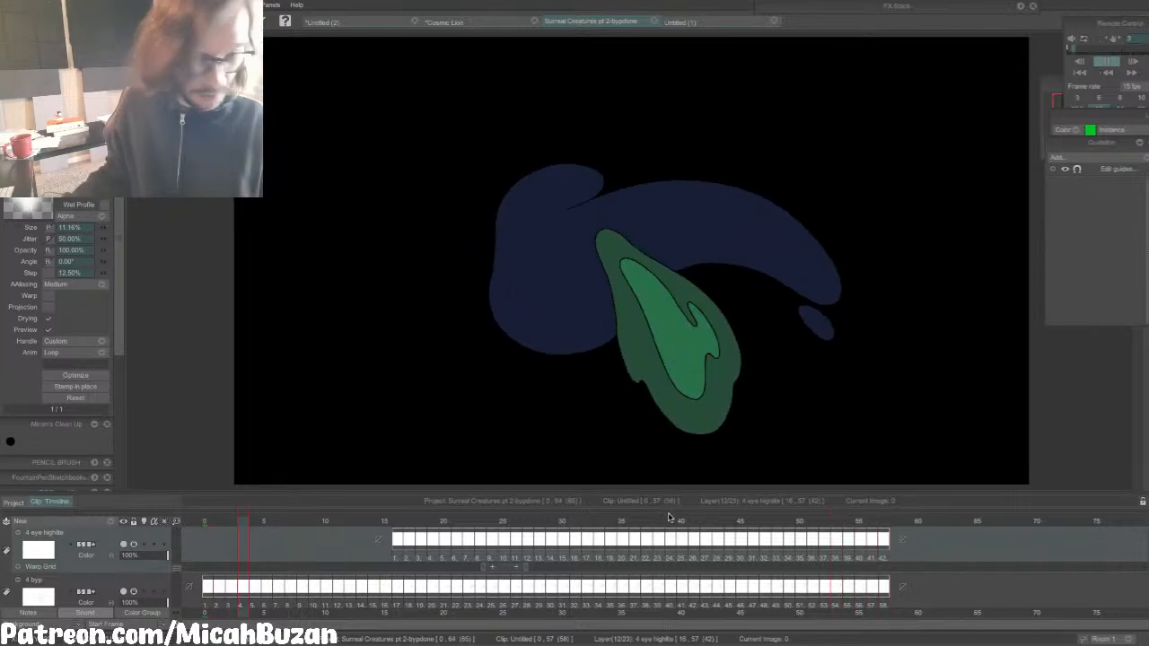
Step: Stop the playback, switch to the Cosmic Lion project and enlarge its timeline area to show more layers
key(Return)
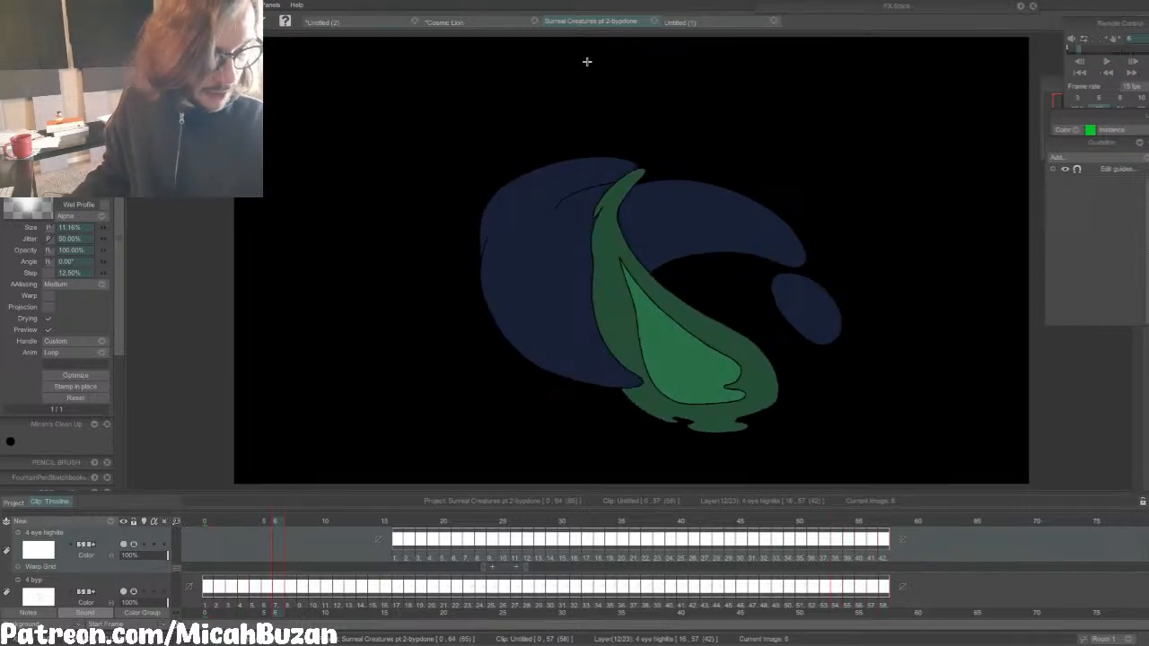
click(482, 23)
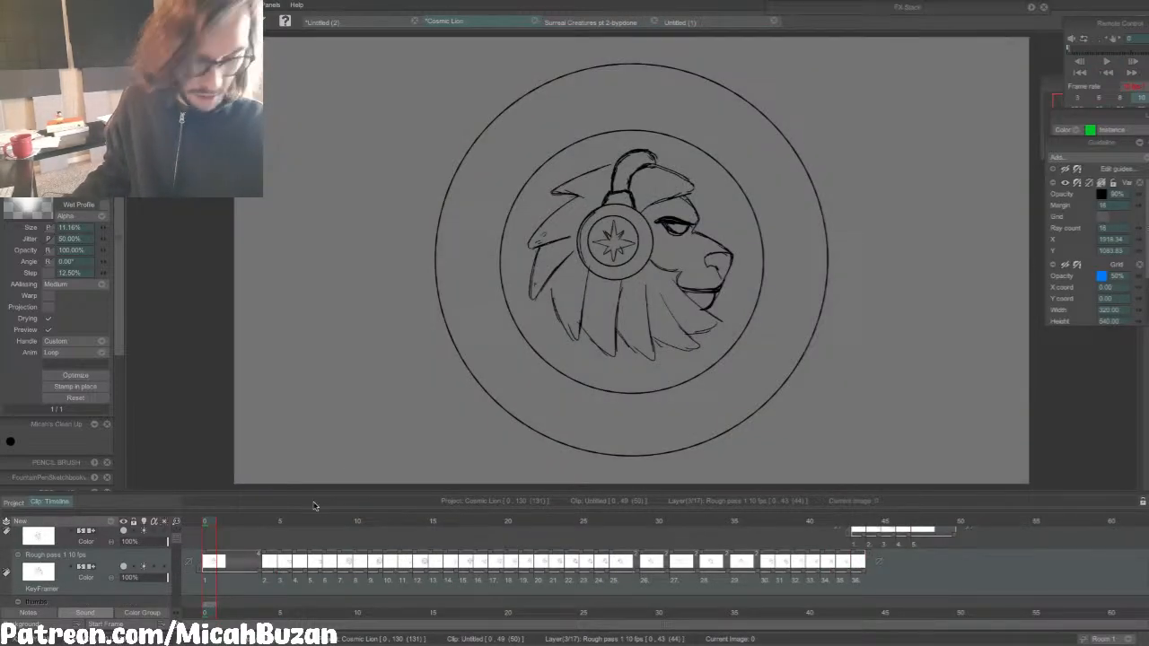
mouse_move(221, 525)
mouse_down()
mouse_move(295, 525)
mouse_move(199, 532)
mouse_up()
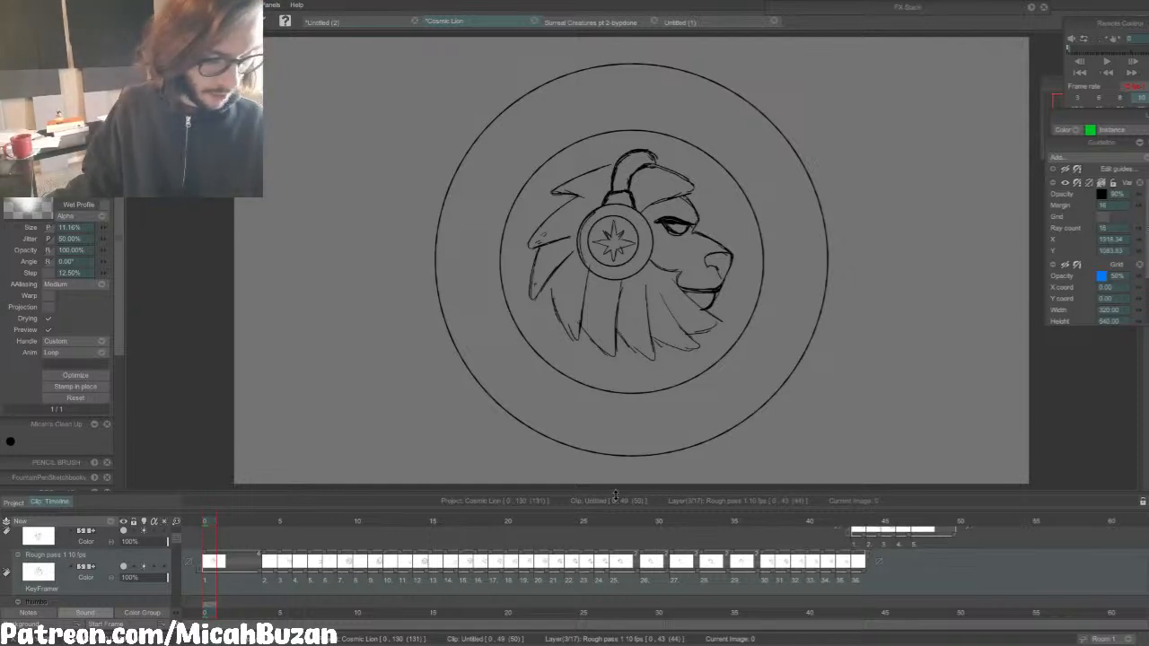
drag(615, 494, 621, 353)
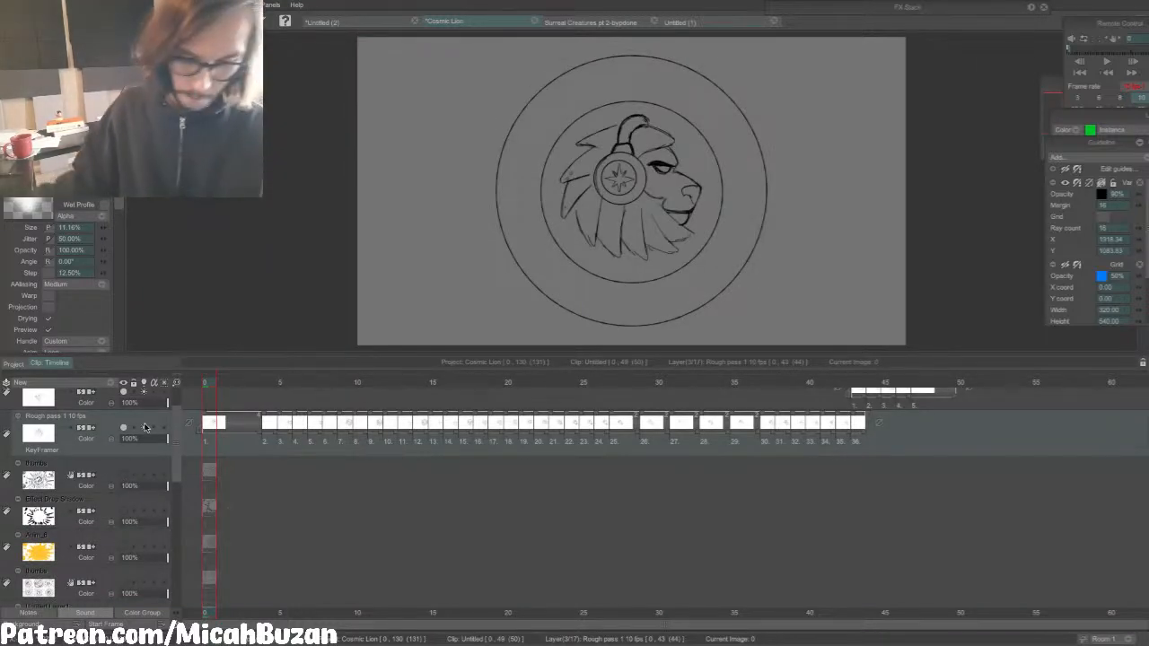
Step: Hide the Rough pass 1 10 fps layer and the circular border layer, and show the Anim_3 grid layer
click(125, 427)
scroll(163, 453, down, 5)
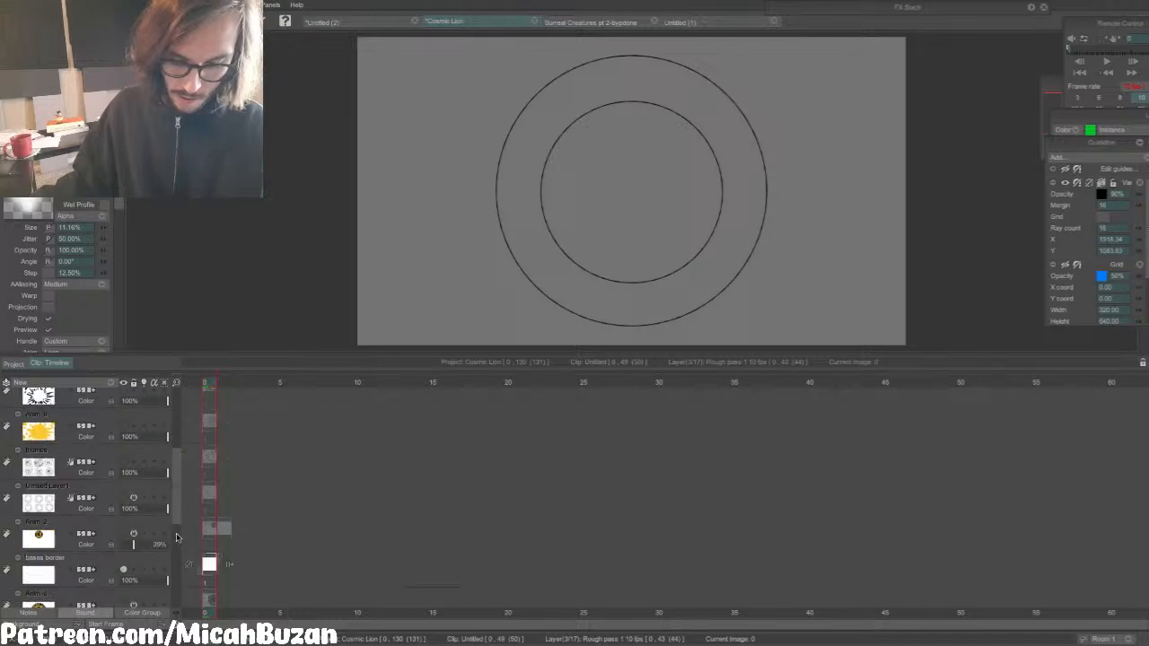
click(124, 466)
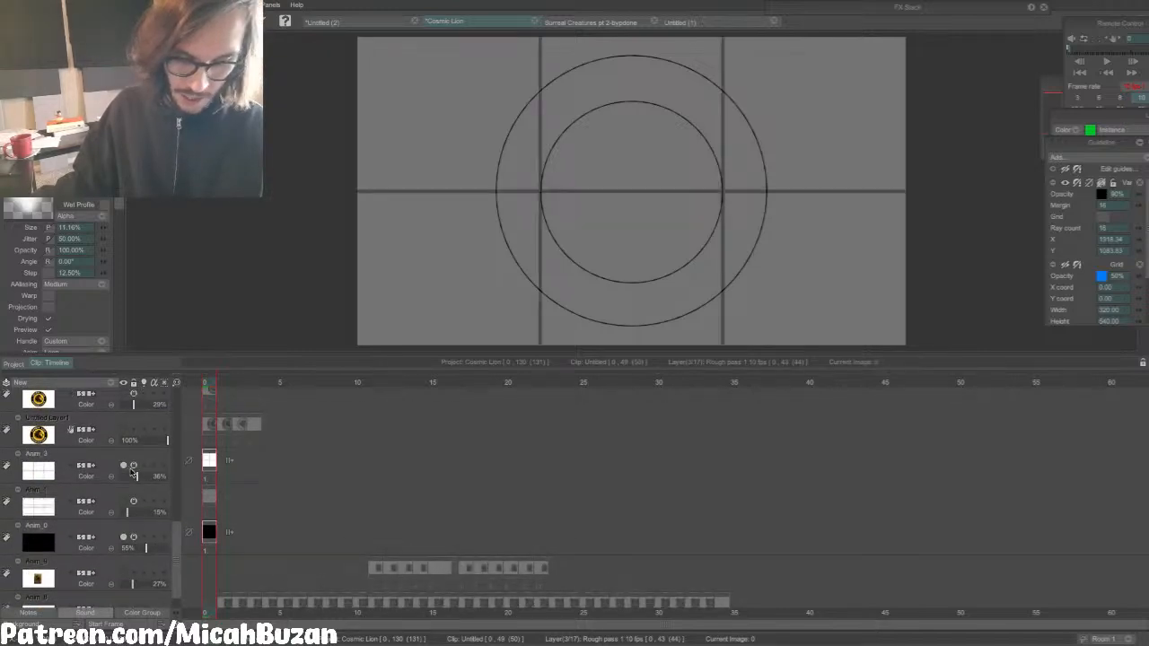
scroll(162, 538, up, 4)
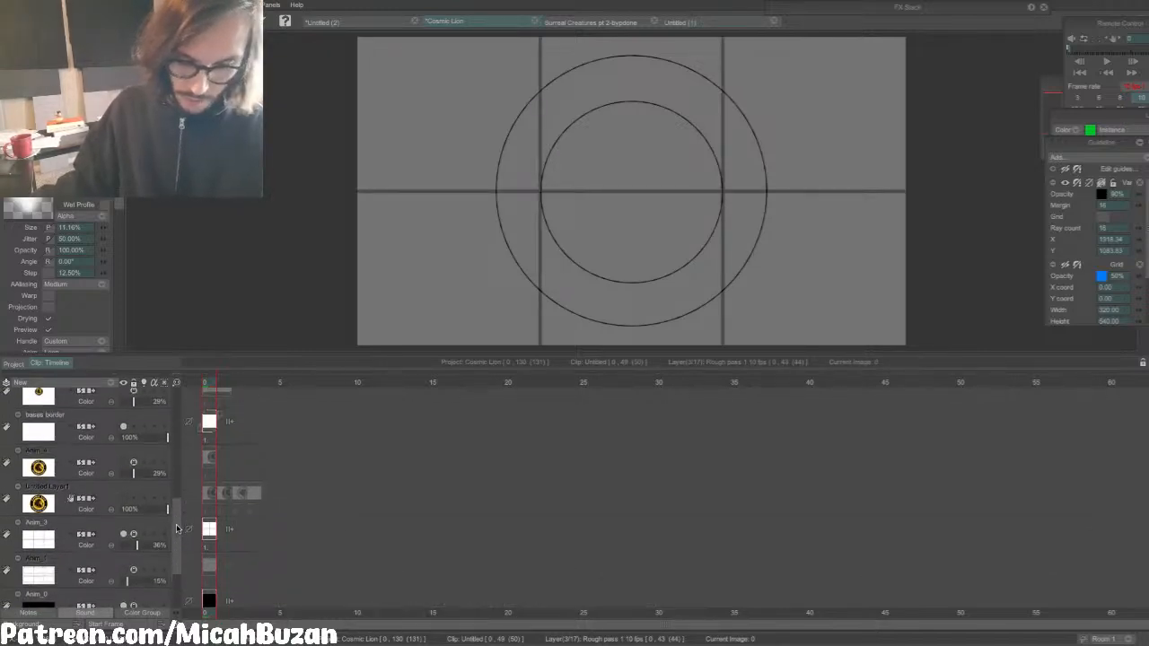
click(124, 494)
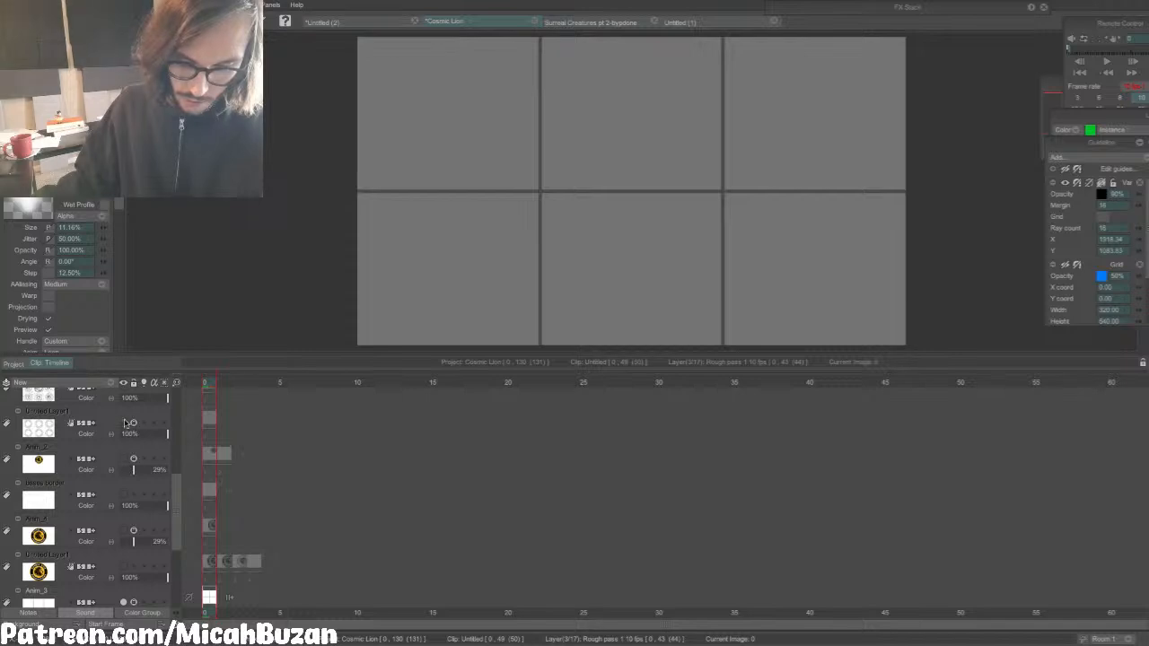
Step: Show the lettered-ring template layer and the thumbs layer over the grid, and enlarge the canvas area
click(124, 422)
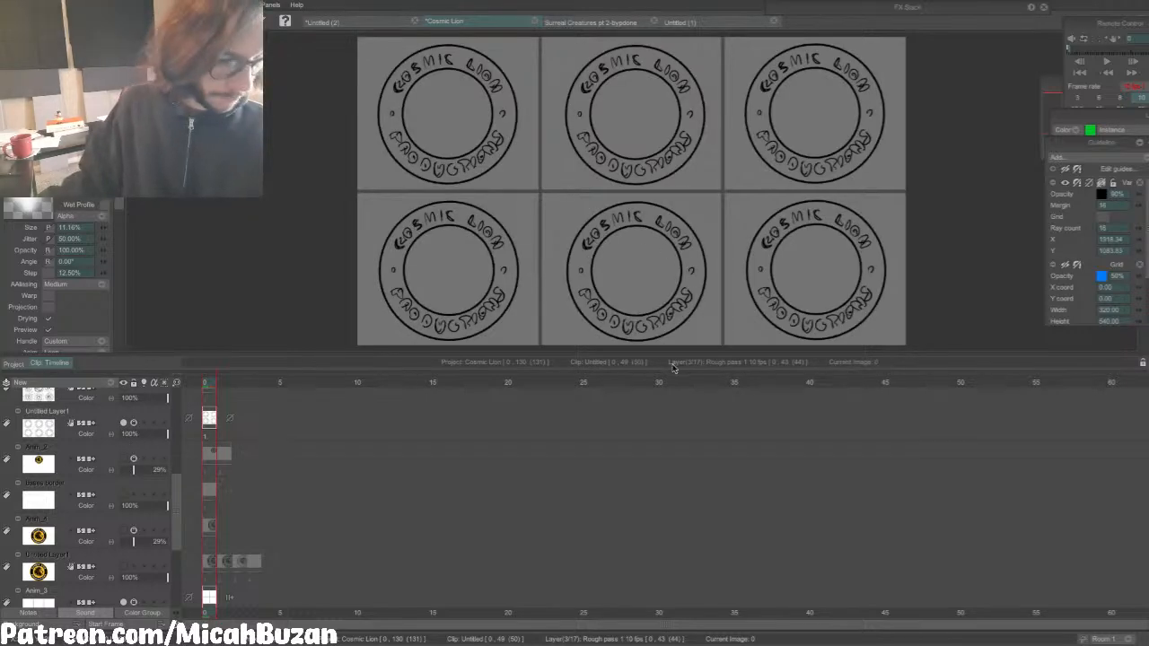
scroll(175, 457, up, 2)
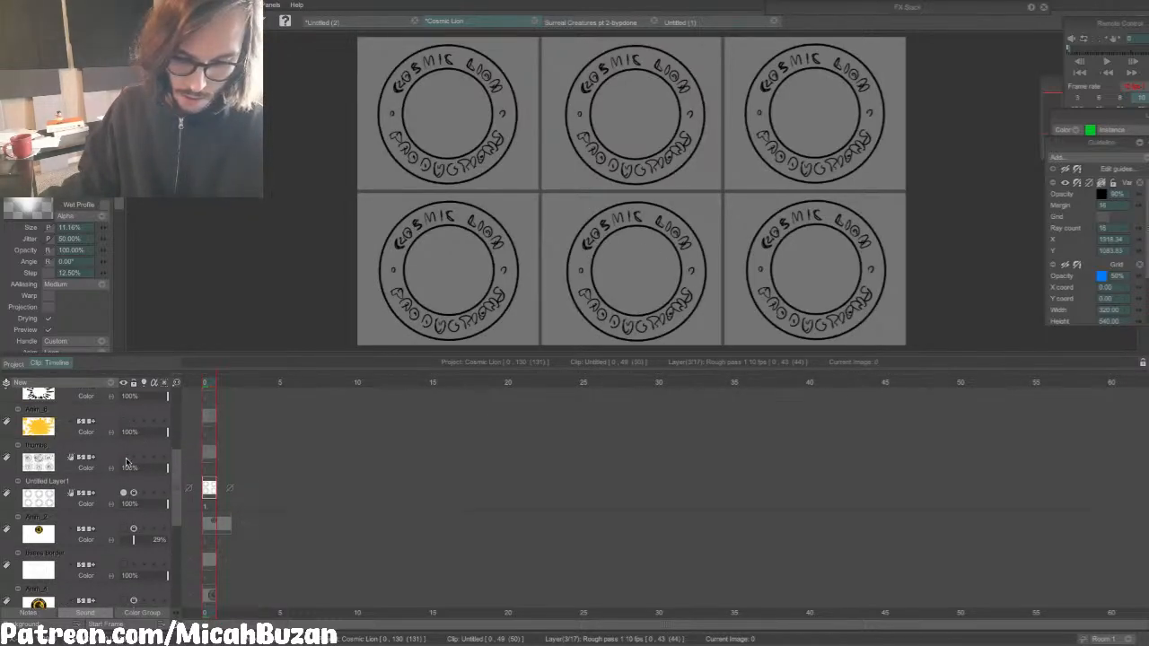
click(124, 457)
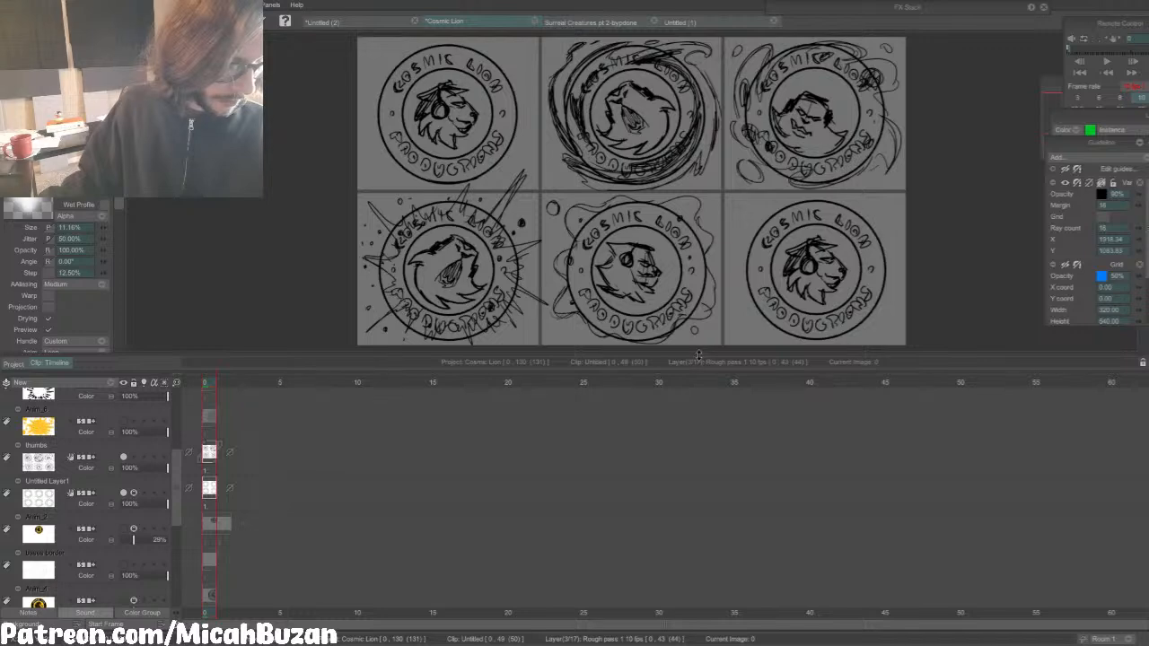
drag(699, 355, 538, 470)
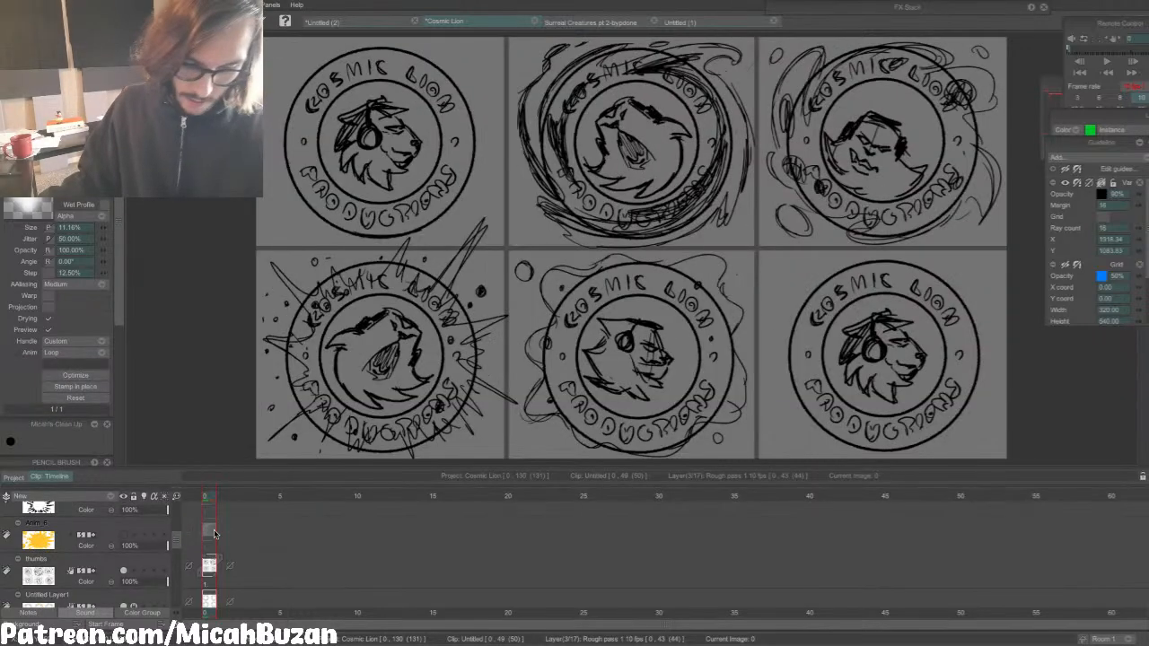
Step: Hide the lettered-ring template layer and make the thumbs layer active
scroll(134, 565, down, 1)
click(124, 575)
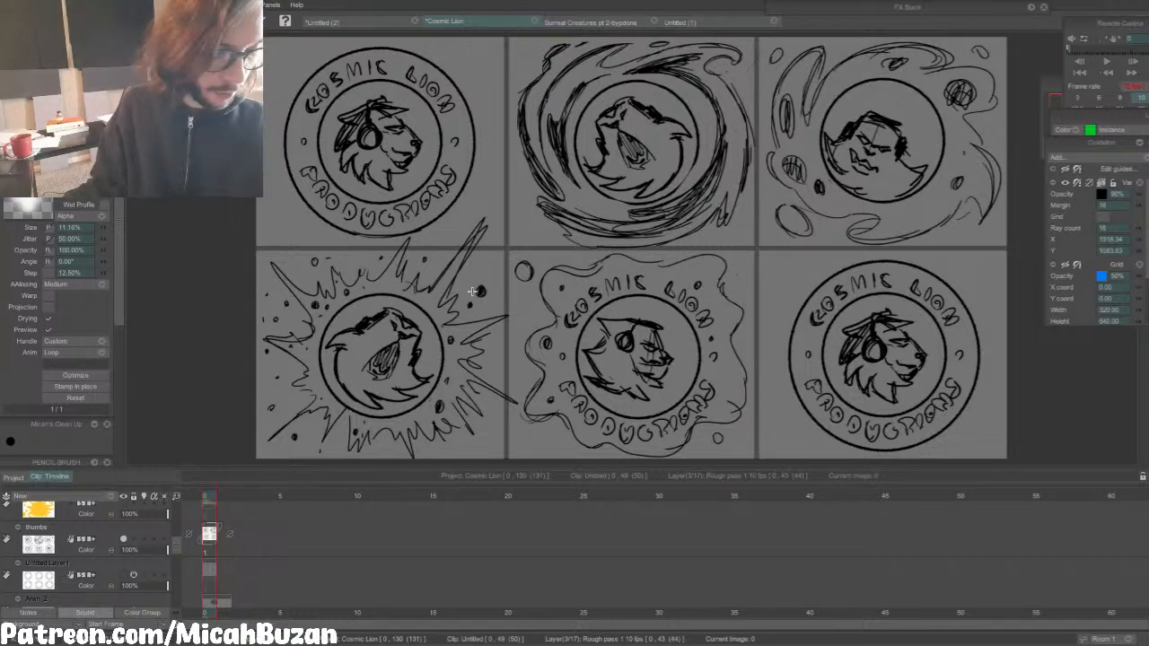
click(122, 542)
Step: Sketch heavy strokes along two long rays of the explosion thumbnail and undo them
drag(492, 219, 443, 284)
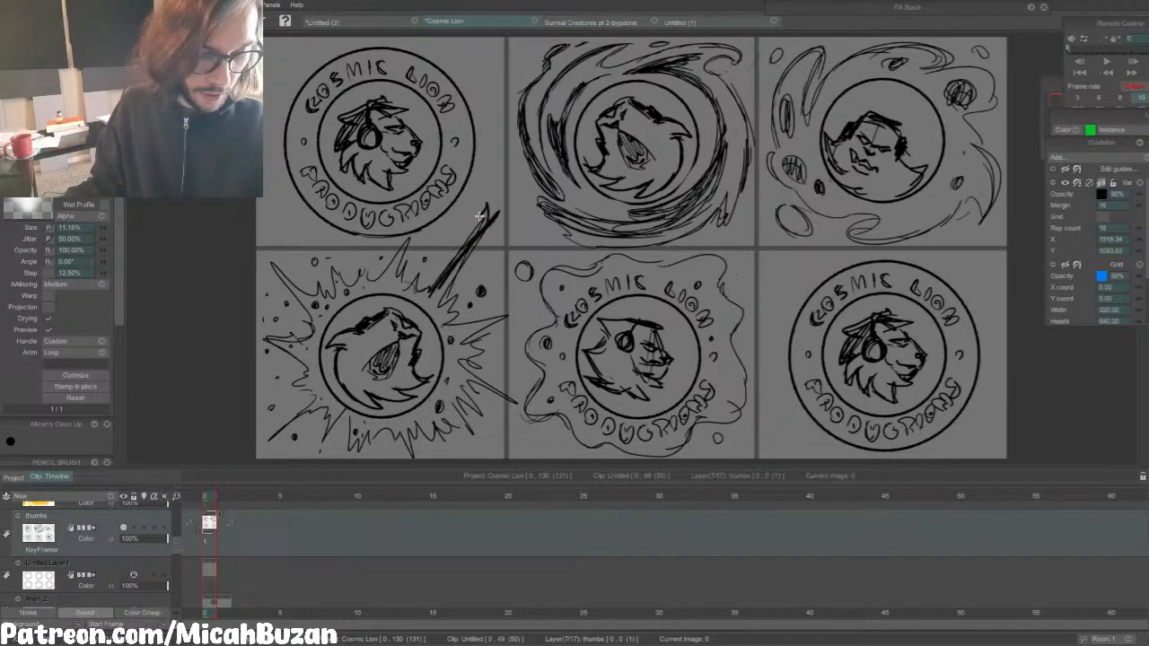
drag(469, 377, 506, 411)
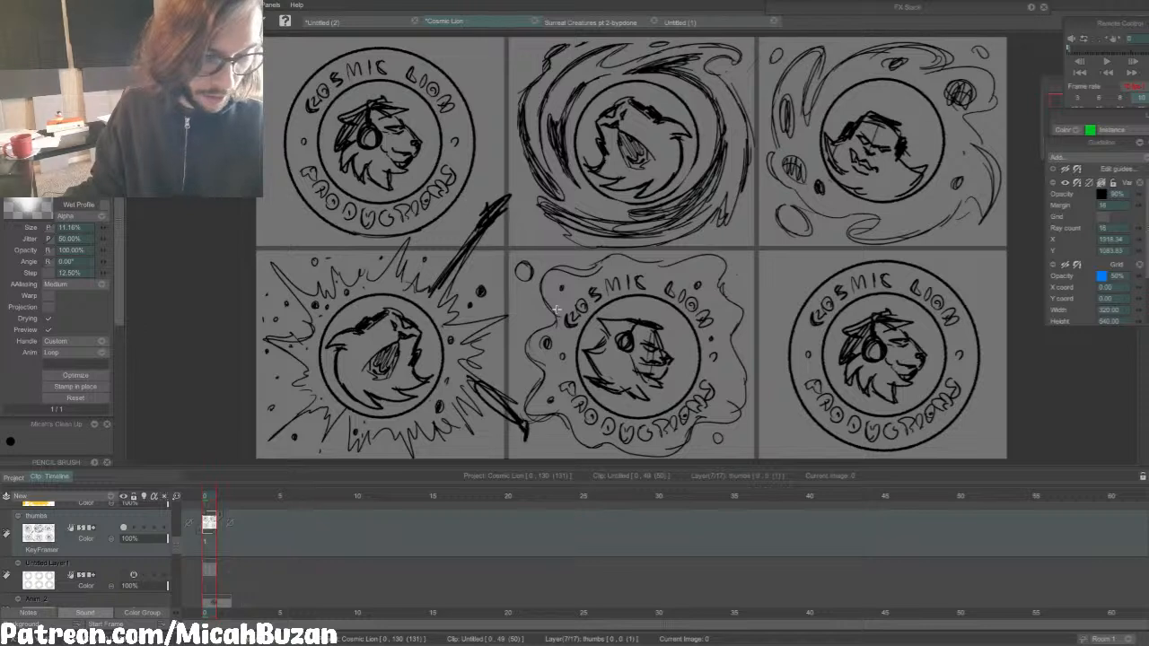
key(ctrl+z)
key(ctrl+z)
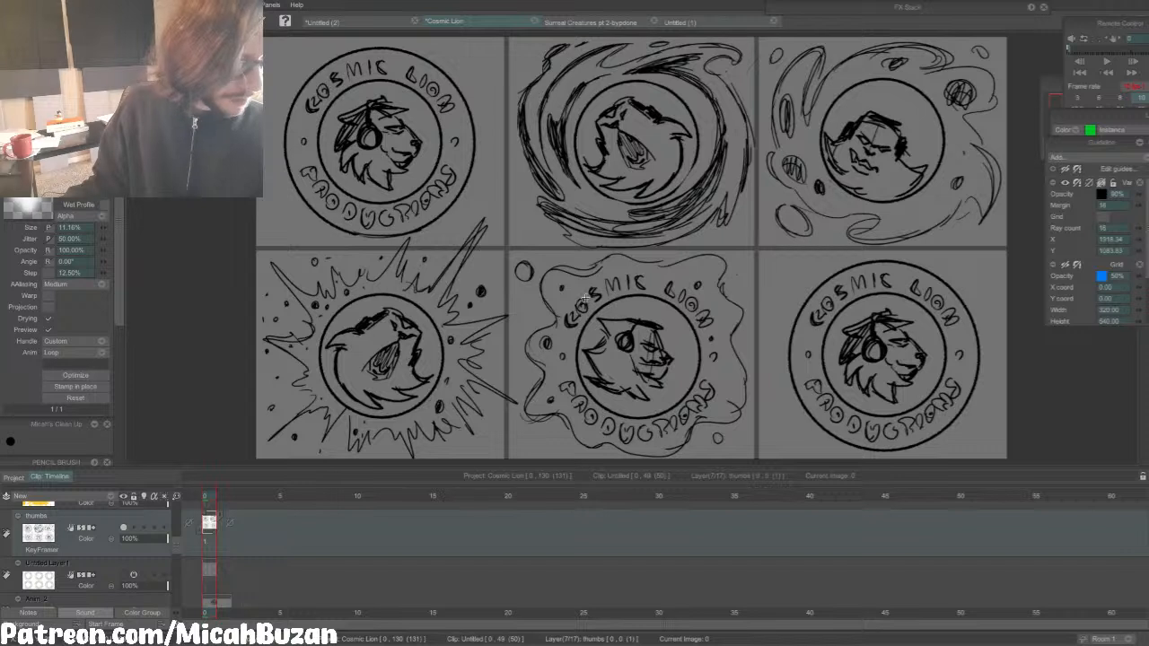
Step: Sketch trial strokes over the thumbnails, including a line linking the lion heads across the panels, and undo them
drag(585, 297, 716, 338)
key(ctrl+z)
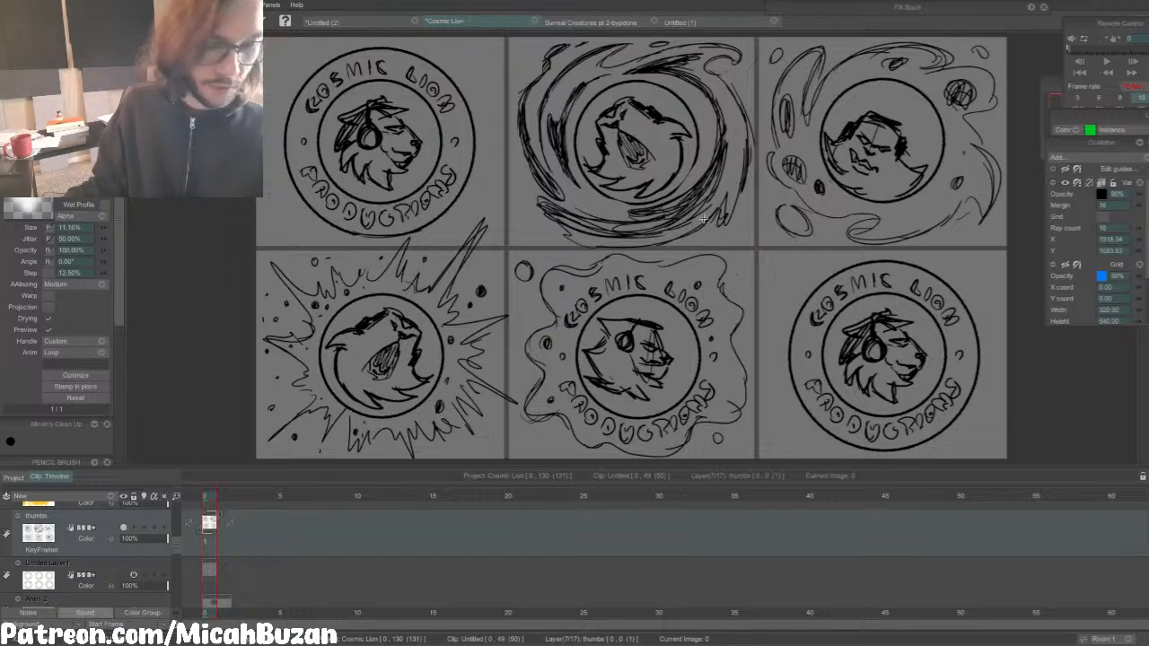
mouse_move(399, 150)
mouse_down()
mouse_move(805, 137)
mouse_move(660, 186)
mouse_move(407, 326)
mouse_move(861, 339)
mouse_up()
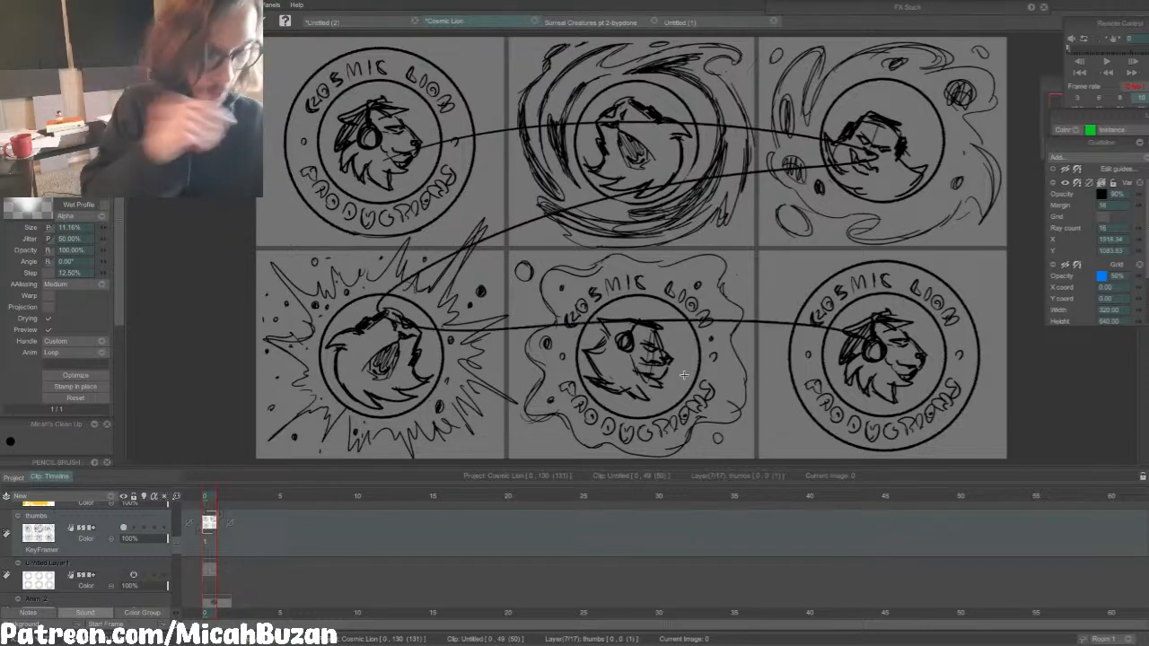
key(ctrl+z)
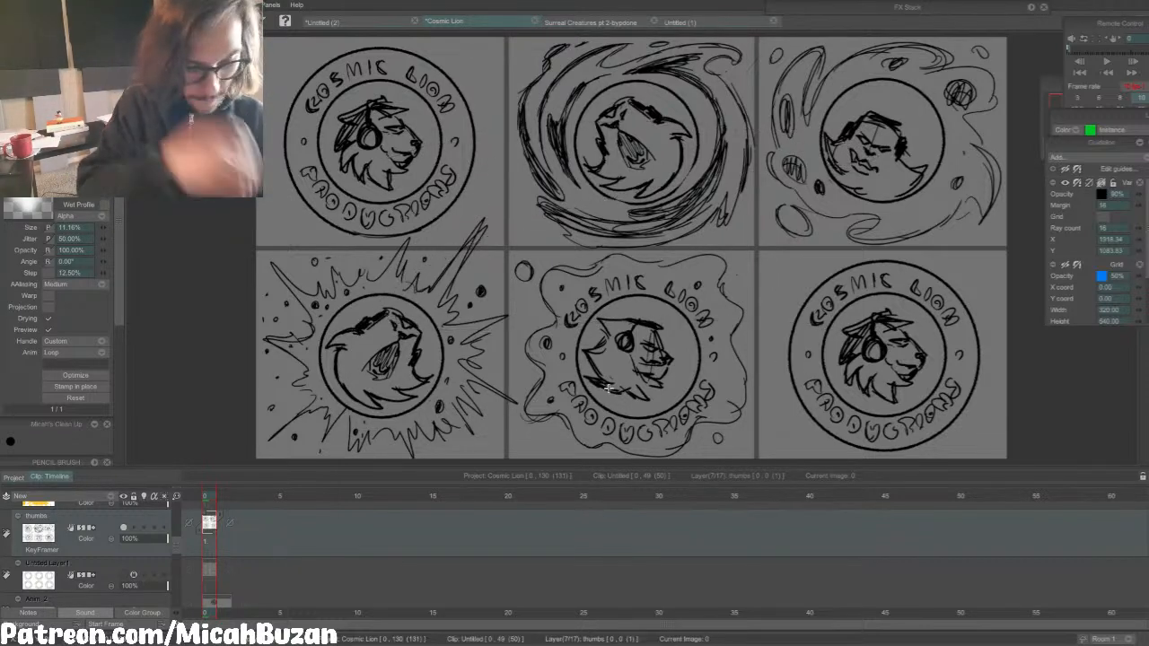
Step: Hide the thumbs and Anim_3 grid layers and show the Anim_4 layer with the full-colour logo
click(124, 527)
mouse_move(175, 549)
mouse_down()
mouse_move(172, 508)
mouse_move(173, 568)
mouse_up()
click(123, 552)
scroll(149, 578, down, 2)
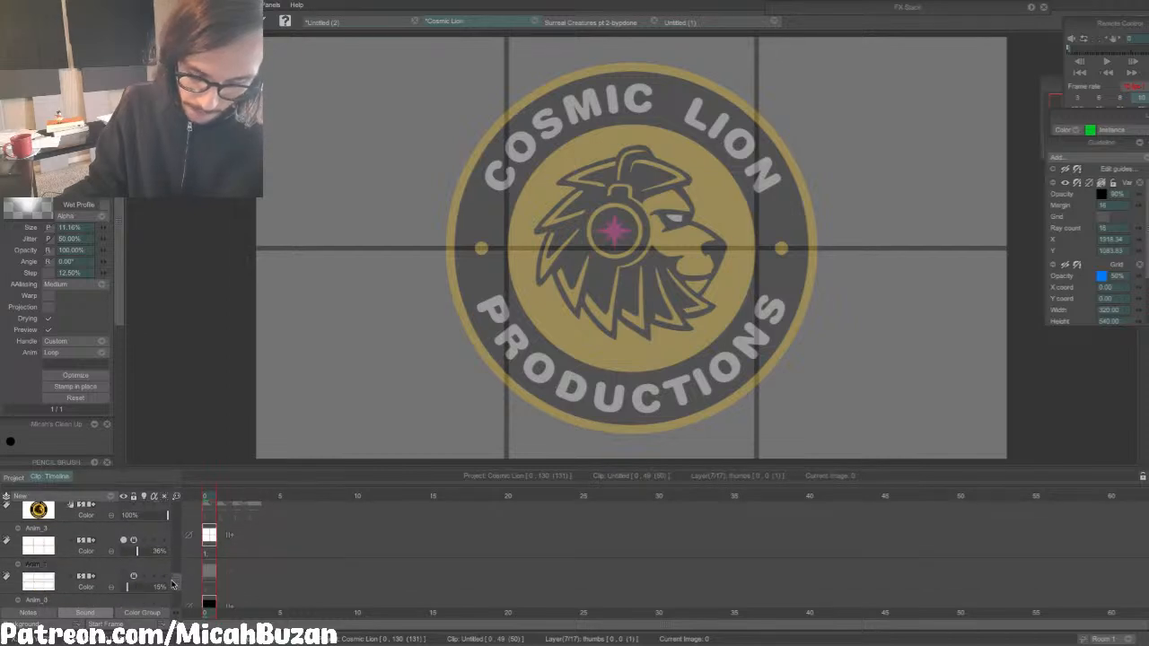
click(124, 550)
scroll(169, 570, up, 3)
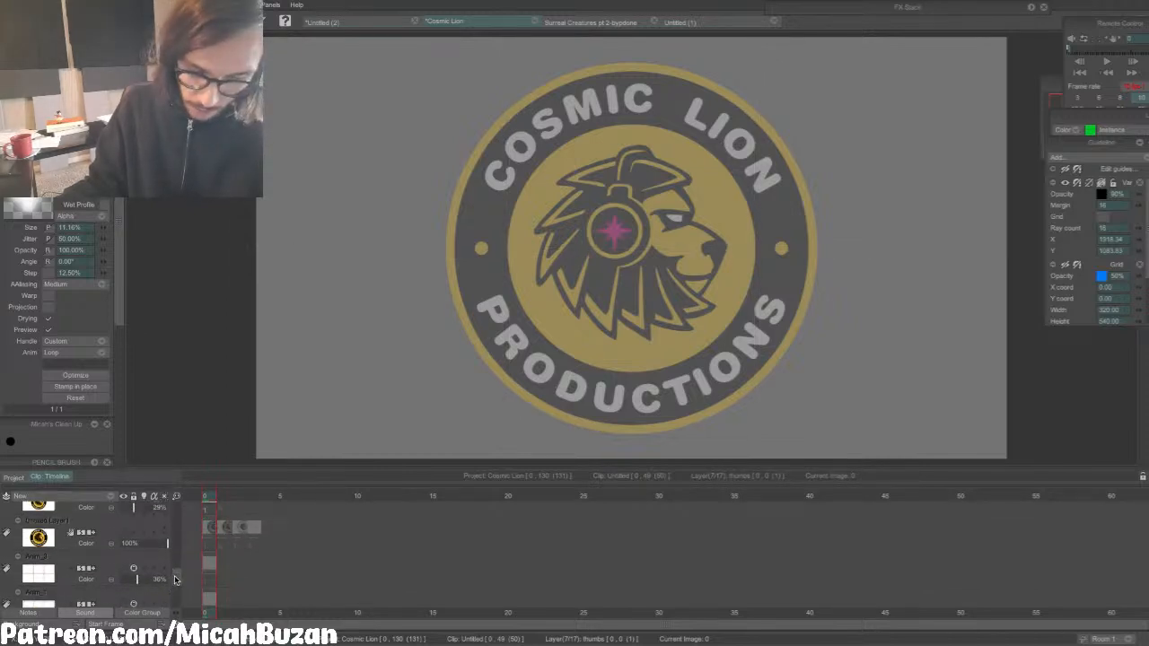
Step: Set the Anim_4 logo layer's opacity to 43% and add a new animation layer above it
drag(144, 585, 218, 597)
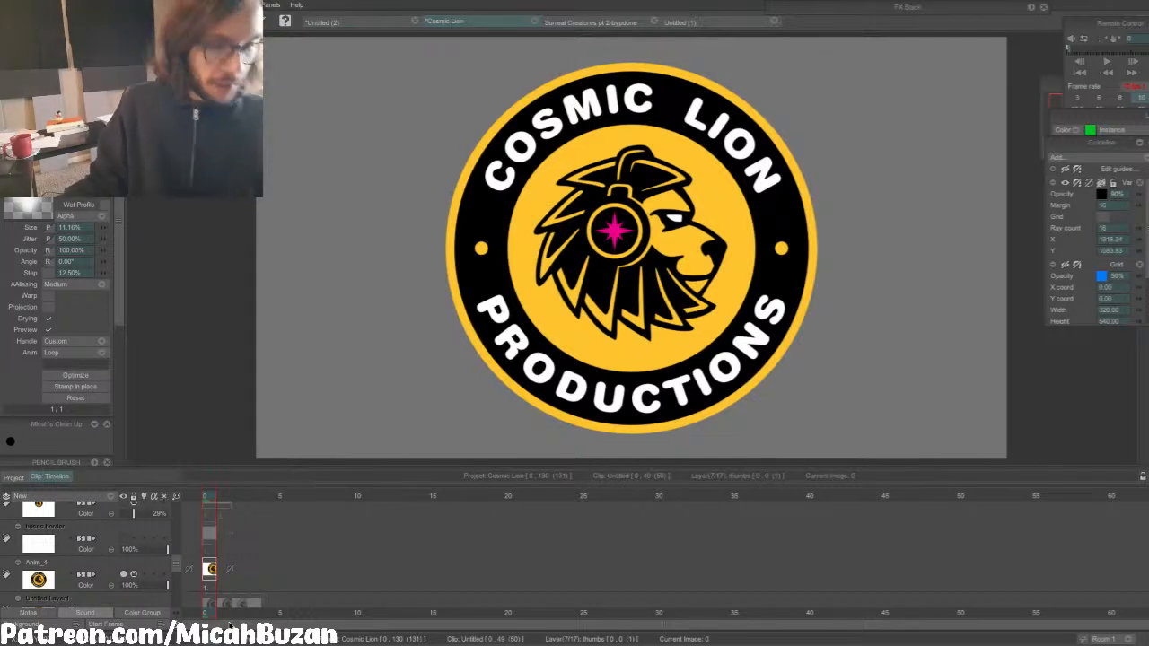
click(139, 585)
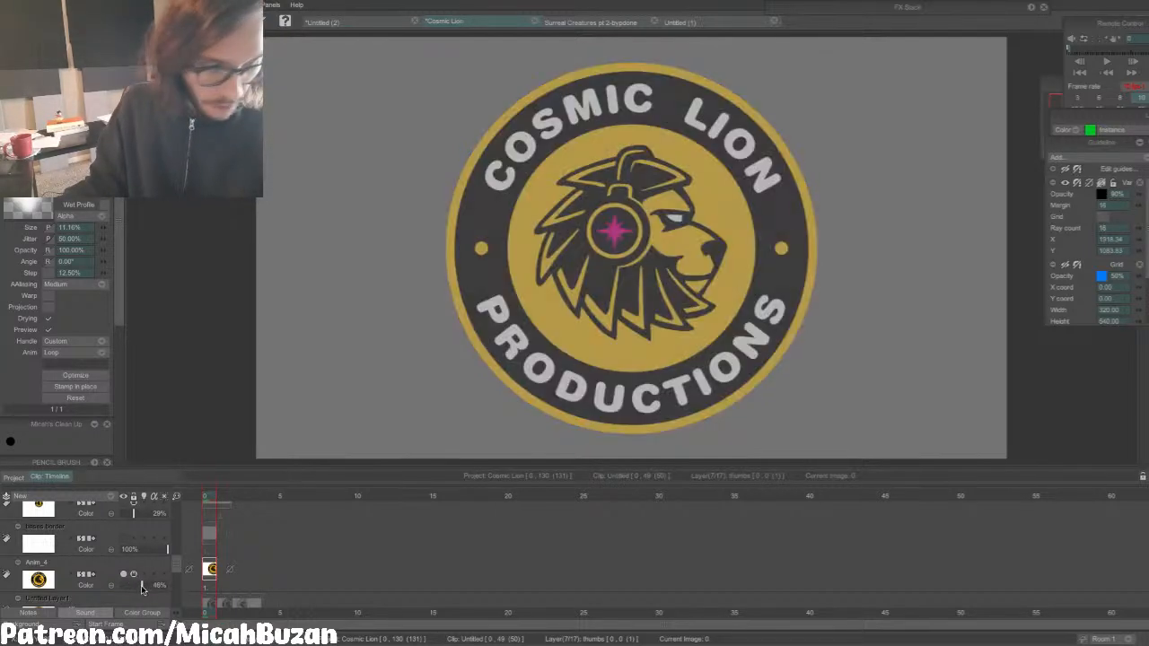
click(113, 562)
click(107, 497)
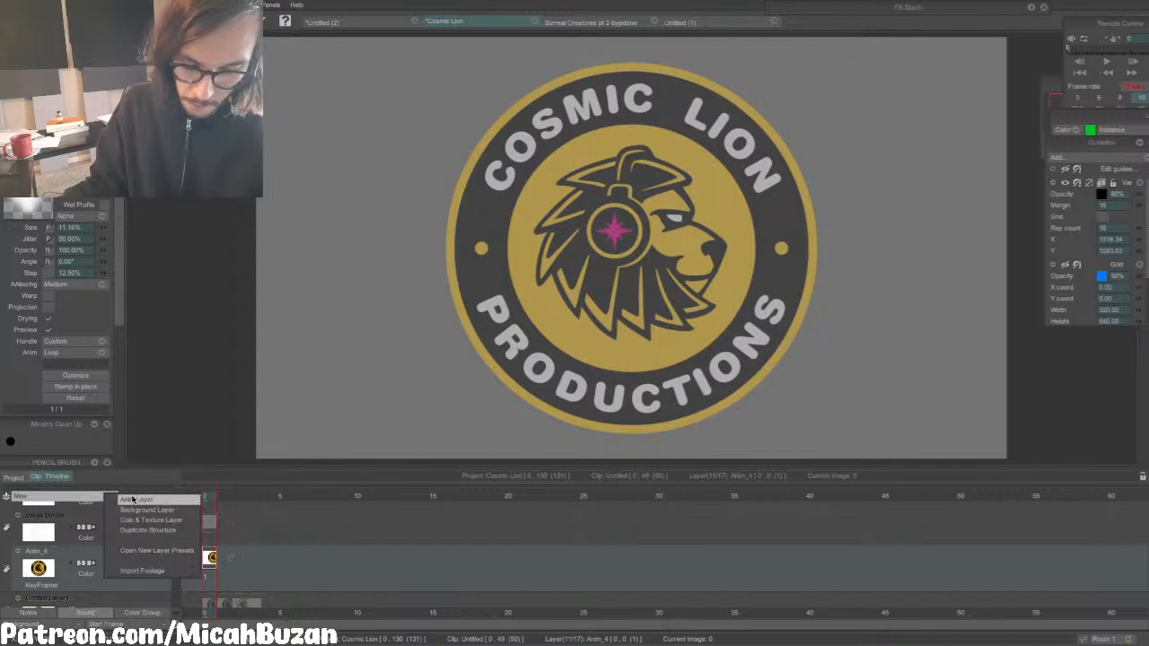
click(131, 497)
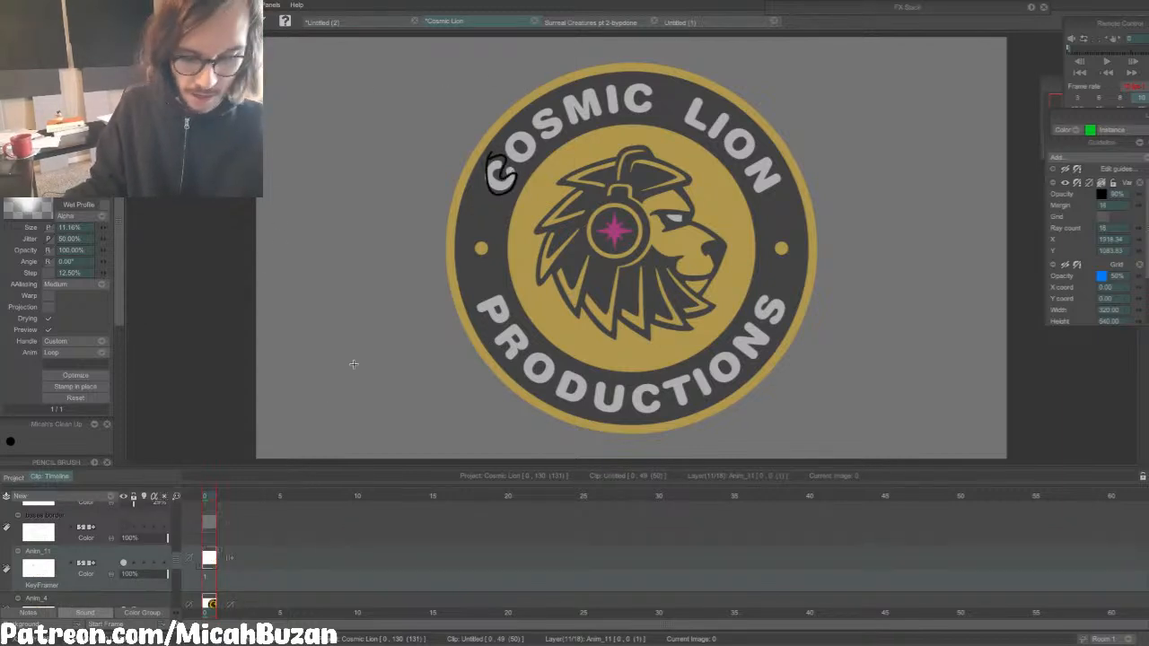
Step: Undo the outline over the logo's C and draw a freehand C outline in the empty space beside the logo
key(ctrl+z)
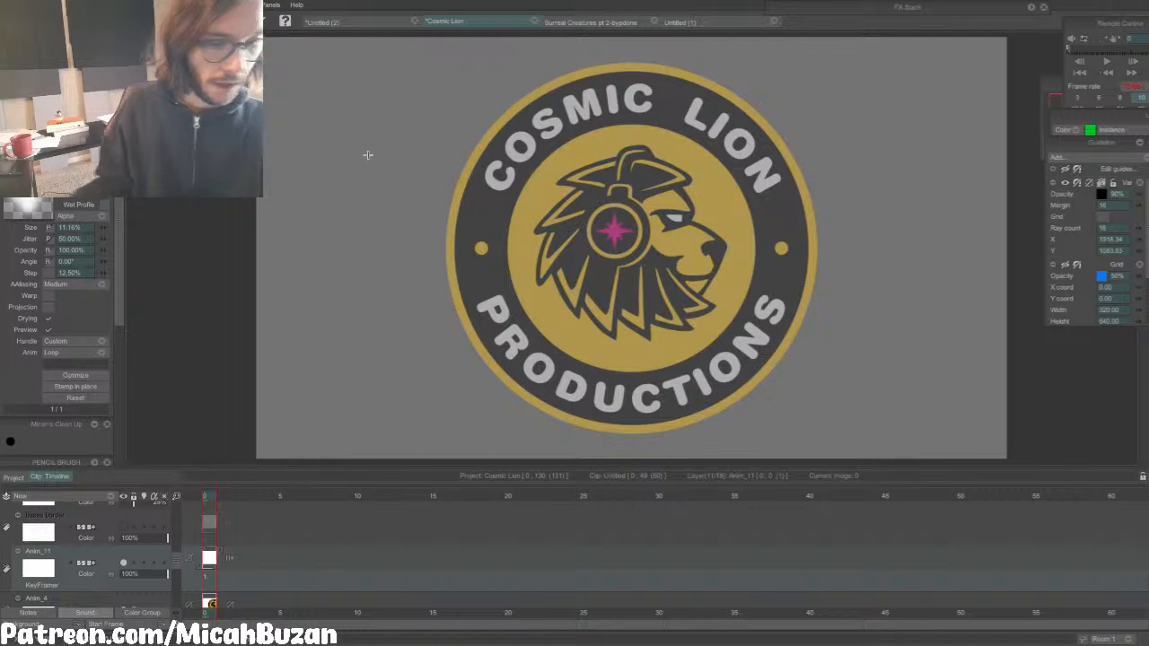
drag(331, 177, 343, 118)
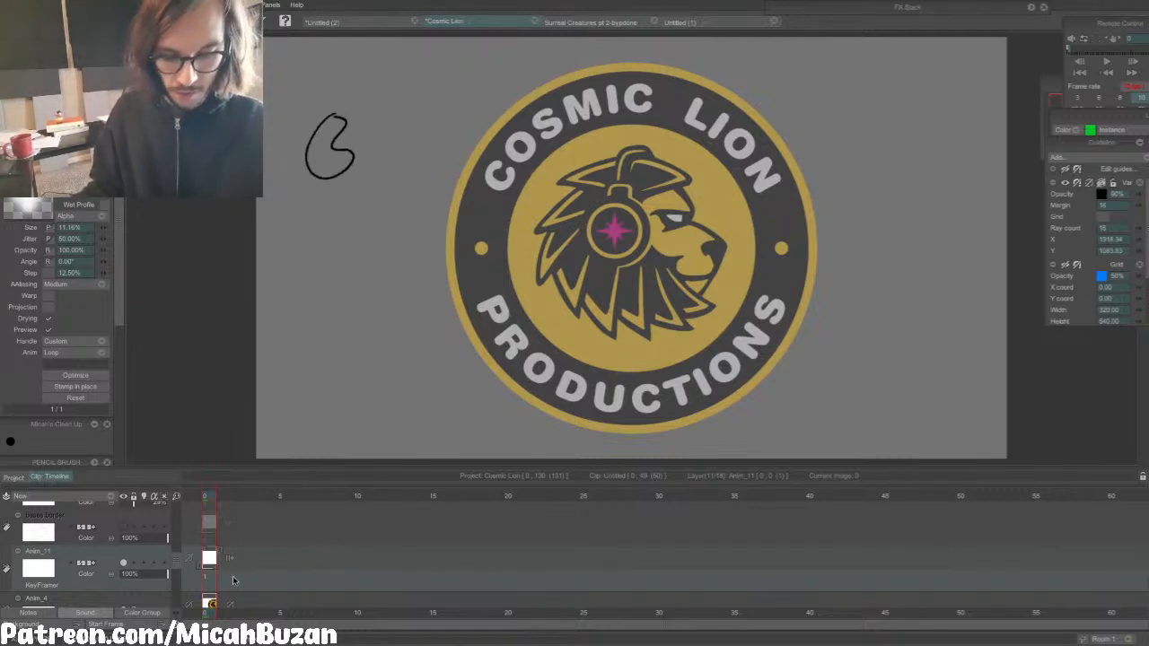
key(Right)
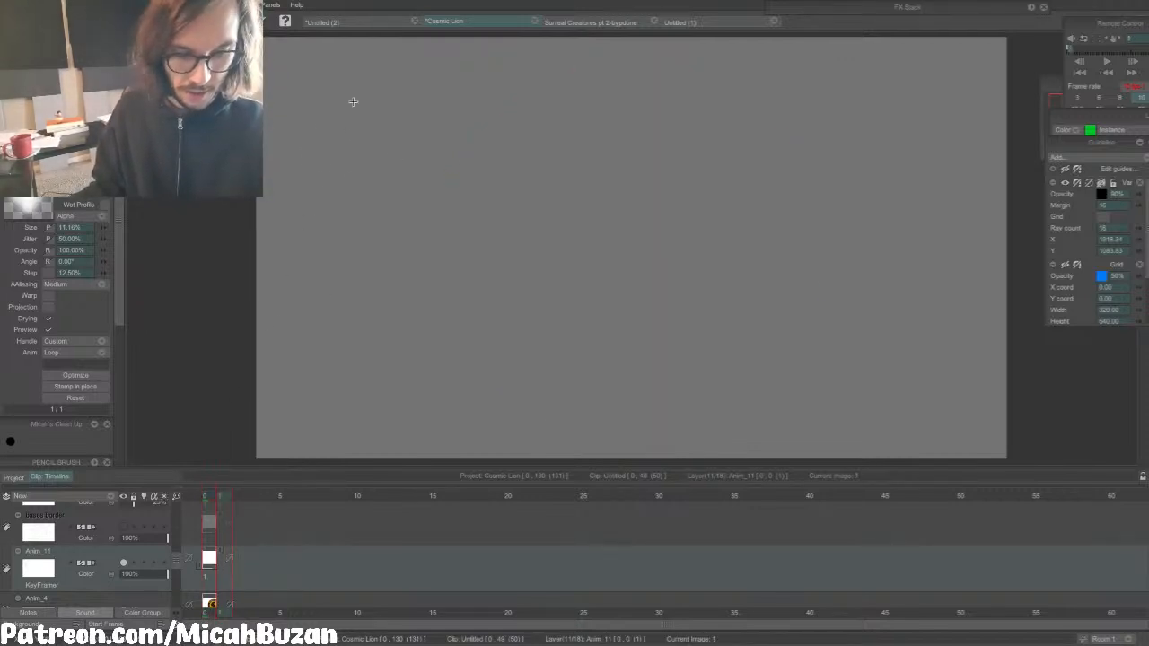
key(Left)
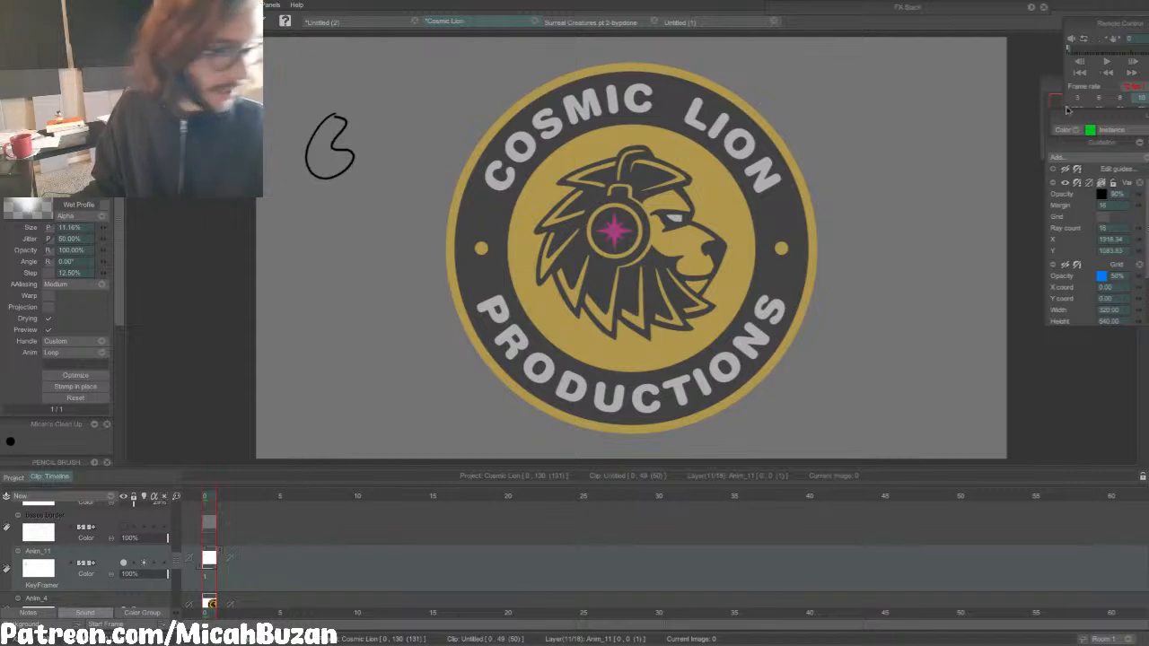
Step: Bring up the Light Table and retrace the C outline on the second and third frames
drag(1066, 110, 850, 115)
key(Right)
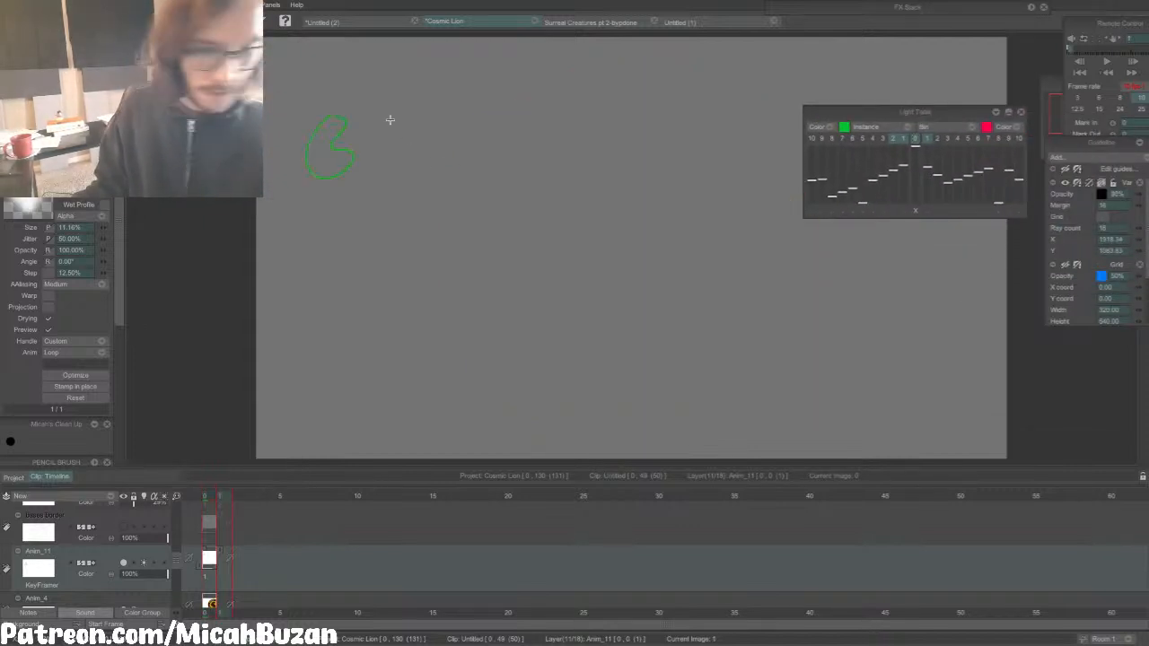
drag(334, 116, 304, 154)
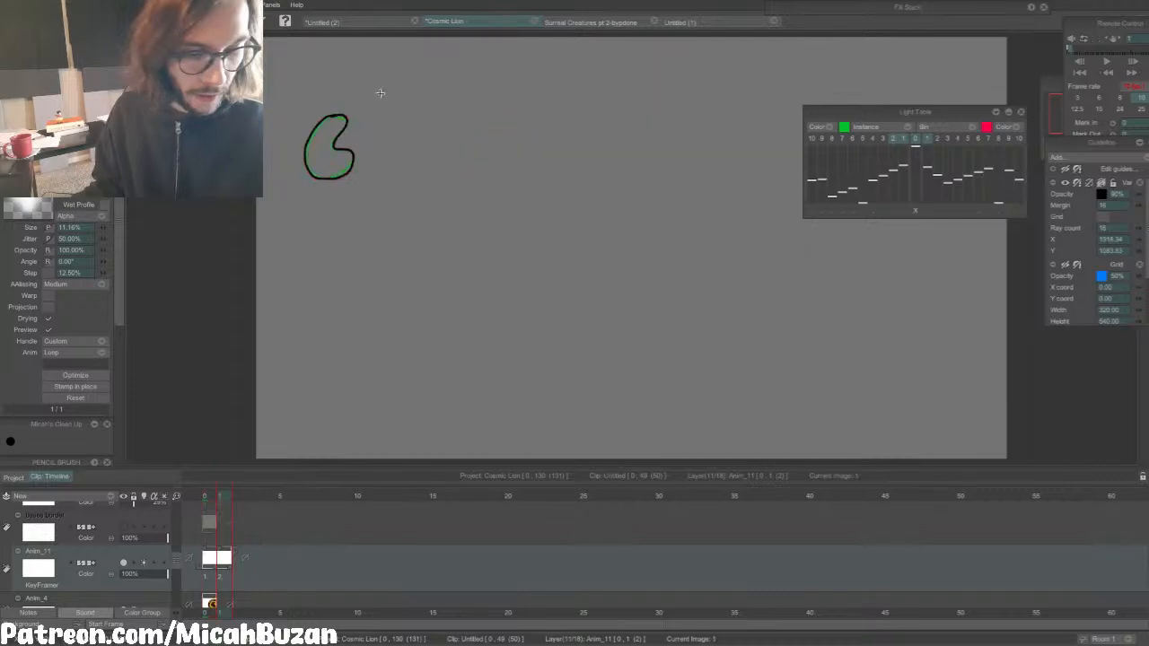
key(Right)
drag(330, 143, 353, 158)
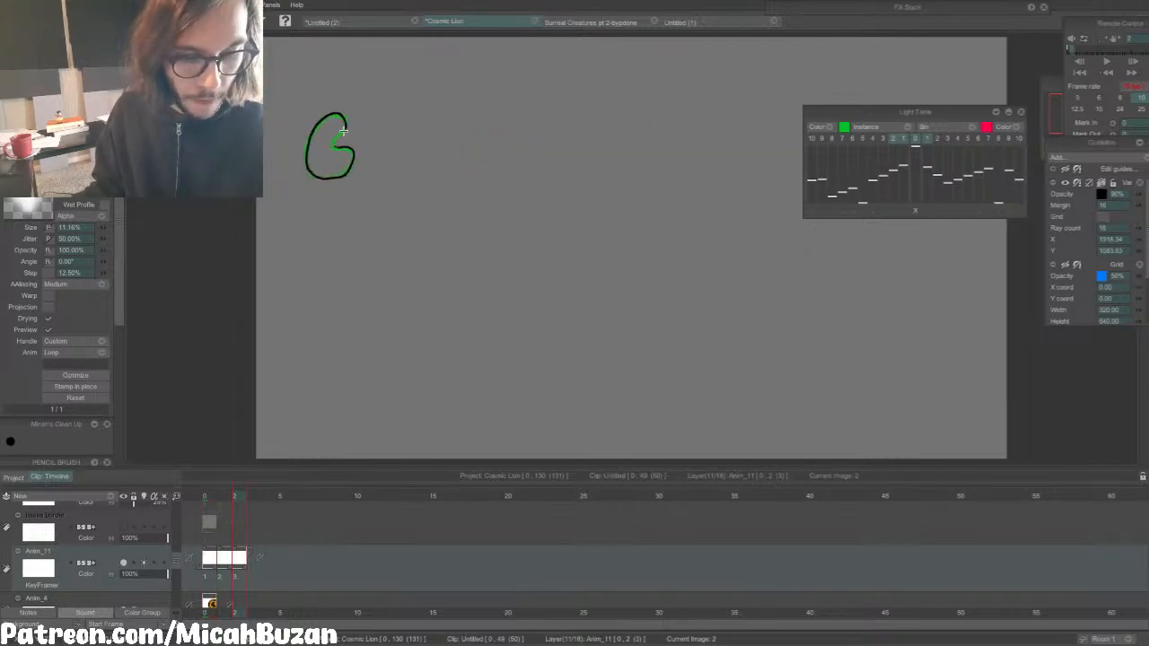
Step: Select the three C frames and preview them in looping playback
drag(1119, 24, 986, 22)
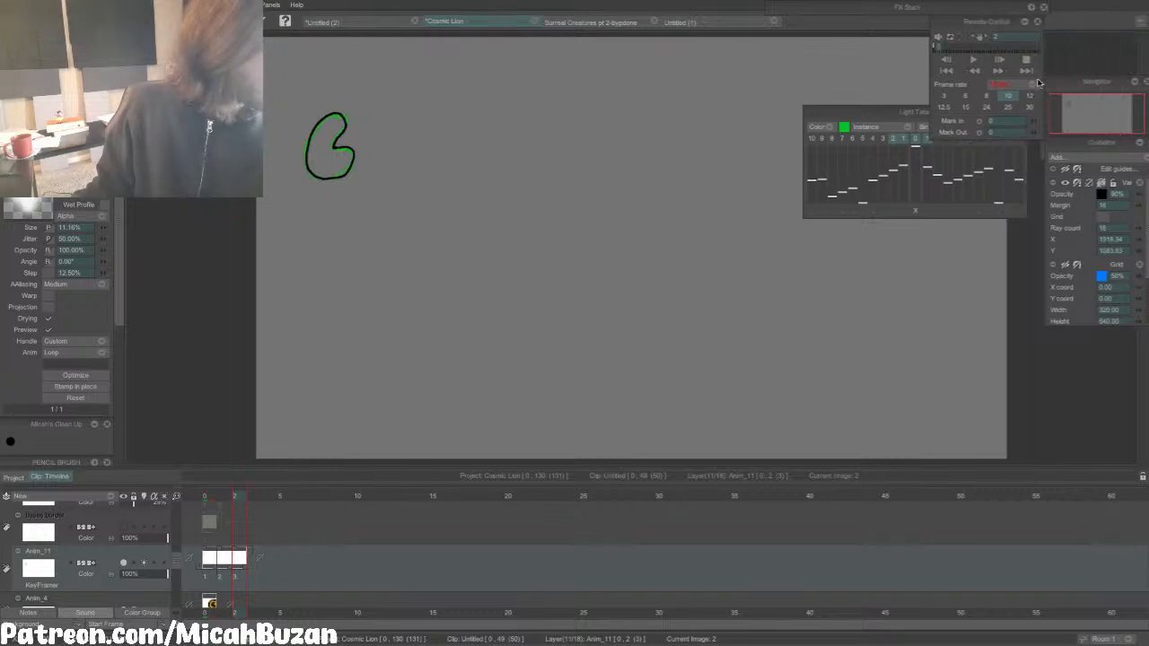
drag(241, 579, 207, 579)
key(Return)
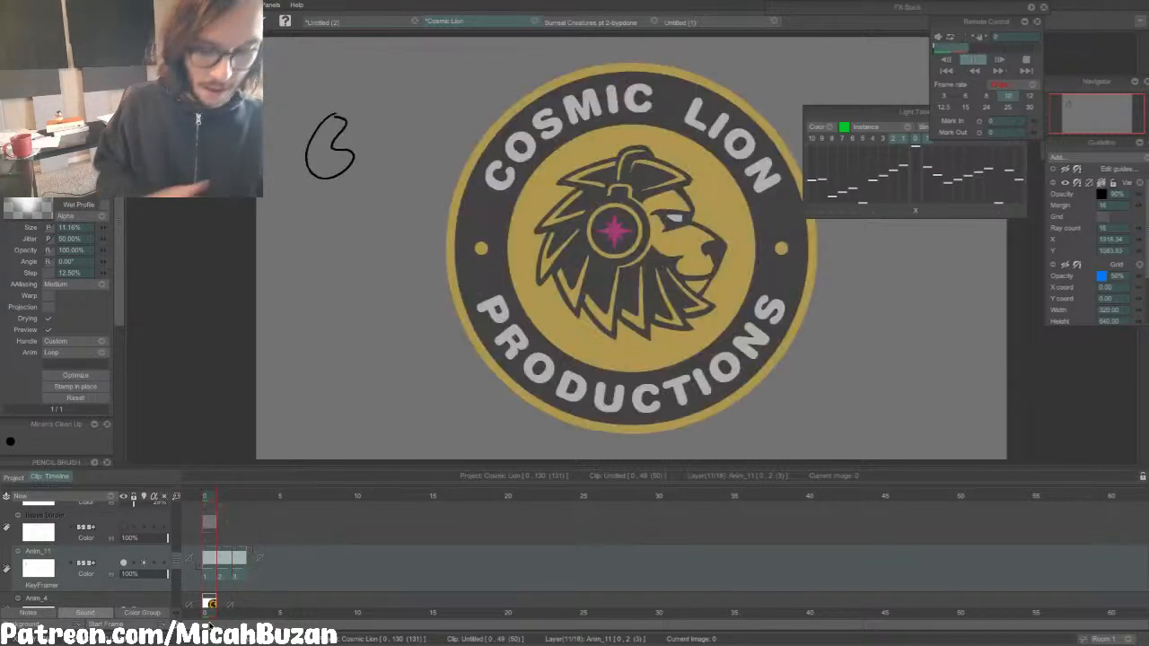
key(Return)
Step: Hide the Anim_4 logo layer and return to the first frame of the C animation
click(183, 598)
click(123, 580)
click(204, 564)
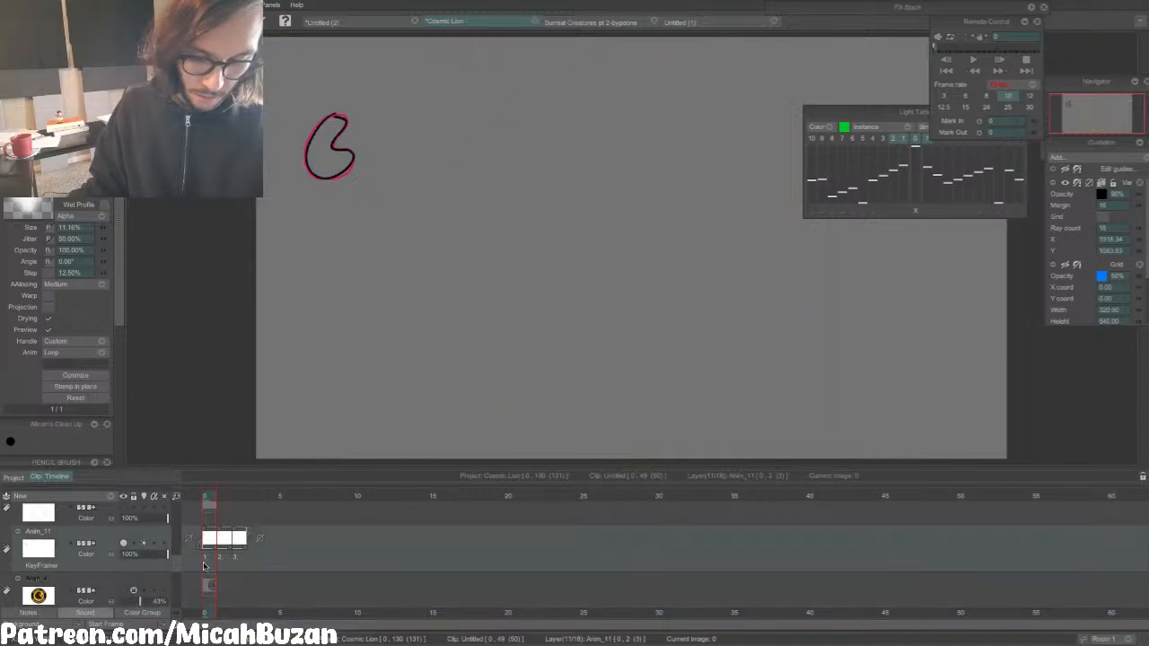
Step: Replay the three selected C frames in a loop, move the Remote Control and Light Table panels aside, and return to the first frame
drag(230, 557, 182, 564)
key(Return)
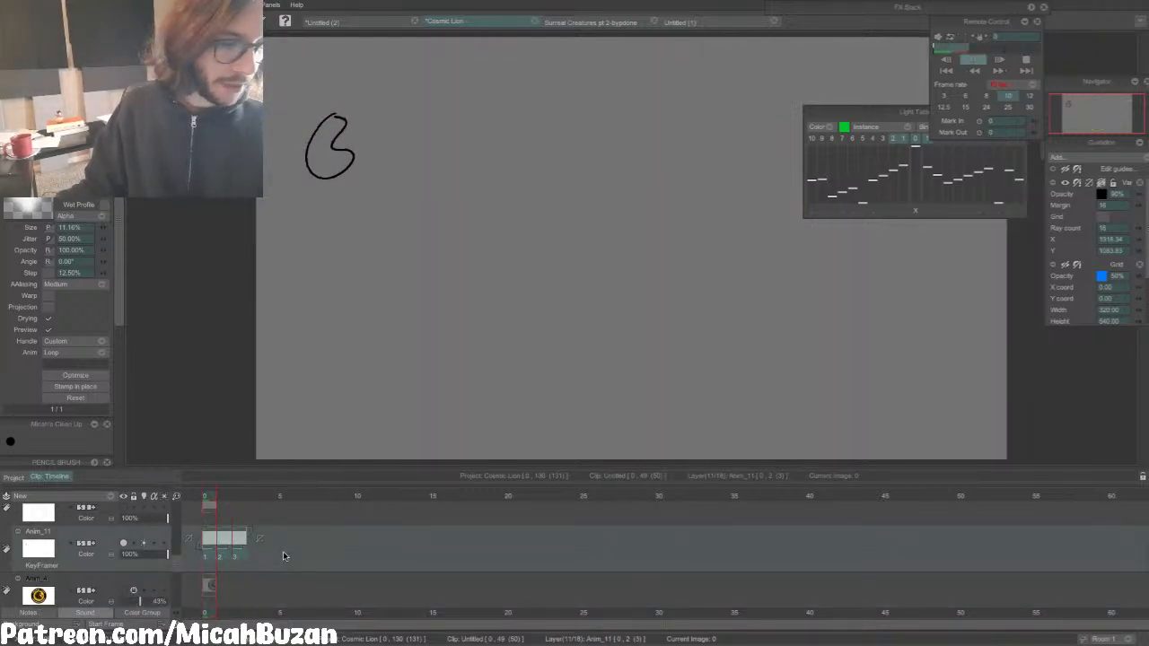
drag(953, 22, 1018, 27)
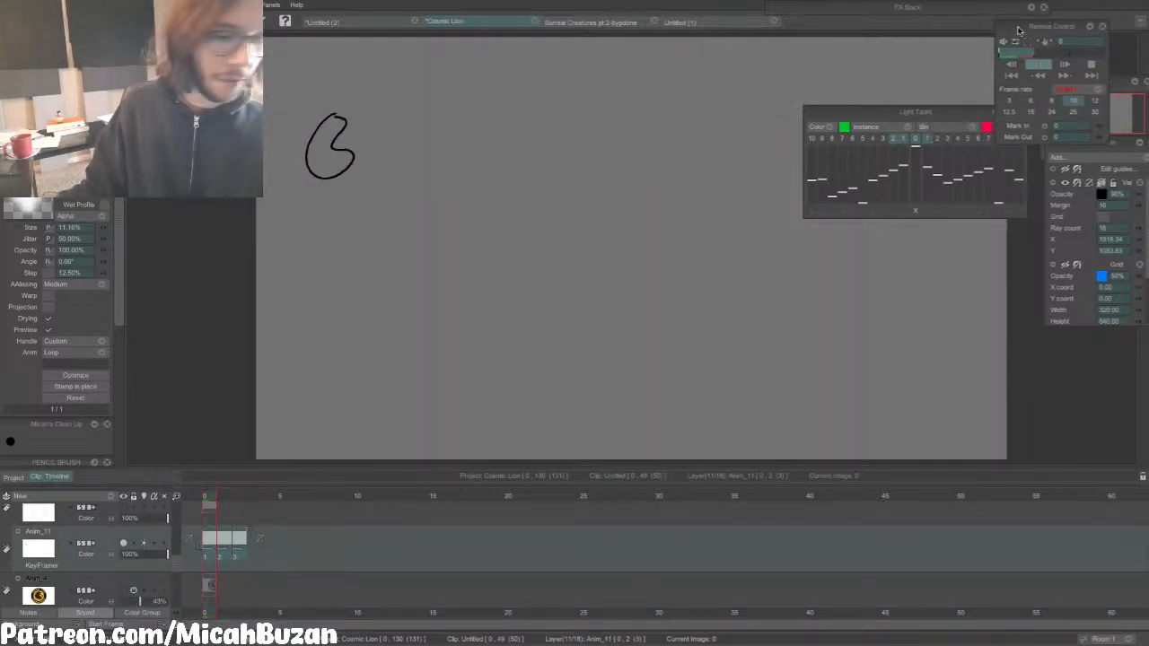
drag(880, 113, 922, 106)
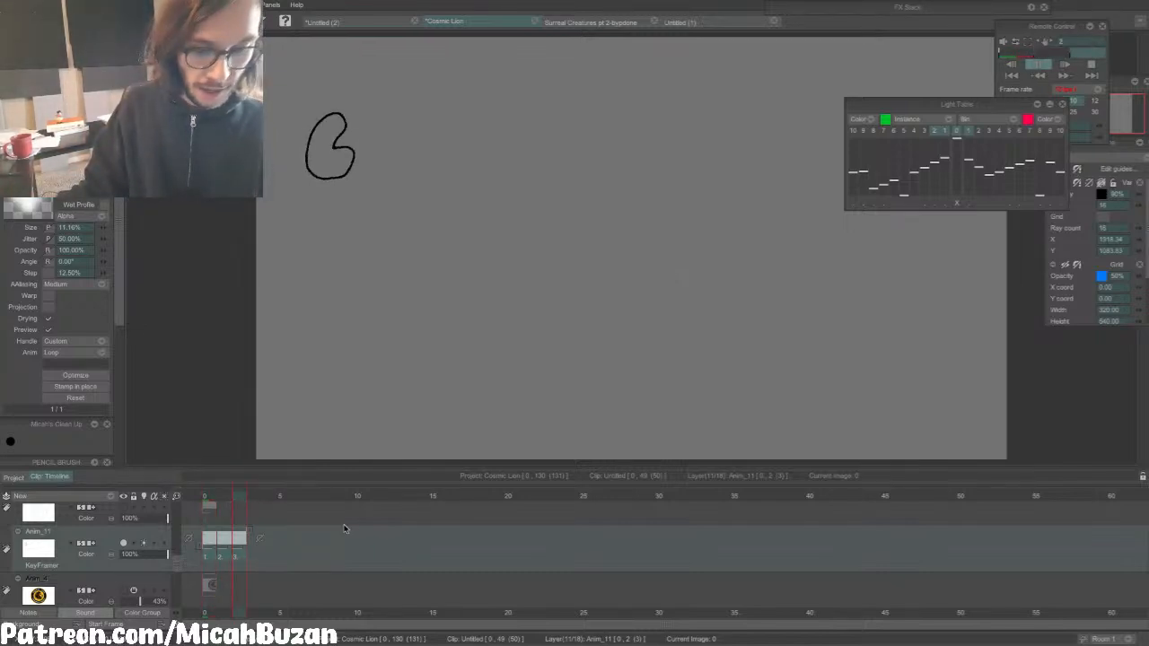
click(243, 500)
mouse_move(243, 500)
mouse_down()
mouse_move(253, 499)
mouse_move(187, 508)
mouse_up()
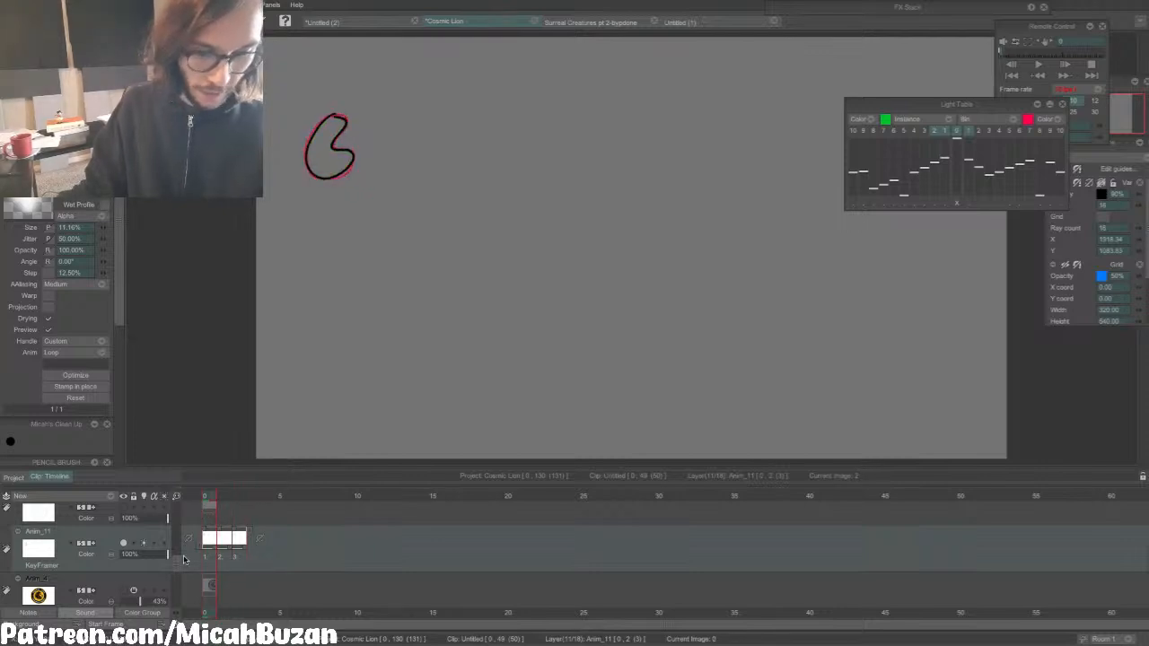
Step: Hide the Anim_11 layer with the C and show the Rough pass 1 10 fps layer of the lion head
click(144, 545)
scroll(176, 558, up, 1)
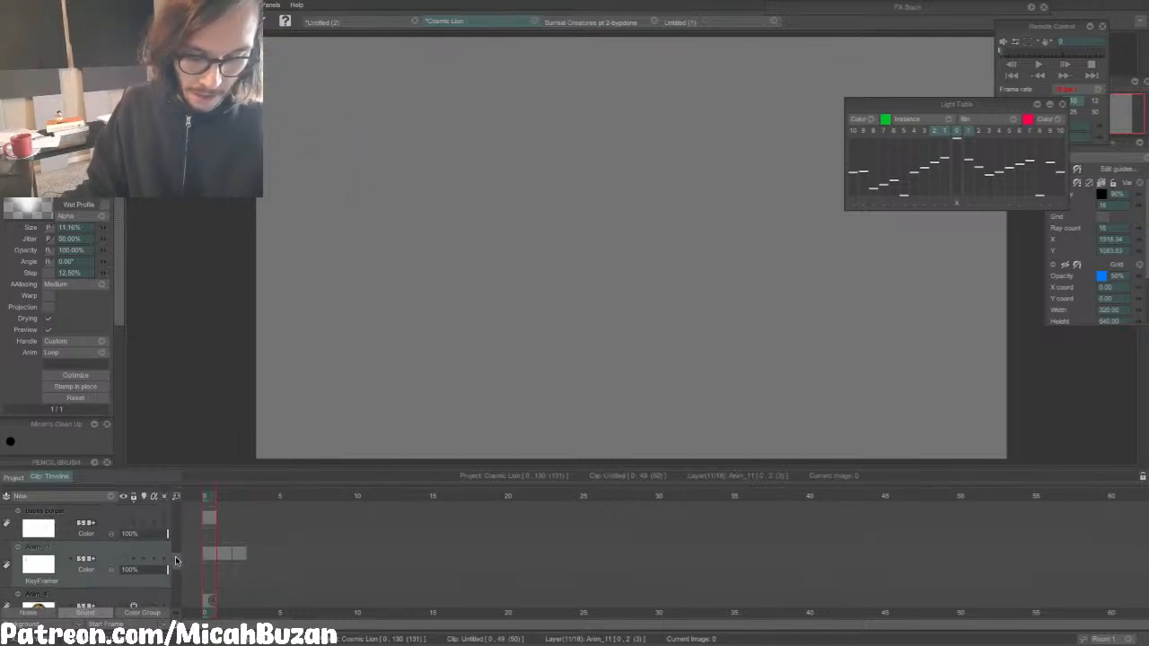
scroll(174, 554, down, 6)
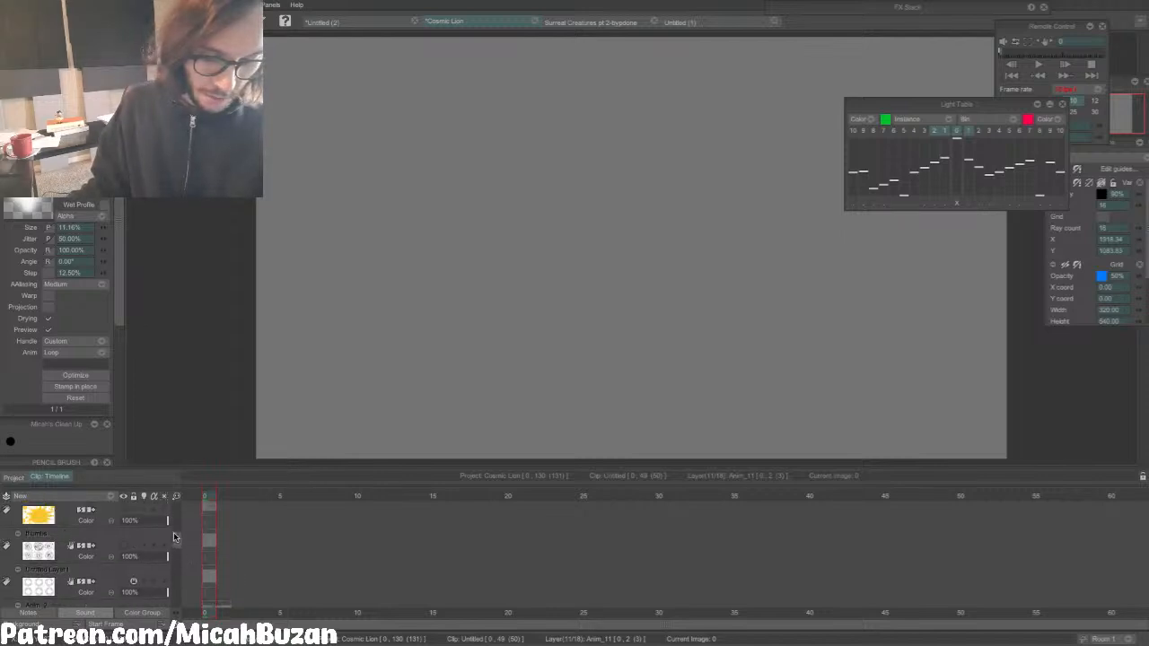
scroll(171, 545, down, 6)
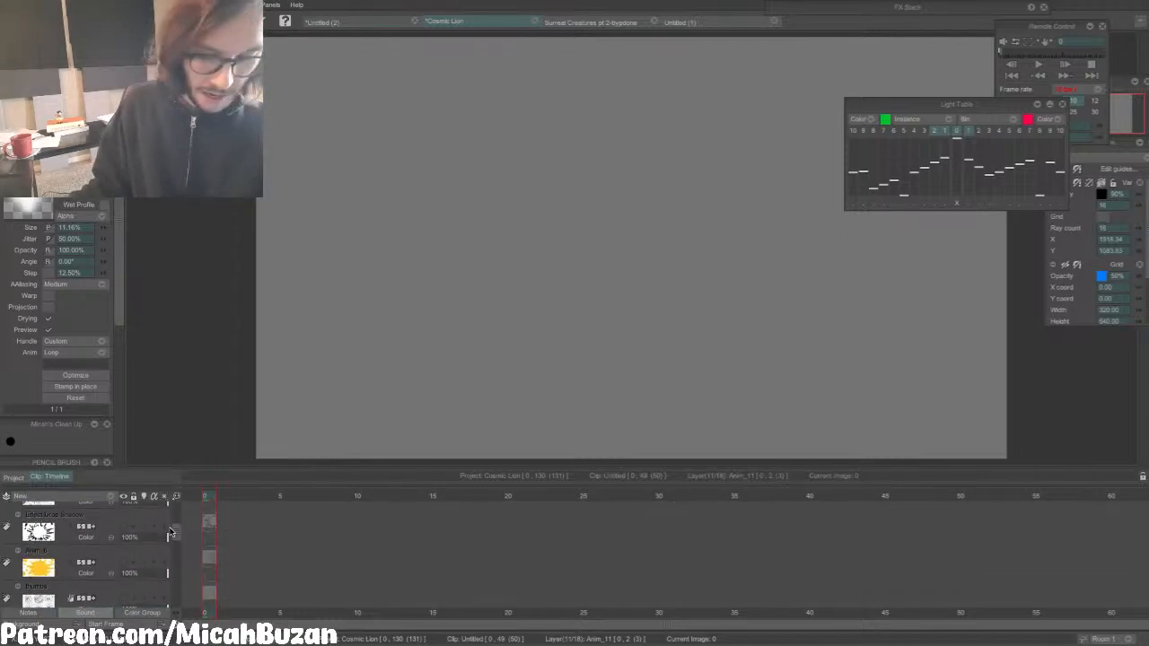
scroll(171, 530, down, 4)
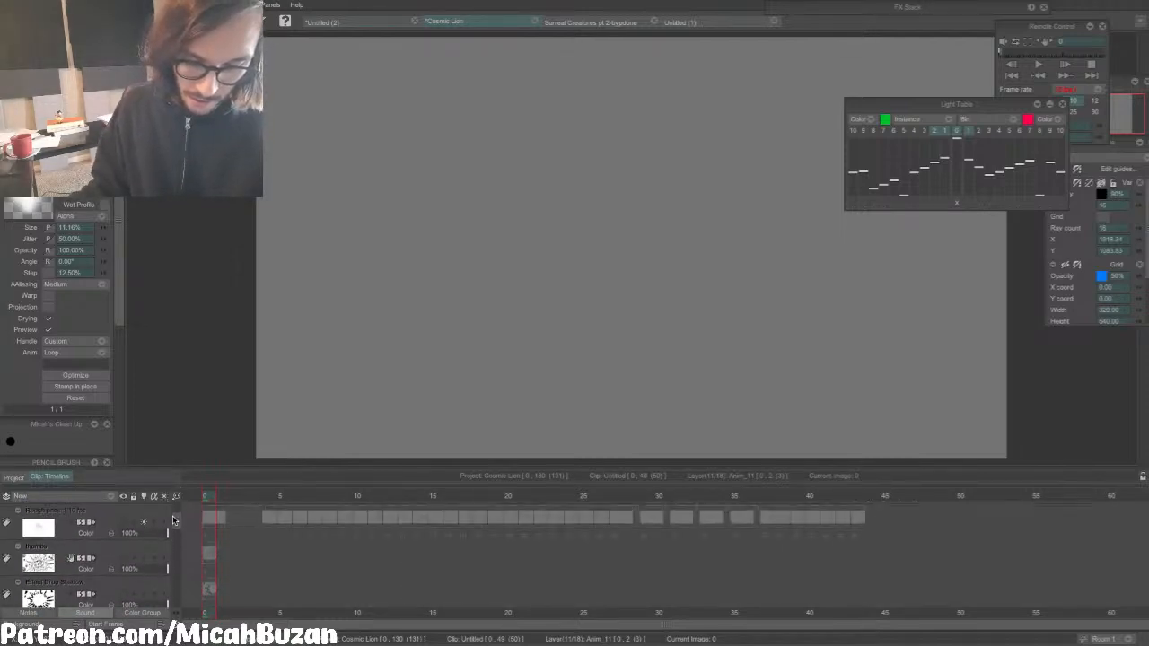
drag(940, 101, 971, 83)
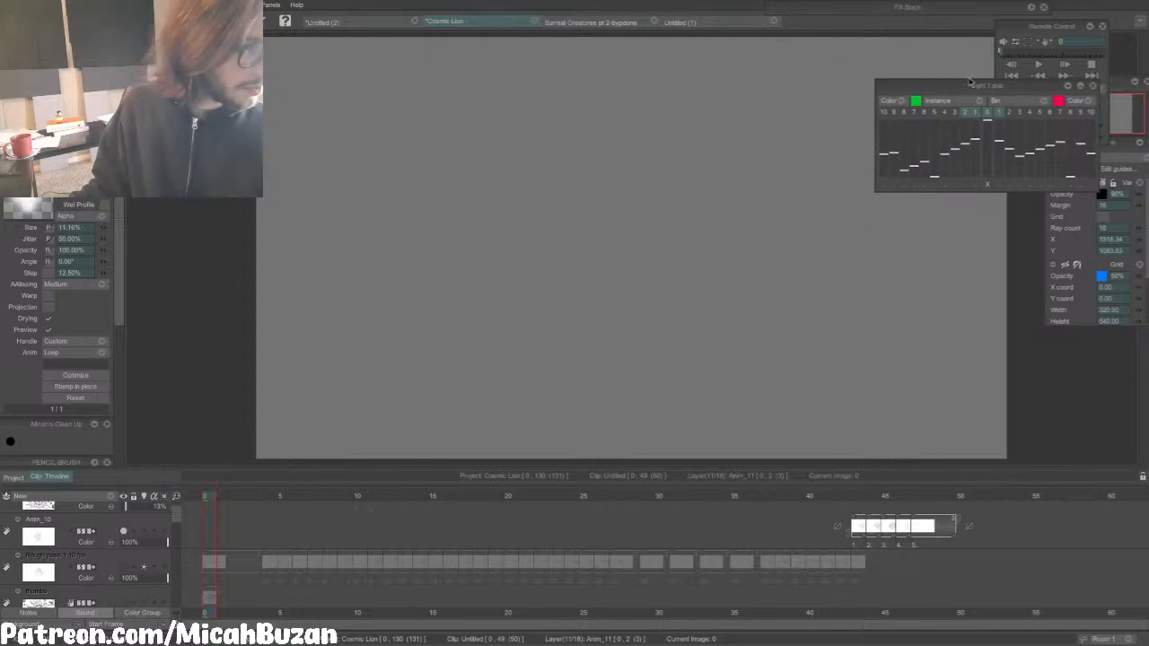
drag(175, 514, 175, 512)
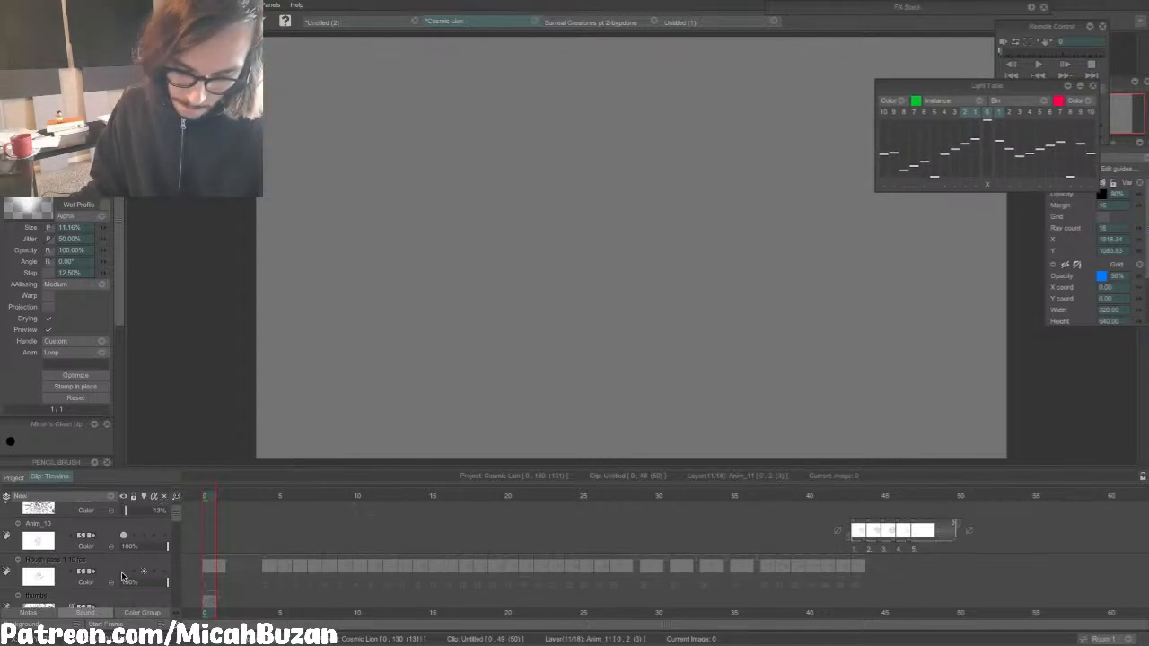
click(124, 572)
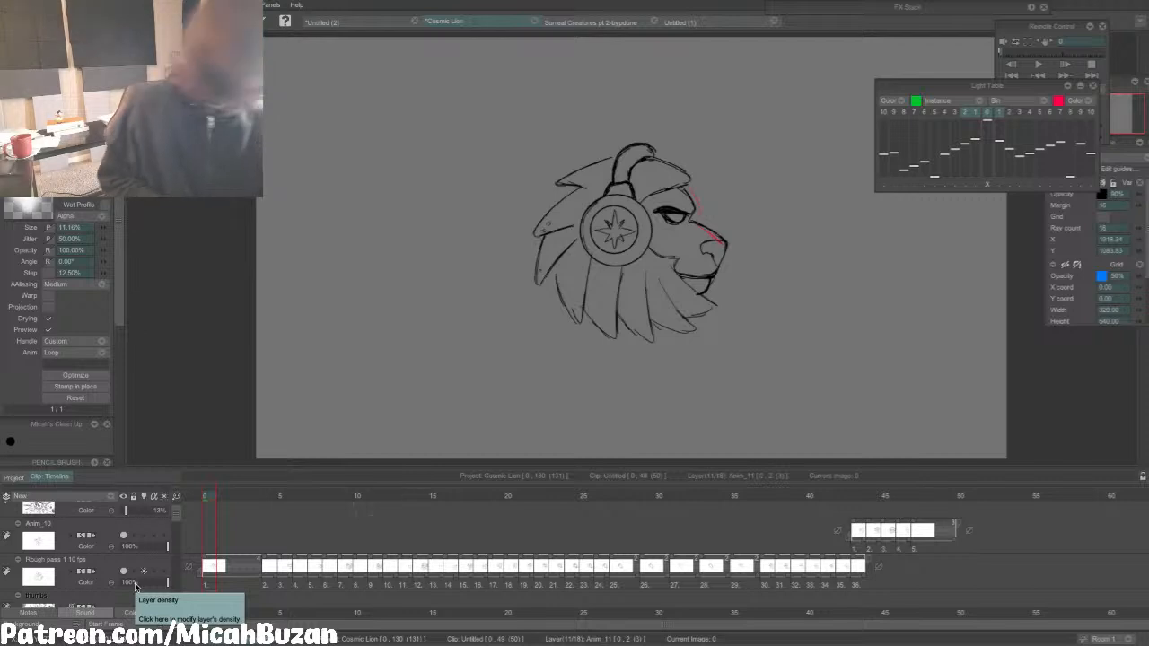
Step: Play the rough lion animation, scrub through it to frame 28, and turn off the Light Table
scroll(170, 539, down, 5)
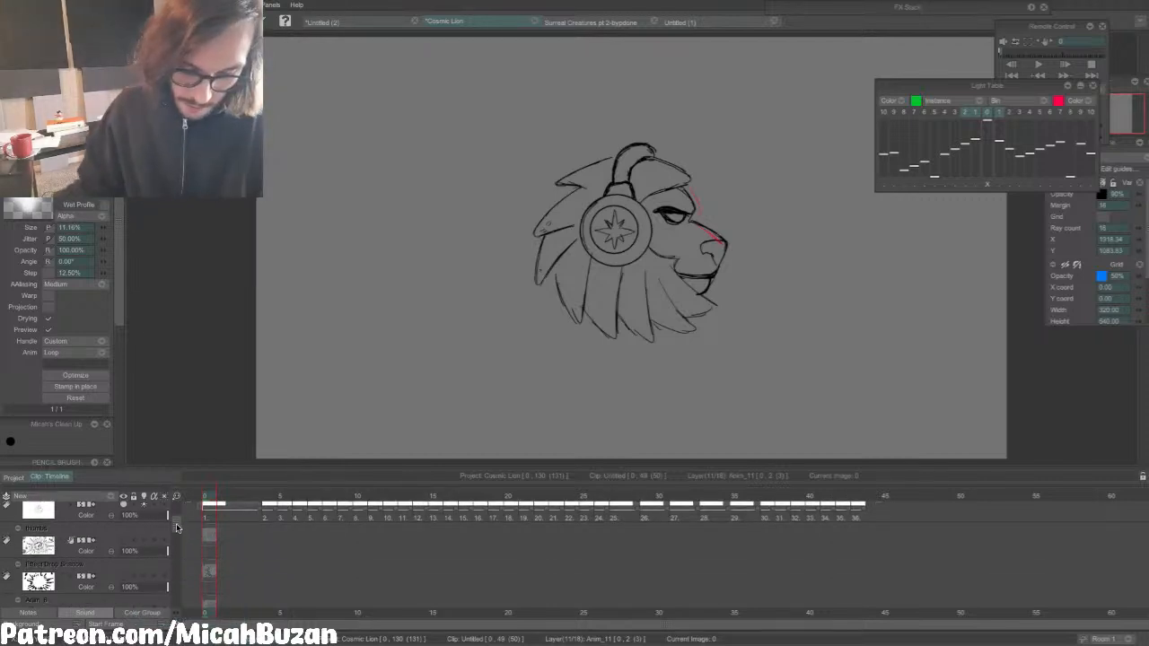
scroll(182, 539, up, 4)
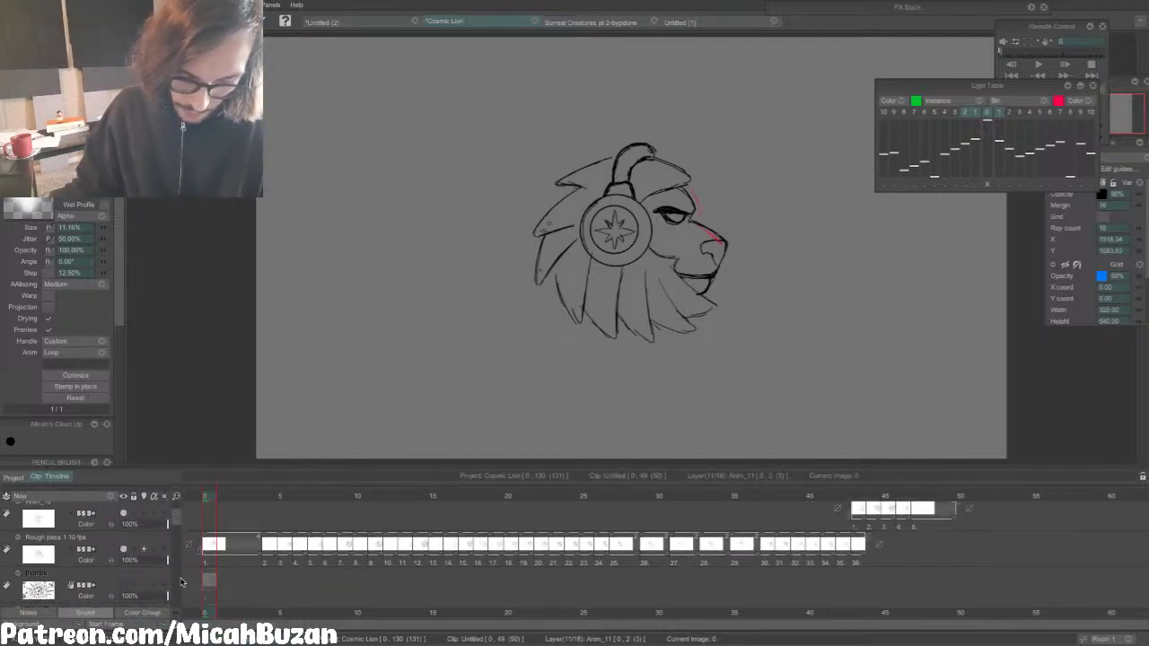
click(1037, 64)
drag(970, 89, 1092, 87)
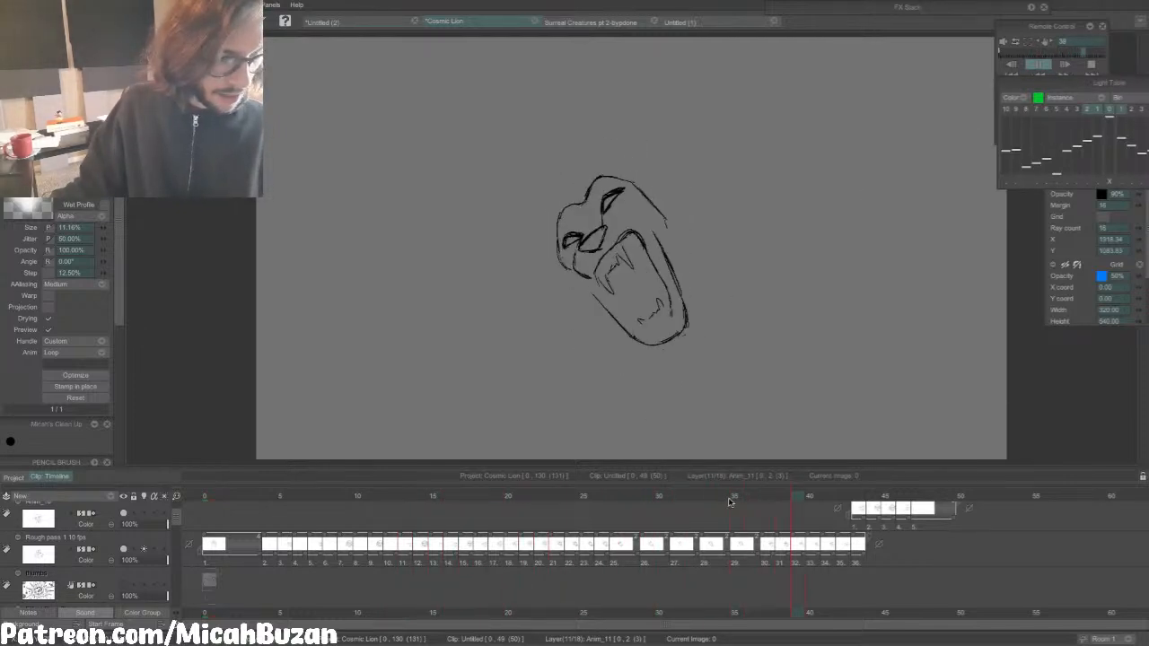
key(Return)
mouse_move(226, 496)
mouse_down()
mouse_move(708, 526)
mouse_move(628, 530)
mouse_up()
click(1111, 112)
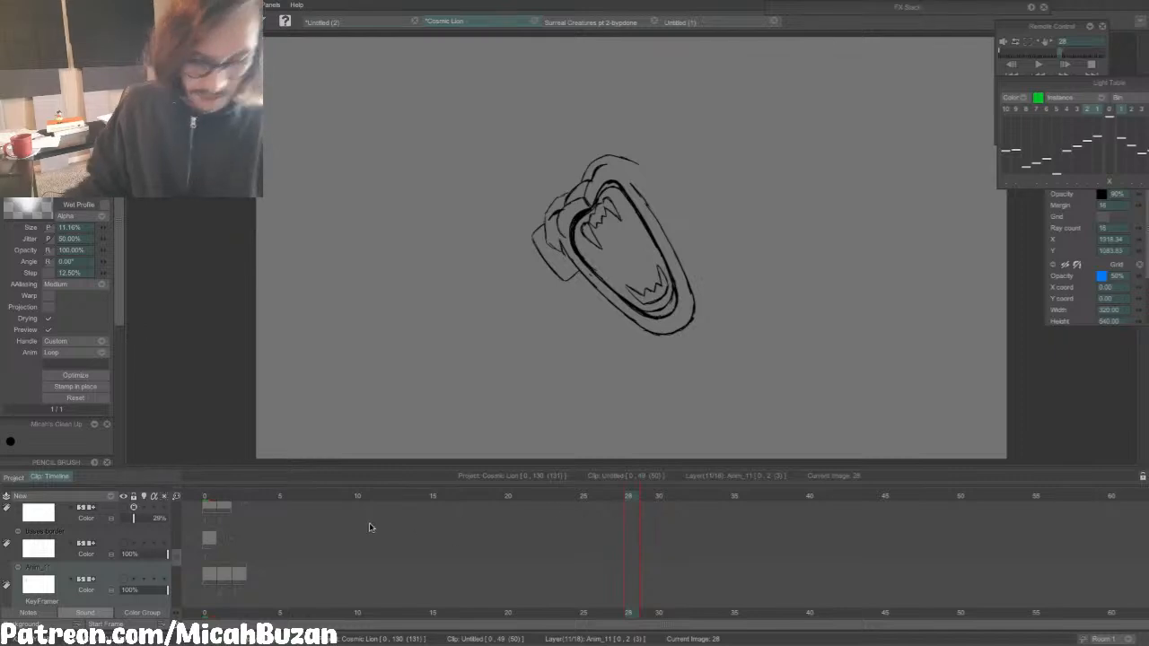
Step: Return to frame 0, briefly show the Effect Drop Shadow and Anim_6 layers with the lion, and hide both again
click(208, 497)
drag(176, 560, 176, 532)
click(123, 552)
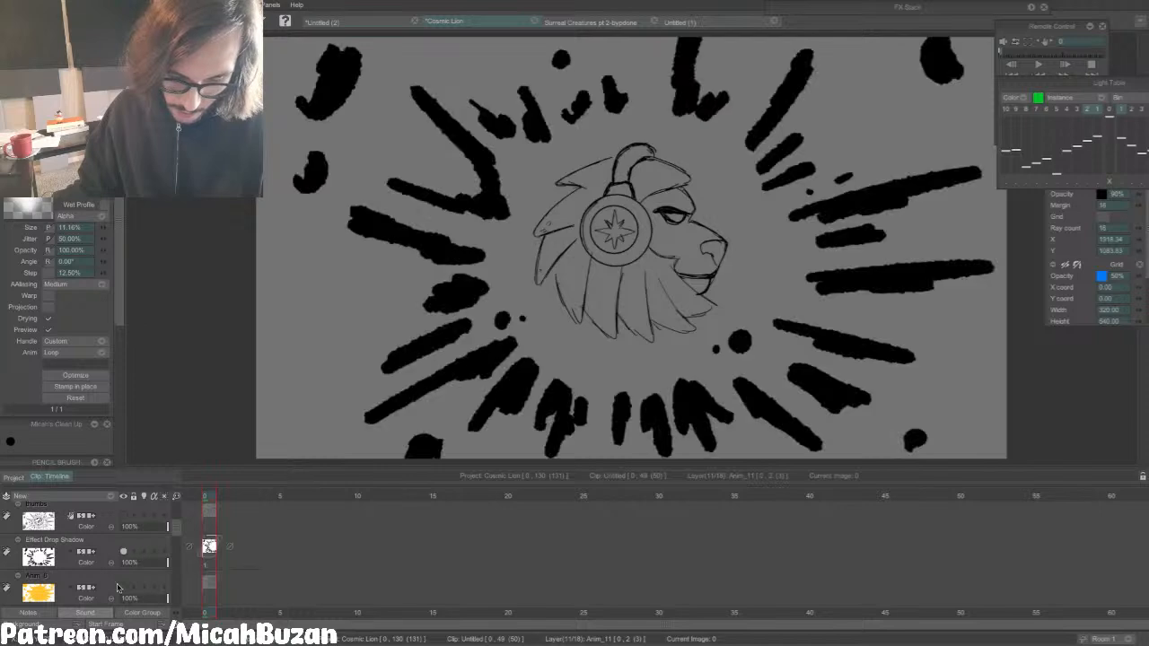
click(123, 588)
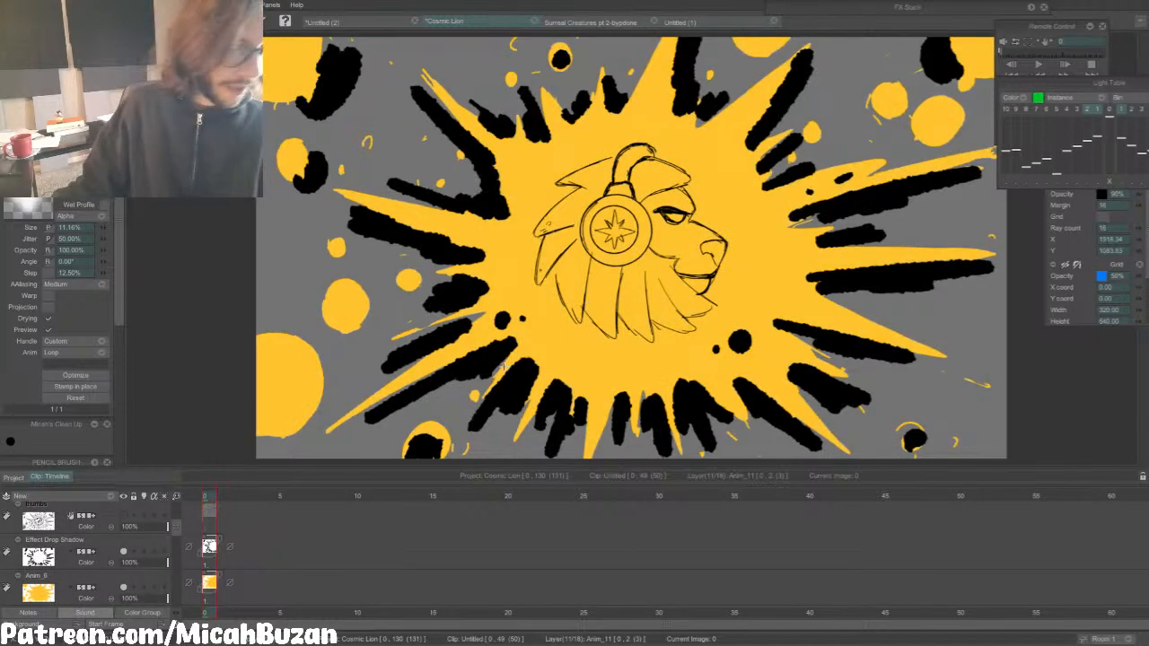
click(124, 552)
click(123, 587)
Step: Show the bases border layer with the two circles around the lion head
drag(177, 527, 175, 562)
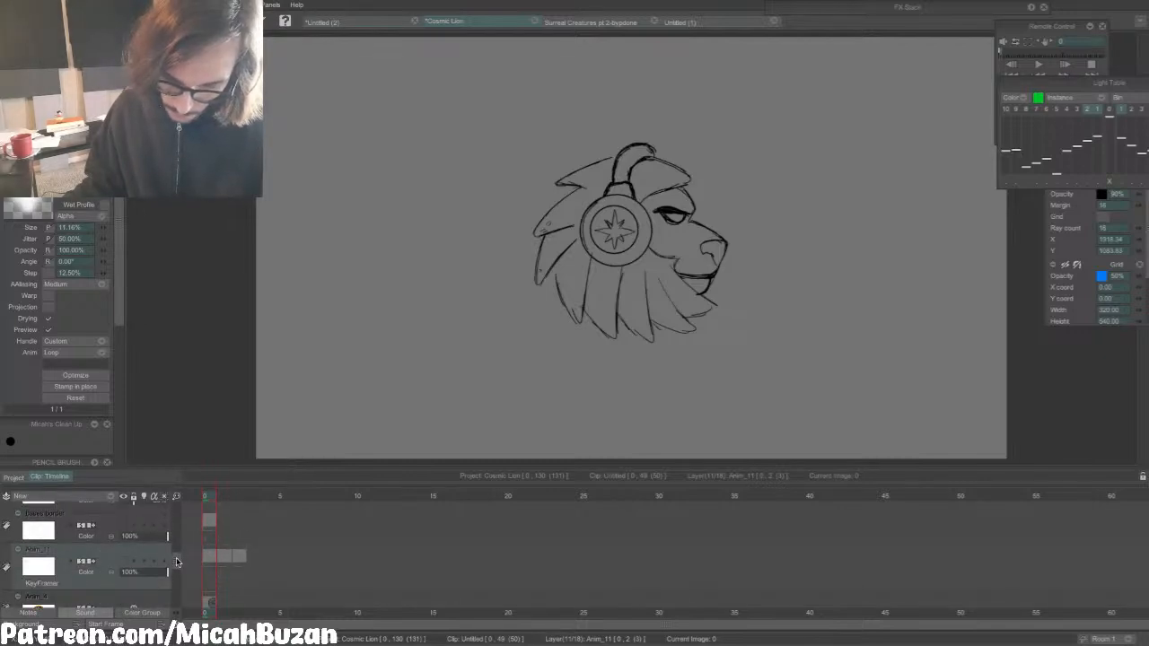
click(123, 523)
click(125, 526)
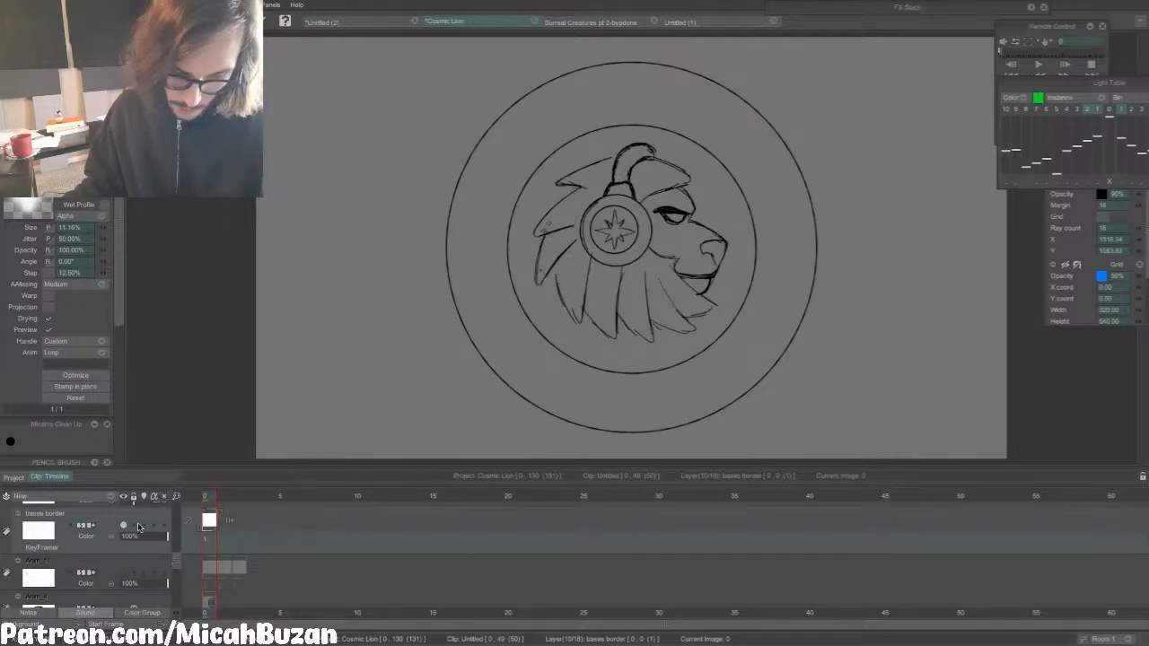
Step: Select the Rough pass 1 10 fps layer, rearrange the Light Table and Navigator panels, and set the canvas zoom to 60%
scroll(175, 560, up, 6)
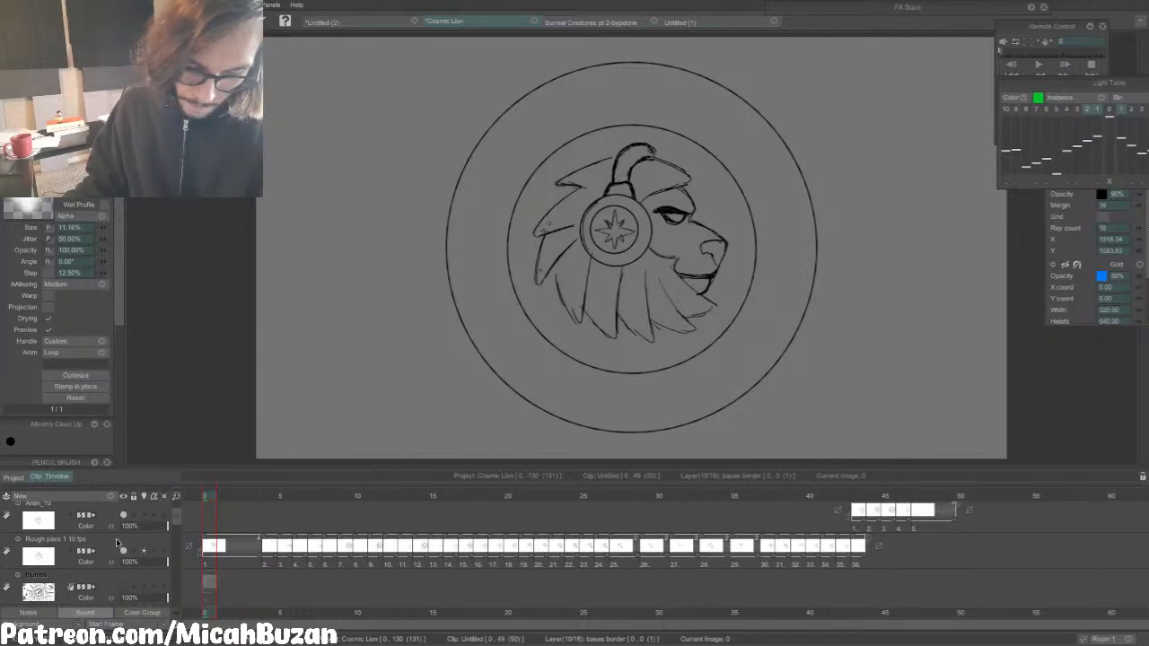
click(213, 534)
drag(1066, 84, 1076, 213)
drag(1113, 87, 904, 77)
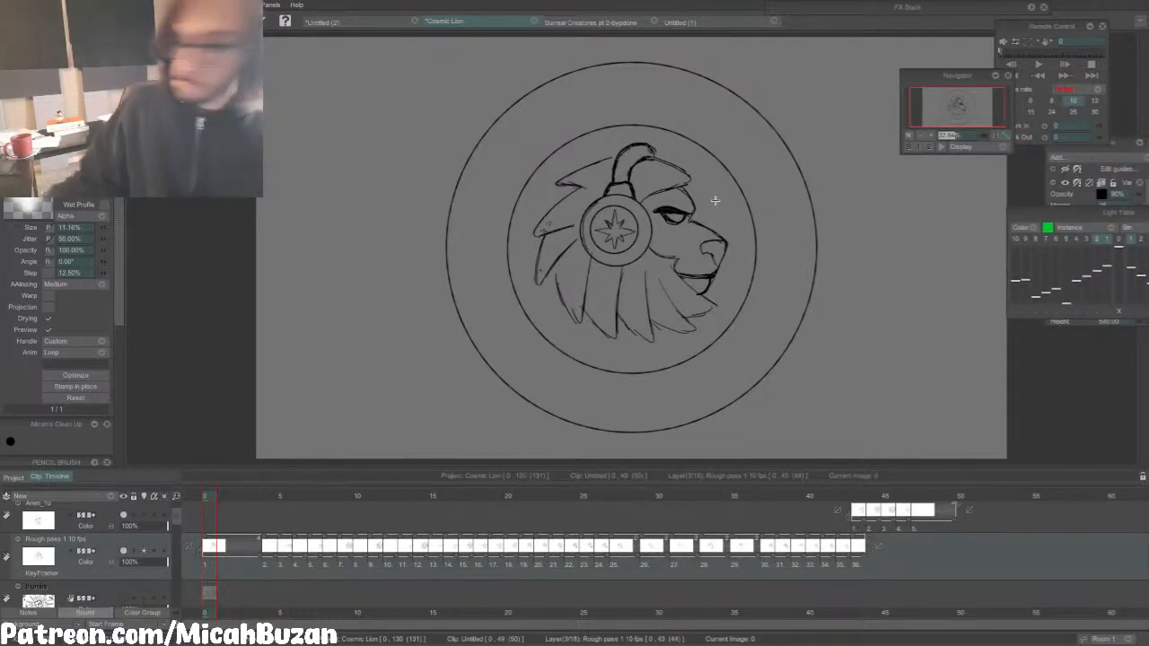
text(60)
key(Return)
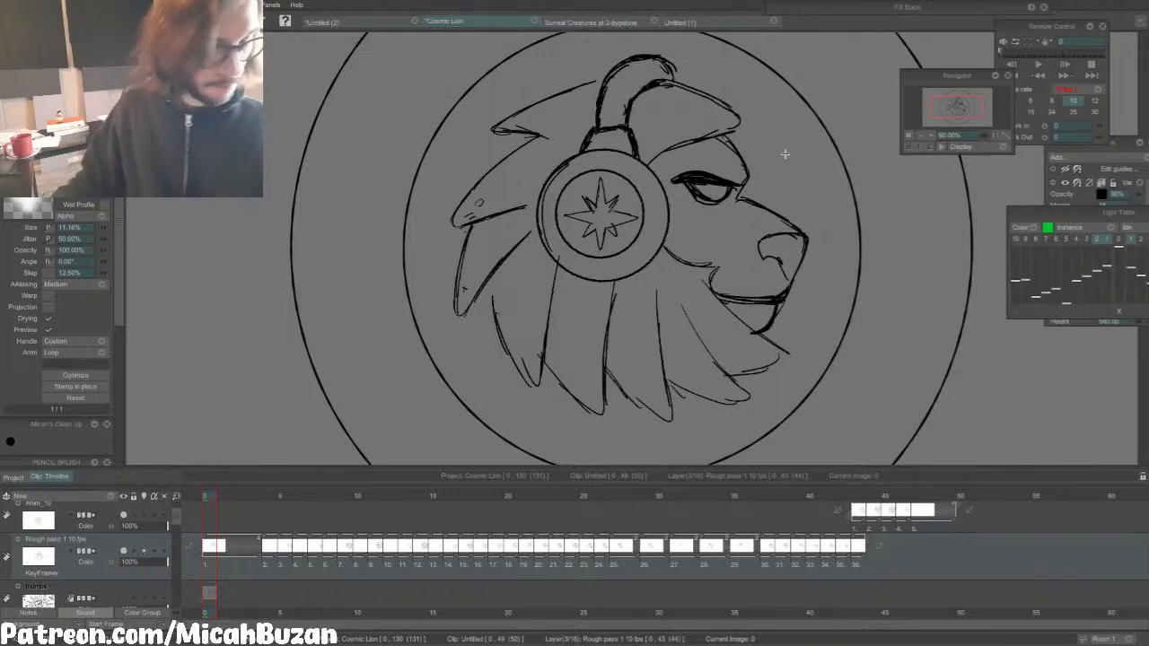
Step: Step forward to frame 4 of the rough pass and turn on the Light Table for the previous and next drawings
key(Right)
key(Right)
key(Right)
key(Right)
key(Right)
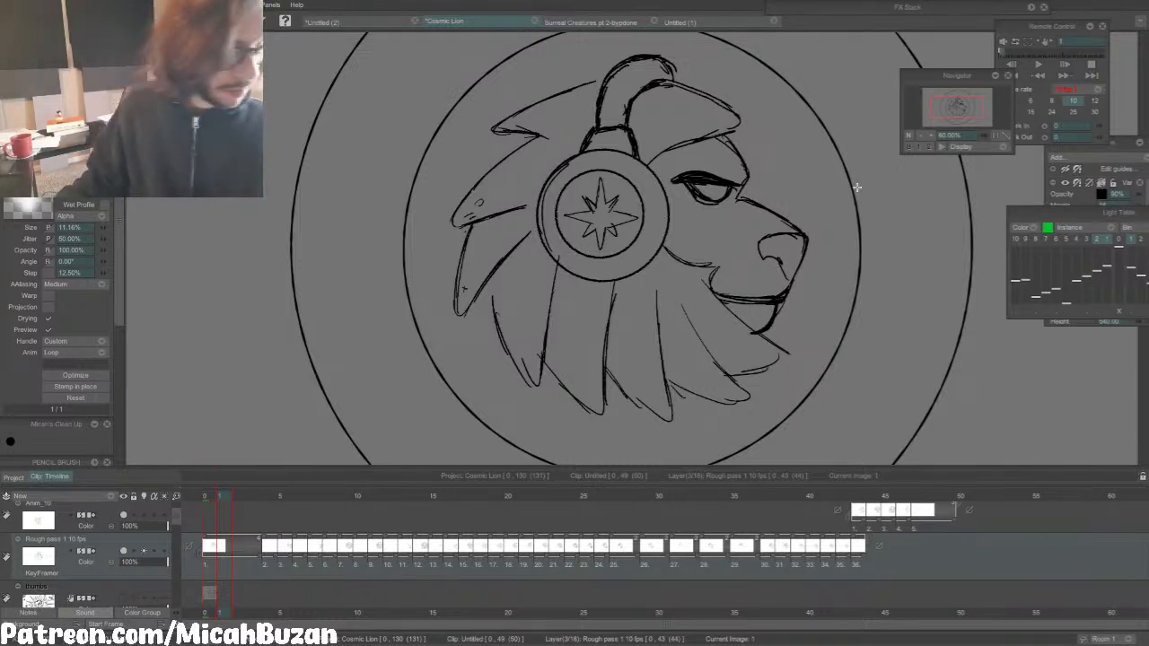
key(Left)
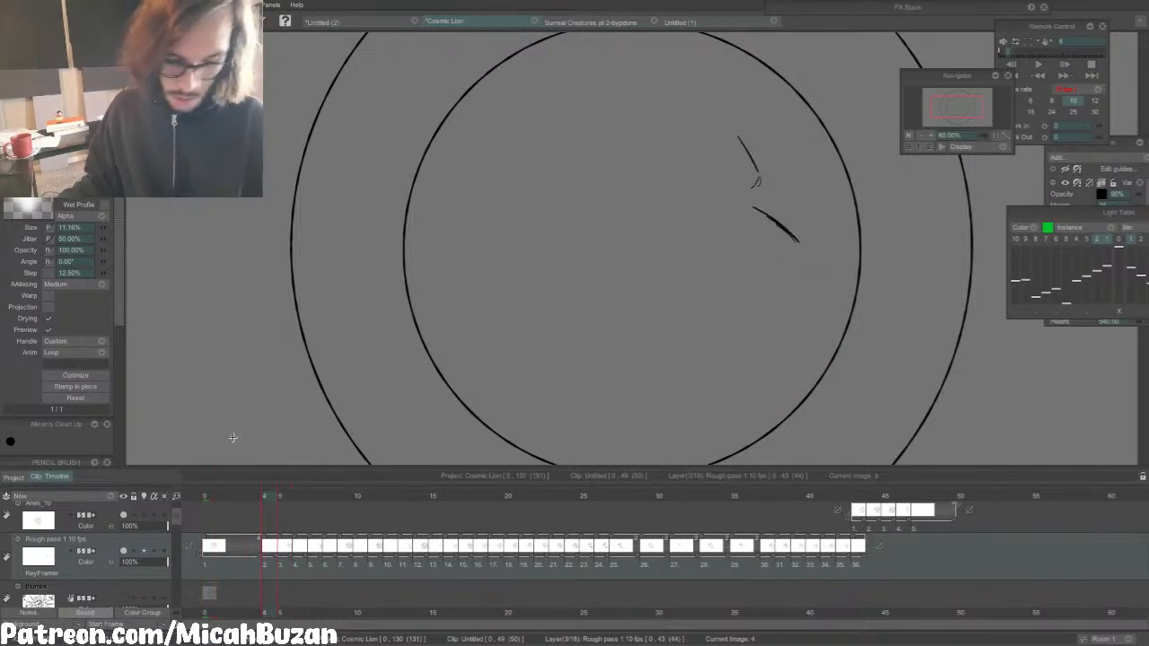
drag(1092, 213, 1025, 189)
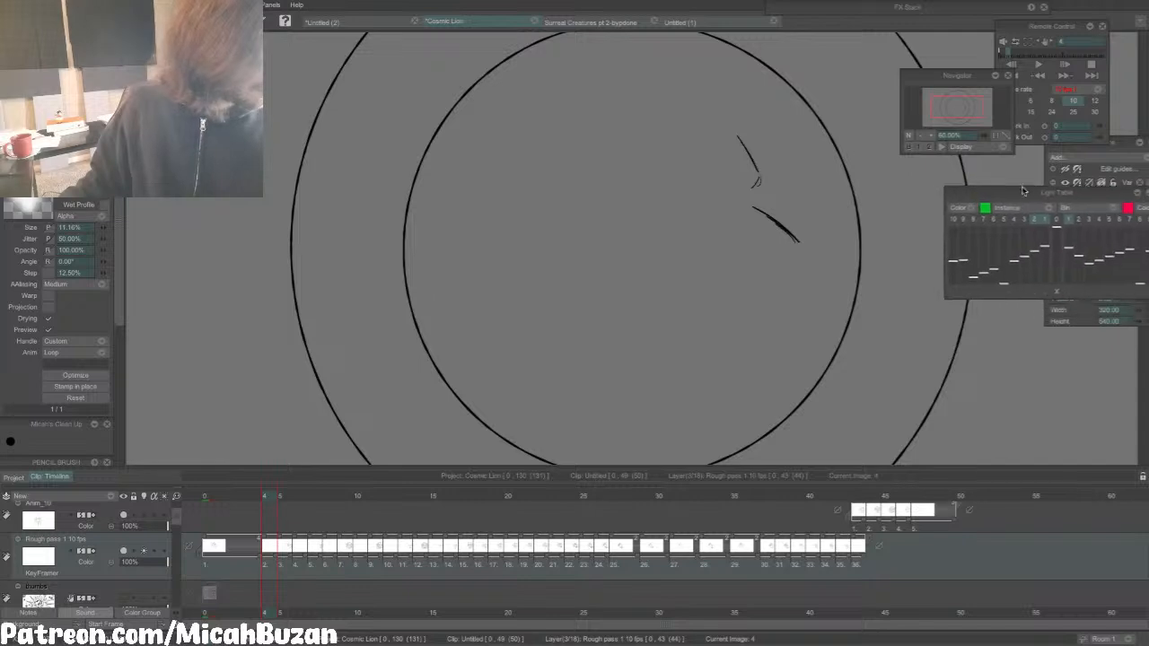
click(1051, 214)
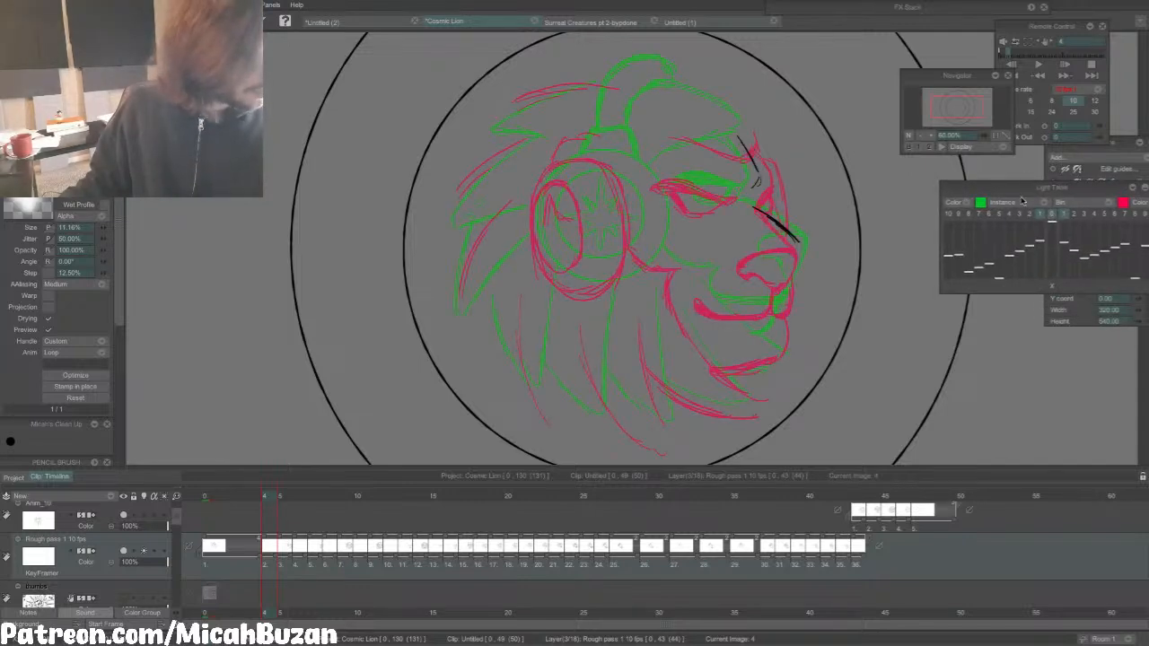
Step: Shrink the timeline area to enlarge the canvas and reposition the view on the lion head
drag(955, 112, 962, 112)
drag(591, 469, 591, 507)
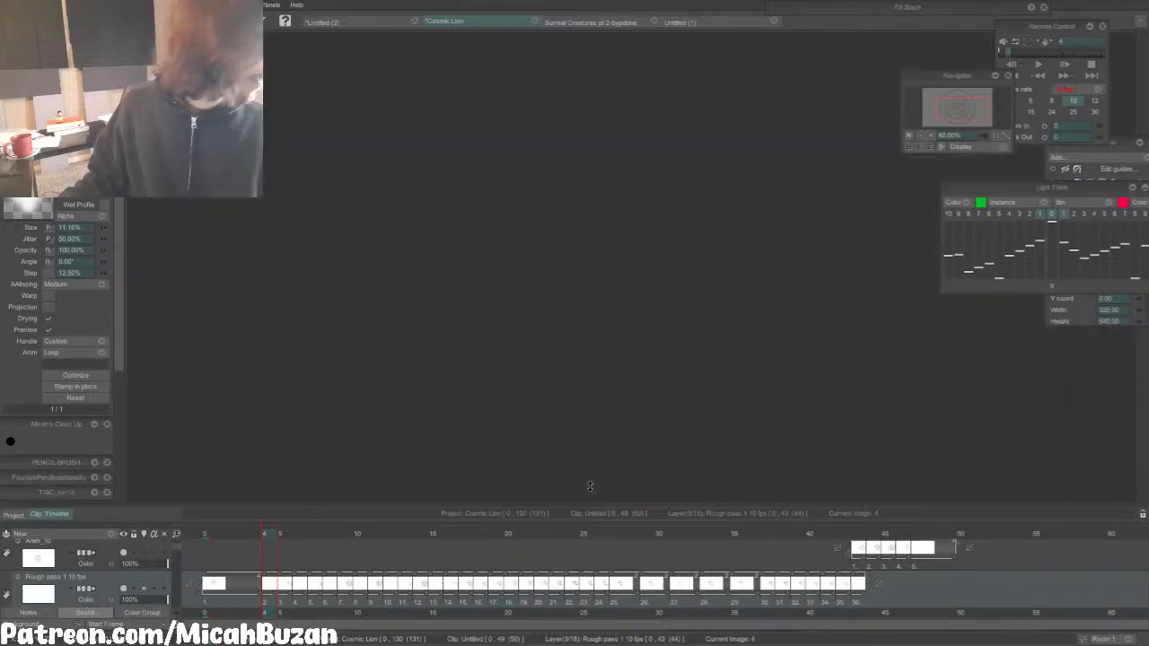
drag(962, 113, 959, 111)
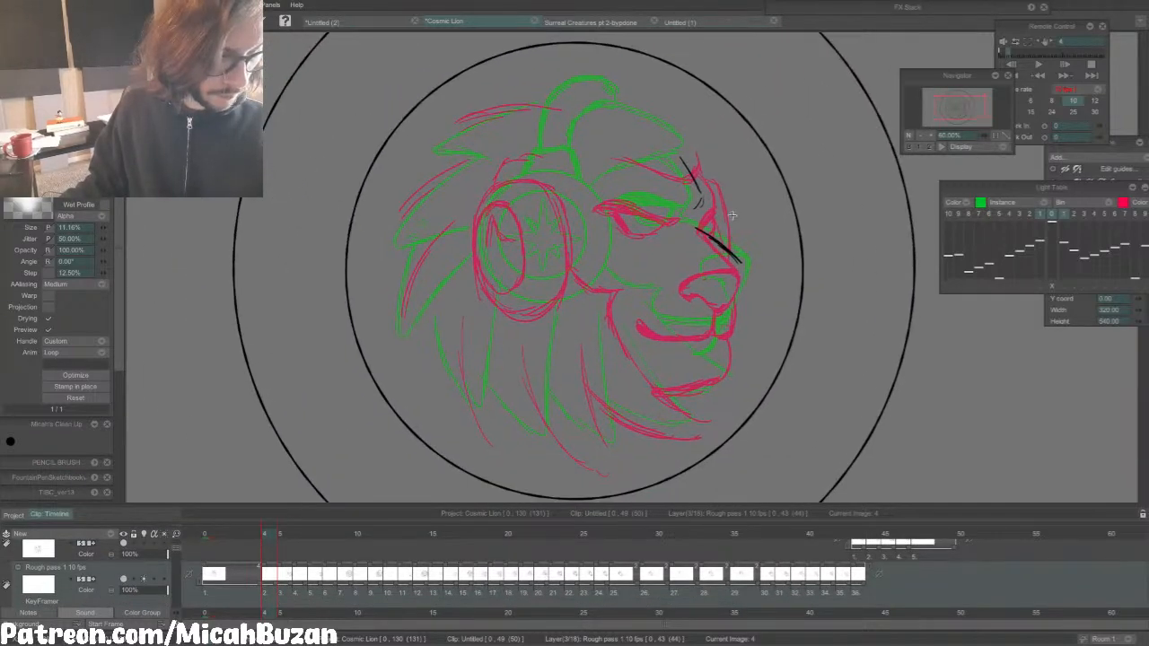
Step: Draw the lion's nose outline on frame 4 between the Light Table drawings, setting the brush size to 9% and undoing a stray stroke
drag(697, 271, 743, 261)
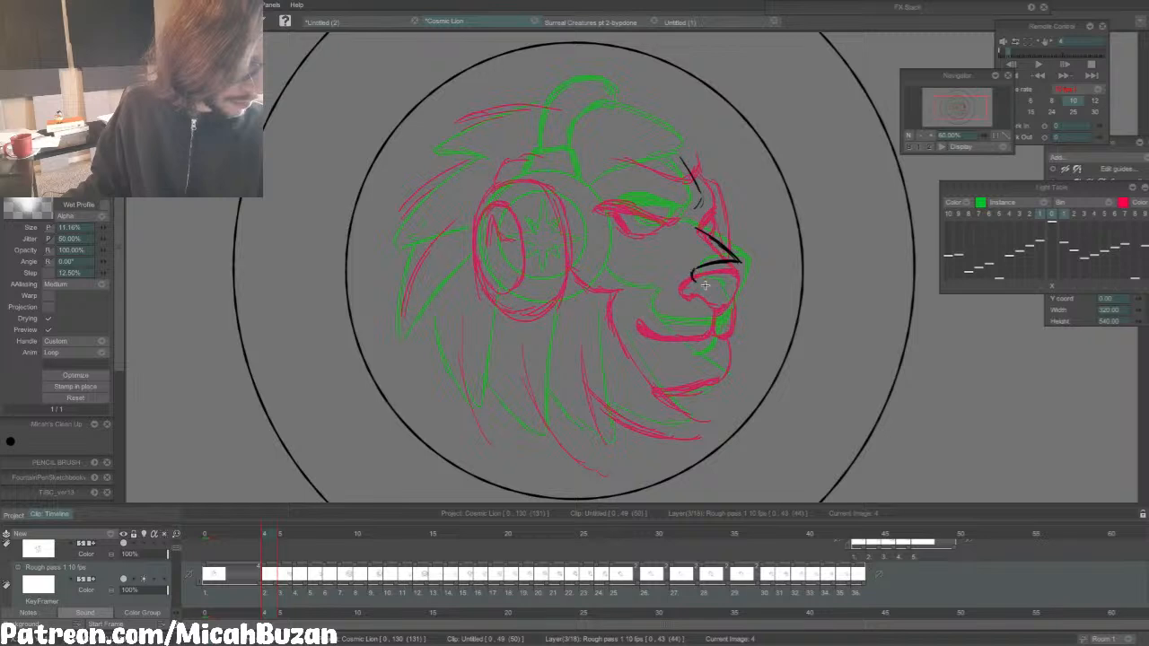
click(72, 229)
text(9)
key(Return)
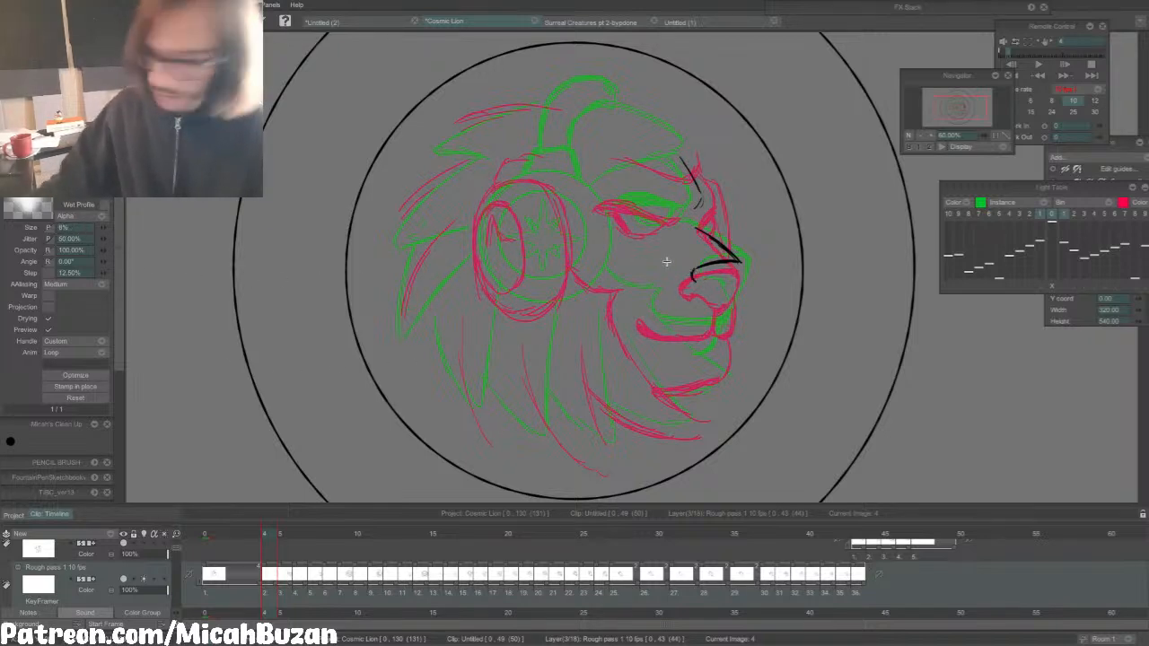
drag(761, 286, 752, 392)
key(ctrl+z)
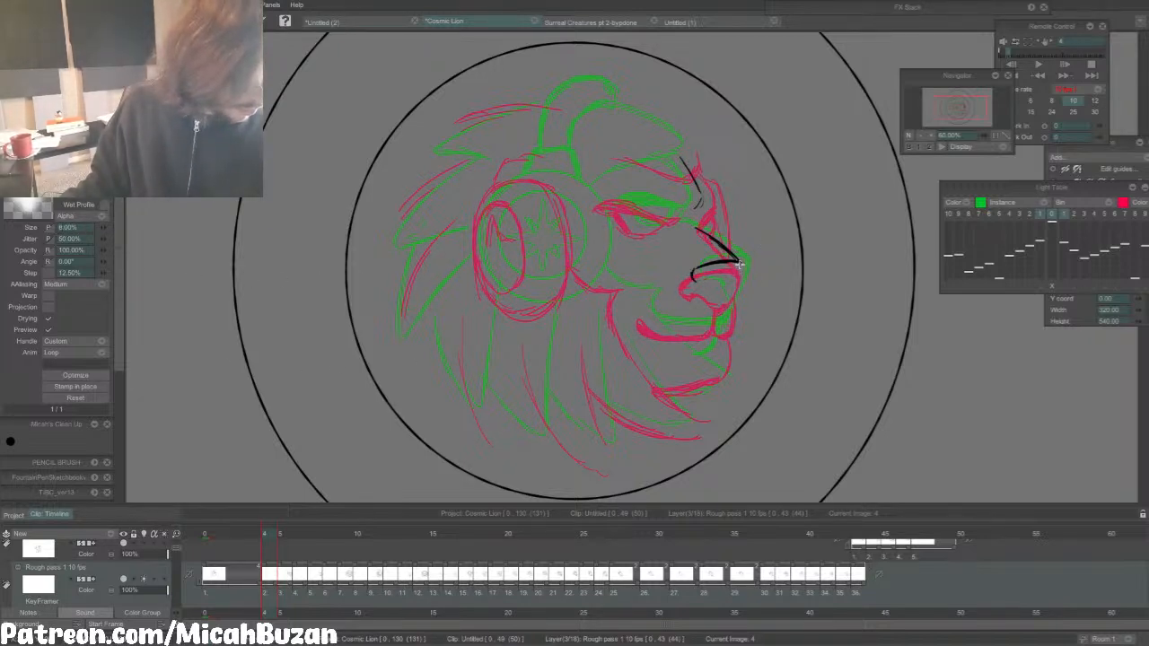
drag(743, 266, 732, 298)
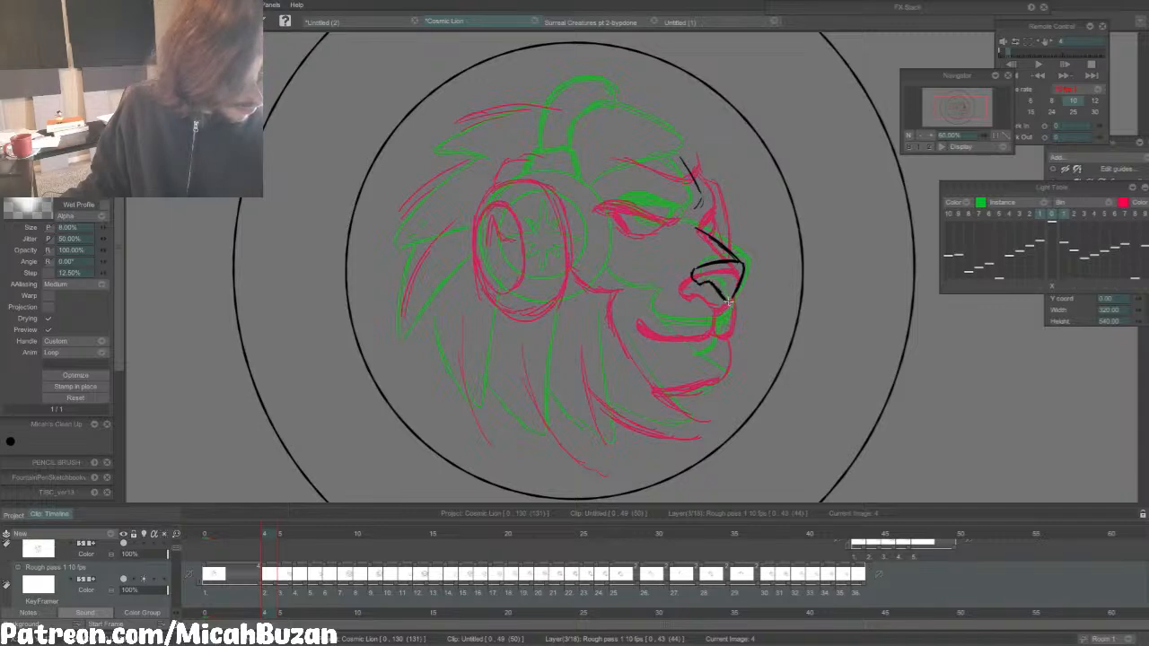
Step: Rough in the upper edge of the lion's nose on frame 6 and set the brush size to 5%
key(Right)
key(Right)
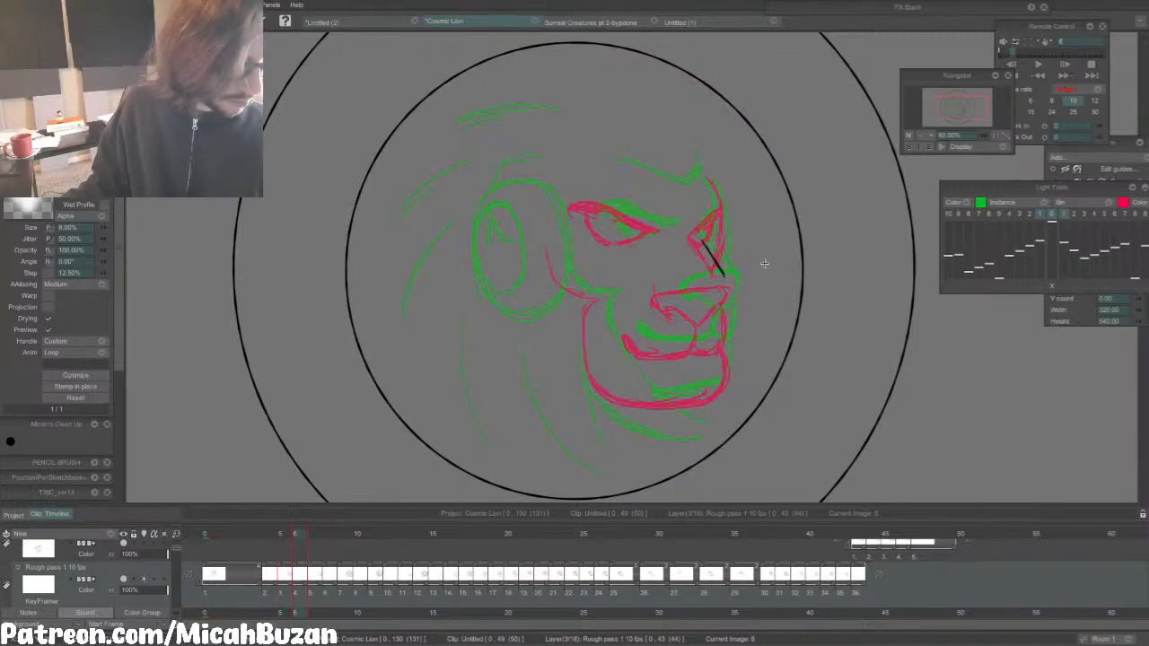
drag(675, 288, 725, 278)
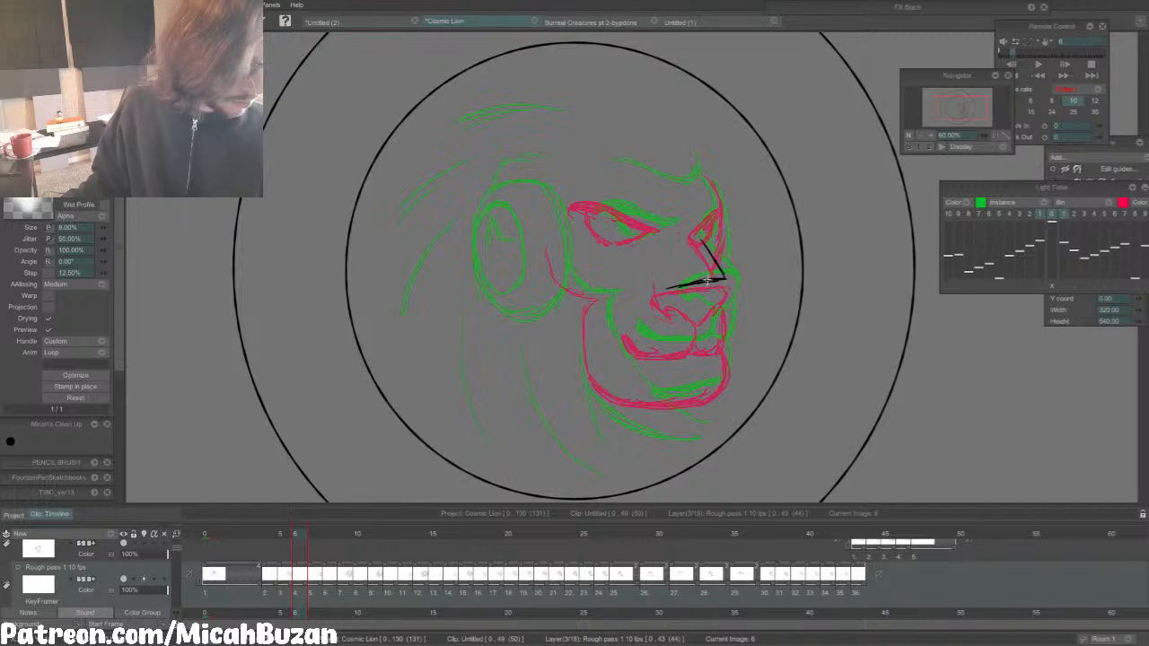
key(ctrl+z)
double_click(68, 228)
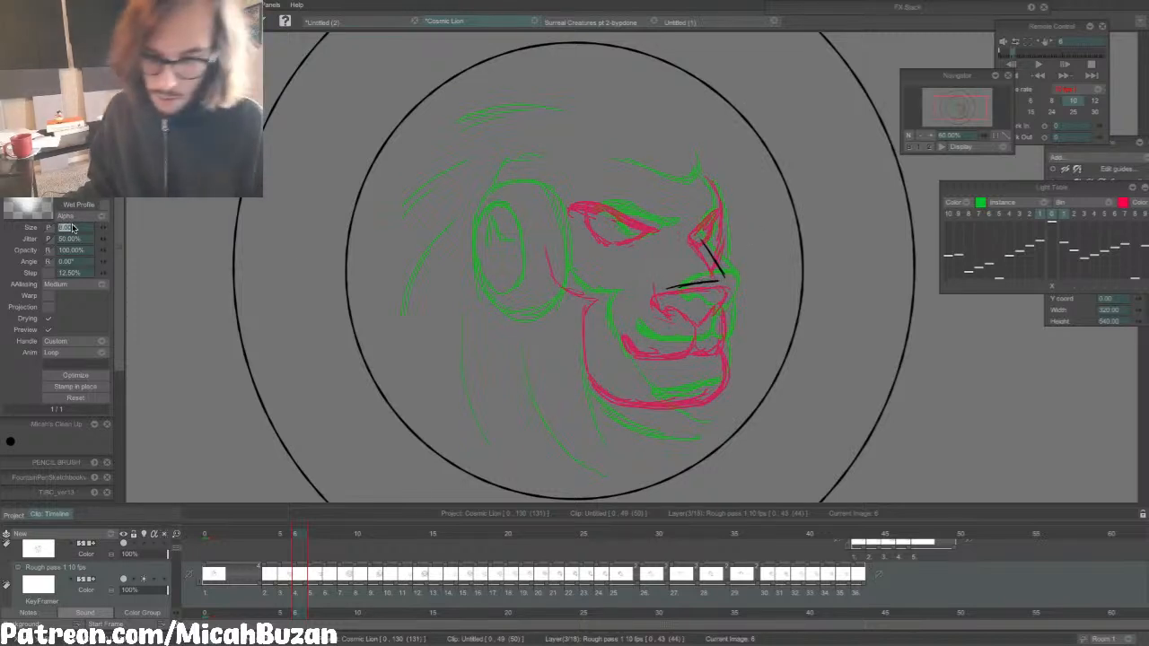
text(5)
key(Return)
Step: Draw the closed nose outline with its nostril curve on frame 6, moving the Light Table aside and comparing with the previous drawing
mouse_move(749, 130)
mouse_down()
mouse_move(707, 297)
mouse_move(669, 292)
mouse_up()
key(ctrl+z)
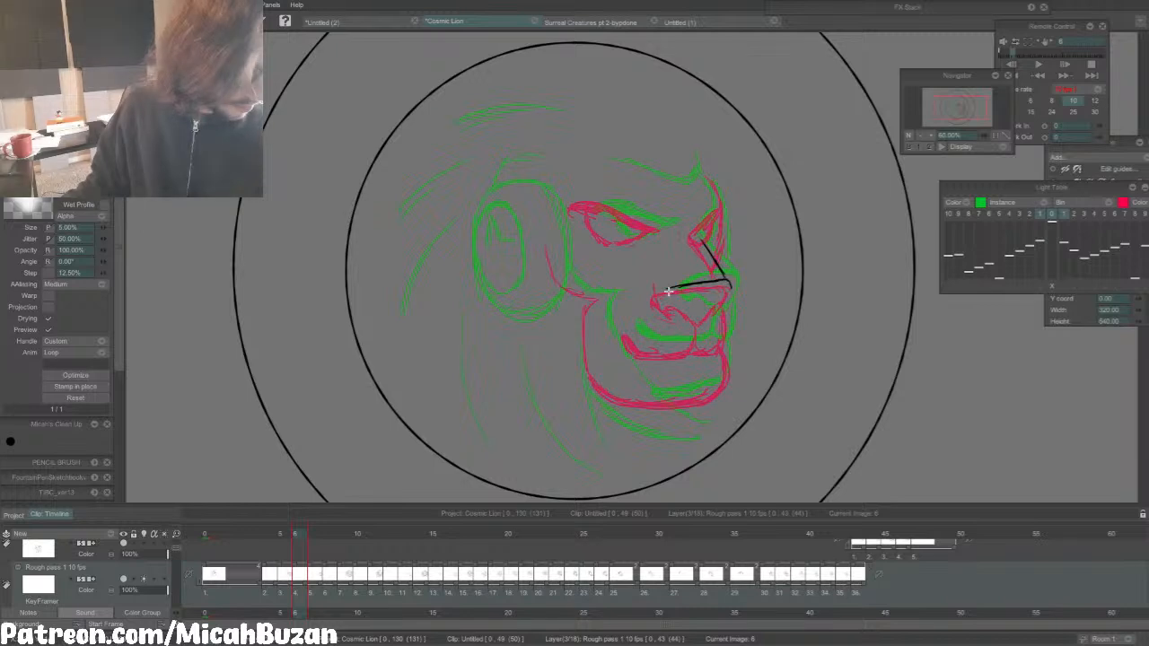
drag(1019, 190, 952, 178)
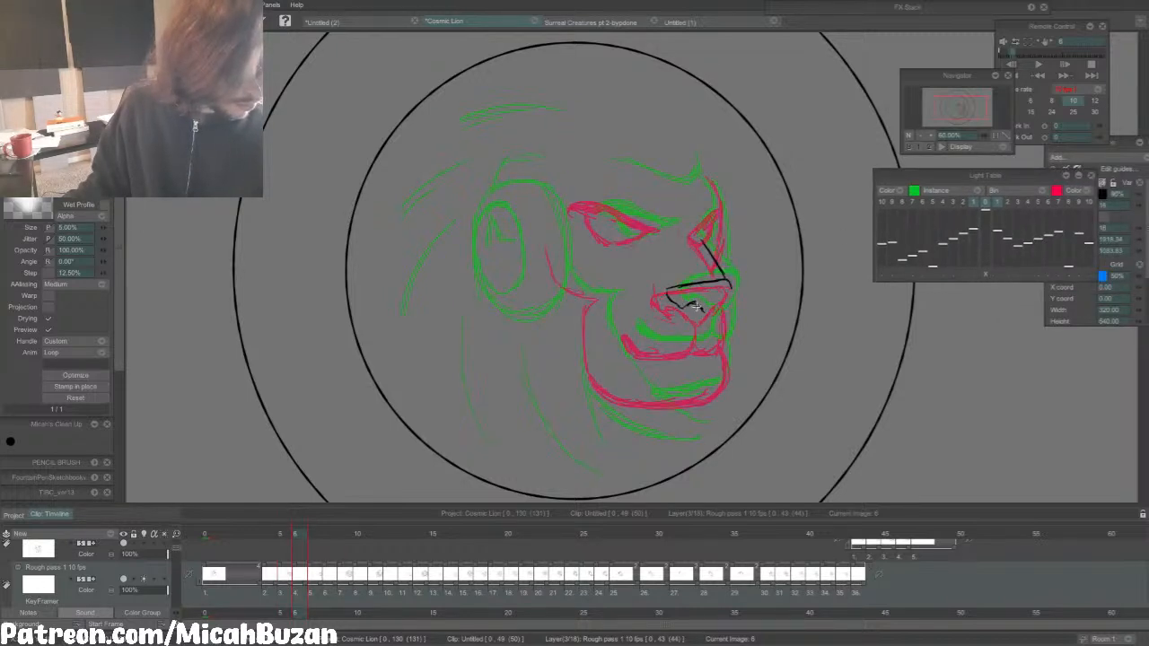
key(Left)
mouse_move(696, 307)
mouse_down()
mouse_move(705, 315)
mouse_move(730, 293)
mouse_move(726, 281)
mouse_move(731, 297)
mouse_up()
key(Right)
key(Left)
key(Right)
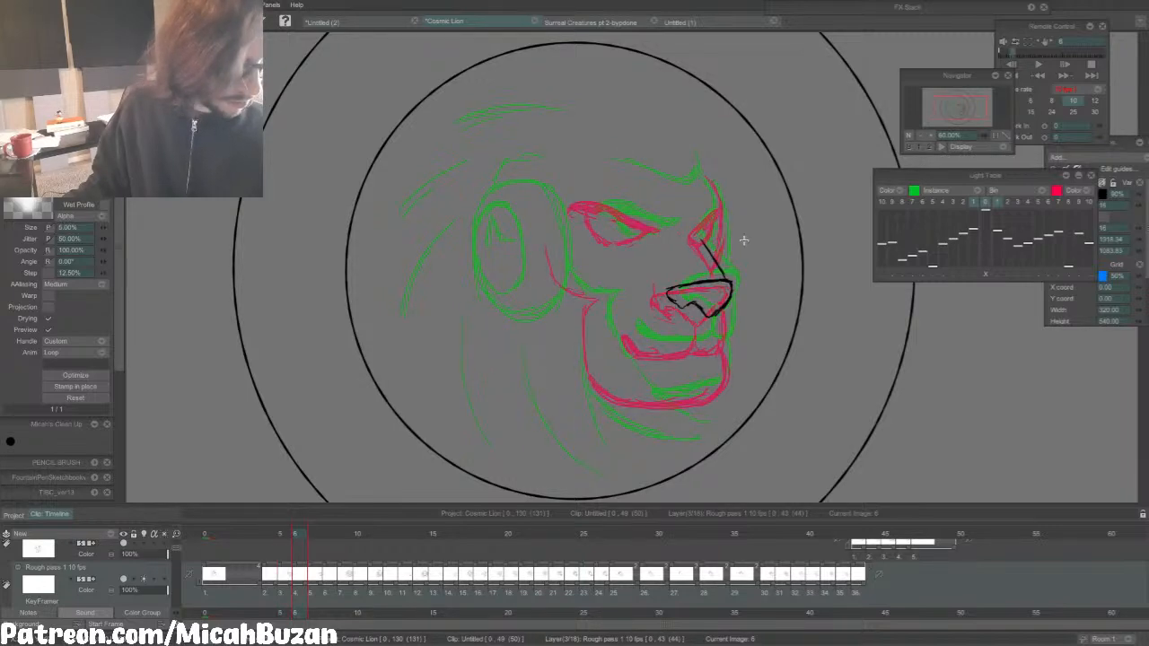
key(Left)
key(Right)
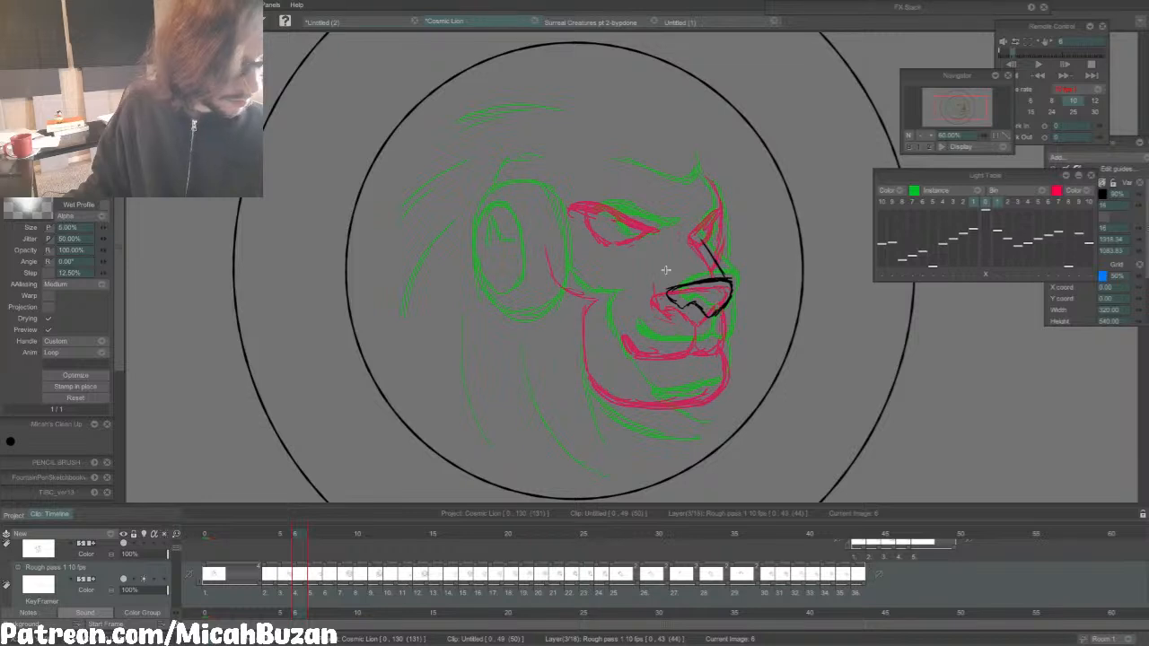
Step: Draw the nose's top edge and left nostril on frame 8 between the Light Table drawings, flipping against frame 7
key(Right)
key(Right)
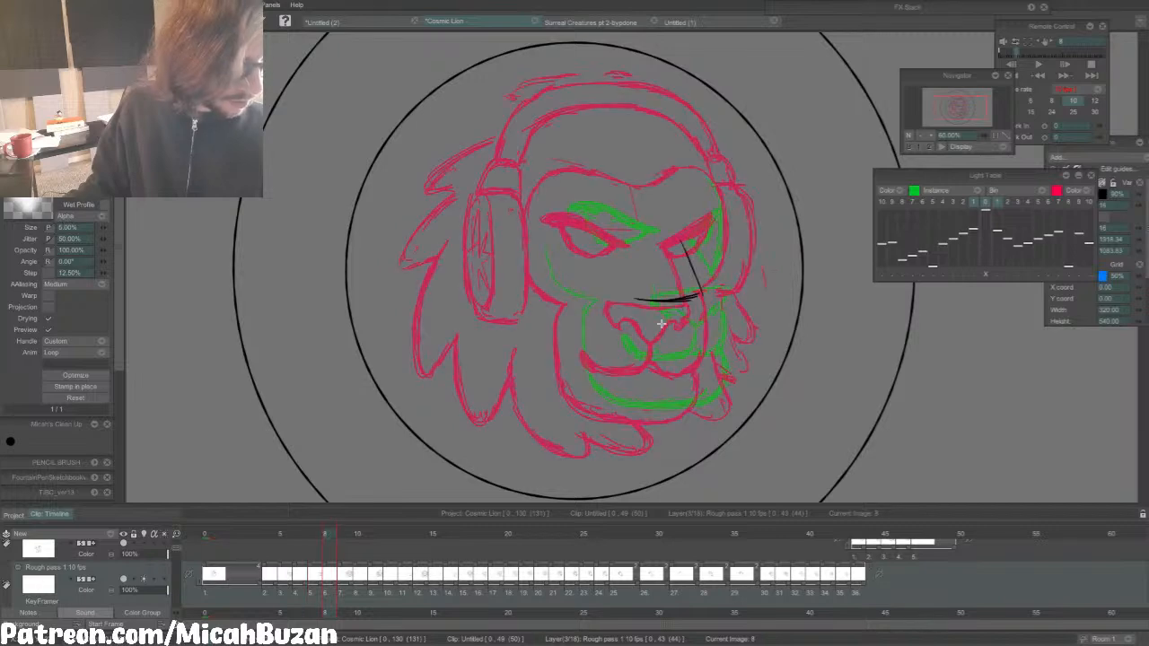
key(Left)
key(Right)
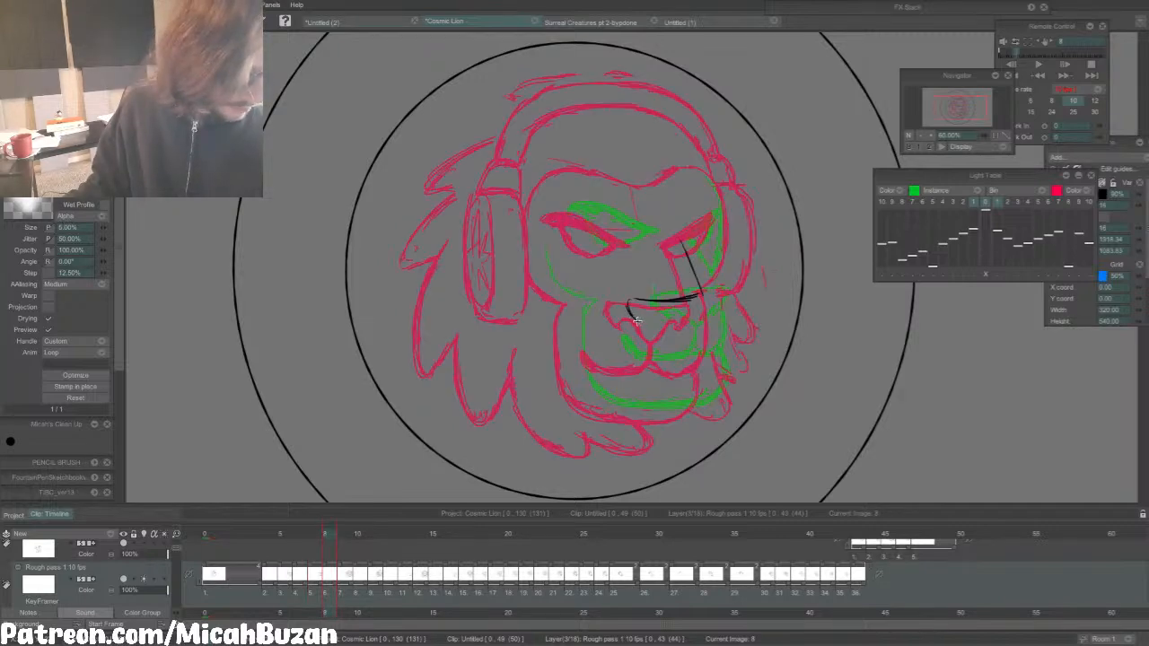
key(Left)
key(Right)
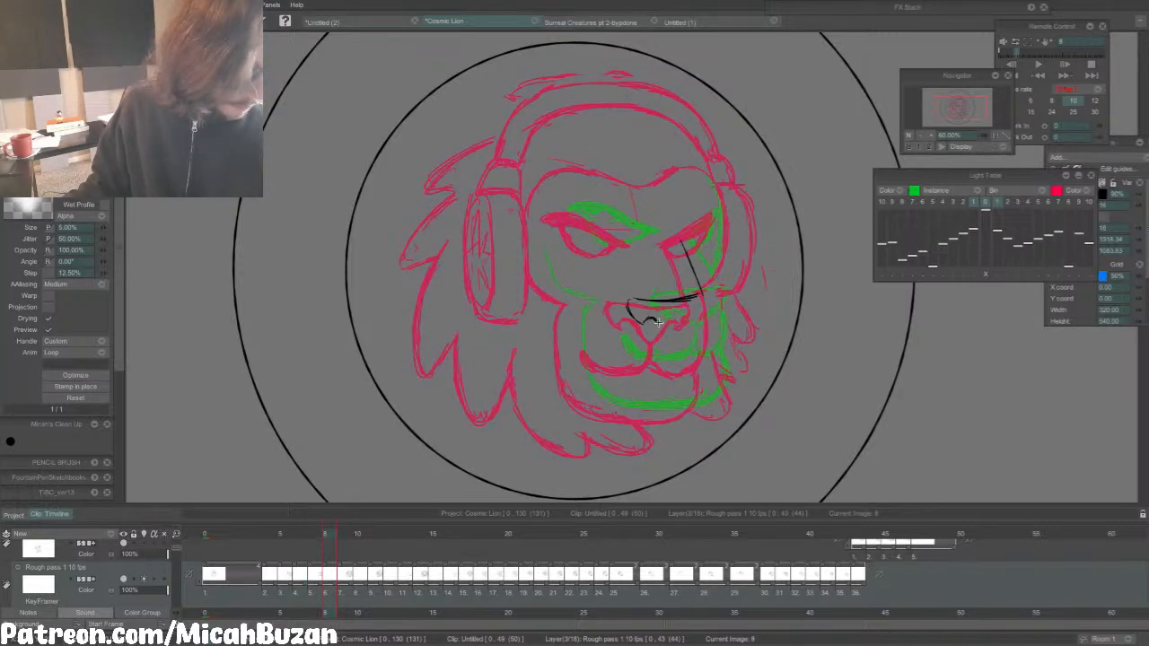
Step: Turn off the Light Table and draw the central tip of the nose on frame 8, cleaning up its line and comparing with frame 7
click(984, 205)
key(Left)
key(Right)
key(e)
drag(692, 327, 679, 335)
key(Left)
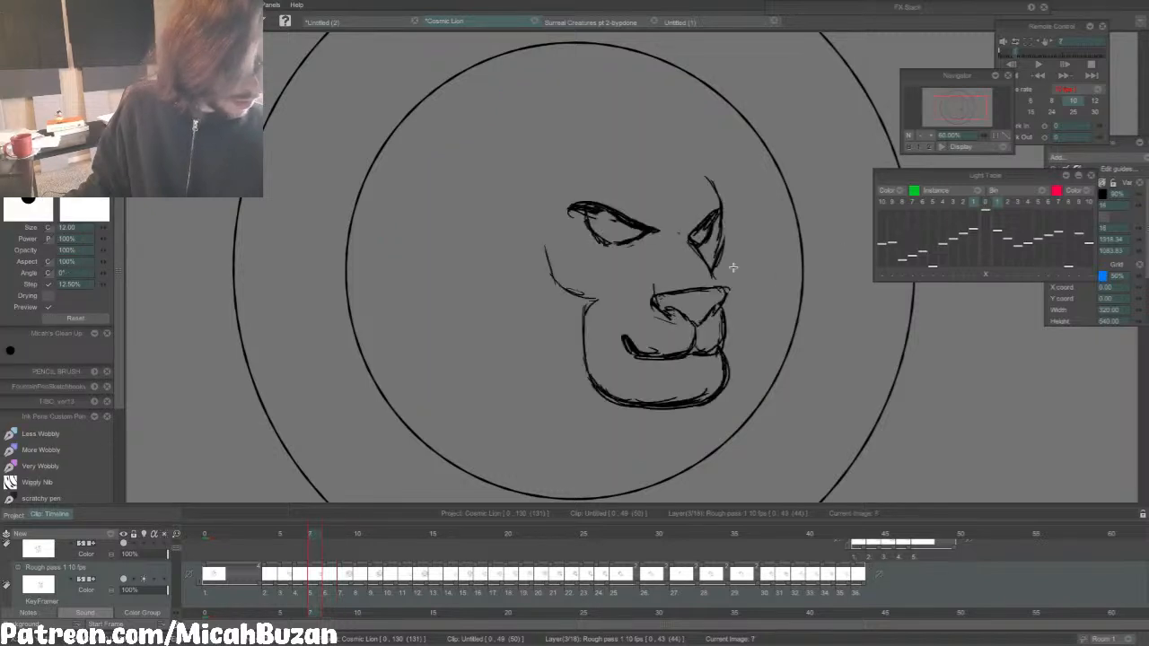
key(Right)
key(e)
key(Left)
key(Right)
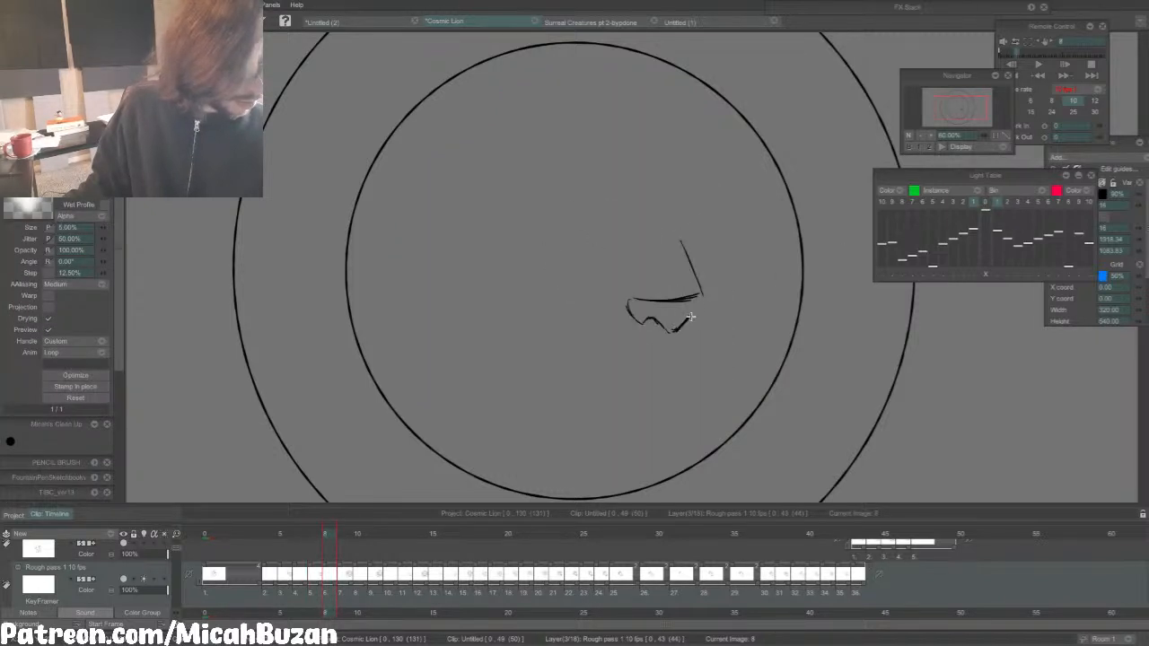
Step: Sketch the right nostril on frame 8 and erase the excess line between it and the nose tip
key(Left)
key(Right)
drag(703, 312, 693, 326)
key(Left)
key(Right)
key(e)
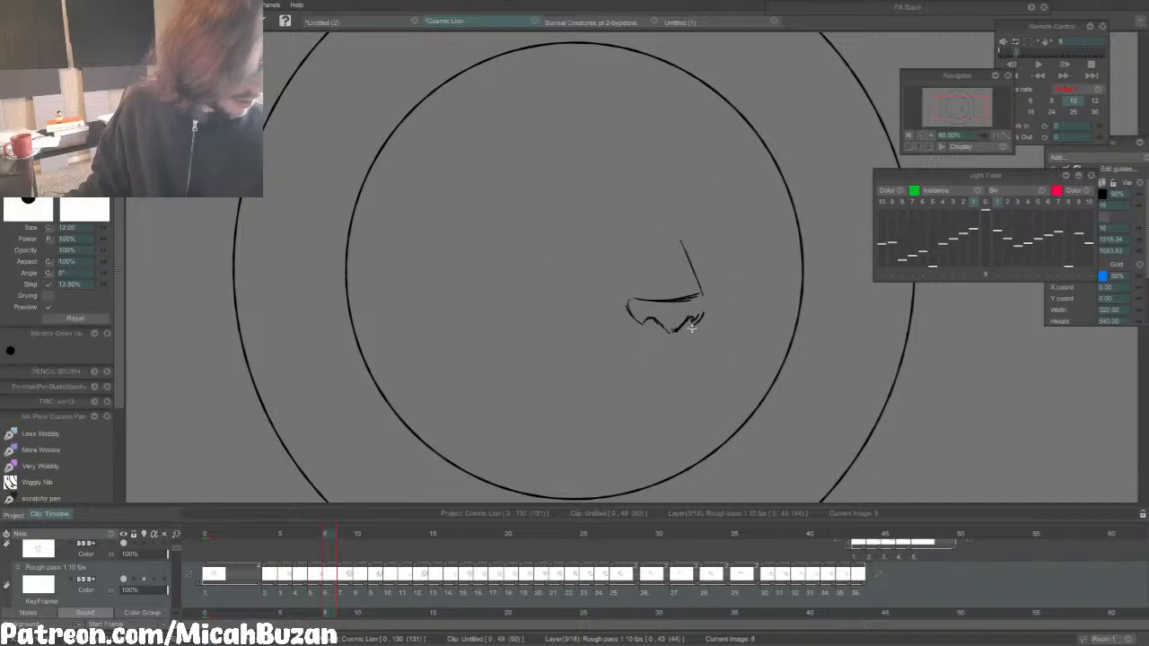
key(Left)
key(e)
key(Right)
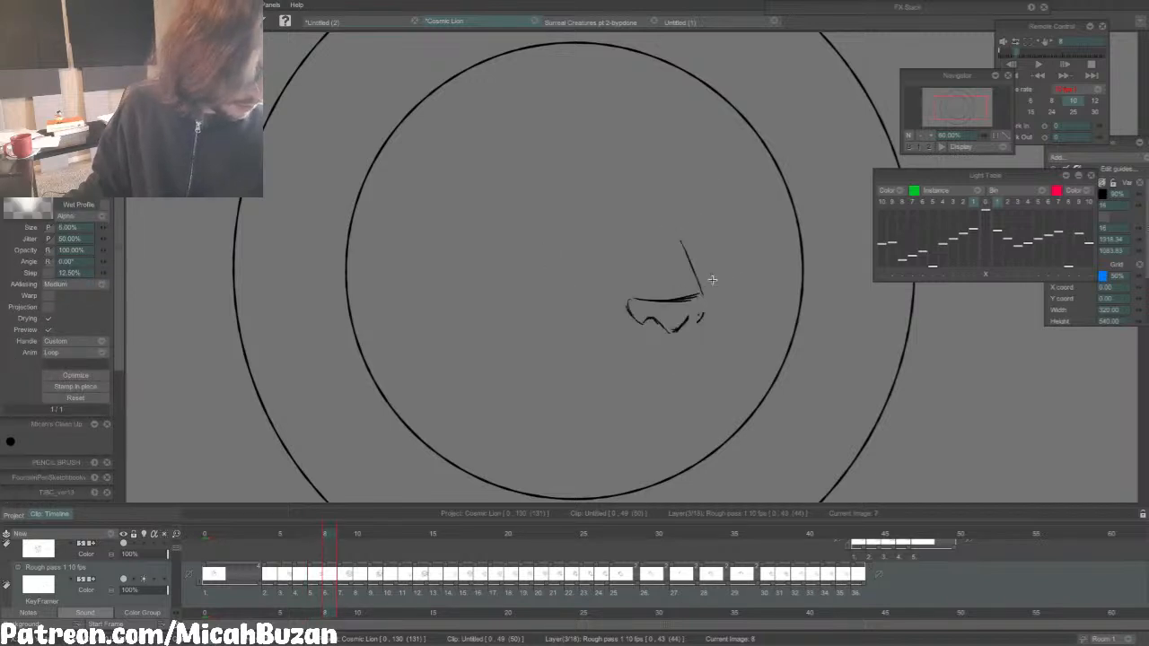
Step: Close the right side of the nose on frame 8, joining the nostril to the top edge and the central tip
key(Left)
key(Right)
key(Left)
key(Right)
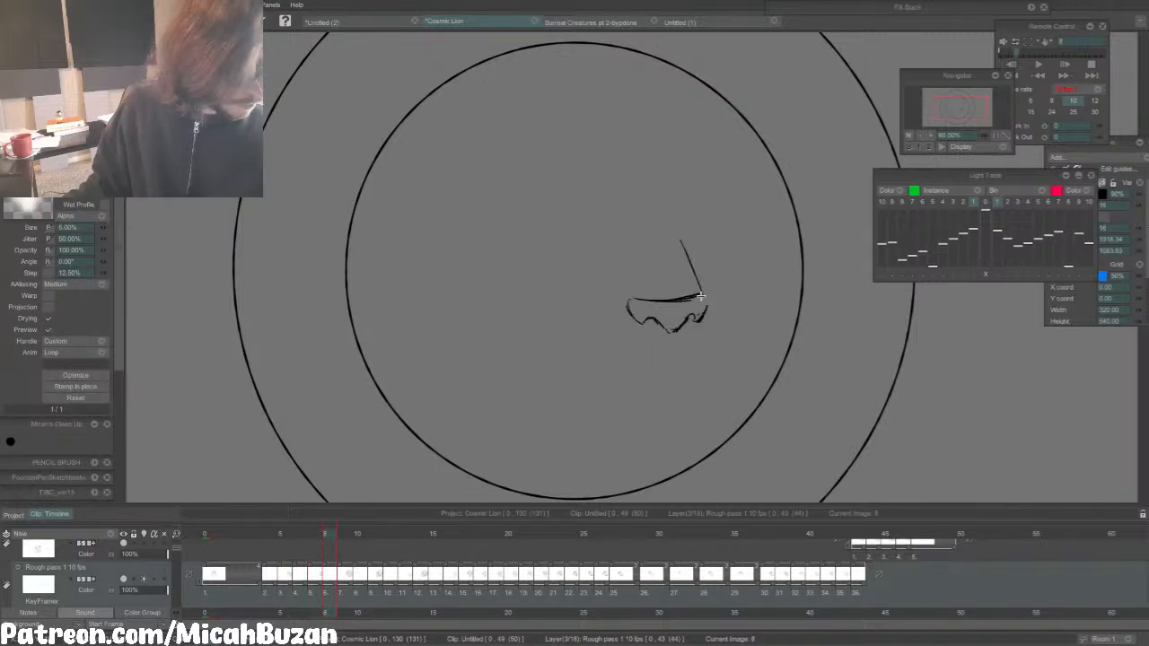
key(Left)
key(Right)
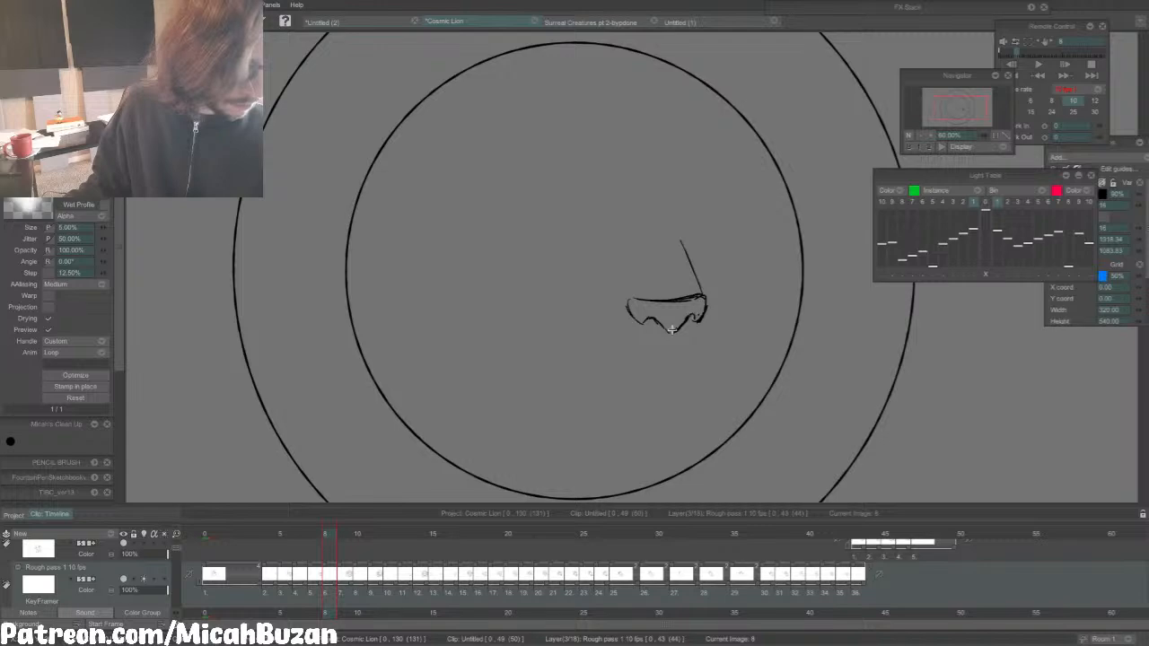
Step: Turn on the Light Table on frame 10 and draw the nose's top edge, left bridge line, left nostril and central tip
key(Right)
key(Right)
key(Left)
key(Right)
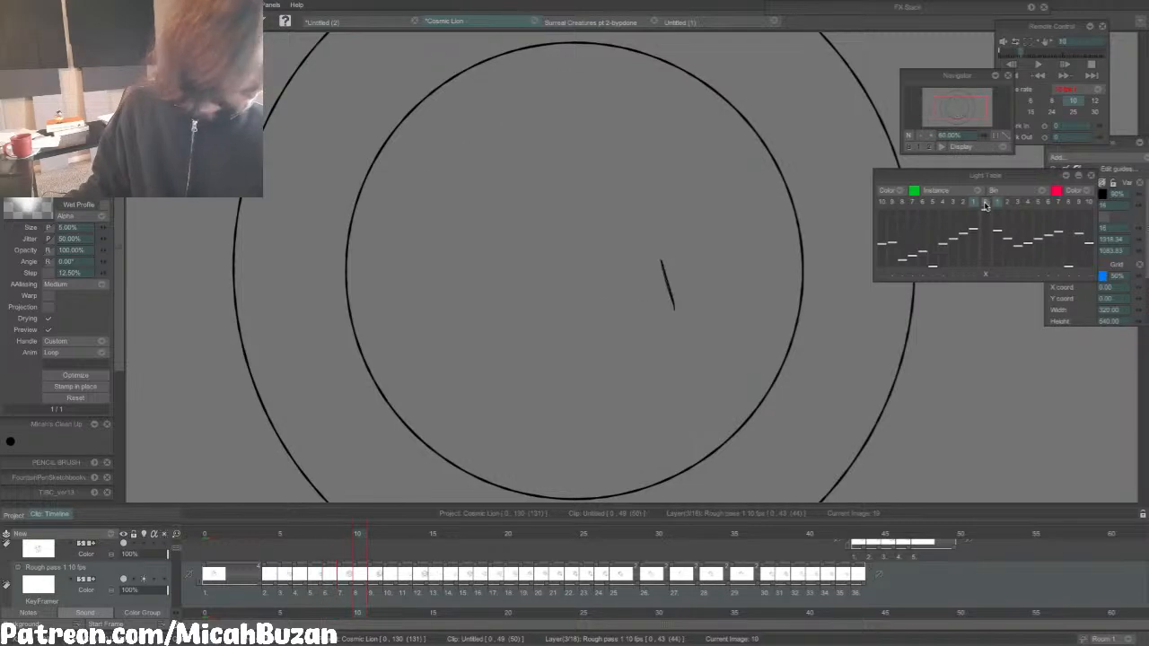
click(985, 203)
key(Left)
key(Right)
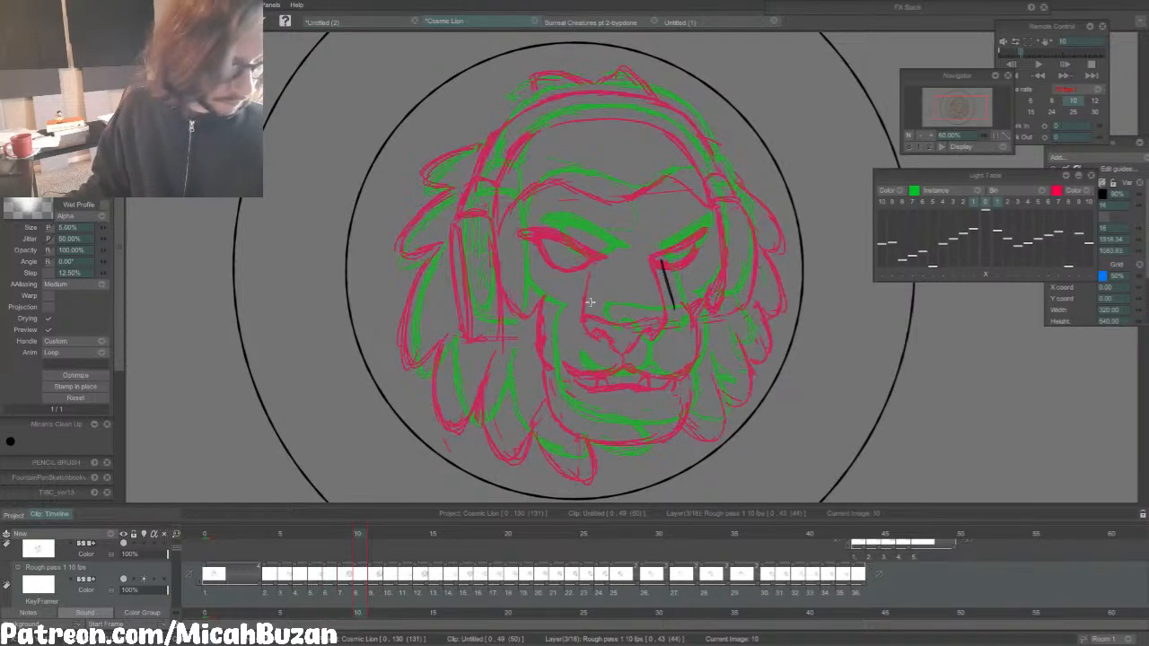
drag(598, 312, 673, 311)
key(ctrl+z)
key(Left)
key(Right)
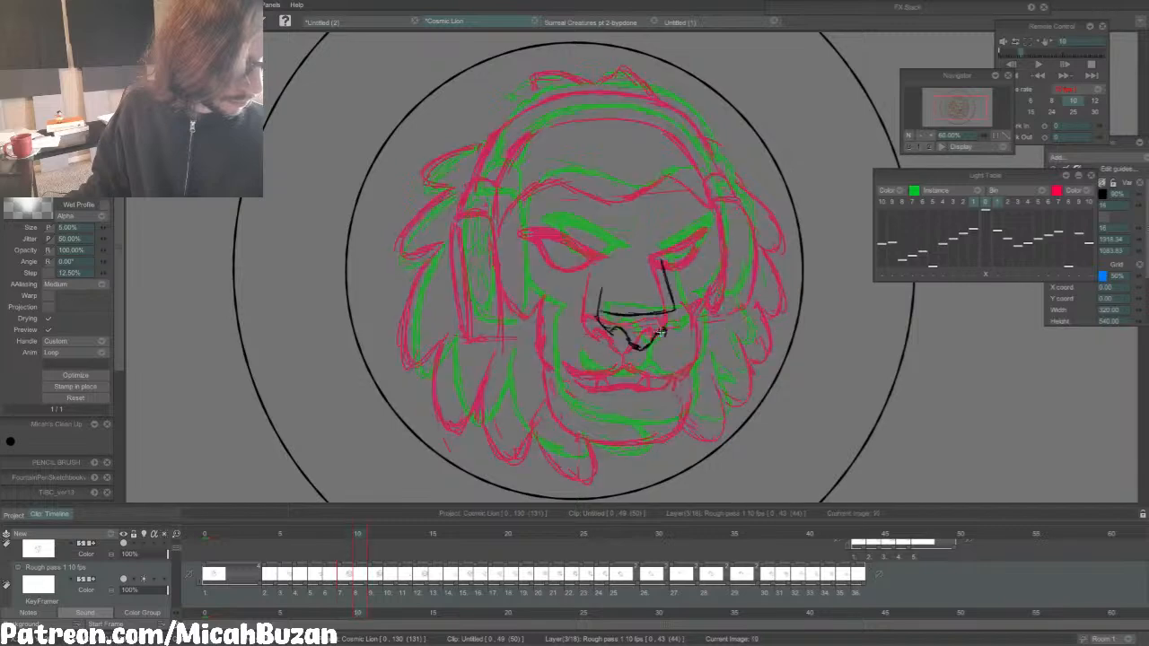
Step: Draw the right nostril on frame 10 and clean up the nose outline, checking it against the neighbouring frames
key(Left)
key(Right)
drag(665, 334, 677, 323)
key(Left)
key(Right)
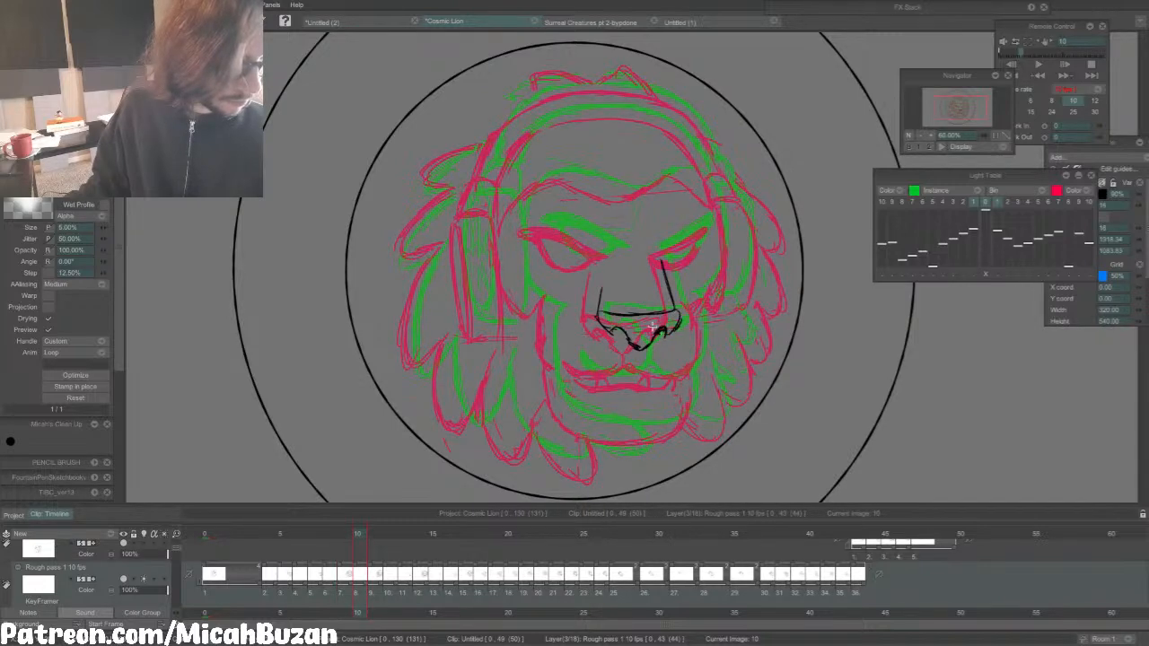
key(e)
key(Left)
key(Right)
key(b)
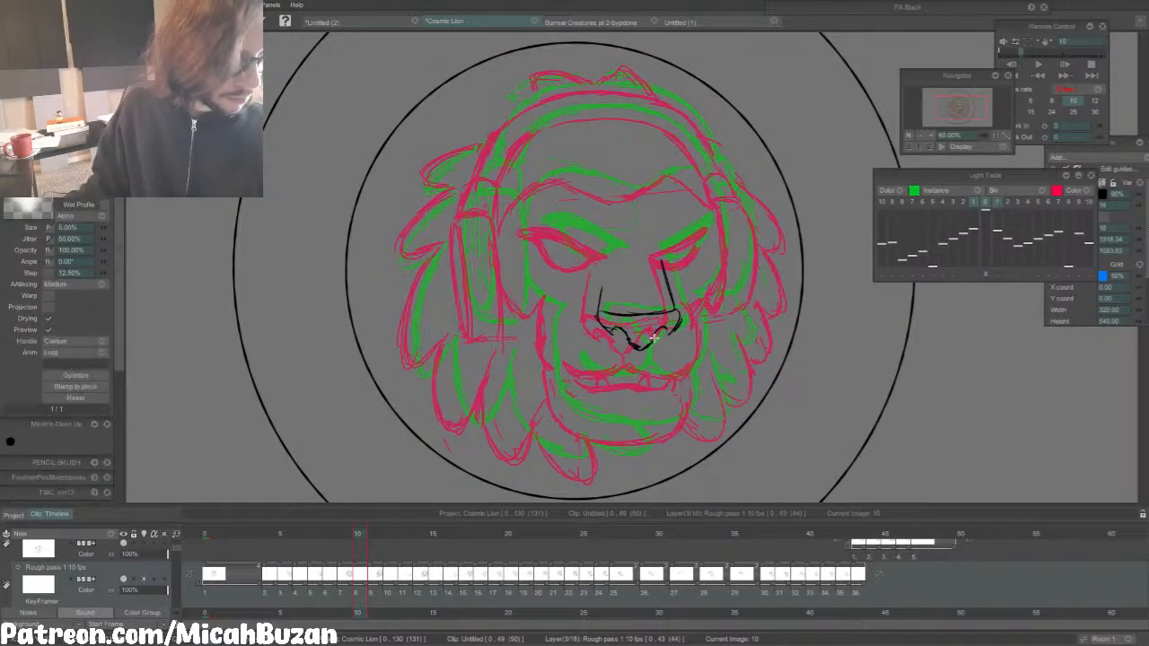
key(Left)
key(Right)
key(Right)
key(Left)
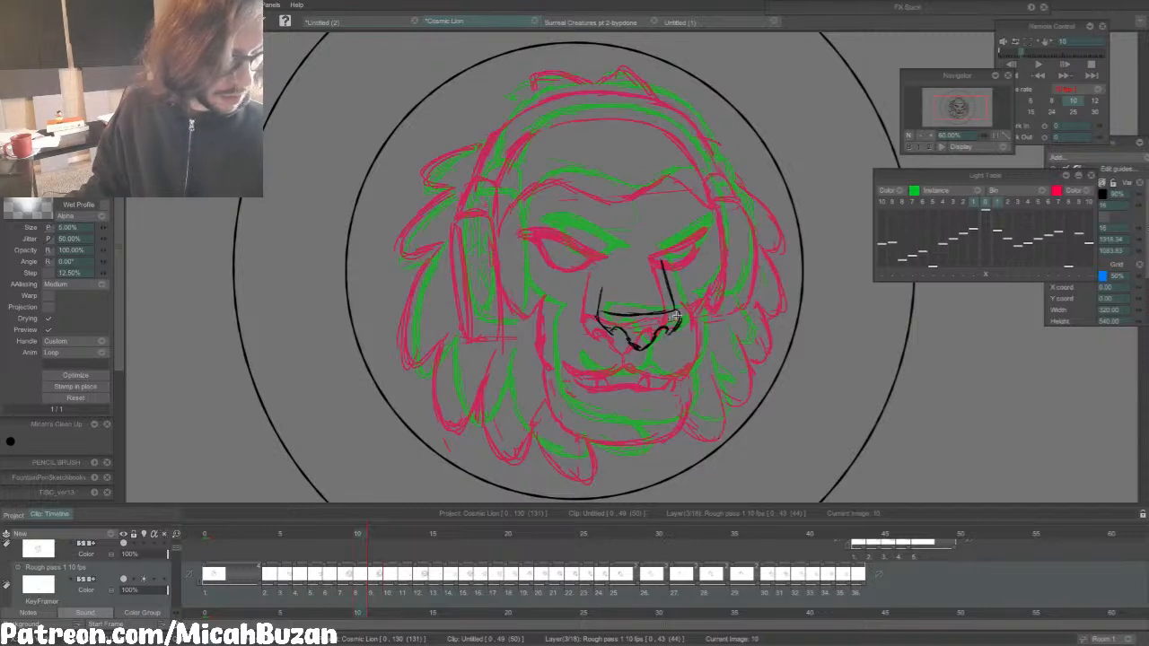
Step: Erase and redraw parts of the nose outline on frame 11, checking against frame 12
key(Right)
key(e)
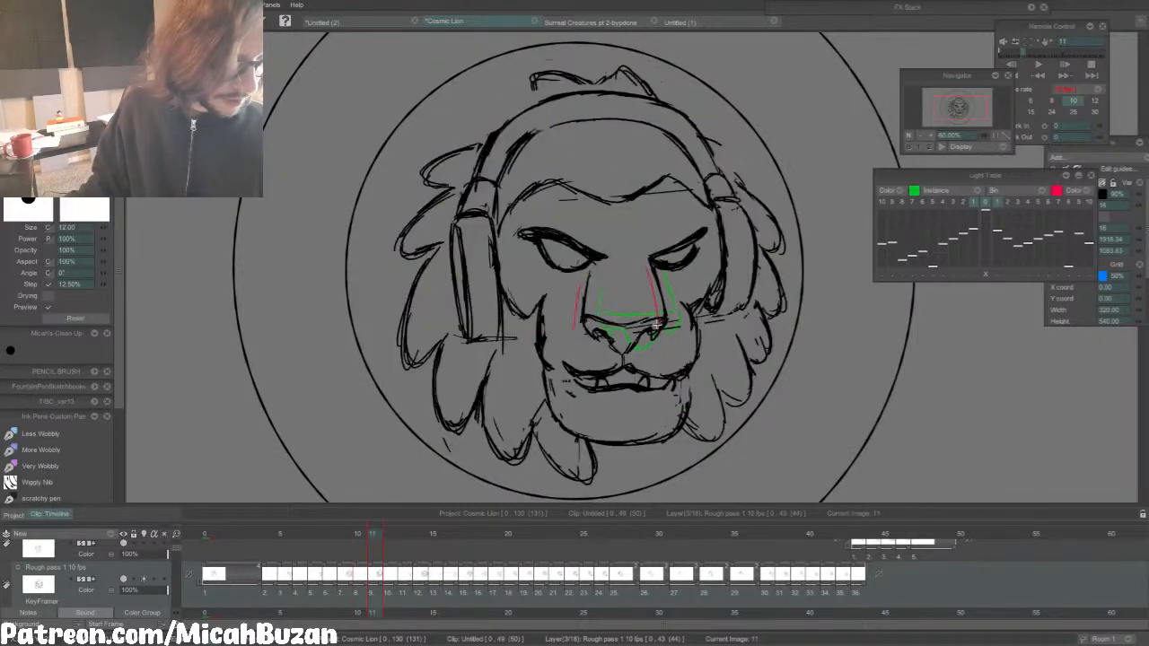
key(Right)
key(Left)
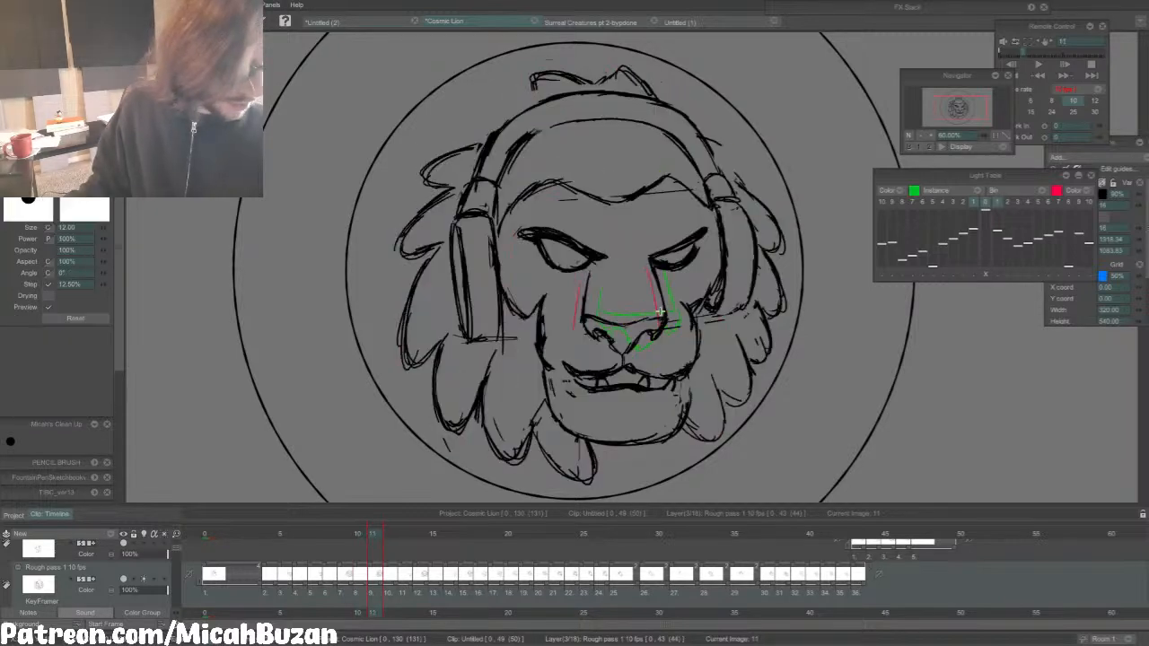
key(e)
key(b)
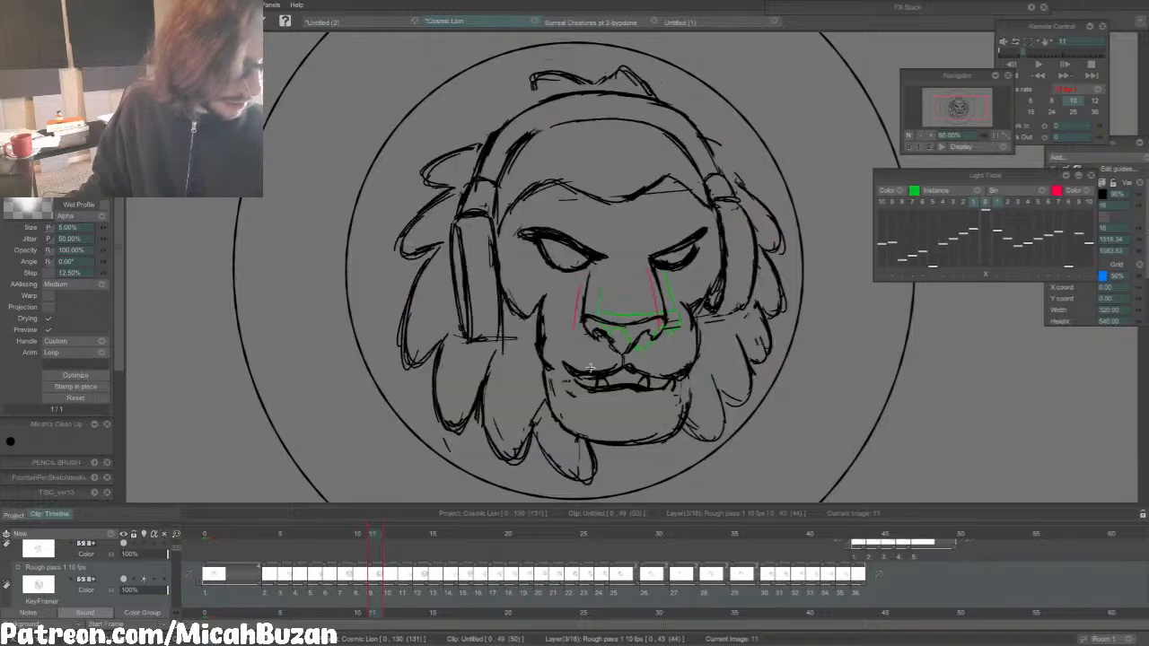
Step: Draw the nose's top edge between the two bridge lines on frame 12, following the Light Table drawings
key(Right)
key(Left)
key(Right)
key(e)
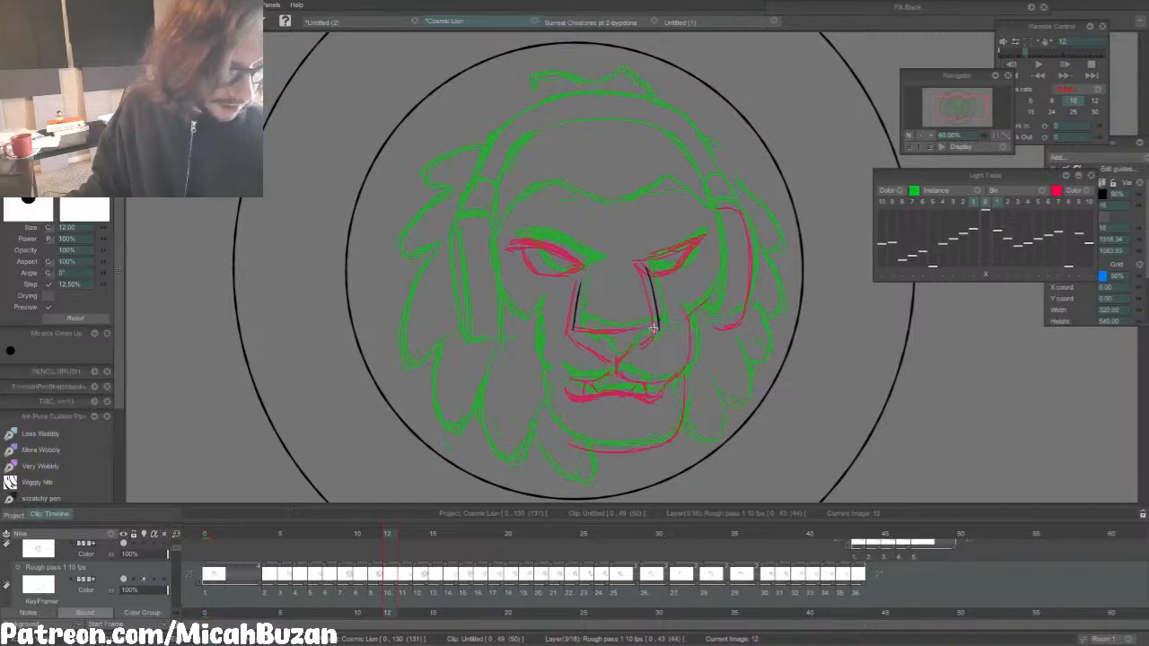
key(e)
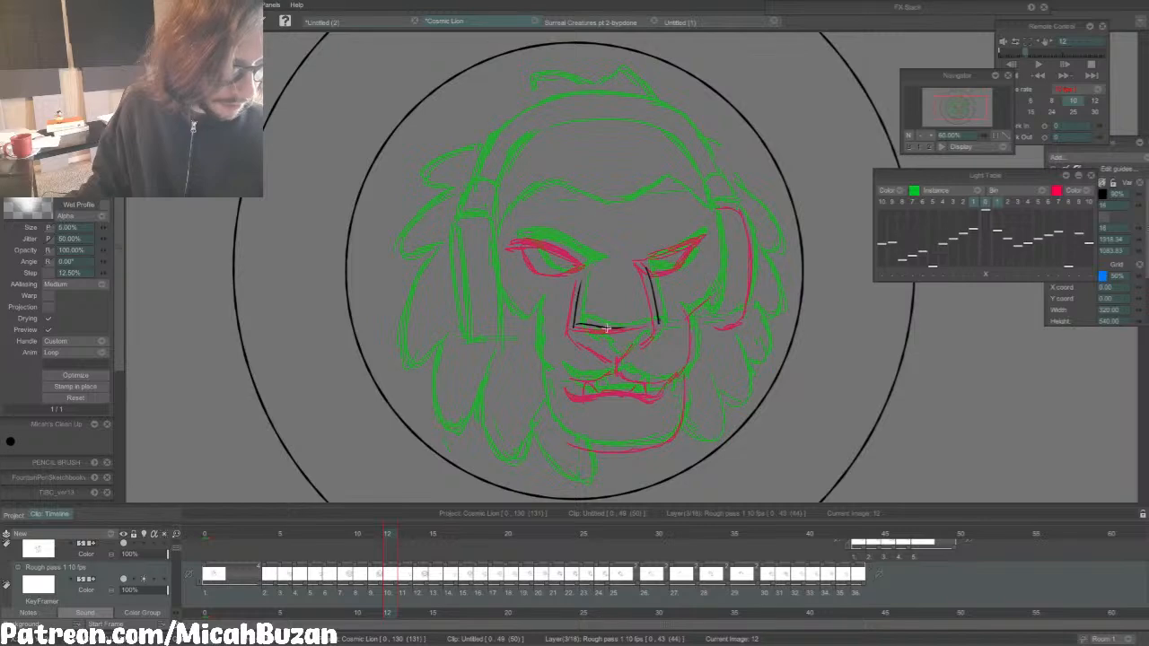
Step: Erase the nose's top edge on frame 13 and redraw it between the bridge lines, comparing with frame 12
key(Right)
key(Right)
key(e)
key(Left)
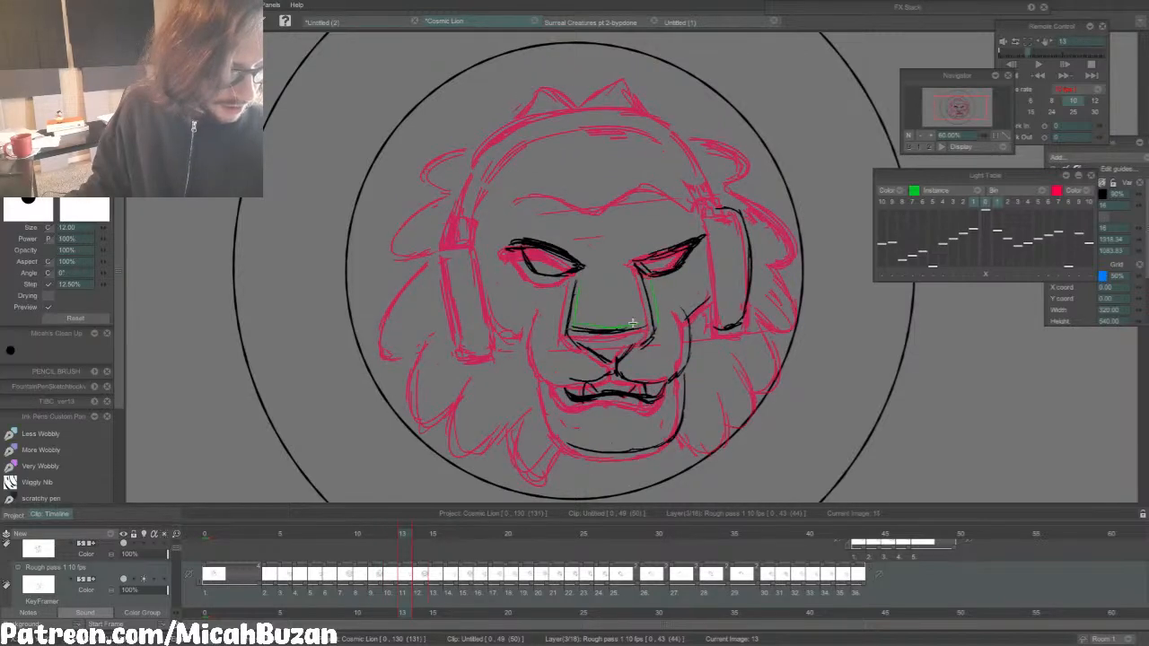
drag(632, 325, 590, 334)
key(e)
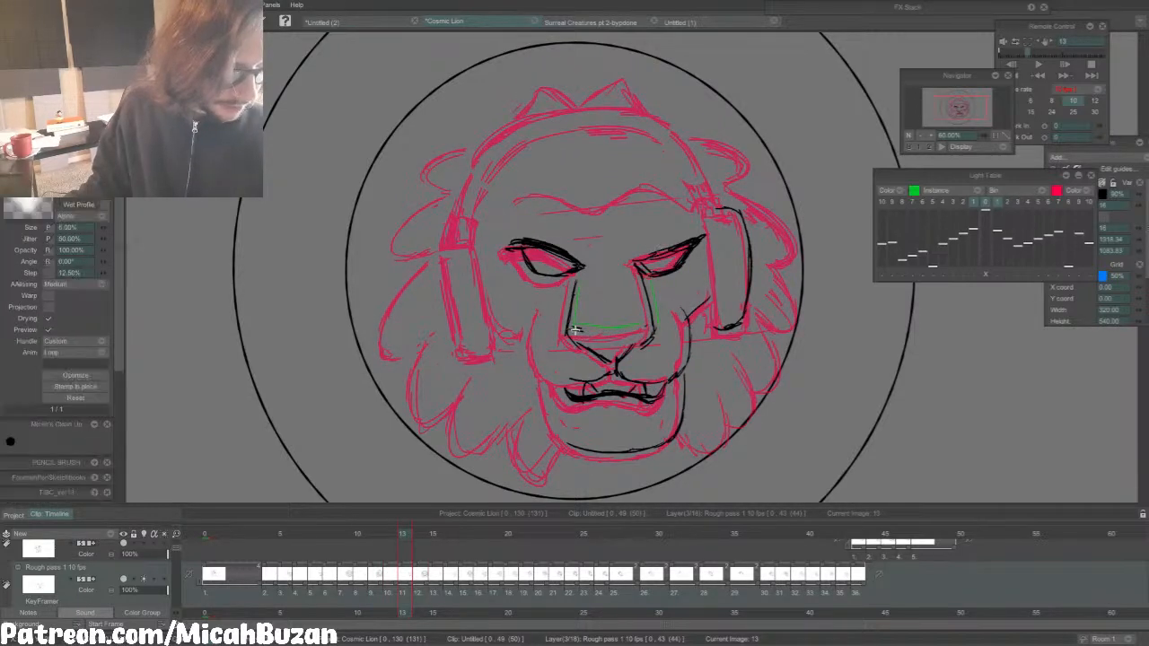
drag(576, 330, 653, 330)
key(Left)
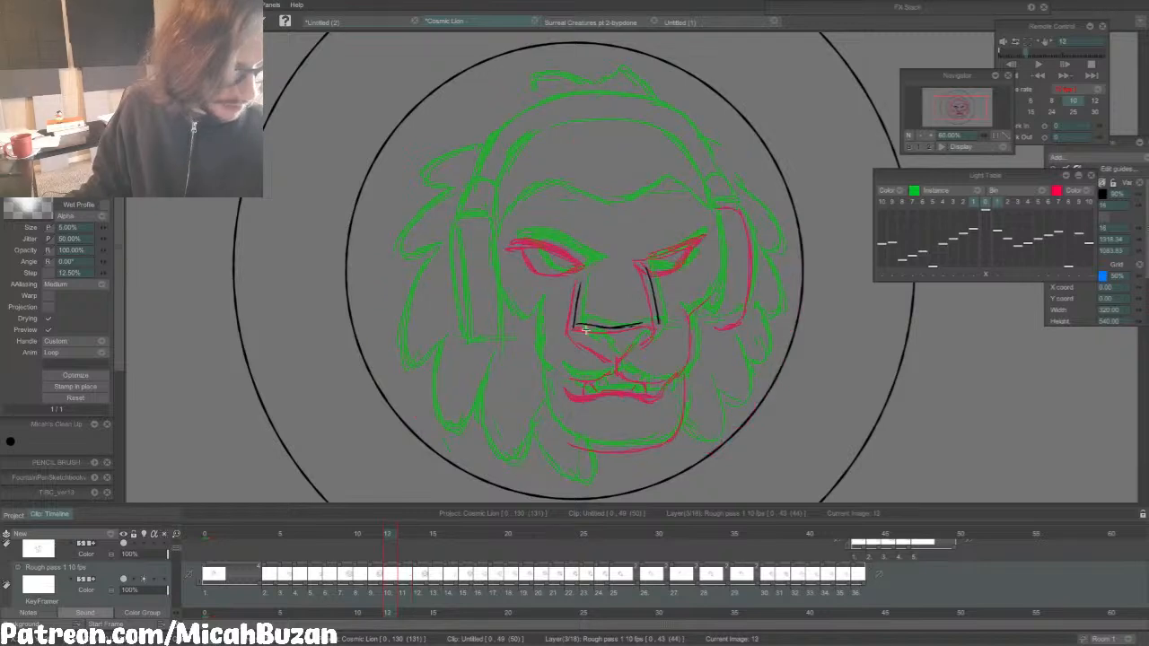
key(Right)
Step: Draw the left side of the nose on frame 13 and rework the left nostril, comparing with frame 12
drag(569, 330, 573, 345)
key(e)
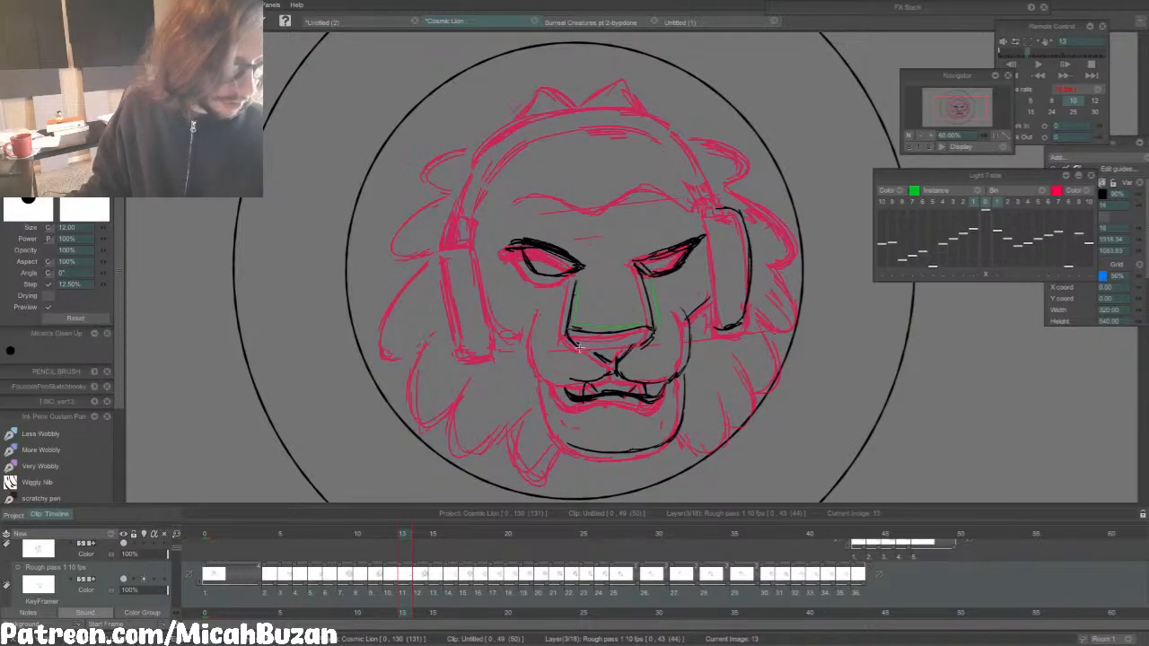
key(Left)
key(Right)
key(e)
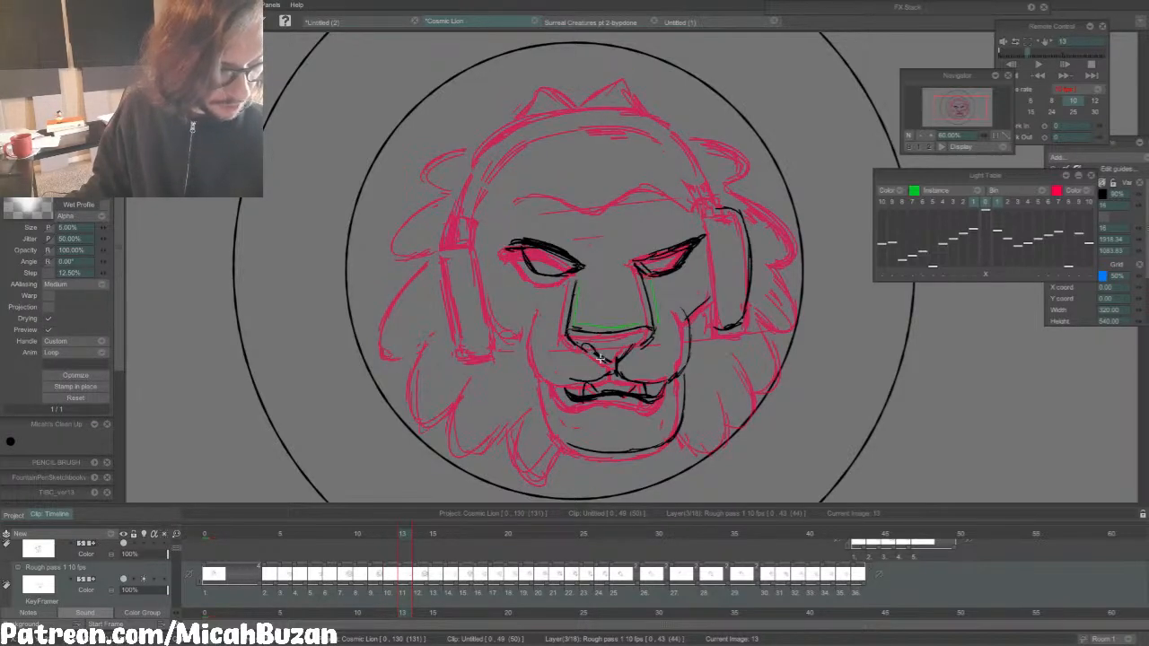
key(Left)
key(Right)
key(e)
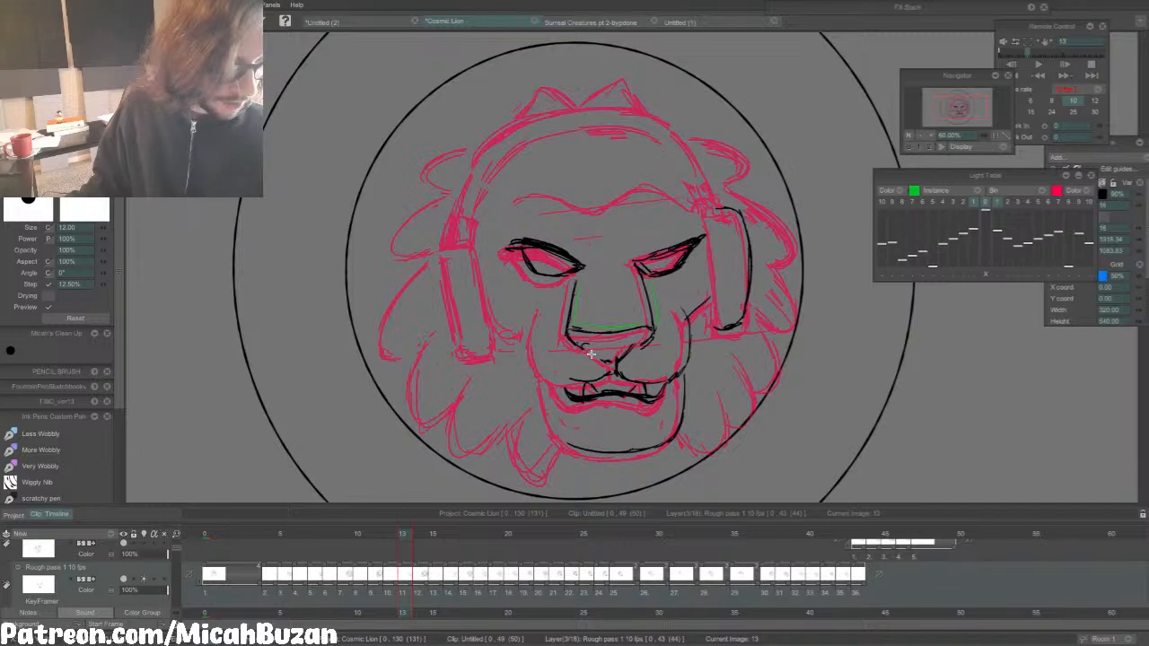
key(b)
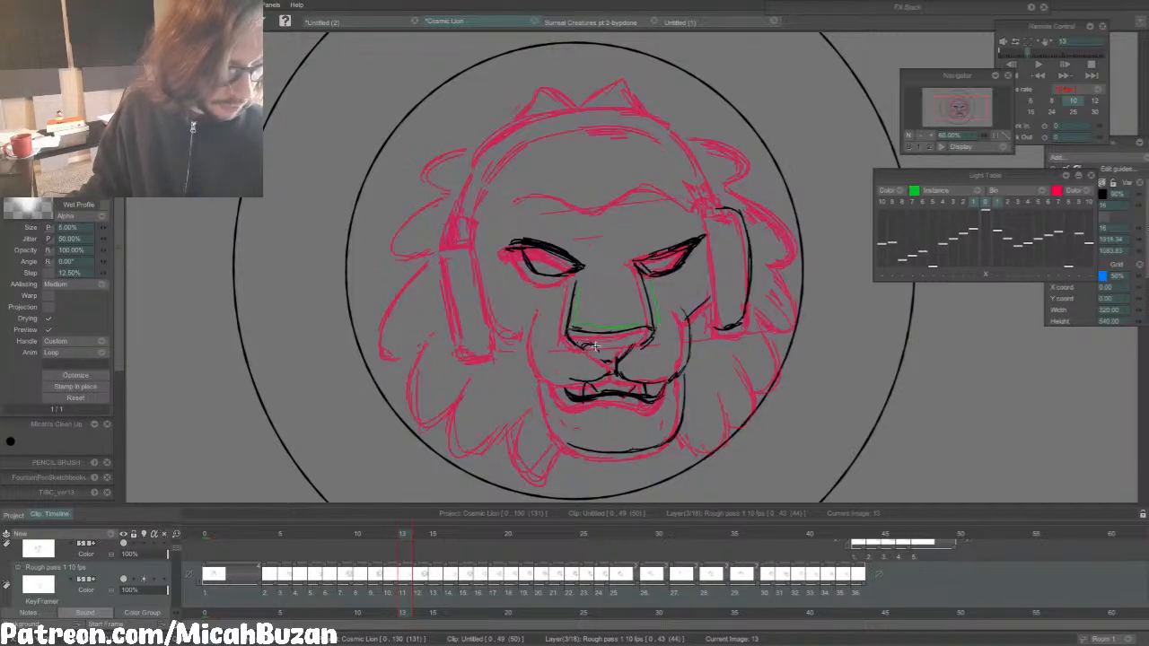
Step: Erase the old line between the left nostril and the nose's centre on frame 13, checking against frame 12
key(Left)
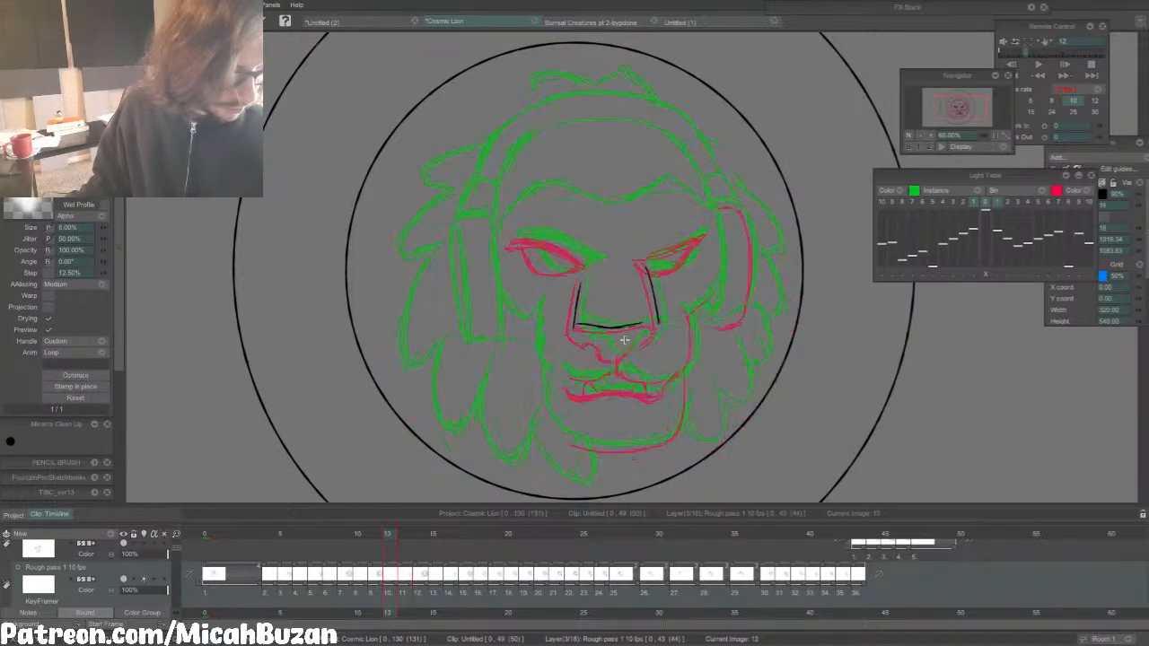
key(Right)
key(e)
drag(594, 352, 605, 360)
key(Left)
key(b)
key(Right)
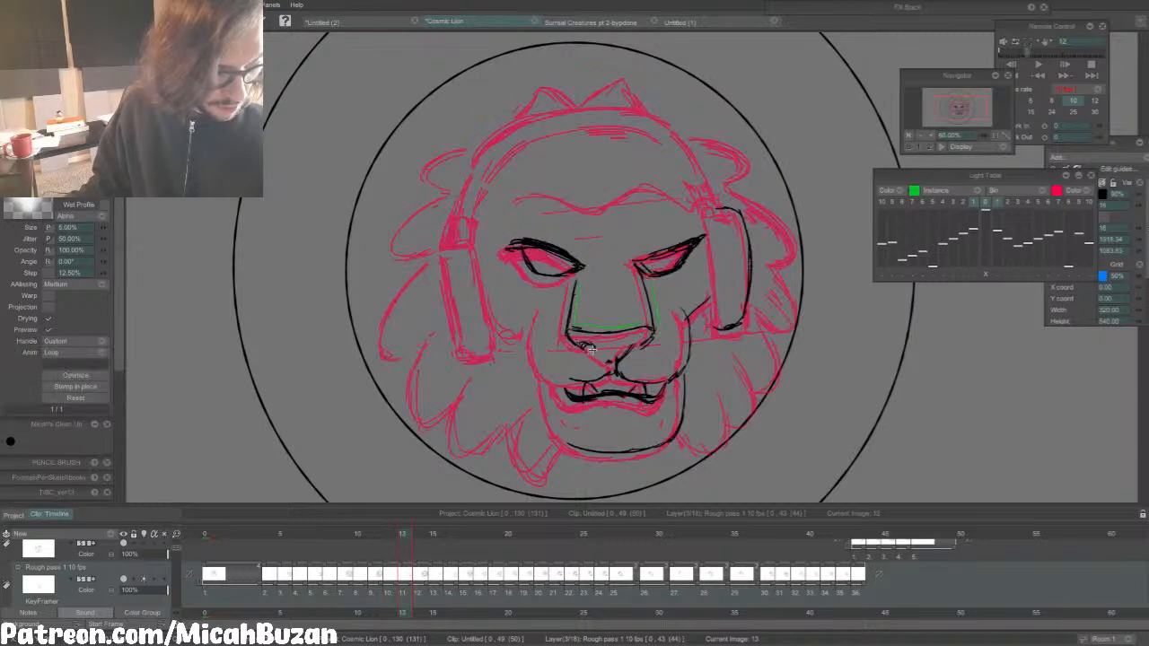
Step: Hide the Light Table drawings and draw both nostrils on frame 13, joining them to the centre line above the mouth
click(986, 203)
key(Left)
key(Right)
key(e)
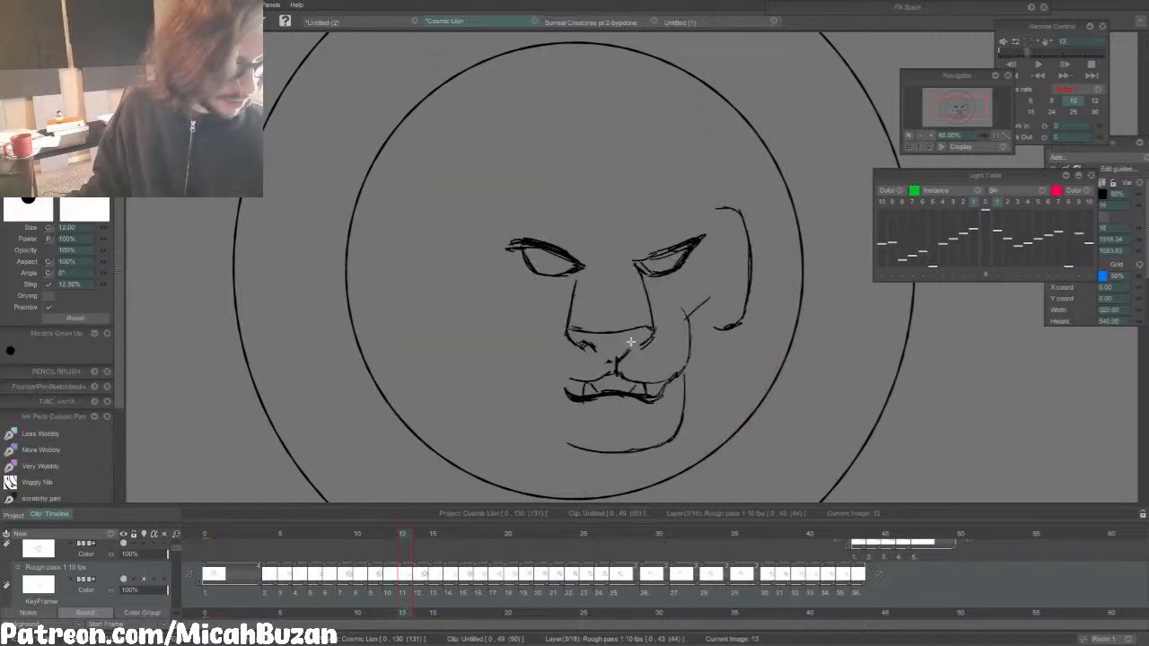
key(b)
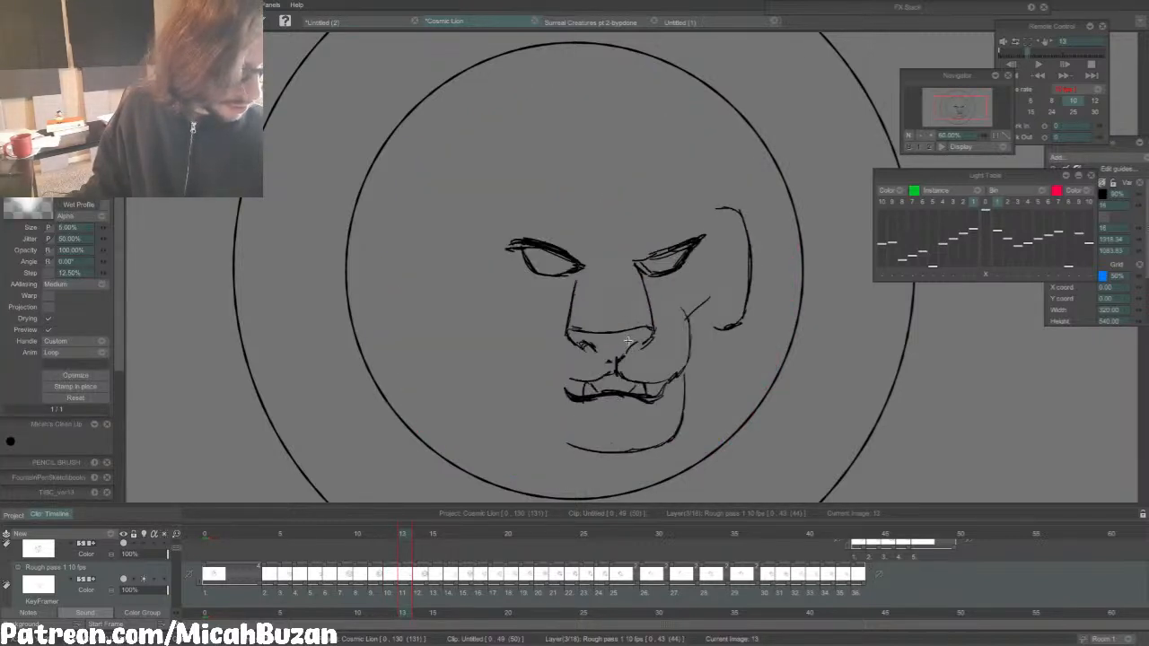
drag(638, 345, 629, 348)
drag(958, 109, 962, 112)
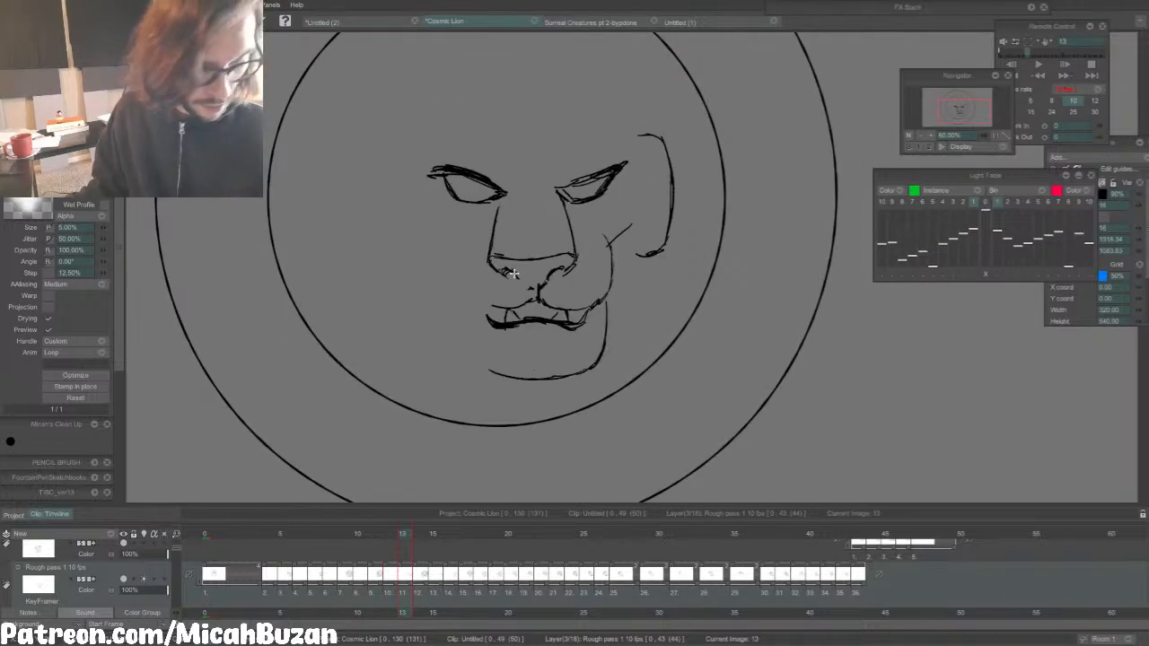
drag(520, 280, 538, 289)
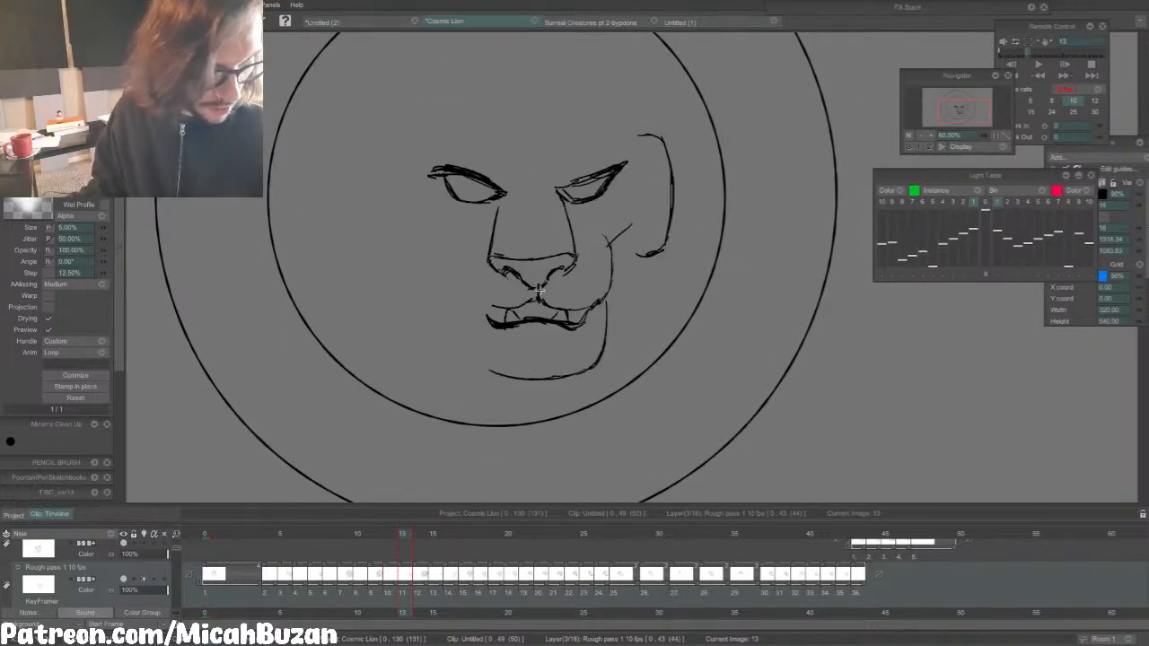
key(e)
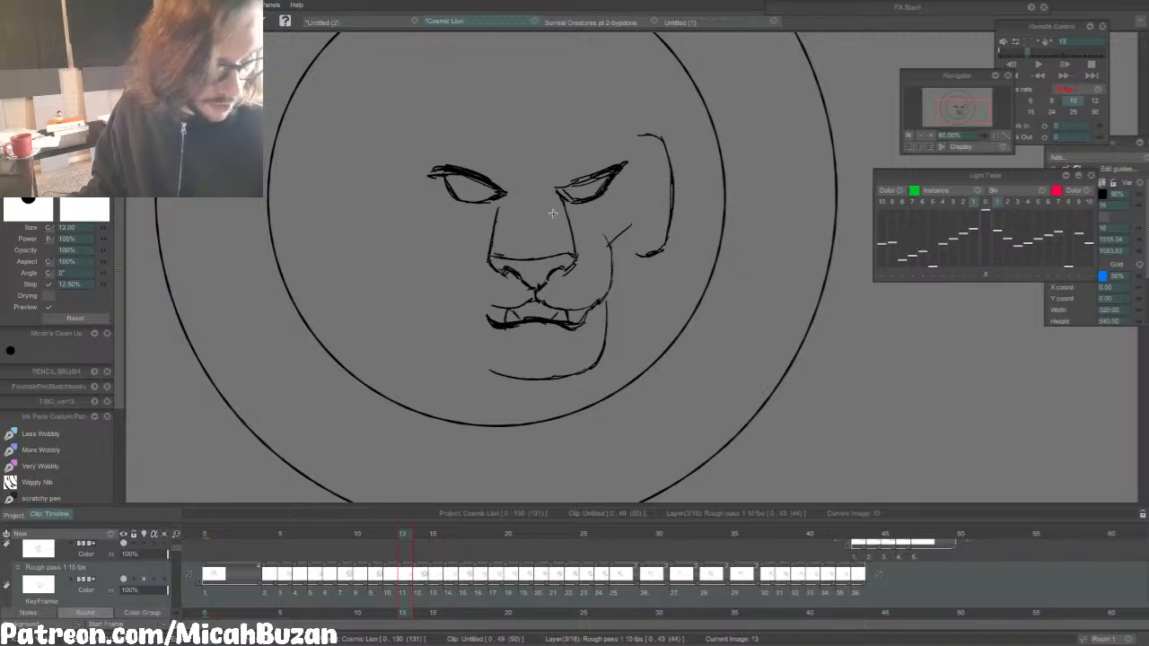
key(e)
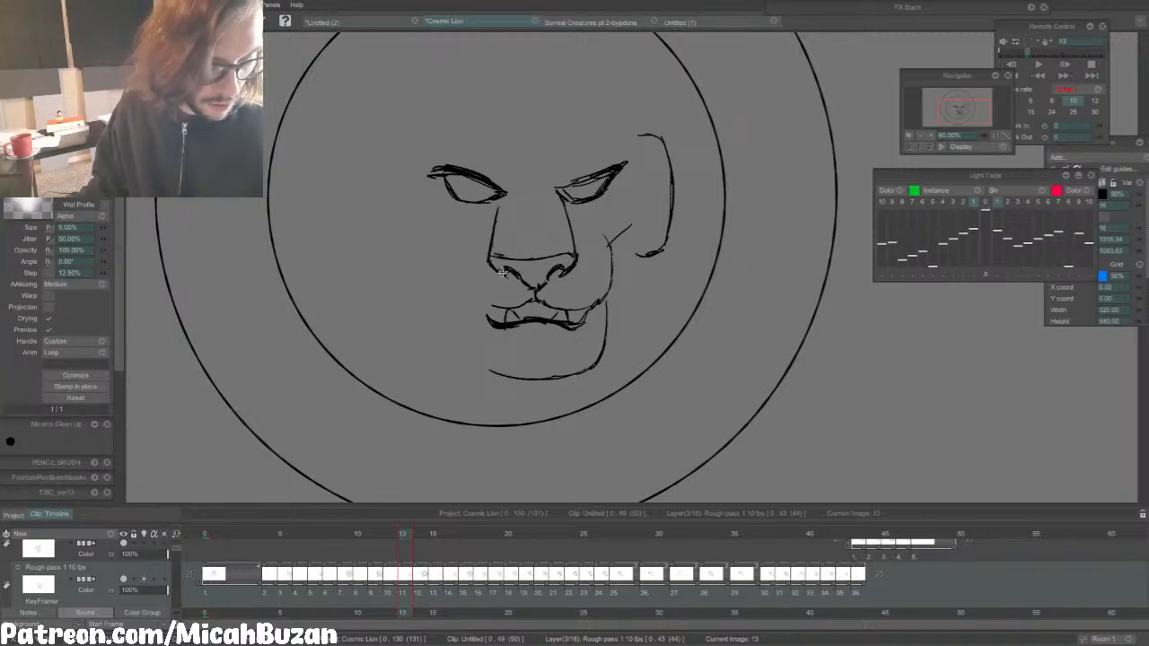
Step: Erase the nose's underside on frame 14 and redraw the left nostril, comparing with frame 13
key(Right)
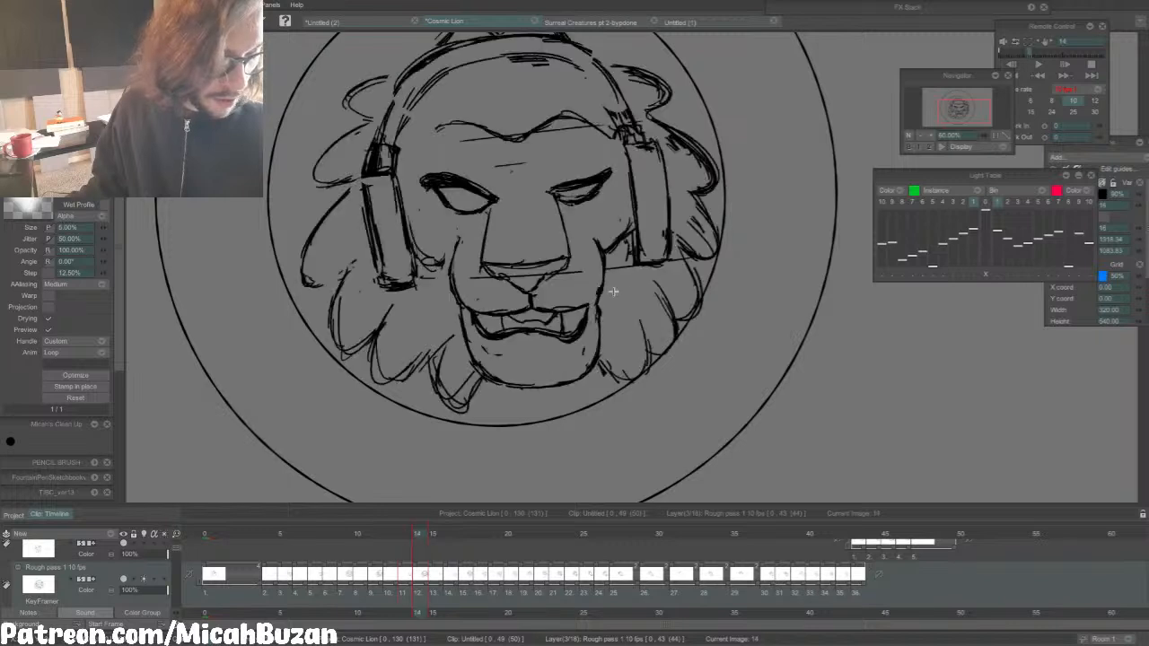
key(e)
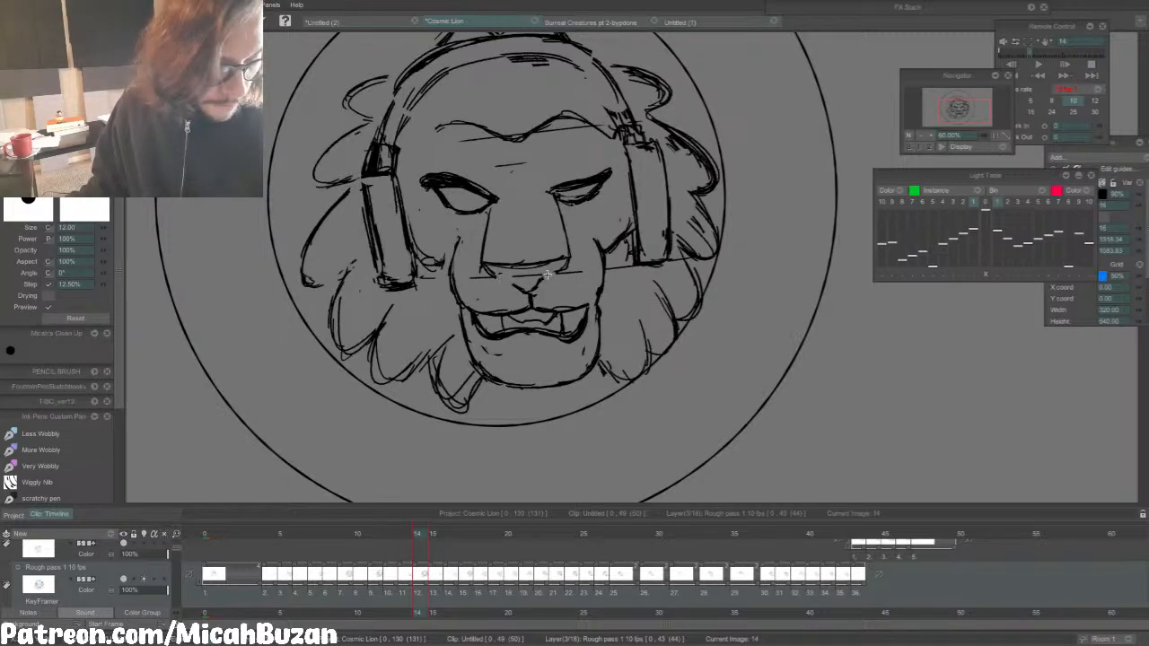
key(Left)
key(Right)
key(e)
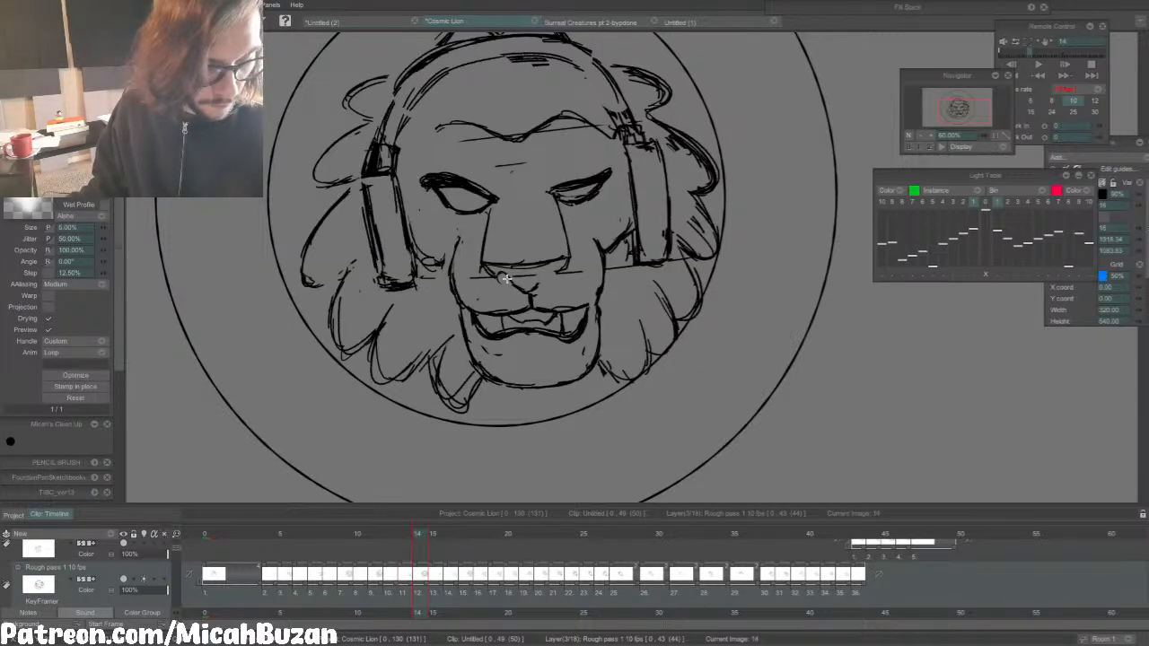
key(e)
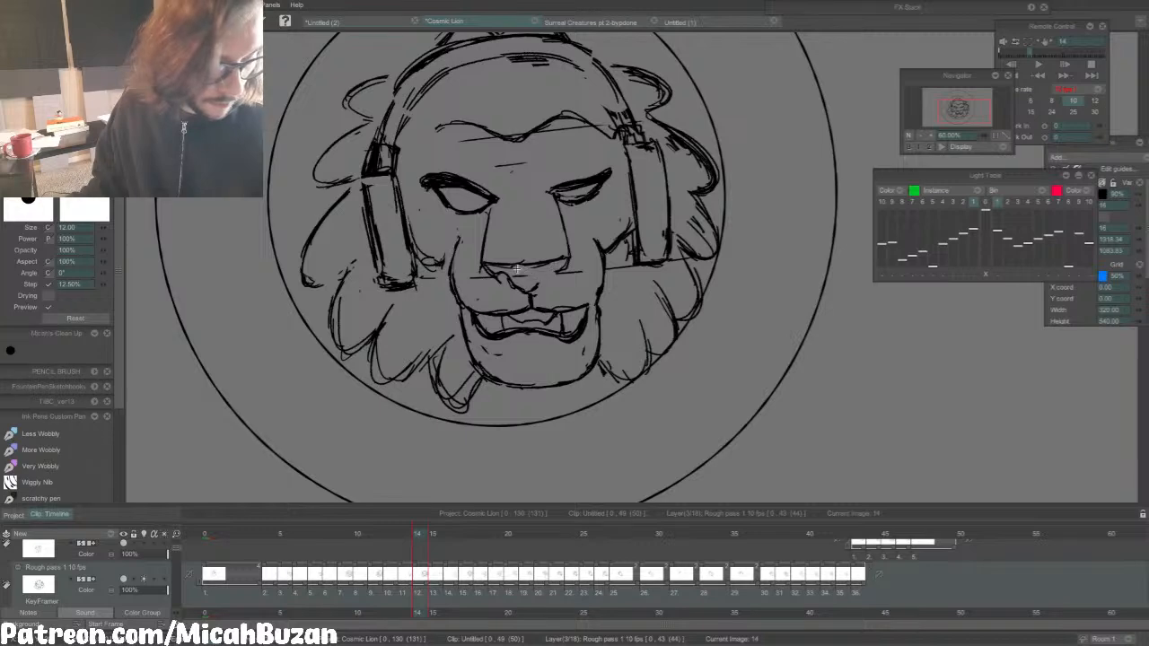
key(e)
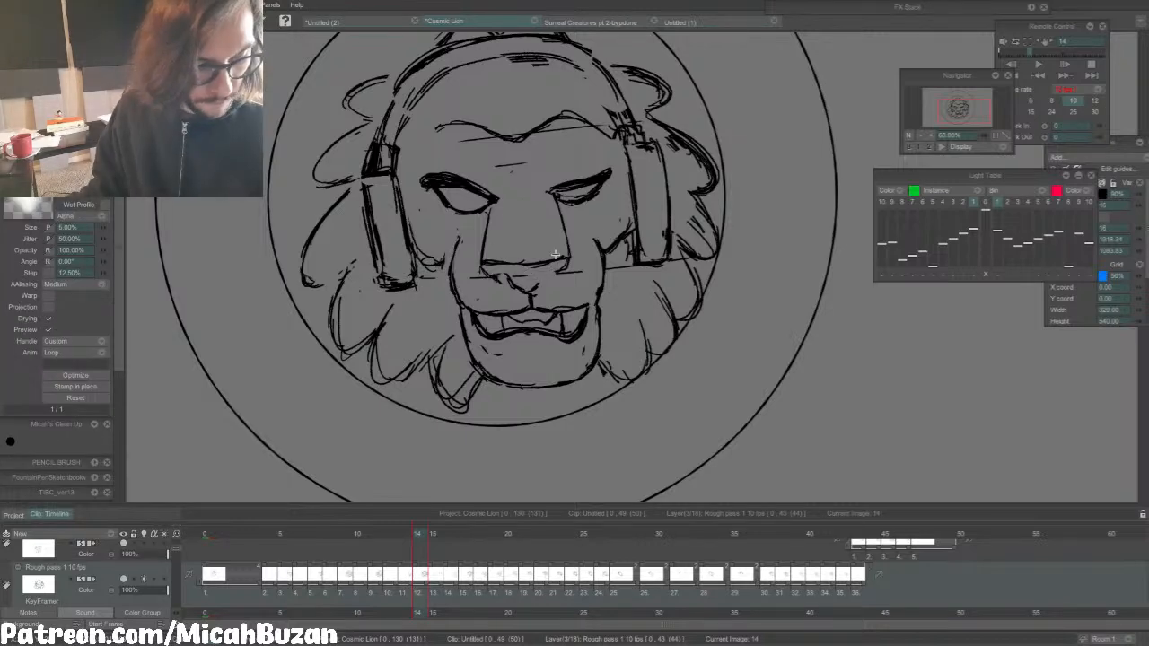
Step: Strengthen the nose's top edge and draw the right nostril on frame 14, checking against frame 13
drag(519, 261, 571, 256)
key(Right)
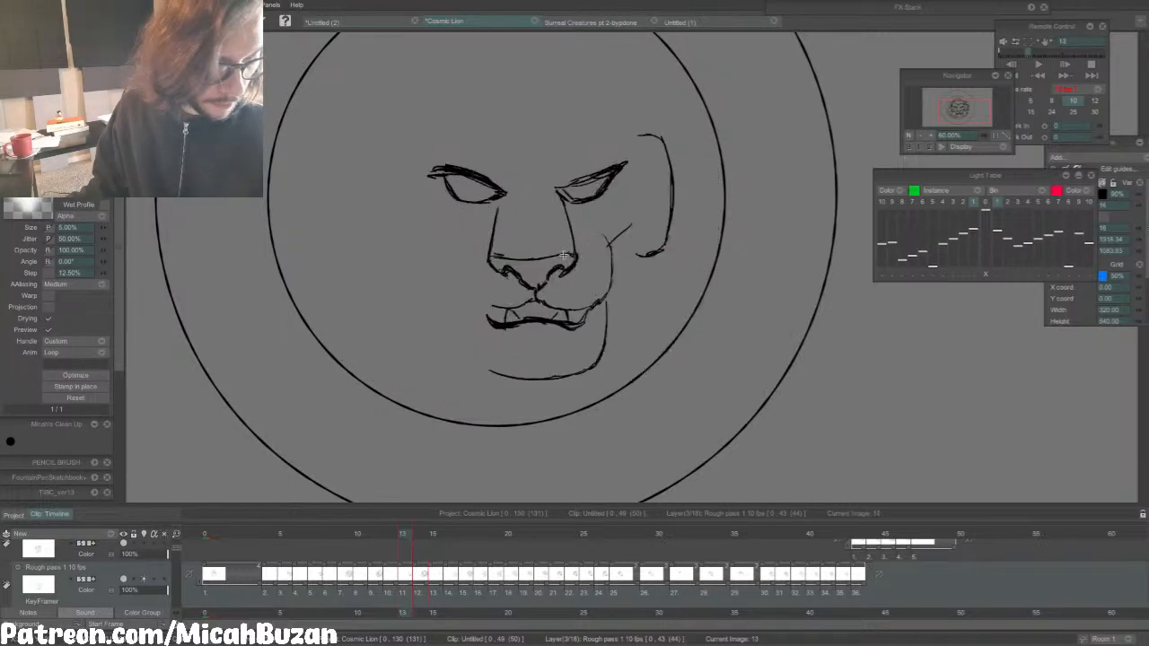
key(Left)
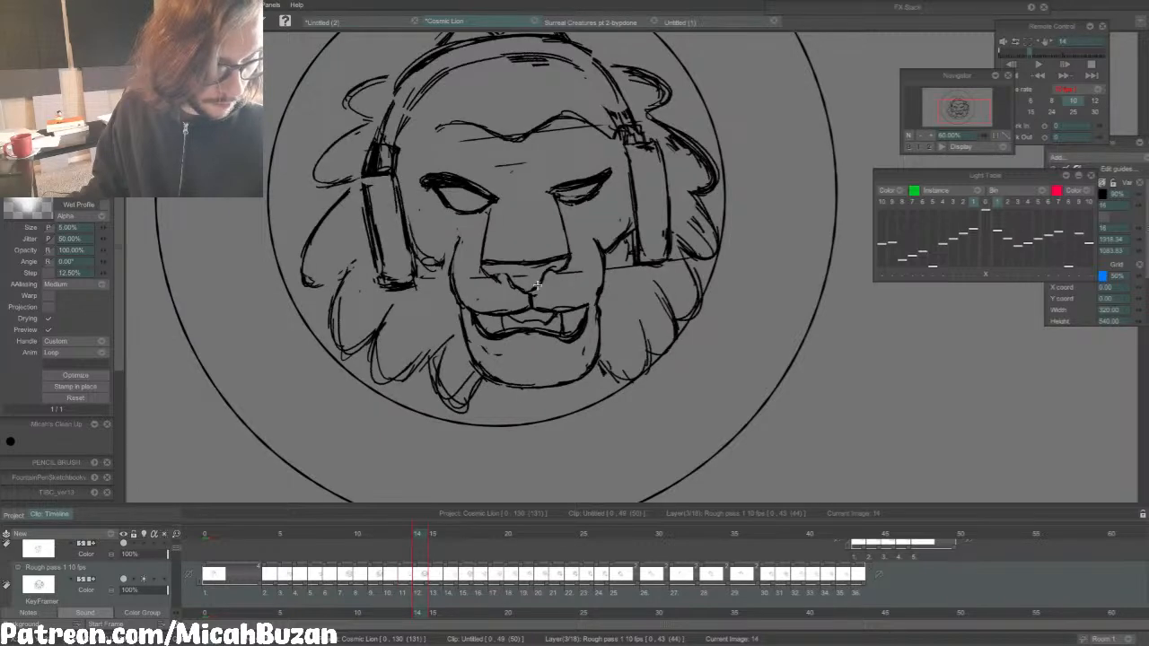
key(Right)
key(Left)
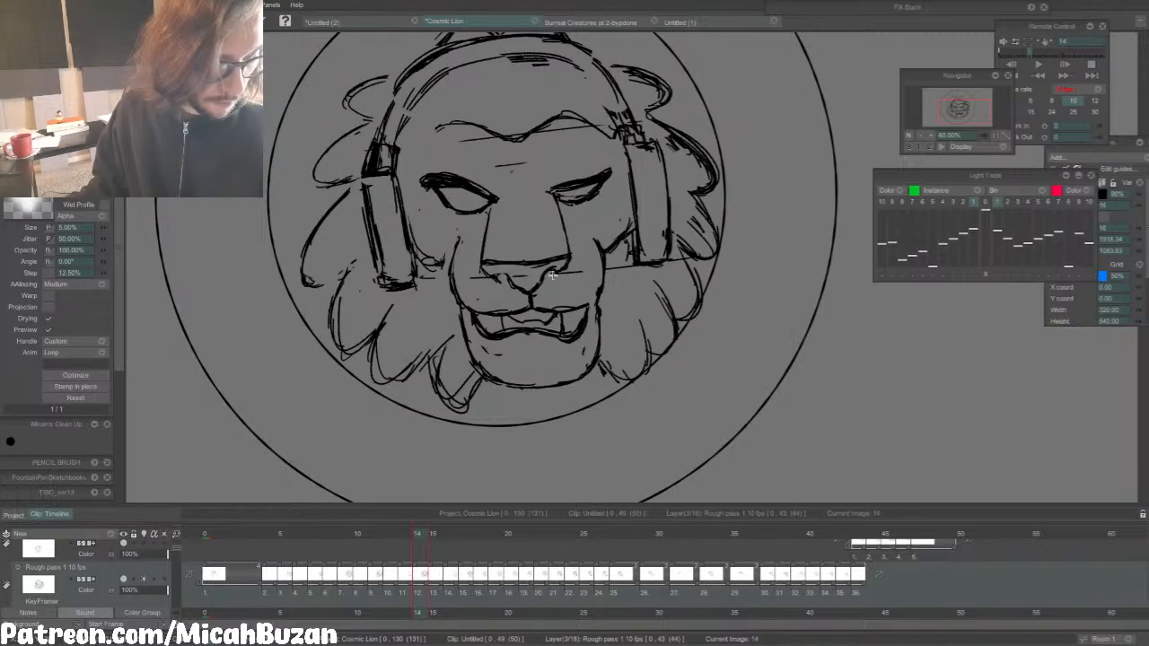
key(Left)
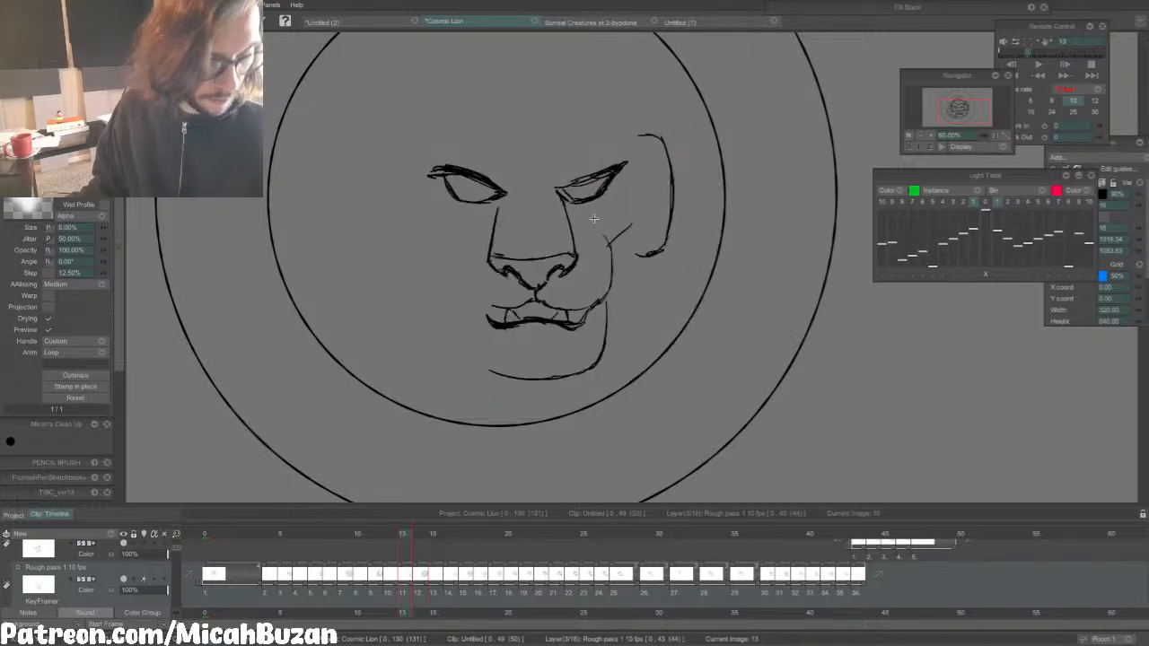
Step: Compare frames 15 and 16, then add the second previous drawing to the Light Table on frame 16
key(Right)
key(Right)
key(Right)
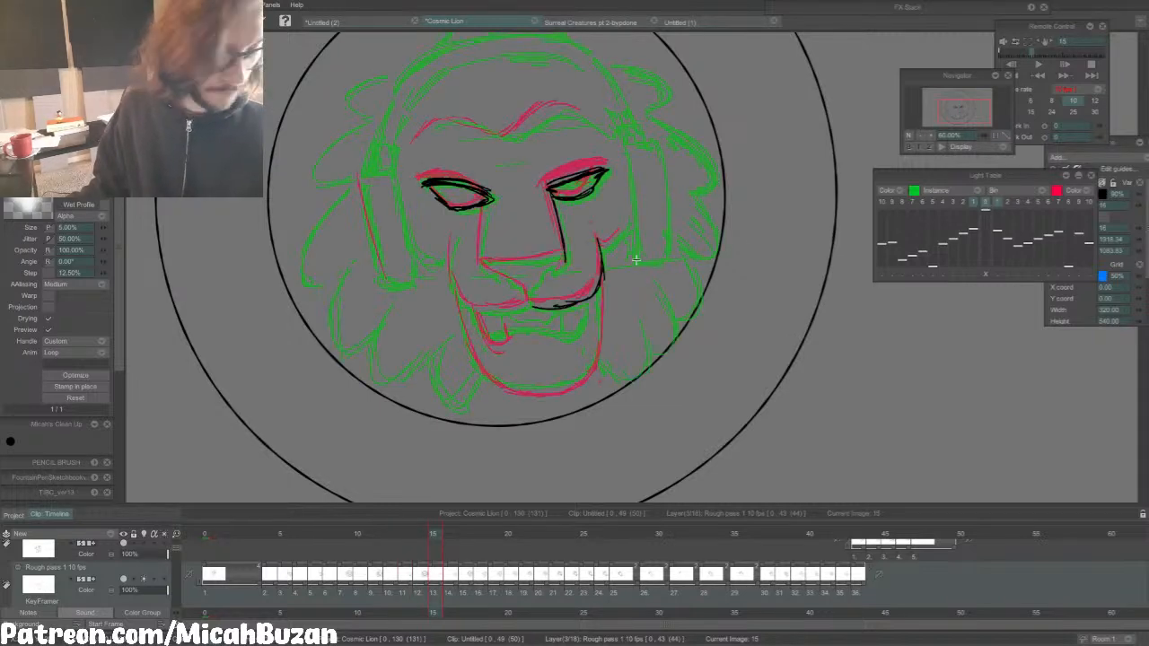
key(Right)
key(Left)
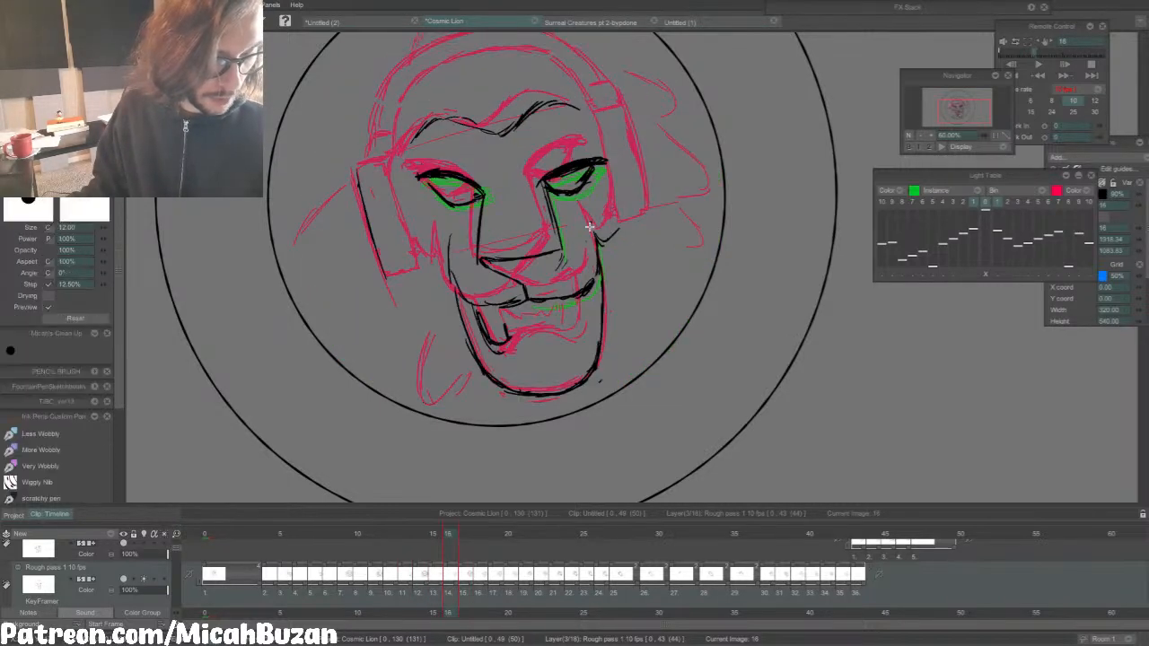
key(Left)
key(Right)
click(963, 203)
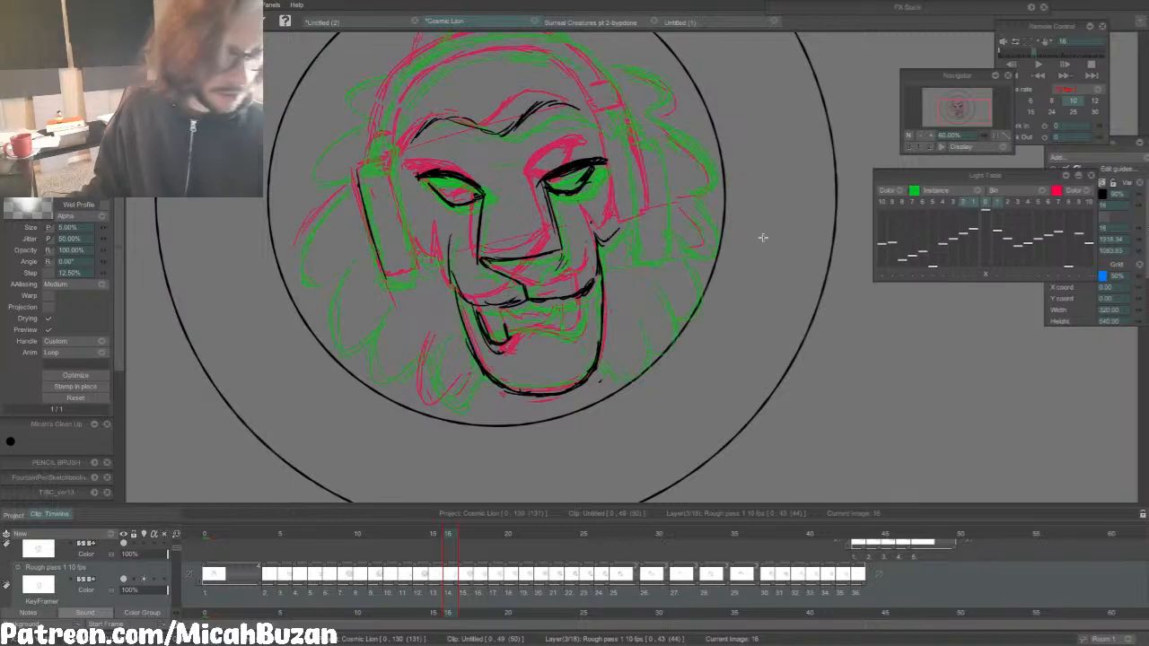
Step: Select the nose outline on frame 16 and nudge it slightly upward with a transform
key(s)
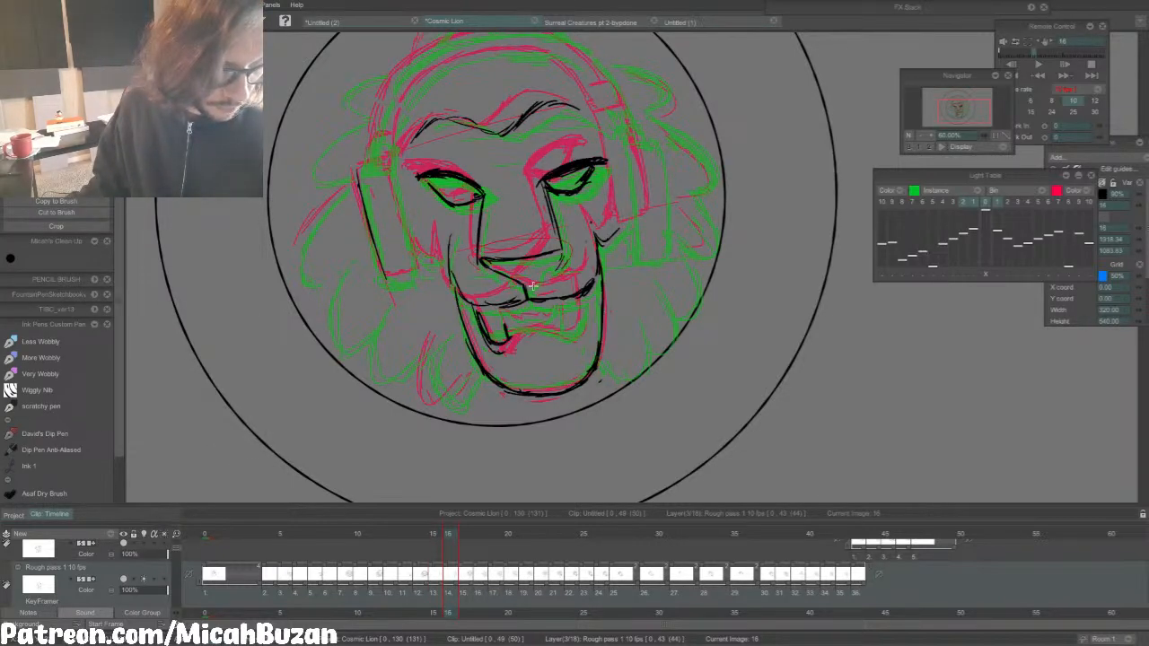
drag(530, 285, 471, 261)
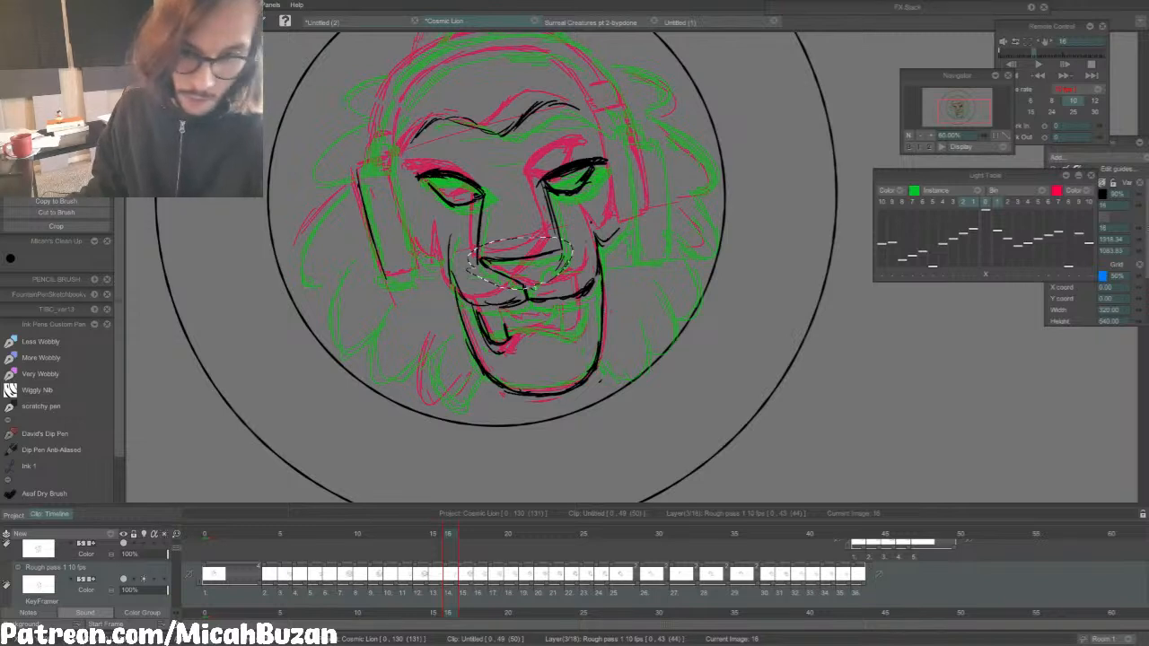
key(t)
drag(541, 279, 540, 278)
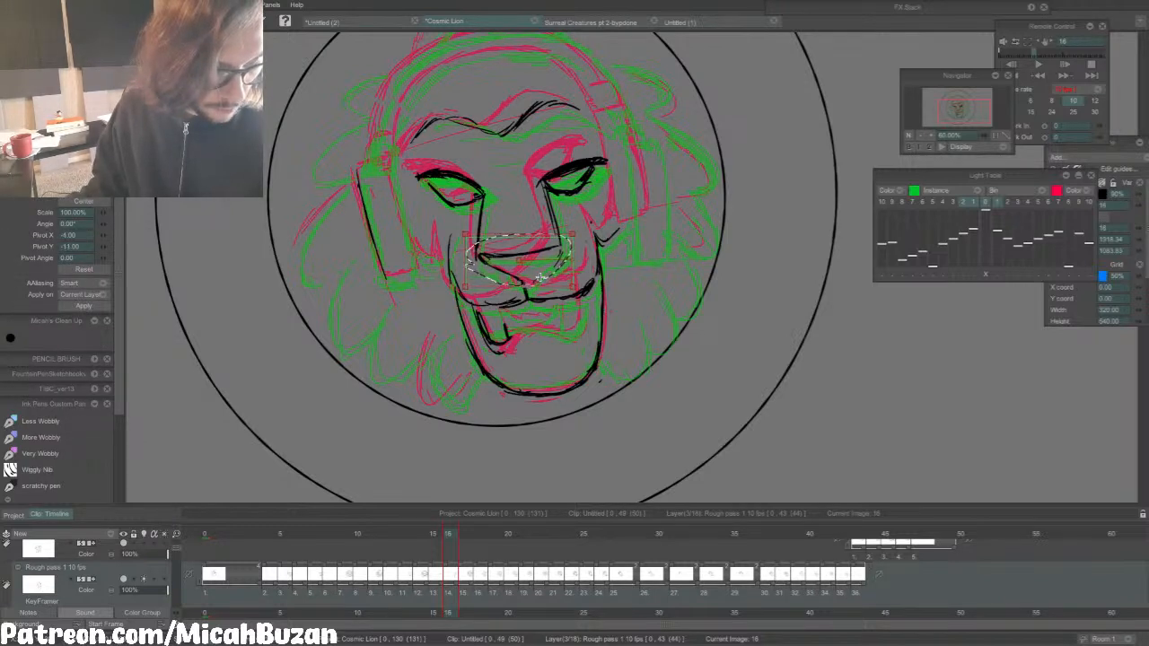
click(83, 305)
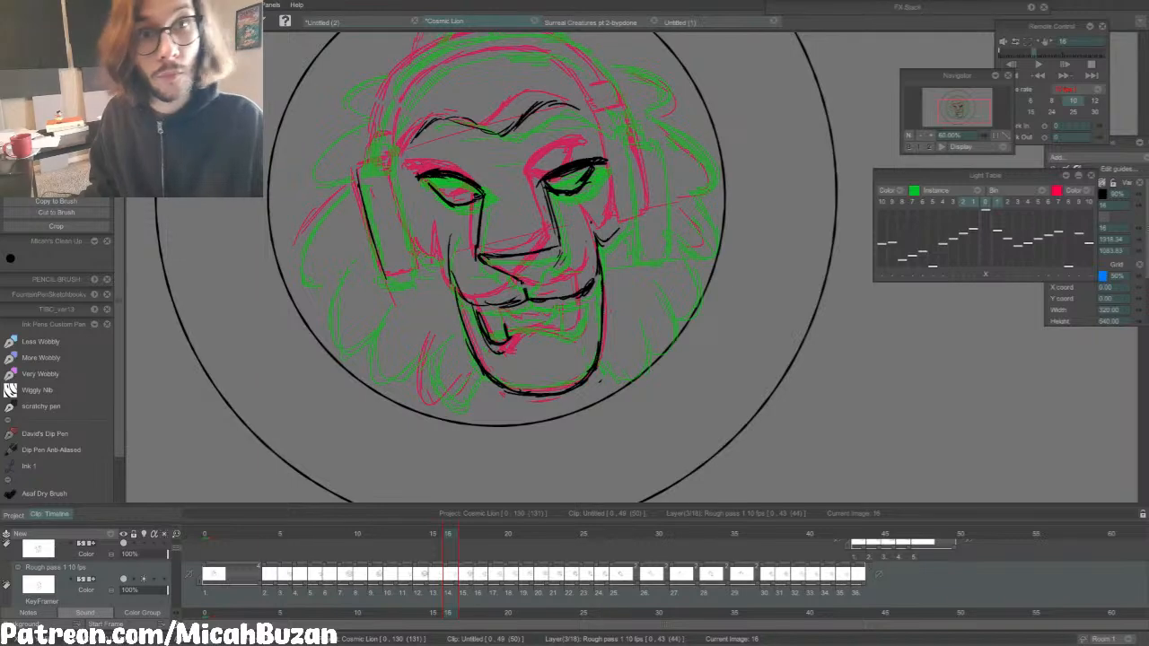
Step: Flip between frames 14 and 15 to examine how the nose moves
key(b)
key(Left)
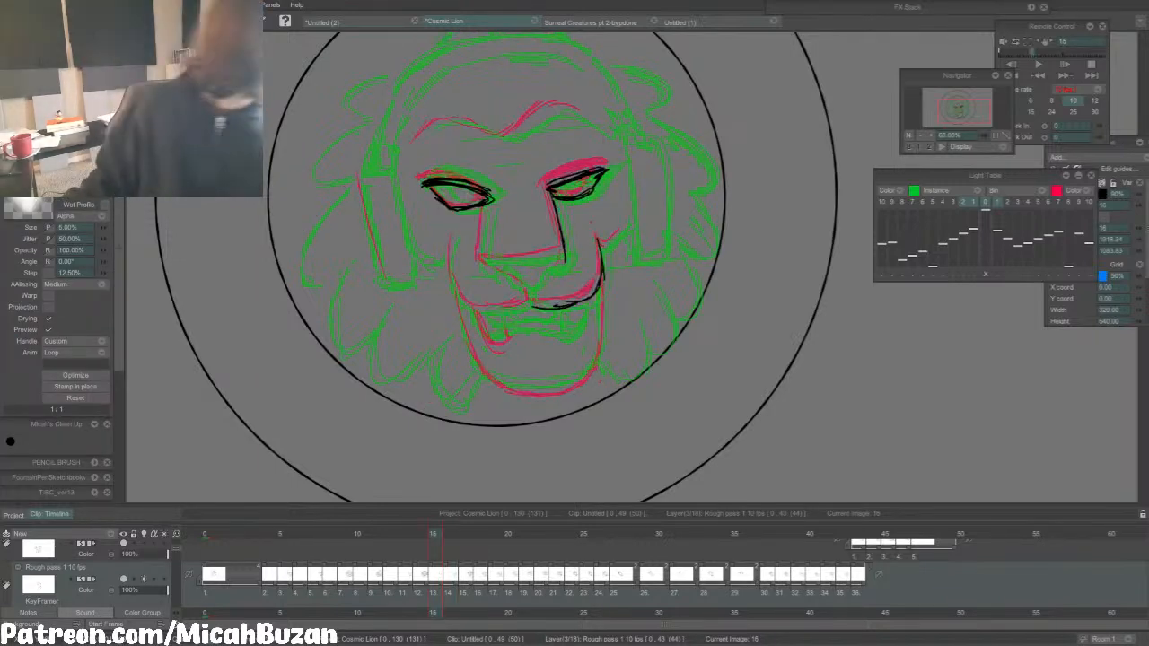
key(Left)
key(Right)
key(Left)
key(Right)
key(Left)
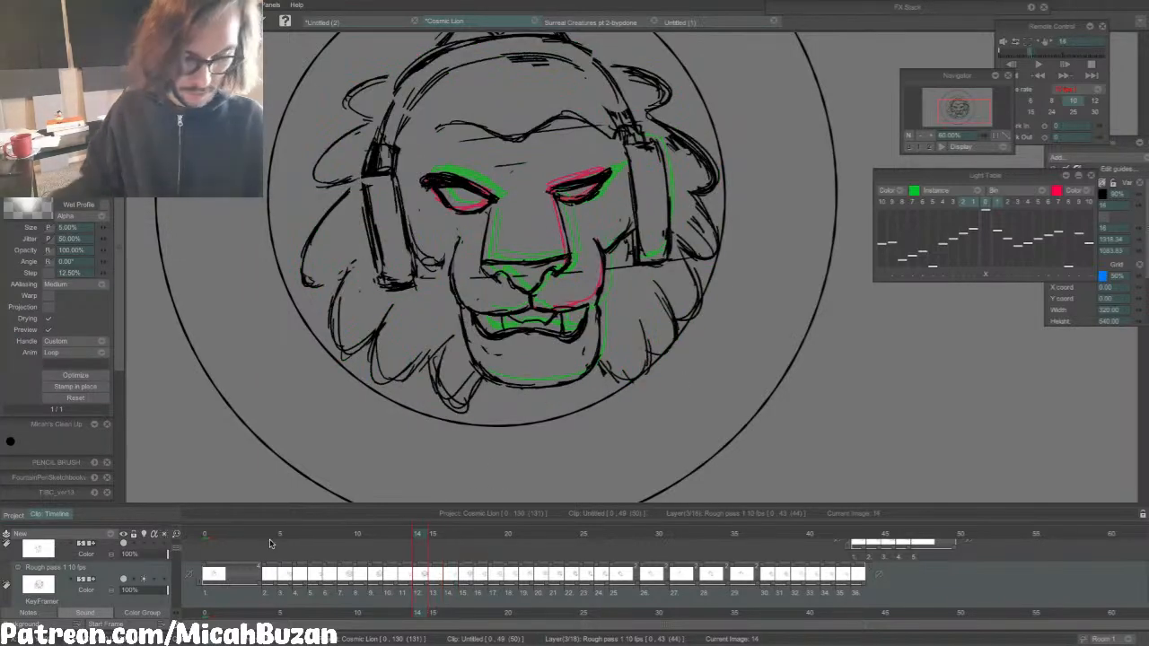
Step: Play back the head turn from near the start to review the motion
click(271, 536)
key(Return)
key(Return)
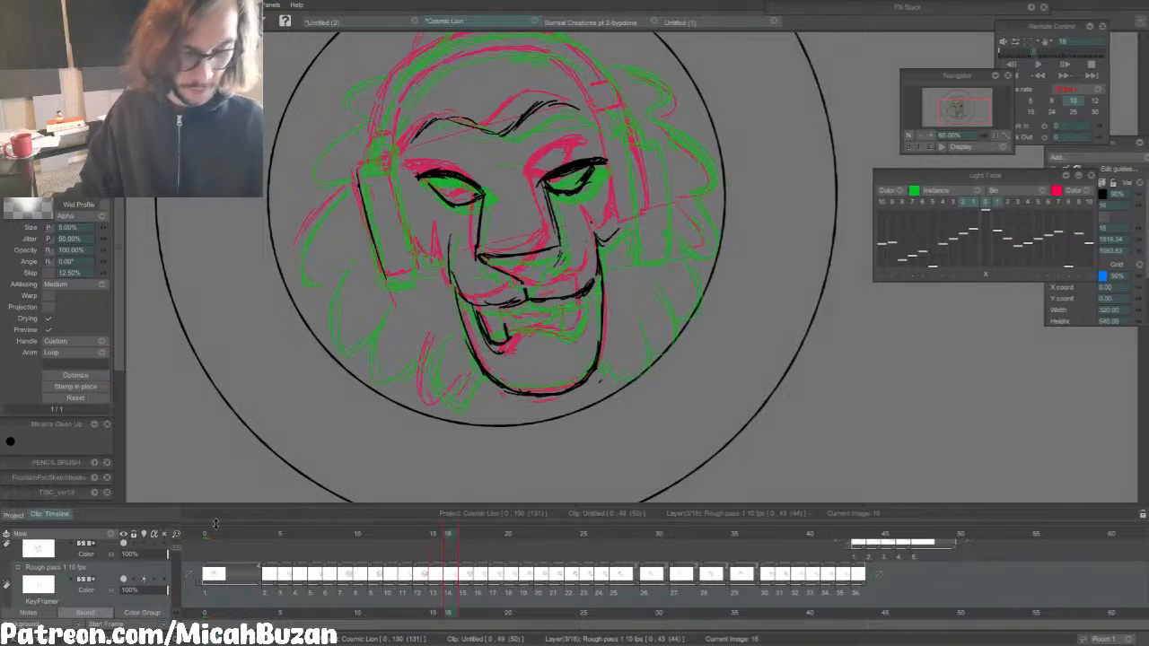
key(Return)
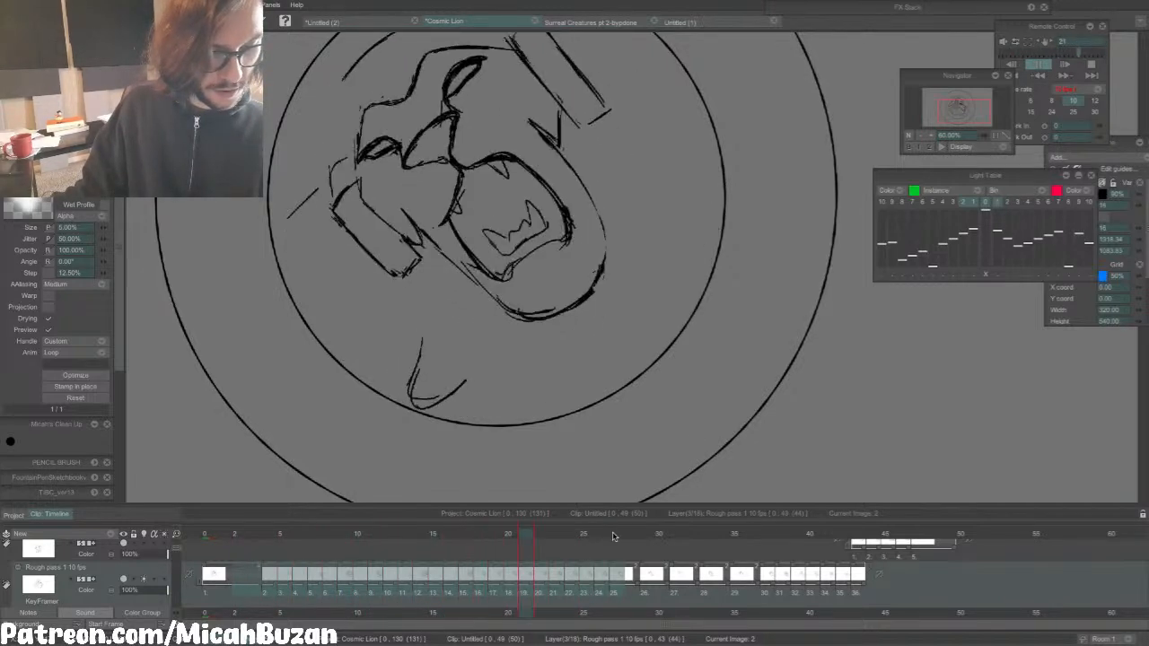
key(Return)
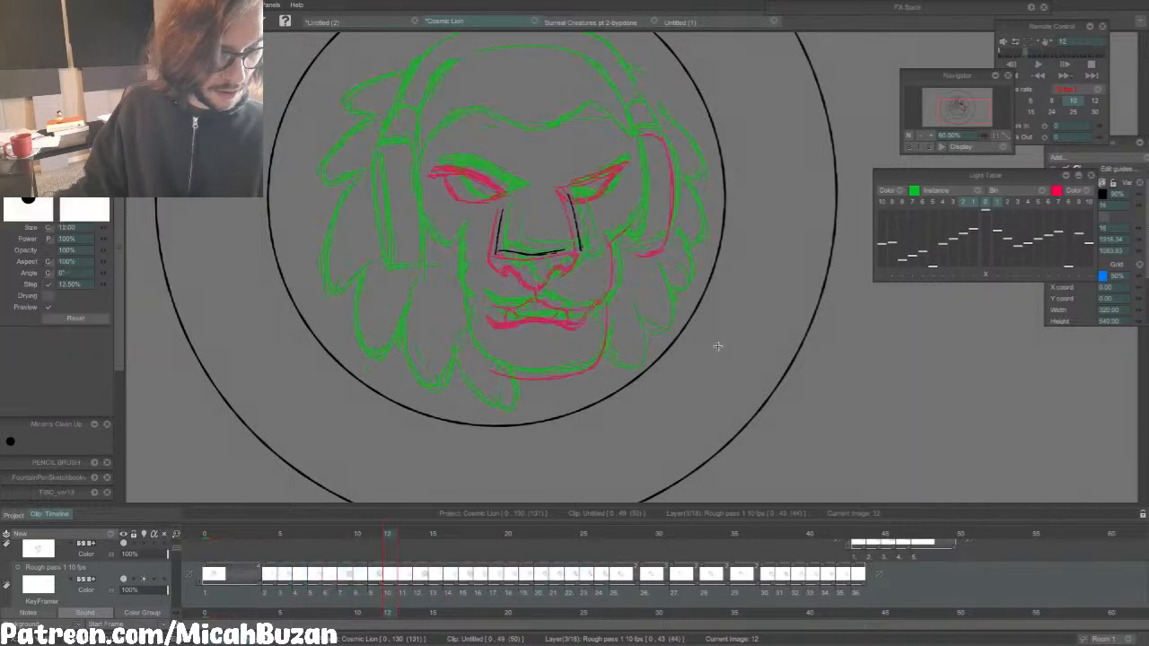
Step: Draw the left nostril and the lower nose contour on frame 12 using the Light Table drawings as guides
key(b)
key(Right)
key(Left)
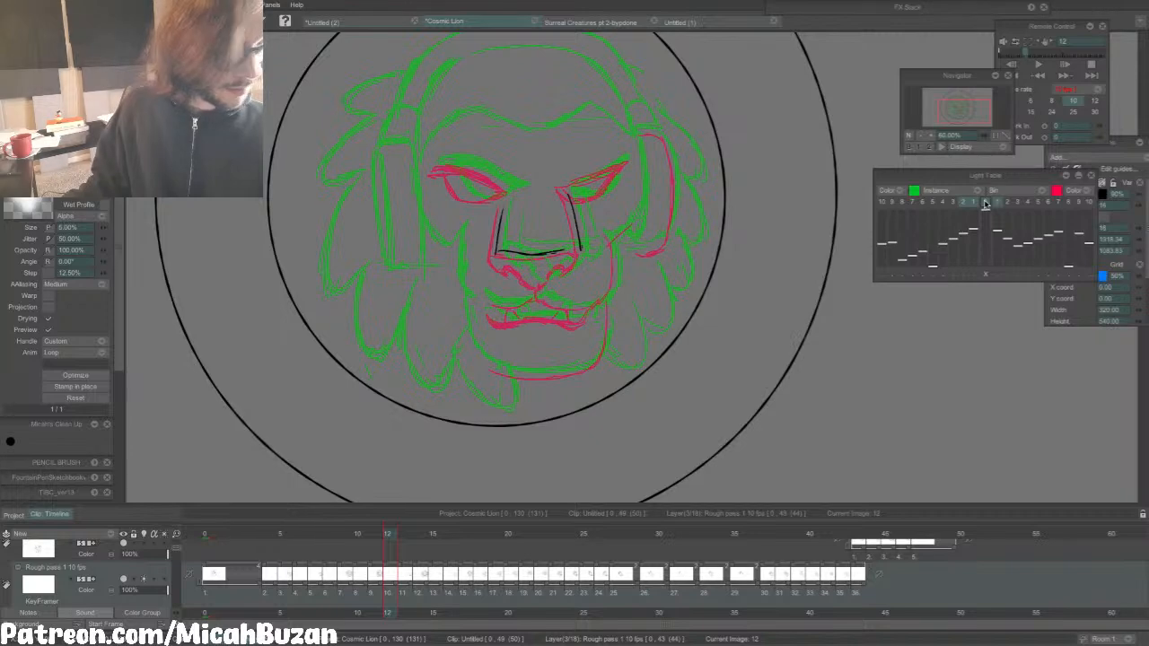
click(985, 203)
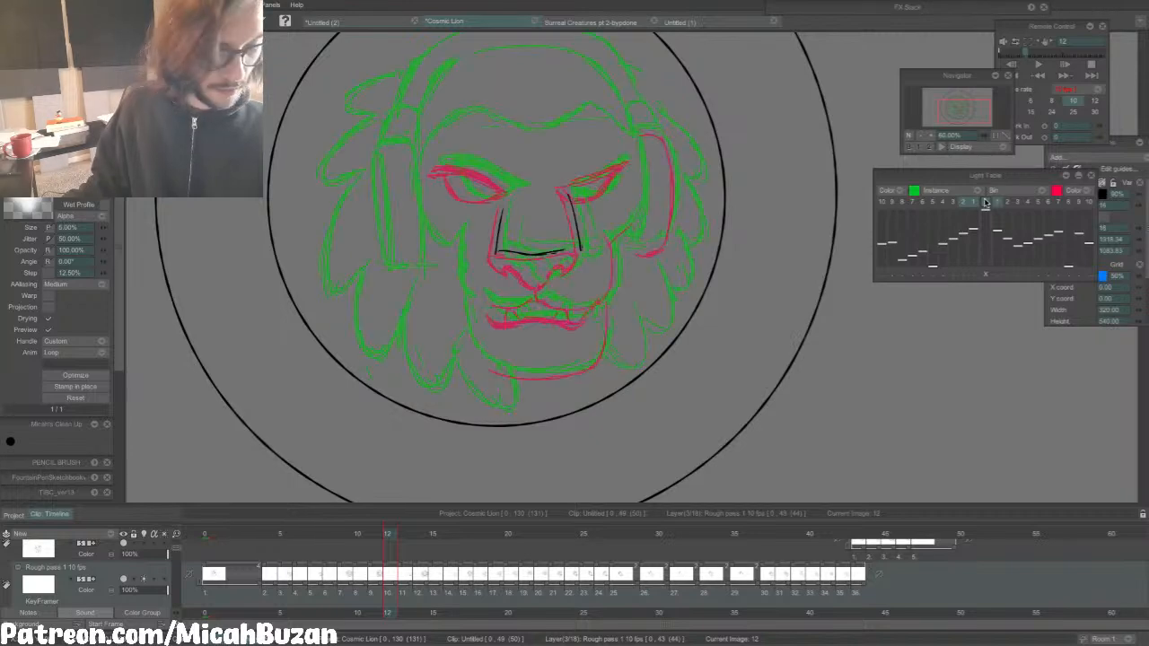
click(958, 137)
text(70)
key(Return)
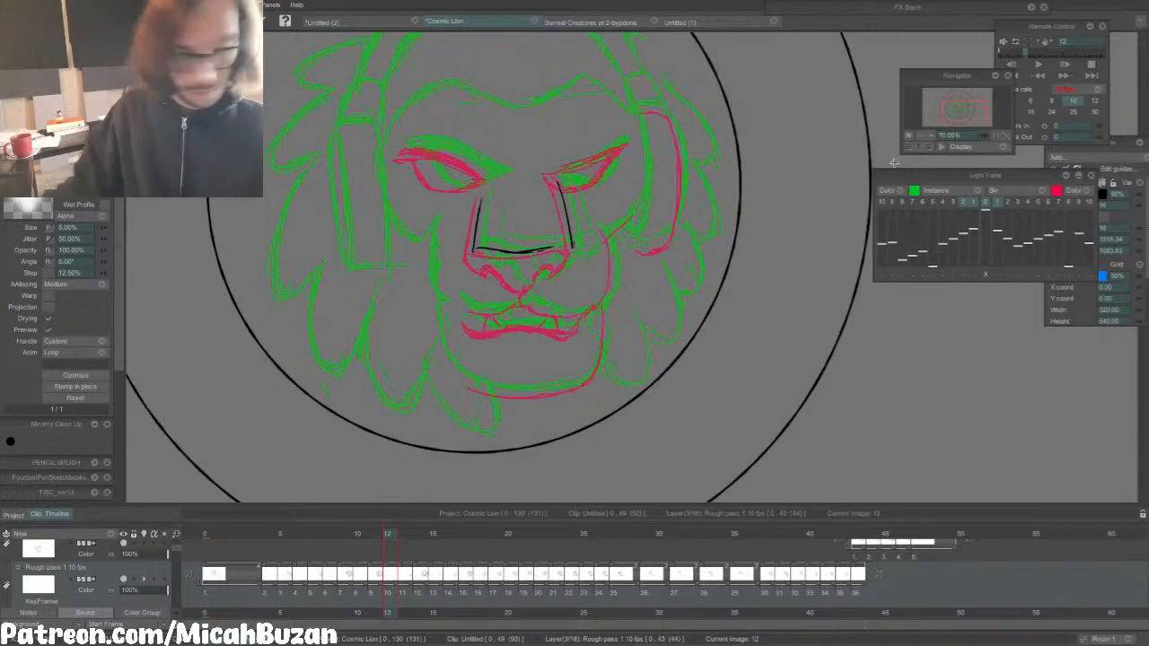
drag(473, 252, 530, 288)
key(ctrl+z)
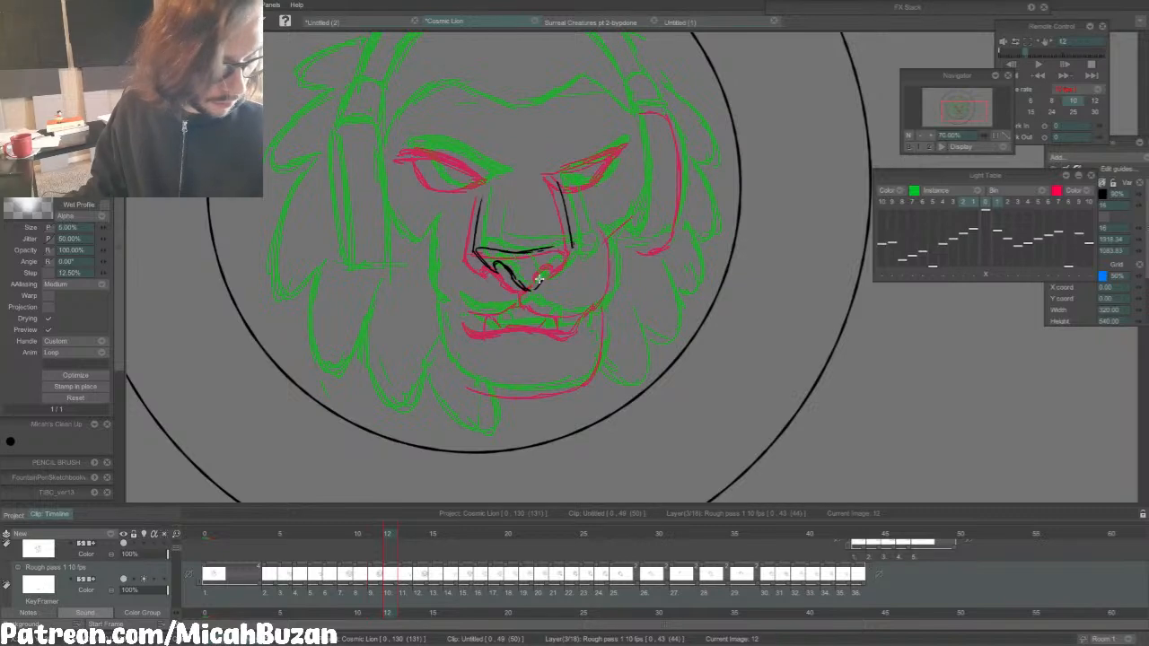
Step: Compare the preceding drawings and refine the lower nose contour on frame 10
key(Left)
key(Left)
key(Left)
key(e)
key(Right)
key(Right)
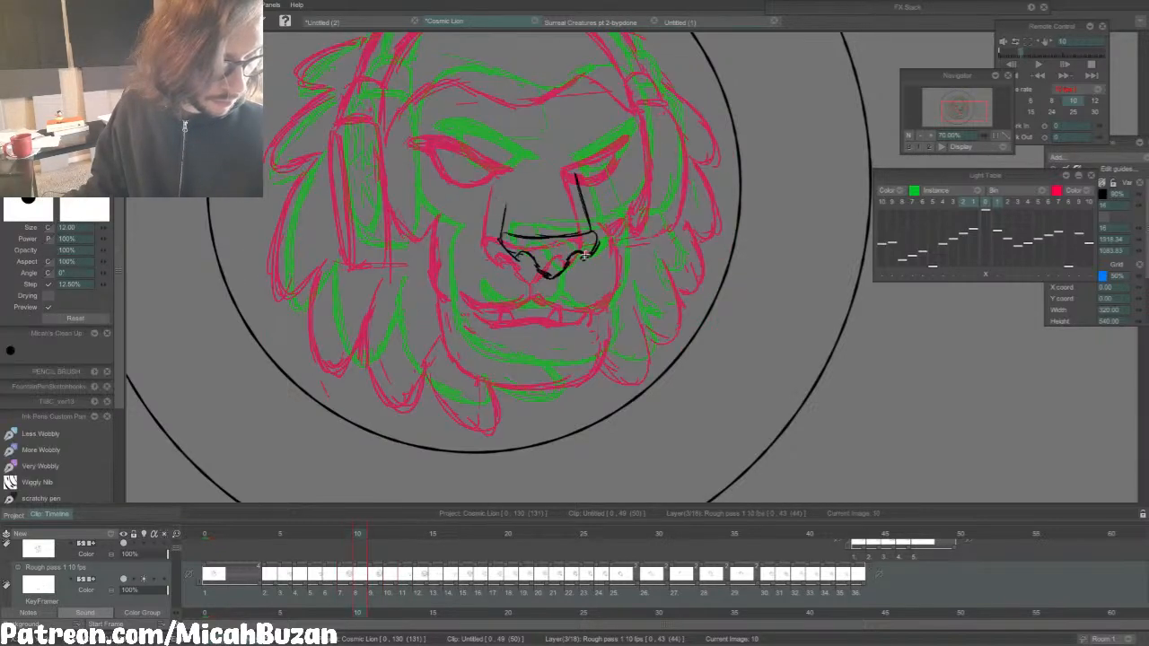
mouse_move(546, 263)
mouse_down()
mouse_move(540, 273)
mouse_move(552, 262)
mouse_up()
Step: Clean up the nostrils and nose tip on frame 11, comparing the nose with frame 10
key(b)
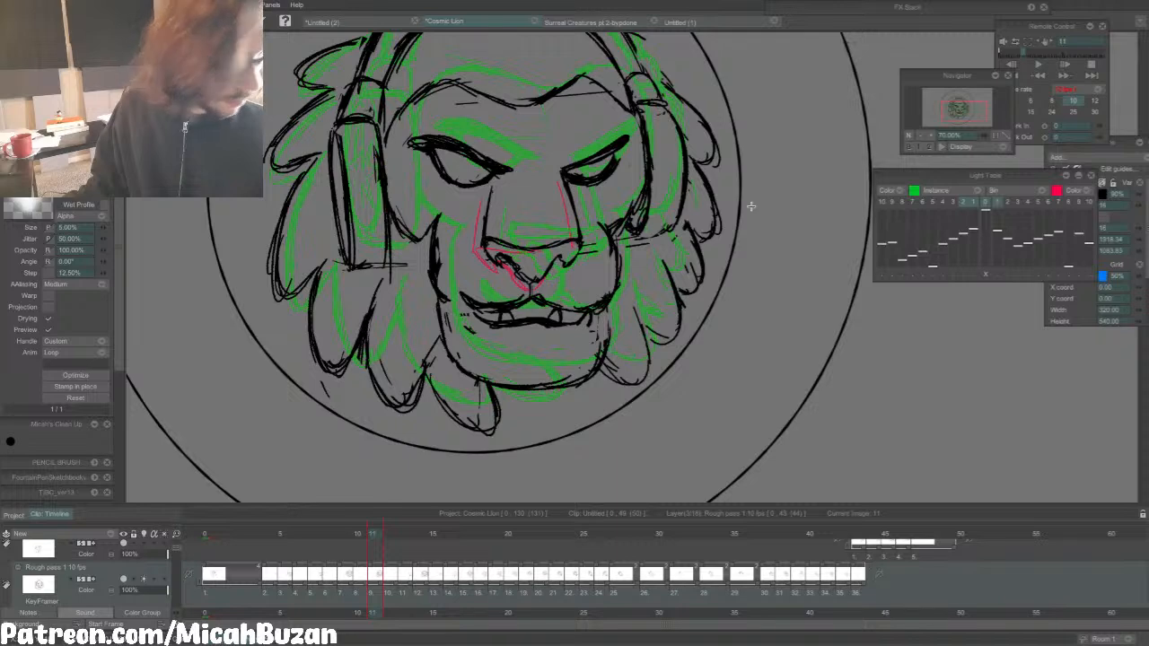
key(Left)
key(Right)
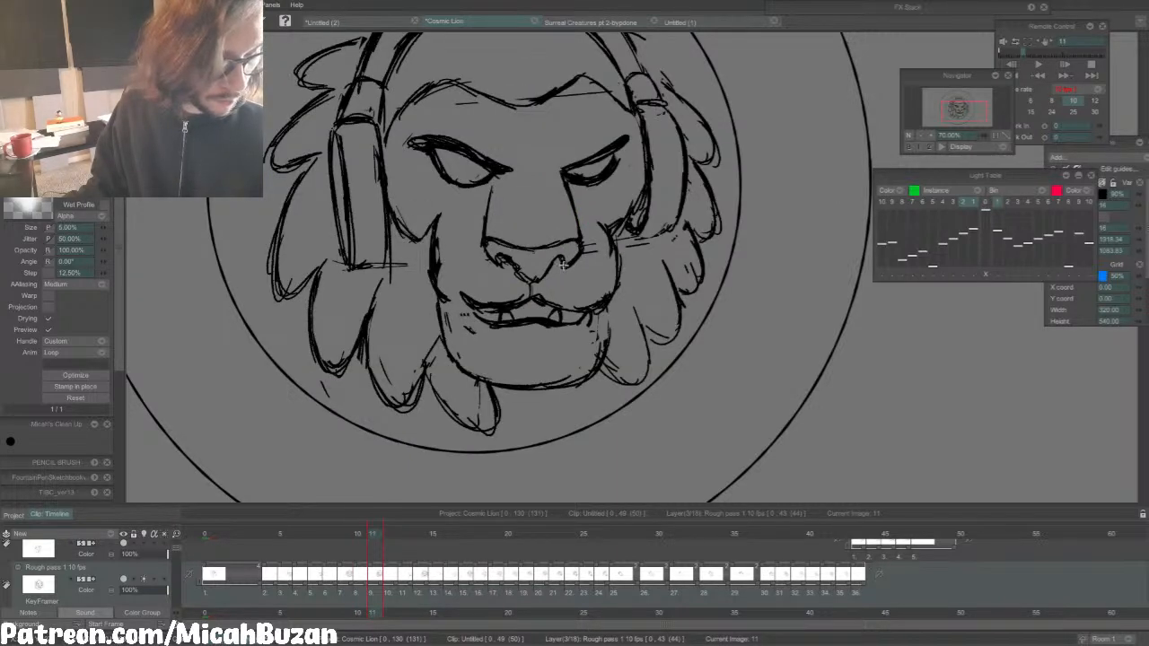
key(e)
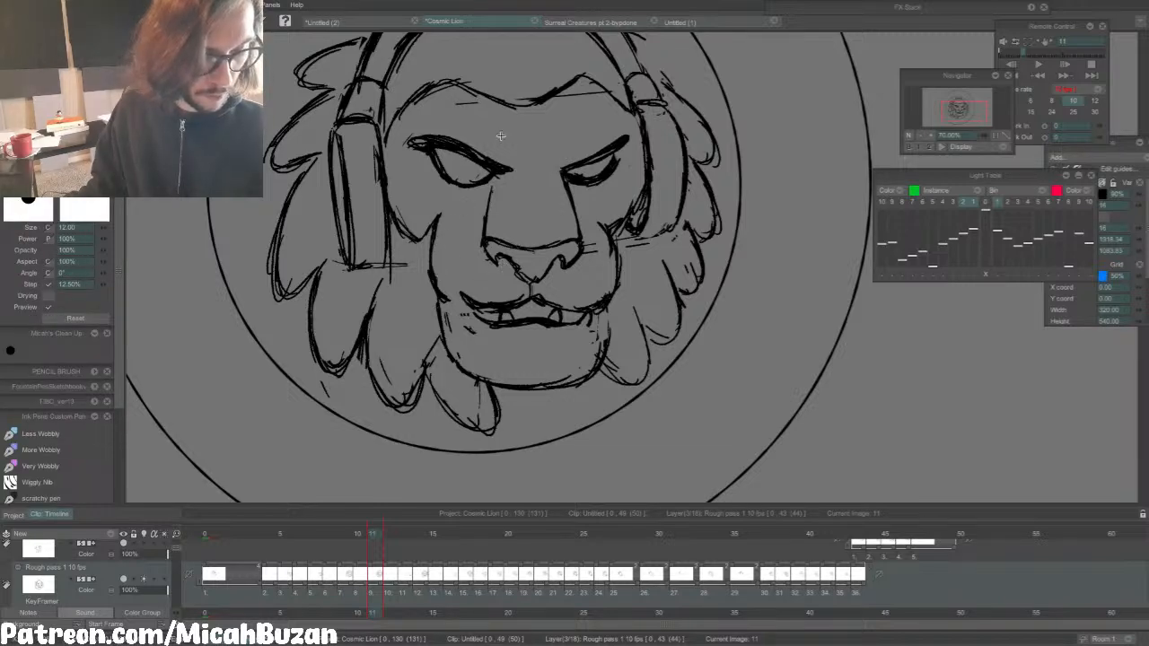
Step: Compare frames 10 to 12, then clean up the right cheek and muzzle contour on frame 11
key(b)
key(Left)
key(Right)
key(Right)
key(Left)
key(Left)
key(e)
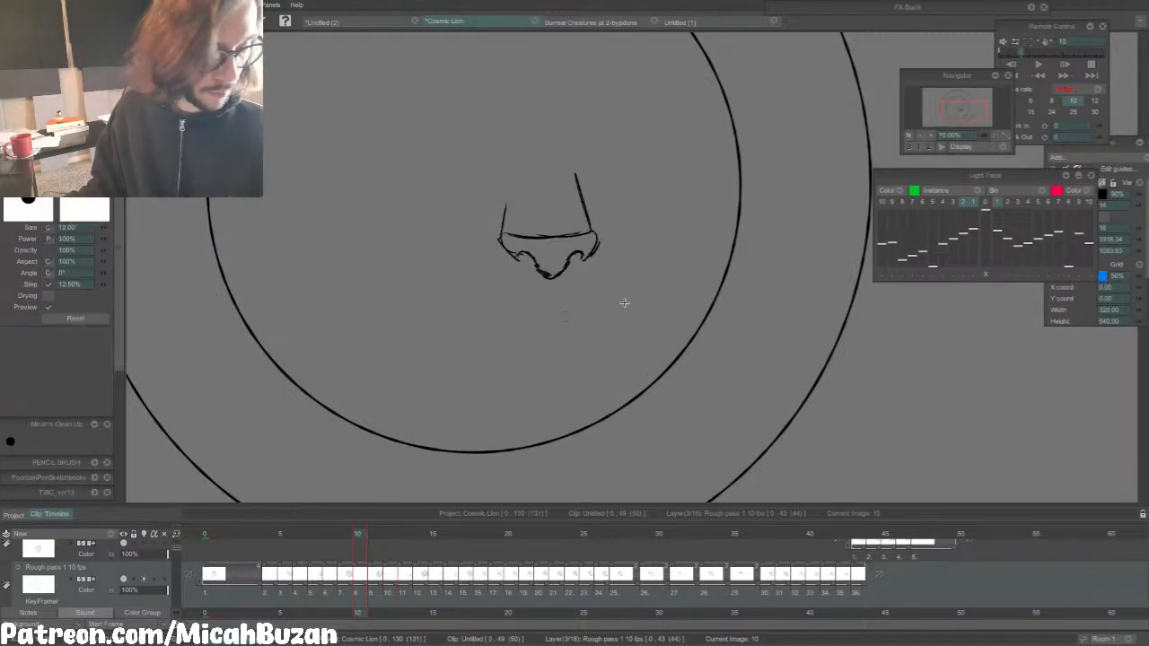
key(Right)
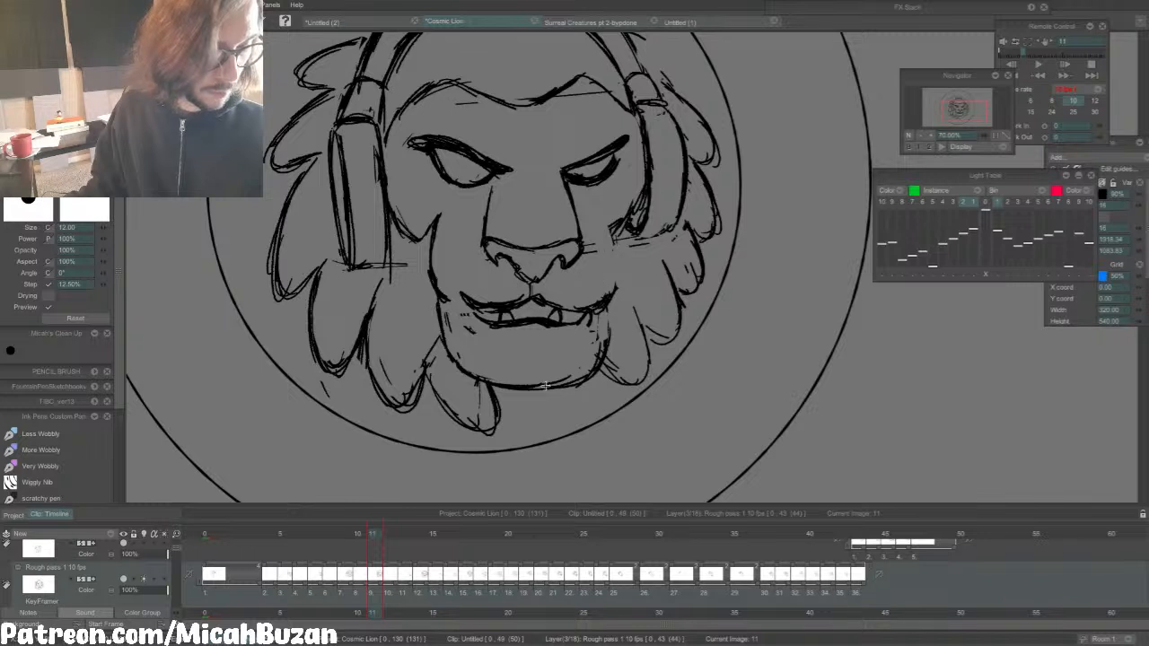
key(e)
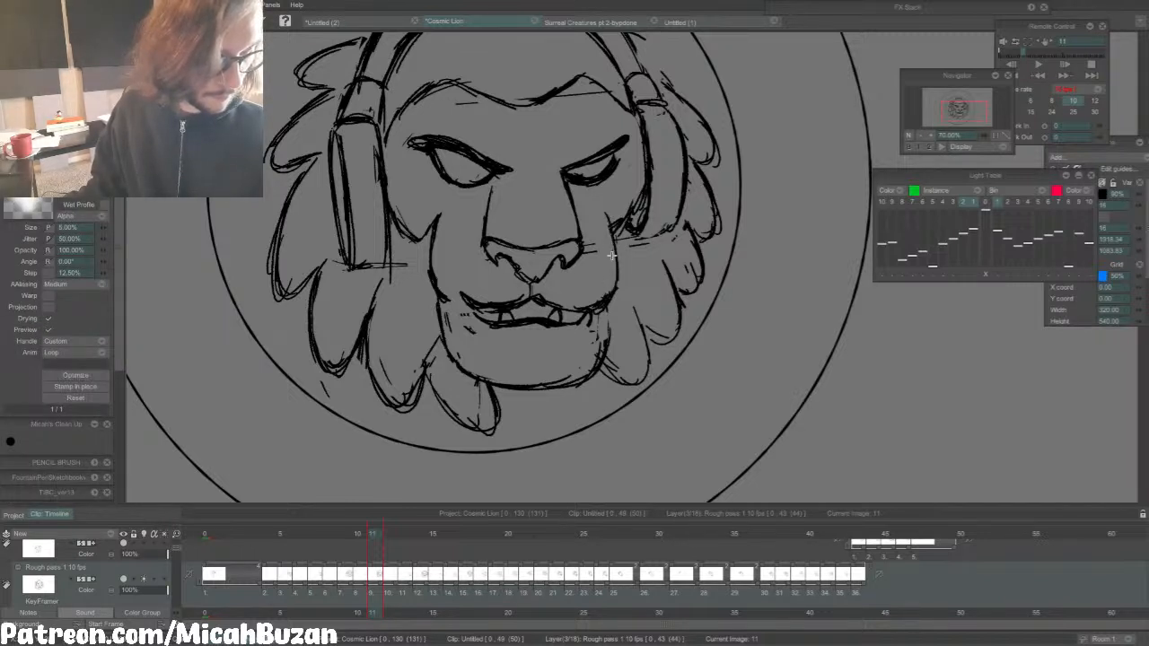
key(b)
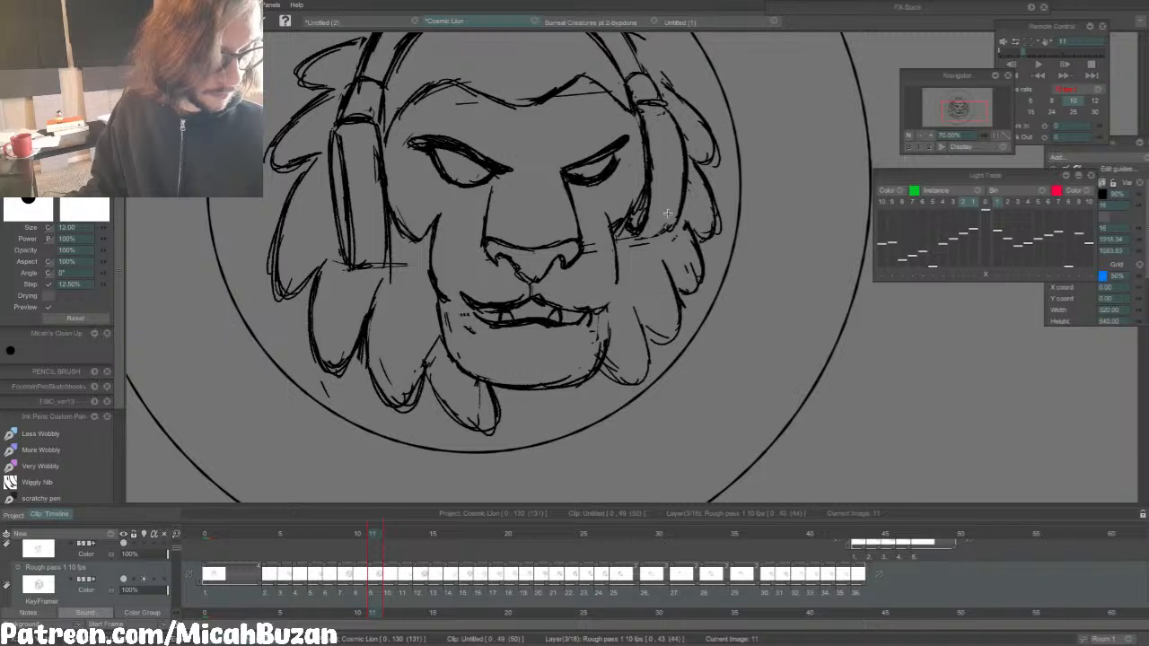
Step: Erase and redraw the upper lip line and right mouth corner on frame 11
key(e)
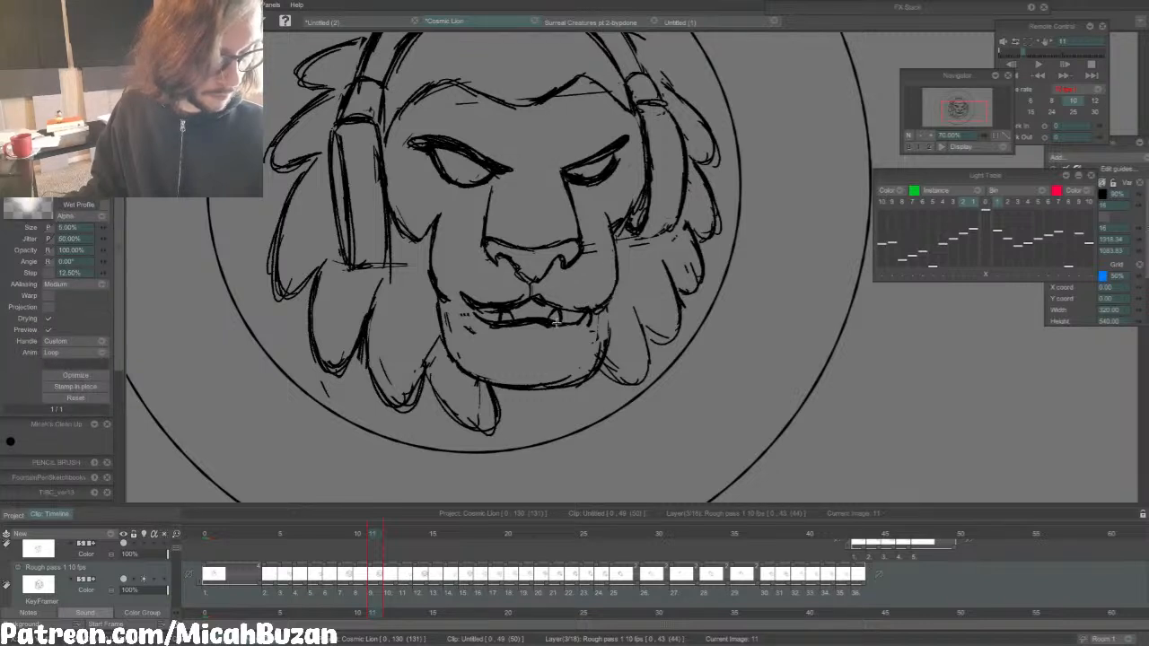
key(b)
key(e)
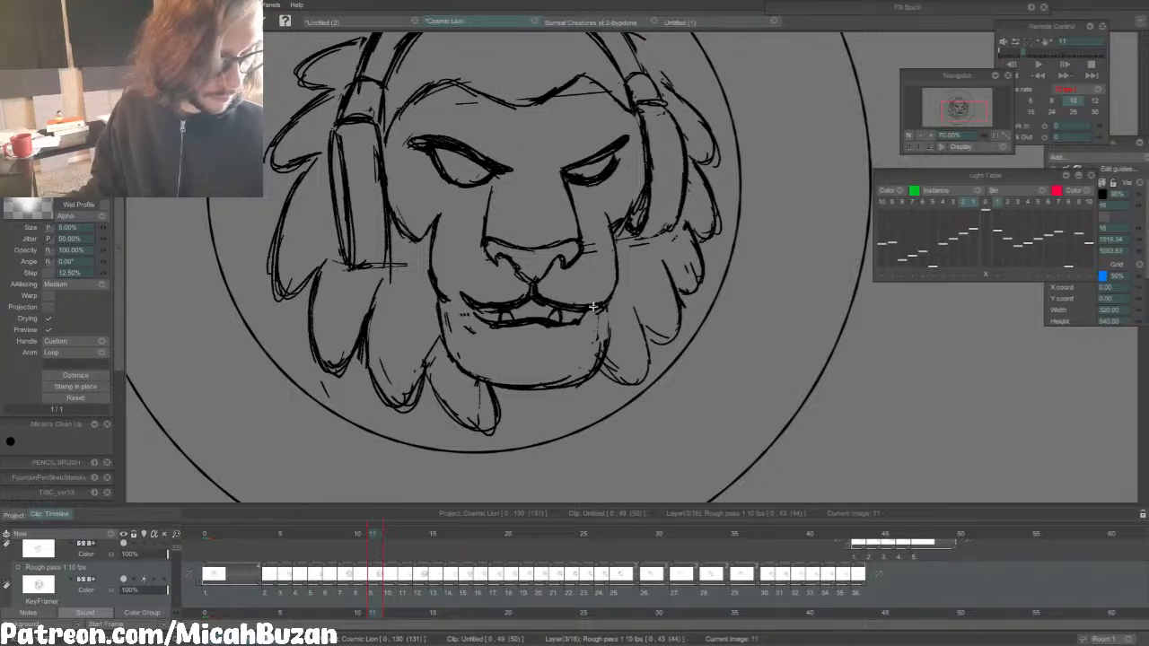
key(b)
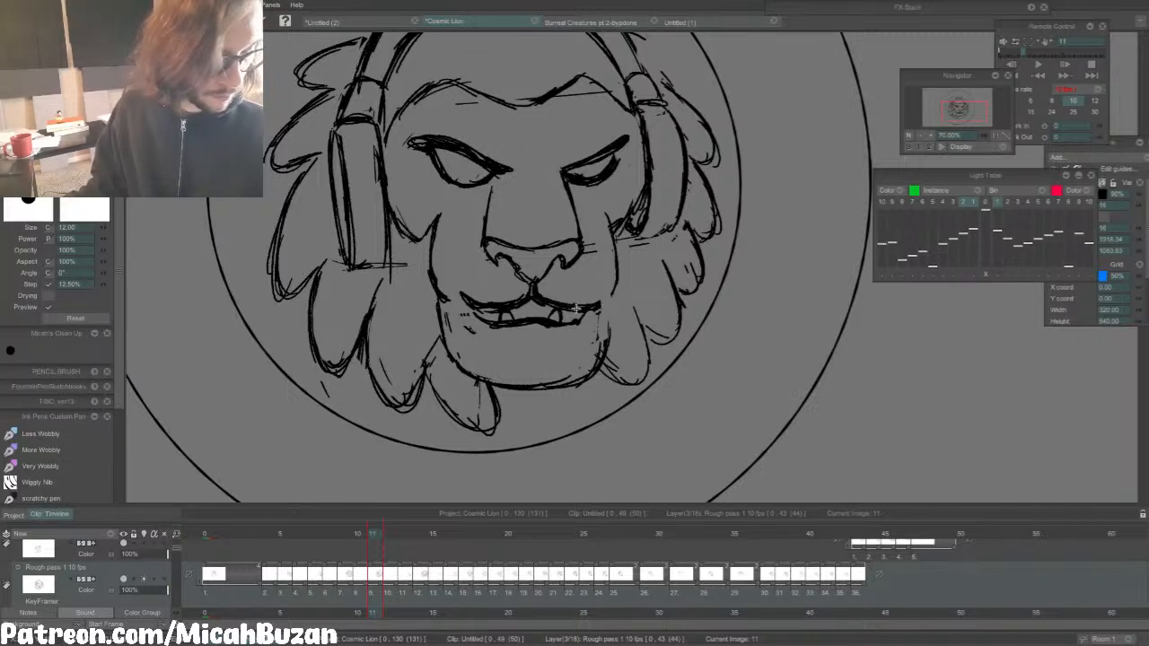
key(e)
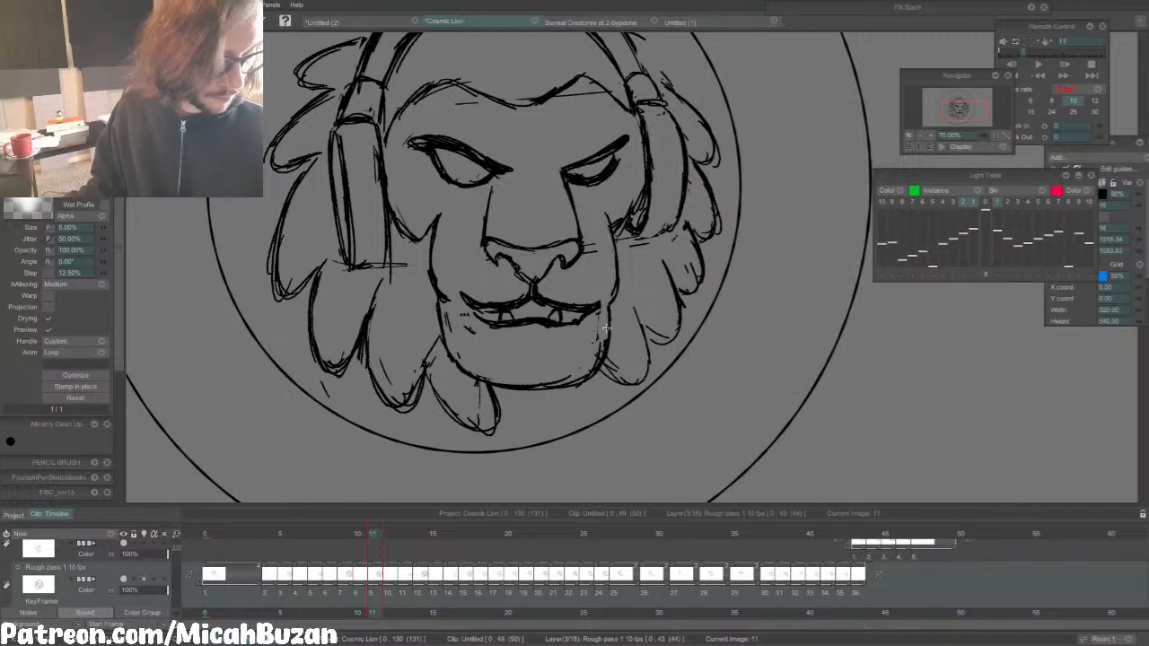
Step: Reinforce the jaw sides and chin line on frame 11 and erase the stray inner jaw strokes
key(b)
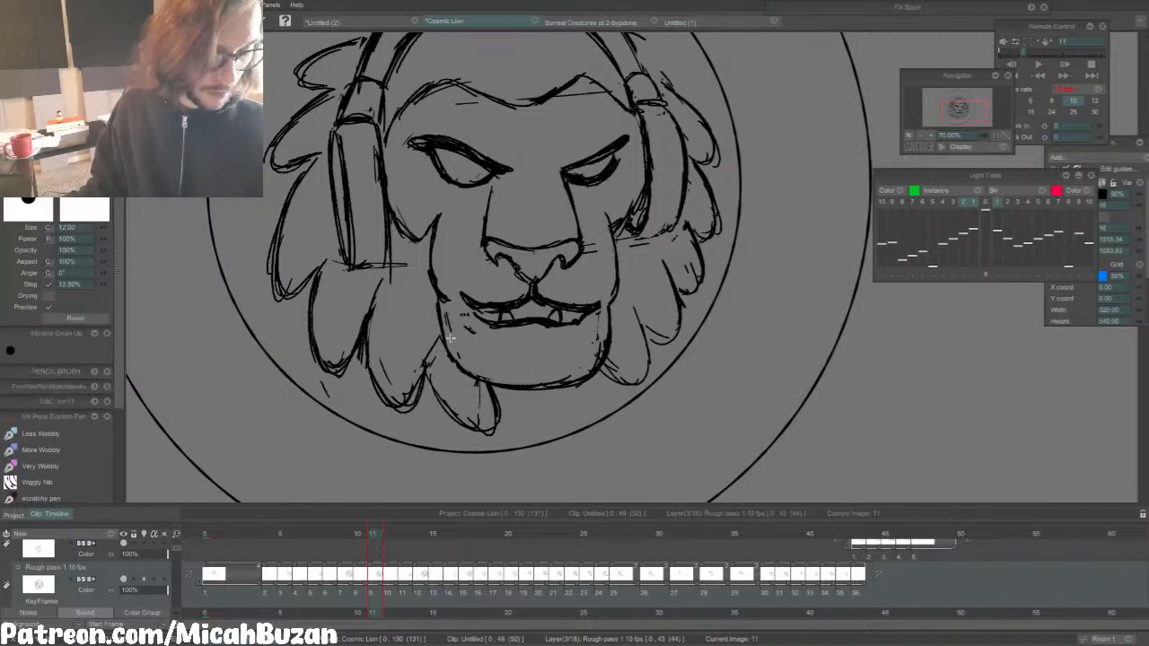
key(e)
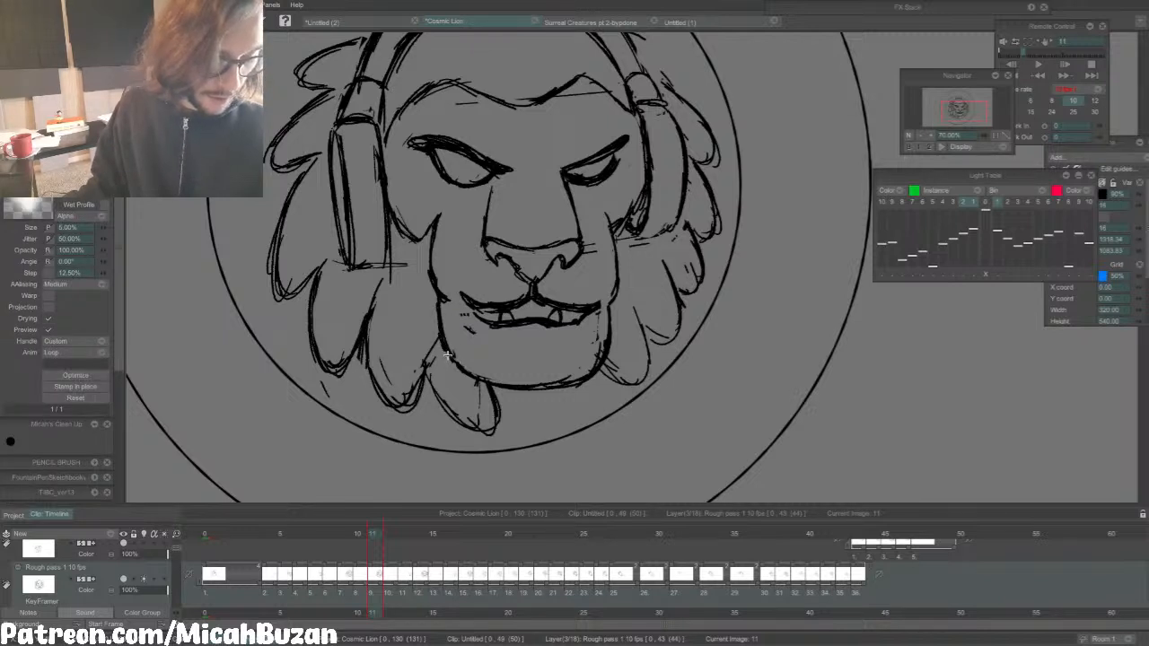
key(b)
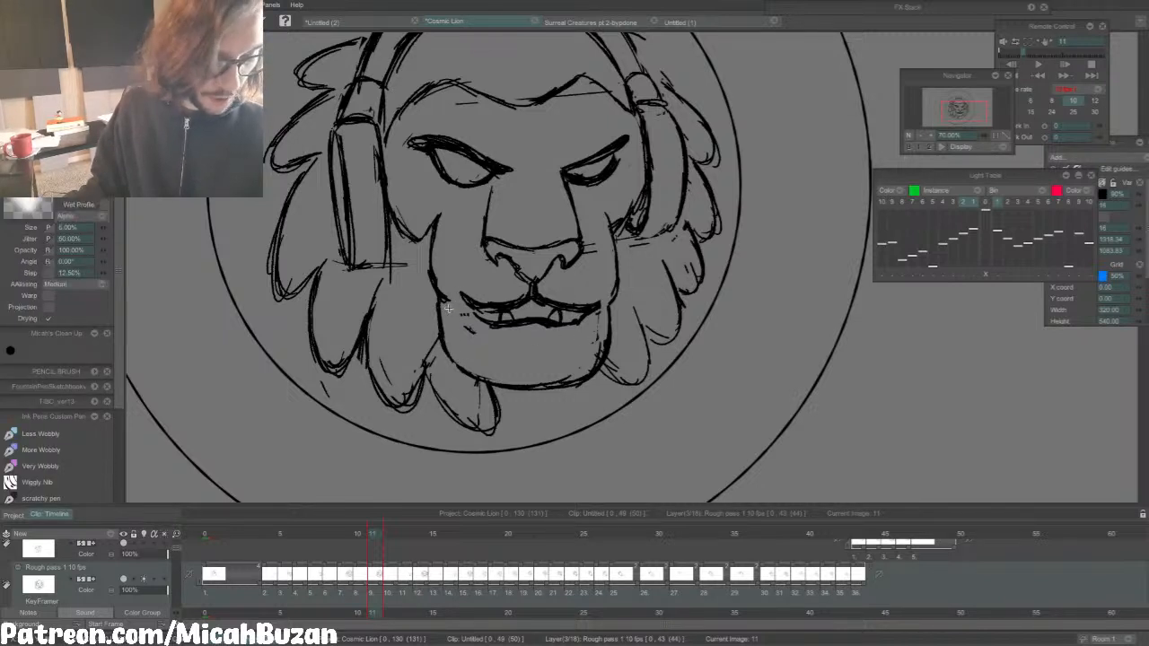
key(e)
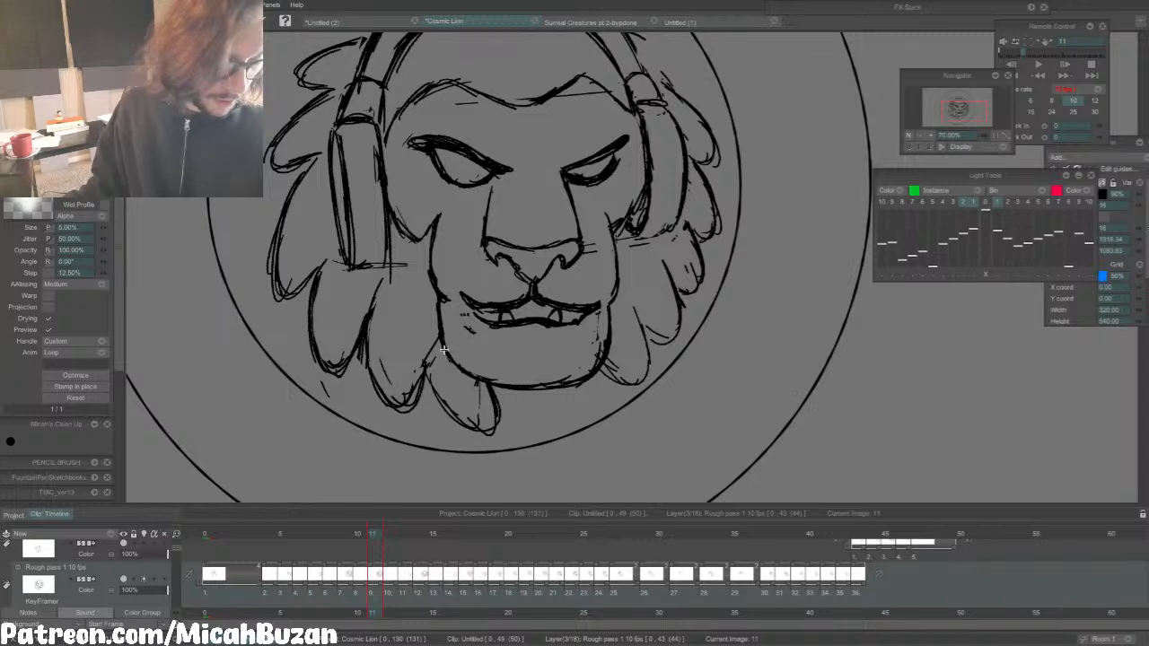
drag(448, 358, 549, 383)
drag(472, 377, 592, 365)
key(Left)
key(Right)
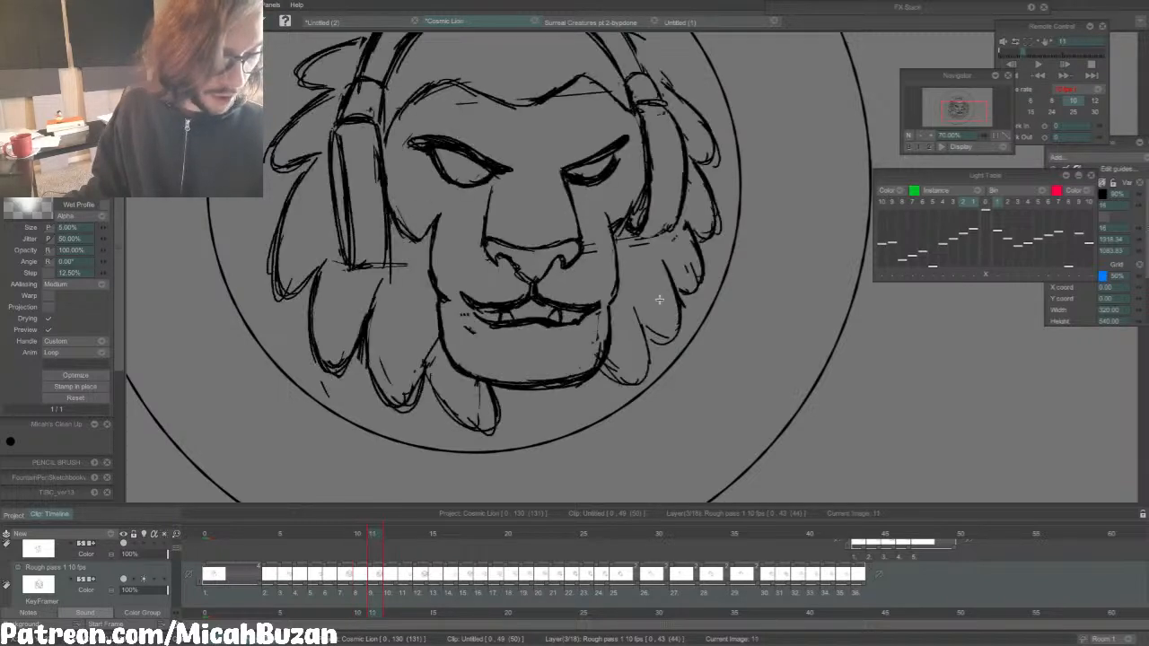
Step: Turn the Light Table on and complete the lower jaw outline on frame 13
click(983, 201)
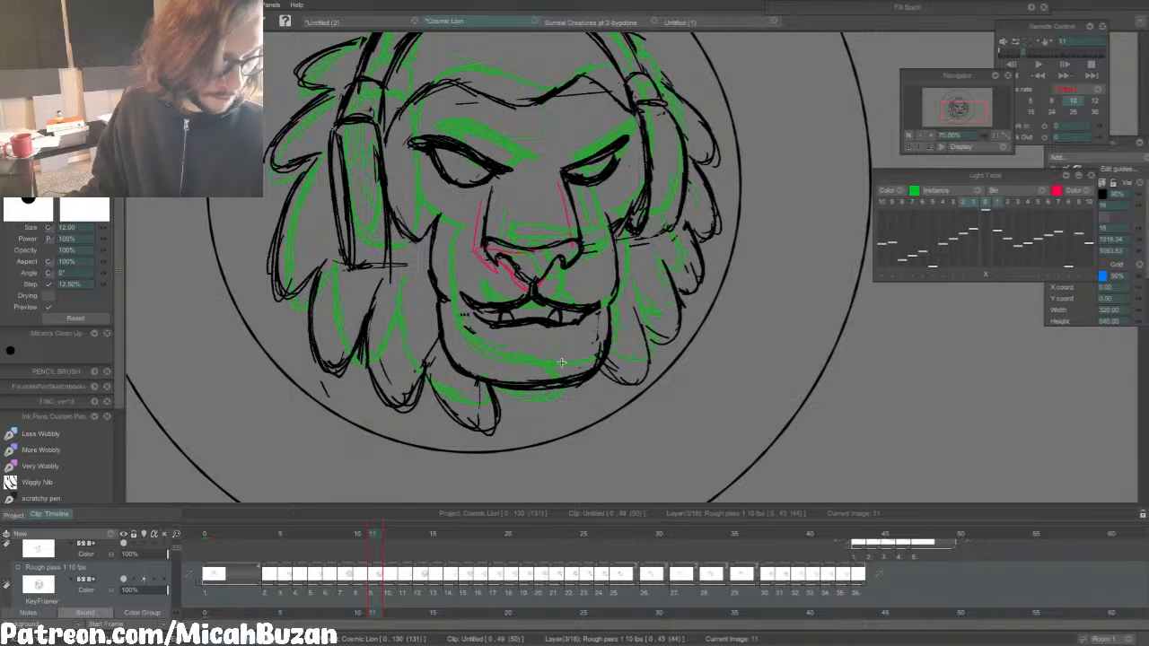
key(Right)
key(Right)
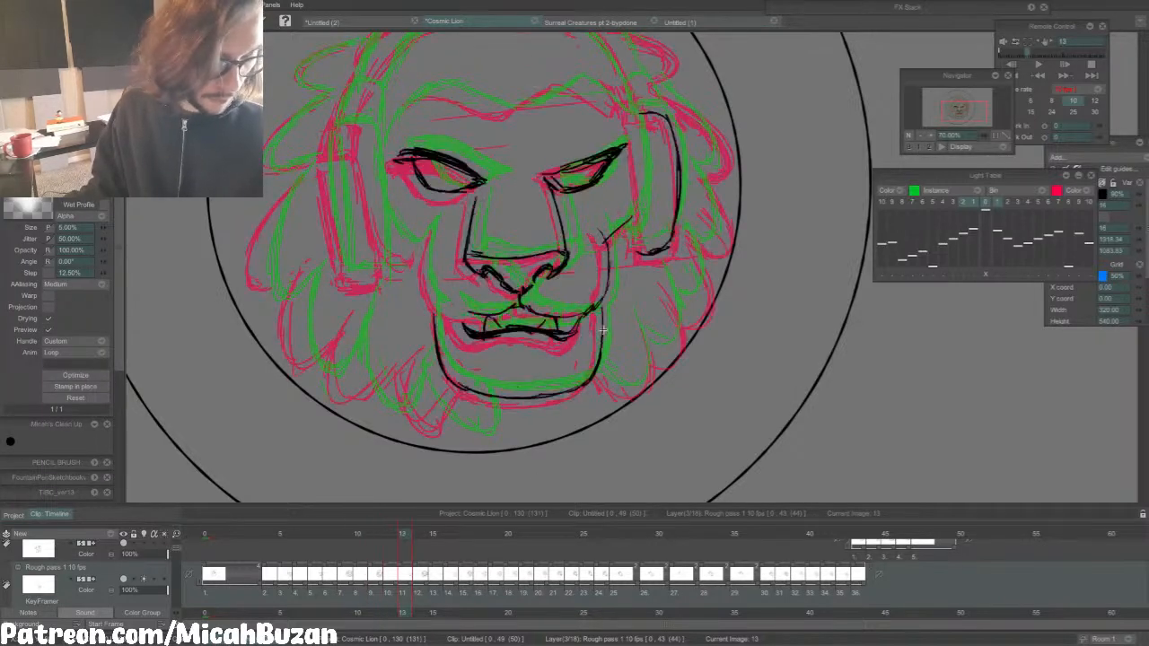
key(Right)
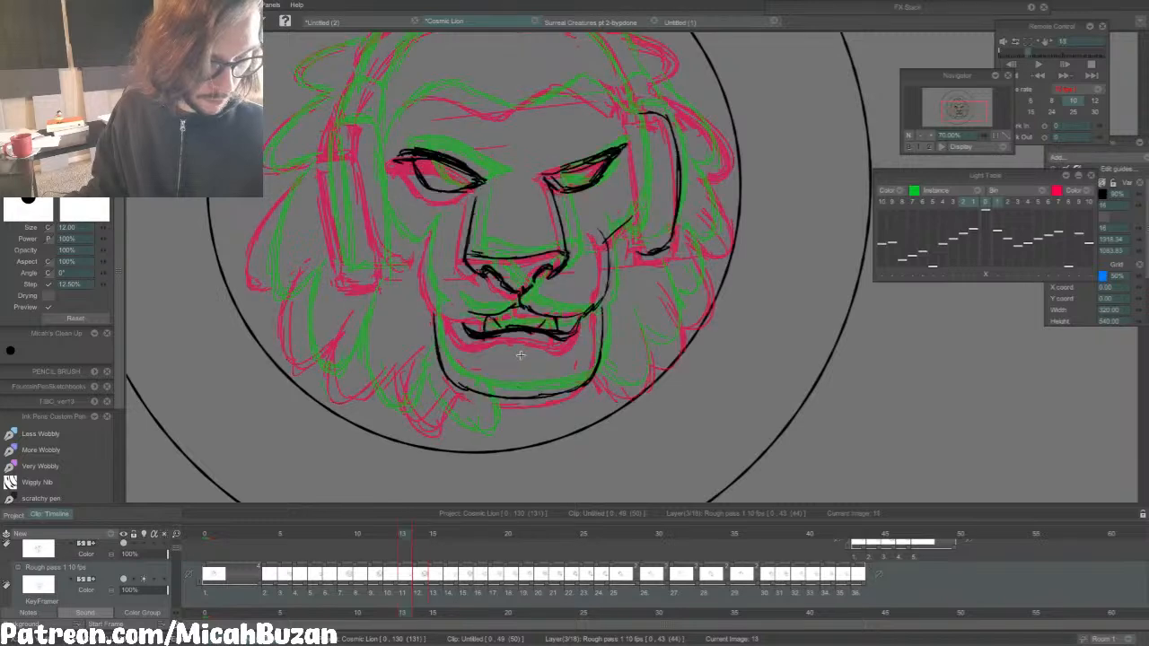
Step: Draw the left side of the lower jaw on frame 14, down to the chin
key(Right)
key(Left)
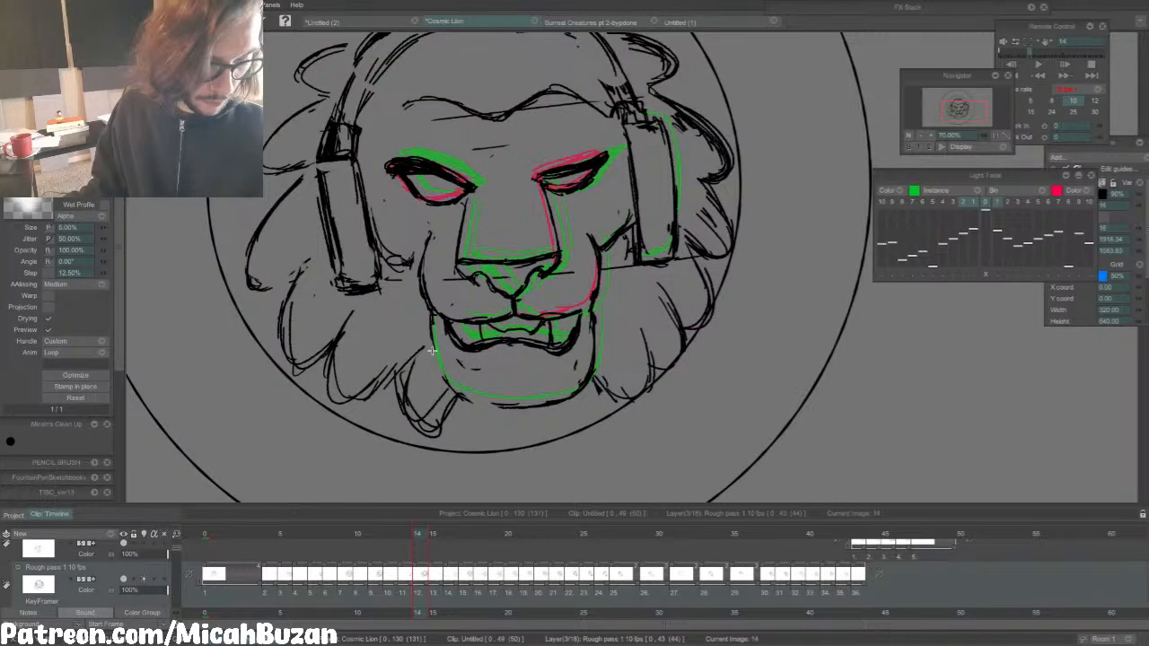
drag(436, 368, 458, 396)
key(e)
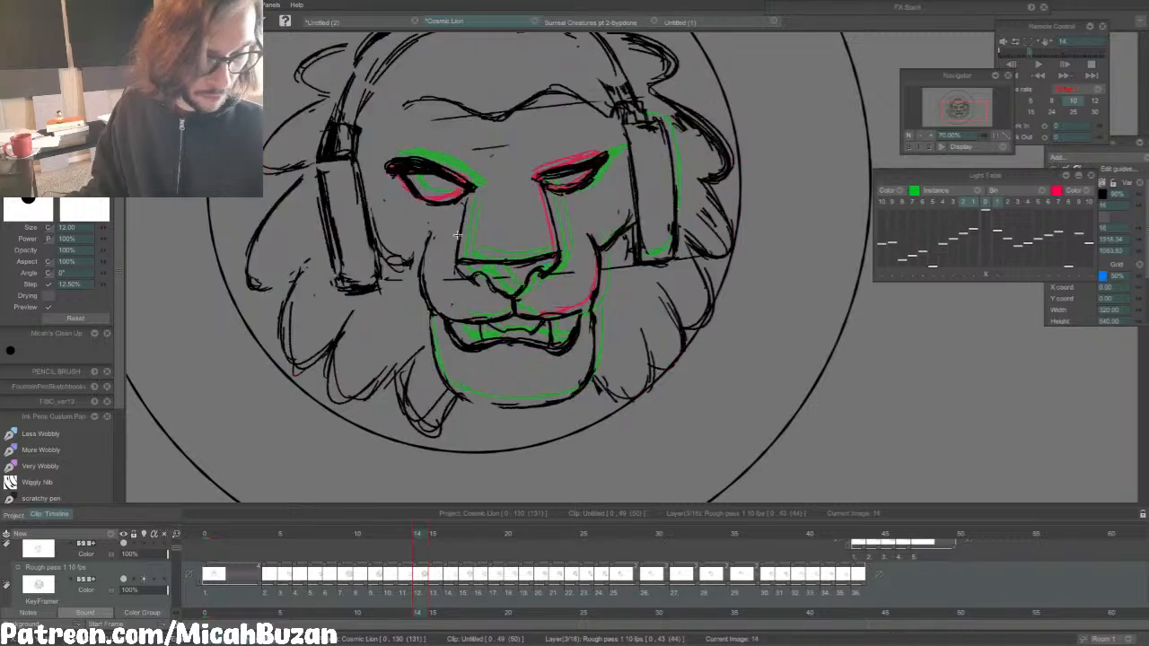
Step: Redraw the left cheek and muzzle contour on frame 14, checking it against frame 13 without the Light Table
mouse_move(427, 300)
mouse_down()
mouse_move(426, 268)
mouse_move(425, 285)
mouse_move(417, 274)
mouse_move(430, 235)
mouse_move(395, 249)
mouse_up()
key(b)
key(e)
key(b)
key(Left)
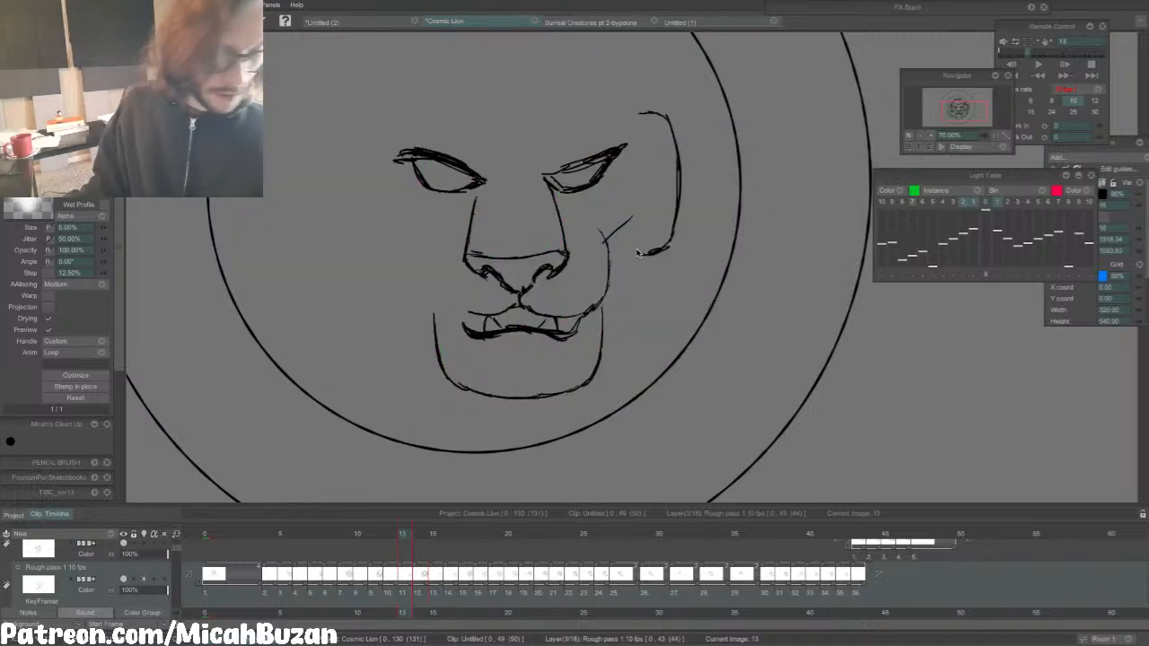
key(Right)
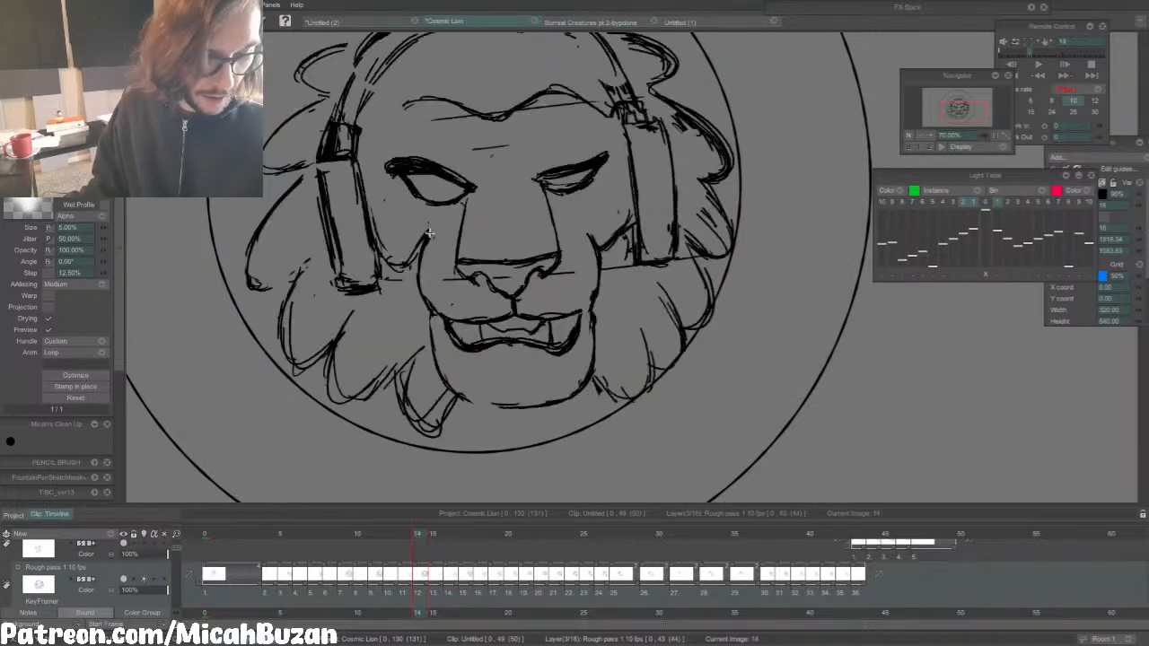
key(Left)
key(Right)
key(b)
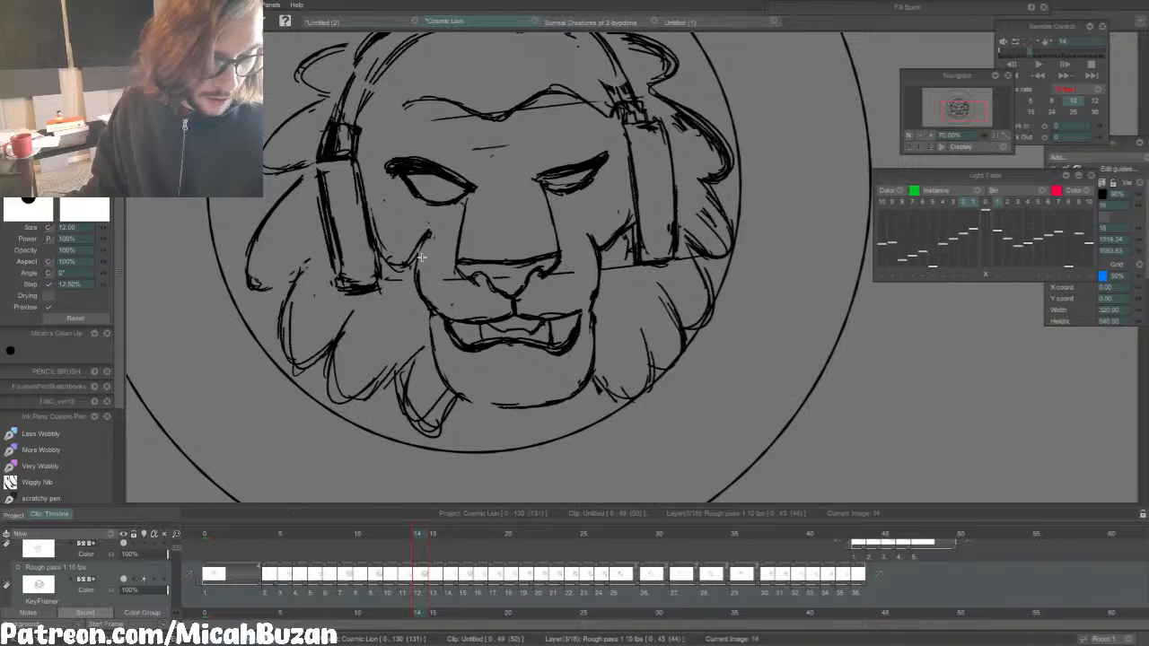
key(Left)
key(Right)
key(n)
key(Left)
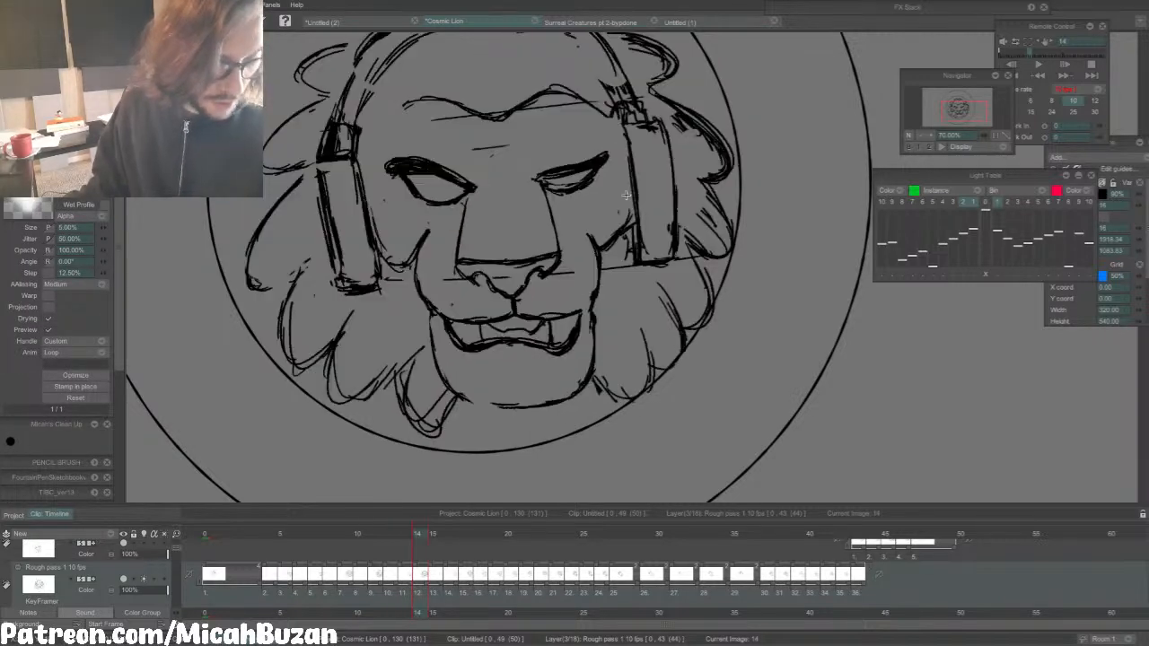
Step: Flip between frames 13, 14 and 15 to examine how the face and jaw move
key(Right)
key(Right)
key(Left)
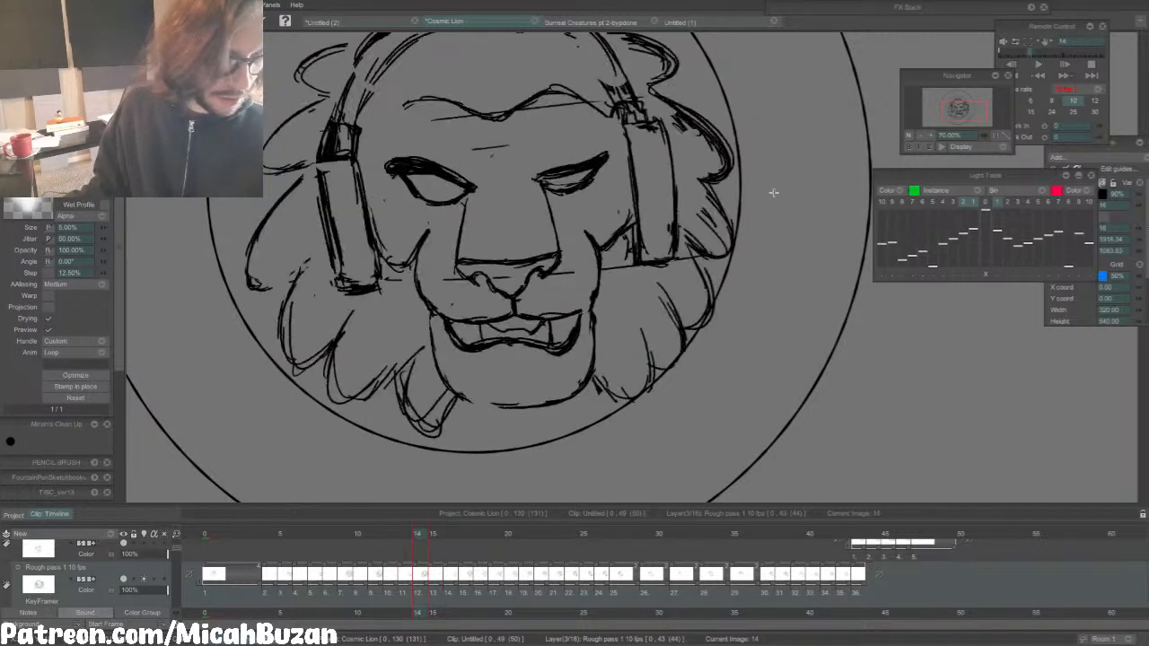
key(Left)
key(Right)
key(Right)
key(Left)
key(Left)
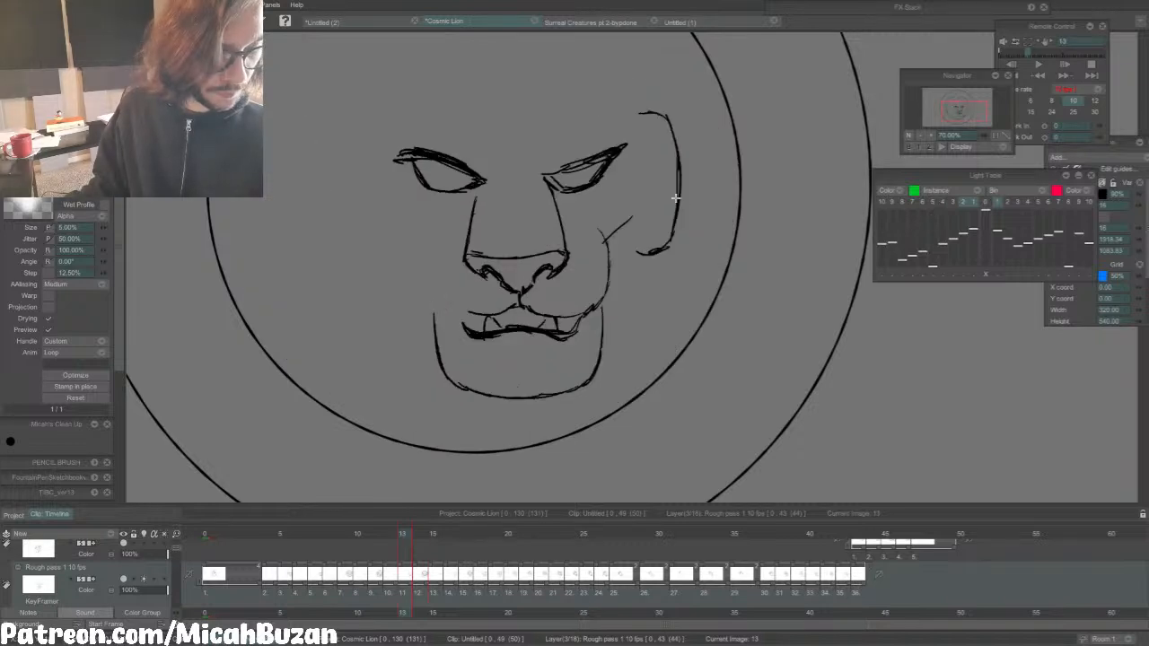
key(Right)
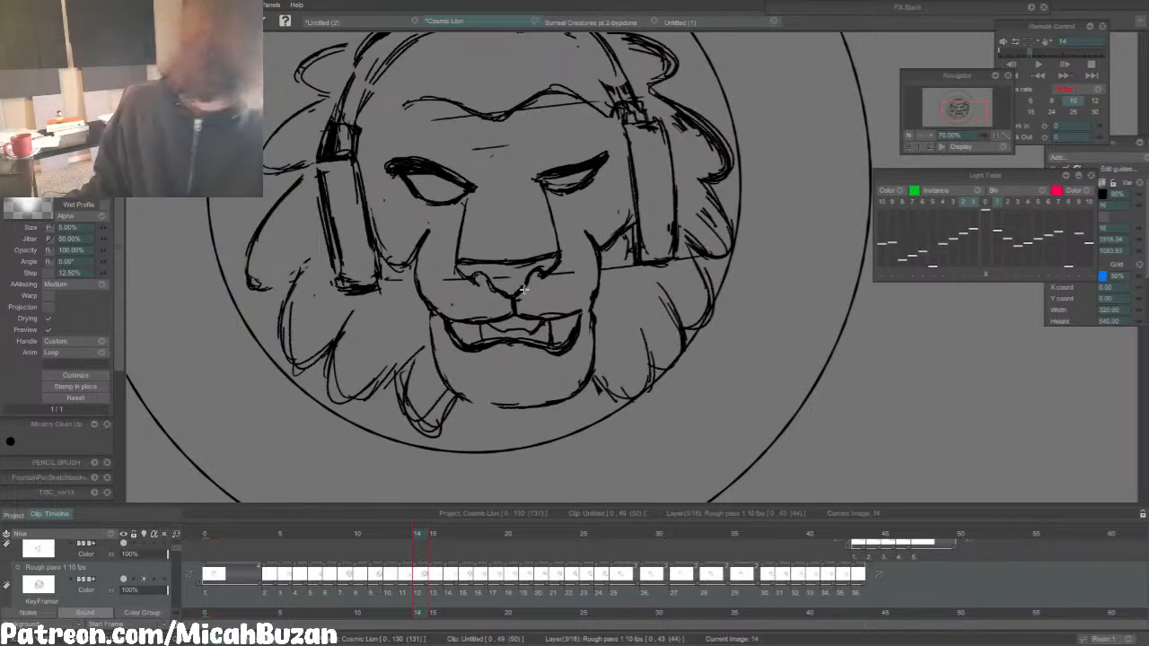
key(Right)
key(Left)
key(Right)
key(Left)
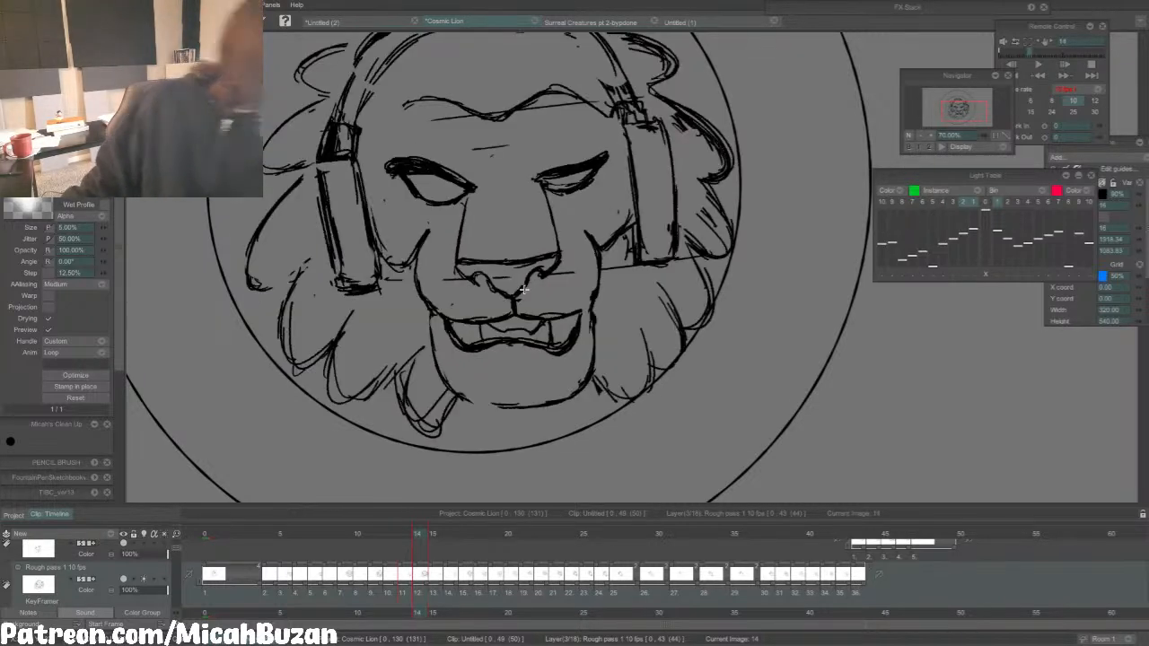
key(Right)
key(Left)
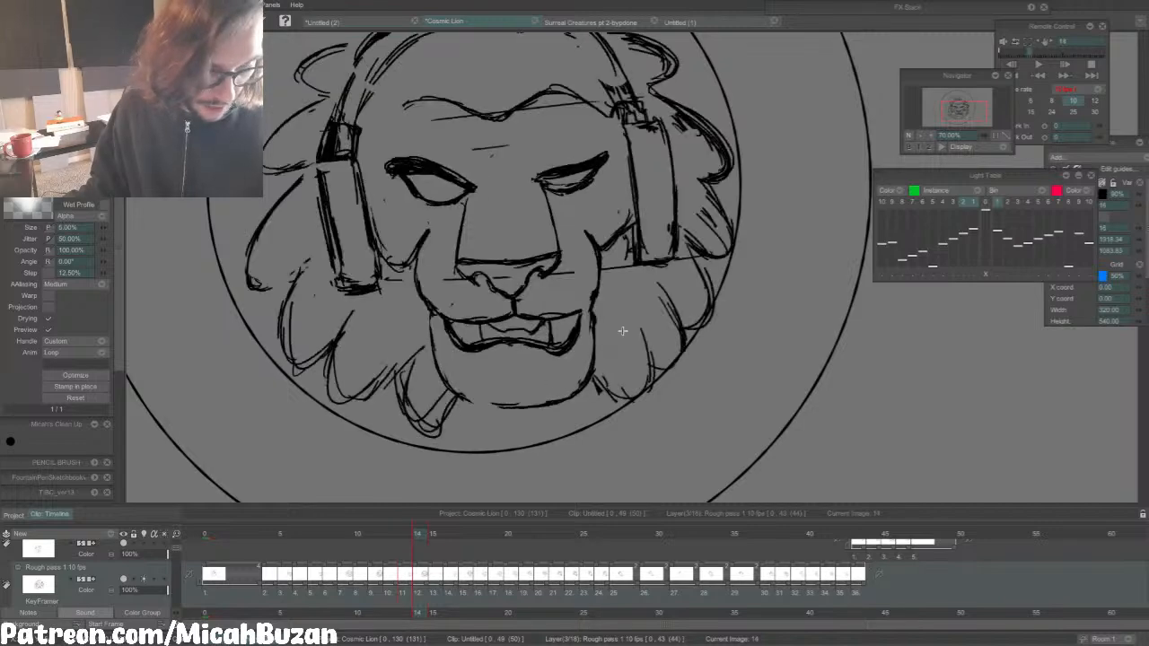
Step: Turn the Light Table on and go to frame 12, comparing it with the faces on frames 11 and 13
key(Left)
key(Right)
click(986, 204)
key(Left)
key(Left)
key(Left)
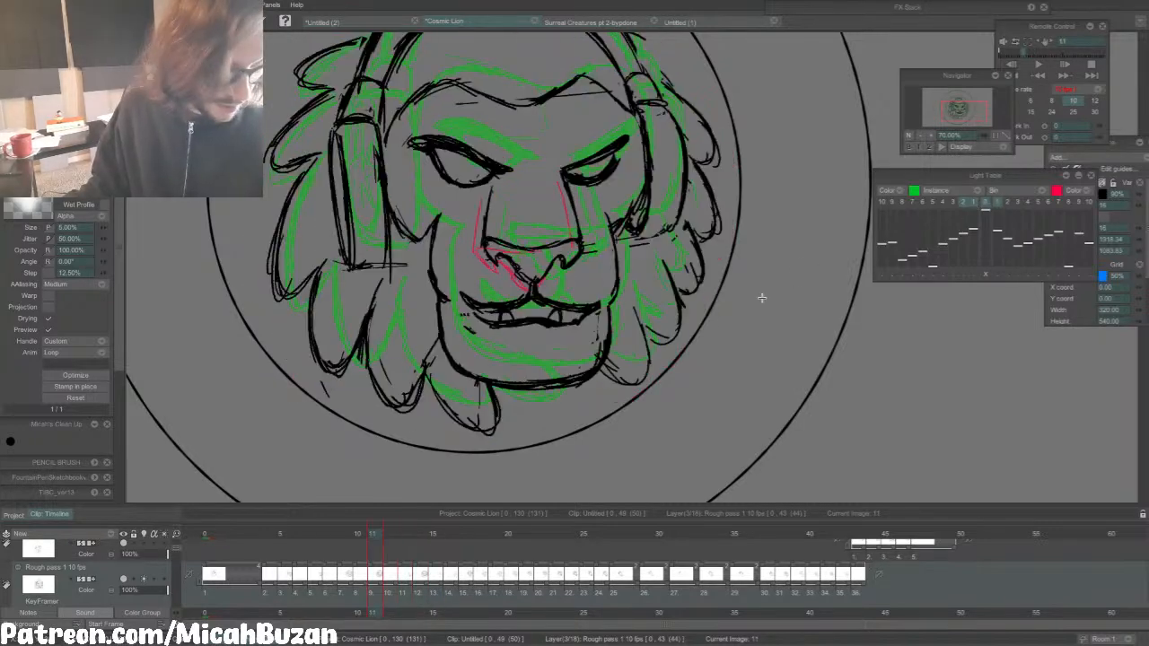
key(Right)
key(Right)
key(Left)
key(Left)
key(Right)
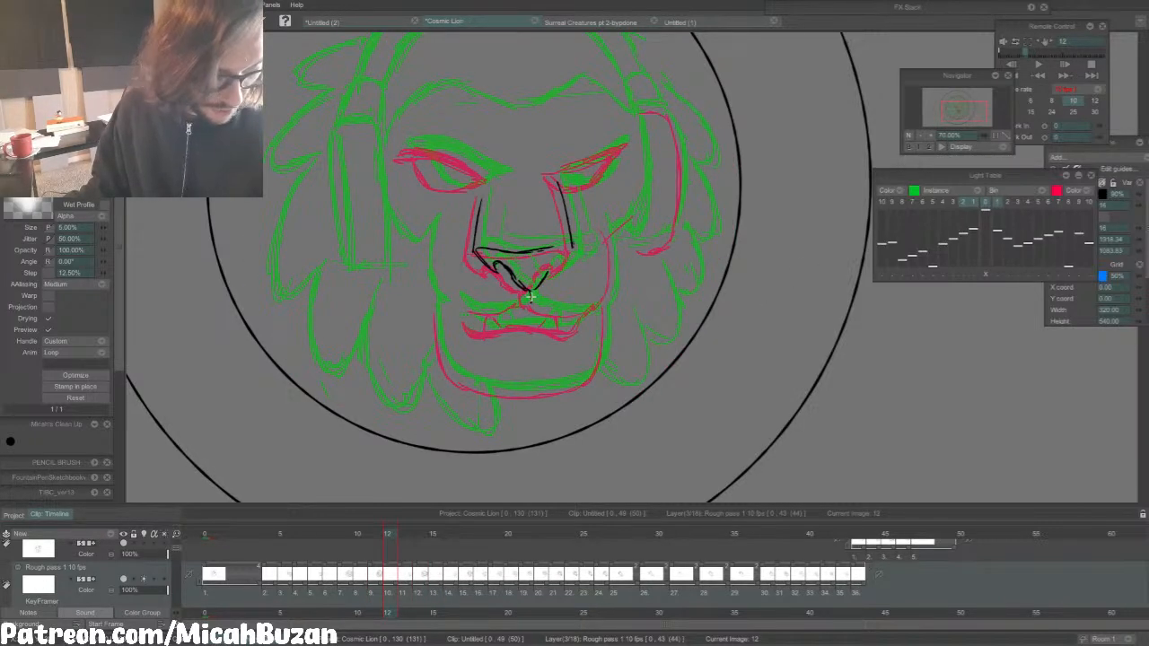
Step: Draw the left half of the mouth line and the left jaw contour down to the chin on frame 12
mouse_move(466, 303)
mouse_down()
mouse_move(497, 311)
mouse_move(529, 296)
mouse_move(485, 311)
mouse_move(441, 350)
mouse_up()
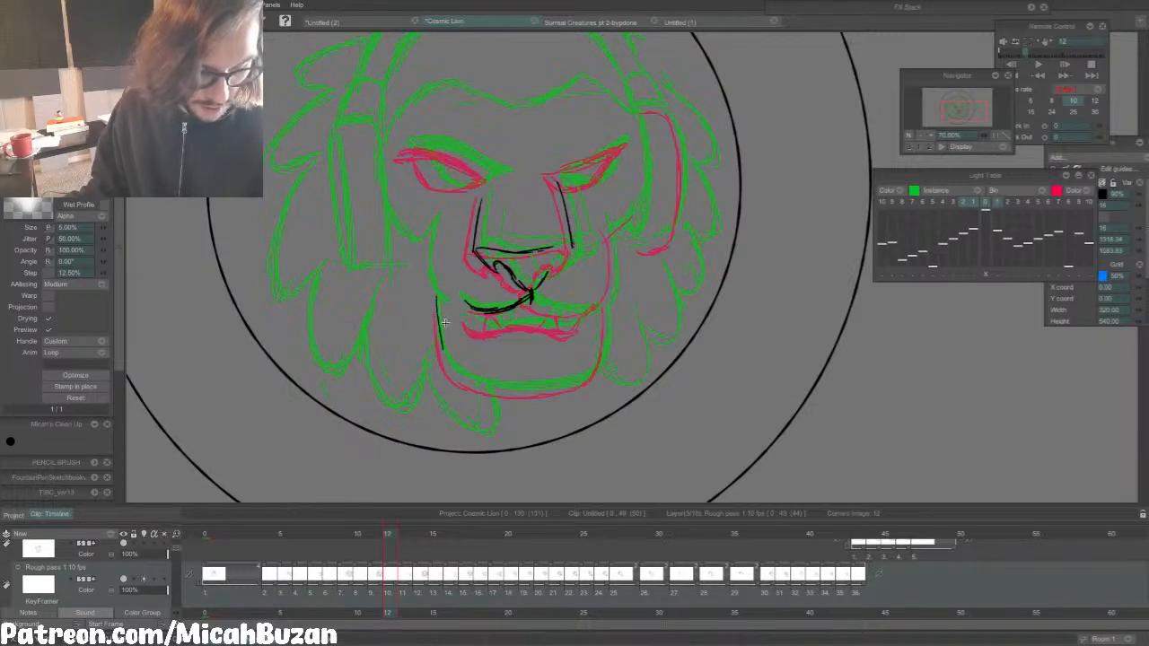
key(ctrl+z)
mouse_move(436, 293)
mouse_down()
mouse_move(452, 372)
mouse_move(513, 387)
mouse_up()
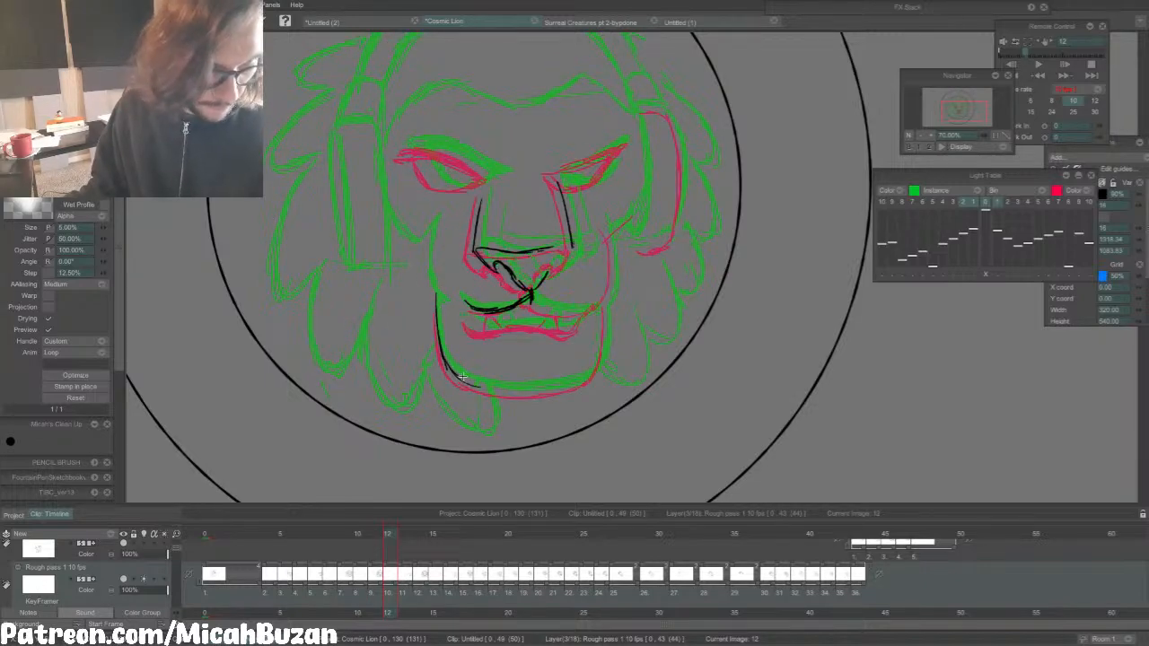
drag(446, 367, 519, 392)
drag(472, 386, 554, 387)
key(Left)
key(Right)
Step: Redraw the chin line on frame 12 and carry the jaw outline up its right side
key(ctrl+z)
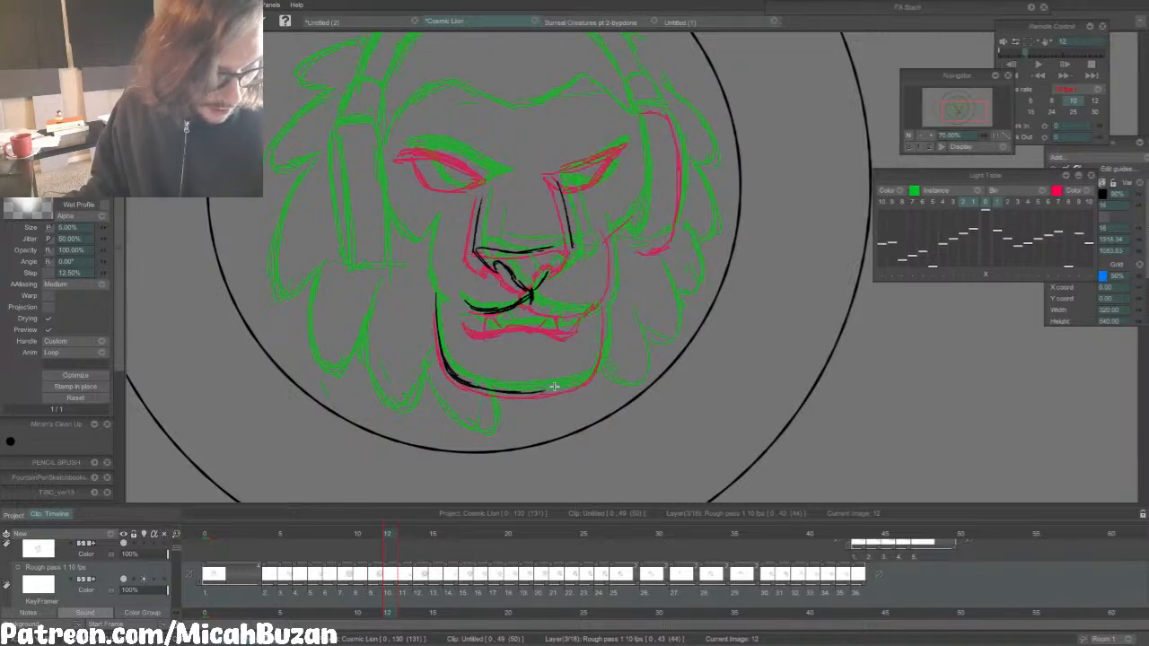
key(ctrl+z)
drag(475, 386, 564, 390)
key(ctrl+z)
mouse_move(476, 388)
mouse_down()
mouse_move(590, 383)
mouse_move(510, 386)
mouse_move(542, 392)
mouse_move(577, 386)
mouse_up()
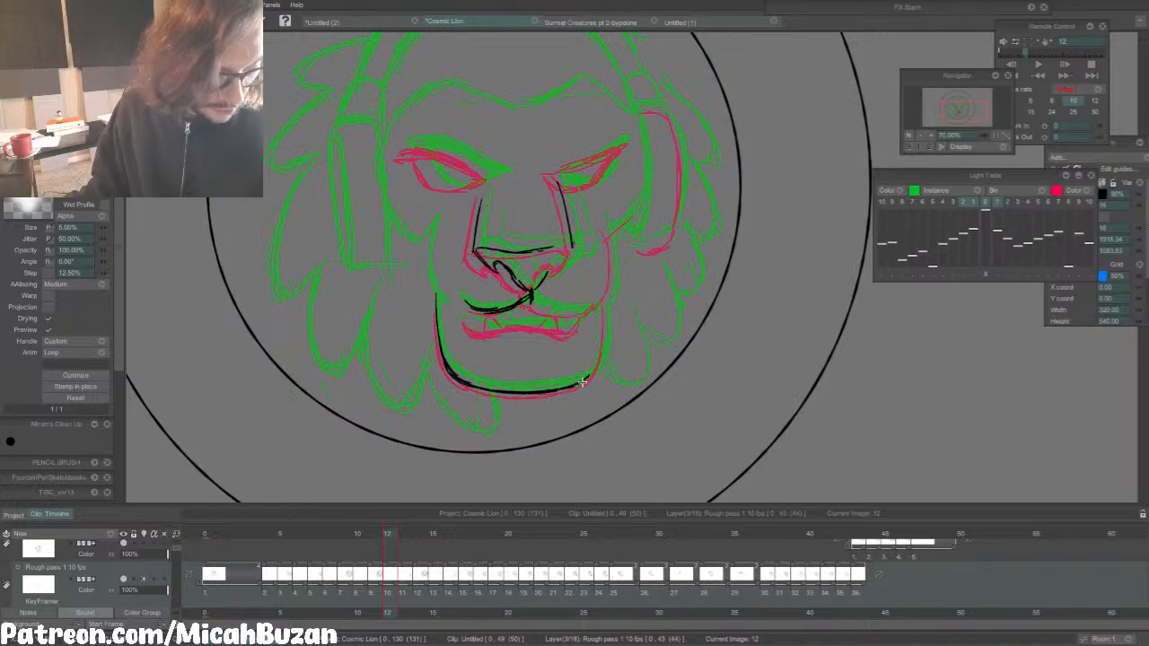
mouse_move(589, 374)
mouse_down()
mouse_move(604, 307)
mouse_move(590, 377)
mouse_up()
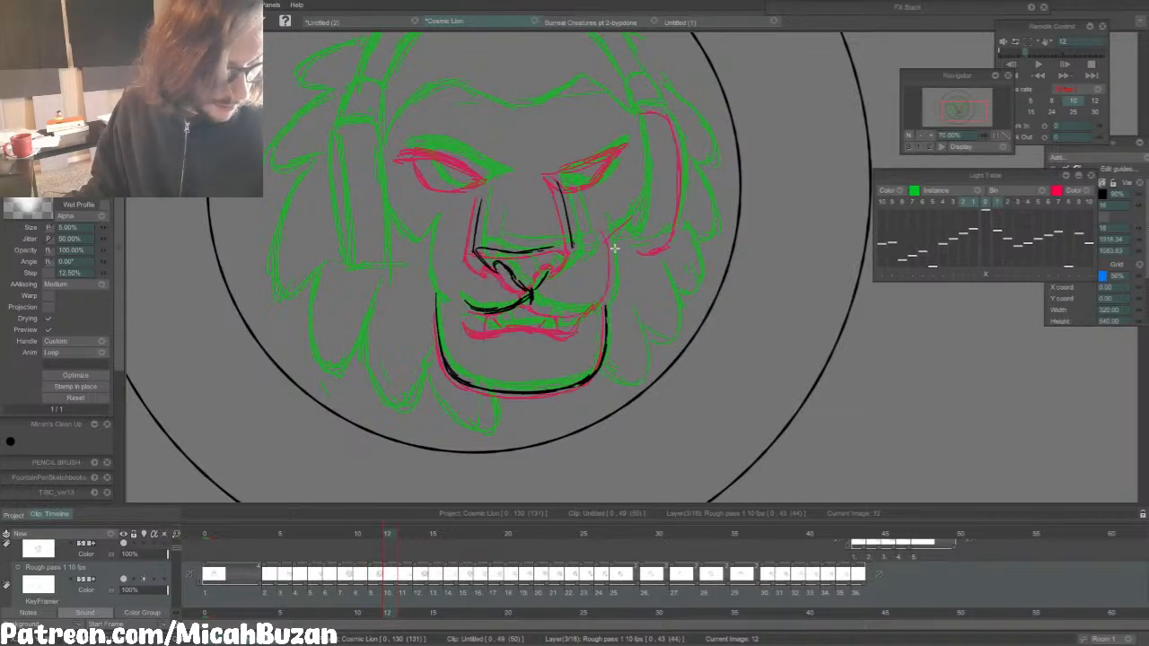
Step: Draw the right muzzle contour on frame 12 down to the jaw, redoing the stroke until it fits frame 11
drag(607, 225, 614, 267)
key(ctrl+z)
mouse_move(606, 226)
mouse_down()
mouse_move(614, 266)
mouse_move(602, 308)
mouse_up()
key(ctrl+z)
drag(613, 259, 601, 311)
key(Left)
key(Right)
Step: Draw the left muzzle contour on frame 10, checking its placement against frame 9
key(Left)
key(Left)
key(Left)
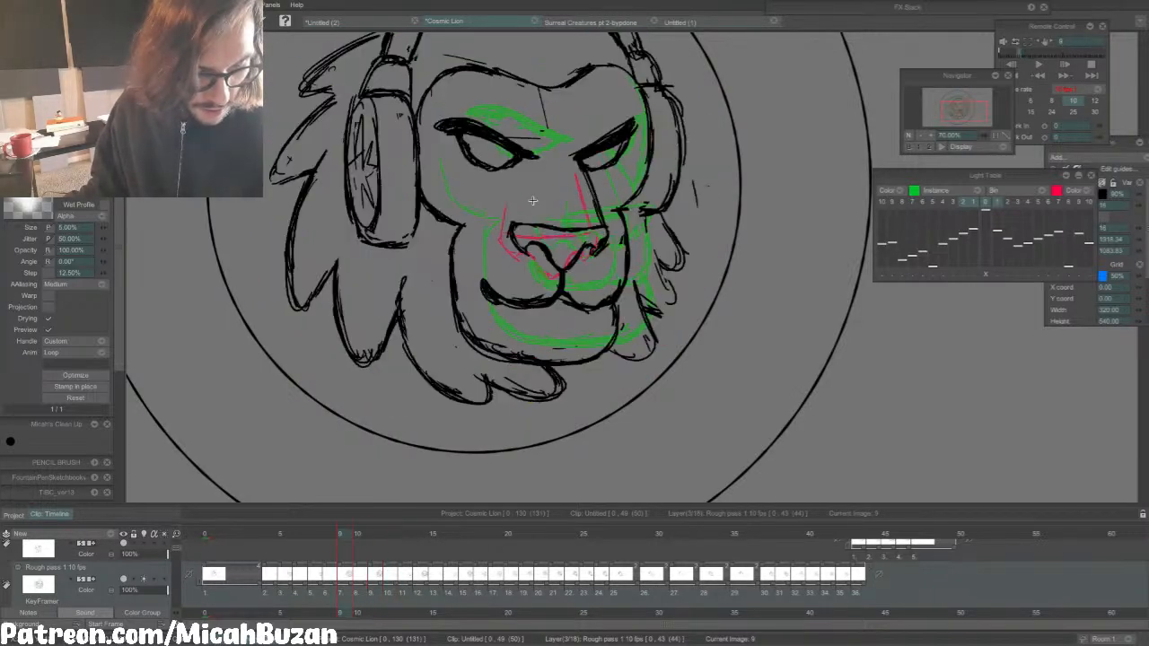
key(Right)
drag(439, 246, 444, 295)
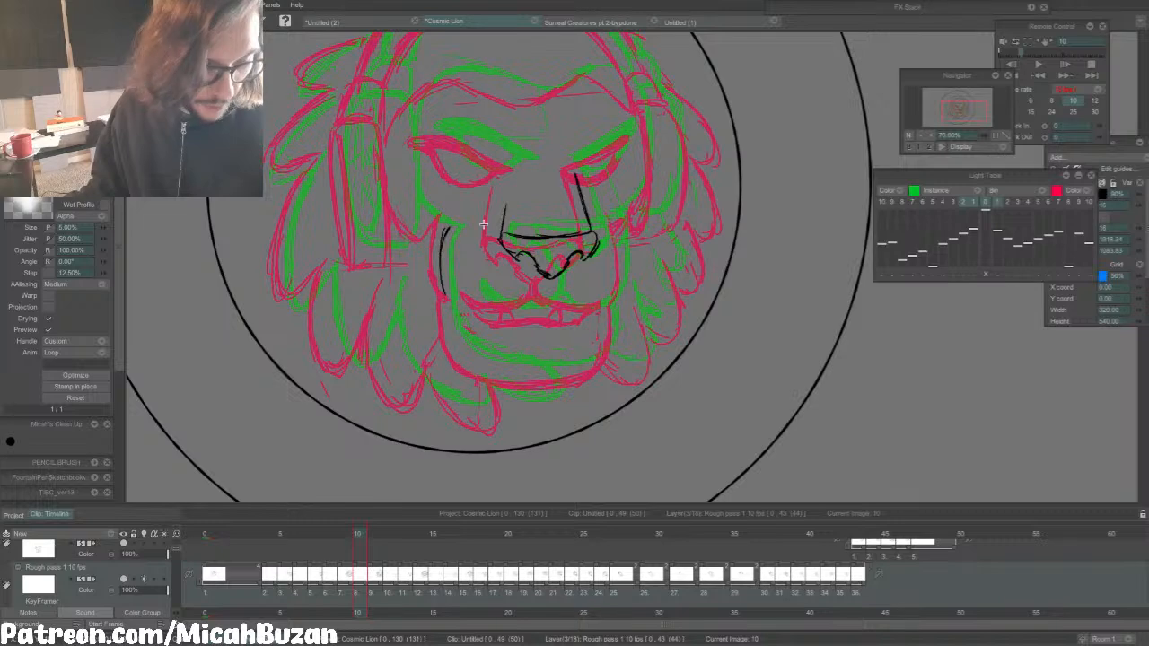
key(Left)
key(Right)
key(ctrl+z)
drag(450, 227, 447, 316)
key(Left)
key(Right)
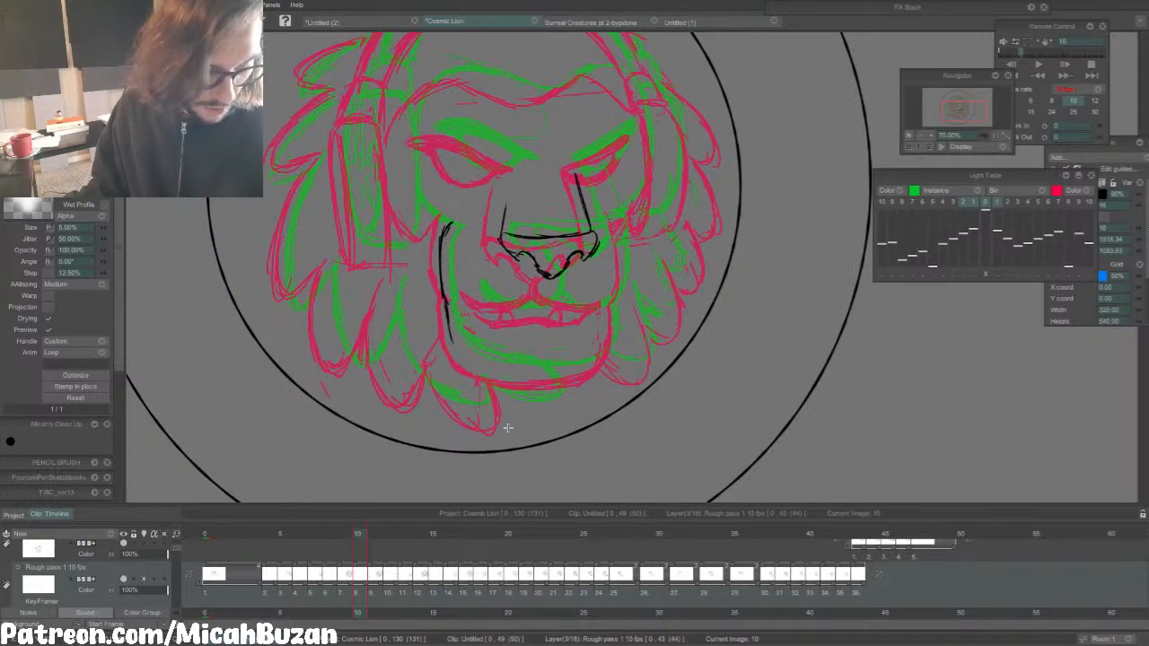
key(Left)
key(Right)
key(ctrl+z)
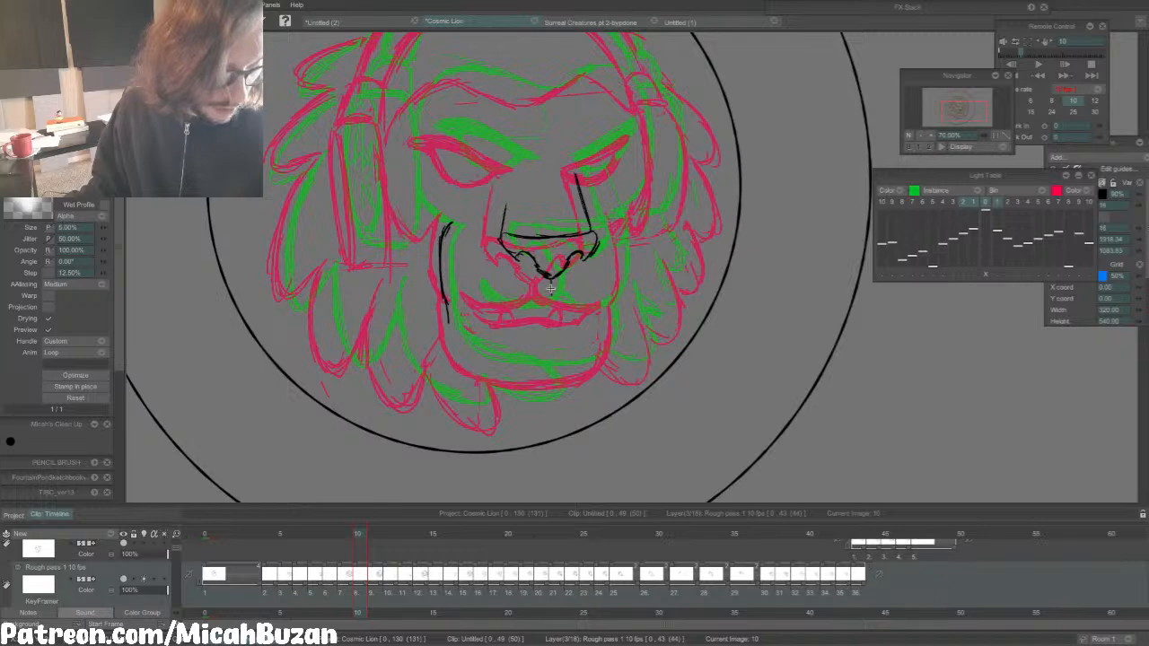
Step: Draw the right muzzle contour and the left half of the mouth line on frame 10
drag(616, 226, 621, 301)
drag(467, 288, 492, 298)
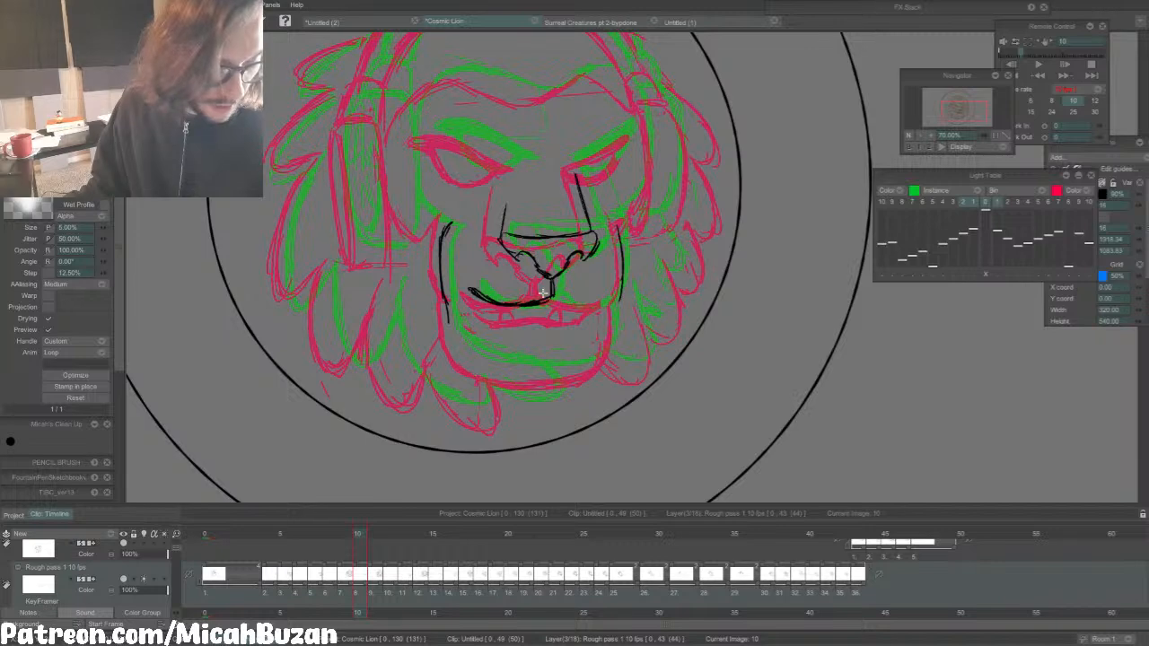
drag(470, 294, 499, 300)
key(Left)
key(Right)
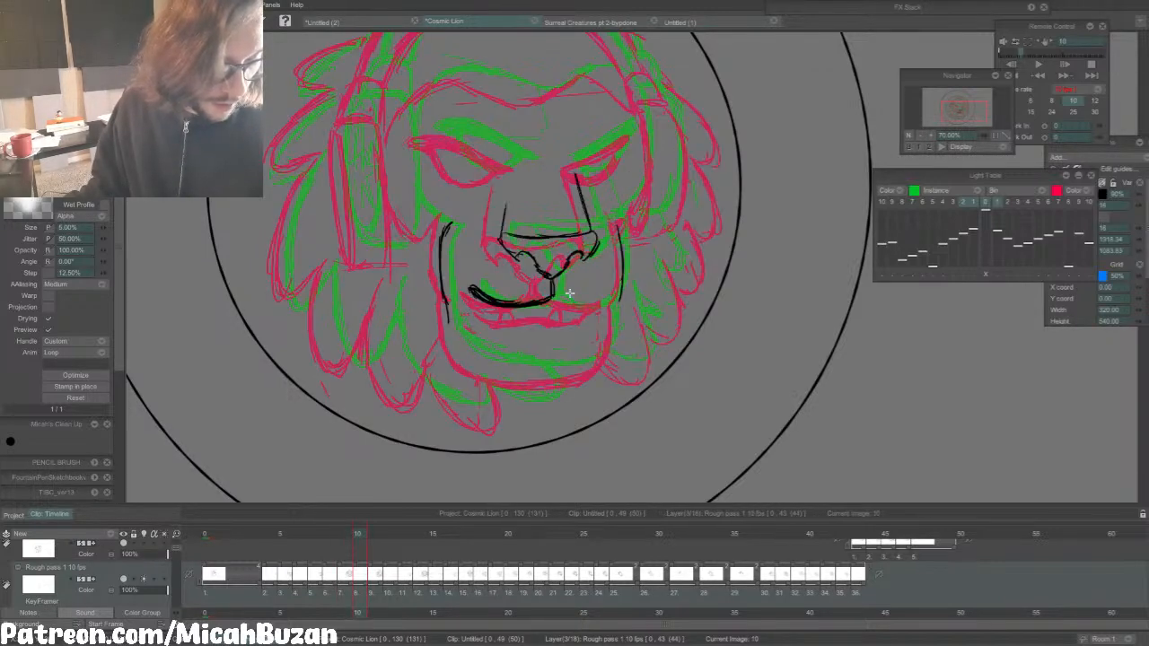
Step: Flip through frames 9 to 12 to examine how the mouth and muzzle move
key(Right)
click(11, 441)
key(Left)
key(Right)
key(Right)
key(Left)
key(Left)
key(Left)
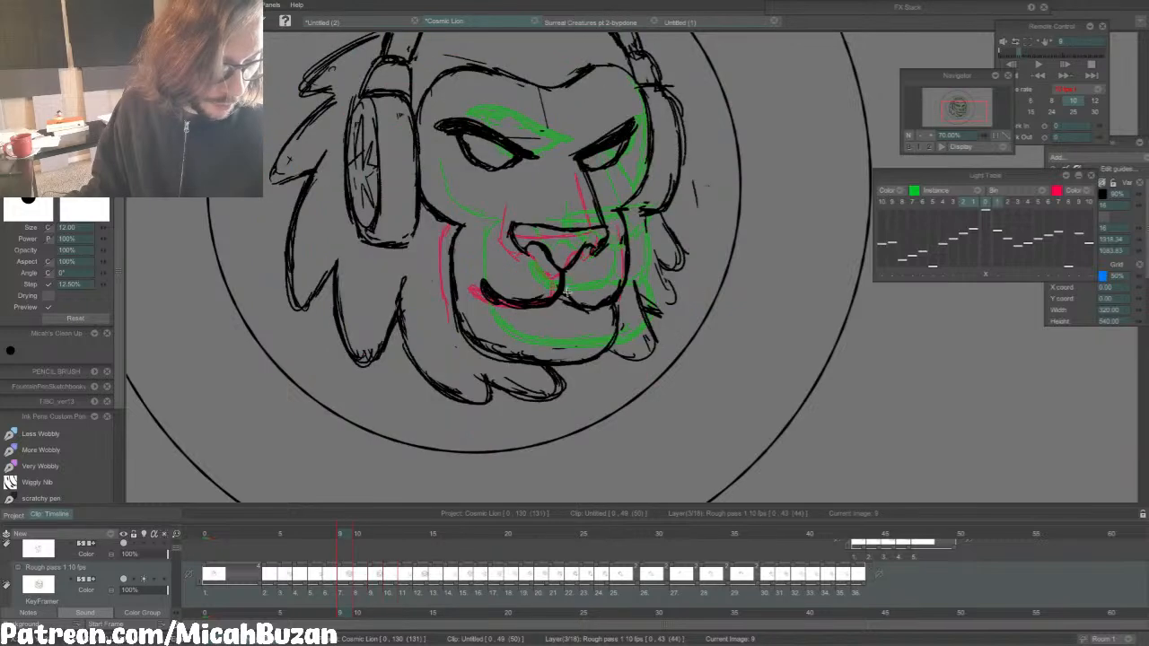
key(Right)
key(Right)
key(Right)
key(Left)
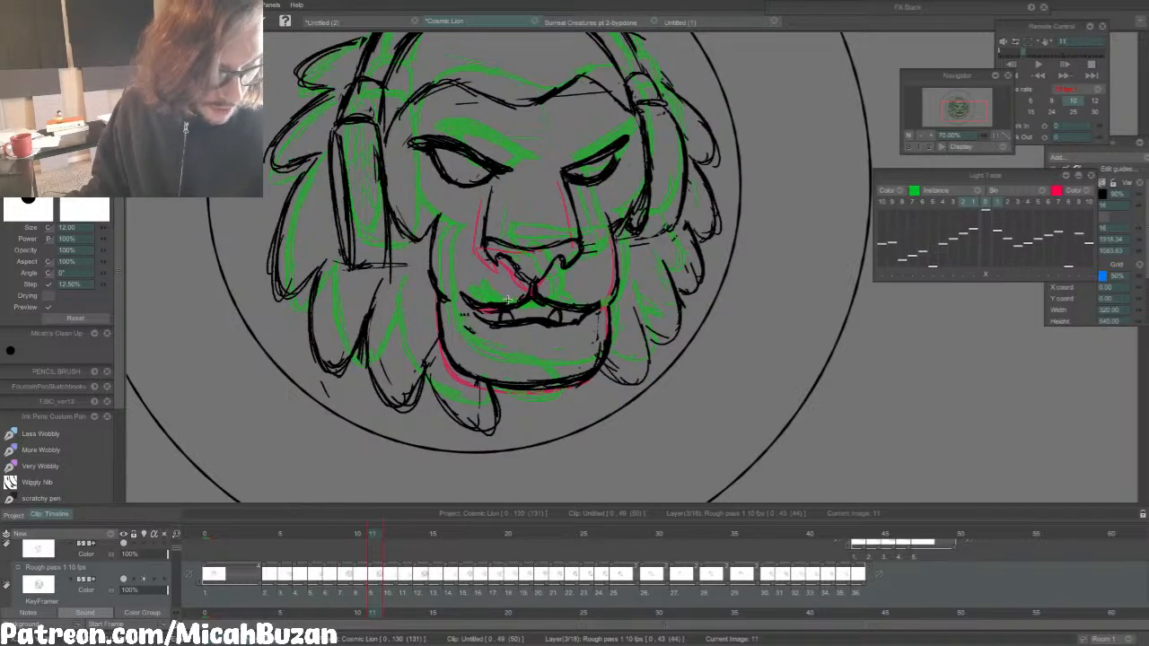
Step: Touch up the mouth line beneath the nose on frame 11, comparing it with frame 10
key(Left)
key(Right)
key(e)
key(Left)
key(Right)
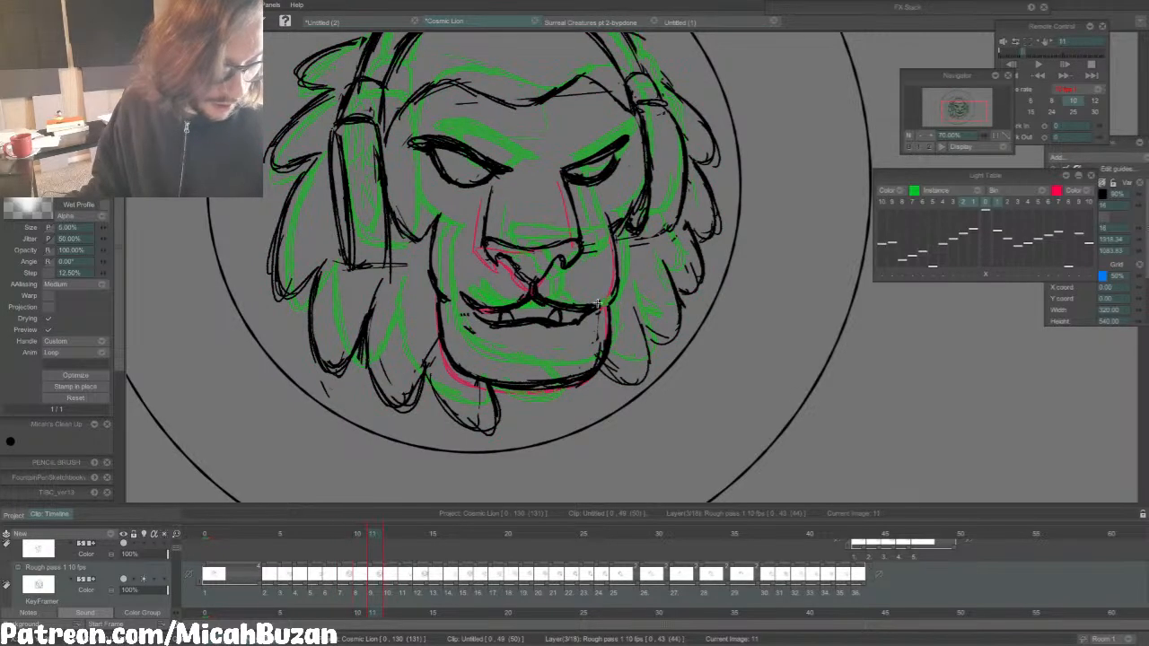
key(b)
key(Left)
key(Right)
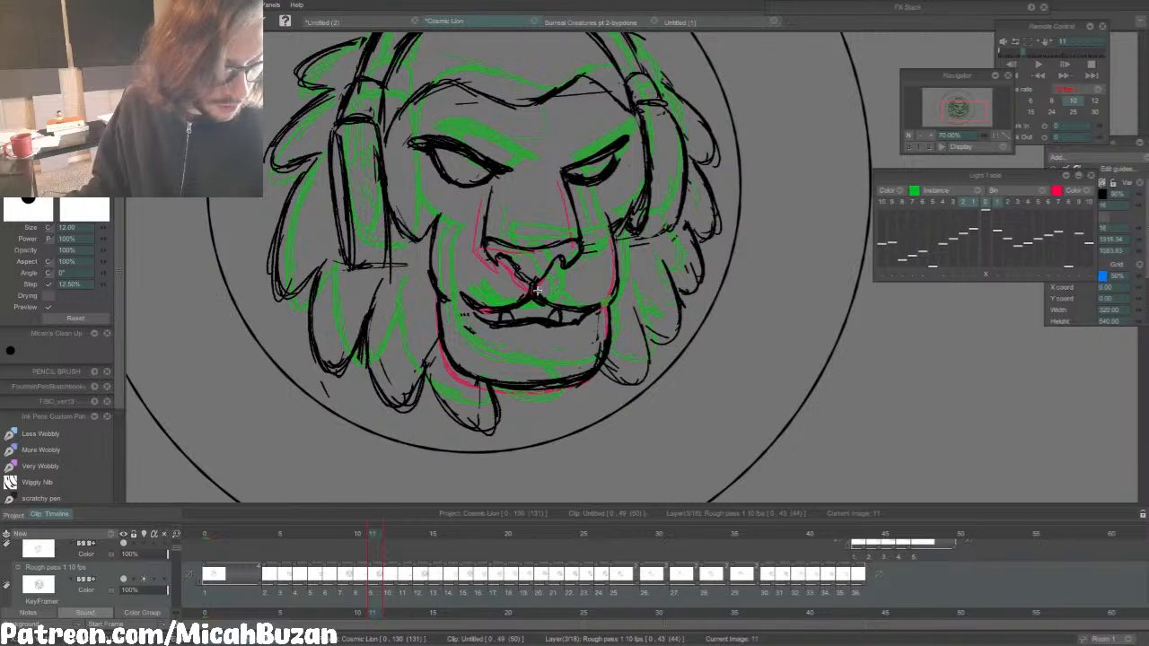
key(e)
Step: Draw the right half of the mouth line on frame 12 and redraw the centre line beneath the nose
key(Right)
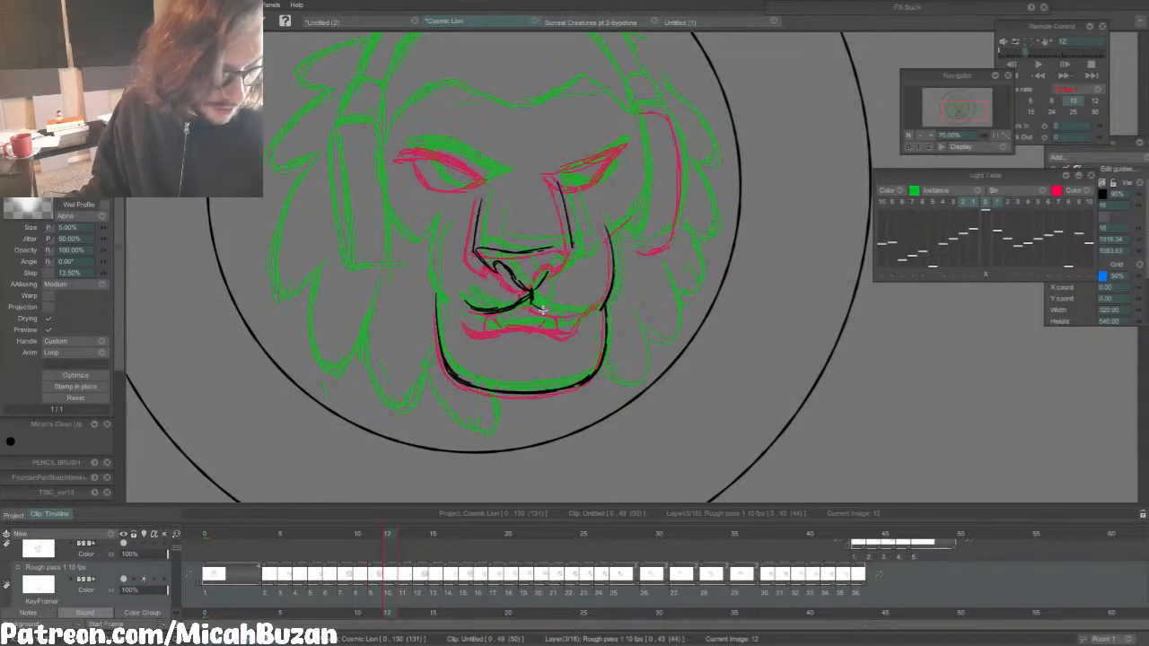
key(Left)
key(Right)
key(b)
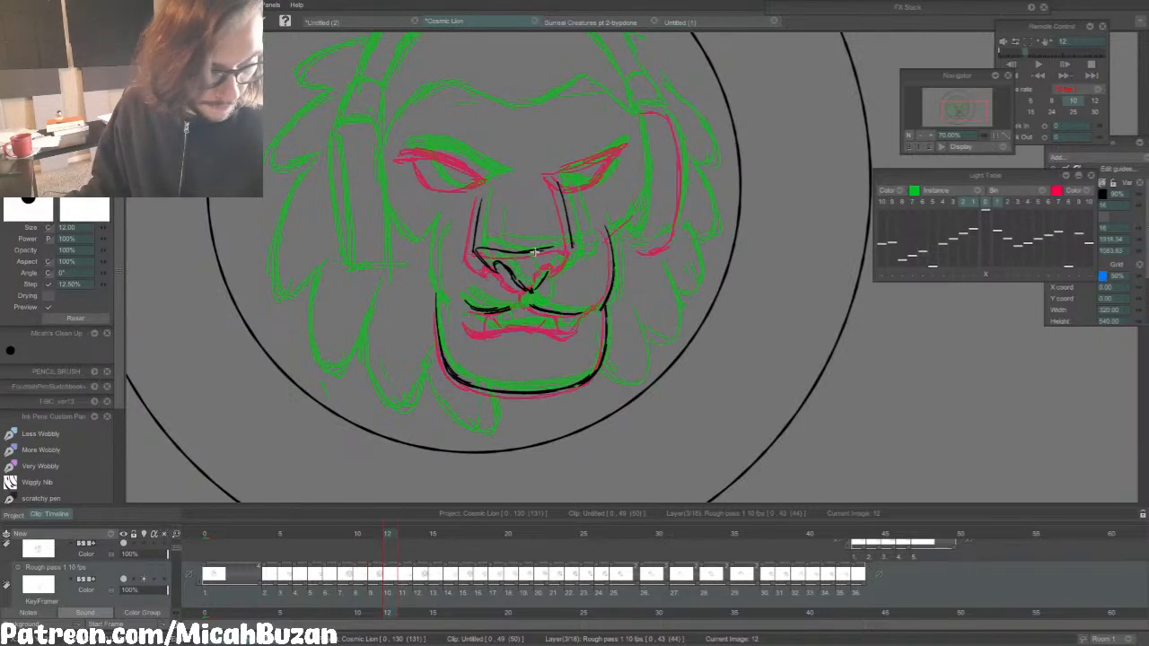
drag(527, 292, 528, 305)
key(e)
drag(541, 281, 535, 291)
key(Left)
key(Right)
Step: Erase and redraw the right nostril and the top edge of the nose on frame 12
key(b)
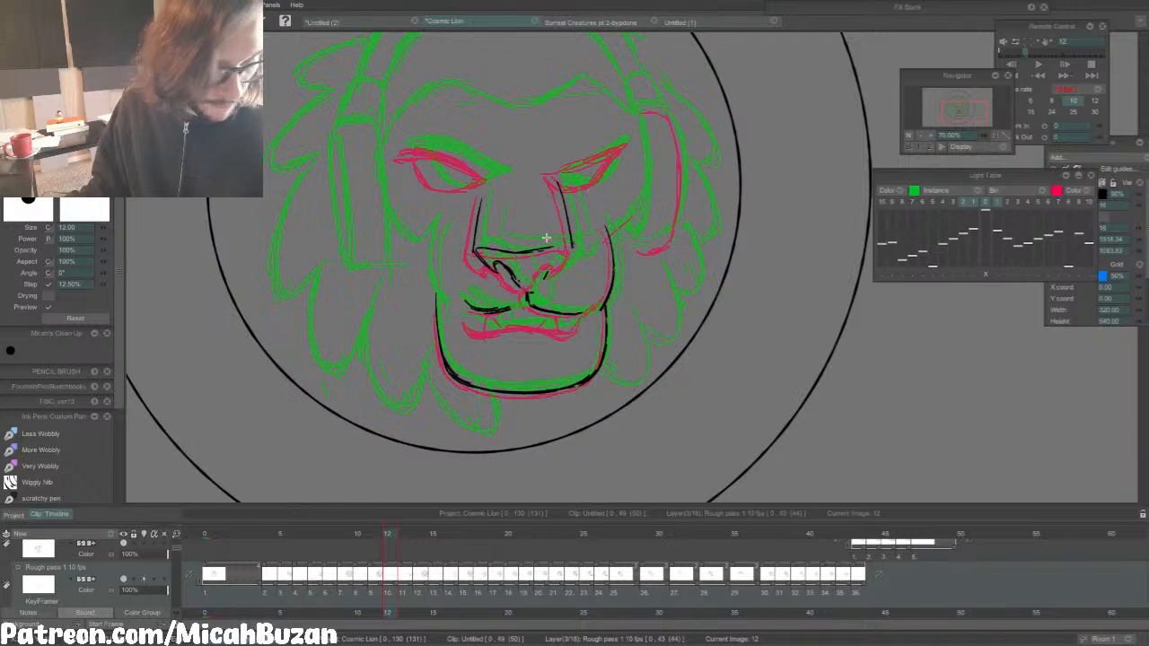
key(e)
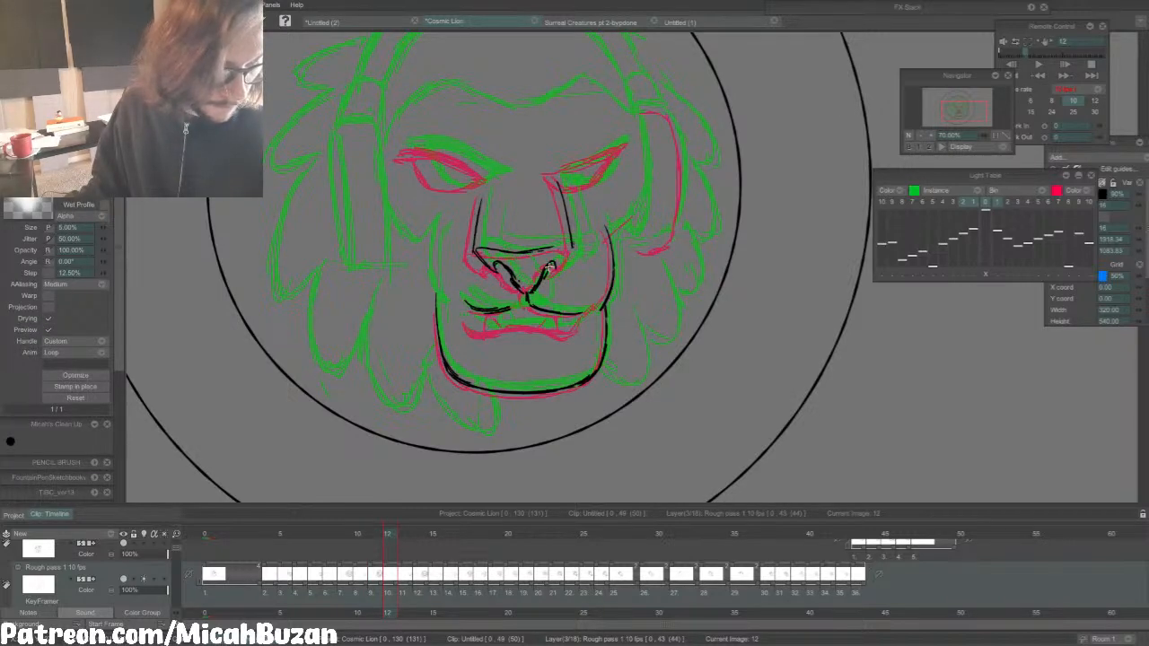
key(b)
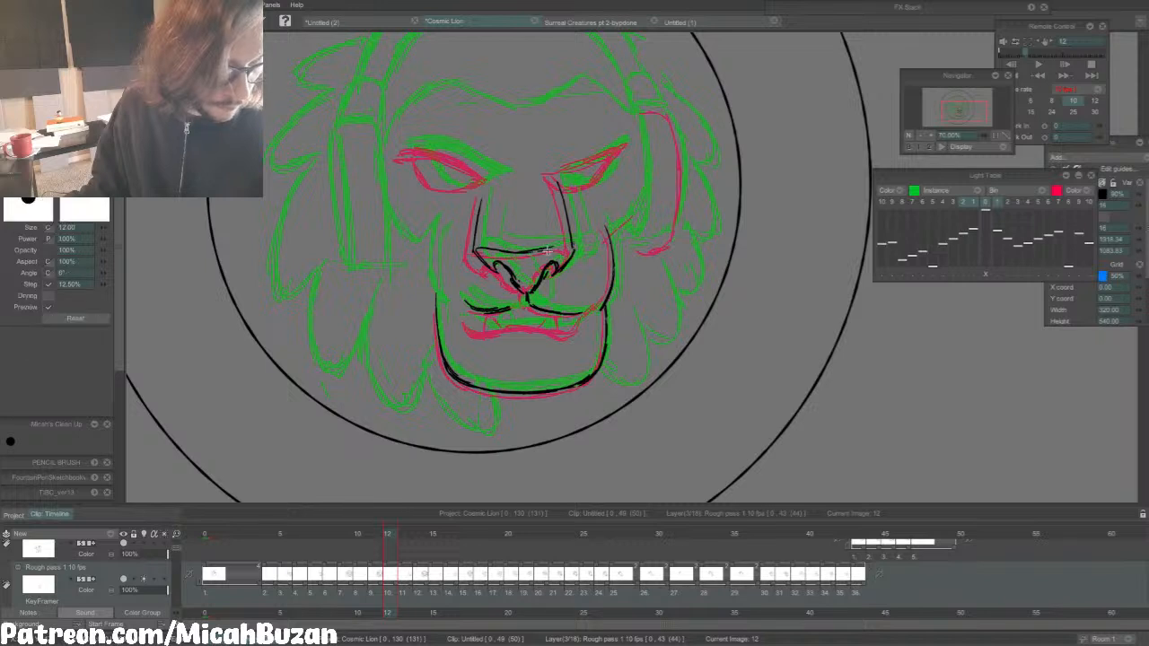
key(e)
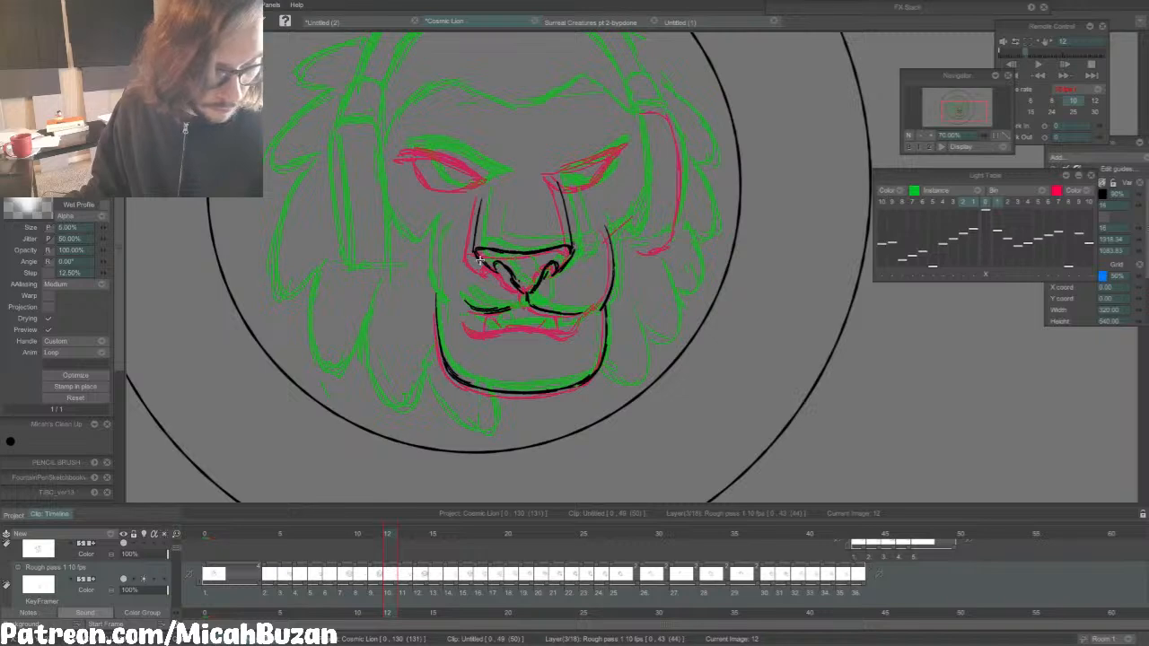
key(Left)
key(Right)
Step: Draw the left muzzle contour on frame 13, comparing it with frames 12 and 14
key(Right)
key(Left)
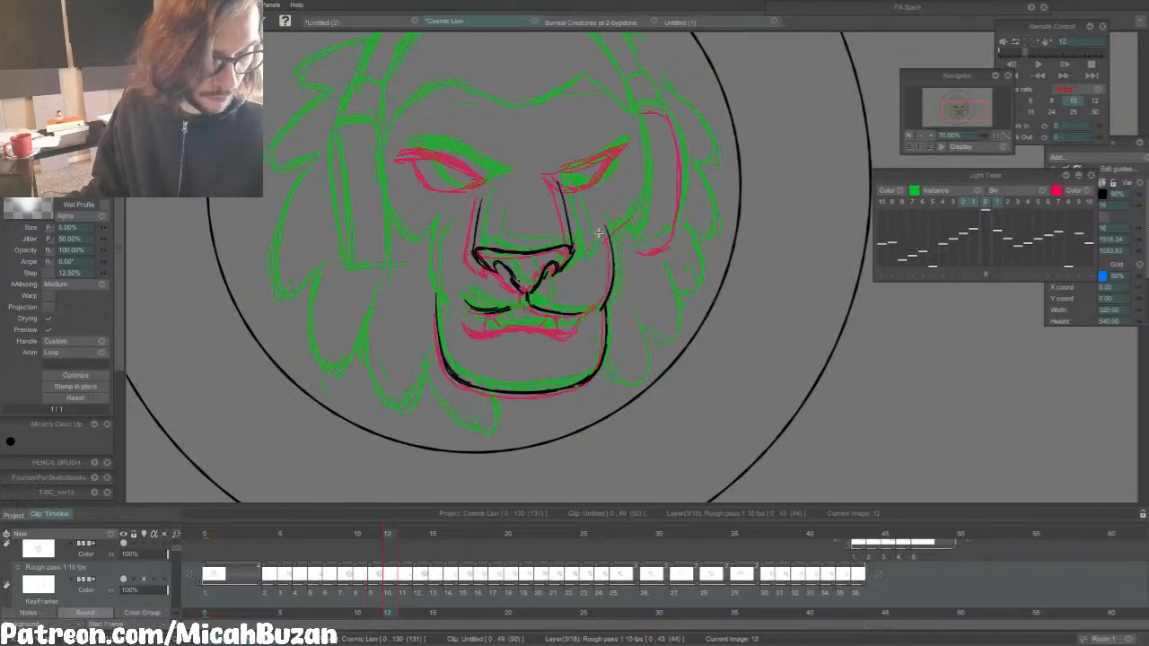
key(Right)
key(Right)
key(Left)
key(Right)
key(Right)
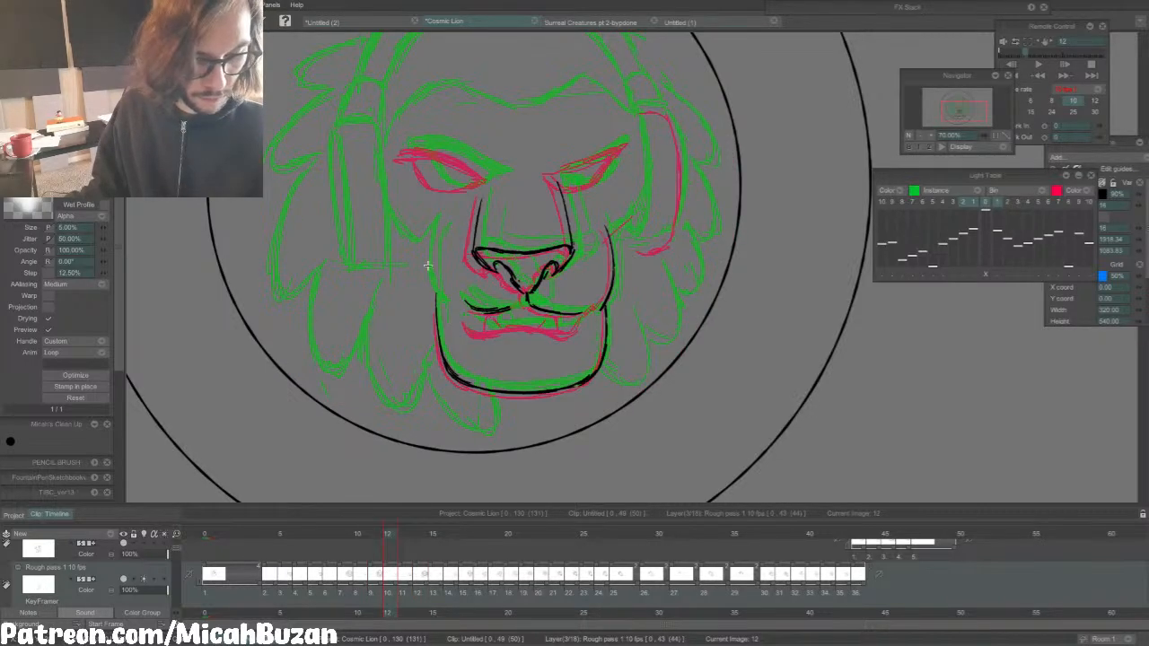
key(Left)
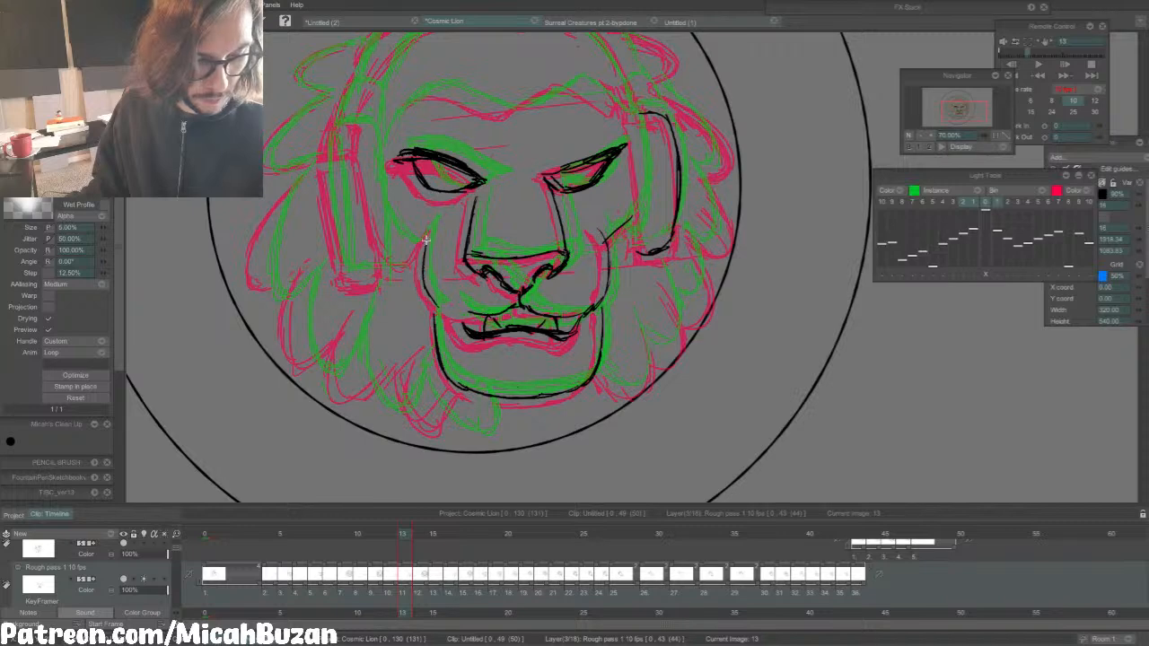
key(Left)
key(Right)
key(Left)
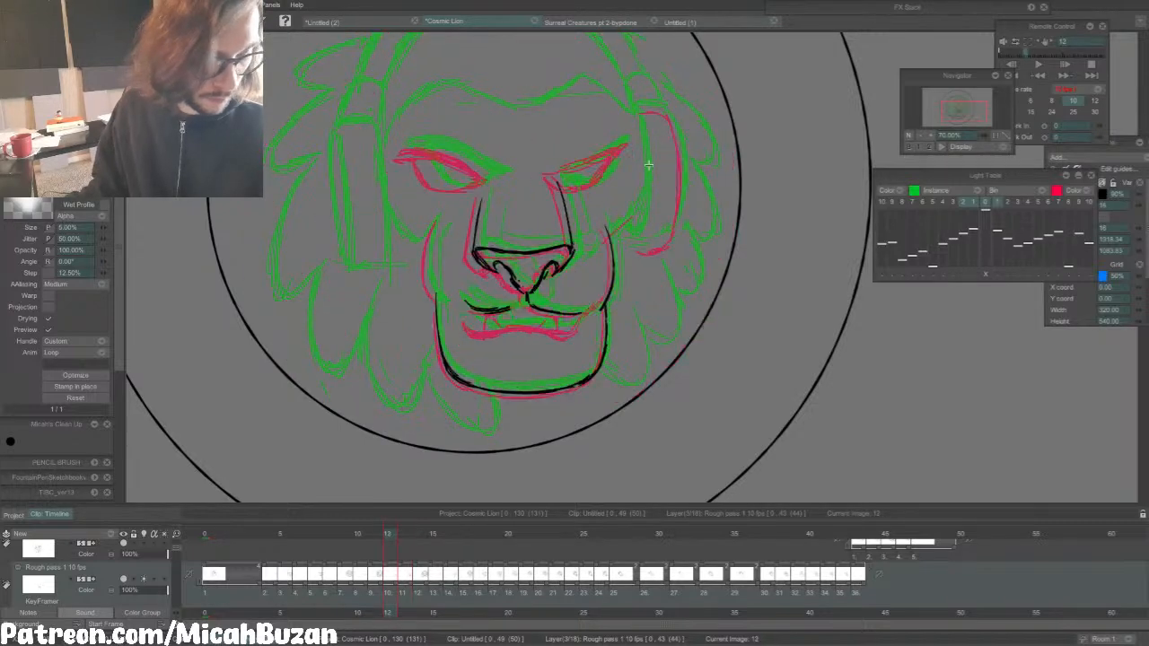
Step: Redraw the right muzzle contour on frame 13 down to the corner of the jaw
key(Right)
key(Left)
key(Right)
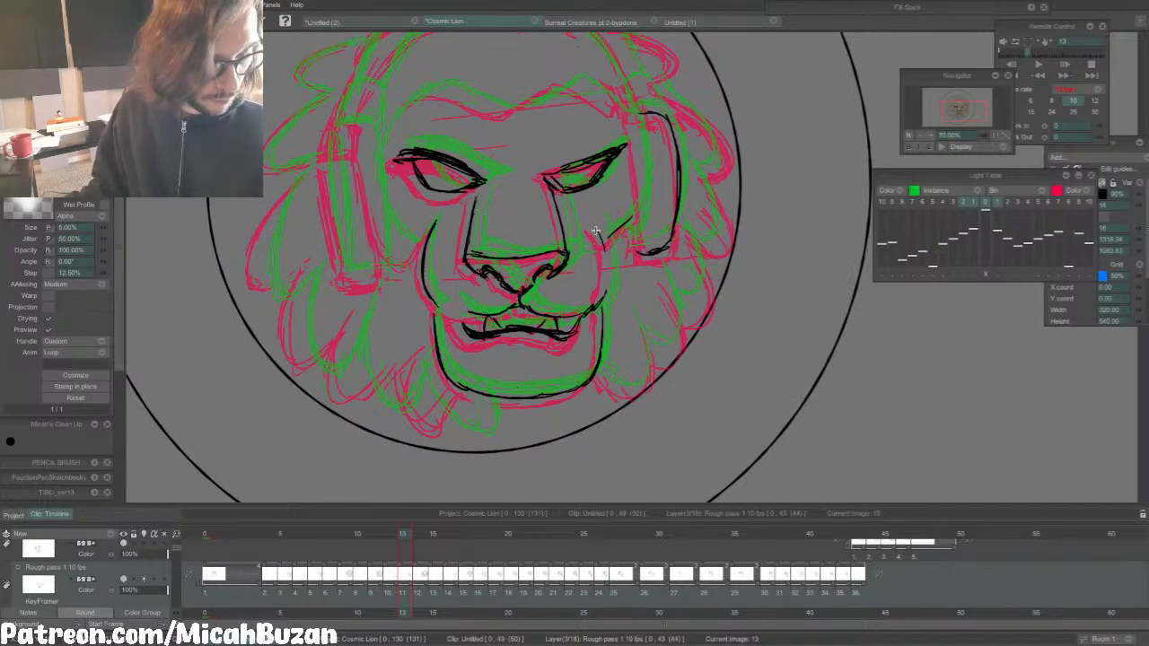
mouse_move(595, 231)
mouse_down()
mouse_move(610, 273)
mouse_move(603, 307)
mouse_up()
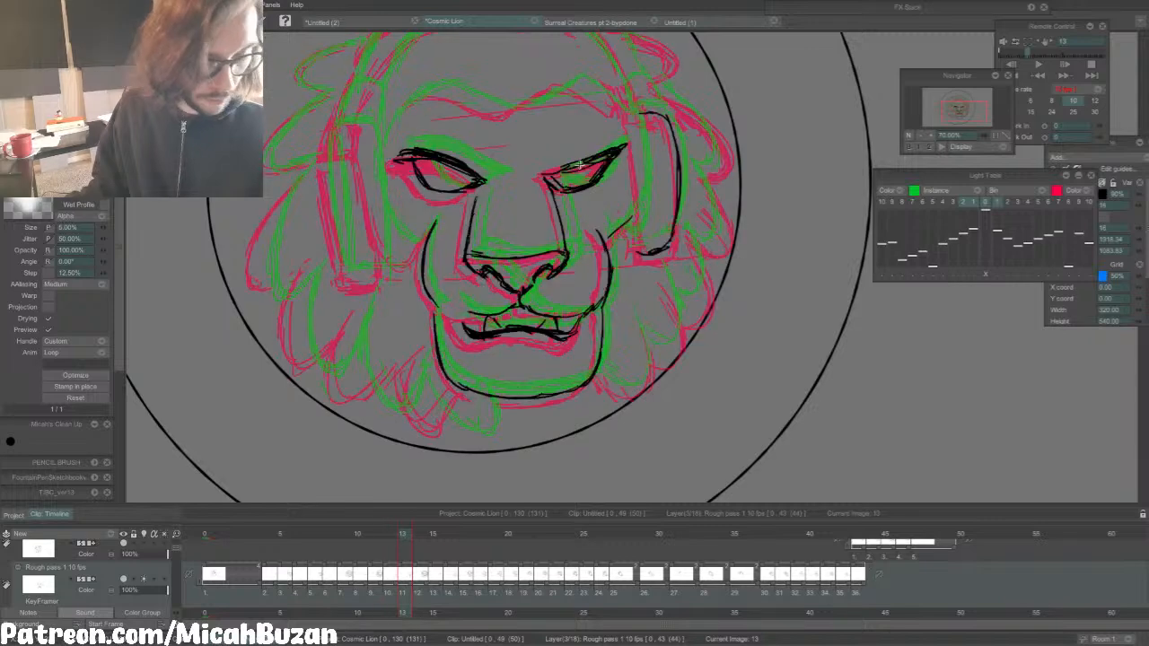
Step: Select frames 8 to 17 and play them back to review the head turn
key(Right)
key(Right)
drag(469, 593, 328, 592)
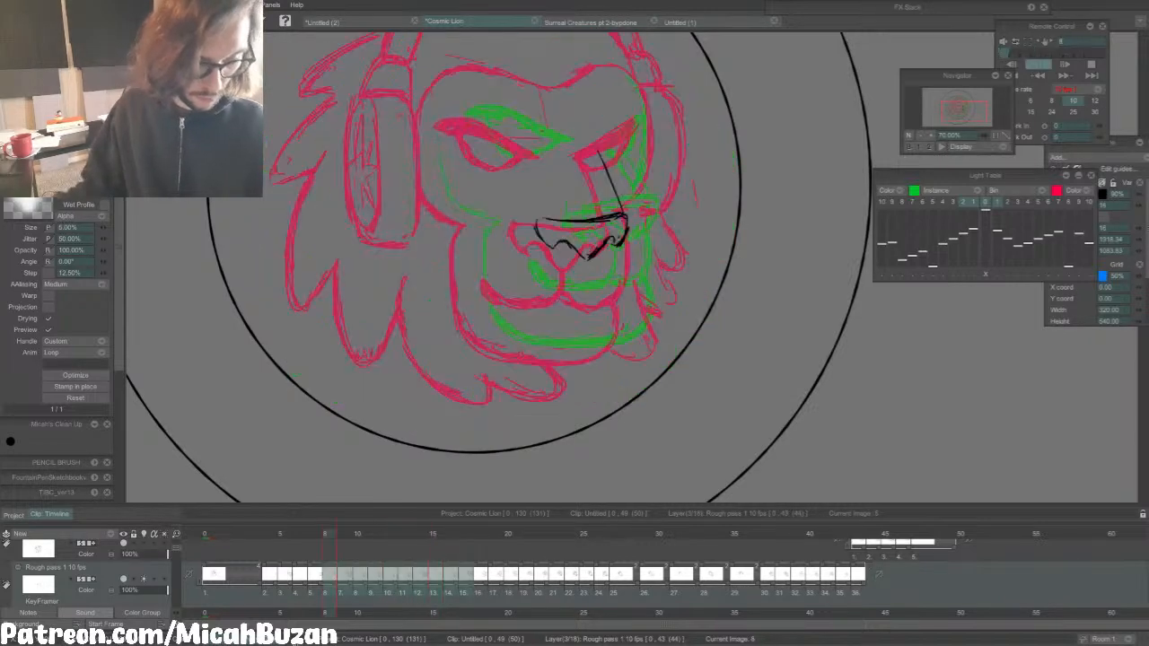
key(Return)
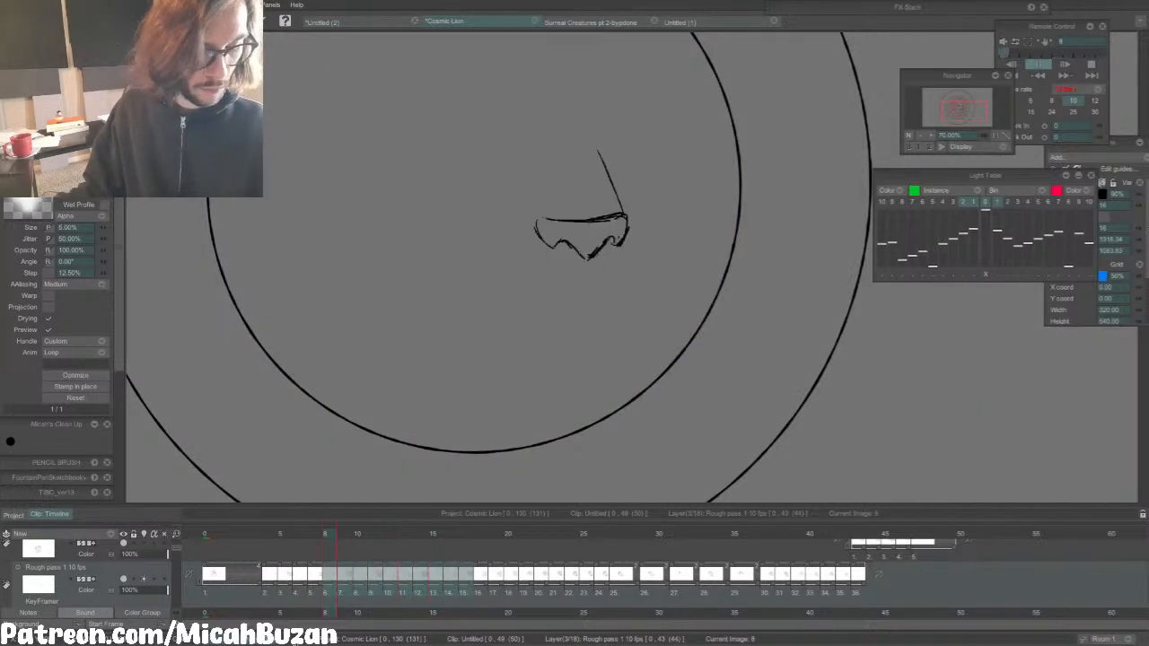
click(693, 413)
Step: Go to frame 6 with the Light Table on and draw the left eye's upper lid and outline
key(Left)
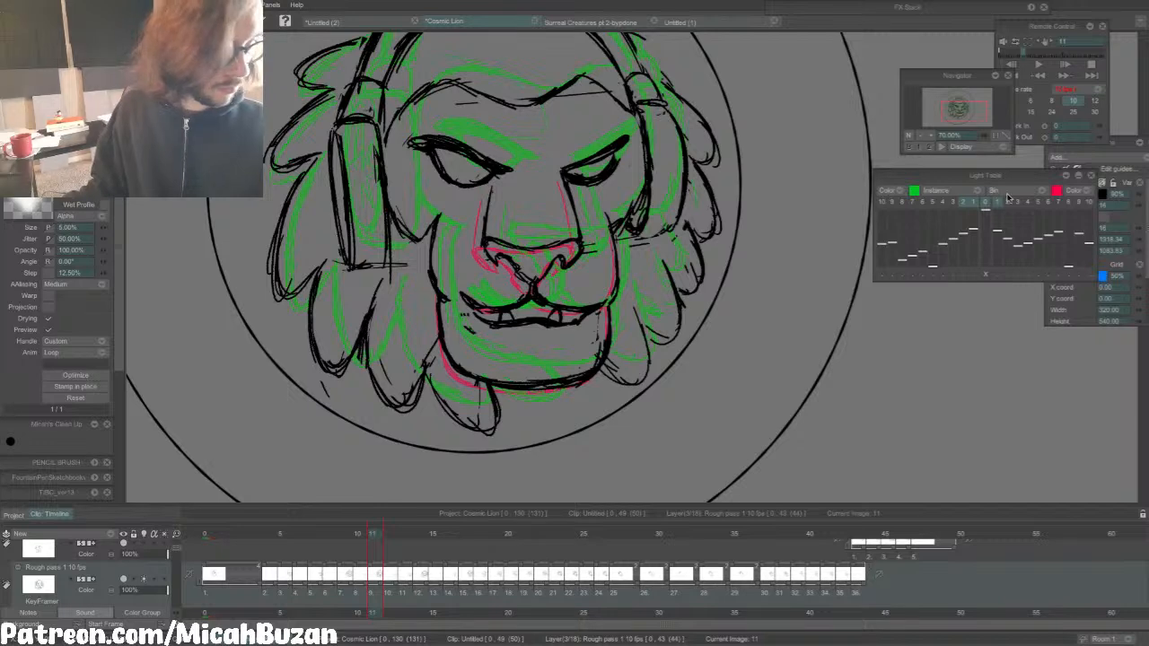
key(Left)
key(Left)
key(Left)
key(Left)
key(Left)
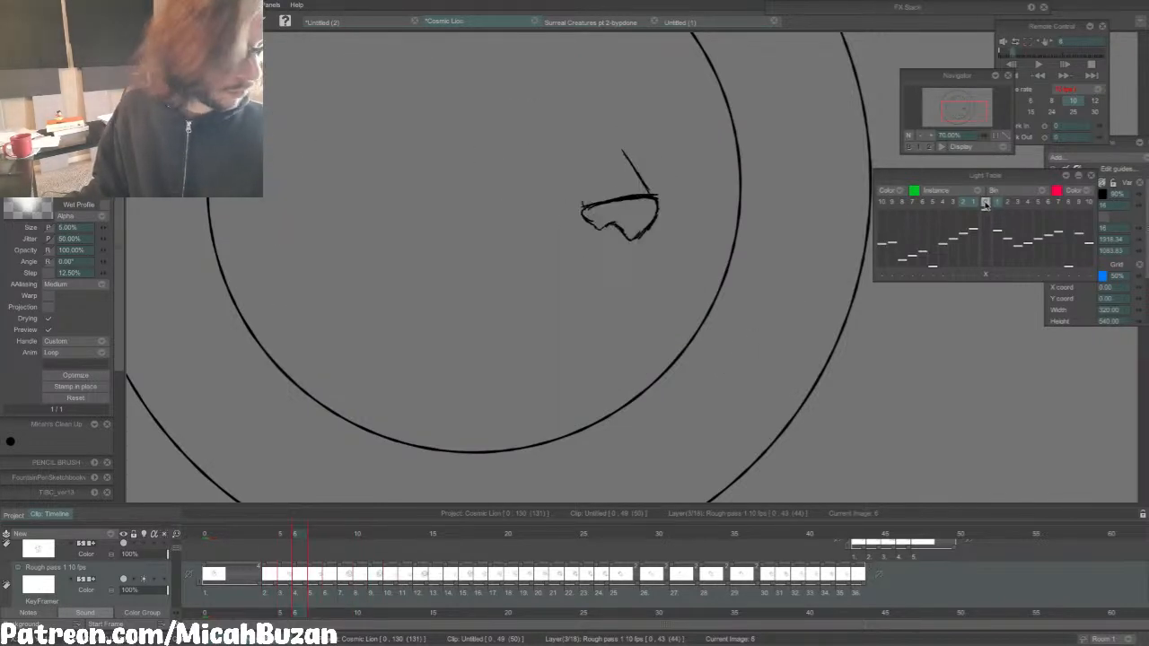
mouse_move(487, 109)
mouse_down()
mouse_move(531, 109)
mouse_move(579, 133)
mouse_up()
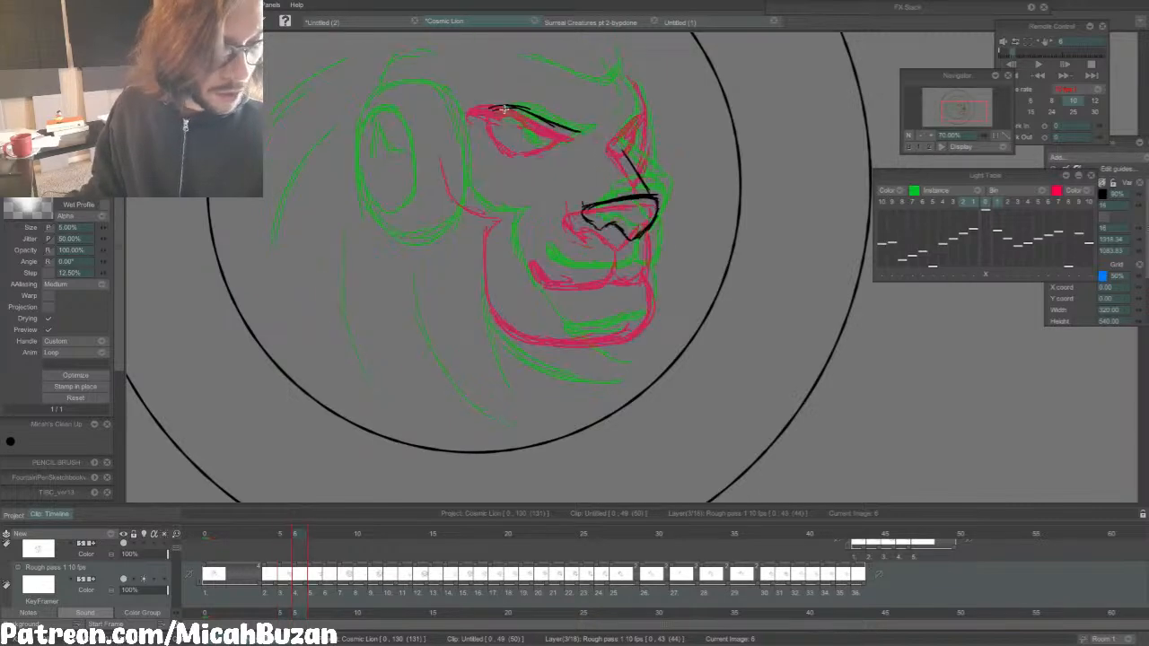
drag(504, 114, 568, 132)
mouse_move(499, 109)
mouse_down()
mouse_move(525, 110)
mouse_move(518, 143)
mouse_move(567, 136)
mouse_up()
key(Left)
key(Right)
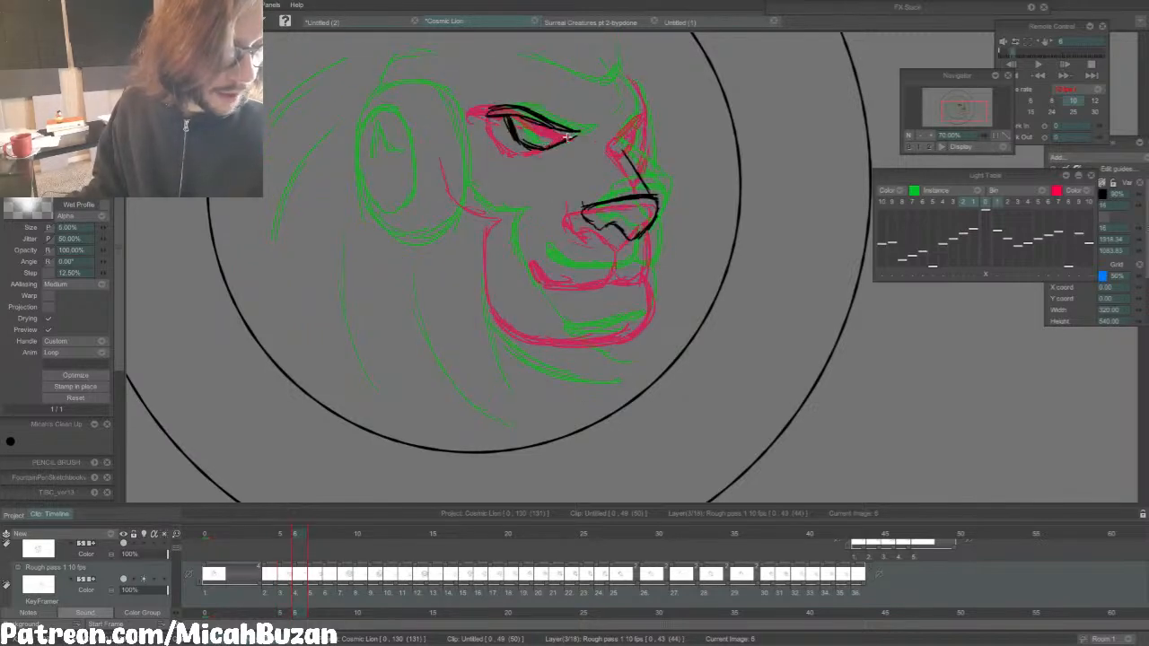
Step: Hide the Light Table overlay and thicken the left eye's upper lid on frame 6, comparing it with frame 5
click(985, 202)
key(Left)
key(Right)
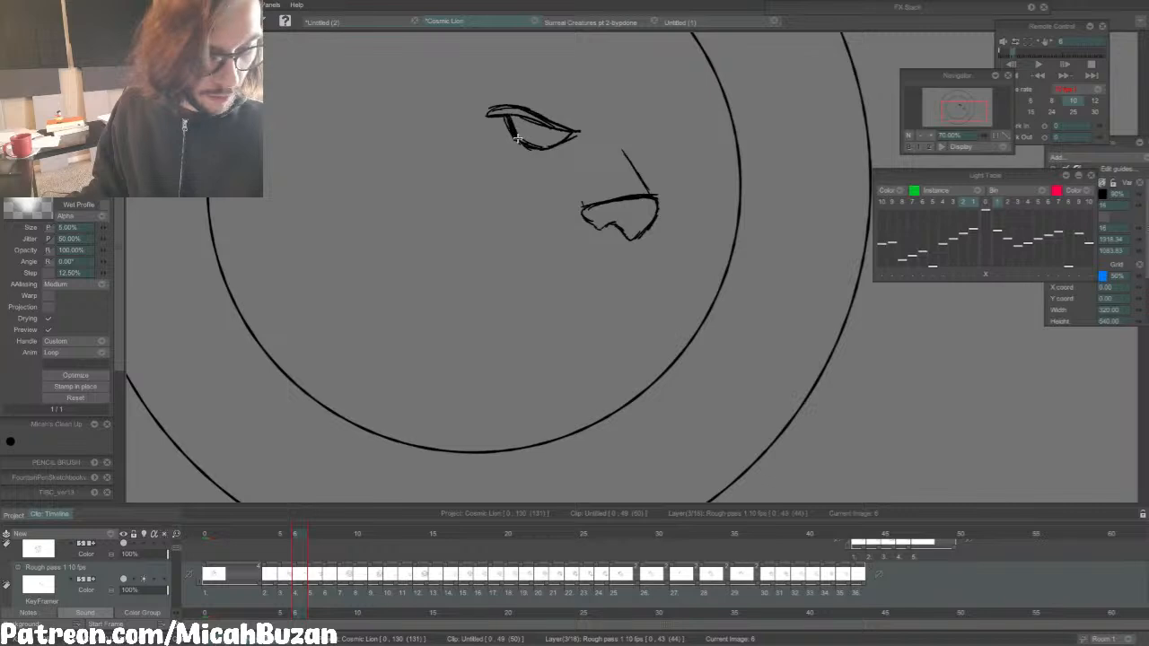
mouse_move(491, 113)
mouse_down()
mouse_move(578, 132)
mouse_move(547, 149)
mouse_move(569, 133)
mouse_up()
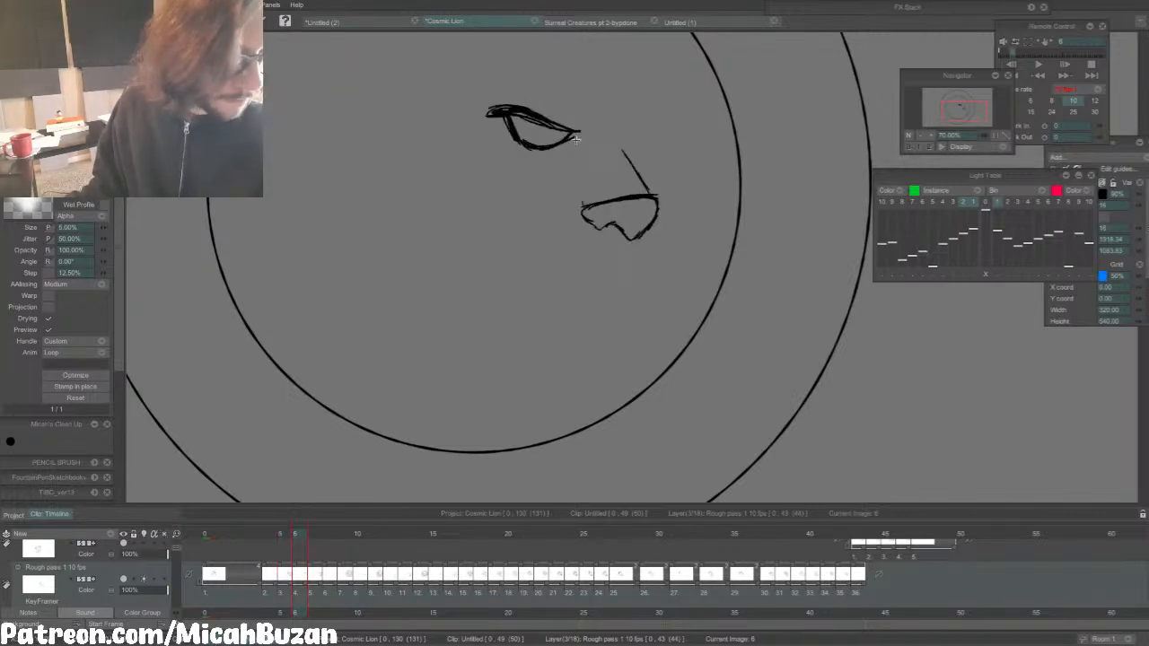
key(Left)
key(Right)
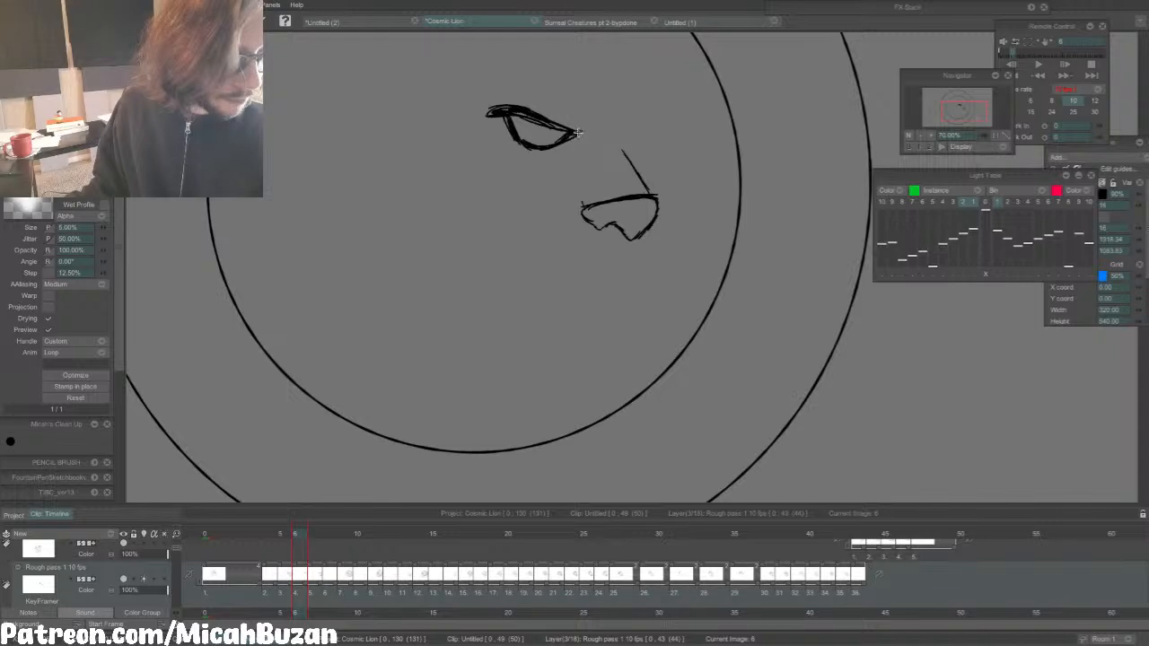
Step: With the Light Table on, draw the right brow contour down to the eye on frame 6, checking the neighbouring frames
click(984, 204)
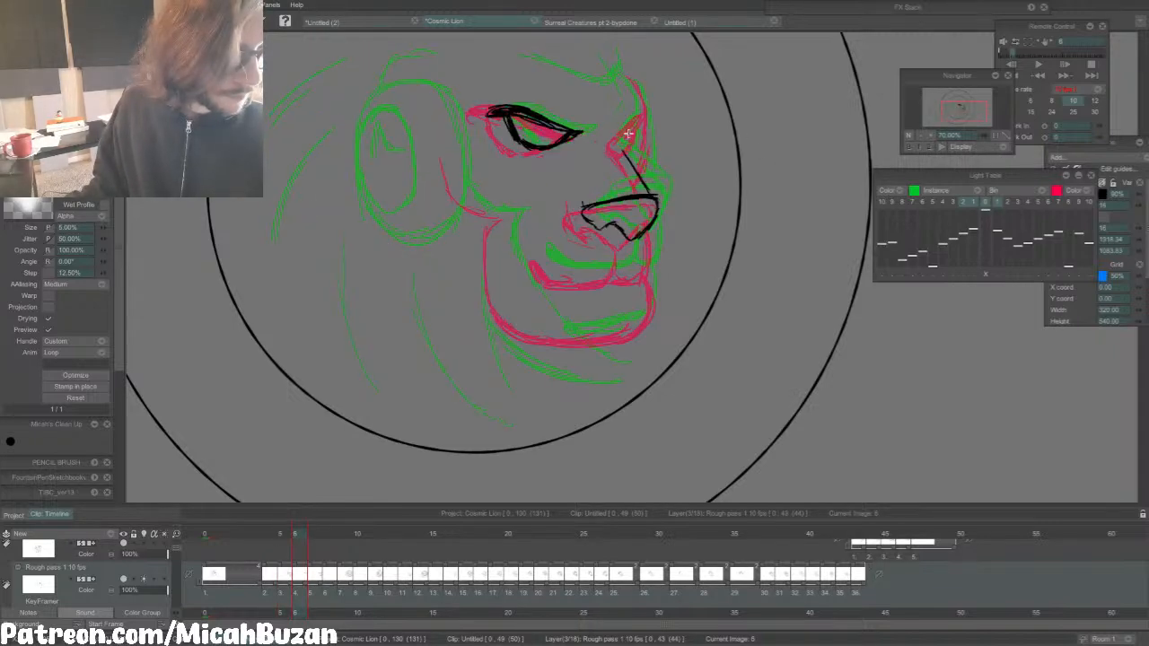
key(Left)
key(Right)
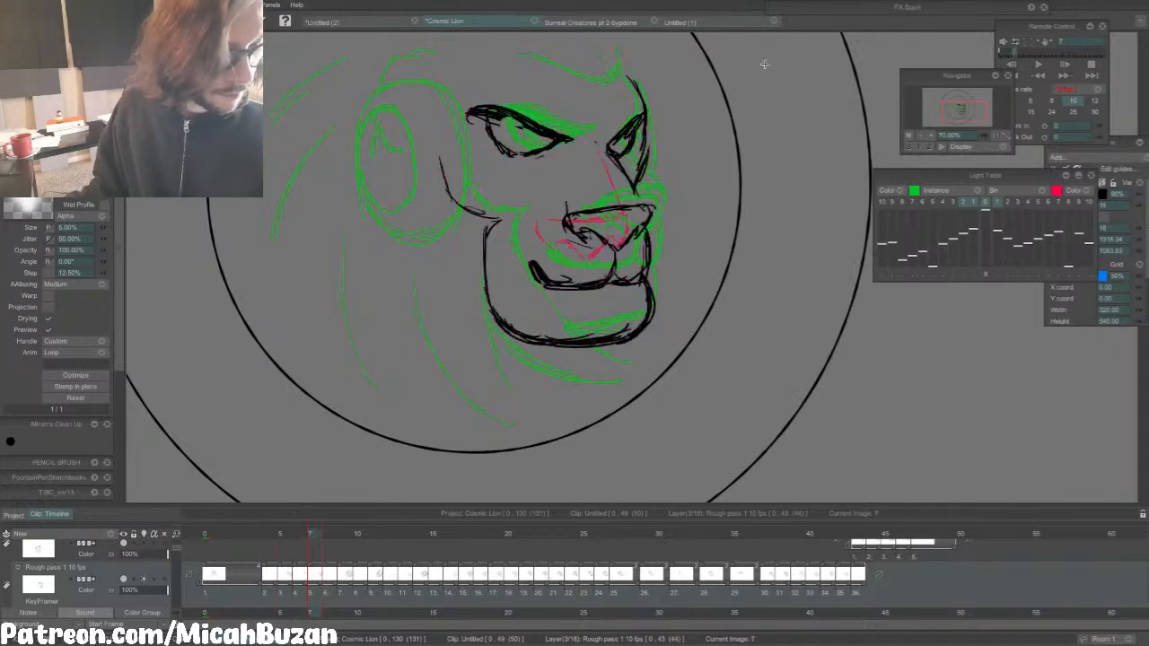
key(Left)
key(Left)
key(Right)
key(Right)
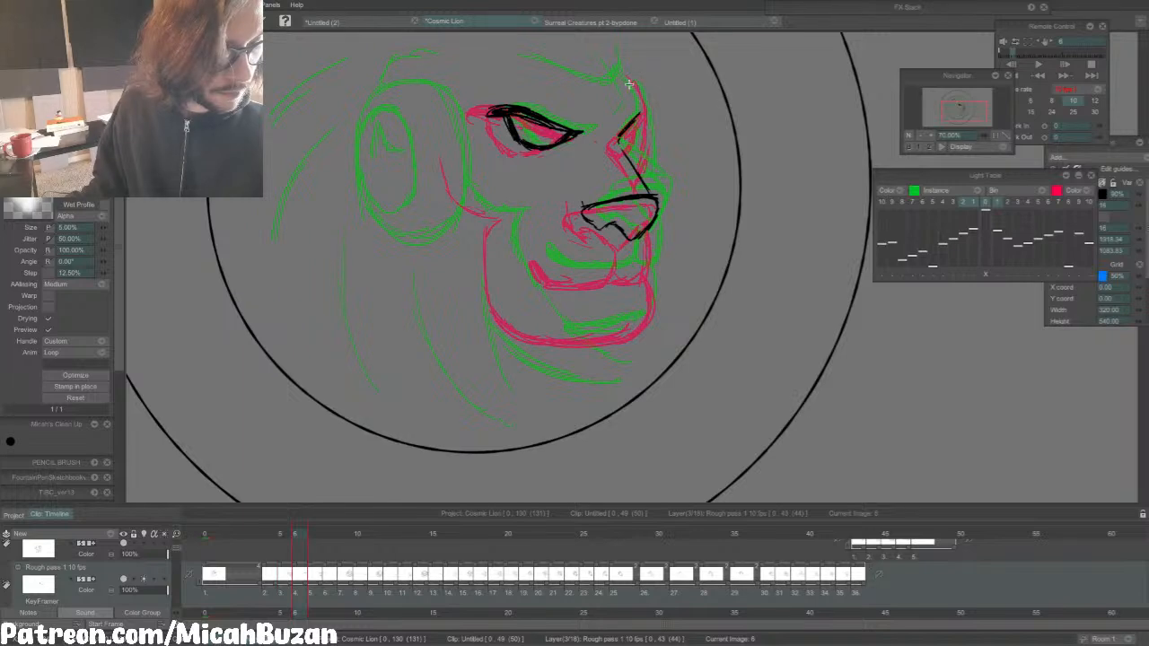
drag(629, 81, 639, 108)
key(Left)
key(Right)
Step: Draw the brow contour down to the bridge of the nose on frame 4, comparing it with frame 5
key(Left)
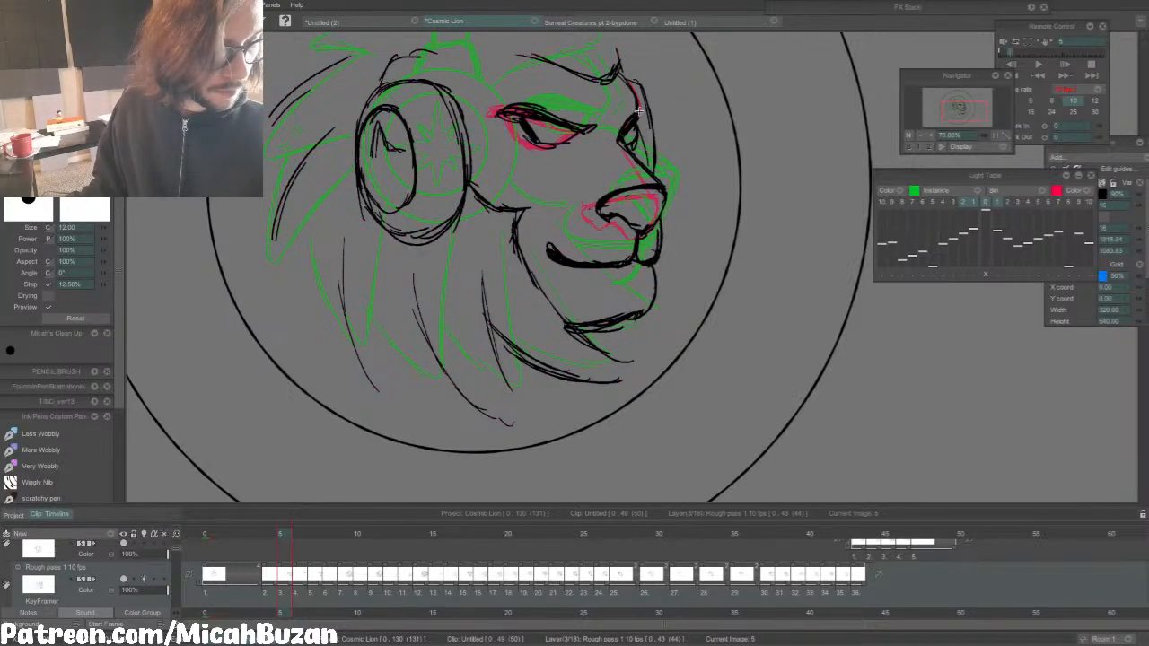
key(b)
drag(622, 79, 635, 115)
key(Left)
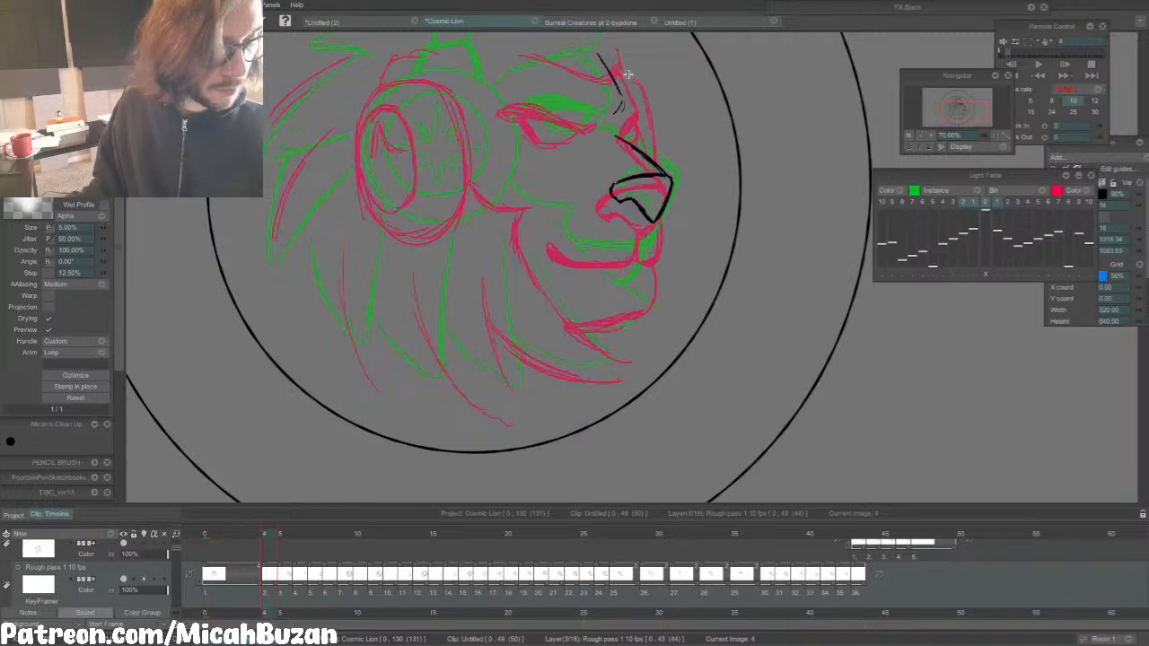
drag(629, 71, 613, 128)
key(Right)
key(Left)
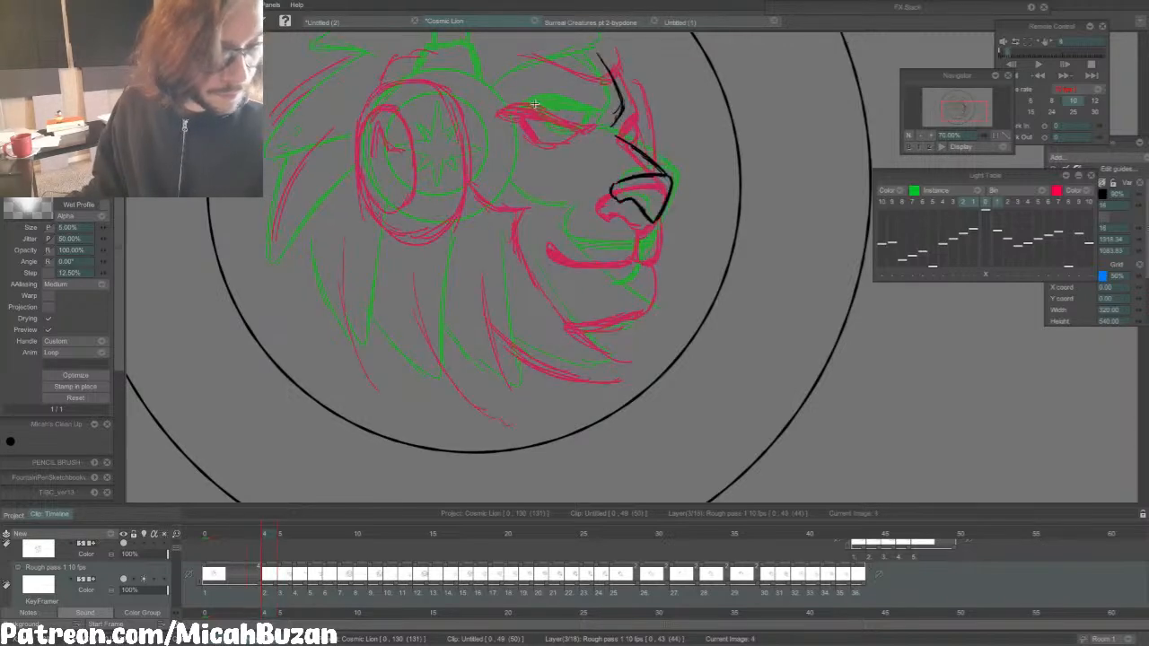
Step: Draw the eye's upper lid on frame 4 between the Light Table's green and red guides
drag(531, 101, 600, 116)
drag(526, 106, 583, 117)
key(Left)
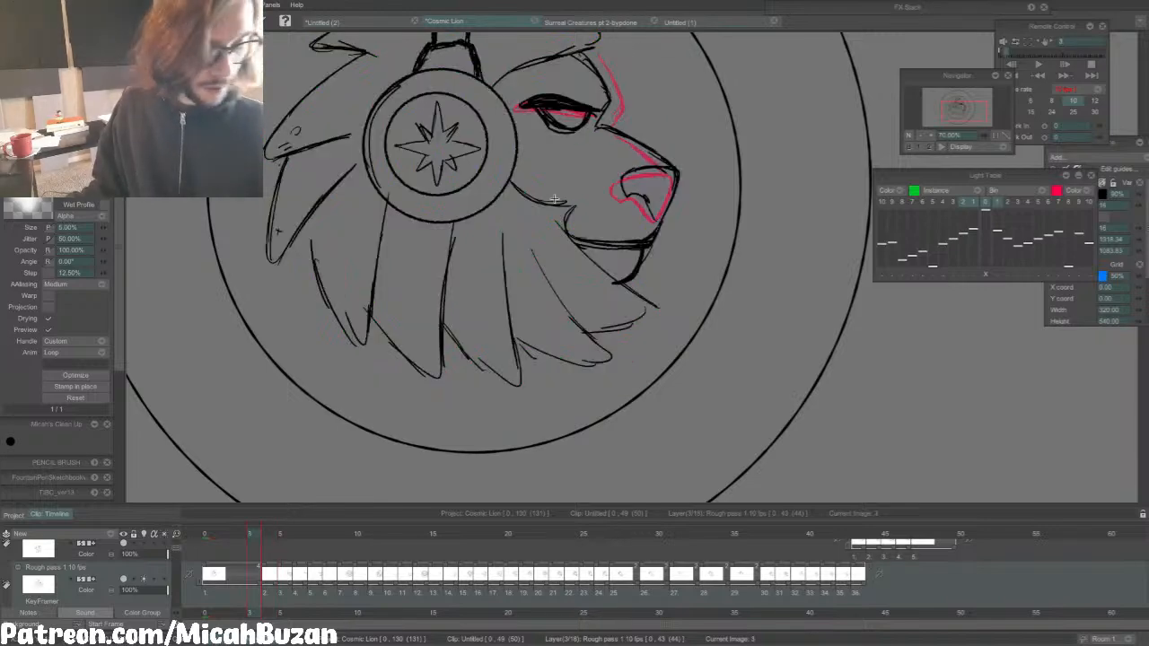
Step: Flip through frames 3 to 5 with the Light Table off and on to check the eye's movement
click(985, 203)
key(Right)
key(Right)
key(Left)
key(Left)
key(Left)
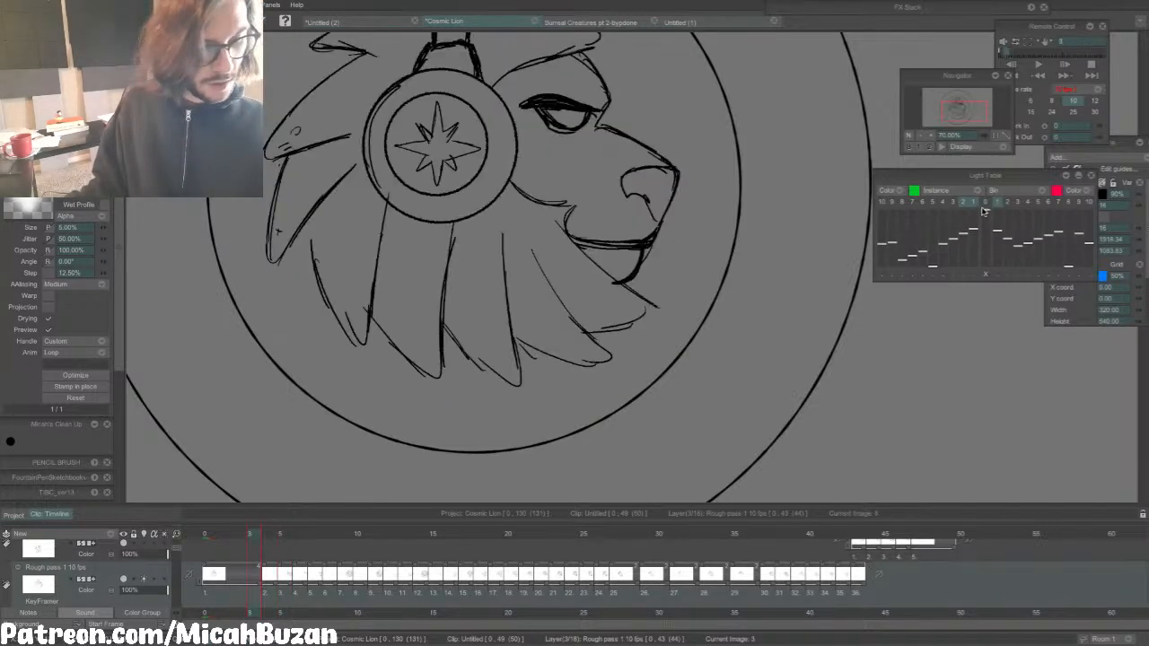
click(985, 203)
key(Right)
key(Left)
key(Right)
key(Right)
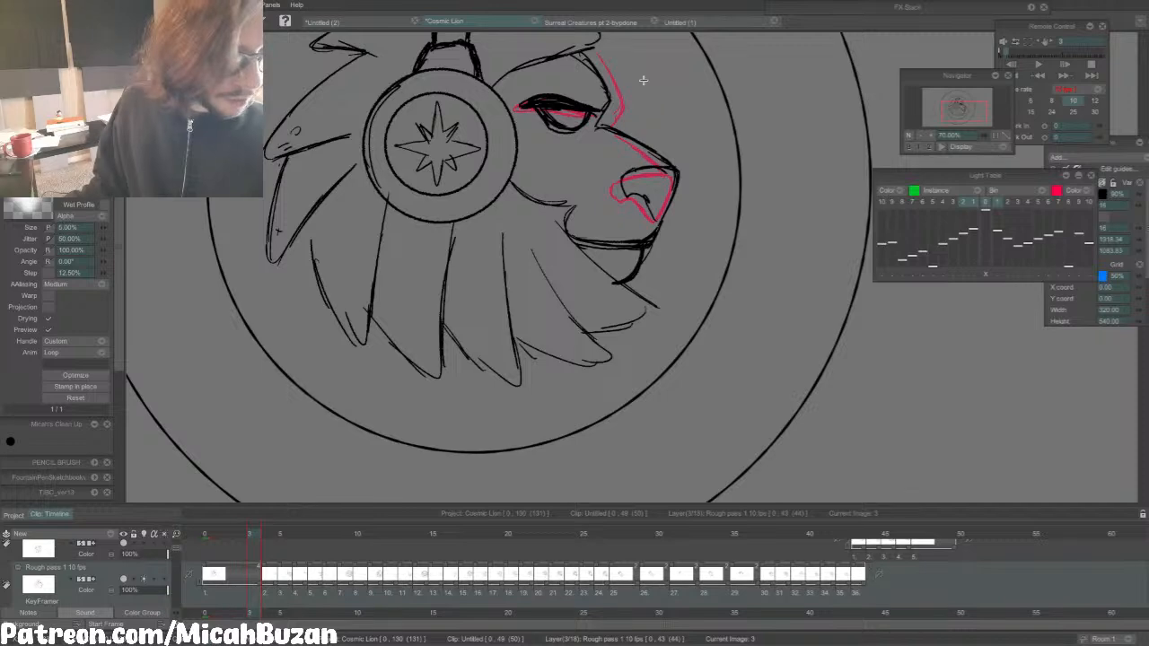
Step: Draw the eye's lower outline on frame 4 beneath the upper lid
key(Left)
key(Right)
drag(539, 126, 546, 133)
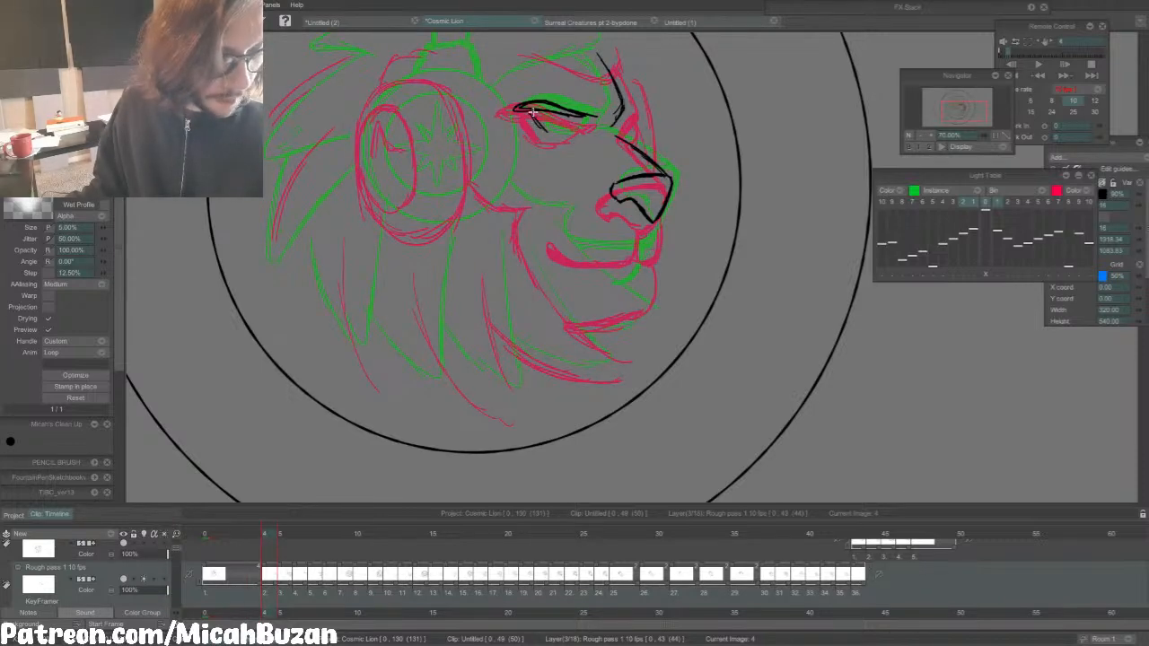
mouse_move(622, 110)
mouse_down()
mouse_move(547, 129)
mouse_move(559, 135)
mouse_move(548, 127)
mouse_move(579, 130)
mouse_up()
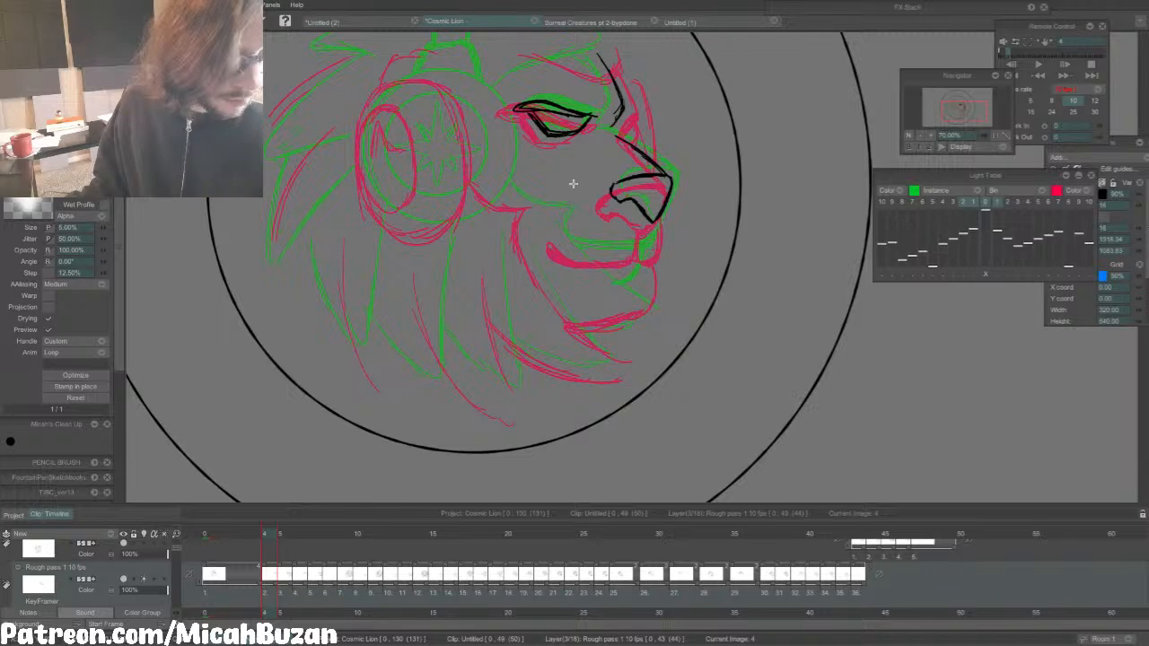
Step: Select frames 0 to 6 and play them back to review the start of the head turn
drag(212, 575, 300, 575)
key(Return)
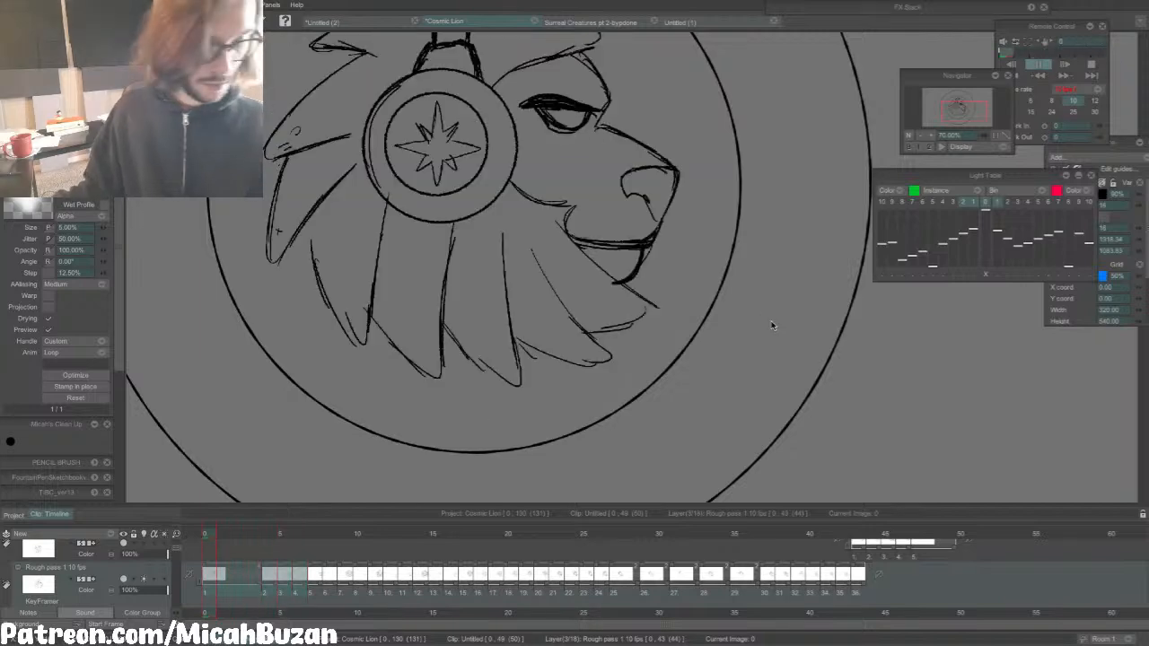
key(Return)
Step: Clean up the nose's upper edge on frame 5 with the eraser
key(Right)
key(Left)
key(e)
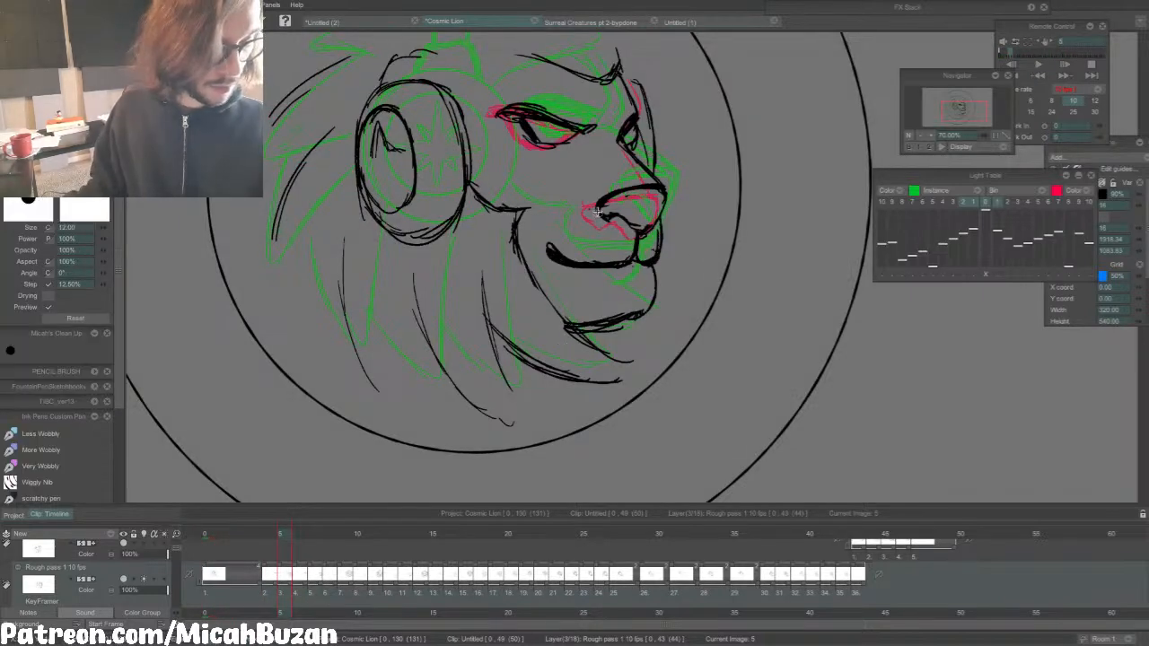
drag(620, 195, 616, 187)
key(b)
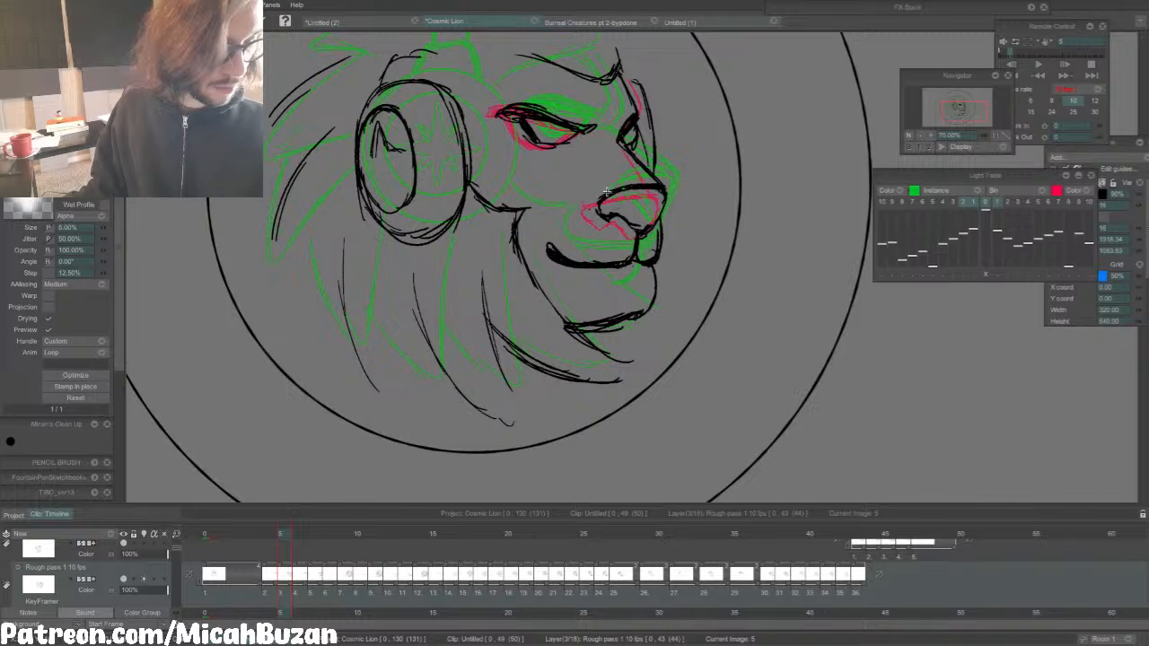
Step: Go to the first drawing and rework the nostril line inside the nose
key(Home)
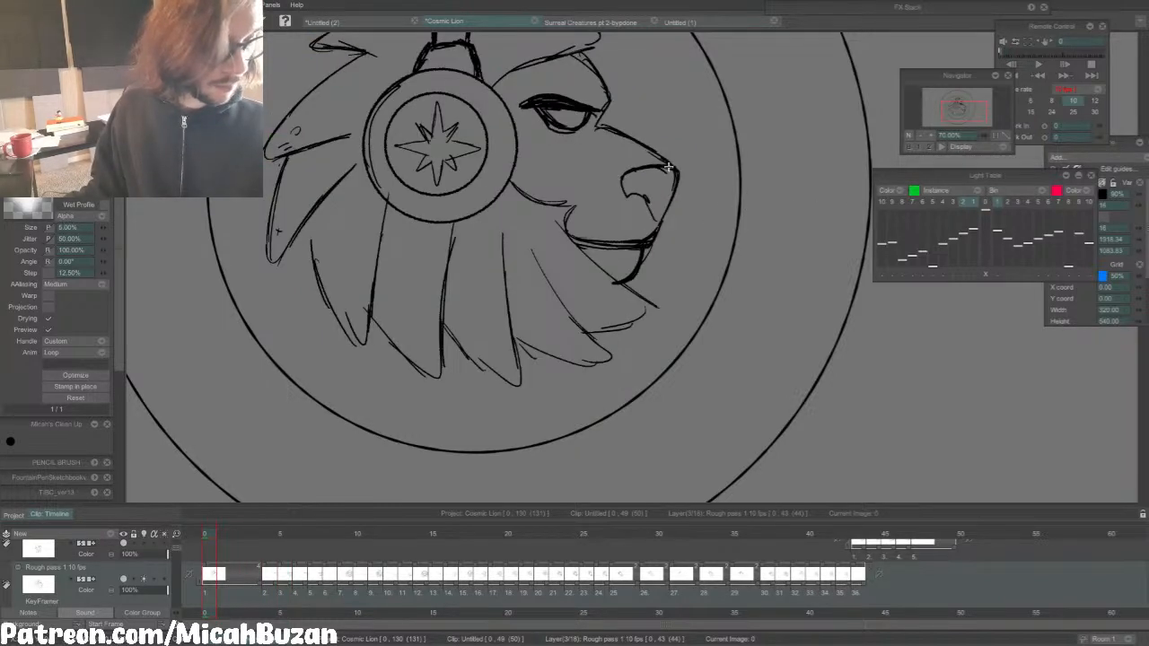
key(Right)
key(e)
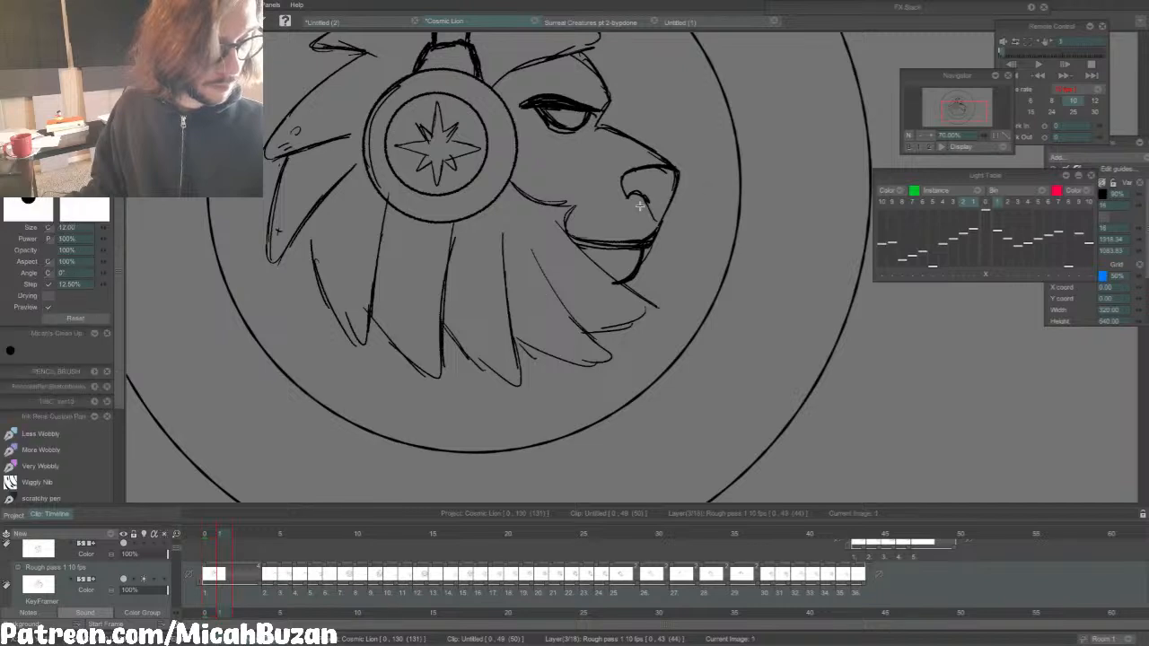
key(Left)
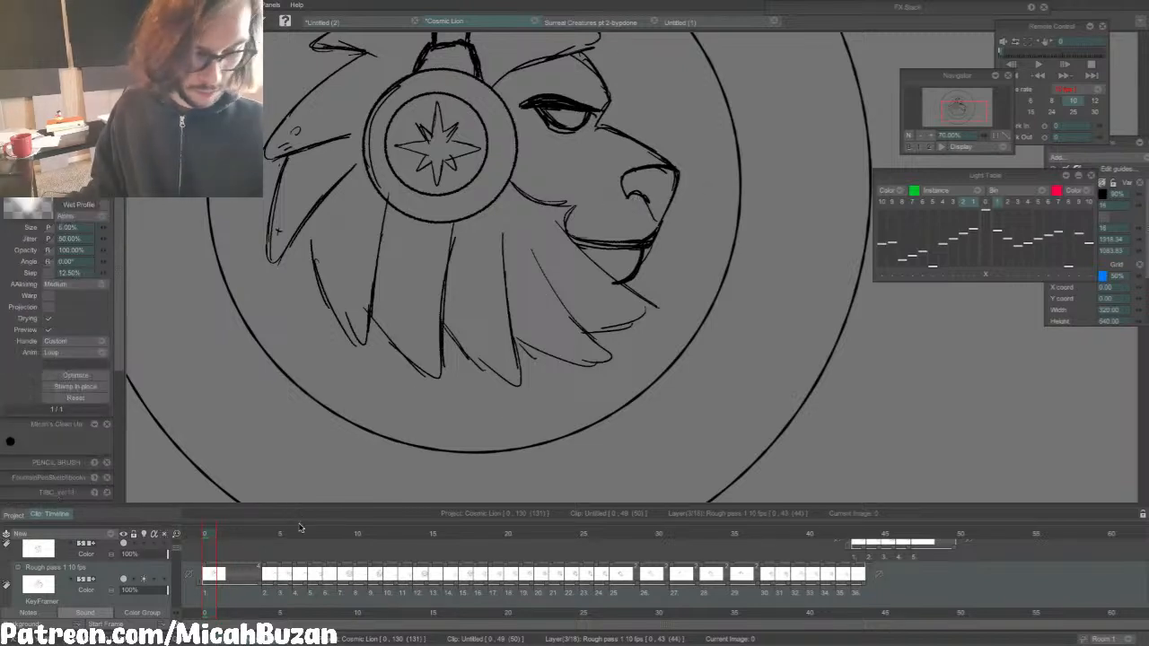
Step: Erase the nose's top edge on frame 4 with the Light Table off, using frame 3 as reference
key(Right)
key(Right)
key(Right)
key(Right)
key(b)
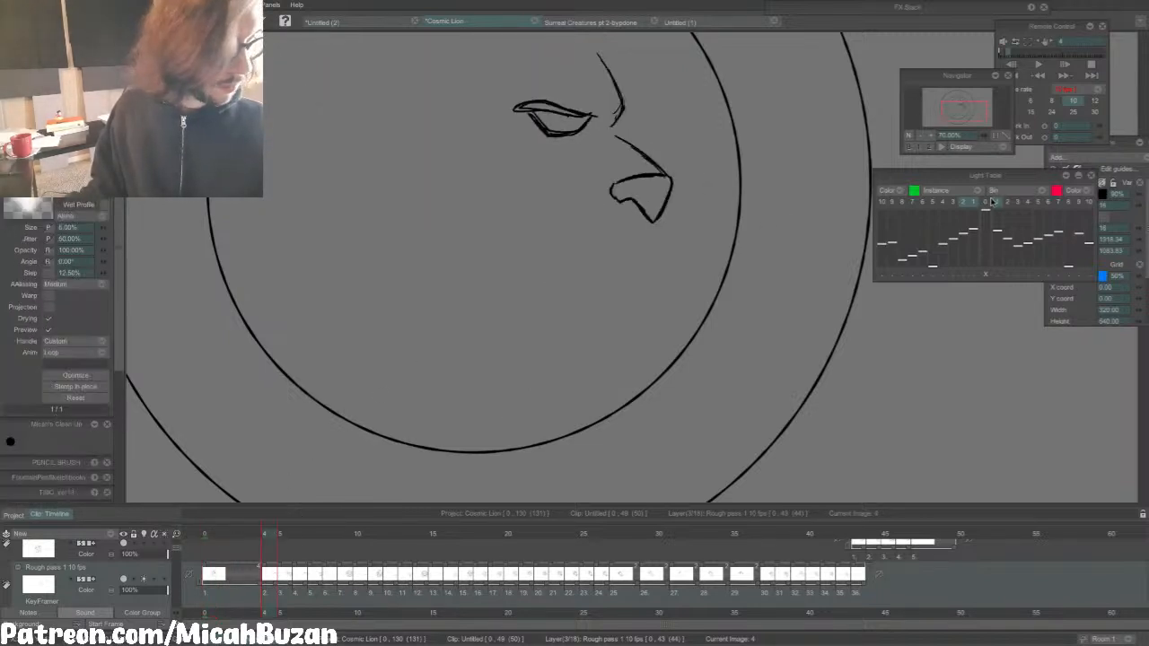
key(Left)
key(Right)
key(e)
drag(621, 189, 655, 178)
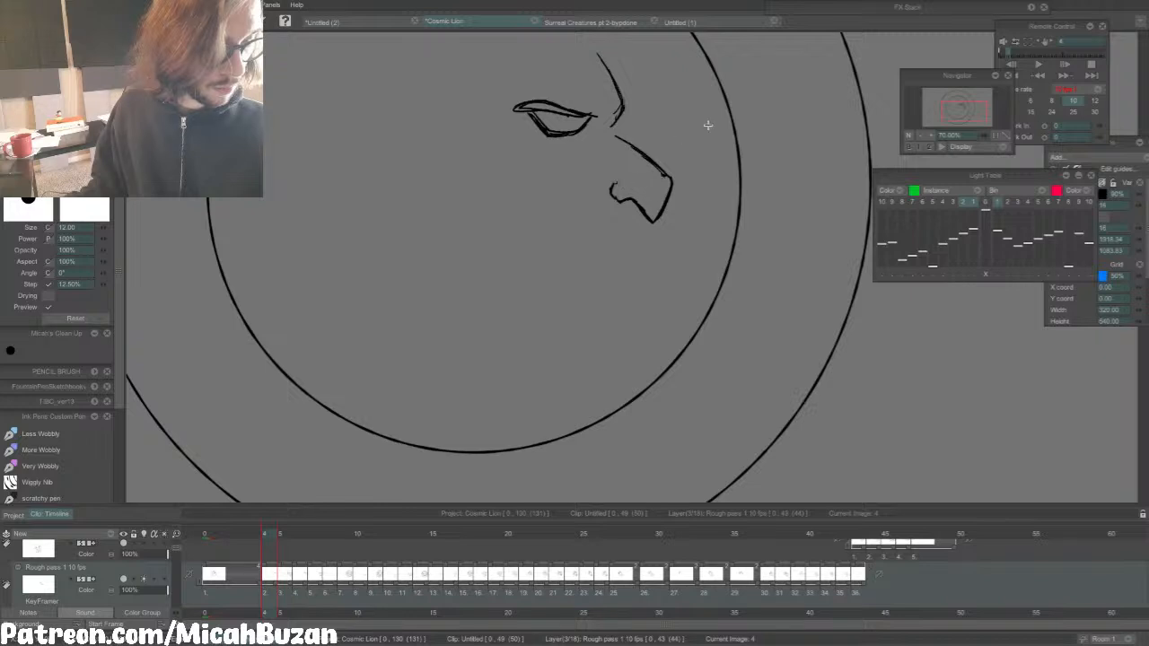
key(b)
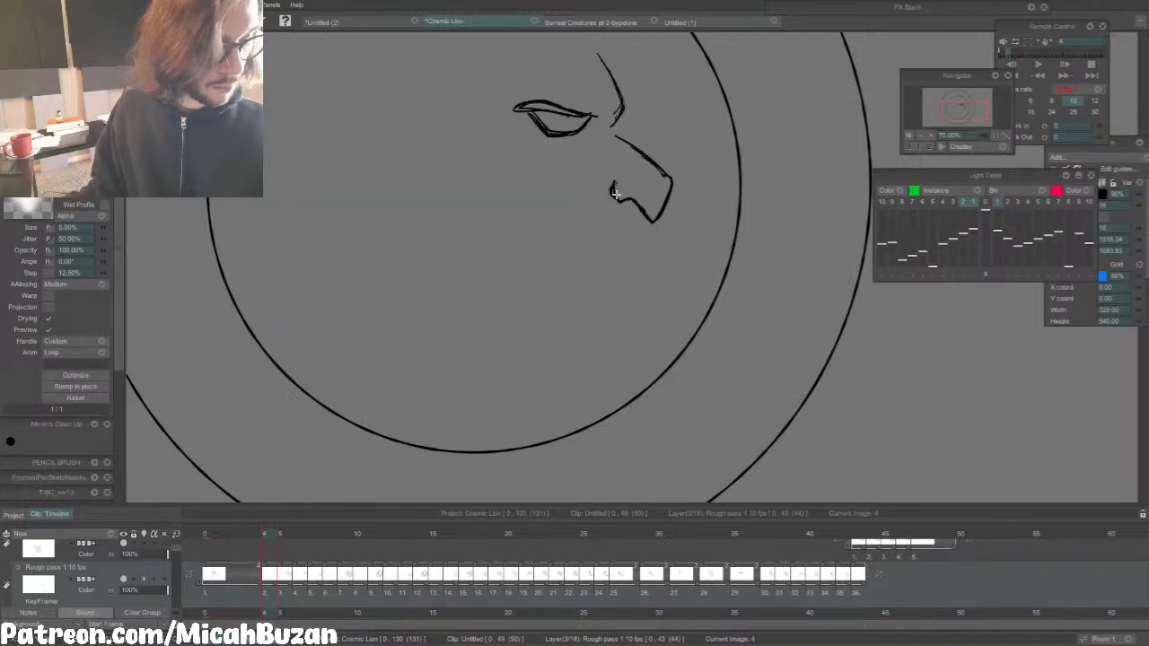
Step: Redraw the nose's top edge on frame 4 as a rounder arch, comparing it with the previous drawing
key(Left)
key(Right)
drag(612, 184, 659, 176)
key(Left)
key(Right)
key(e)
key(b)
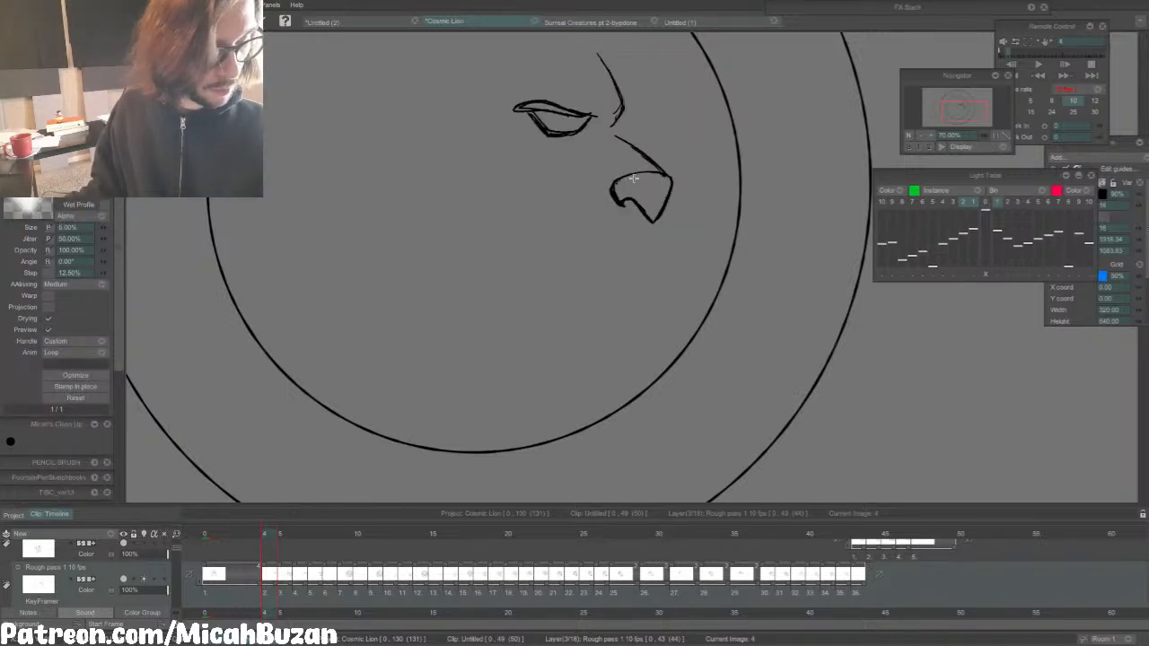
Step: Thin out the heavy top edge of the nose on frame 5 with the eraser, comparing it with frame 4
key(Left)
key(Right)
key(Left)
key(e)
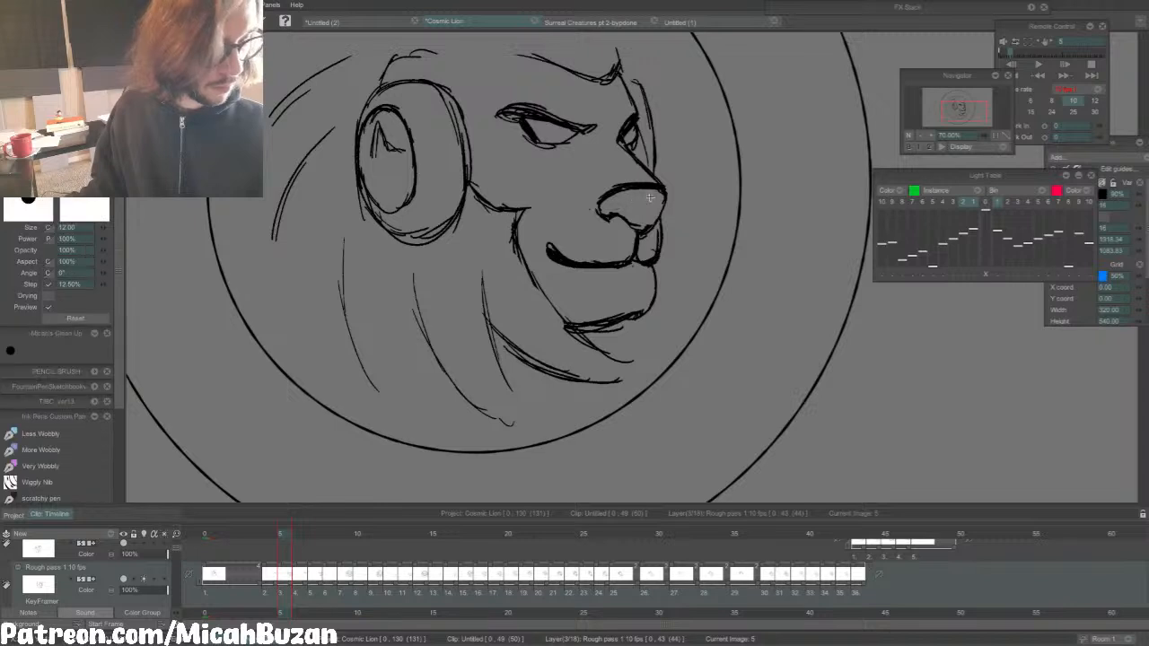
mouse_move(657, 191)
mouse_down()
mouse_move(621, 189)
mouse_move(600, 206)
mouse_up()
key(Left)
key(Right)
Step: Redraw the nose's top edge on frame 5 and tidy the lines around the nose
key(b)
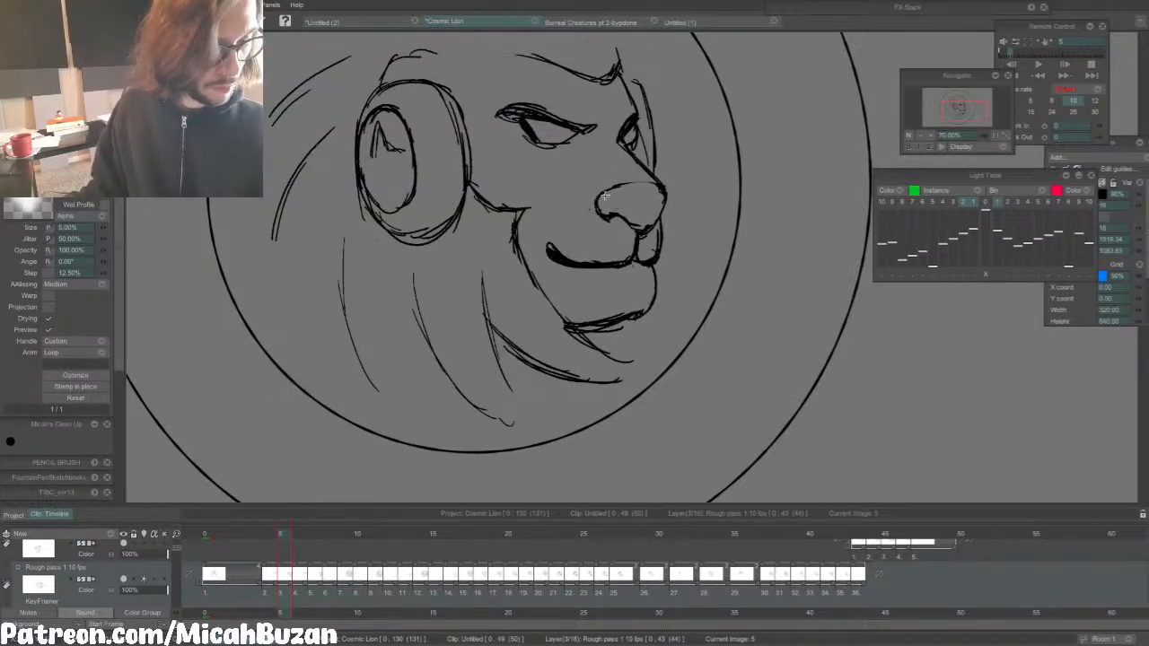
drag(603, 193, 656, 184)
drag(966, 109, 954, 110)
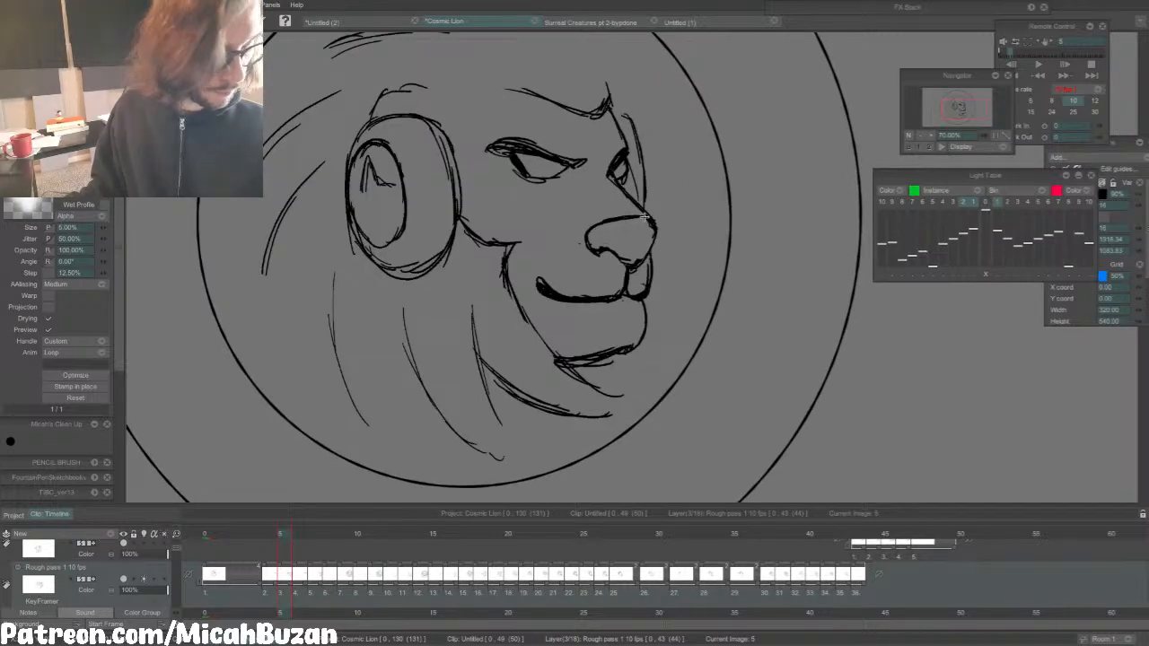
key(e)
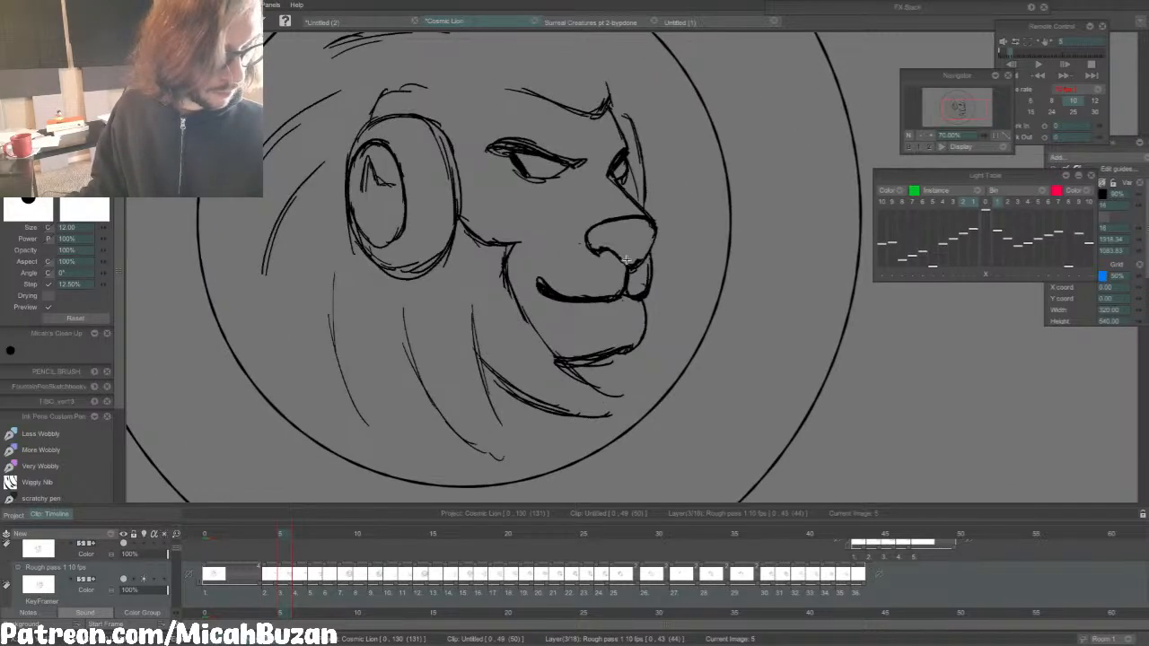
key(b)
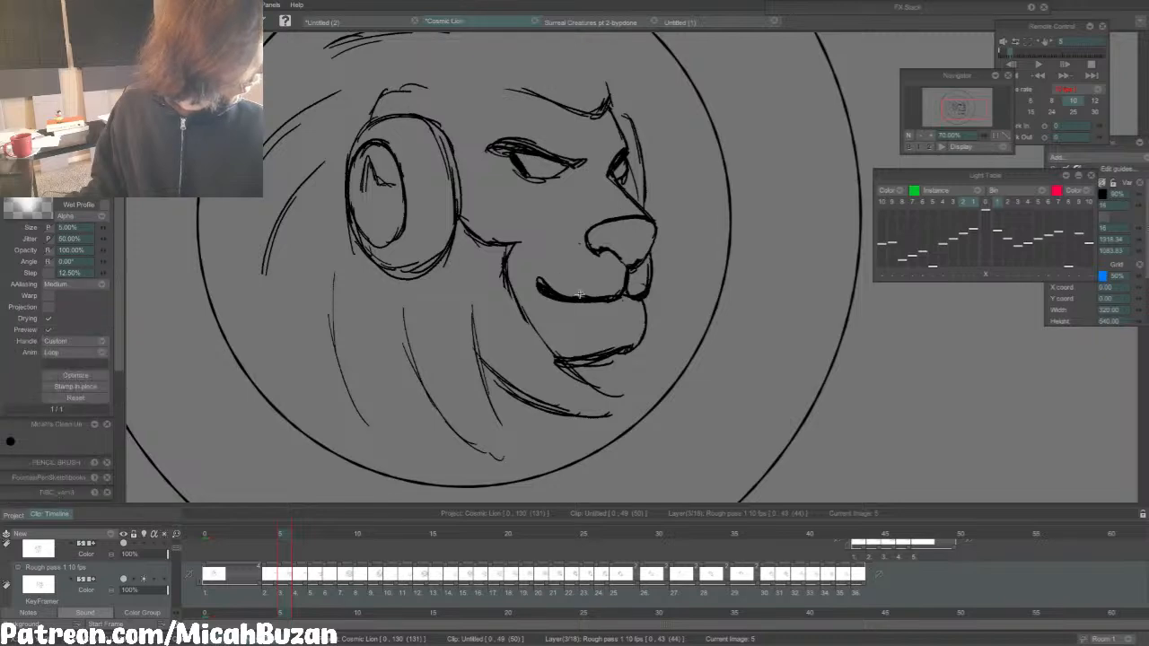
Step: Flip between frame 5 and its neighbouring frames to examine how the nose and muzzle move
key(Right)
key(Left)
key(Left)
key(Right)
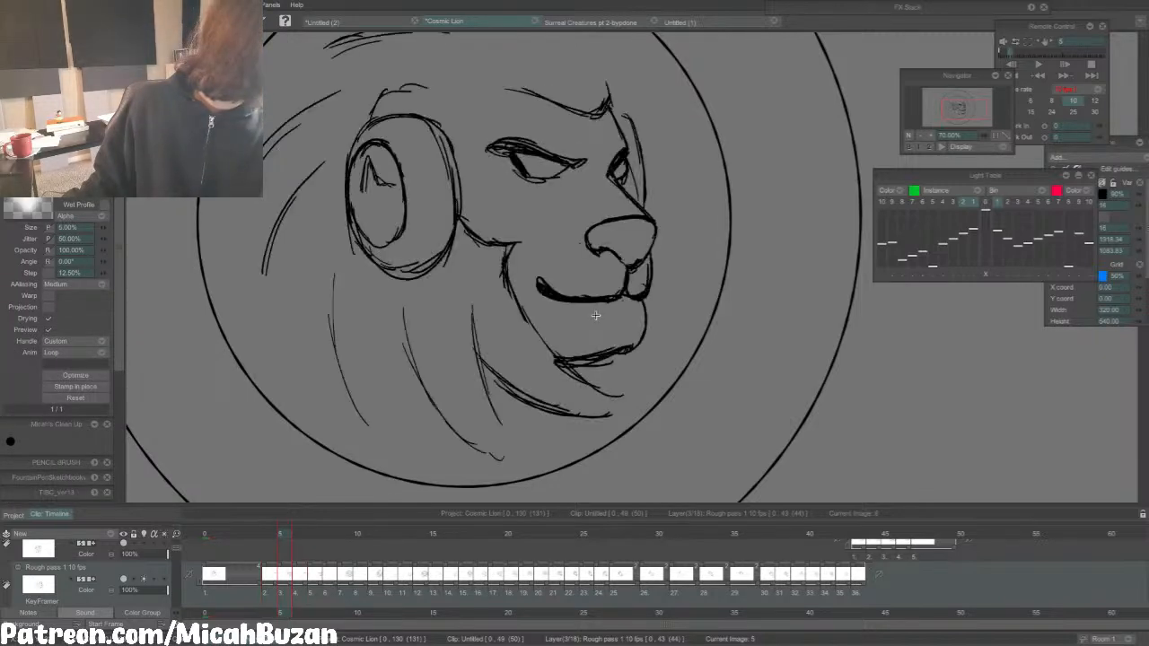
key(Right)
key(Left)
key(Right)
key(Left)
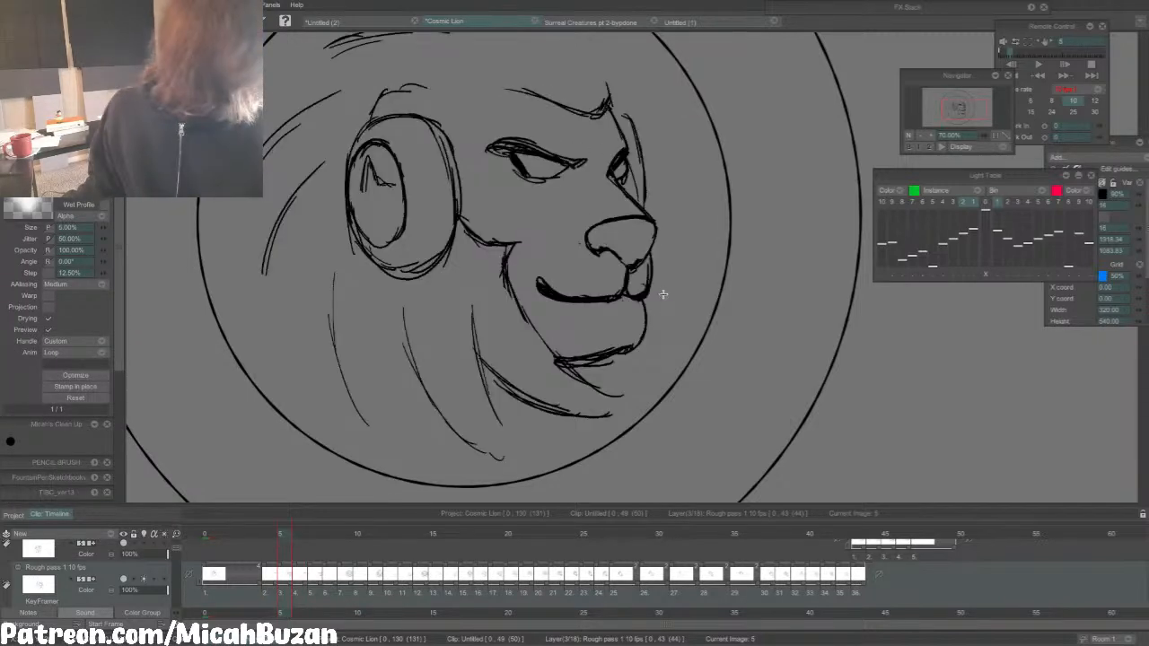
key(Right)
key(Left)
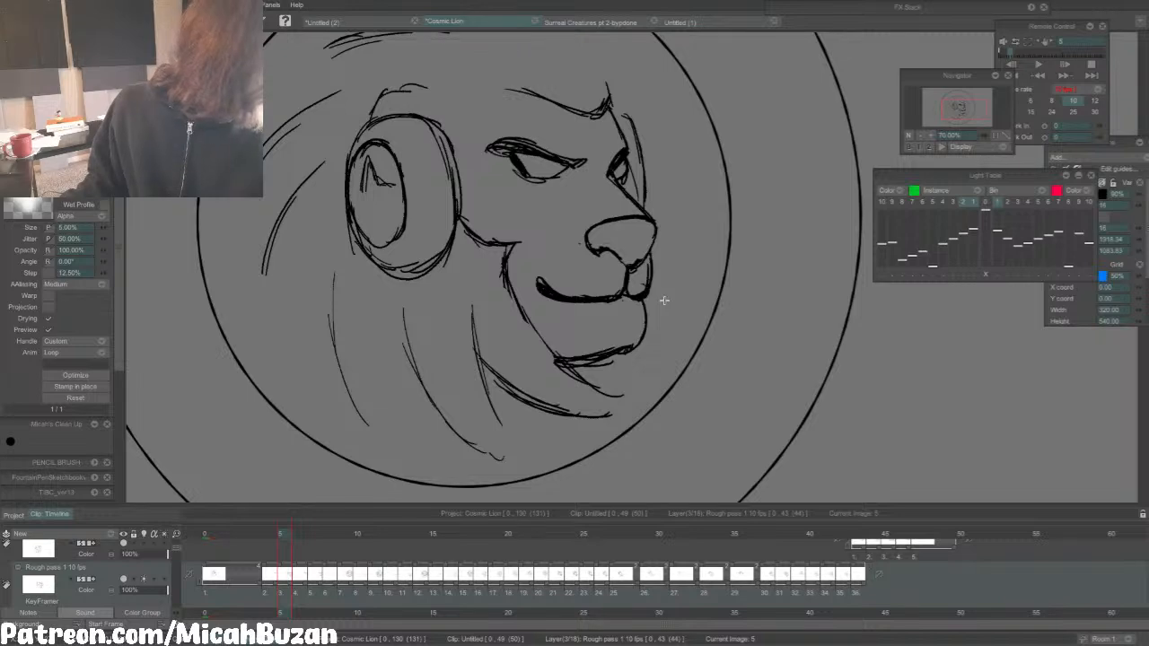
key(Right)
key(Left)
key(Right)
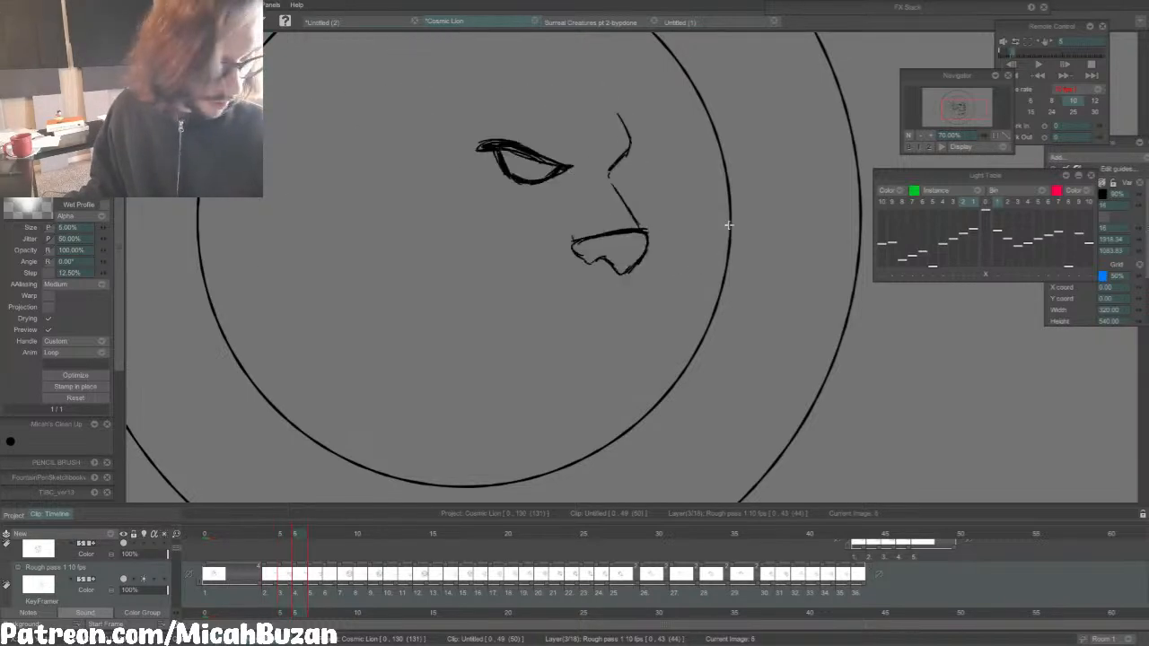
Step: Turn the light table on and clean up the nose's top edge on frame 6, comparing it with frame 5
click(986, 202)
key(Left)
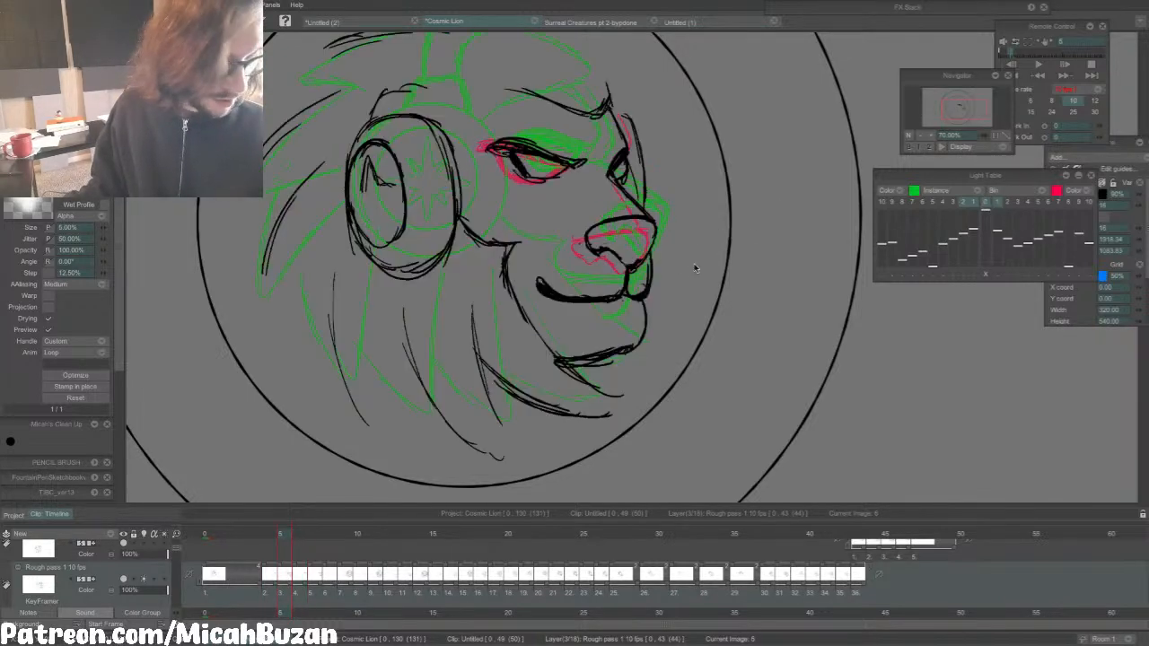
key(Right)
key(e)
mouse_move(593, 236)
mouse_down()
mouse_move(585, 241)
mouse_move(636, 229)
mouse_up()
key(b)
key(Left)
key(Right)
key(e)
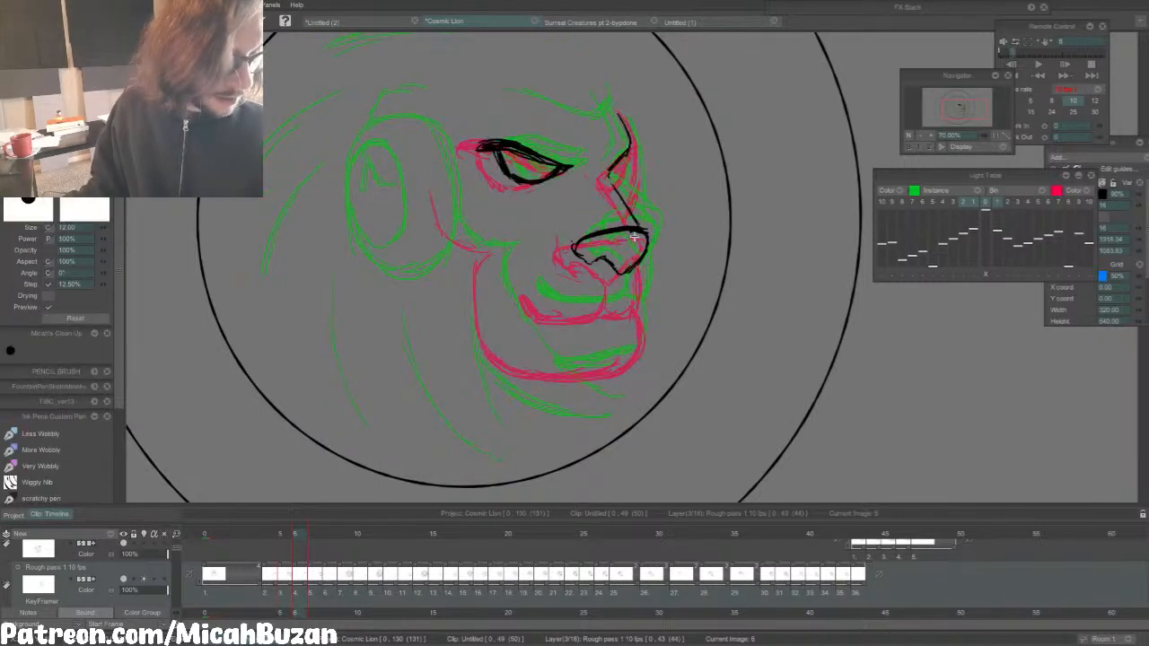
Step: Switch to the Surreal Creatures pt 2 project, play the blue creature animation from the first frame and scrub back to its start
click(610, 23)
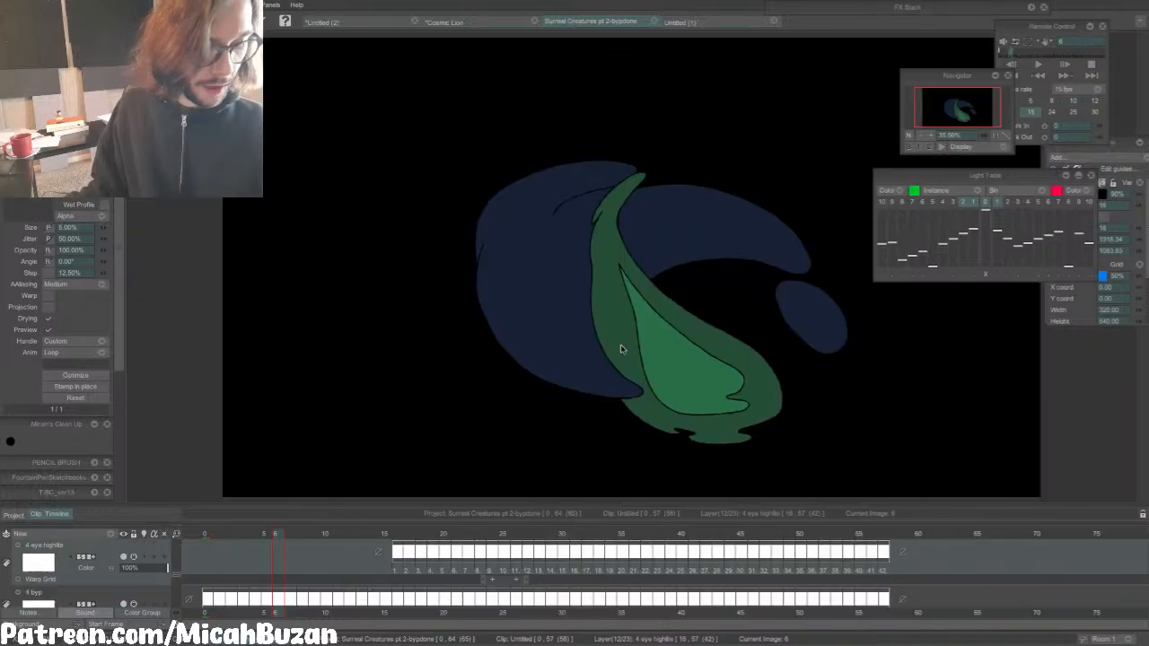
click(205, 534)
key(Return)
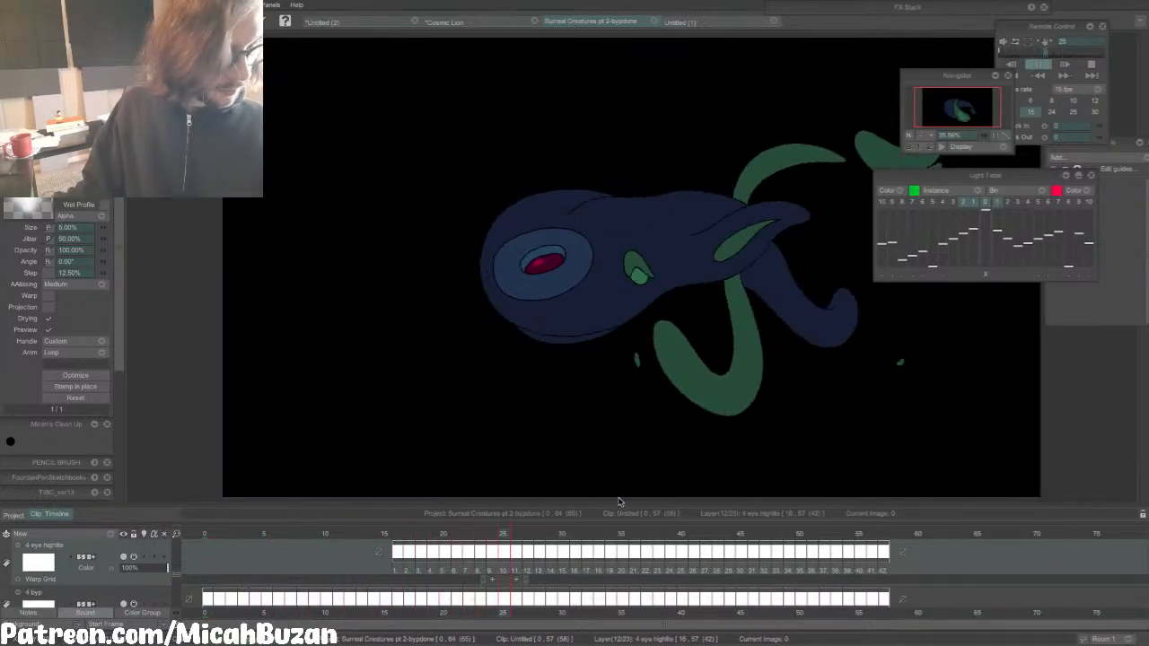
key(Return)
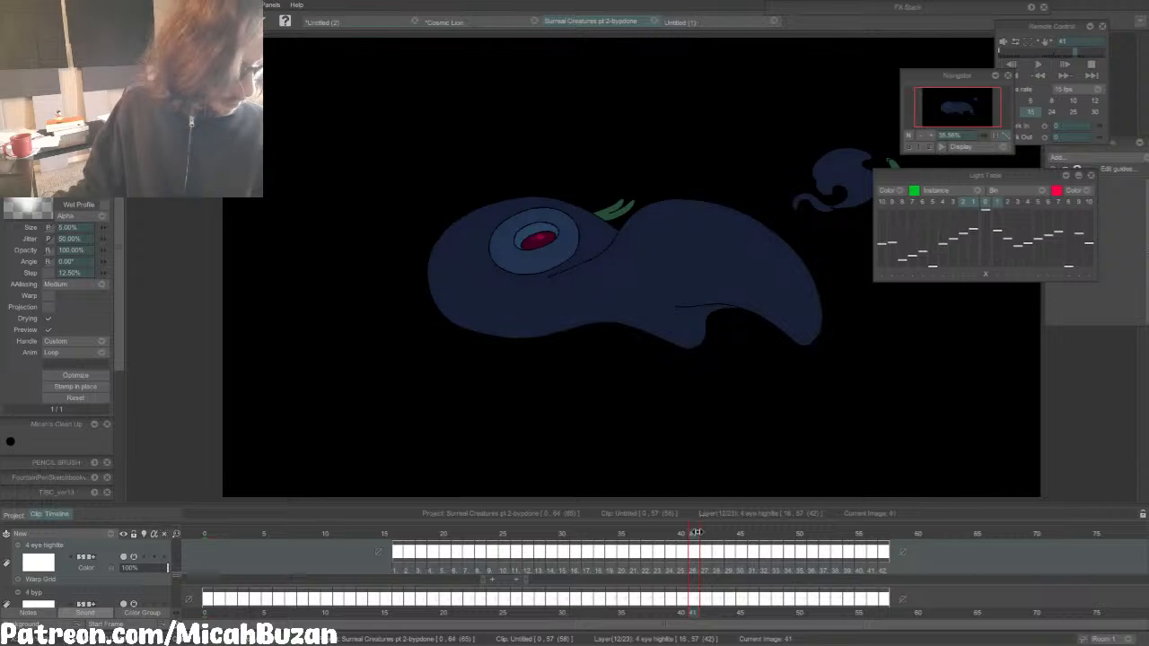
mouse_move(707, 533)
mouse_down()
mouse_move(820, 540)
mouse_move(205, 548)
mouse_up()
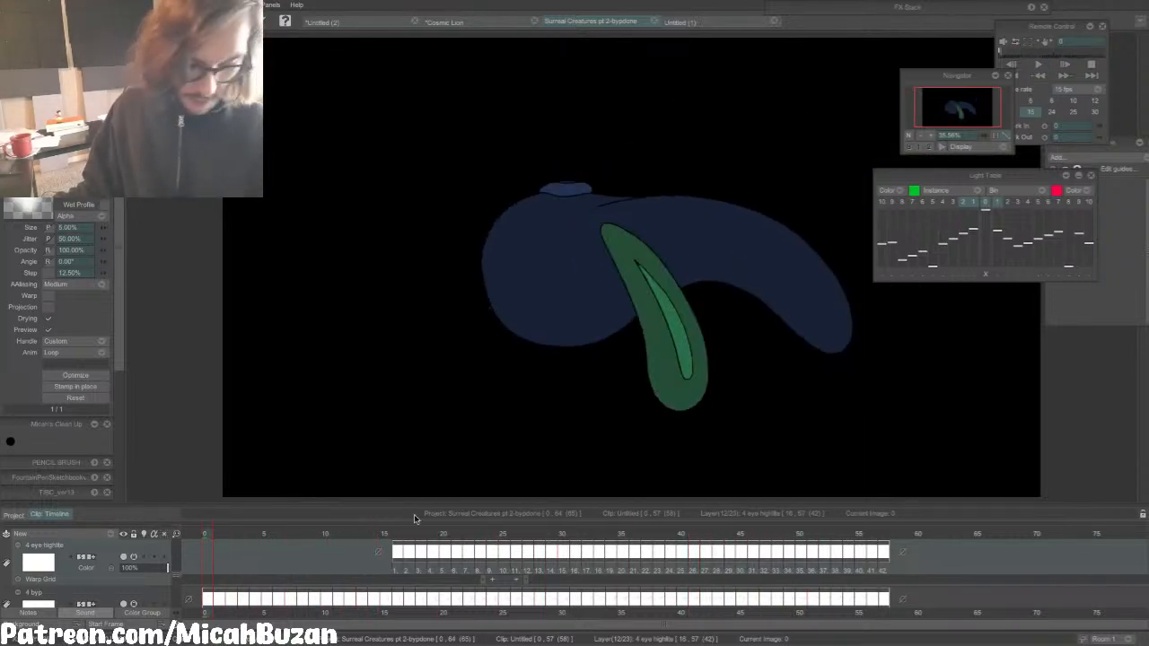
Step: Enlarge the timeline, hide the blue creature's layers, show the red flying creature's layers and play its animation
drag(464, 506, 395, 381)
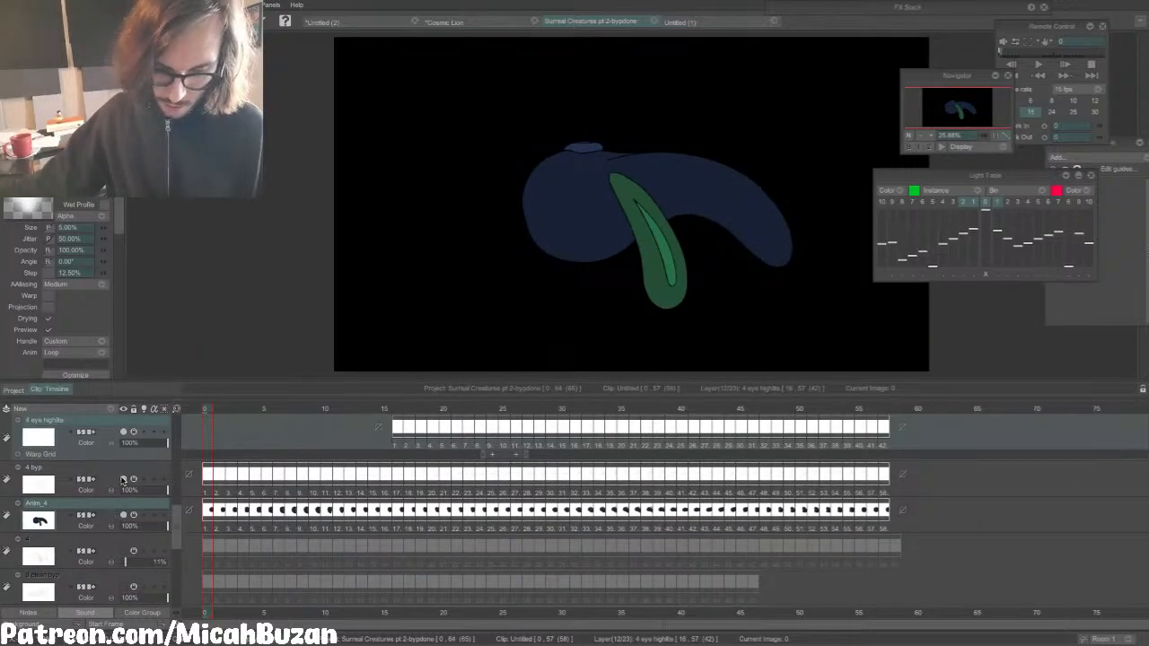
click(122, 480)
scroll(173, 543, down, 4)
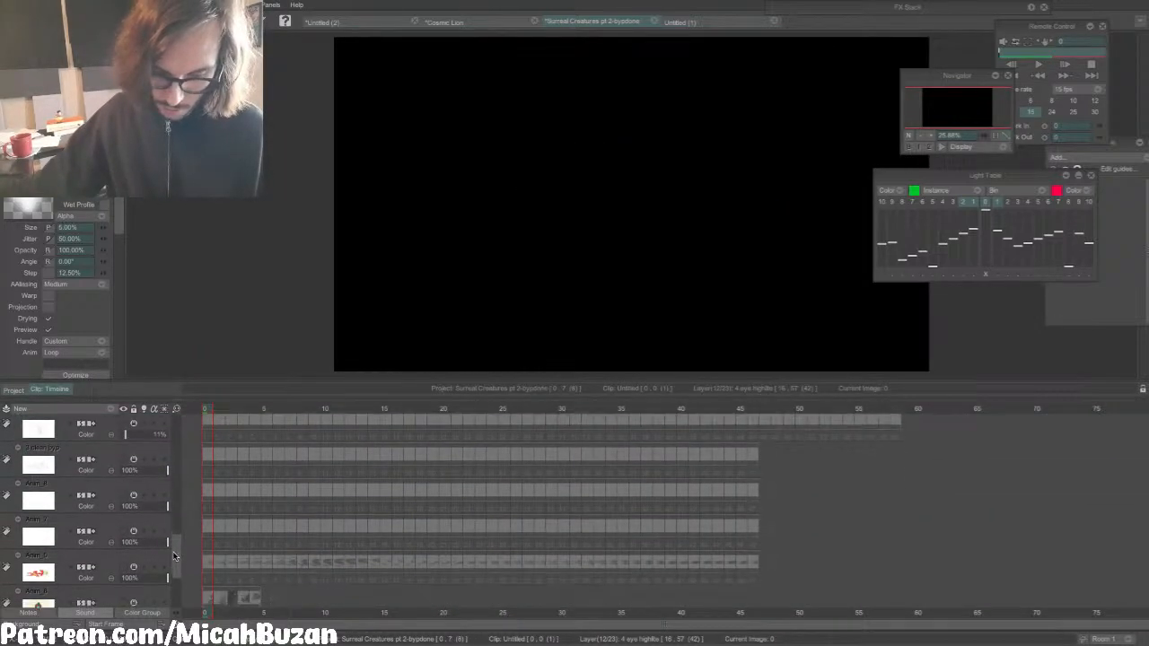
drag(174, 556, 174, 559)
click(123, 554)
click(123, 518)
click(123, 481)
key(Return)
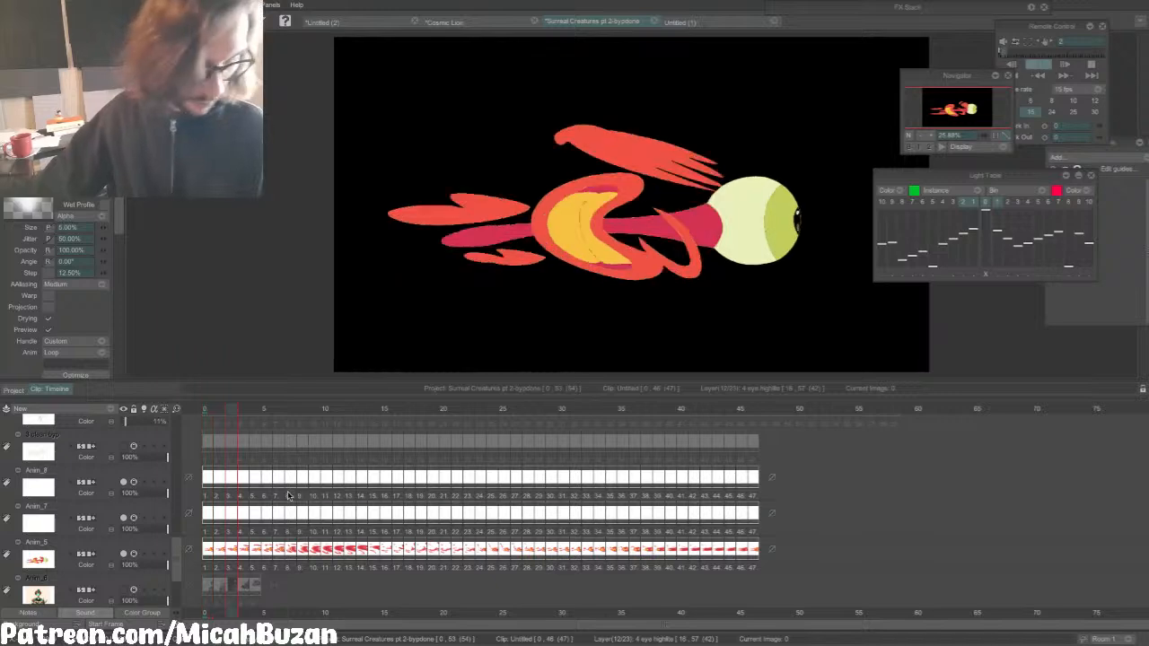
key(Return)
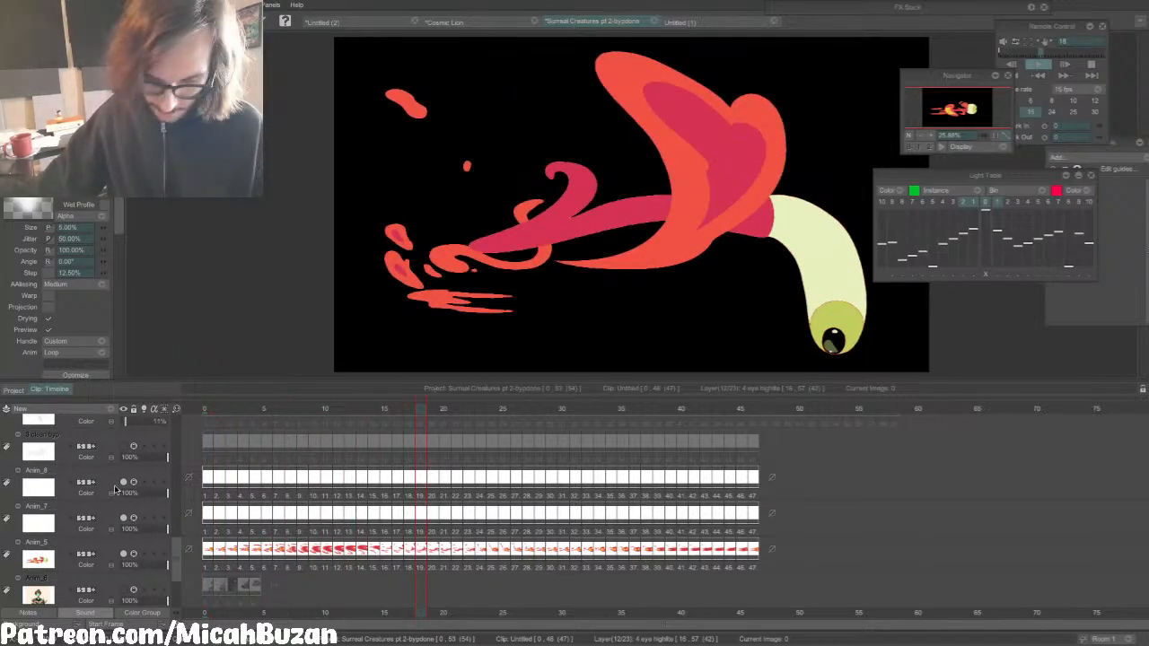
Step: Show the purple creature's 5 clean and Anim_2 layers
click(124, 447)
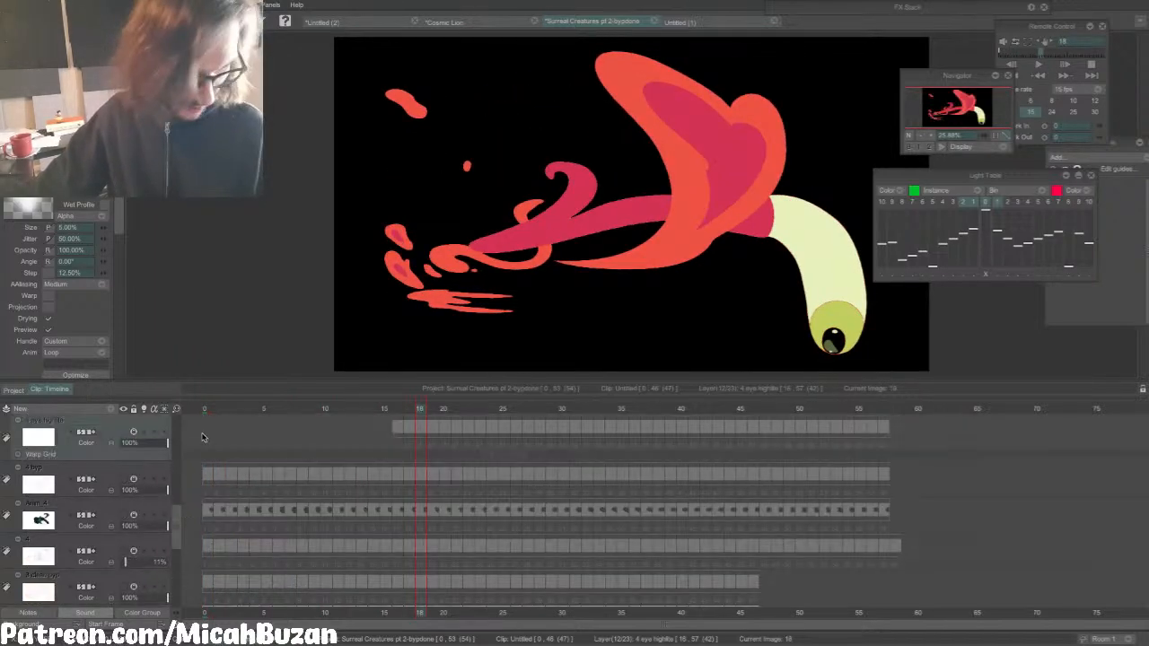
drag(174, 526, 180, 472)
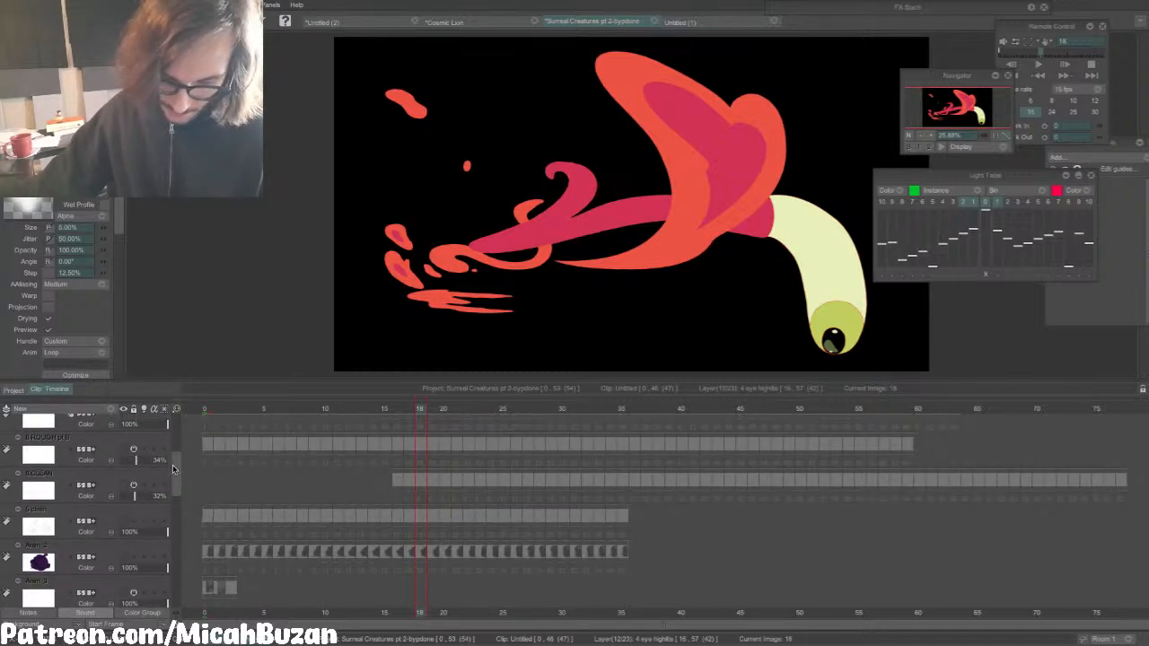
scroll(174, 469, down, 1)
click(116, 543)
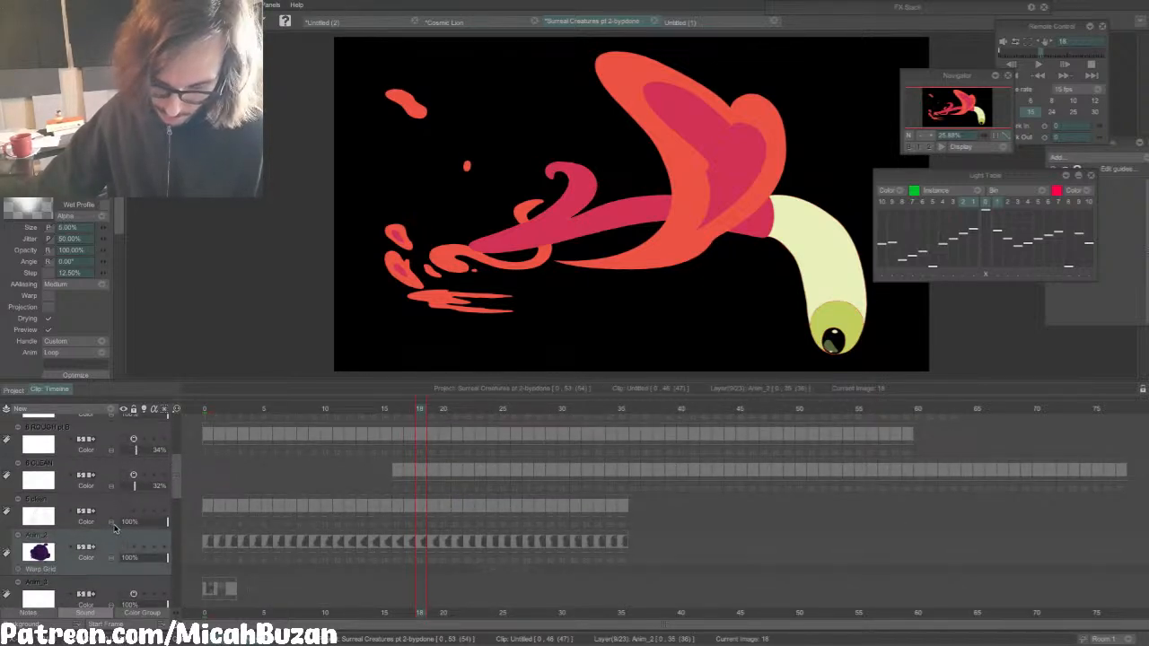
shift+click(111, 514)
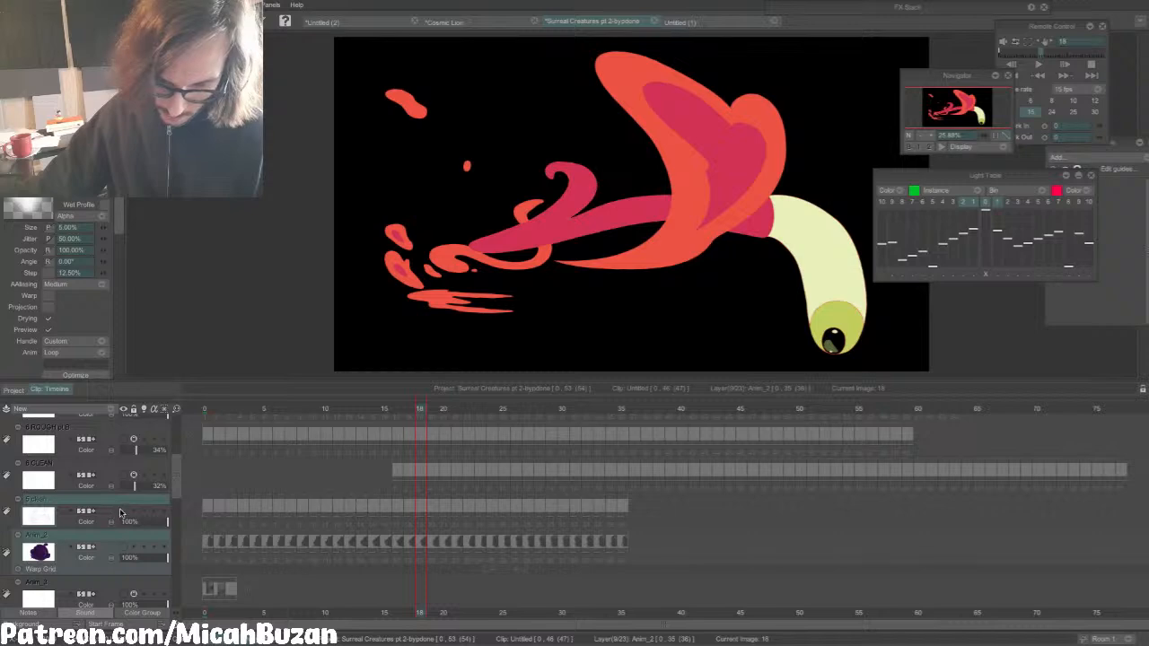
click(122, 511)
scroll(171, 484, down, 1)
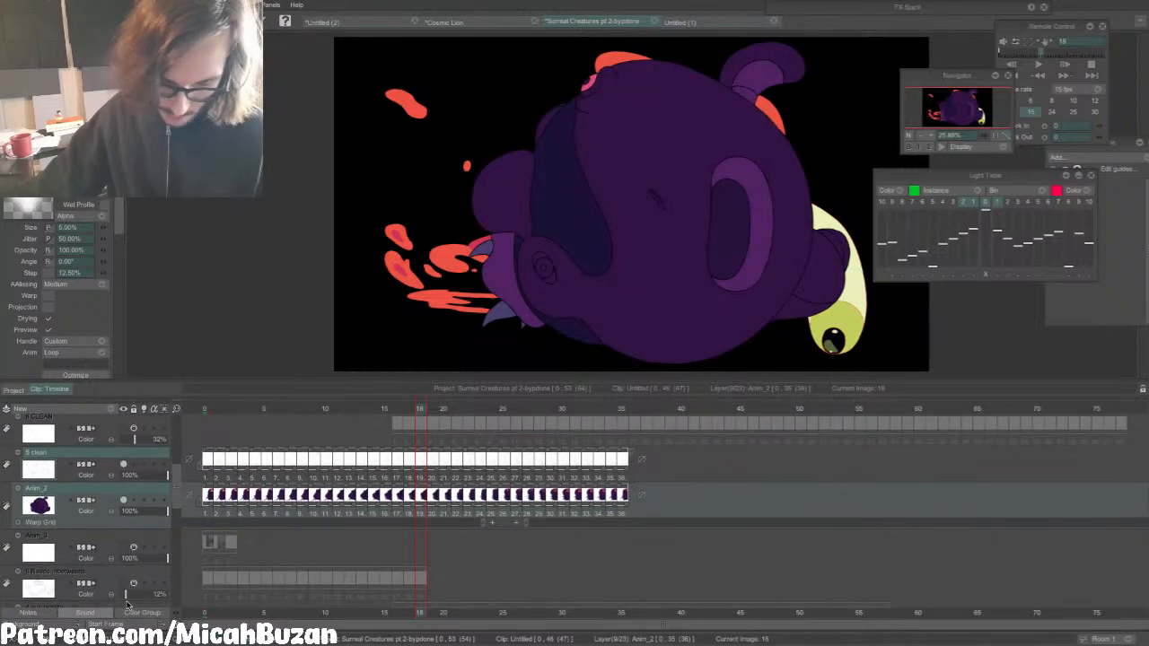
Step: Hide the red creature's layers and return to the first frame, leaving only the purple creature displayed
drag(174, 487, 174, 566)
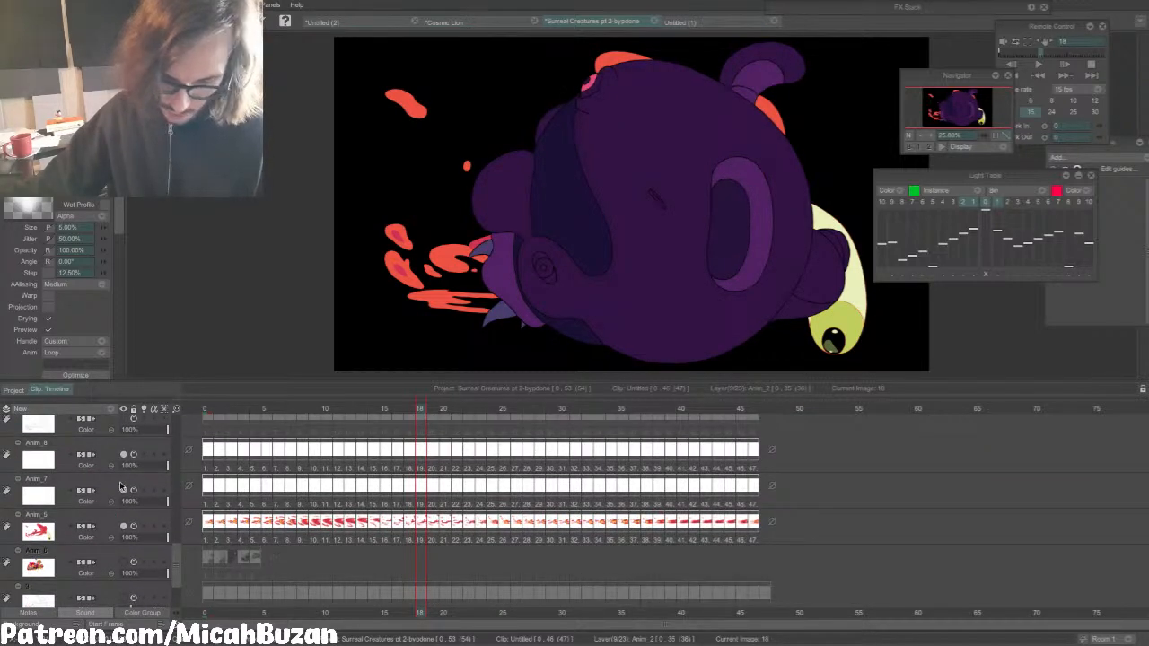
drag(123, 526, 118, 444)
drag(175, 552, 178, 414)
drag(257, 409, 143, 433)
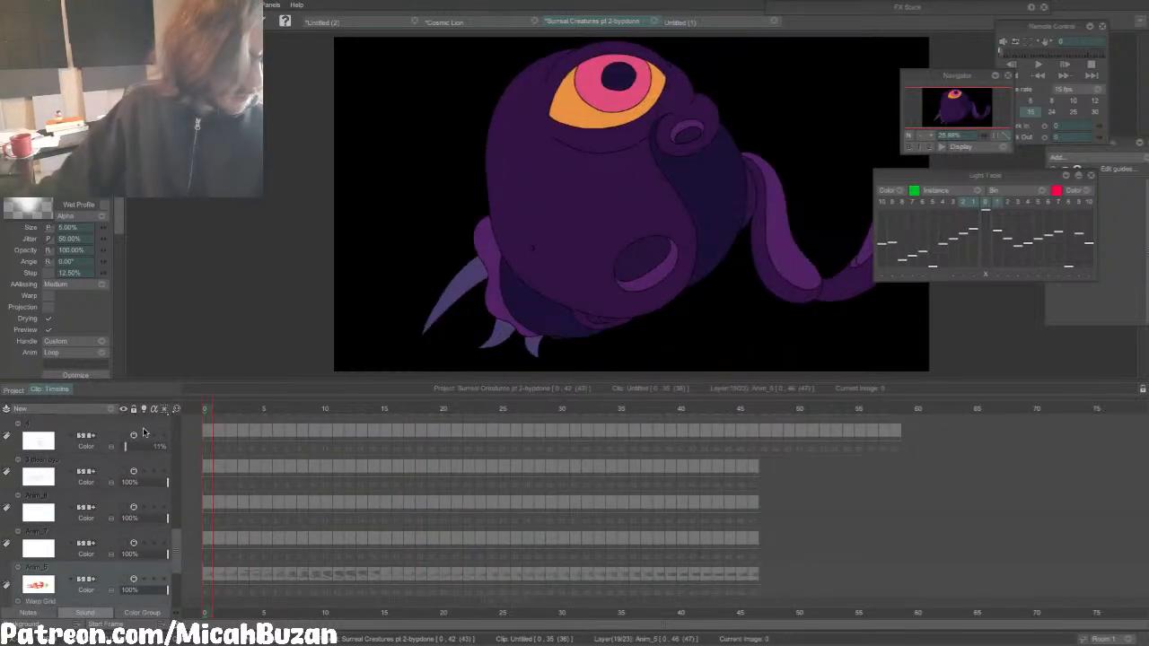
Step: Play the purple creature animation and move the Light Table and Navigator panels clear of the canvas
key(Return)
drag(925, 177, 1035, 177)
drag(953, 76, 1050, 80)
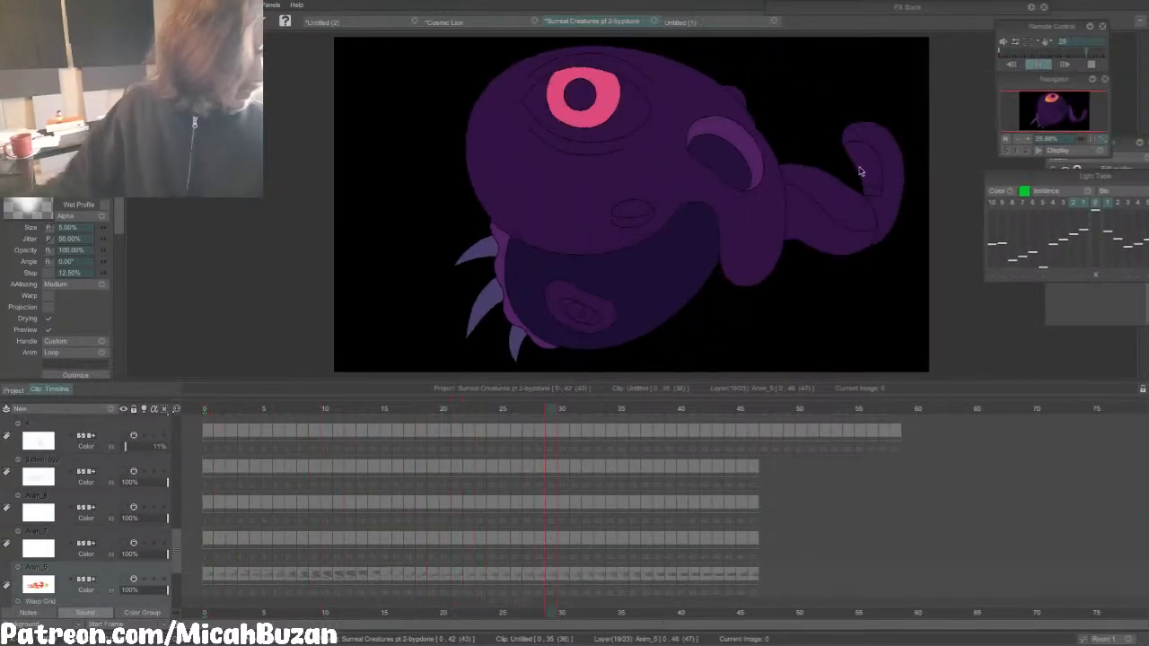
key(Return)
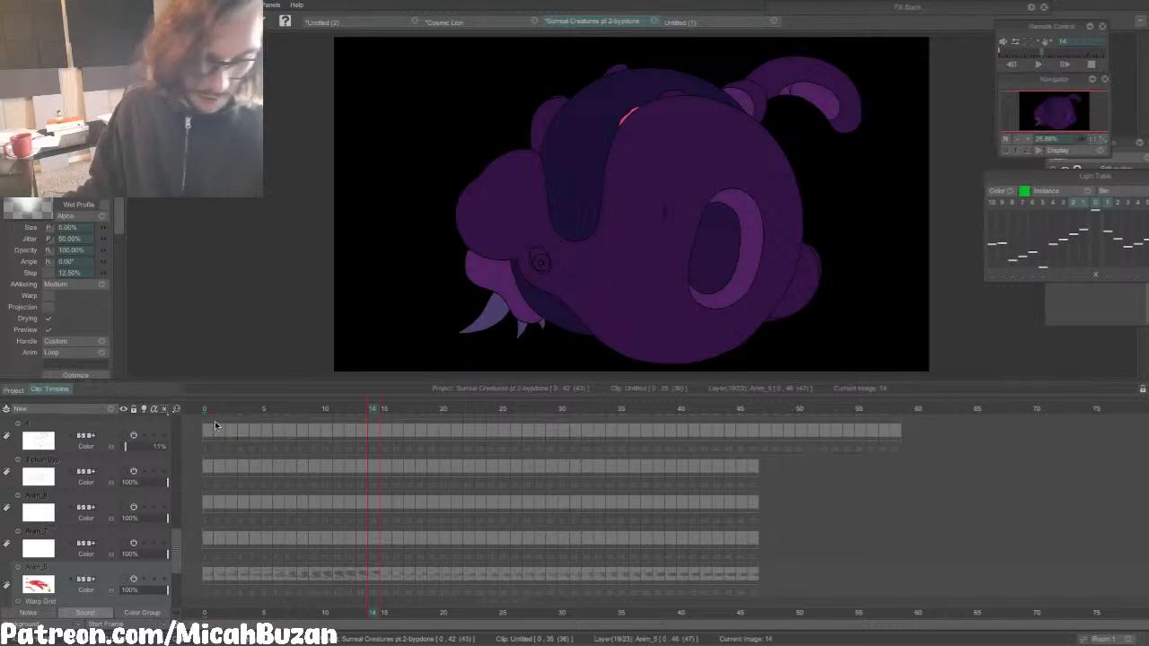
Step: Return to the first frame and shrink the timeline to give the purple creature's canvas more room
click(205, 410)
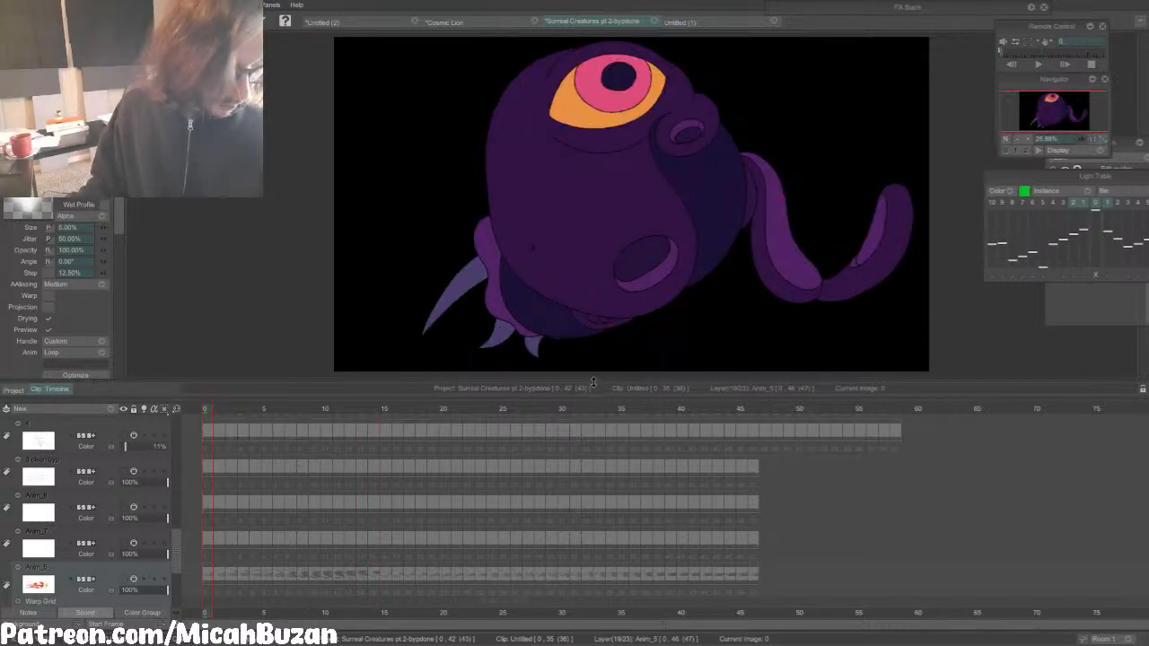
drag(593, 383, 593, 448)
mouse_move(215, 482)
mouse_down()
mouse_move(399, 496)
mouse_move(234, 499)
mouse_move(764, 490)
mouse_move(205, 500)
mouse_up()
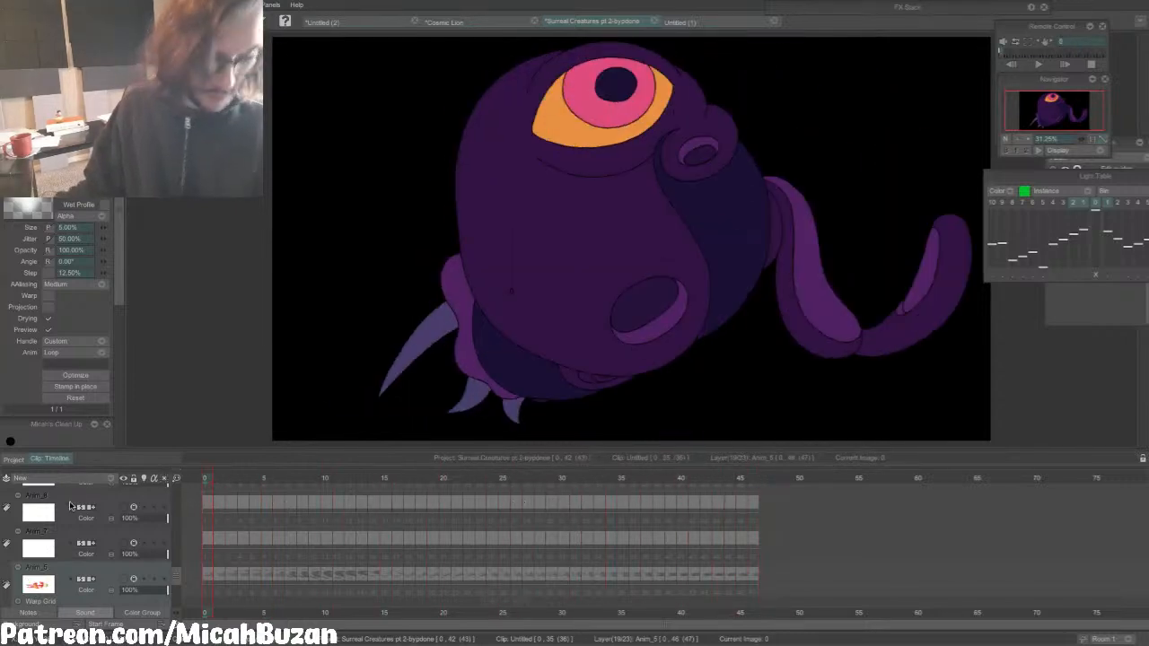
Step: Replay the purple creature animation from the first frame to examine how its body rotates
key(space)
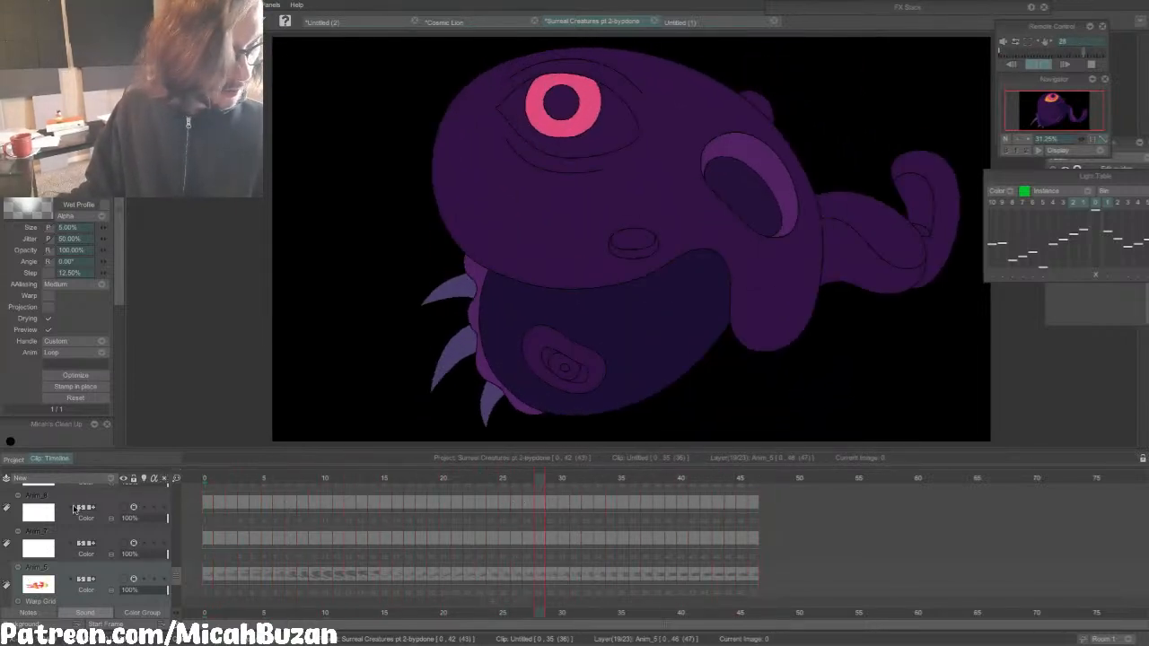
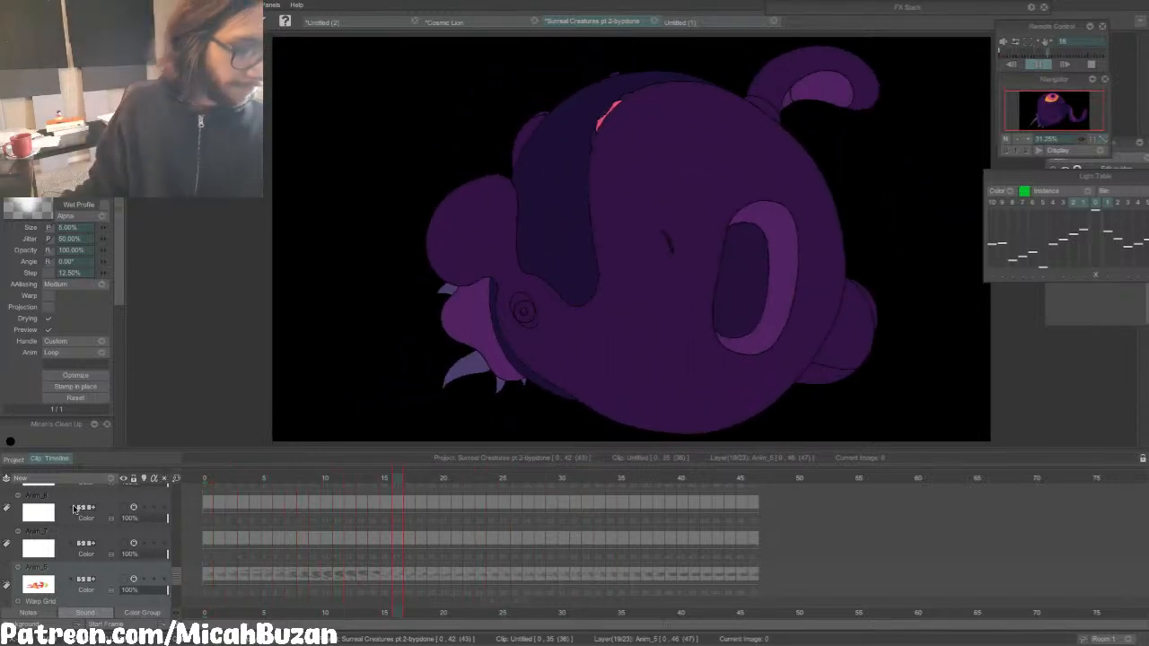
click(661, 482)
drag(648, 482, 205, 480)
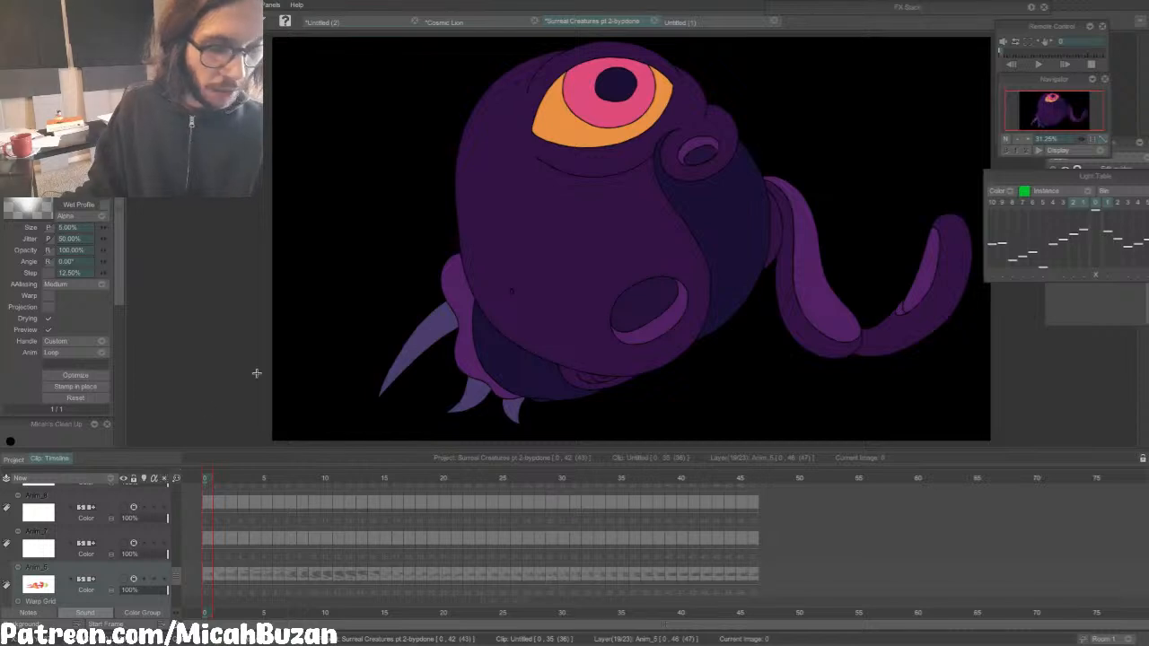
key(Return)
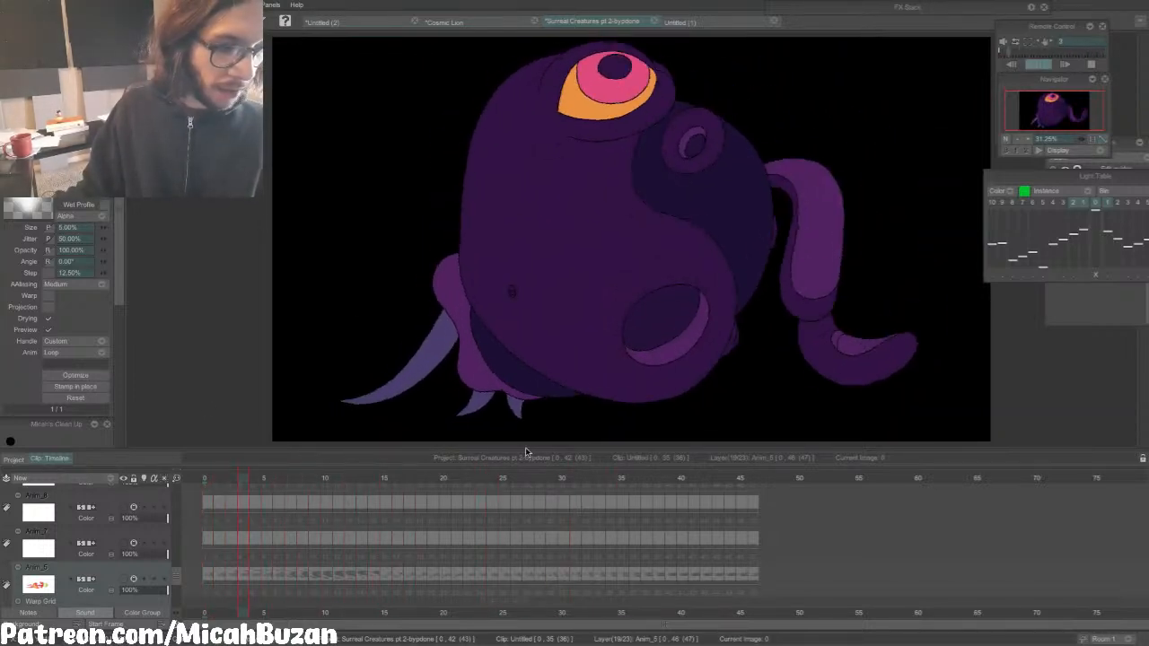
drag(433, 479, 200, 482)
Step: Switch back to the Cosmic Lion project and flip through frames 6 to 10 to examine the nose's movement
click(448, 23)
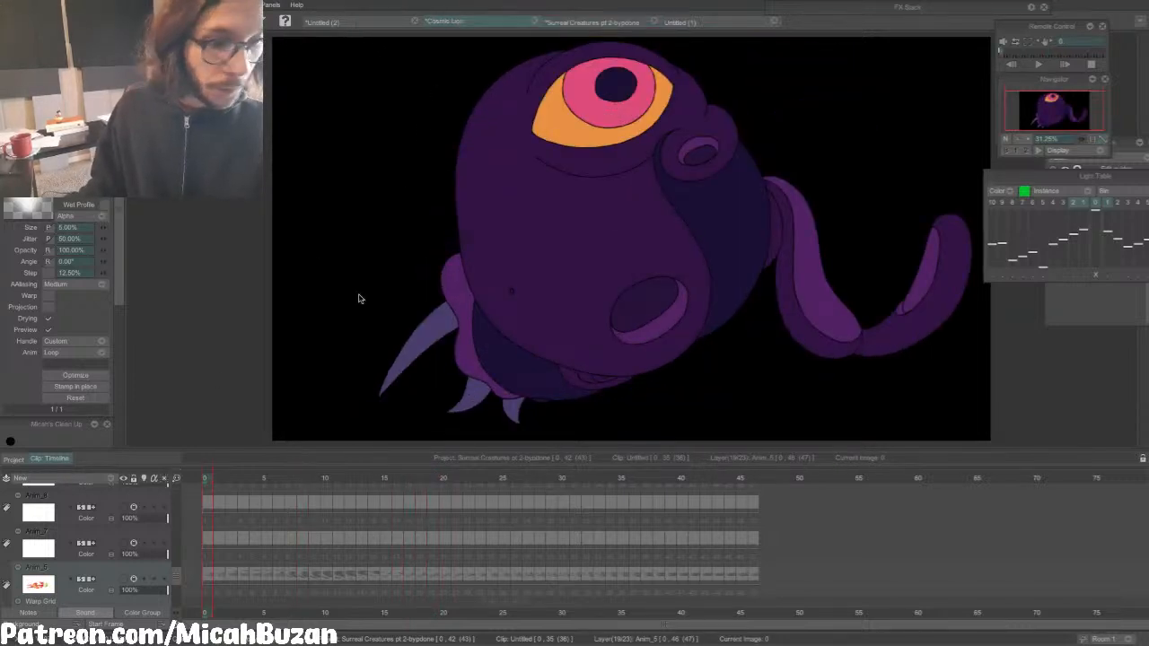
key(Right)
key(Right)
key(Left)
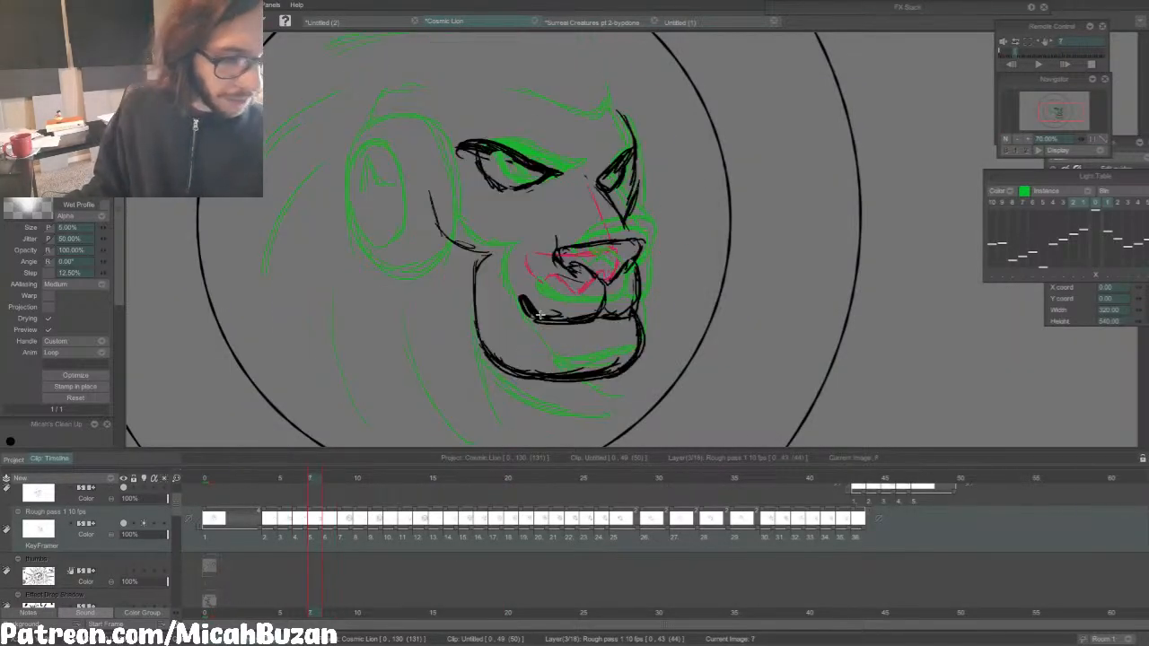
key(e)
key(Right)
key(Right)
key(Right)
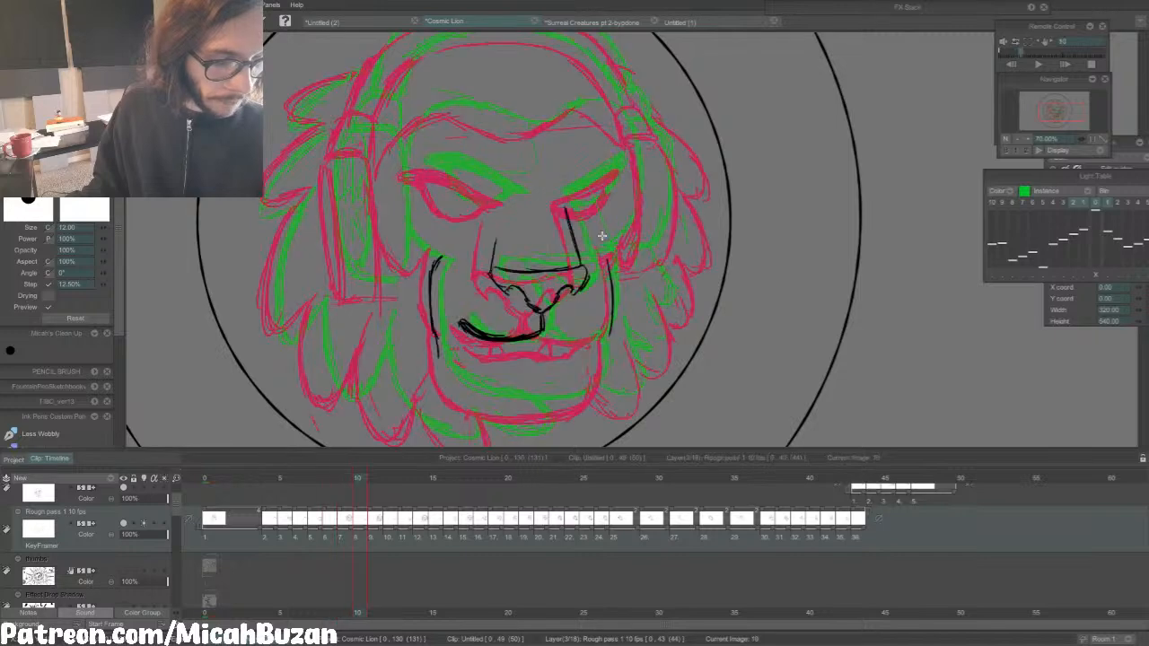
Step: Rework the nose's top edge on frame 10 and tidy the nose on frame 9 with the brush and eraser
key(b)
key(e)
mouse_move(496, 266)
mouse_down()
mouse_move(572, 269)
mouse_move(523, 262)
mouse_move(591, 256)
mouse_move(528, 257)
mouse_up()
key(b)
key(Left)
key(e)
key(b)
Step: Erase the nose's top edge on frame 8 and redraw it as a continuous curve between the nostrils, comparing it with frame 7
key(Left)
key(e)
key(b)
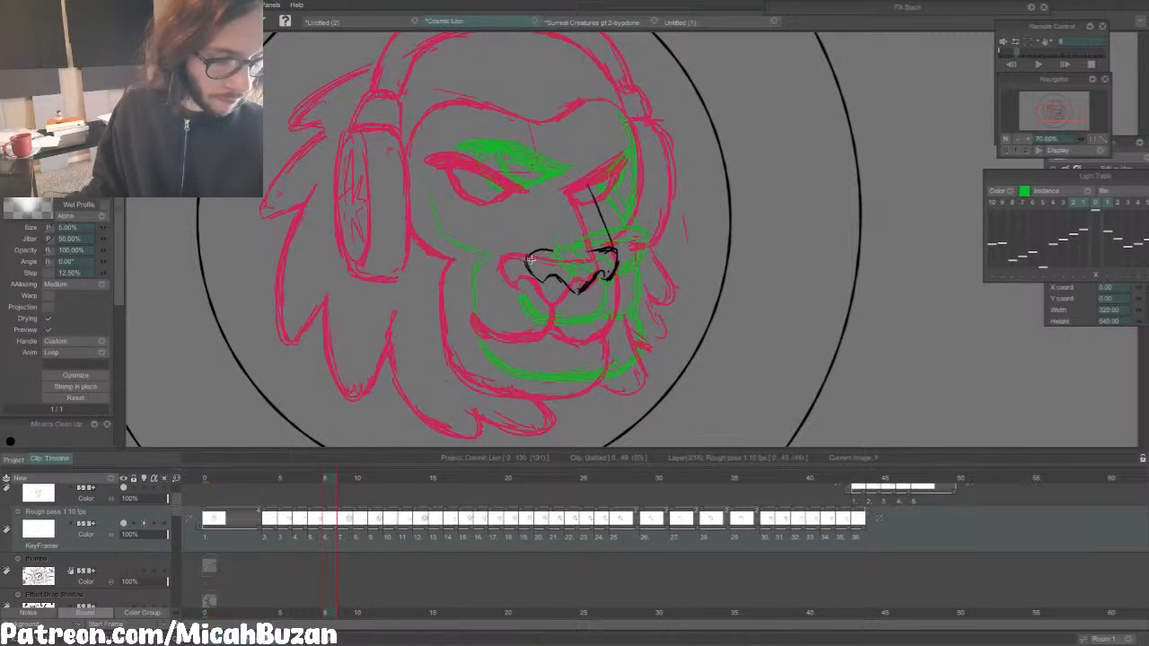
key(ctrl+z)
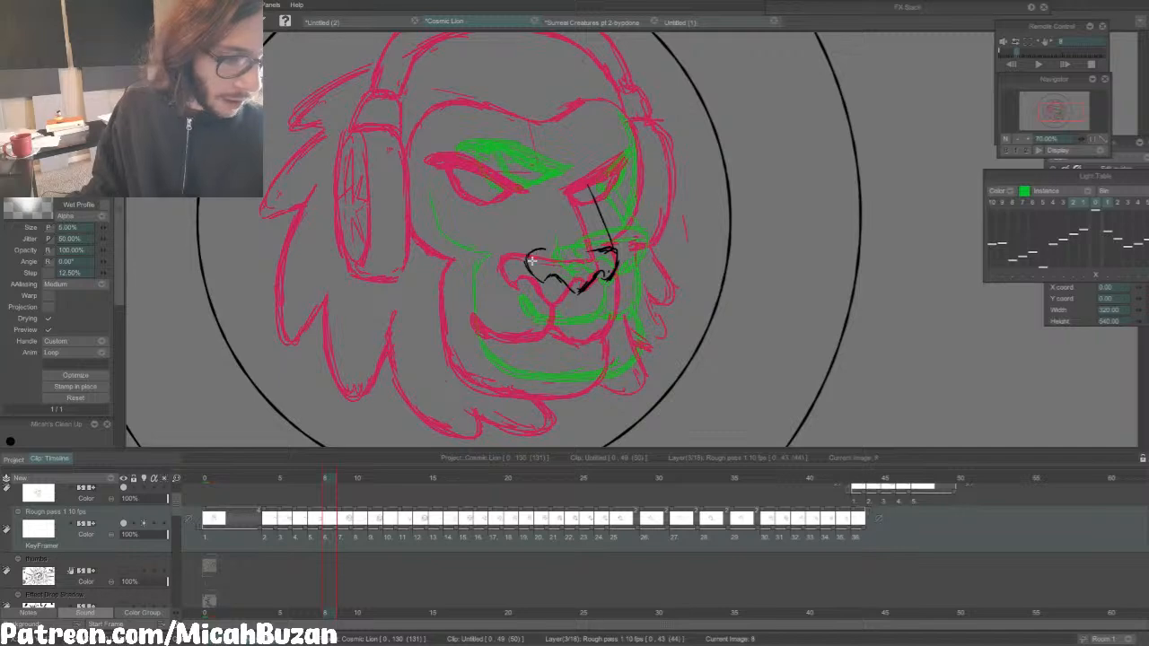
mouse_move(548, 252)
mouse_down()
mouse_move(618, 256)
mouse_move(618, 269)
mouse_up()
key(e)
key(Left)
key(Right)
key(b)
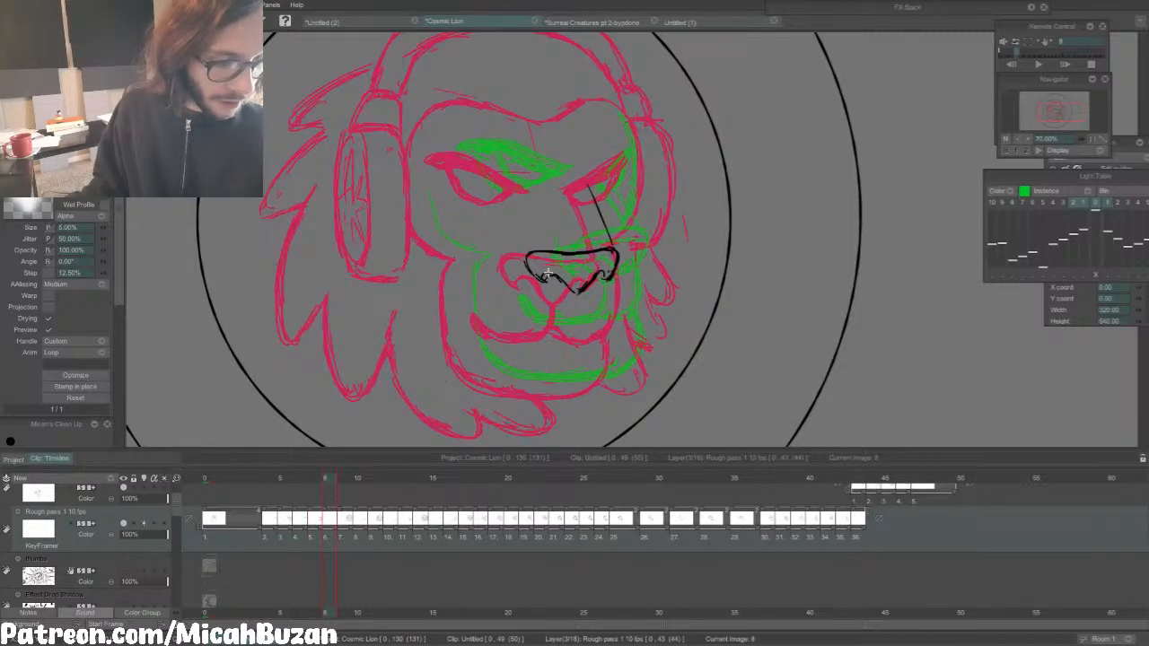
Step: Refine the nostrils and redraw the nose's lower tip on frame 8, comparing it with frames 7 and 9
key(e)
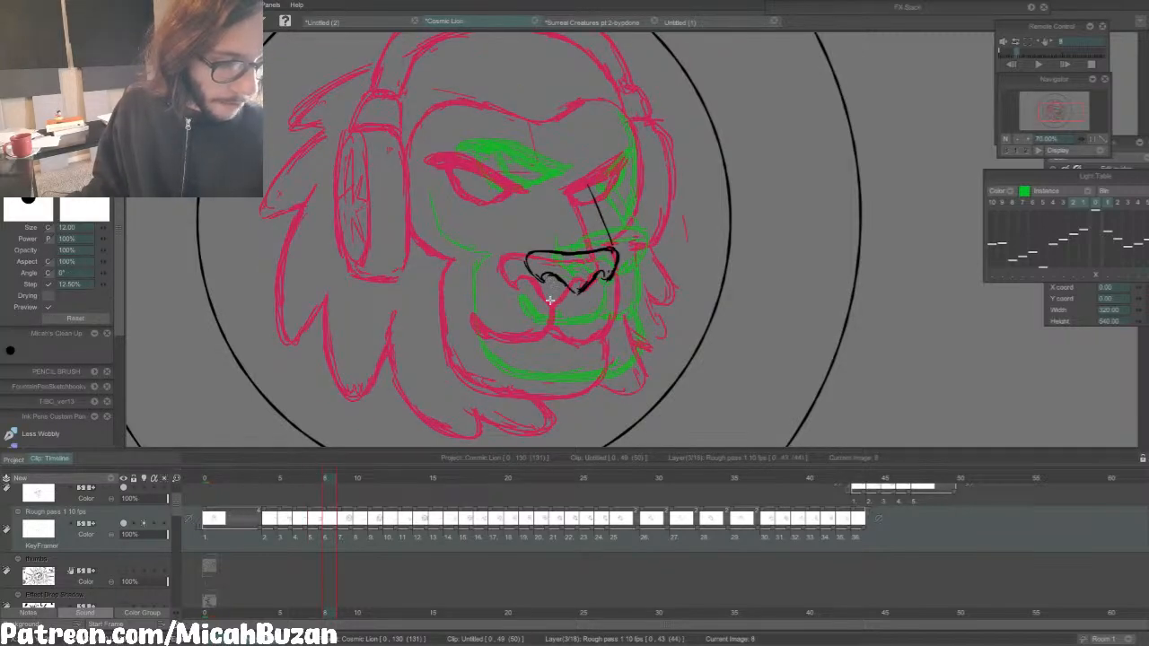
key(Right)
key(b)
key(Left)
key(Left)
key(Right)
key(e)
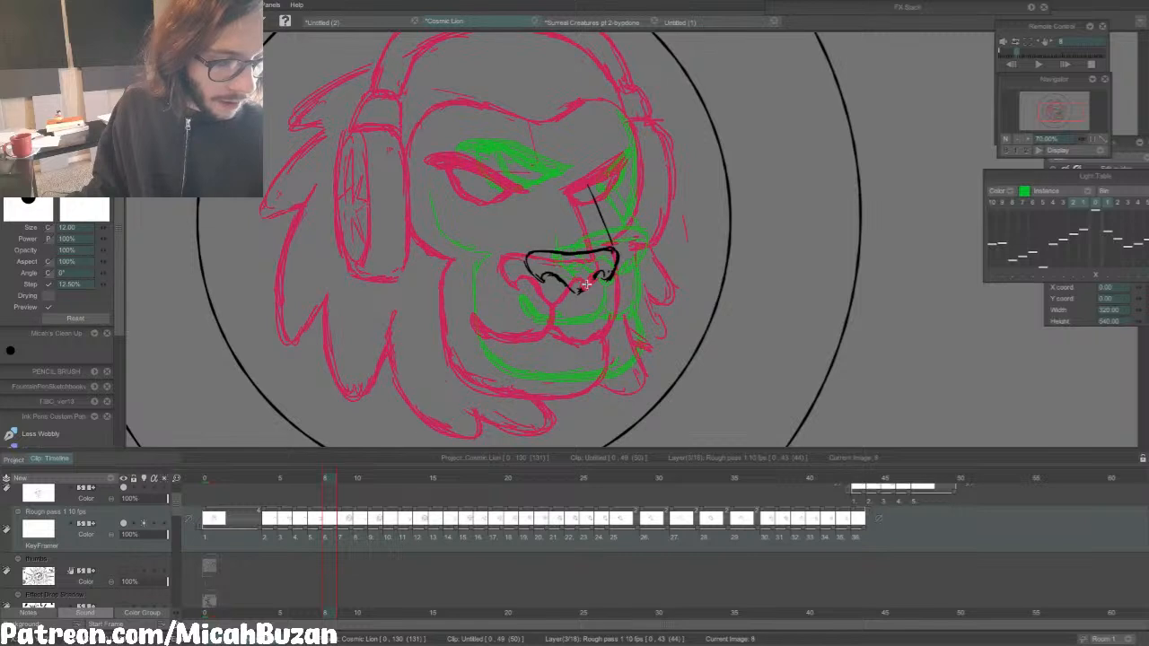
key(b)
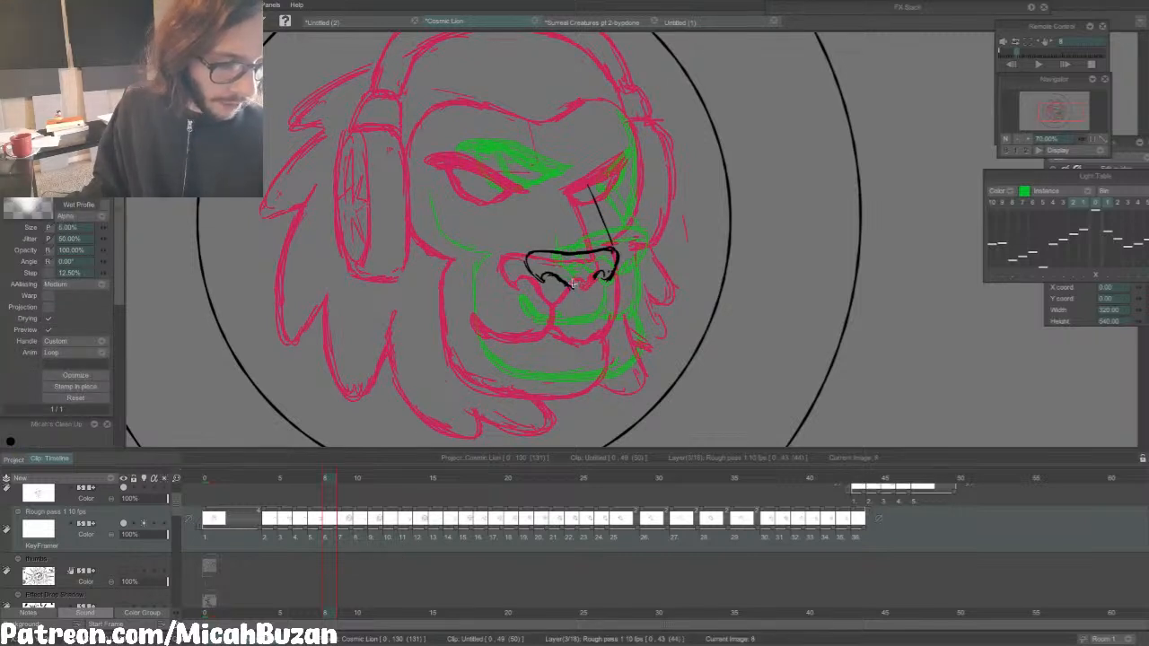
key(Left)
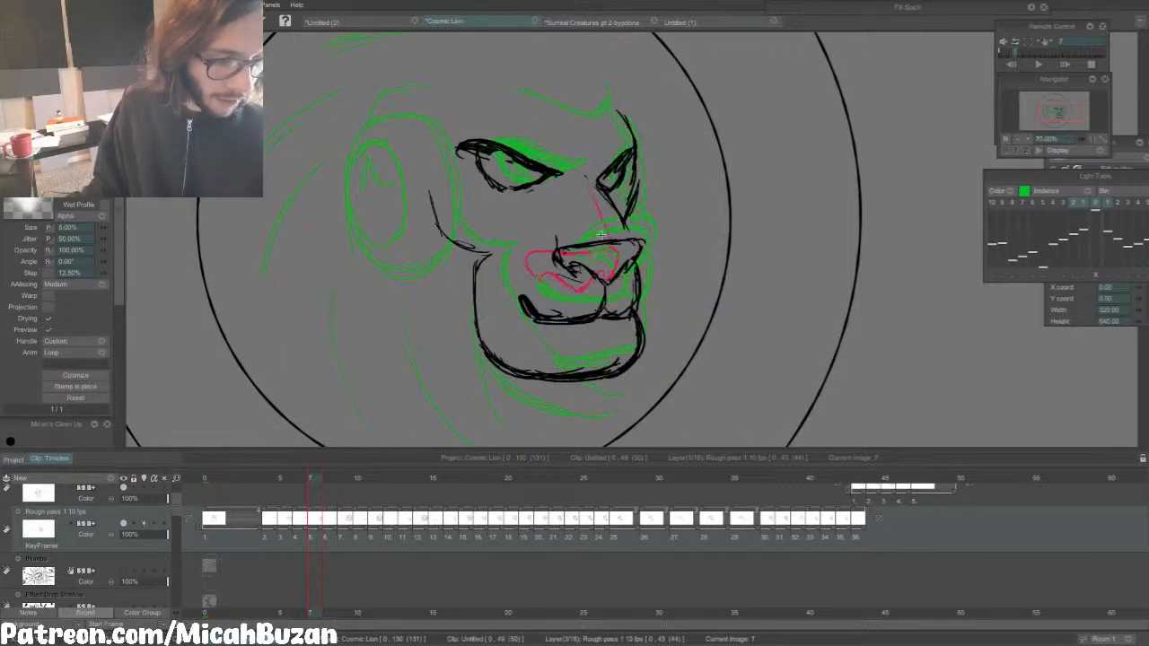
Step: Draw the mouth line below the nose on frame 8, curling it up at the corner of the muzzle
key(Right)
drag(499, 315, 568, 323)
key(ctrl+z)
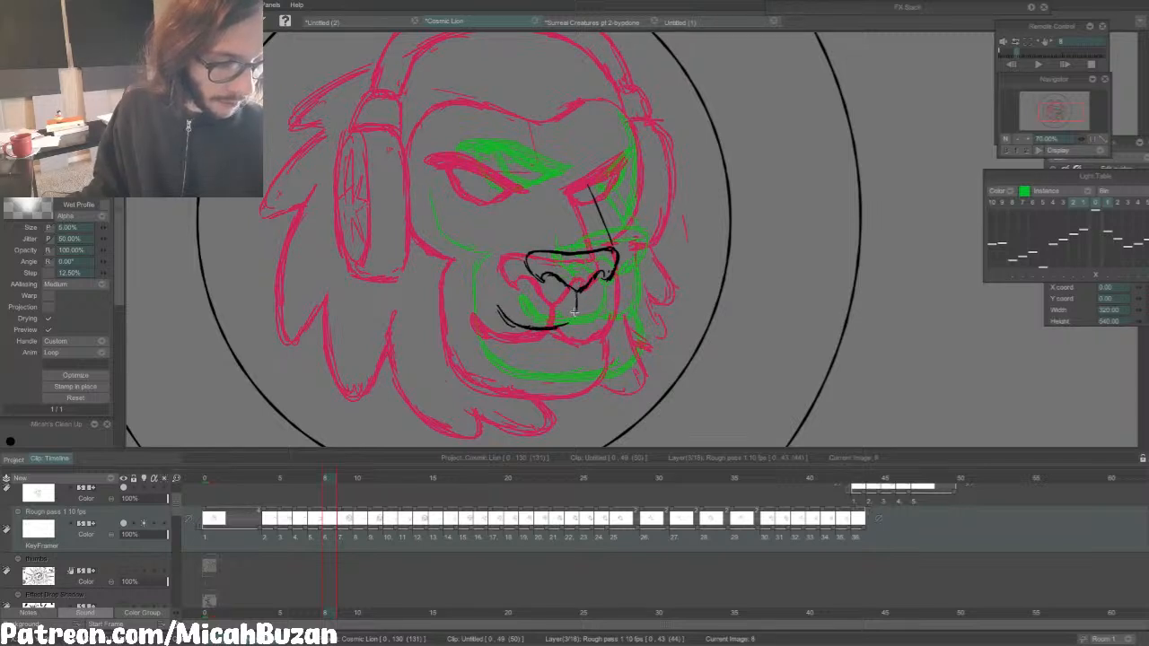
drag(500, 307, 526, 327)
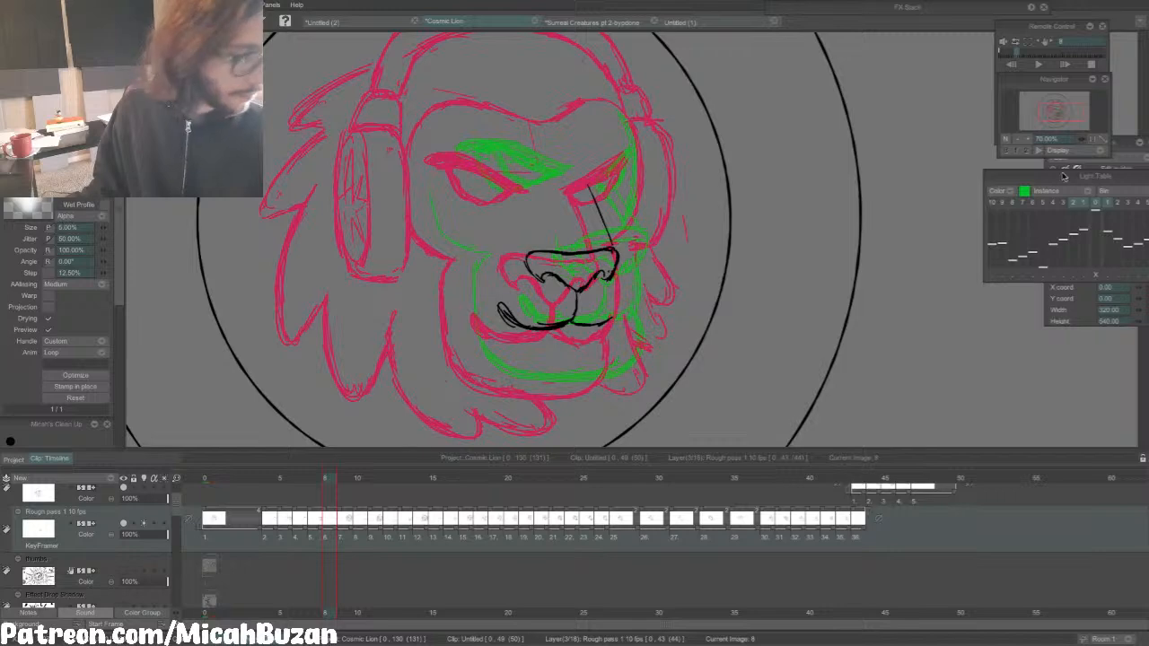
Step: Move the Light Table aside, play back frames 4 to 11, and flip through them to examine the head turn's motion
drag(1062, 176, 926, 160)
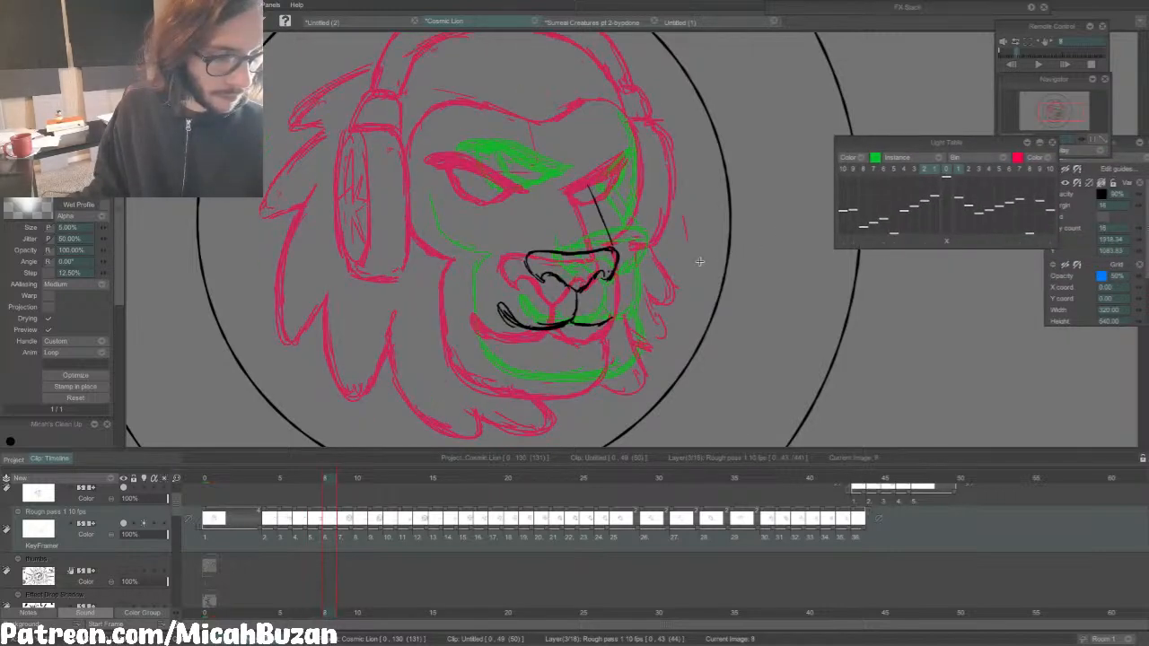
drag(377, 537, 268, 535)
key(Return)
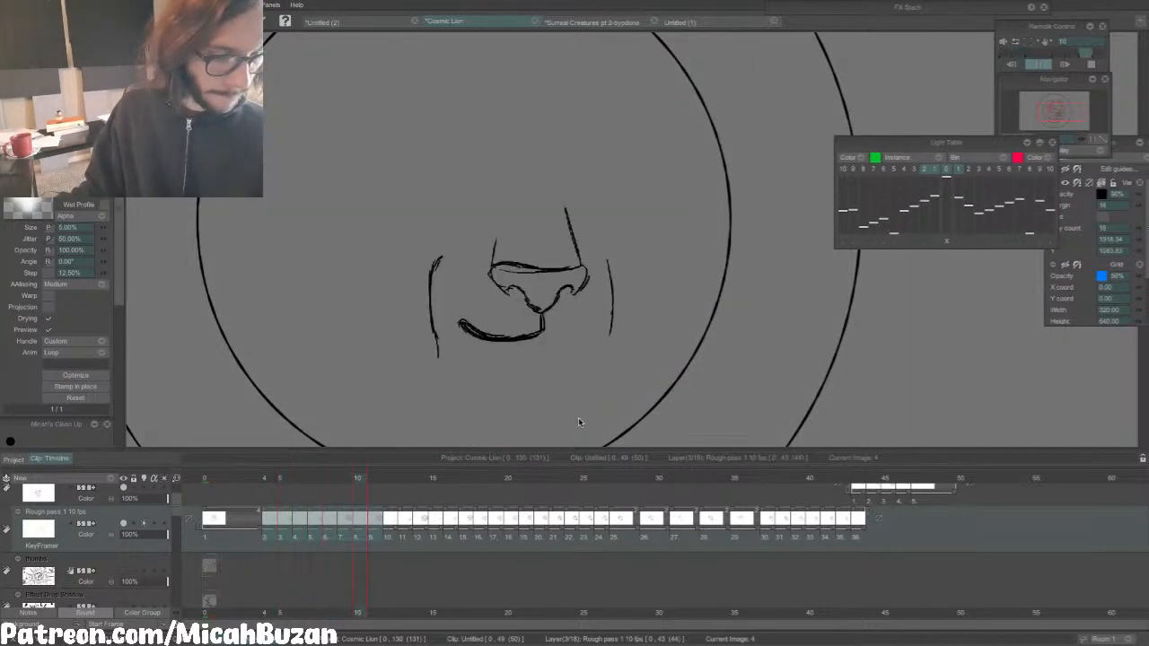
key(Return)
key(Left)
key(Left)
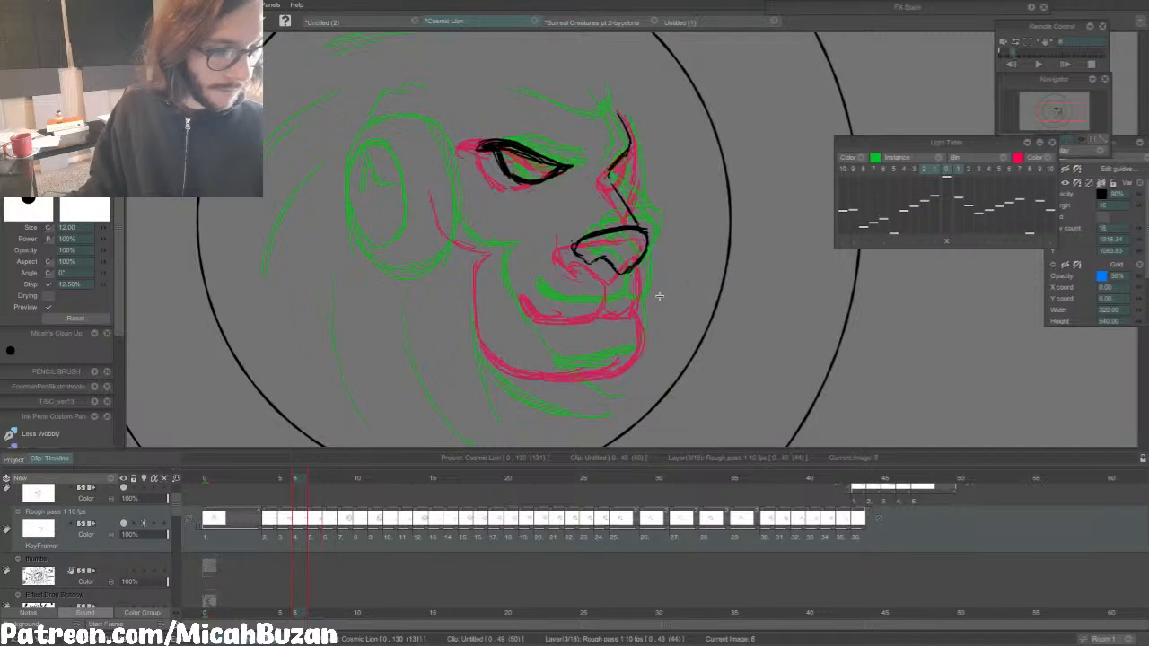
key(Return)
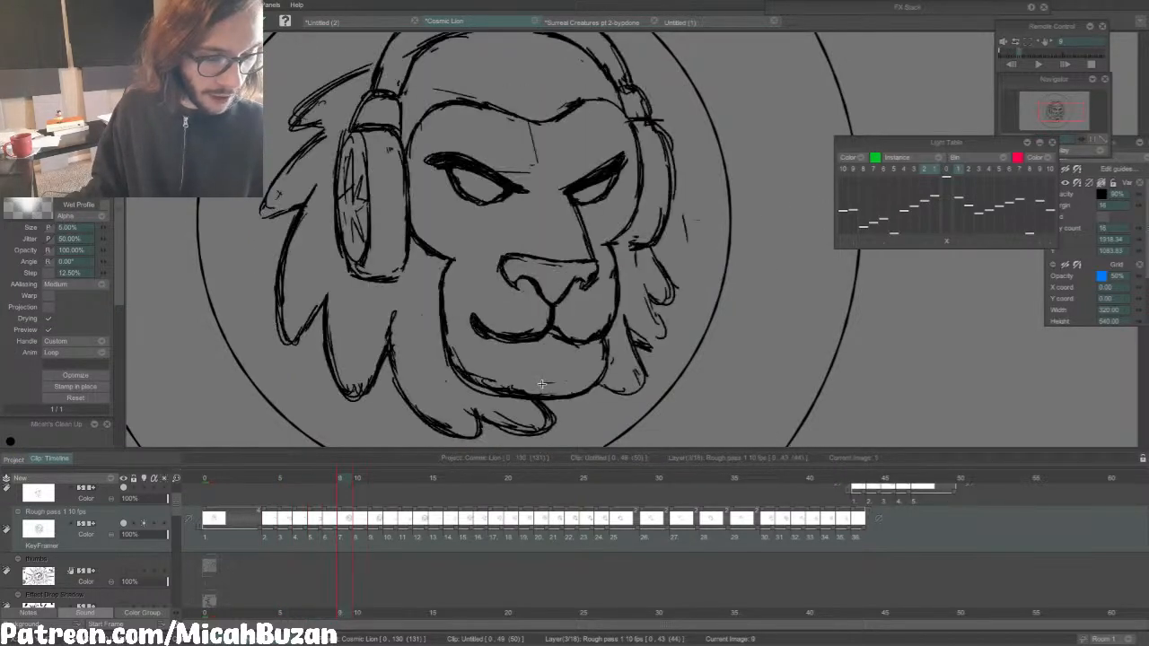
key(Left)
key(Right)
key(Right)
key(Left)
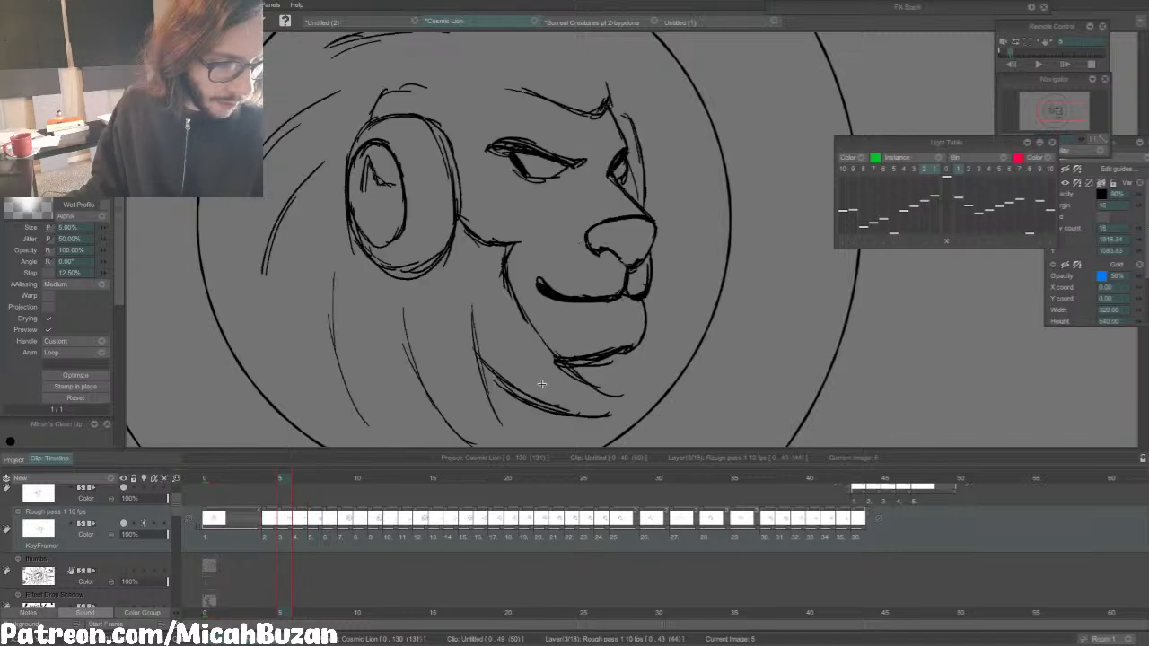
key(Right)
Step: Show only the adjacent frames through the Light Table and redraw the nose's top edge on frame 7
key(e)
key(Right)
key(b)
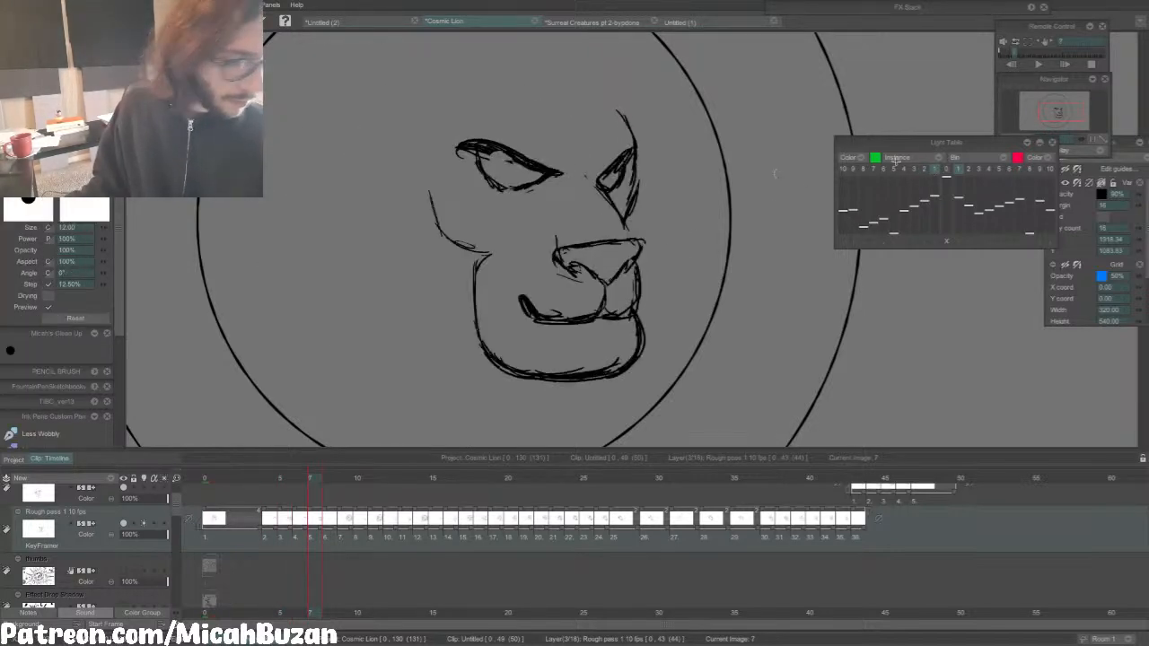
click(946, 171)
key(b)
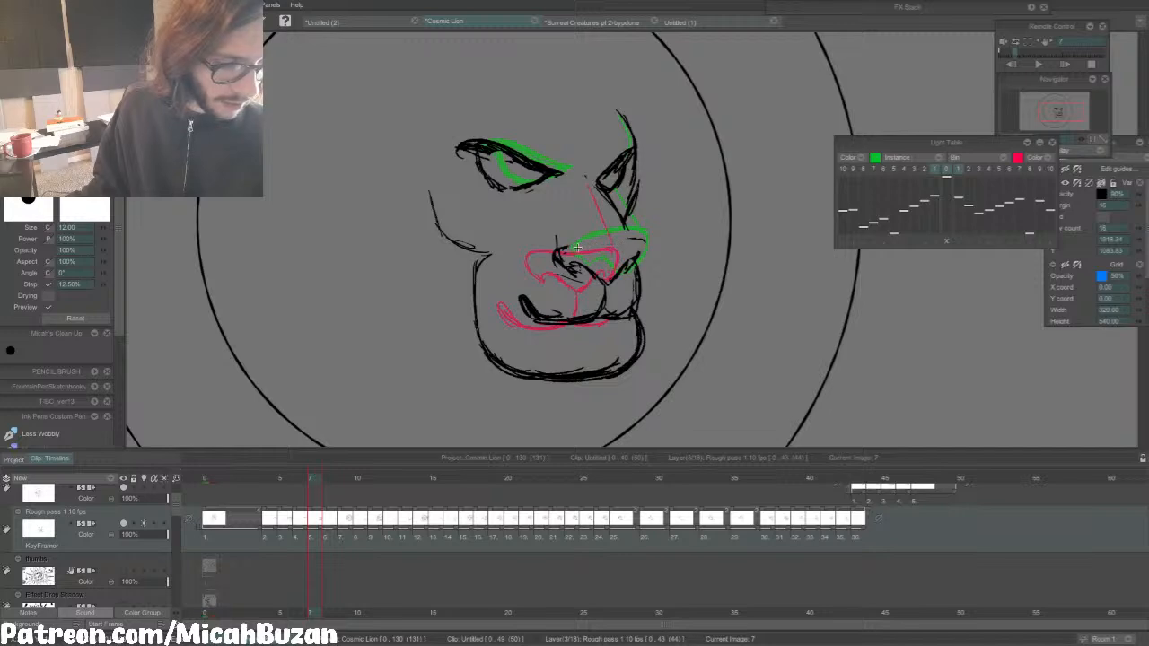
key(b)
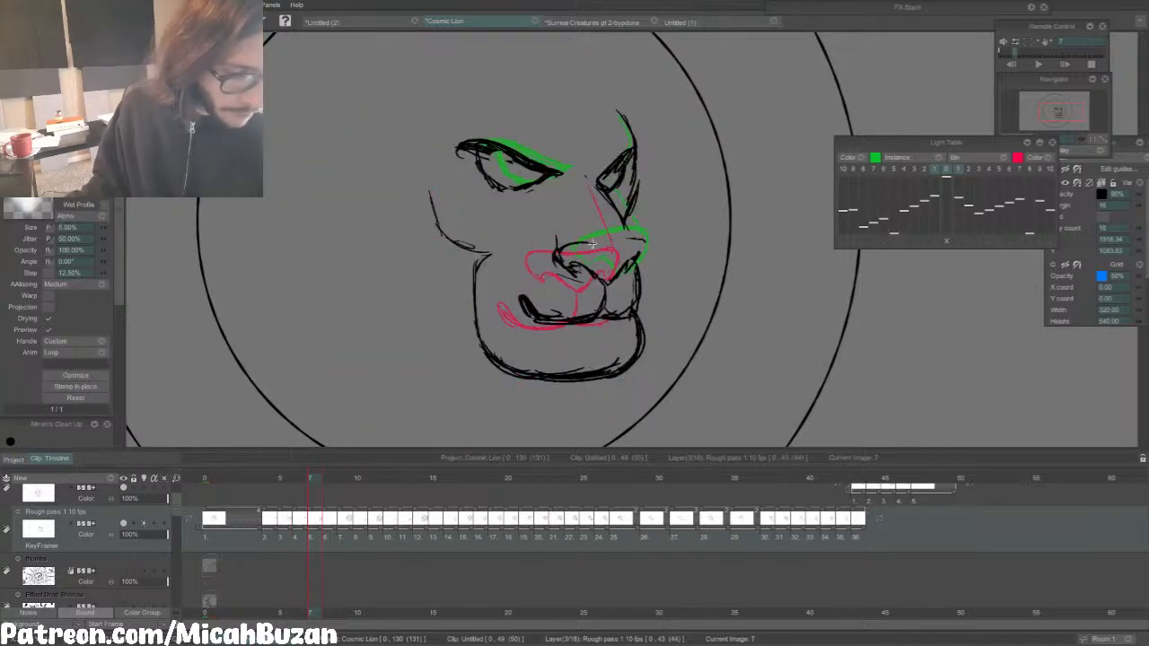
key(Left)
key(Right)
drag(574, 244, 621, 236)
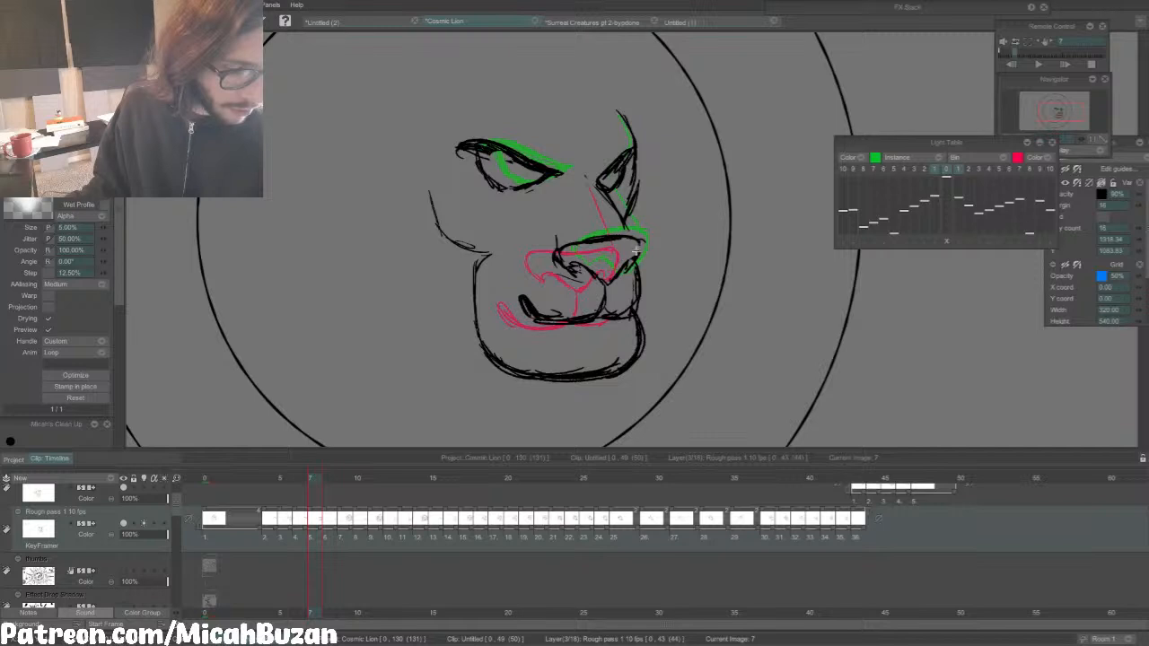
Step: Hide the Light Table and clean up the nose's top edge on frame 7, comparing it with frame 6
key(Left)
key(Right)
key(Left)
key(Right)
key(e)
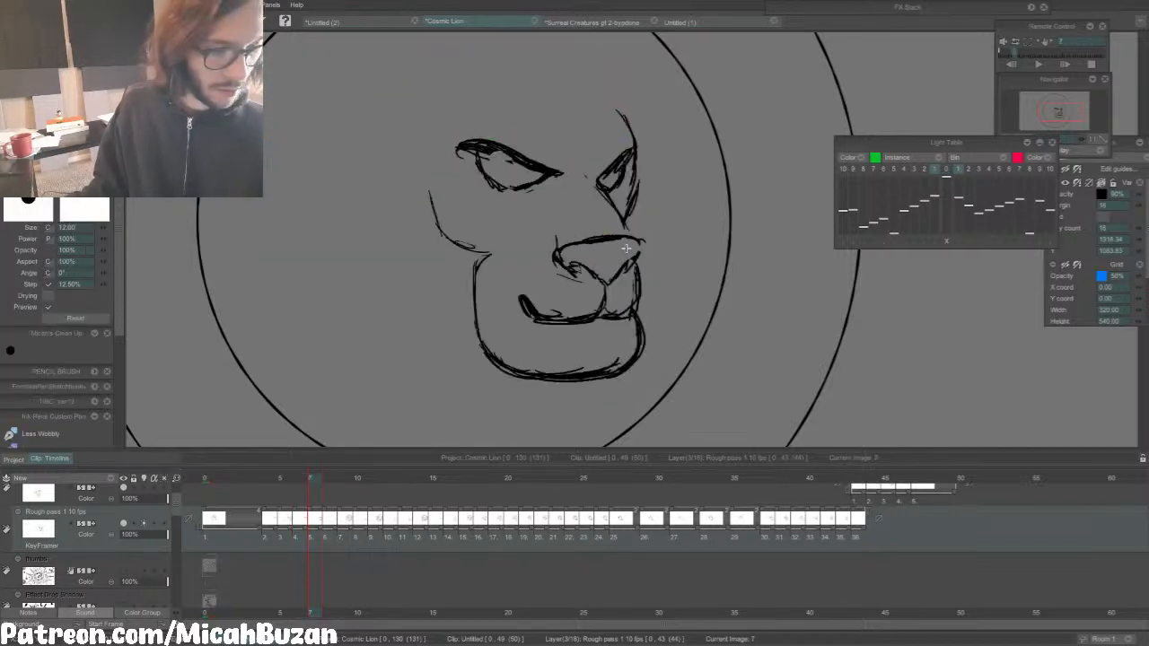
key(Left)
key(Right)
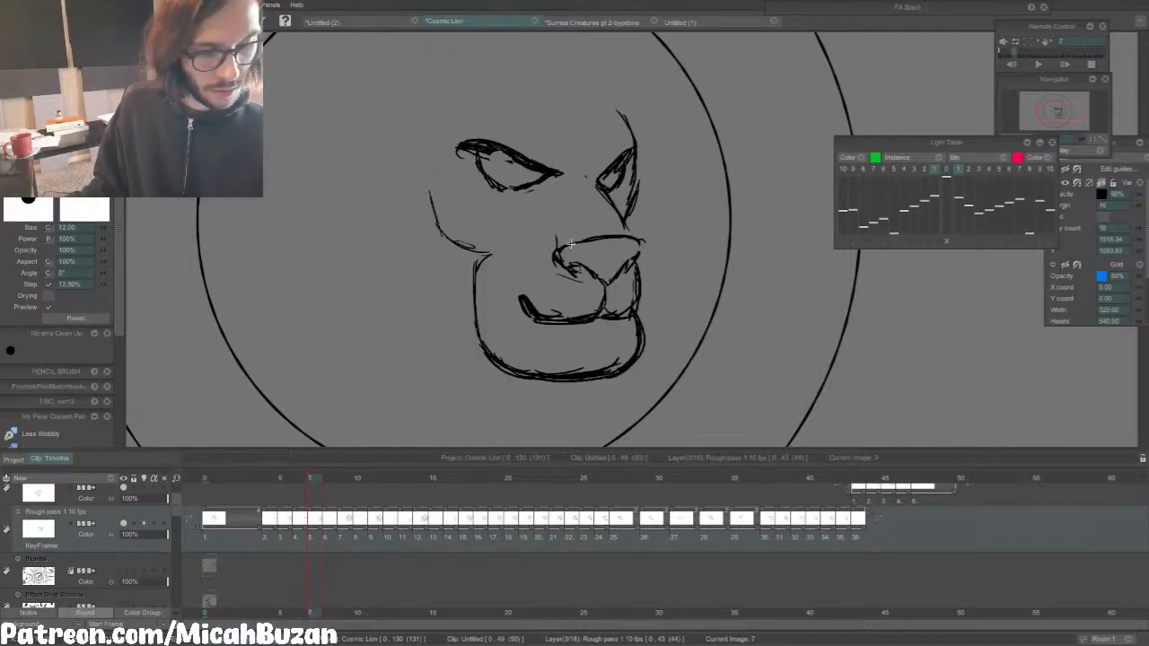
key(b)
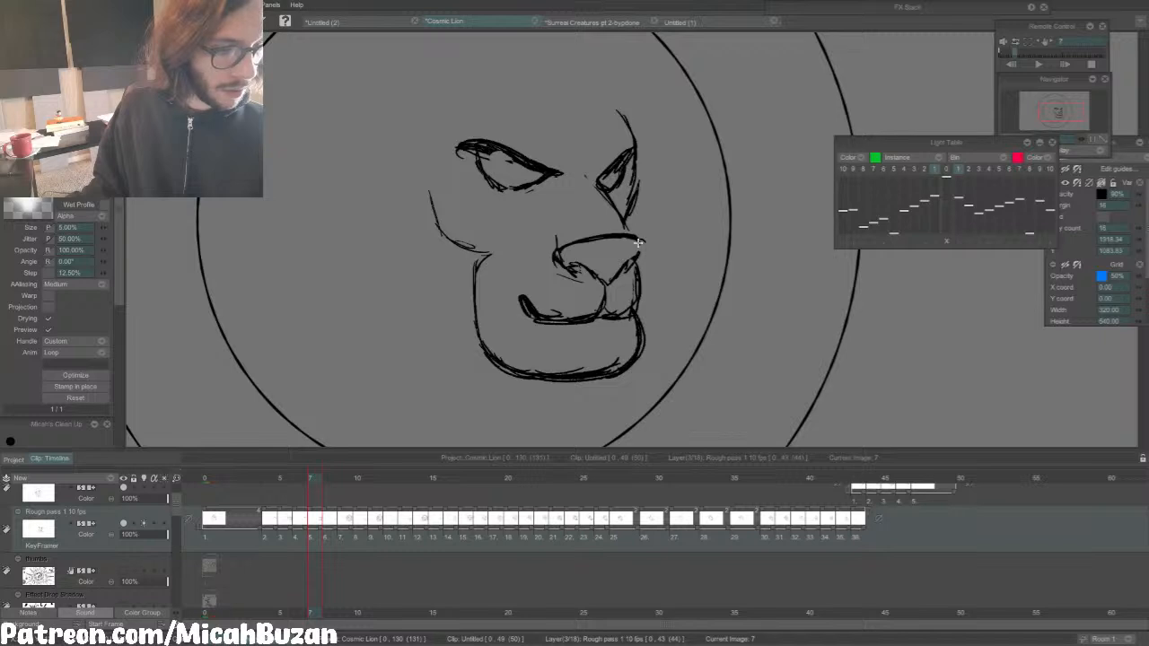
Step: Tidy the nose's far corner and connect the bridge line from the eye to the nose on frame 7
key(e)
mouse_move(627, 262)
mouse_down()
mouse_move(613, 278)
mouse_move(628, 262)
mouse_up()
key(Left)
key(Right)
key(b)
key(Left)
key(Right)
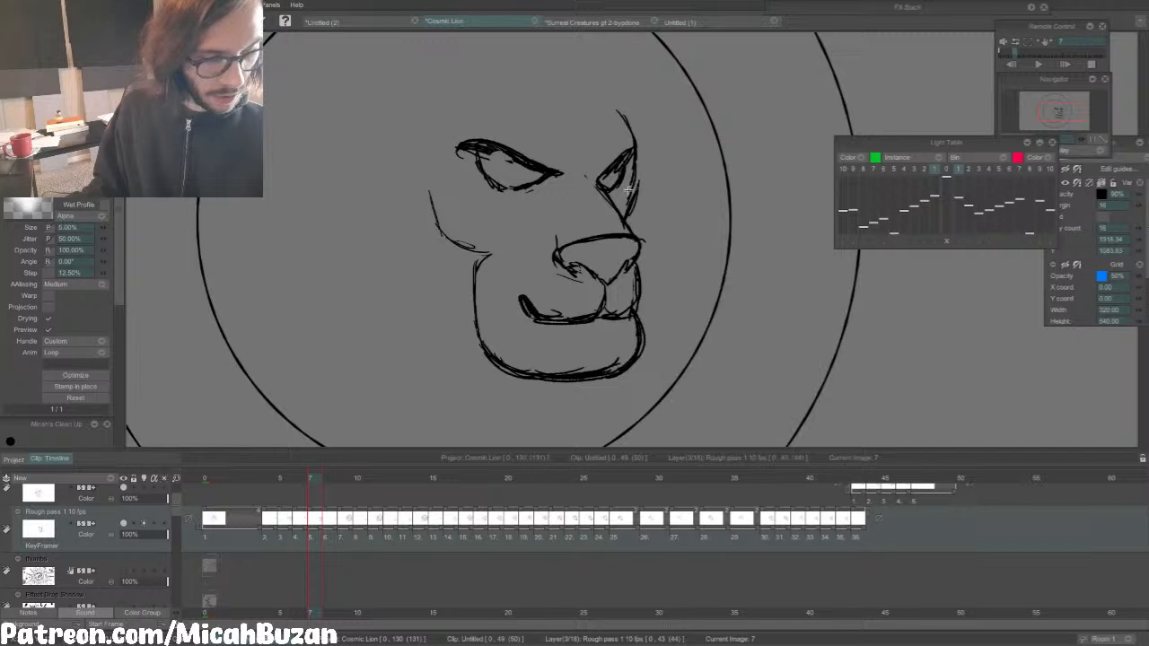
Step: Redraw the nose's top edge on frame 8 as a slightly arched line and erase the old dipping line
key(Right)
key(Left)
key(Right)
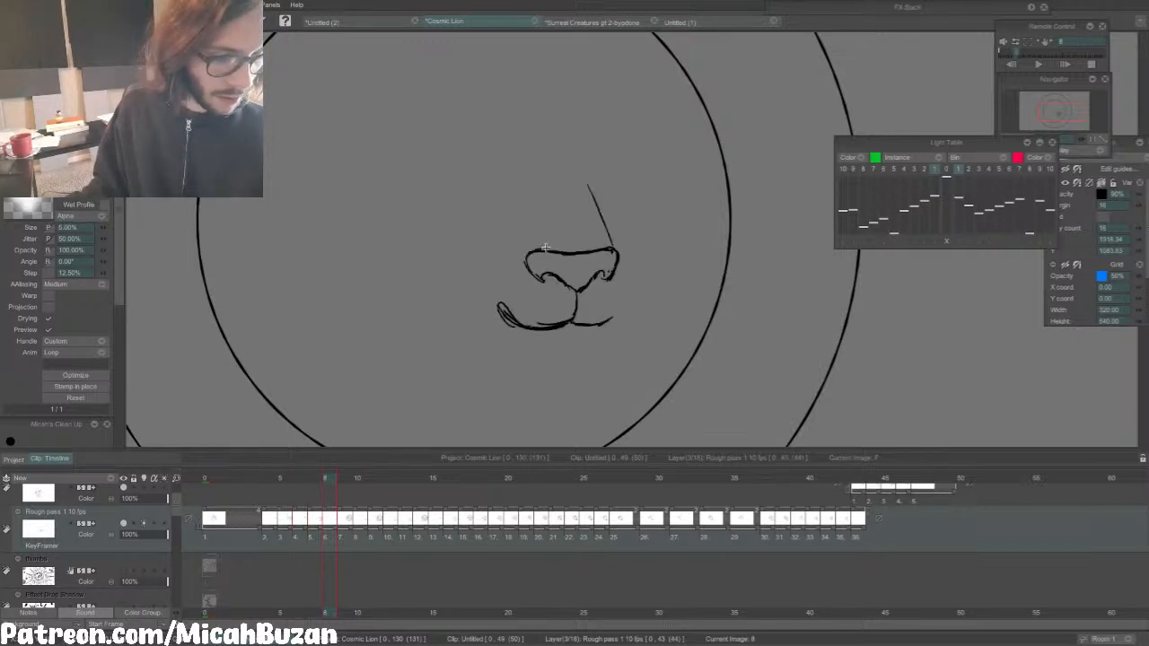
key(e)
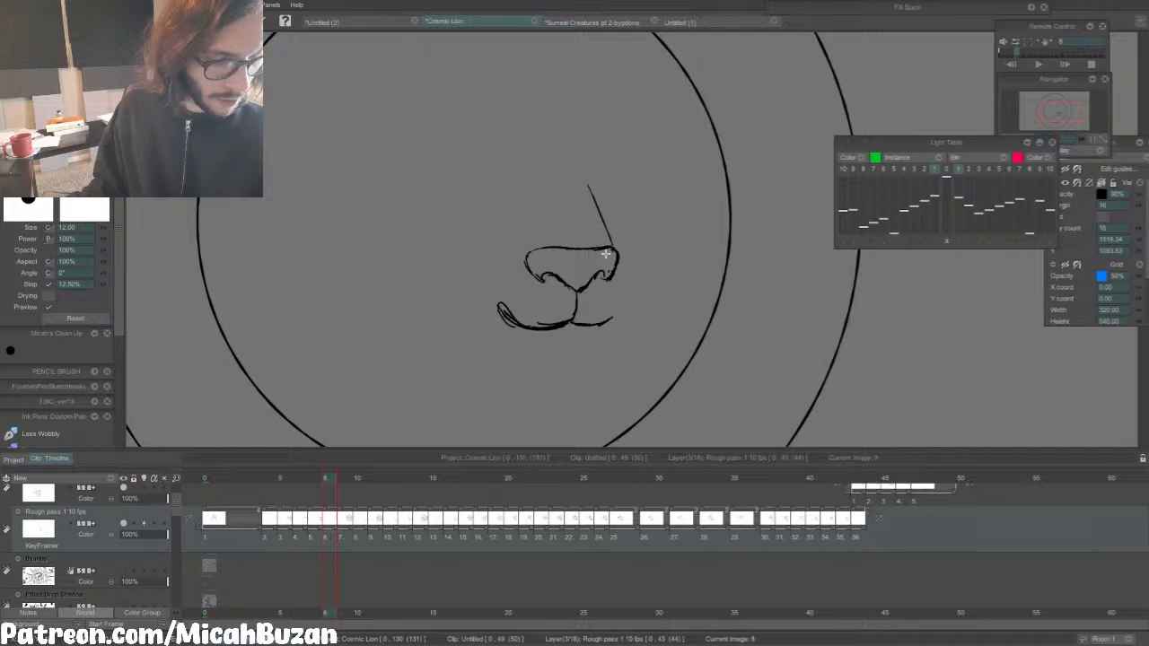
key(e)
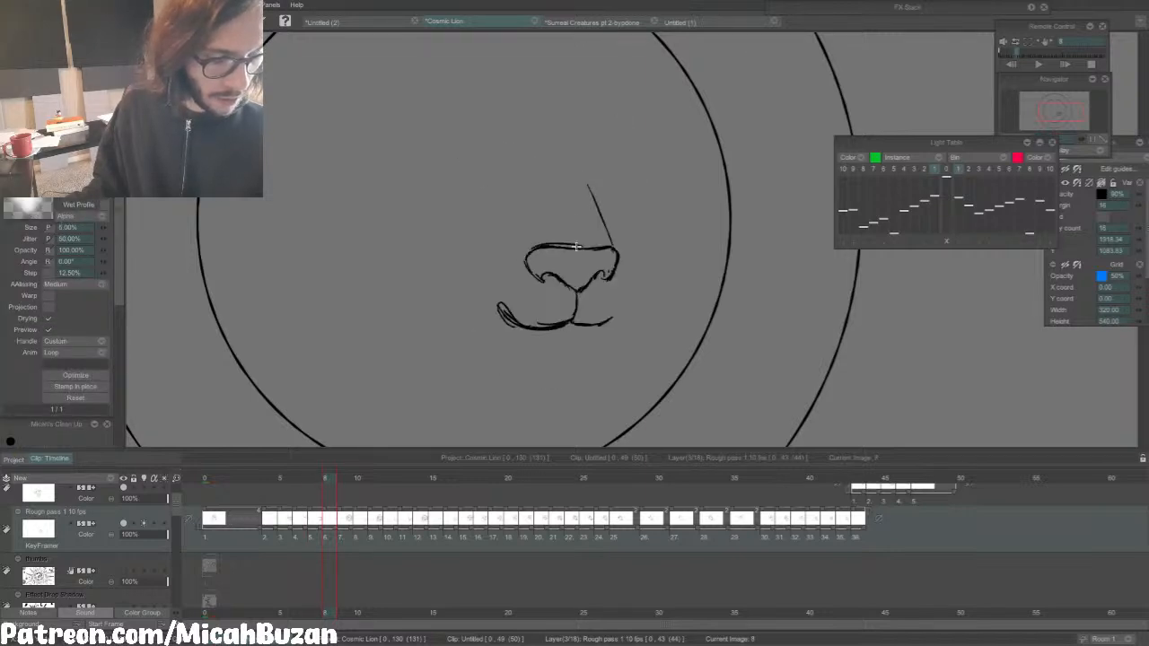
mouse_move(566, 247)
mouse_down()
mouse_move(605, 245)
mouse_move(612, 257)
mouse_move(531, 253)
mouse_up()
Step: Refine and thicken the nose's top edge and far corner on frame 8, comparing them with frame 7
key(Left)
key(Right)
key(e)
key(Left)
key(Right)
key(e)
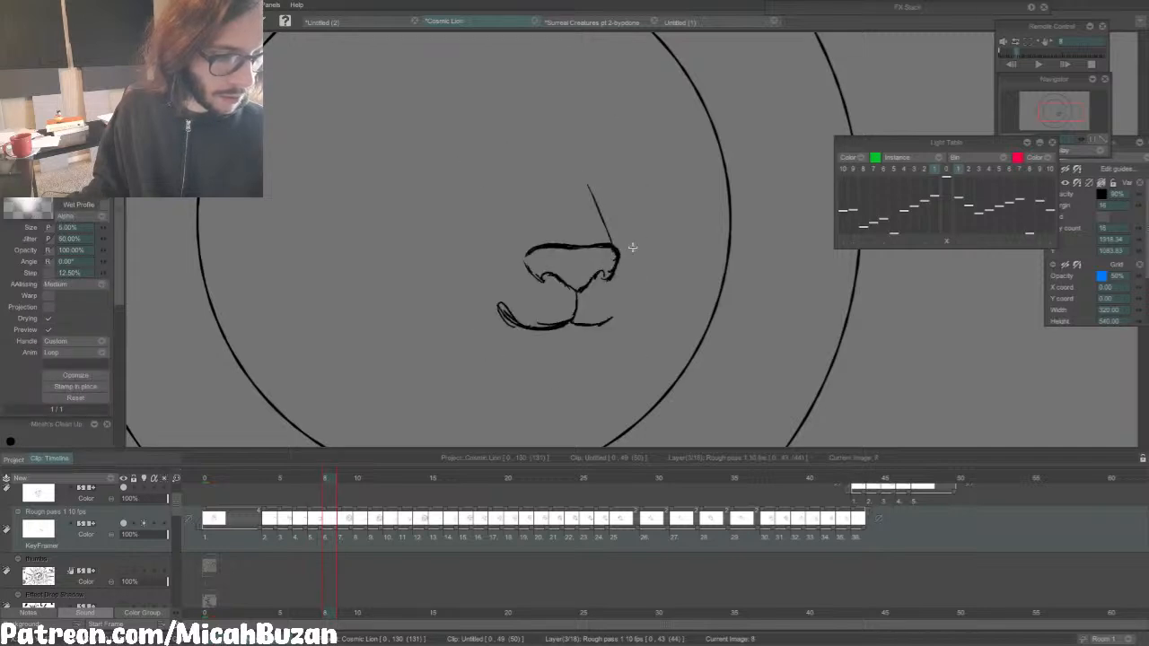
Step: Rework the nose's top edge on frame 9 with the eraser and brush, rounding its junction with the bridge line
key(Right)
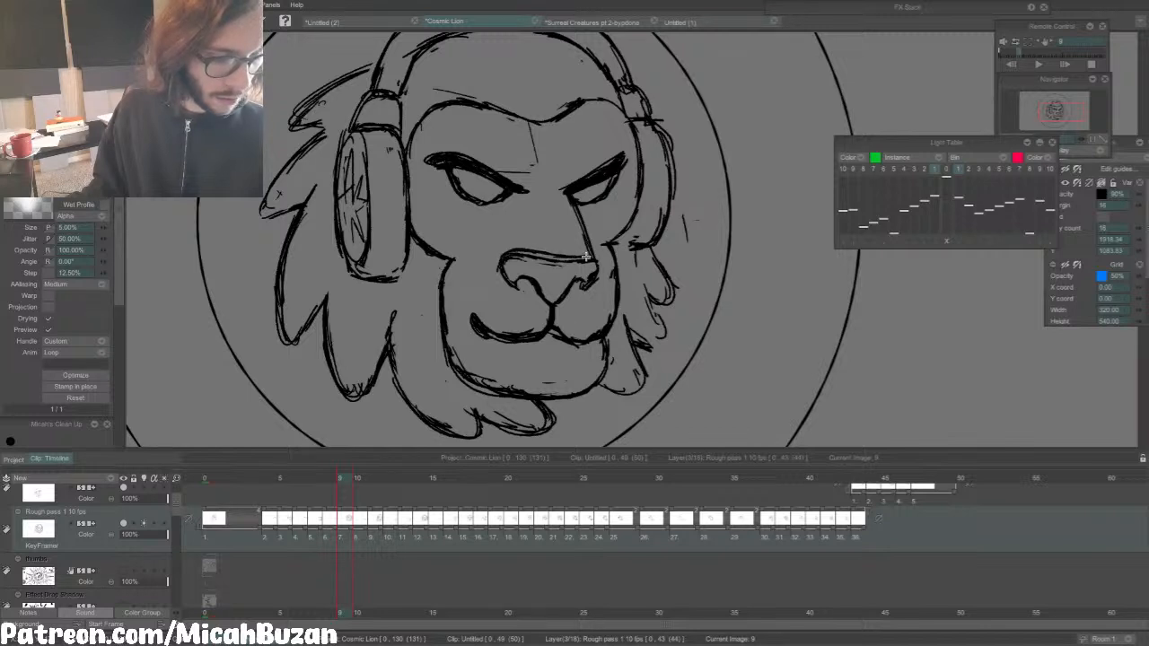
key(Left)
key(e)
key(Right)
drag(594, 262, 541, 260)
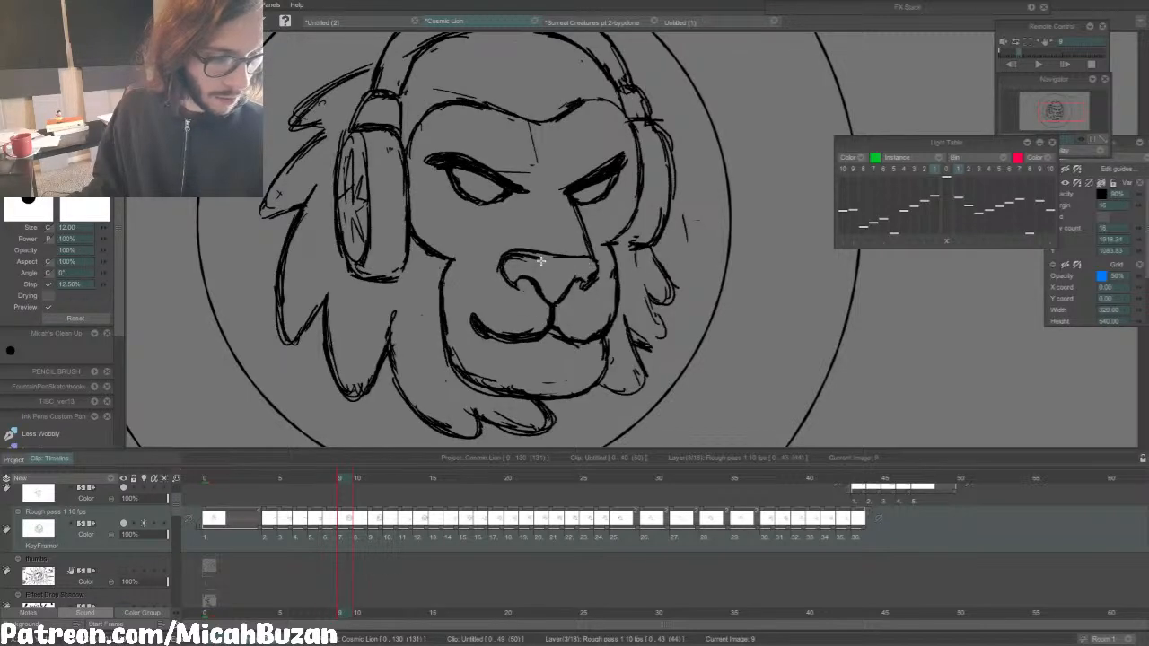
key(b)
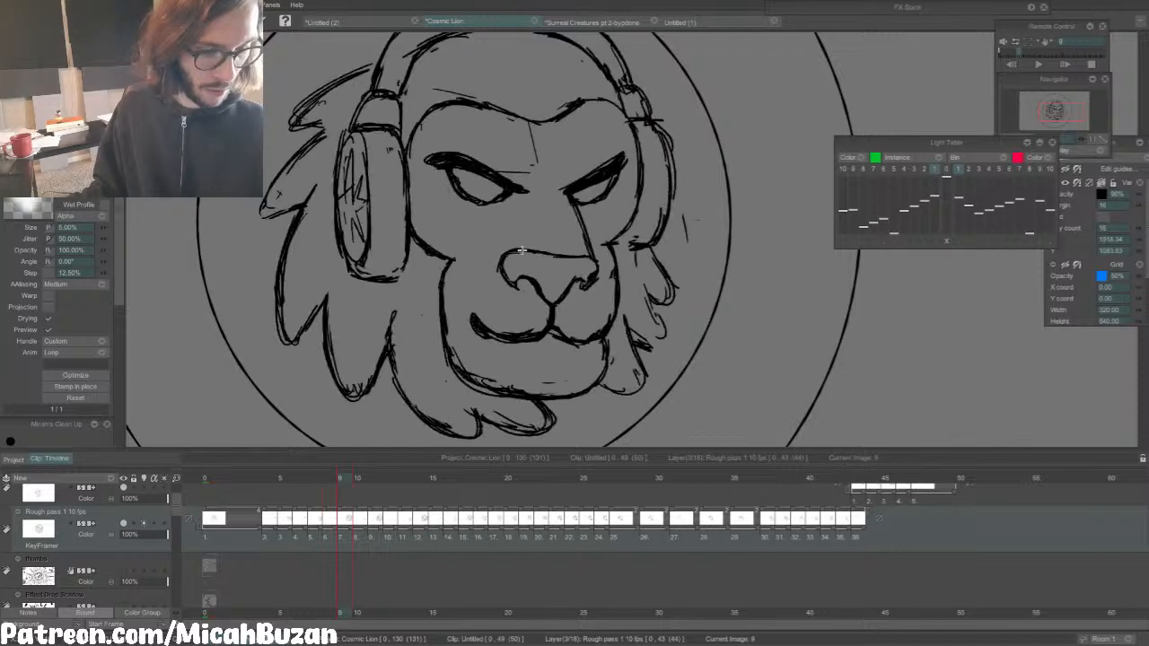
key(ctrl+z)
mouse_move(583, 254)
mouse_down()
mouse_move(531, 253)
mouse_move(591, 259)
mouse_up()
key(e)
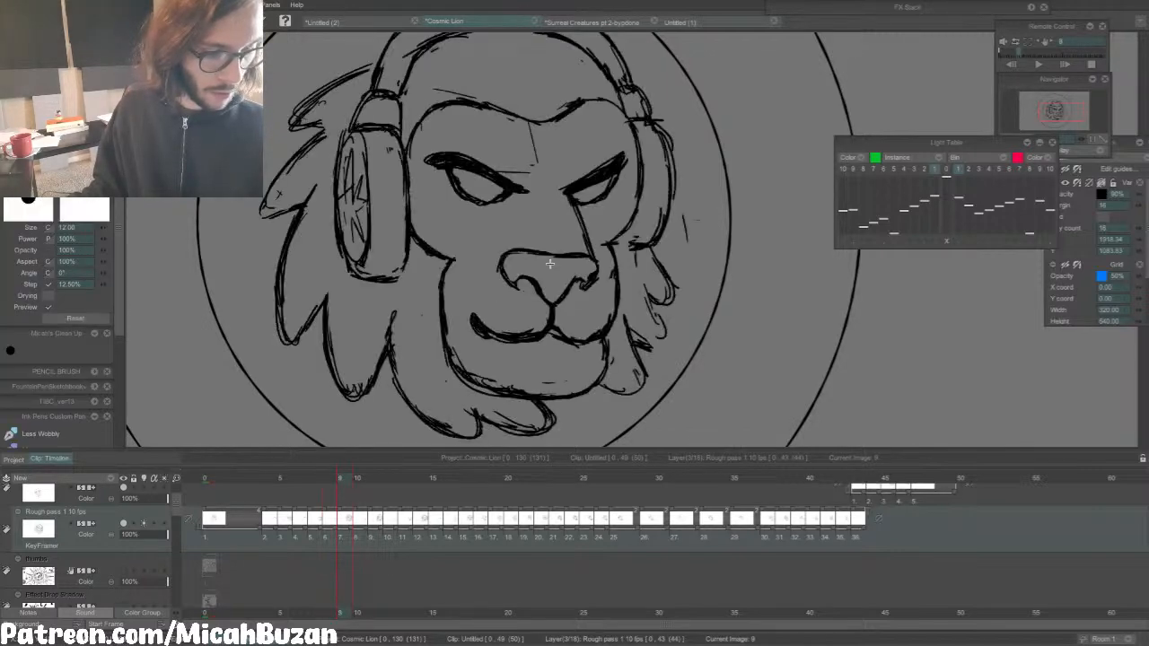
Step: Flip between frame 9 and its neighbouring frames to examine how the nose and bridge move
key(Left)
key(Right)
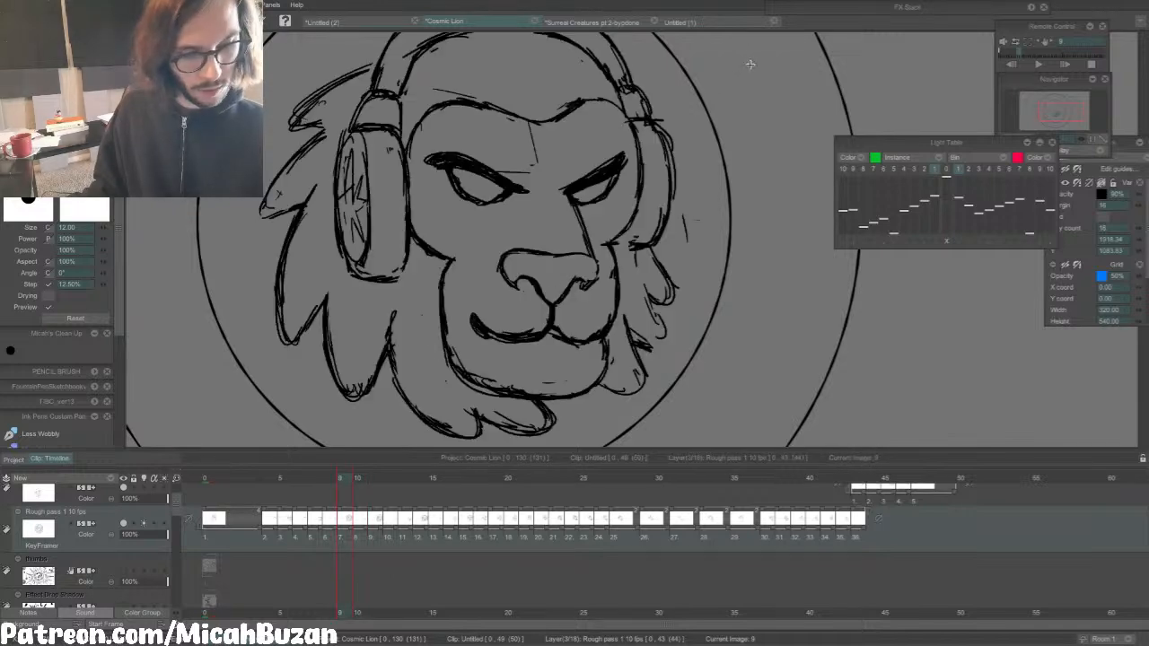
key(Left)
key(Right)
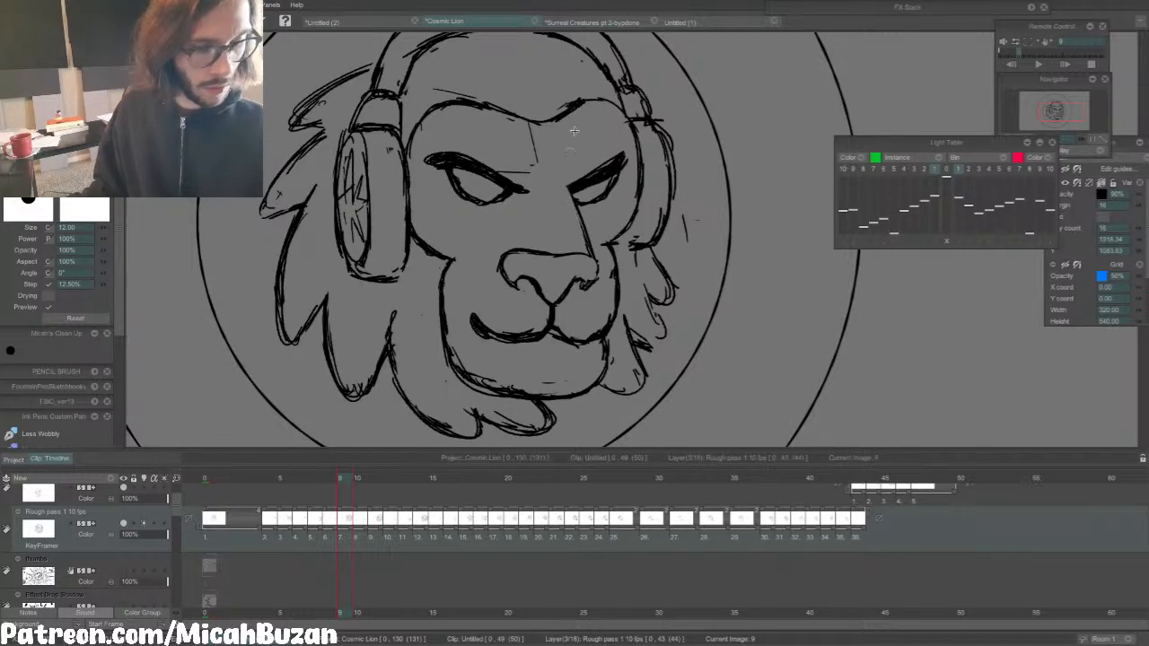
key(Left)
key(Right)
key(Left)
key(Right)
key(b)
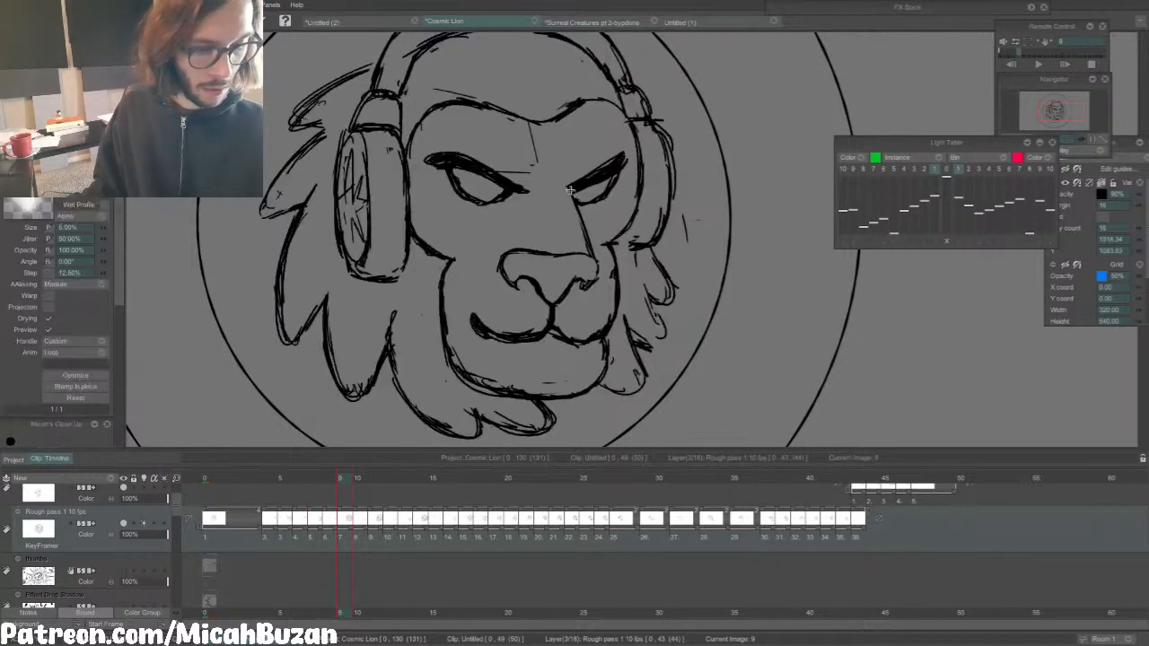
key(Right)
key(Left)
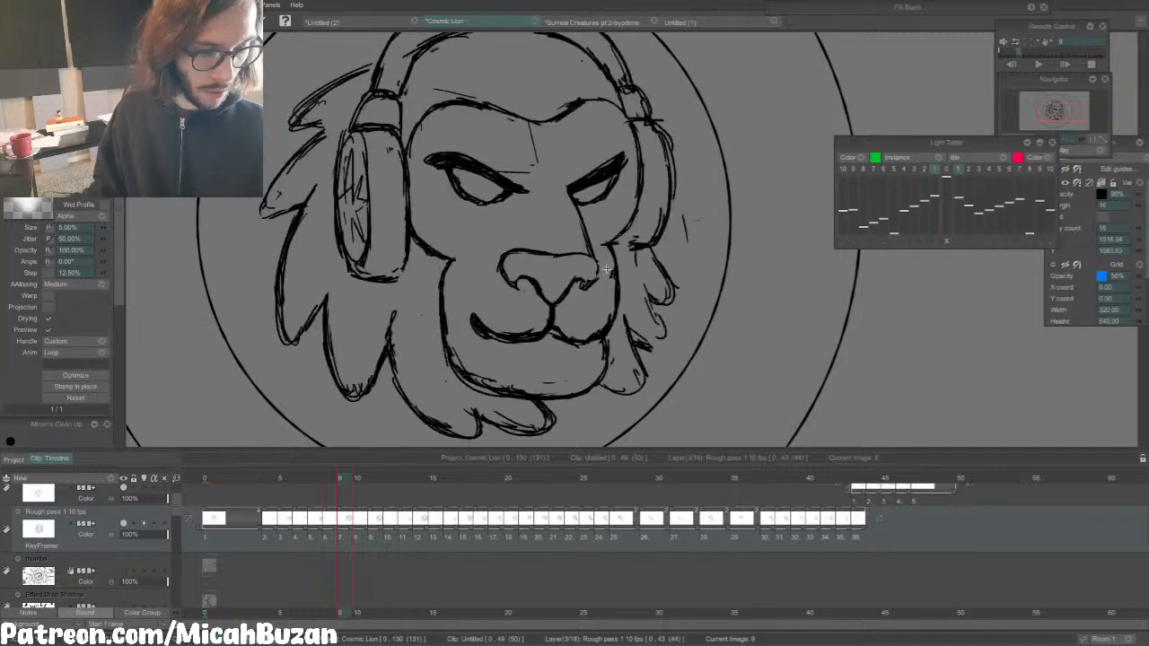
Step: Turn the Light Table back on and clean up the nose's top edge on frame 10 against the neighbouring frames
key(Right)
click(946, 169)
key(Left)
key(Right)
key(e)
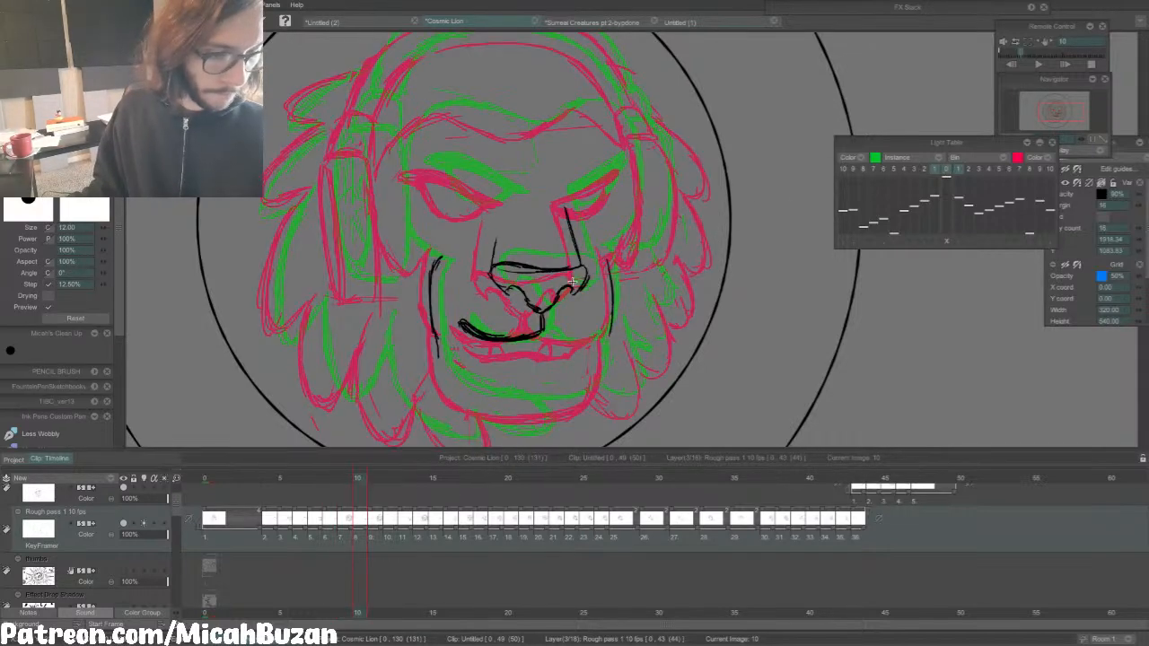
mouse_move(574, 270)
mouse_down()
mouse_move(493, 266)
mouse_move(567, 262)
mouse_up()
key(b)
Step: Replace the dipping top edge of the nose on frame 11 with a flatter line between the nostrils
key(Right)
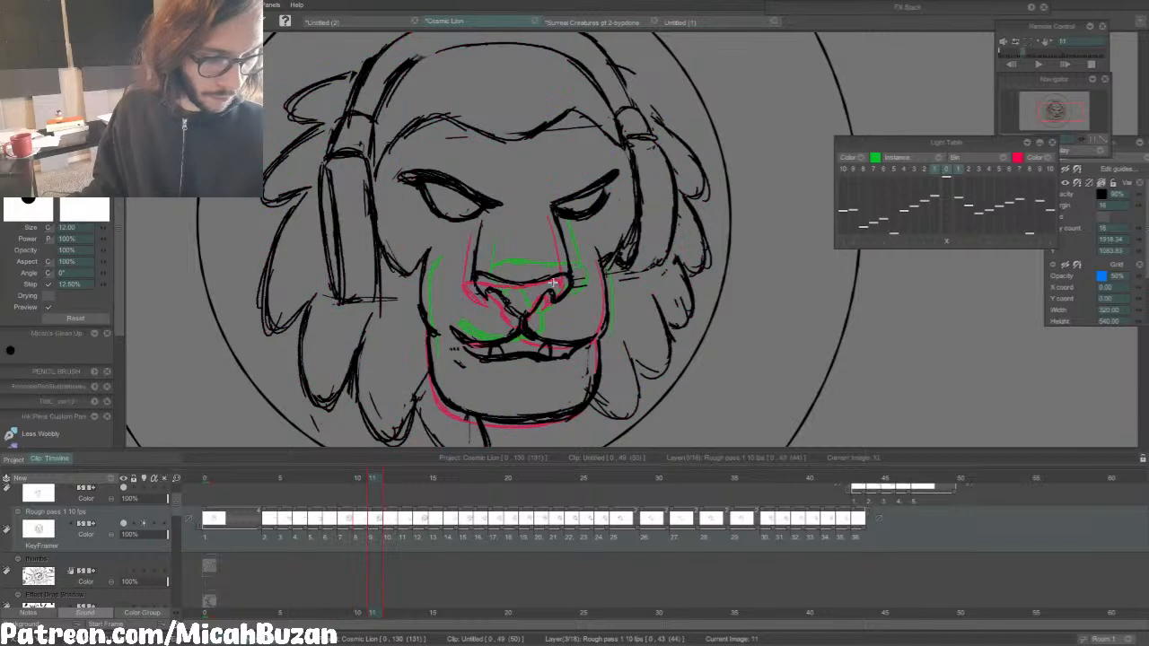
key(b)
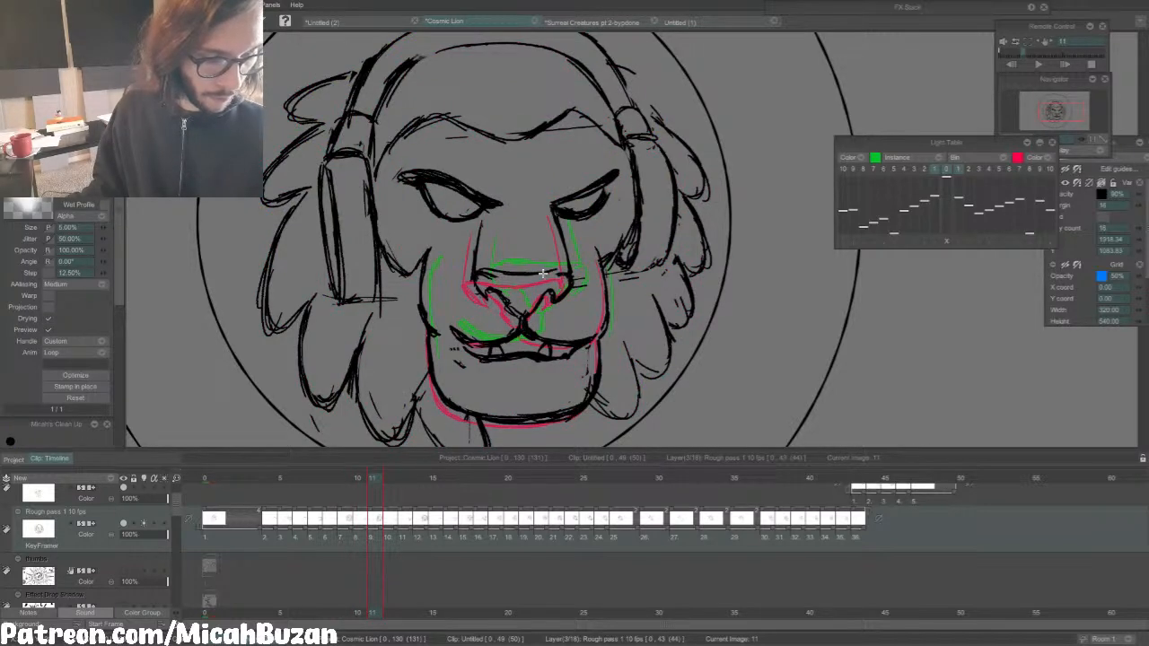
key(ctrl+z)
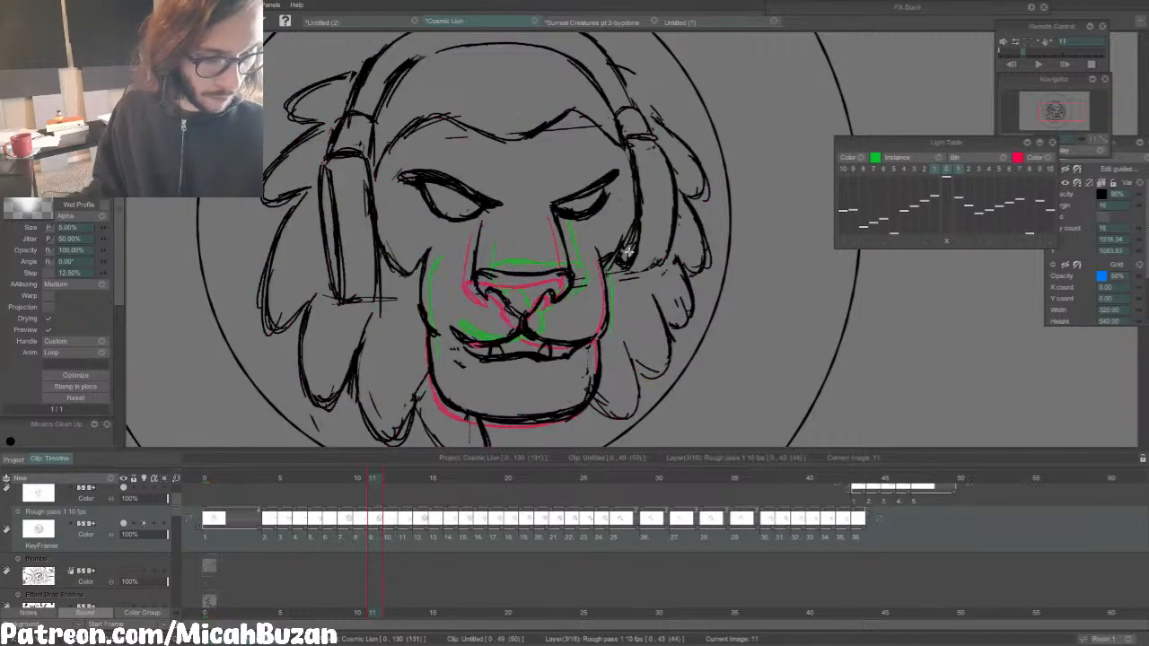
Step: Draw the nose's top edge on frame 12 and round its corner at the bridge line, comparing it with frame 11
key(Right)
key(b)
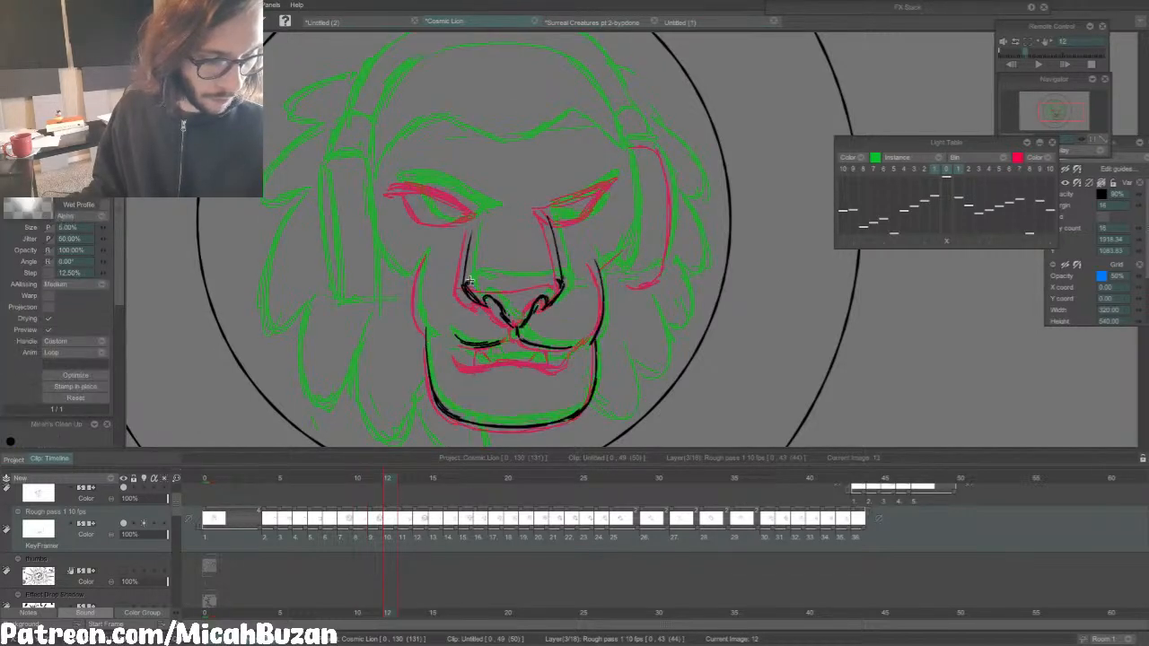
key(Left)
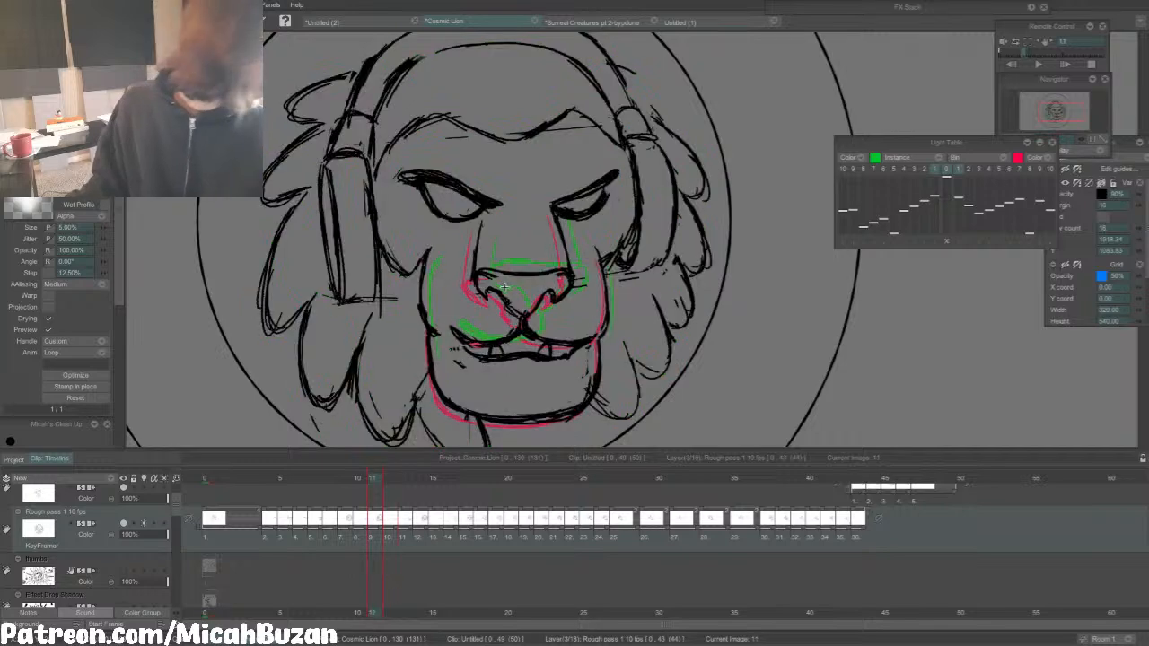
key(Right)
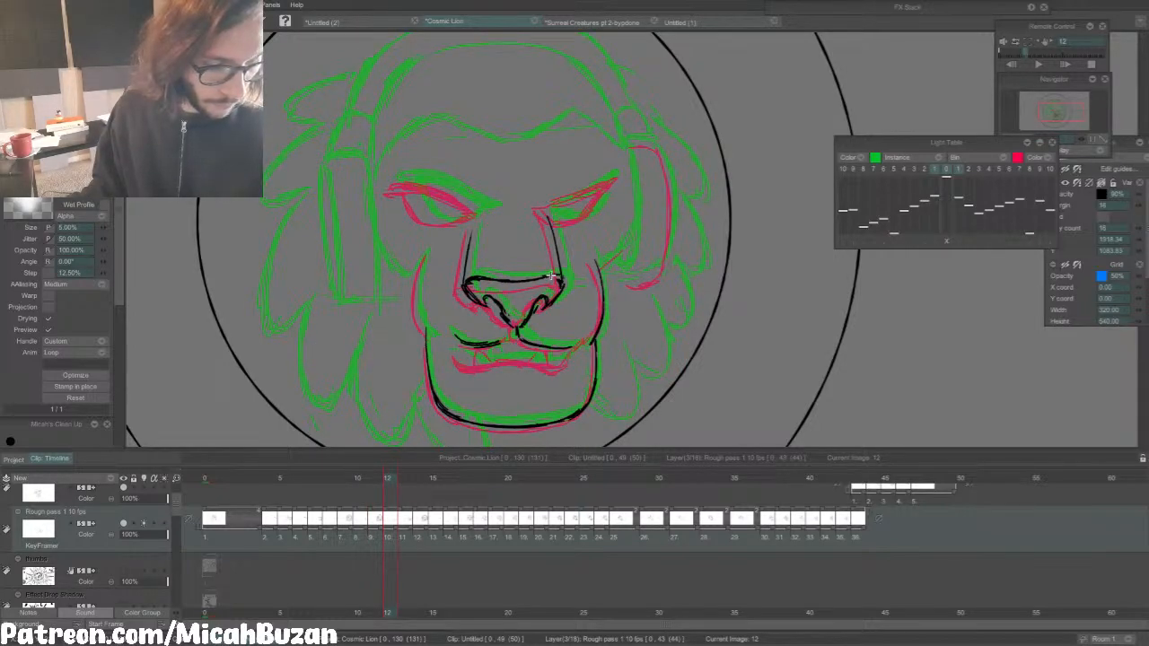
drag(551, 276, 562, 284)
key(Left)
key(Right)
key(e)
key(b)
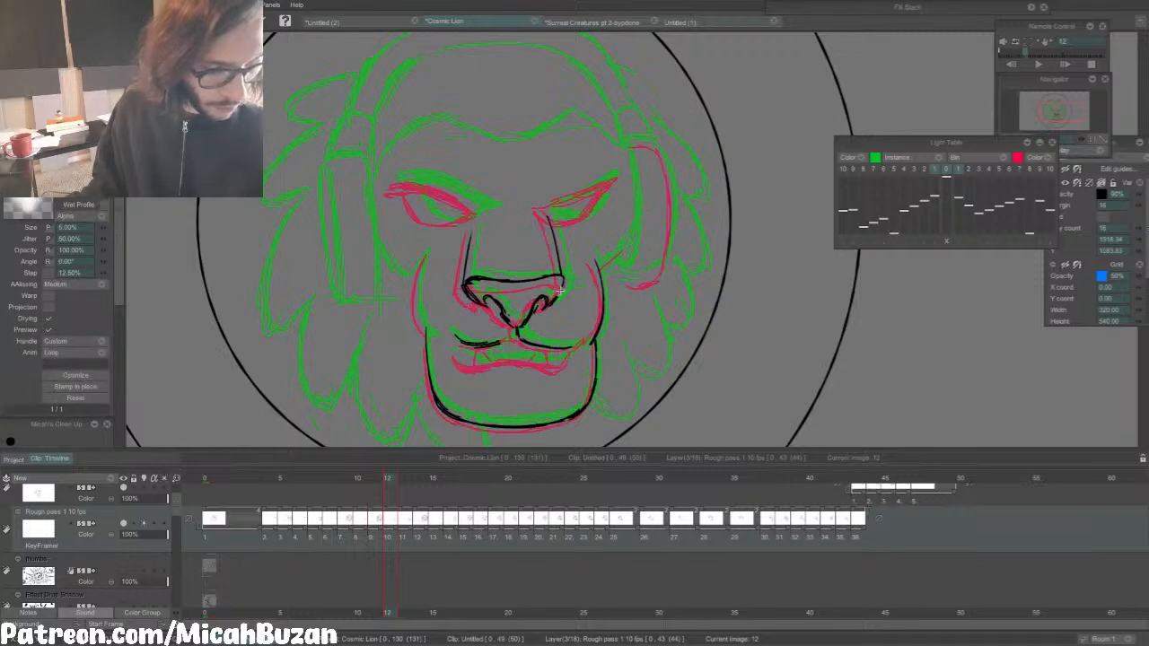
Step: Erase and redraw the nose's top edge and its corner at the bridge line on frame 13, comparing it with frame 12
key(Left)
key(Right)
key(Right)
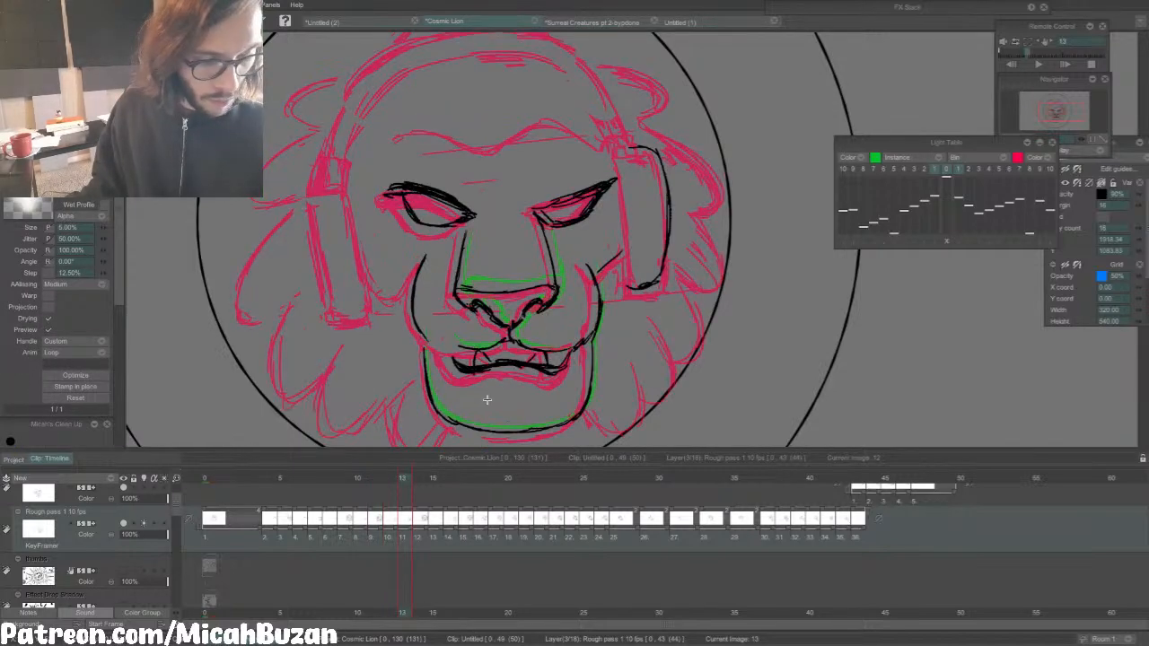
key(e)
mouse_move(540, 284)
mouse_down()
mouse_move(464, 289)
mouse_move(551, 274)
mouse_up()
key(b)
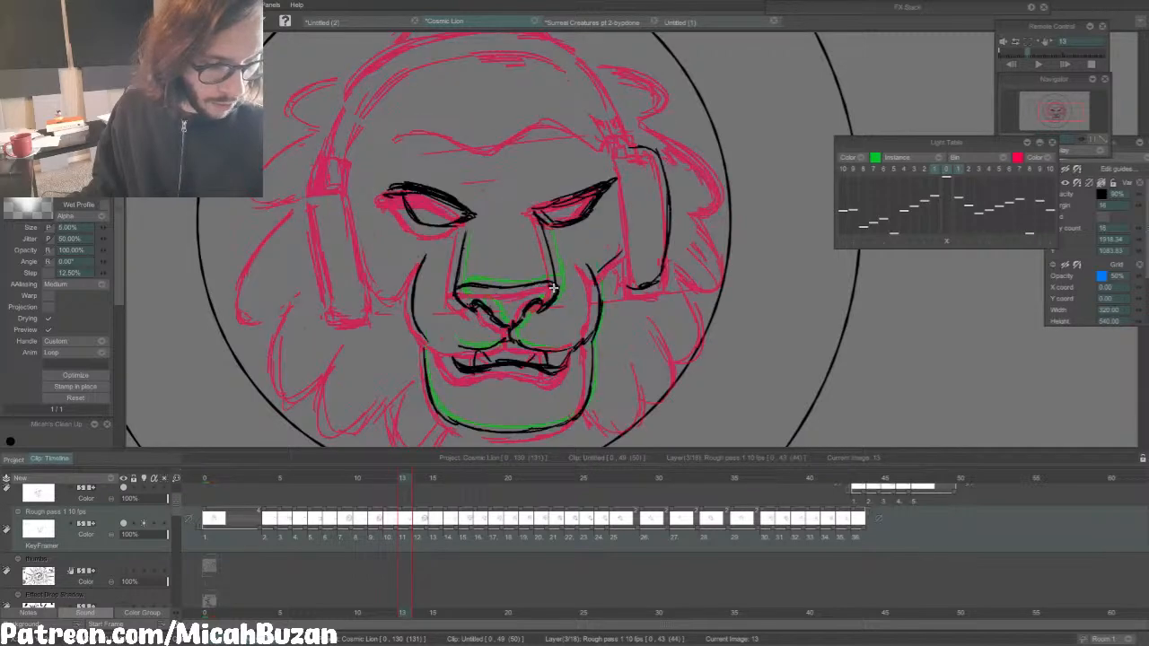
key(Left)
key(Right)
Step: Redraw the nose's top edge on frame 14 and refine it with the Light Table off, comparing it with frame 13
key(Right)
key(e)
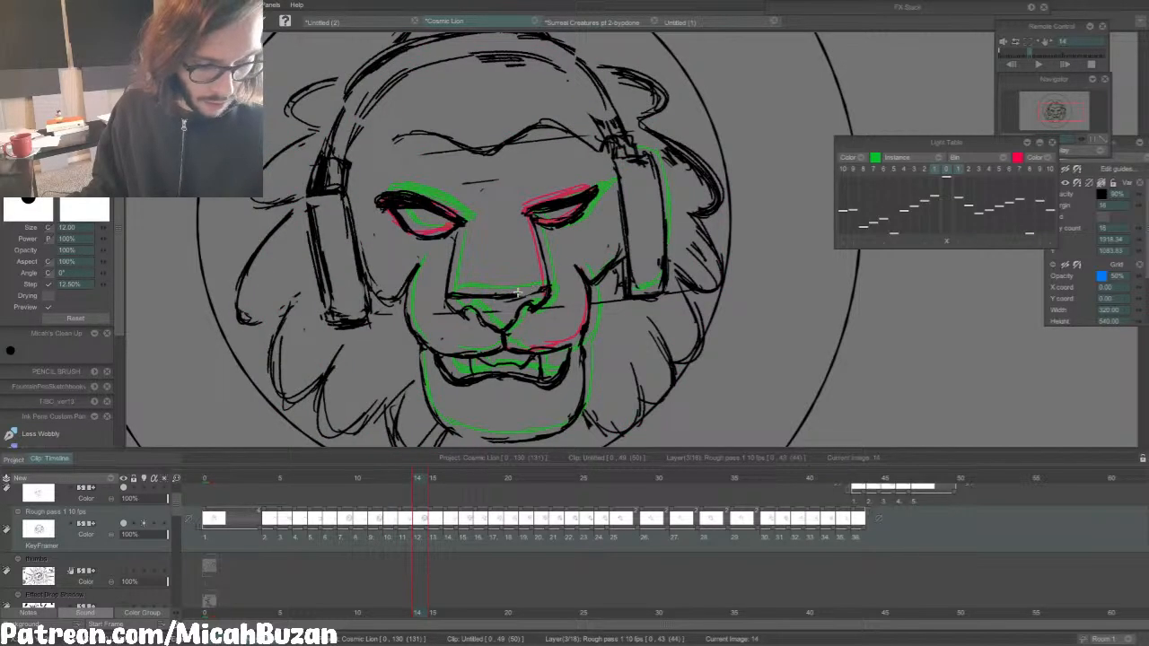
key(e)
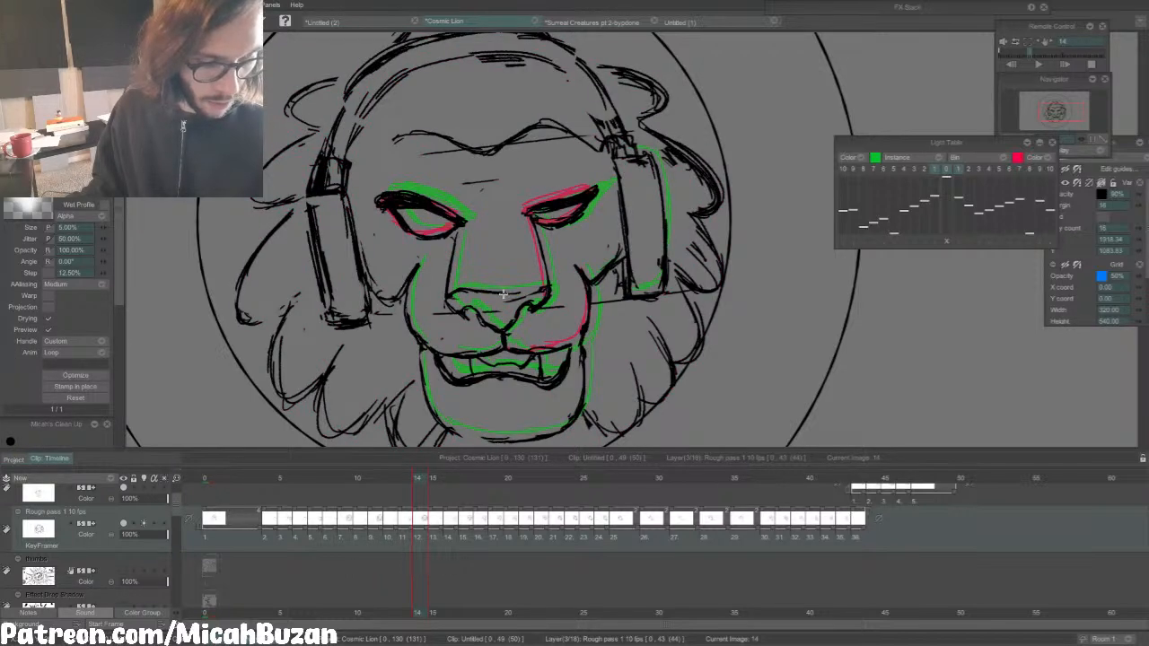
key(e)
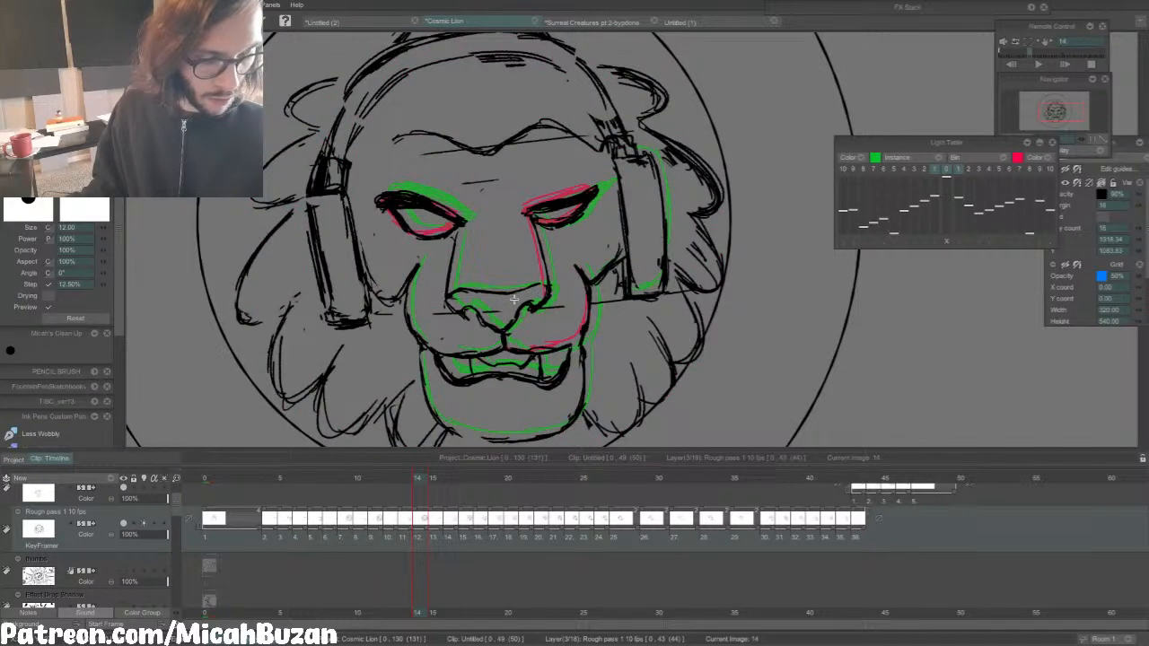
key(e)
click(946, 168)
key(Left)
key(Right)
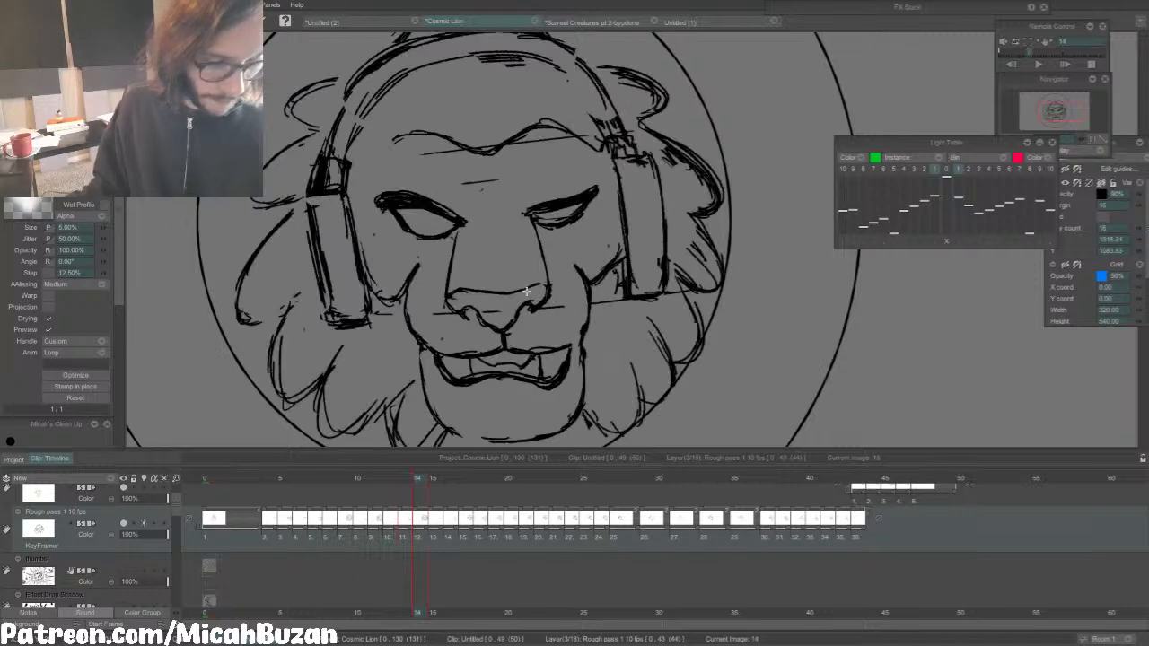
key(e)
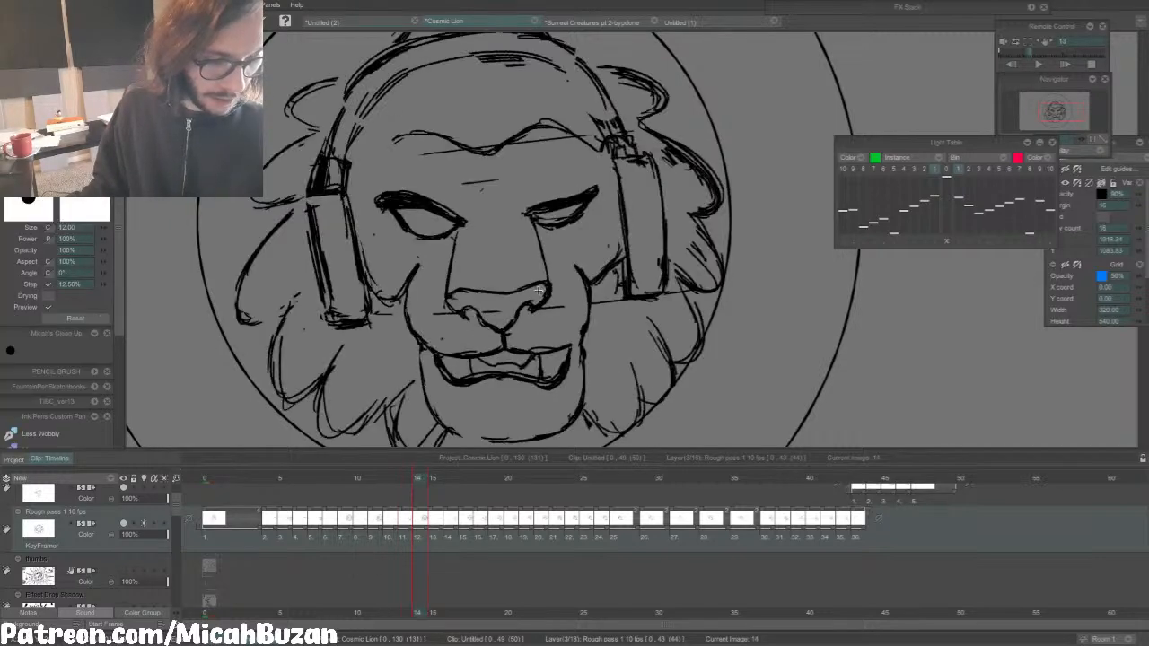
key(e)
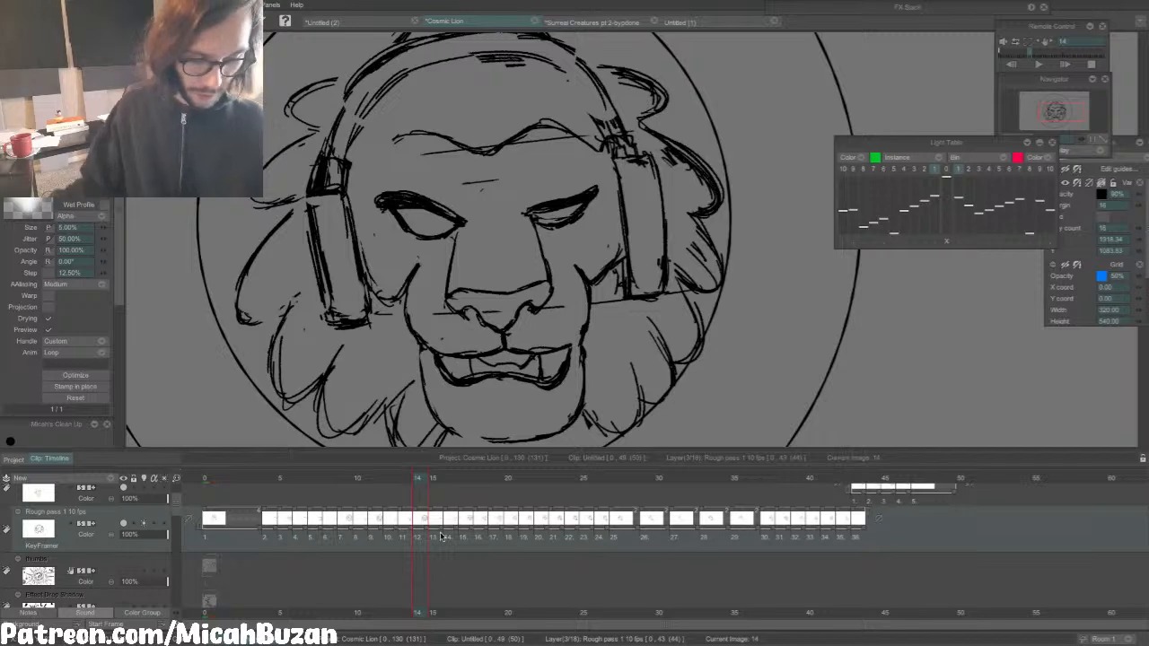
Step: Play the head turn from frame 4 to check how the nose moves
drag(440, 536, 271, 541)
key(Return)
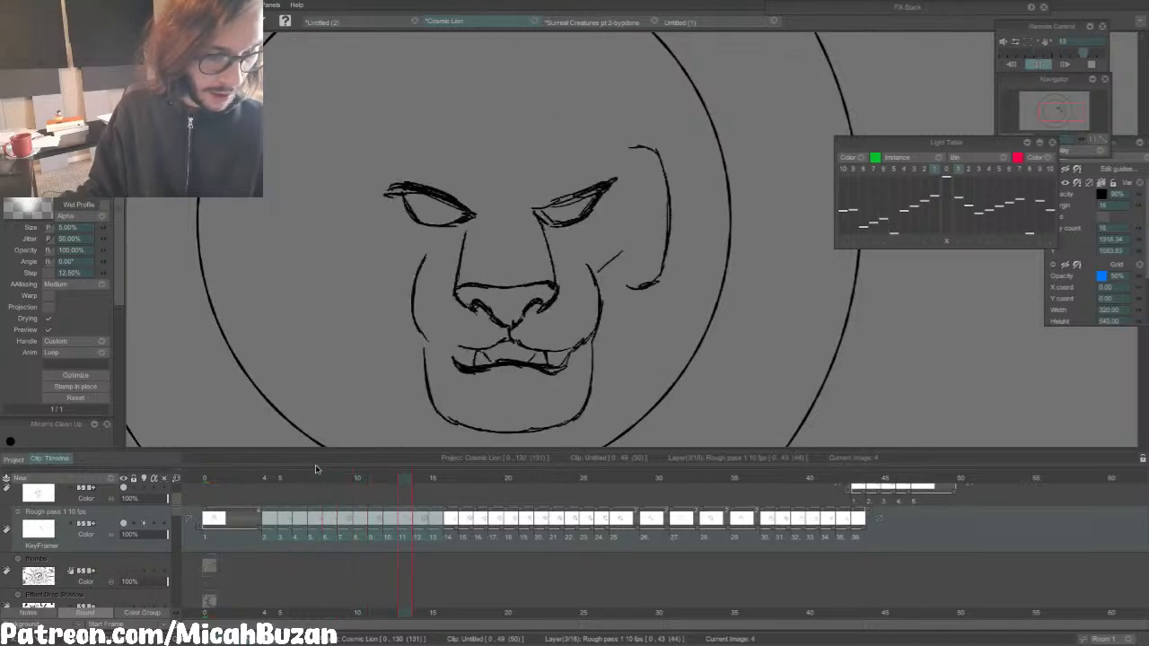
click(275, 480)
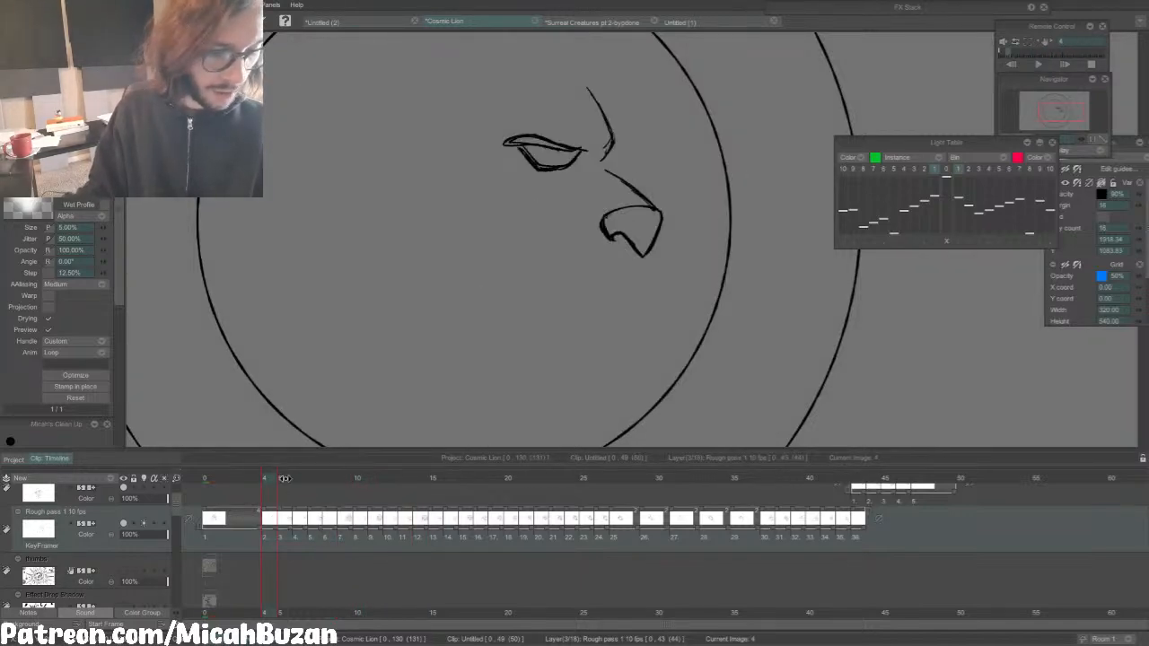
key(Return)
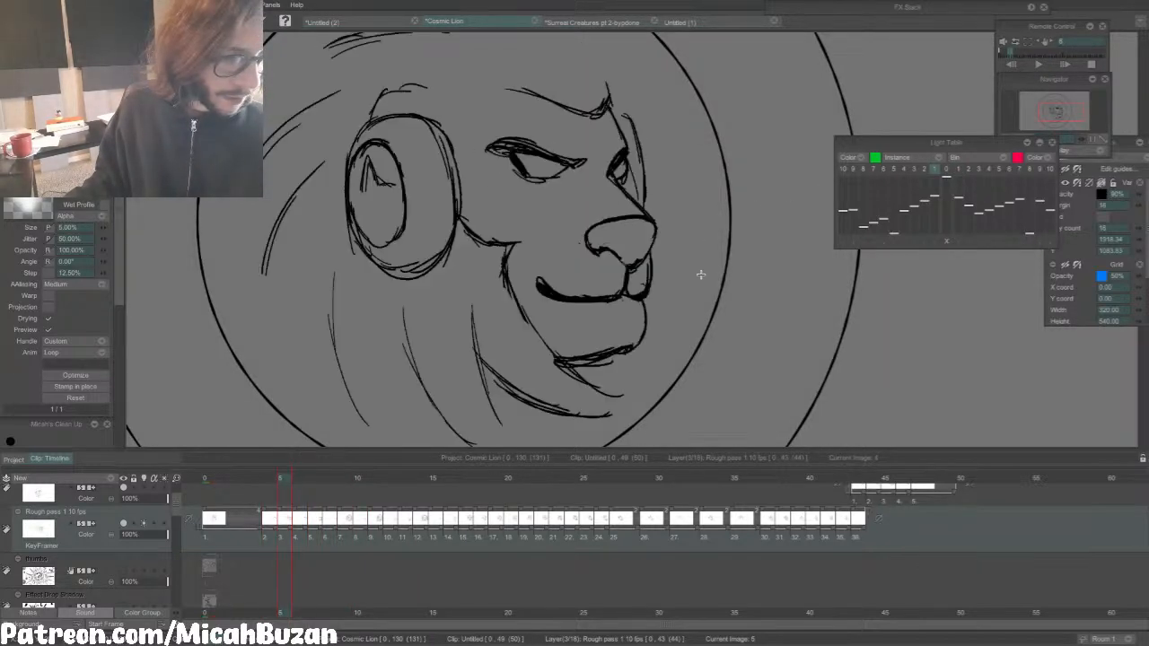
Step: Show the previous and next frames on the Light Table and reshape the nose's top edge on frame 6, comparing it with frame 5
click(943, 171)
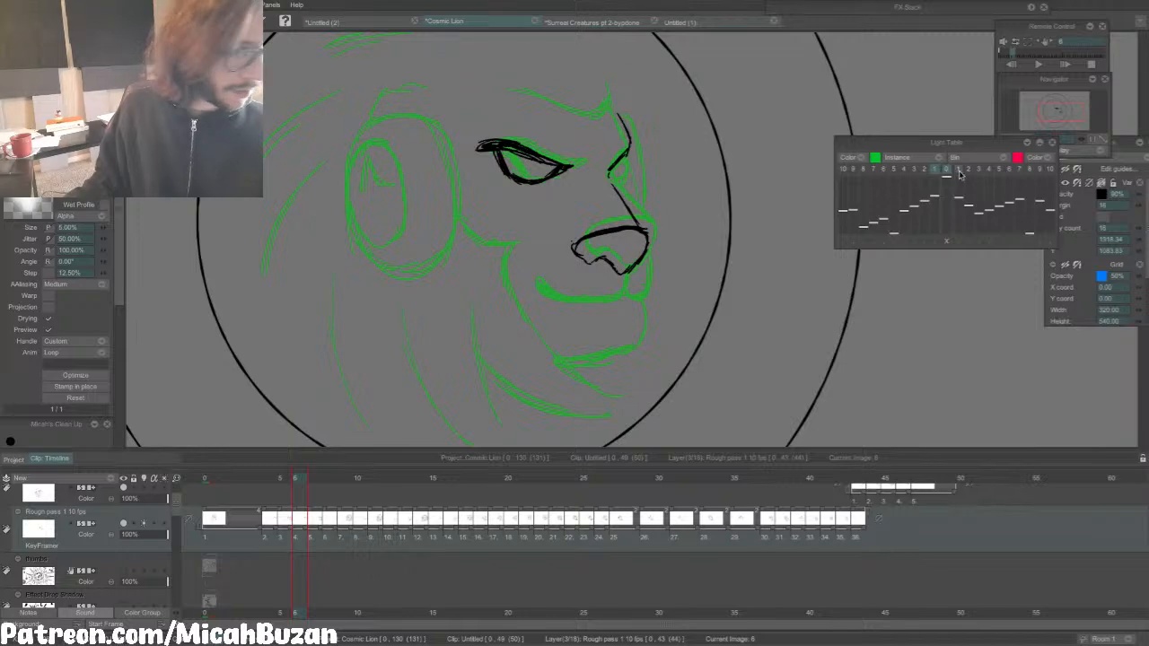
click(958, 171)
key(Left)
key(Right)
key(e)
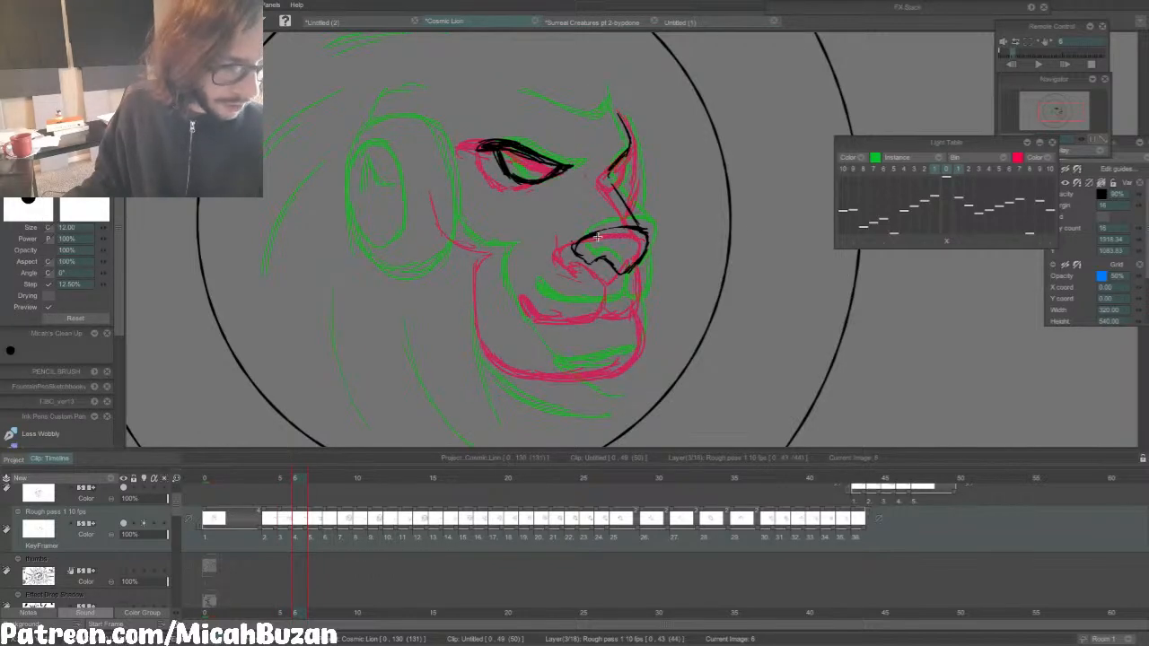
drag(598, 237, 611, 221)
key(Left)
key(Right)
key(Left)
key(Right)
key(b)
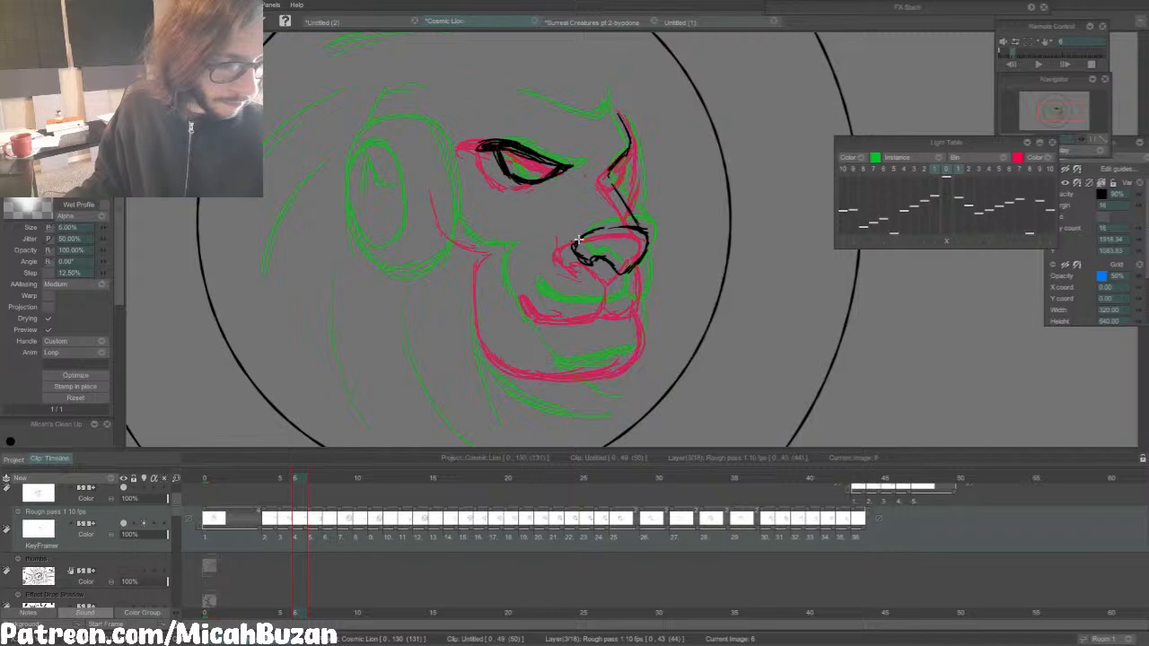
key(Left)
key(Right)
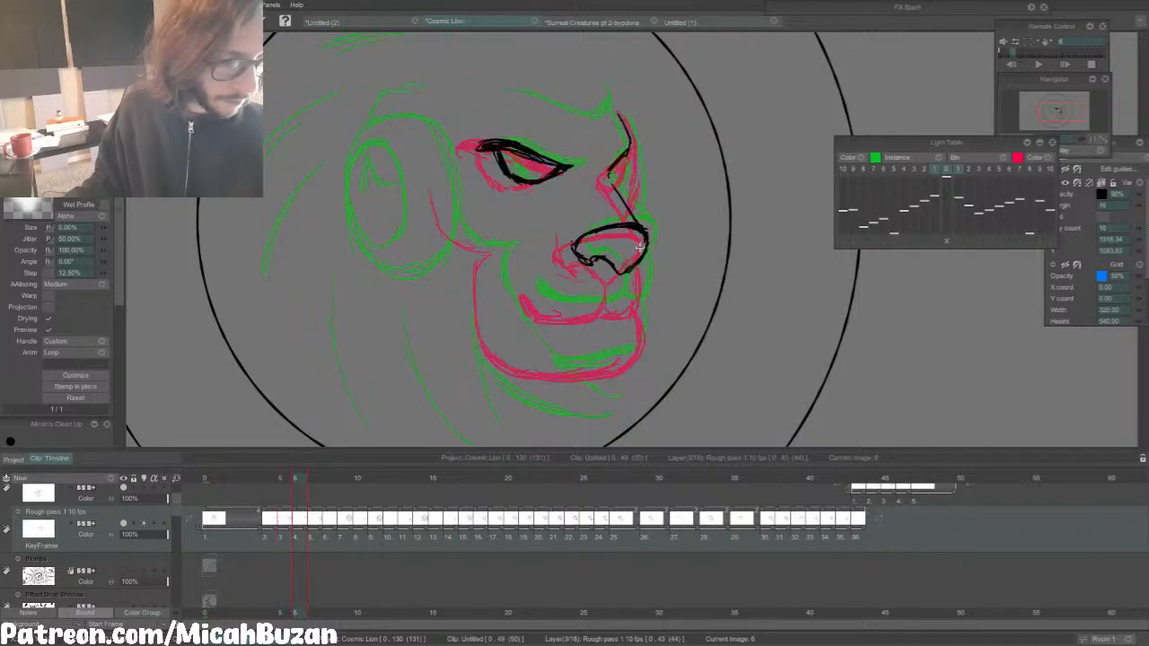
Step: Erase and redraw the nose's top edge on frame 7, comparing it with frame 6
key(Right)
key(e)
drag(630, 237, 571, 244)
key(Left)
key(Right)
key(b)
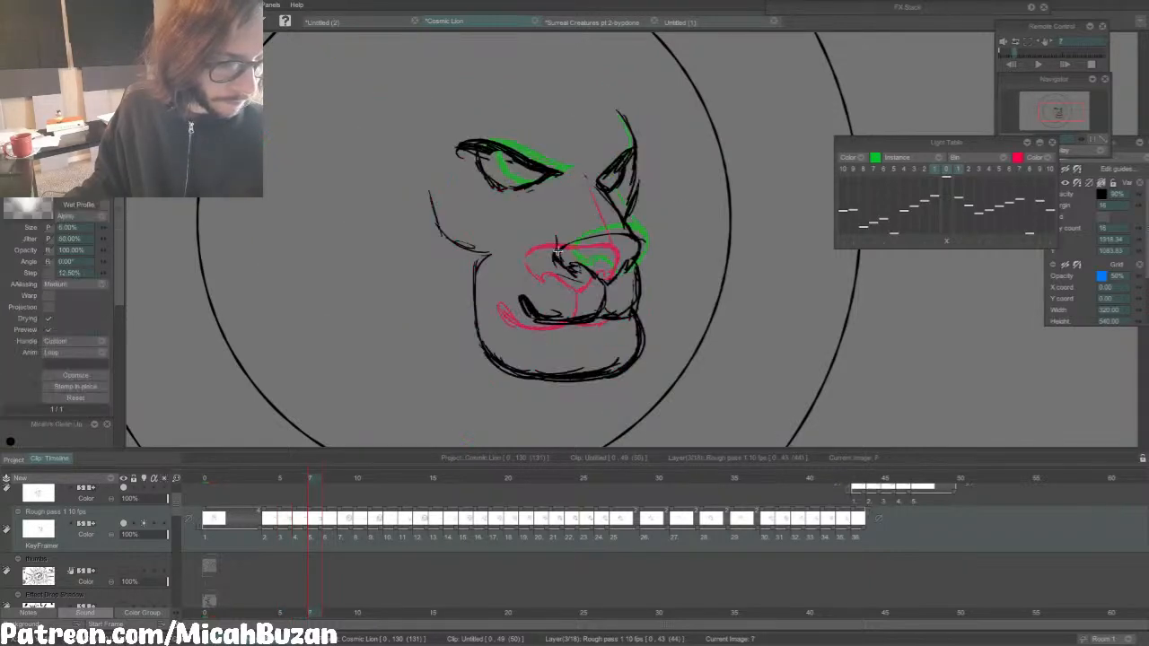
Step: Redraw the nose's top edge on frame 8 as a flatter line, comparing it with frame 7
key(Right)
key(e)
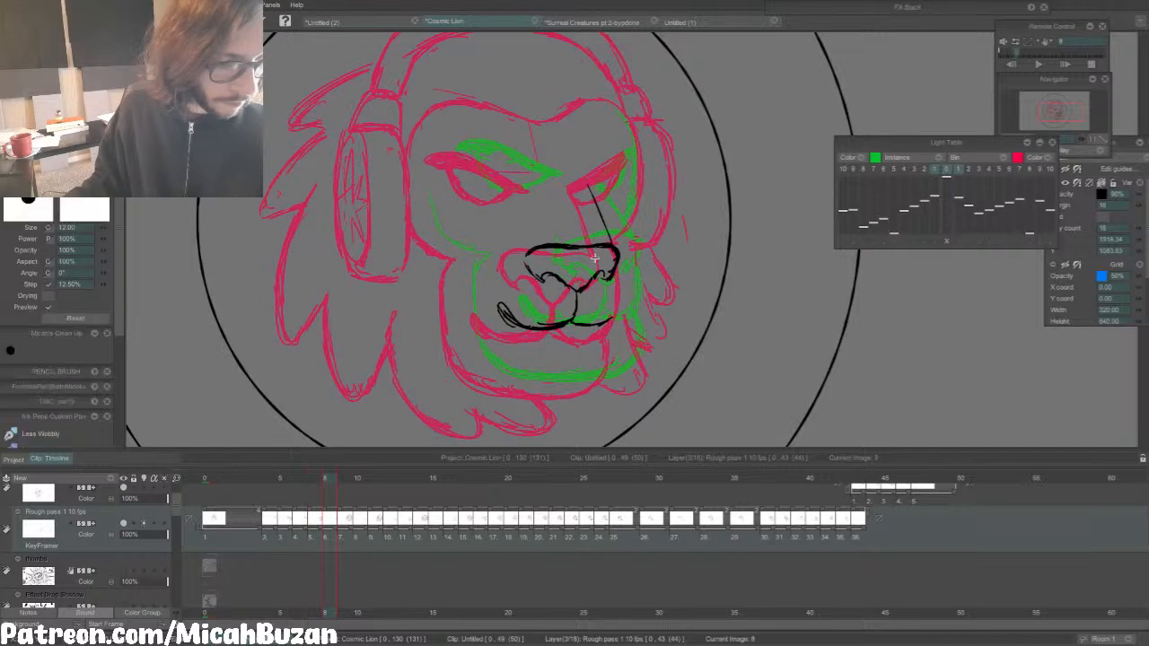
mouse_move(596, 244)
mouse_down()
mouse_move(526, 249)
mouse_move(529, 259)
mouse_move(577, 243)
mouse_up()
key(Left)
key(Right)
key(b)
Step: Redraw the nose's top edge on frame 9 and add the second previous frame to the Light Table
key(Right)
key(e)
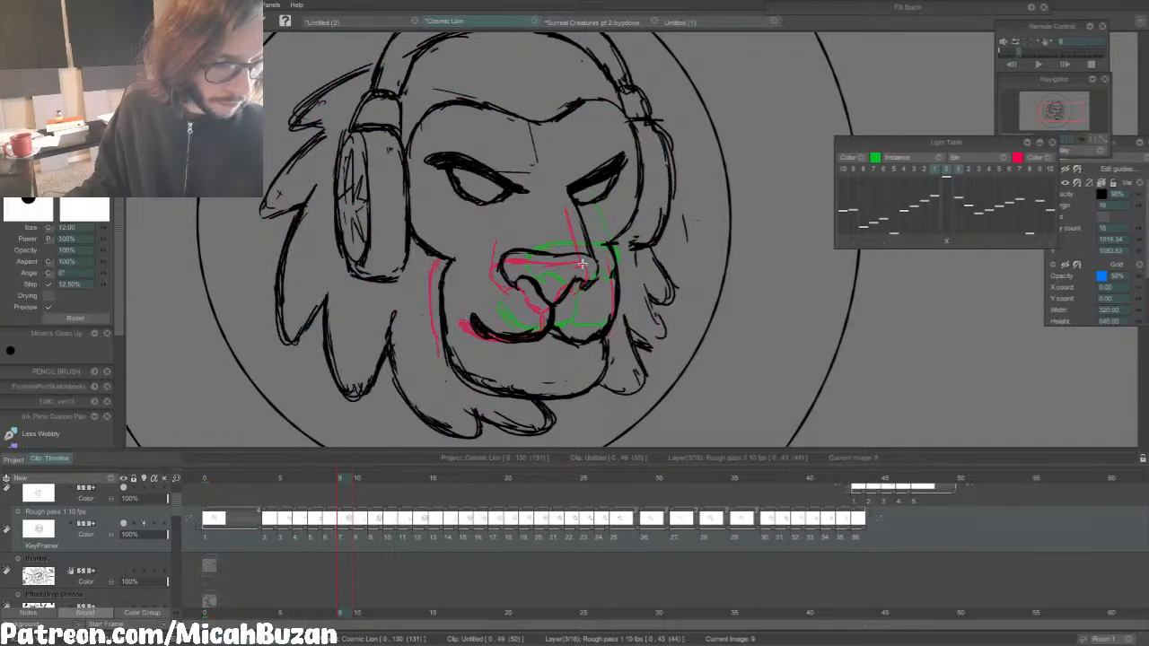
key(Left)
key(Right)
key(b)
click(925, 170)
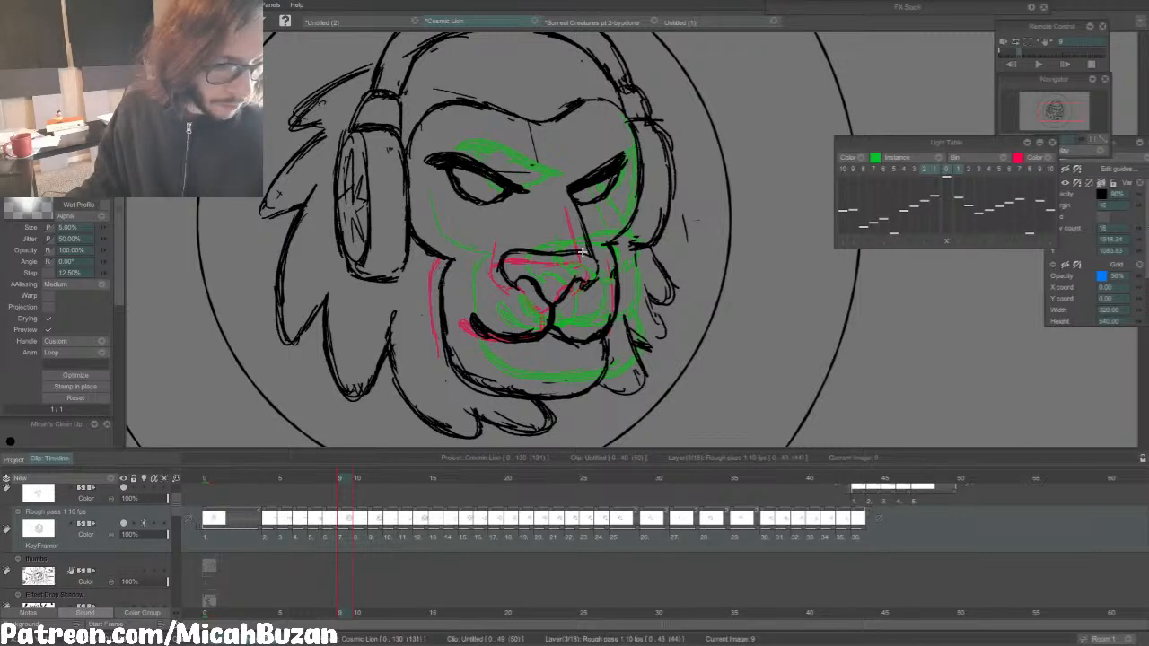
Step: Redraw the nose's top edge on frames 10 and 11, rounding it into the nostril on frame 11
key(Right)
drag(503, 259, 579, 263)
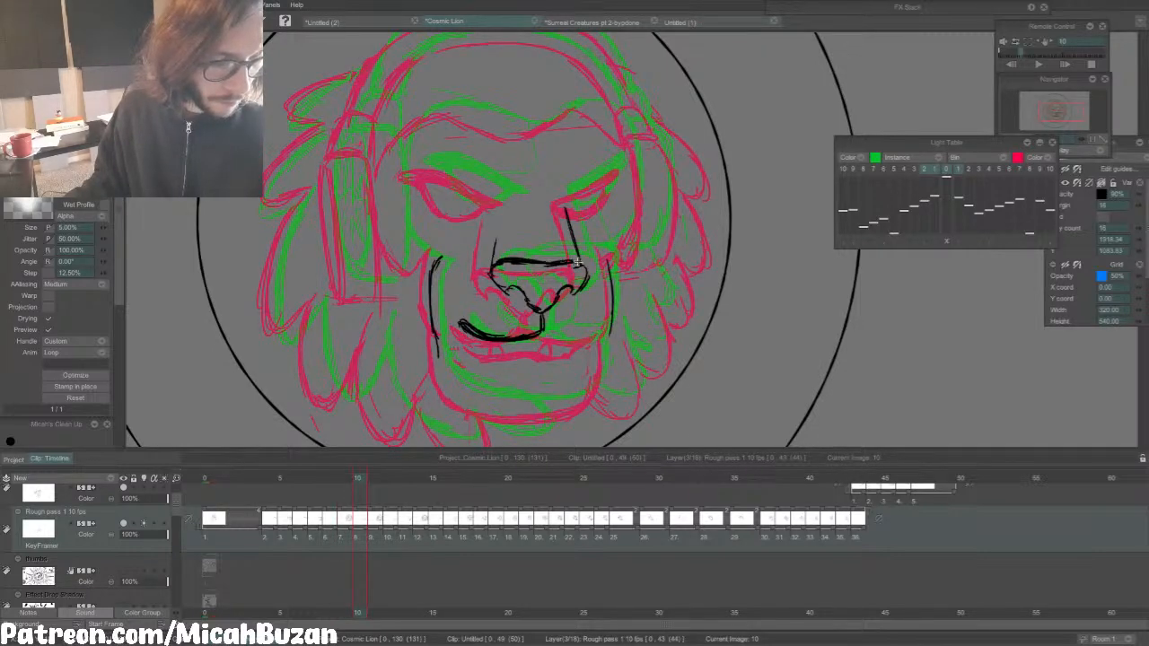
key(Right)
mouse_move(478, 272)
mouse_down()
mouse_move(567, 271)
mouse_move(455, 287)
mouse_move(556, 285)
mouse_move(456, 290)
mouse_up()
key(Left)
key(Right)
key(e)
key(b)
Step: Rework the nose's top edge on frame 13 against the two previous frames
key(Right)
key(Right)
key(e)
key(Left)
key(Right)
key(b)
key(Left)
key(Right)
Step: Erase the nose's top edge on frame 14 and redraw it higher, following the previous frames
key(Right)
key(e)
key(Left)
key(Right)
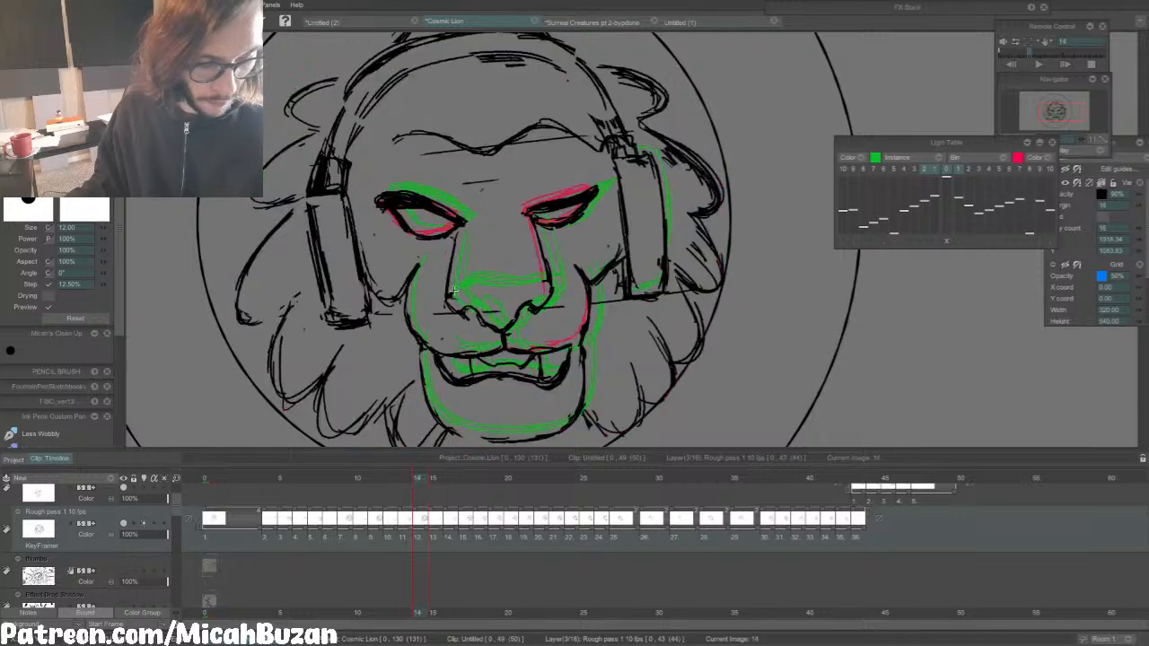
key(b)
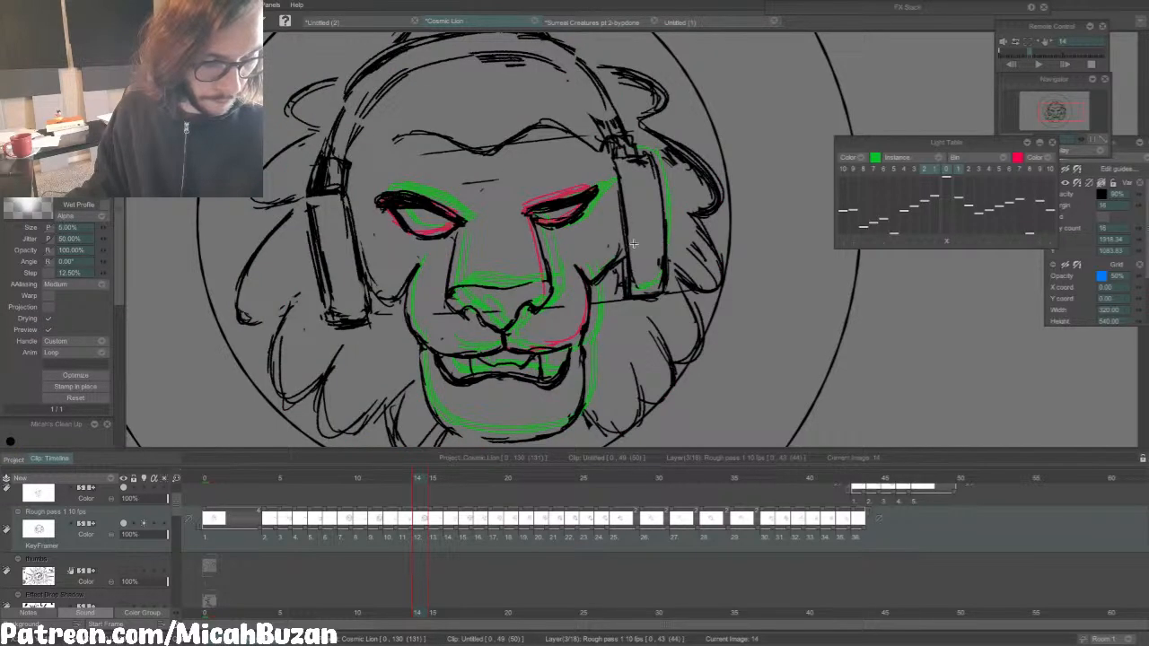
Step: Turn the Light Table off and clean up the nose's outer corner and top edge on frame 14, extending it to the bridge line
click(946, 173)
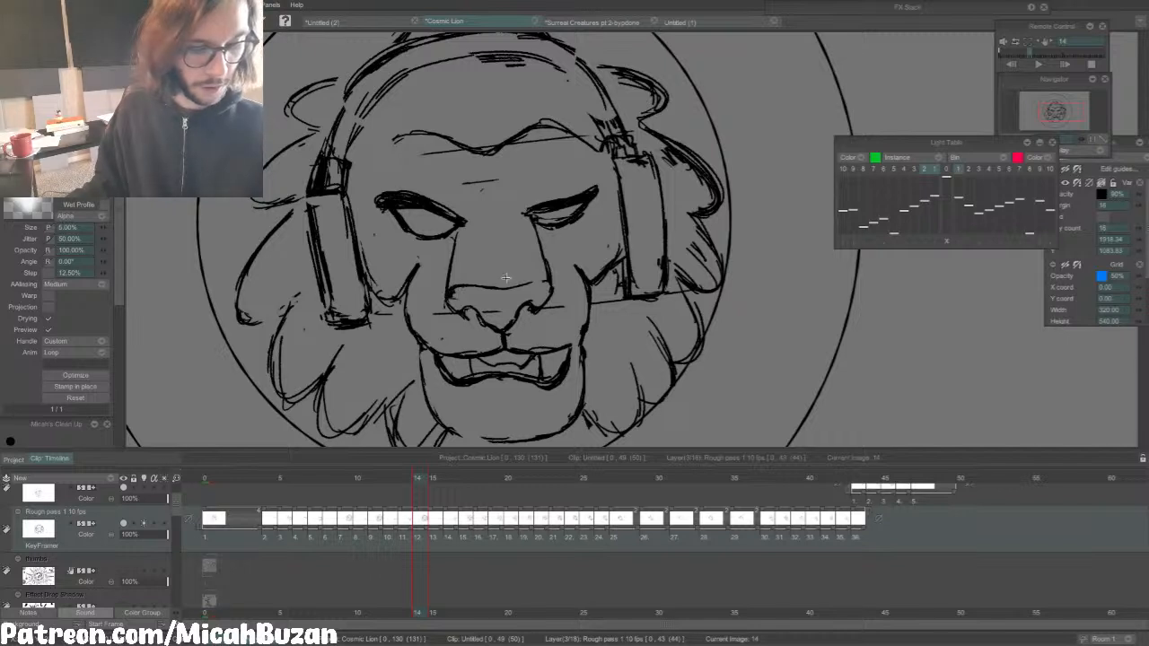
key(e)
drag(459, 293, 453, 296)
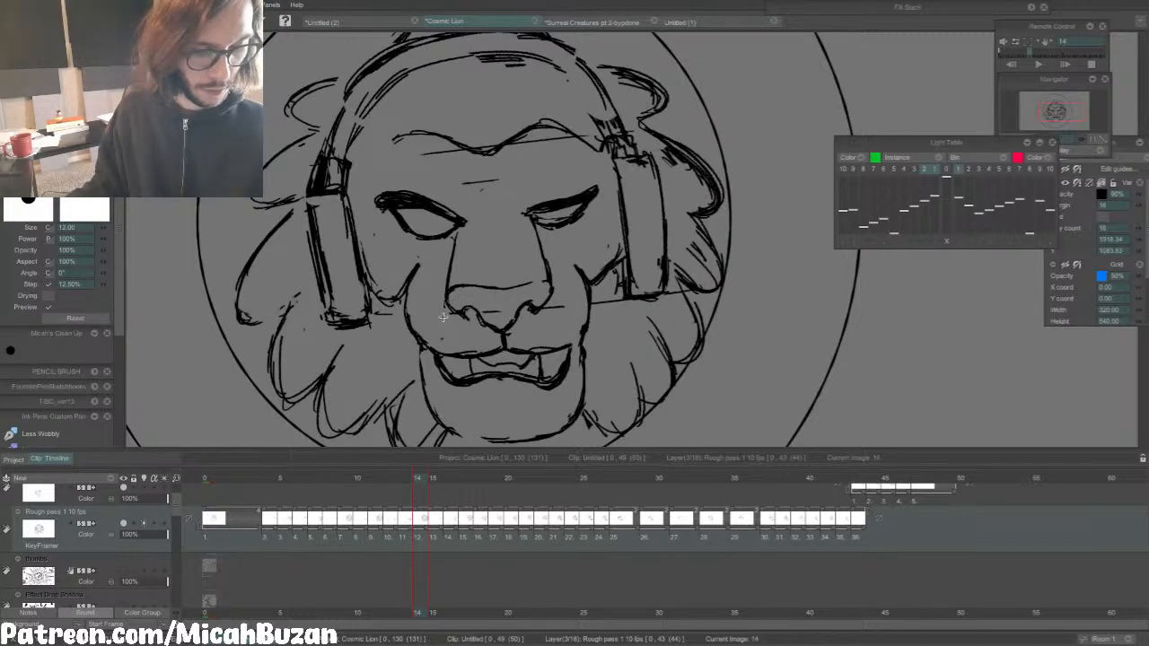
key(b)
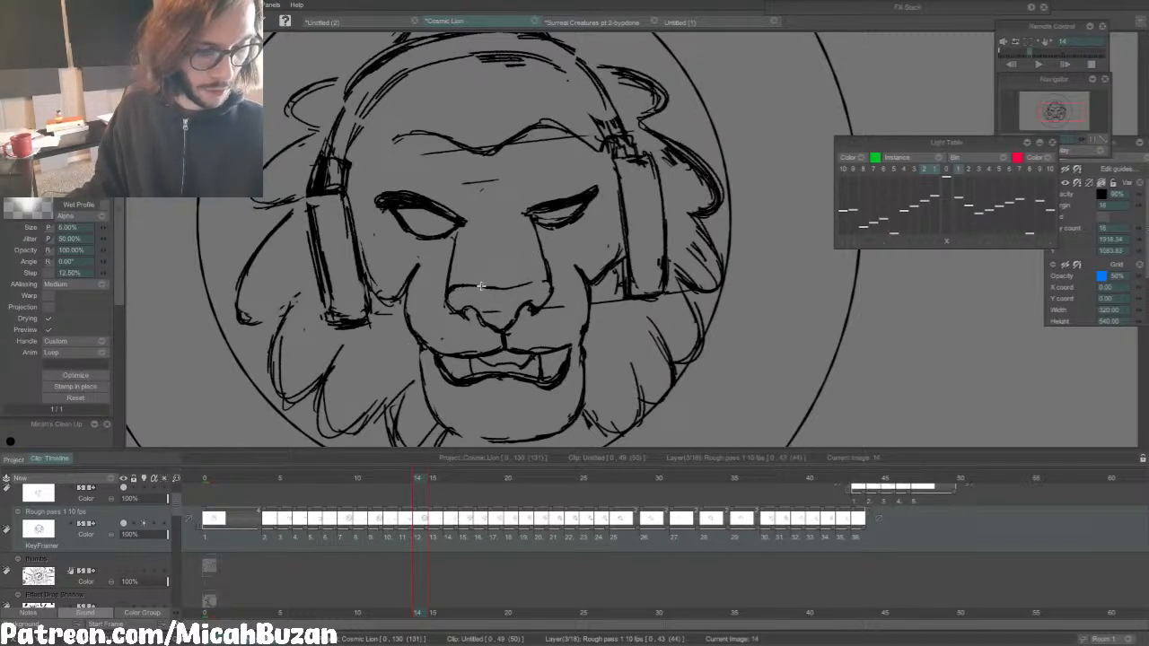
drag(518, 285, 544, 279)
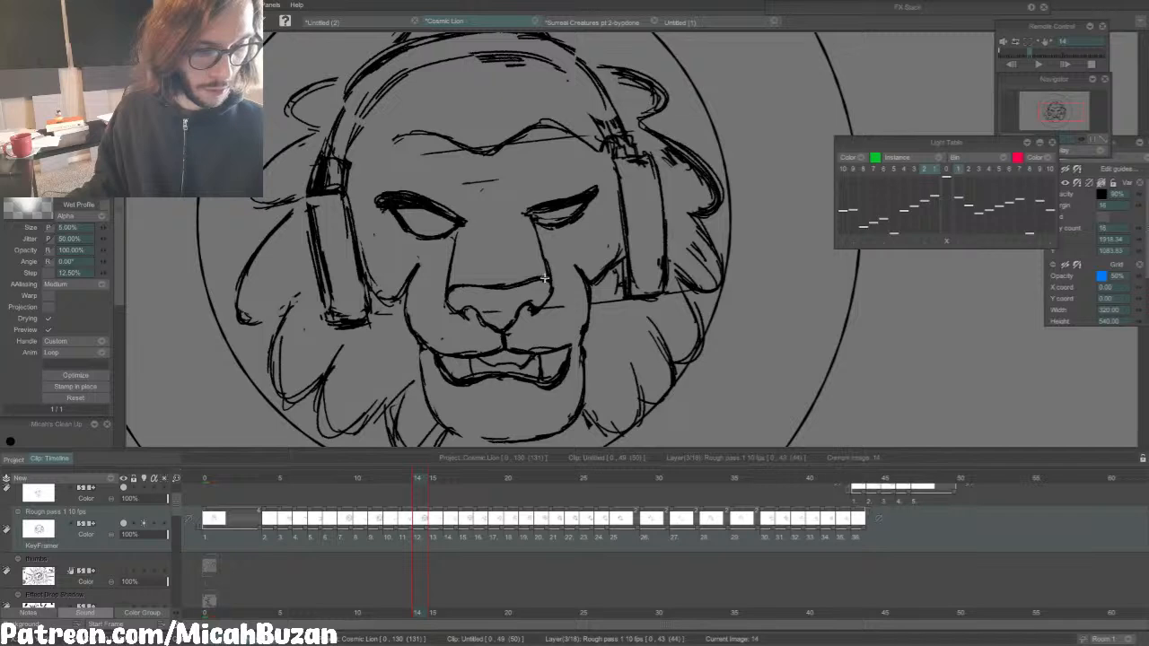
Step: Clean up and redraw the lower lid of the eye beside the bridge line on frame 14
key(e)
drag(563, 215, 545, 218)
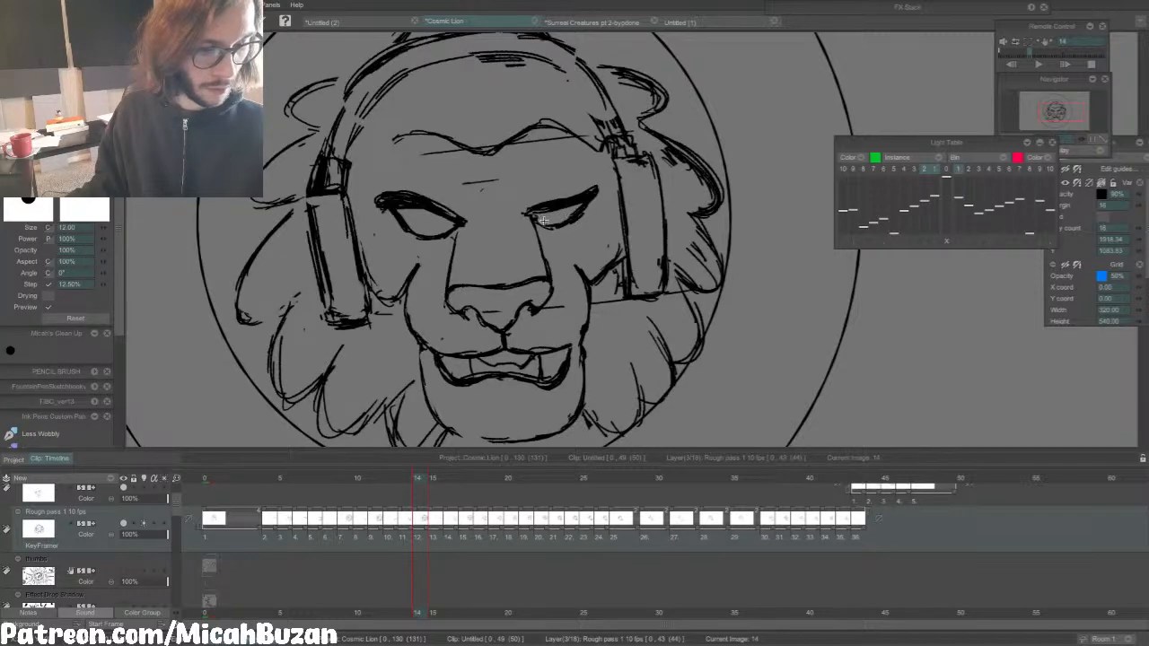
key(b)
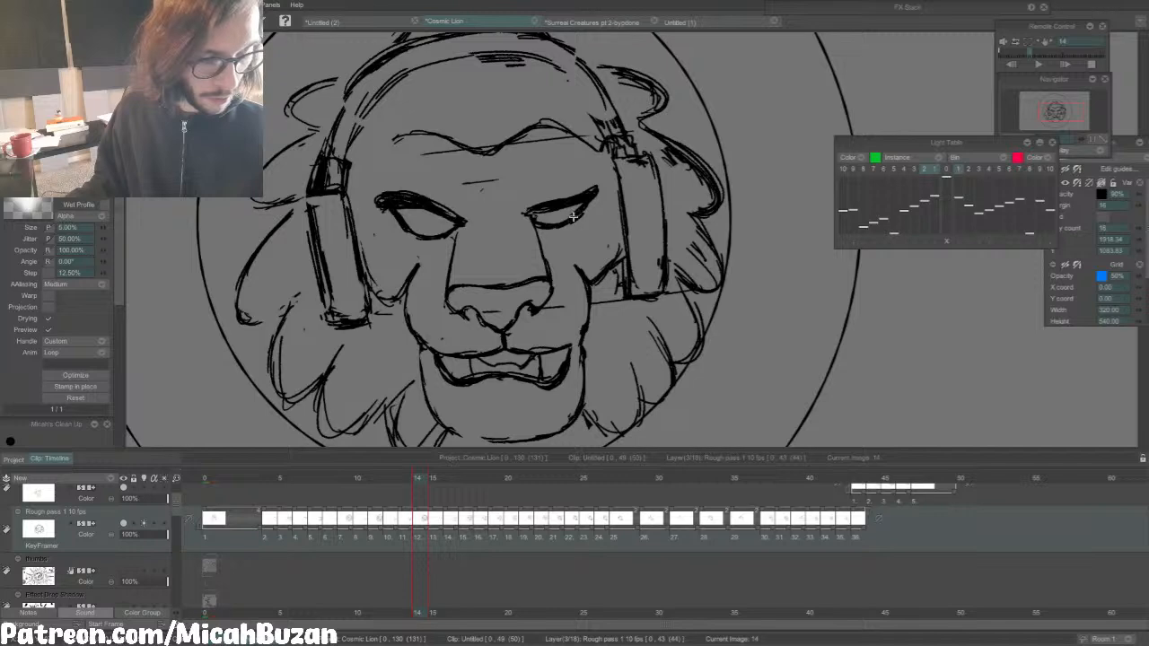
Step: Play the head turn from frame 4 and flip through the frames around frame 9 to examine the nose movement
key(Right)
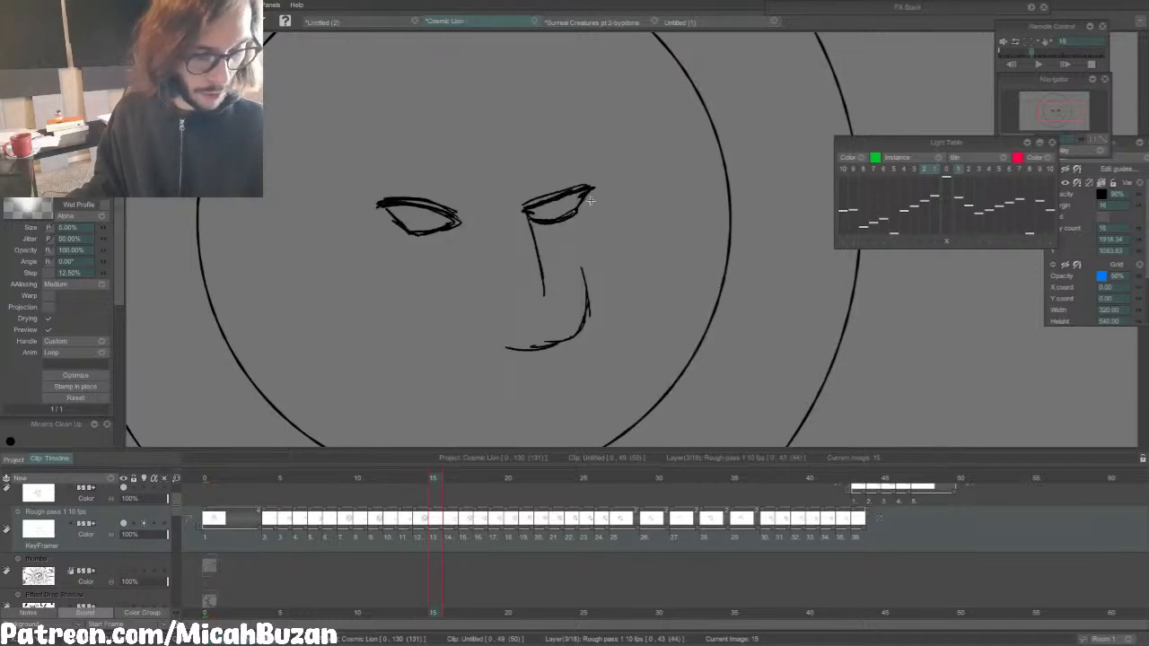
click(268, 480)
key(Return)
click(269, 483)
key(Return)
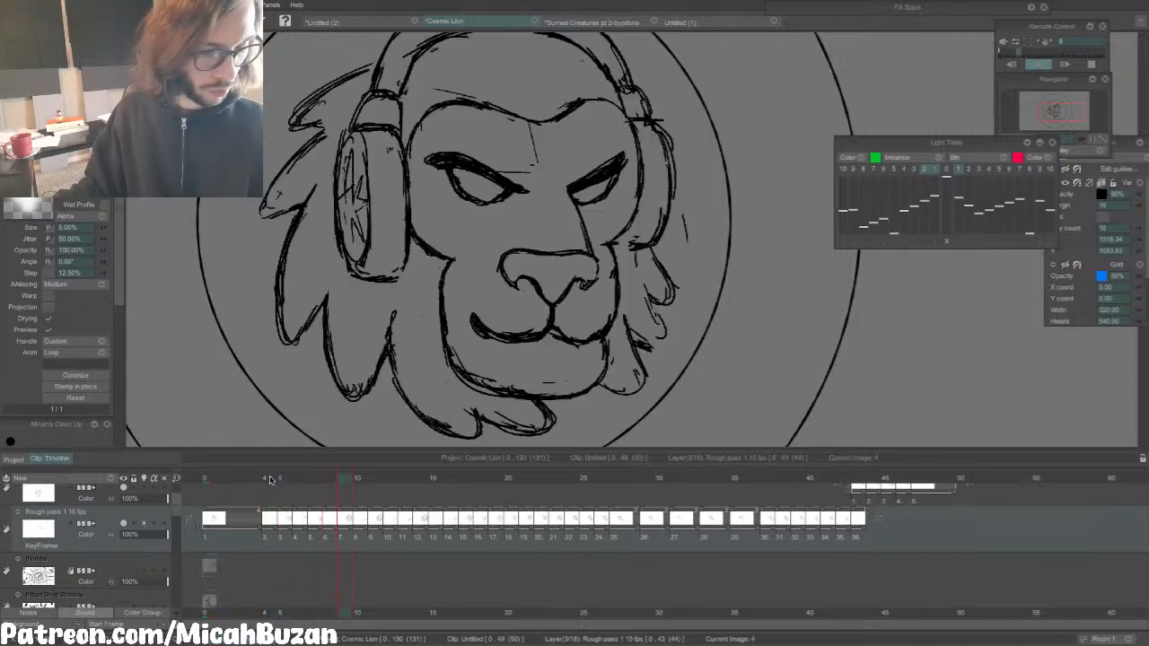
key(Return)
key(Left)
key(Left)
key(Right)
key(Right)
key(Right)
key(Left)
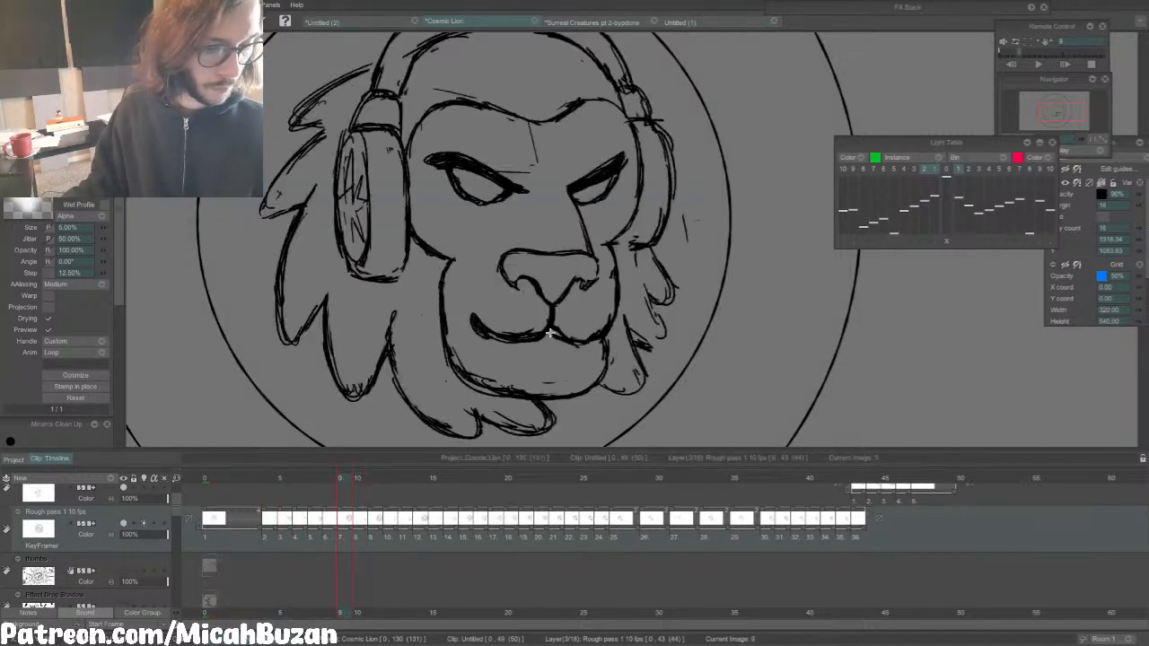
Step: Turn the Light Table on and rotate the nose on frame 9 by about 2.55° to follow the neighbouring frames
click(946, 170)
key(Left)
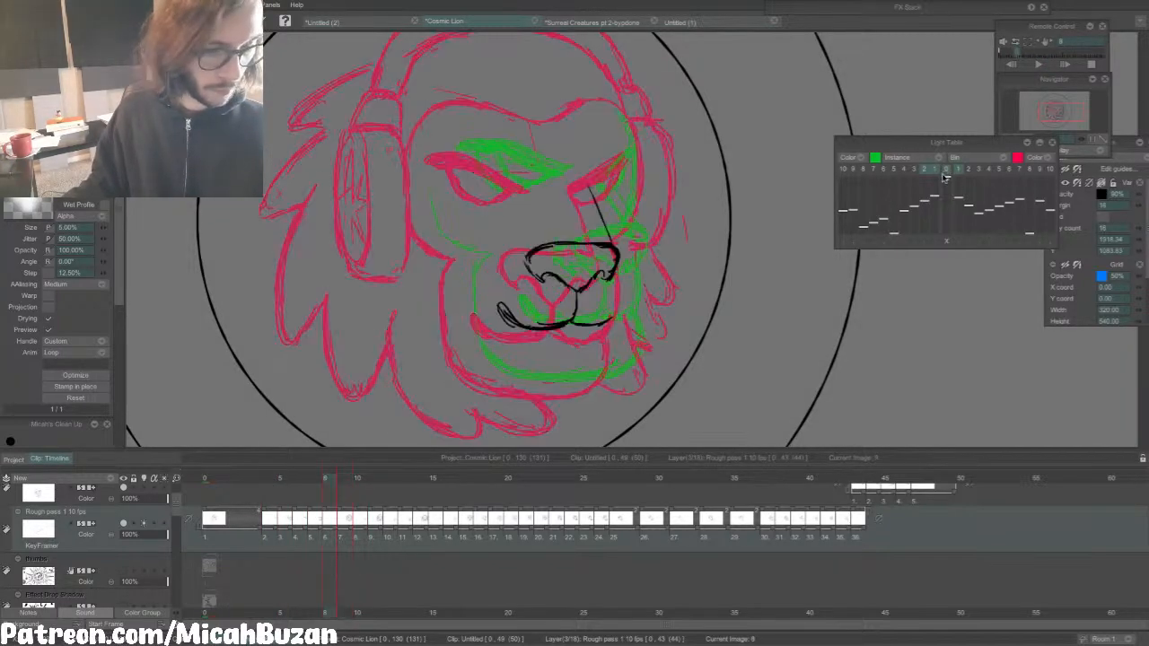
key(Right)
key(s)
key(Left)
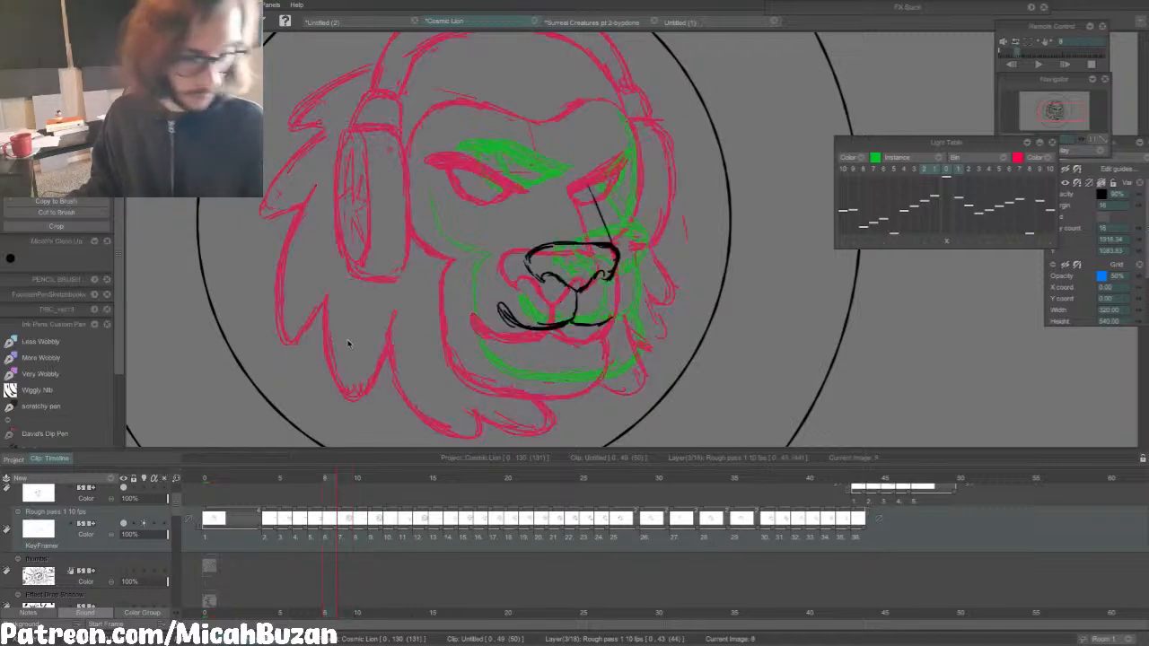
key(Right)
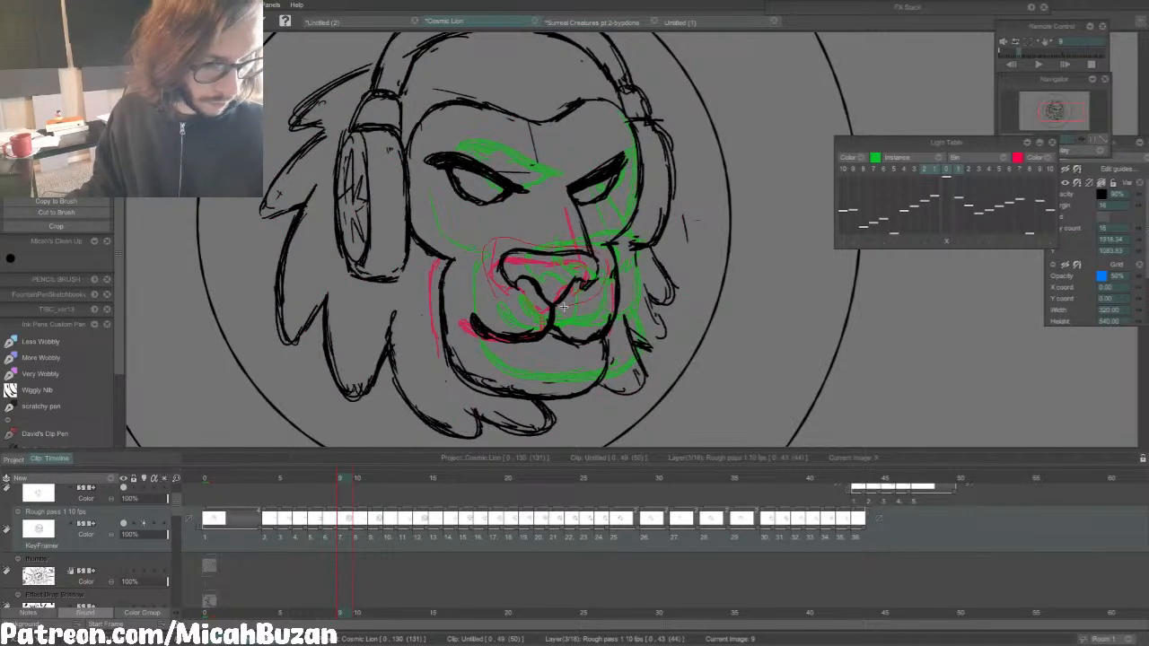
key(ctrl+t)
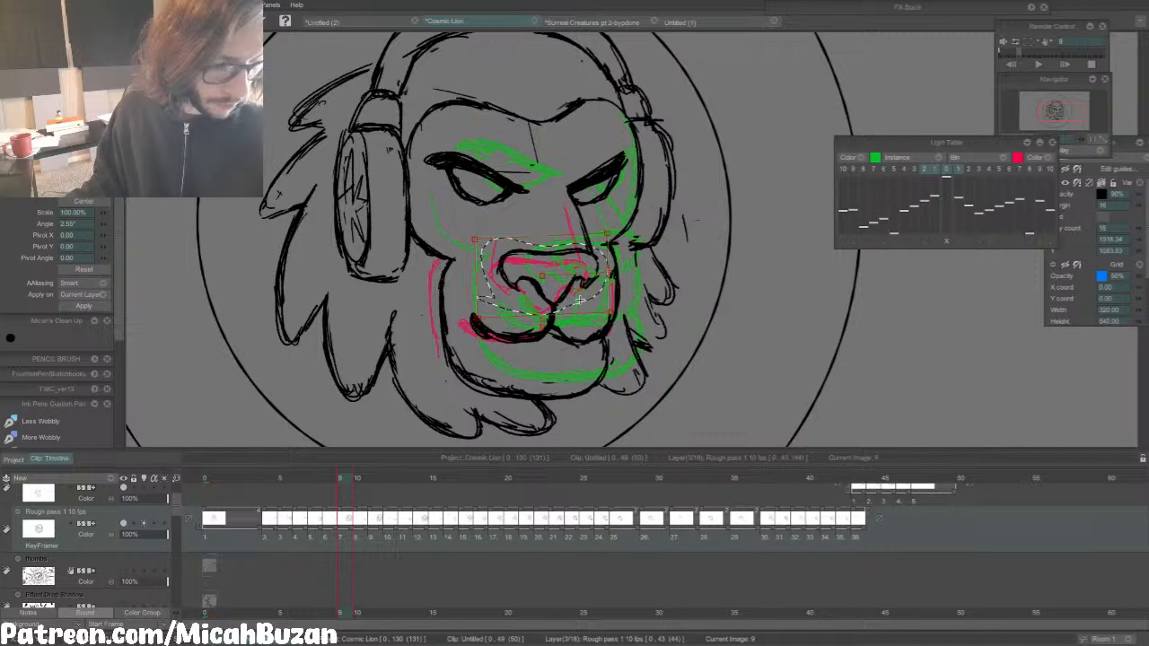
click(83, 306)
Step: Play the head turn over frames 5 to 13 and clear the selection around the nose
drag(409, 540, 278, 564)
key(Return)
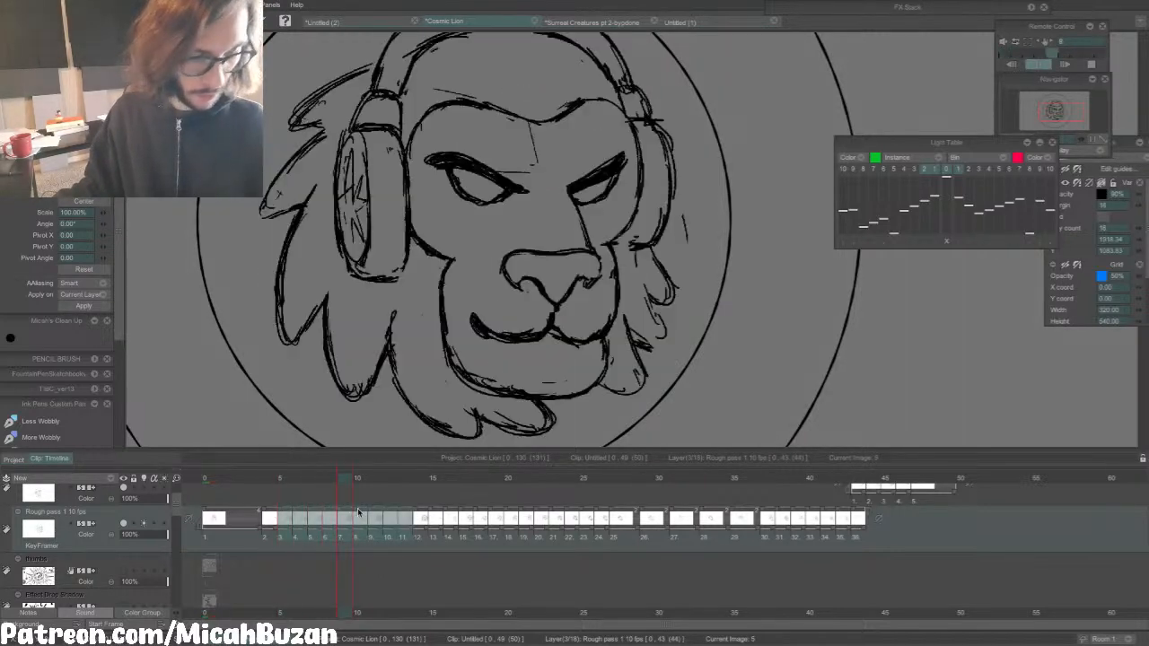
key(Return)
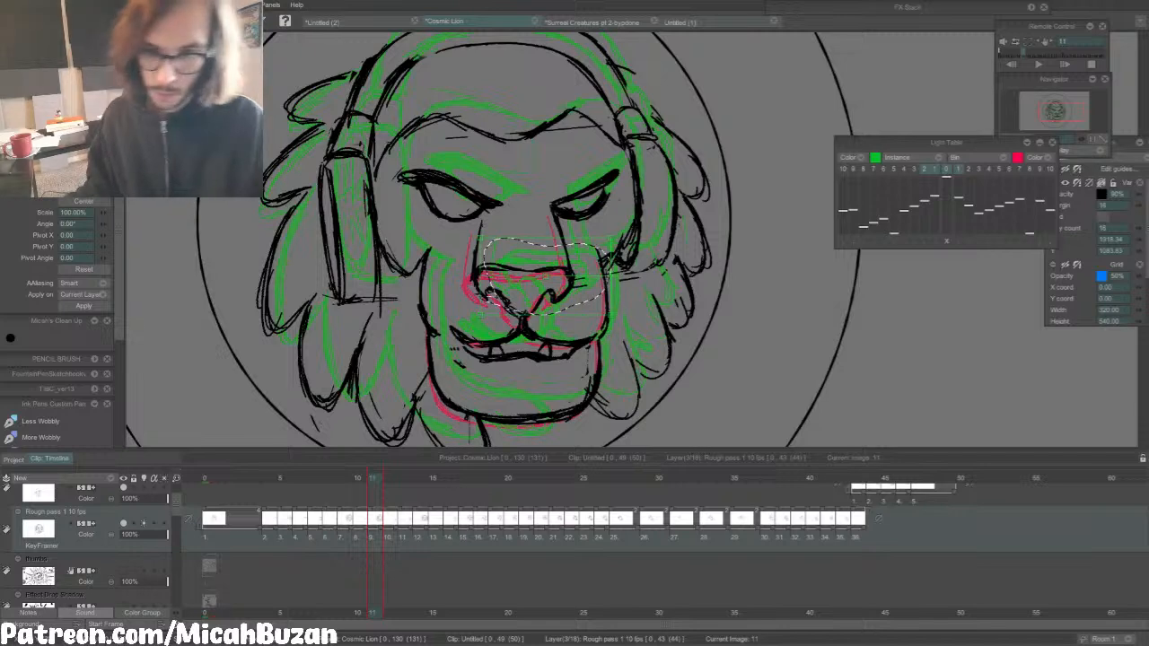
key(Escape)
key(ctrl+d)
key(Right)
key(Left)
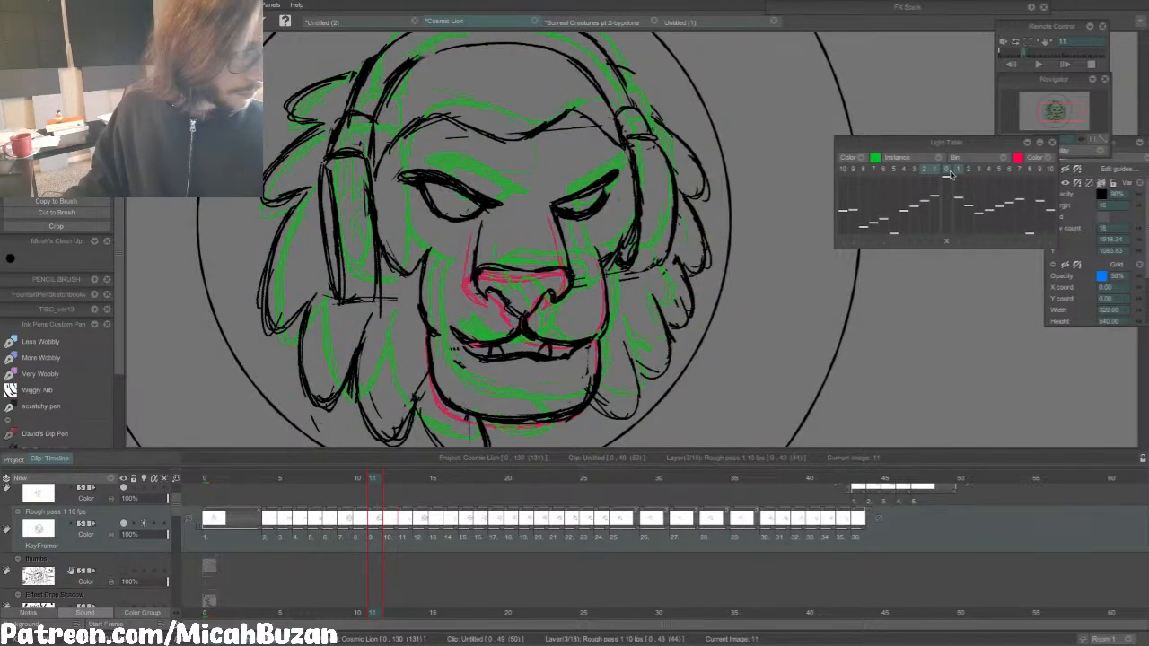
Step: Turn the Light Table off and flip back and forth between frames 2 and 14 to examine the head turn without overlays
click(945, 172)
key(Right)
key(Right)
key(Right)
key(Right)
key(Left)
key(Left)
key(Left)
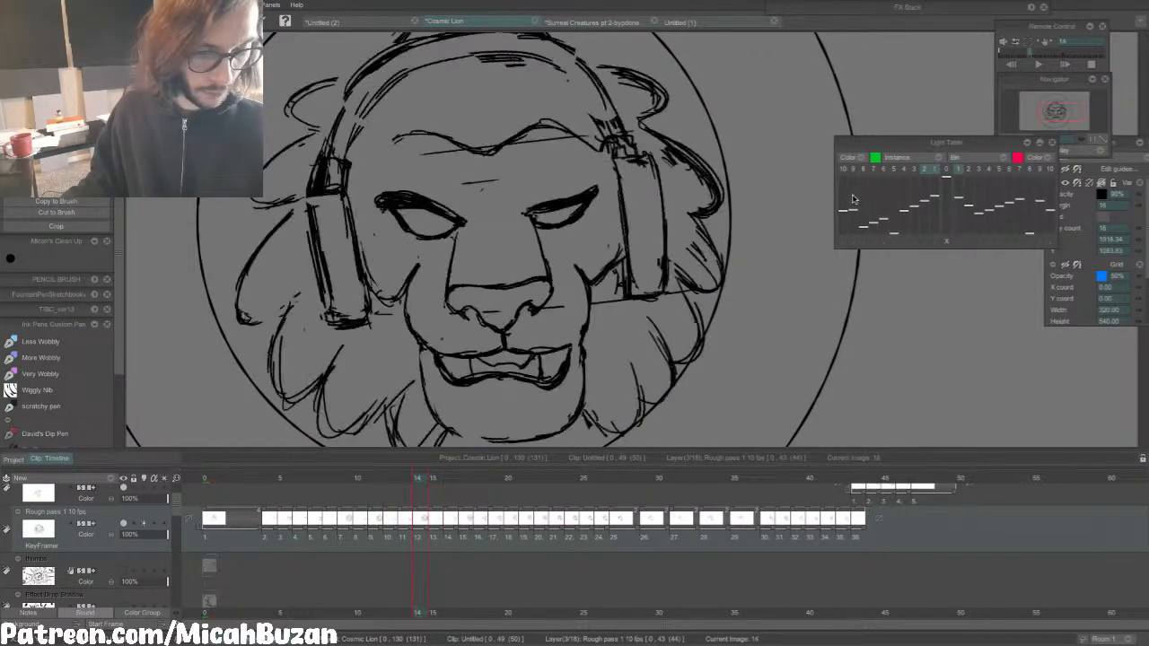
key(Left)
key(Left)
key(Left)
key(Left)
key(Left)
key(Left)
key(Left)
key(Left)
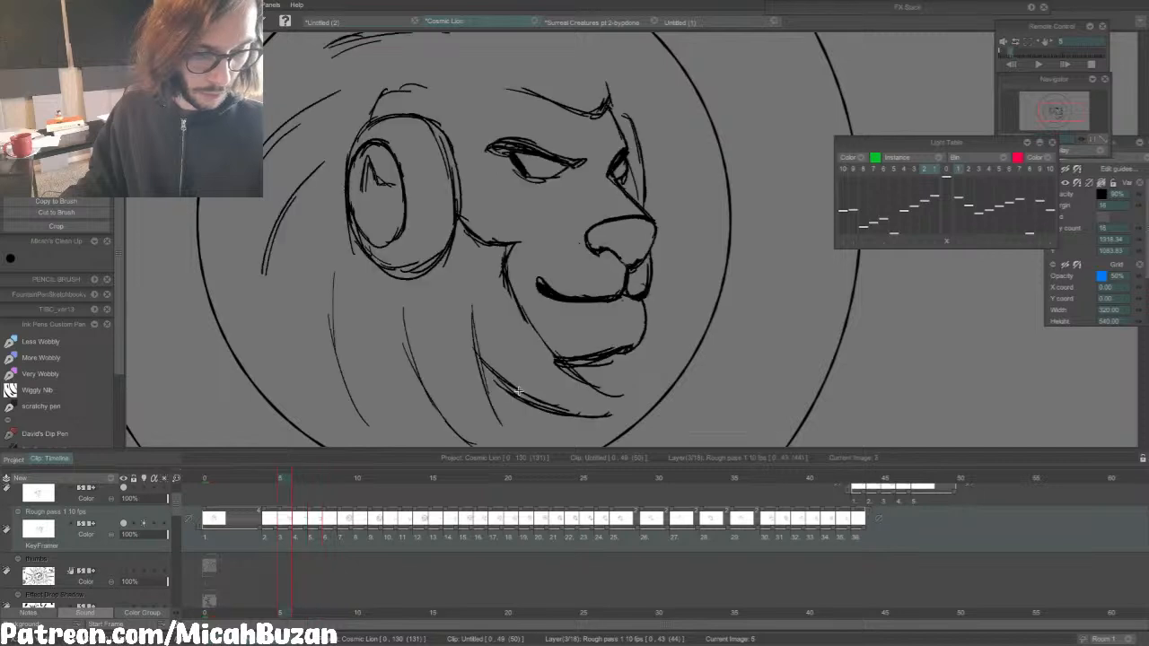
key(Right)
key(Right)
key(Right)
key(Right)
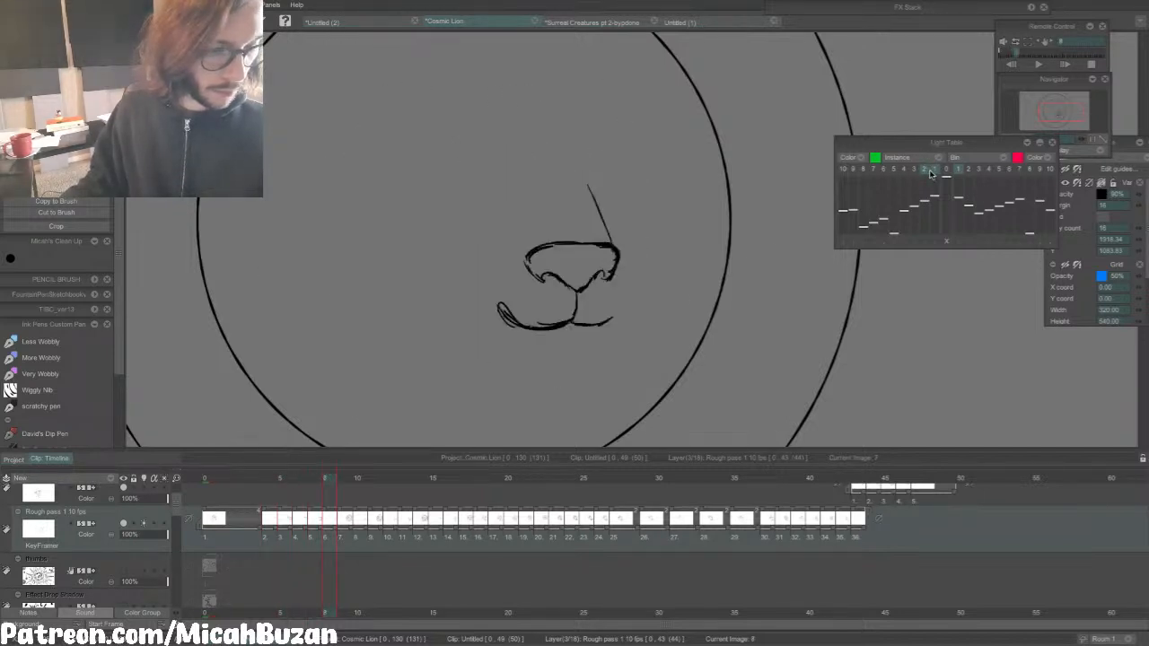
key(Left)
key(Left)
key(Left)
key(Left)
key(Left)
key(Left)
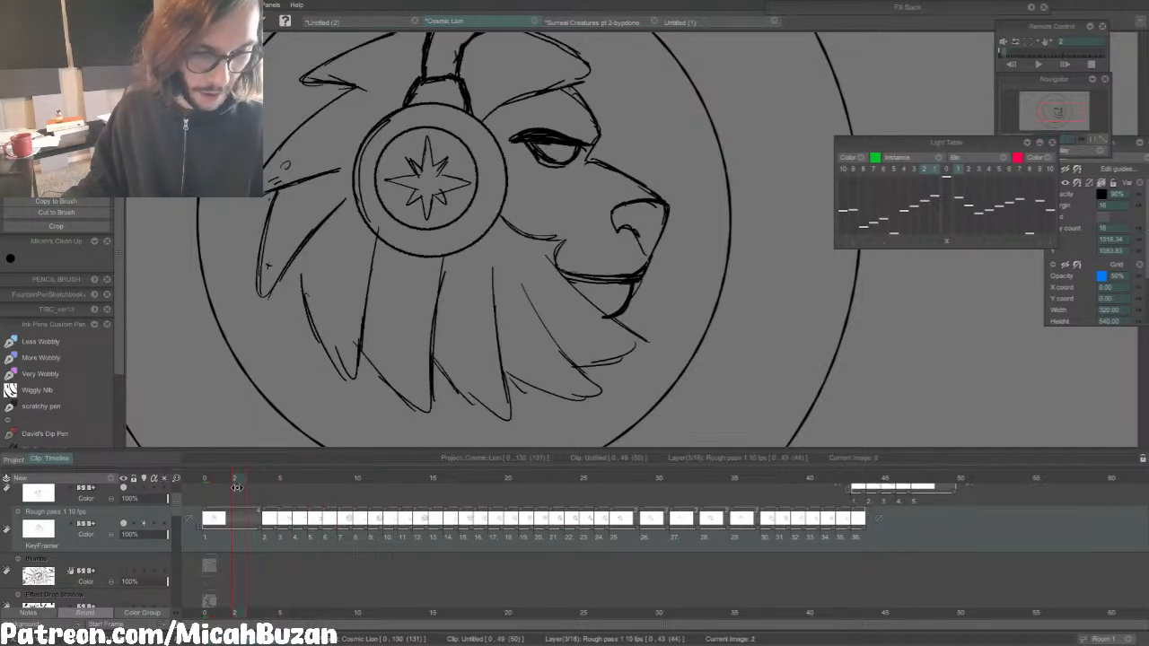
Step: Play the rough lion-head animation from its opening frames, then step through the early head-turn drawings
mouse_move(260, 476)
mouse_down()
mouse_move(407, 481)
mouse_move(258, 500)
mouse_move(389, 481)
mouse_move(667, 493)
mouse_move(224, 496)
mouse_up()
key(Return)
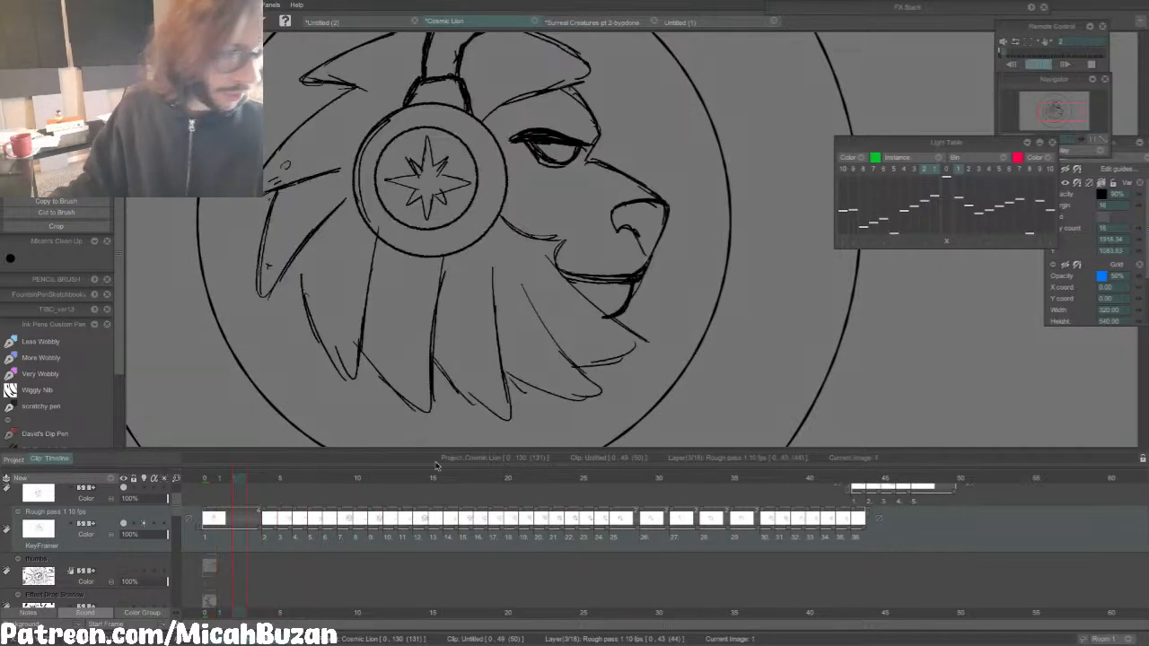
key(Return)
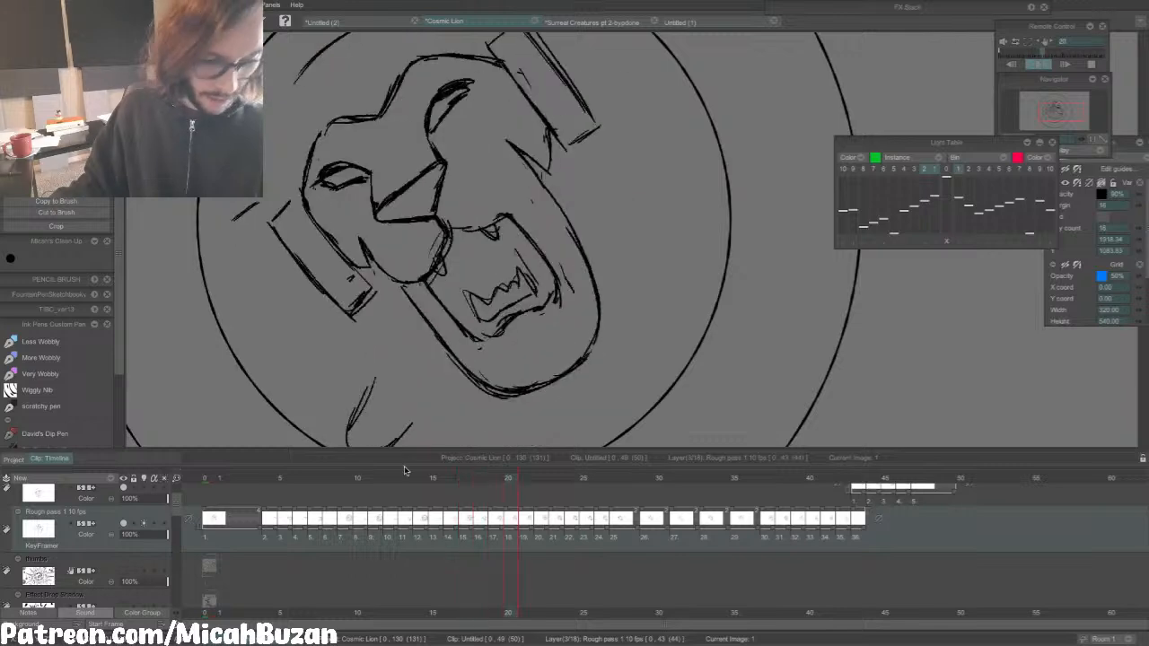
click(266, 480)
key(Return)
key(Return)
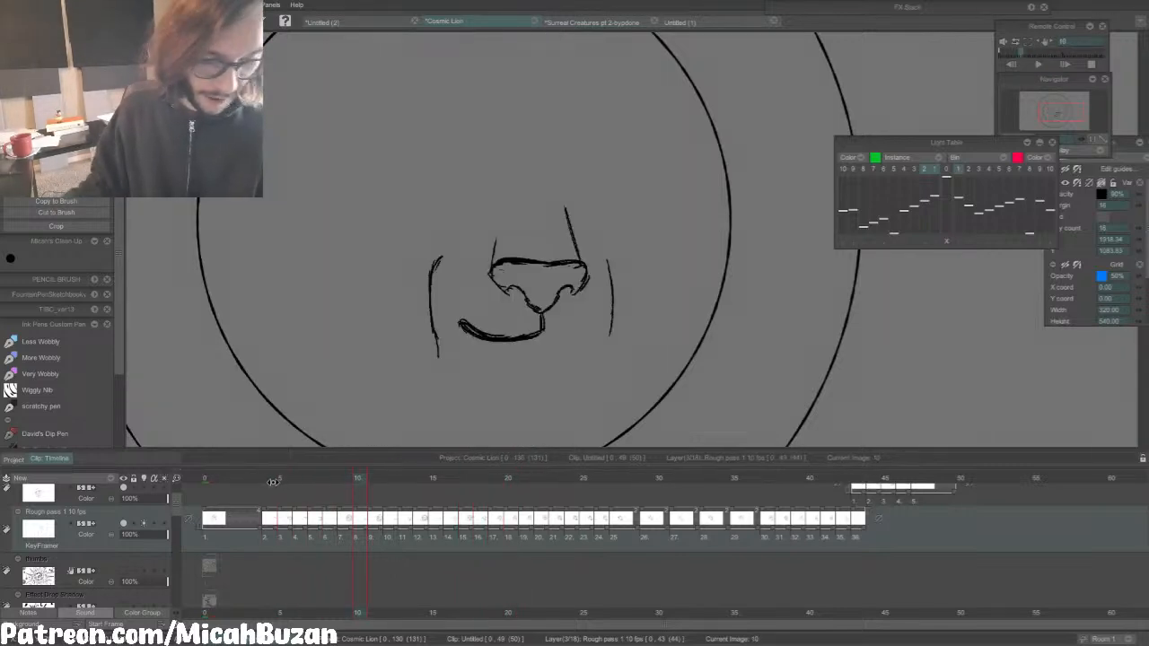
click(273, 481)
key(Right)
key(Right)
key(Right)
key(Left)
key(Right)
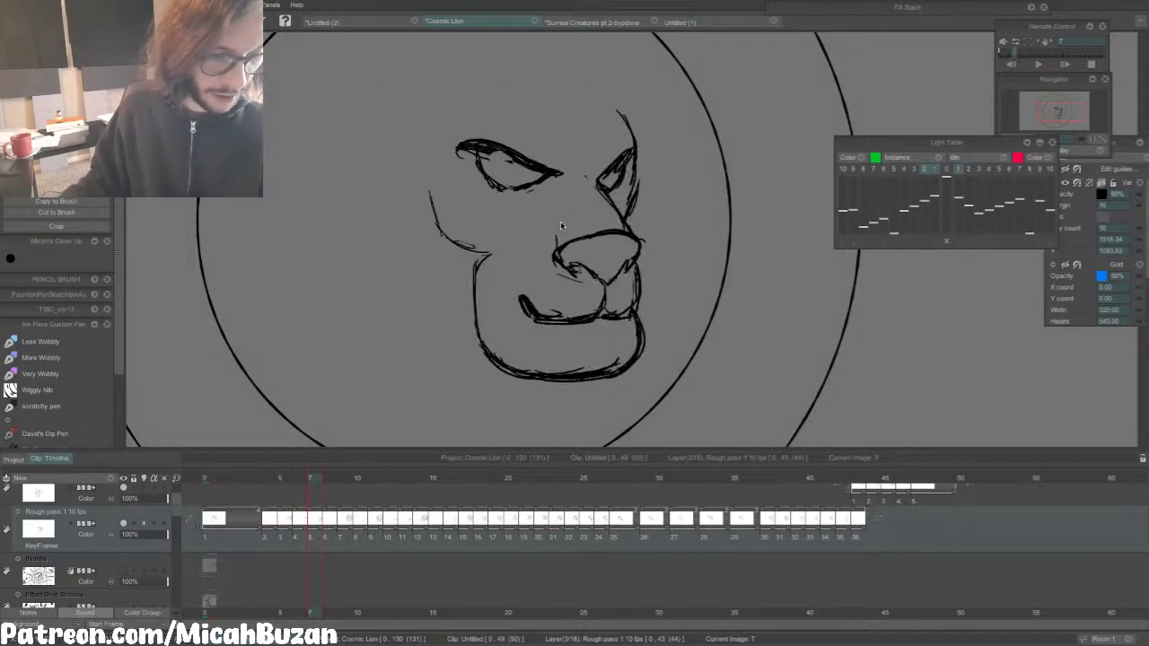
key(b)
key(s)
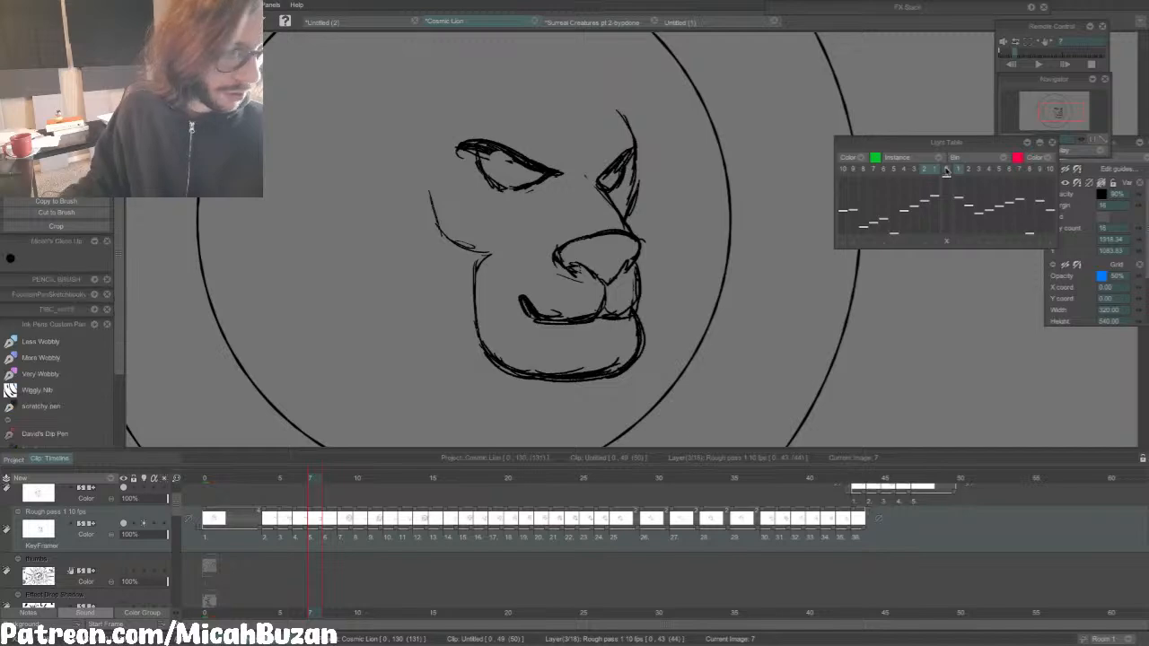
Step: Turn on the light table and compare frame 4 with its neighbouring drawings
click(945, 170)
key(Right)
key(Left)
key(Left)
key(Left)
key(Left)
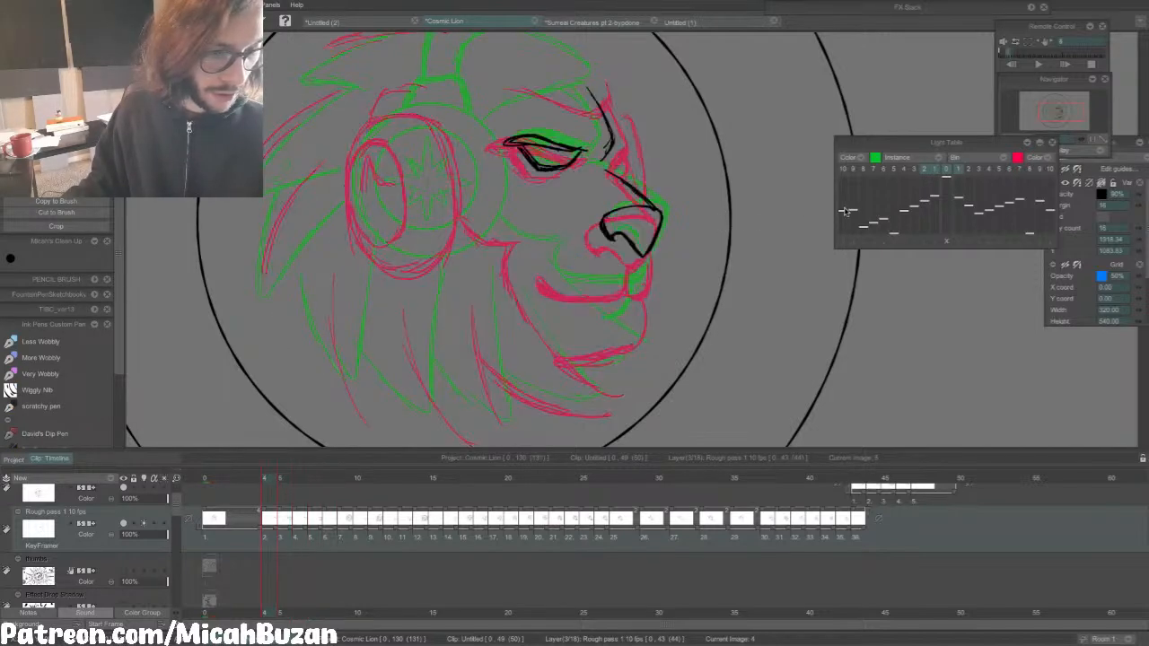
key(Right)
key(Right)
key(Left)
key(Left)
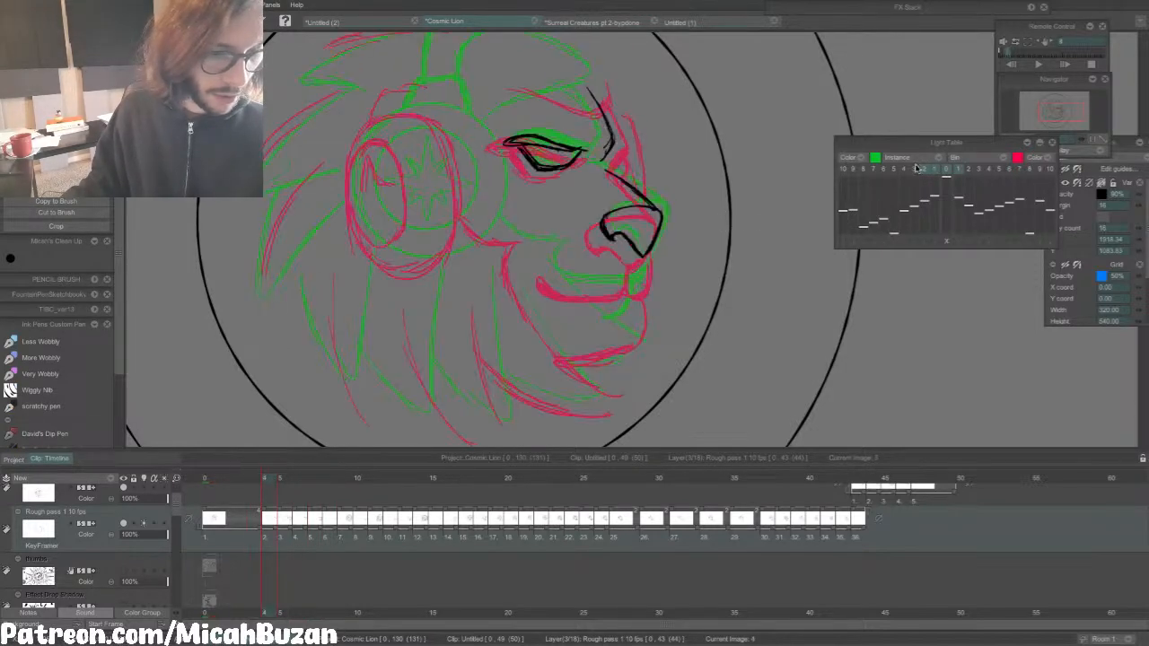
Step: Sketch the top and side arcs of the outer headphone ear cup on frame 4, between the green and red references
drag(1067, 107, 1059, 110)
key(Left)
key(Right)
drag(385, 250, 381, 210)
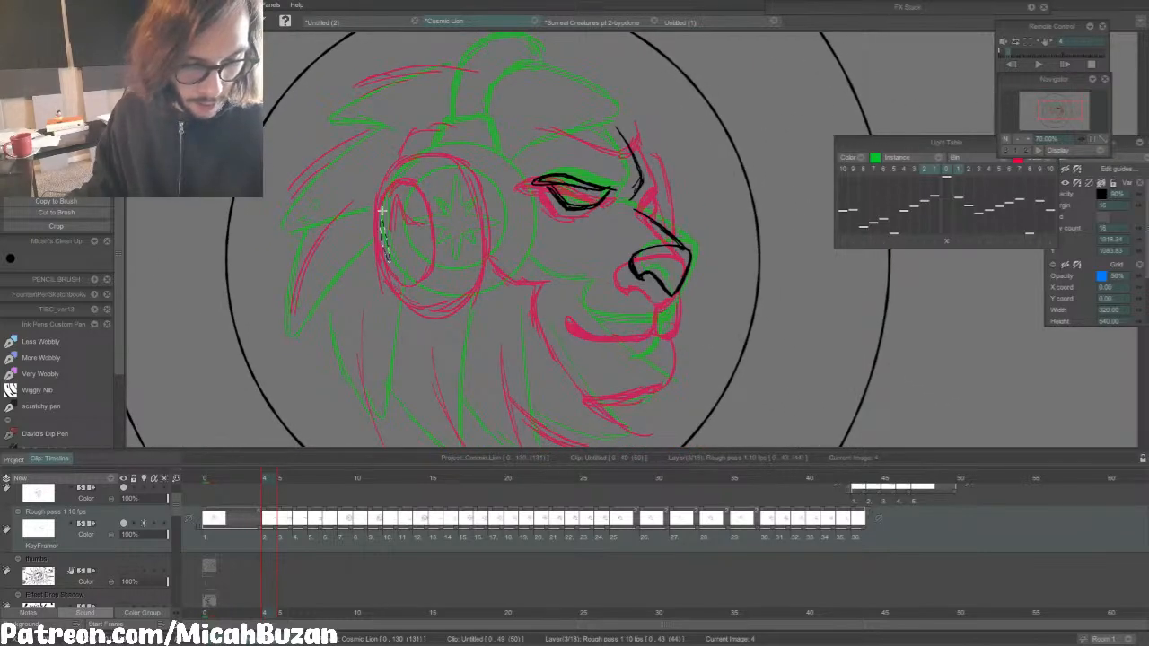
key(ctrl+z)
key(b)
key(Left)
key(Right)
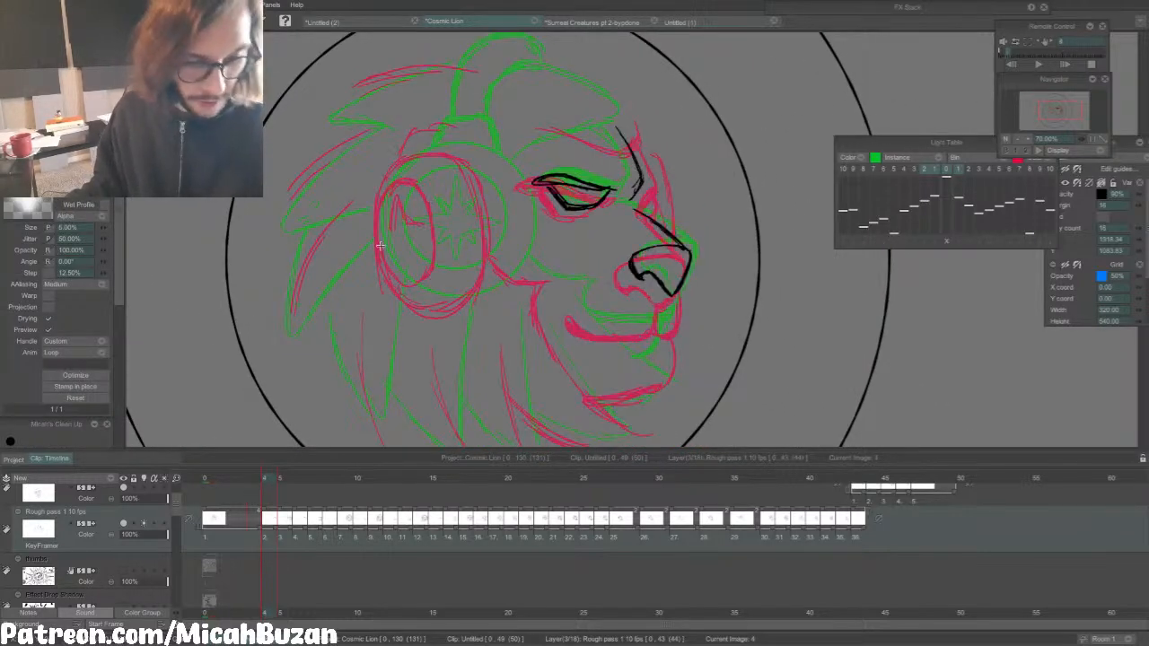
drag(392, 277, 381, 209)
mouse_move(384, 255)
mouse_down()
mouse_move(386, 202)
mouse_move(435, 151)
mouse_move(506, 193)
mouse_move(490, 161)
mouse_move(513, 222)
mouse_up()
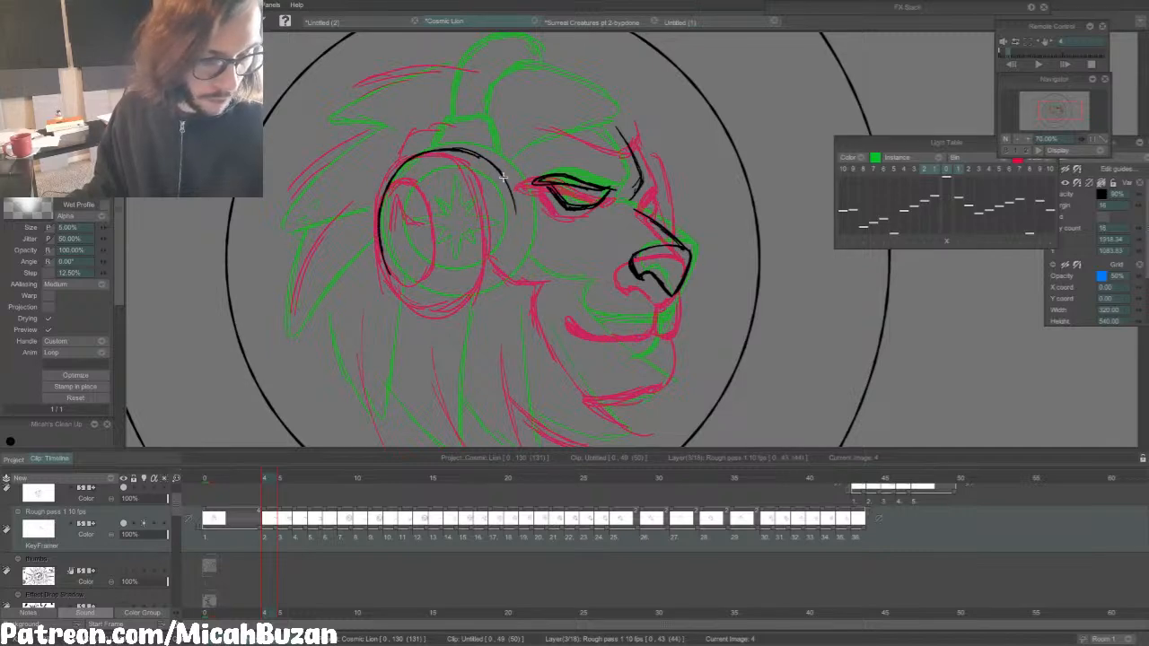
mouse_move(502, 180)
mouse_down()
mouse_move(517, 269)
mouse_move(504, 280)
mouse_up()
mouse_move(389, 269)
mouse_down()
mouse_move(421, 303)
mouse_move(485, 299)
mouse_up()
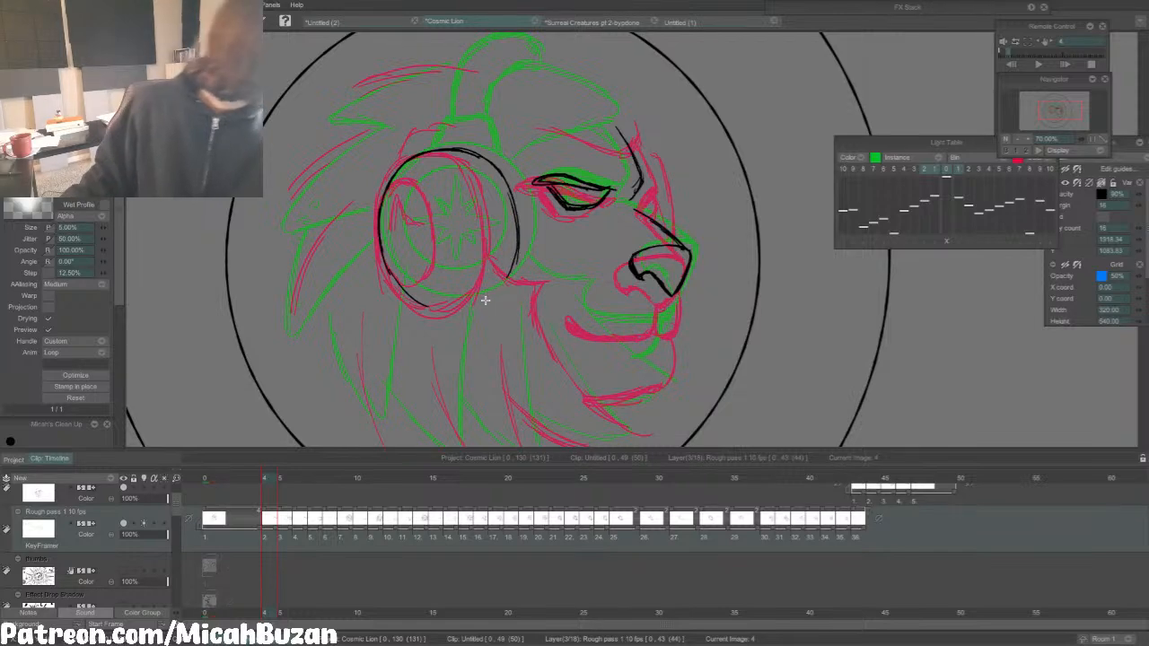
Step: Close the lower edge of the outer ear-cup outline on frame 4, checking against frame 3 and undoing rejected strokes
key(Left)
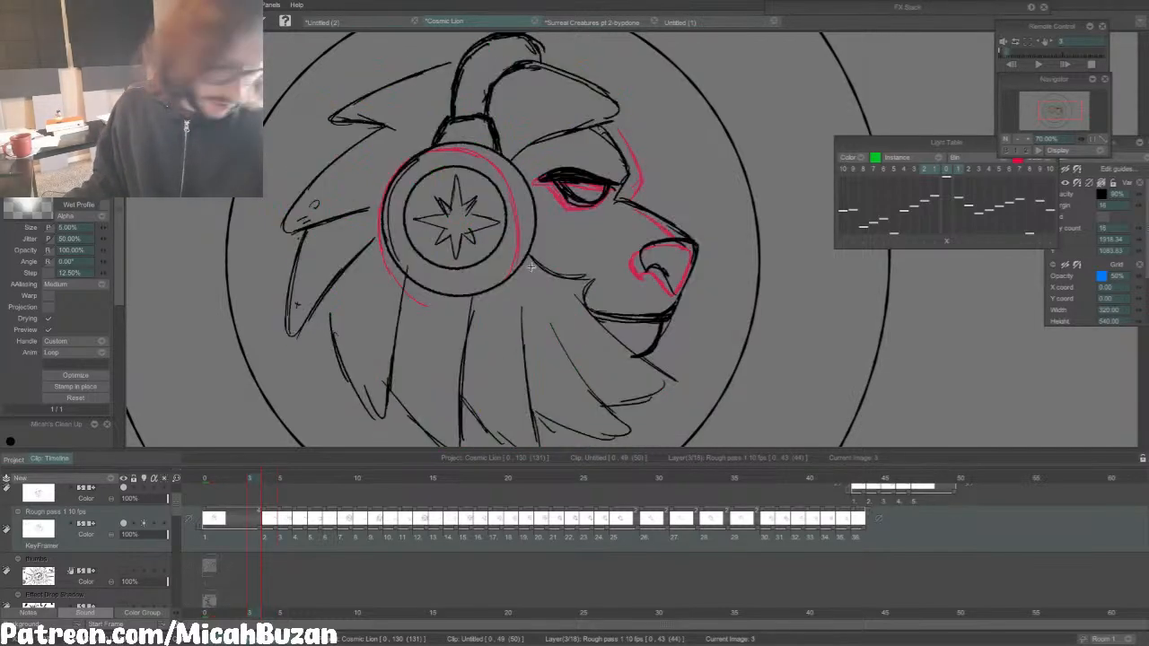
key(Right)
drag(417, 299, 467, 302)
key(ctrl+z)
key(e)
mouse_move(382, 255)
mouse_down()
mouse_move(433, 304)
mouse_move(479, 303)
mouse_move(518, 260)
mouse_up()
key(b)
key(ctrl+z)
key(ctrl+z)
key(ctrl+z)
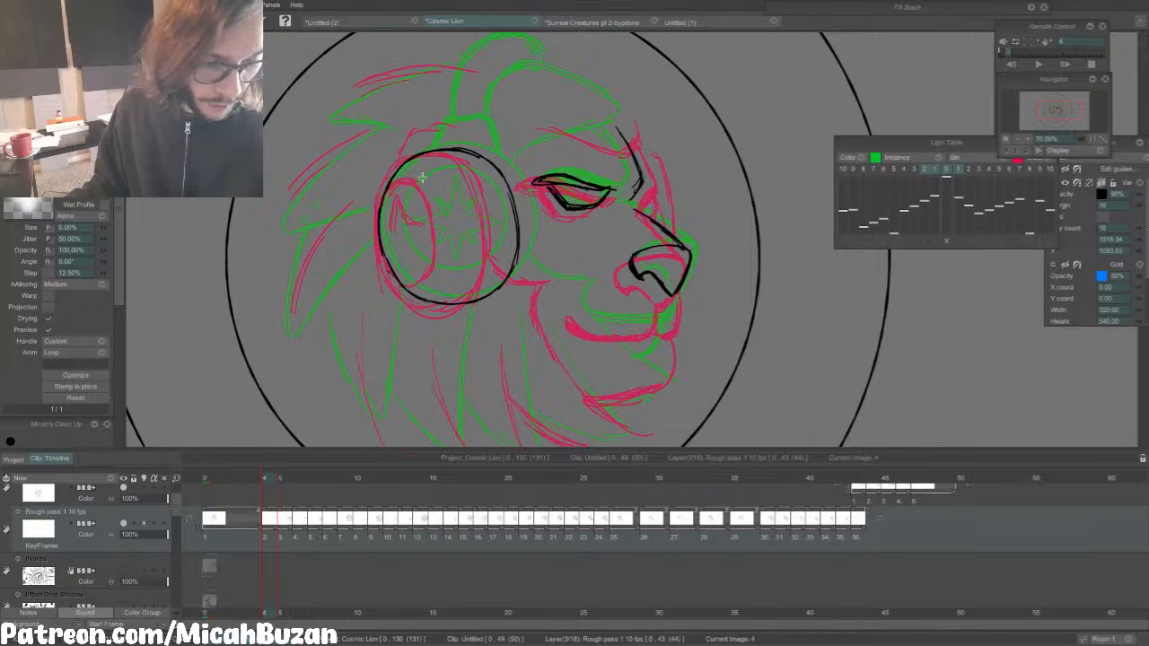
Step: Draw the upper and front arc of the ear cup's inner ring on frame 4
key(Left)
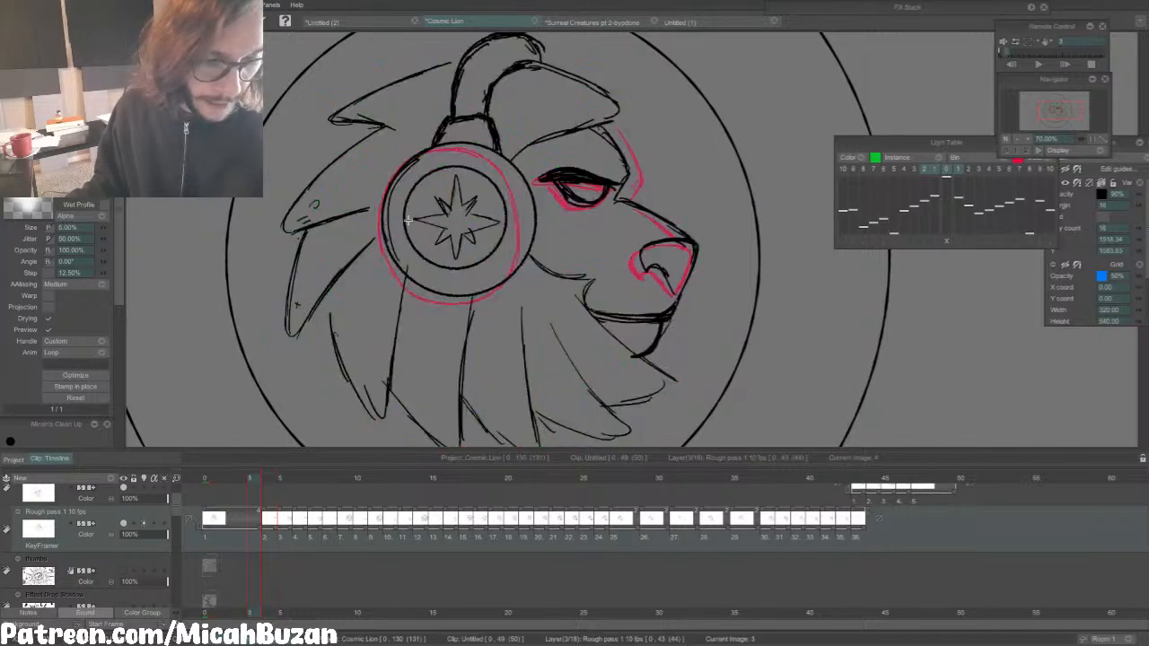
key(Right)
mouse_move(395, 204)
mouse_down()
mouse_move(439, 177)
mouse_move(455, 186)
mouse_up()
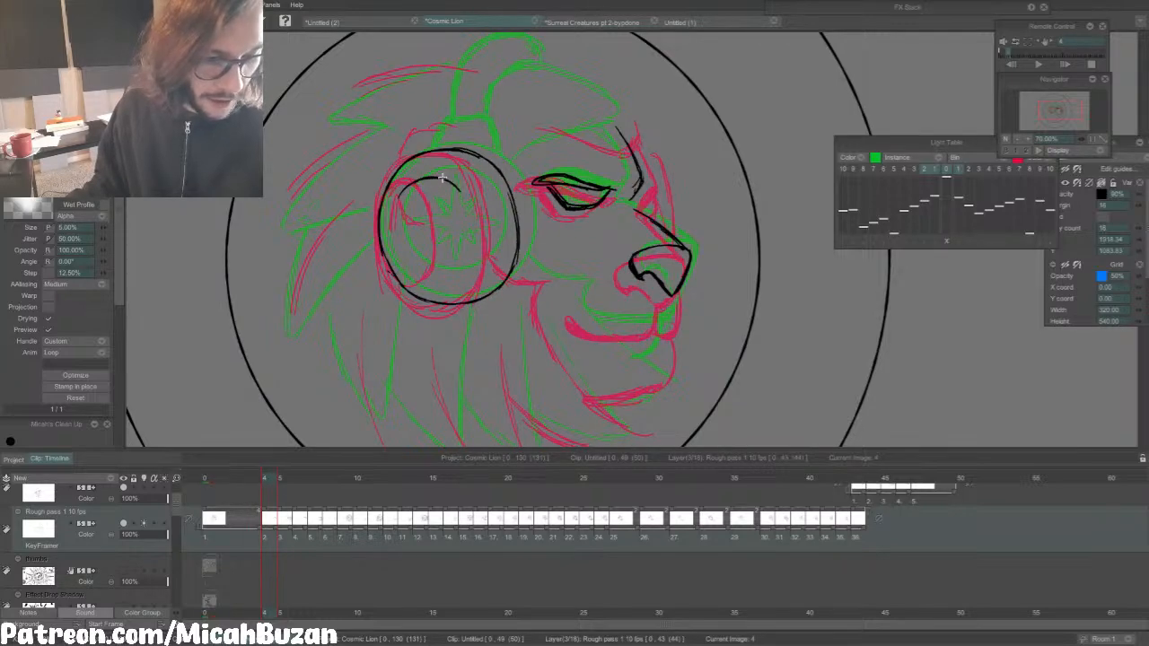
key(Left)
drag(450, 184, 468, 216)
key(Right)
key(ctrl+z)
key(Left)
key(Right)
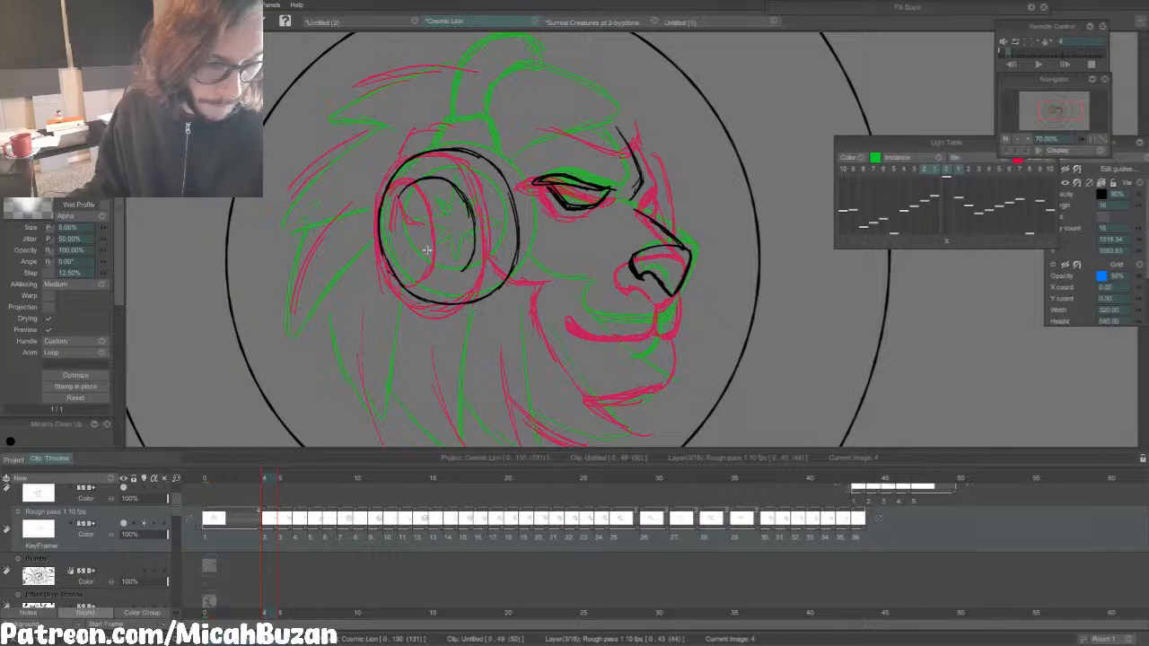
Step: Complete the ear cup's inner ring as a narrow closed ellipse on frame 4
key(Left)
key(Right)
mouse_move(397, 191)
mouse_down()
mouse_move(455, 262)
mouse_move(423, 276)
mouse_move(470, 258)
mouse_move(430, 279)
mouse_move(411, 268)
mouse_move(476, 248)
mouse_move(424, 279)
mouse_move(455, 261)
mouse_move(411, 267)
mouse_move(472, 260)
mouse_up()
key(Left)
key(Right)
key(ctrl+z)
key(ctrl+z)
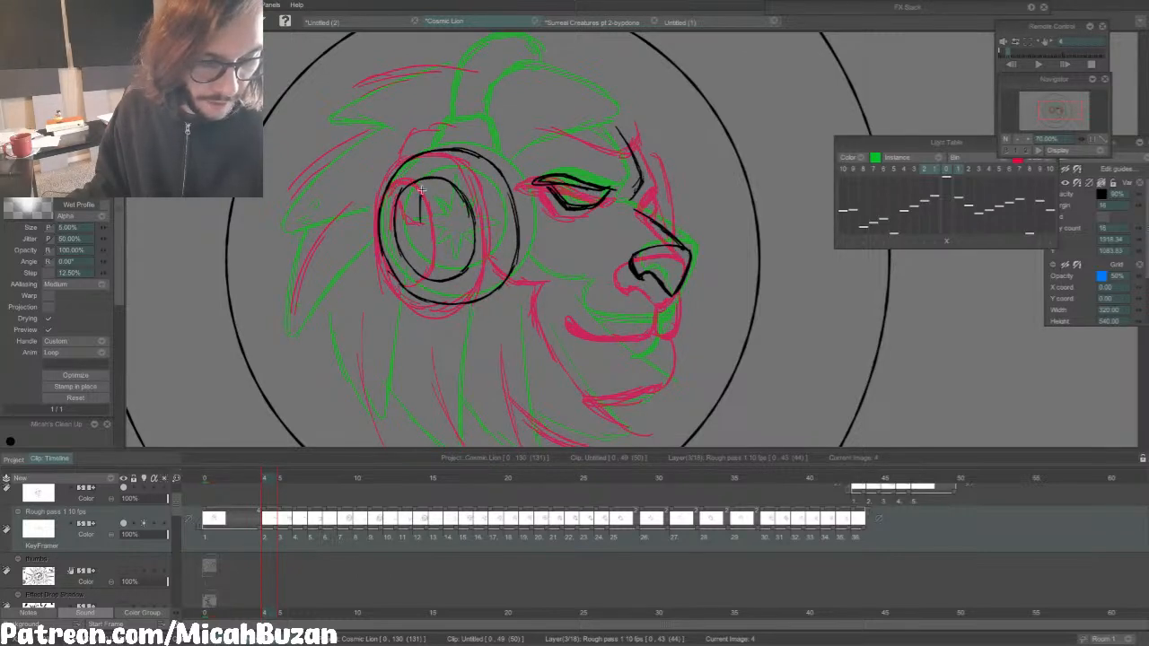
Step: Draw the eight-pointed star inside the inner ring on frame 4, matching the star on frame 3
key(ctrl+z)
mouse_move(421, 190)
mouse_down()
mouse_move(432, 217)
mouse_move(439, 209)
mouse_up()
key(Left)
key(Right)
key(Left)
mouse_move(422, 222)
mouse_down()
mouse_move(411, 216)
mouse_move(453, 225)
mouse_move(421, 253)
mouse_move(402, 230)
mouse_move(436, 273)
mouse_up()
key(Right)
key(Left)
key(Right)
key(Left)
key(Right)
key(Left)
key(Right)
key(Left)
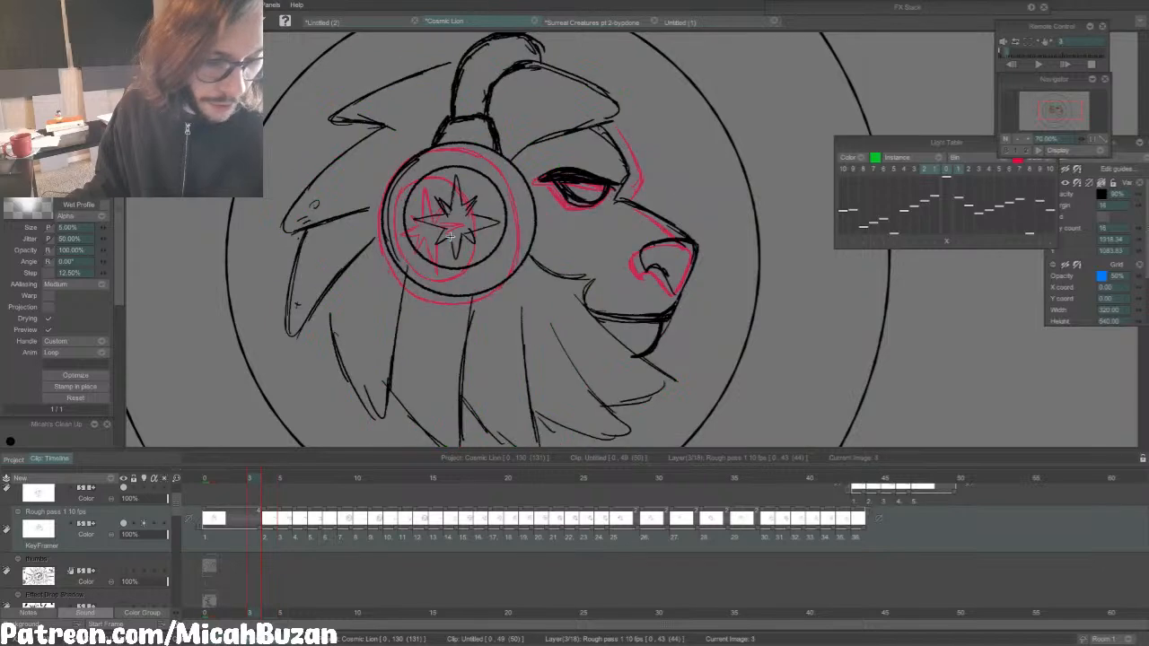
key(Right)
Step: Turn off the light table and play the opening frames to check the motion of the new headphone drawing
click(947, 171)
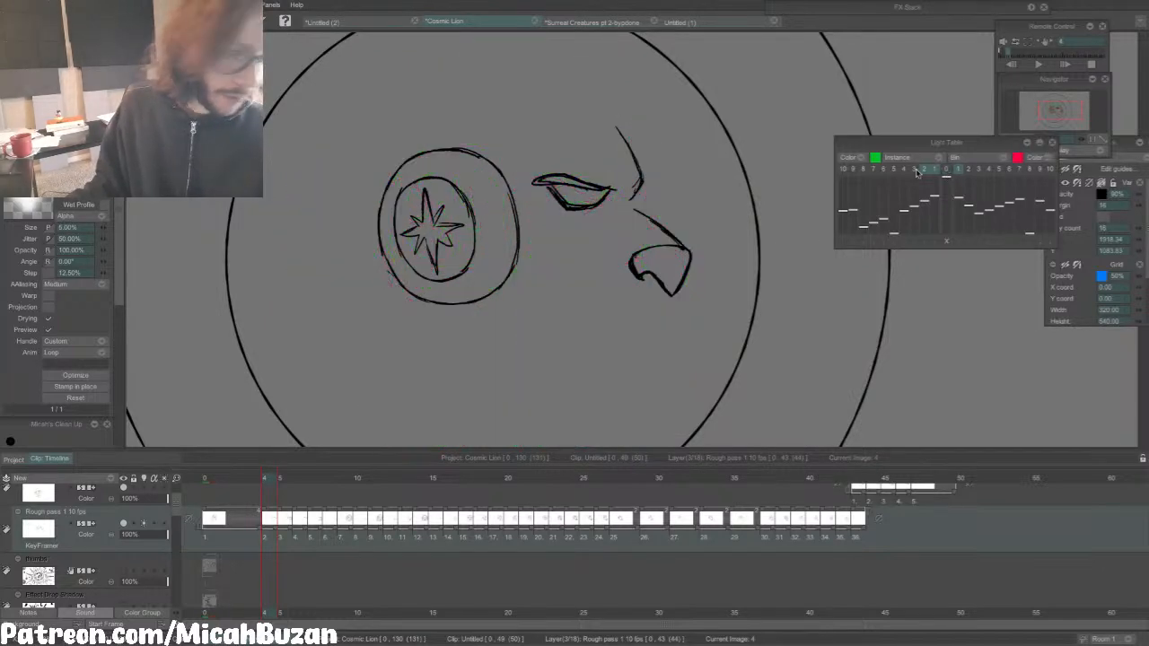
key(Left)
key(Right)
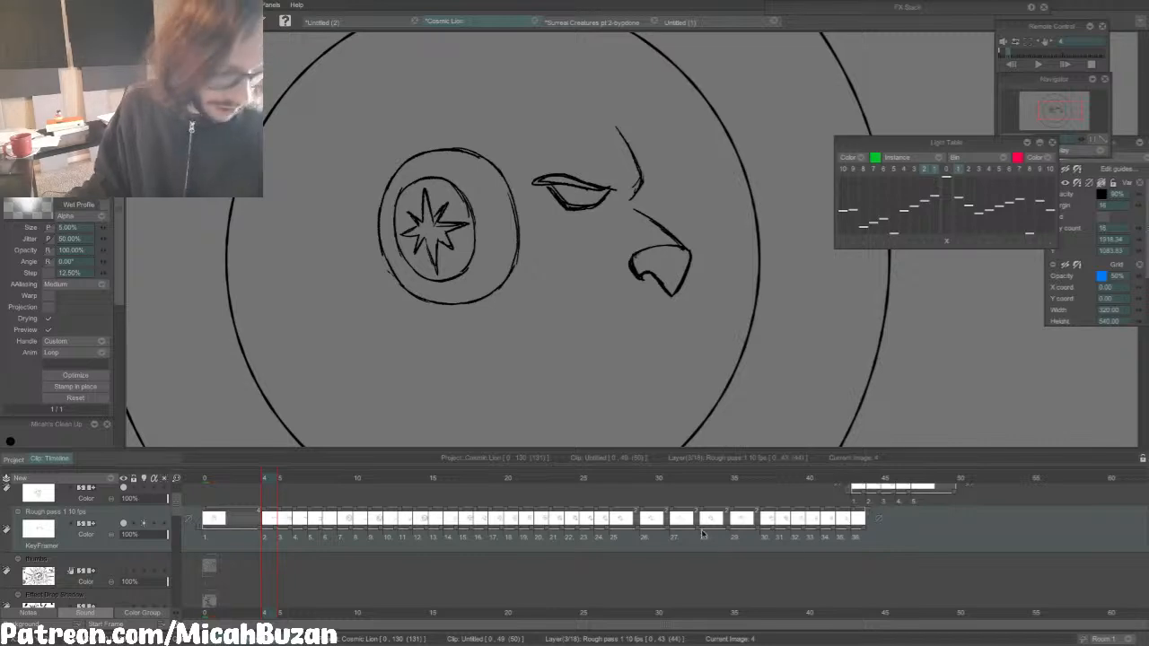
drag(330, 540, 221, 540)
key(Return)
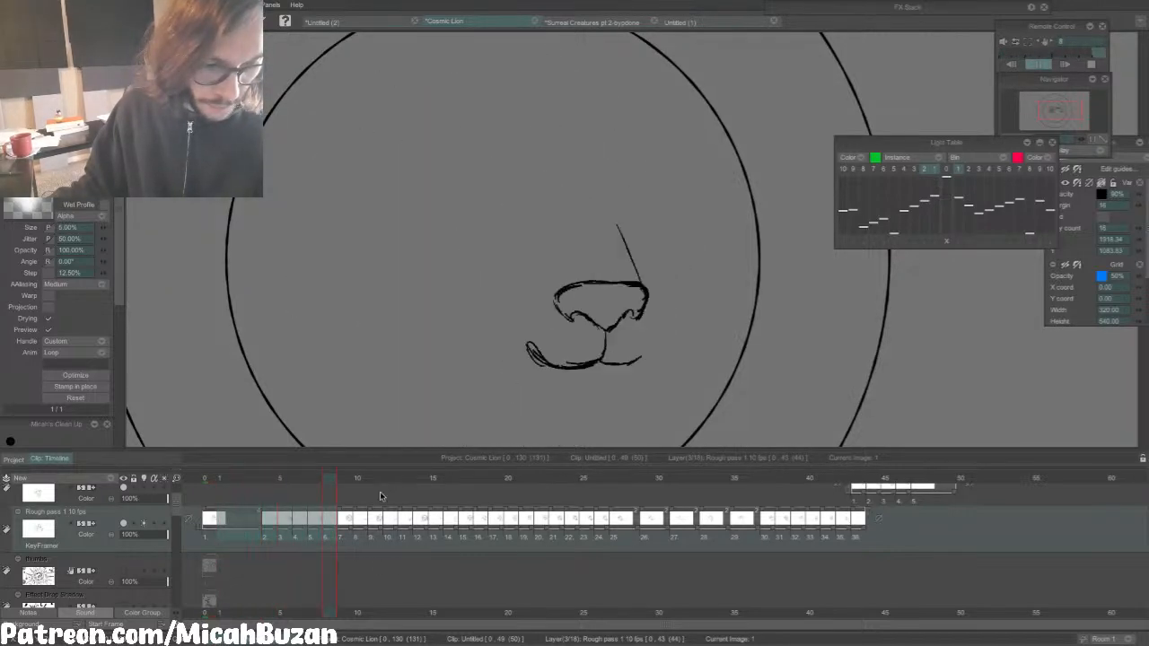
key(Return)
key(b)
key(Right)
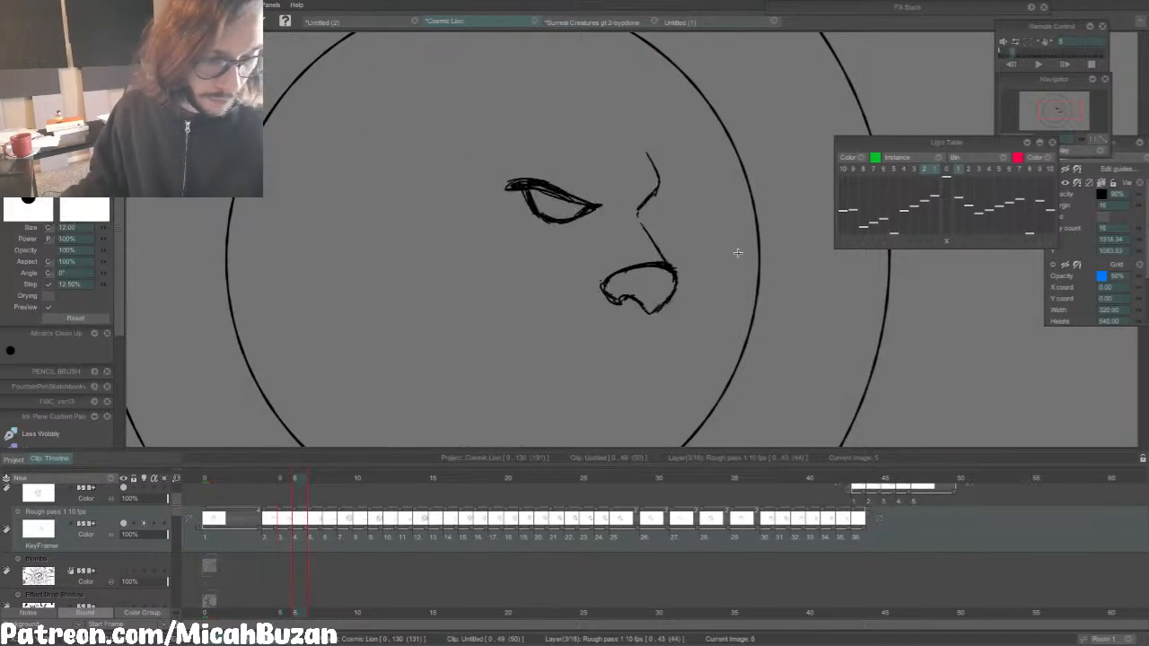
key(Left)
key(Left)
key(Left)
key(Right)
key(Right)
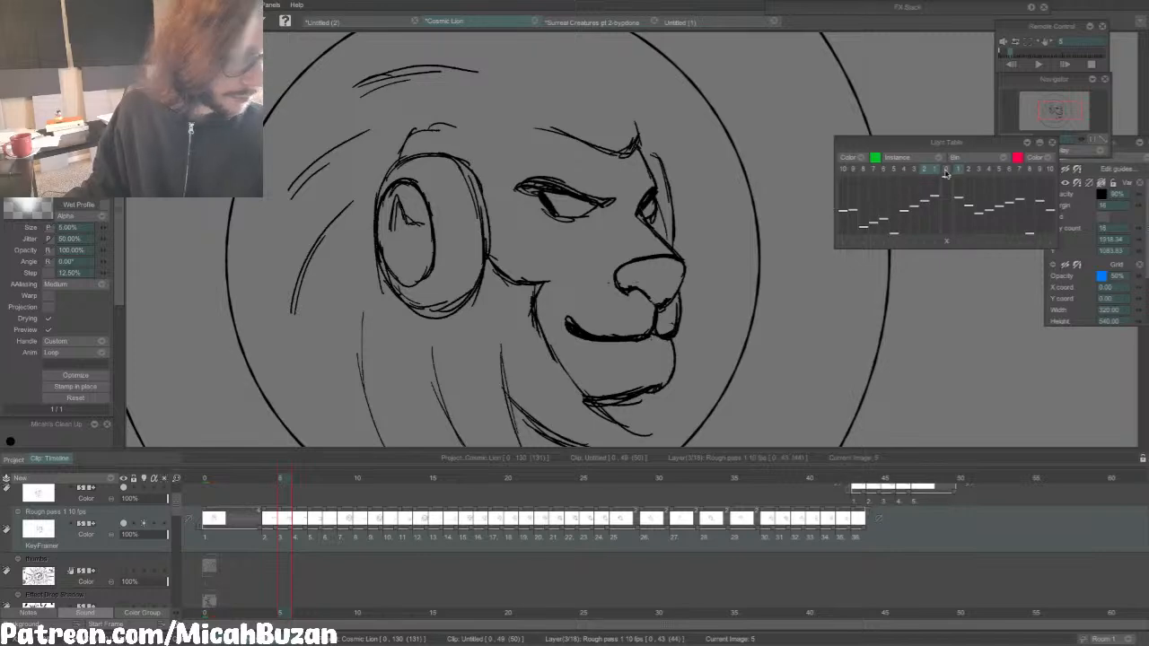
Step: Turn on the light table on frame 5 and disable its second previous frame
click(947, 170)
click(923, 170)
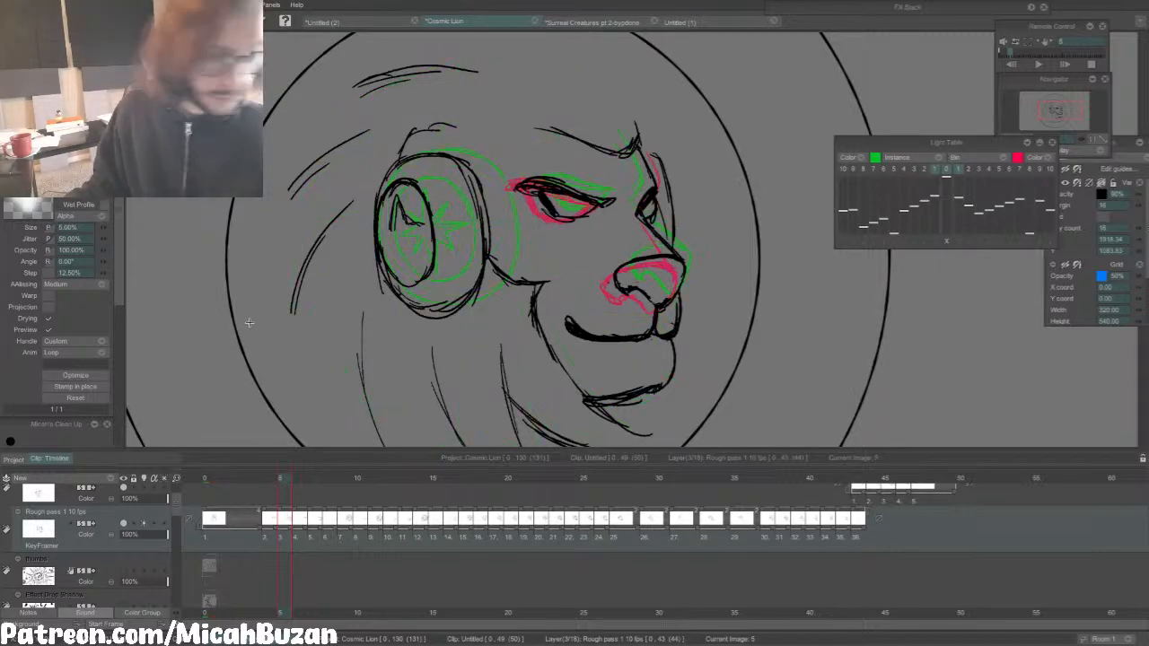
key(s)
key(Right)
key(Left)
Step: Lasso the near eye on frame 5, nudge it slightly upward, apply the transform and clear the selection
mouse_move(504, 199)
mouse_down()
mouse_move(619, 167)
mouse_move(504, 201)
mouse_up()
key(ctrl+t)
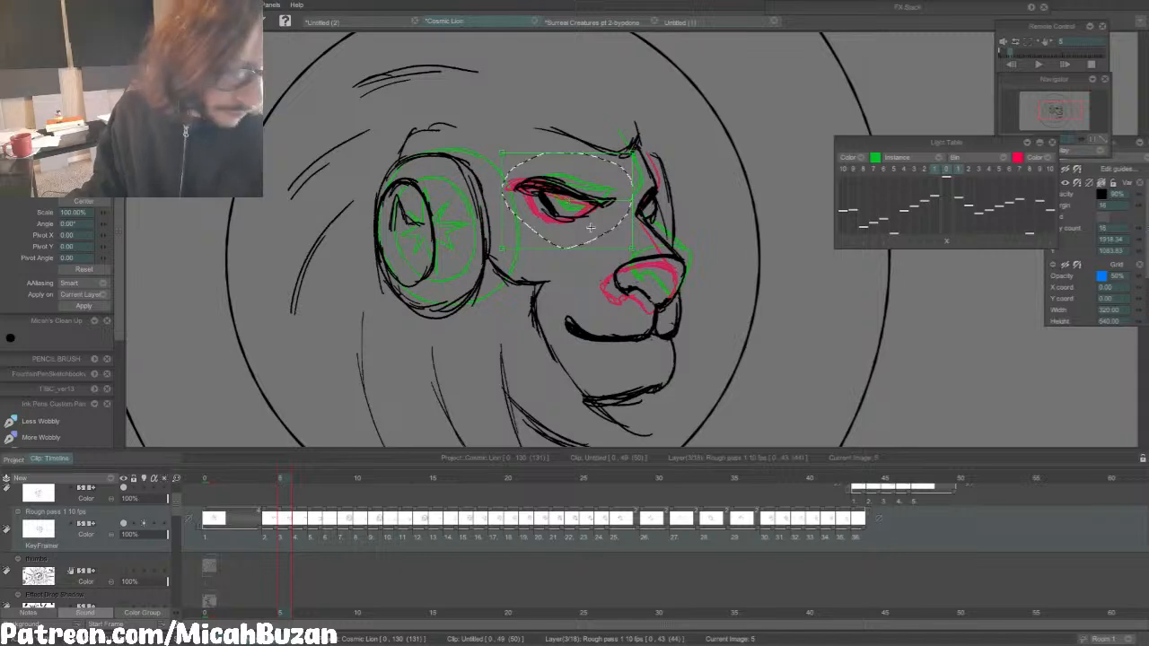
drag(591, 228, 591, 225)
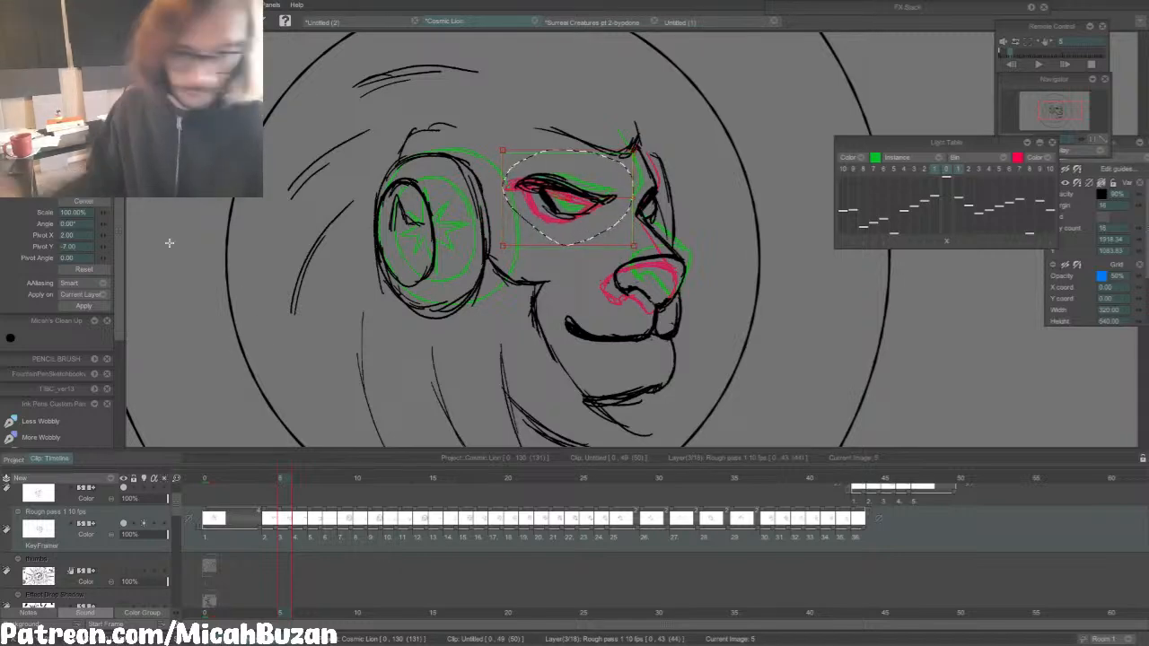
click(83, 305)
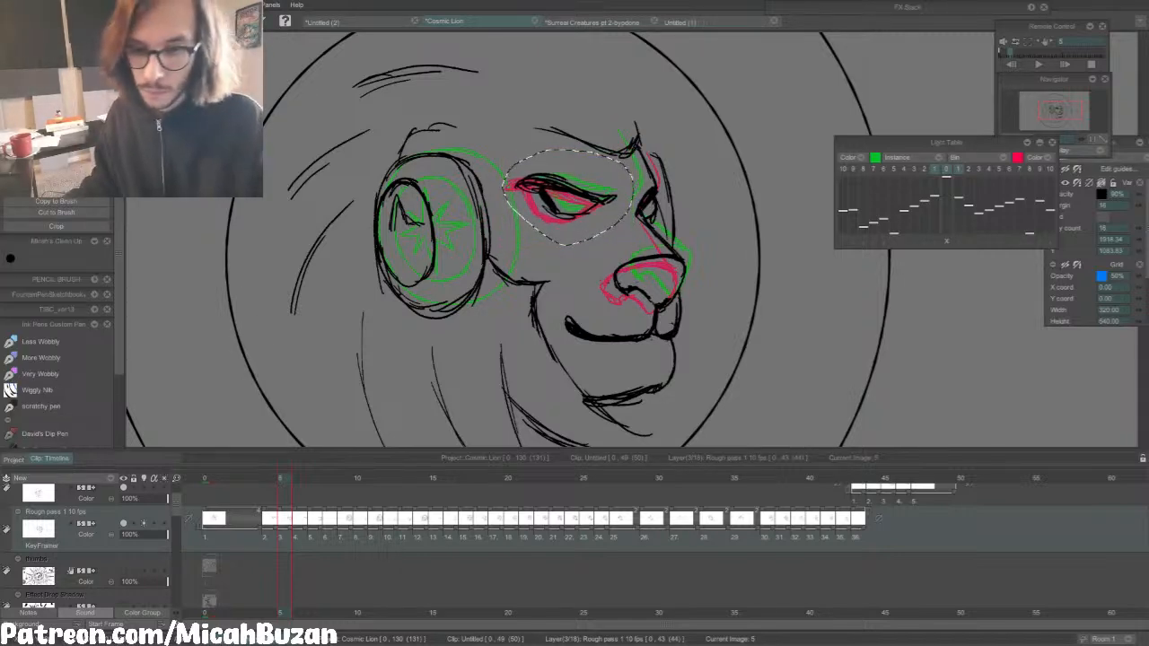
key(ctrl+d)
Step: Clean up the lower lid line of the near eye on frame 5
key(ctrl+t)
key(e)
mouse_move(596, 221)
mouse_down()
mouse_move(544, 212)
mouse_move(600, 217)
mouse_move(572, 216)
mouse_move(597, 206)
mouse_up()
key(b)
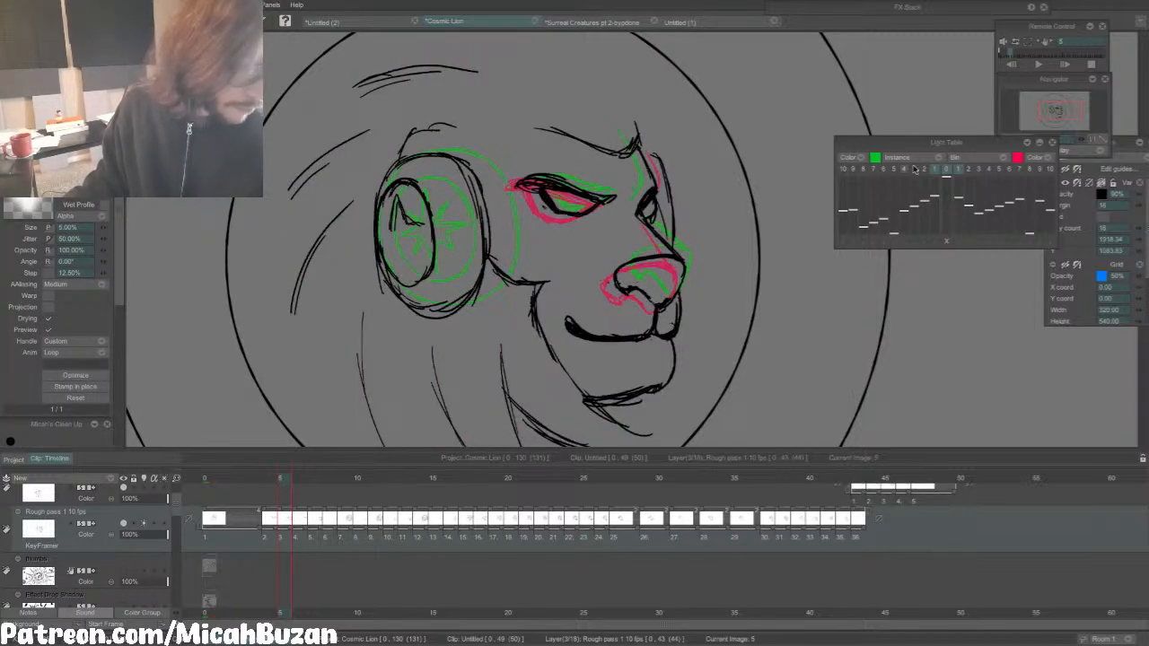
Step: With the light table off, erase and redraw the near eye's lid lines on frame 7
click(945, 170)
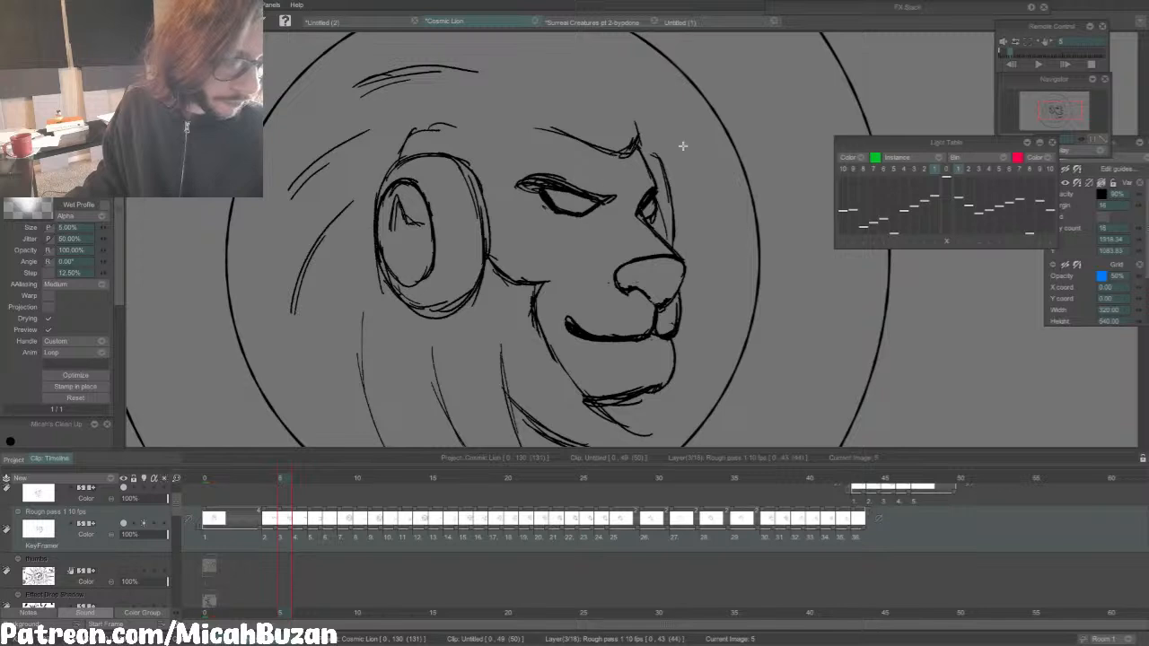
key(Right)
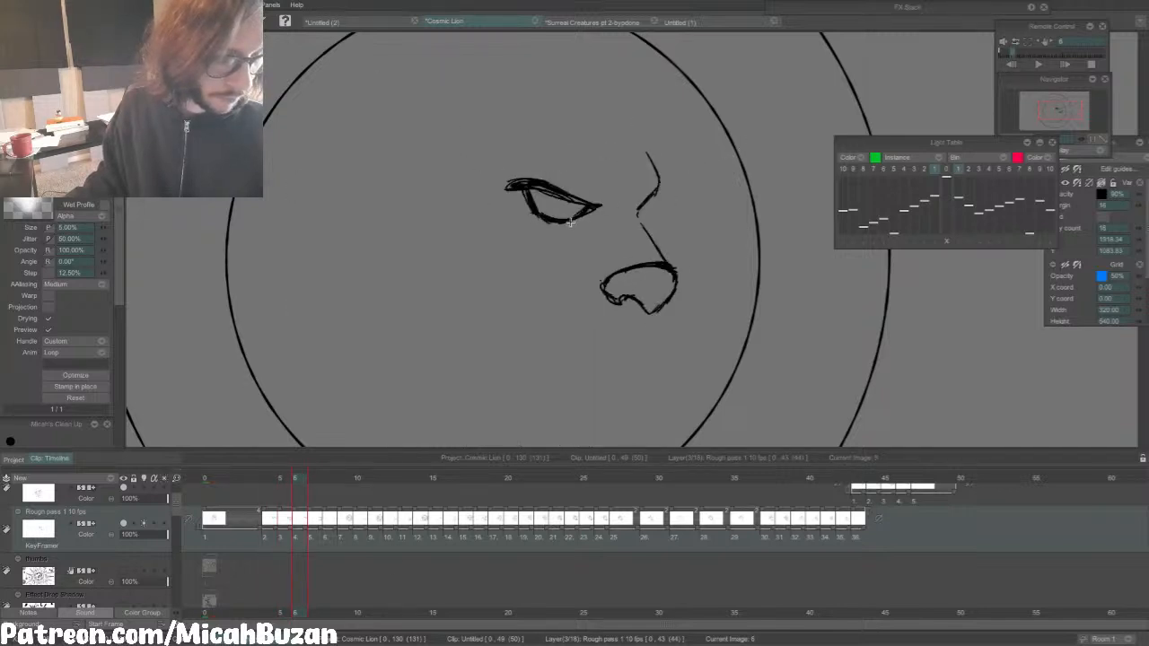
key(Right)
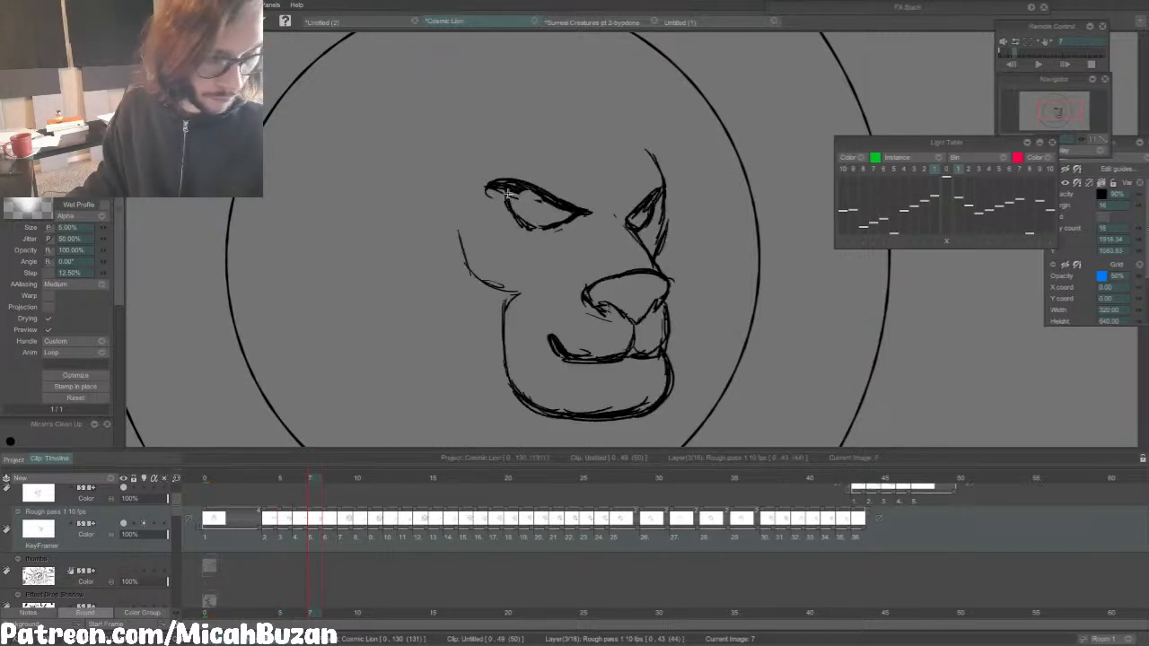
key(b)
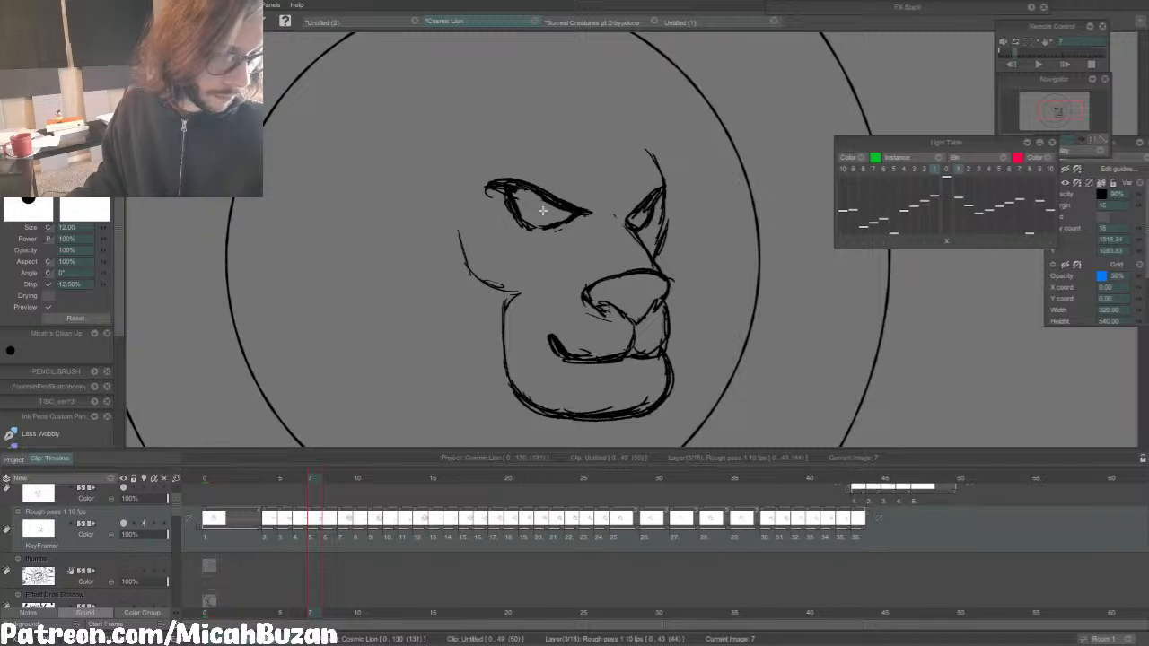
drag(551, 227, 560, 223)
key(Right)
key(b)
key(Left)
key(Left)
key(Right)
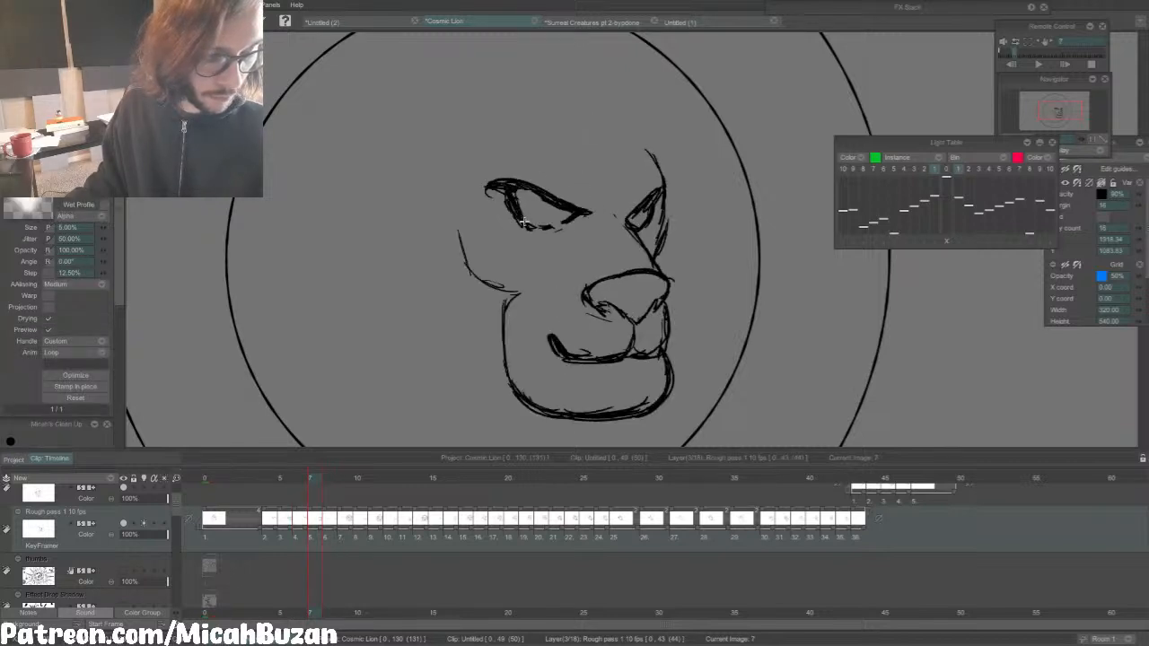
key(b)
mouse_move(501, 195)
mouse_down()
mouse_move(506, 208)
mouse_move(552, 192)
mouse_move(593, 213)
mouse_up()
key(b)
Step: Turn the light table back on and sketch the near eye's upper lid line on frame 8
click(947, 170)
key(Right)
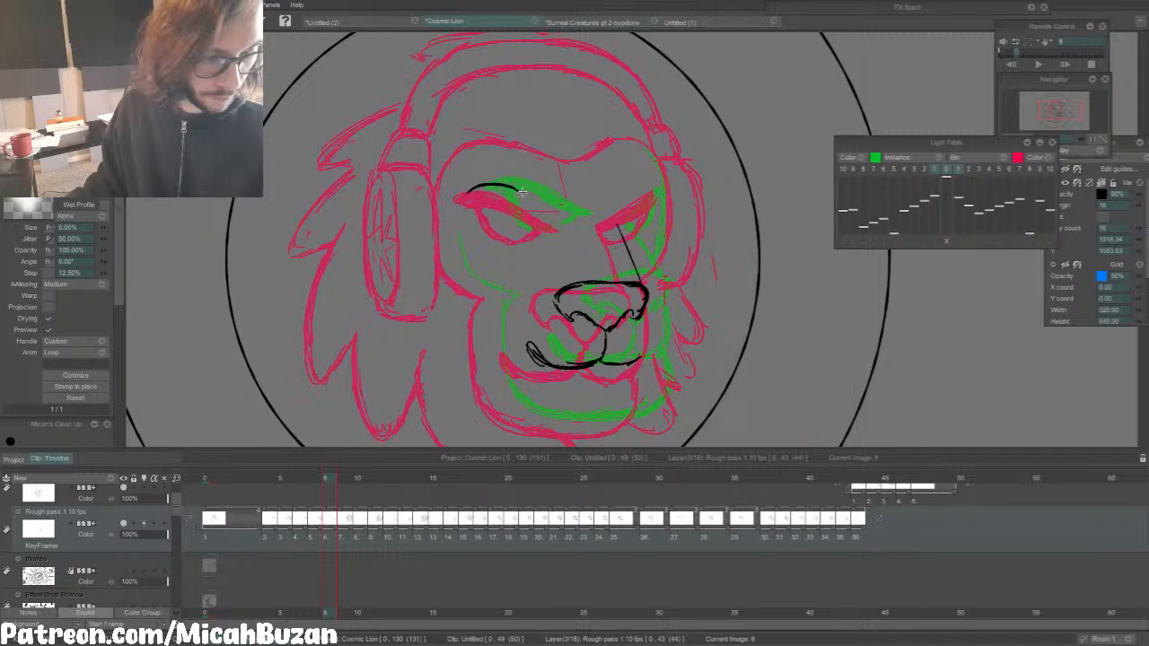
key(Left)
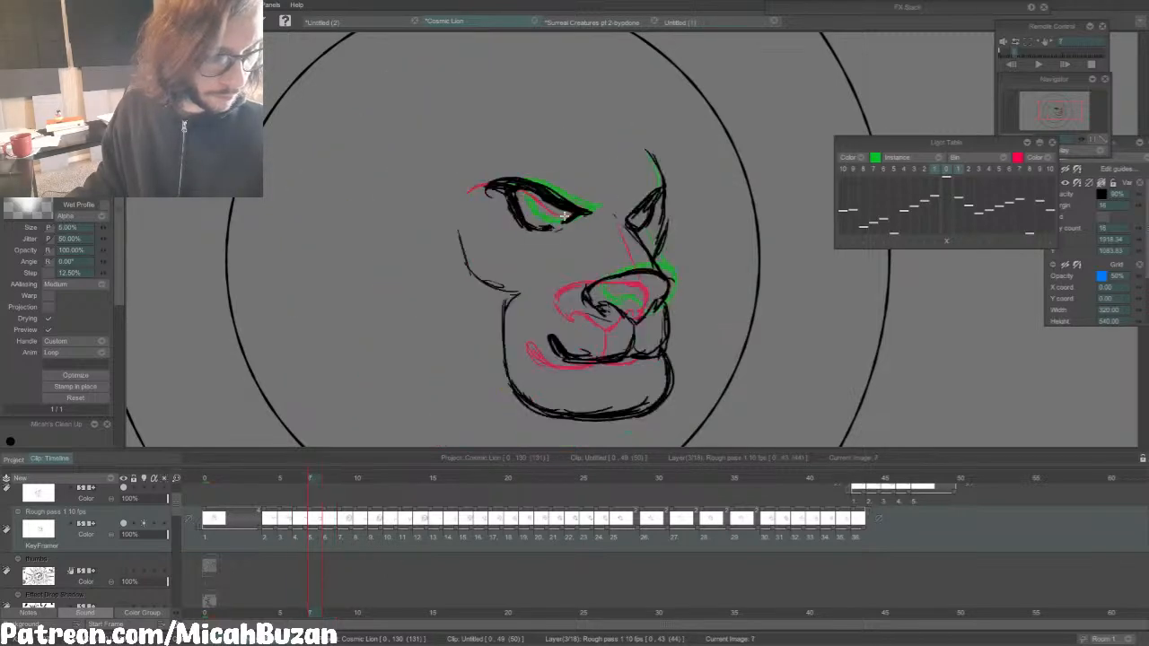
key(Right)
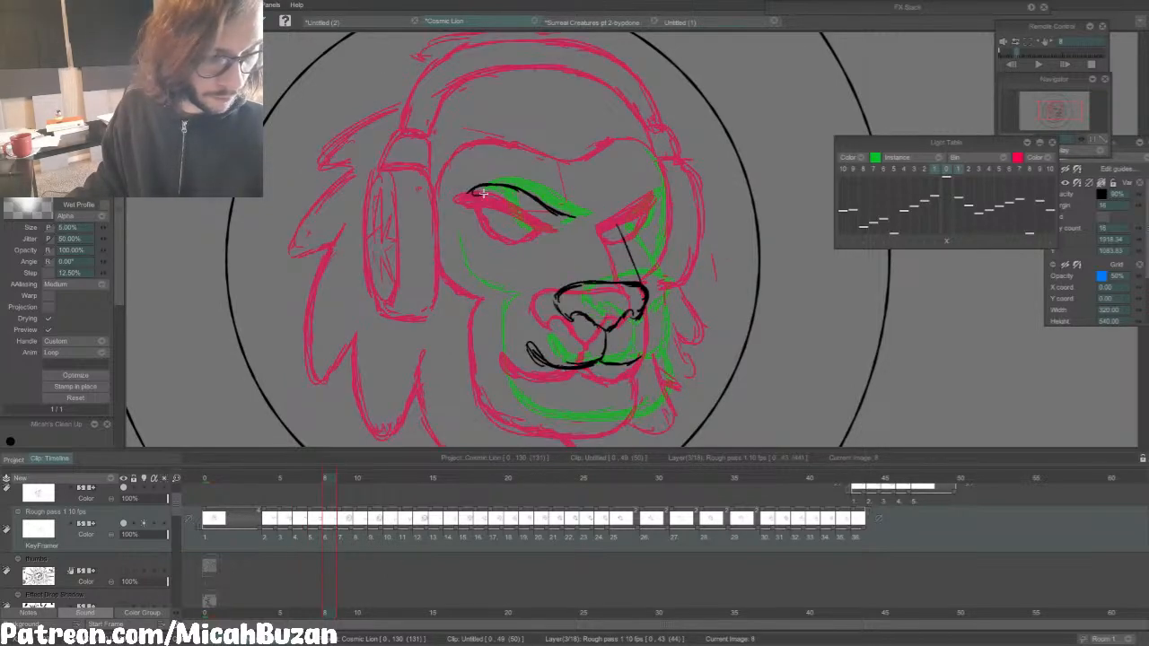
key(Right)
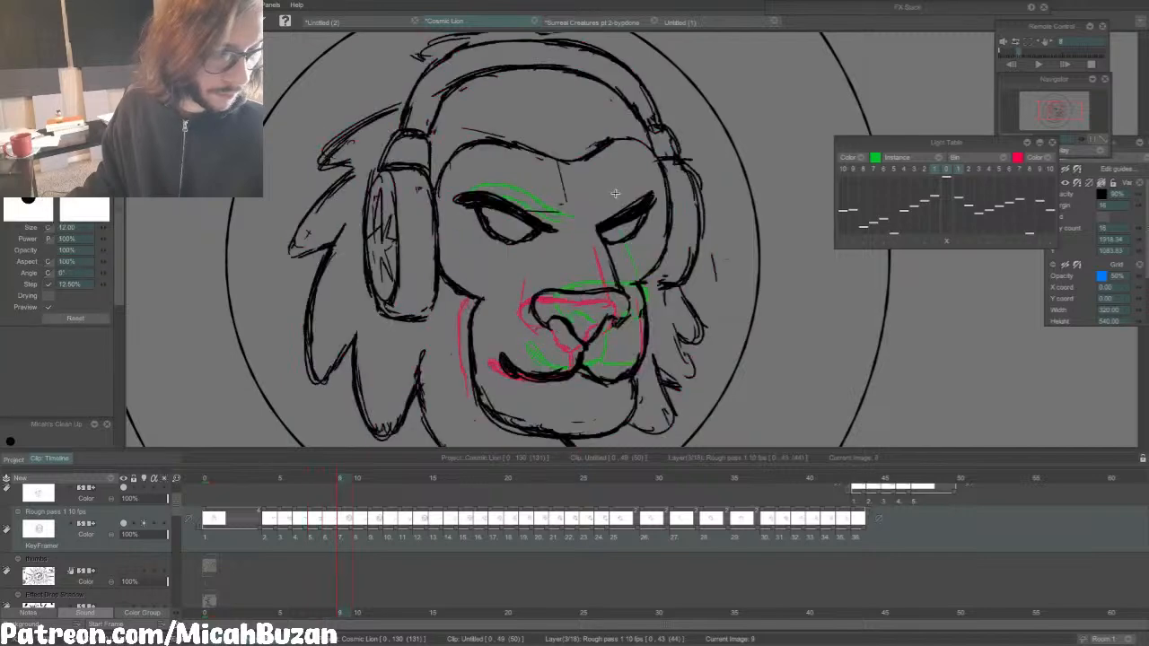
Step: Play the head turn and flip between frames 6, 7 and 8 to check the near eye's movement
key(Right)
key(space)
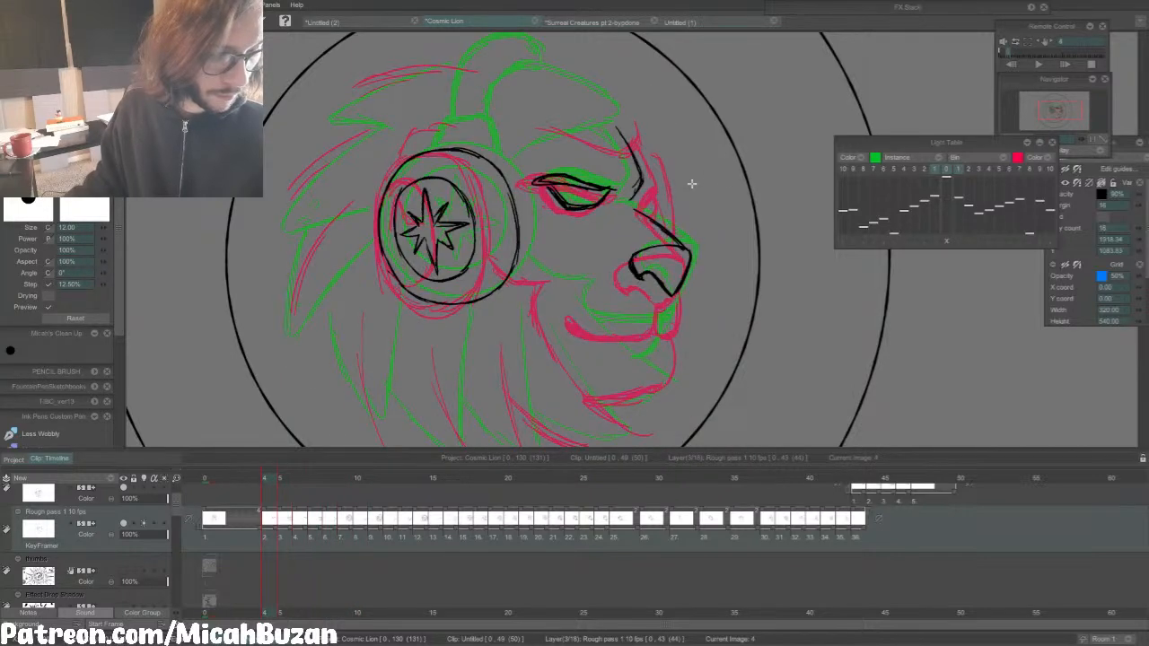
key(space)
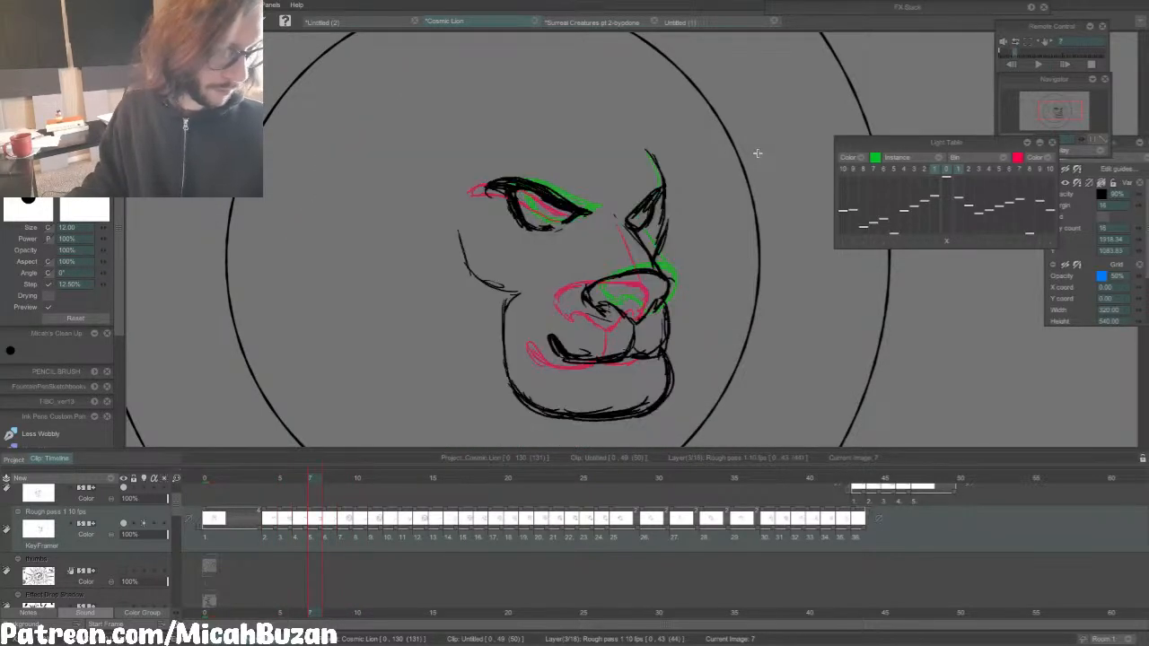
key(b)
key(Right)
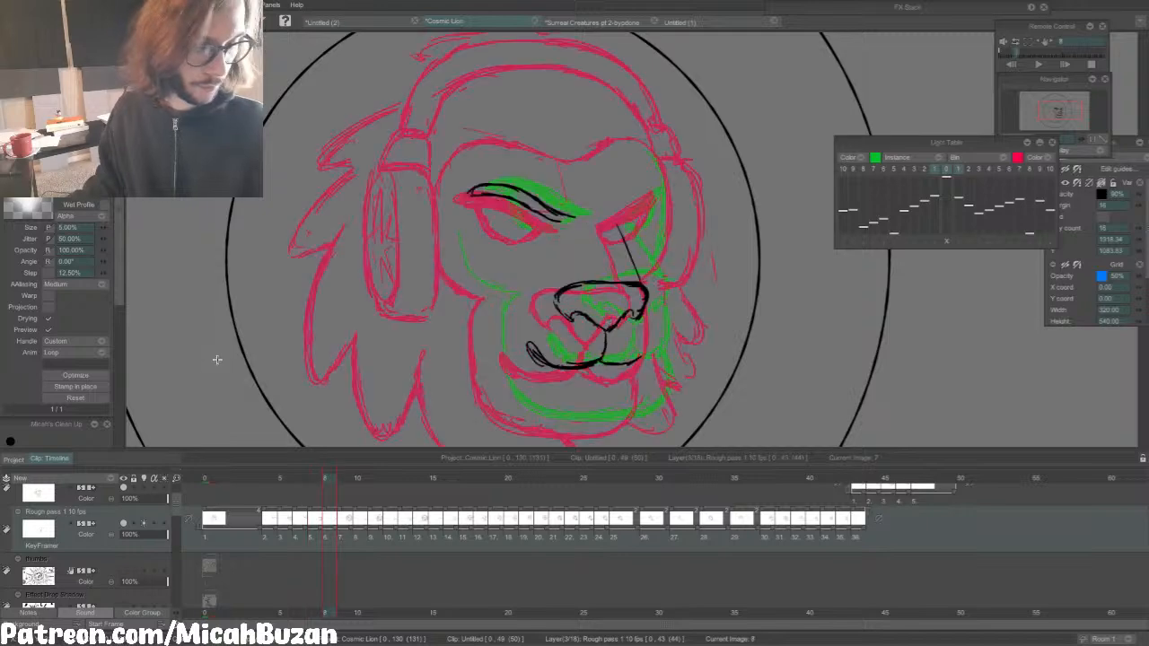
key(Left)
key(Left)
key(Right)
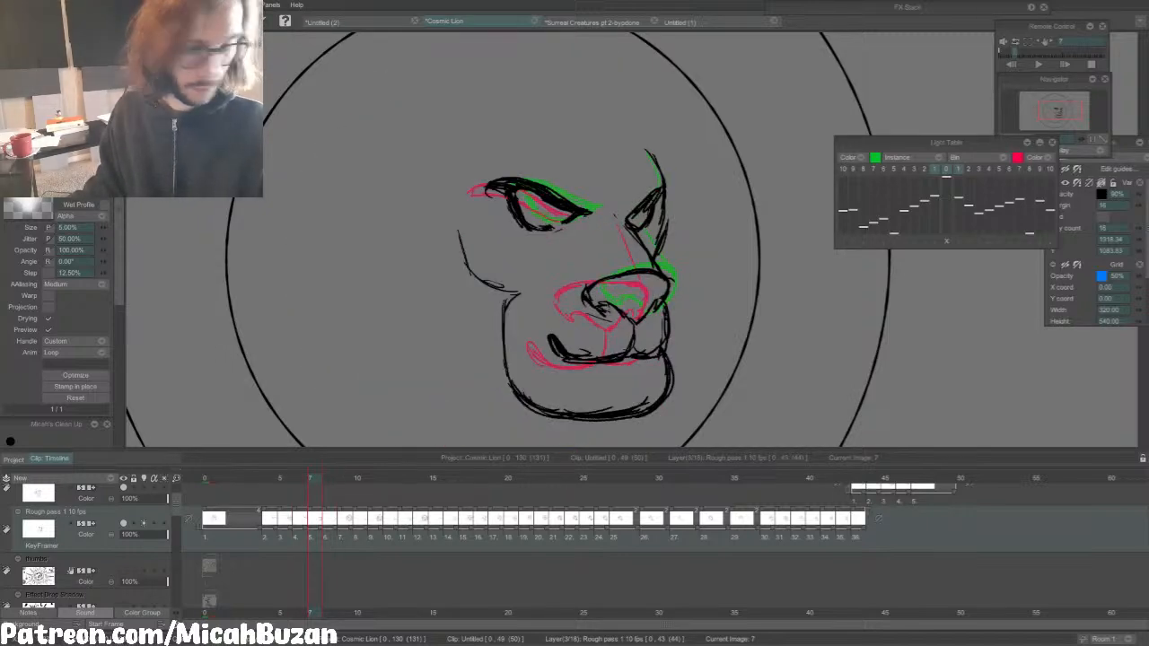
Step: Lasso the near eye on frame 7, nudge it slightly down and to the left, apply the transform and clear the selection
key(s)
key(Left)
key(Right)
key(Right)
key(Left)
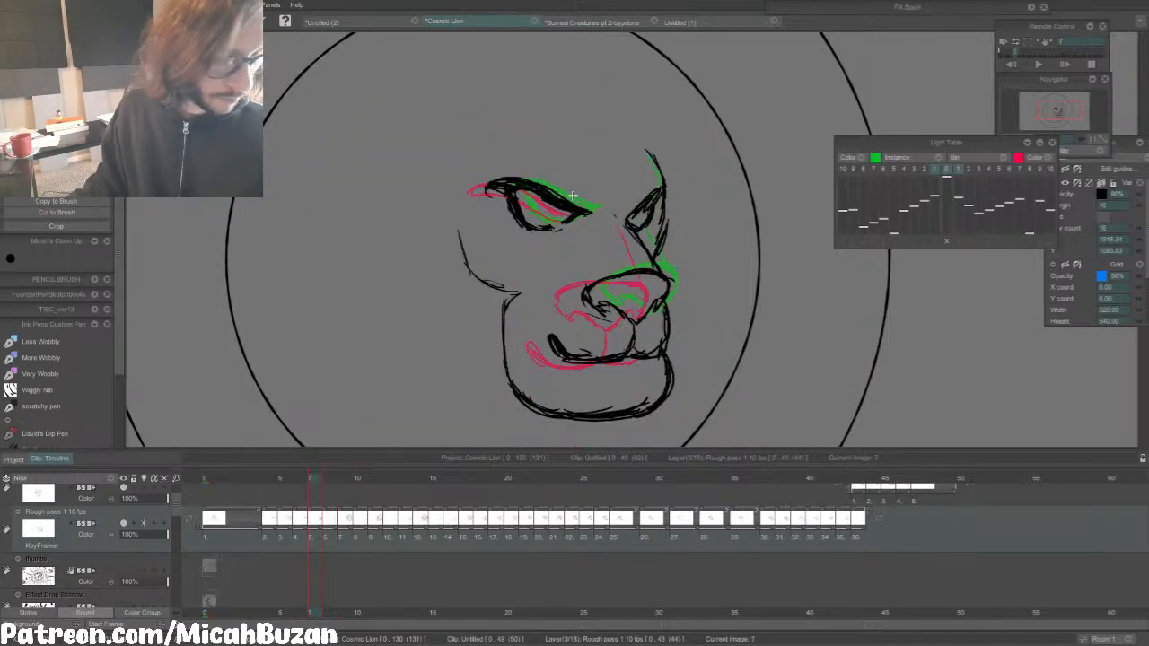
drag(497, 157, 474, 191)
key(t)
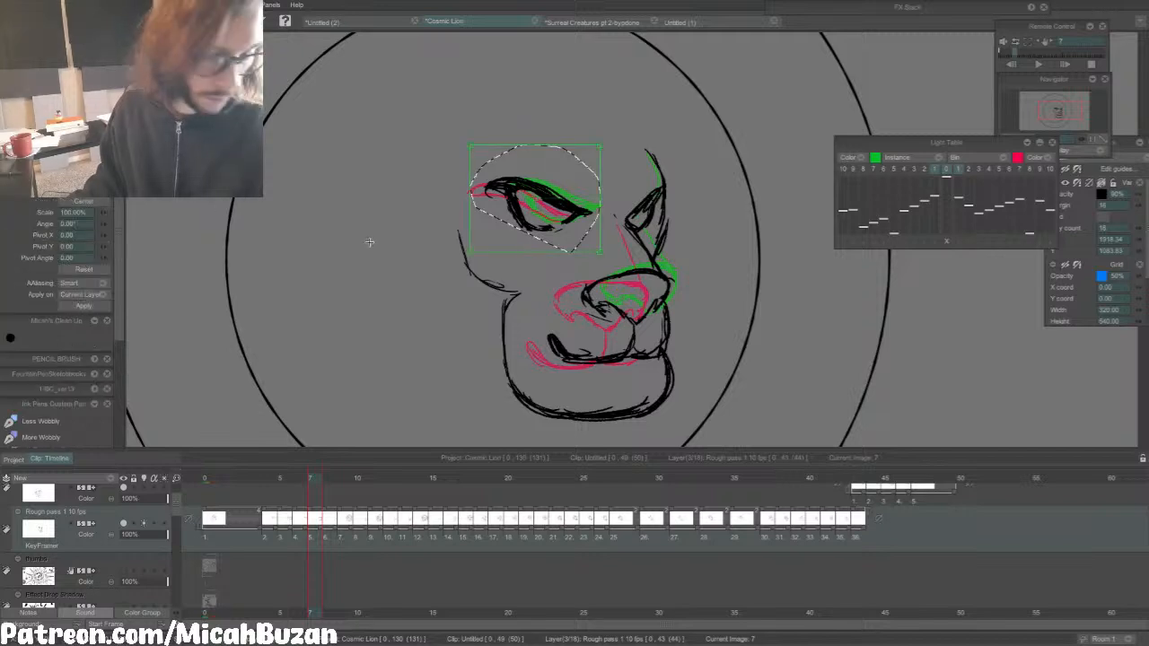
drag(562, 234, 576, 237)
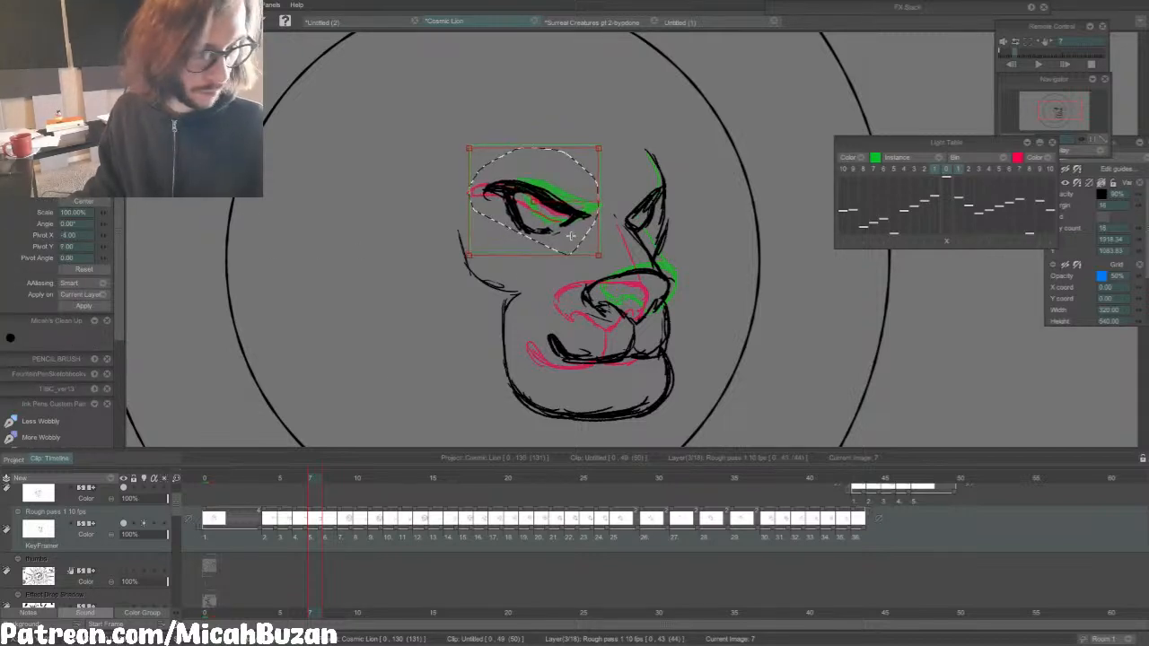
click(86, 308)
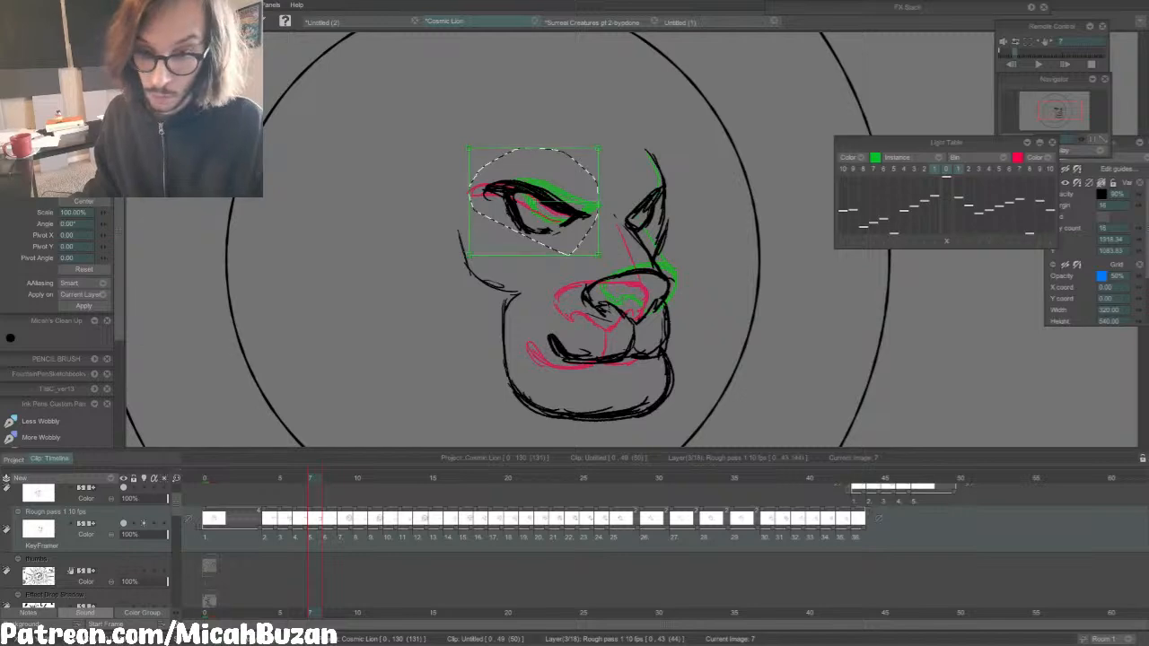
key(ctrl+d)
key(ctrl+t)
Step: On frame 8, refine the inner end of the near eye's upper lid and sketch the far eye's outline
key(Right)
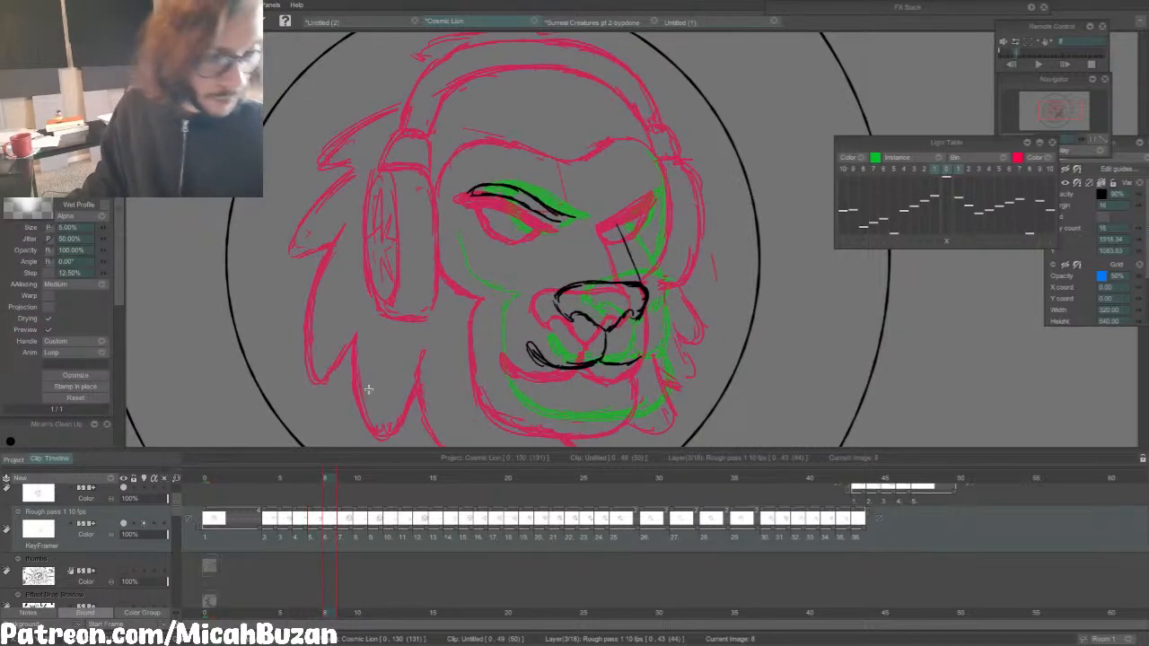
key(b)
key(ctrl+z)
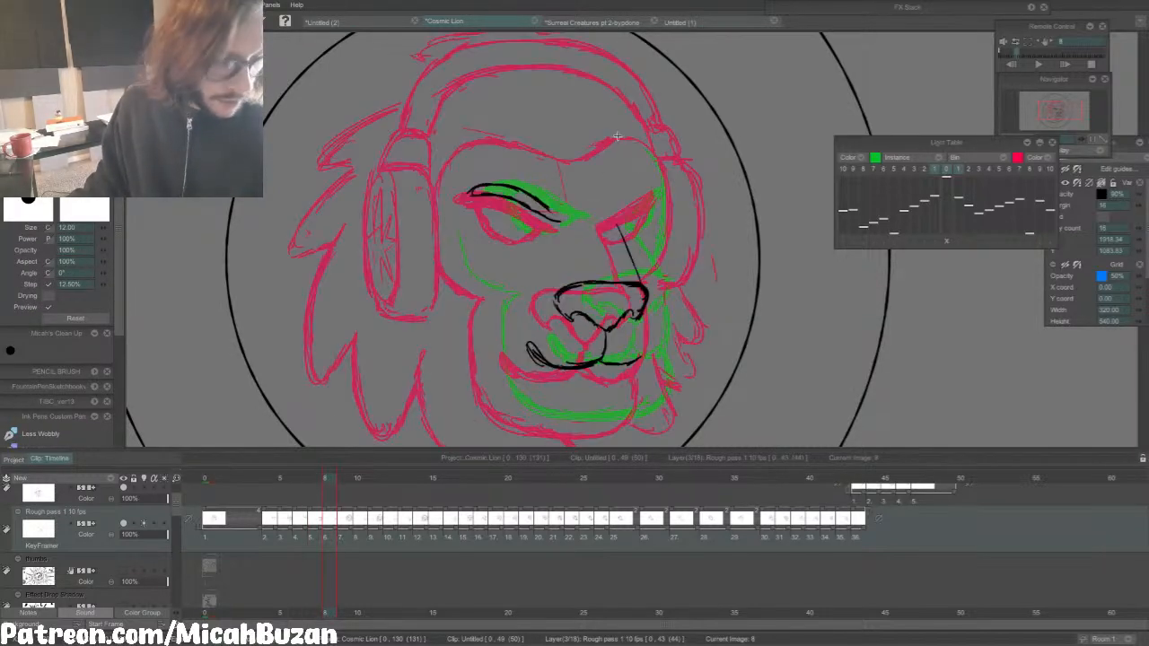
key(b)
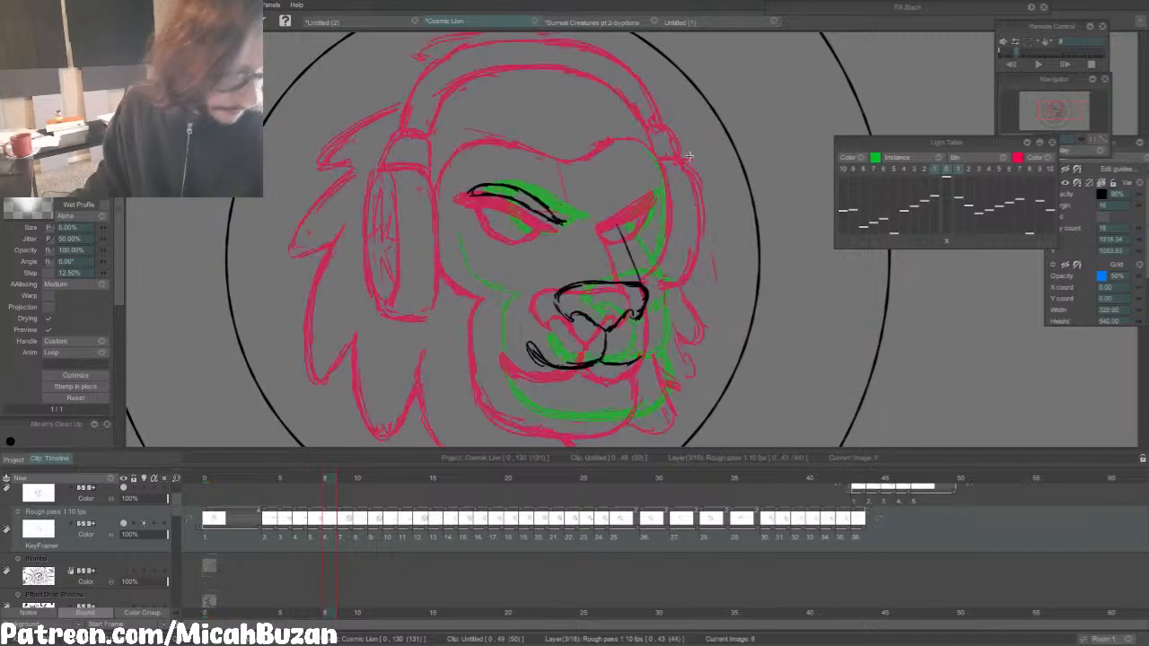
drag(617, 223, 660, 192)
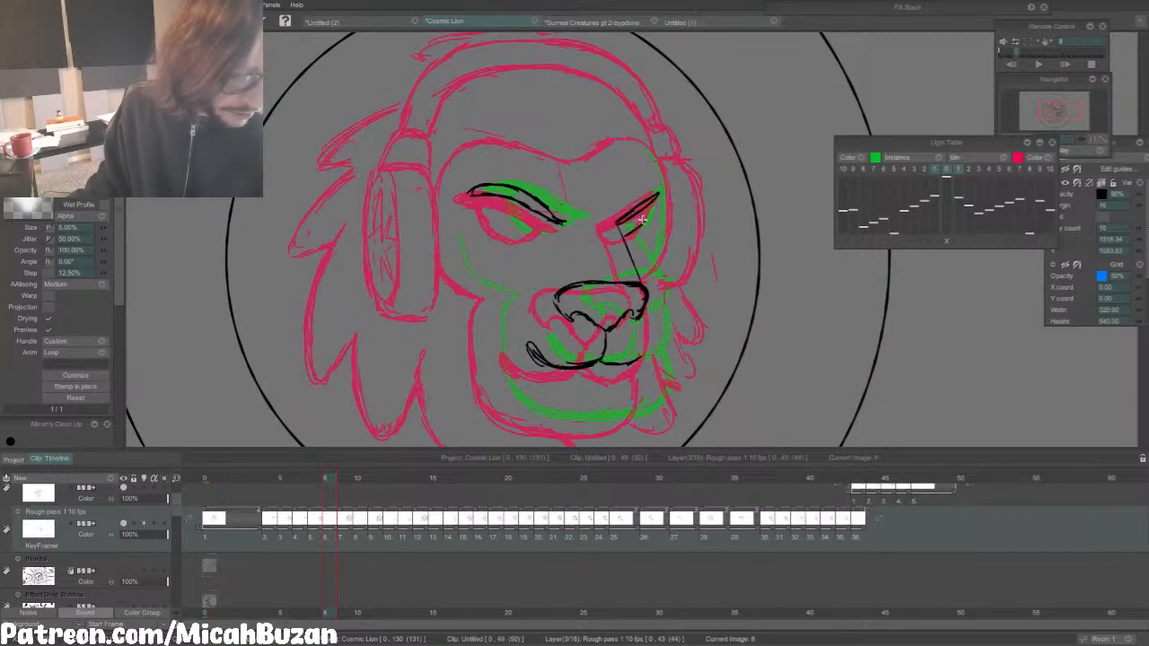
drag(652, 203, 639, 225)
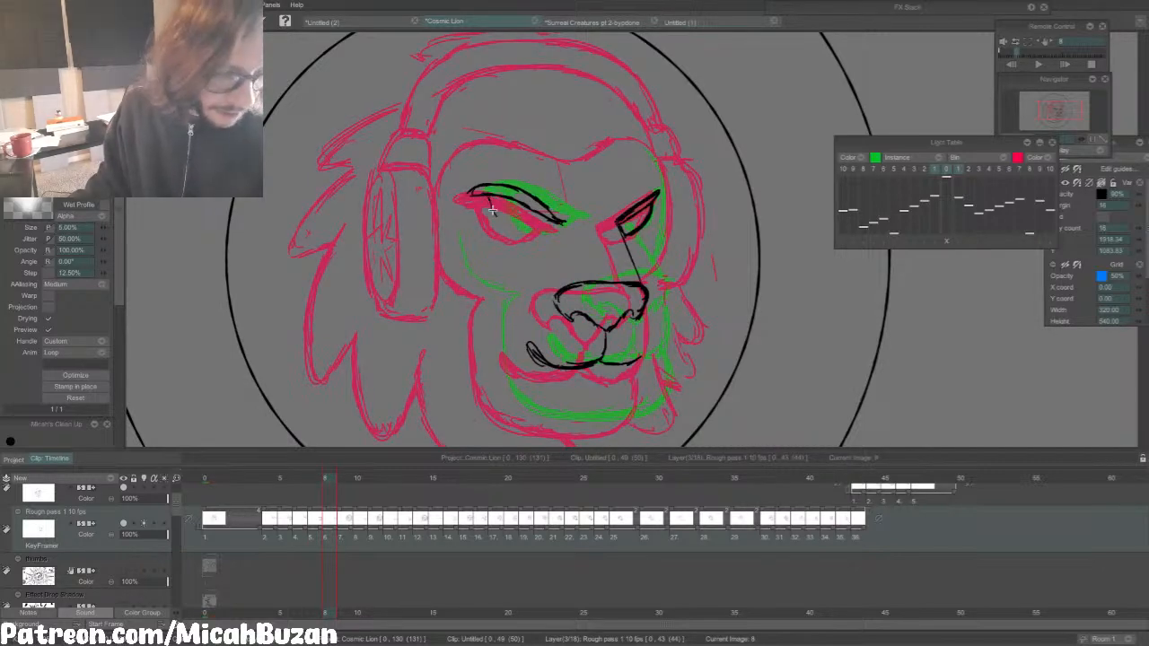
Step: Draw the near eye's lower lid on frame 8 and check the drawing with the light table off and on
drag(490, 198, 509, 231)
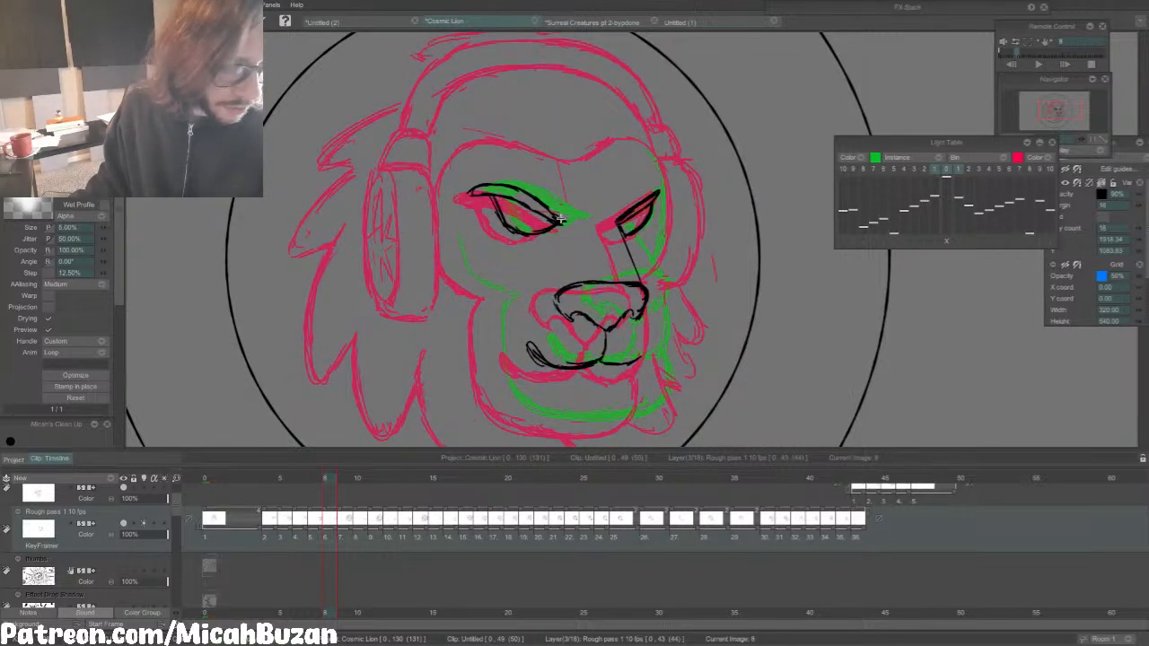
key(l)
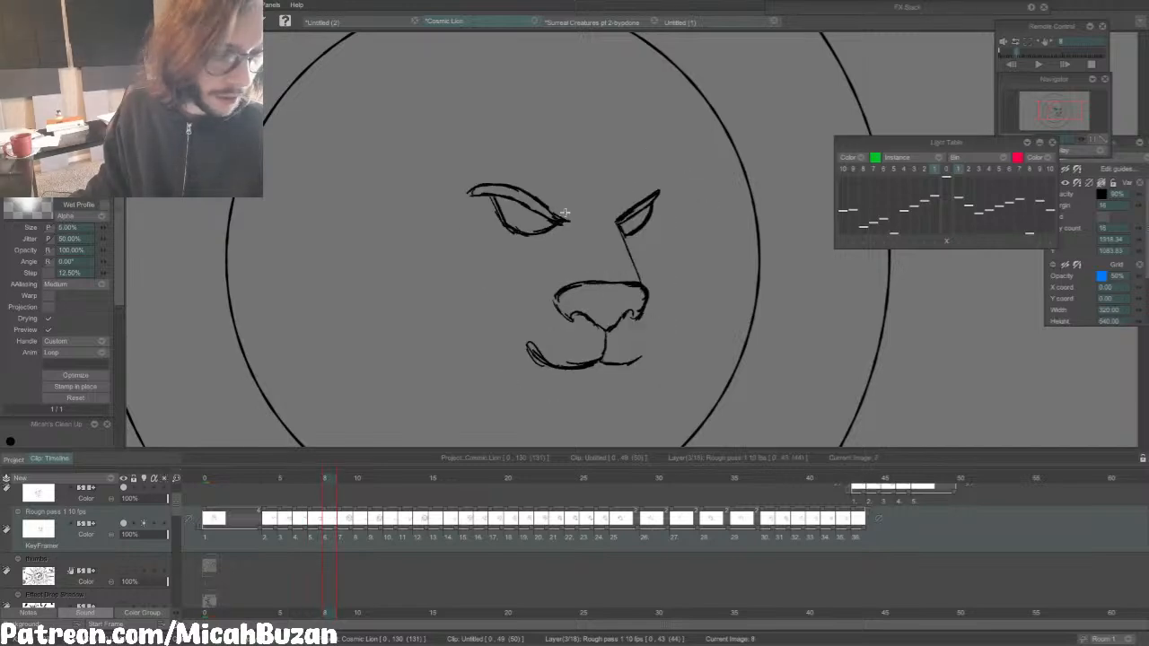
click(945, 169)
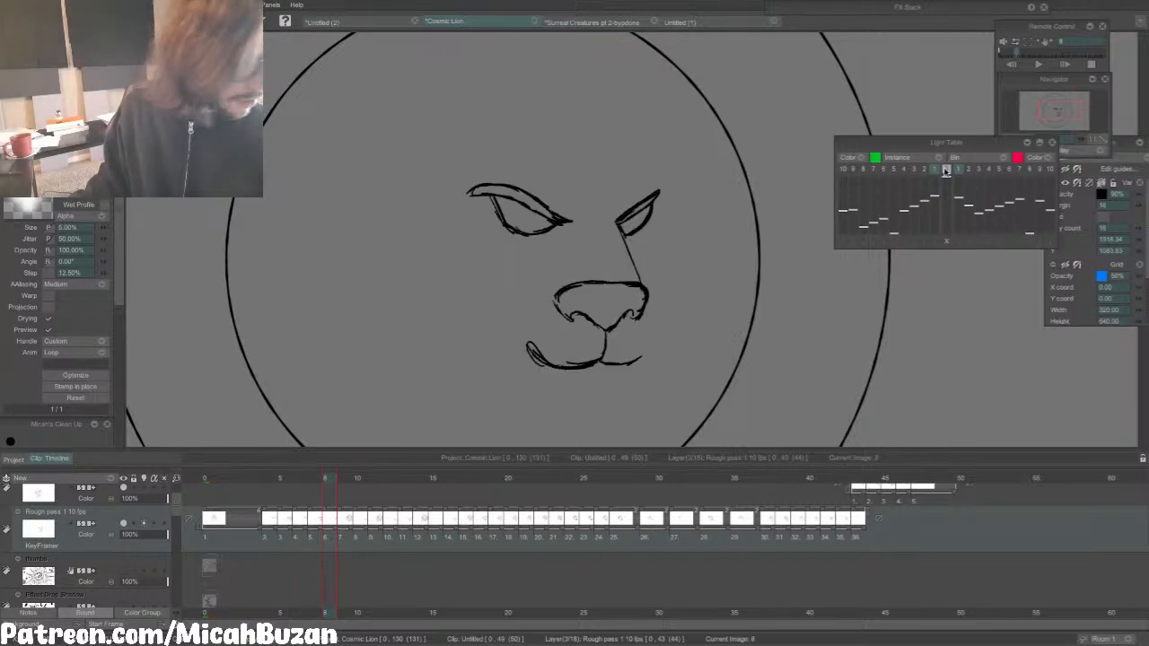
key(Right)
key(Left)
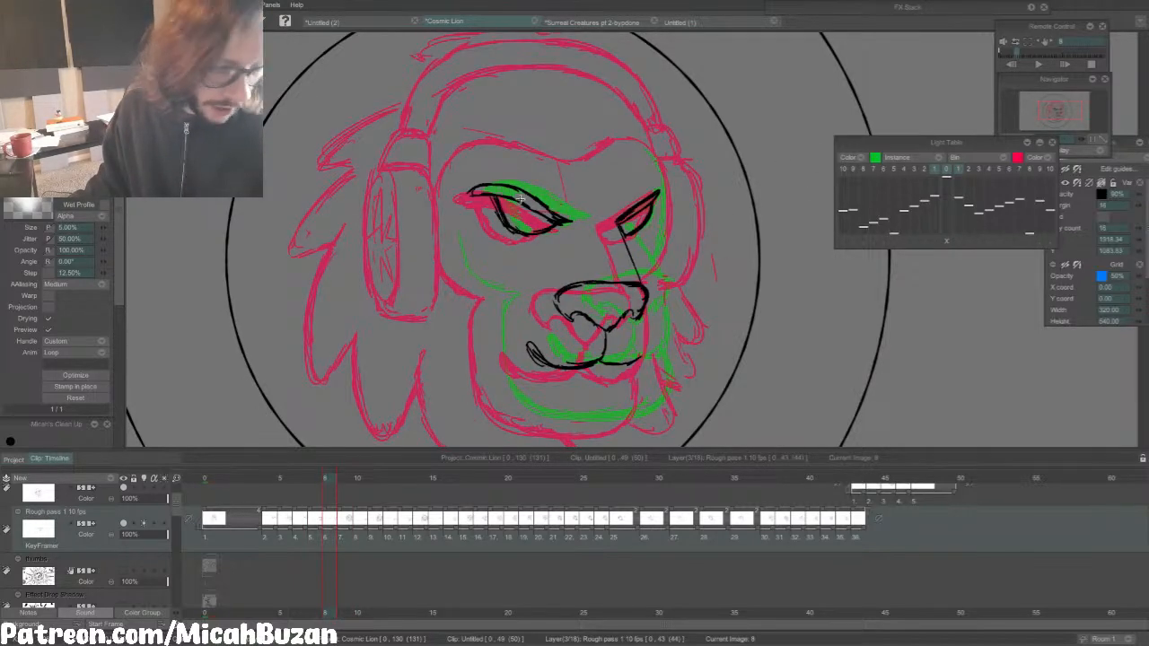
Step: Sketch the near eye's upper lid on frame 10 and enable the second previous frame in the light table
key(Right)
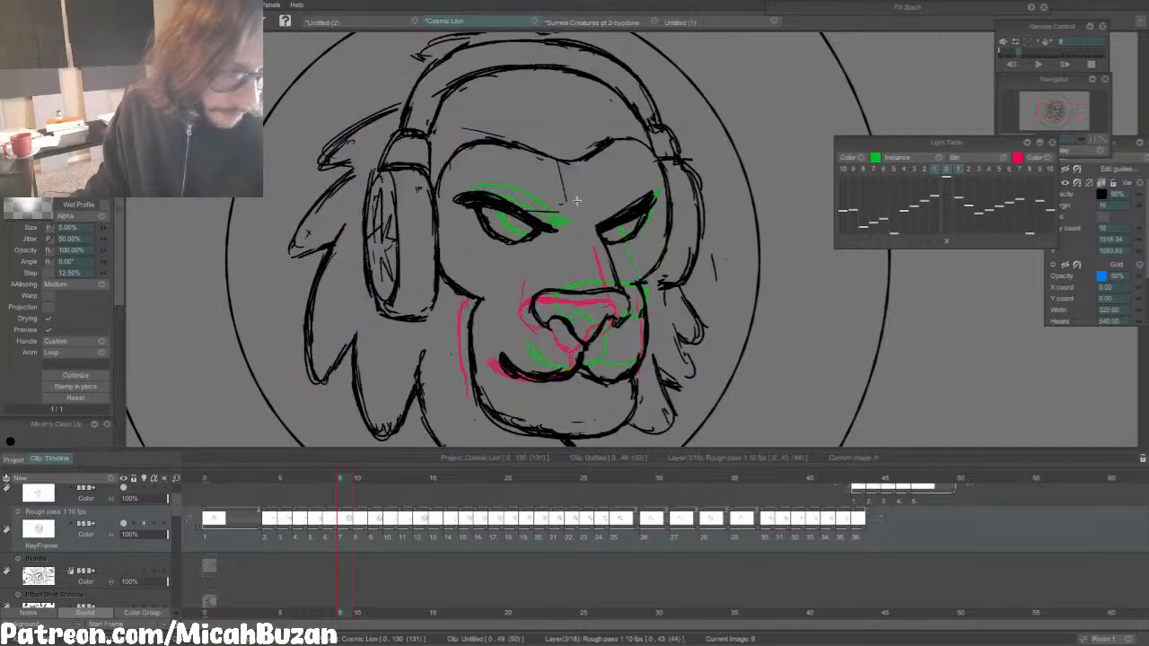
key(Right)
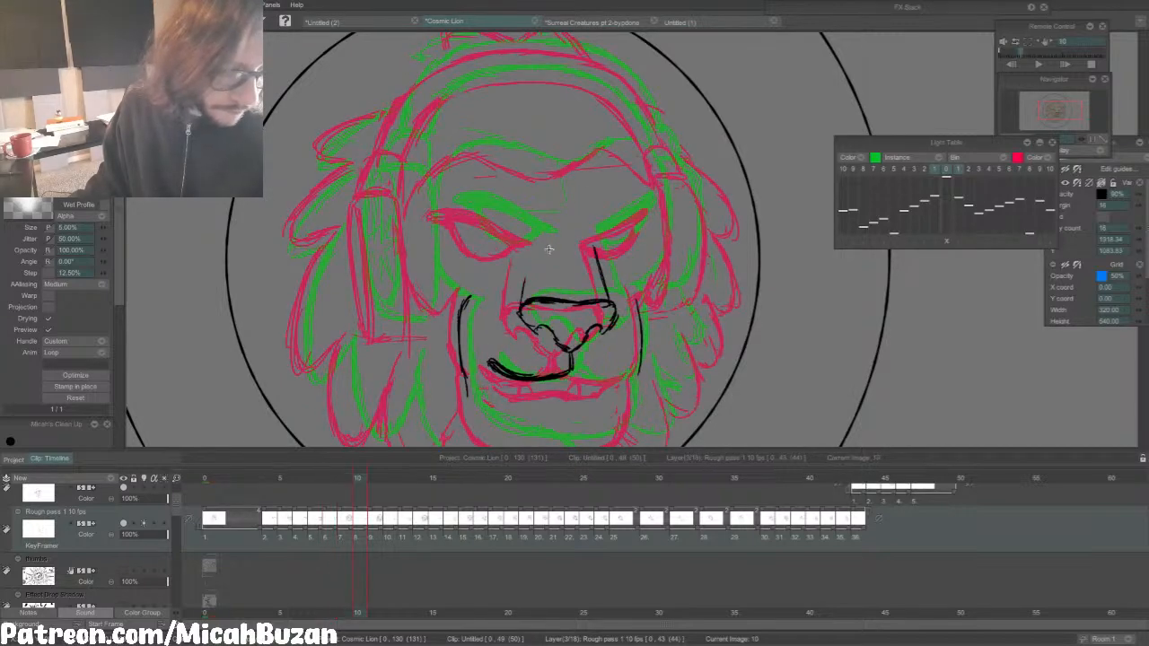
drag(448, 203, 545, 235)
click(924, 168)
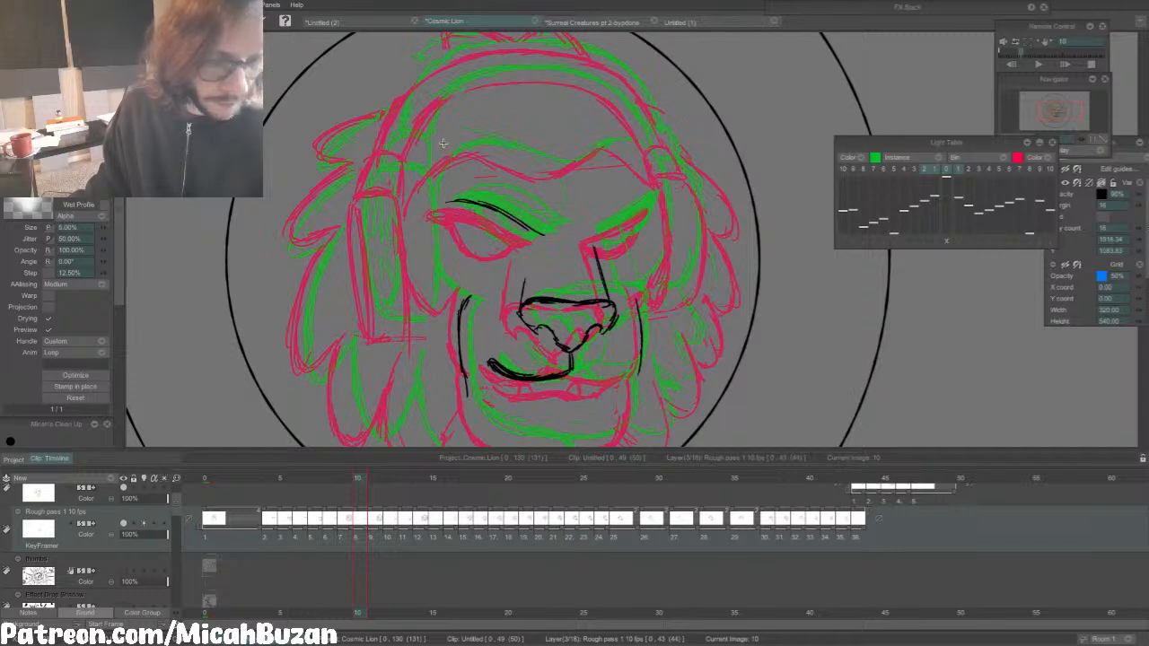
Step: Save the Cosmic Lion project
click(155, 6)
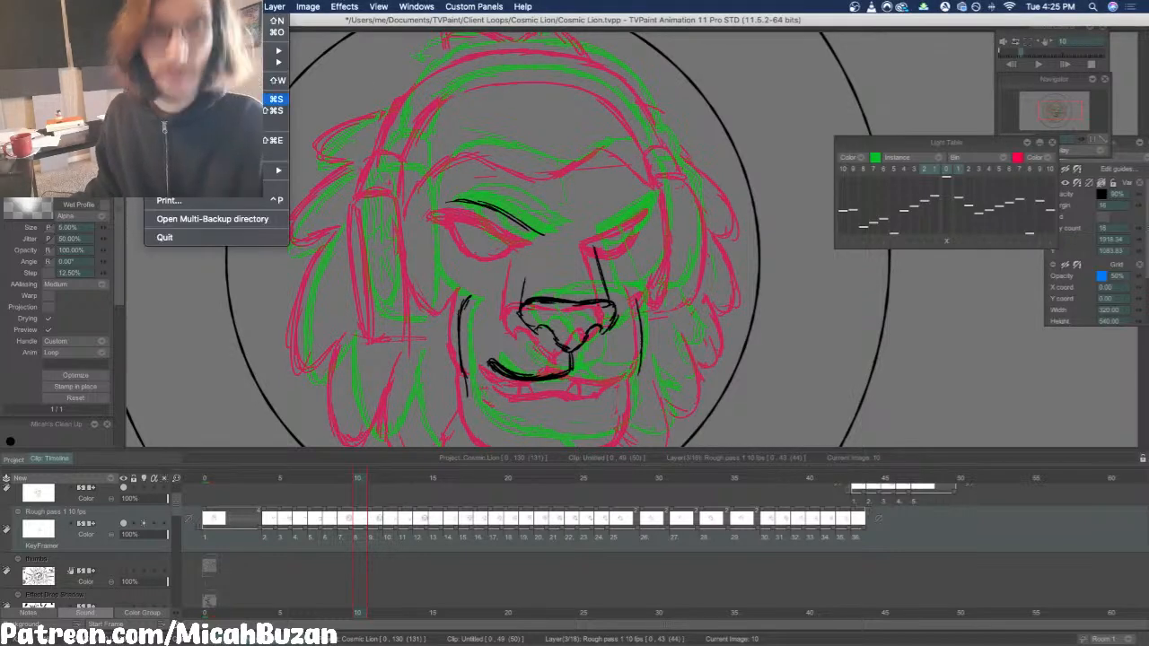
click(179, 98)
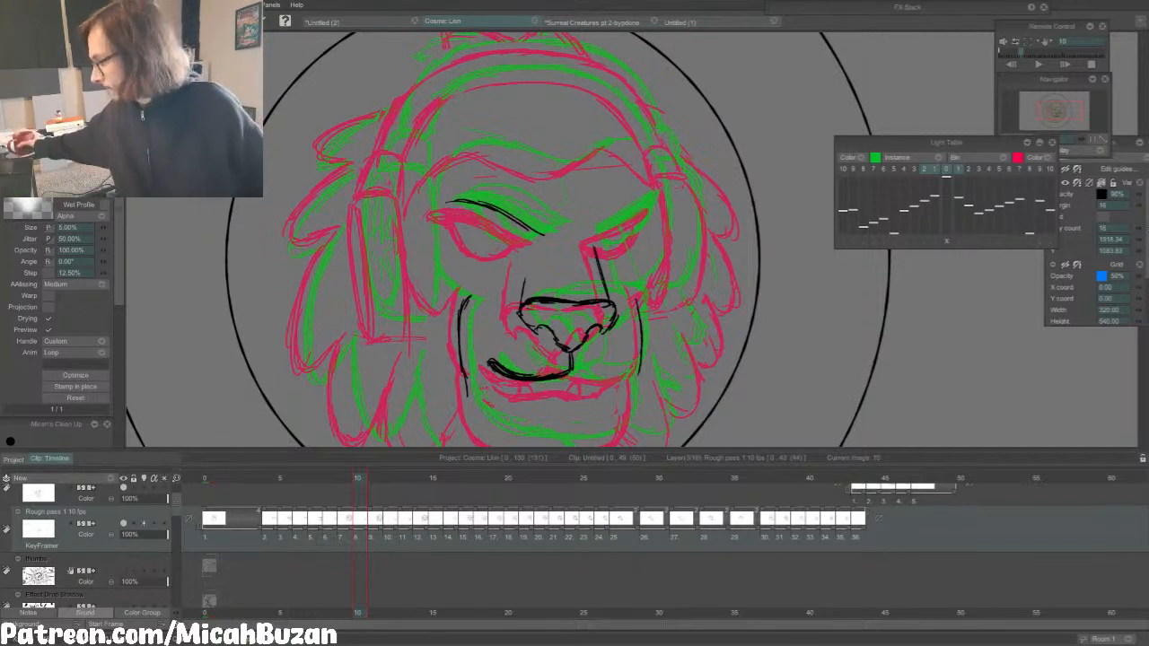
Step: Sketch the far eye's slanted upper lid on frame 10, flipping against the previous frame for placement
key(Left)
key(Right)
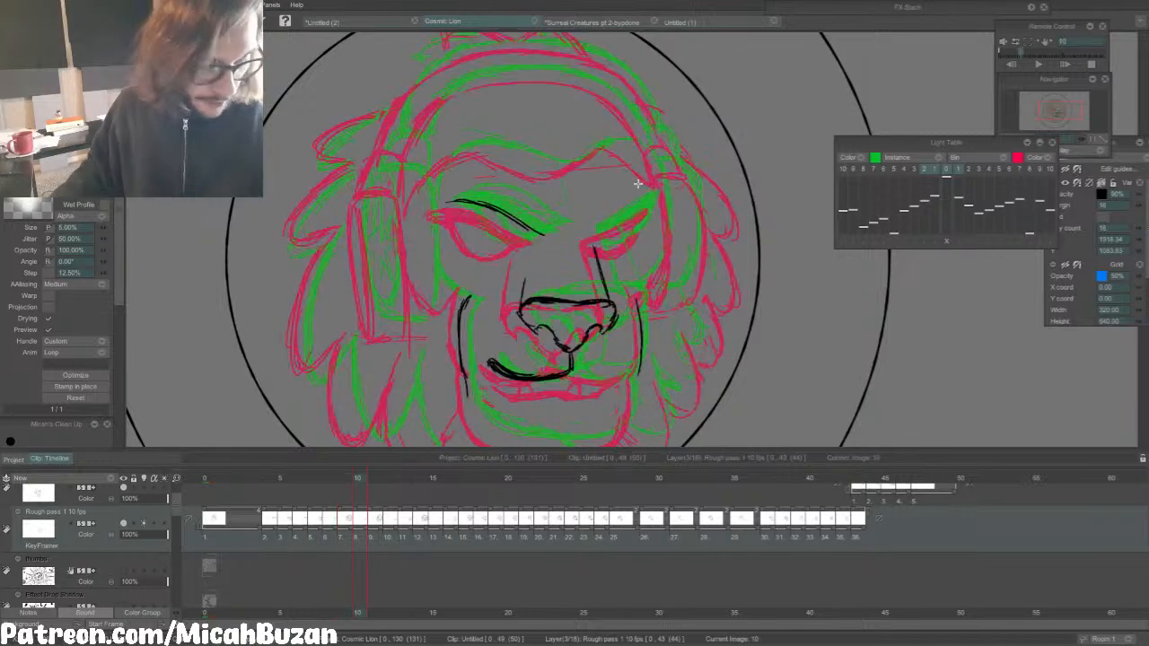
key(Left)
key(Right)
mouse_move(596, 235)
mouse_down()
mouse_move(650, 202)
mouse_move(595, 235)
mouse_up()
key(Left)
key(Right)
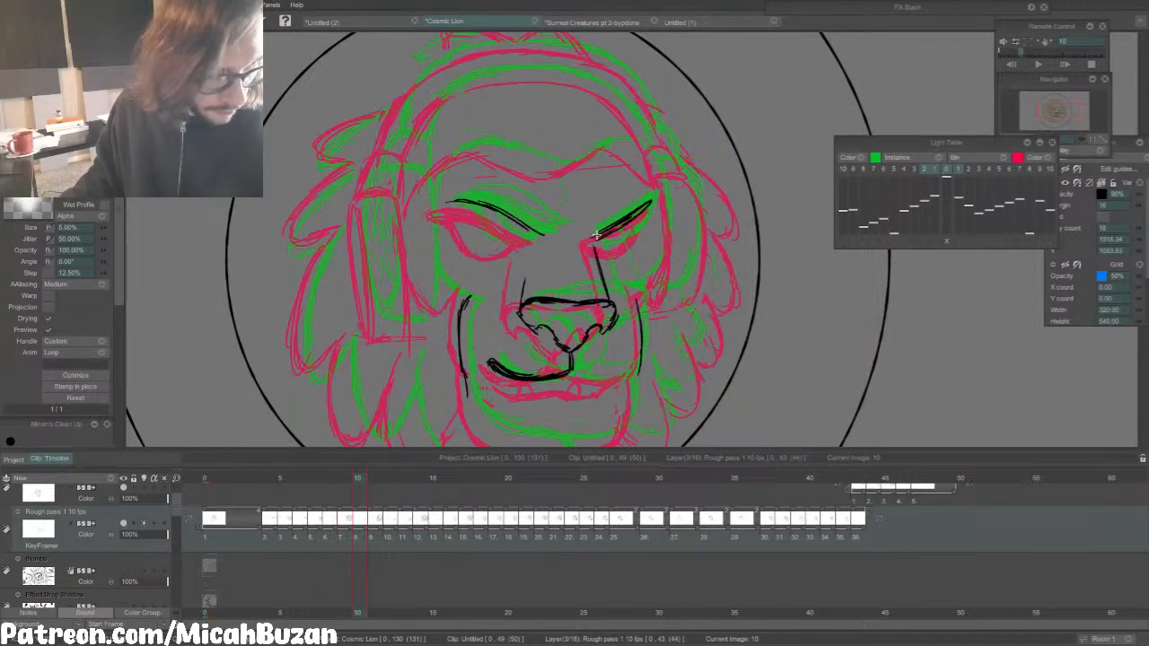
key(Left)
key(Right)
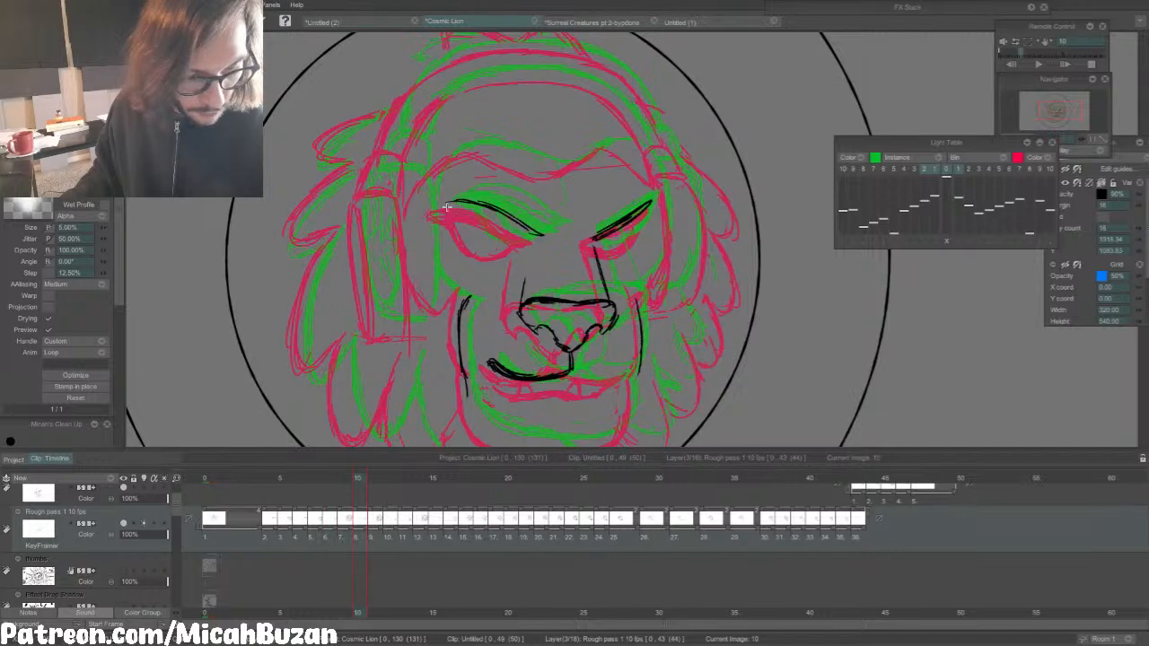
Step: Add the second upper lid line and the lower lid of the near eye on frame 10, comparing with the previous frame
drag(442, 209, 527, 236)
key(Left)
key(Right)
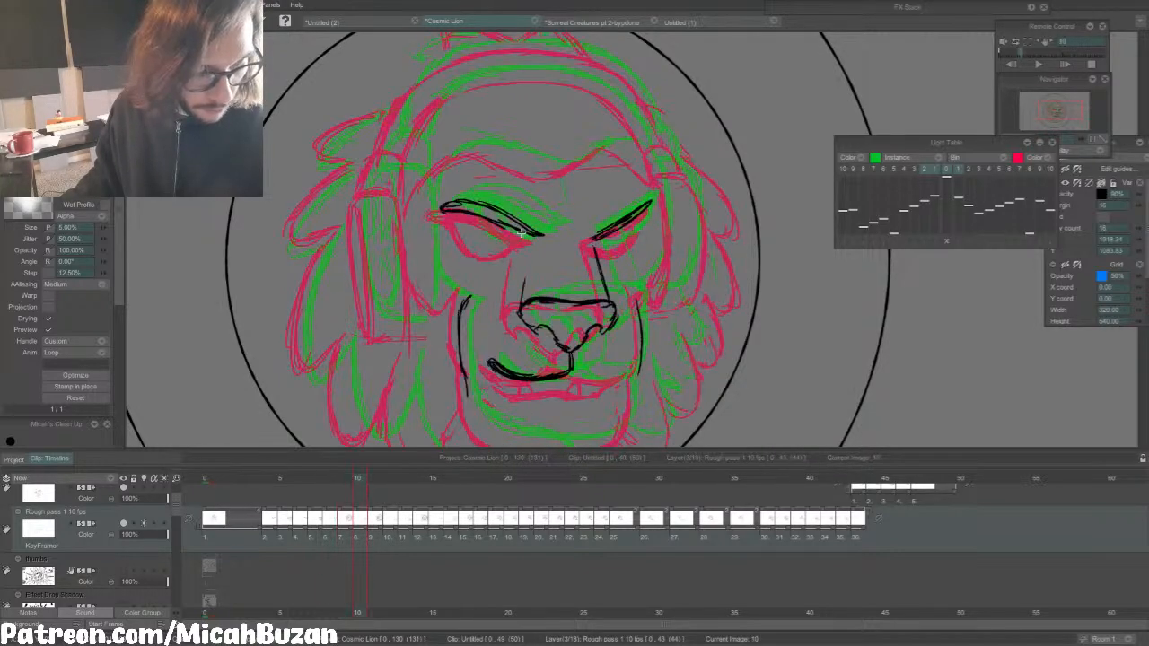
mouse_move(458, 211)
mouse_down()
mouse_move(478, 247)
mouse_move(524, 239)
mouse_move(482, 241)
mouse_move(513, 247)
mouse_up()
key(Left)
key(Right)
key(Left)
key(Right)
key(Left)
key(Right)
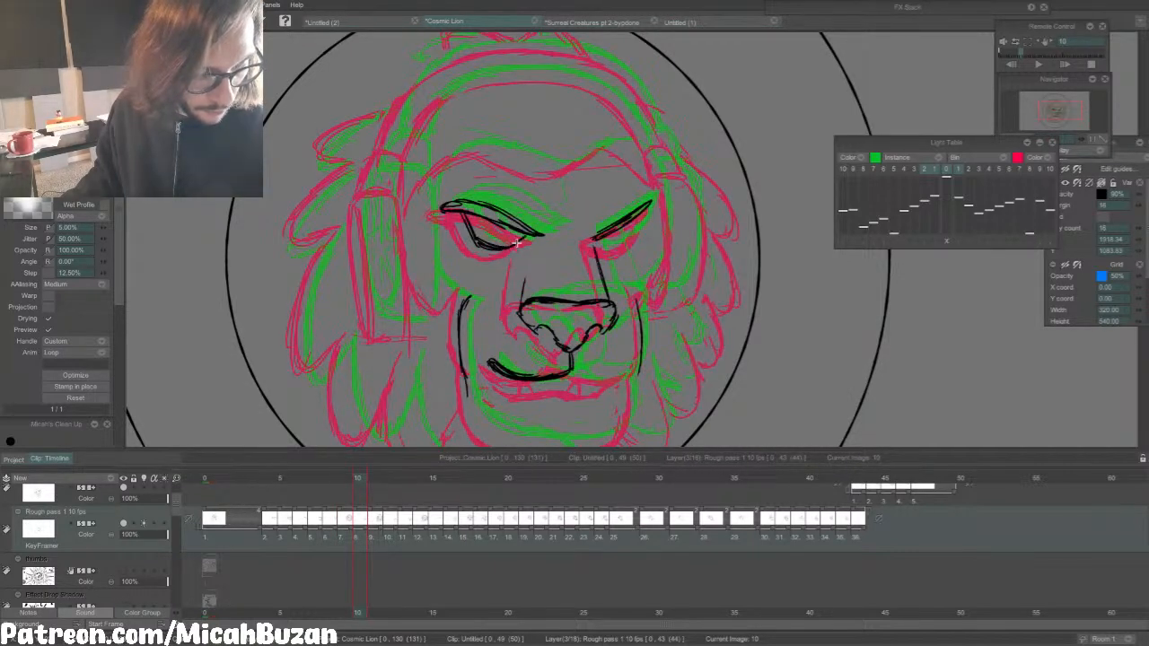
Step: Finish the near eye's lower lid on frame 10 and rough in the far eye's lower lid, erasing the misplaced line
key(Left)
key(Right)
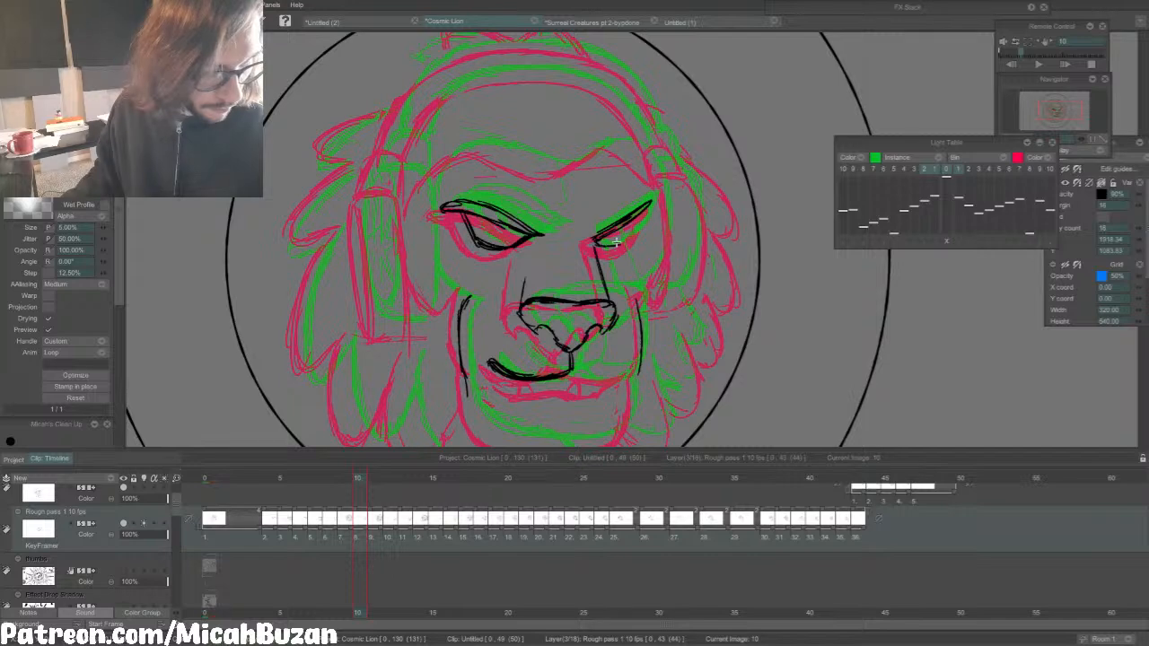
key(Left)
key(Right)
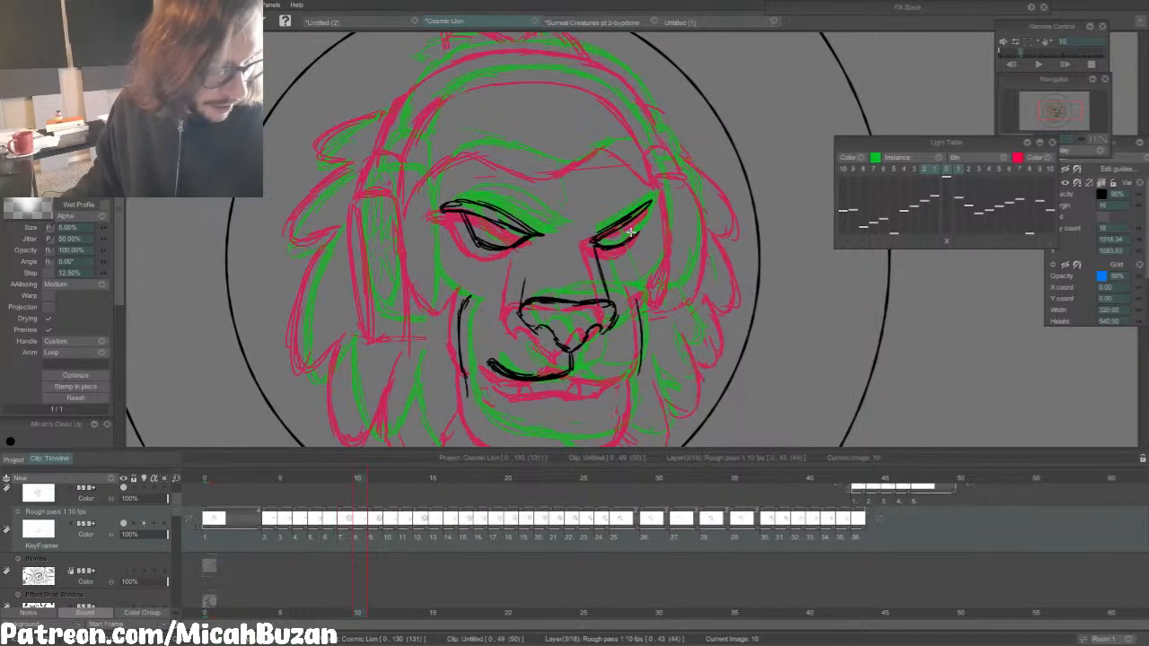
key(Left)
key(Right)
key(e)
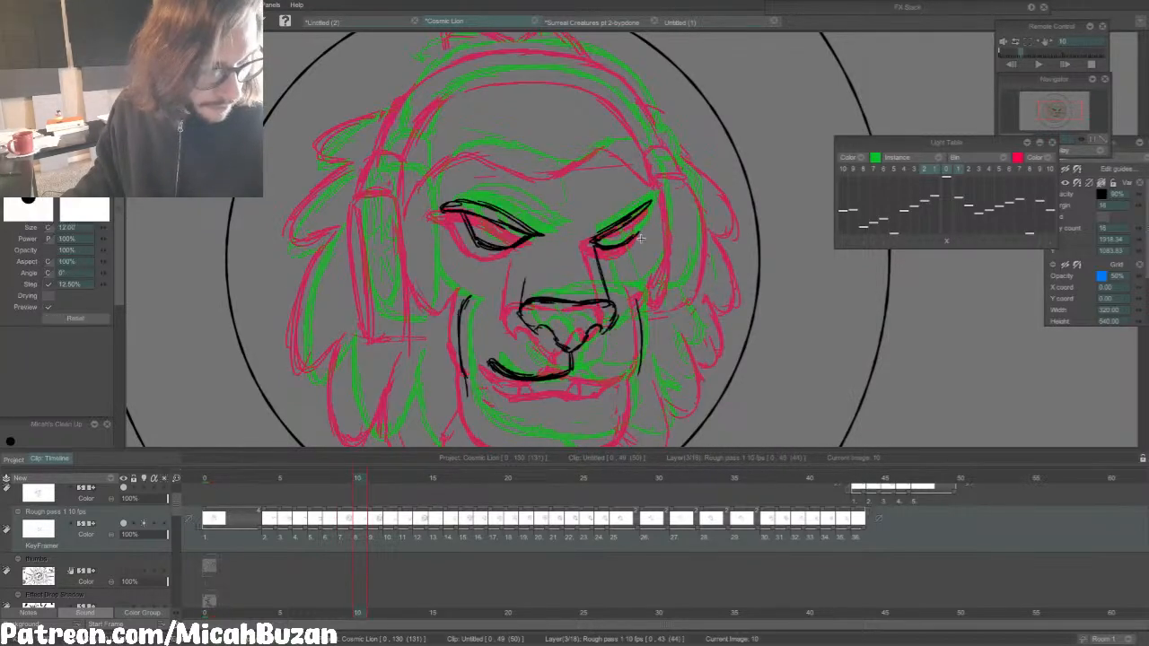
key(Left)
key(Right)
key(e)
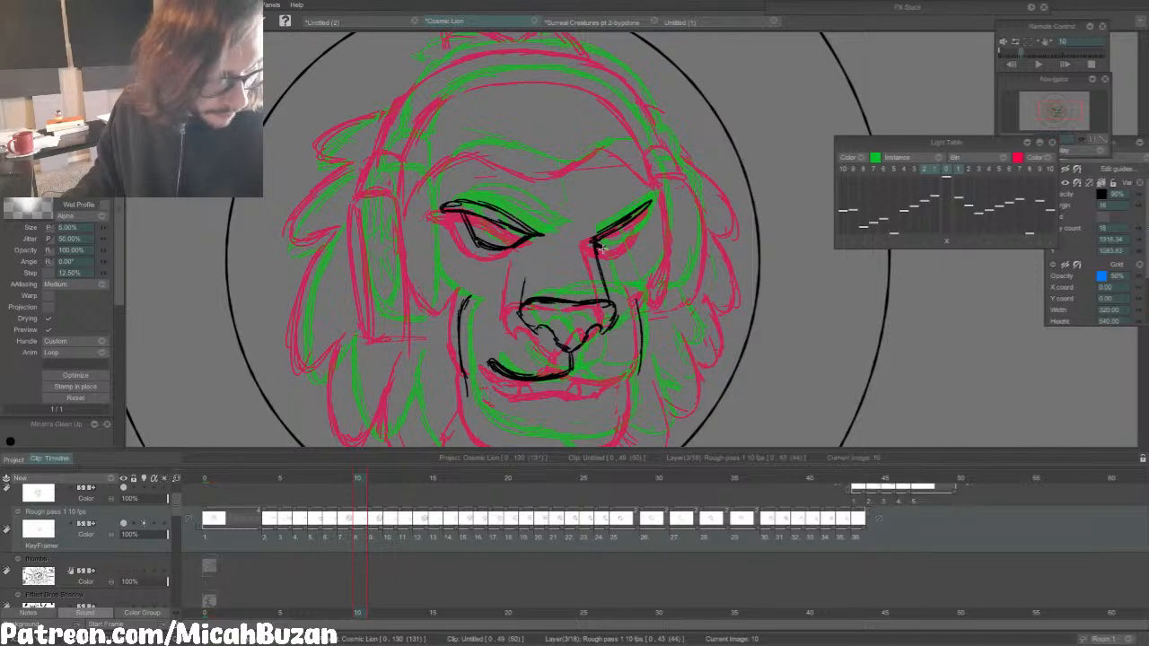
Step: Redraw the far eye's lower lid on frame 10 and close its outer corner, flipping against the previous frame
key(Left)
key(Right)
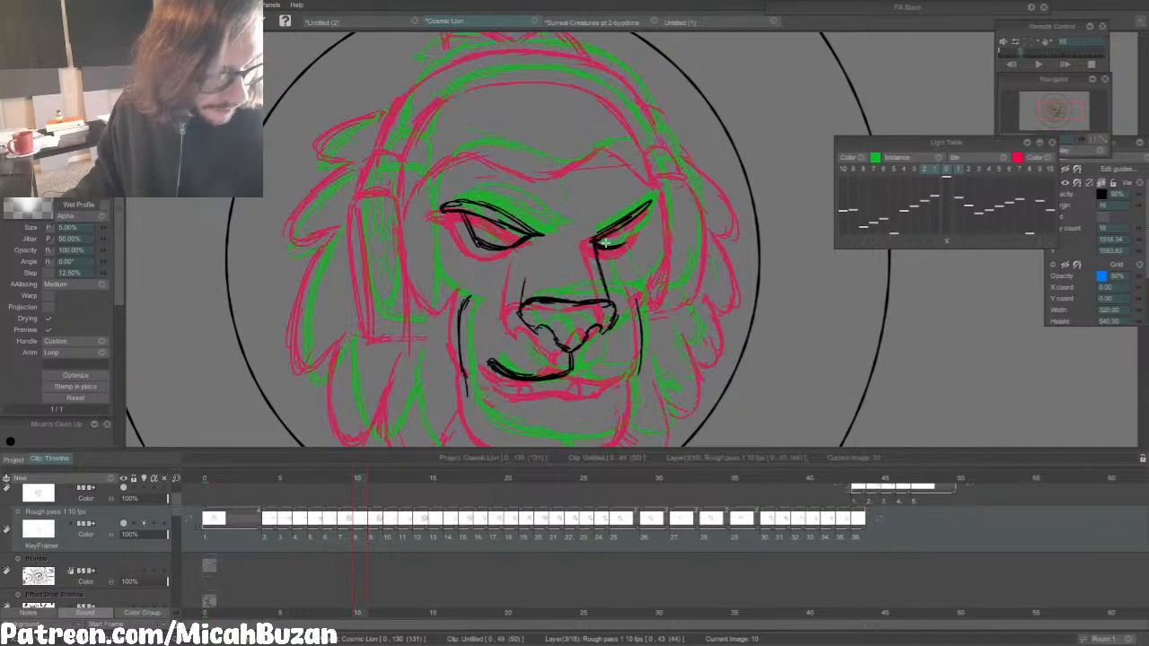
key(Left)
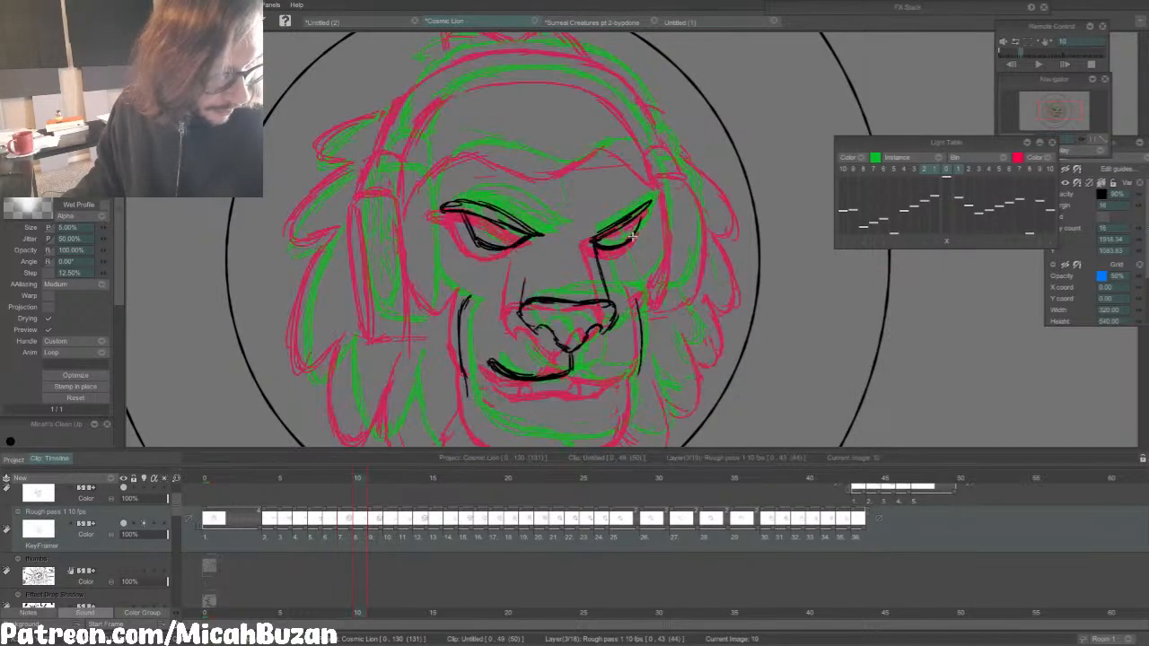
key(Right)
key(Left)
key(Right)
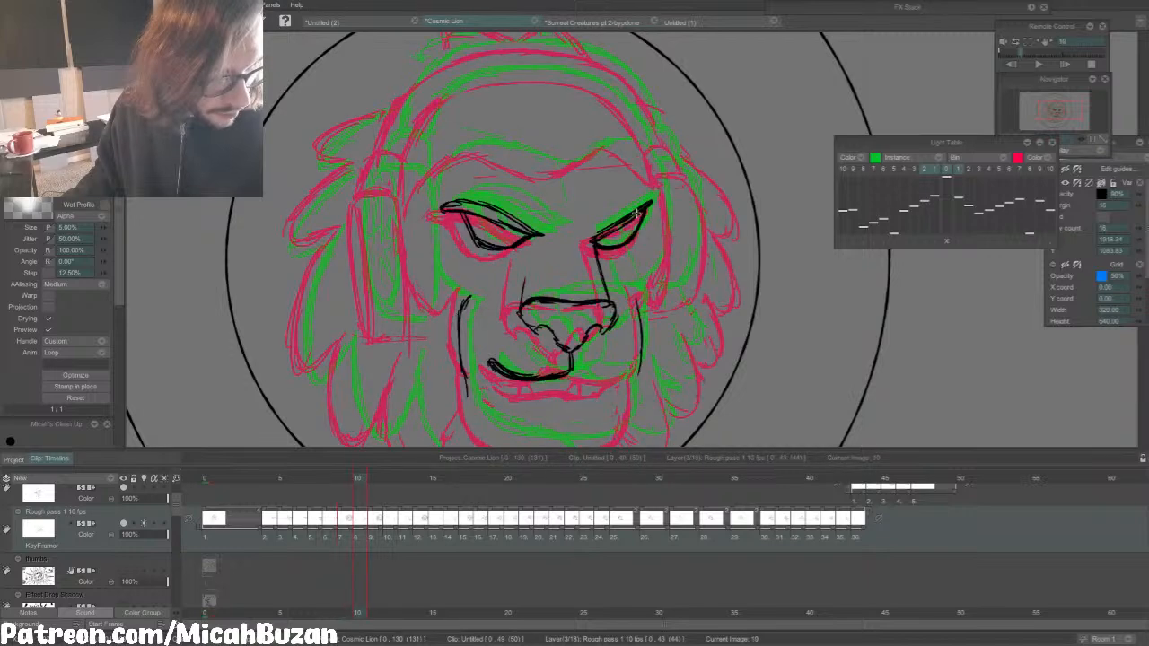
Step: Sketch the far eye's slanted upper lid on frame 12 and compare it with frame 13
key(Right)
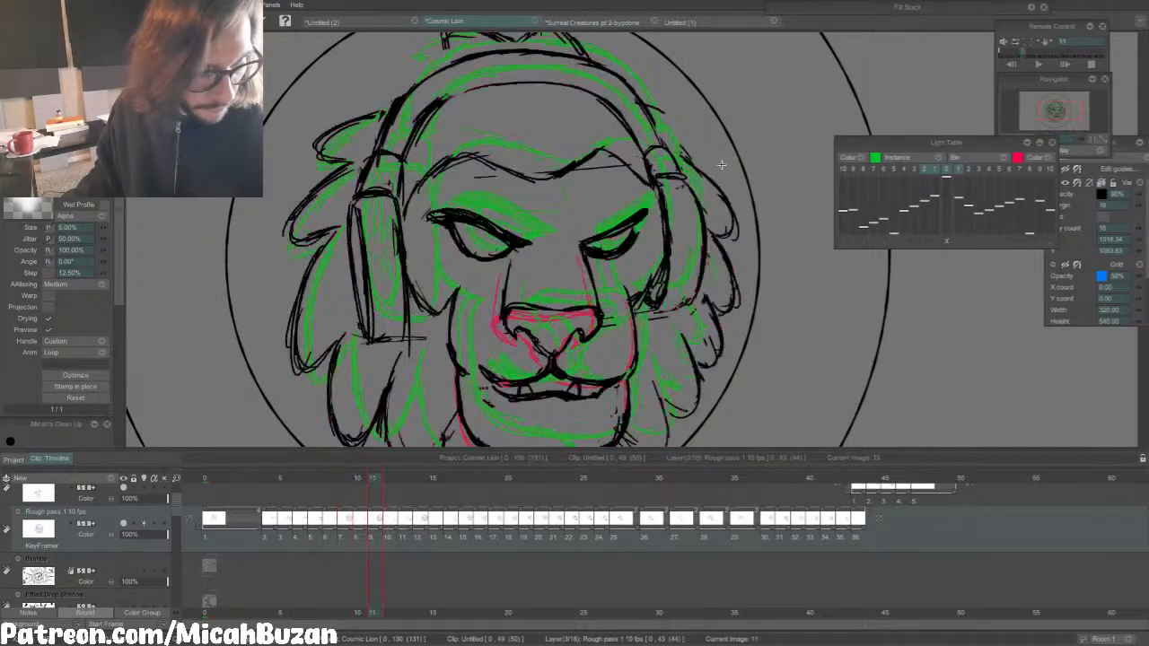
key(Right)
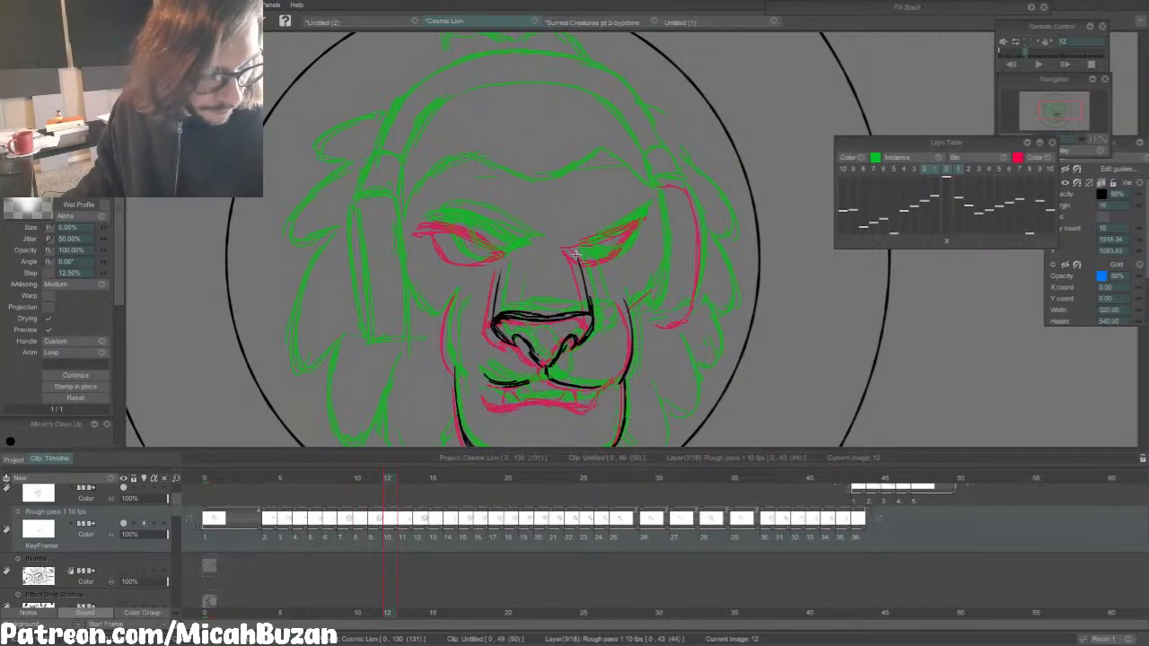
mouse_move(646, 214)
mouse_down()
mouse_move(625, 234)
mouse_move(570, 241)
mouse_up()
key(Right)
key(e)
key(b)
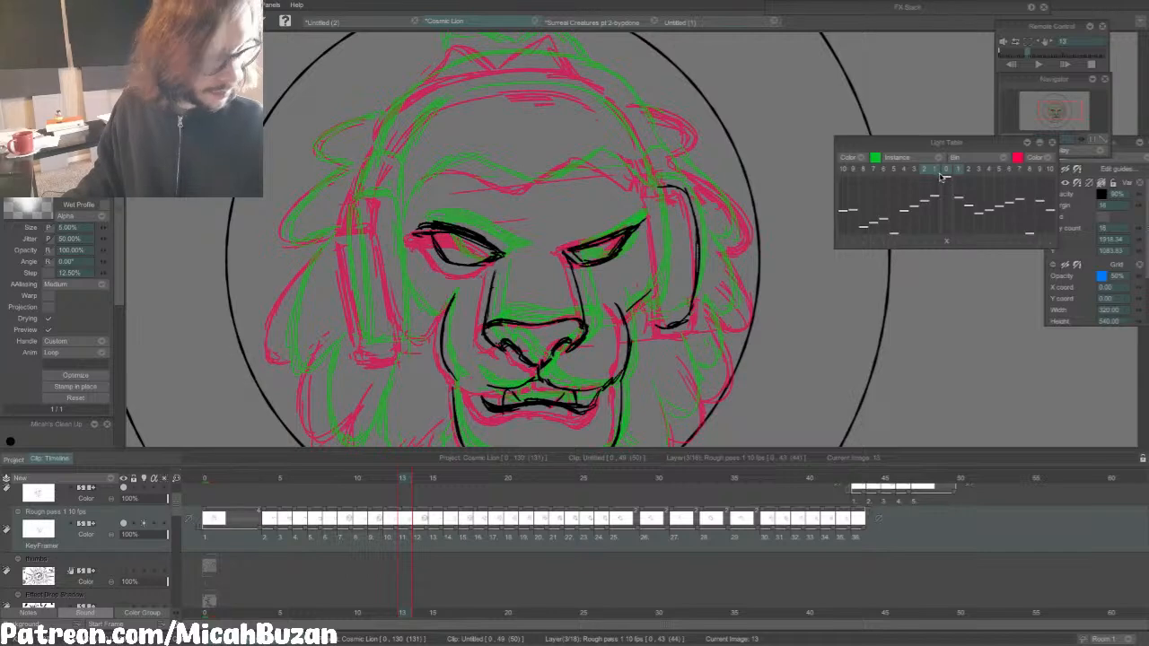
Step: Hide the light table overlays and play back the roaring-mouth drawings between frames 27 and 36
key(Right)
key(Right)
key(Left)
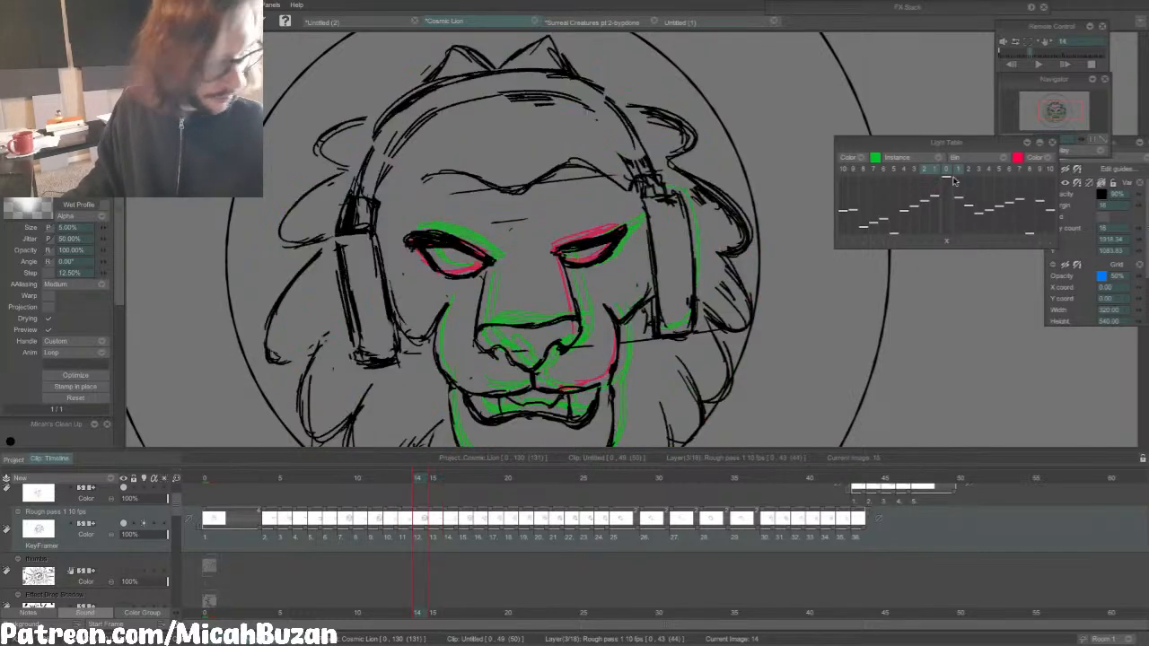
mouse_move(271, 479)
mouse_down()
mouse_move(411, 518)
mouse_move(650, 523)
mouse_move(619, 529)
mouse_up()
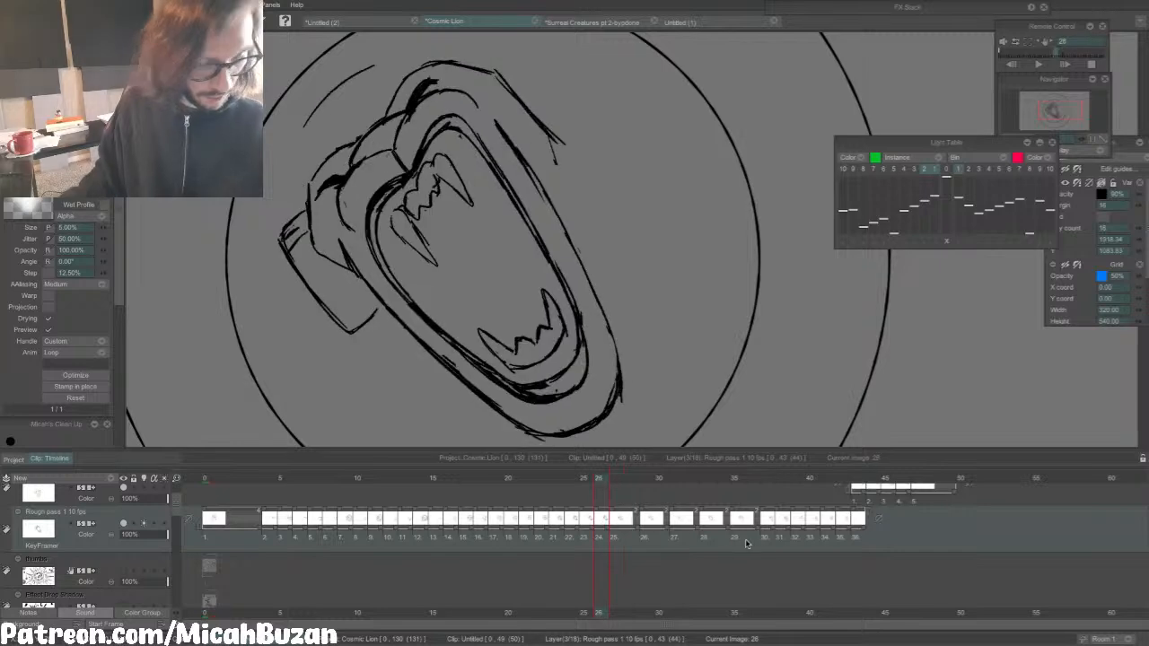
key(Return)
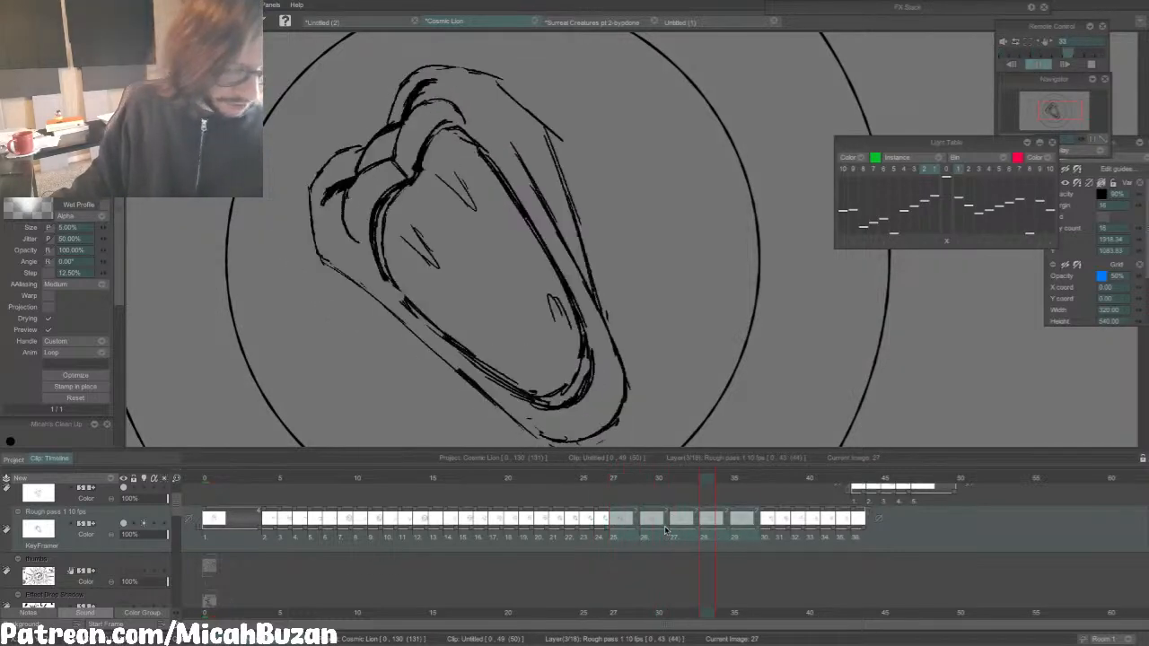
click(759, 481)
click(586, 480)
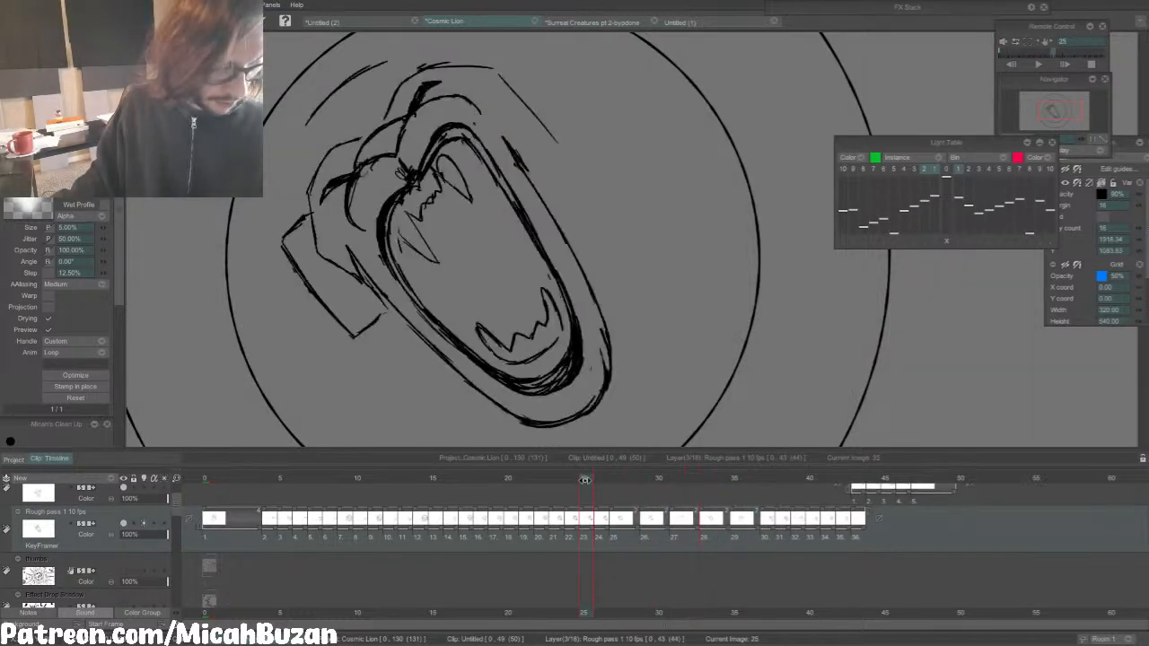
key(Return)
drag(760, 538, 593, 541)
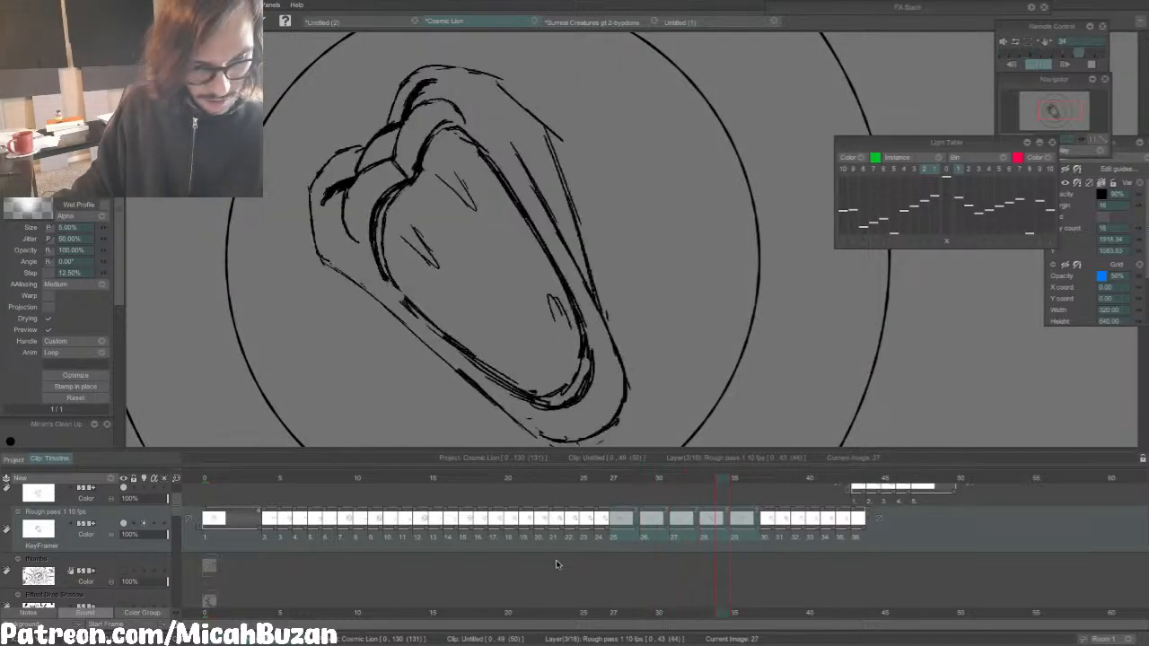
click(691, 481)
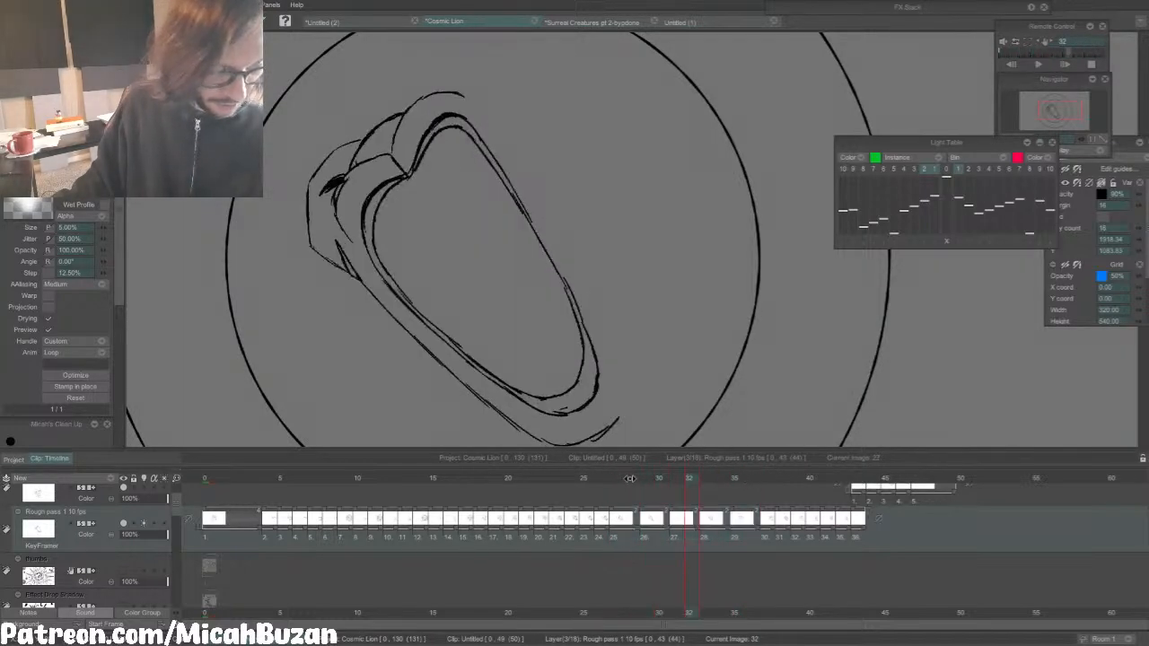
Step: Play back the longer section starting at frame 20 and the head turn starting near frame 5 to check the motion
drag(691, 481, 738, 484)
key(Left)
key(Right)
key(Return)
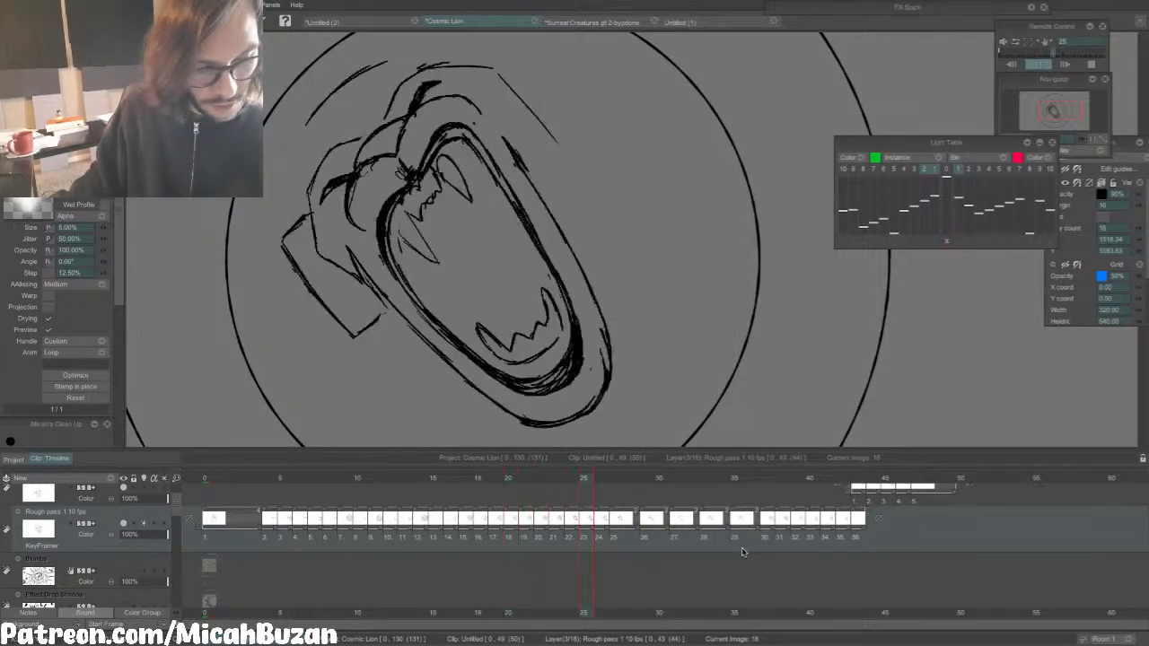
click(777, 535)
key(Return)
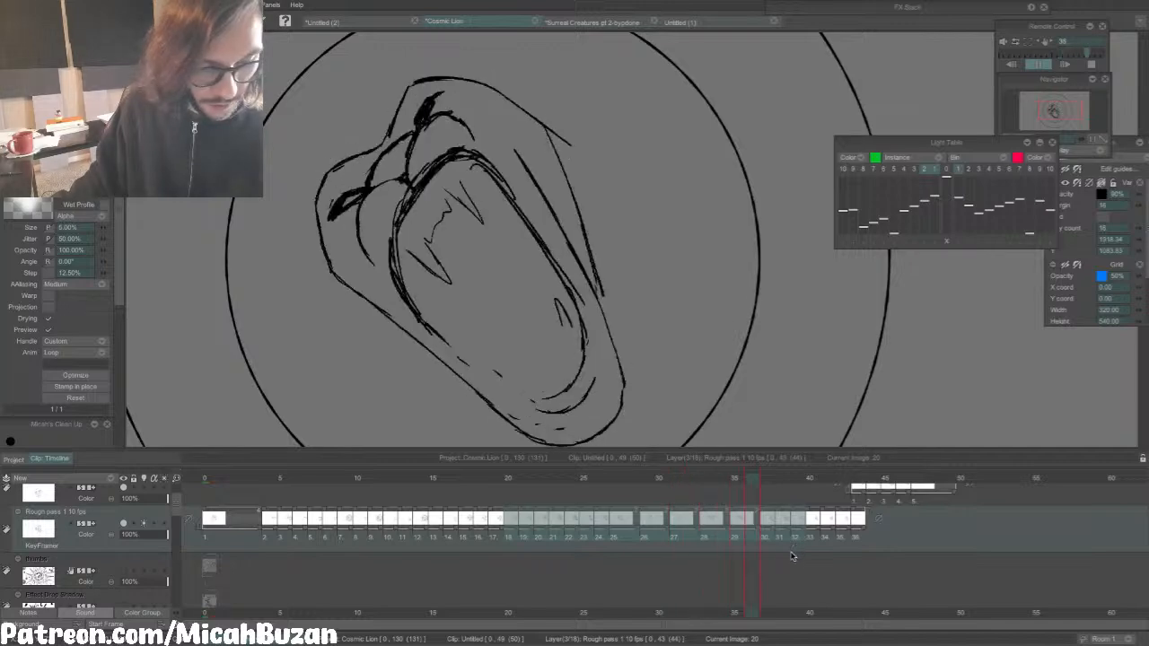
key(Return)
click(277, 484)
key(Return)
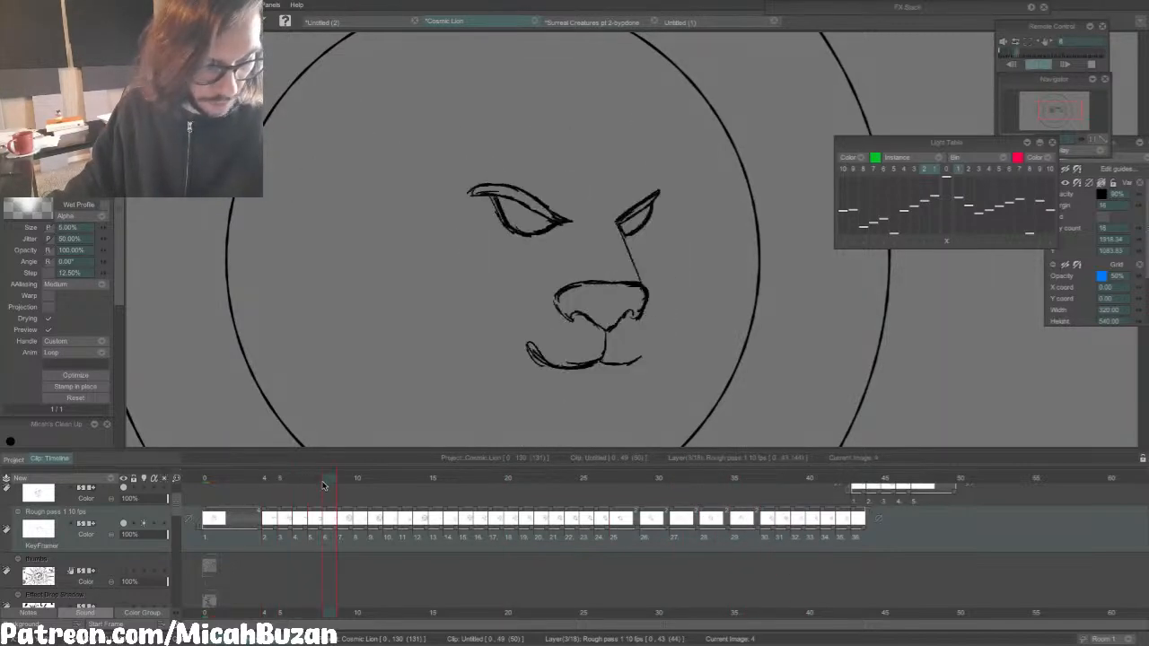
key(Return)
click(279, 479)
key(Return)
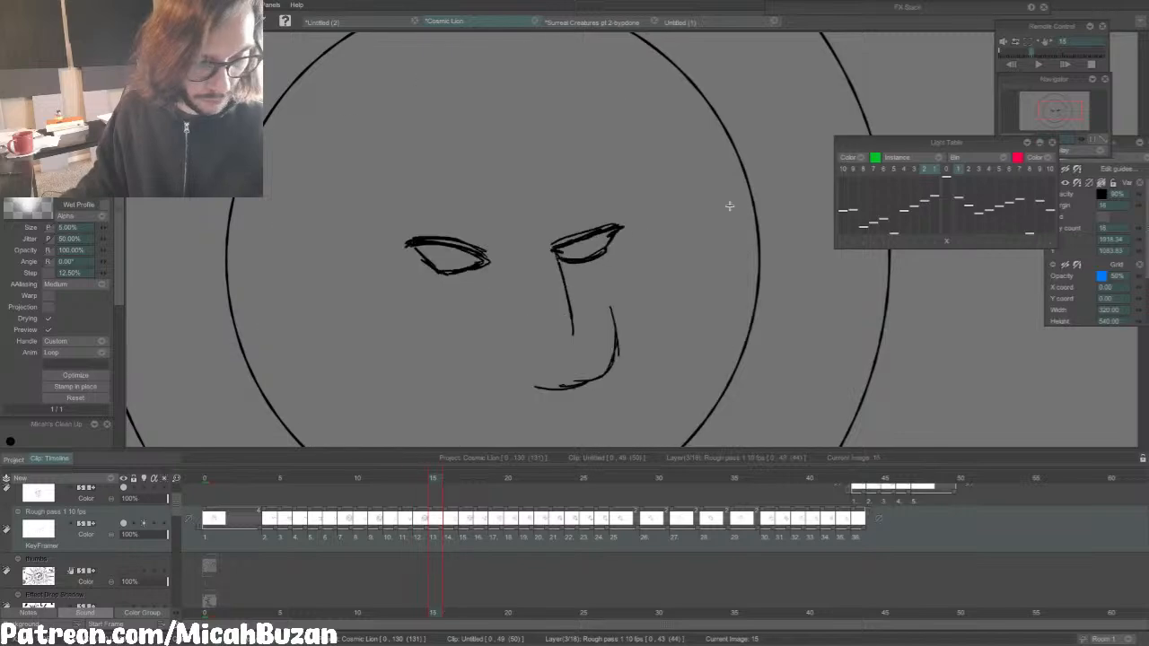
Step: Thicken the near eye's upper lid and extend its outer corner on frame 15, flipping against frame 14
key(Right)
key(Left)
key(Left)
key(Right)
key(Left)
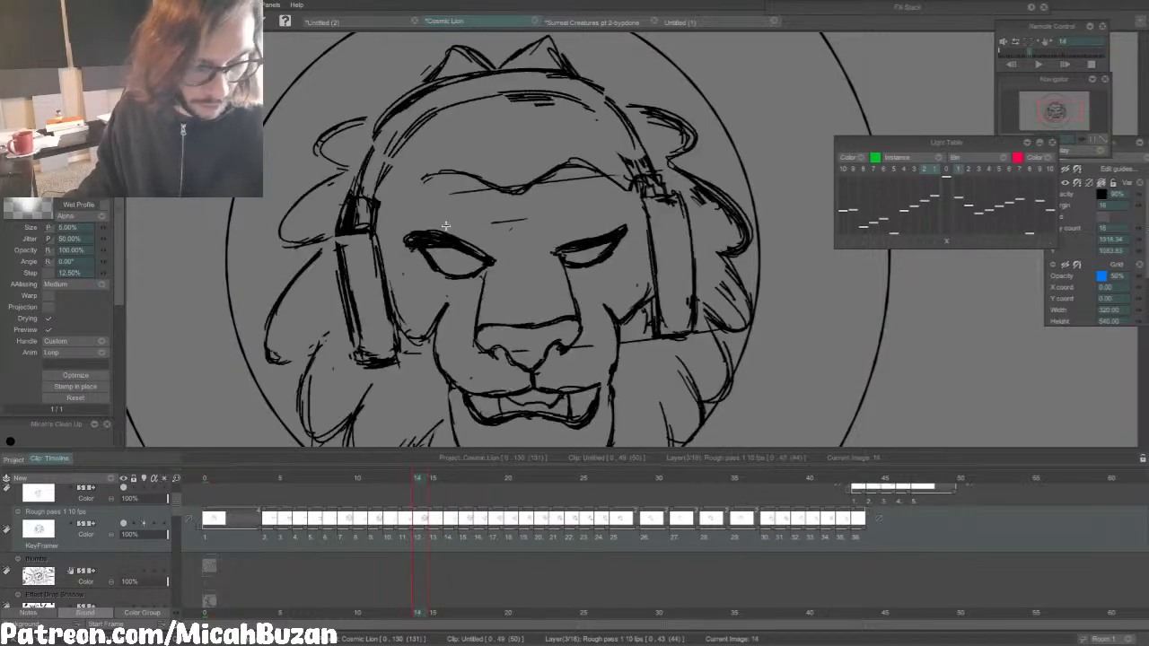
key(Right)
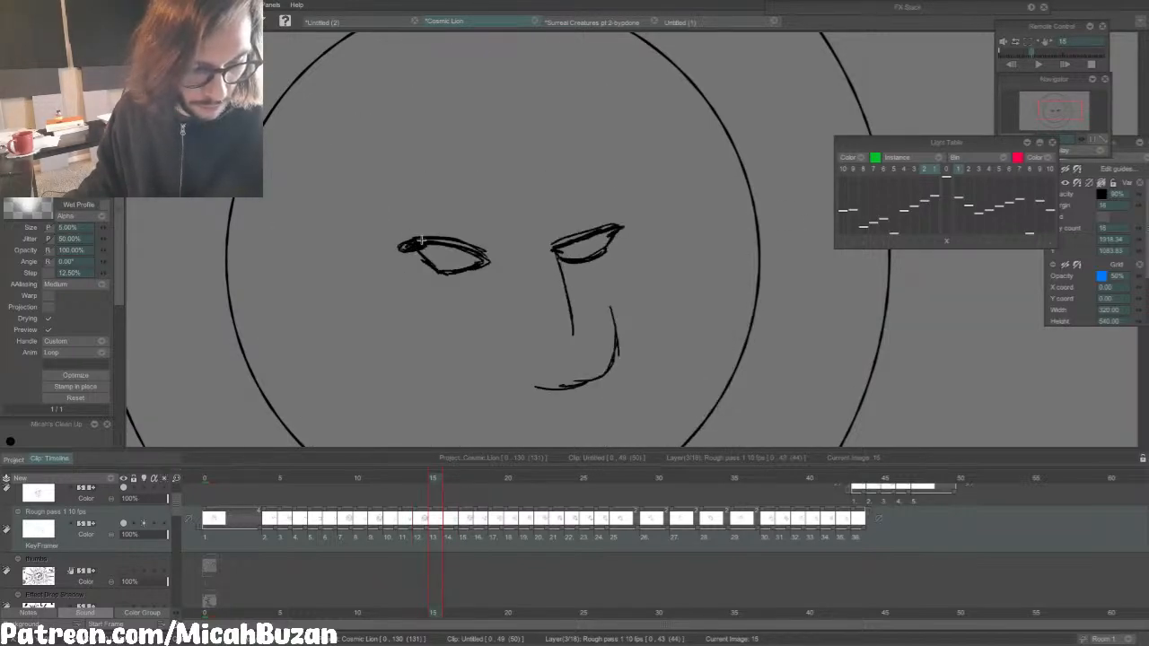
drag(417, 247, 441, 245)
key(Left)
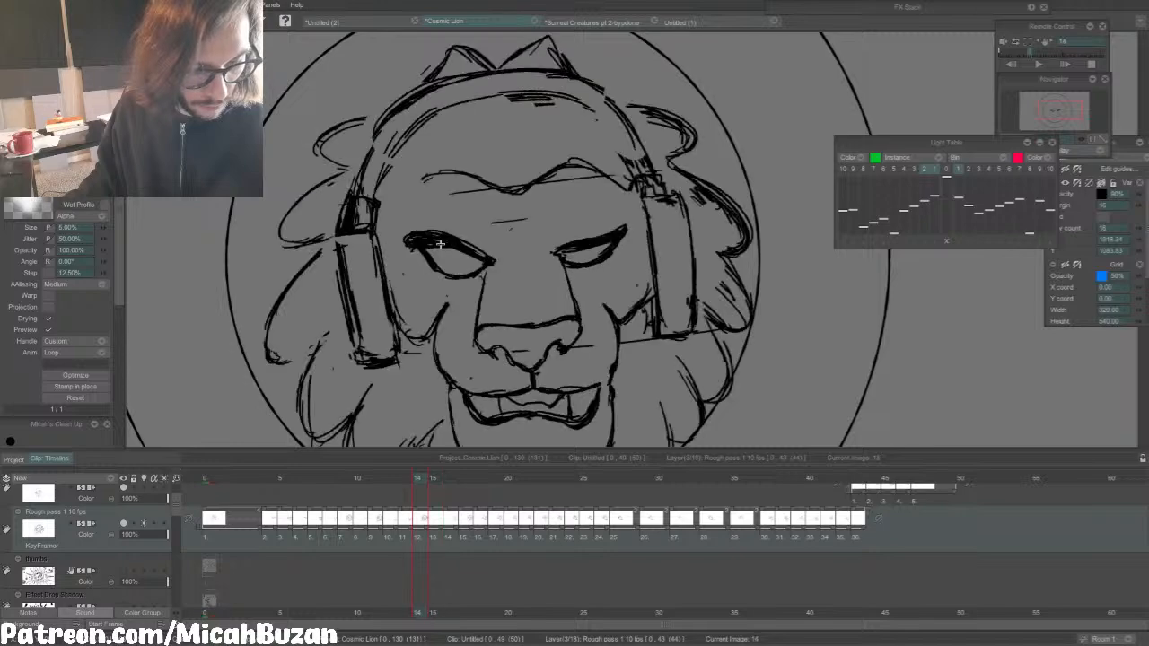
key(Right)
key(Left)
key(Right)
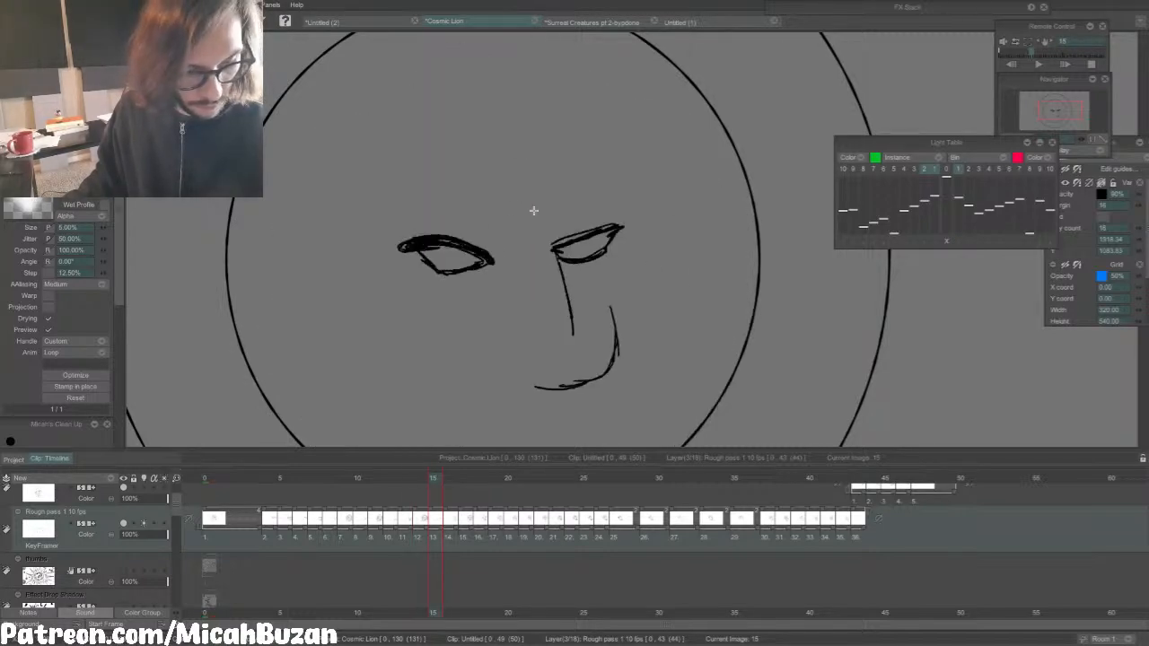
Step: Thicken the far eye's upper lid on frame 15 and extend its outer tip to match frame 14
key(Left)
key(Right)
mouse_move(555, 253)
mouse_down()
mouse_move(618, 226)
mouse_move(603, 228)
mouse_up()
key(Left)
key(Right)
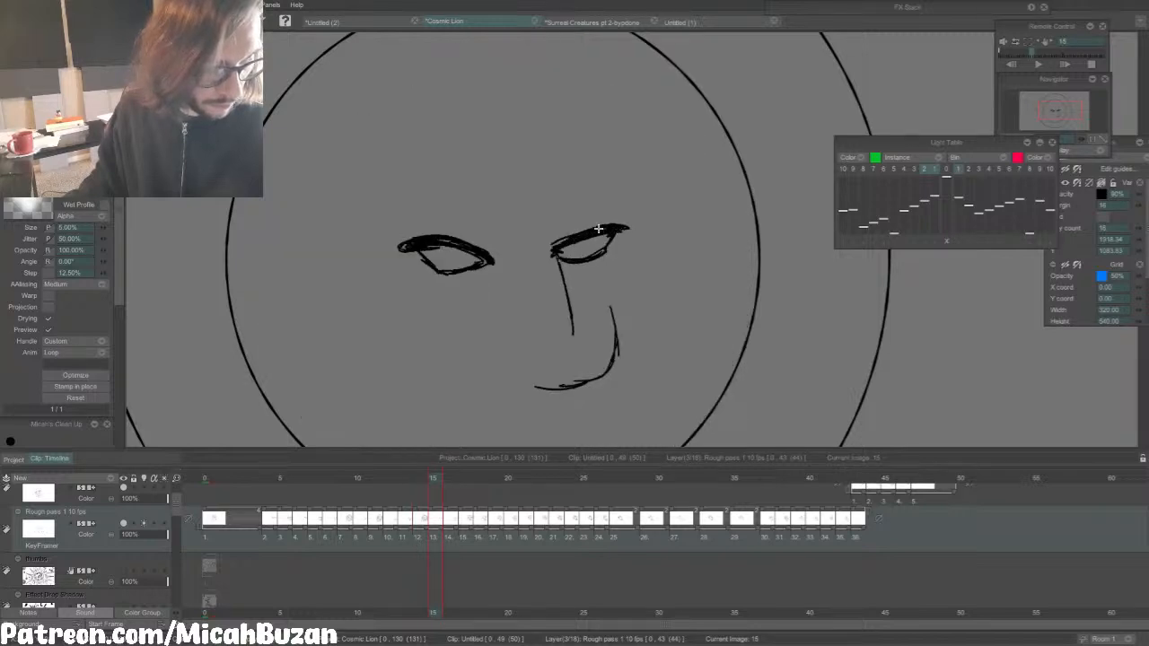
Step: Play back frames 9 to 17 to check how the eyes move through the head turn
drag(466, 528, 345, 531)
key(Return)
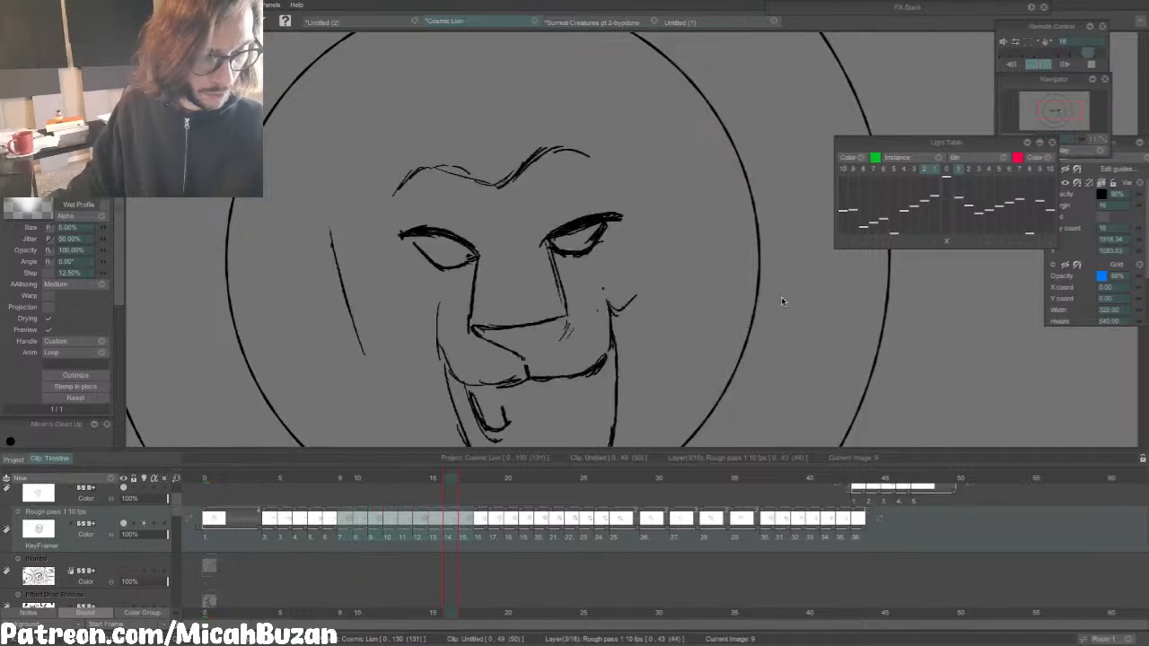
key(Return)
key(Right)
key(Left)
key(Left)
key(Right)
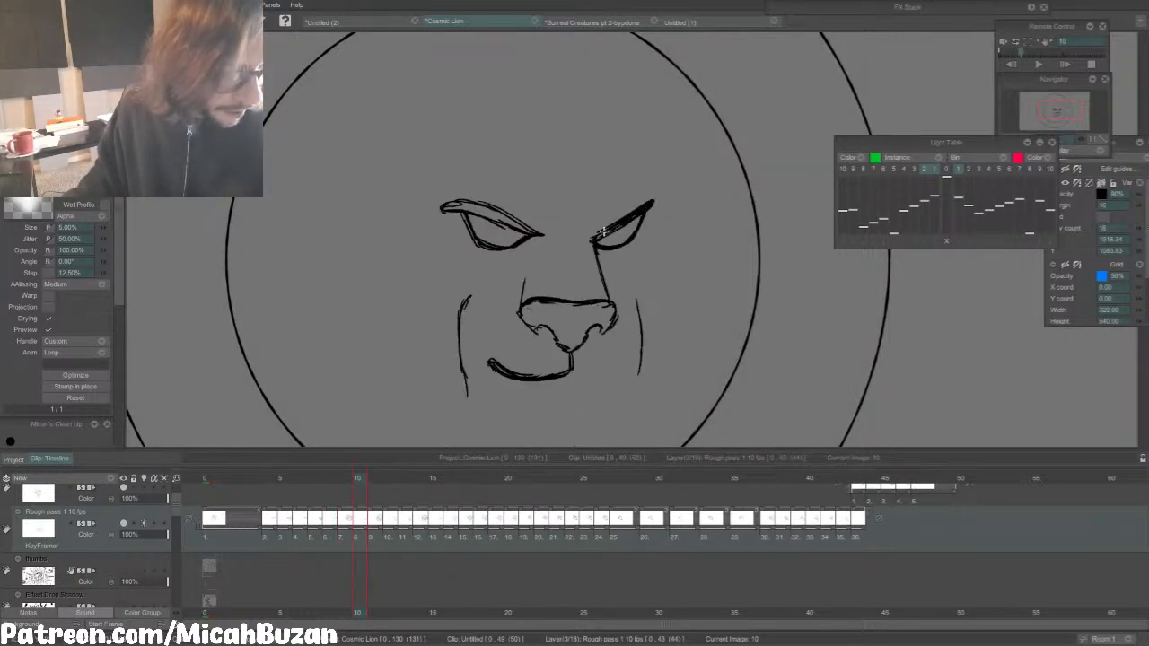
Step: Step through frames 9 to 13 to compare the outer tip of the far eye's upper lid
key(Right)
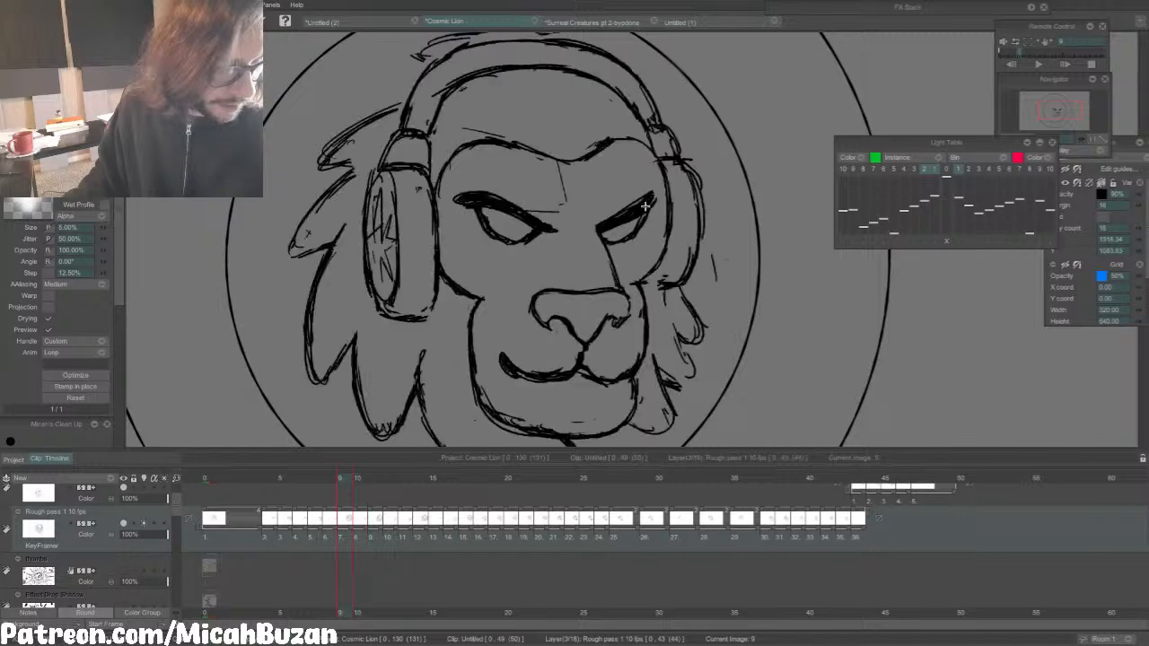
key(Left)
key(Right)
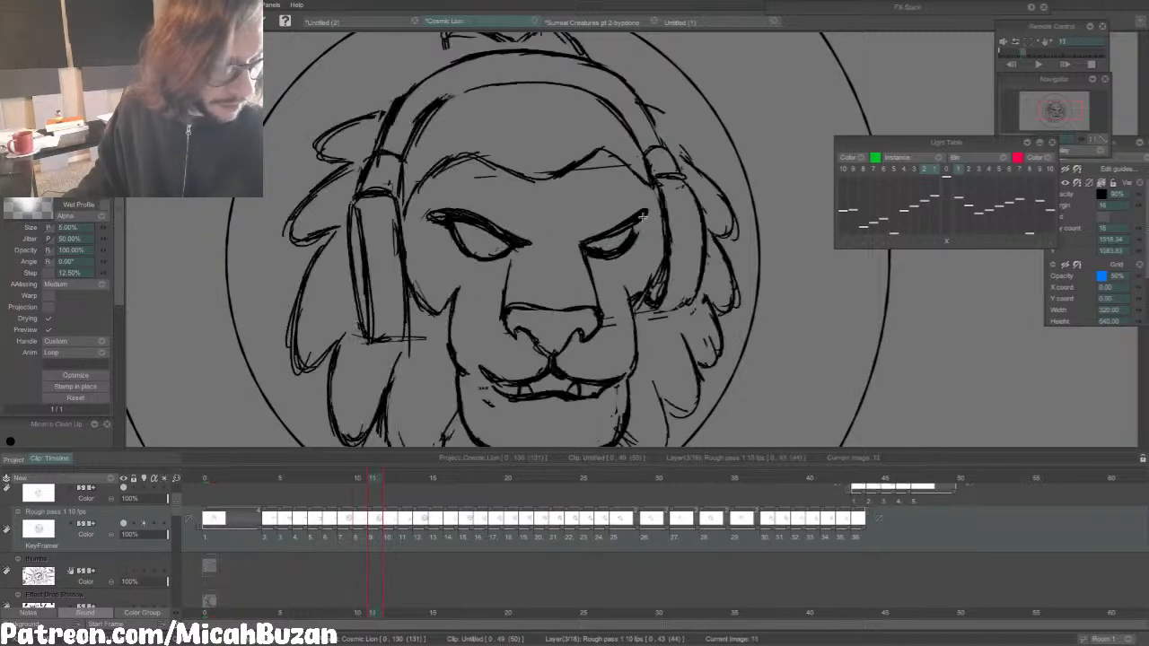
key(Right)
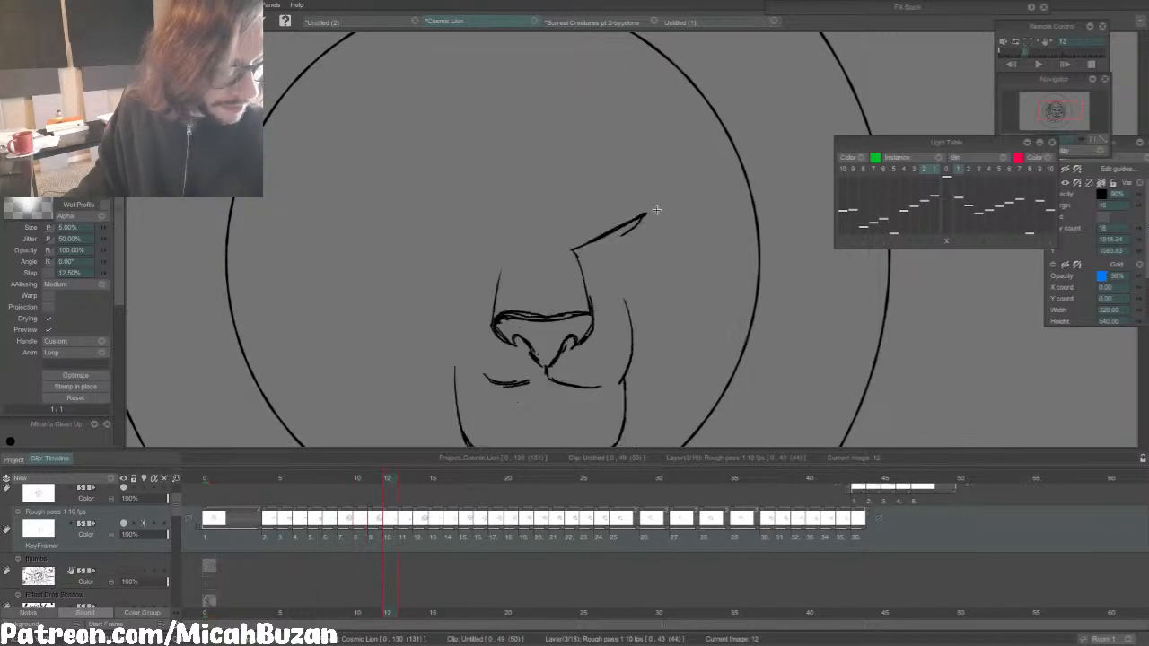
key(Left)
key(Right)
key(Right)
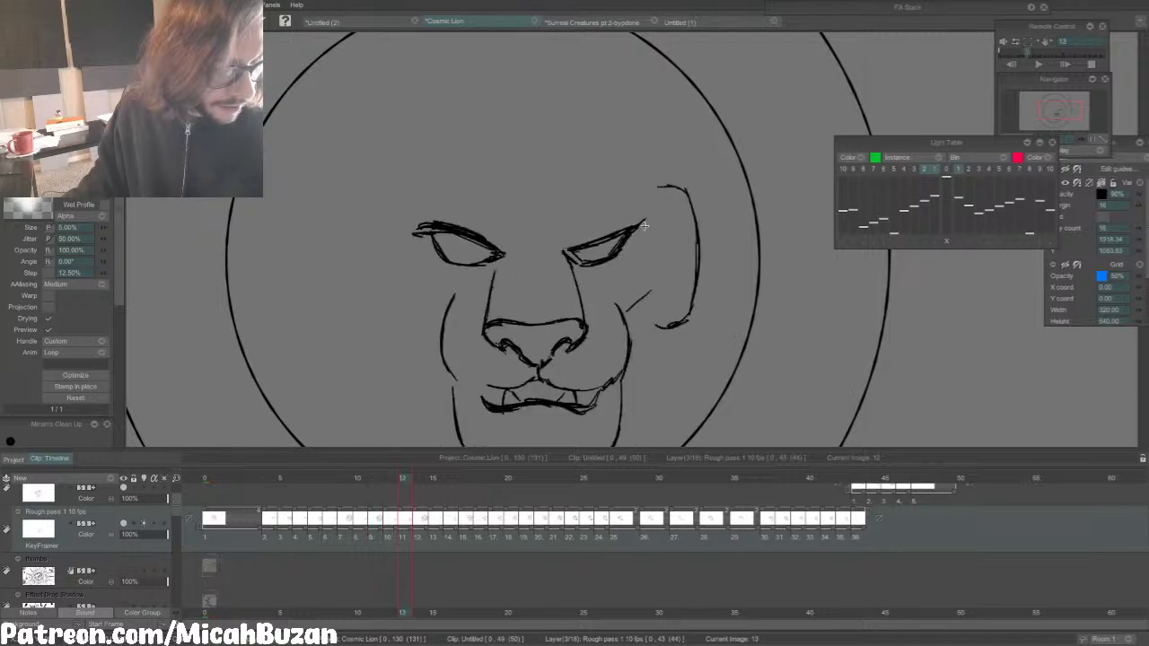
Step: Erase and redraw the outer tip of the far eye's upper lid slightly lower on frame 14, comparing with frames 13 and 15
key(Right)
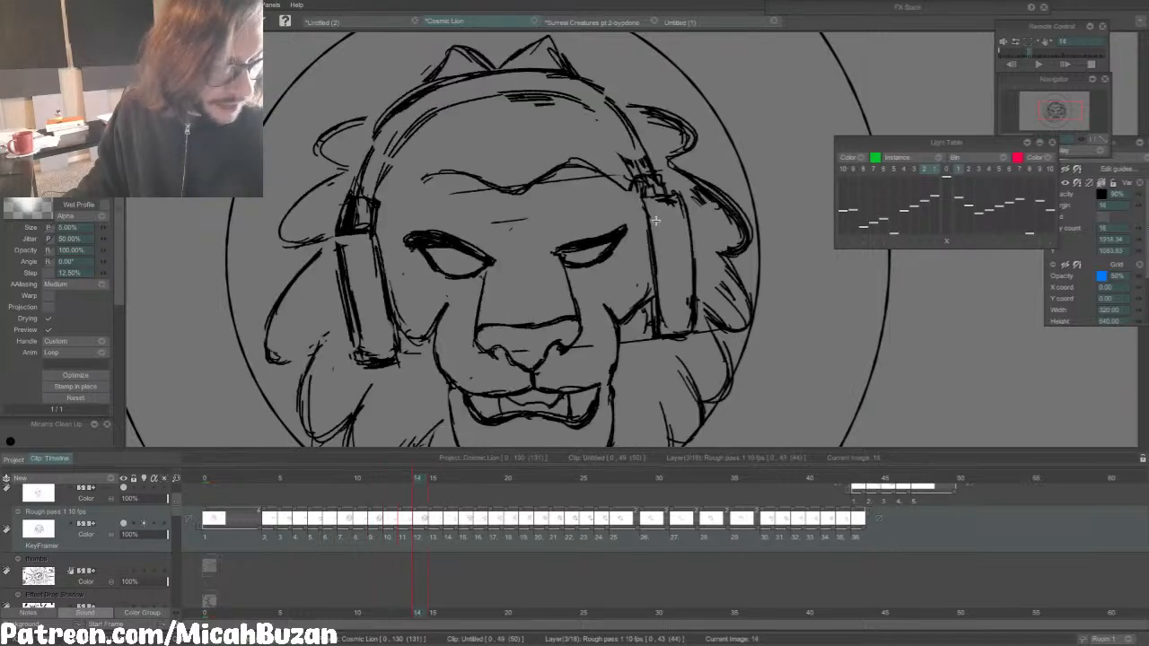
key(Left)
key(Right)
key(b)
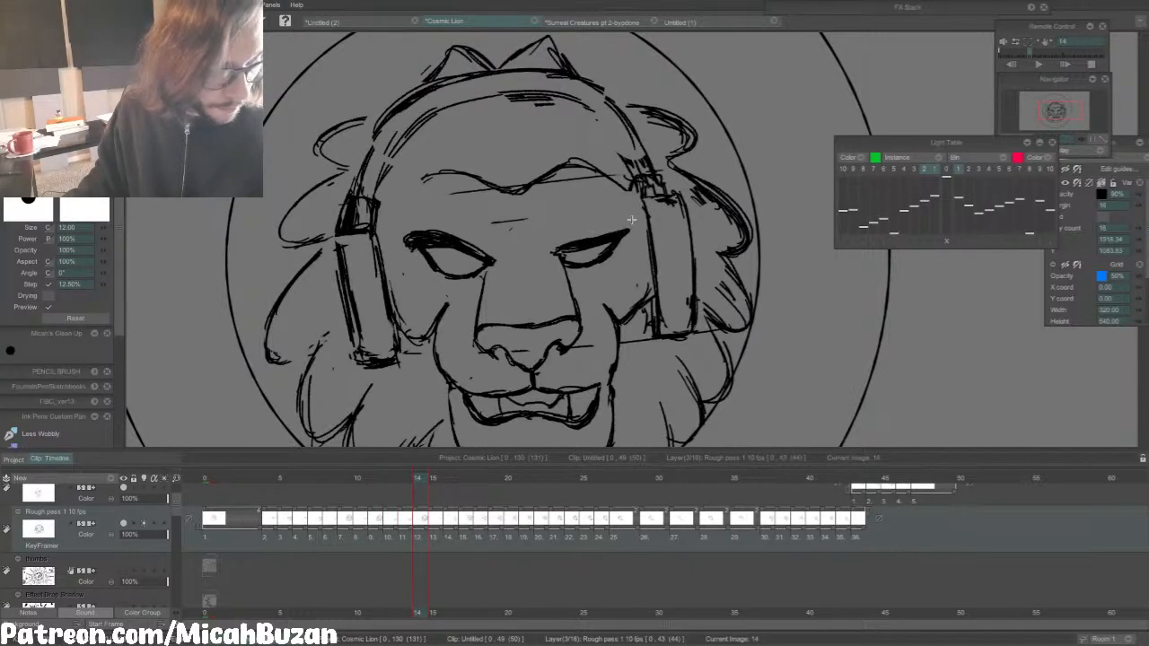
drag(631, 219, 583, 235)
key(Left)
key(Right)
key(b)
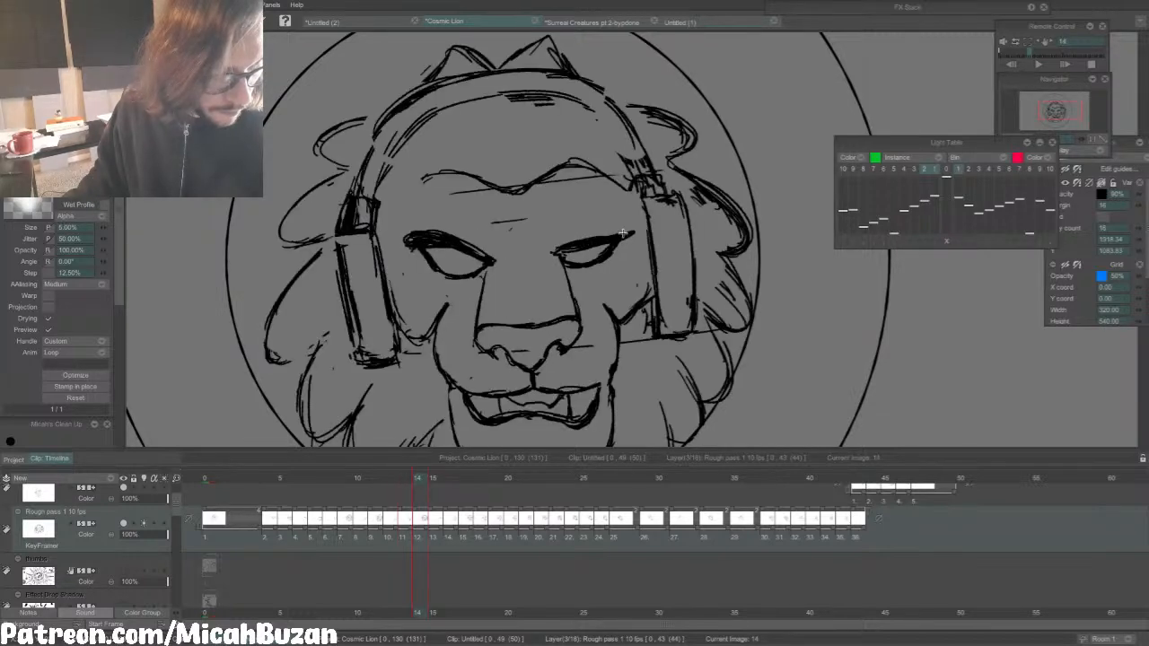
key(Right)
key(Left)
key(Right)
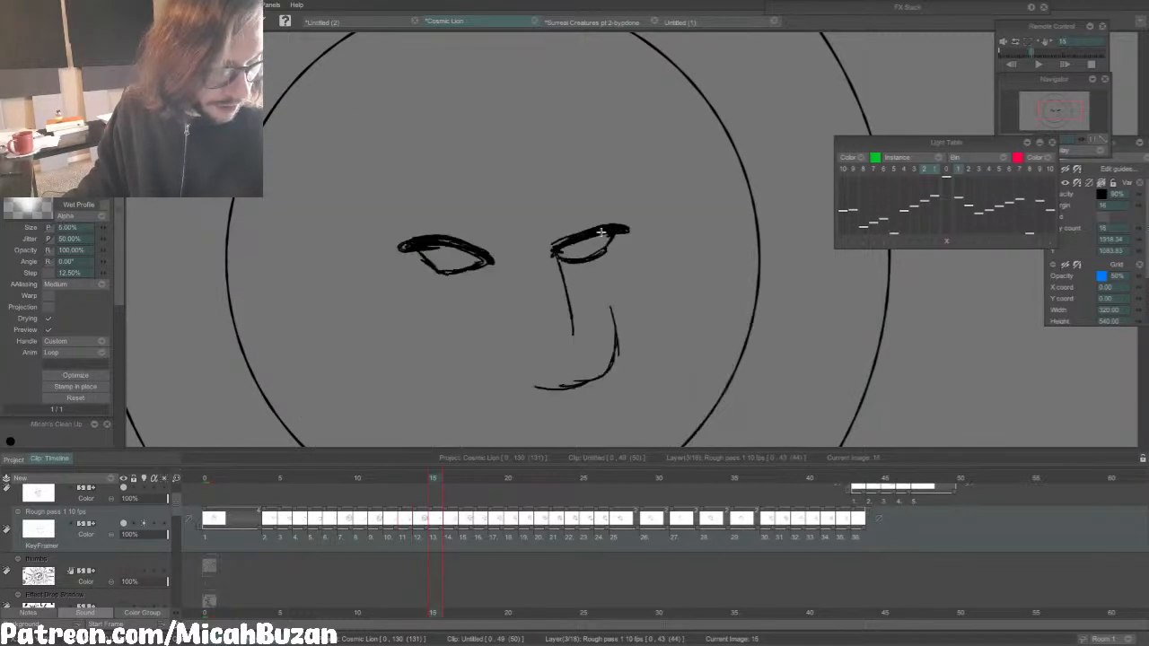
Step: Step back and forth through frames 13 to 16 to compare the far eye's upper lid
key(Left)
key(Left)
key(Right)
key(Right)
key(Left)
key(Right)
key(Left)
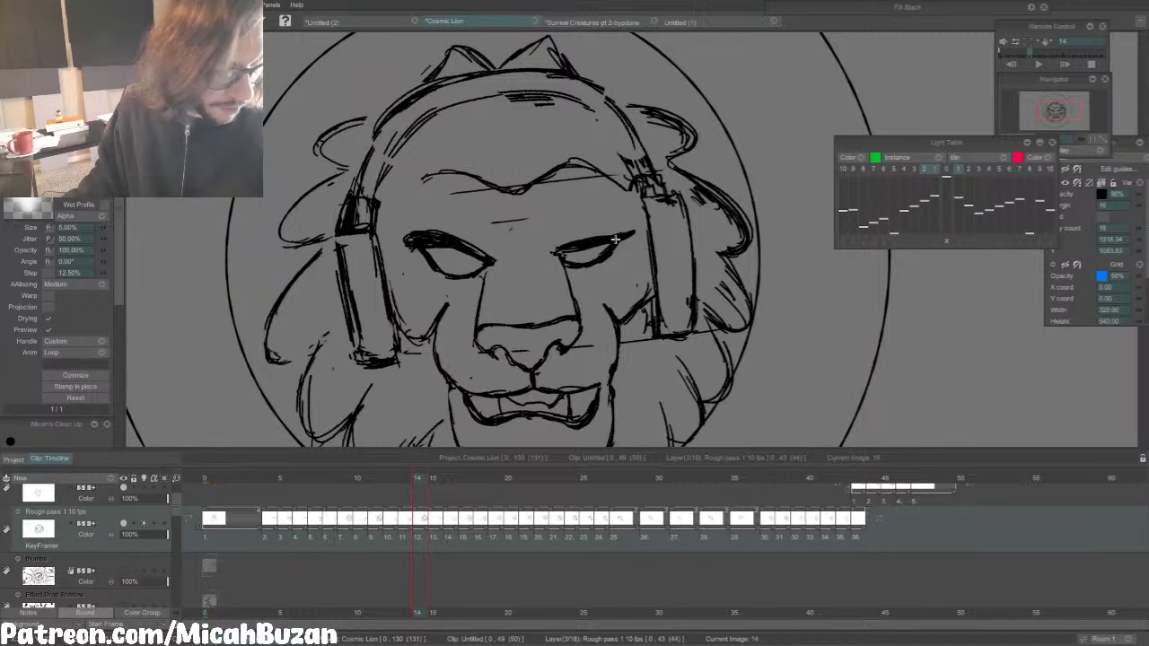
key(Right)
key(Right)
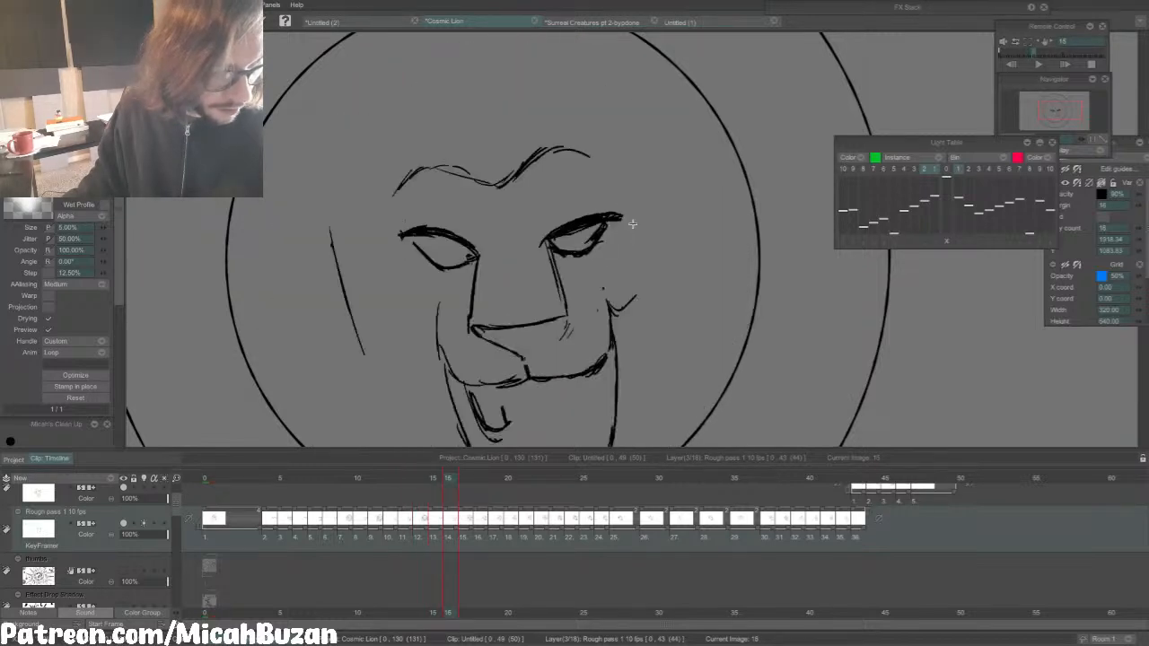
Step: Thicken the upper lids of both eyes on frame 17
key(Right)
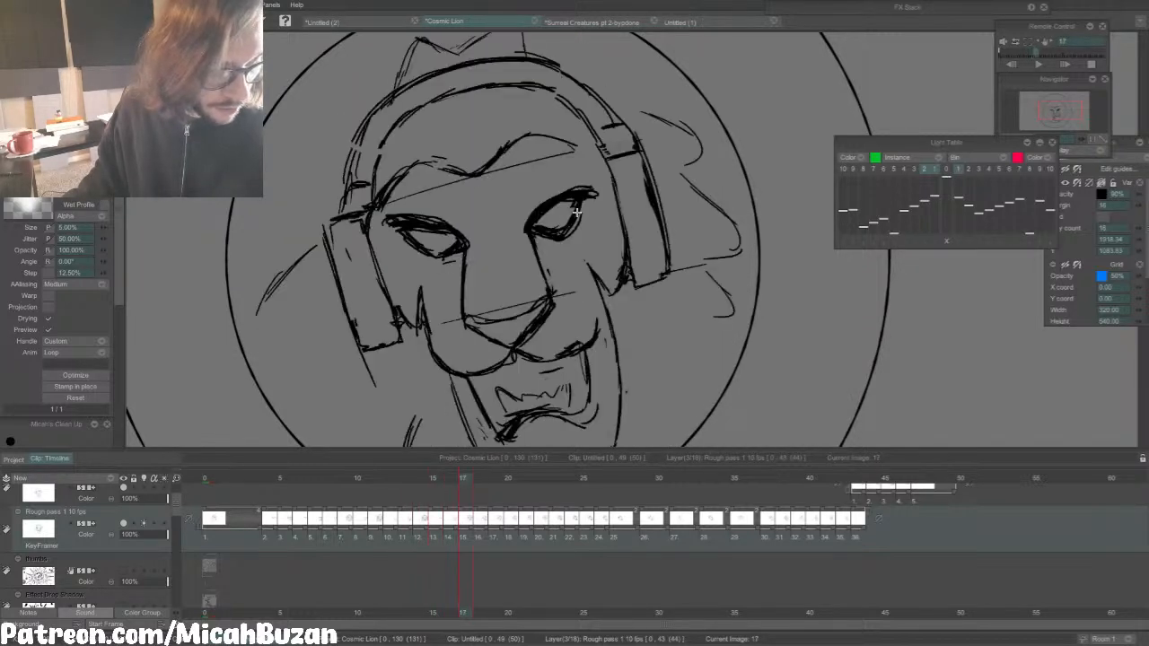
drag(553, 202, 596, 195)
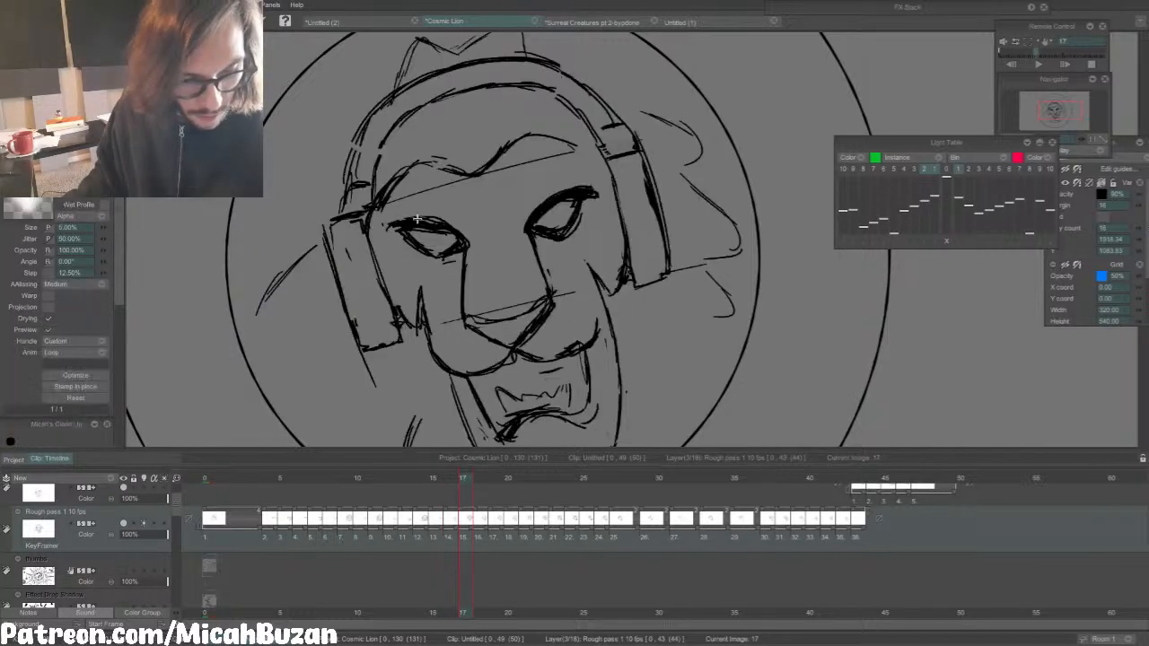
mouse_move(385, 235)
mouse_down()
mouse_move(431, 218)
mouse_move(463, 237)
mouse_up()
Step: Thicken the near eye's upper lid out to its outer tip on frame 16, comparing it with frame 15
key(Left)
key(Left)
key(Right)
key(Left)
key(Right)
key(Left)
key(Right)
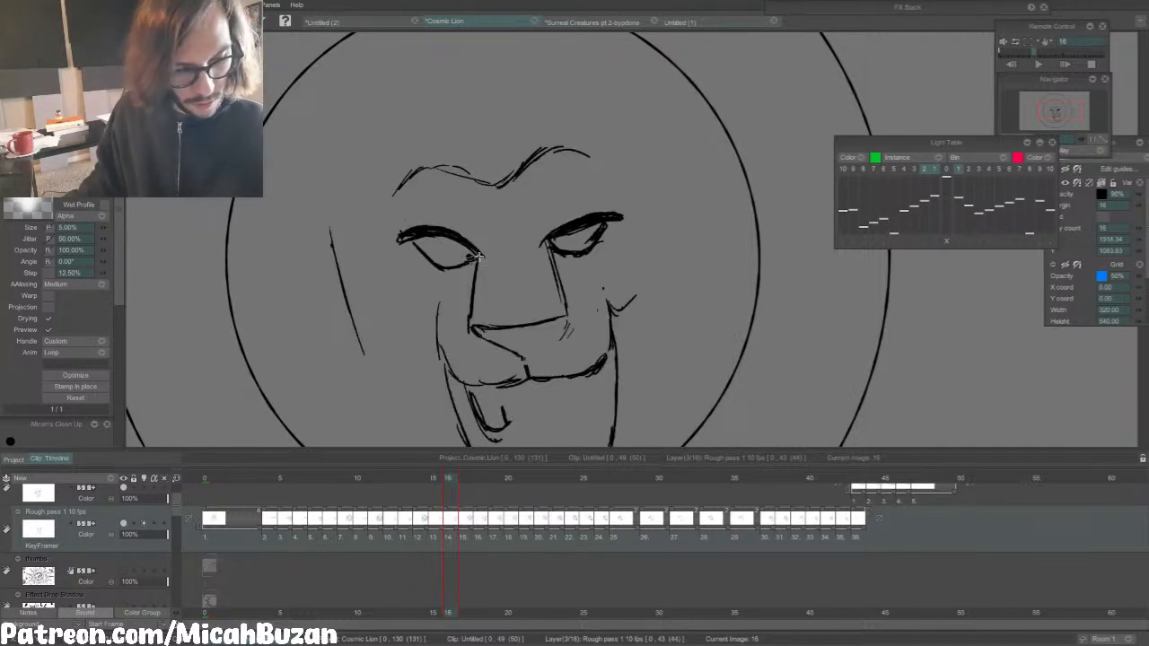
key(Left)
key(Right)
Step: Erase the upper ends of both nose-bridge lines on frame 16 and redraw them from the inner eye corners
key(e)
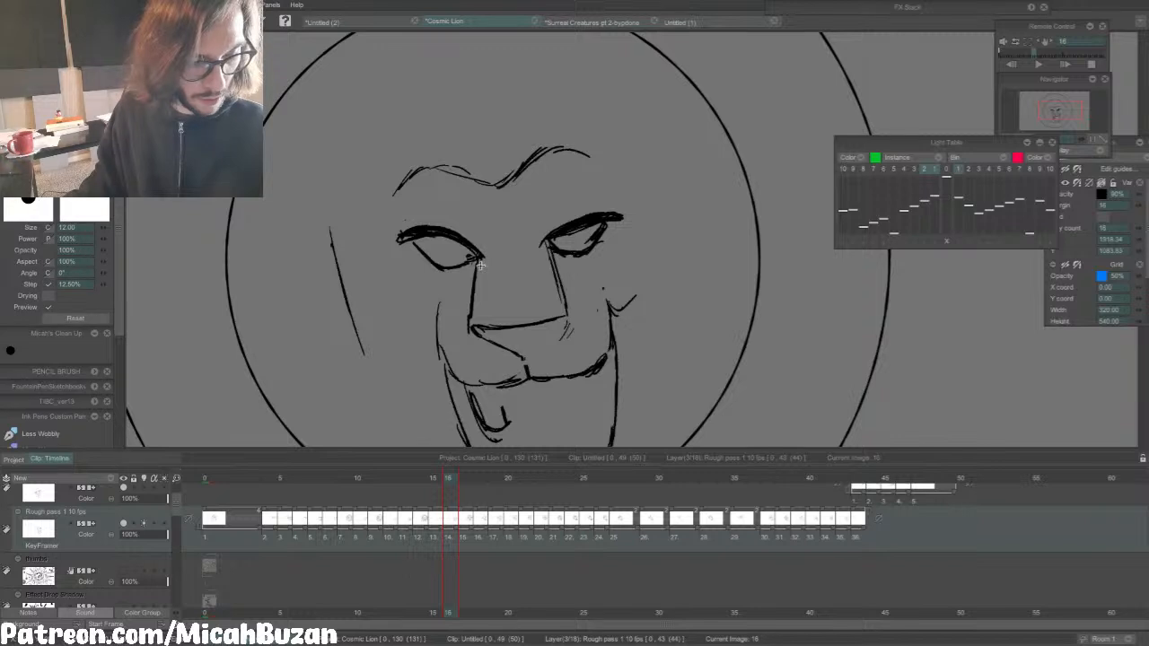
key(Left)
key(Right)
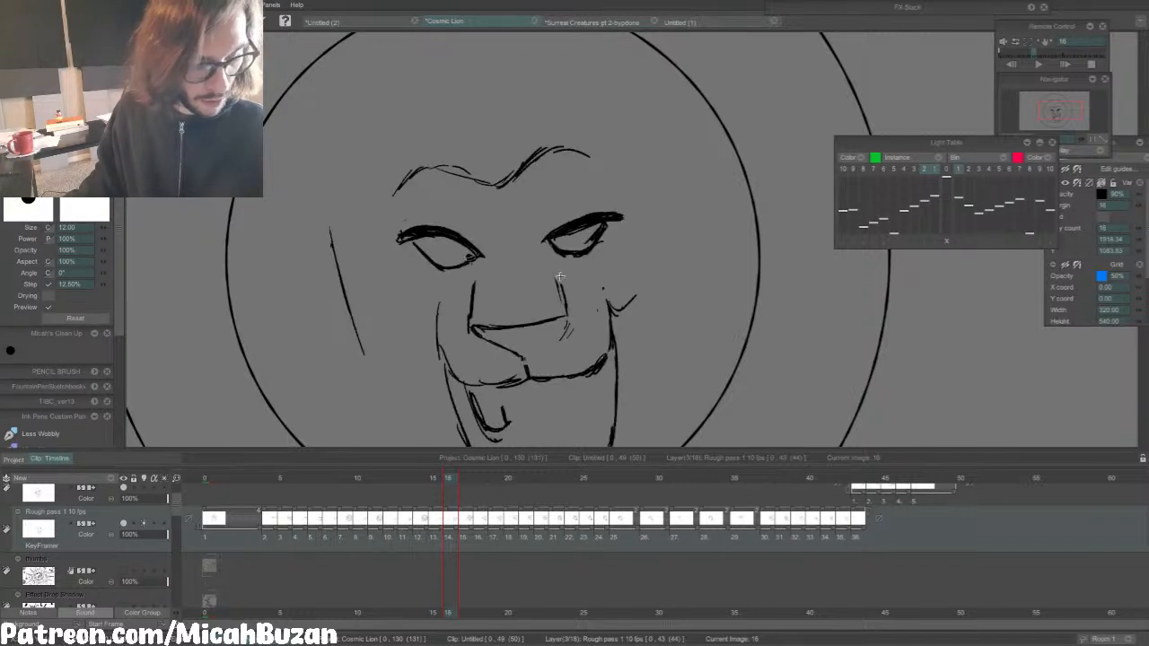
key(Left)
key(e)
key(Right)
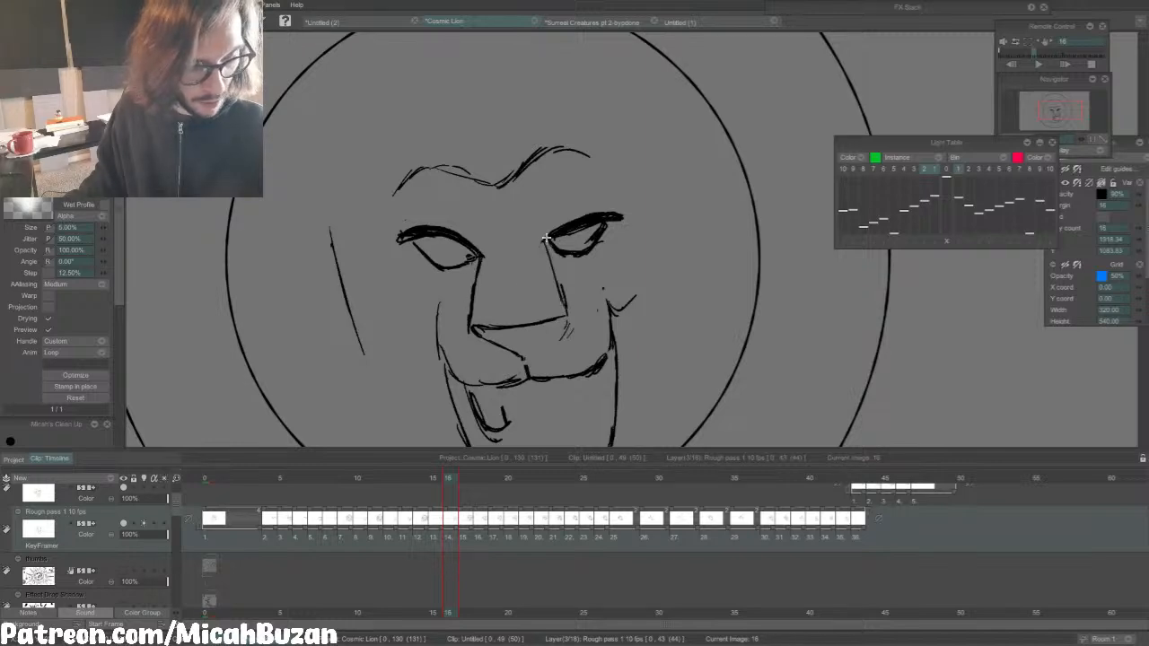
Step: Compare frame 16 with frames 15 and 17, and undo the last stroke on the far nose-bridge line
key(Left)
key(Right)
key(Right)
key(Left)
key(ctrl+z)
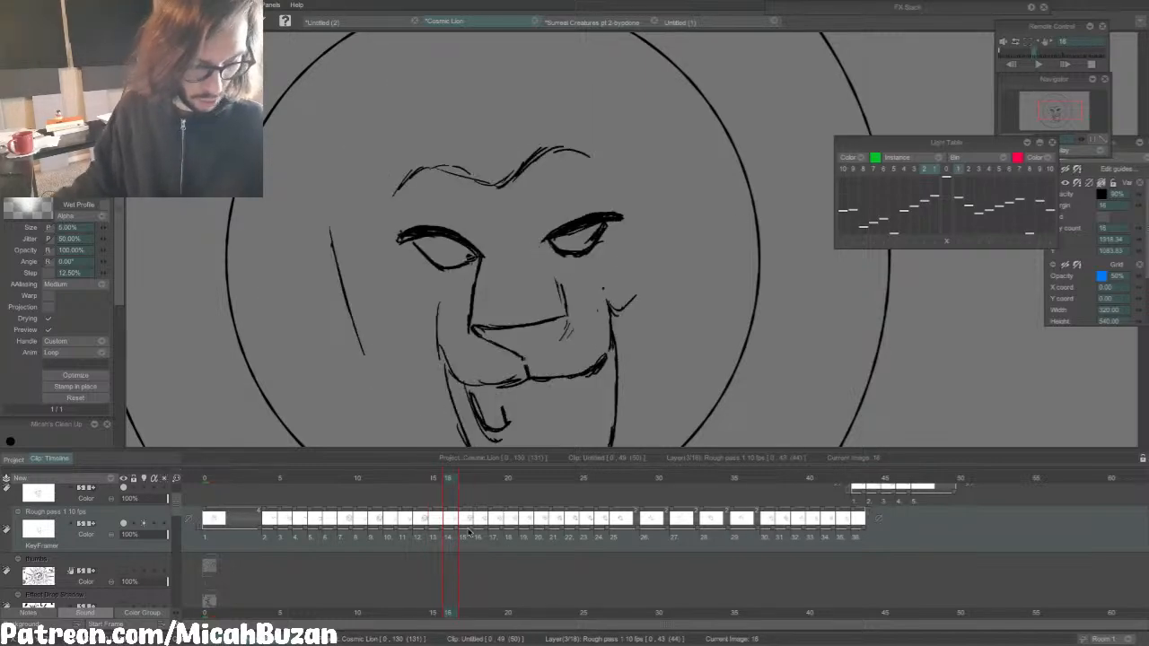
Step: Play back the head turn and compare the drawings on frames 8, 9 and 10
drag(512, 533, 360, 532)
key(Return)
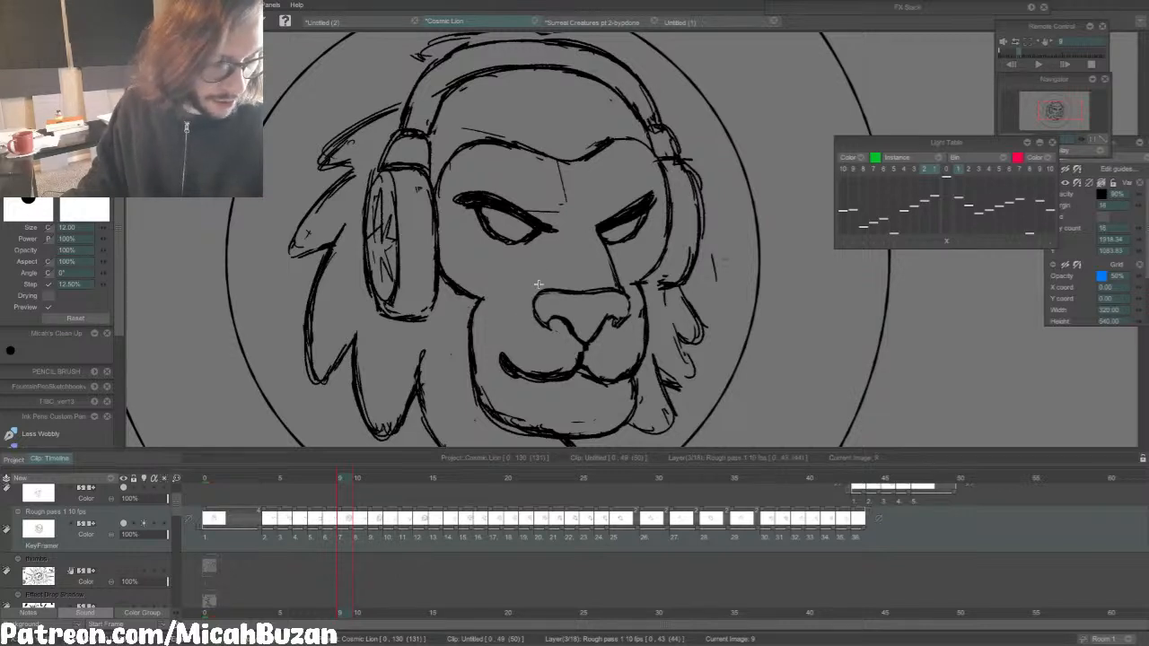
key(Left)
key(Right)
key(Right)
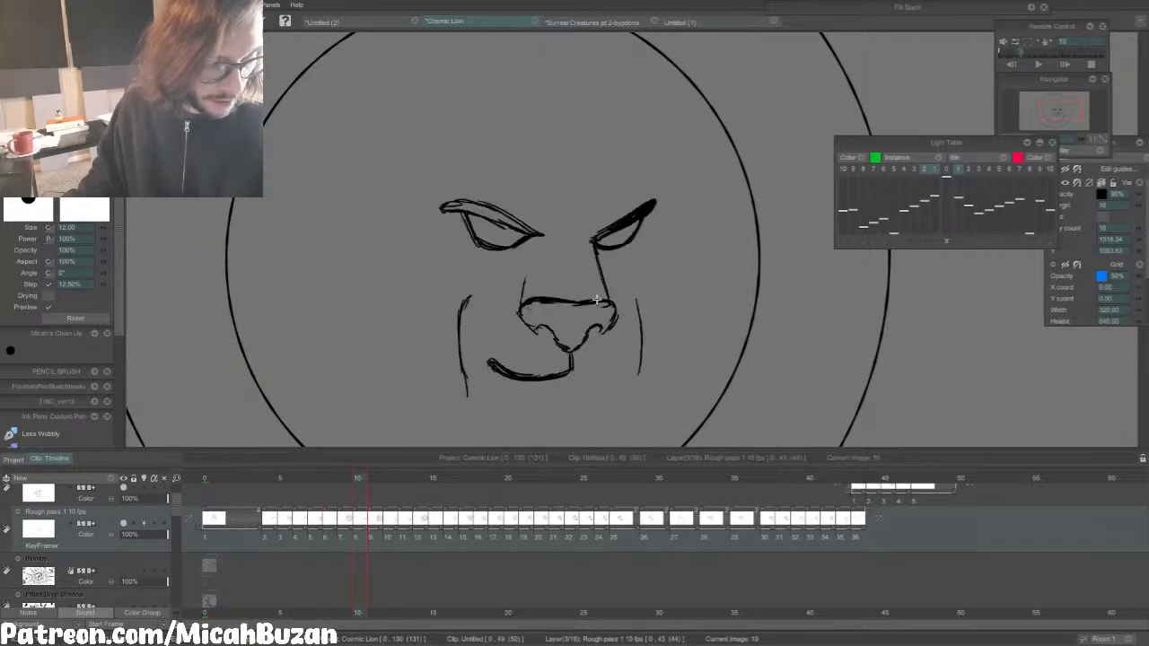
Step: Redraw the nose's upper edge on frame 9 as a rounder curve and erase the old line beneath it
key(Left)
key(b)
drag(540, 277, 533, 308)
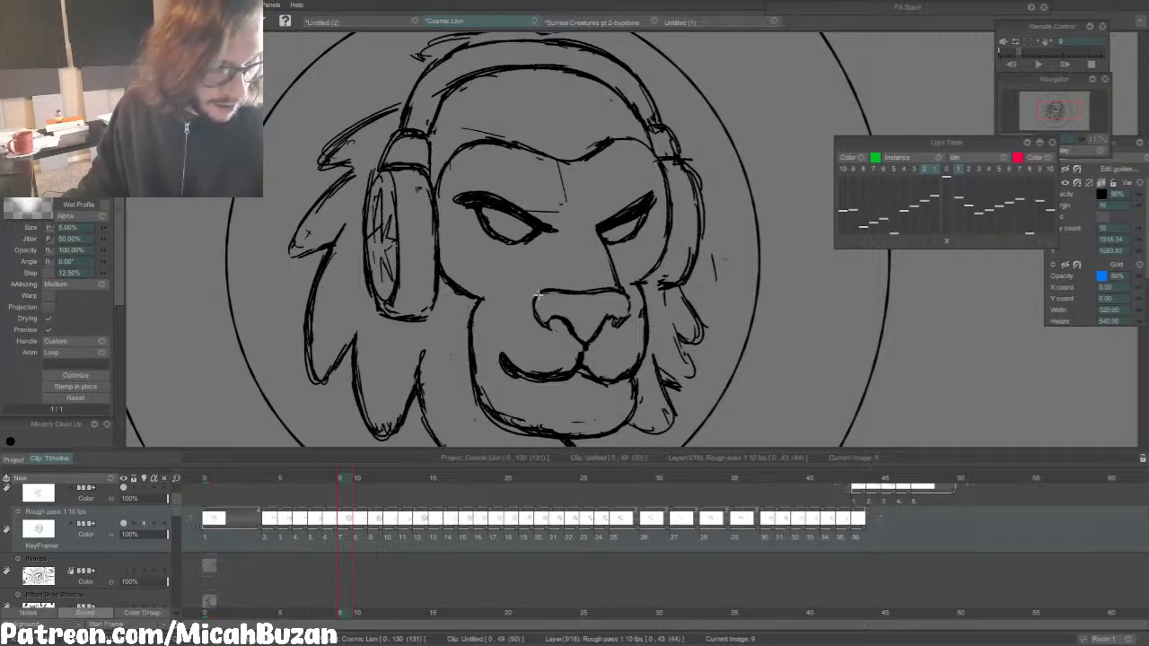
mouse_move(538, 294)
mouse_down()
mouse_move(595, 292)
mouse_move(576, 296)
mouse_up()
key(e)
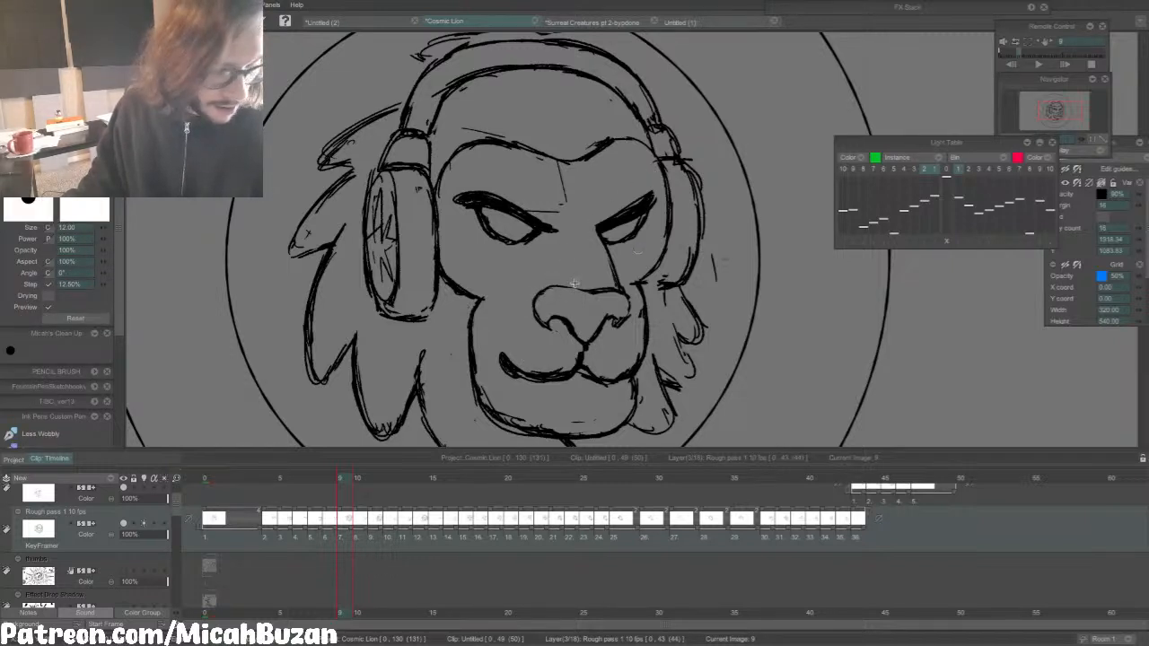
key(b)
key(e)
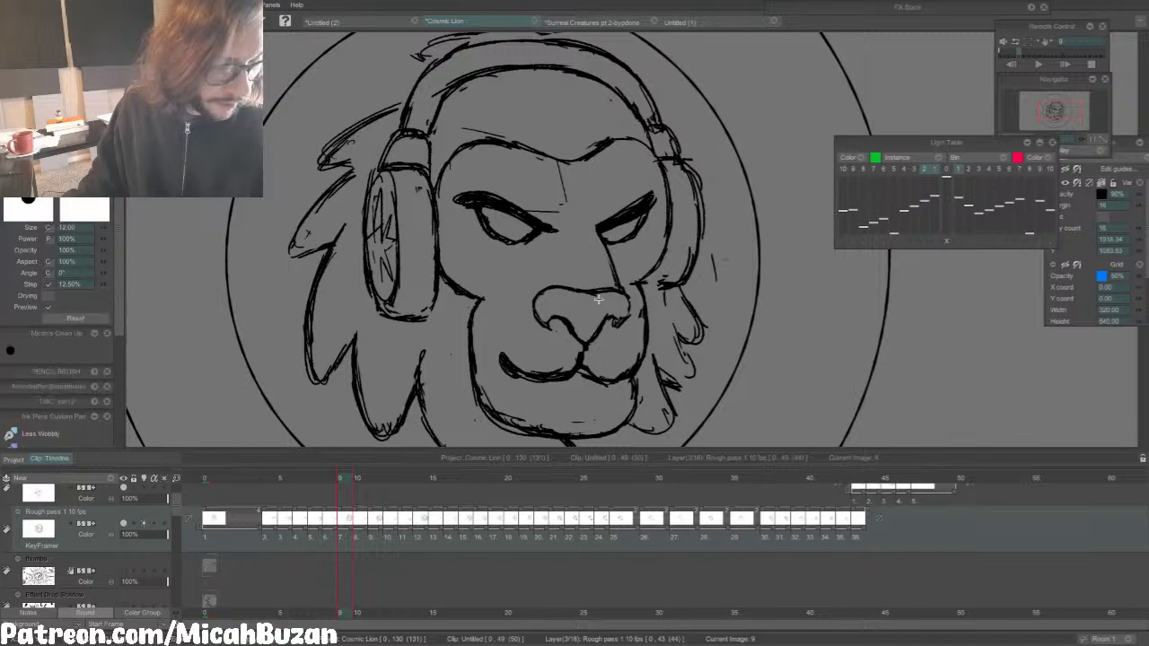
drag(592, 298, 556, 294)
Step: Compare frame 9 with frames 8 and 10 and clean up the nose's upper edge with the light table on
key(Left)
key(Right)
key(Right)
key(b)
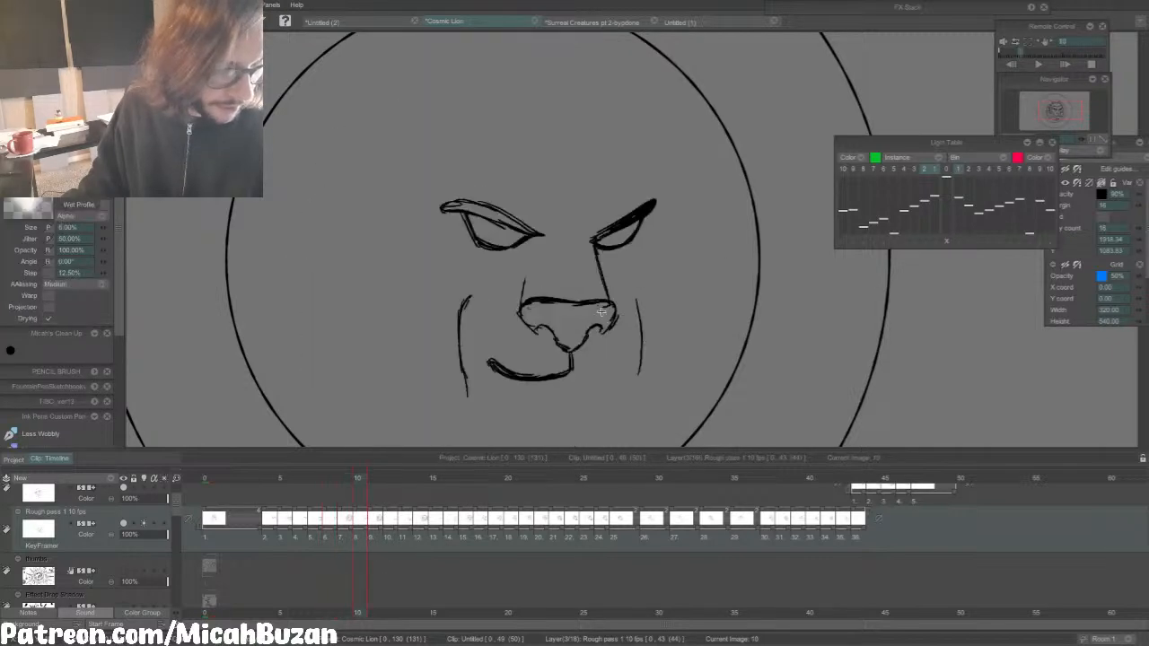
key(Left)
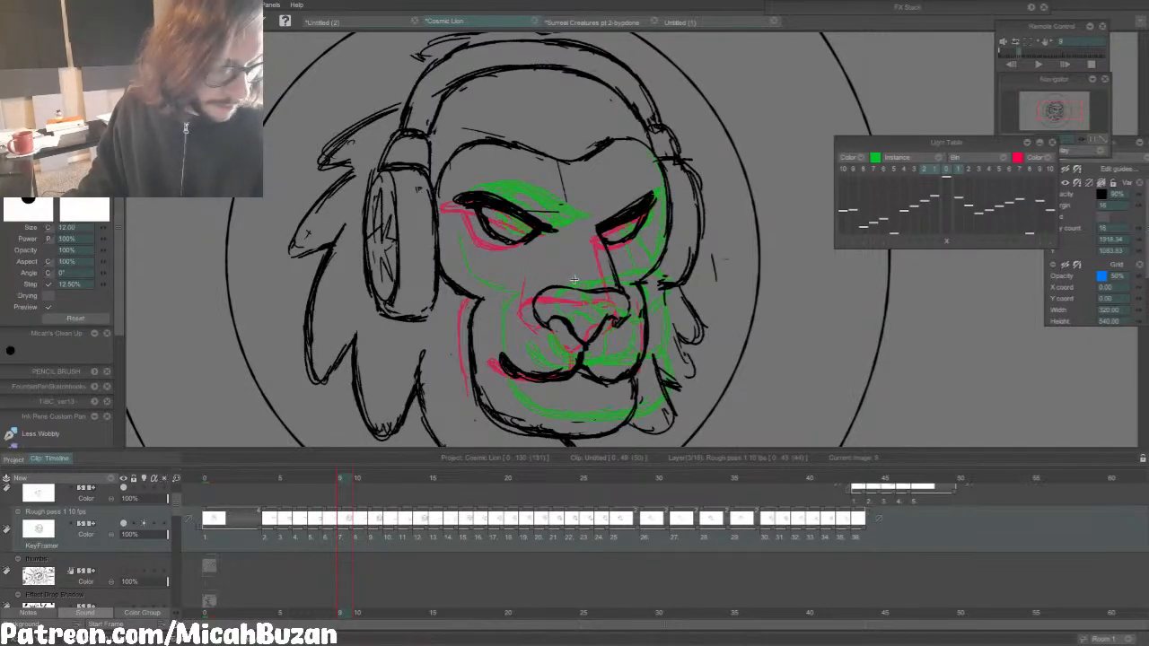
key(e)
key(b)
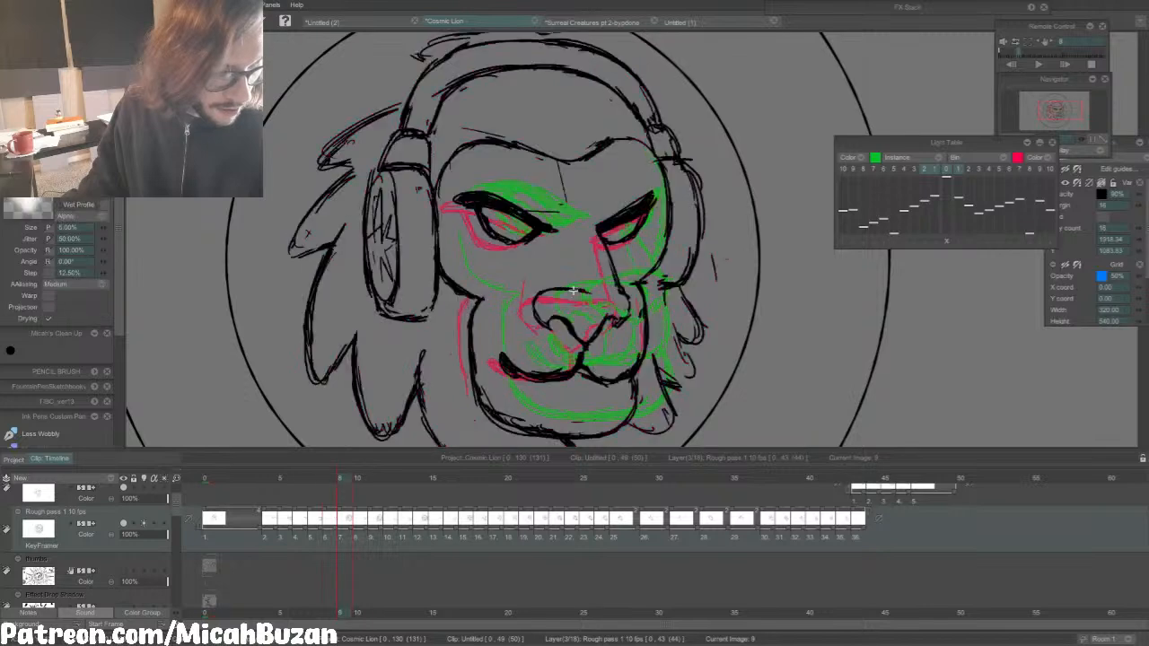
Step: Go to frame 12 and hide the second previous drawing in the light table
key(Right)
key(Right)
key(Right)
key(Right)
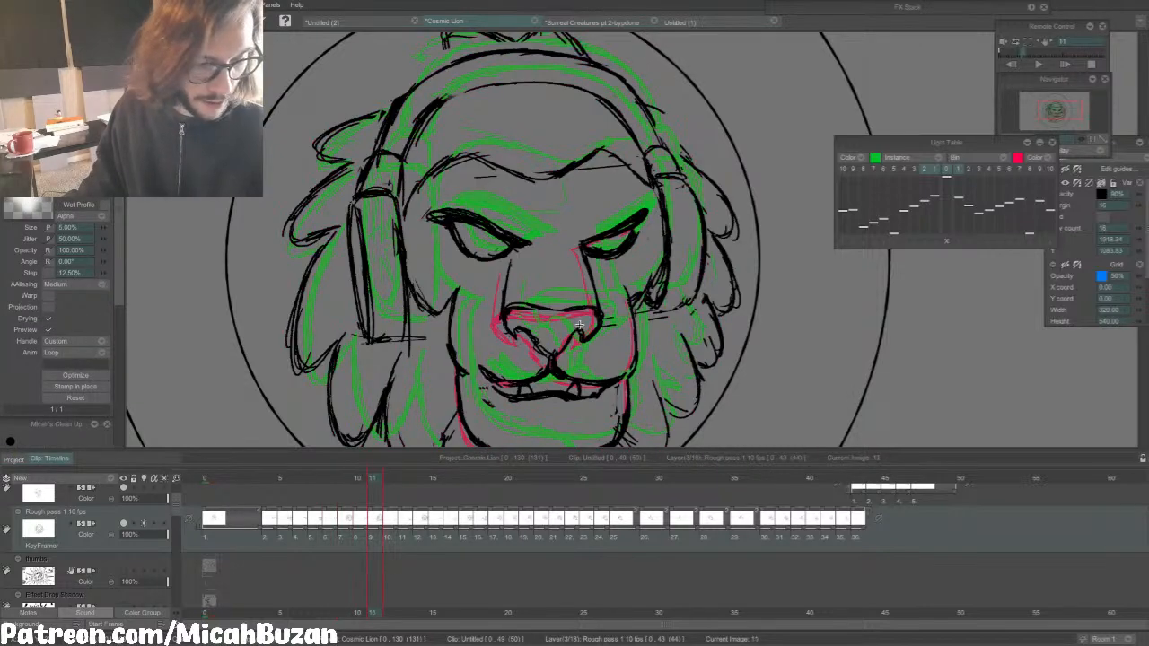
key(Left)
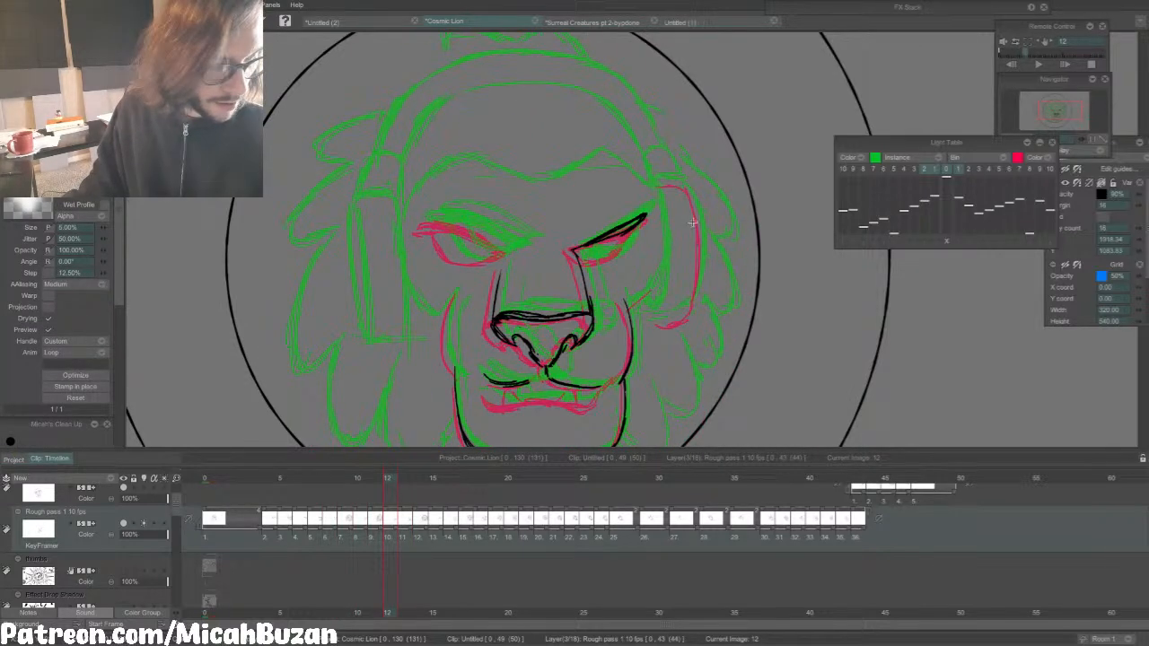
click(923, 170)
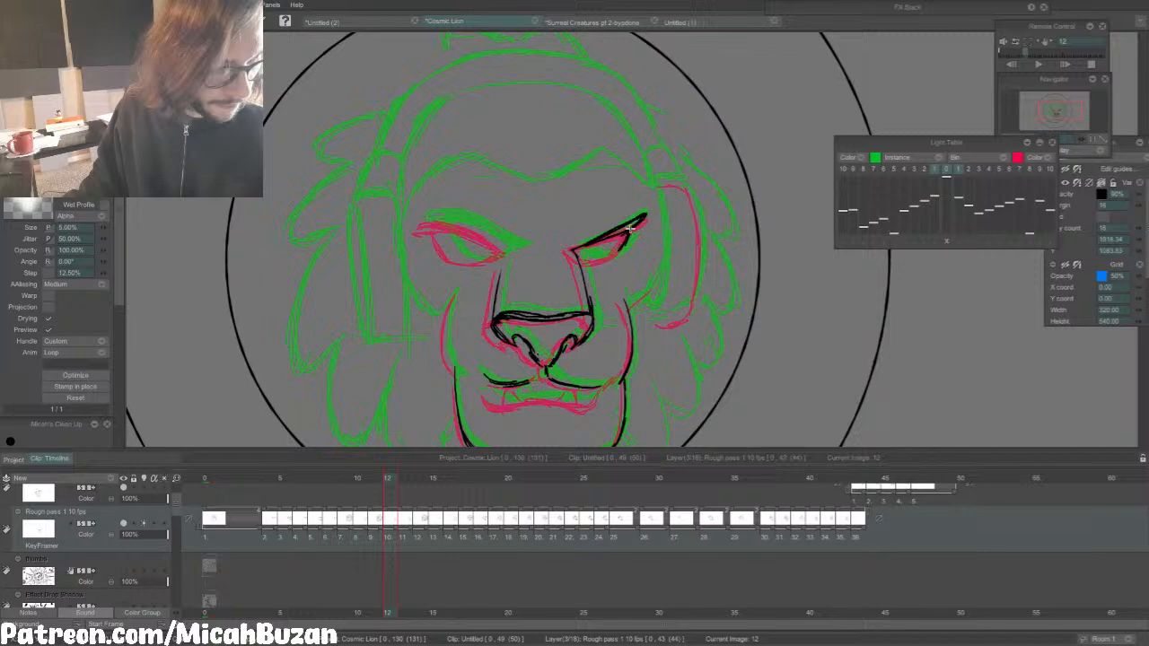
Step: Draw the far eye's lower lid on frame 12, using frame 11 as reference
key(Left)
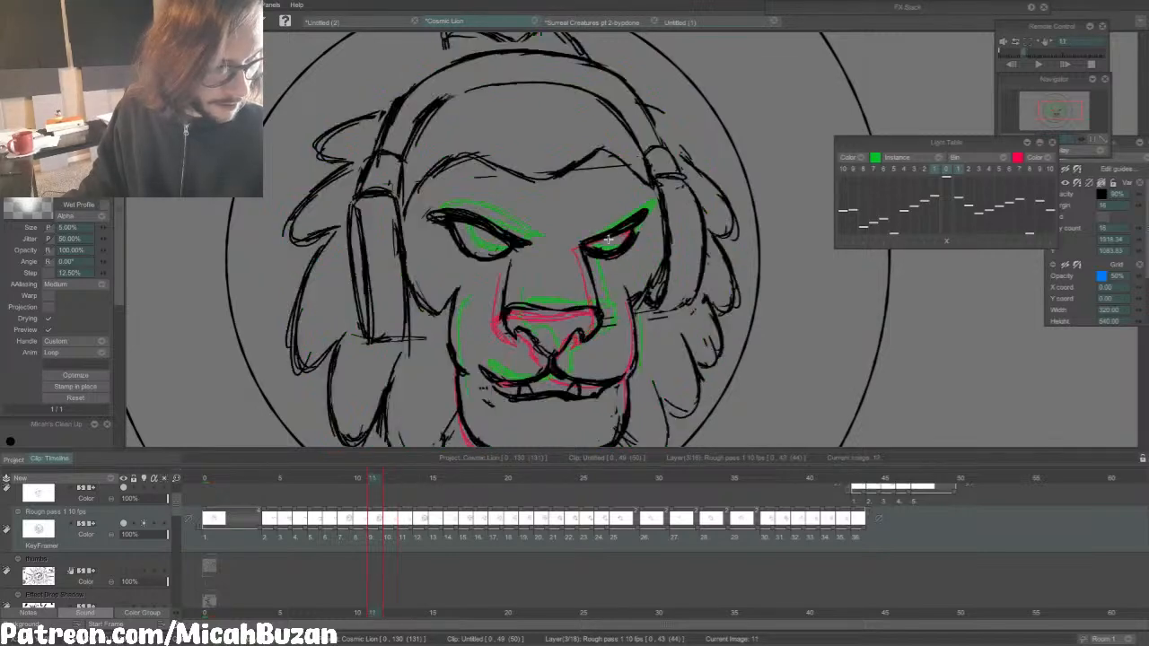
key(Right)
mouse_move(574, 251)
mouse_down()
mouse_move(610, 234)
mouse_move(613, 255)
mouse_up()
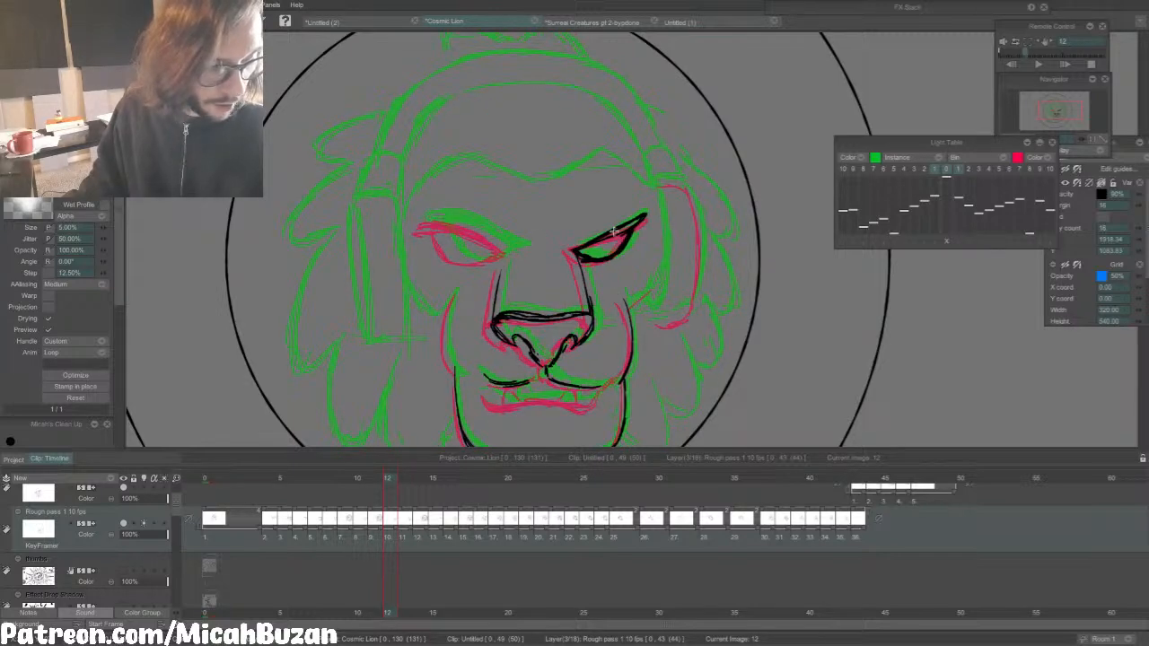
key(Left)
key(Right)
mouse_move(426, 220)
mouse_down()
mouse_move(468, 218)
mouse_move(489, 231)
mouse_up()
key(ctrl+z)
key(ctrl+z)
key(ctrl+z)
Step: Draw the near eye's upper lid on frame 12 as two curves joined at the outer tip, comparing with frame 11
drag(456, 217, 510, 247)
key(ctrl+z)
key(Left)
key(Right)
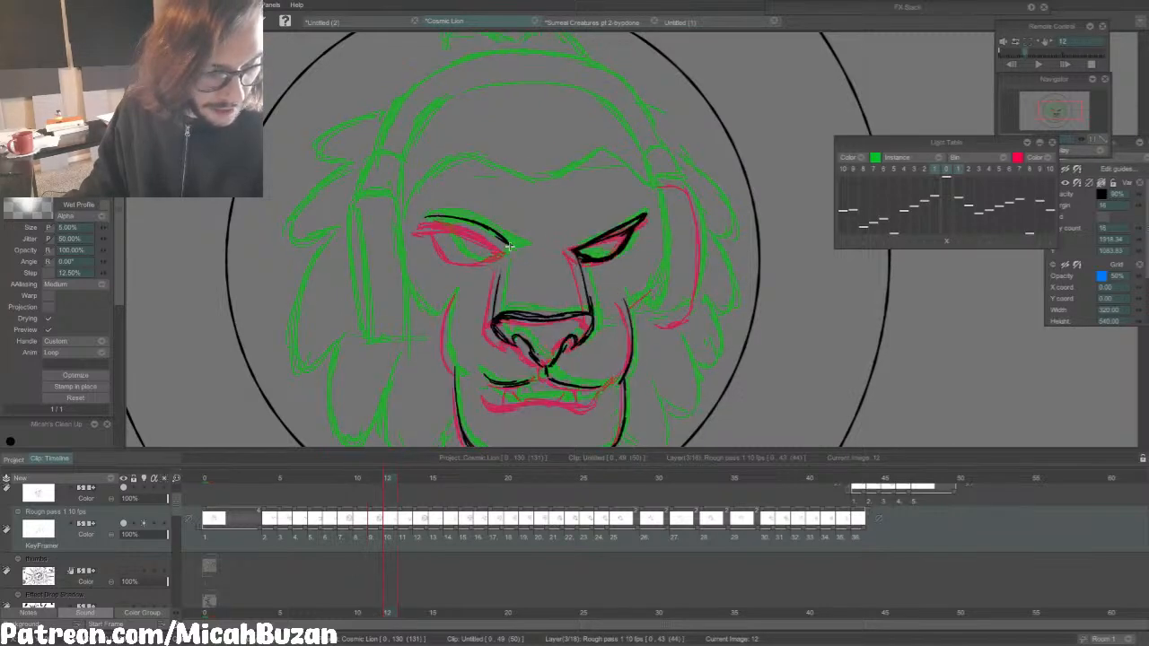
drag(423, 228, 430, 225)
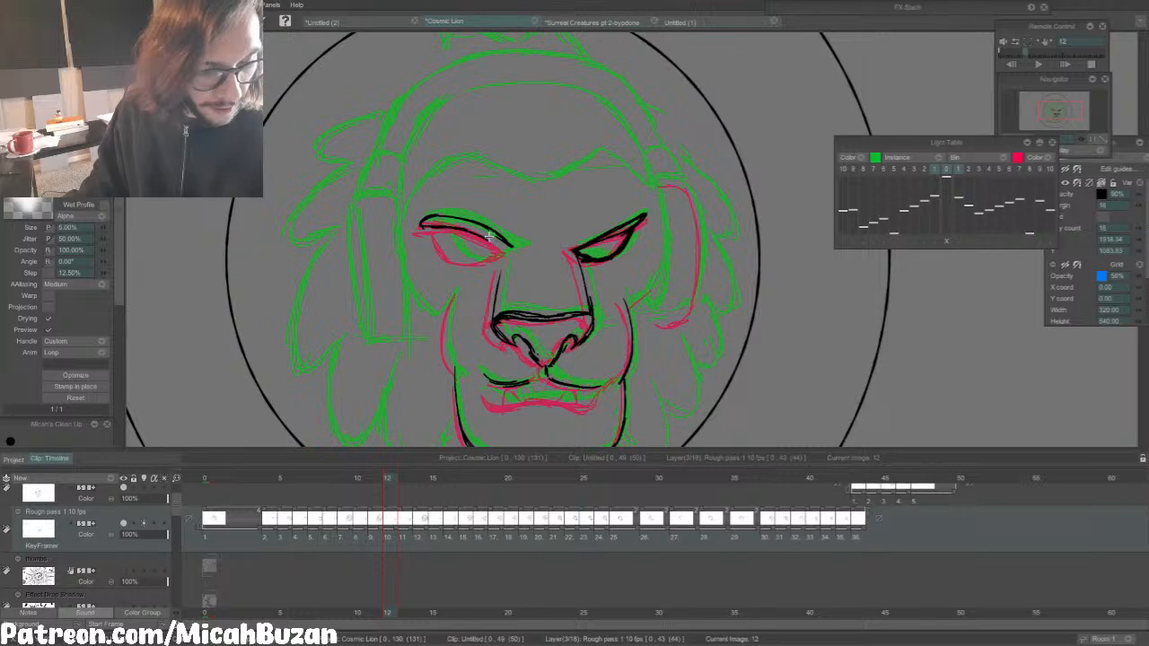
key(Left)
key(Right)
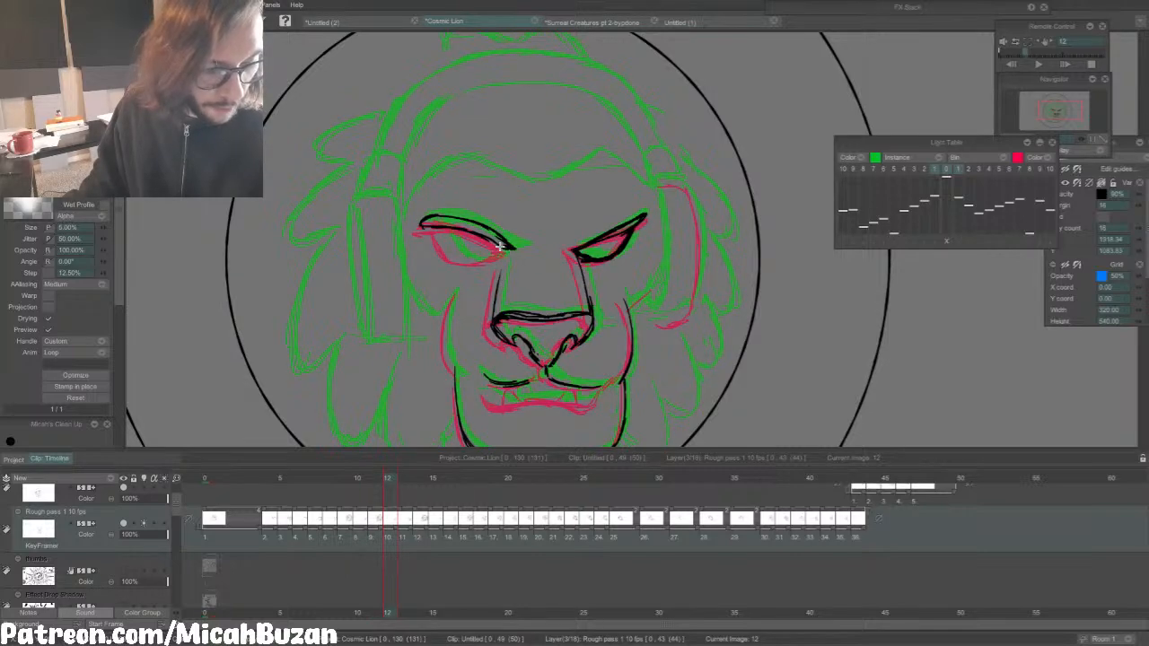
key(Left)
key(Right)
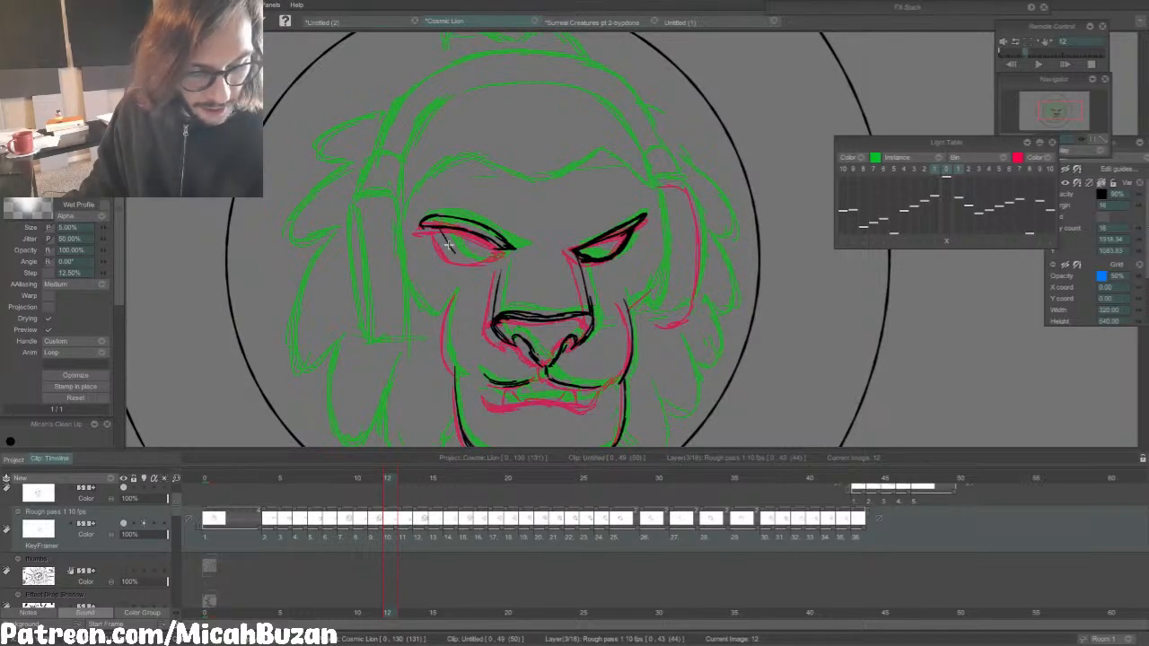
Step: Draw the near eye's lower lid on frame 12 from the outer side to the inner corner, checking against frame 11
drag(444, 239, 459, 259)
key(Left)
key(Right)
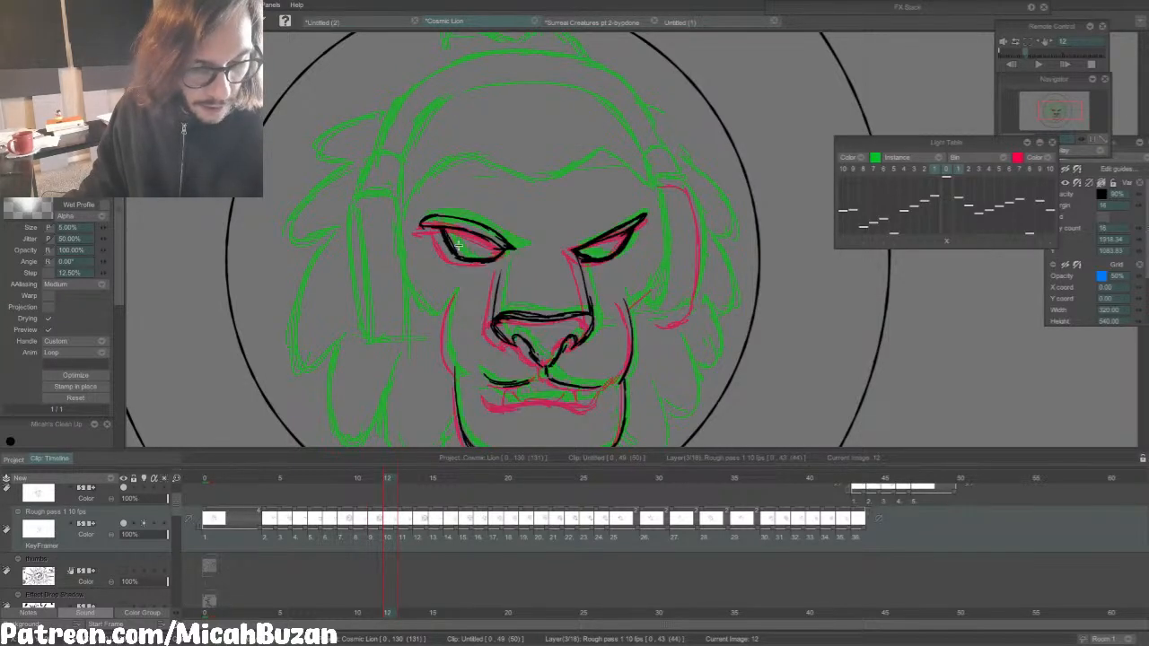
key(Left)
key(Right)
Step: Thicken the near eye's upper lid on frame 12 and compare it with the neighbouring frames
drag(421, 223, 481, 227)
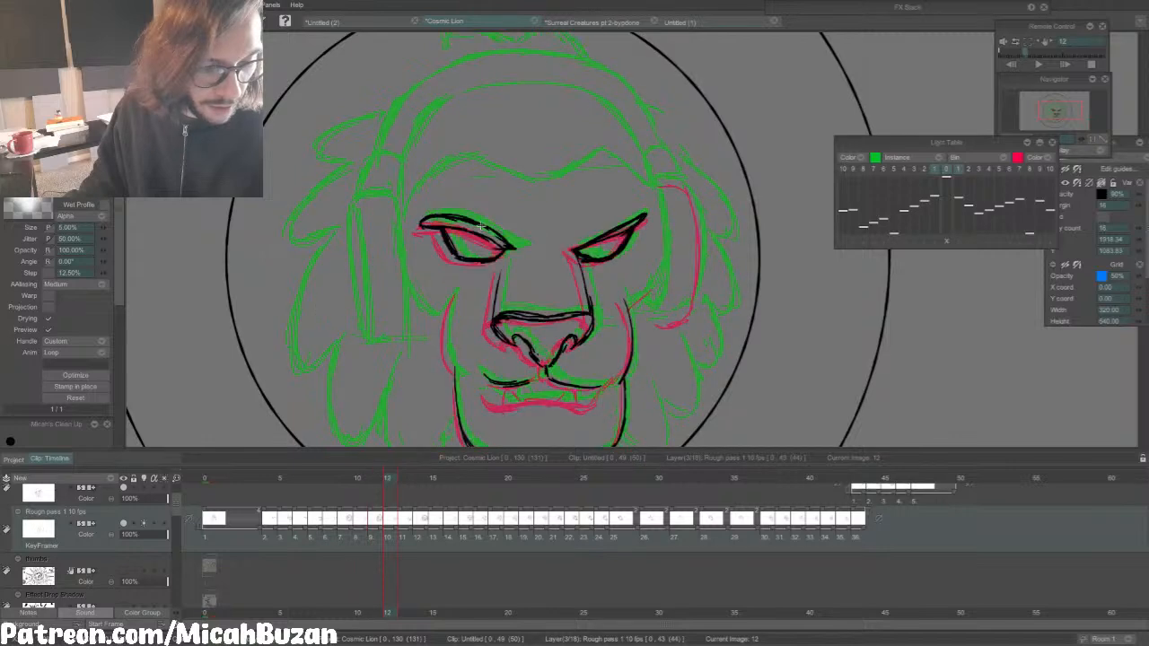
key(Left)
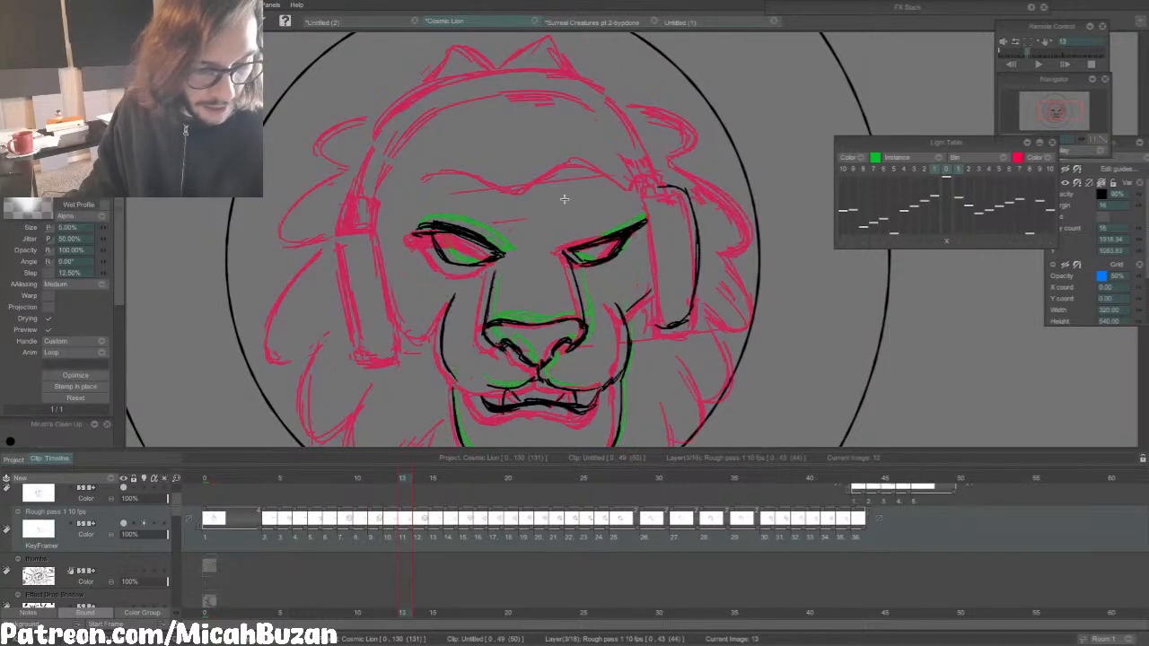
key(Right)
key(Left)
key(Right)
key(Right)
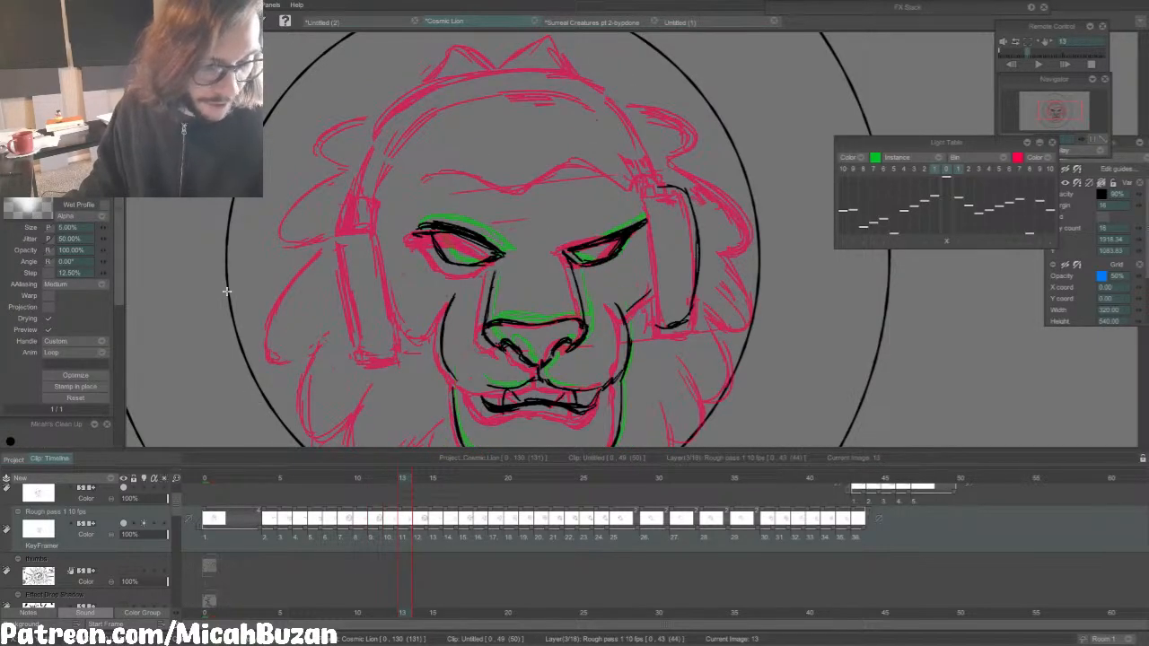
Step: Lasso the near eye on frame 13, shift it slightly downward with a transform, and deselect it
key(p)
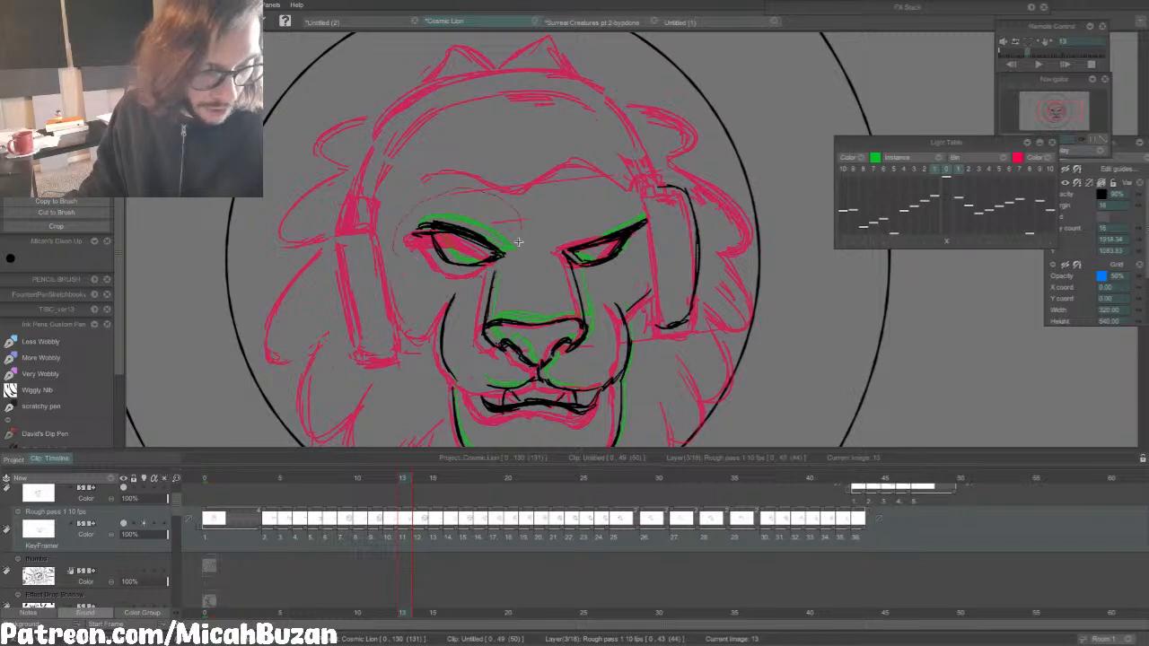
drag(439, 279, 400, 262)
key(ctrl+t)
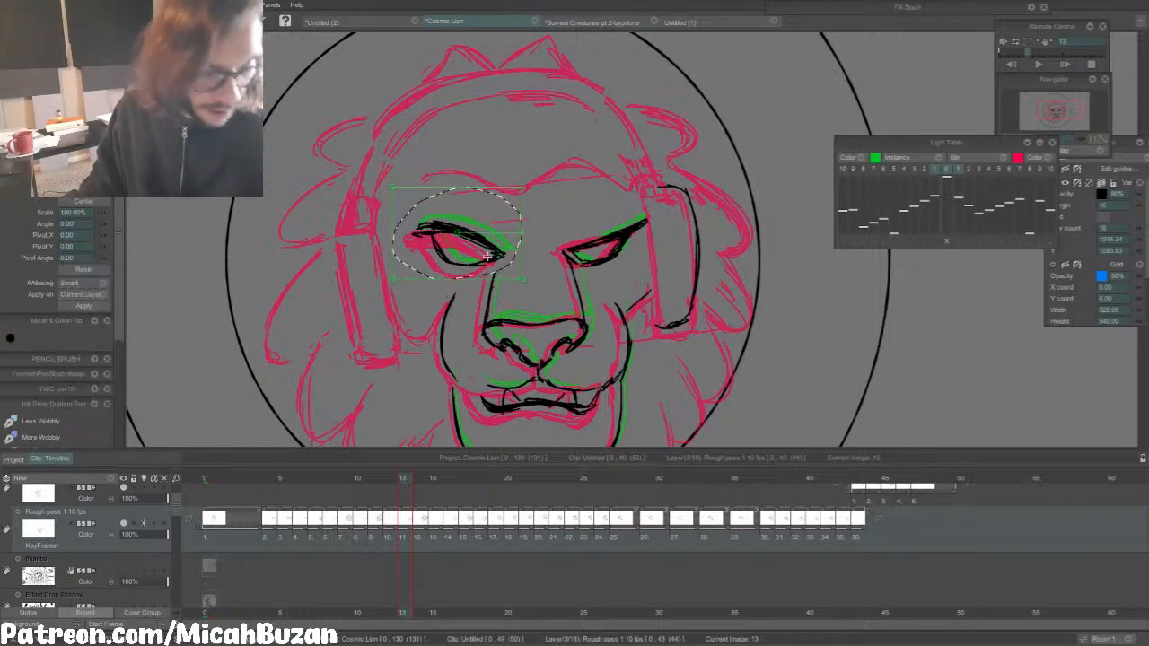
drag(492, 262, 491, 263)
key(Return)
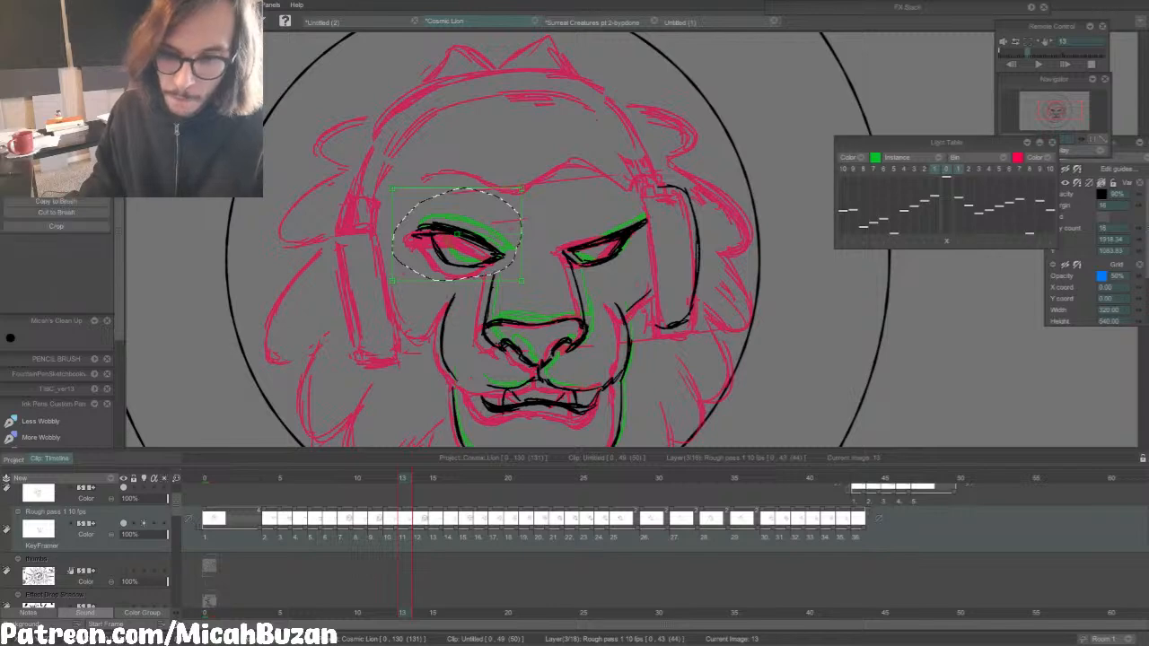
key(ctrl+d)
Step: Fill in and thicken the near eye's upper lid at its outer tip on frame 13, using frame 12 as reference
key(b)
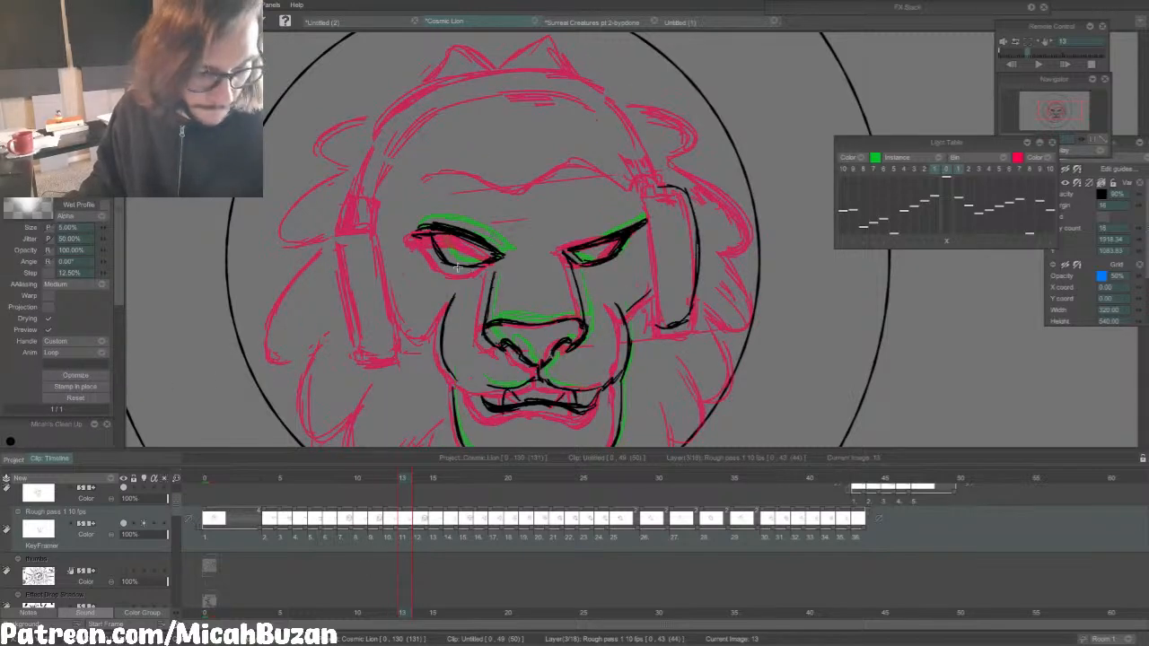
key(Left)
key(Right)
drag(416, 233, 434, 228)
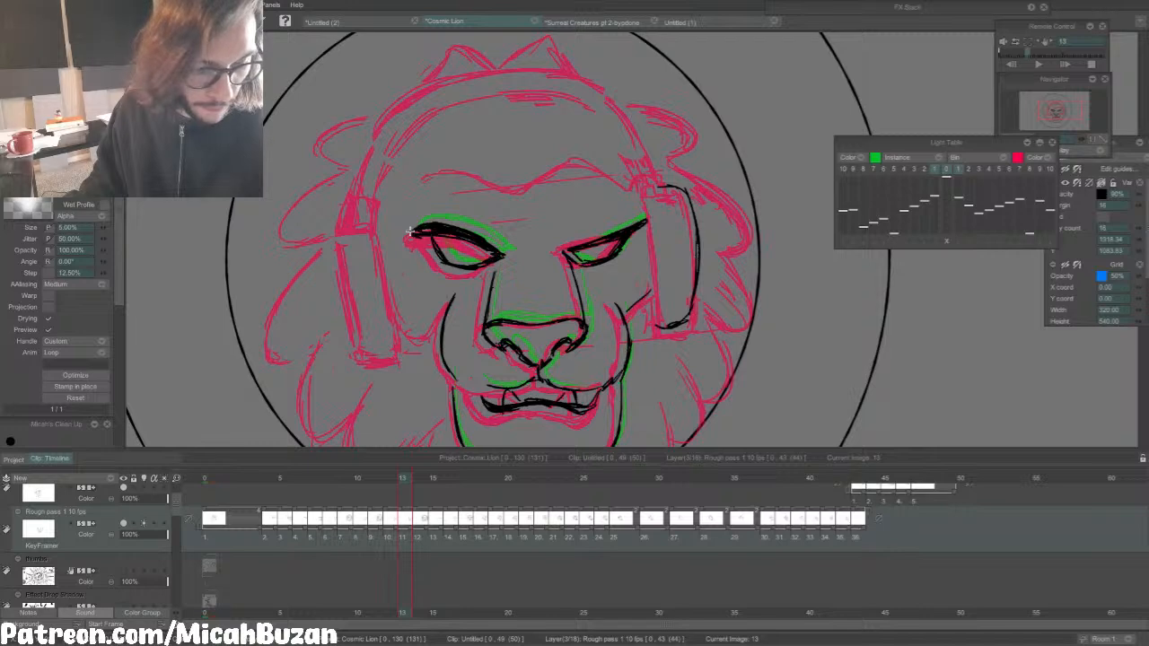
Step: Thicken the far eye's upper lid toward its outer corner on frame 13, checking against the neighbouring frame
drag(619, 233, 646, 218)
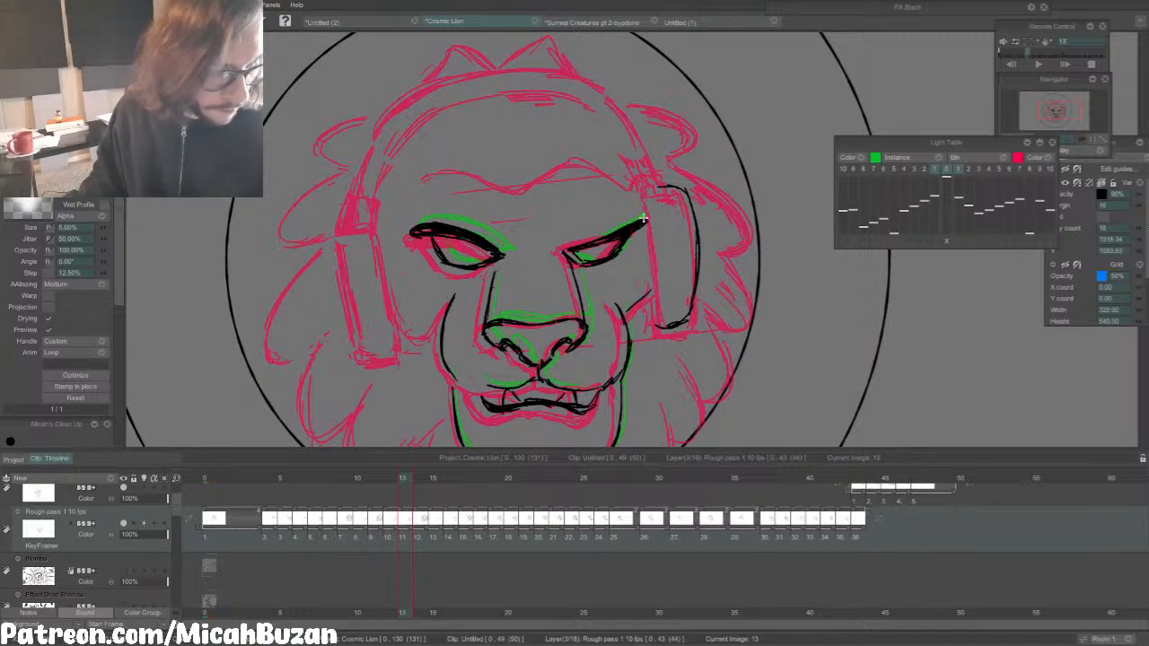
key(Left)
key(Right)
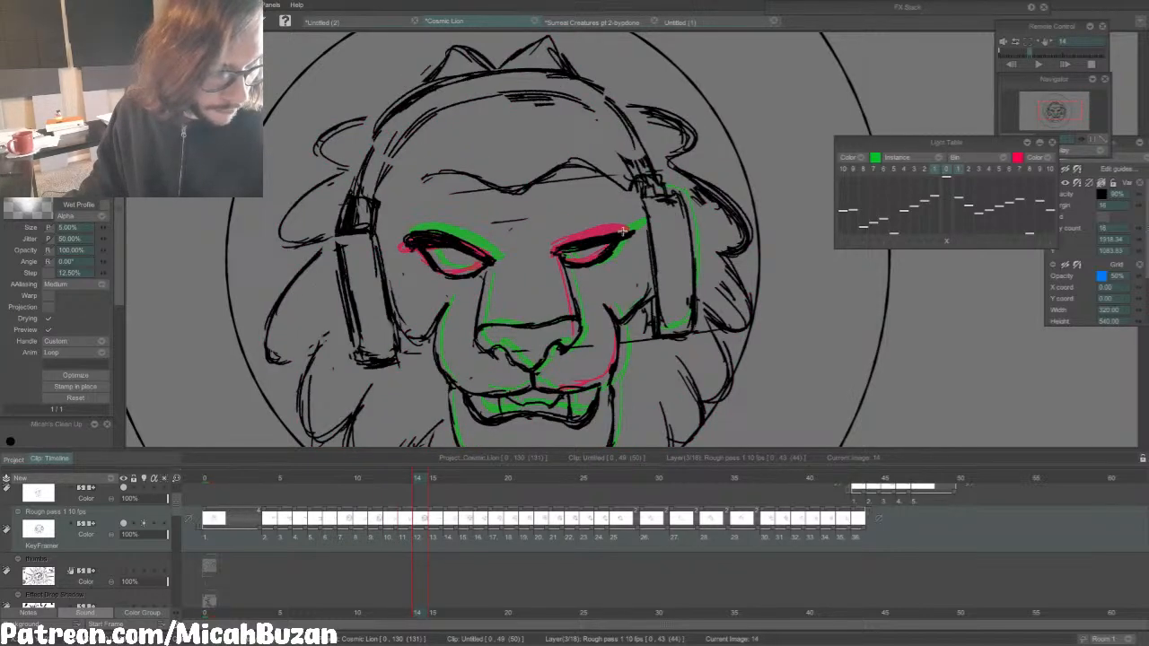
Step: Clean up the underside of the near eye's upper lid on frame 14, undoing the last stroke along it
key(e)
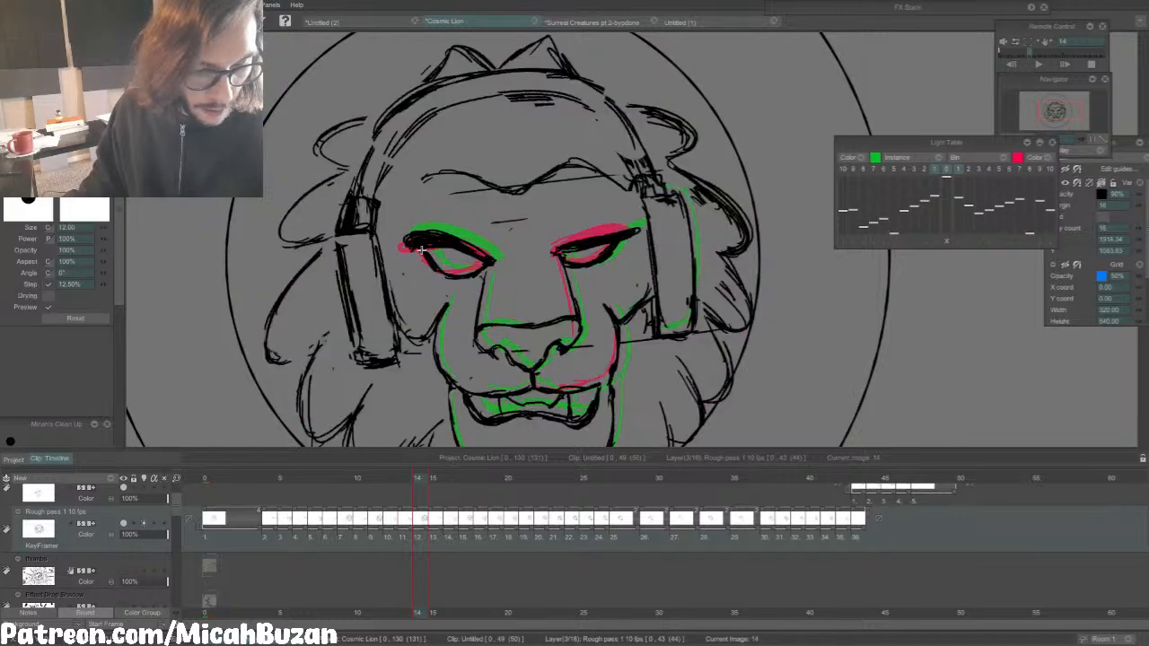
key(Left)
key(Right)
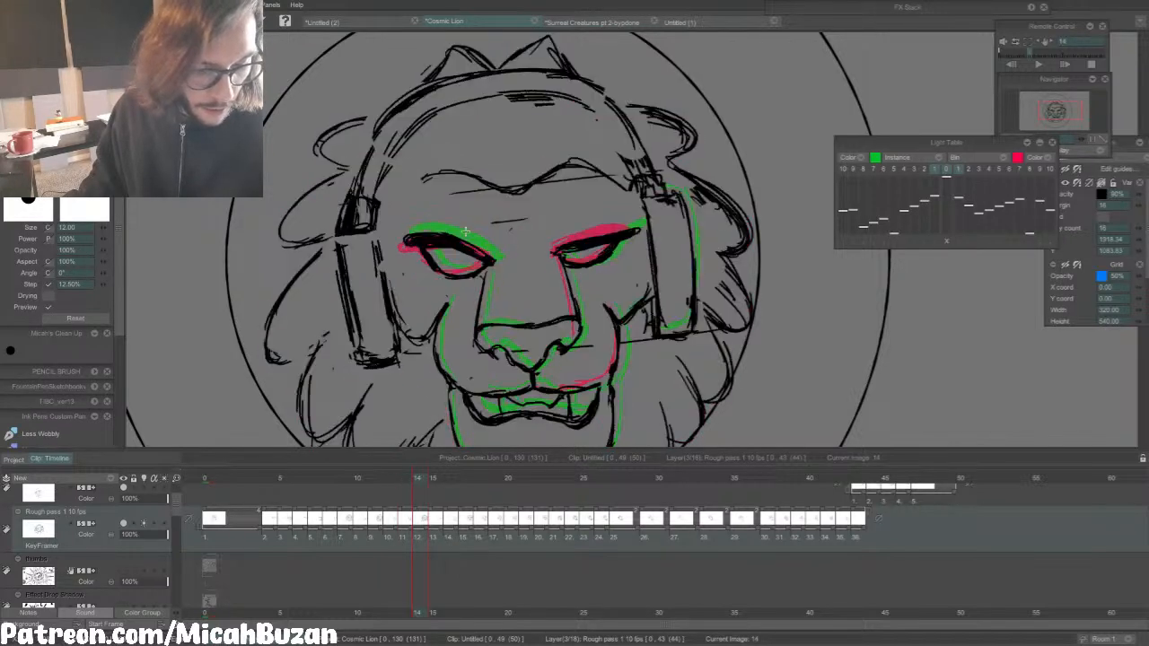
key(b)
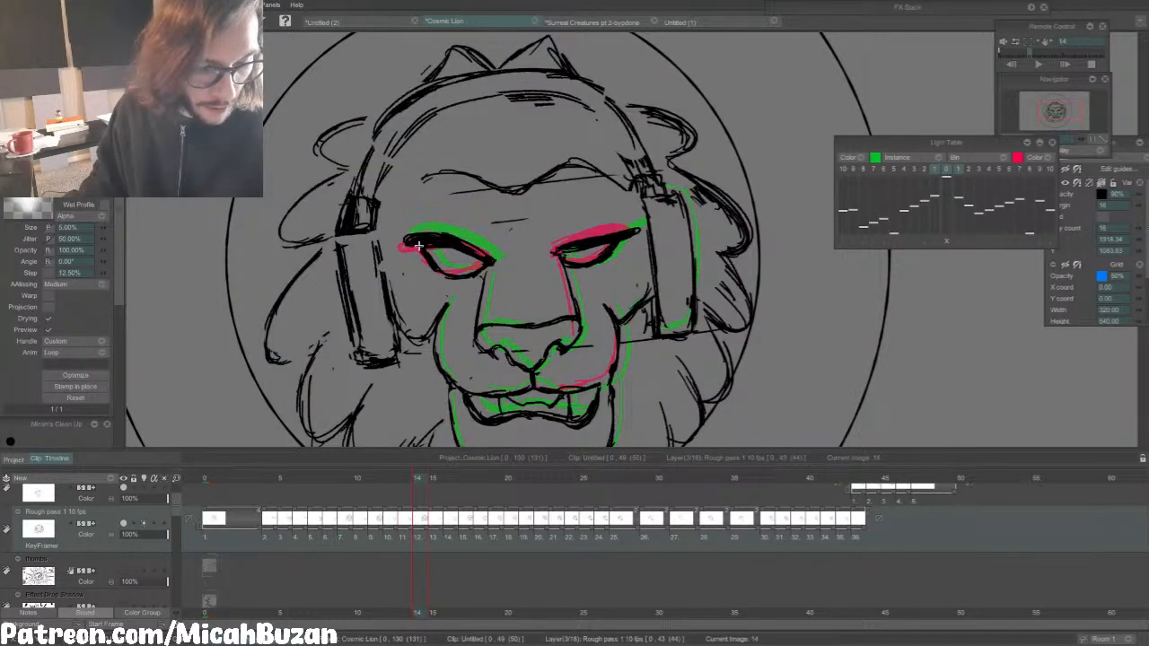
mouse_move(419, 246)
mouse_down()
mouse_move(486, 267)
mouse_move(439, 242)
mouse_move(462, 237)
mouse_move(488, 257)
mouse_move(452, 240)
mouse_move(491, 262)
mouse_up()
key(ctrl+z)
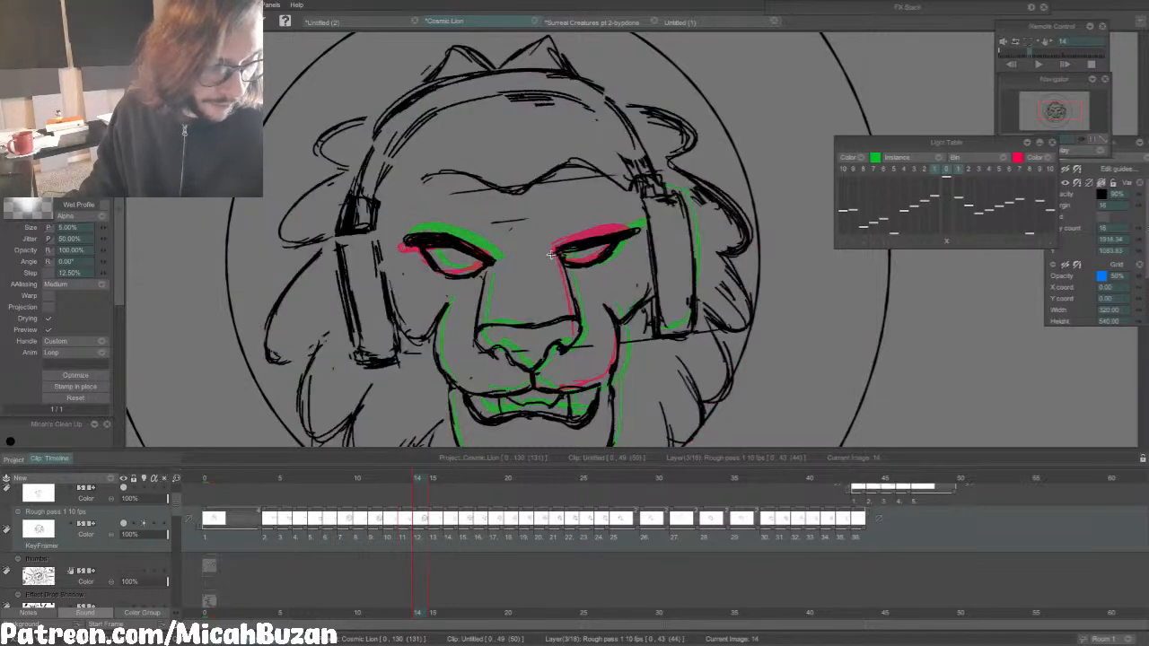
Step: Thicken the far eye's upper lid on frame 15 from the inner to the outer corner, comparing with frame 14
key(Right)
drag(562, 245, 630, 231)
key(Left)
key(Right)
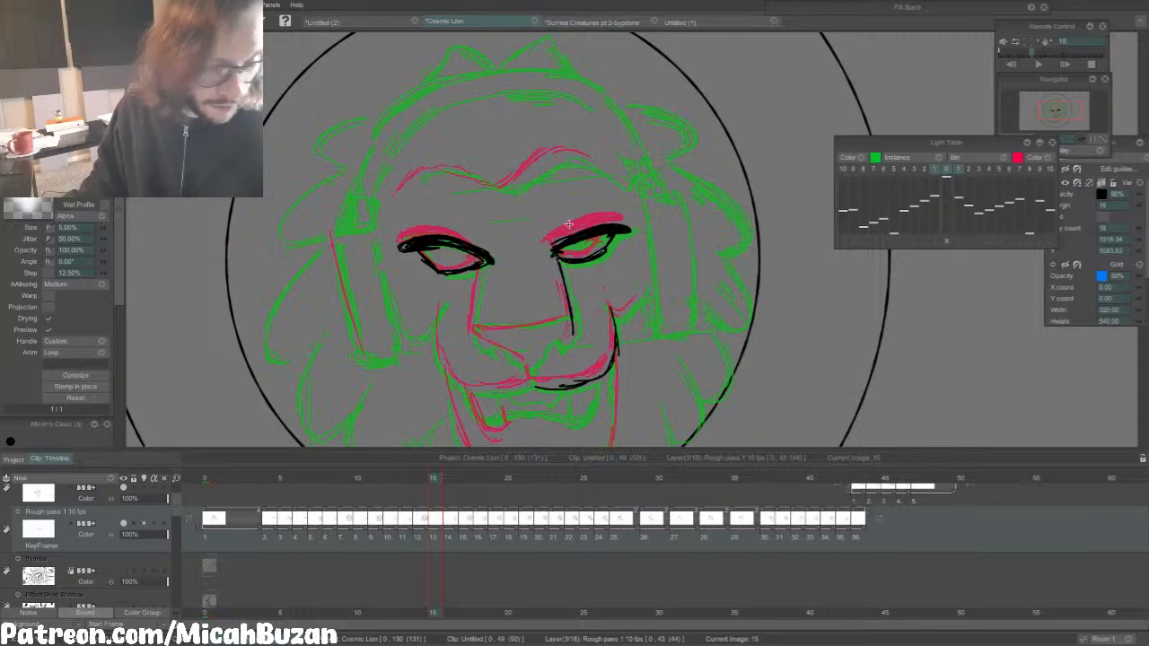
Step: Refine the near eye's lid lines on frame 16 at the outer corner, checking against frame 15
key(Right)
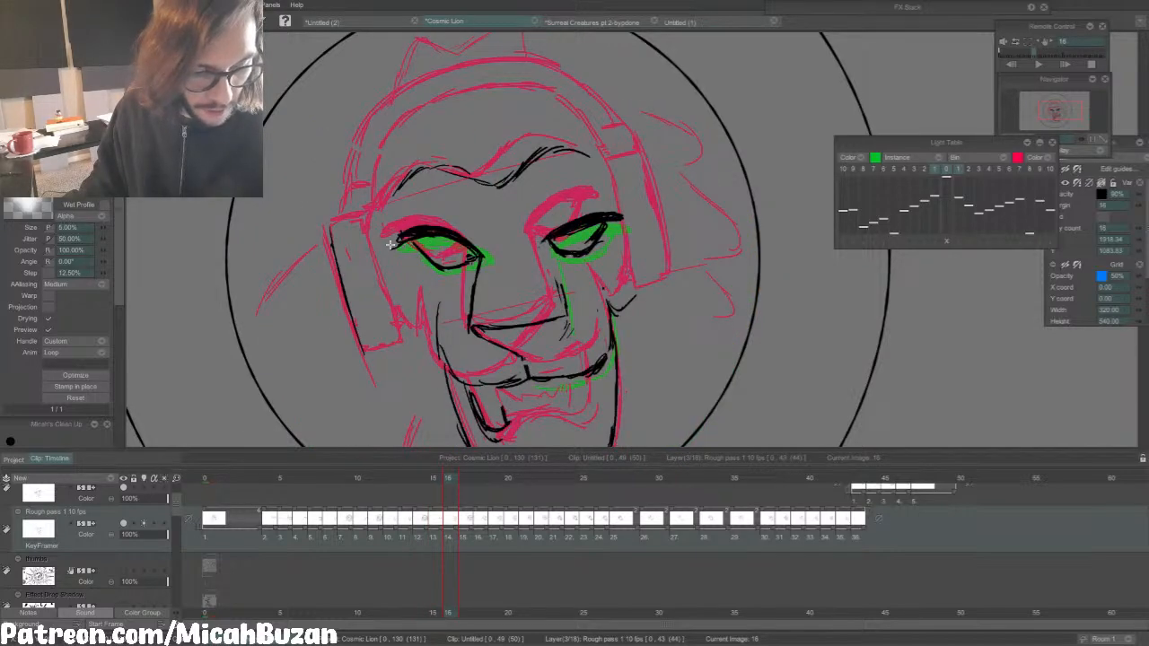
key(Left)
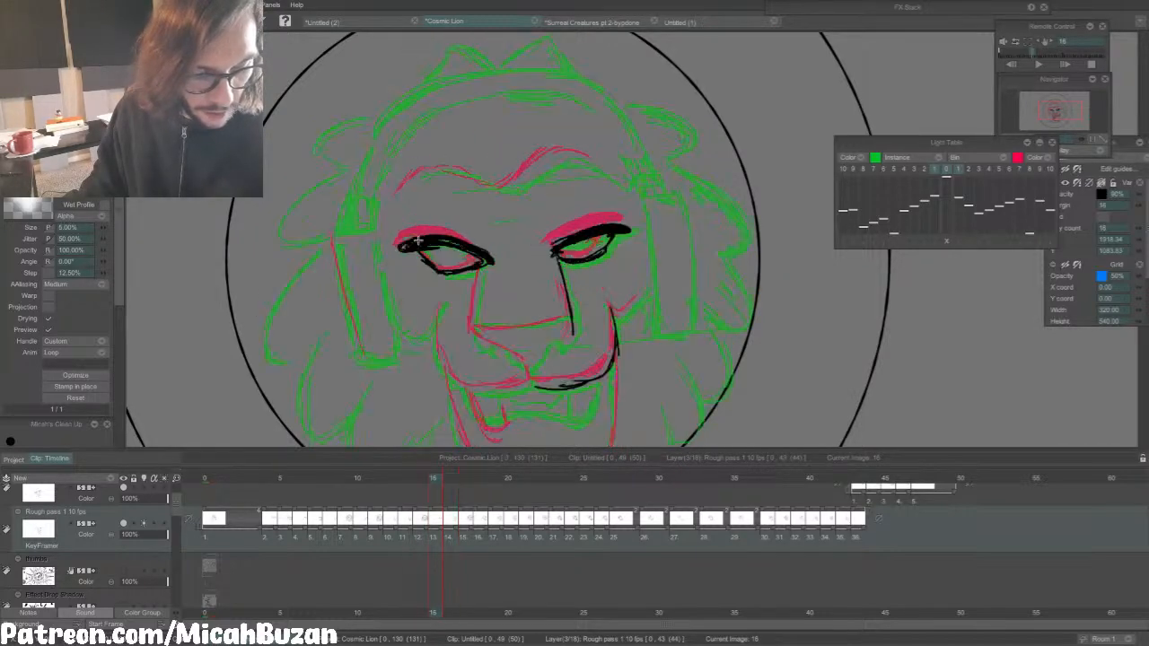
key(Right)
key(Left)
key(Right)
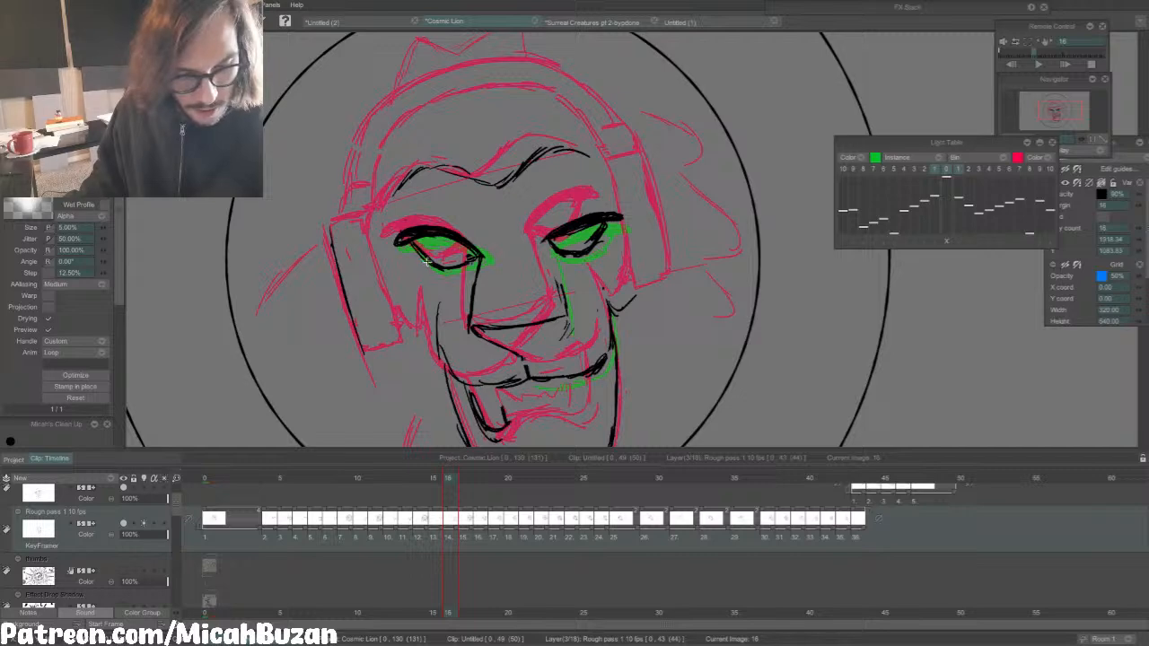
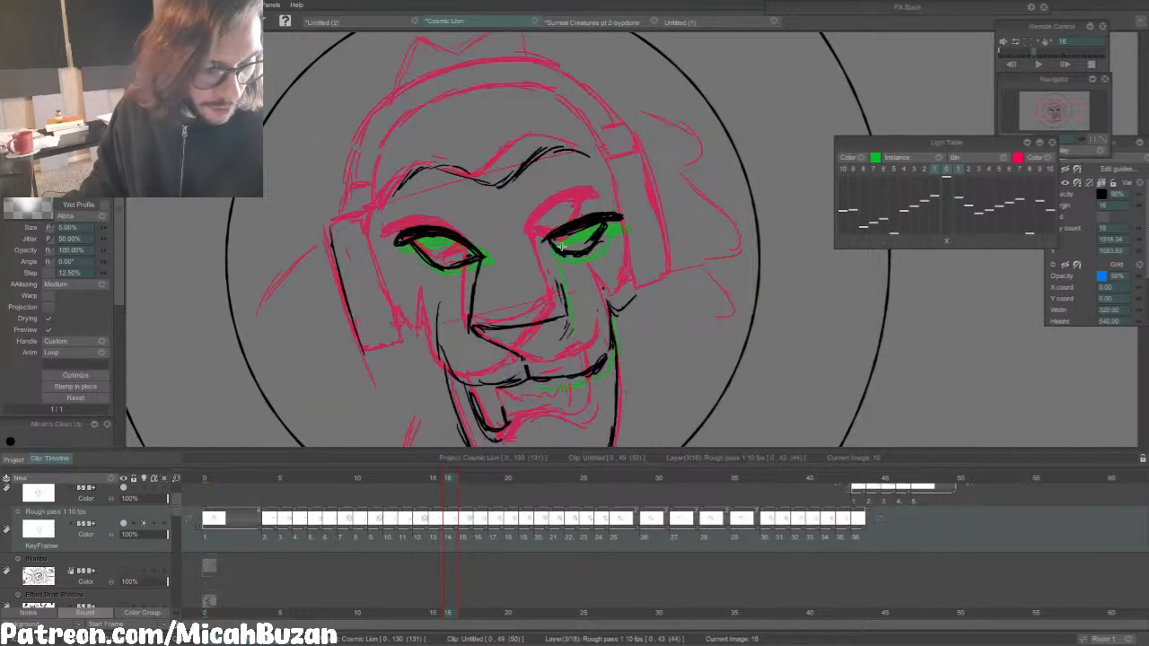
Step: Alternately erase and redraw the far eye's lower lid and outer side on frame 16
key(e)
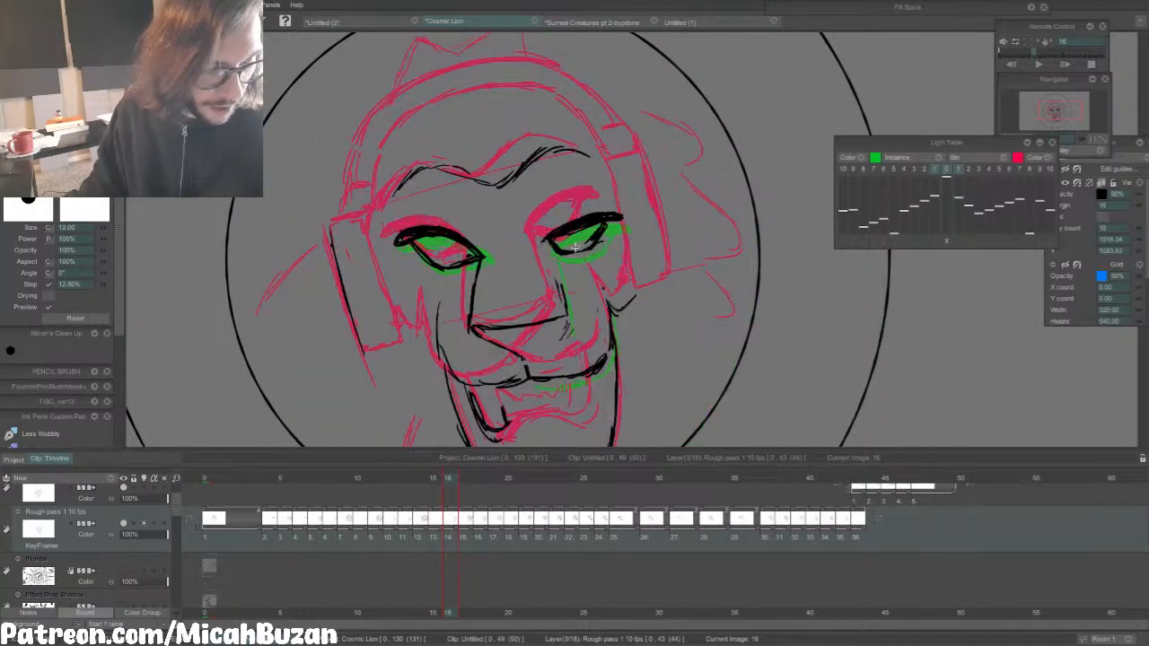
key(b)
key(e)
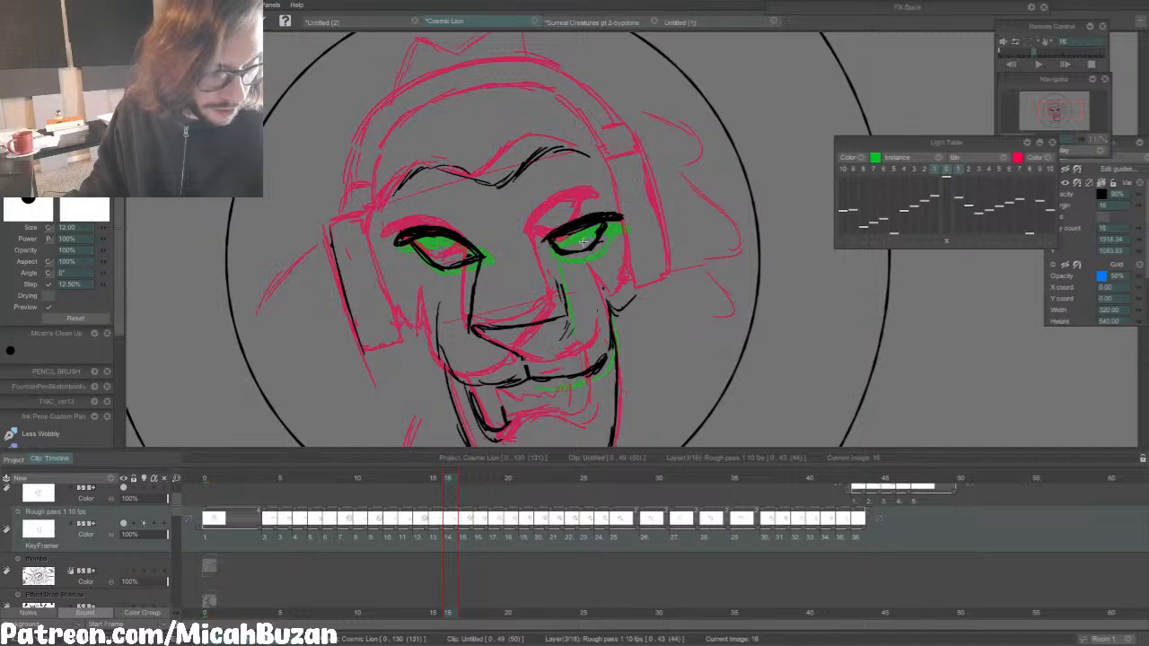
key(b)
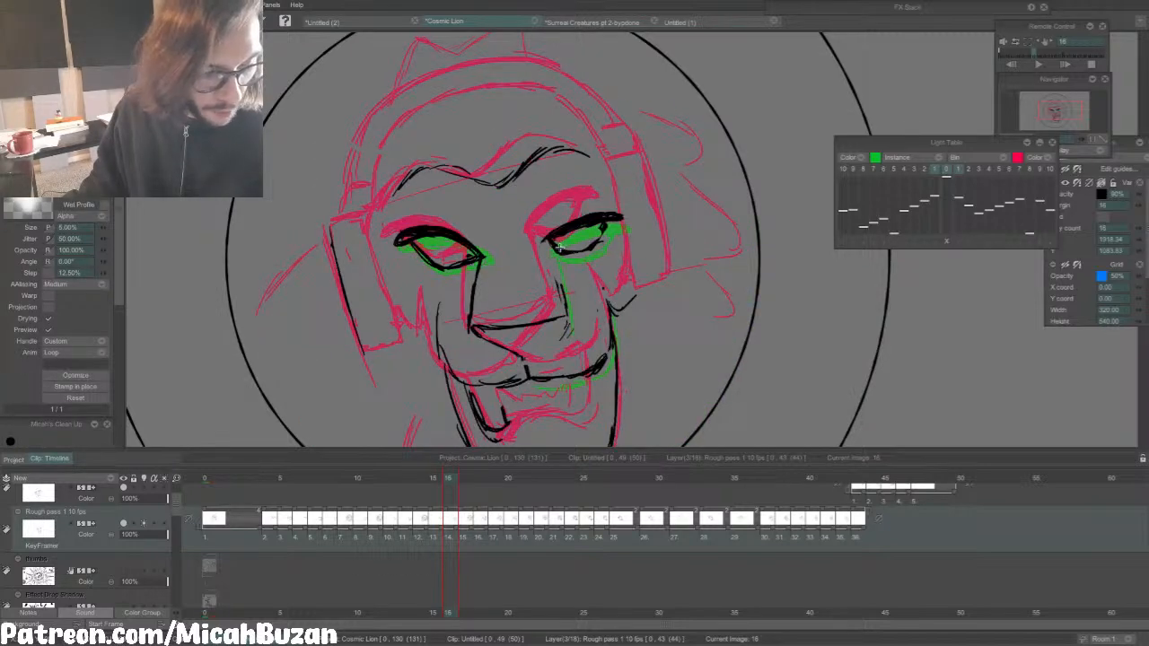
key(e)
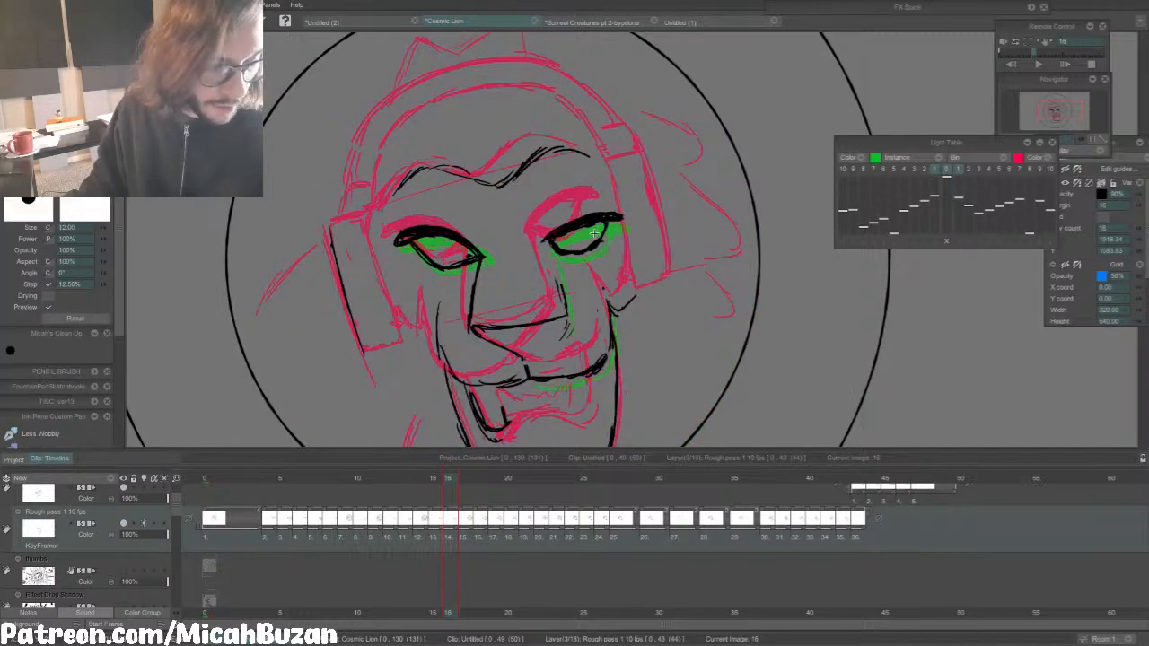
key(b)
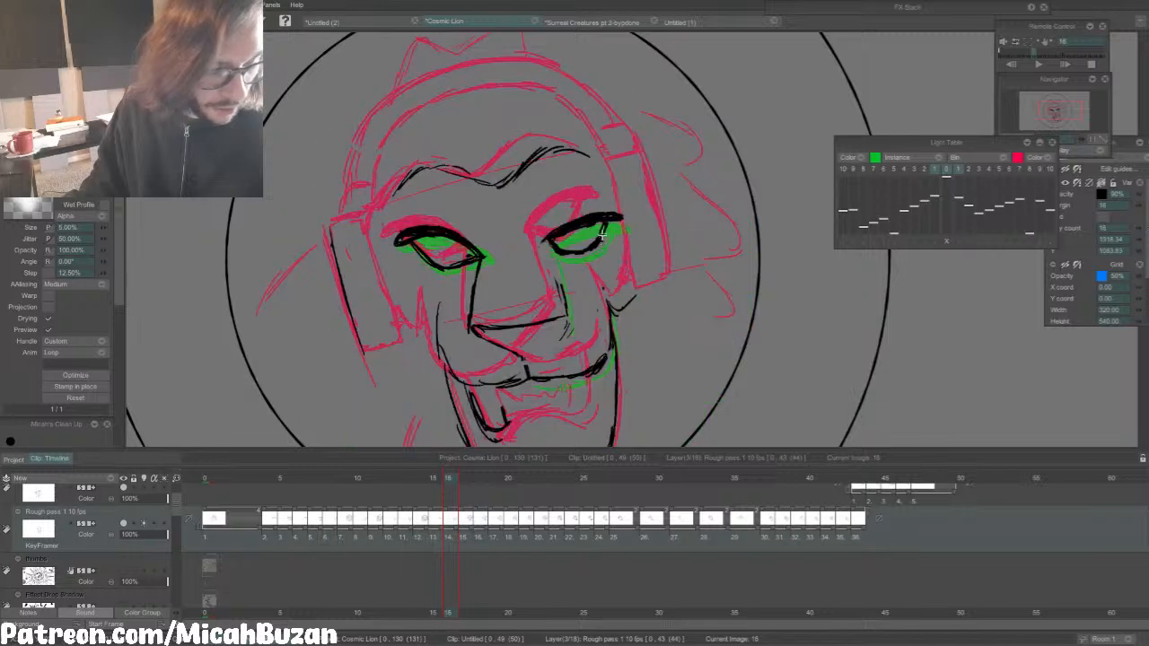
Step: Erase the rough far-eye lower lid on frame 16 and redraw it from inner to outer corner, using frame 15 as reference
key(Left)
key(Right)
key(Left)
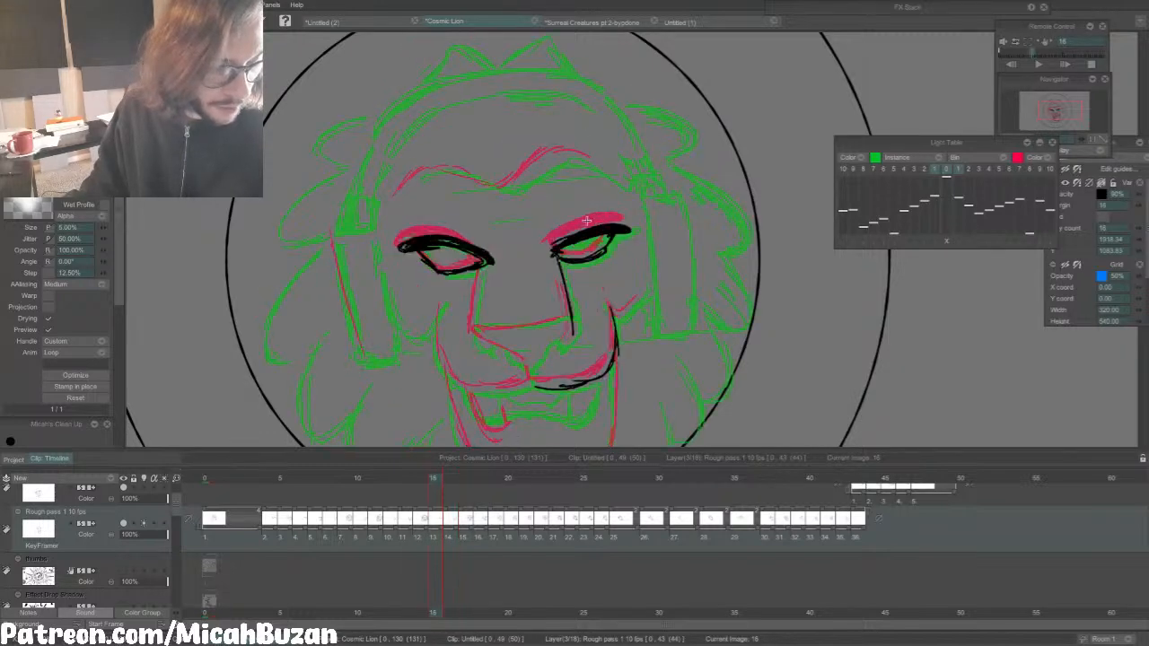
key(Right)
key(Left)
key(Right)
key(e)
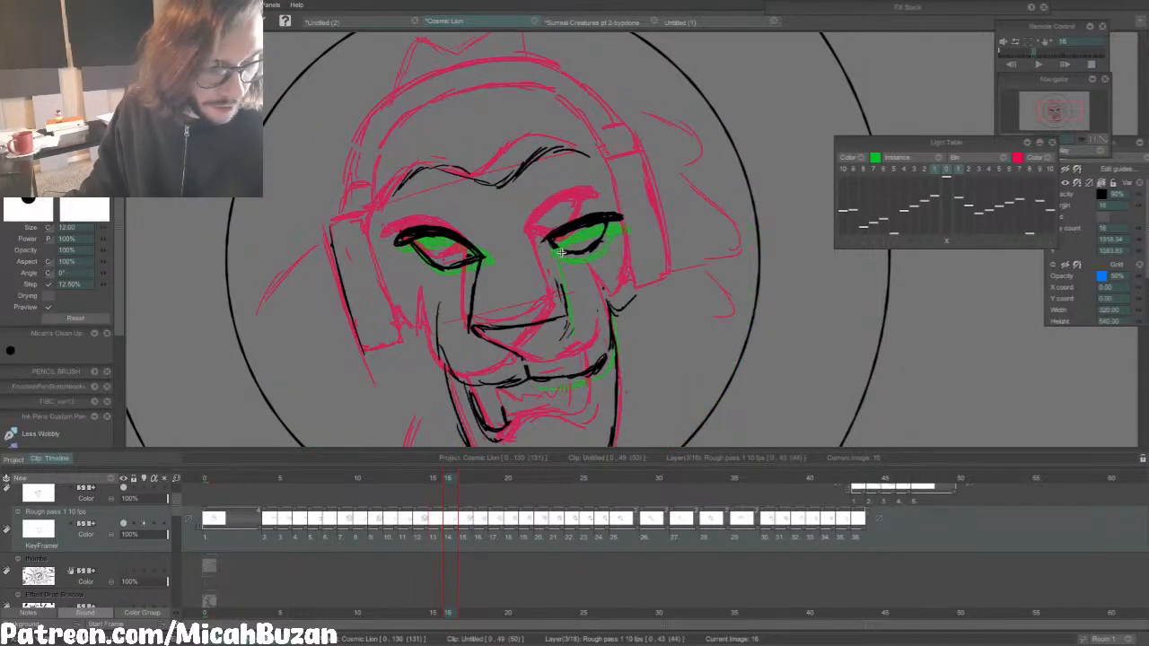
key(Left)
key(Right)
key(b)
drag(550, 241, 605, 240)
key(Left)
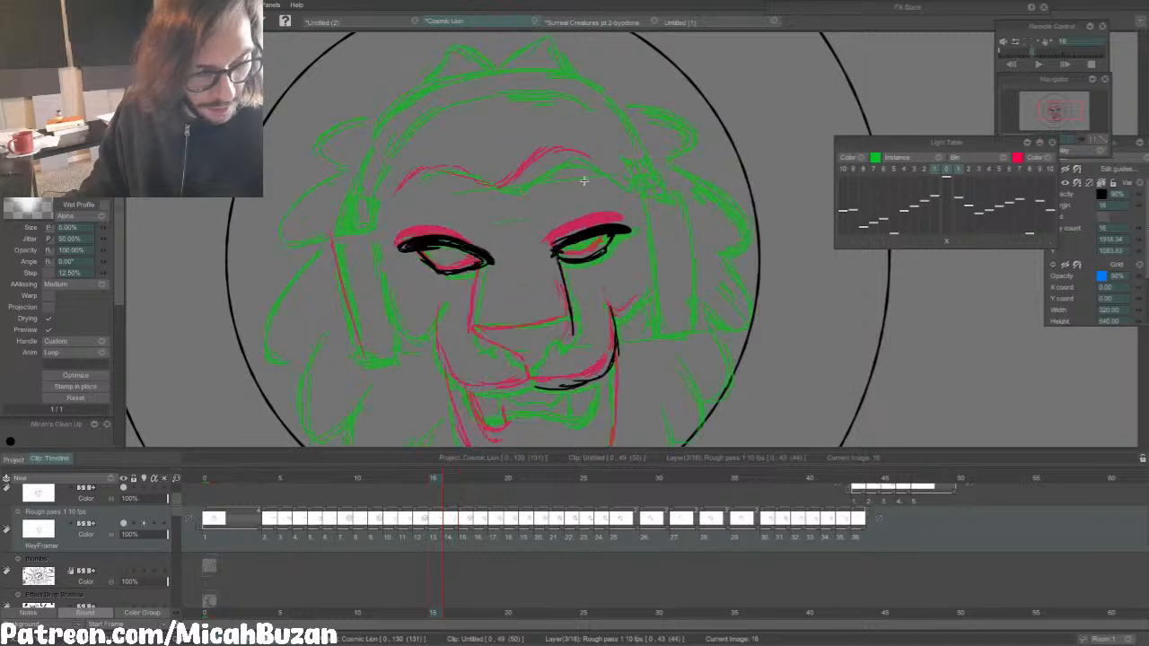
Step: Trim and reshape the far eye's inner corner on frame 16, comparing with frame 15
key(Right)
key(e)
key(Left)
key(Right)
key(b)
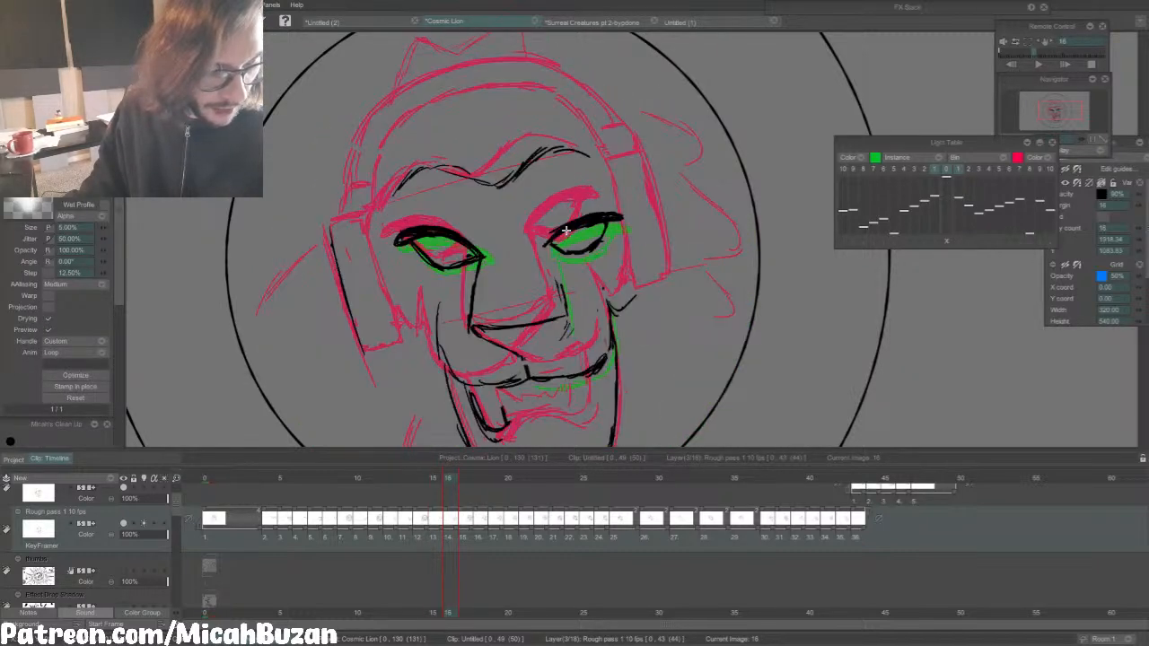
key(e)
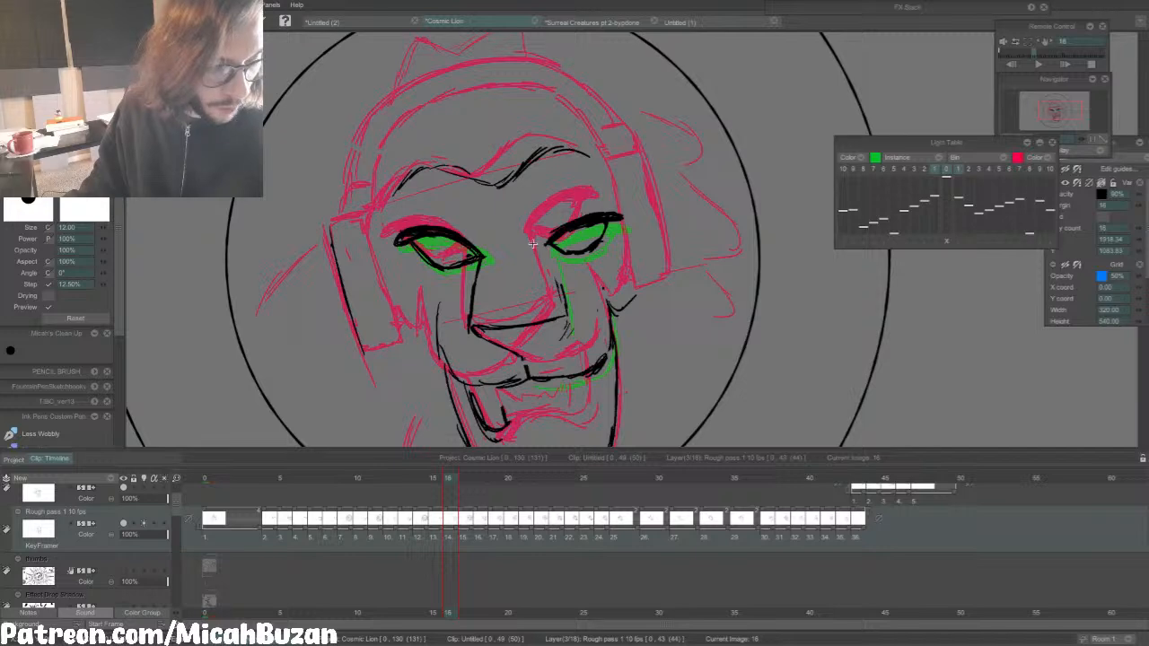
key(b)
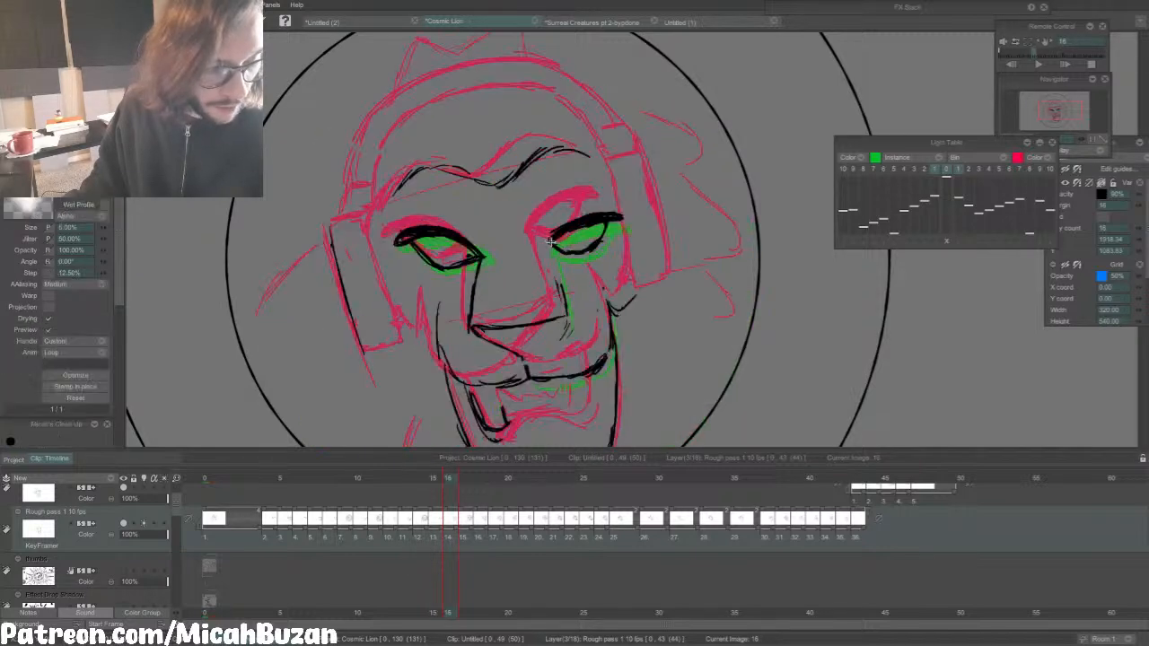
Step: Redraw the outer side of the far eye on frame 16 down into its lower lid, comparing with frames 15 and 17
key(Left)
key(Right)
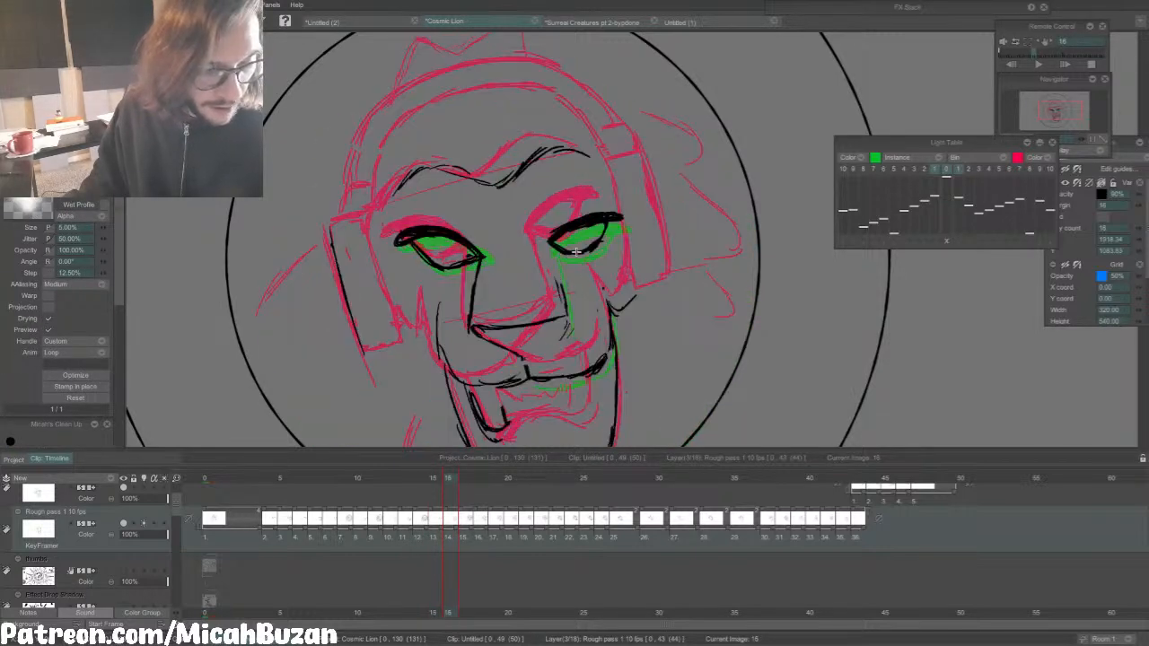
drag(607, 221, 585, 251)
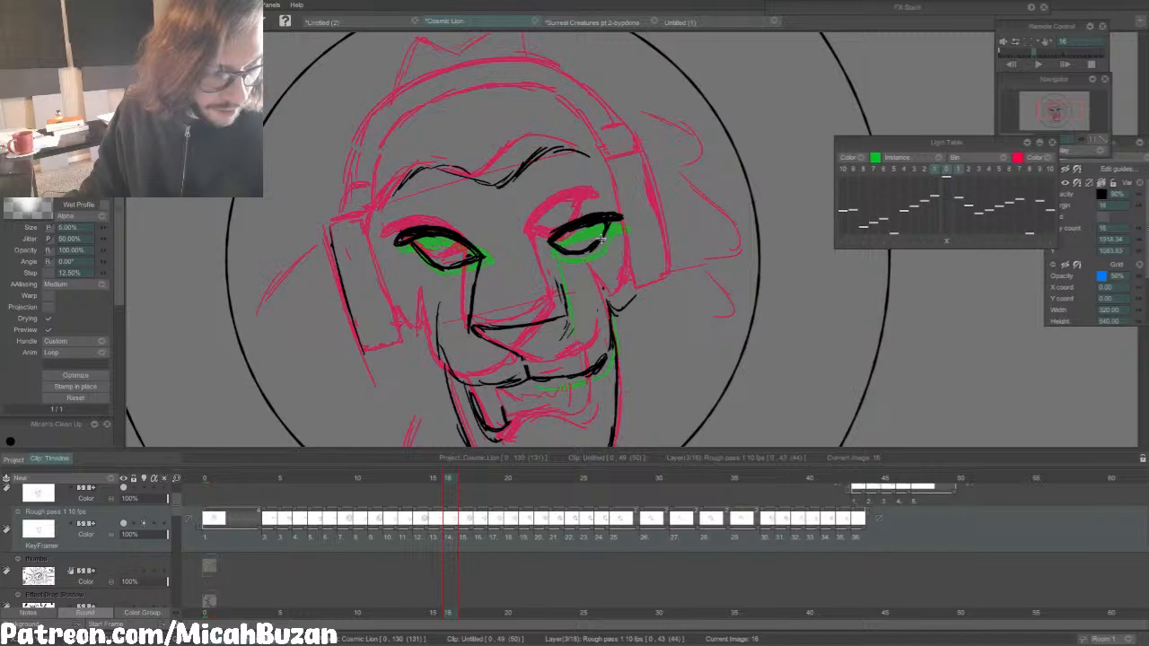
key(Left)
key(Right)
key(Right)
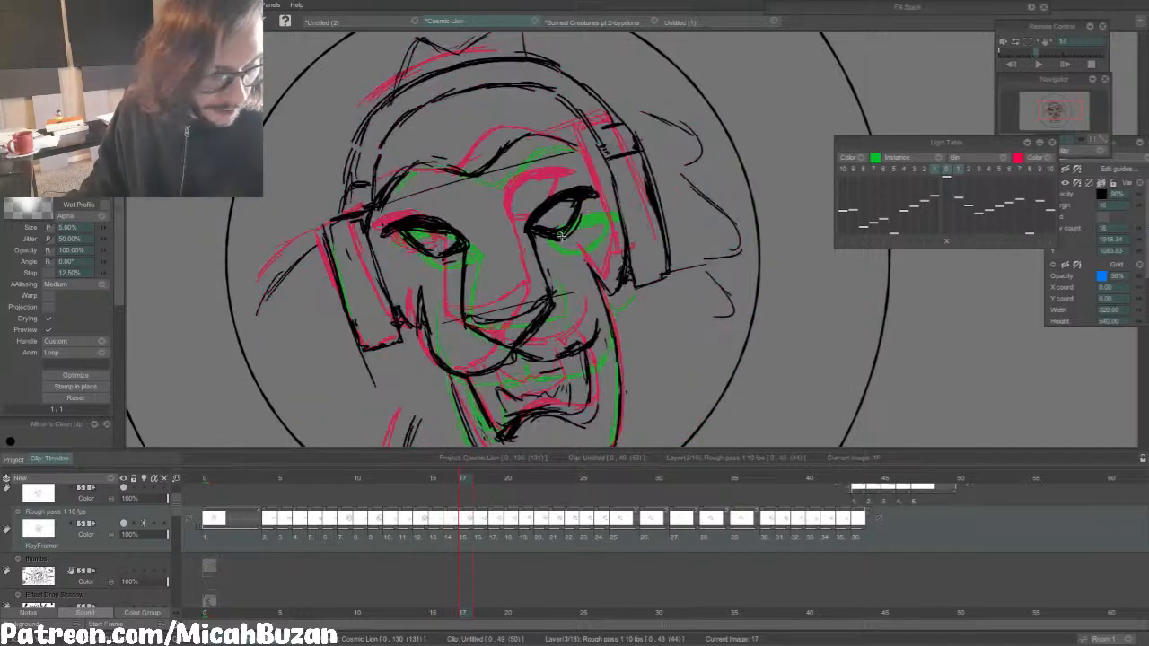
key(Left)
key(Left)
key(Right)
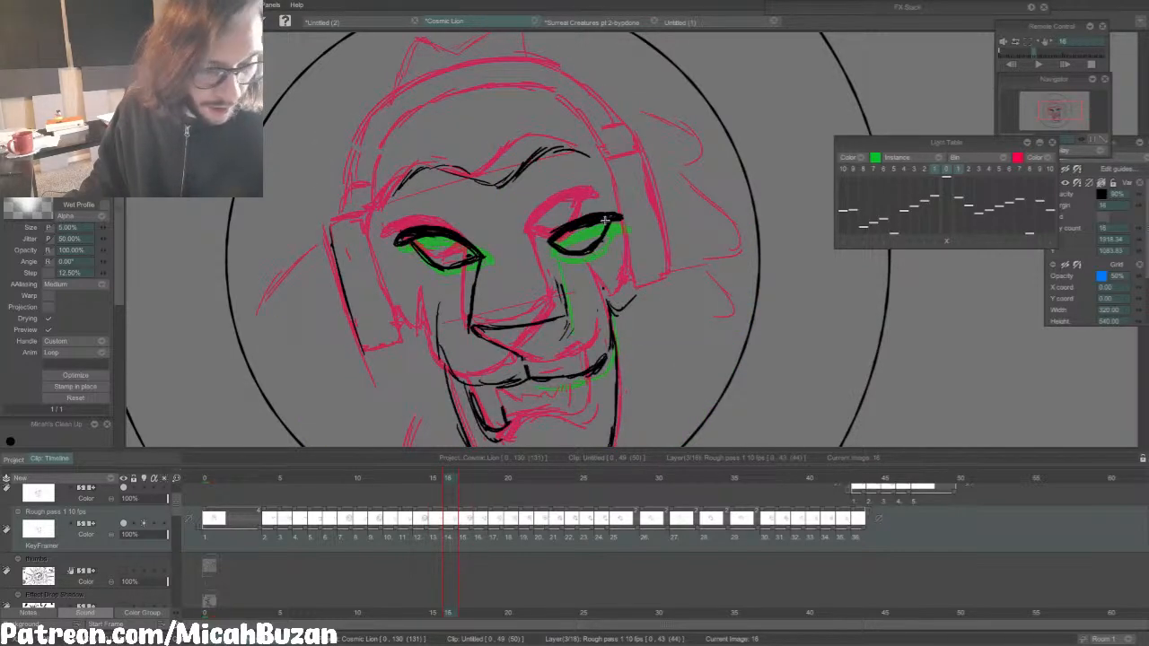
Step: Touch up the far eye's inner corner on frame 16 while flipping through the neighbouring frames
key(Left)
key(Right)
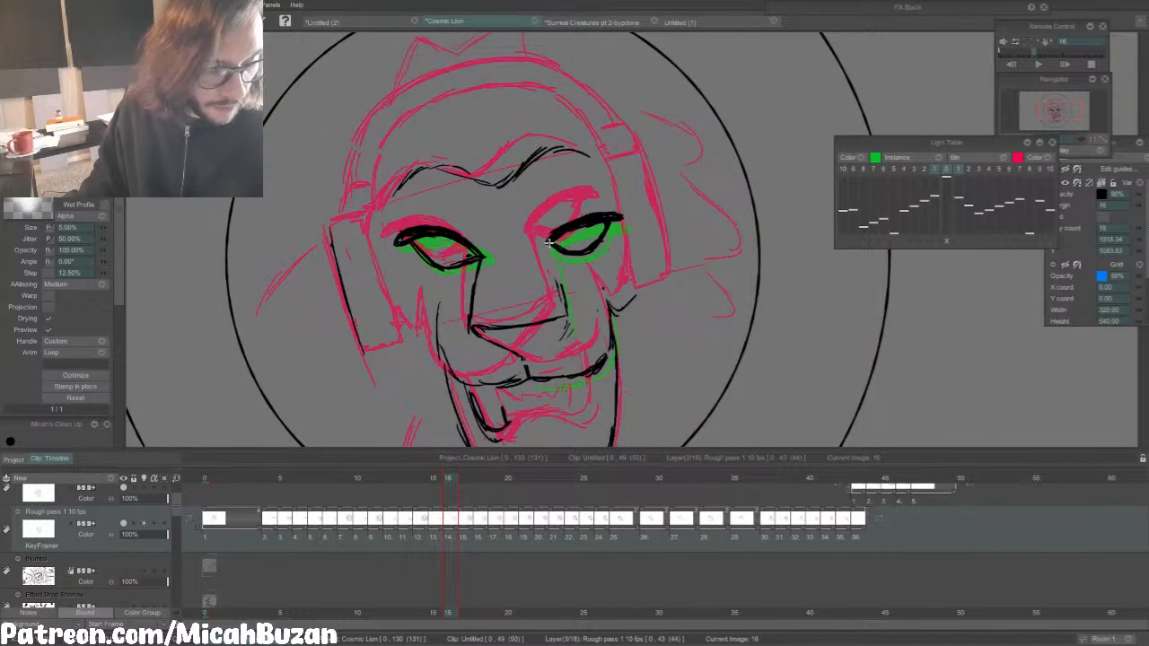
key(Right)
key(Right)
key(Left)
key(Left)
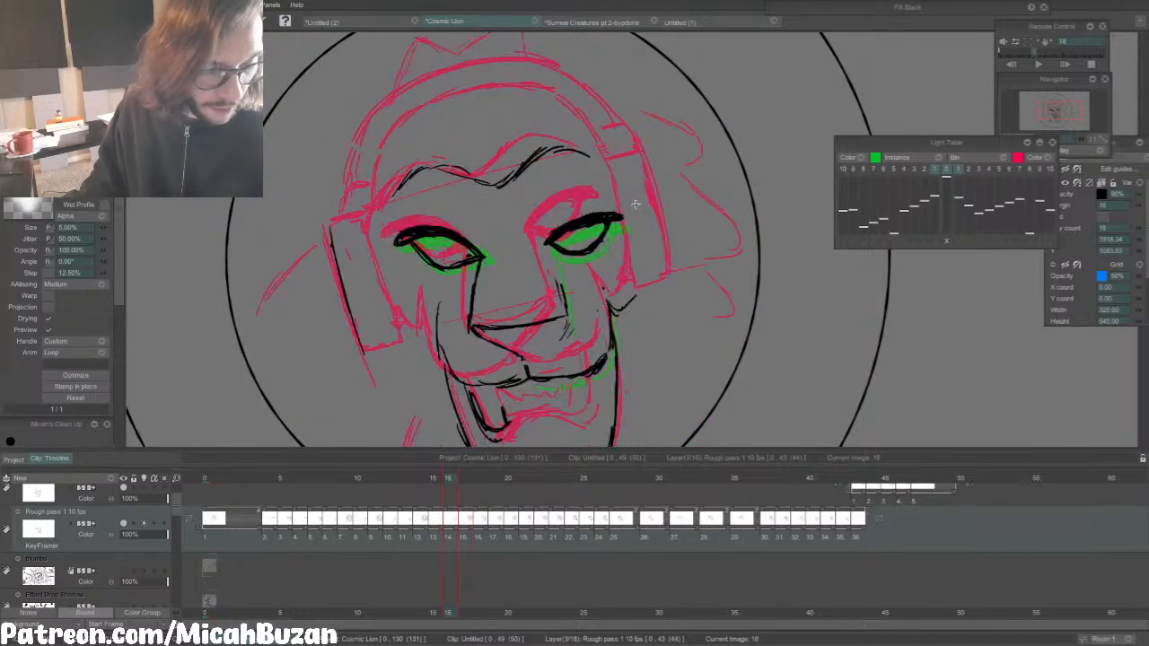
key(Left)
key(Right)
Step: Erase the stray lines inside the far eye on frame 17, using frame 16 as reference
key(Right)
key(Left)
key(Right)
key(e)
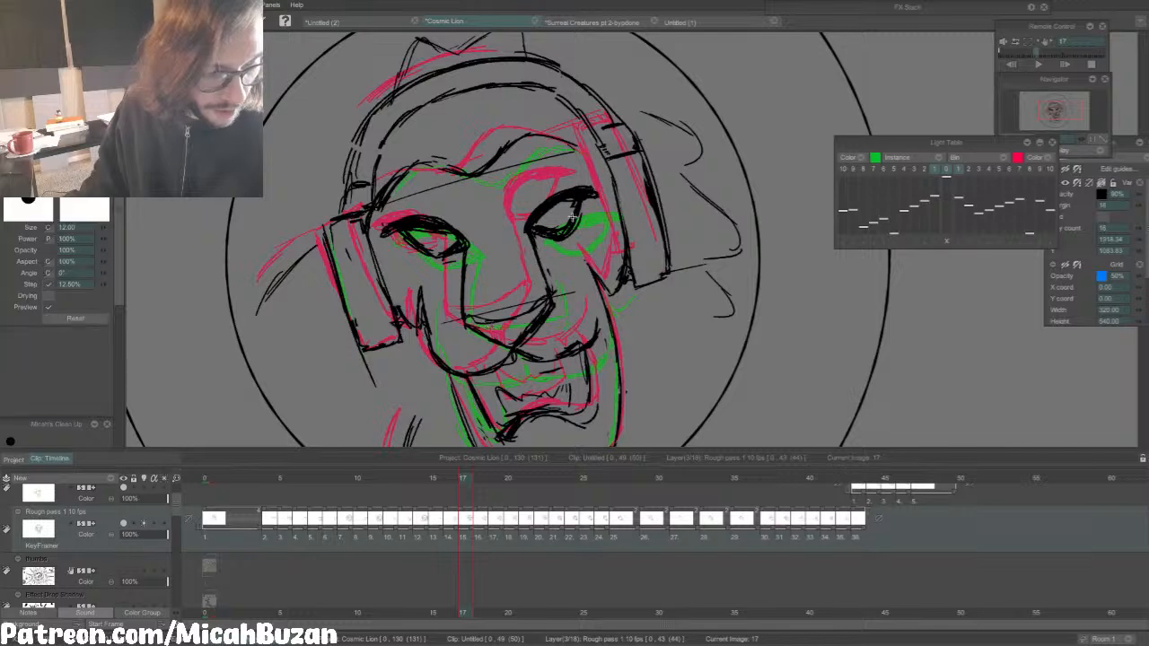
drag(564, 219, 540, 227)
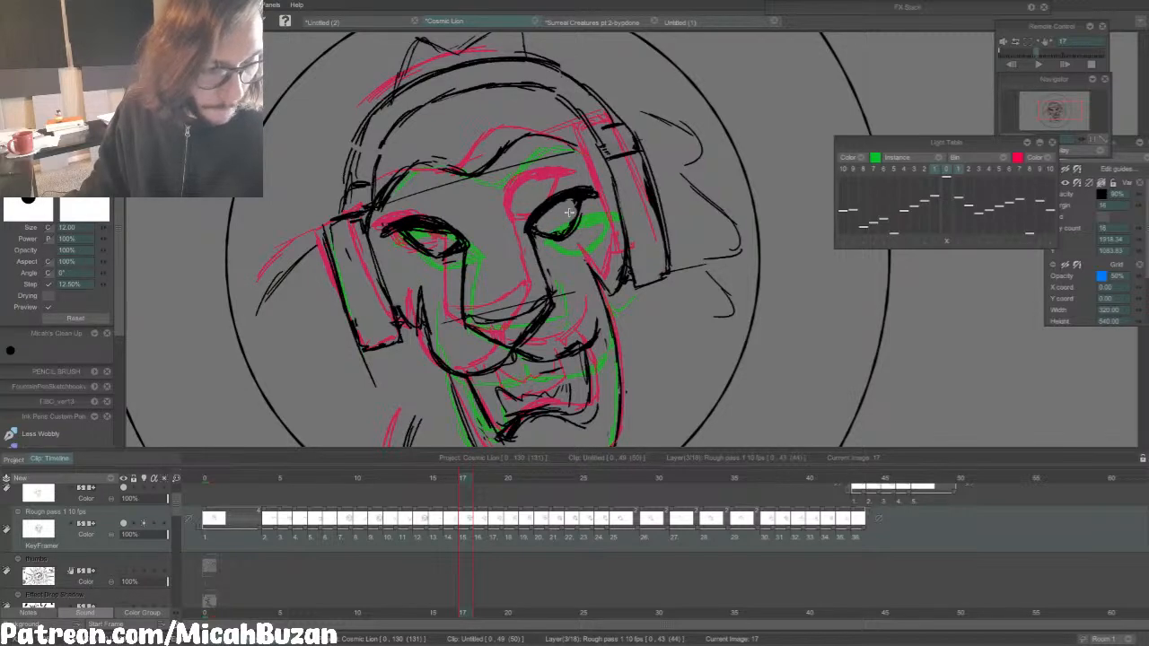
Step: Redraw the far eye's lower lid on frame 17 and check it against frame 16
key(b)
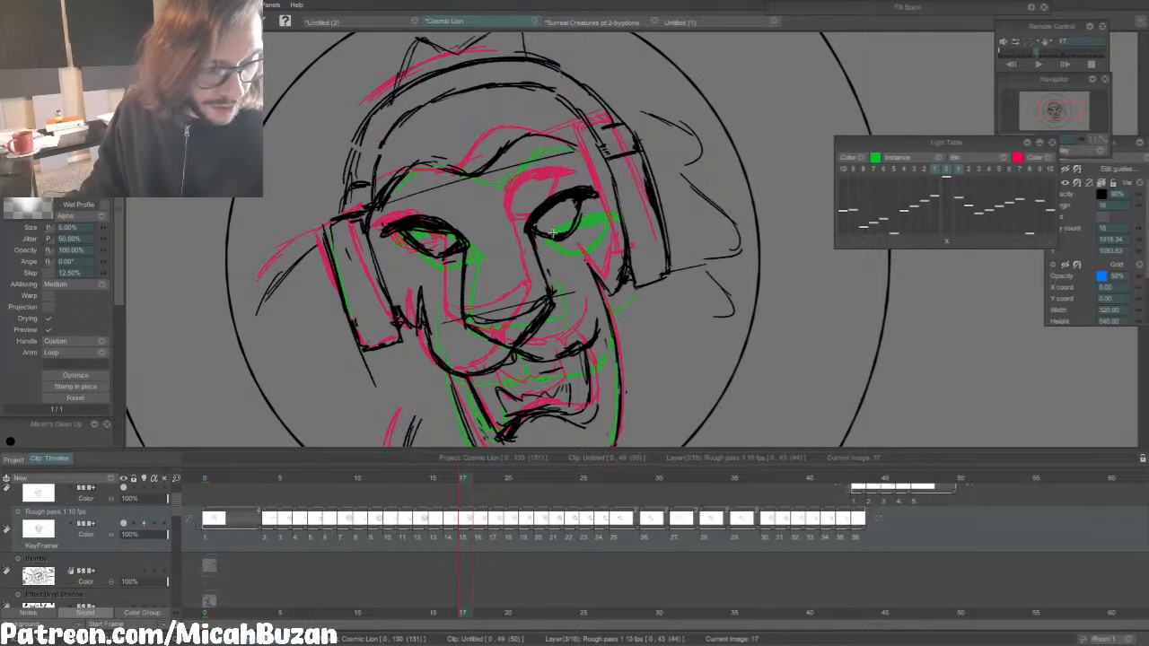
key(Left)
key(Right)
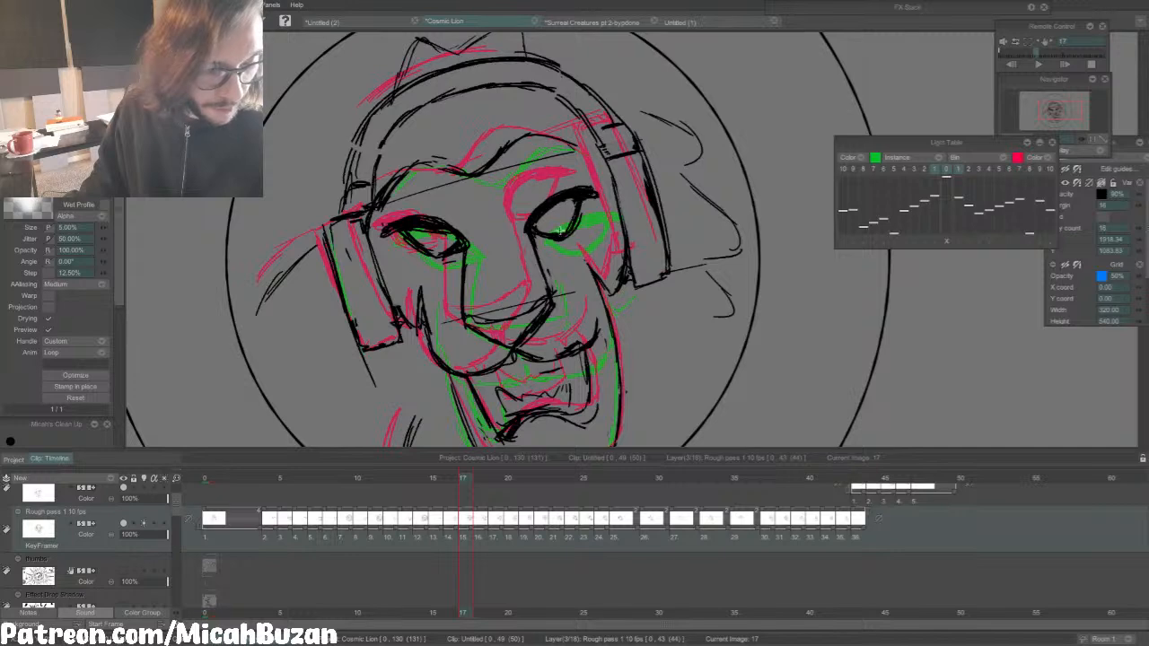
key(Left)
key(Right)
key(Left)
key(Right)
Step: Erase the rough lines inside the near eye on frame 17 and retouch its outer corner, comparing with frame 16
key(e)
drag(427, 241, 416, 239)
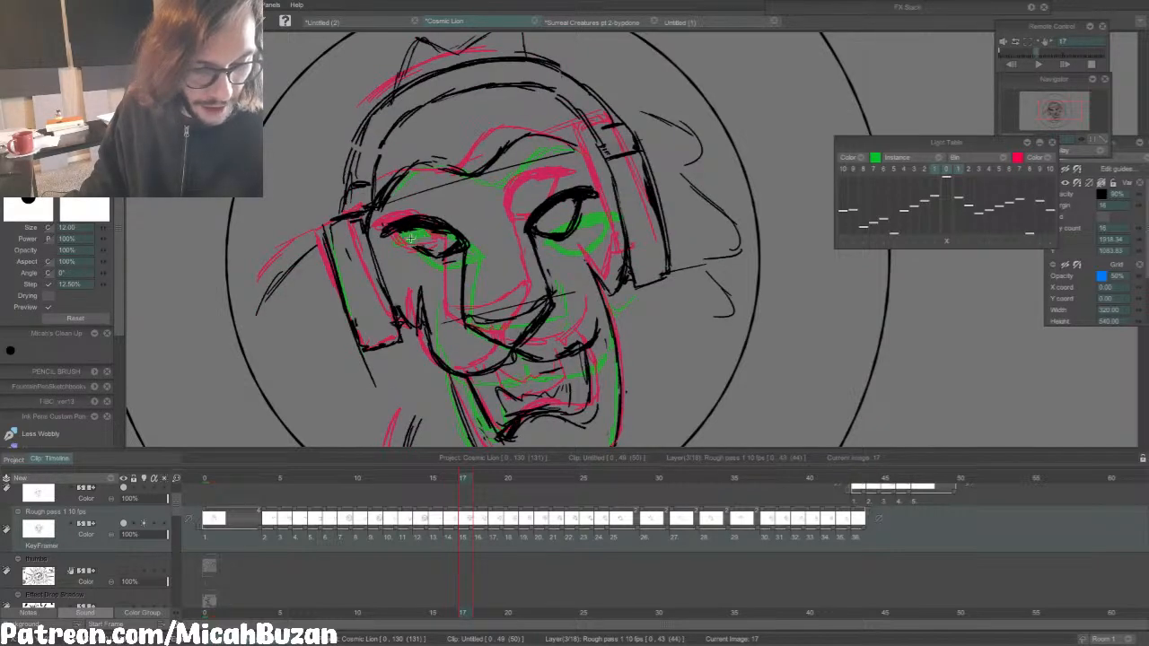
key(b)
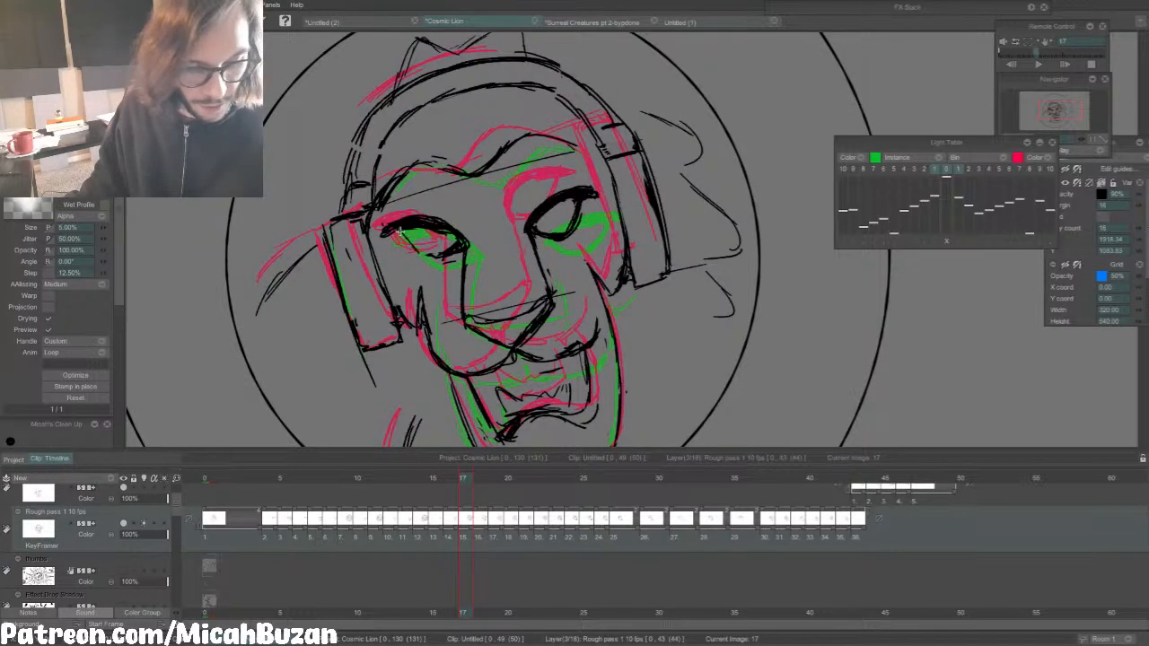
key(Left)
key(Right)
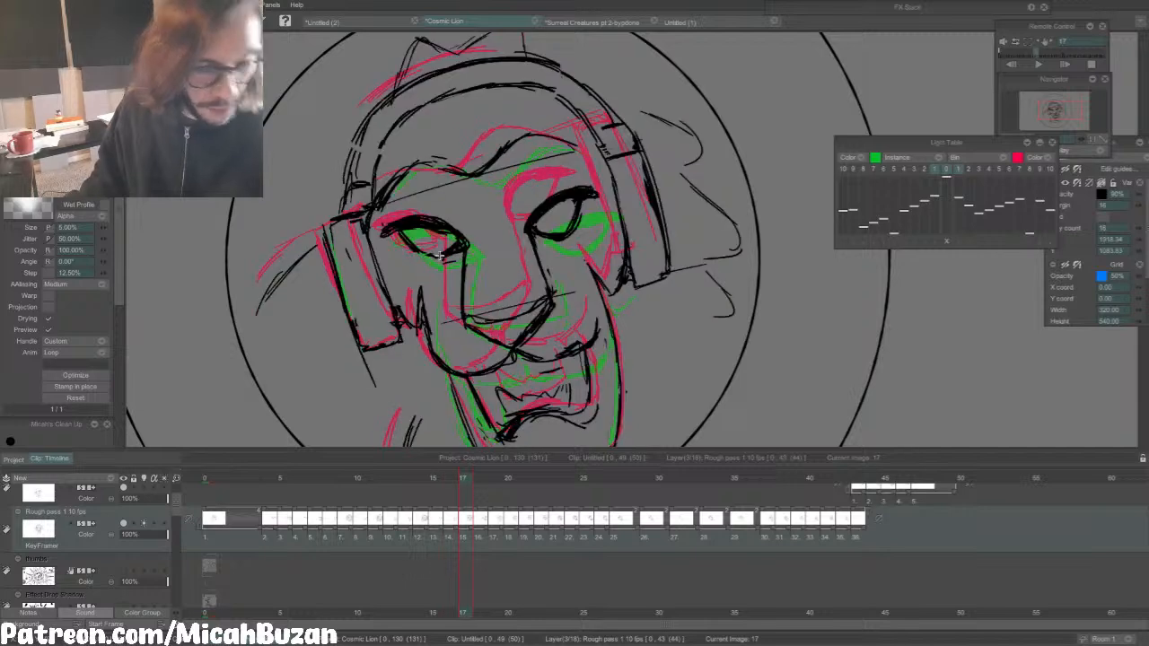
Step: Erase and retouch the lower lid and inner corner of the left-hand eye on frame 17, flipping against frame 16
key(Left)
key(Right)
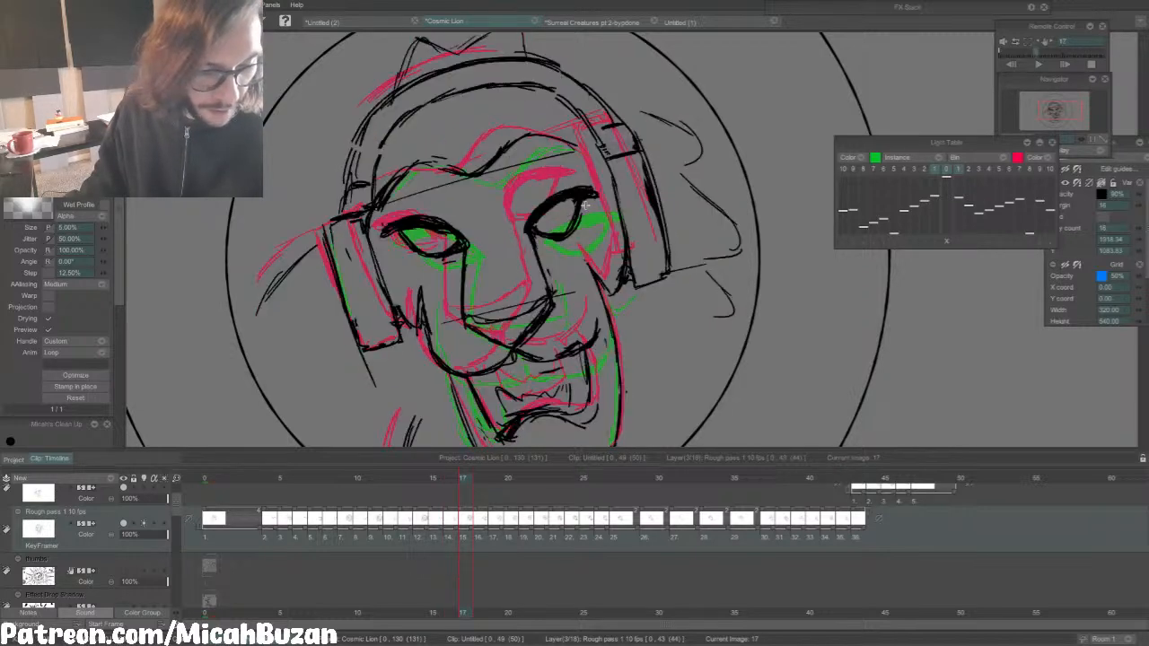
key(e)
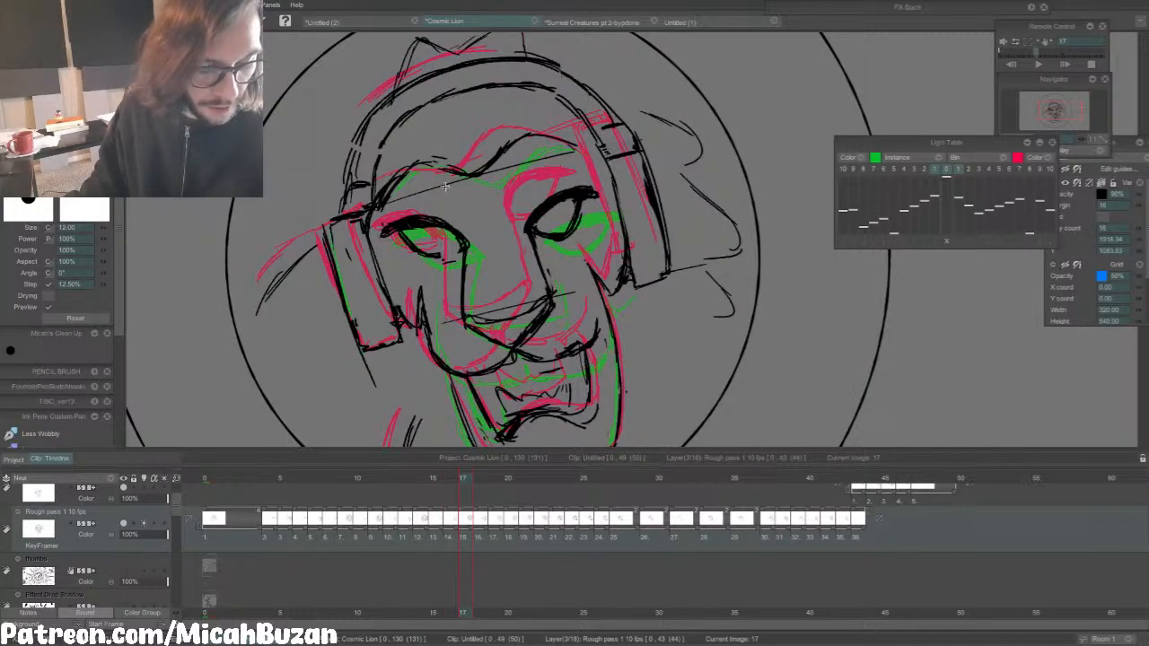
key(Left)
key(b)
key(Right)
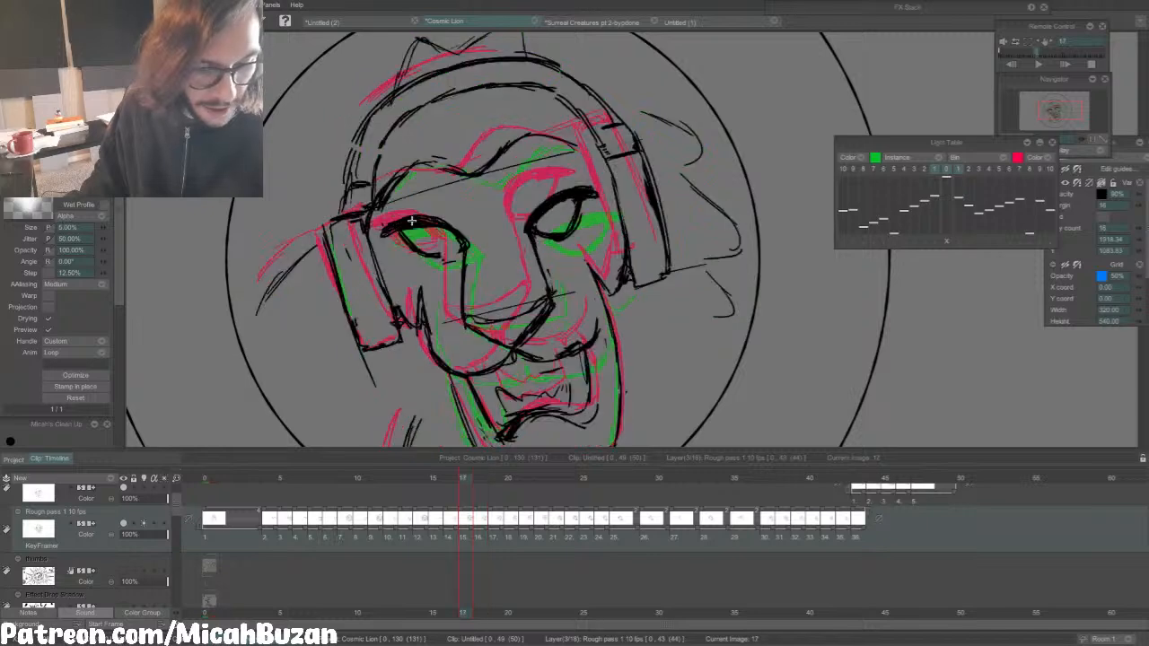
key(Left)
key(Right)
key(Left)
key(Right)
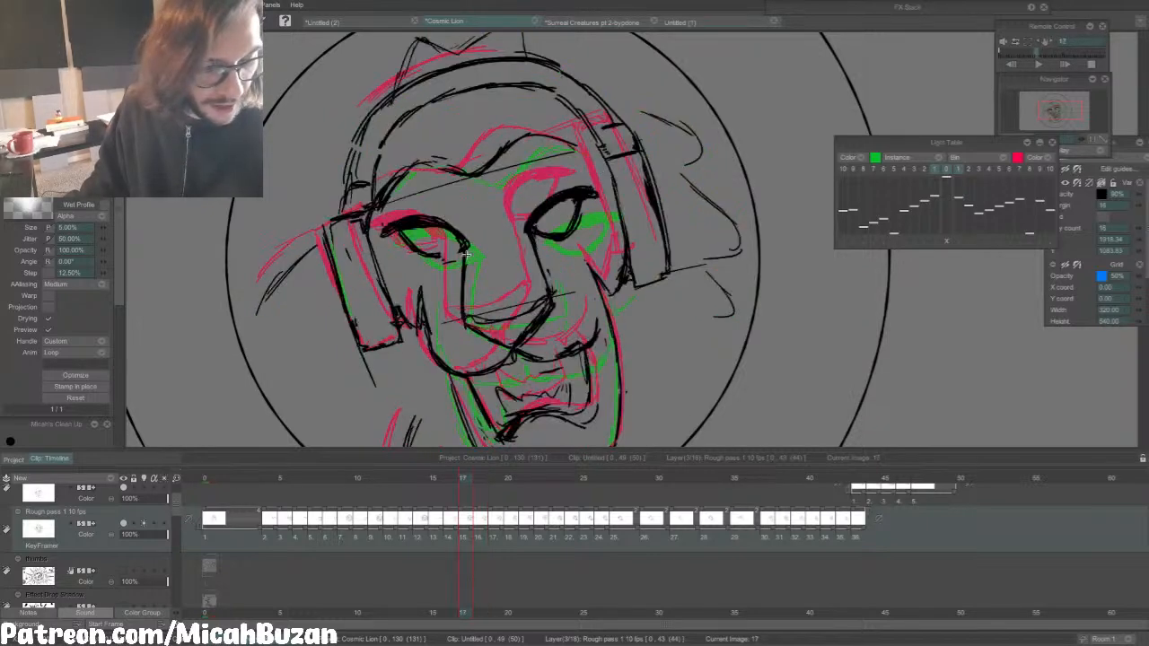
Step: Erase the rough inner lines and lower lid of the left-hand eye on frame 18, checking against frame 17
key(Right)
key(e)
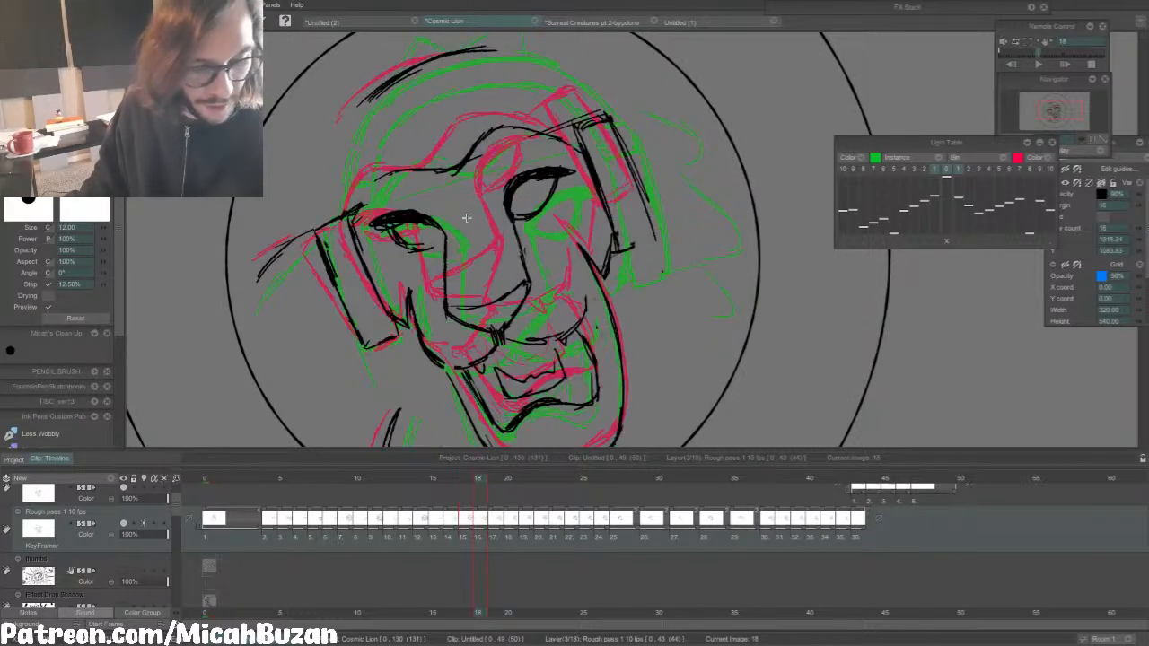
key(b)
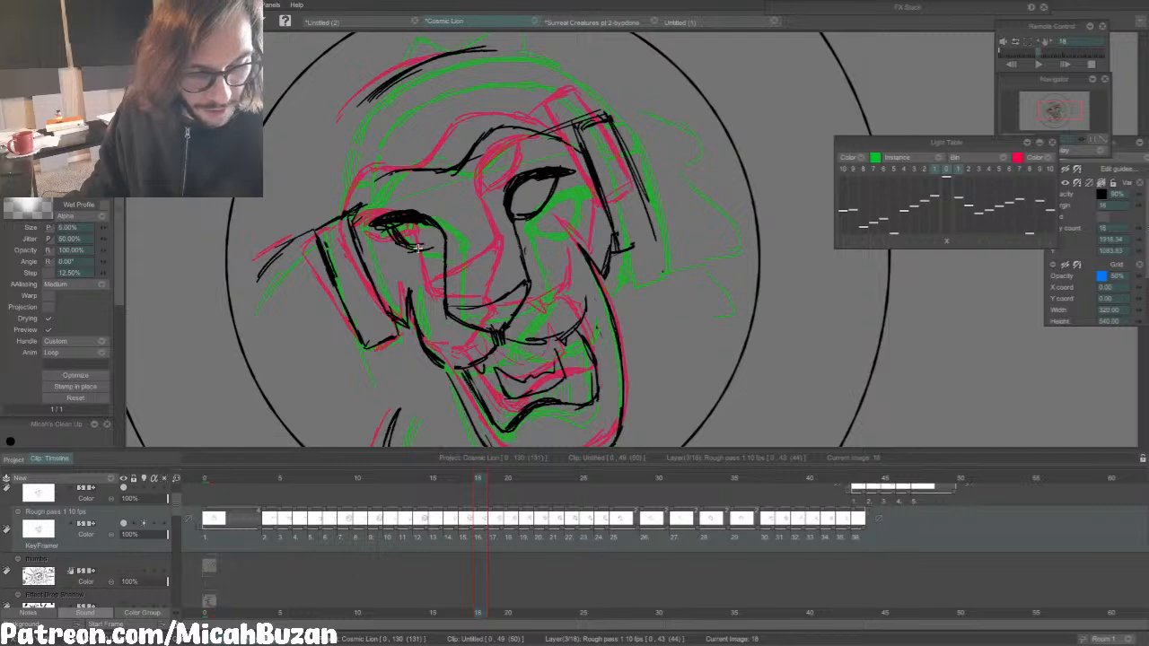
key(e)
drag(420, 238, 387, 233)
key(Left)
key(Right)
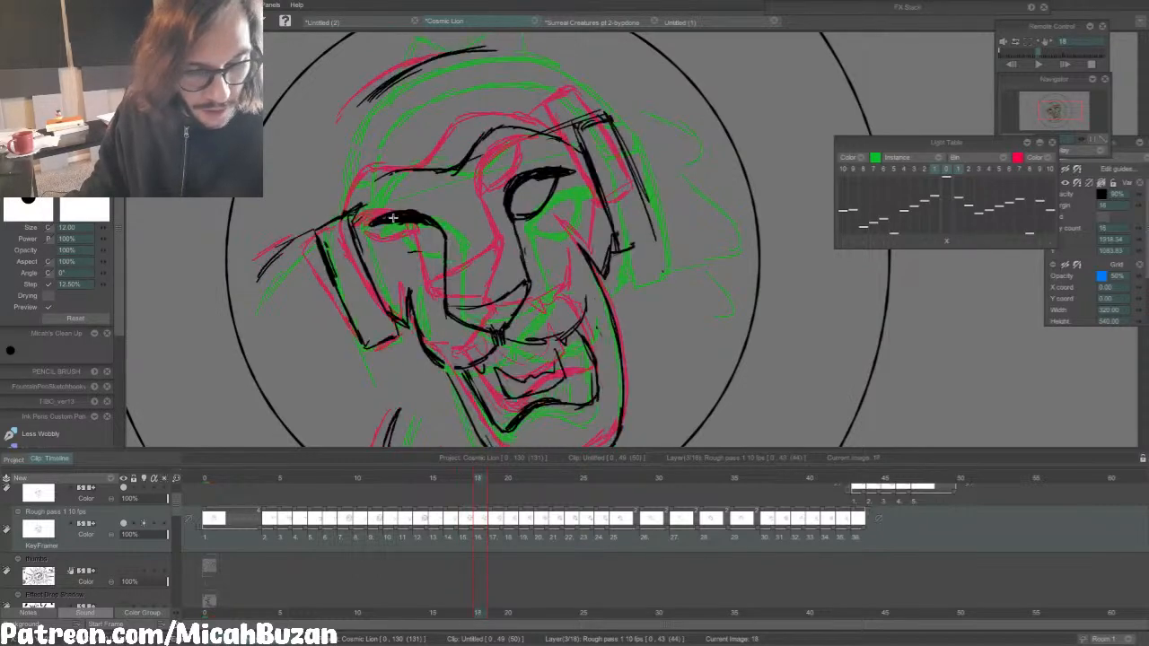
Step: Redraw the left-hand eye's lower lid and outer corner on frame 18, using frame 17 as reference
key(b)
key(Left)
key(Right)
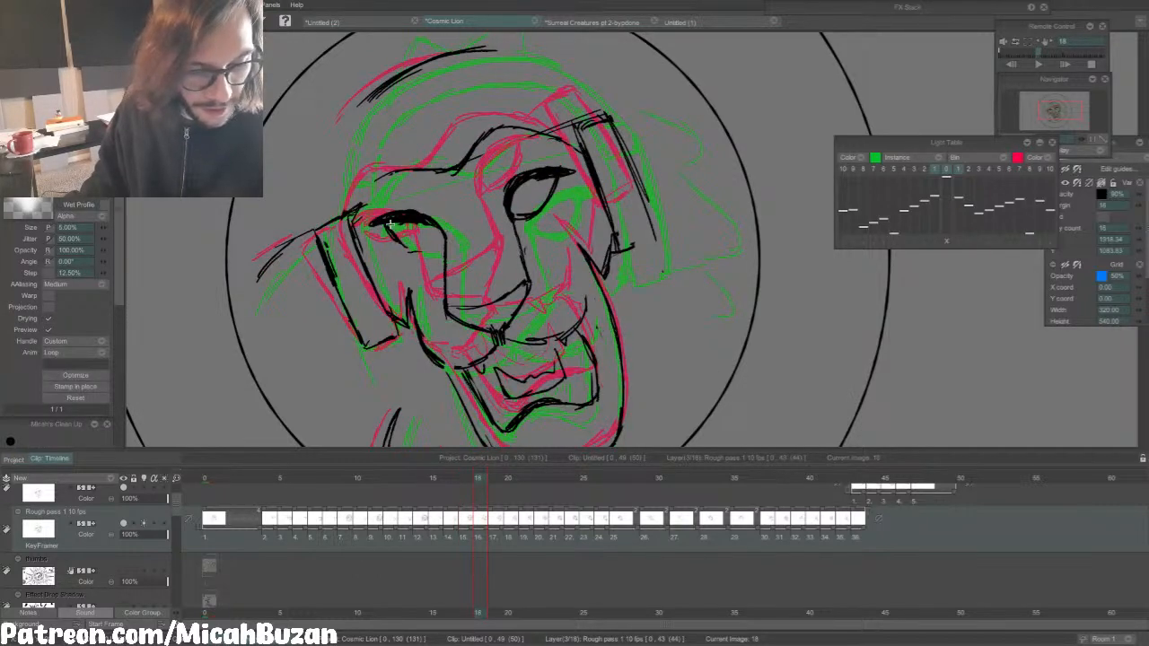
key(Left)
key(Right)
key(Left)
key(Right)
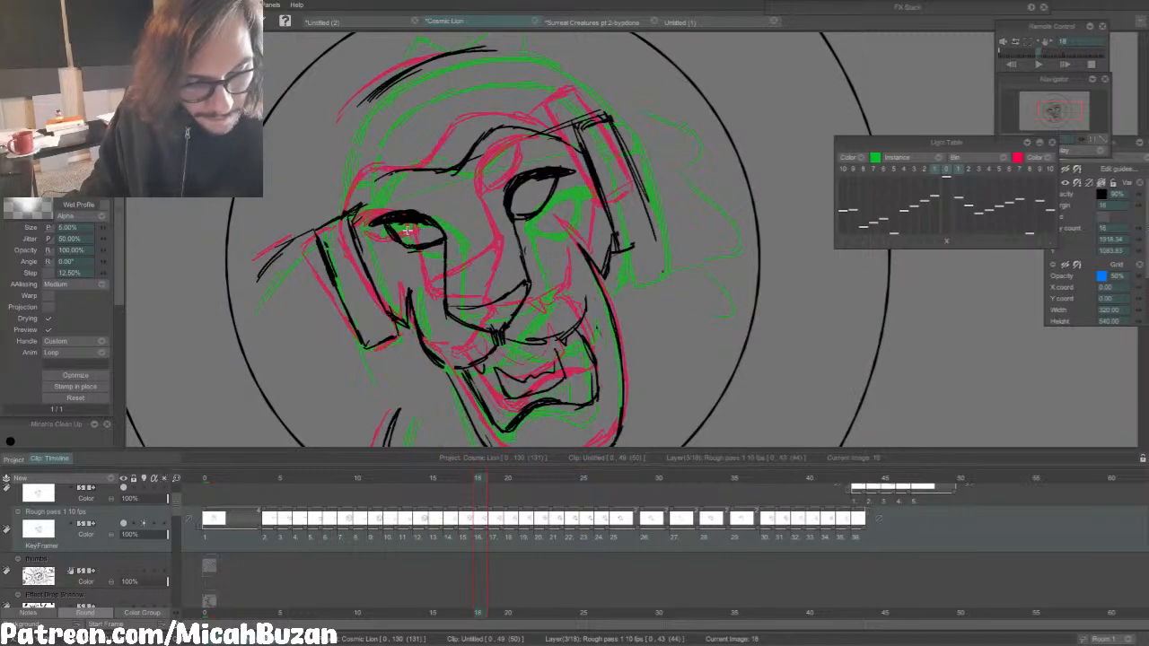
key(Left)
key(Right)
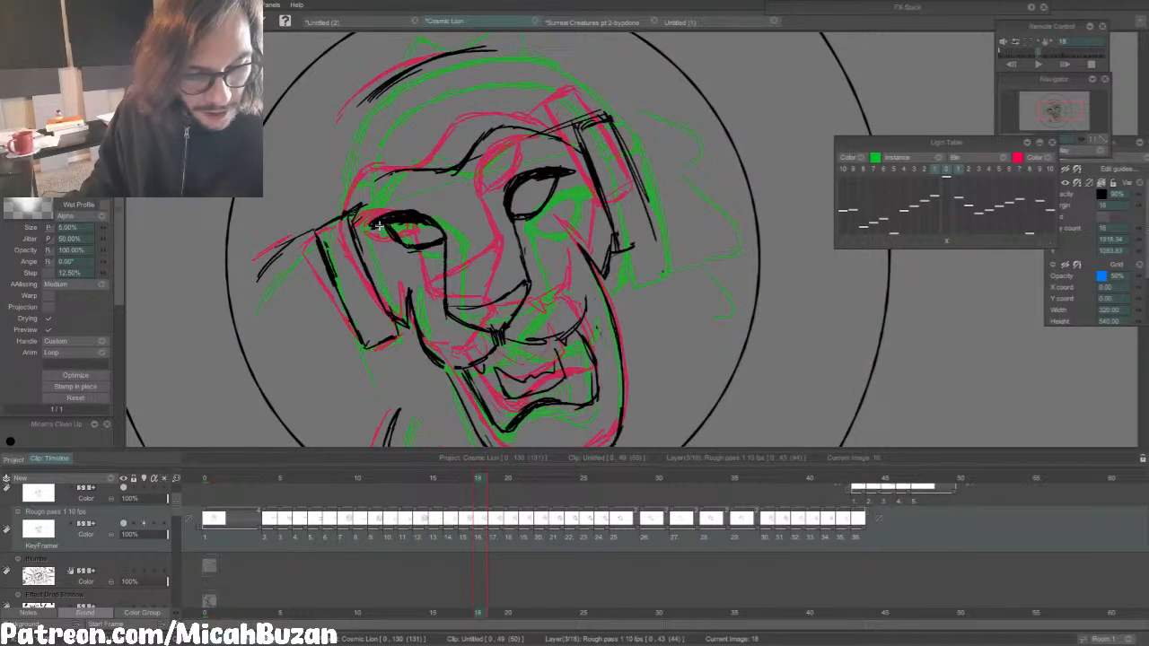
key(Left)
key(Right)
Step: Refine the lid lines of the left-hand eye on frame 19, comparing with frame 18
key(Right)
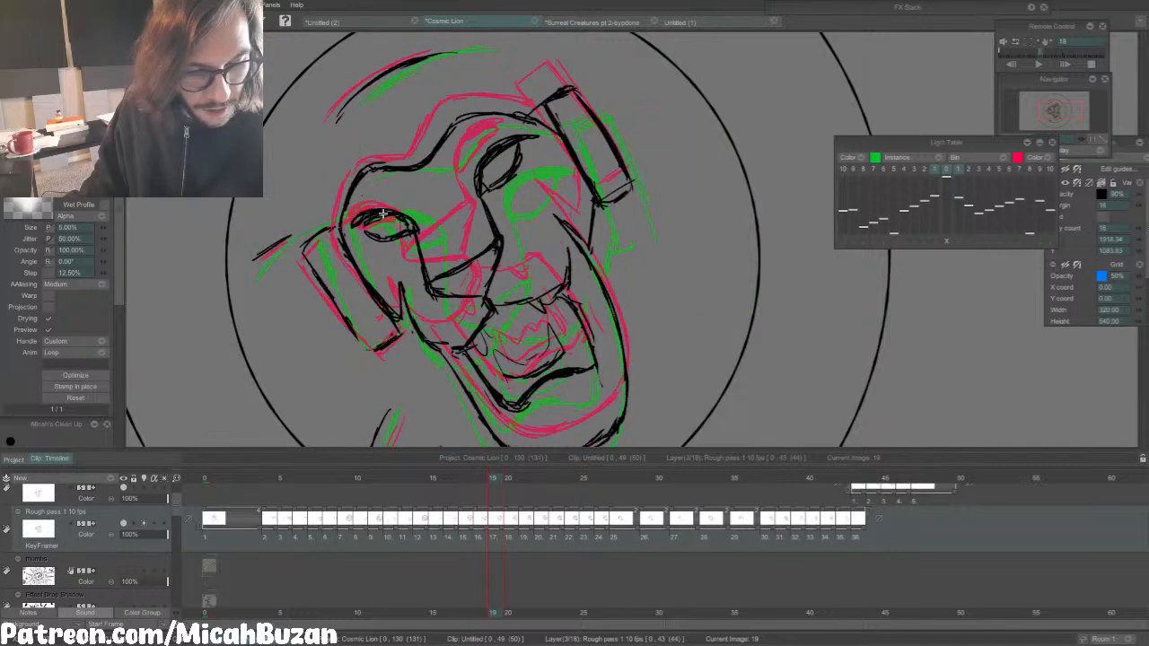
key(Left)
key(Right)
key(e)
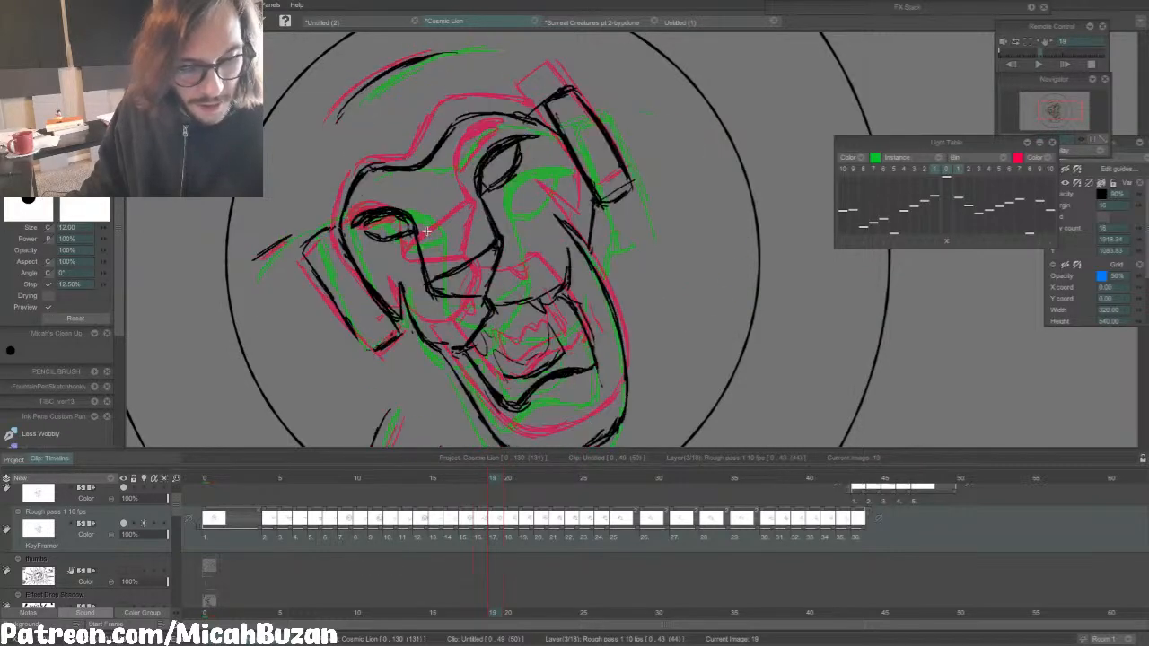
key(b)
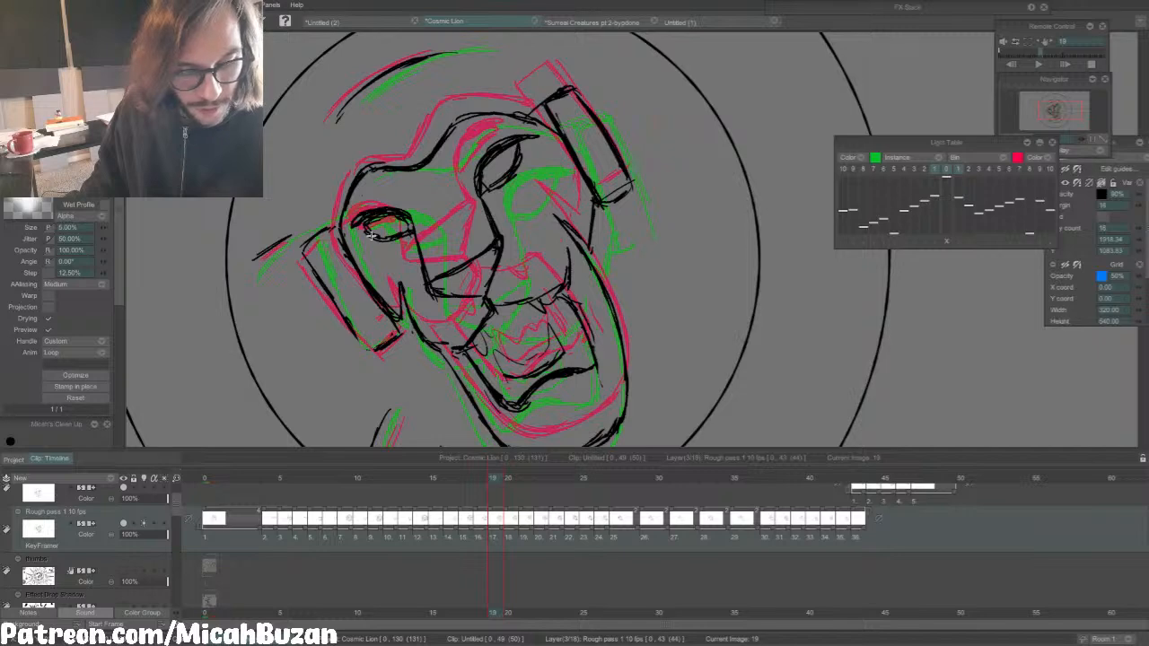
key(Left)
key(Right)
Step: Thicken the upper lid of the right-hand eye on frame 19 and clean up its edge against frame 18
key(Left)
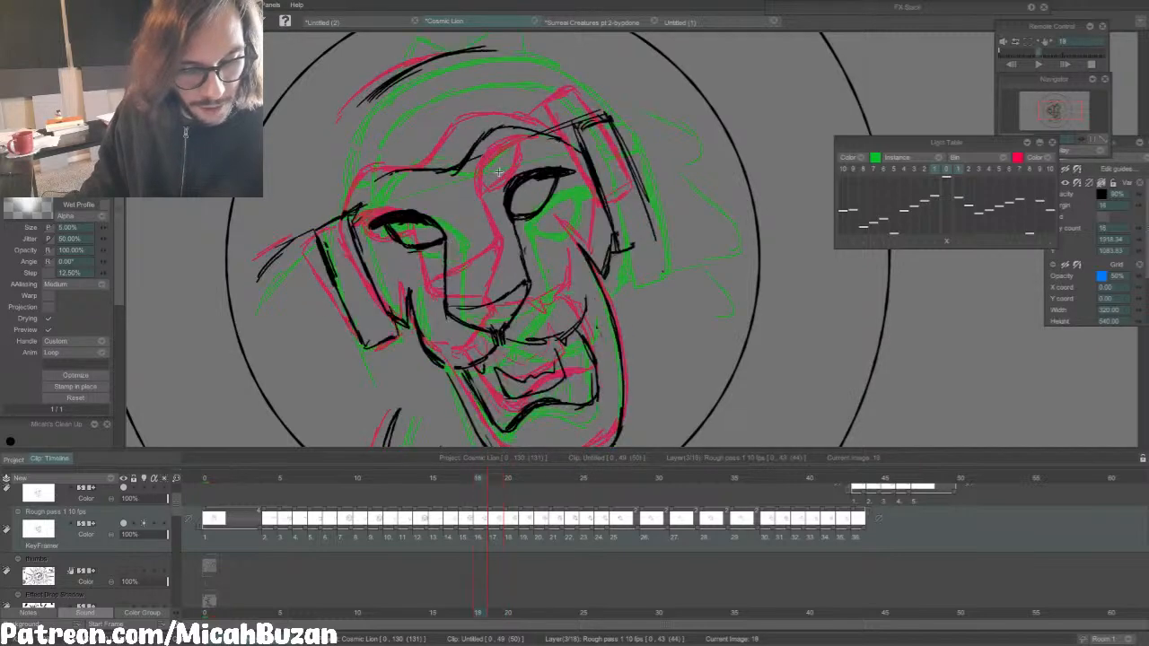
key(Right)
drag(496, 146, 526, 135)
drag(504, 141, 538, 137)
key(Left)
key(Right)
key(e)
key(Left)
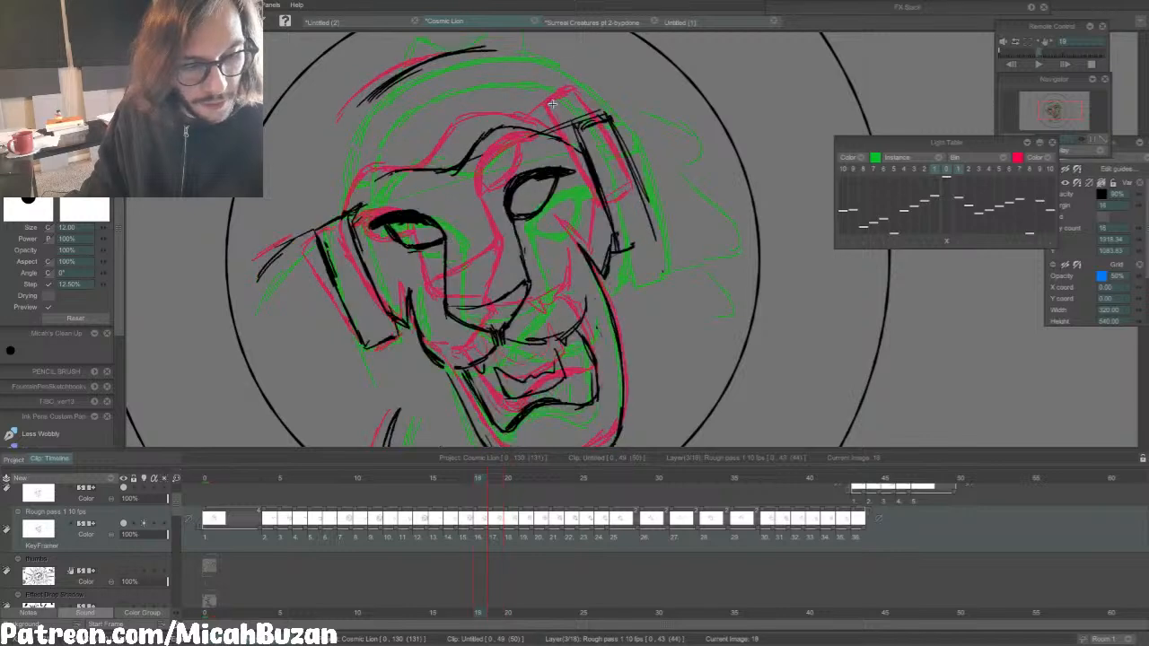
key(Right)
key(b)
Step: Thicken the upper lids of both eyes on frame 20, using frame 19 as reference
key(Right)
drag(477, 130, 503, 118)
key(Left)
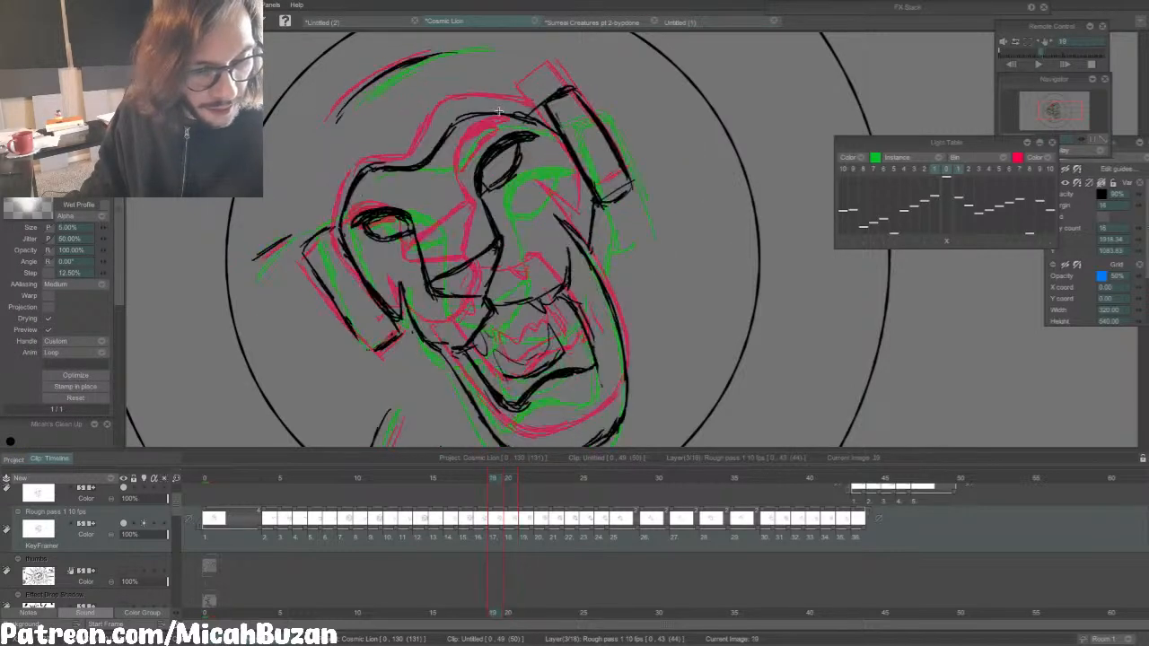
key(Right)
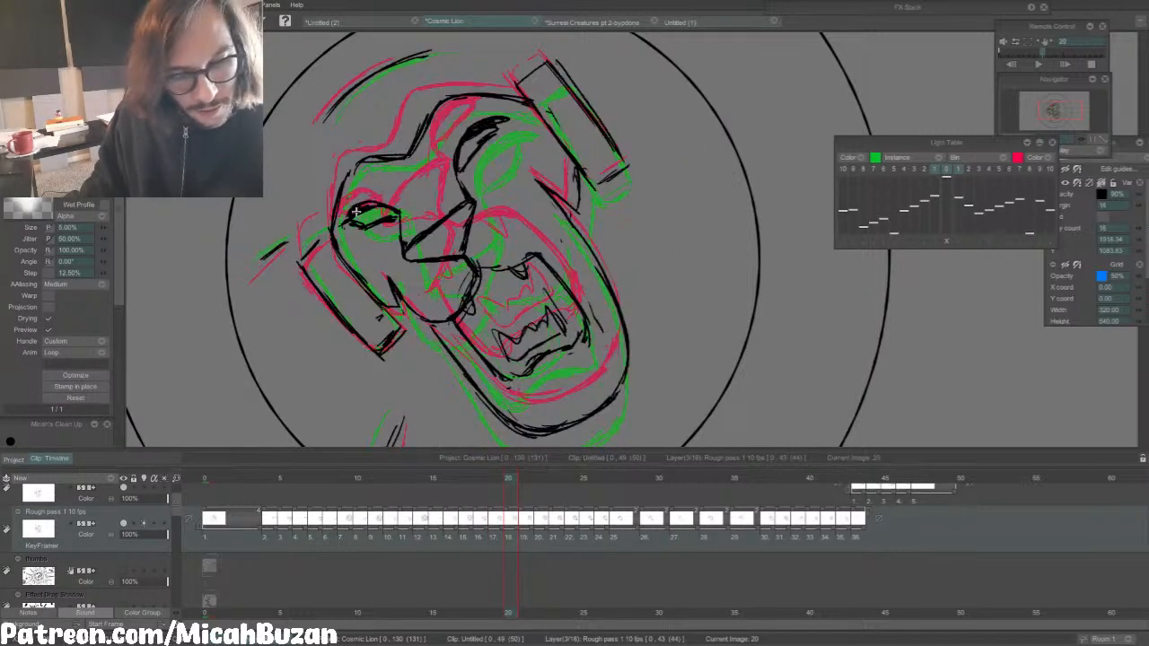
drag(348, 218, 373, 198)
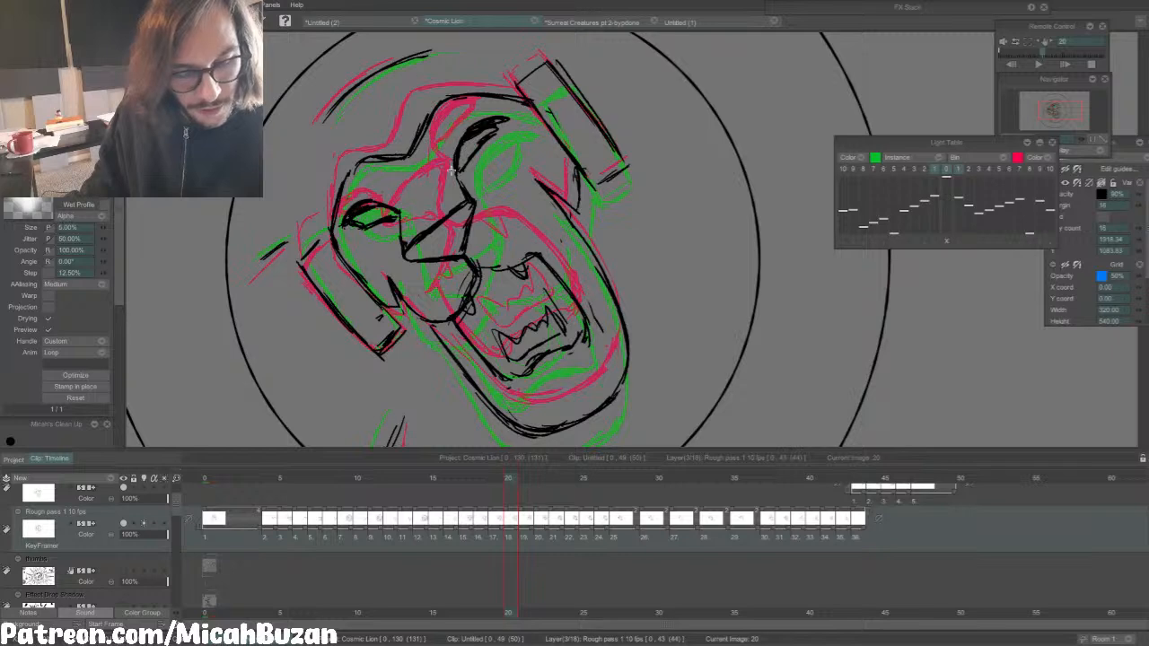
Step: Clean up and redraw the face's side contour beside the left-hand eye on frame 21, comparing with frames 19 and 20
key(Right)
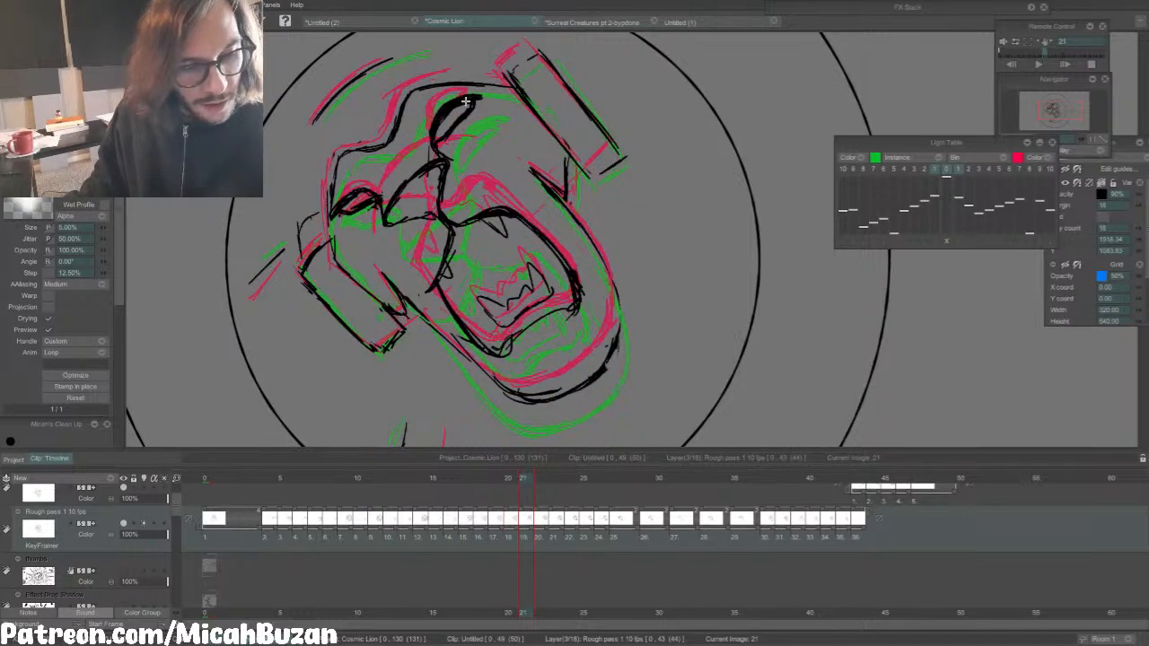
drag(483, 137, 533, 174)
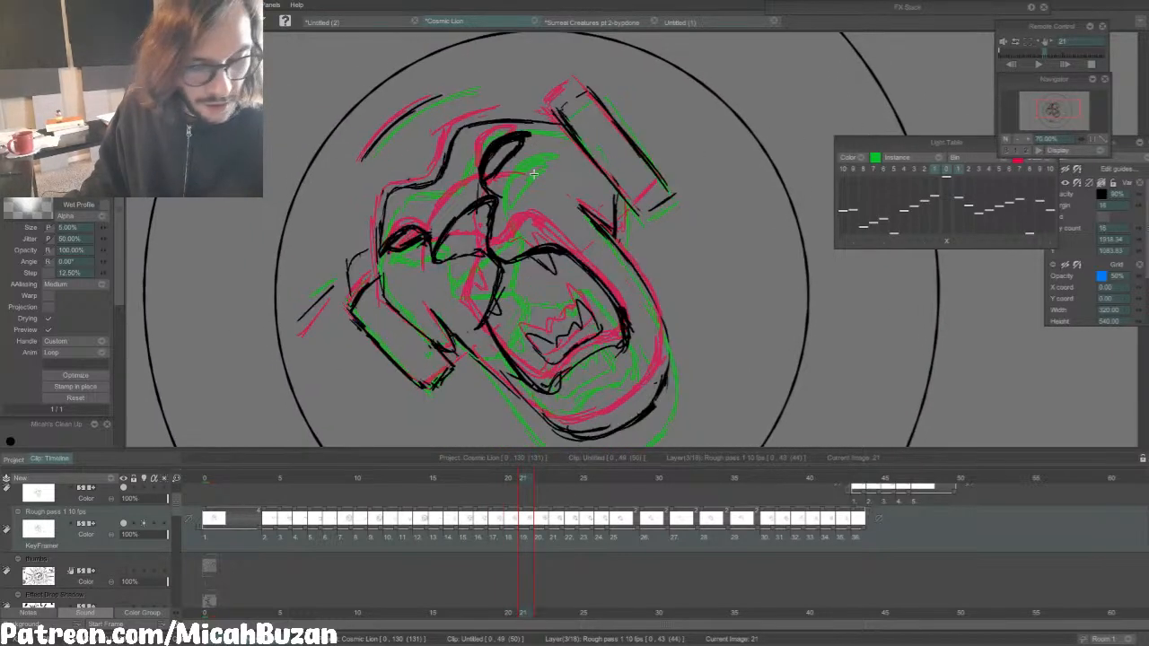
key(p)
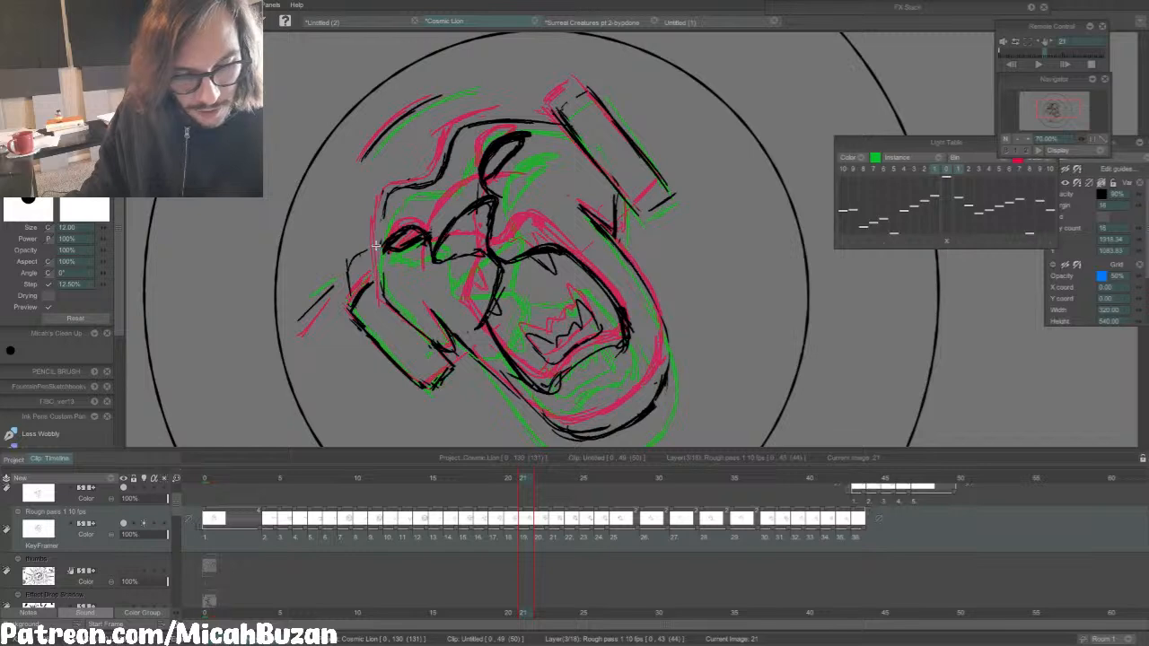
key(j)
key(p)
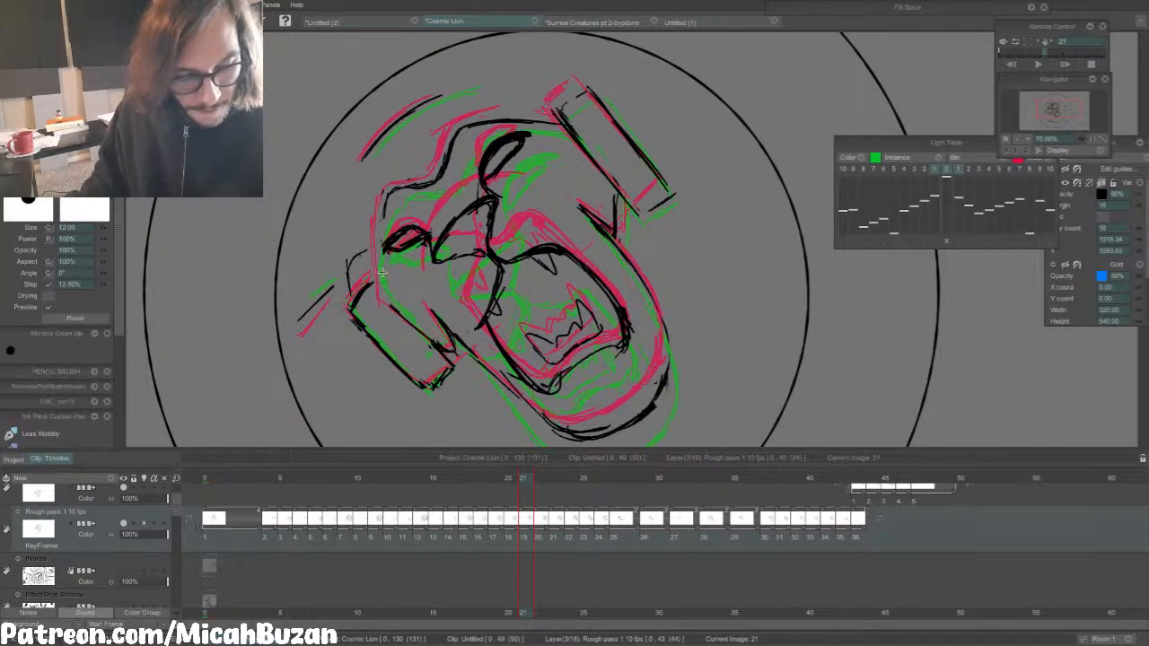
key(j)
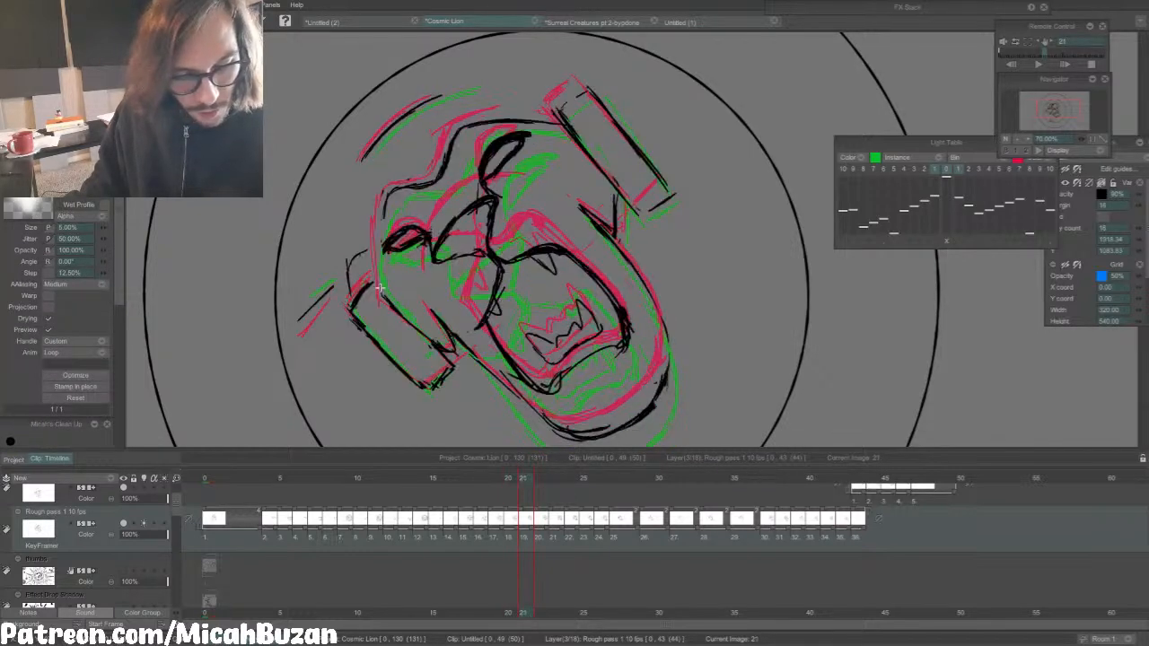
key(Left)
drag(378, 294, 386, 195)
key(Right)
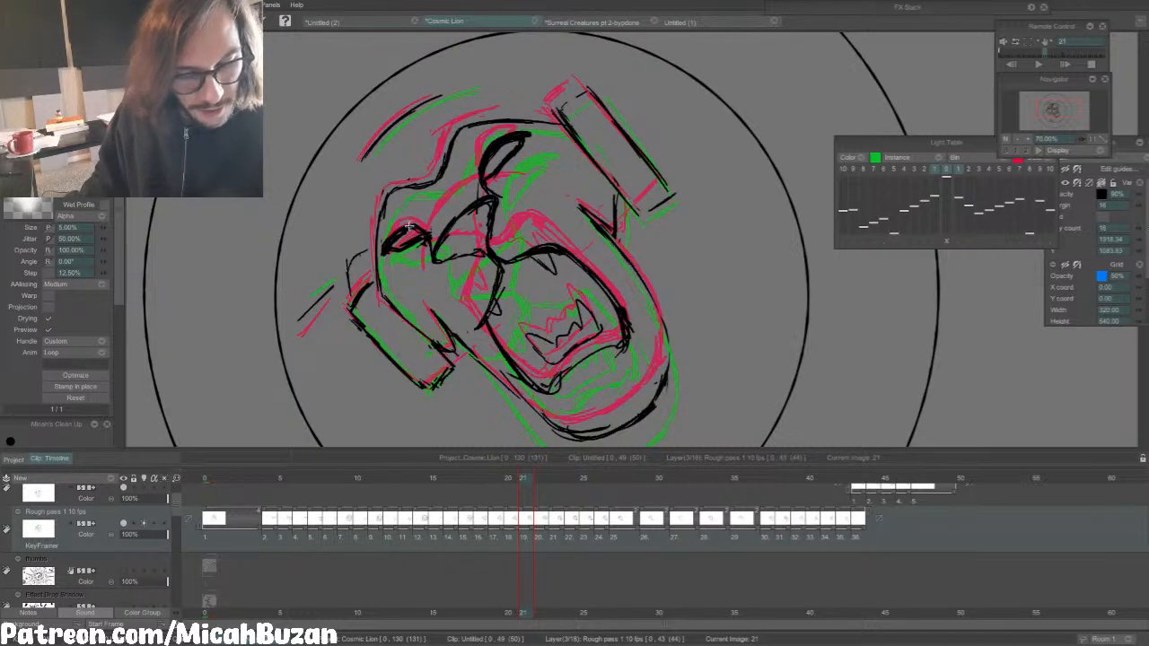
key(Left)
key(Left)
key(Right)
key(Right)
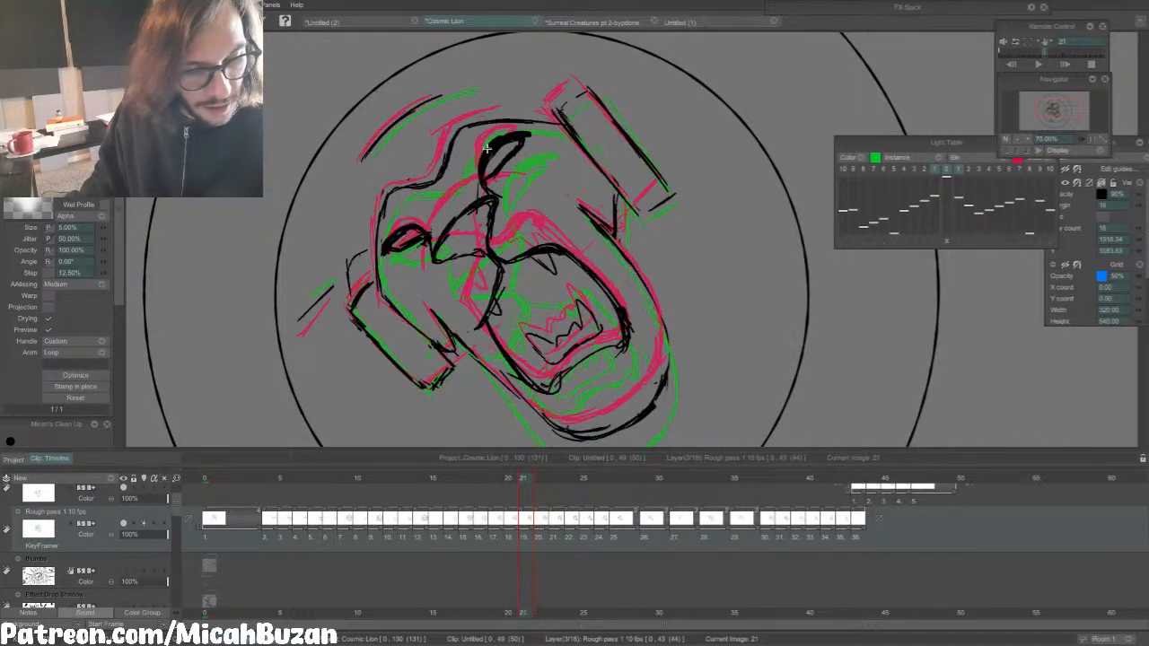
Step: Thicken the upper lid of the right-hand eye on frame 22 and check it against frame 21
key(Right)
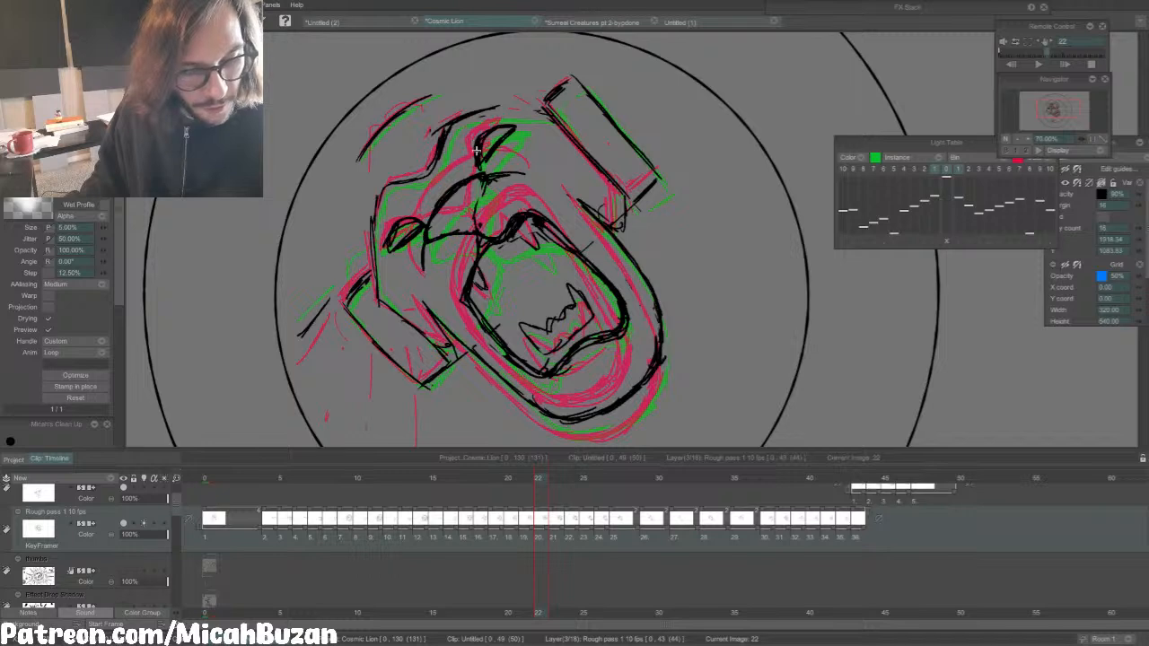
drag(484, 130, 524, 120)
key(Left)
key(Right)
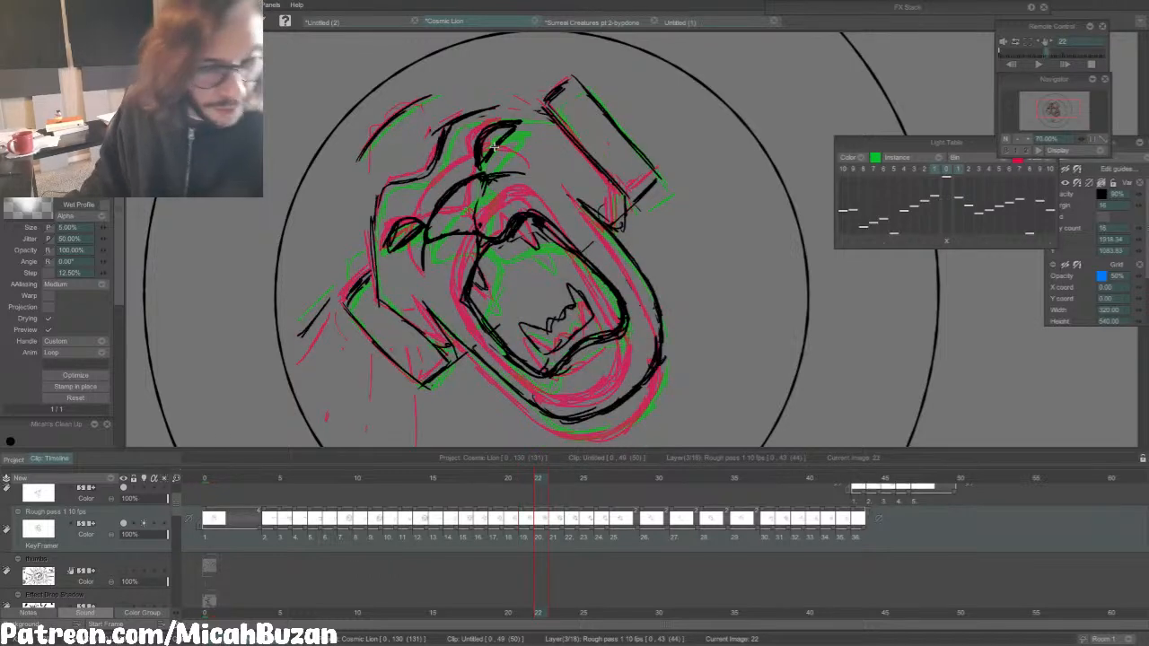
Step: Thicken and extend the upper lids of both eyes on frame 23, flipping against frame 22
key(Right)
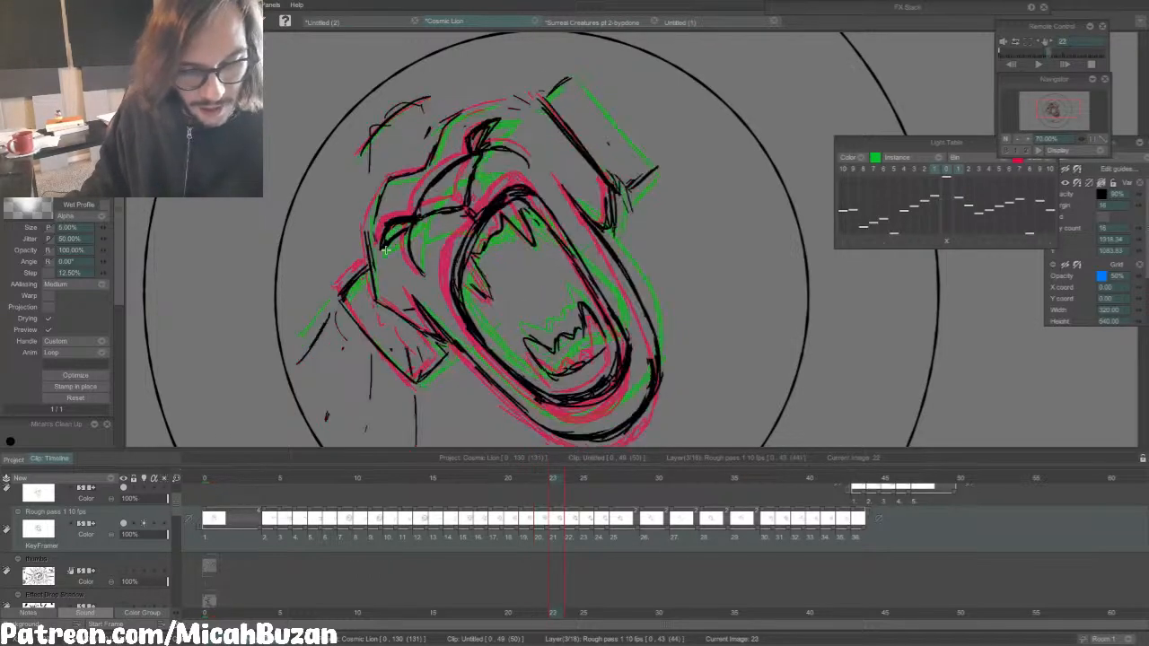
key(Left)
key(Right)
key(Left)
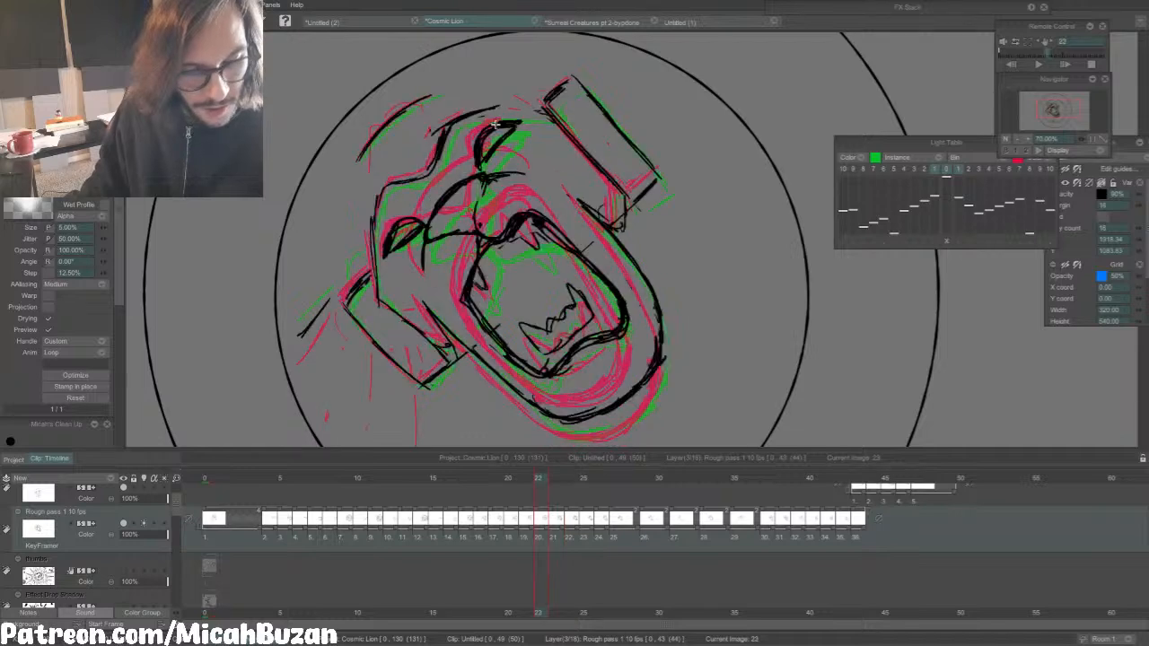
key(Right)
key(Left)
key(Right)
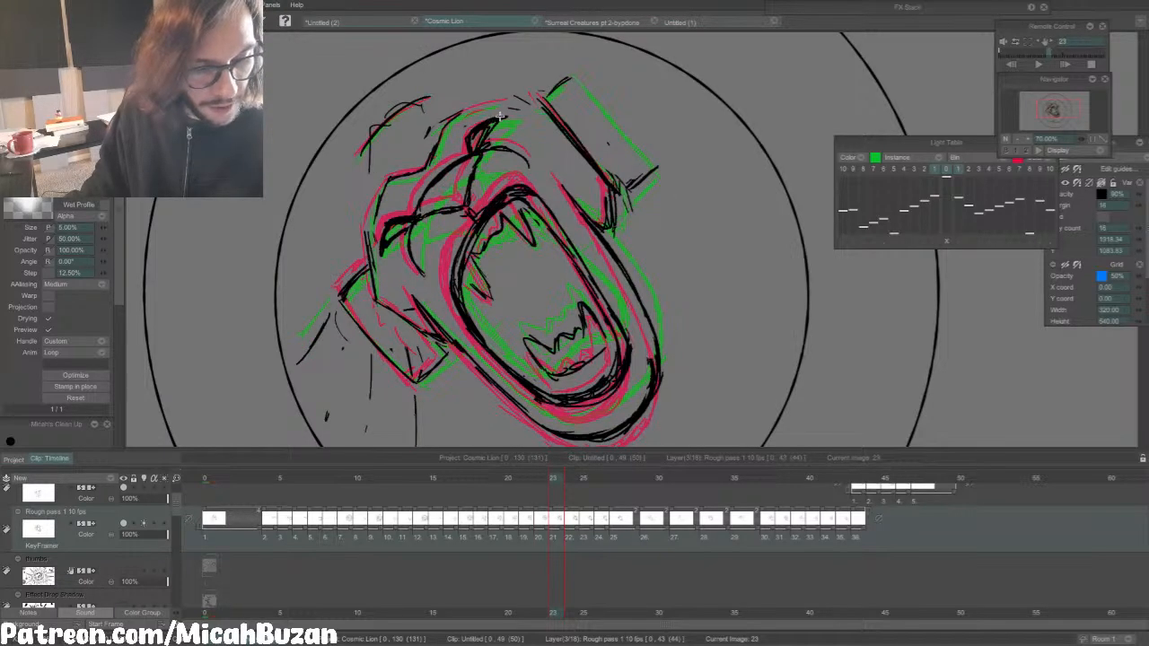
key(Left)
key(Right)
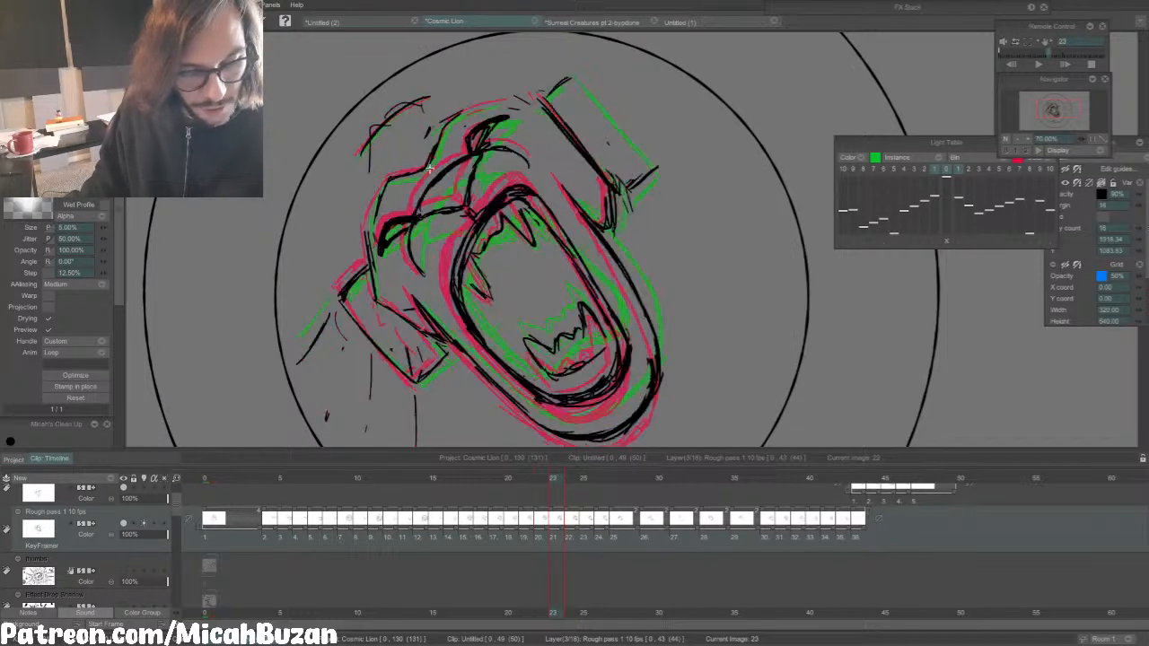
Step: Erase the rough face contour beside the left-hand eye on frame 23, checking it against the neighbouring frames
key(Right)
key(Left)
key(e)
mouse_move(364, 240)
mouse_down()
mouse_move(376, 300)
mouse_move(388, 307)
mouse_up()
key(Left)
key(Right)
key(b)
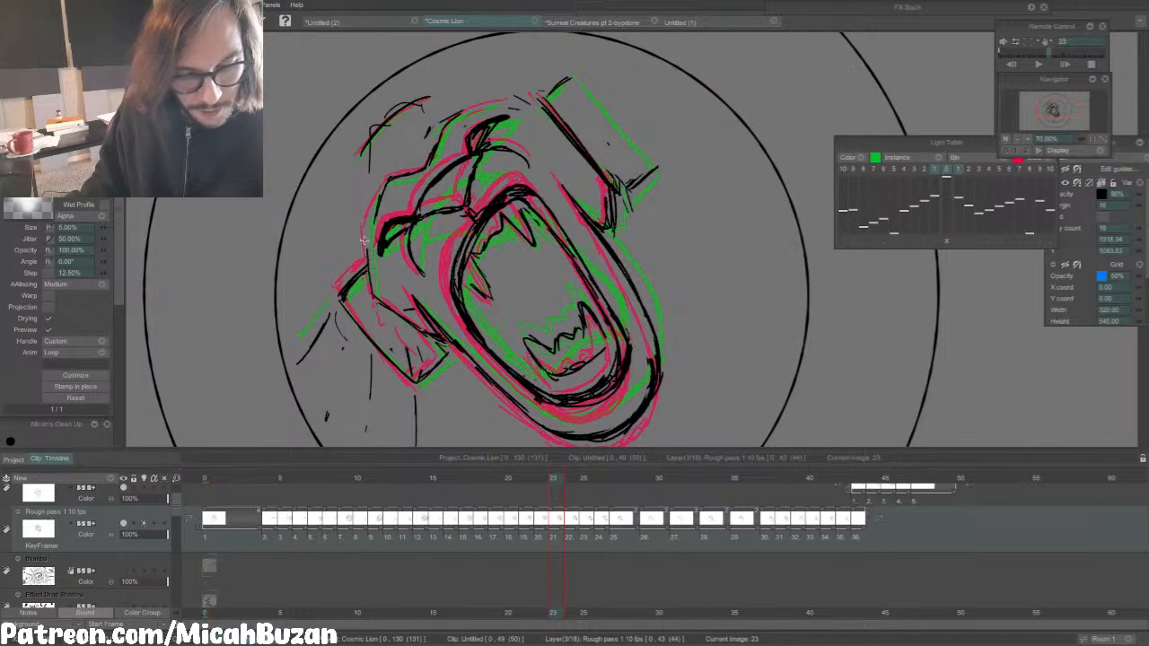
Step: Redraw the face contour from brow to cheek on frame 23 and tidy its brow corner, using frame 22 as reference
key(Left)
key(Right)
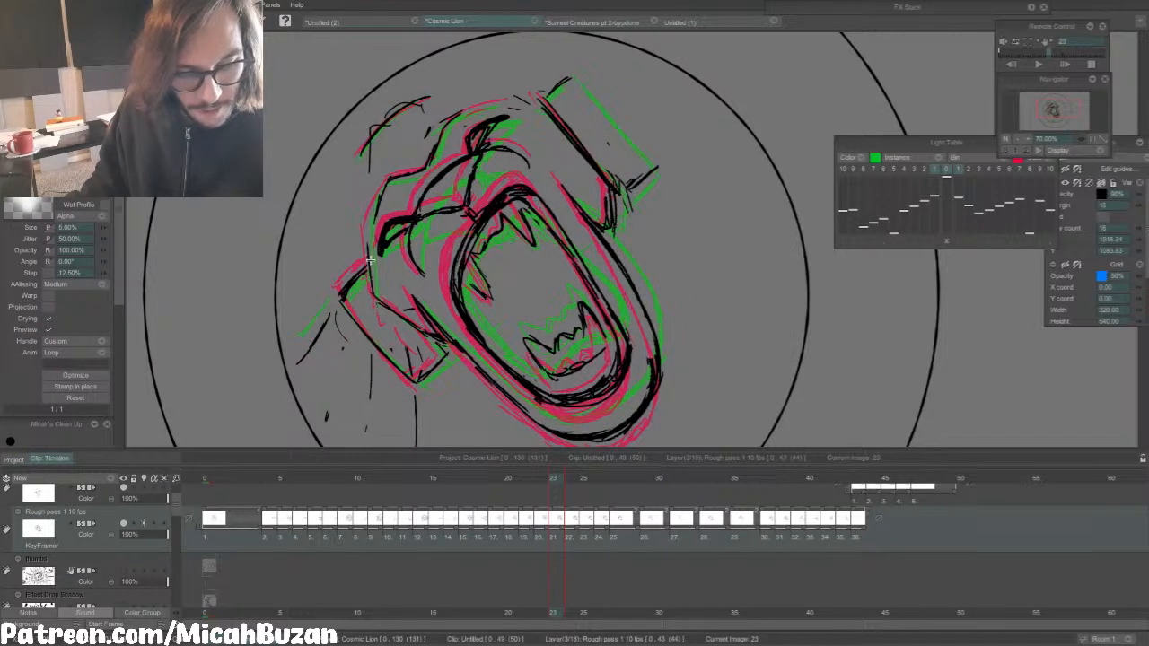
key(Left)
key(Right)
key(b)
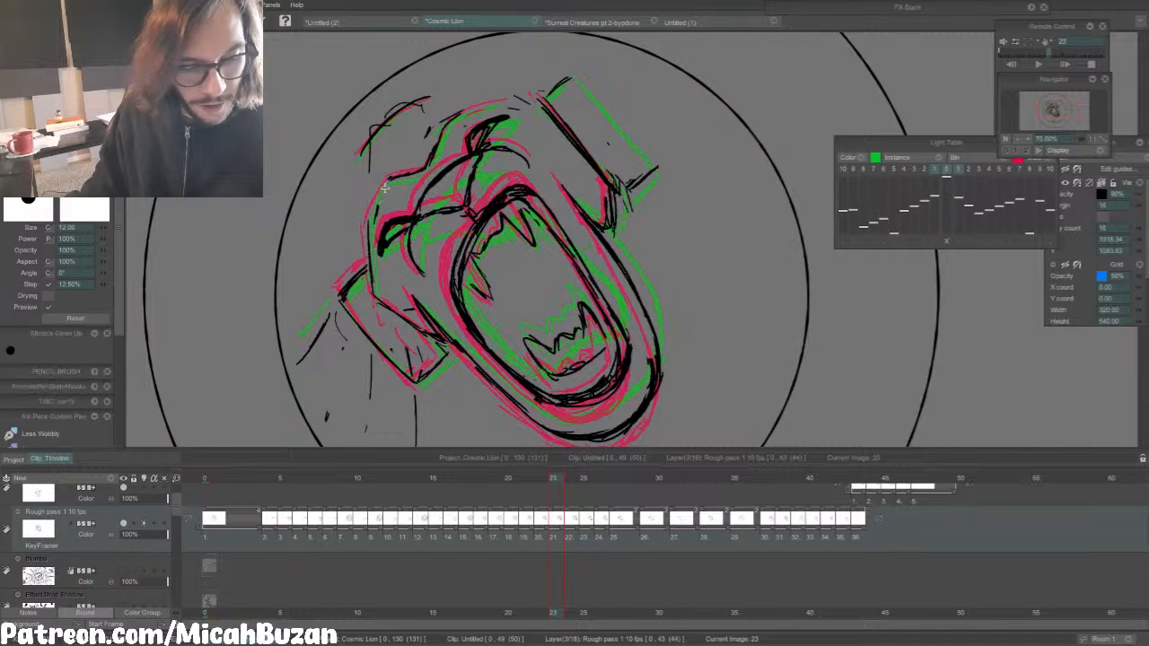
key(Left)
mouse_move(384, 188)
mouse_down()
mouse_move(376, 210)
mouse_move(384, 185)
mouse_up()
key(Right)
key(b)
key(Left)
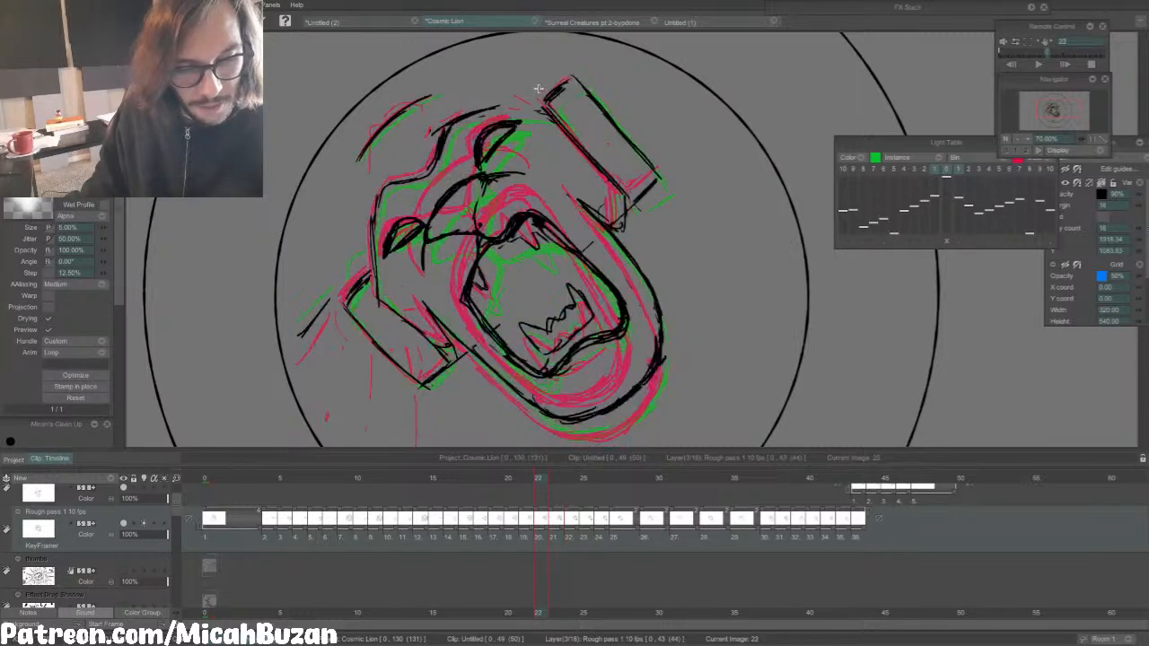
Step: Clean up the brow line above the right-hand eye on frame 23, checking it against the neighbouring frames
key(Right)
key(e)
mouse_move(437, 122)
mouse_down()
mouse_move(425, 139)
mouse_move(505, 100)
mouse_up()
key(Left)
key(Right)
key(b)
key(Left)
key(Right)
key(Right)
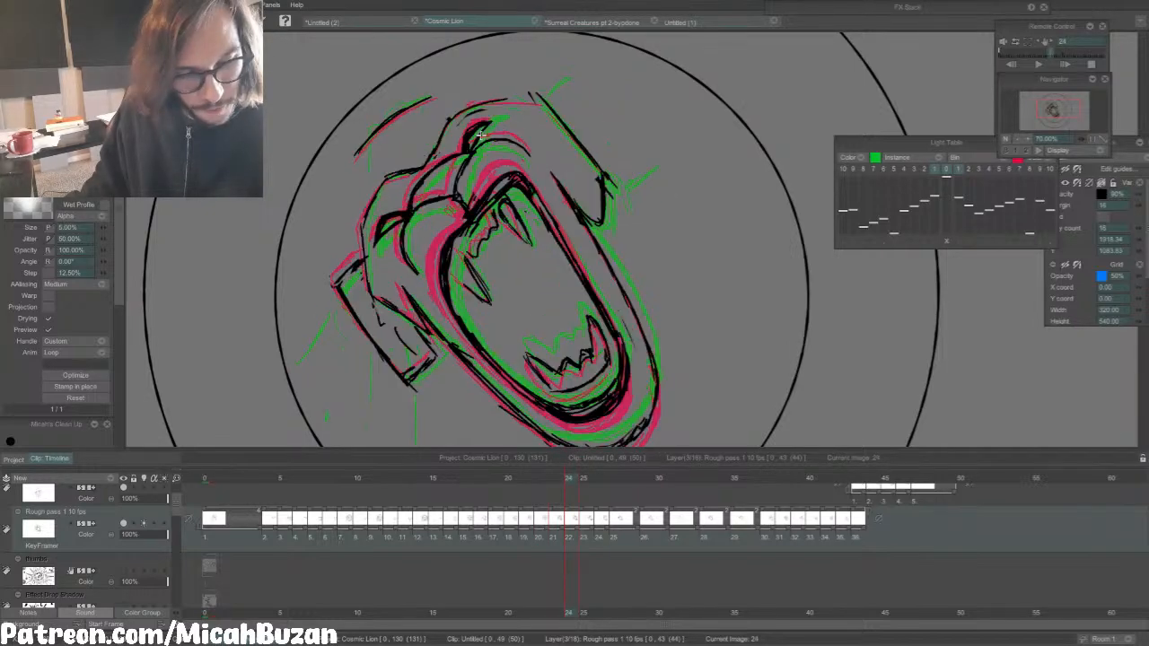
Step: Thicken and extend the upper lid of the right-hand eye on frame 24, flipping against frame 23
key(Left)
mouse_move(499, 118)
mouse_down()
mouse_move(483, 124)
mouse_move(503, 117)
mouse_up()
key(Right)
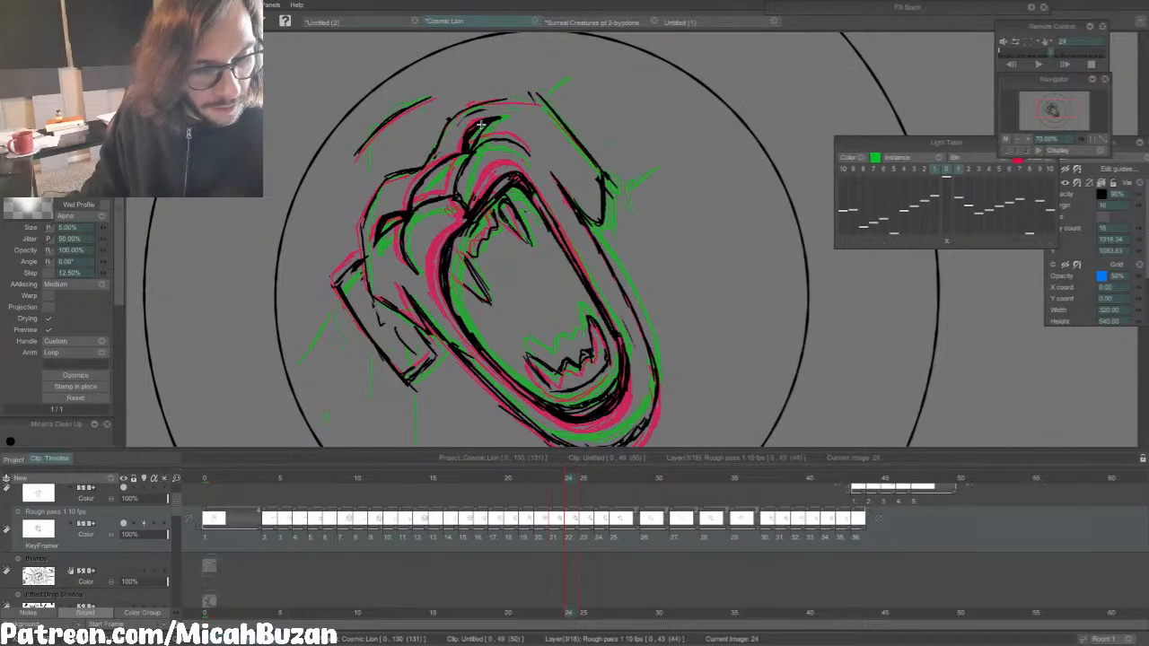
key(Left)
key(Right)
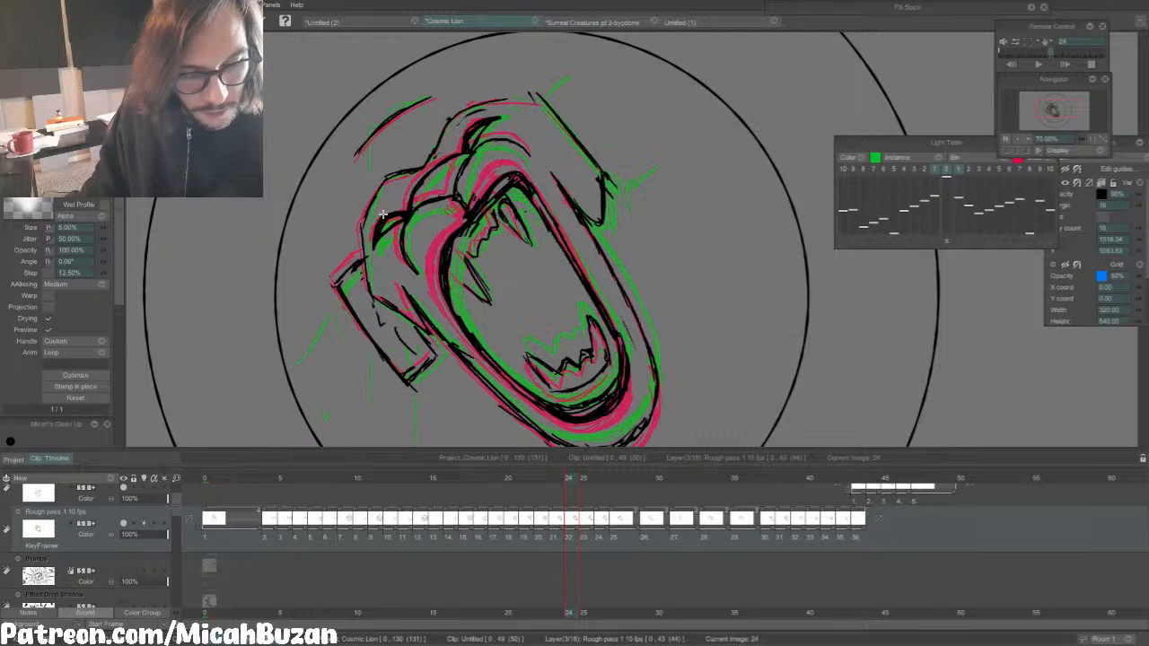
key(Left)
key(Right)
Step: Thicken the upper lids of both eyes on frames 25 and 26, flipping between the two drawings
key(Right)
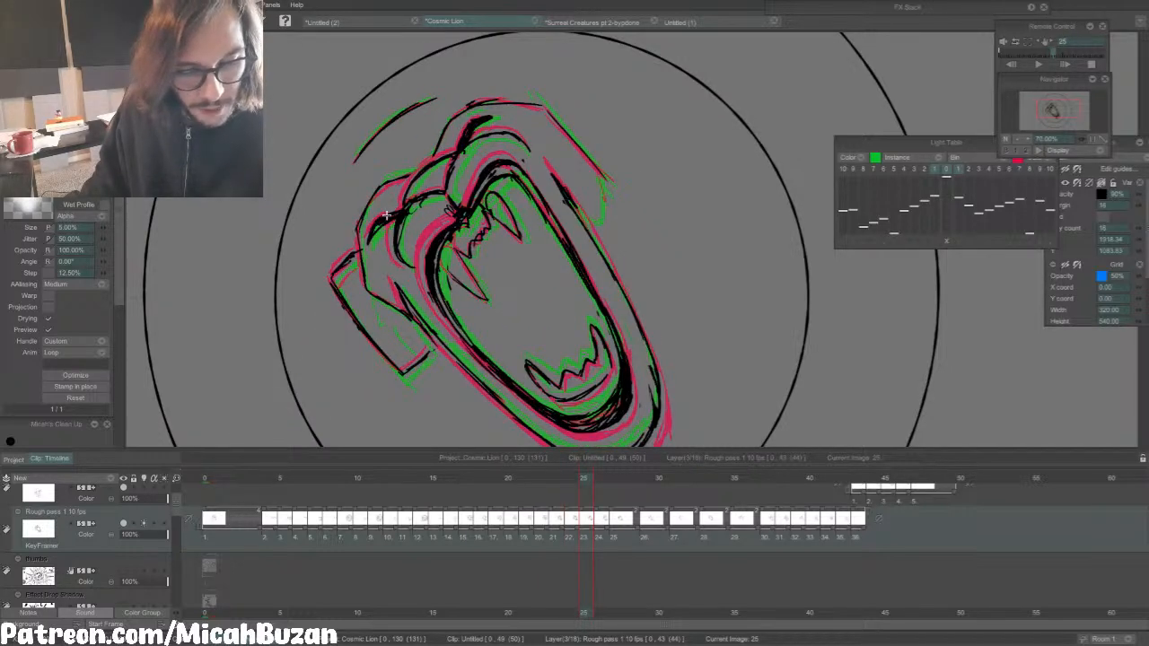
key(Right)
key(Left)
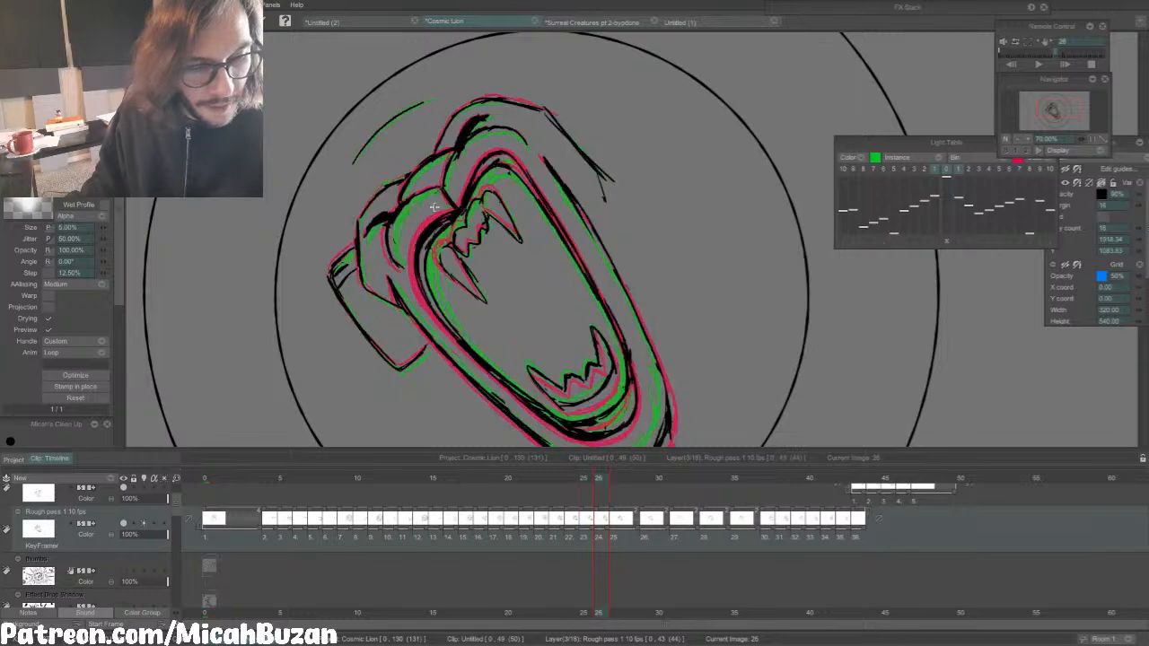
key(p)
key(b)
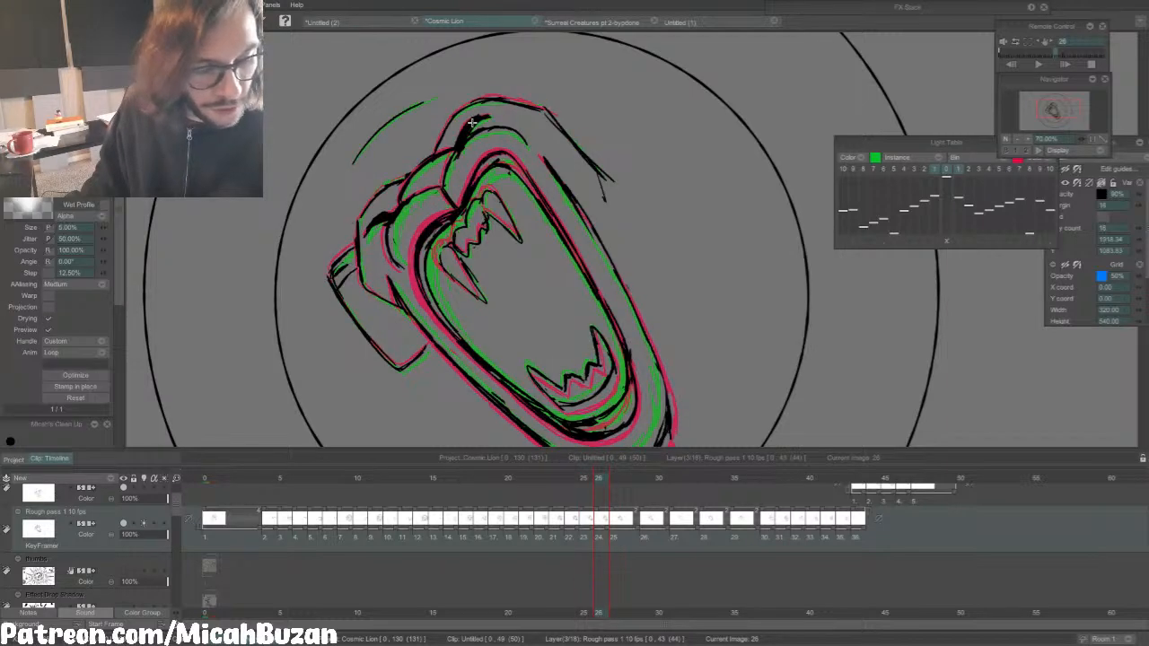
key(Left)
key(Right)
key(Left)
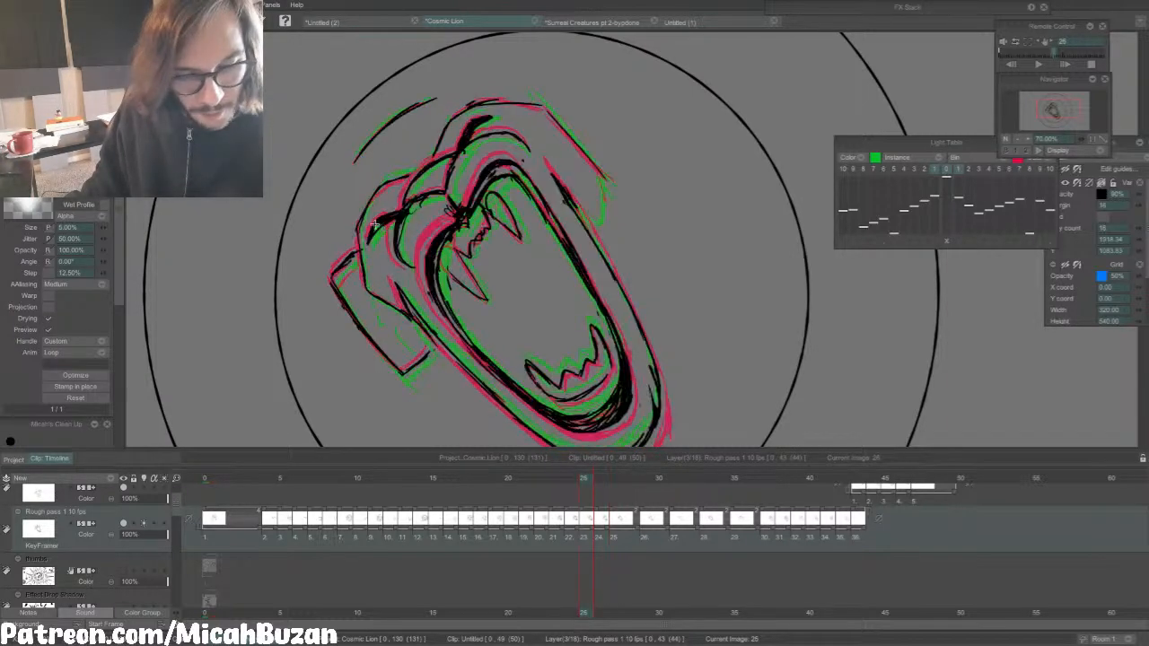
key(Right)
drag(367, 234, 384, 215)
Step: Compare the eyes and brow on frames 26 to 28 by flipping between them
key(Right)
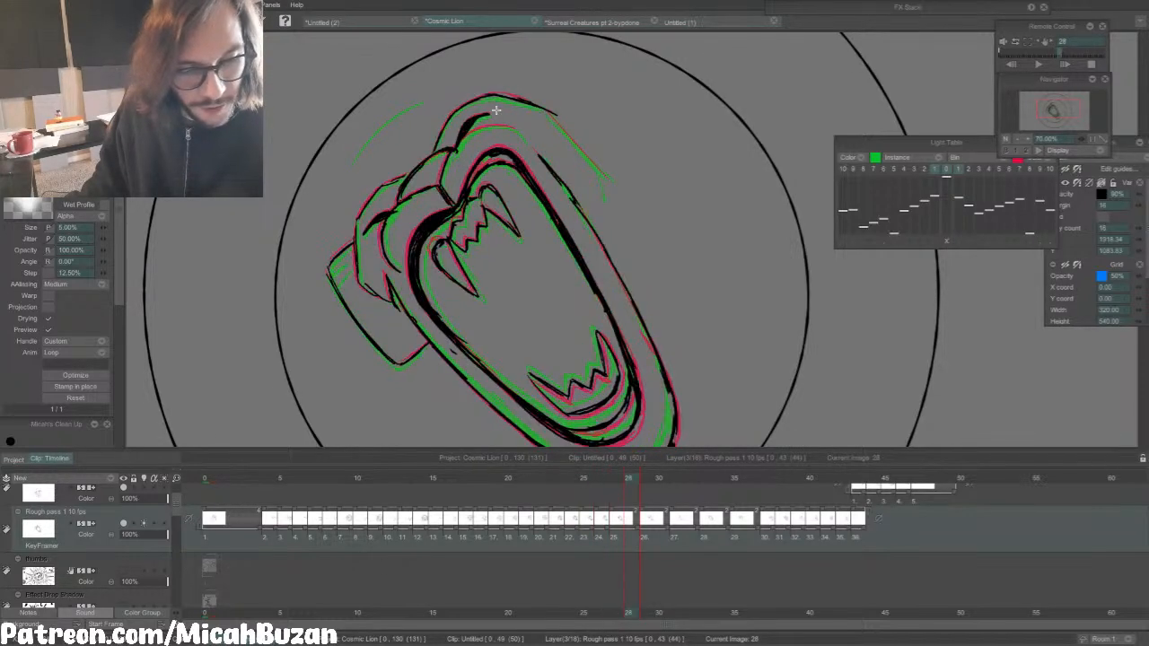
key(Left)
key(Right)
key(Right)
key(Left)
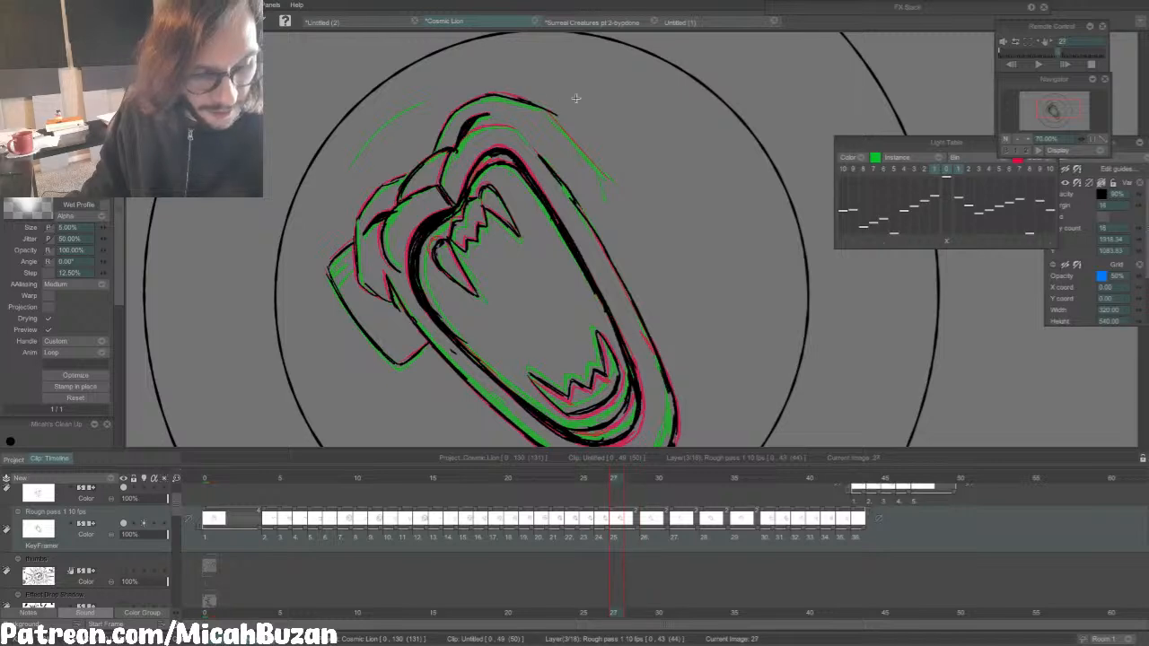
key(Left)
key(Right)
Step: Play back the head turn over images 16 to 25 and again from the earlier frames to review the motion
drag(619, 538, 480, 540)
key(Return)
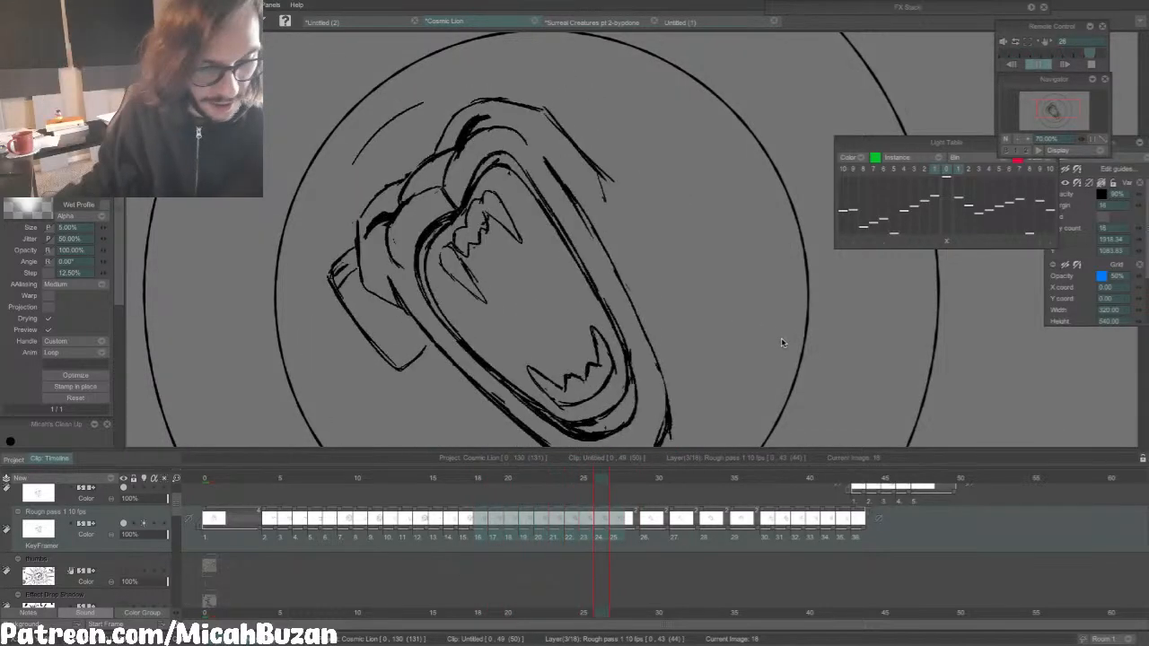
drag(614, 484, 370, 489)
key(Return)
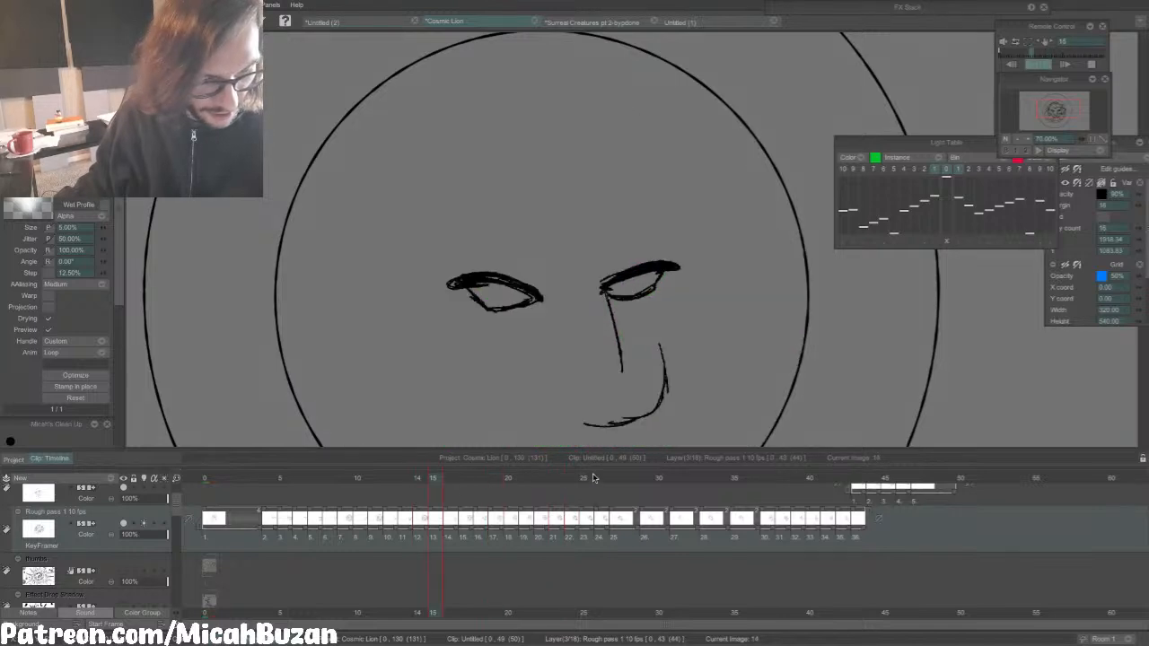
drag(616, 477, 306, 500)
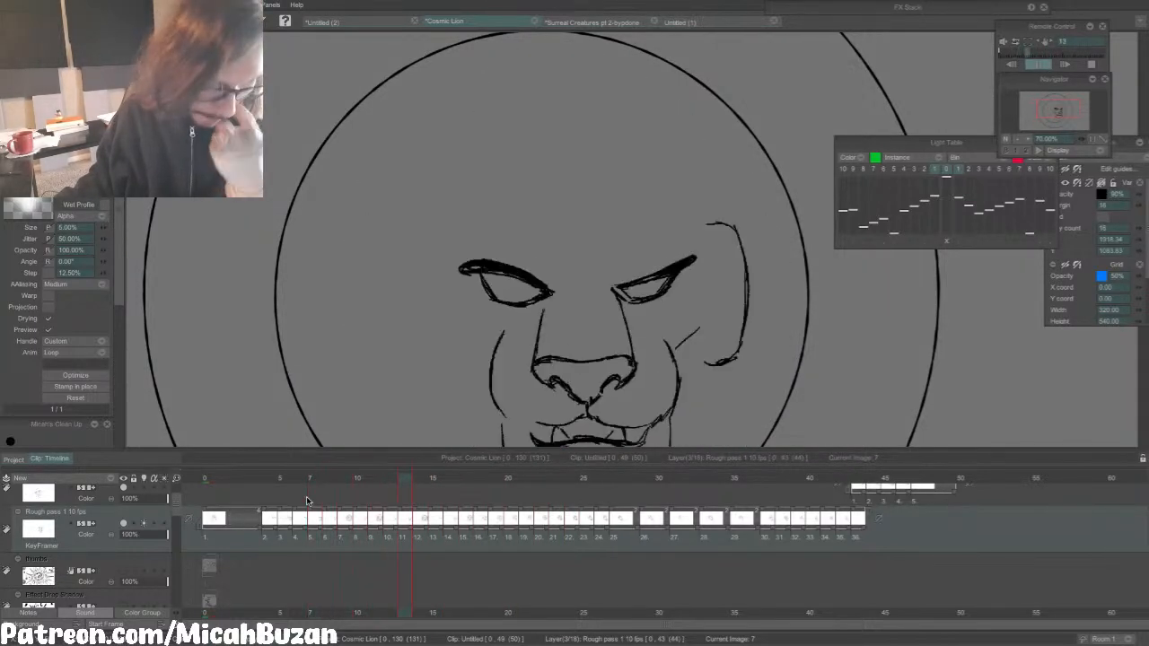
key(Return)
Step: Erase the lower lid of the left-hand eye on frame 14 after comparing it with frame 13
key(b)
key(Left)
key(Left)
key(Right)
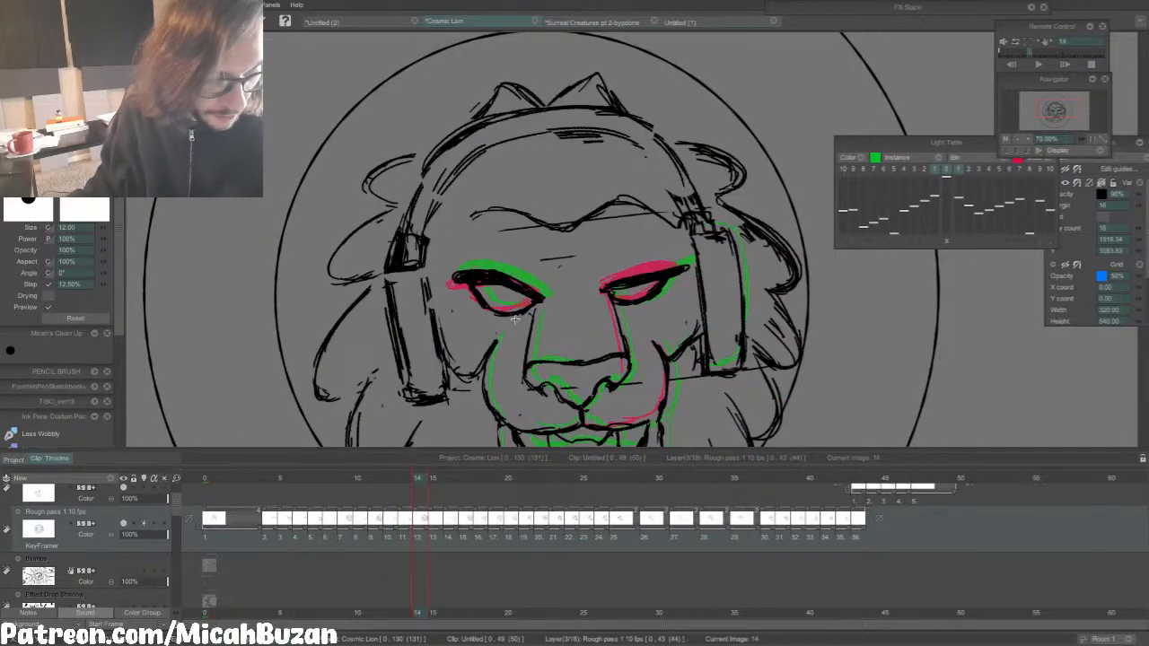
key(Left)
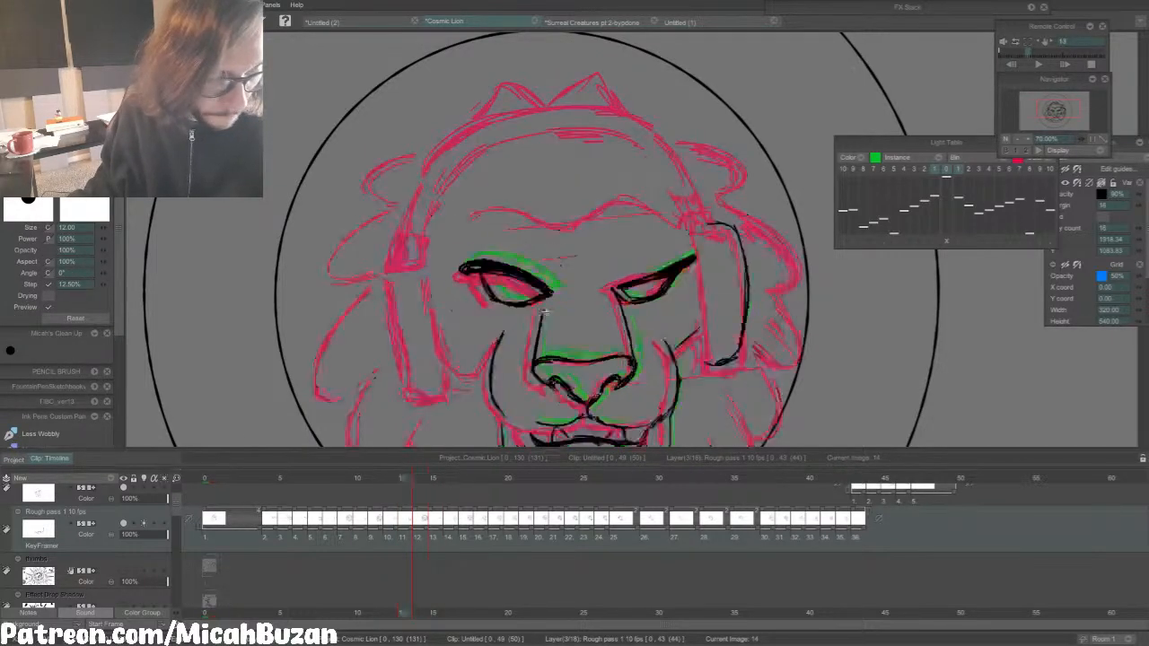
key(Right)
key(e)
drag(529, 307, 479, 300)
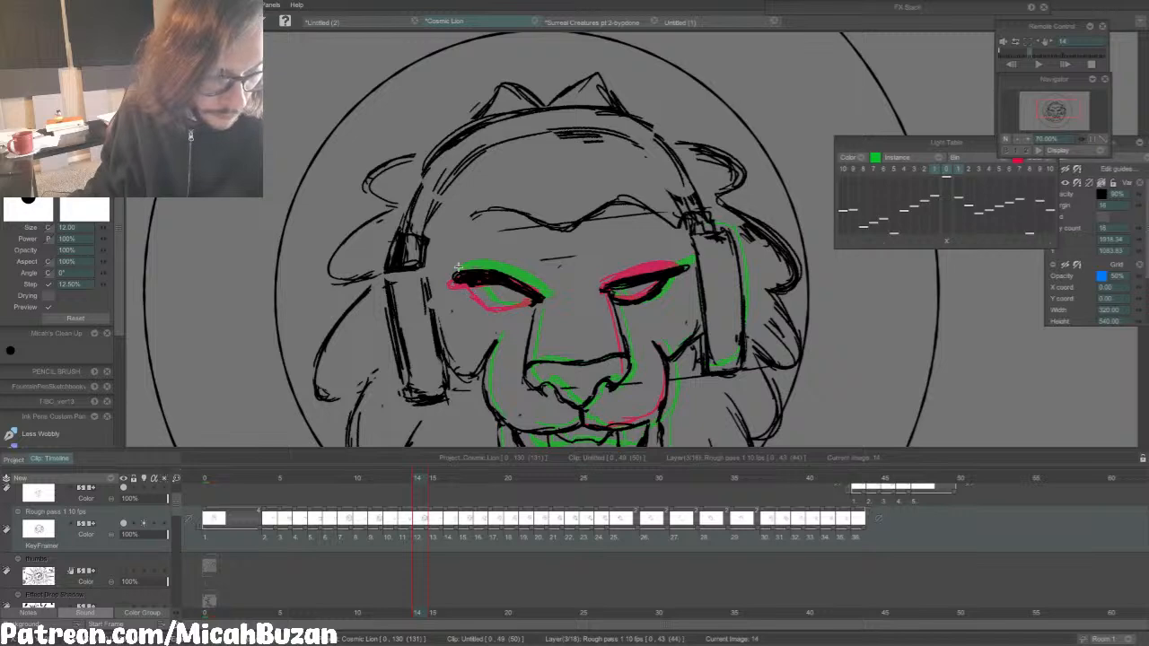
Step: Redraw the lower lid of the left-hand eye on frame 14, using frame 13 as reference
key(b)
drag(488, 304, 492, 308)
key(Left)
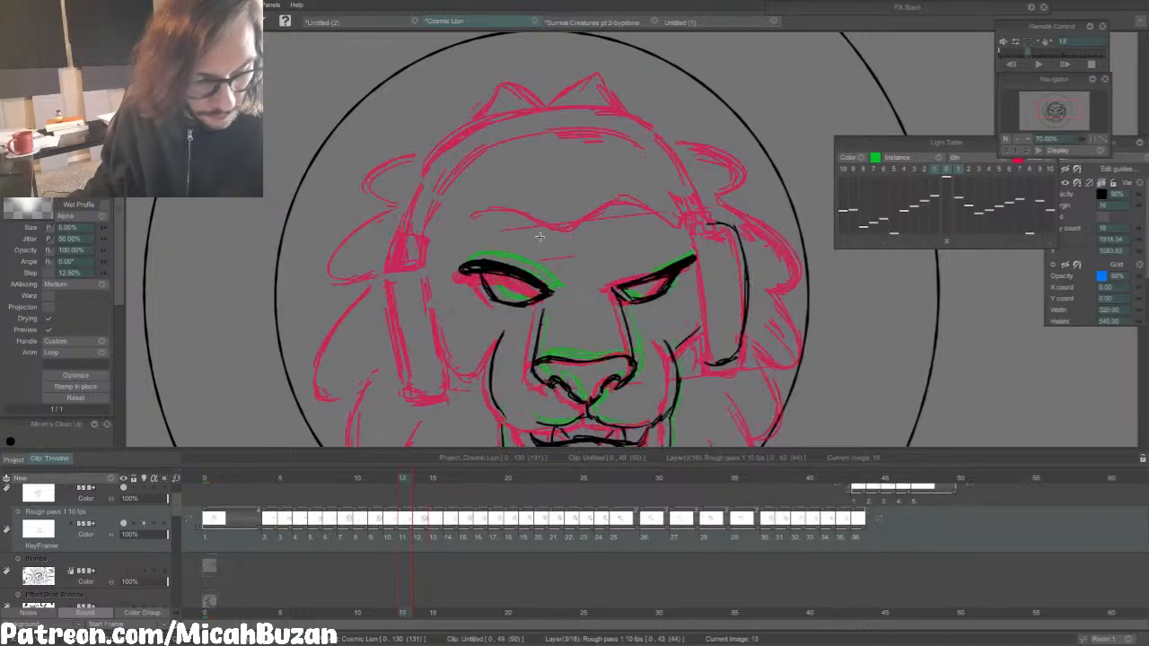
key(Right)
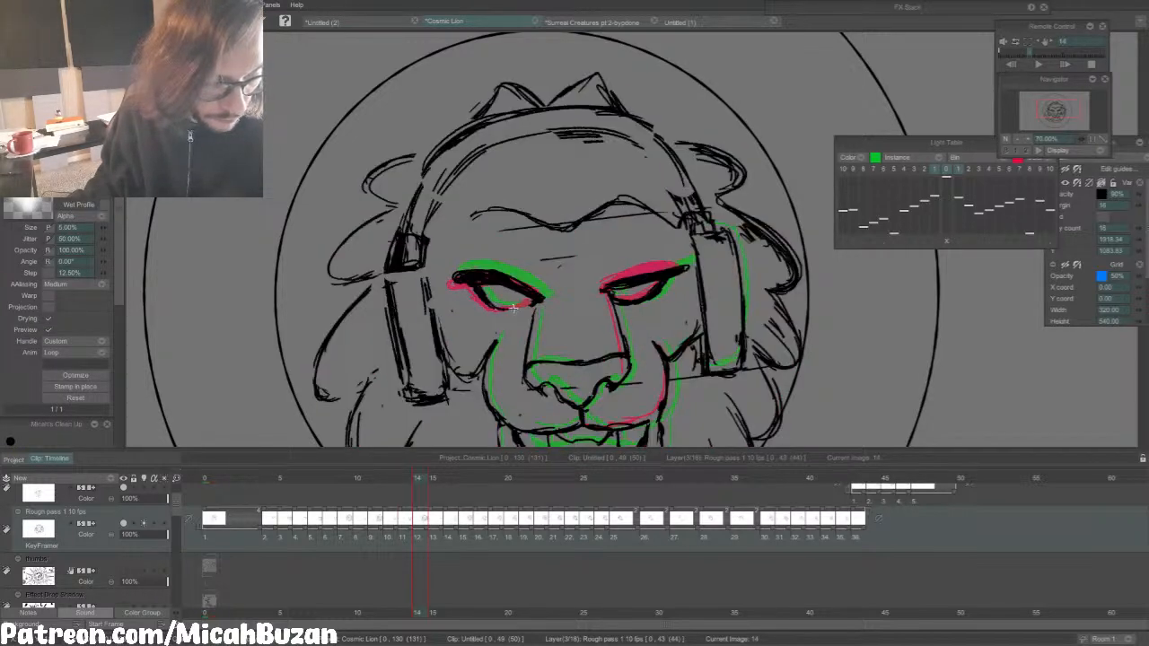
key(Left)
key(Right)
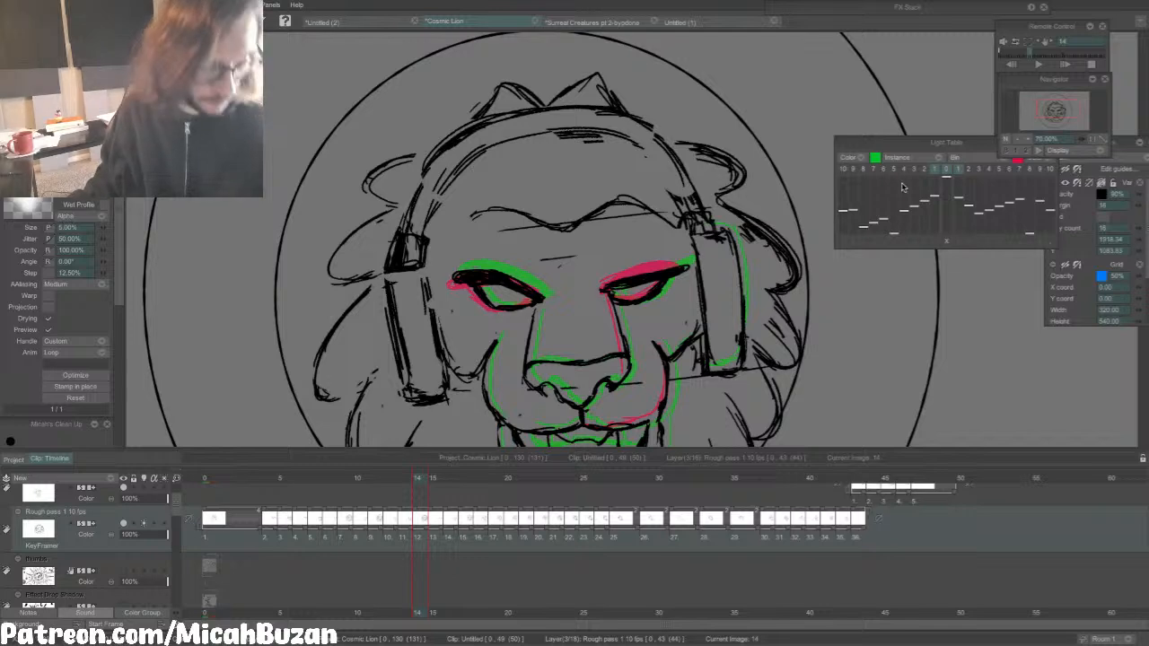
Step: Save the Cosmic Lion project
drag(1051, 102, 1059, 106)
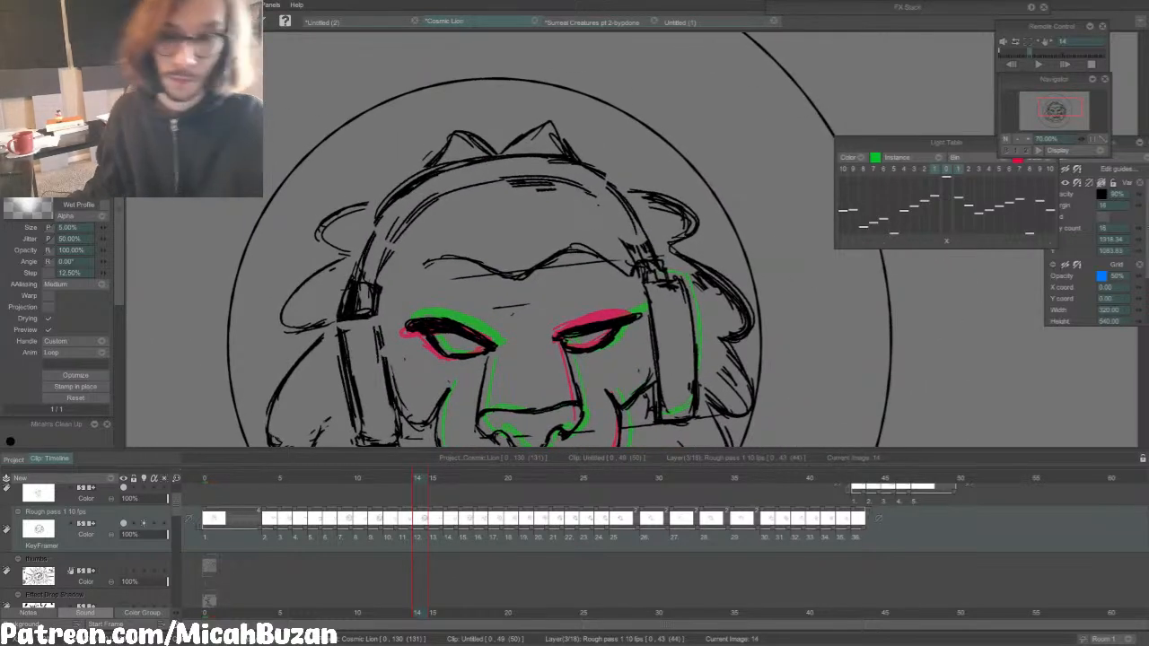
click(155, 7)
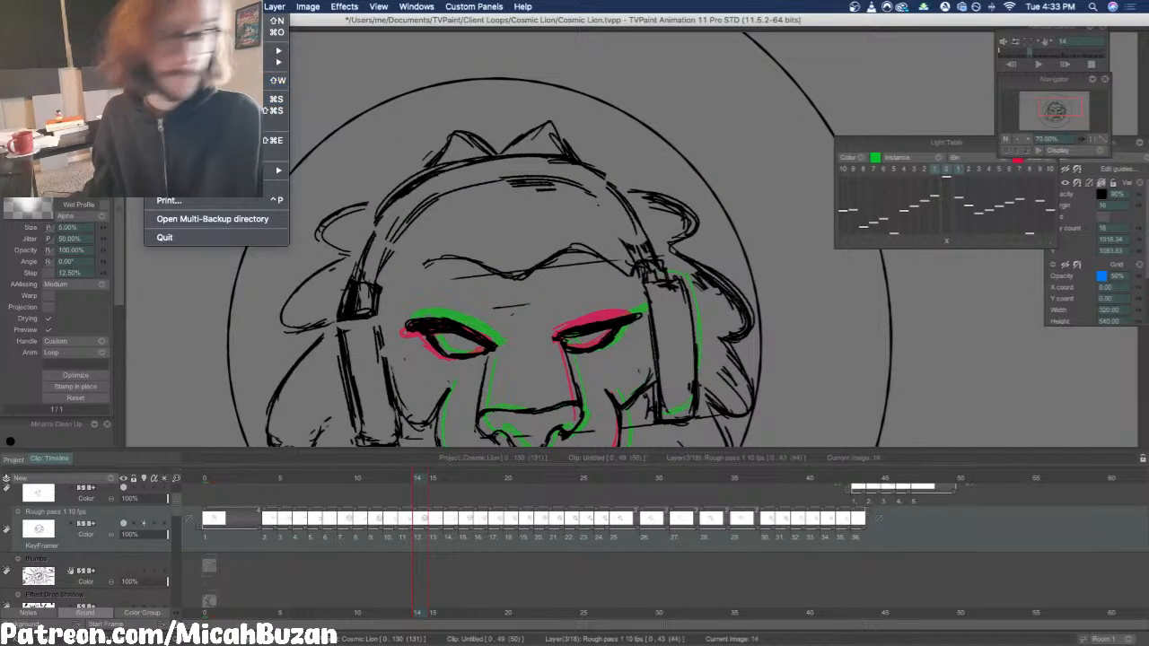
click(264, 101)
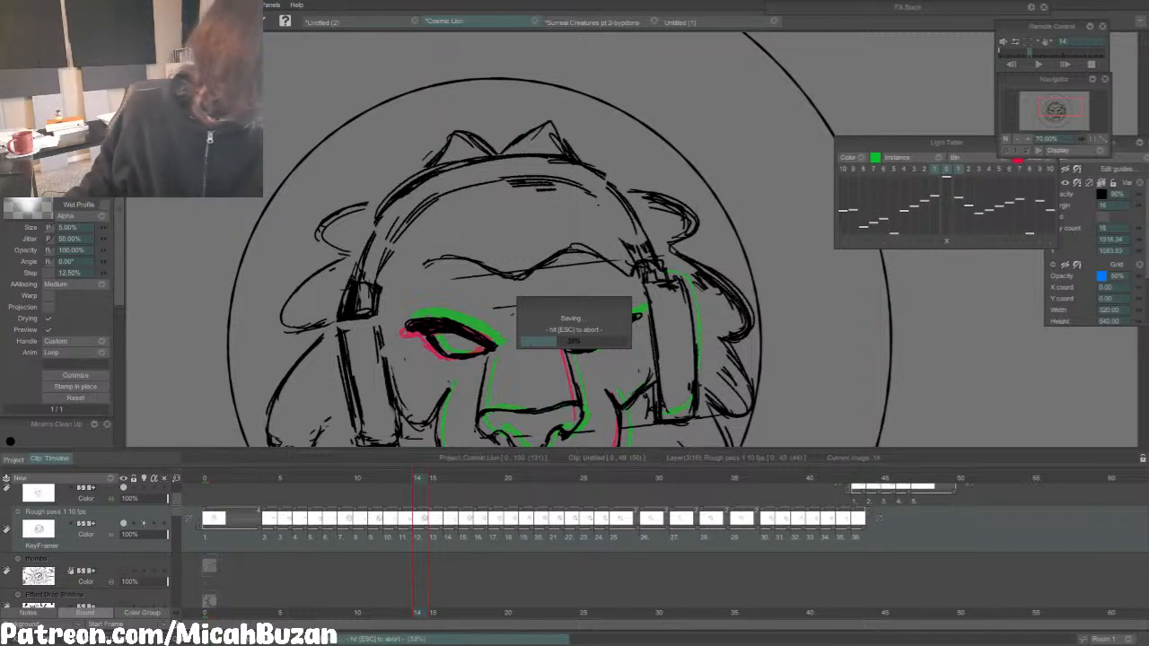
Step: Draw the brow curve above the left-hand eye on frame 10, in between the brow lines of the neighbouring frames
key(Right)
key(Right)
key(Right)
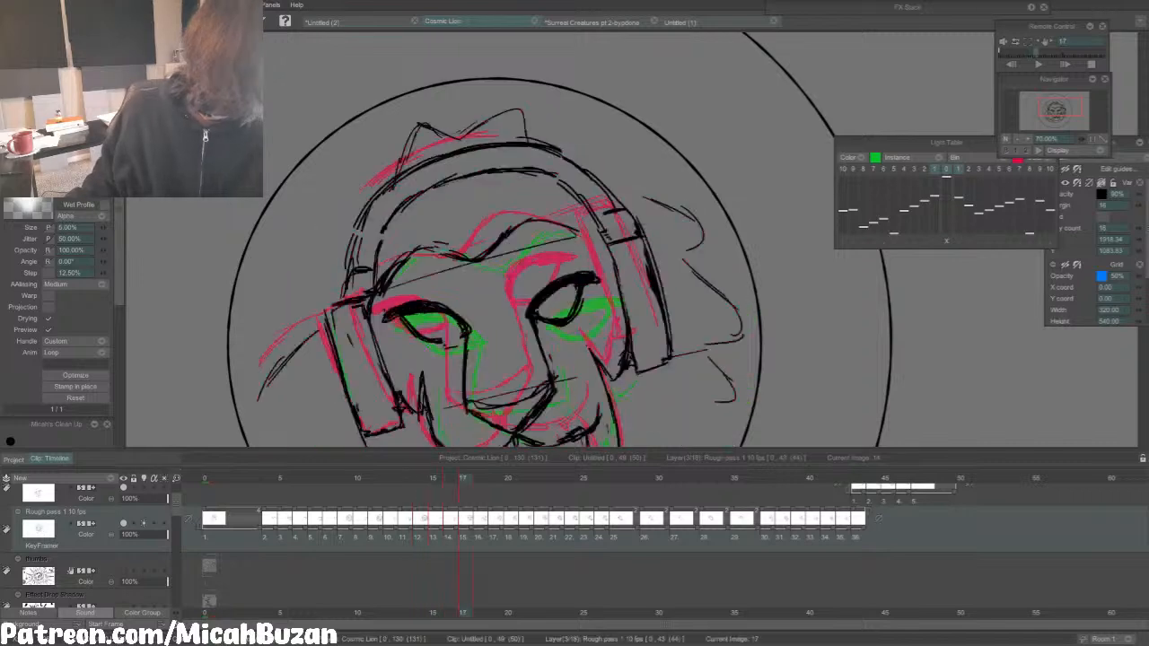
key(Left)
key(Left)
key(Left)
key(Left)
key(Left)
key(Left)
key(Left)
key(Left)
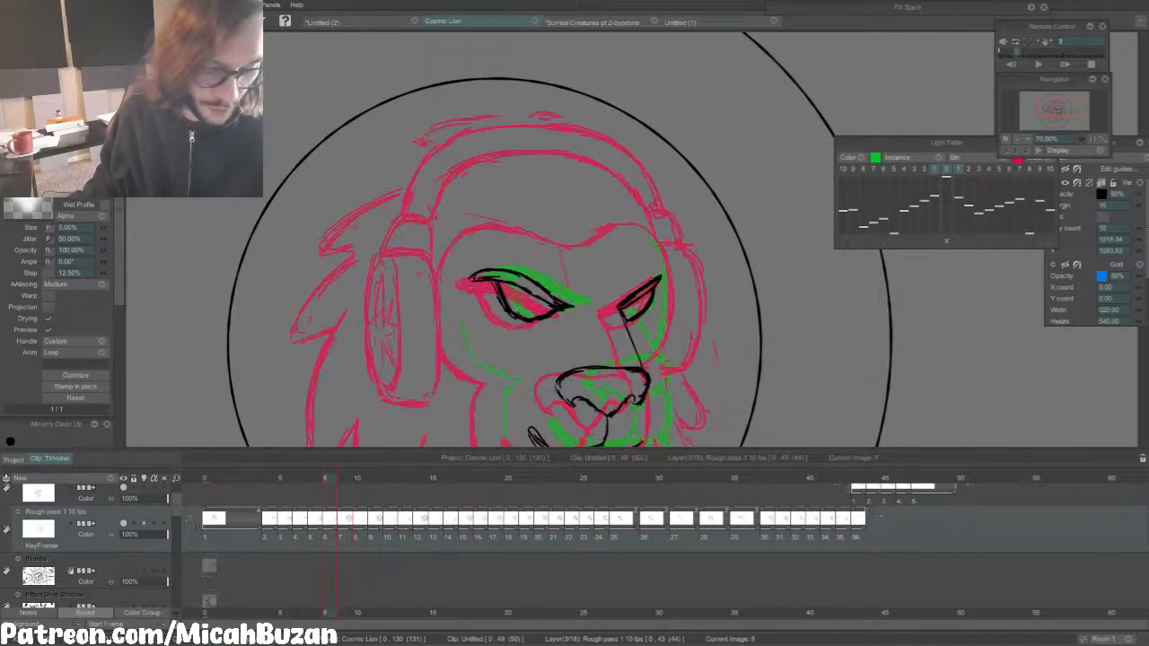
key(Right)
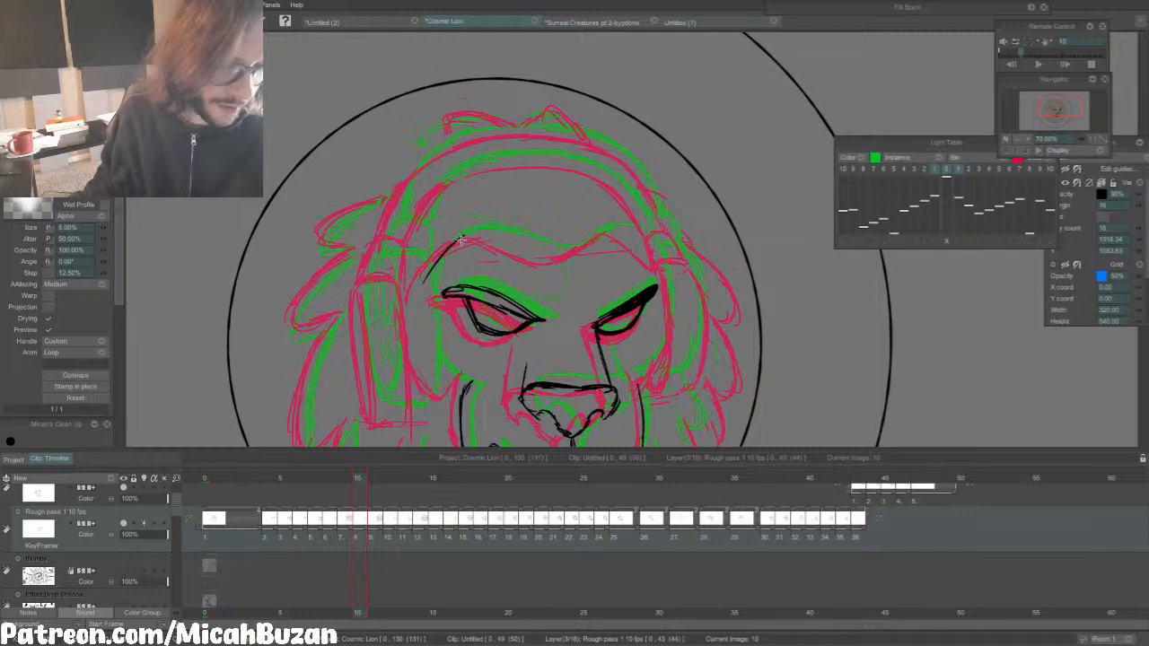
key(Left)
key(Right)
key(ctrl+z)
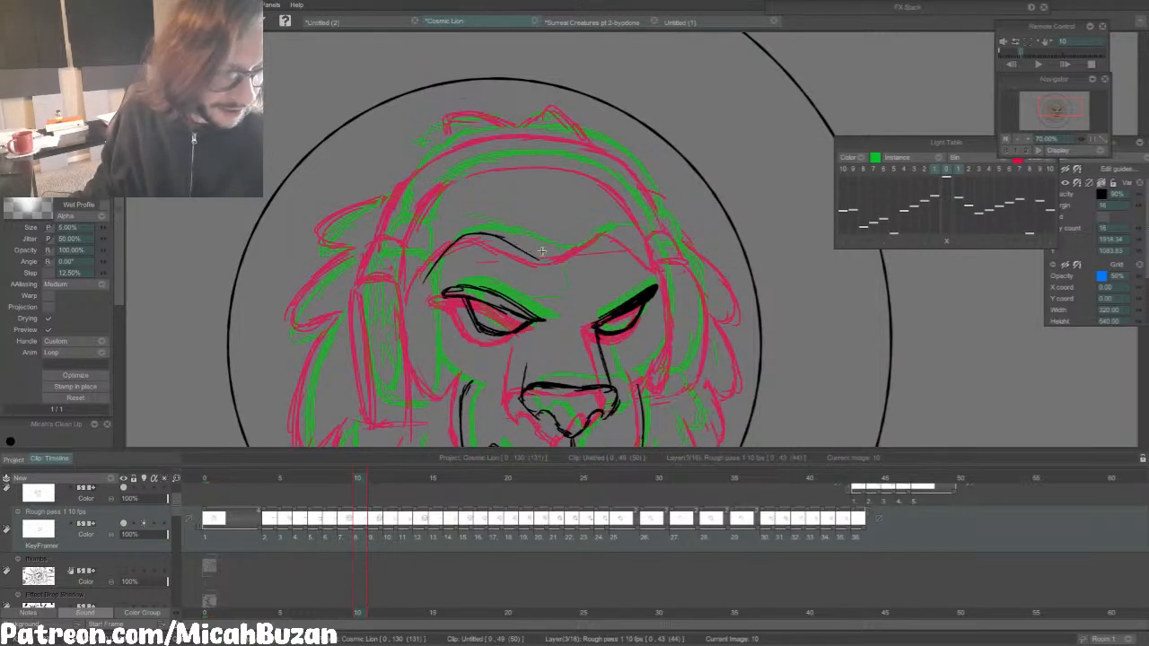
Step: Erase the inner end of the new brow curve on frame 10 near the middle of the forehead
key(Left)
key(Right)
key(e)
drag(540, 261, 517, 251)
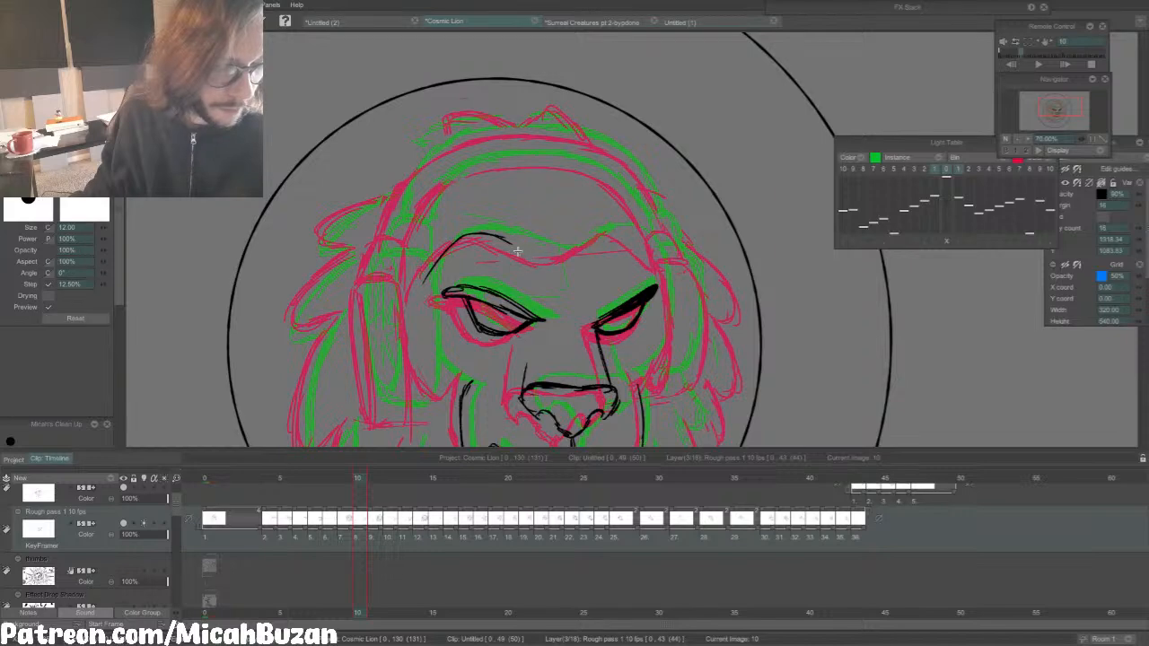
Step: Redraw the brow line on frame 10 through its central dip and over the right-hand eye, flipping against frame 9
key(b)
key(Left)
key(Right)
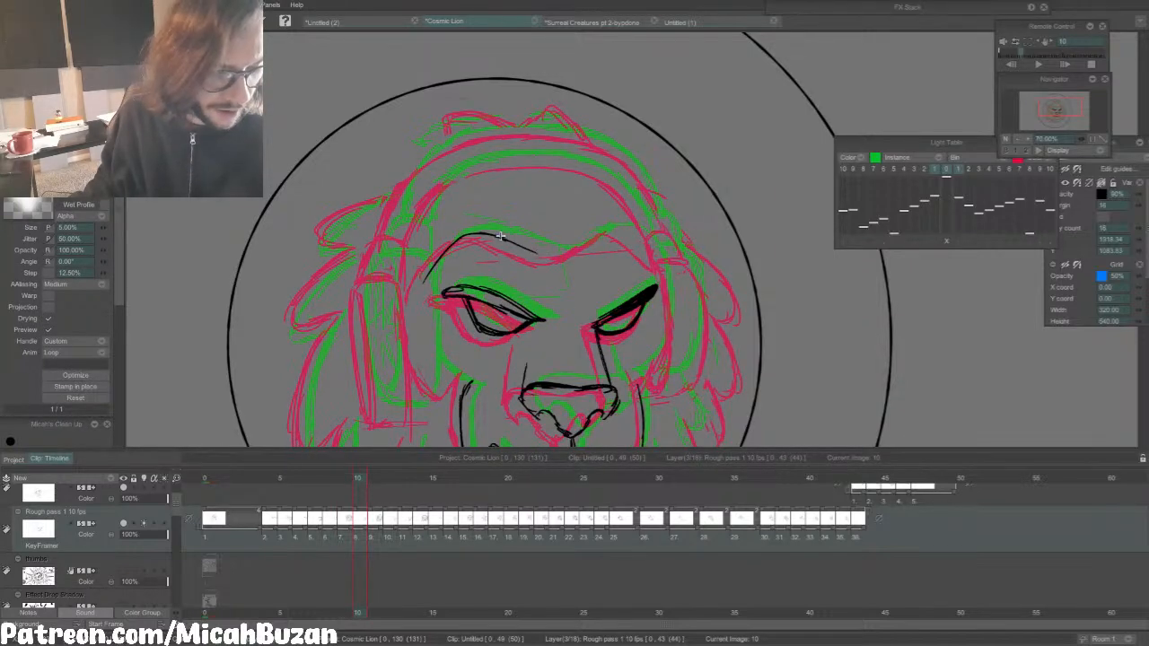
key(Left)
key(Right)
drag(546, 254, 607, 231)
key(Left)
key(Right)
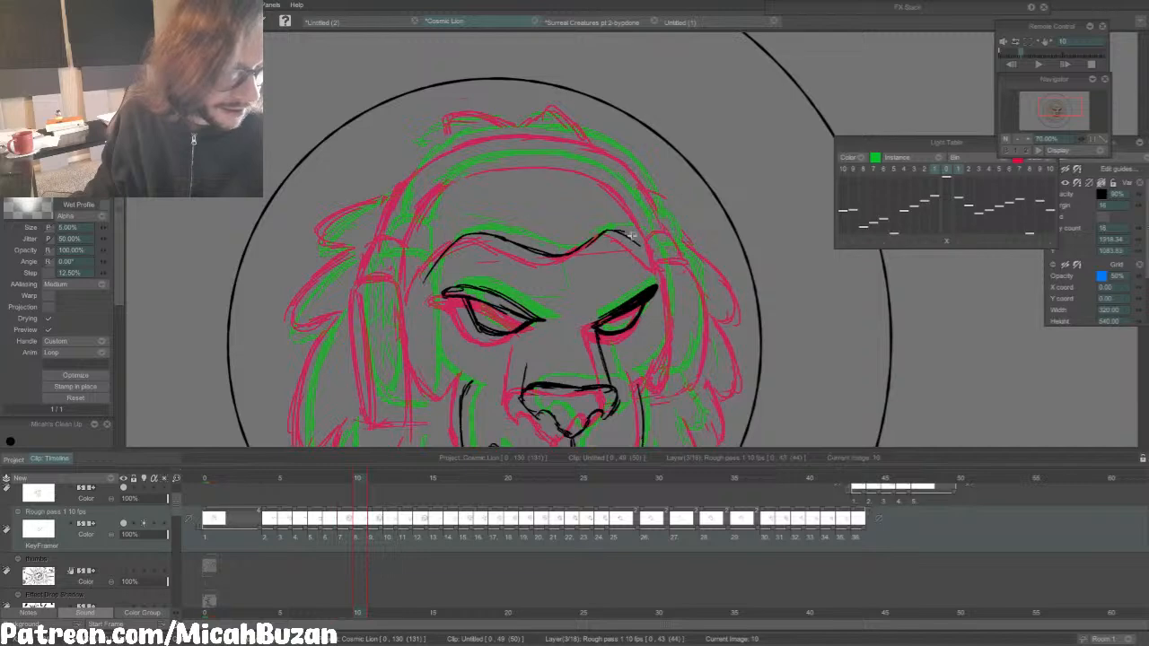
Step: Play back the early frames of the head turn to check the new brow line in motion
key(Right)
key(Right)
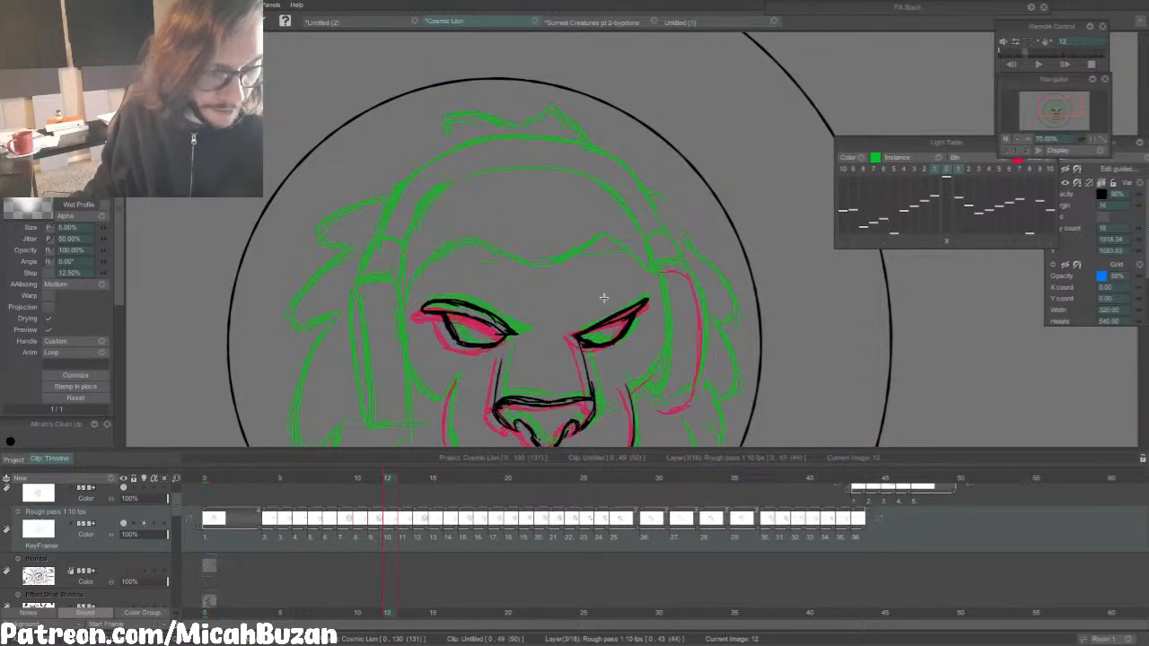
drag(437, 536, 282, 536)
key(Return)
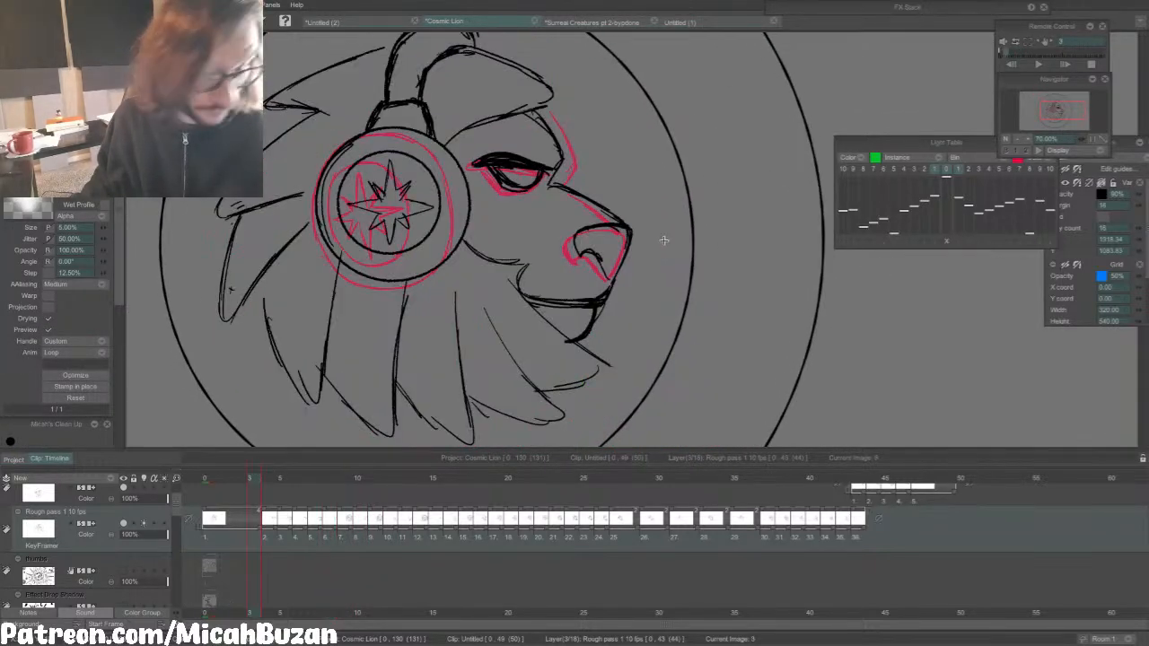
Step: Move the Guideline panel clear of the screen edge and play back the clip from its first frame
drag(1121, 144, 1089, 116)
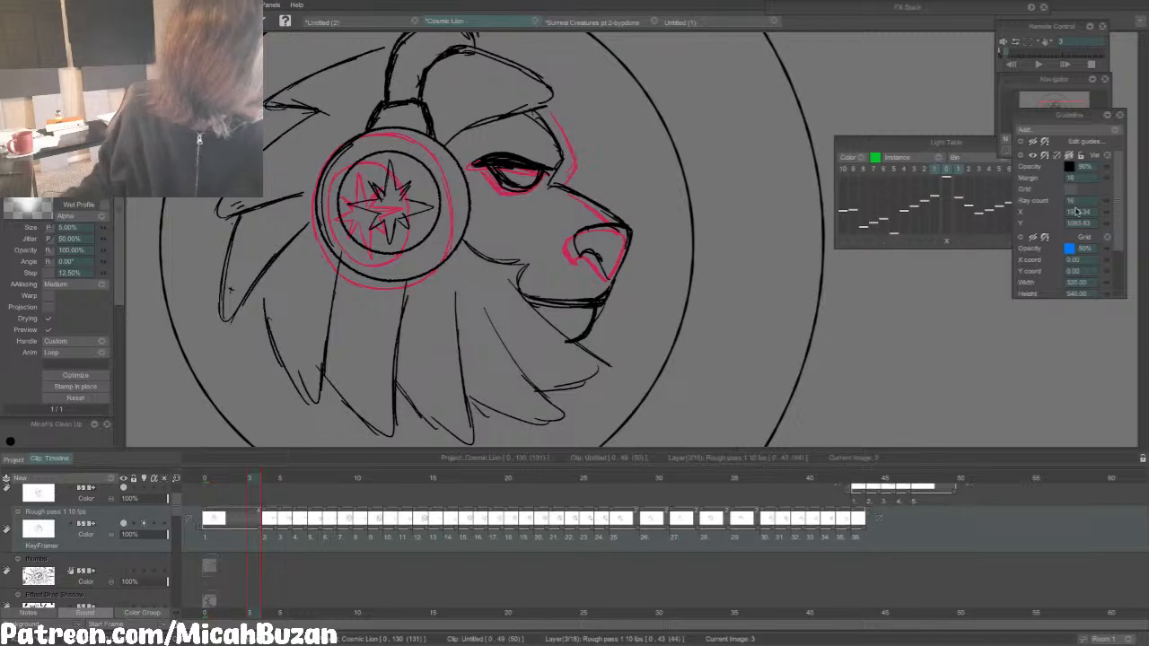
click(199, 481)
key(Return)
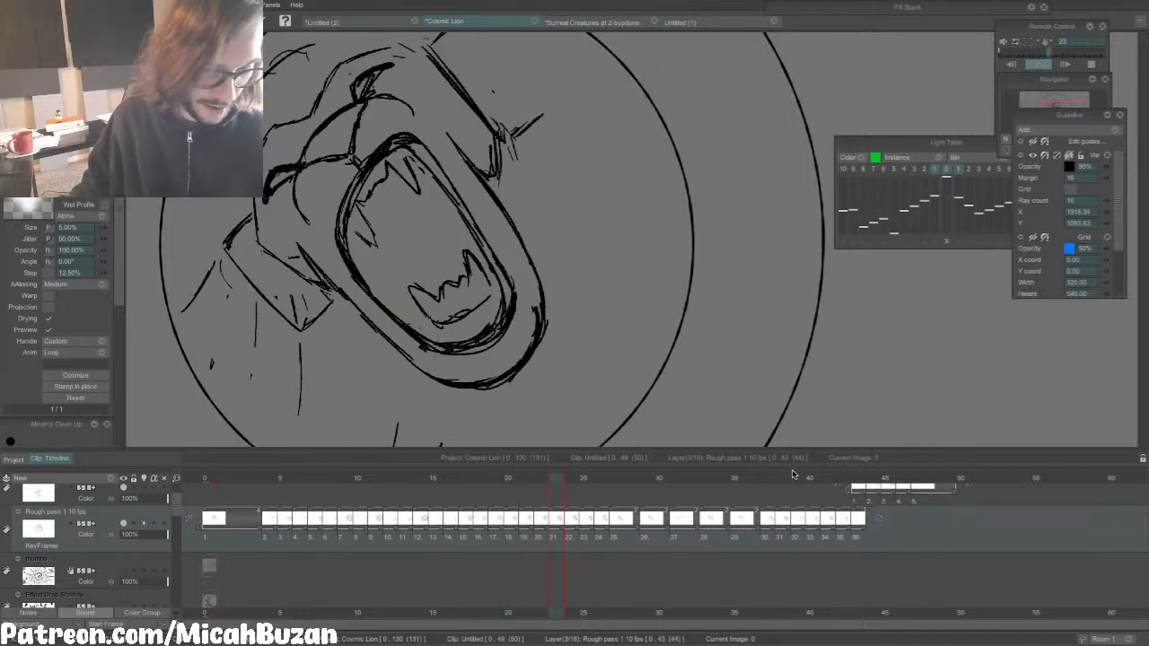
key(Return)
Step: Erase and redraw the lower lid of the left-hand eye on frame 12, using frame 11 as reference
key(Right)
drag(513, 500, 418, 515)
key(Left)
key(Left)
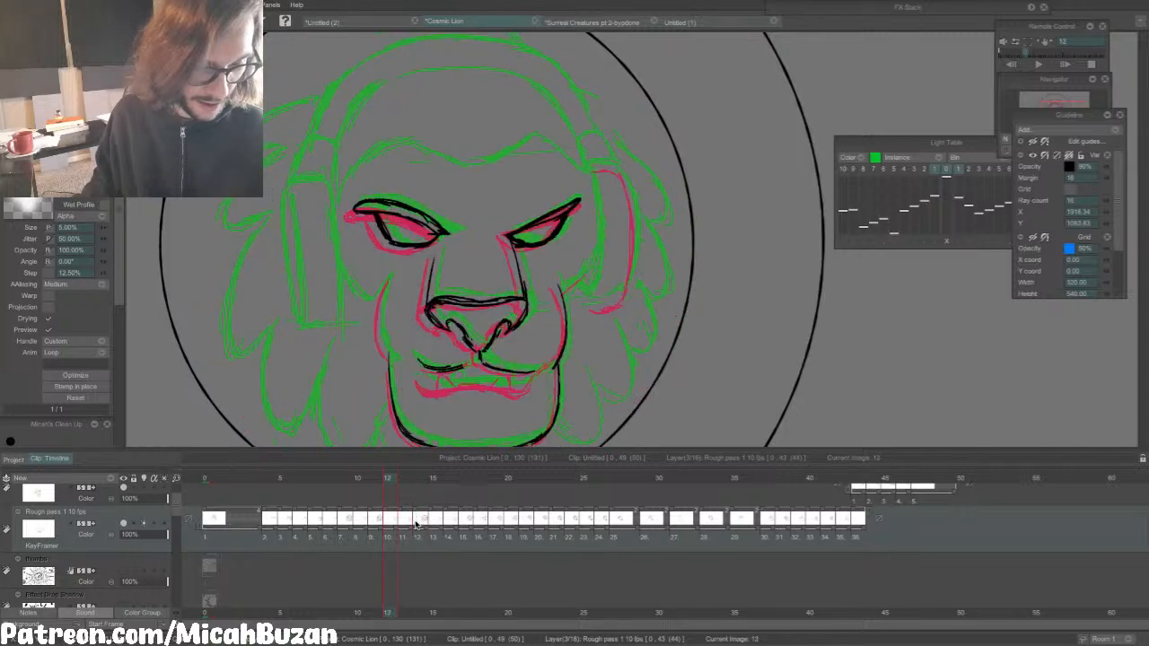
key(Left)
key(Right)
key(b)
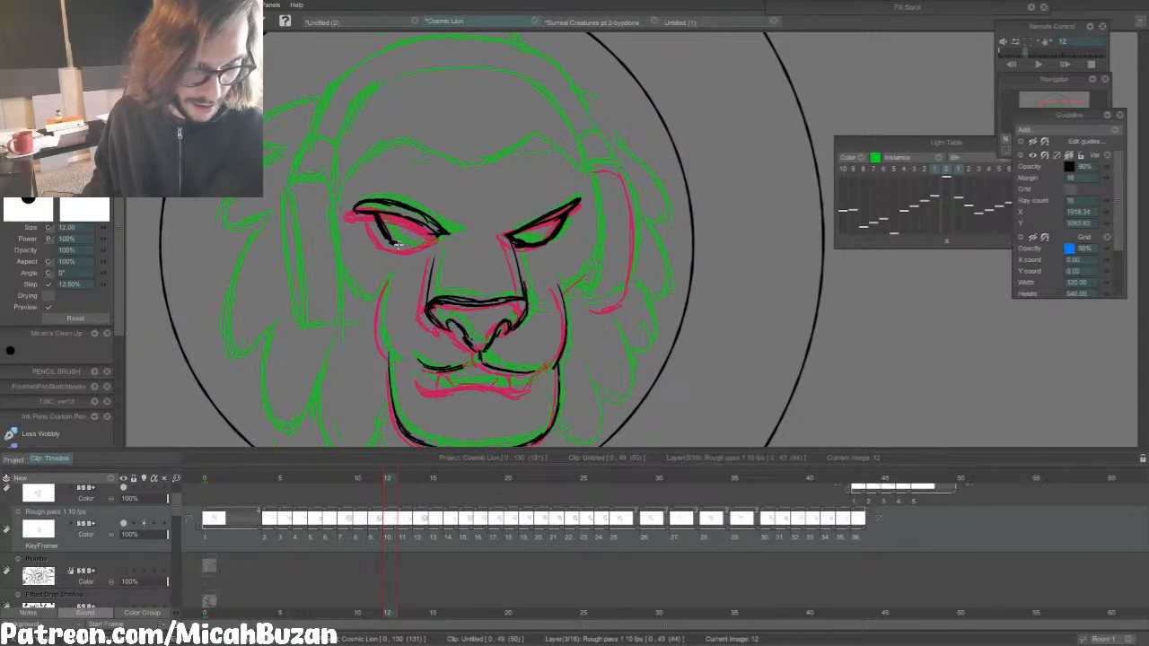
key(b)
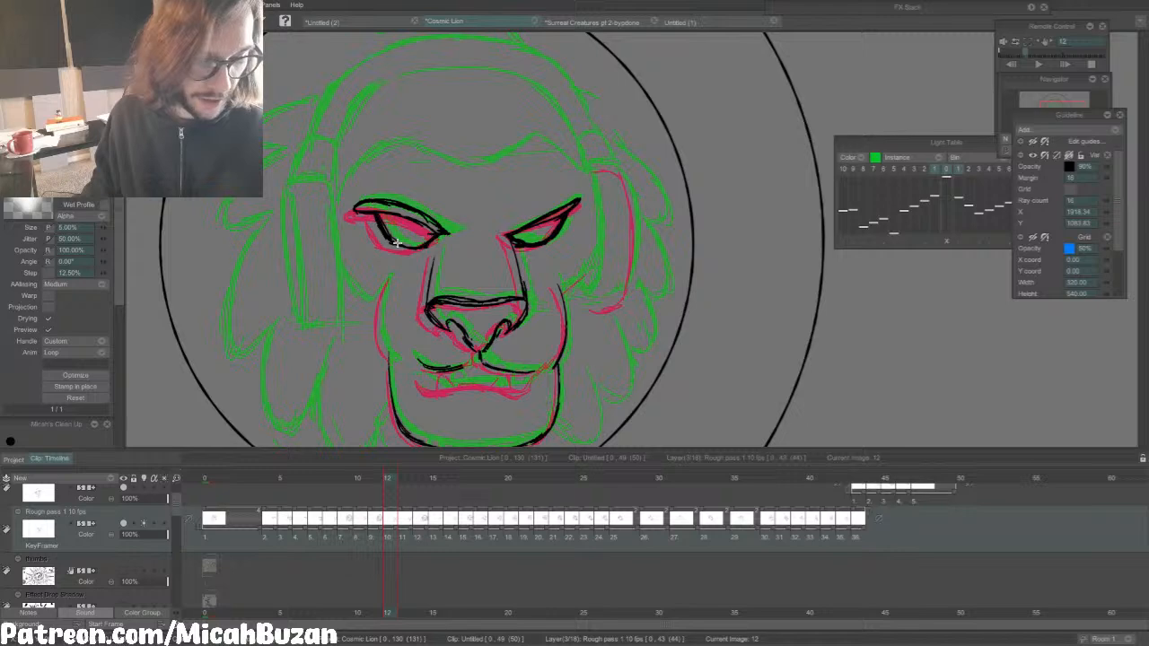
Step: Refine the inner corner of the left-hand eye on frame 12, flipping against frames 11 and 13
key(b)
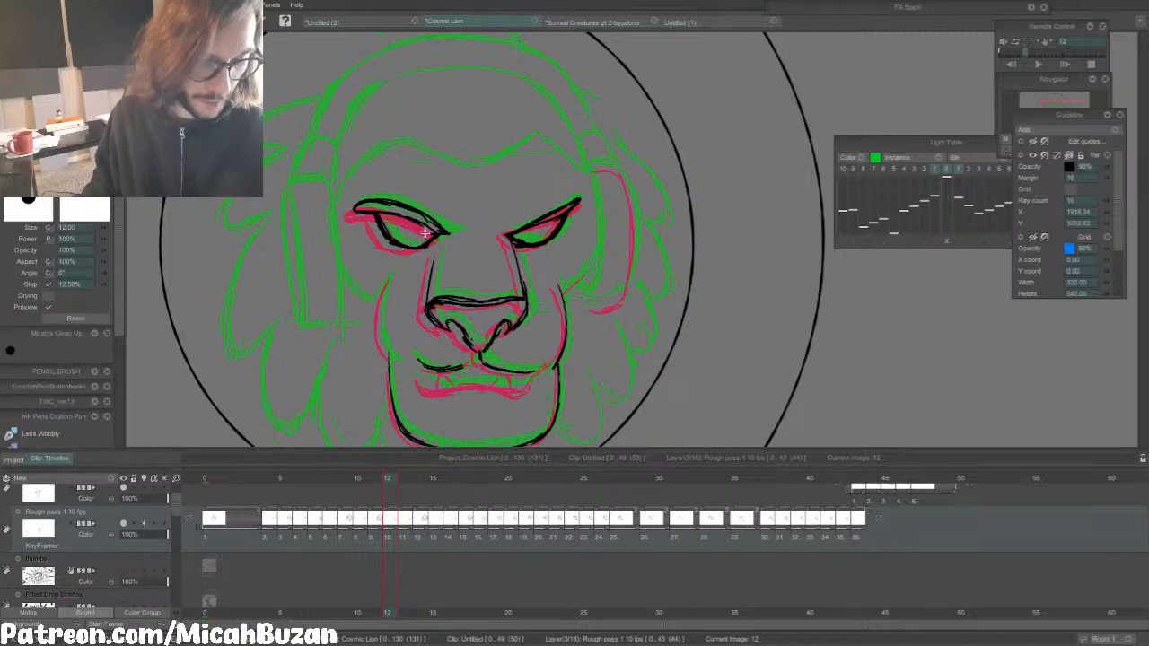
key(b)
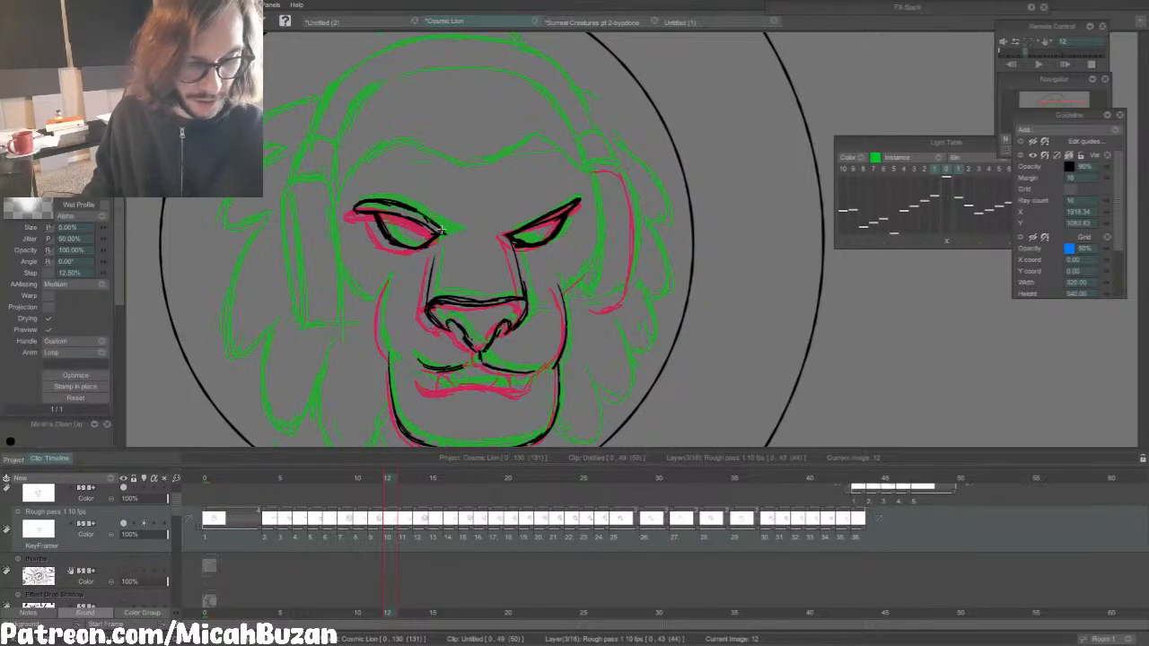
key(Left)
key(Right)
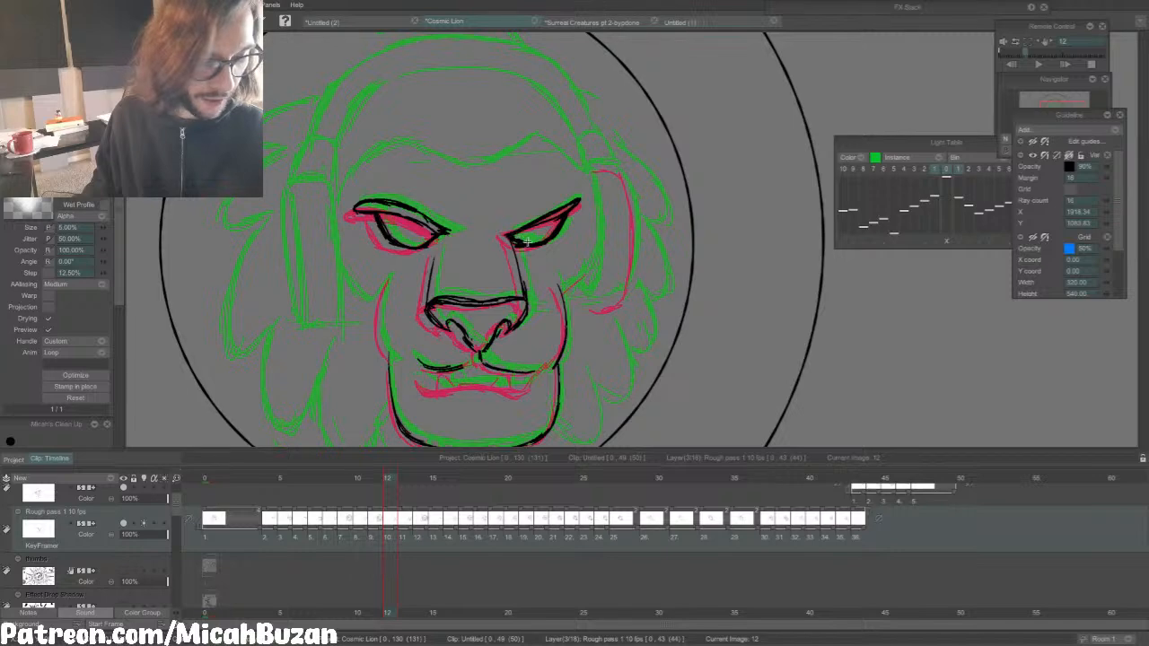
key(Right)
key(Left)
Step: Refine the upper lid and inner corner of the left-hand eye on frame 13, comparing with the neighbouring frames
key(Right)
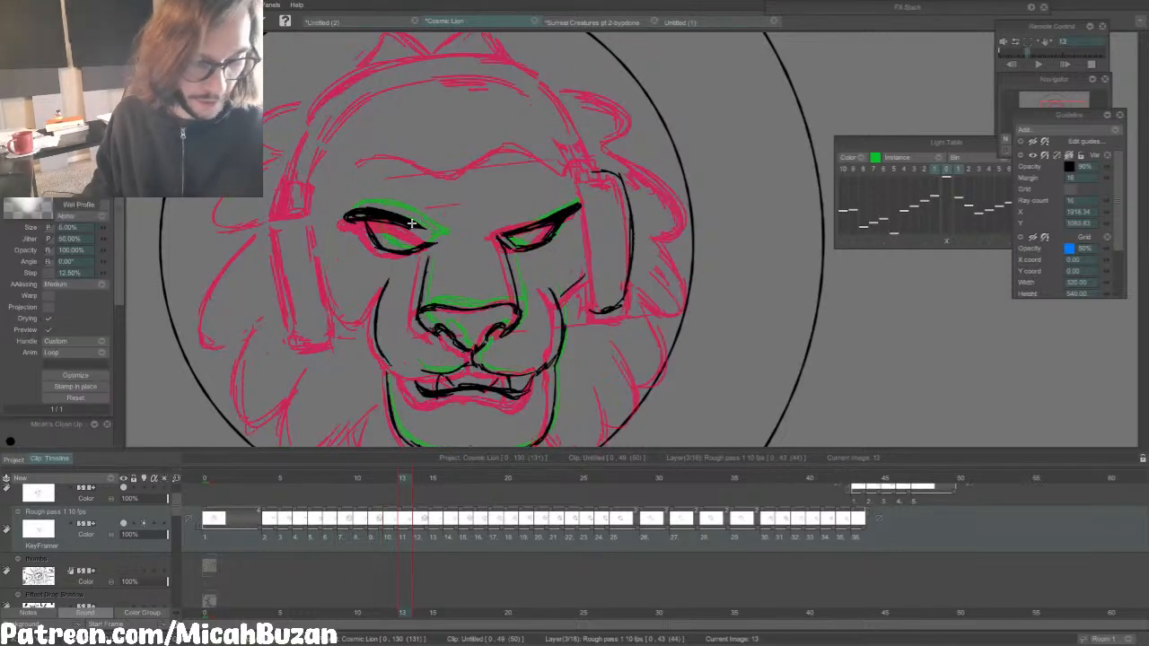
key(Left)
key(Right)
key(Right)
key(Left)
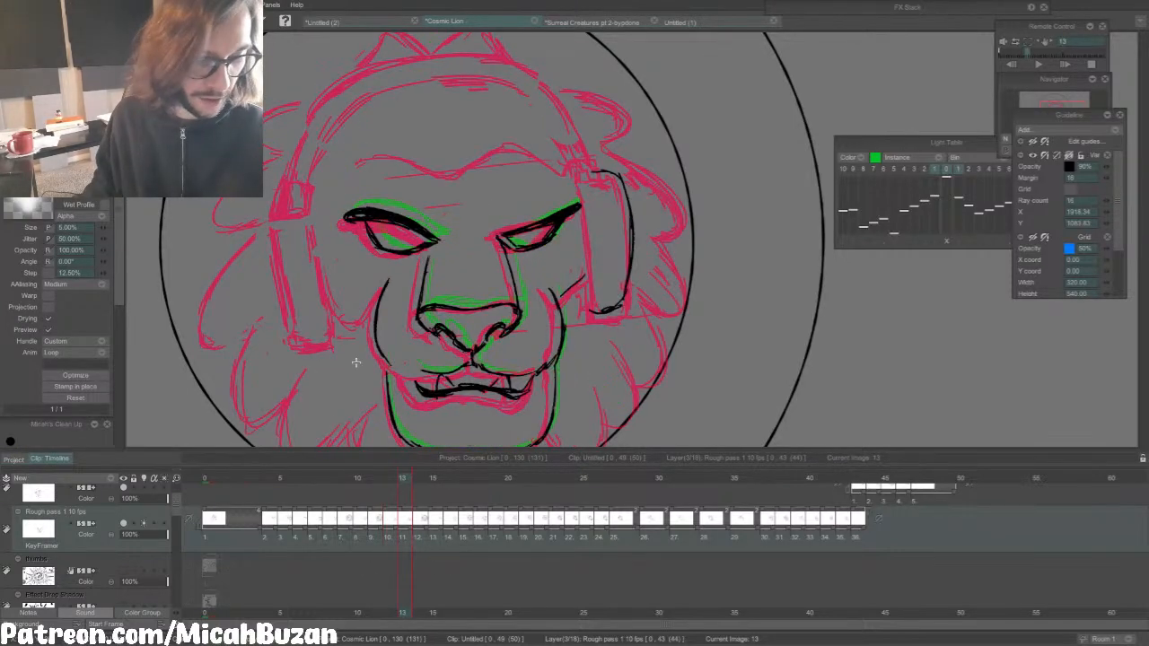
key(b)
key(Right)
key(Left)
key(b)
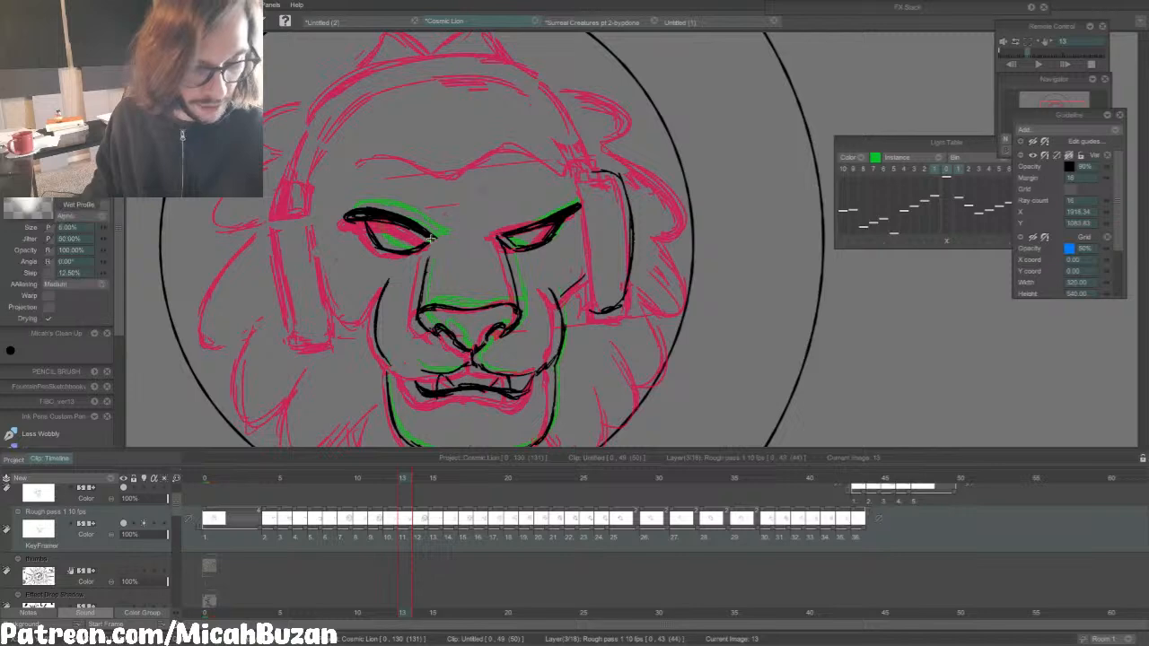
Step: Erase and redraw the upper lid of the left-hand eye toward its inner corner on frame 14, using frame 13 as reference
key(Right)
key(b)
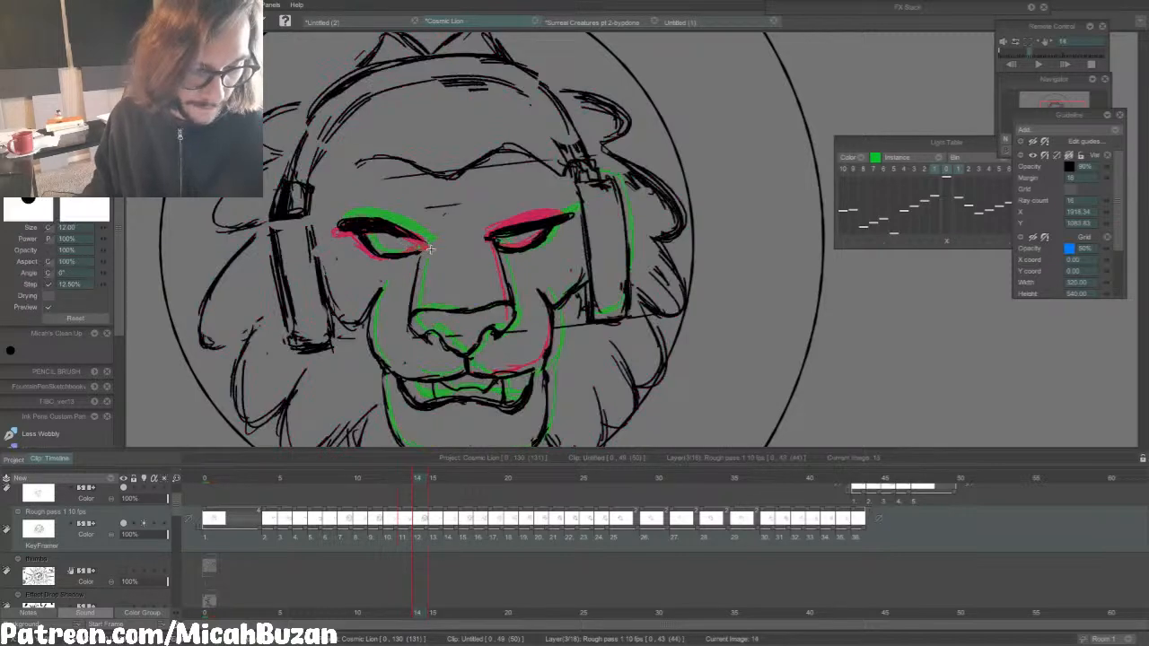
key(b)
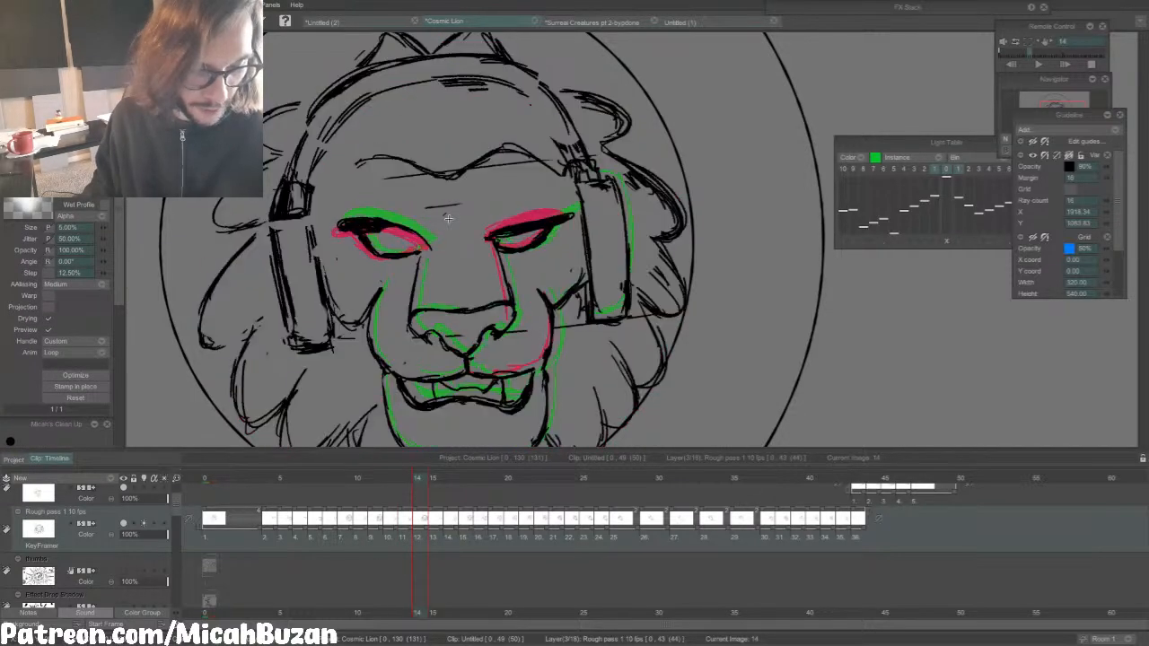
key(b)
key(b)
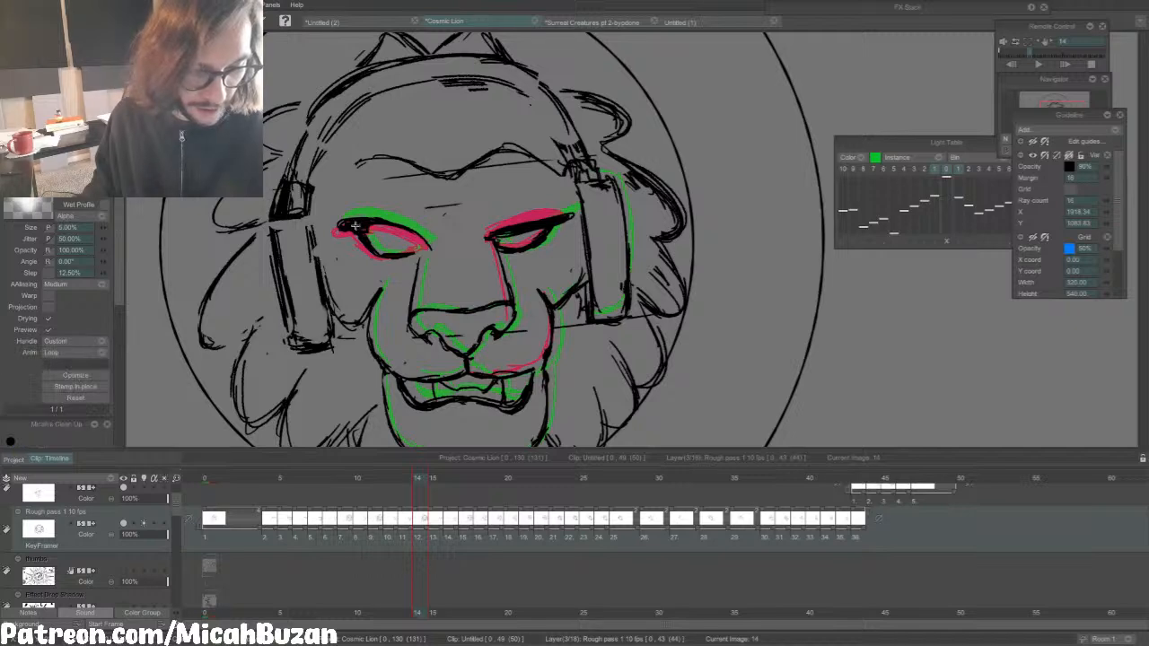
key(Left)
mouse_move(363, 228)
mouse_down()
mouse_move(422, 242)
mouse_move(418, 232)
mouse_up()
key(Right)
key(Left)
key(Right)
key(b)
key(b)
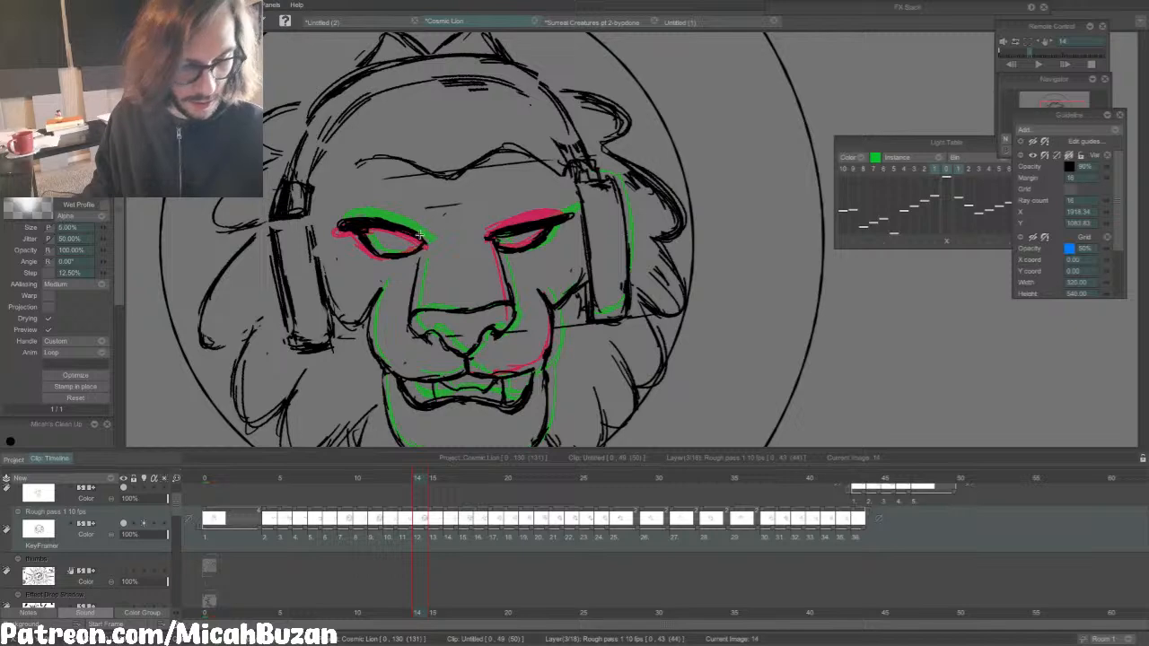
Step: Play back the clip from frame 5 and move the Remote Control, Navigator and Light Table panels away from the screen edge
click(283, 477)
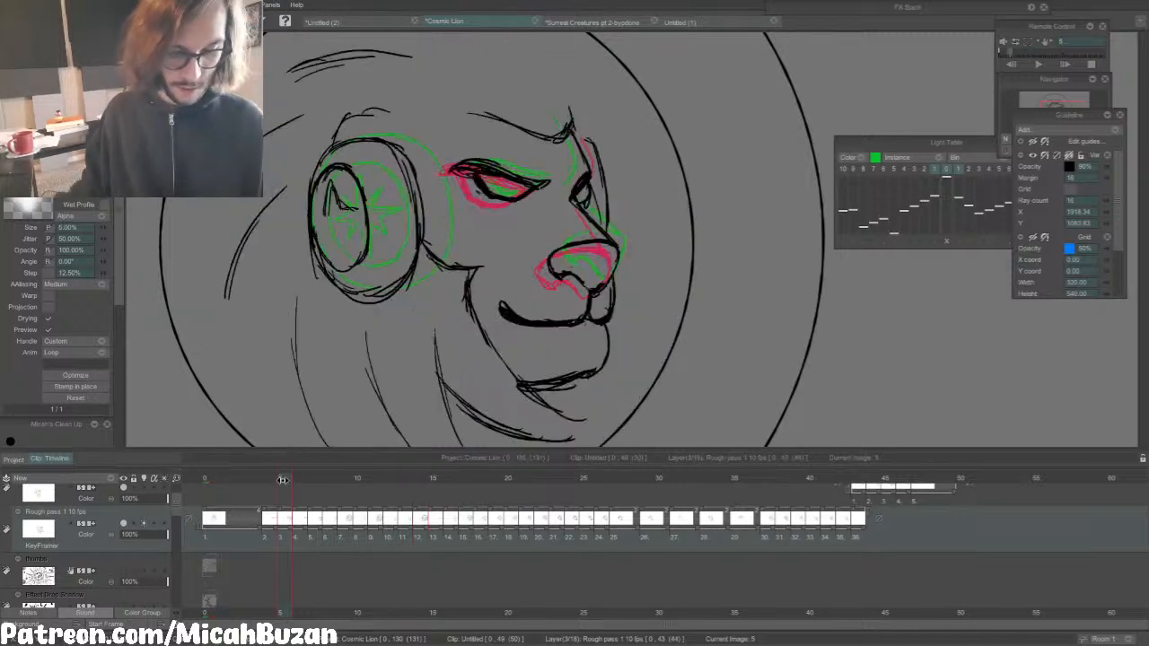
key(Return)
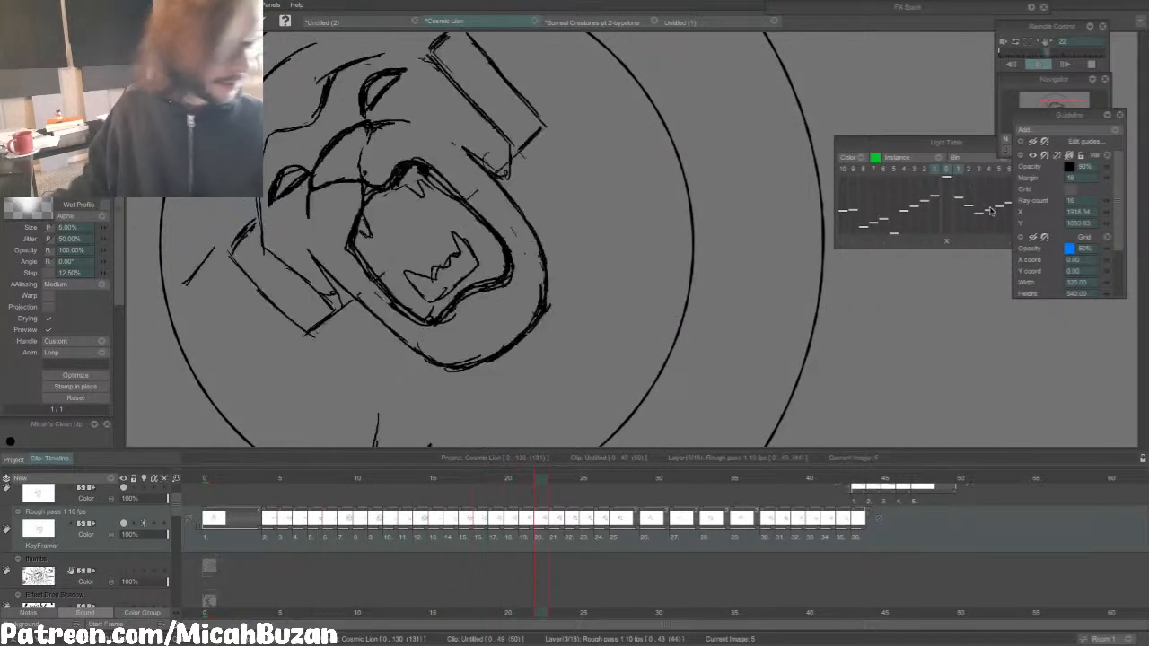
drag(978, 144, 959, 143)
click(1046, 25)
drag(1045, 26, 937, 30)
drag(1063, 79, 962, 61)
click(1003, 122)
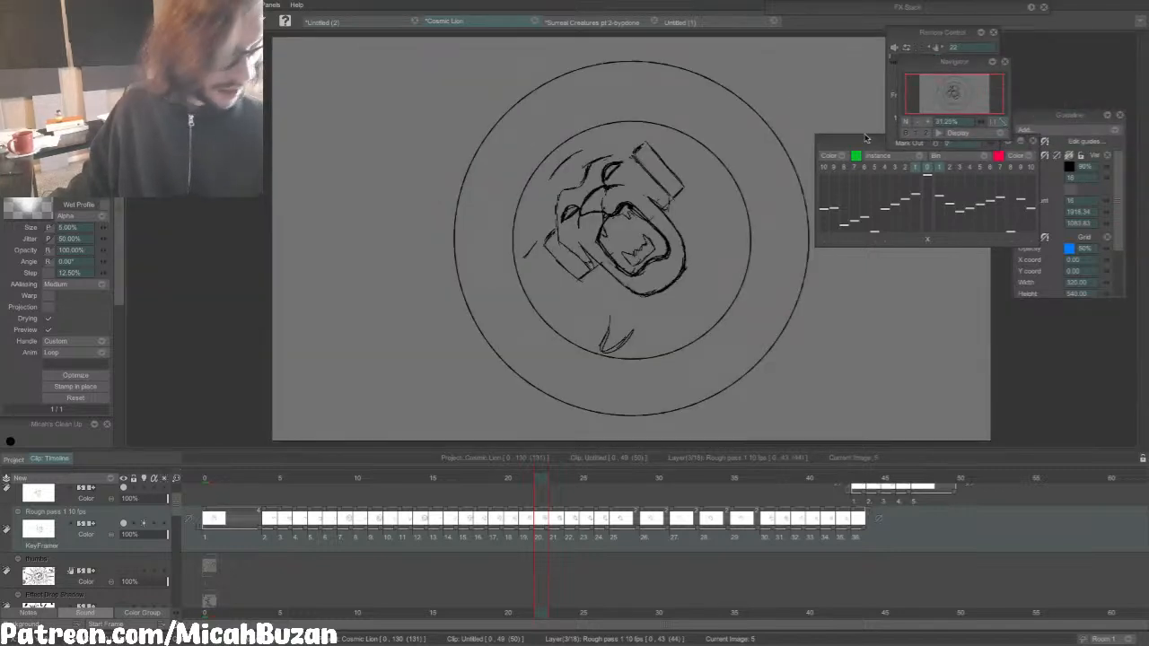
drag(866, 138, 884, 131)
Step: Select all drawings on the rough pass layer and flip them horizontally
click(268, 479)
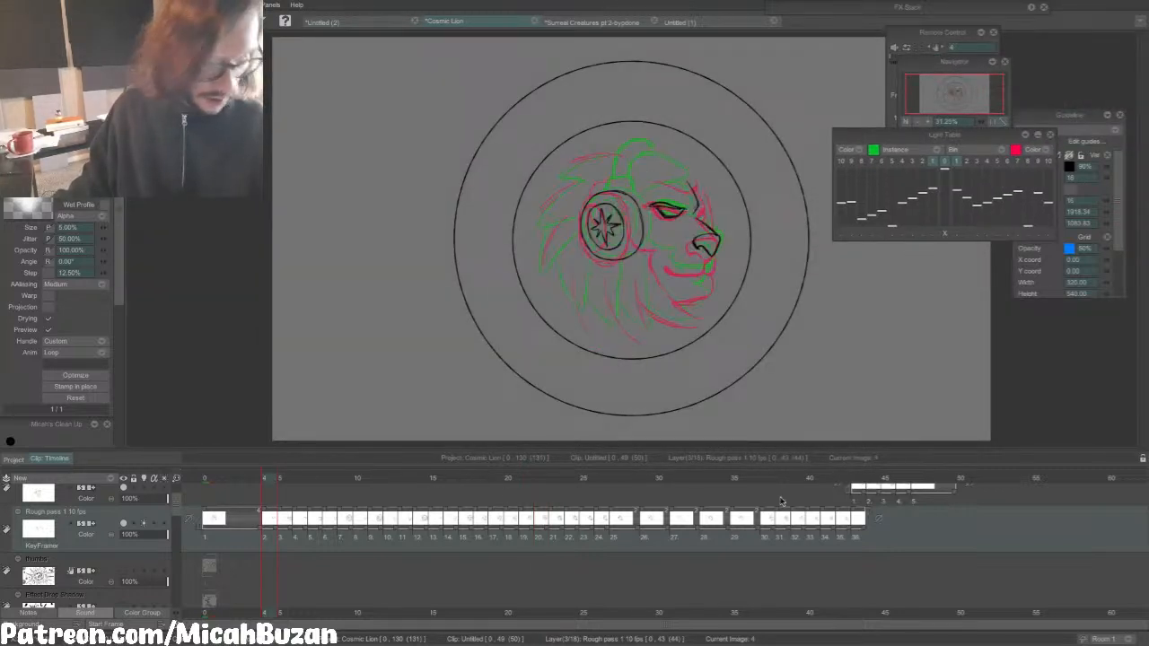
drag(860, 537, 208, 531)
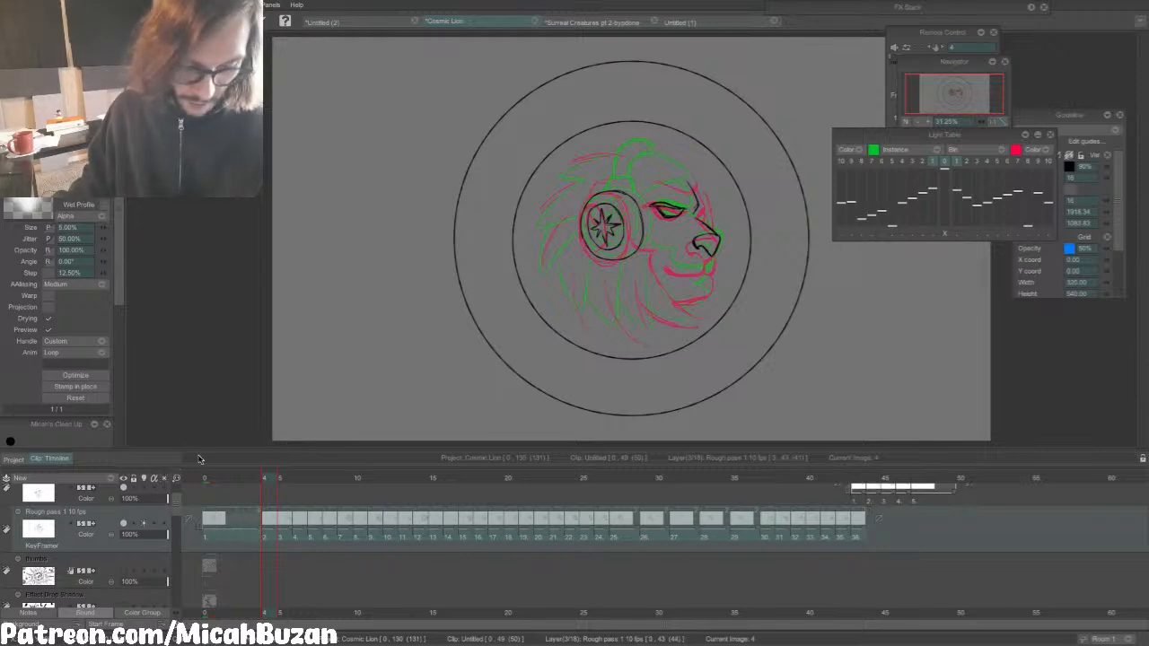
mouse_move(414, 5)
click(309, 7)
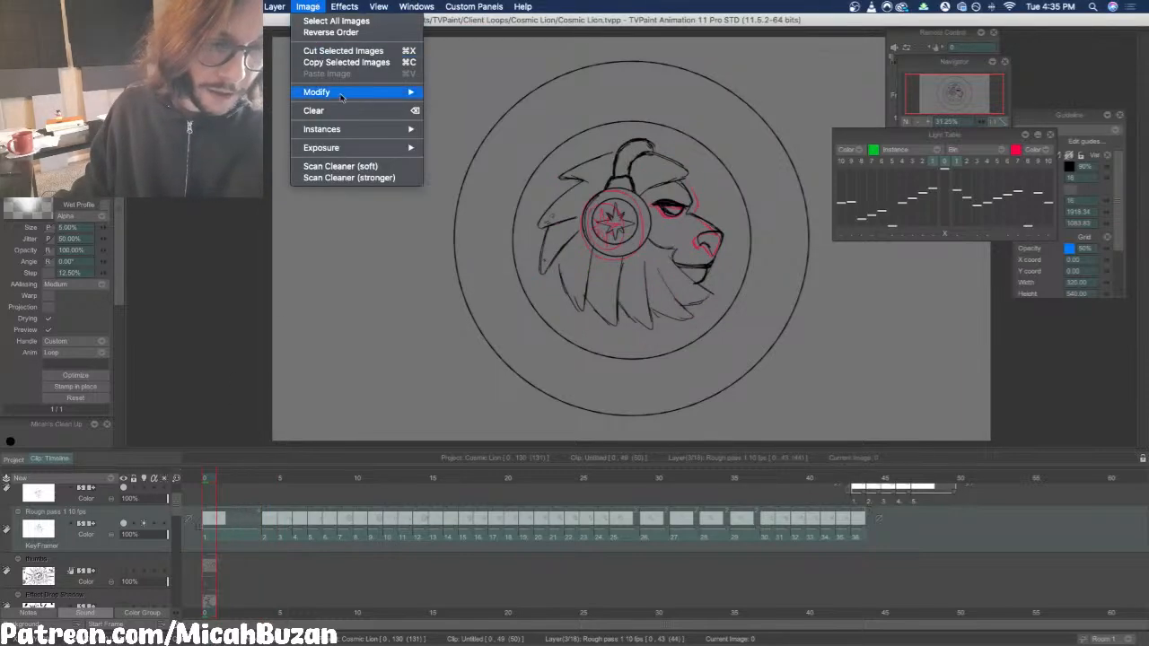
mouse_move(375, 95)
click(471, 95)
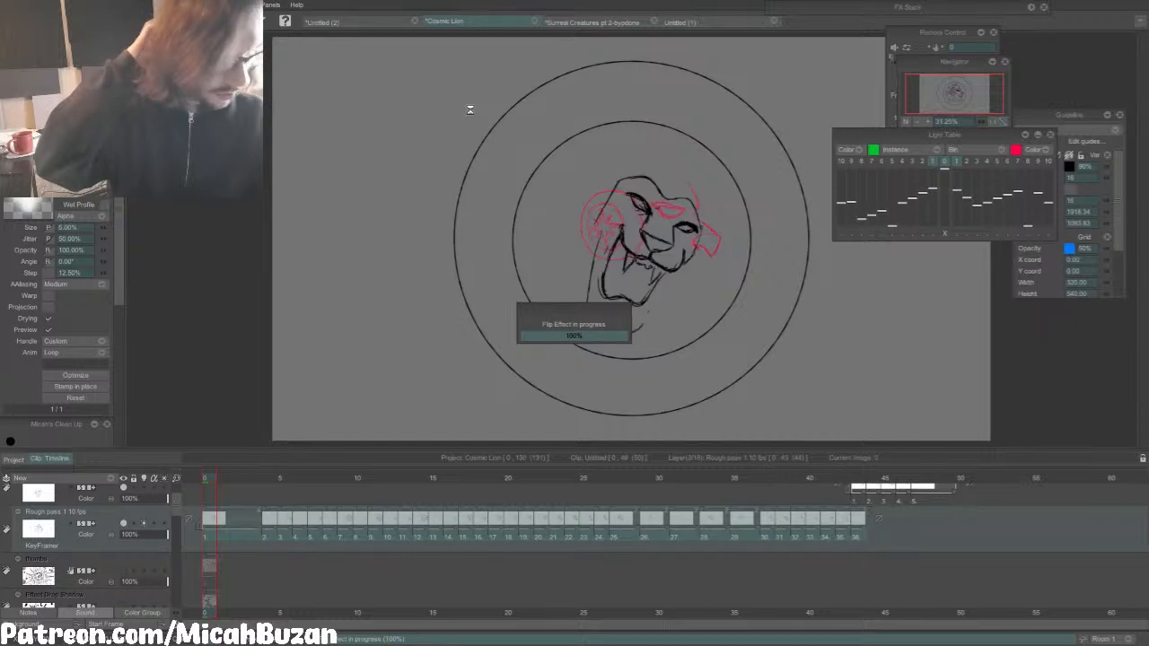
Step: Play back the mirrored animation and check its early frames with the light table switched off
key(space)
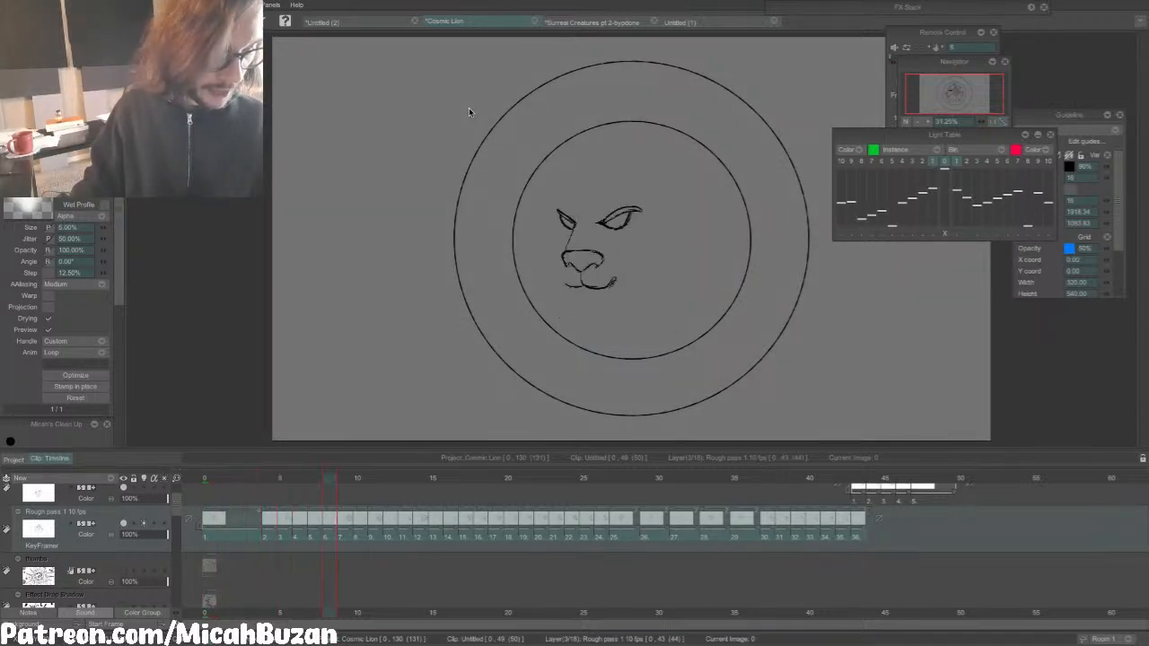
key(Return)
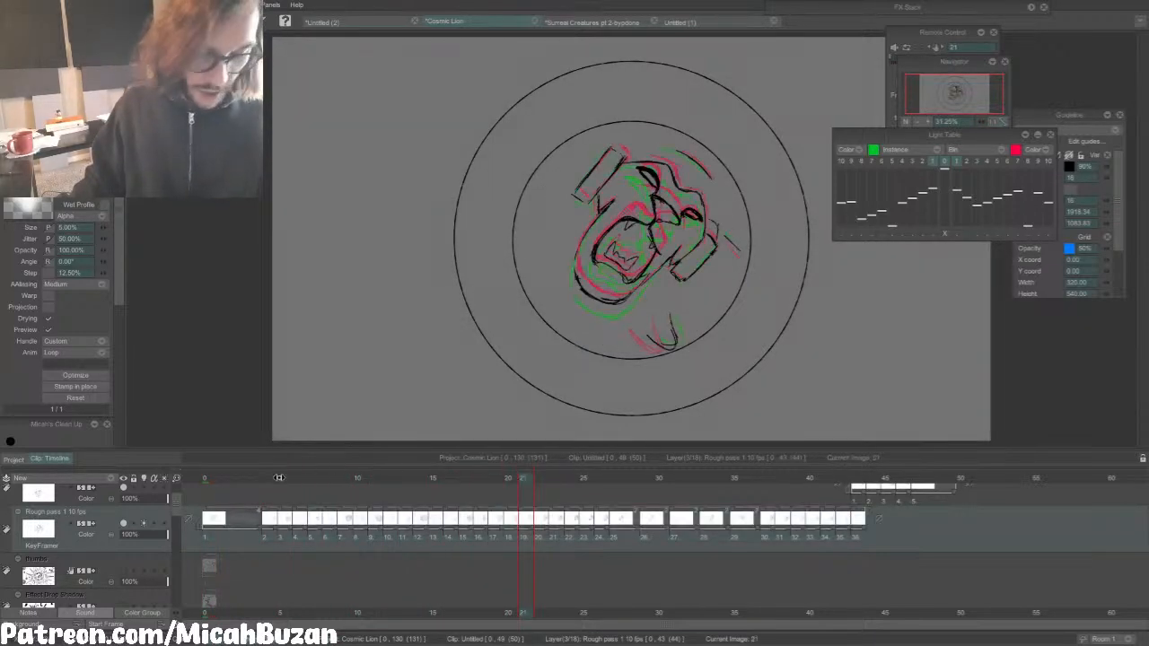
drag(277, 478, 373, 478)
click(945, 164)
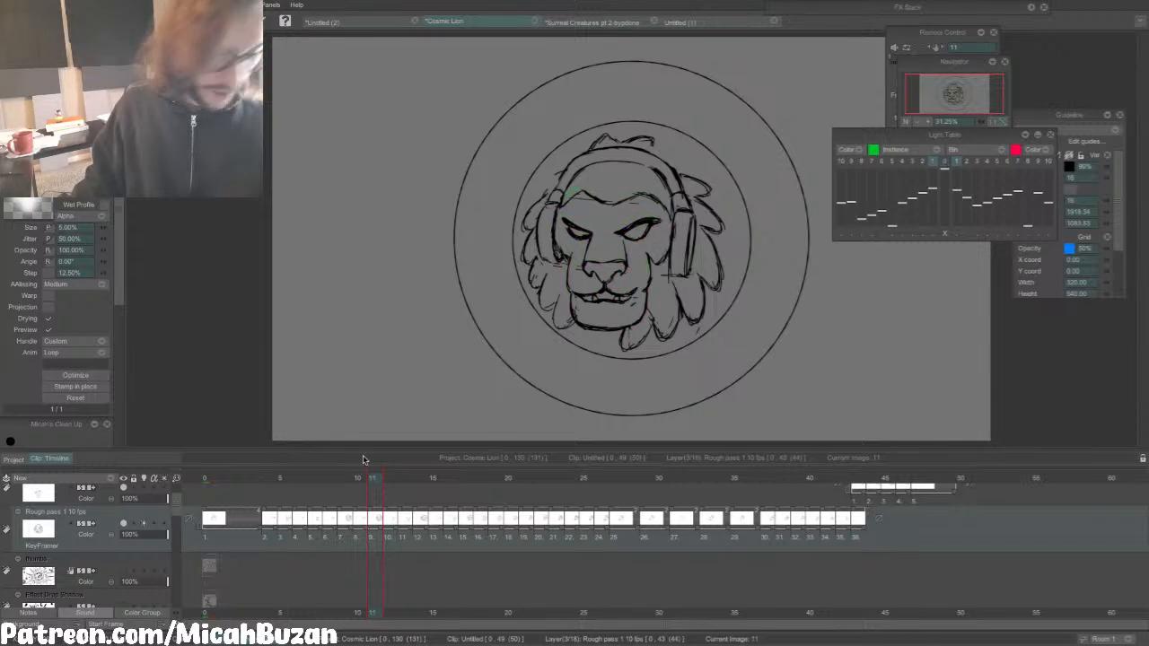
mouse_move(278, 481)
mouse_down()
mouse_move(721, 486)
mouse_move(270, 513)
mouse_move(418, 529)
mouse_move(287, 526)
mouse_move(309, 530)
mouse_up()
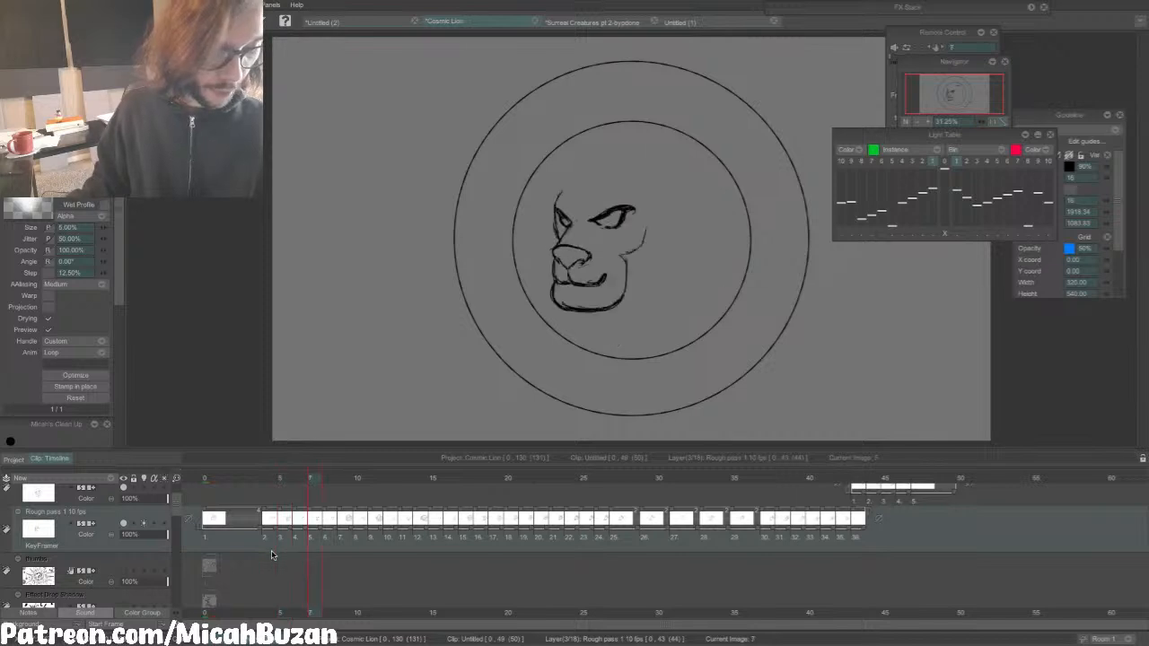
key(Left)
key(Right)
key(Left)
key(Right)
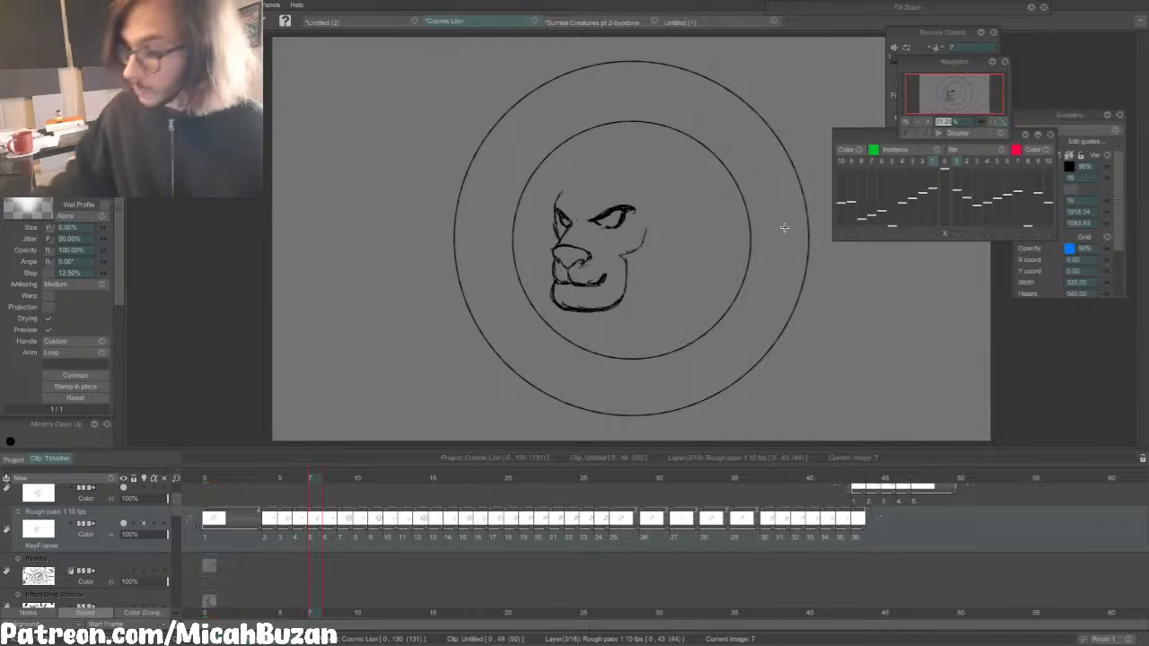
Step: Set the view zoom to 60% and examine the mirrored head turn frame by frame between frames 4 and 9
text(60)
key(Return)
key(Right)
key(Right)
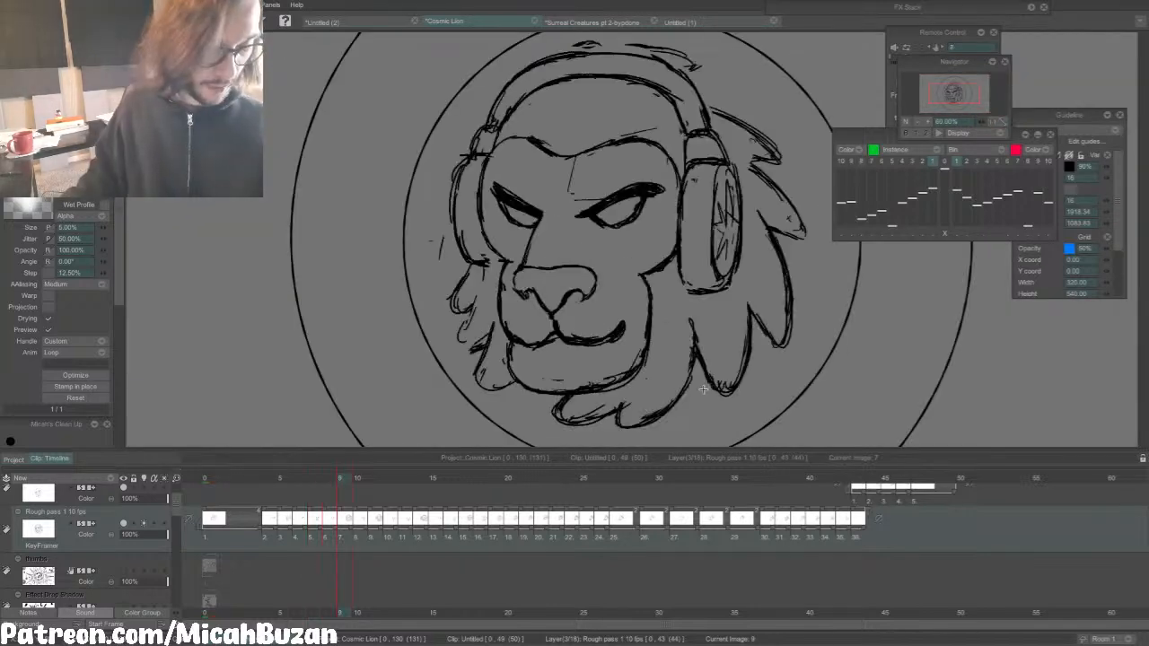
key(Left)
key(Left)
key(Left)
key(Left)
key(Left)
key(Right)
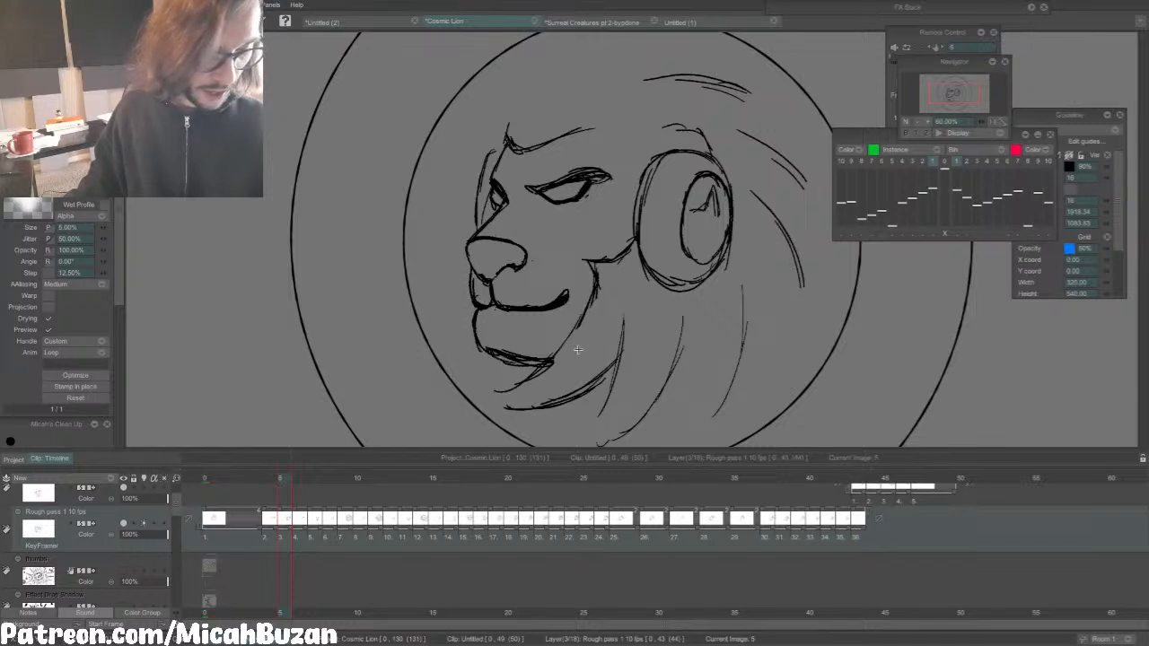
Step: Erase and redraw the lower edge of the lion's chin on frame 5
key(e)
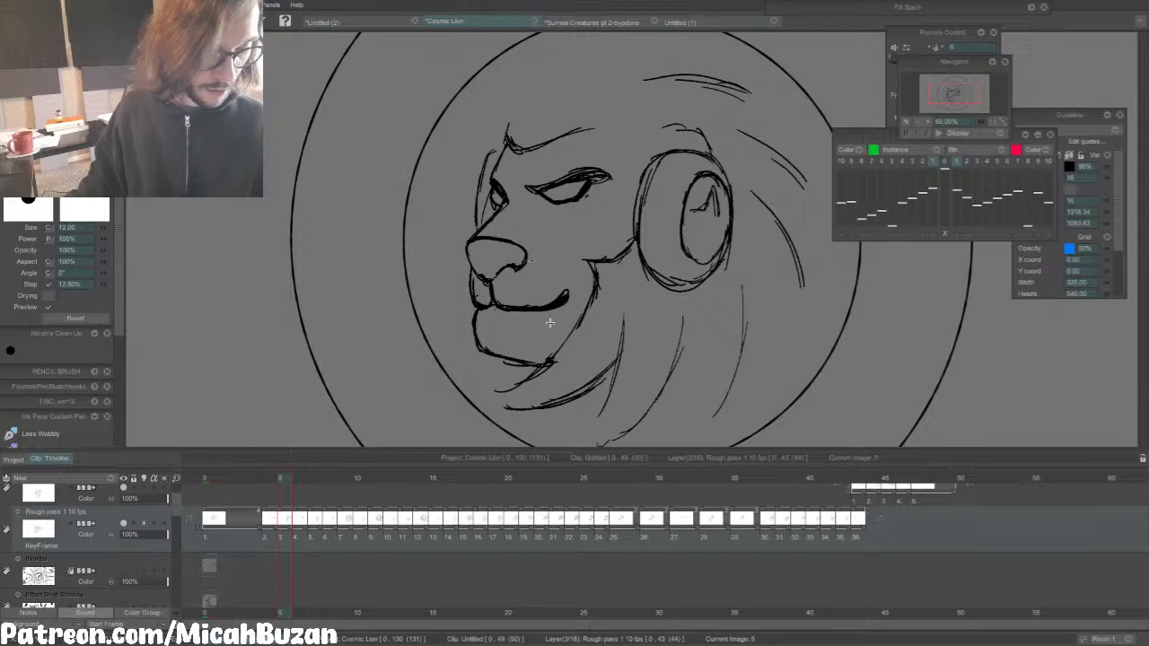
key(b)
drag(477, 346, 535, 359)
Step: Turn the light table back on and show two frames before and two frames after the current one
click(944, 162)
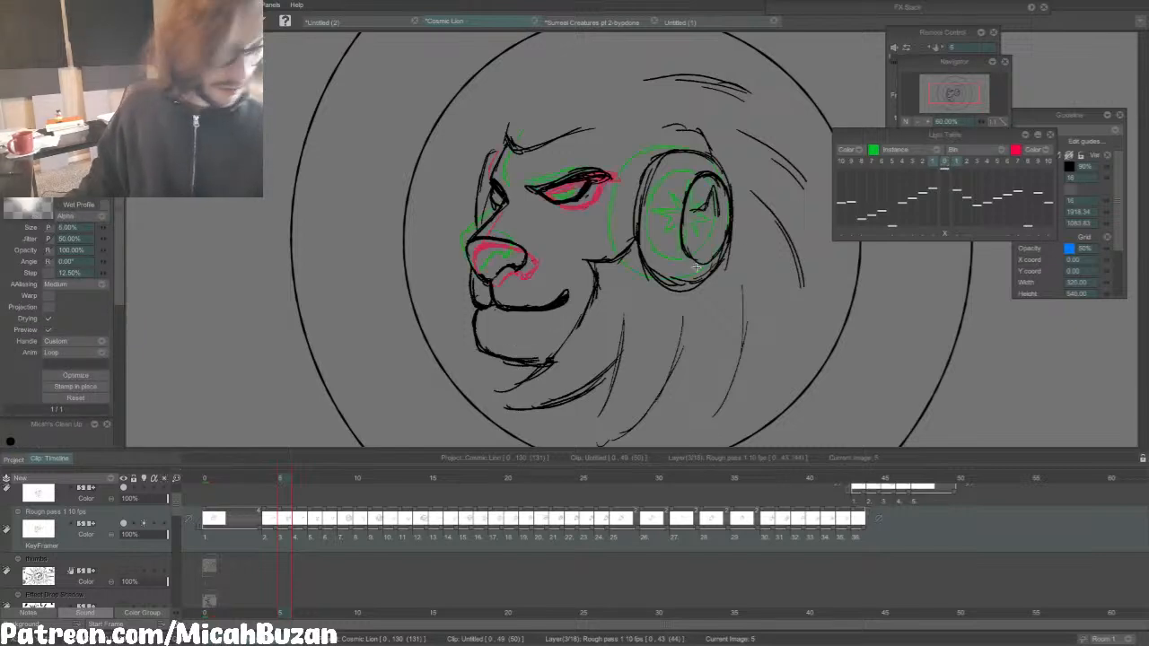
click(966, 162)
click(922, 162)
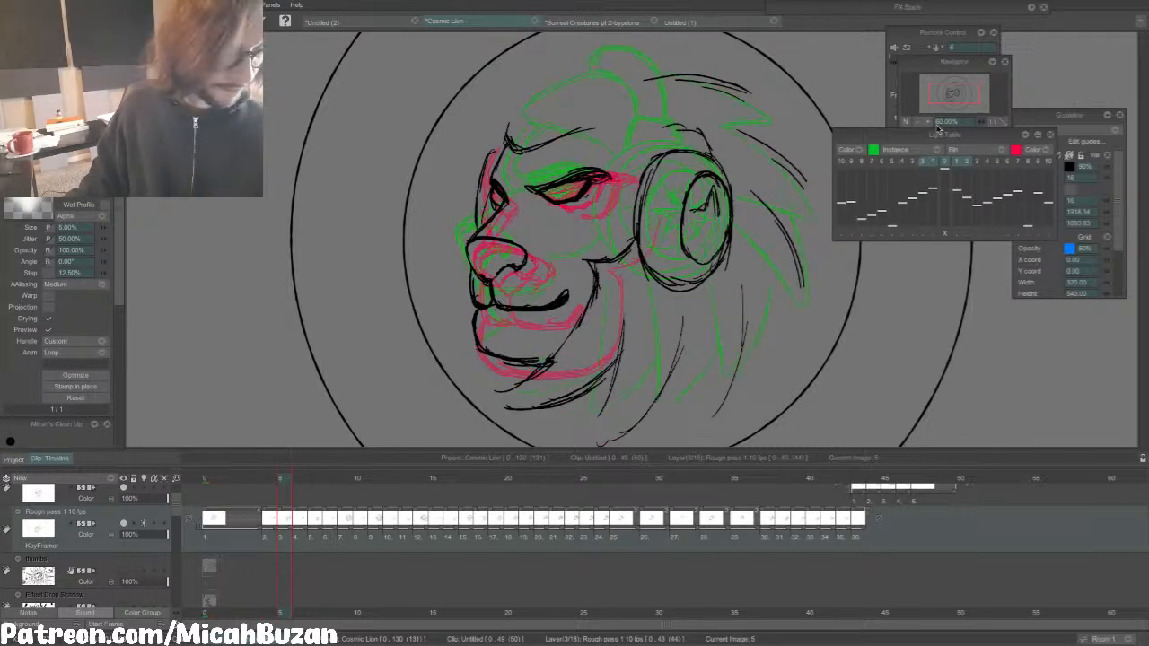
drag(939, 87, 956, 94)
key(Left)
key(Left)
key(Left)
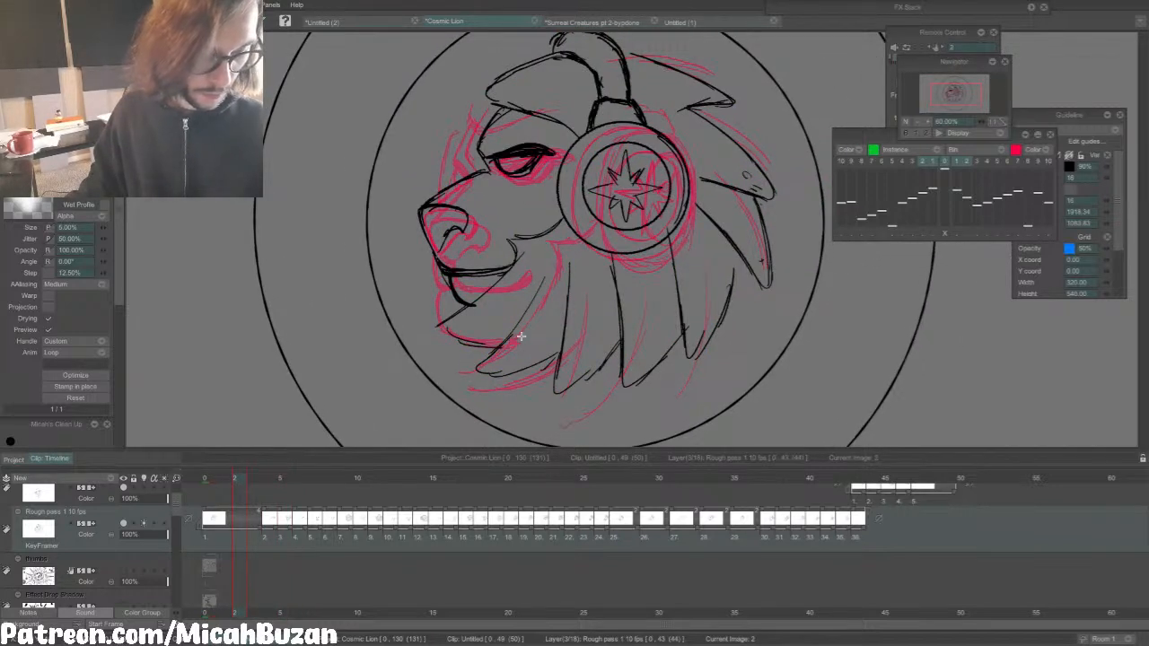
drag(447, 278, 456, 304)
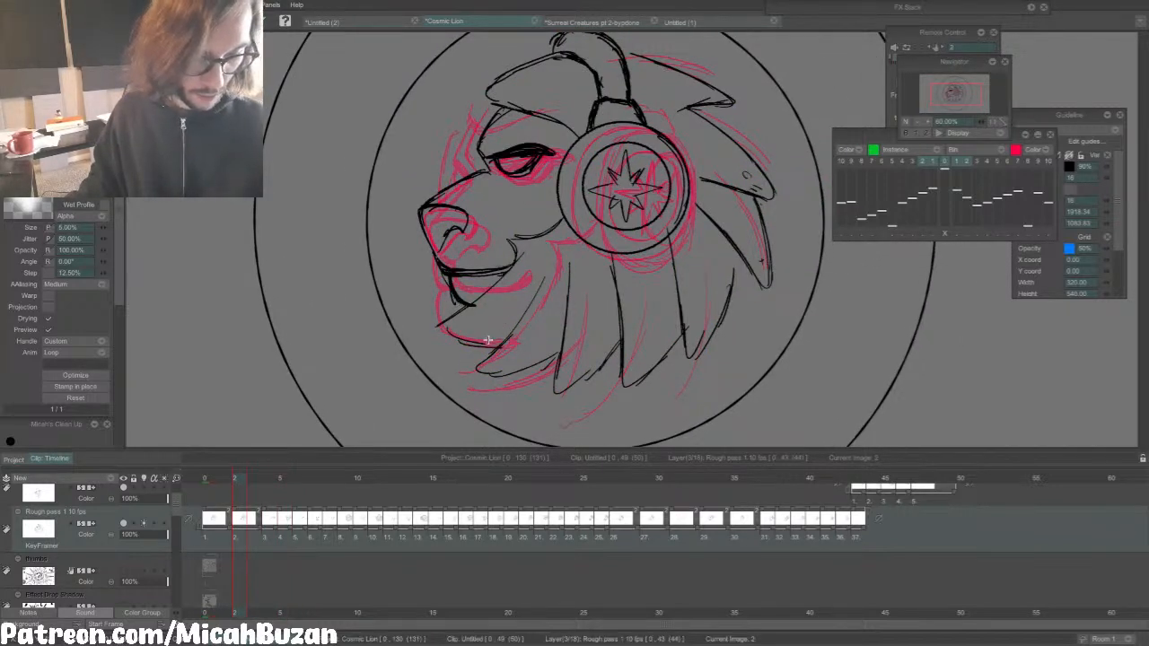
key(ctrl+z)
Step: Draw the front contour of the muzzle below the nose on frame 4, using the neighbouring frames as reference
key(Right)
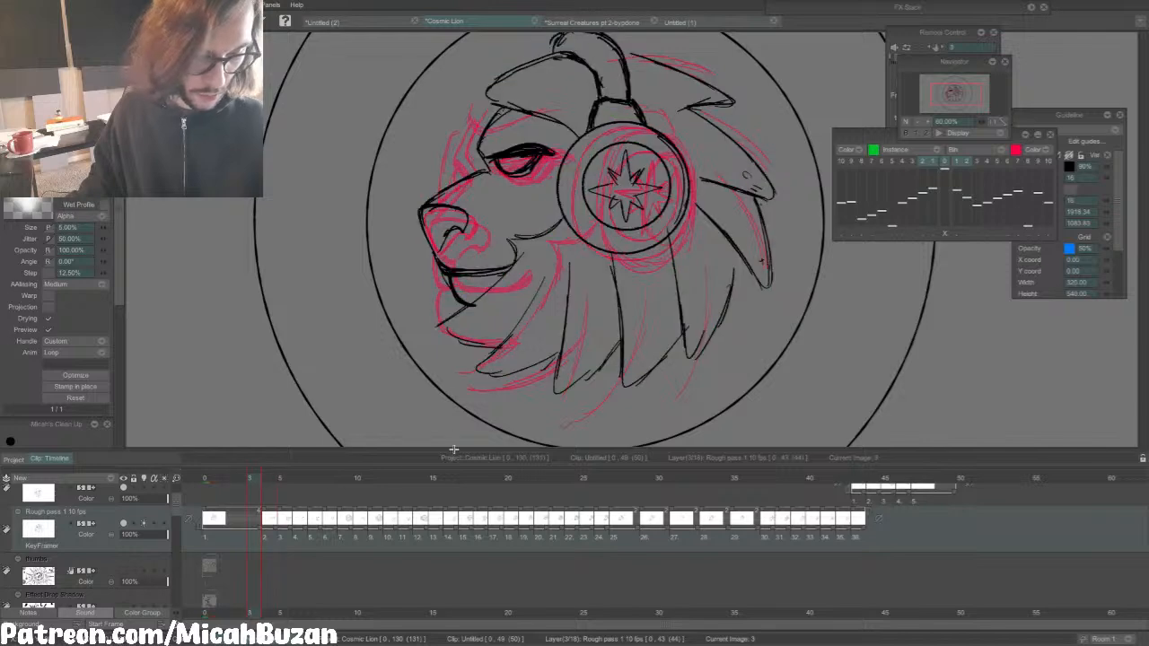
key(Right)
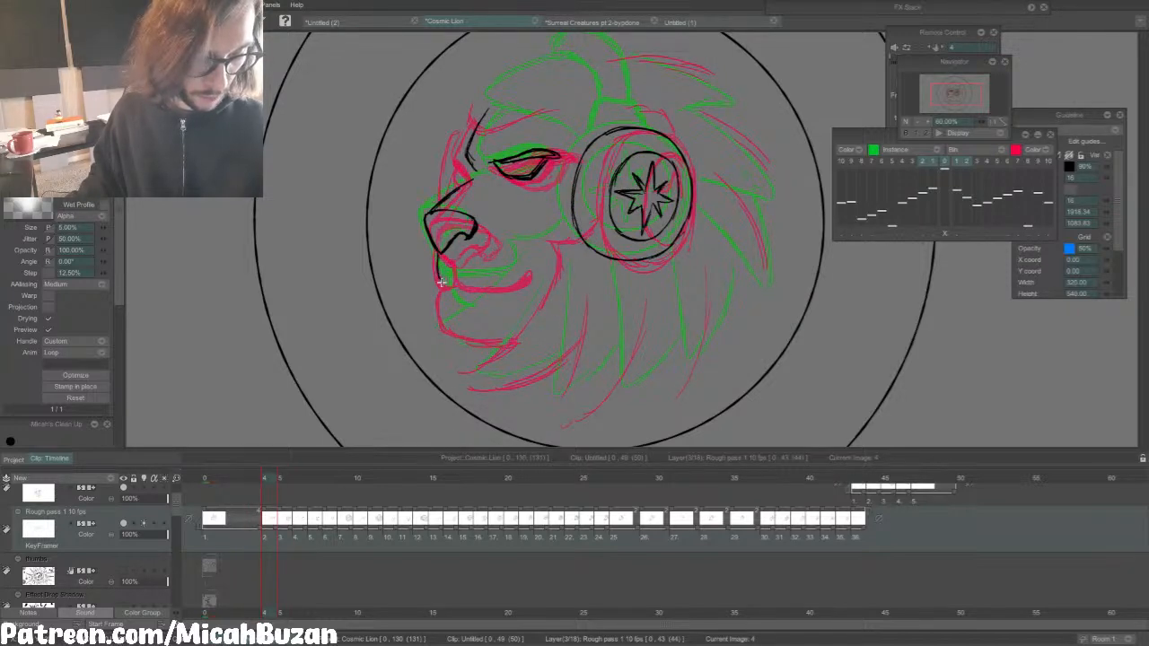
key(Left)
key(Right)
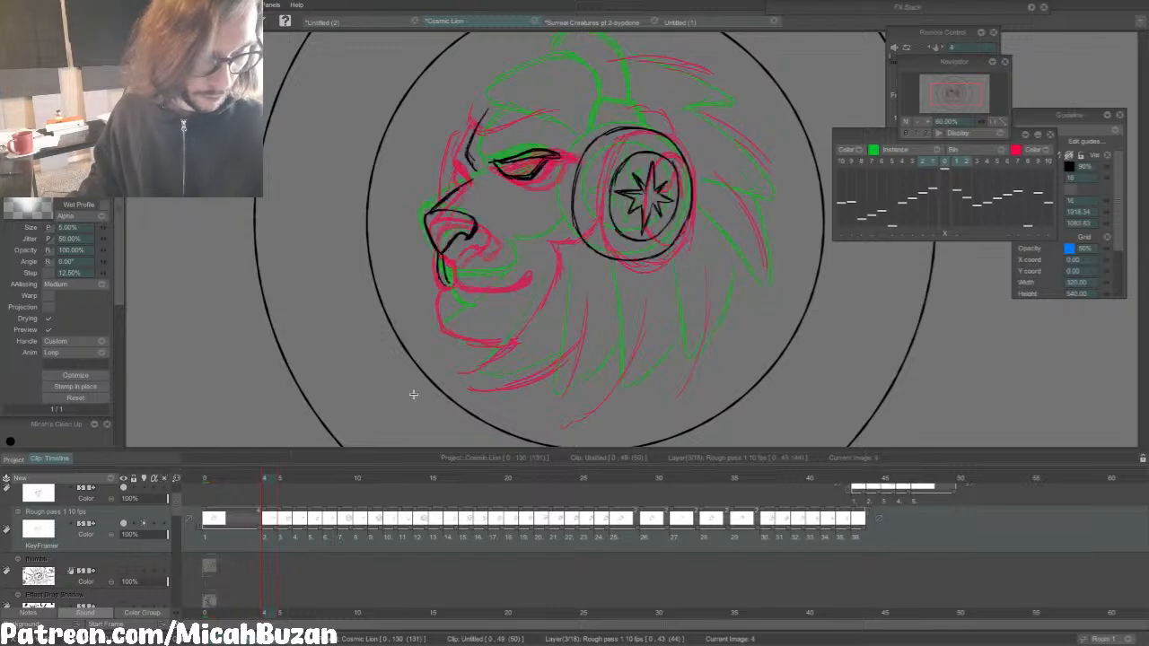
key(e)
key(b)
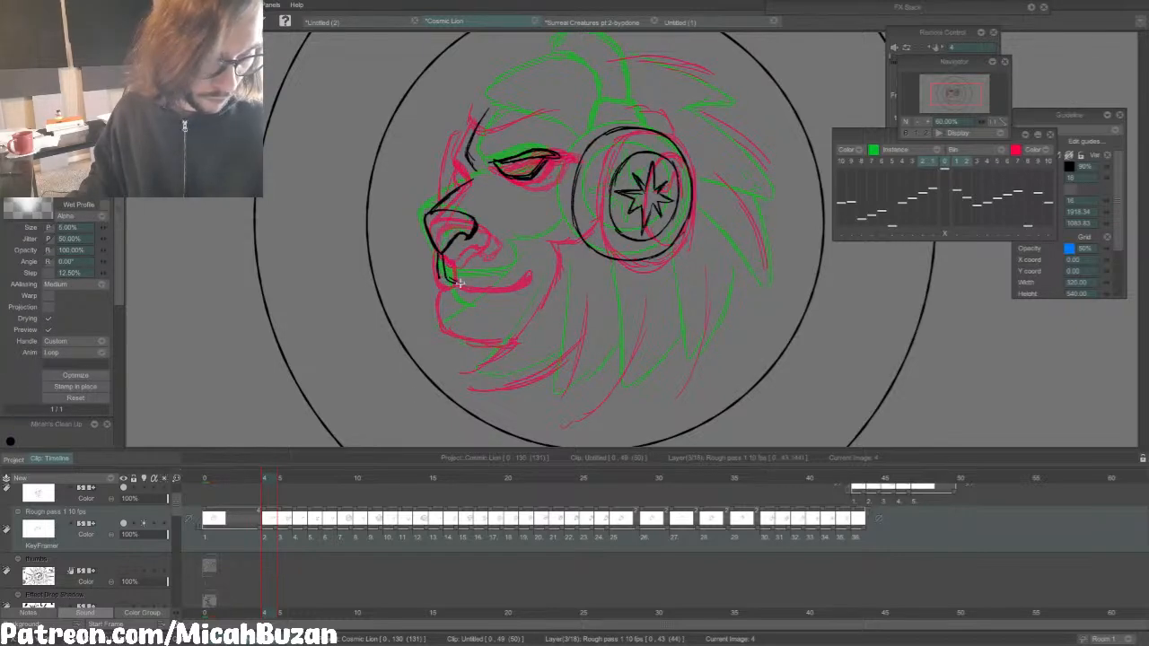
Step: Draw the lion's mouth line back from the front of the muzzle on frame 4, flipping against frame 3
key(Left)
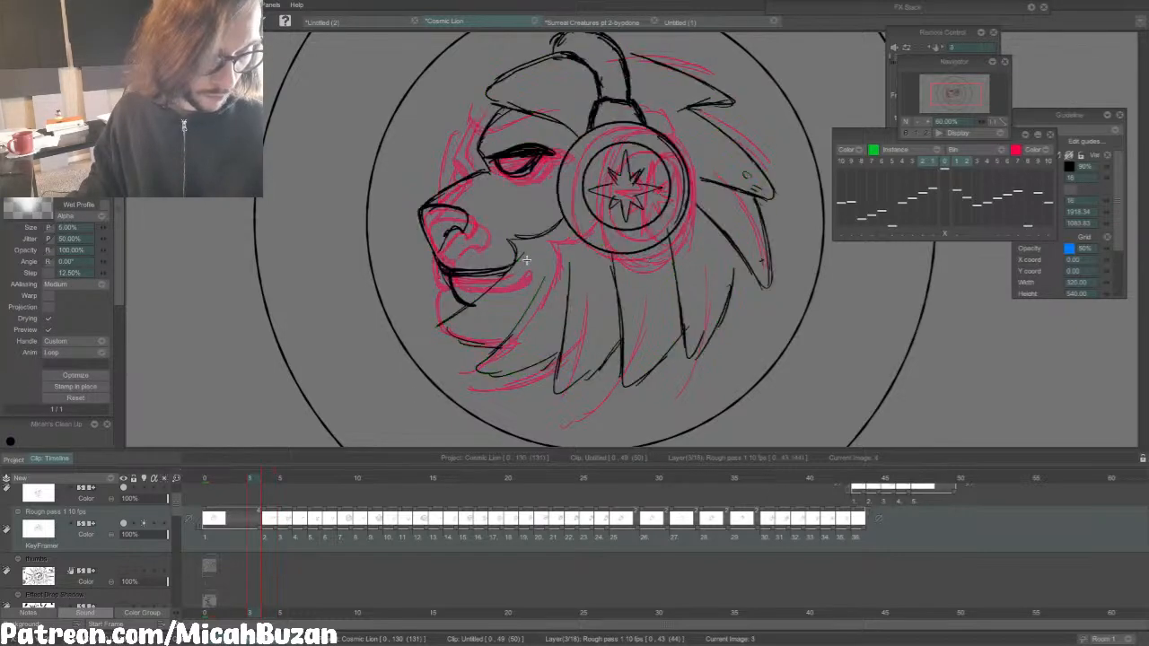
key(Right)
key(Left)
key(Right)
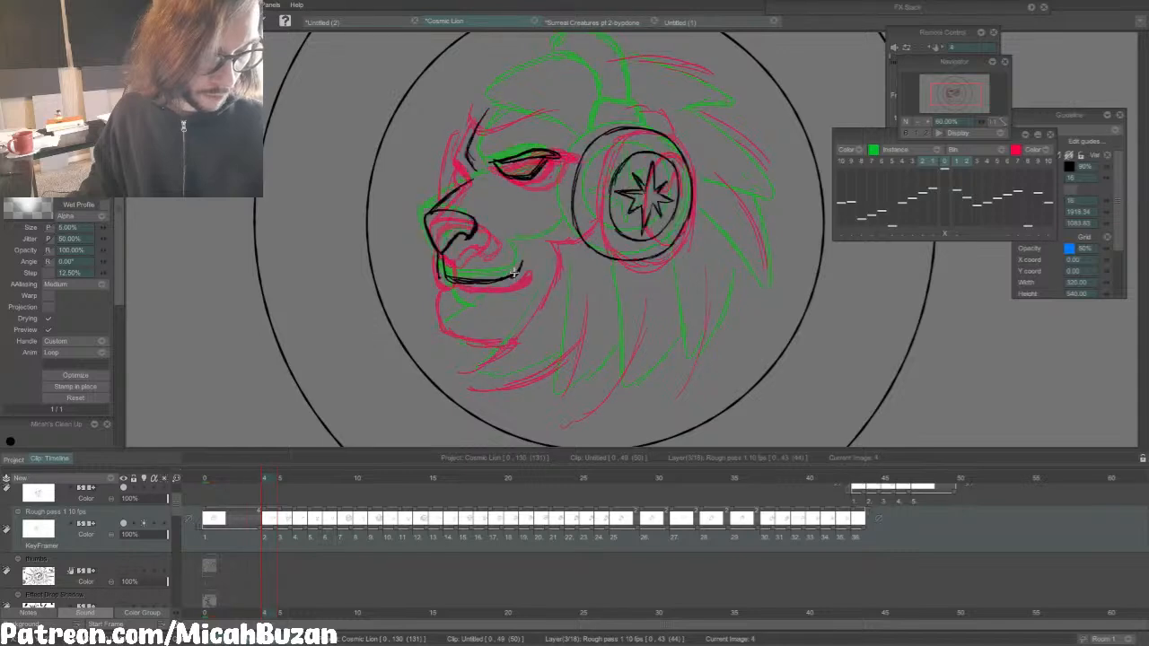
Step: Draw the cheek line curving down behind the lion's mouth corner on frame 4 and trim it over the chin, flipping against frame 3
key(Left)
key(Right)
key(Left)
mouse_move(534, 256)
mouse_down()
mouse_move(528, 300)
mouse_move(444, 348)
mouse_up()
key(Right)
key(Left)
key(Right)
key(e)
drag(514, 313, 452, 348)
key(Left)
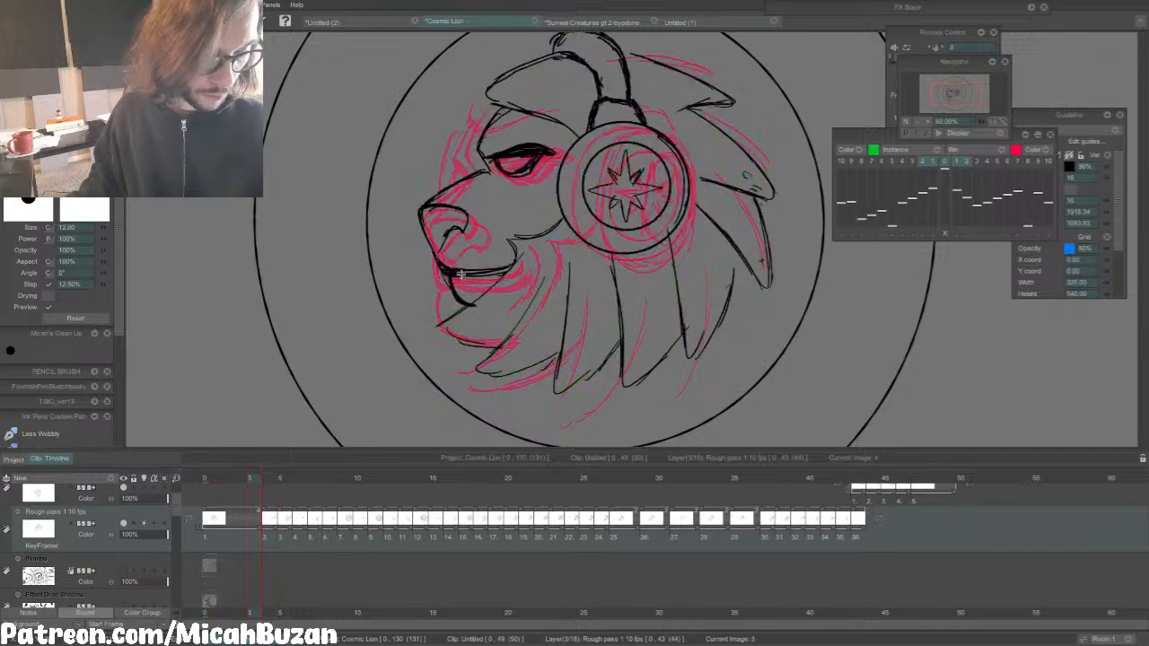
Step: Go back to frame 0 and reinforce the lower edge of the lion's chin
key(Left)
key(b)
key(Left)
key(Left)
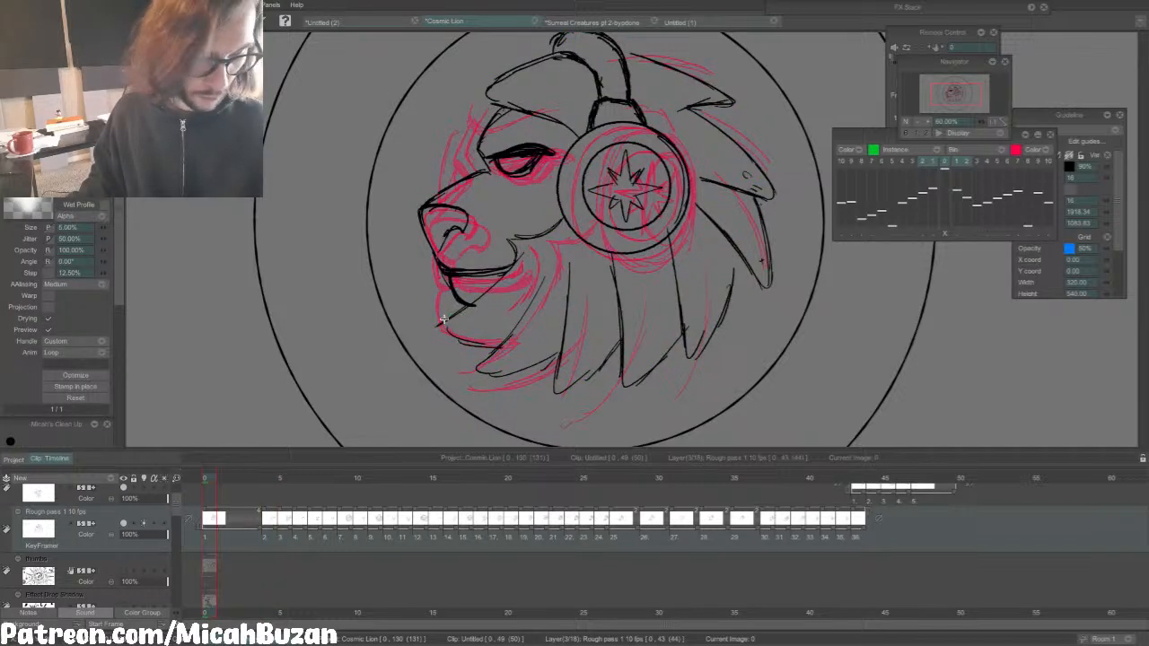
drag(436, 327, 492, 346)
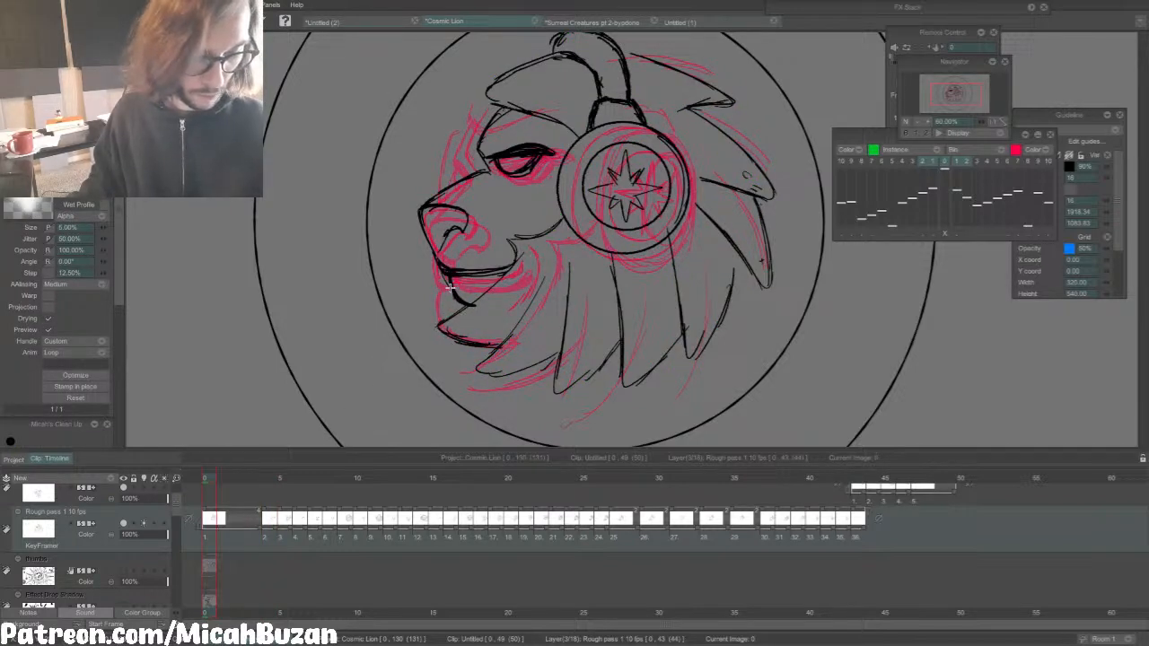
Step: Rework the contour between the lion's mouth and chin on frame 0, erasing the excess strokes
drag(450, 281, 455, 299)
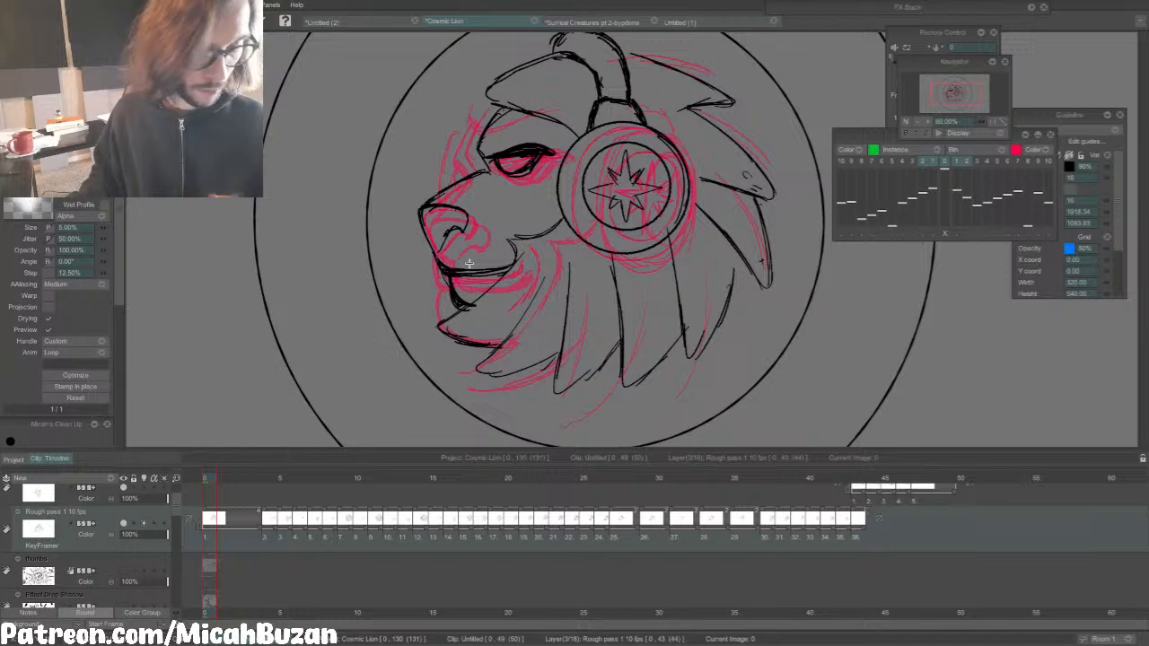
key(b)
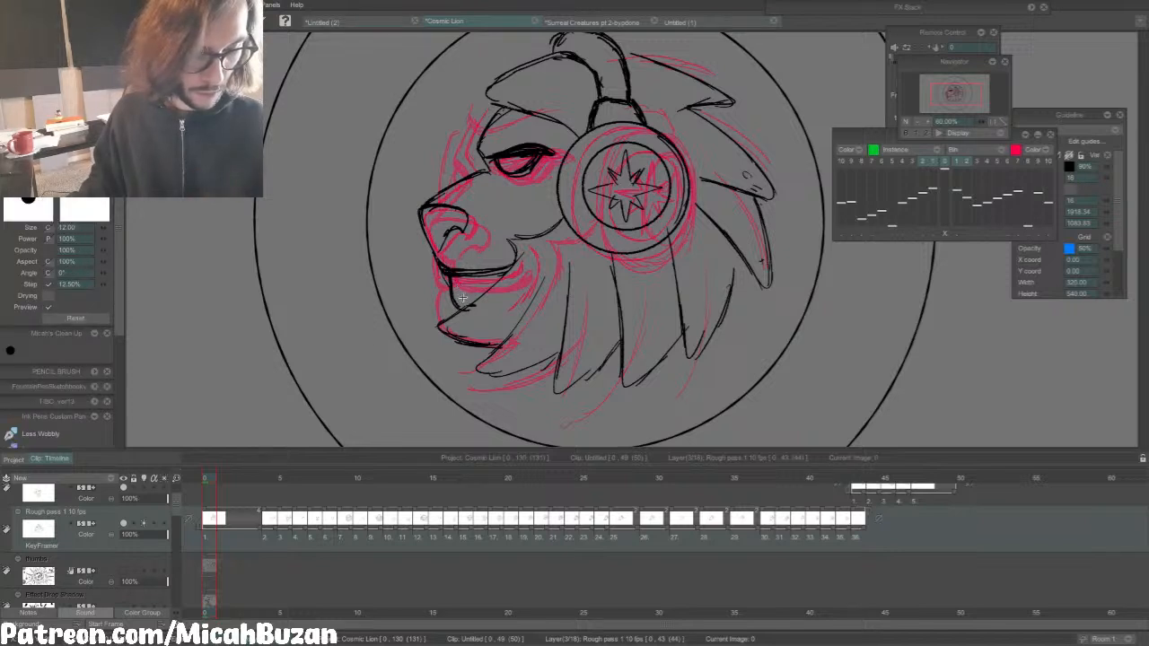
key(e)
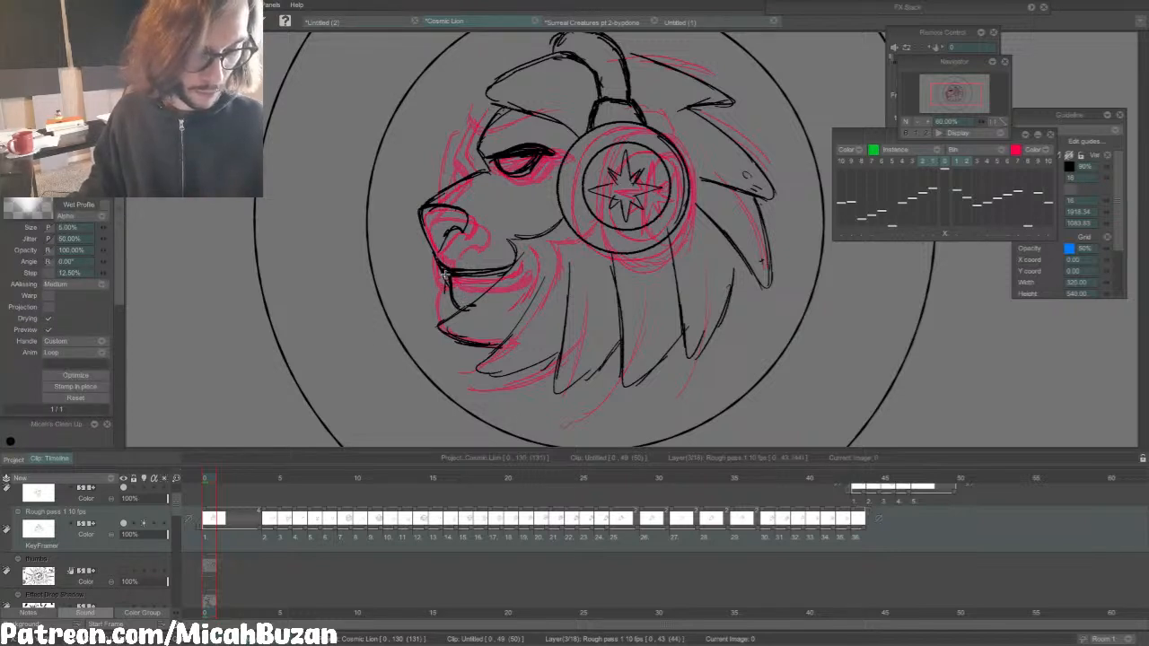
key(b)
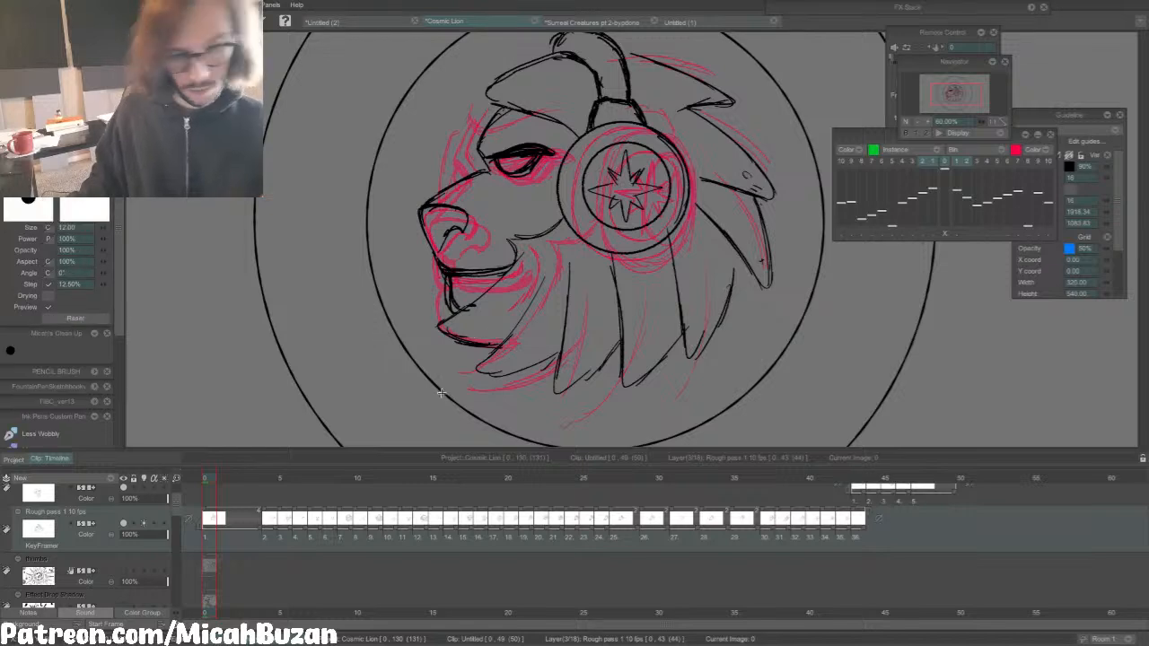
key(n)
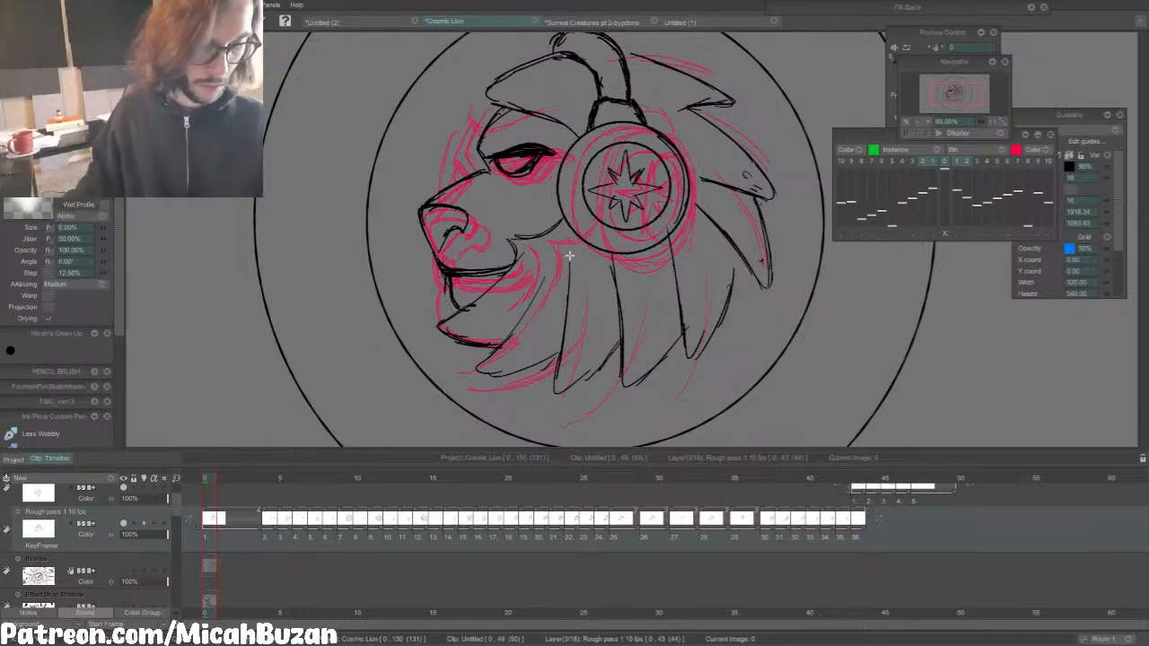
Step: Return to frame 5 and redraw the front contour of the lion's chin, comparing it with the neighbouring frames
key(Right)
key(Right)
key(Right)
key(Right)
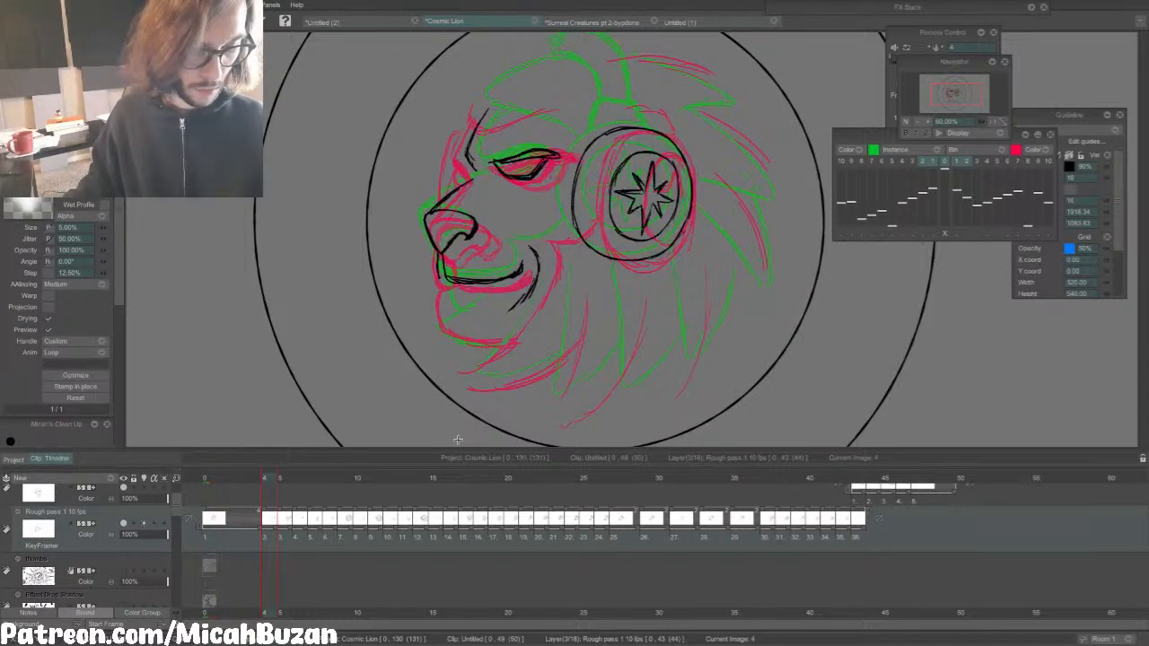
key(Left)
key(Right)
key(Right)
key(Left)
key(n)
key(Right)
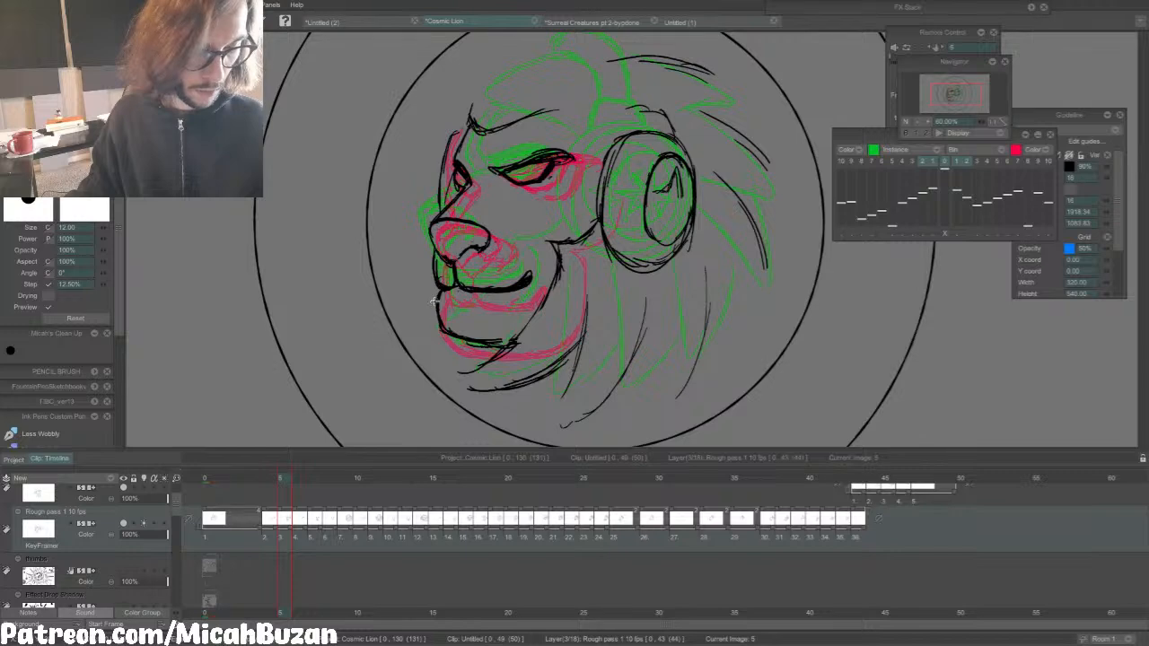
key(n)
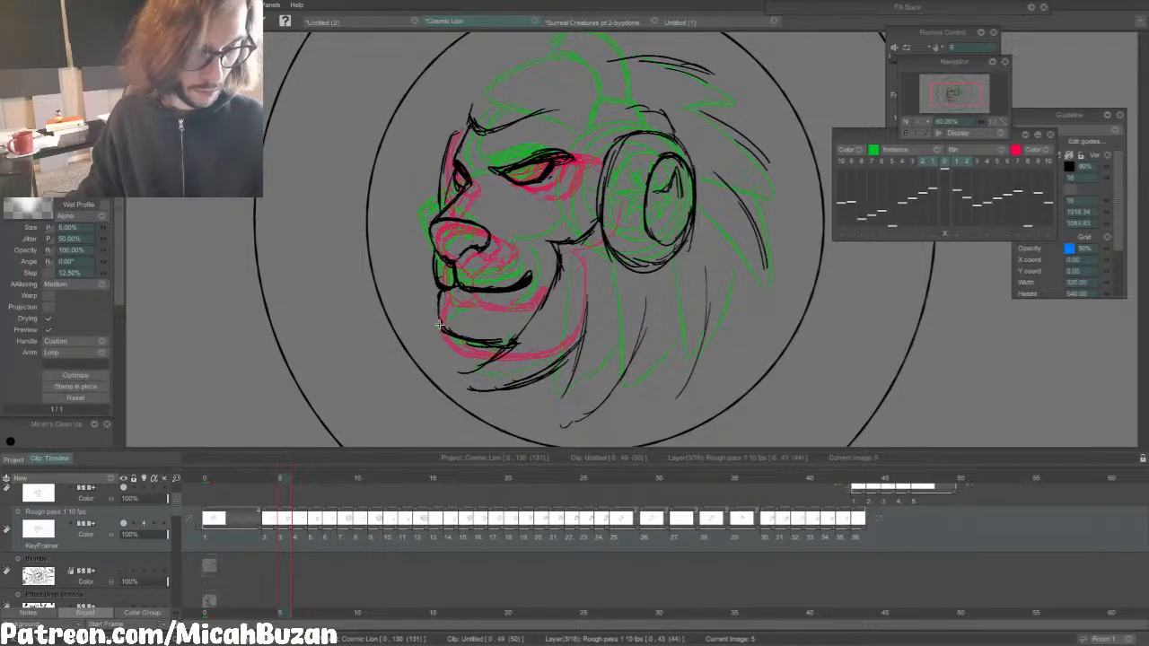
Step: Erase and redraw the front contour of the lion's chin on frame 7, flipping against frame 6
key(Right)
key(Right)
key(n)
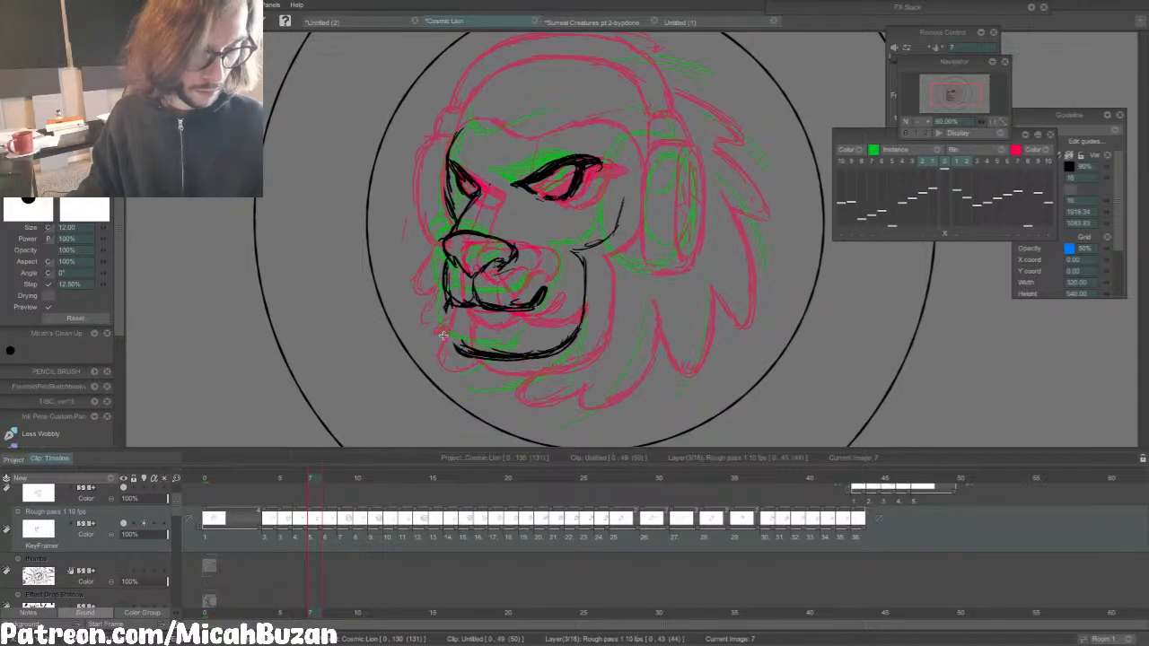
key(Left)
key(Right)
key(n)
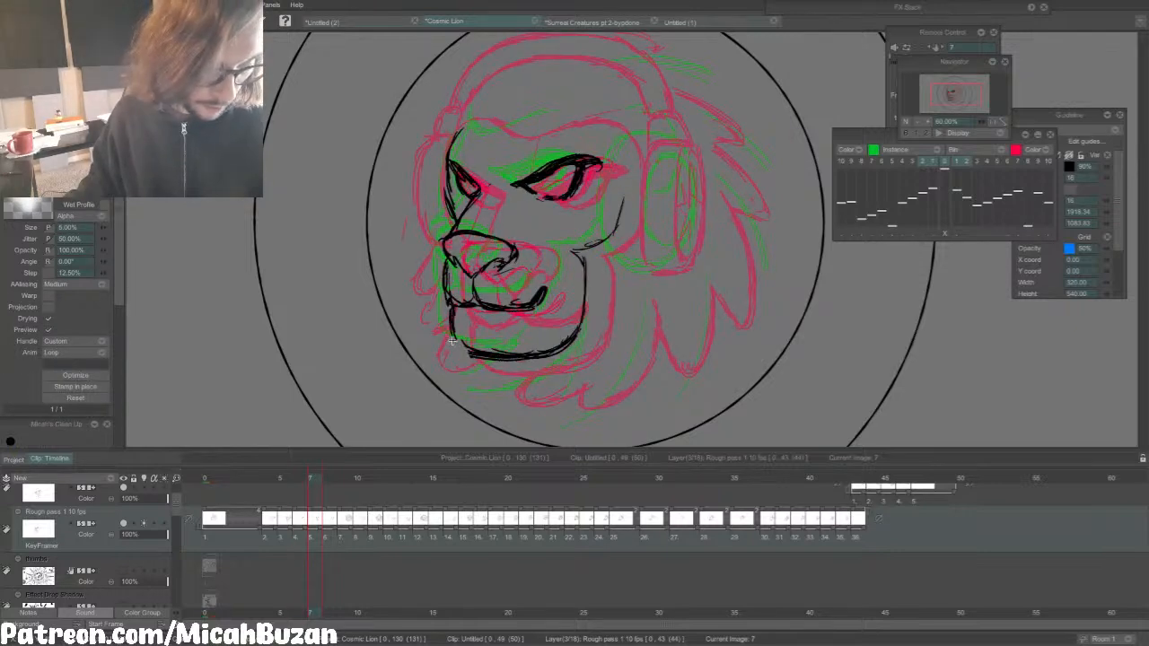
Step: Erase the lower edge of the chin on frame 7 and redraw it as a smooth curve up to the jaw
key(n)
drag(460, 334, 567, 347)
key(n)
drag(467, 352, 531, 361)
key(Left)
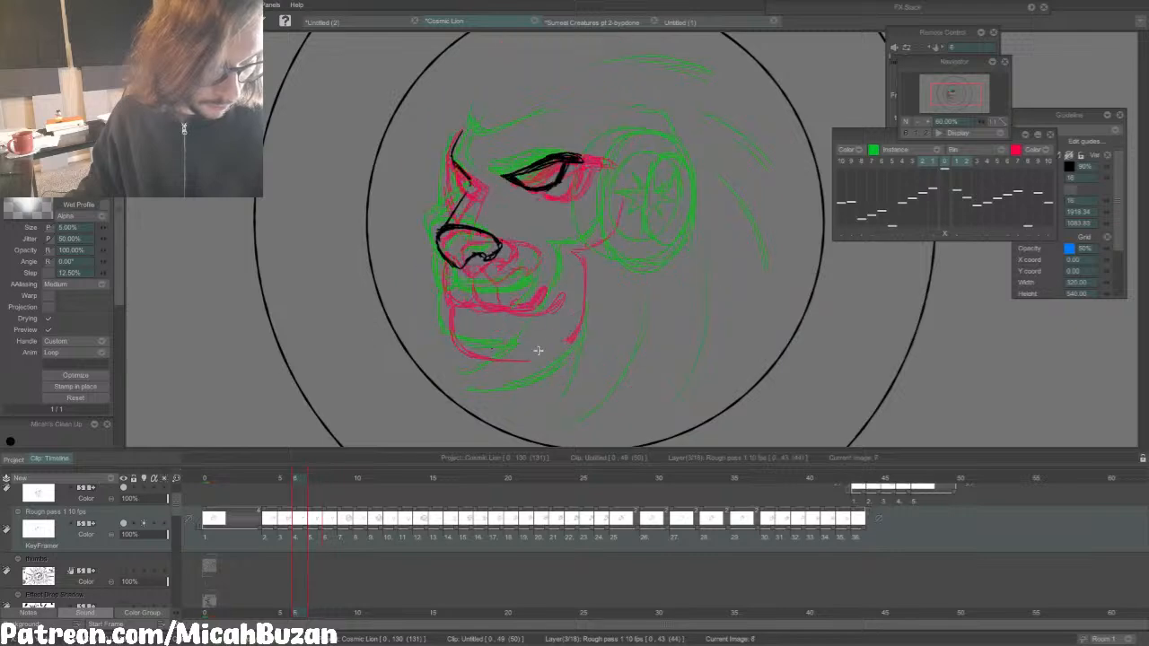
key(Right)
key(Left)
key(Right)
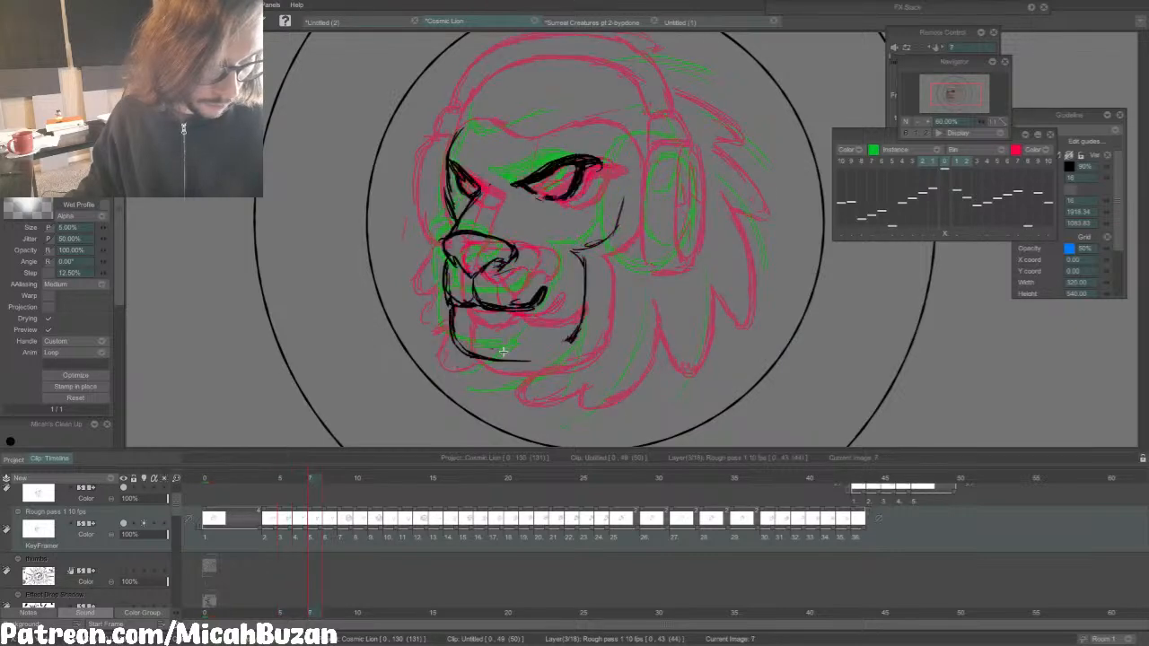
mouse_move(474, 353)
mouse_down()
mouse_move(519, 360)
mouse_move(566, 339)
mouse_move(549, 361)
mouse_move(582, 312)
mouse_up()
key(Right)
key(Right)
key(Left)
key(Left)
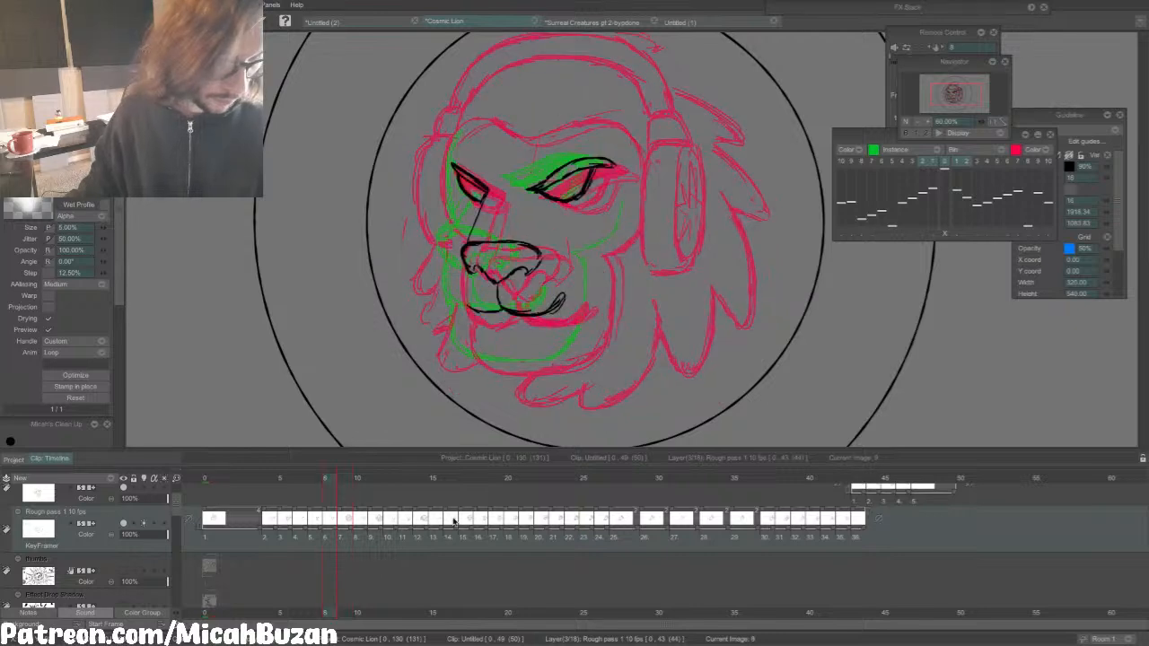
Step: Erase the left part of the mouth line under the muzzle on frame 9, checking against frame 8
key(Right)
key(n)
key(Right)
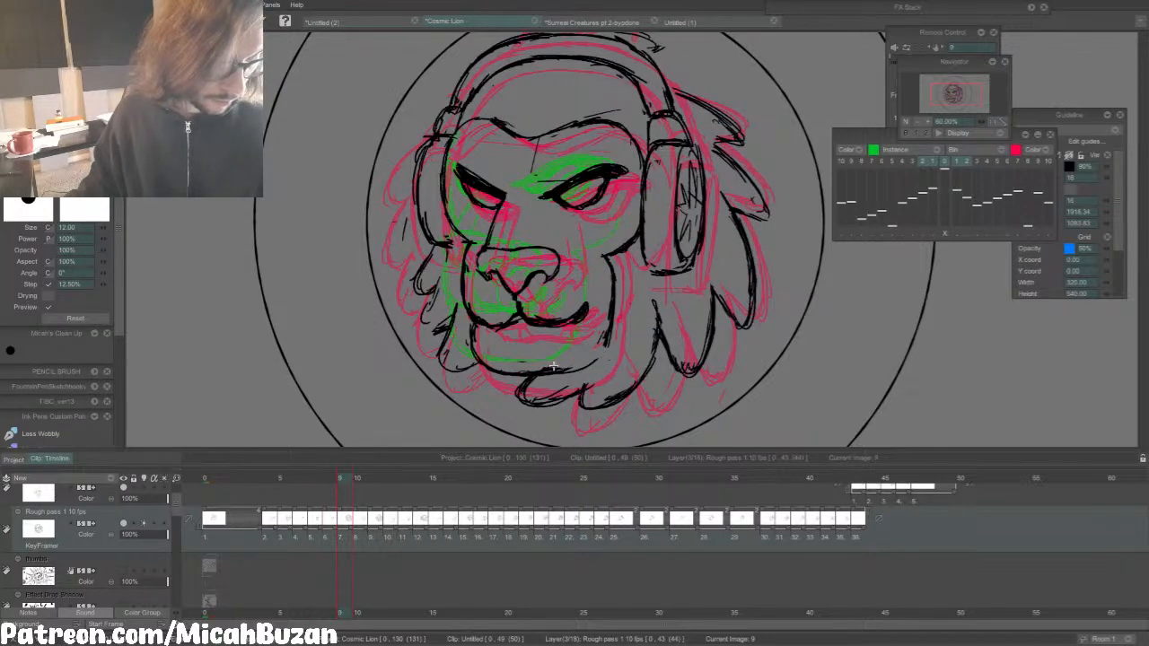
mouse_move(477, 330)
mouse_down()
mouse_move(478, 350)
mouse_move(474, 320)
mouse_move(581, 323)
mouse_move(534, 324)
mouse_up()
key(Left)
key(Right)
key(n)
key(n)
key(Left)
key(Right)
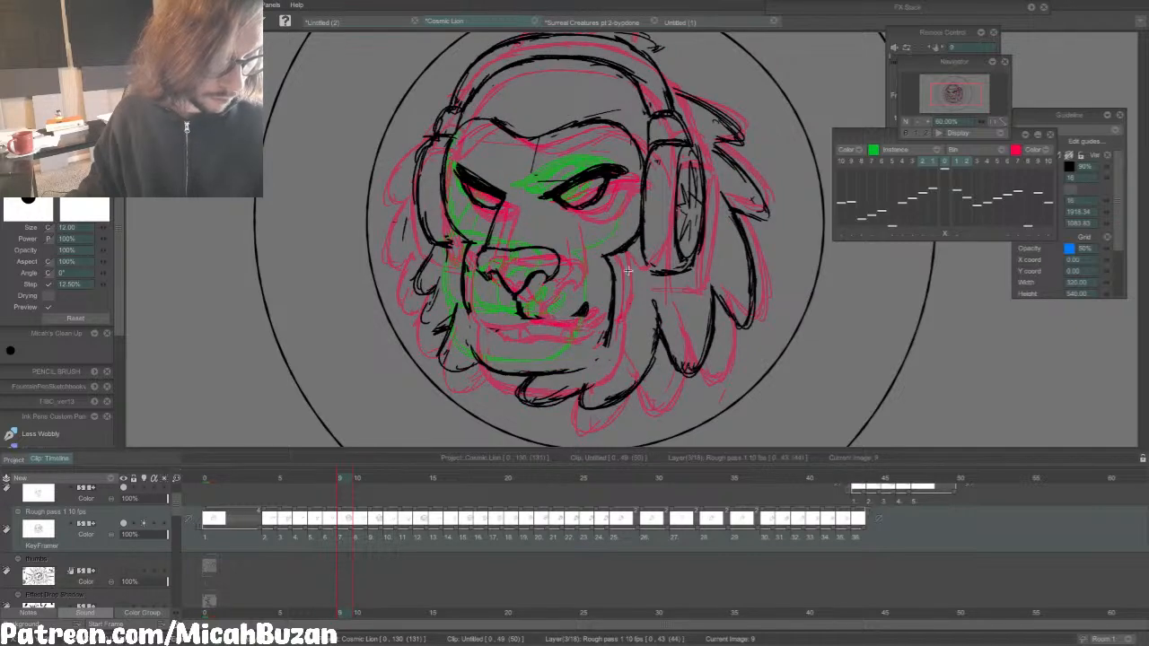
key(Left)
key(Right)
Step: Redraw the mouth line under the left half of the muzzle on frame 9, flipping against frame 8
key(n)
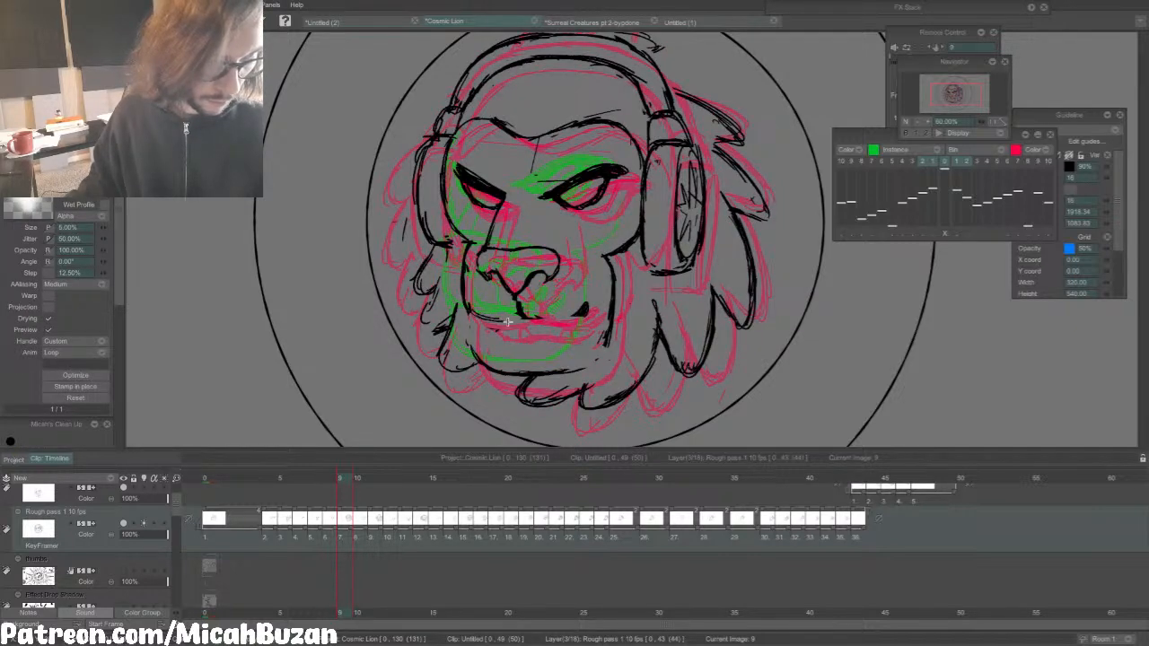
key(Left)
key(Right)
key(Left)
key(Right)
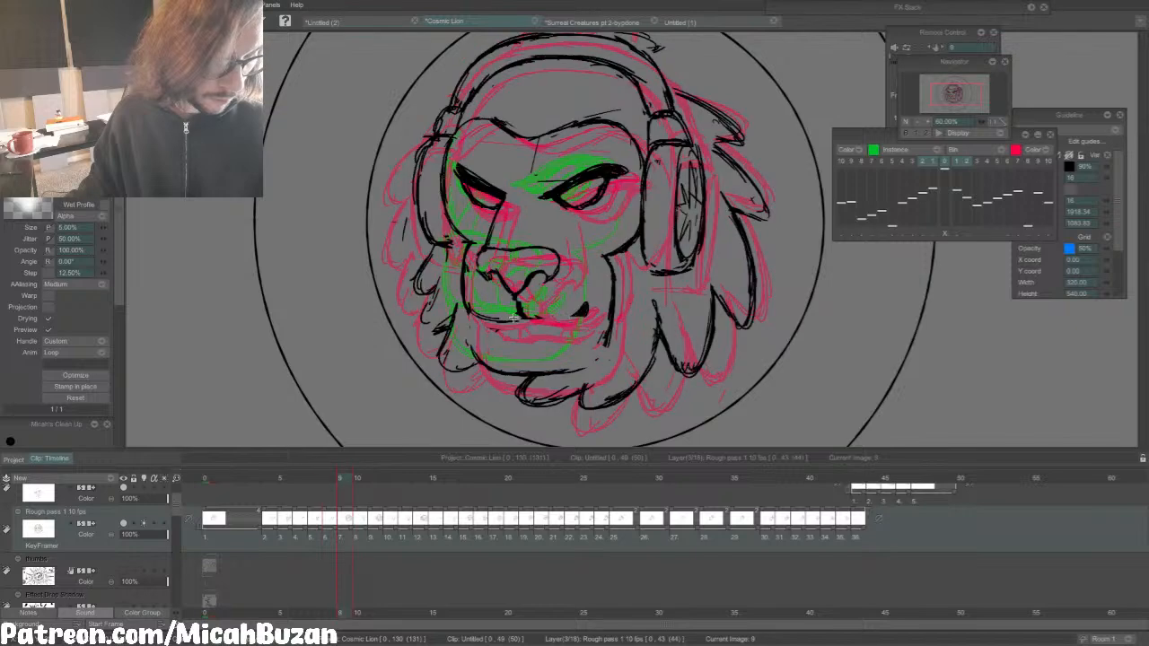
drag(476, 314, 513, 316)
key(Left)
key(Right)
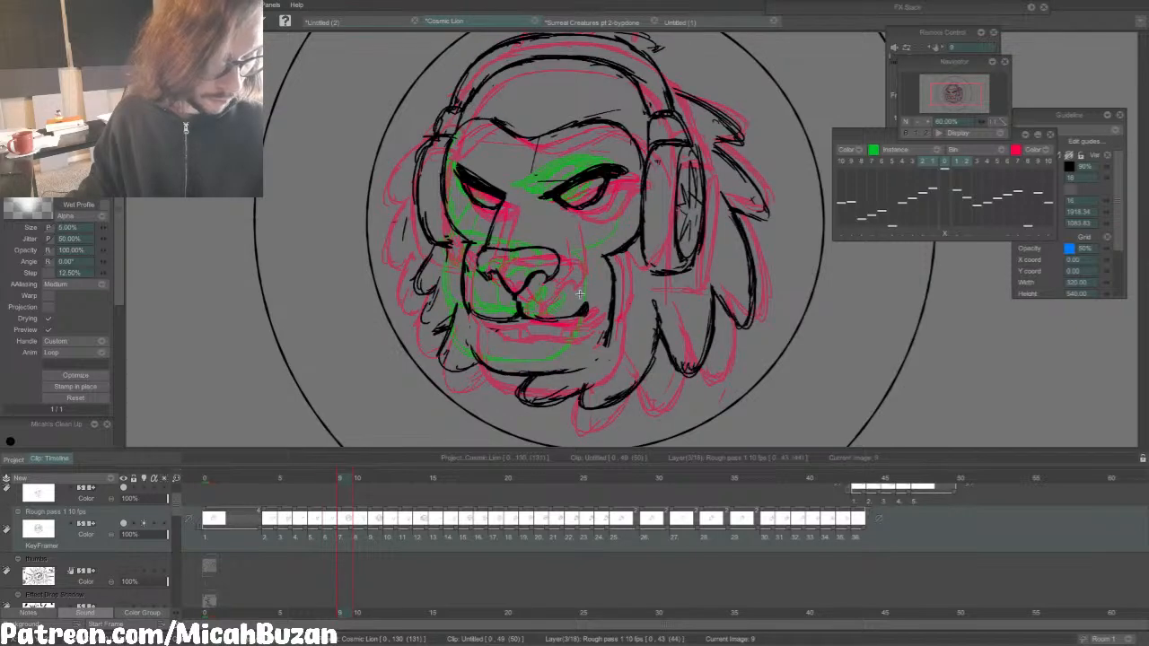
Step: Thicken both halves of the mouth line on frame 9 and carry it through to the right mouth corner
key(Left)
key(Right)
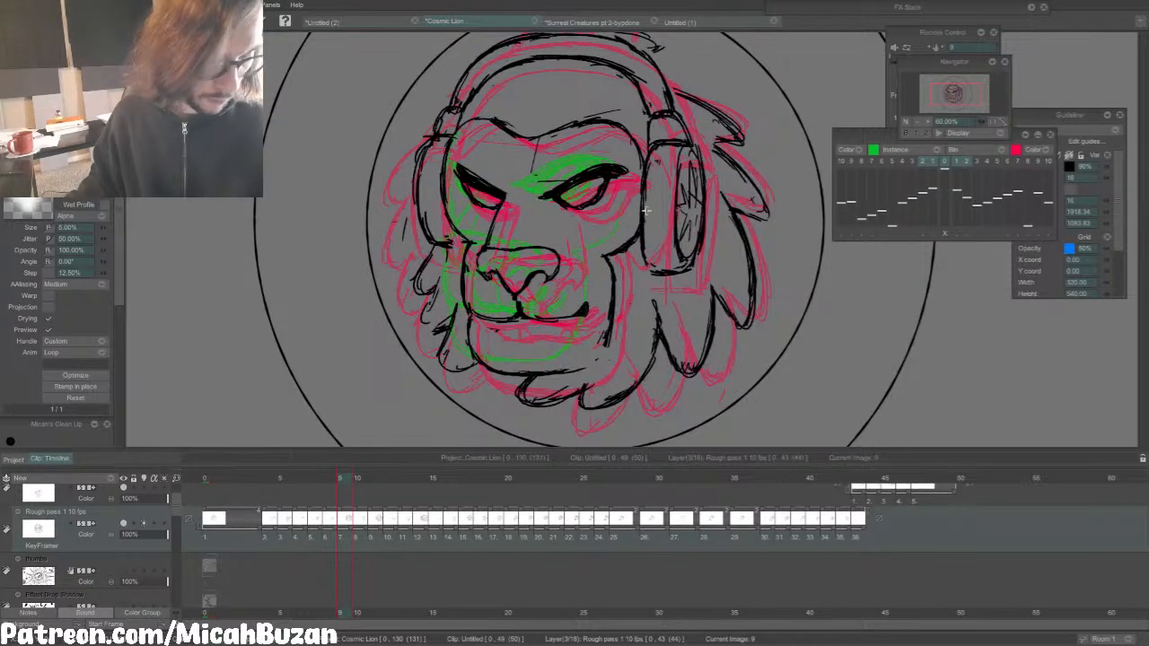
key(Left)
key(Right)
drag(471, 314, 576, 321)
key(Left)
key(Right)
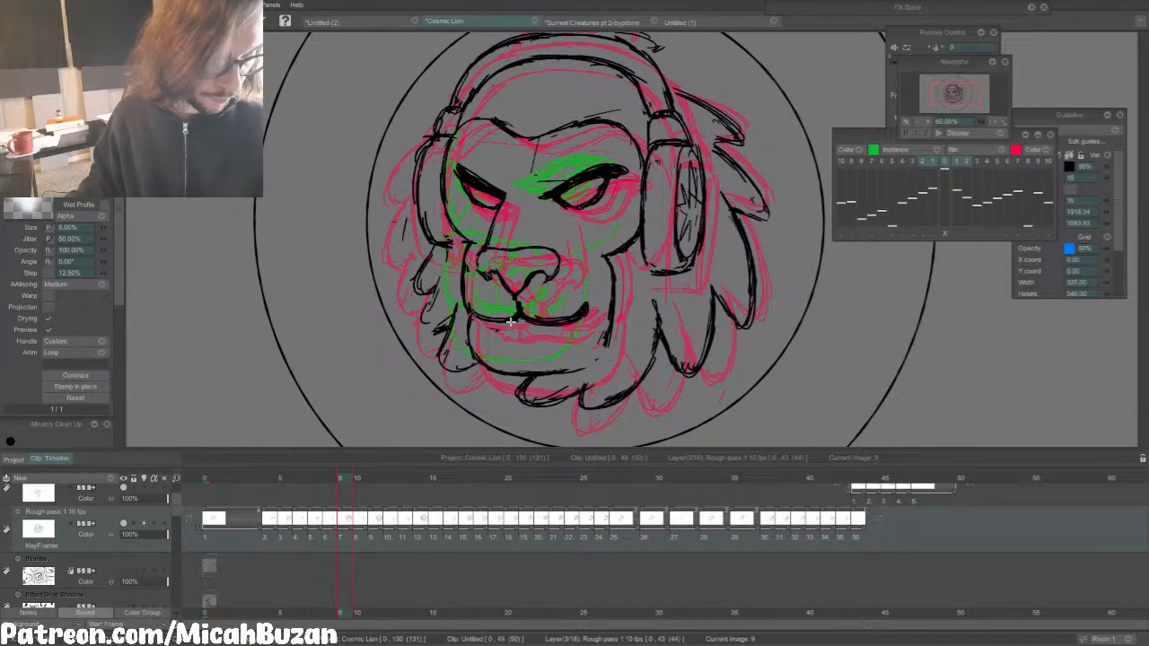
mouse_move(479, 319)
mouse_down()
mouse_move(567, 321)
mouse_move(519, 319)
mouse_move(579, 320)
mouse_up()
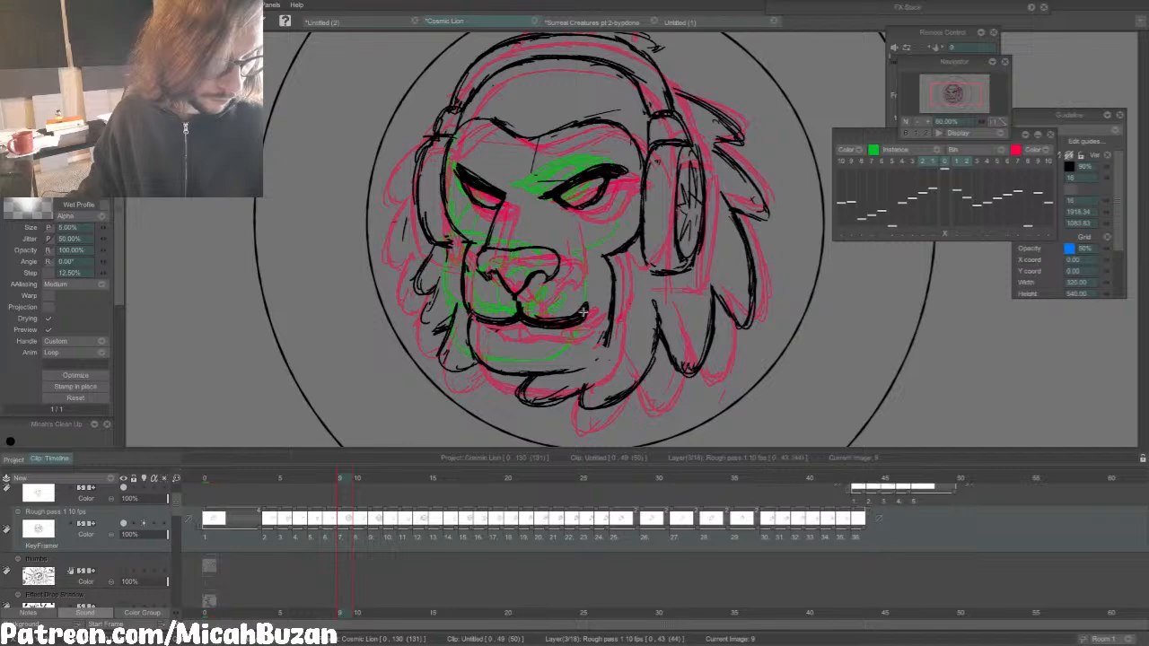
Step: Draw the mouth line under the left half of the muzzle on frame 10, using the neighbouring frames as reference
key(Right)
key(Left)
key(Right)
key(Right)
key(Left)
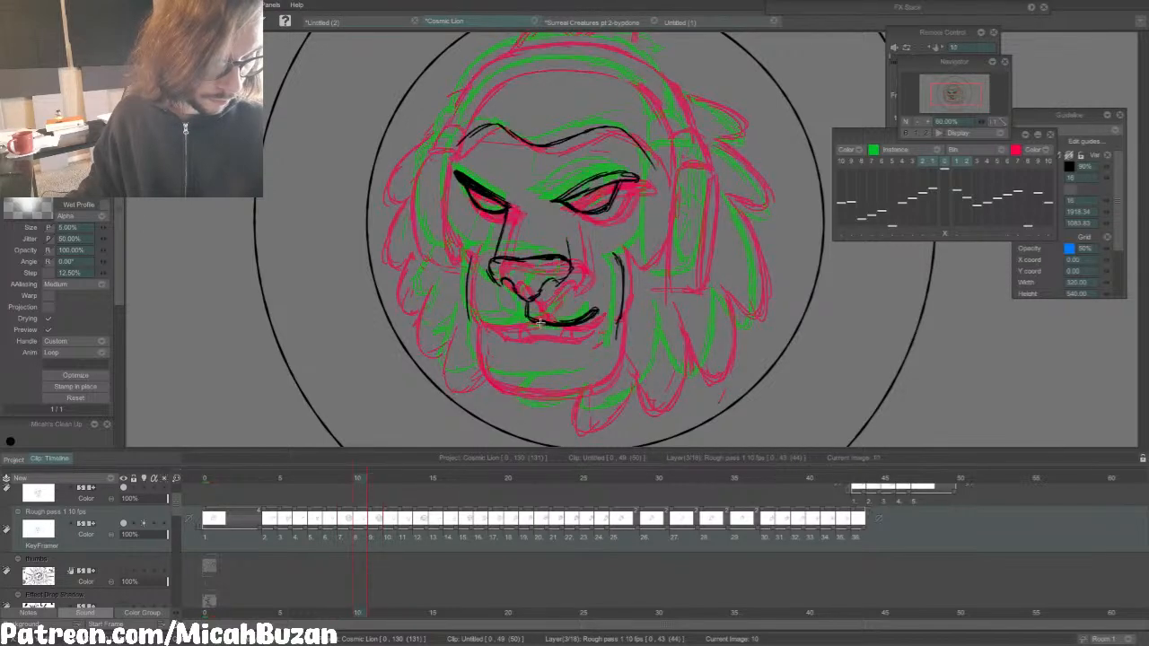
key(Left)
key(Right)
drag(473, 316, 531, 320)
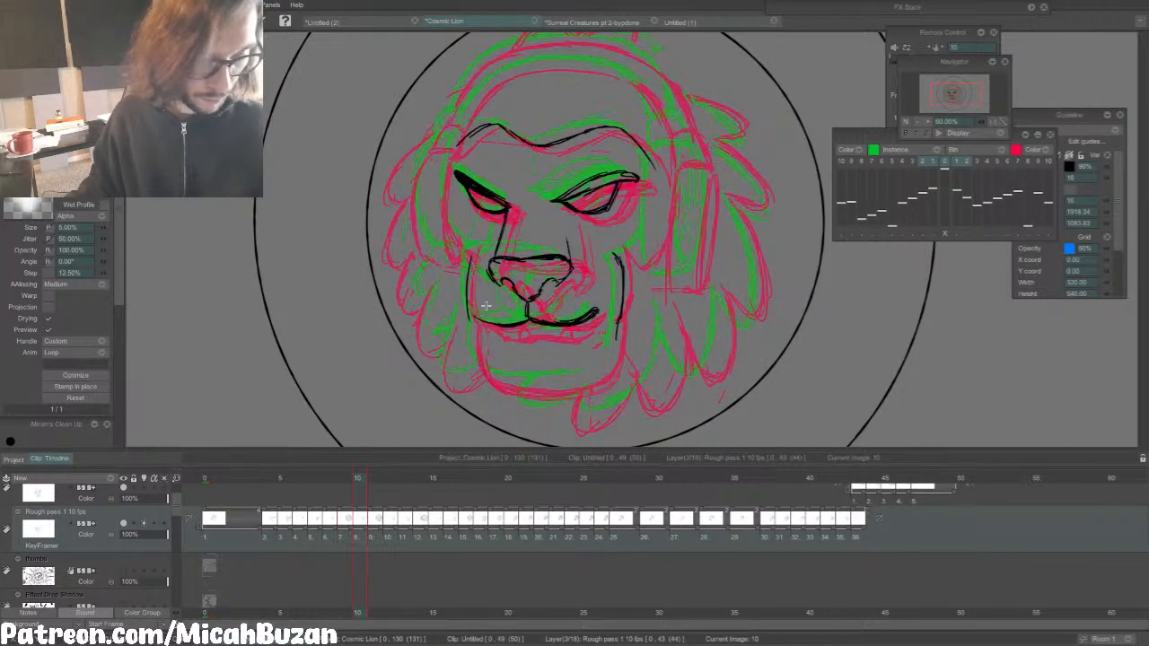
key(e)
key(b)
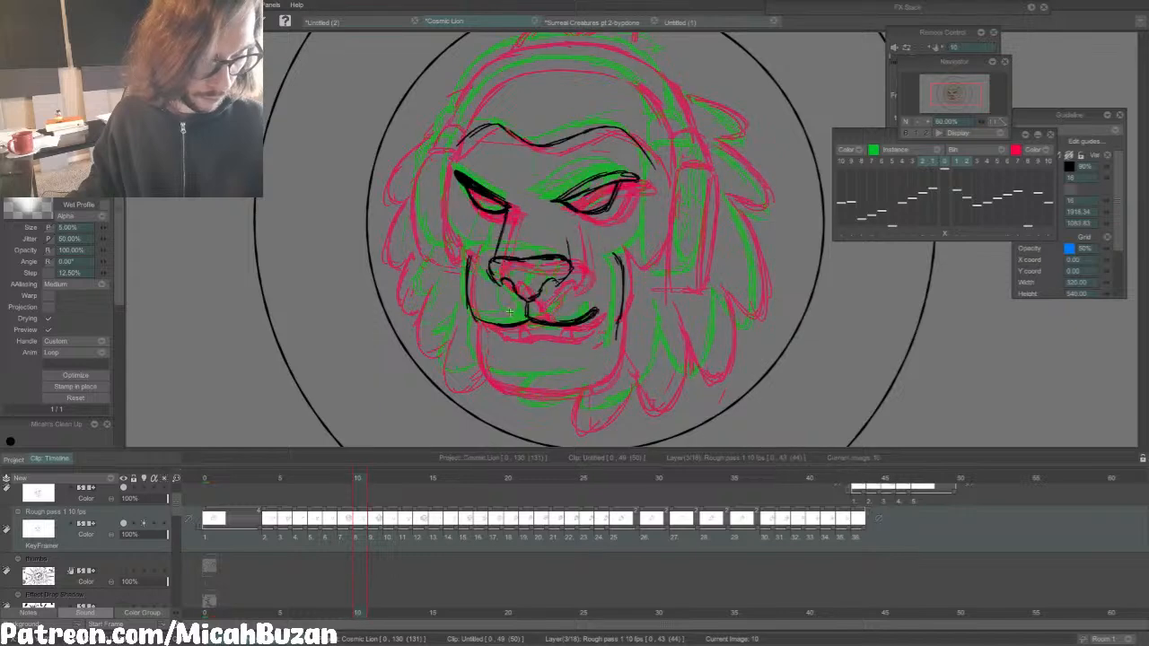
Step: Draw the left side and lower edge of the lion's chin on frame 10, undoing the unwanted stroke
drag(472, 328, 476, 370)
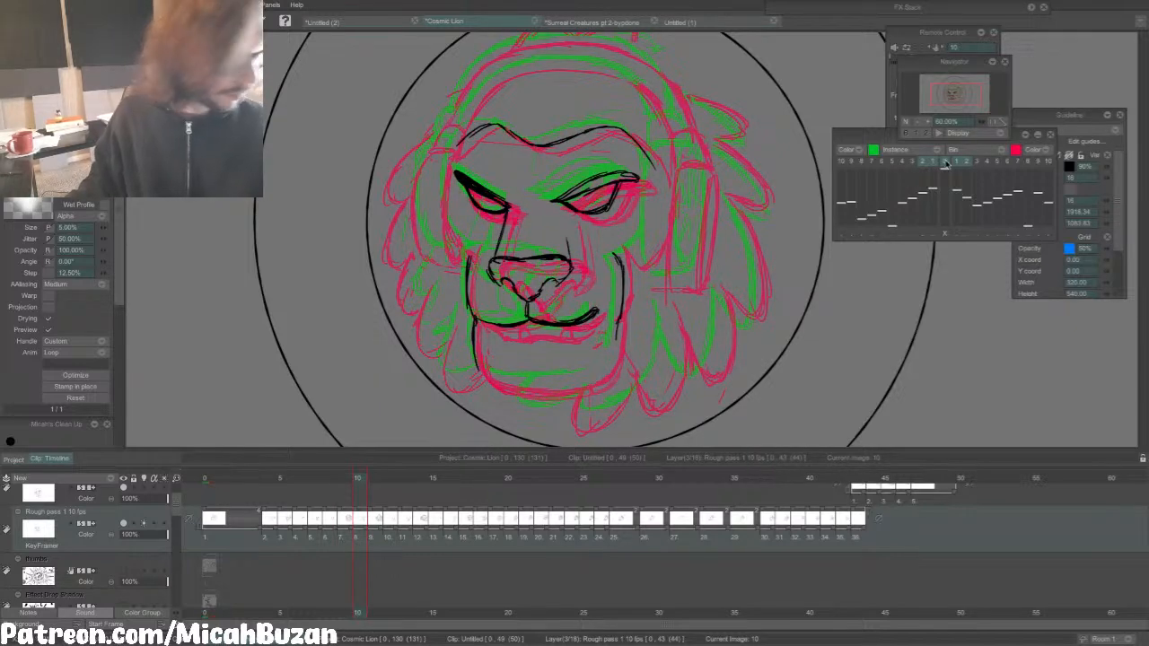
key(Left)
key(Right)
mouse_move(474, 327)
mouse_down()
mouse_move(476, 361)
mouse_move(522, 377)
mouse_move(483, 363)
mouse_move(504, 379)
mouse_move(490, 377)
mouse_move(530, 383)
mouse_move(486, 377)
mouse_move(588, 379)
mouse_up()
key(ctrl+z)
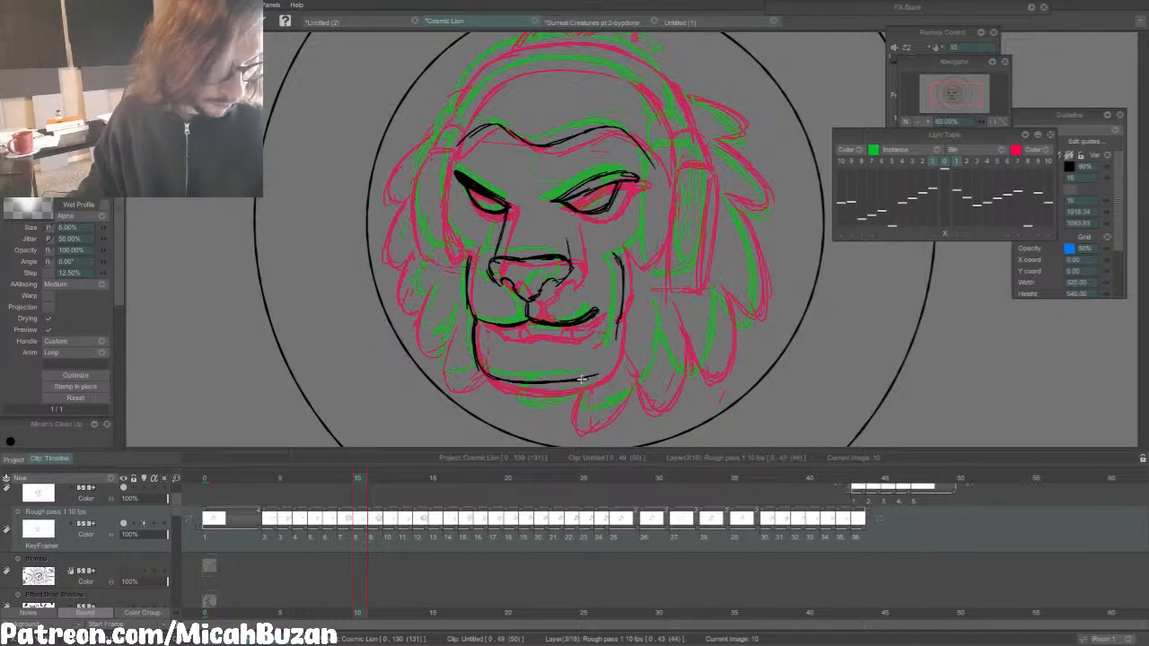
Step: Darken the chin's lower edge on frame 10 and round it up into the right side of the jaw
key(Left)
key(Right)
drag(493, 380, 585, 380)
key(Left)
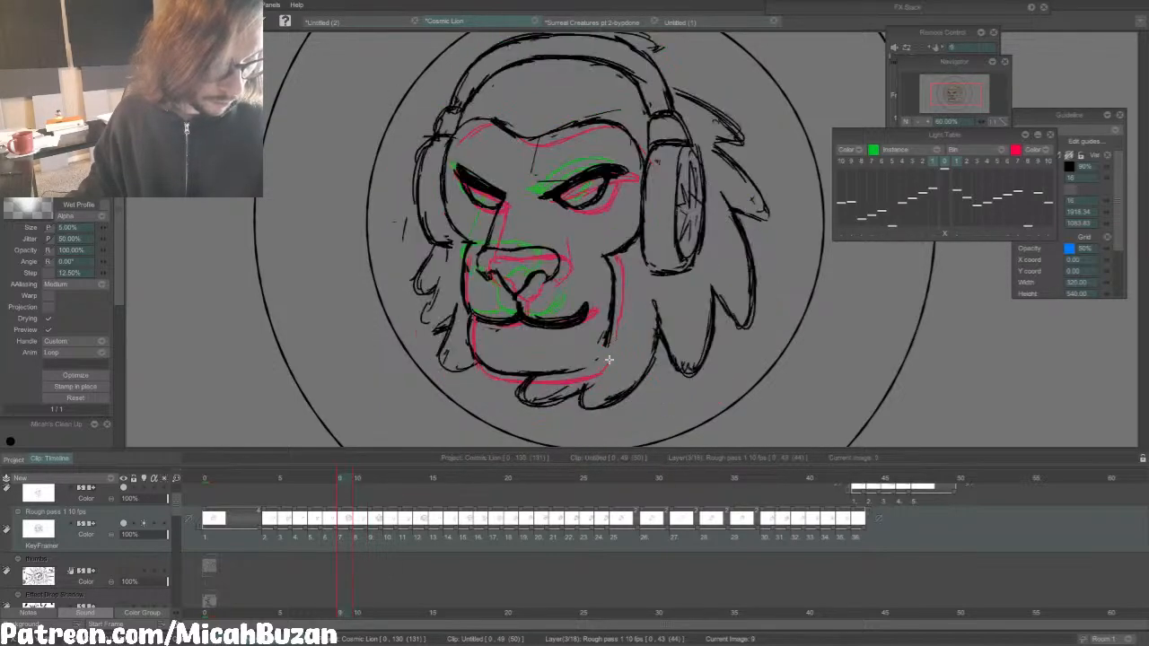
key(Right)
key(Left)
key(Right)
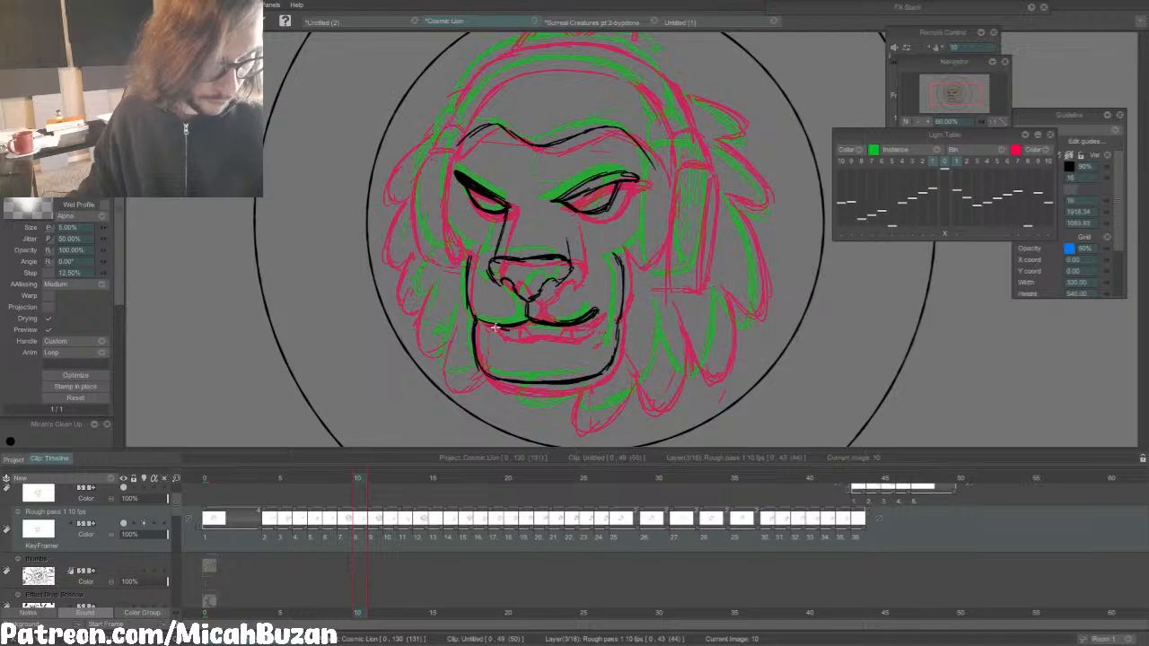
Step: Draw the lower lip line beneath the mouth on frame 10, flipping against frame 9
mouse_move(543, 331)
mouse_down()
mouse_move(593, 317)
mouse_move(571, 333)
mouse_up()
key(Left)
key(Right)
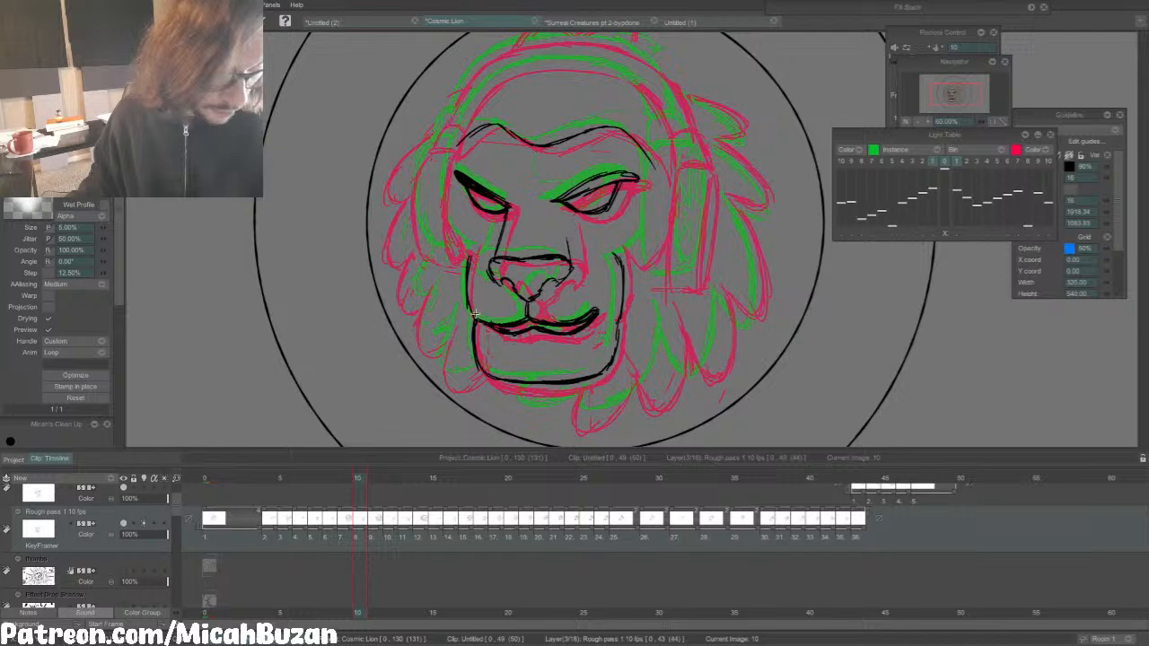
key(Left)
key(Right)
Step: Select frames 6 to 12 on the rough pass layer and play back the head turn
drag(389, 538, 300, 540)
key(Return)
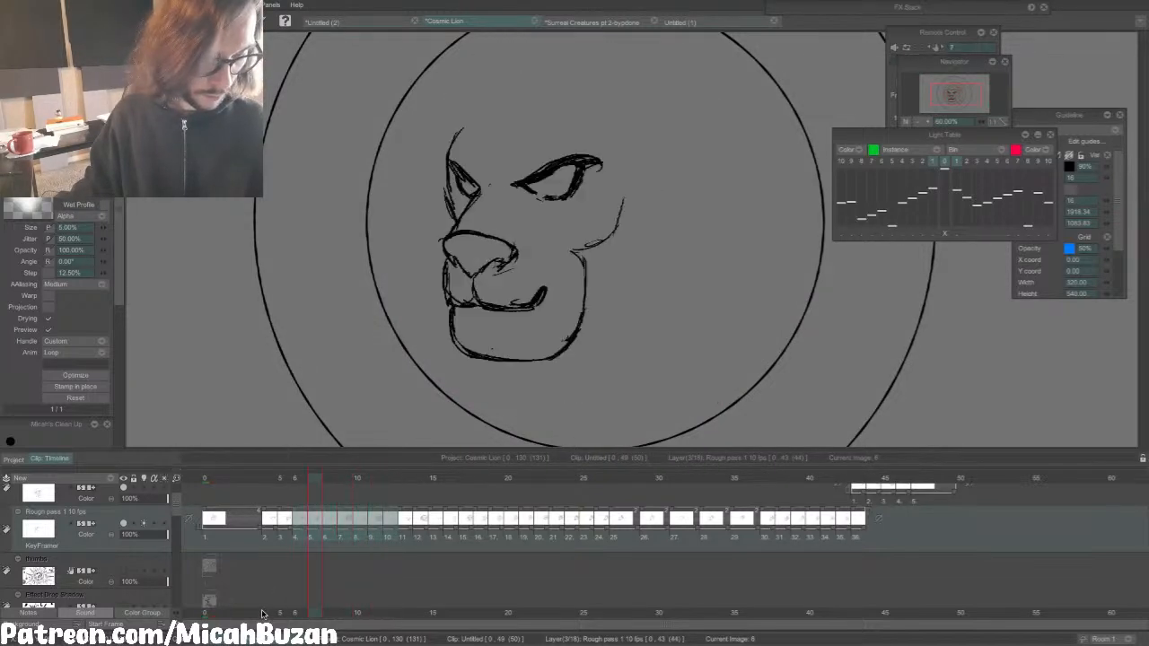
key(Return)
key(Right)
key(Right)
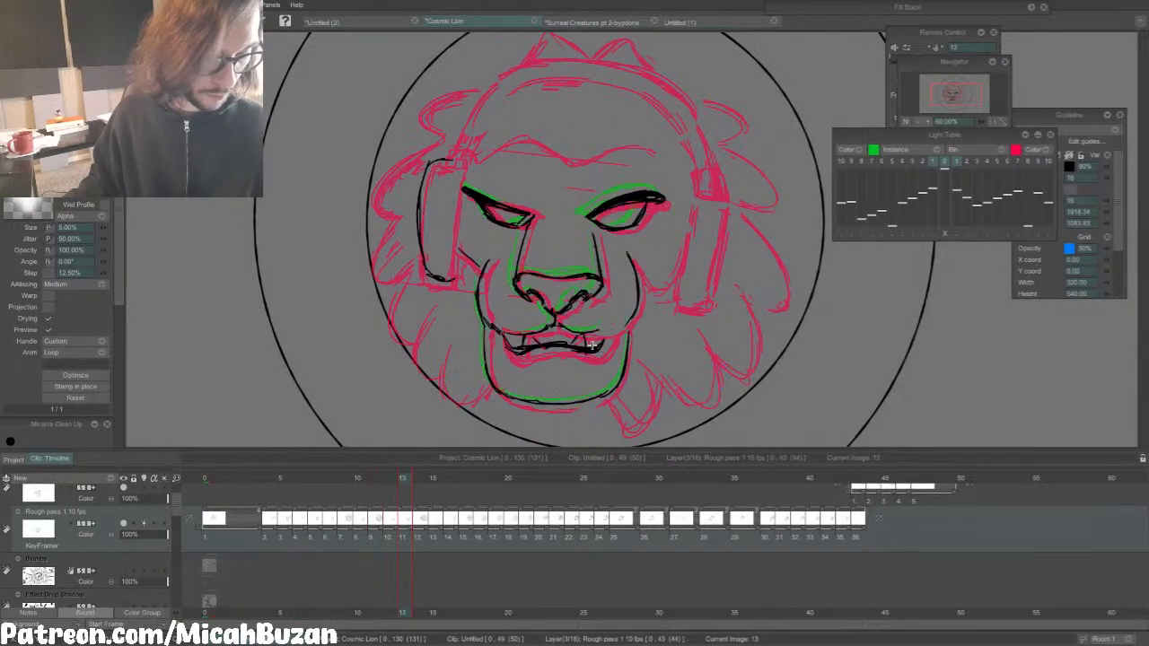
Step: Erase the lower lip line on drawing 9 and redraw it higher, close beneath the upper lip with small teeth
key(Left)
key(Left)
key(Left)
key(b)
key(Left)
key(Right)
key(Right)
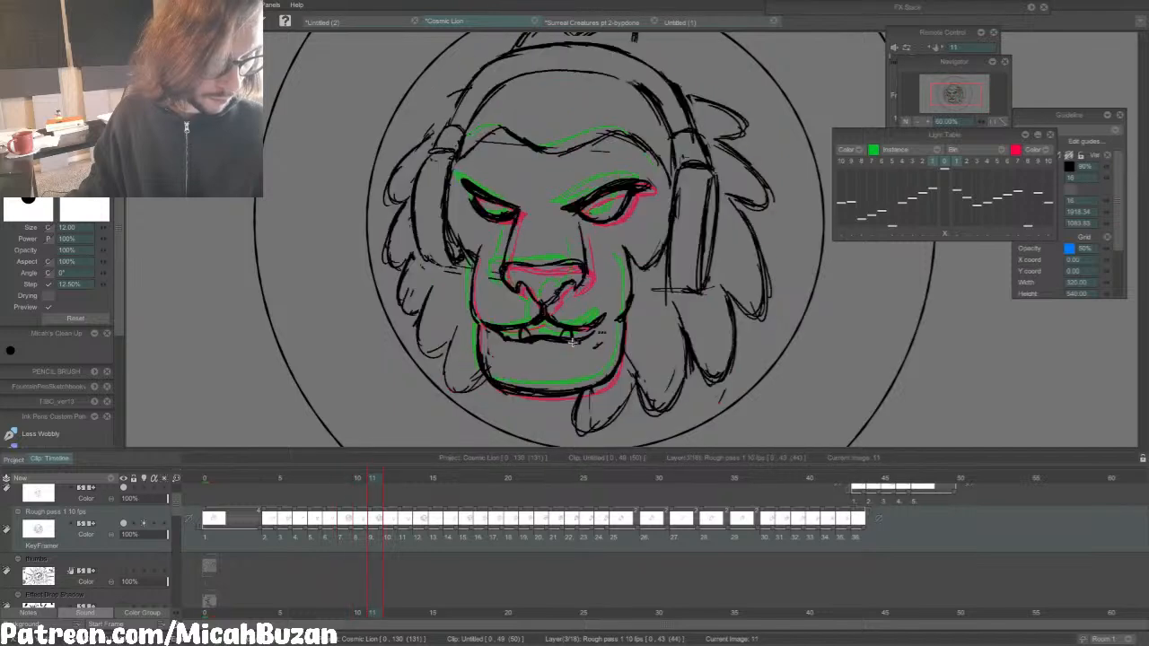
drag(527, 340, 515, 338)
key(Left)
key(Right)
key(b)
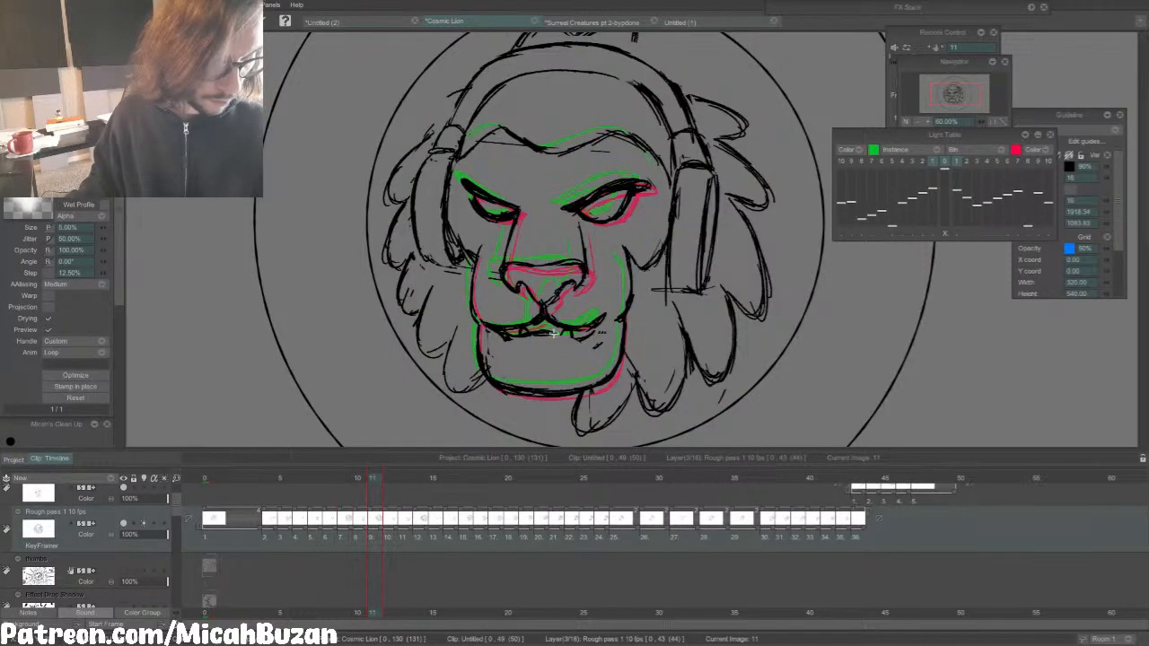
key(Left)
key(Right)
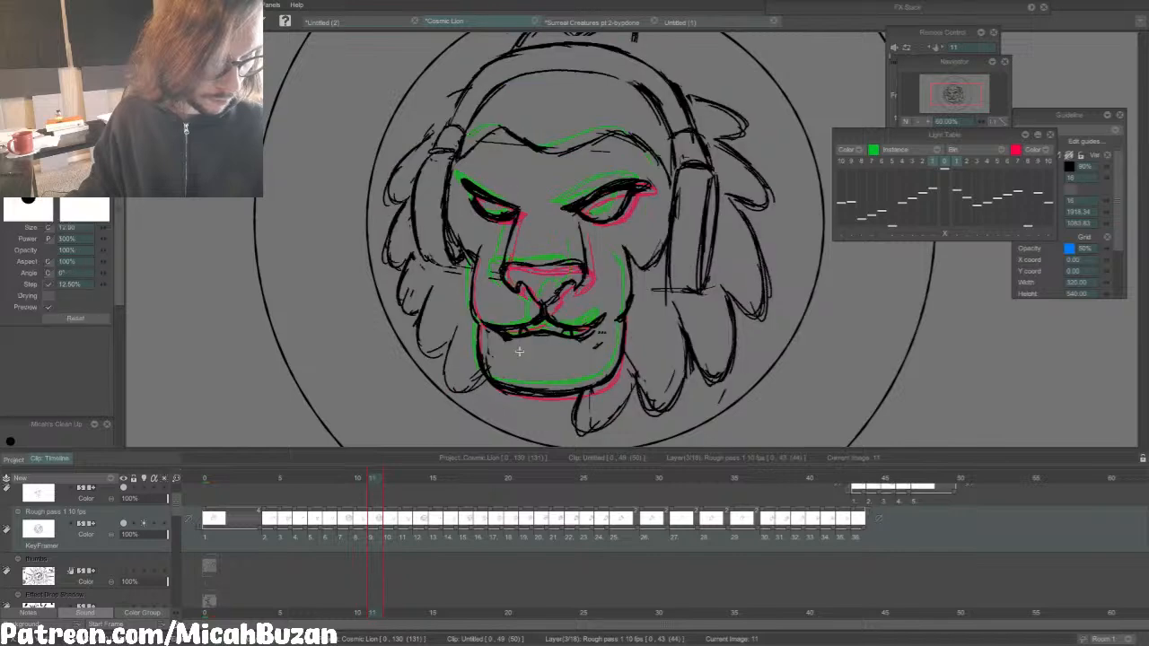
Step: Complete the lower lip on drawing 10 and join the upper lip to the left side of the muzzle
key(Right)
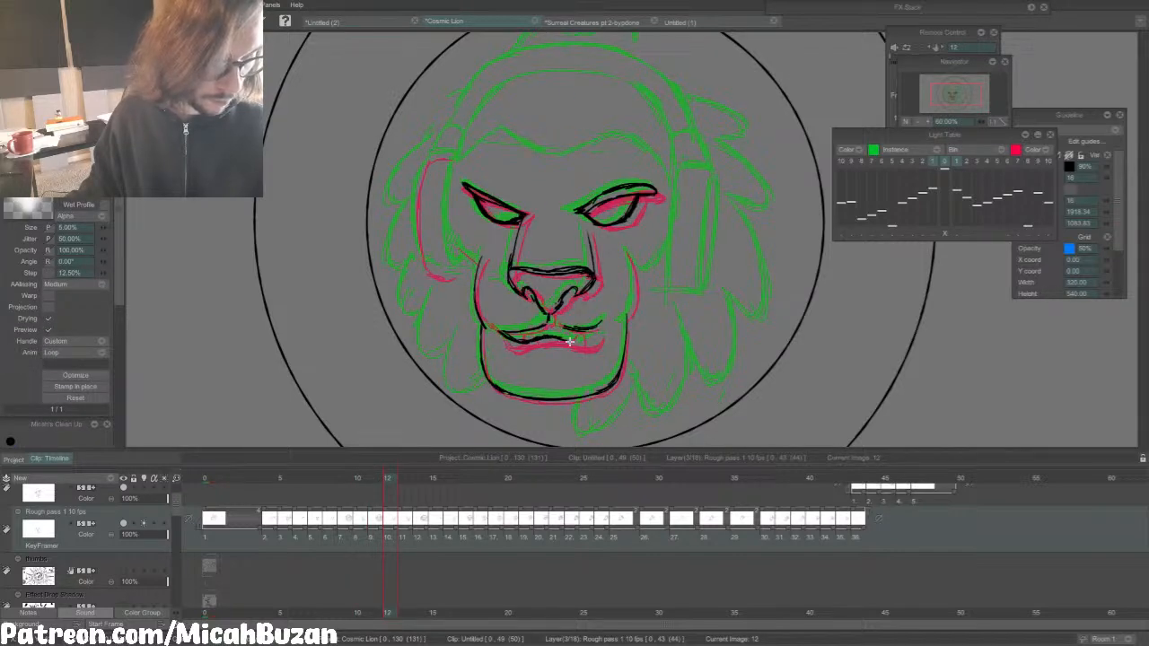
key(Left)
key(Right)
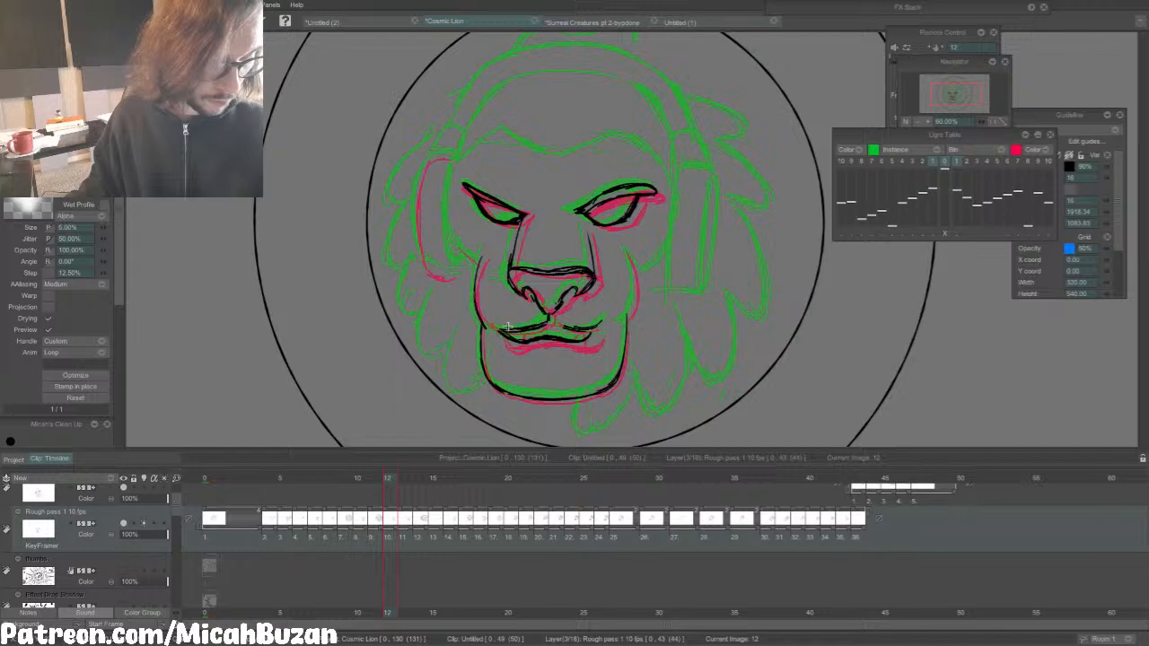
key(Left)
key(Right)
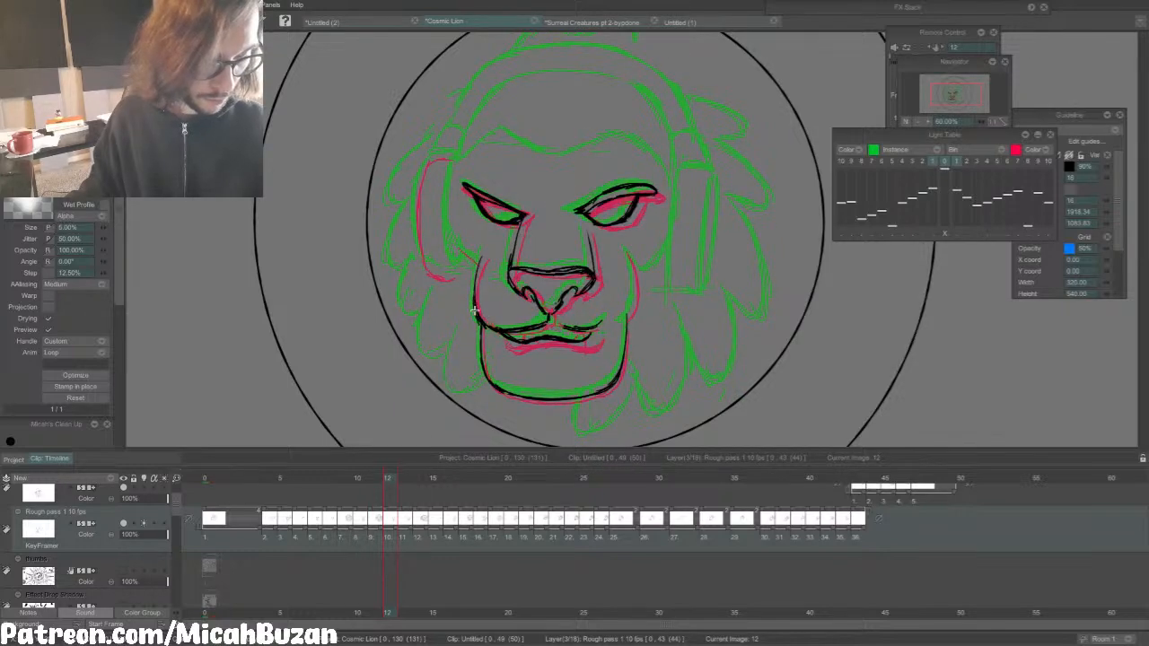
Step: Draw the right half of the upper lip on drawing 10 and thicken its corner, flipping against drawing 9
key(Left)
key(Right)
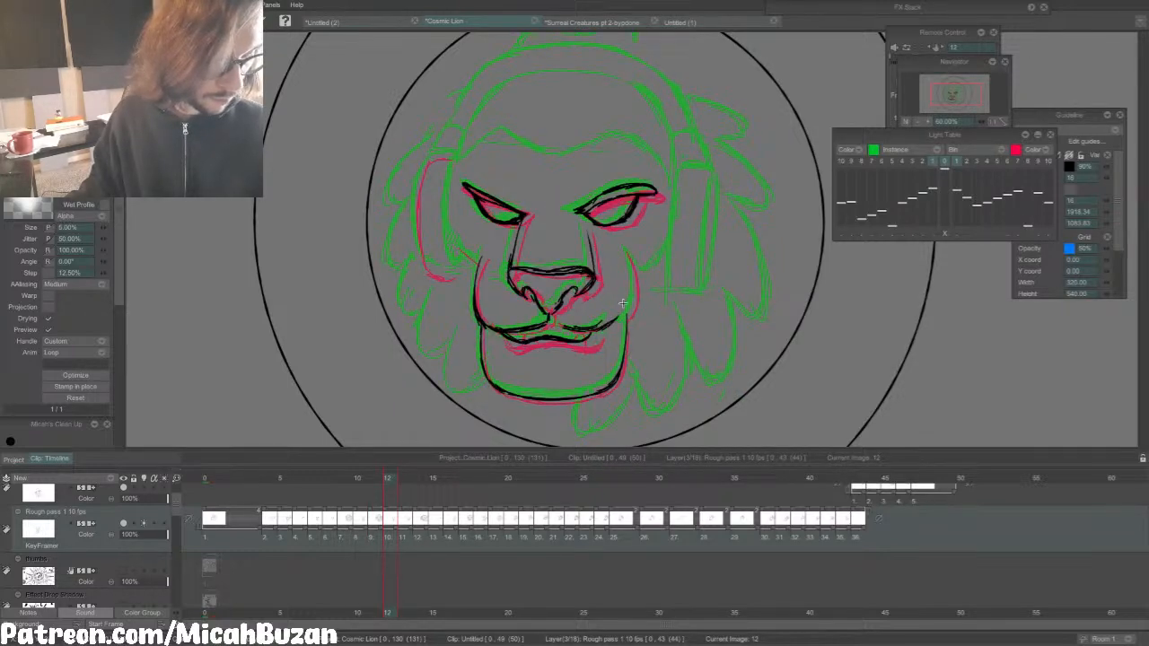
key(Left)
key(Right)
key(Left)
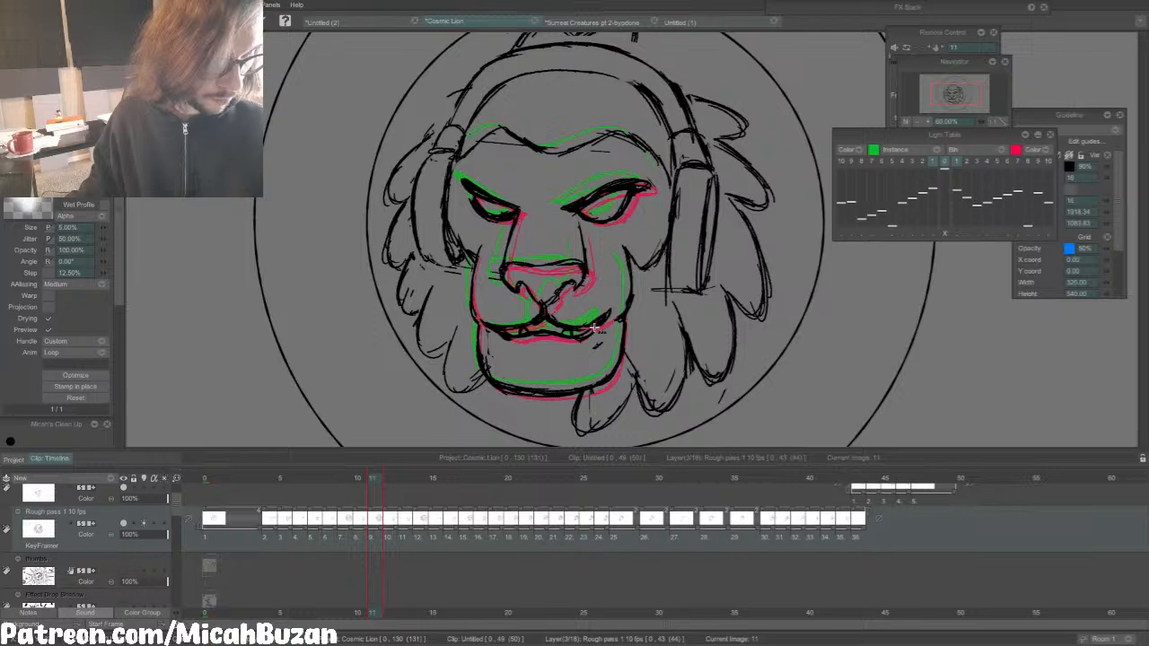
key(Right)
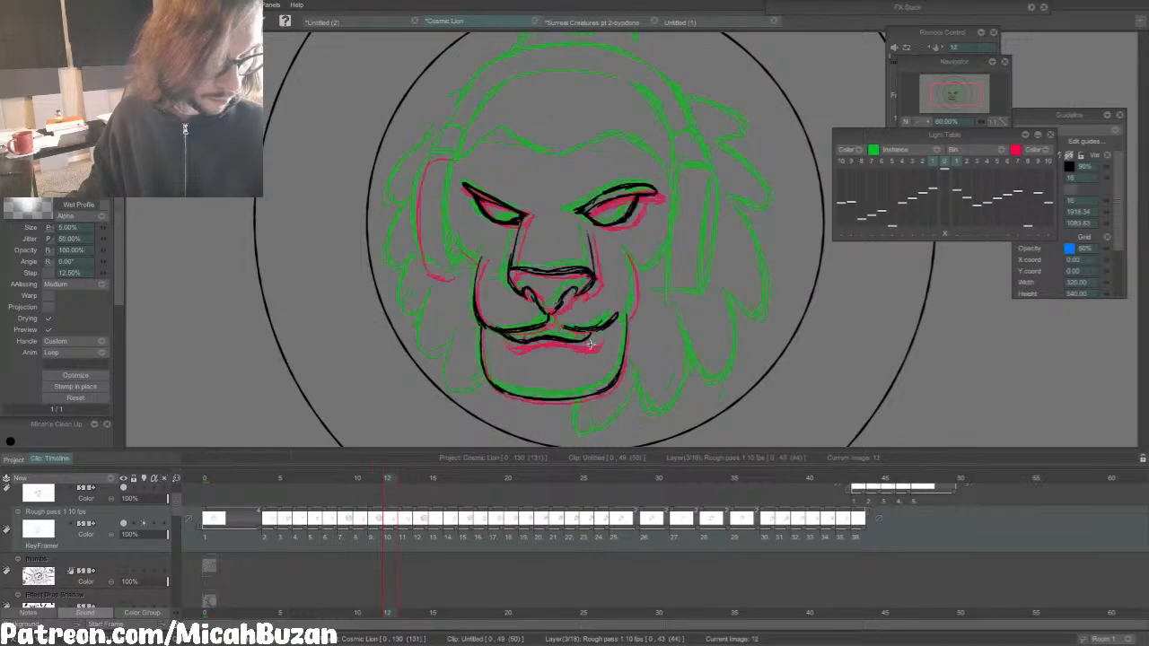
Step: Rework and thicken the left half of the upper lip on drawing 11, comparing it with drawing 10
key(Right)
key(p)
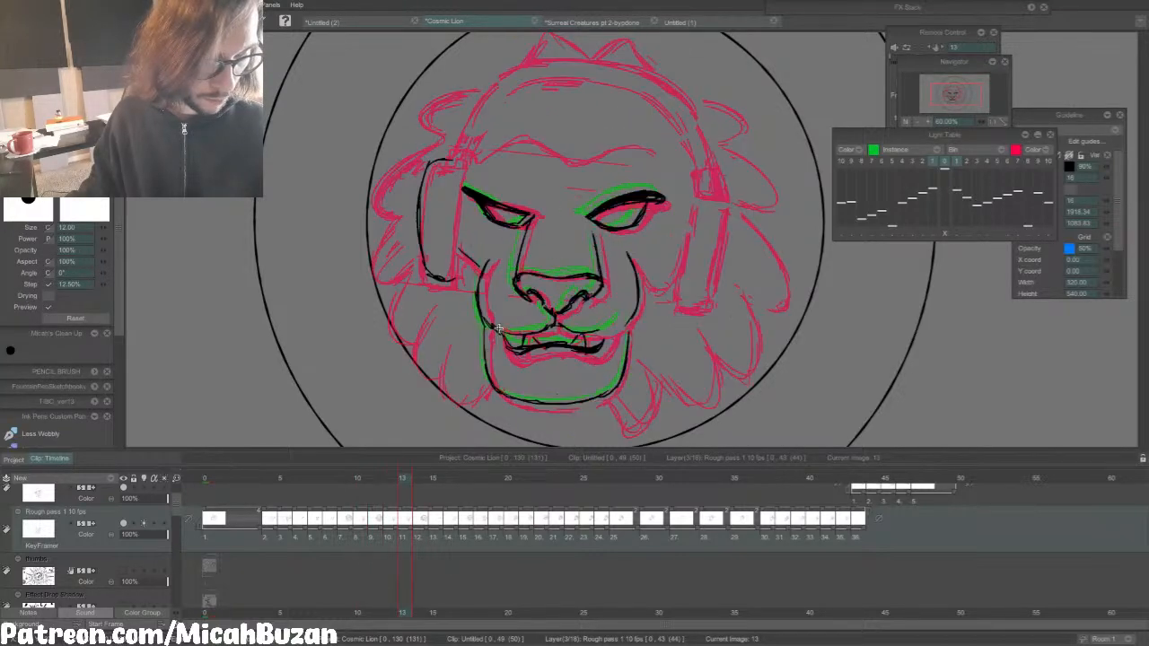
key(Left)
key(Right)
key(e)
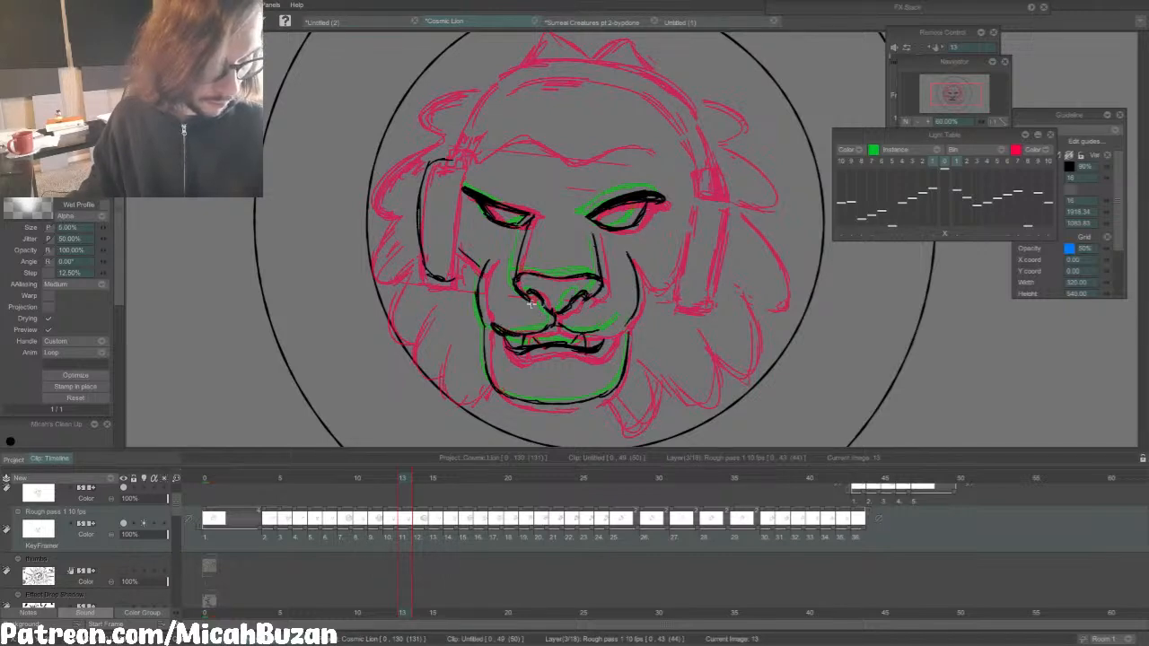
key(p)
key(e)
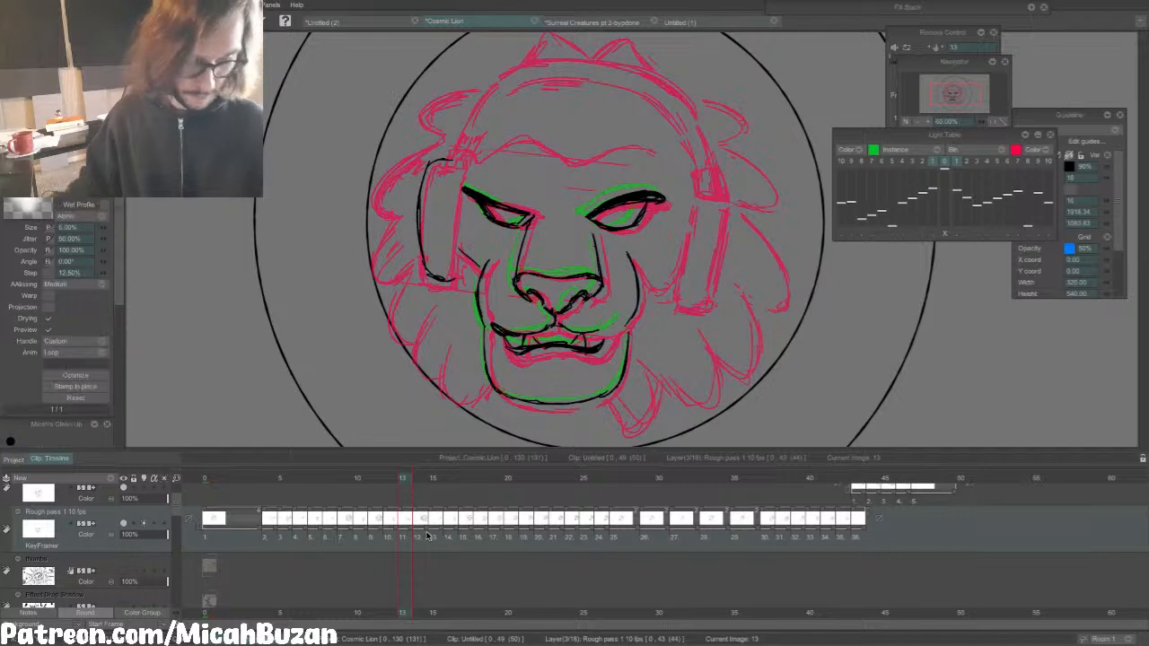
Step: Select drawings 12 back to 2 on the rough pass layer and play back the head turn
drag(421, 519, 269, 522)
key(Return)
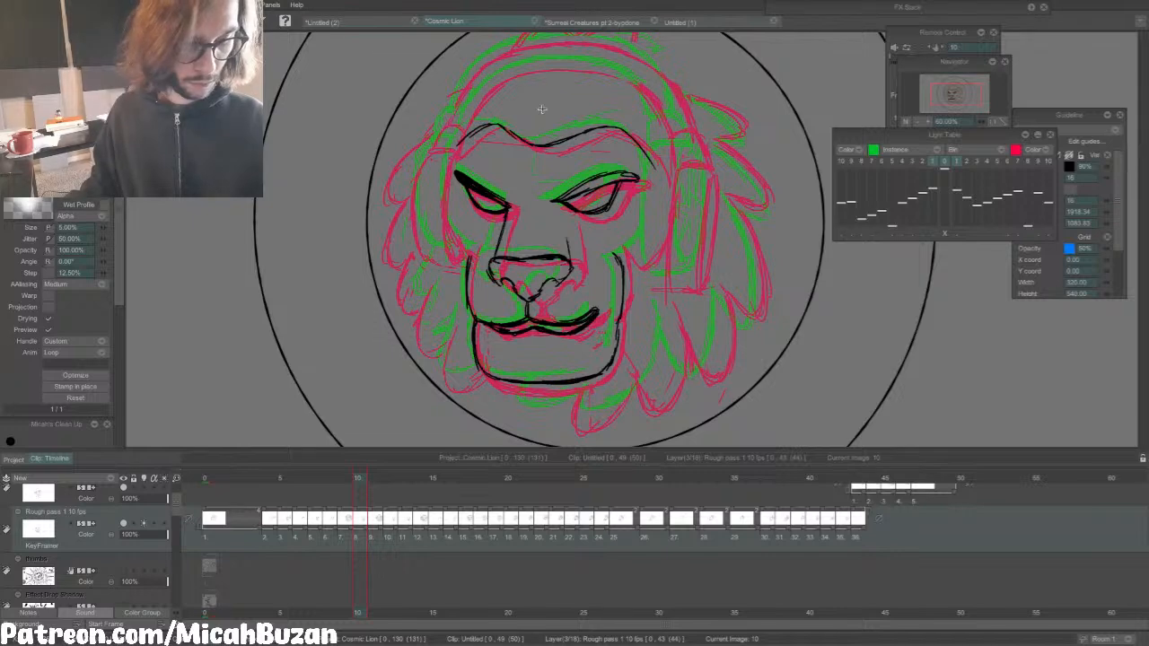
Step: Draw the left headphone ear cup on drawing 8, flipping against drawing 7
drag(418, 225, 422, 152)
key(Left)
key(Right)
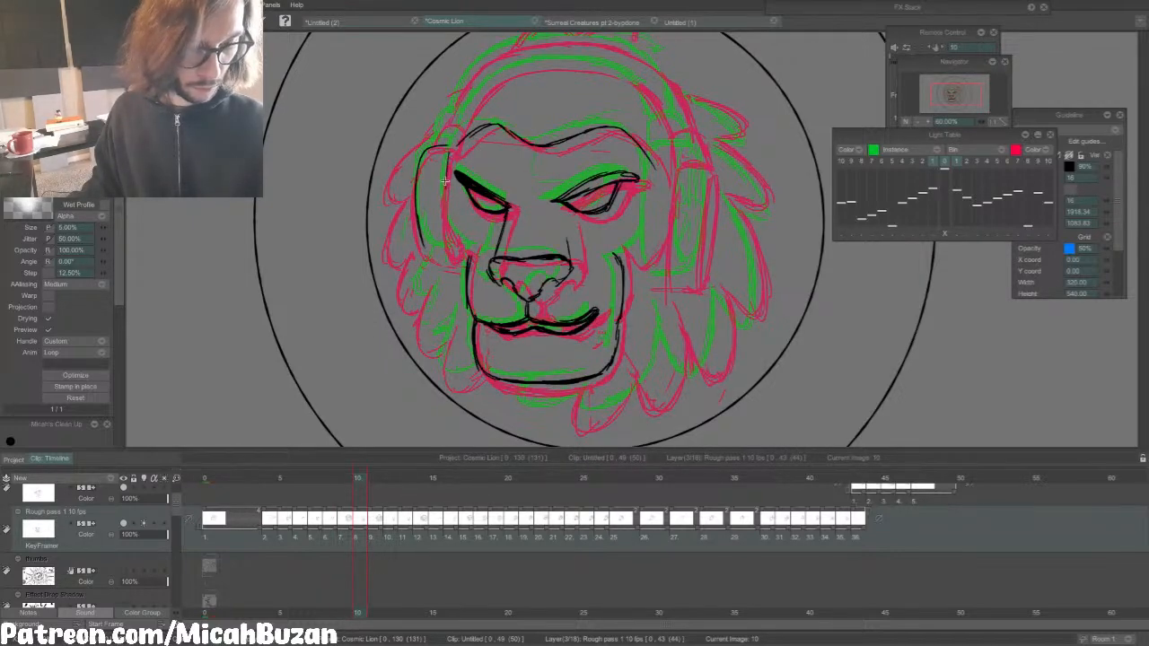
key(Left)
key(Right)
key(Left)
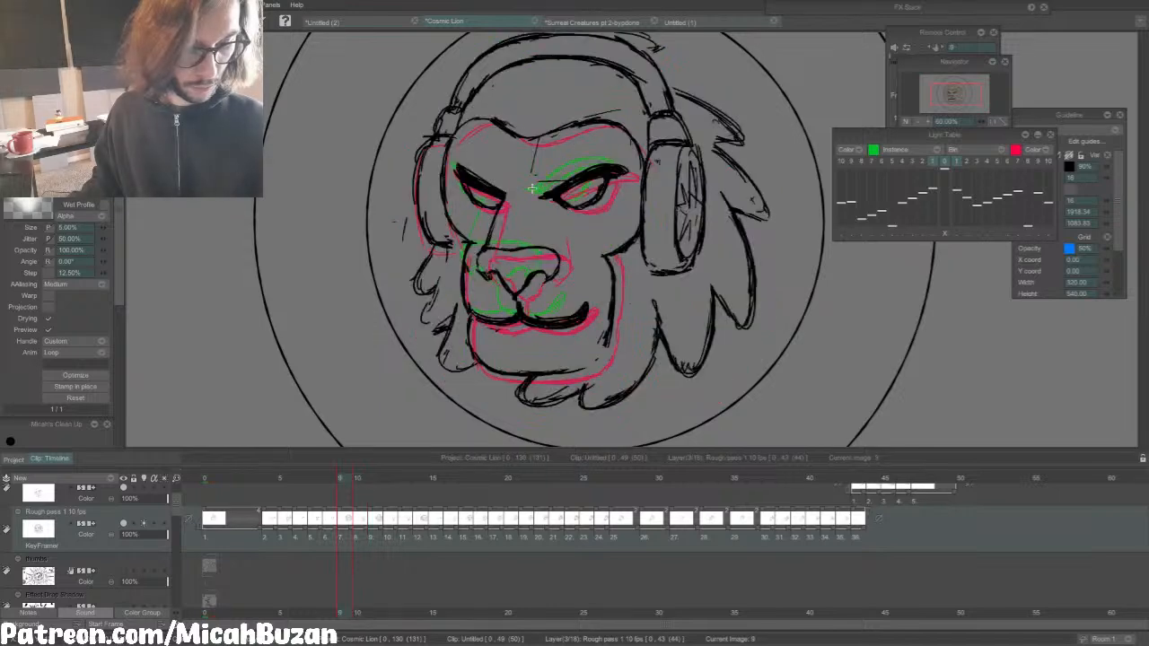
key(Right)
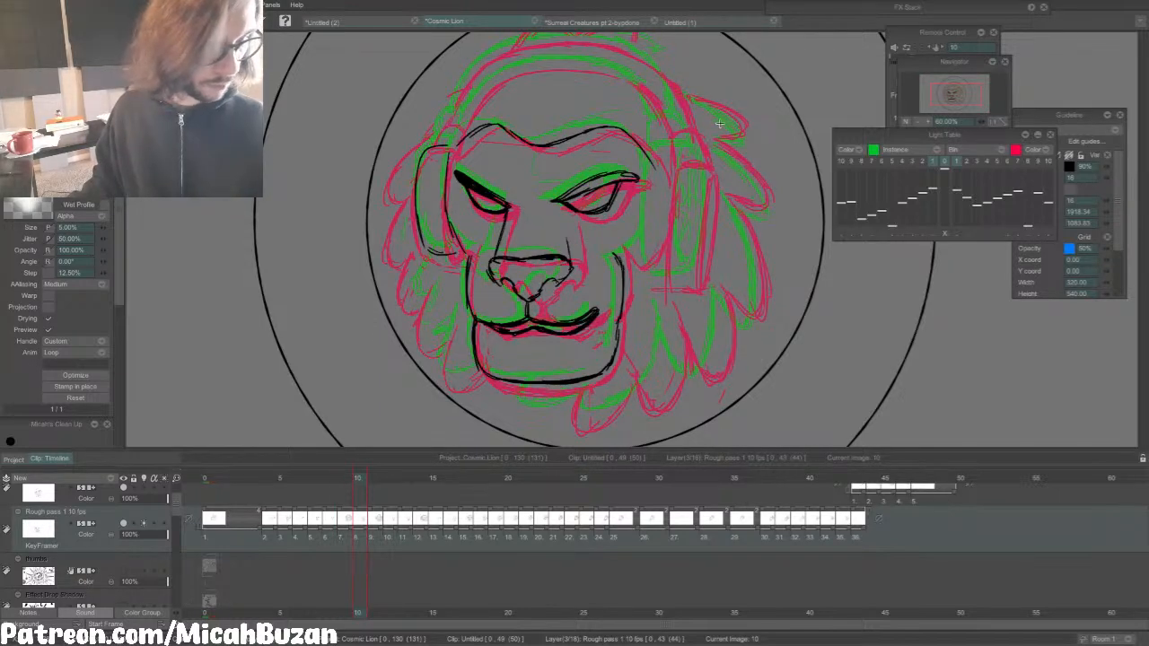
Step: Draw the right side of the face from the brow down to the cheek on drawing 8, checking neighbouring drawings
key(Left)
key(Right)
mouse_move(656, 166)
mouse_down()
mouse_move(655, 274)
mouse_move(655, 224)
mouse_up()
key(Left)
key(Right)
key(Left)
key(Right)
key(Right)
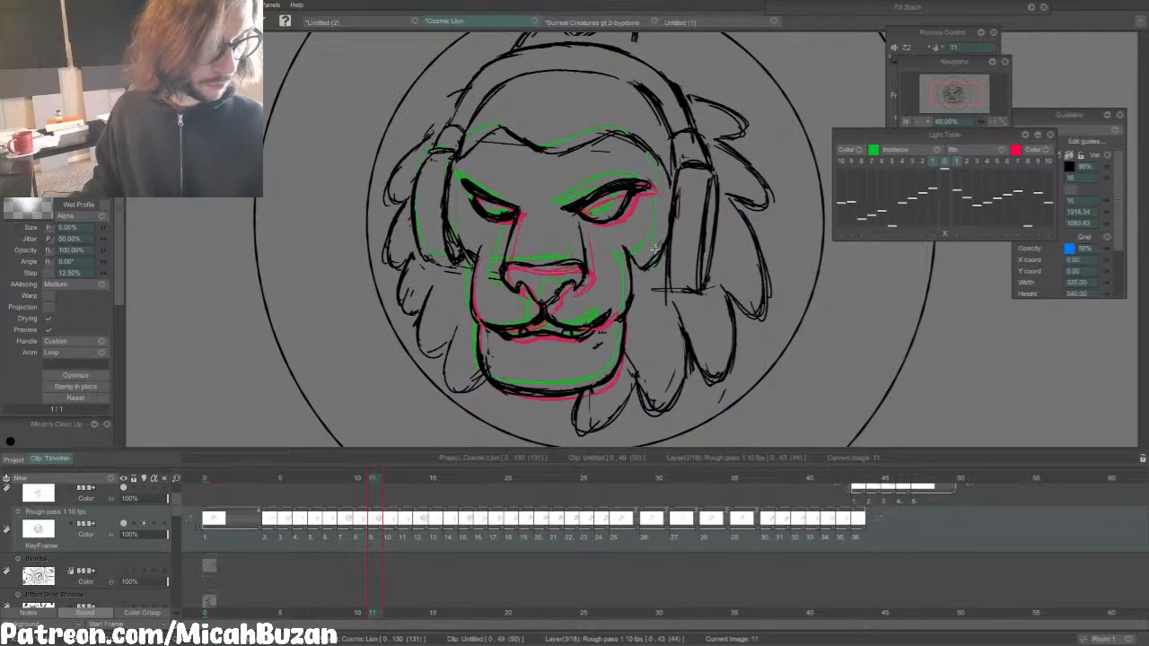
Step: Draw the right cheek curve and the jaw line below it on drawing 6
key(Left)
key(Left)
key(Left)
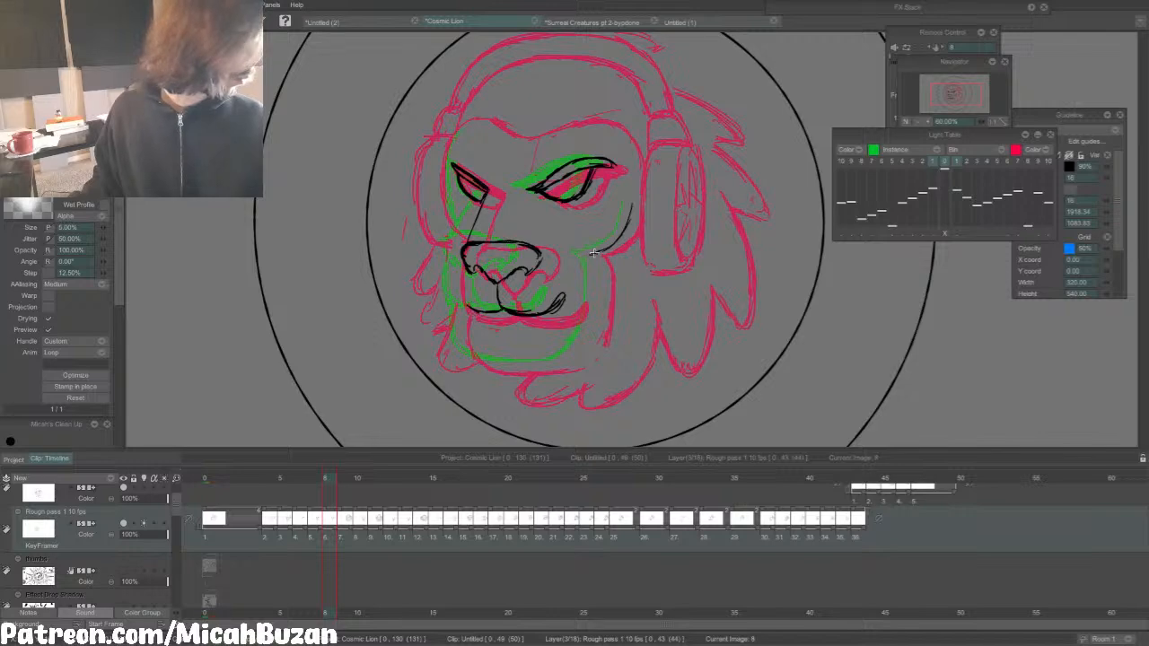
key(Right)
key(Left)
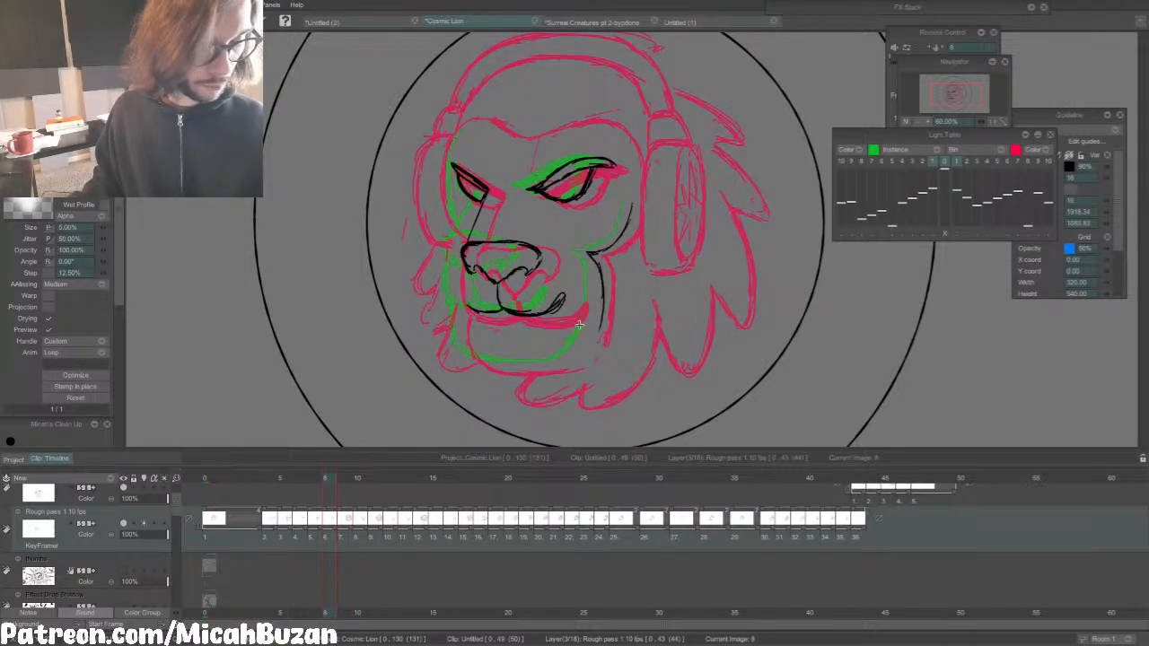
key(Left)
key(Right)
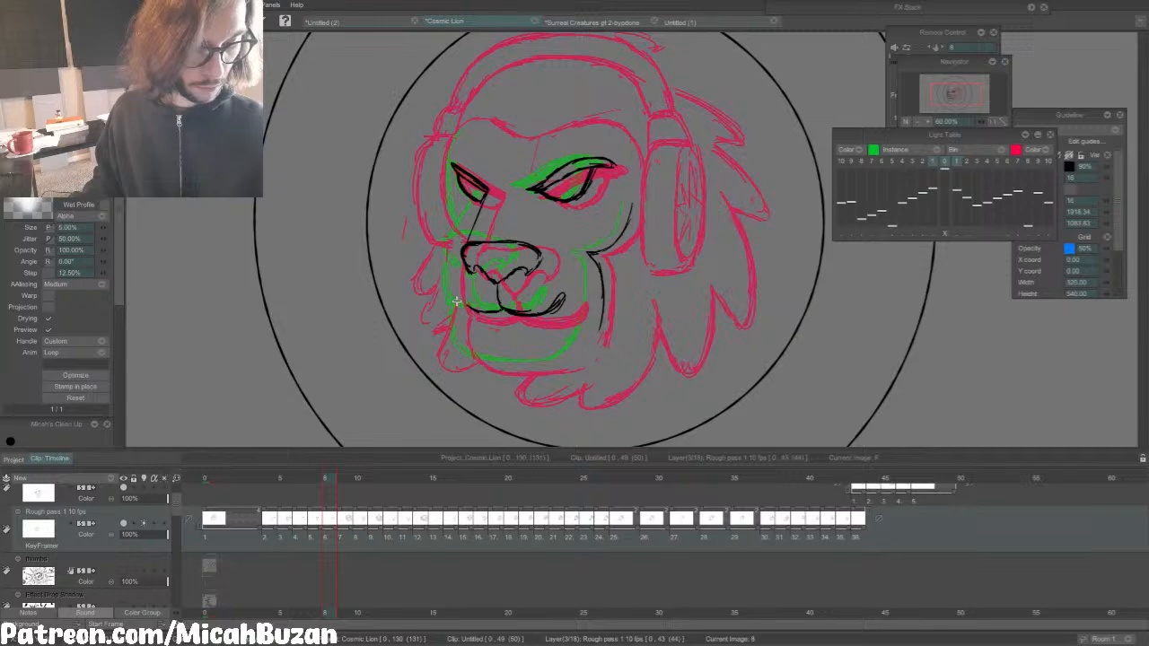
Step: Draw the left edge of the muzzle and the left side of the face up to the forehead on drawing 6
drag(452, 267, 458, 252)
key(Left)
key(Right)
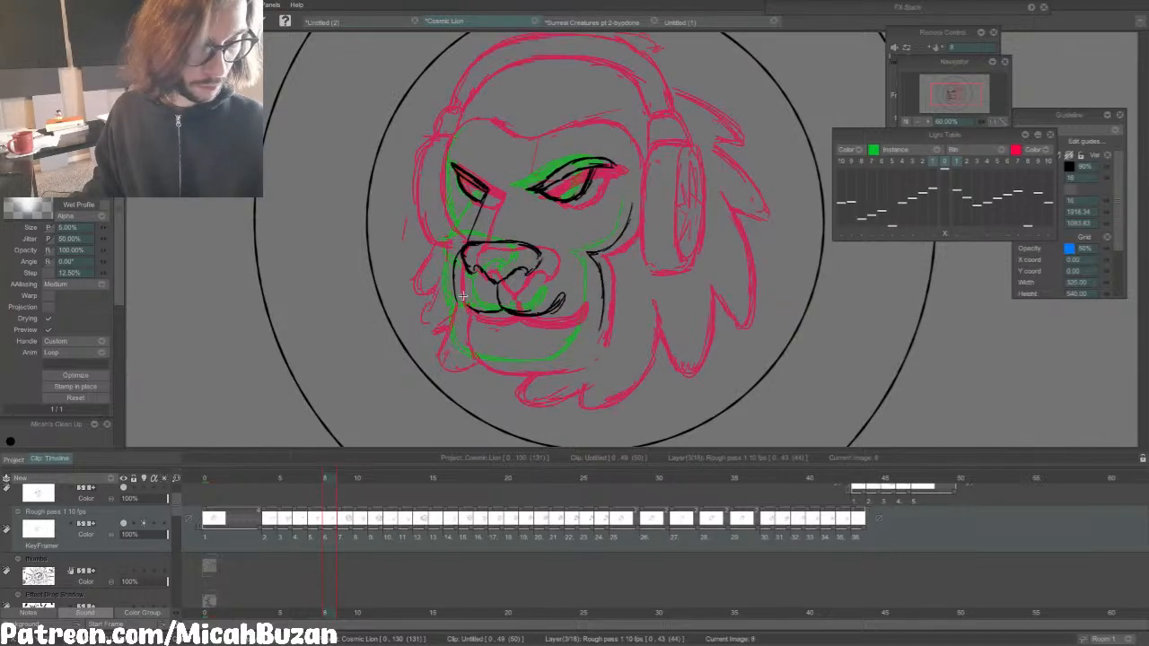
key(Left)
key(Right)
key(Right)
key(Left)
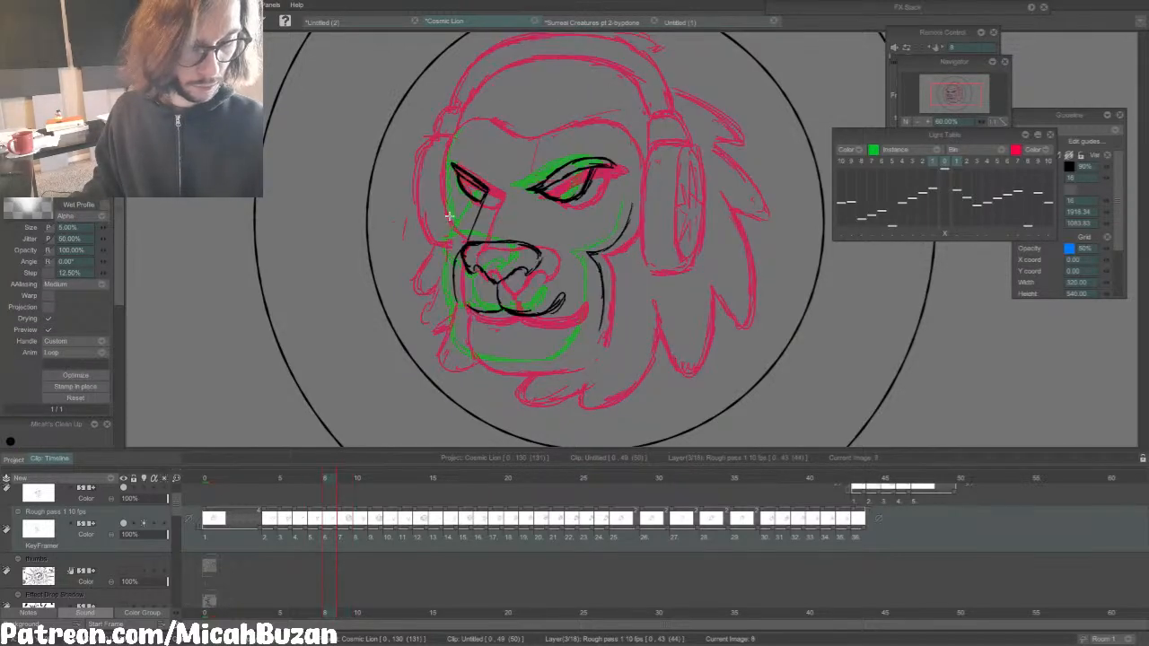
mouse_move(456, 226)
mouse_down()
mouse_move(444, 178)
mouse_move(461, 119)
mouse_up()
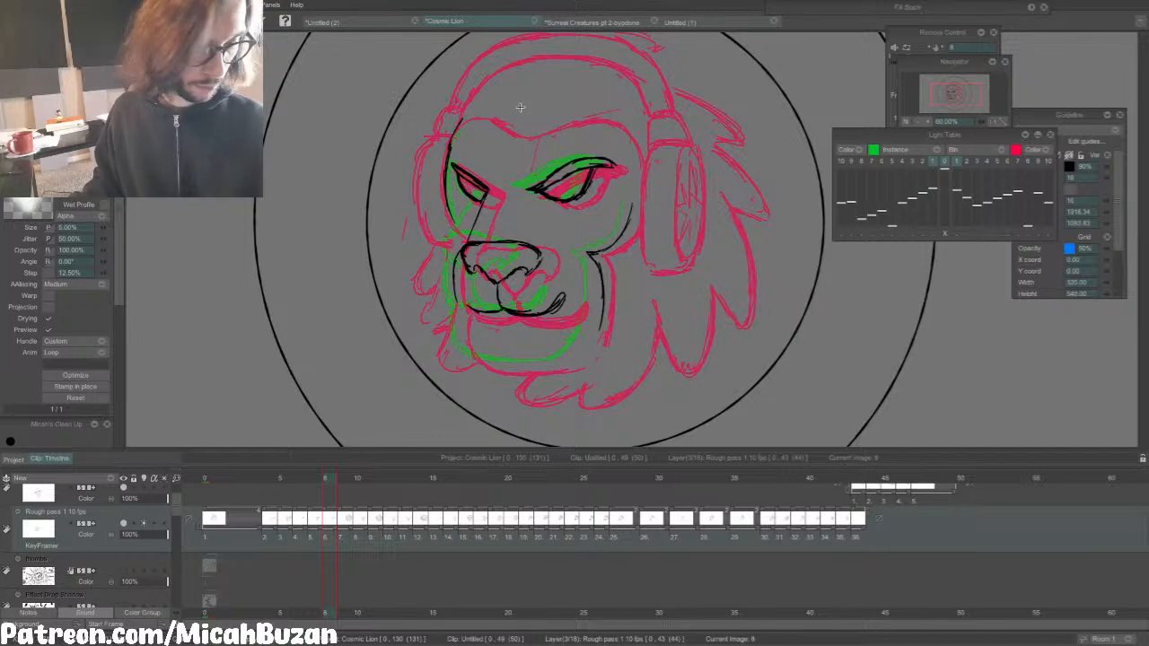
Step: Flip through the earlier drawings and play back drawings 1 to 7 to check the start of the head turn
key(Left)
key(Left)
key(Left)
key(Right)
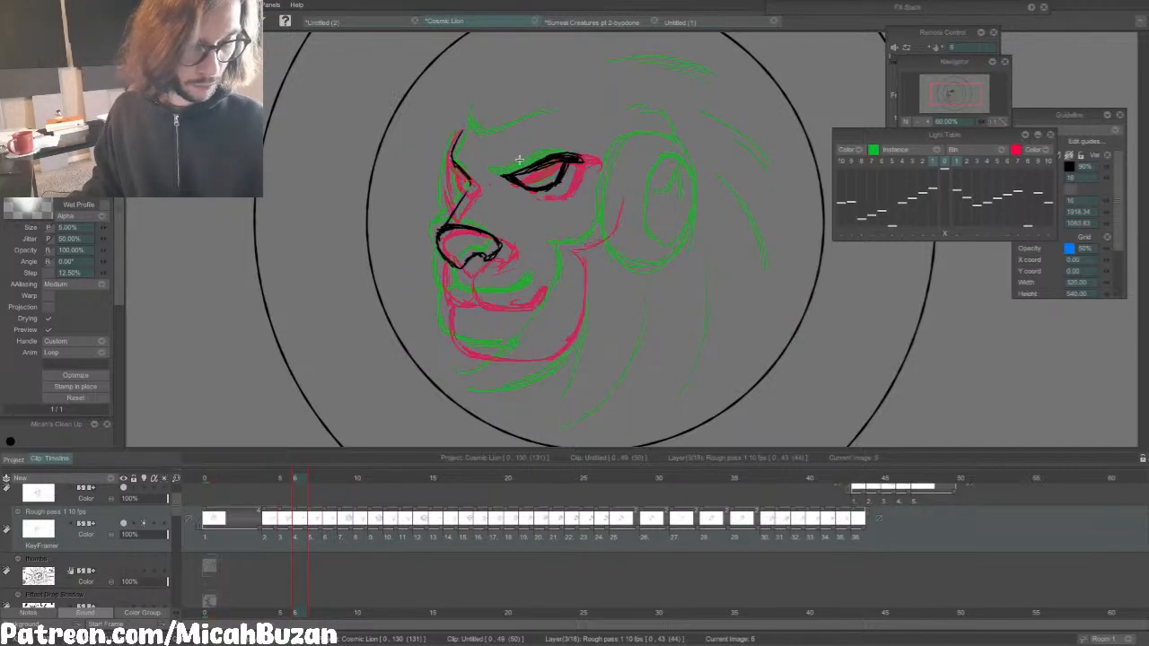
key(Left)
key(Left)
key(Left)
key(Left)
key(Left)
key(Right)
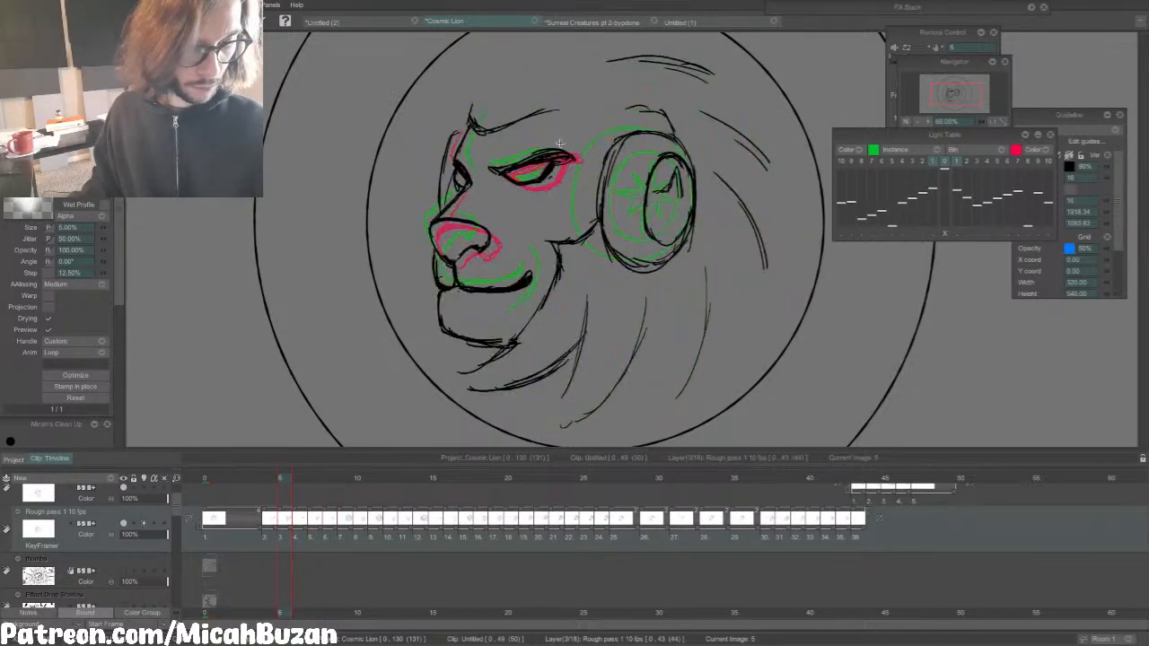
key(Right)
drag(344, 538, 214, 536)
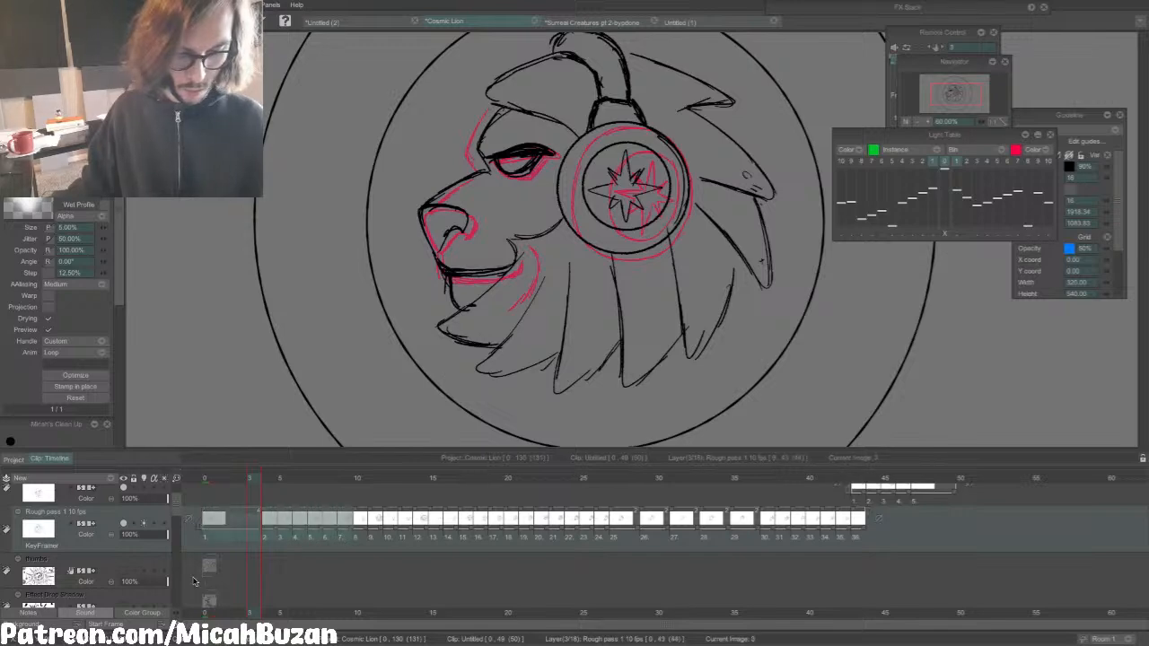
key(Return)
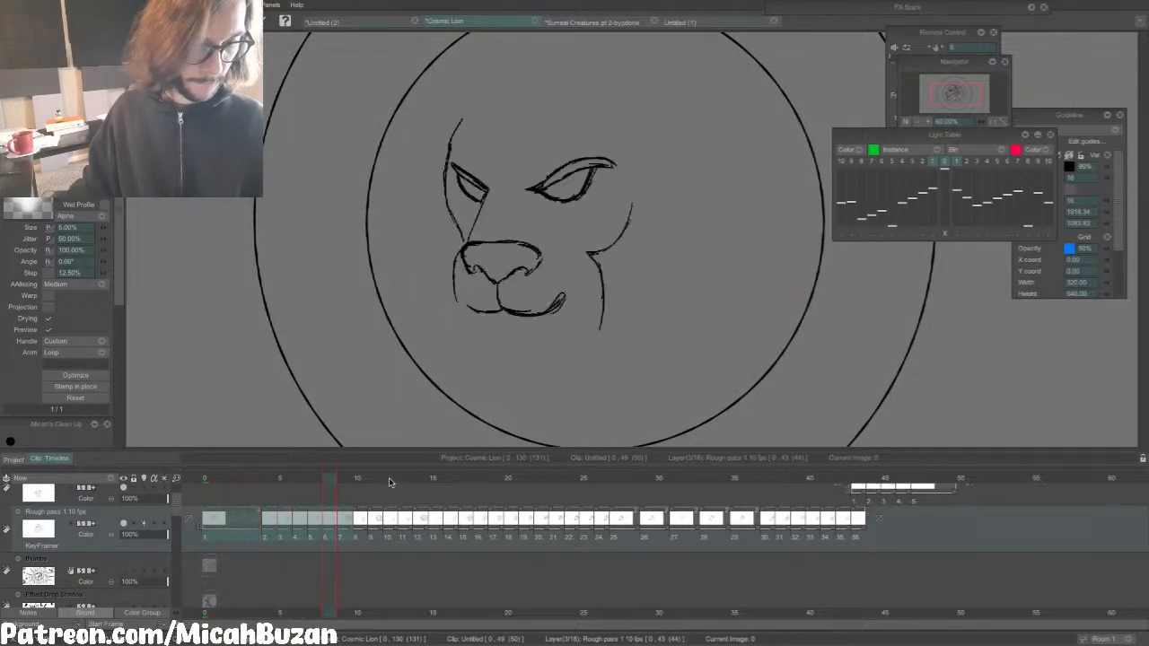
click(327, 529)
key(Left)
key(Left)
key(Left)
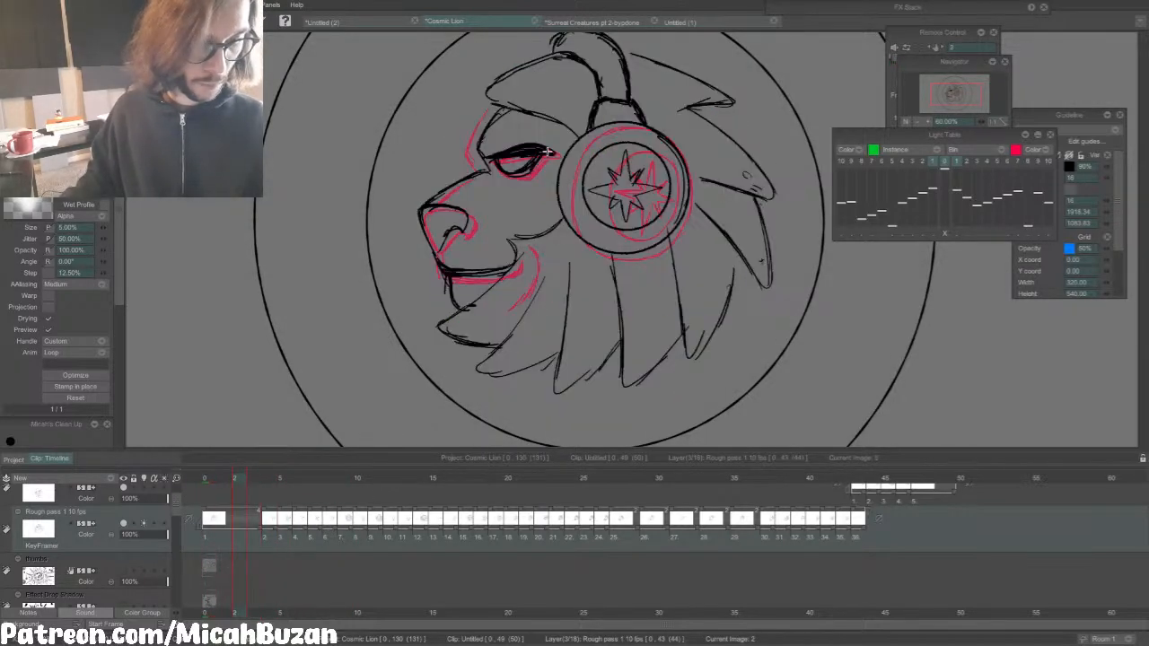
key(b)
drag(530, 84, 506, 104)
key(b)
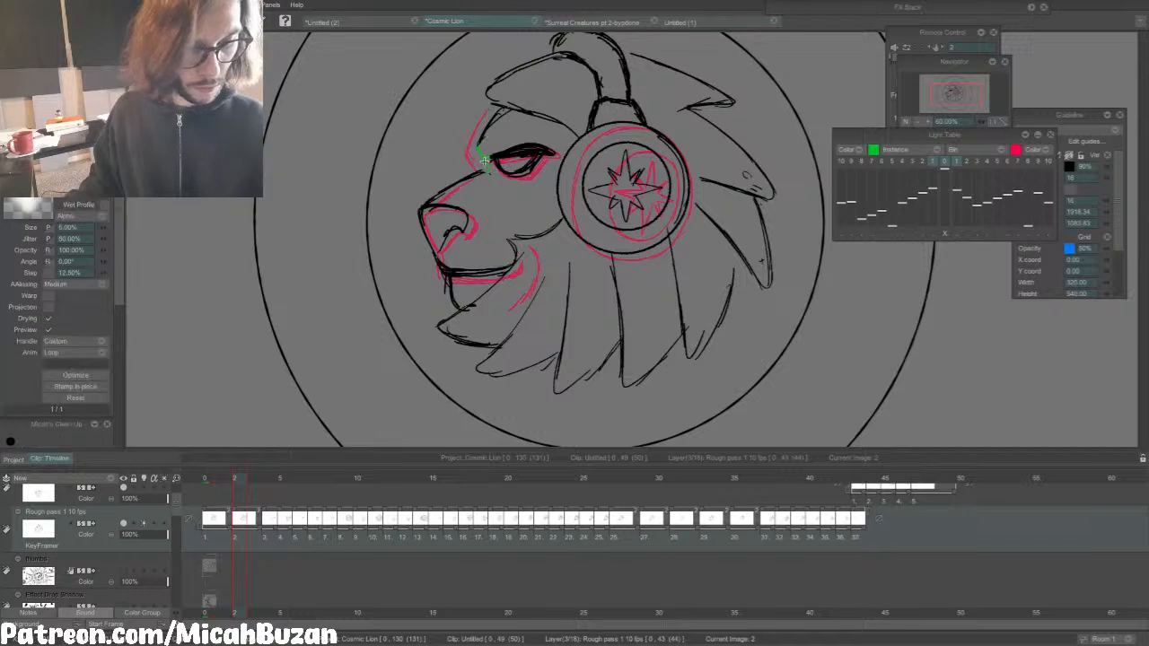
key(ctrl+z)
Step: Redraw the forehead line above the nose bridge on drawing 1 slightly further forward and erase the old line
click(205, 495)
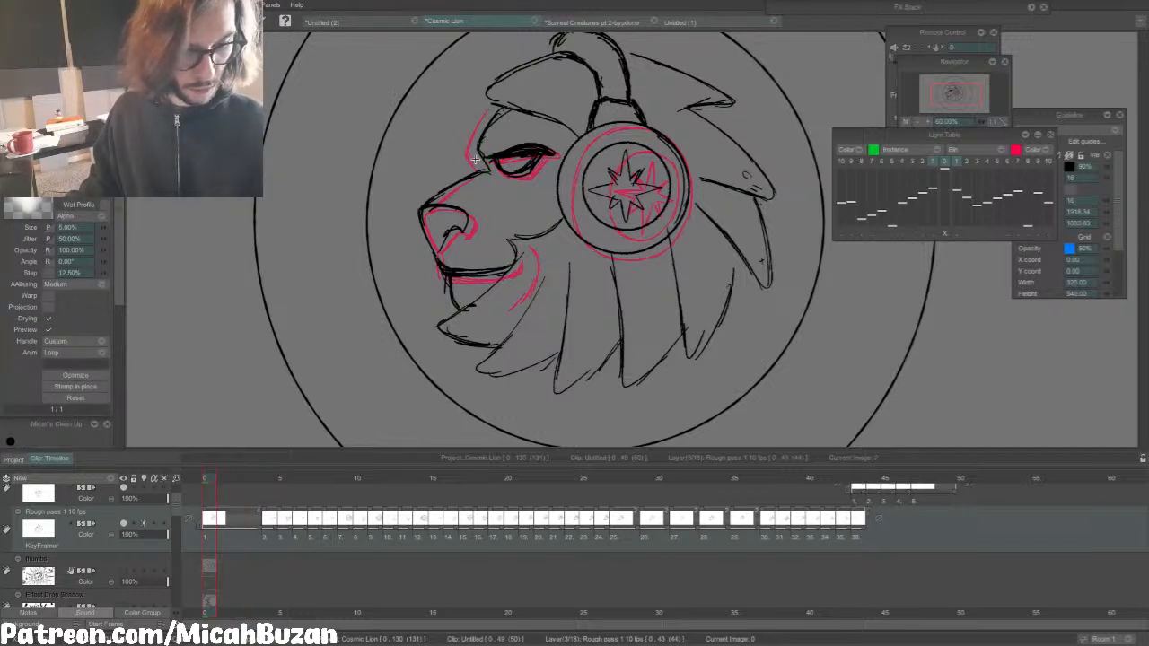
key(b)
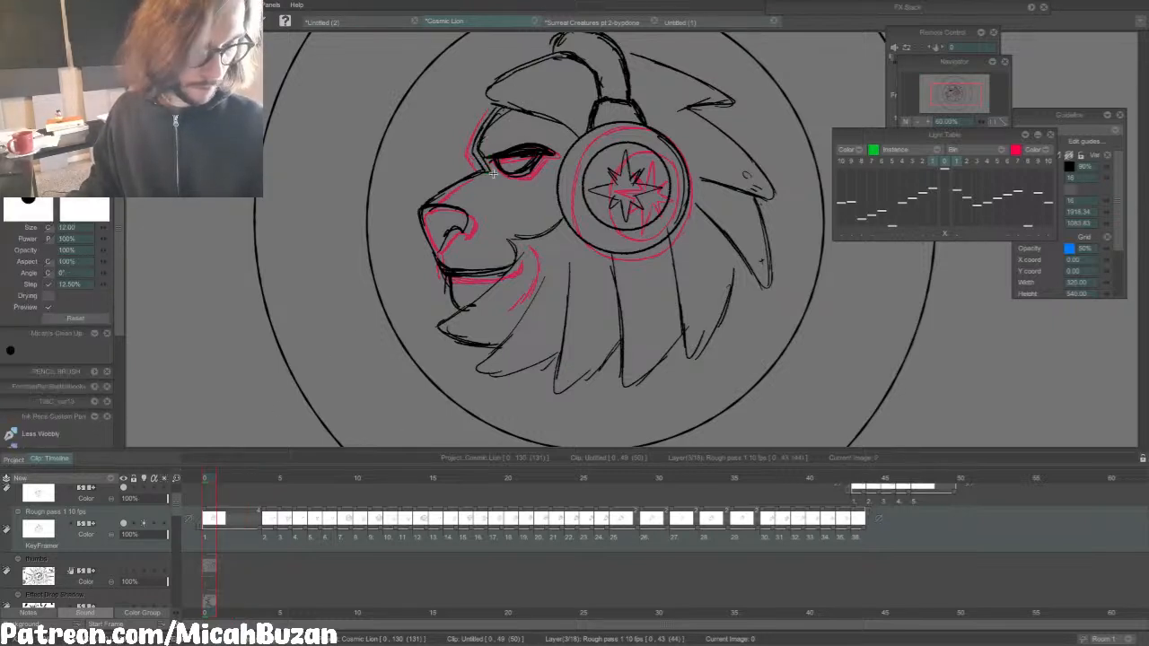
key(b)
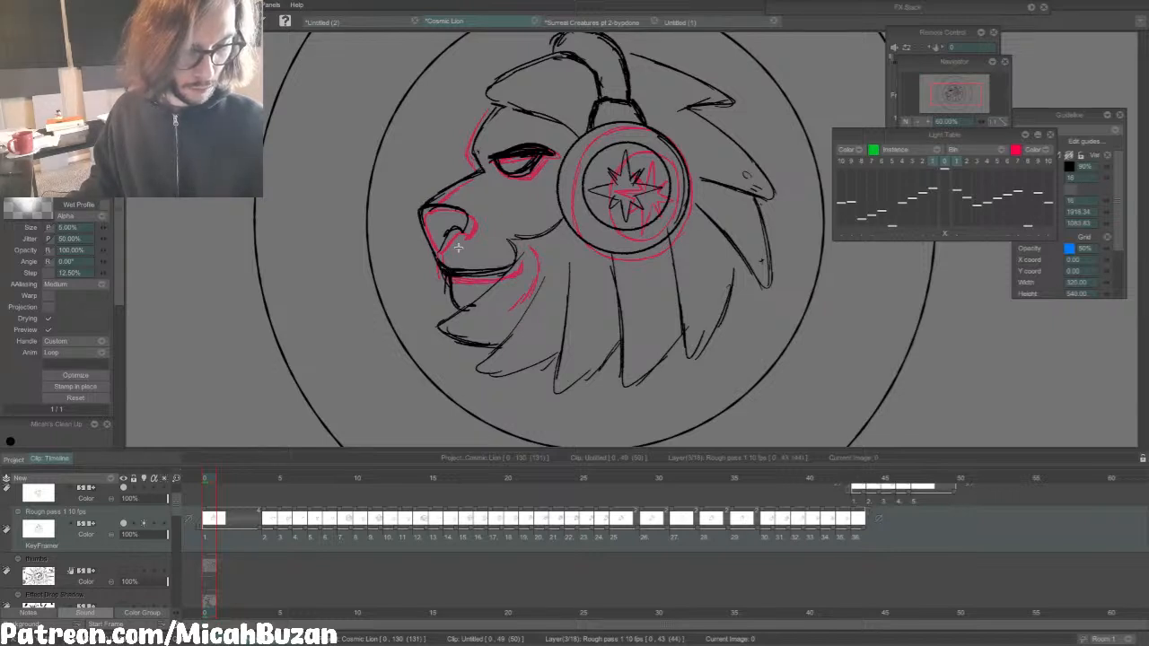
Step: Erase the front of the chin on drawing 1 and redraw it with a cleaner, heavier line below the lips
key(b)
key(b)
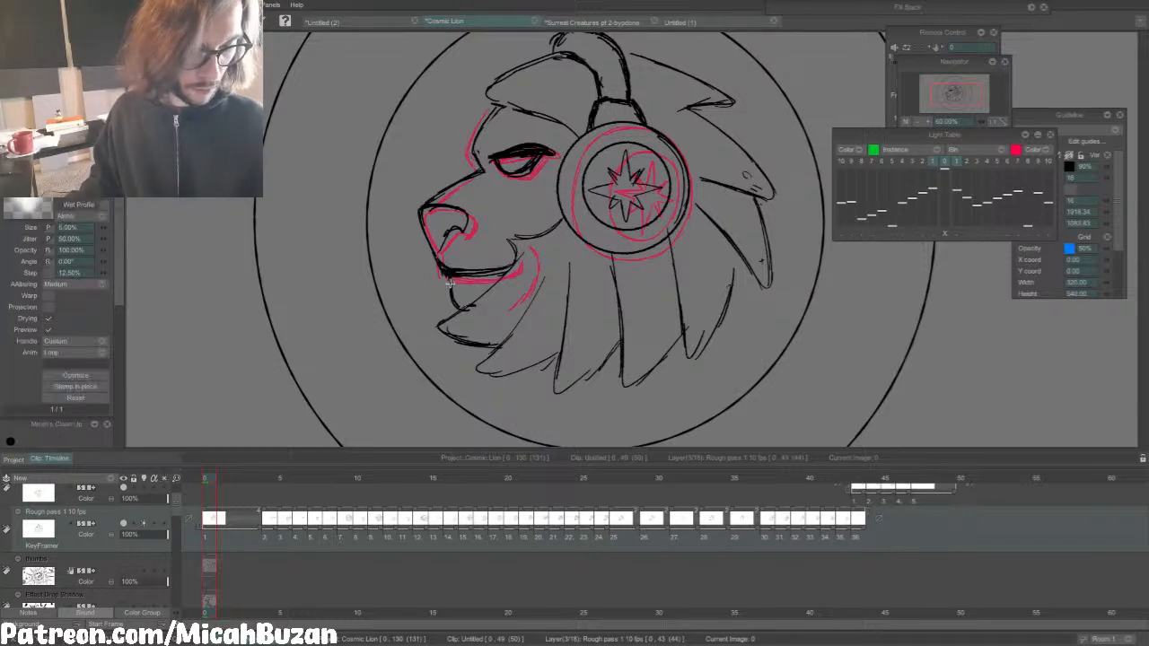
drag(445, 275, 454, 308)
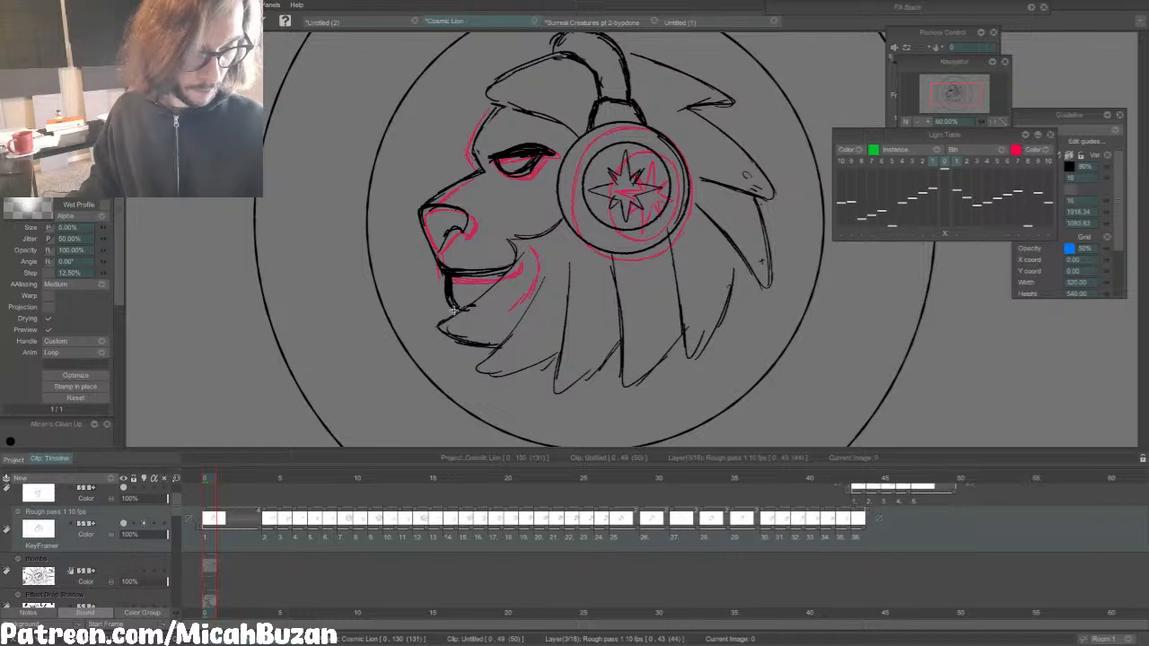
key(p)
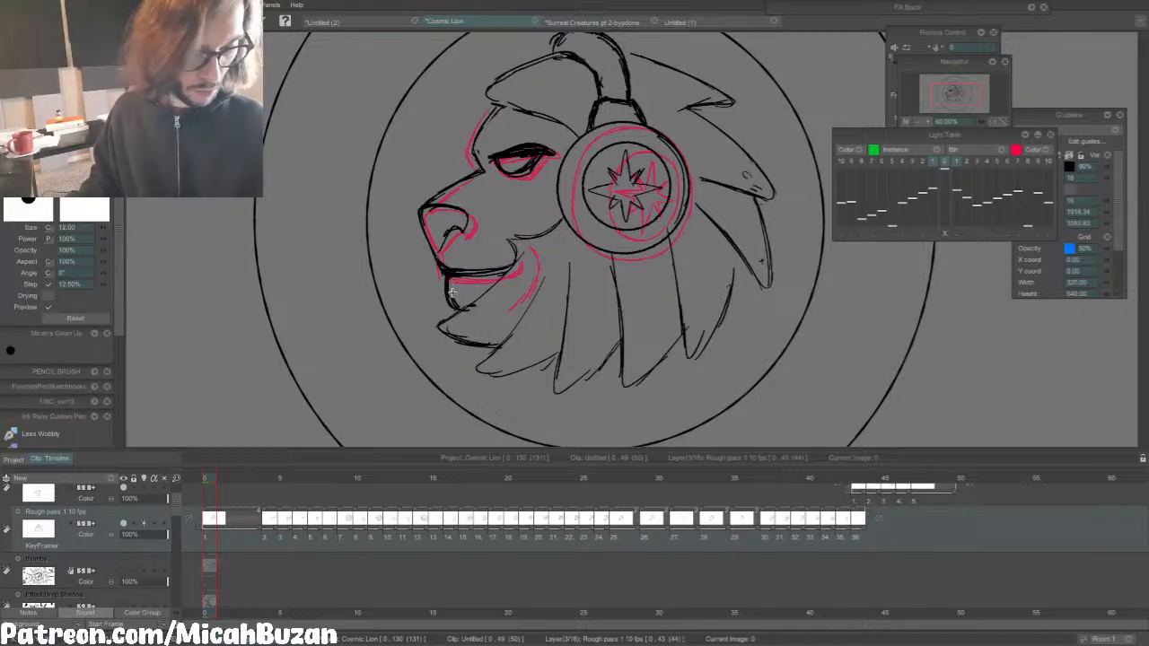
key(Right)
key(Right)
key(Right)
key(Right)
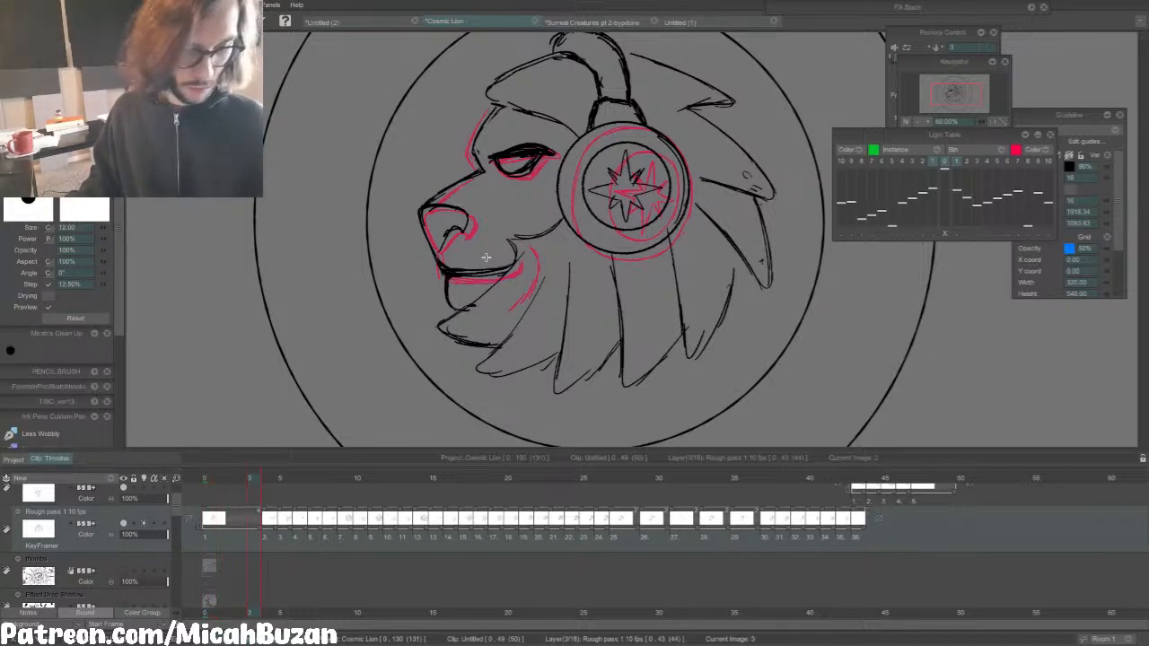
Step: Rework the line between the nose and mouth on frame 4, comparing it with the previous frame
key(b)
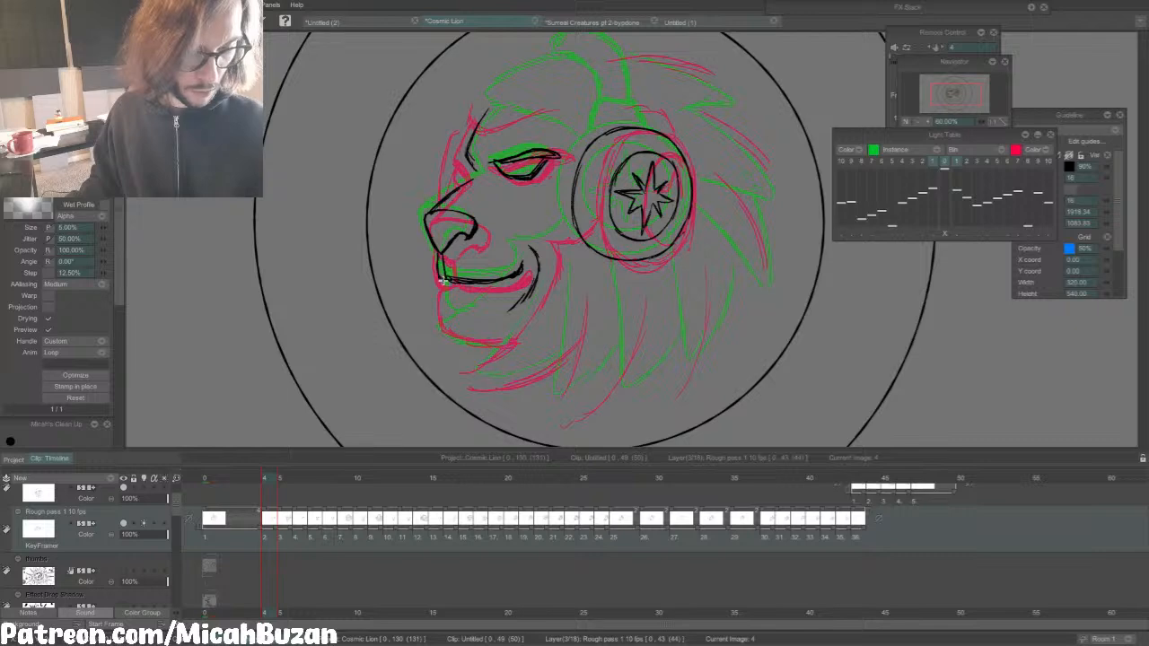
key(Left)
key(Right)
key(e)
key(Left)
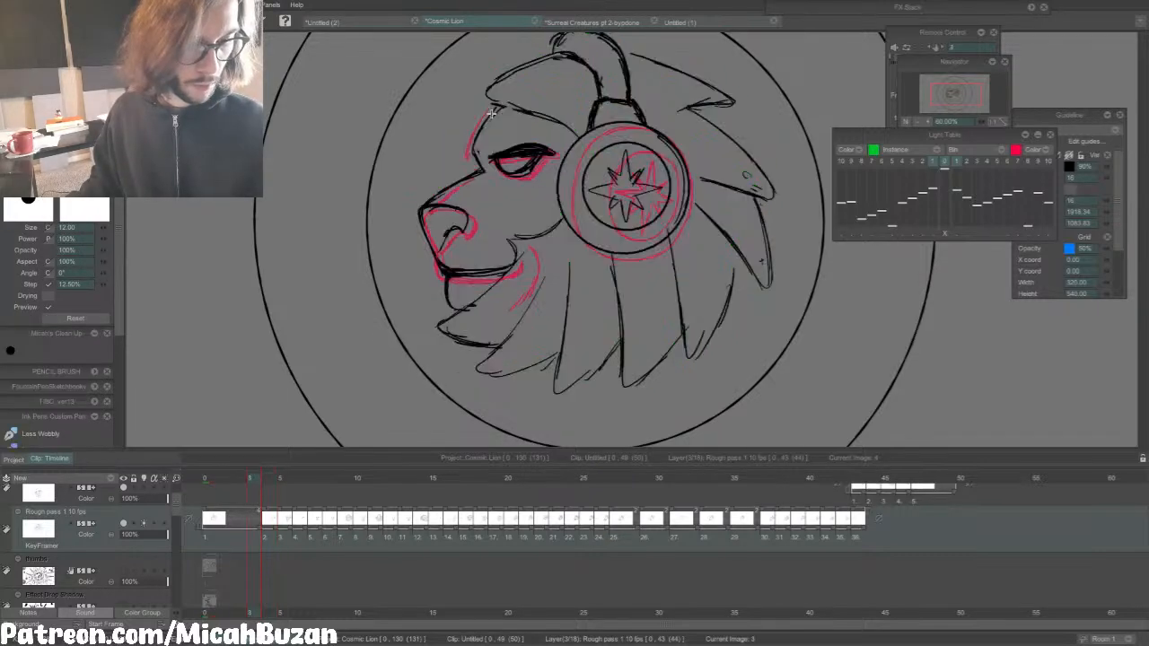
key(Right)
key(b)
key(Left)
key(Right)
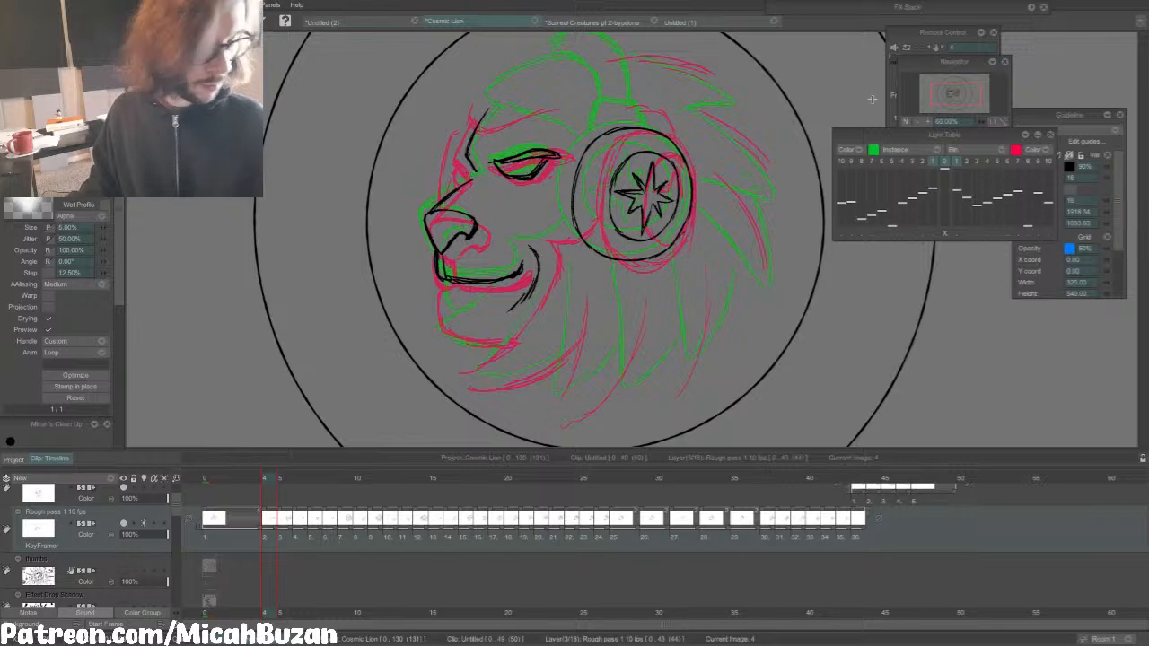
Step: Turn off the light table overlays and flip between frame 4 and the preceding frames to compare the lion's face
click(945, 161)
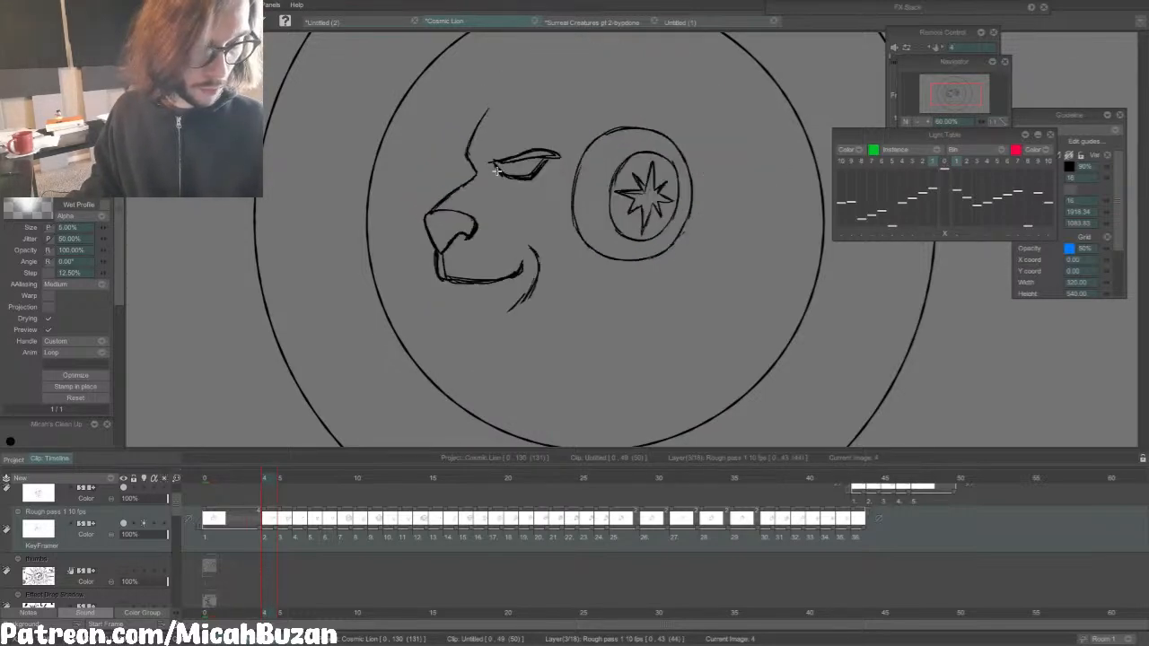
key(Left)
key(Left)
key(Right)
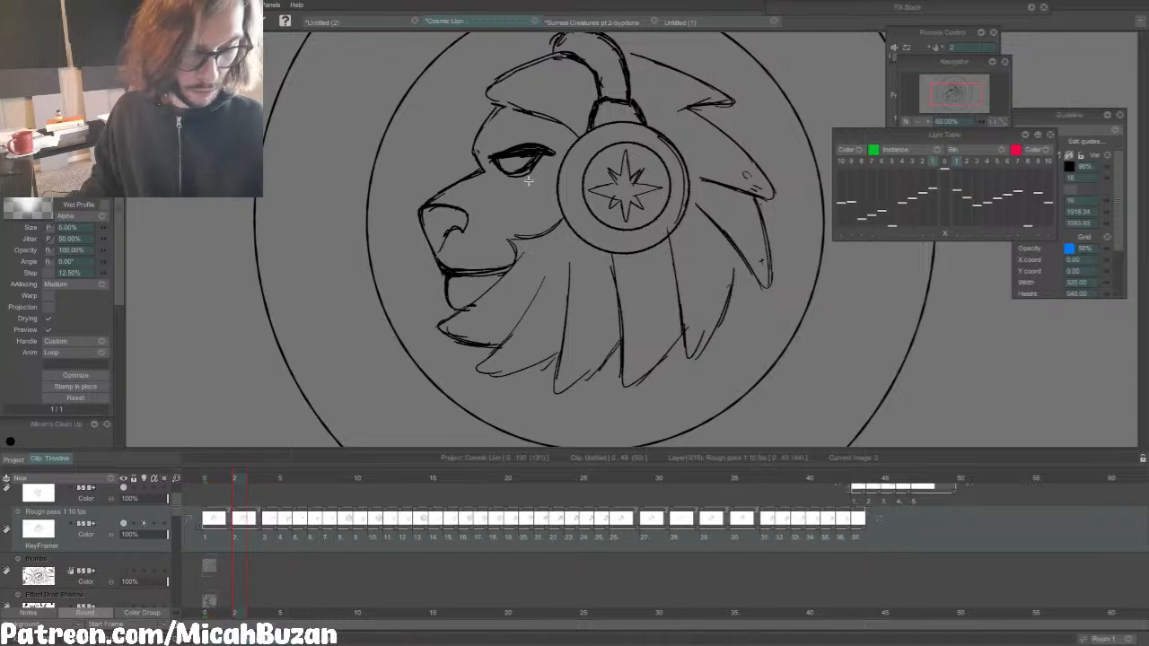
key(Right)
key(Left)
key(Right)
key(Left)
key(Right)
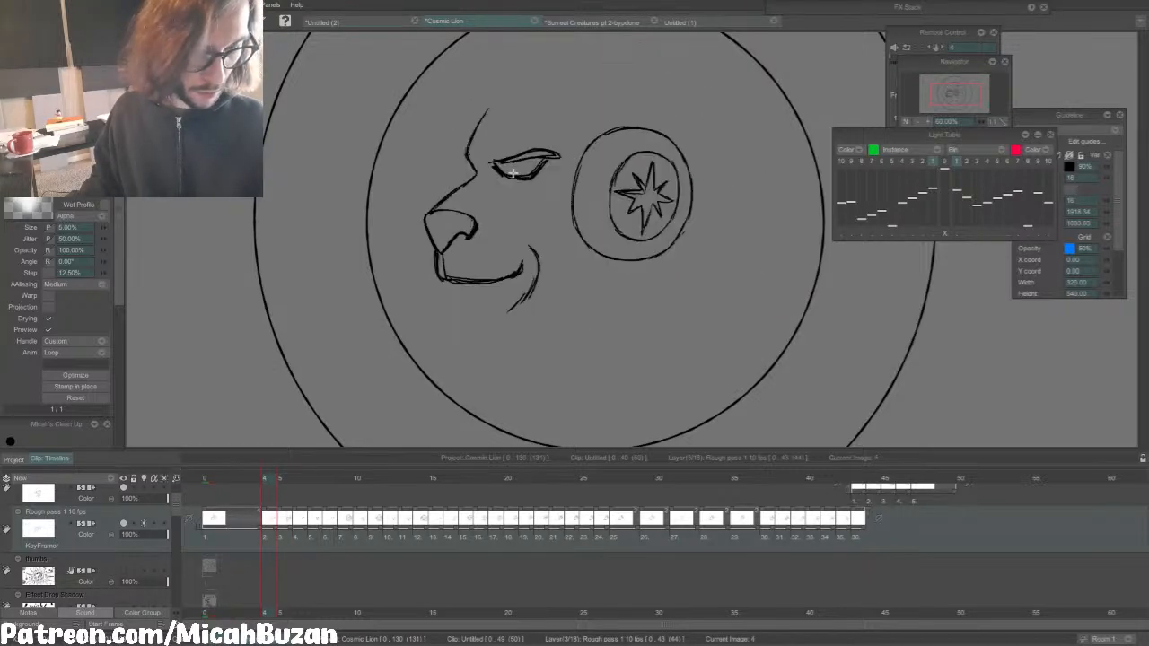
key(Left)
key(Left)
key(Right)
key(Right)
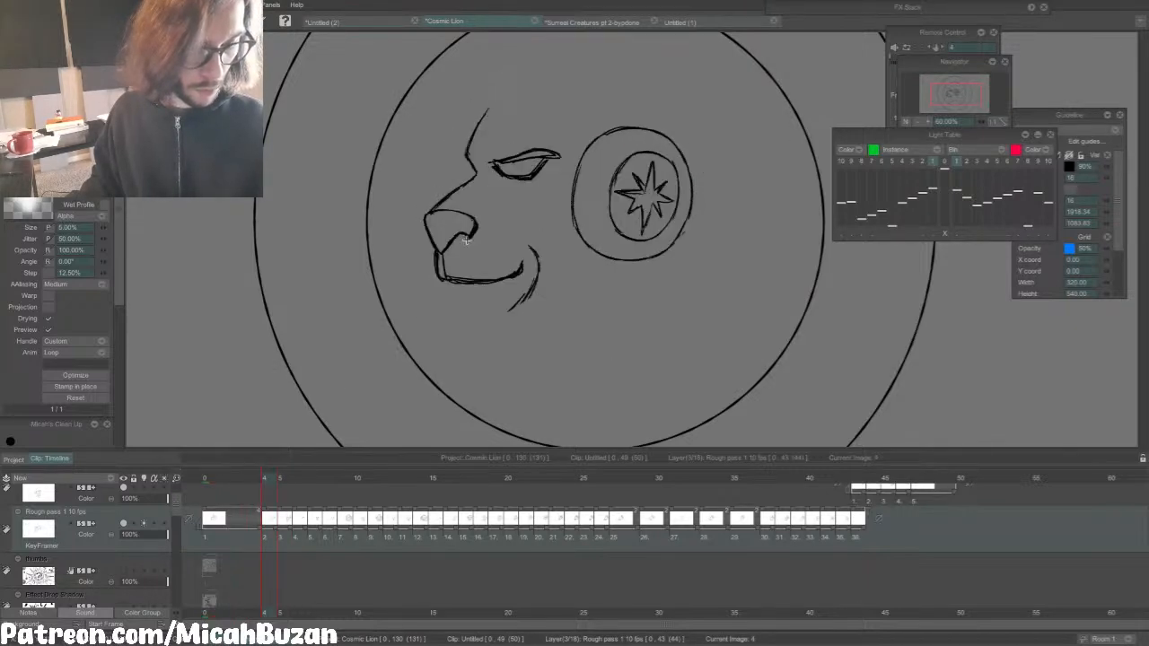
Step: Clean up the eye's inner corner and redraw the line where the brow meets the nose bridge on frame 4
key(e)
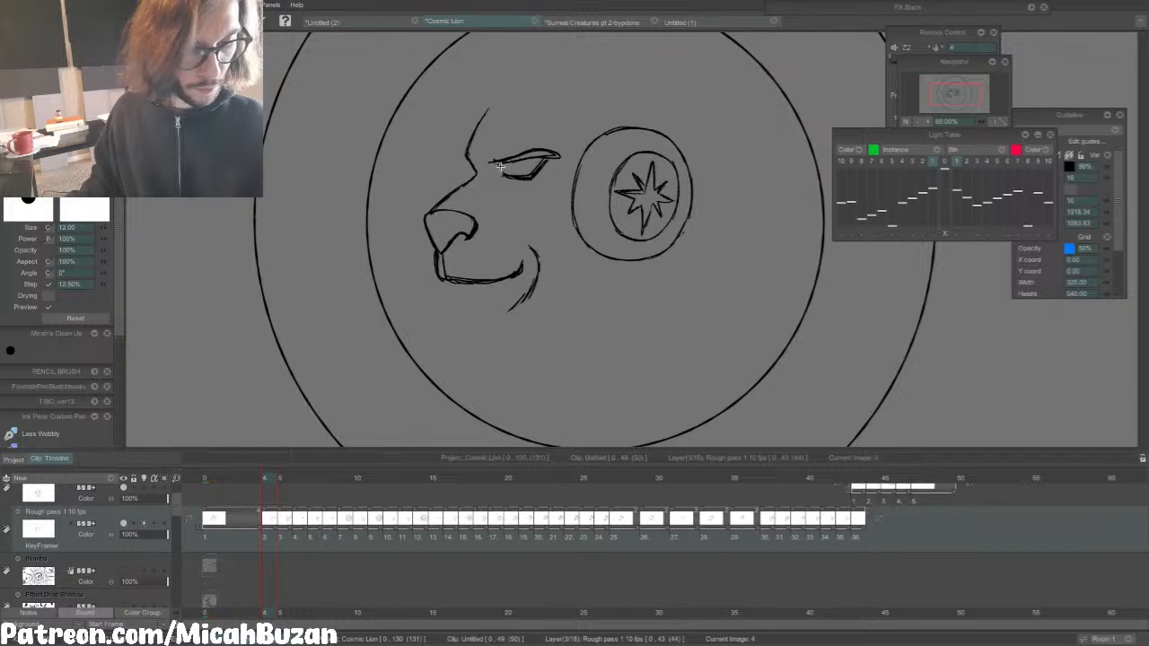
key(b)
key(Left)
mouse_move(496, 162)
mouse_down()
mouse_move(506, 174)
mouse_move(470, 166)
mouse_up()
key(Right)
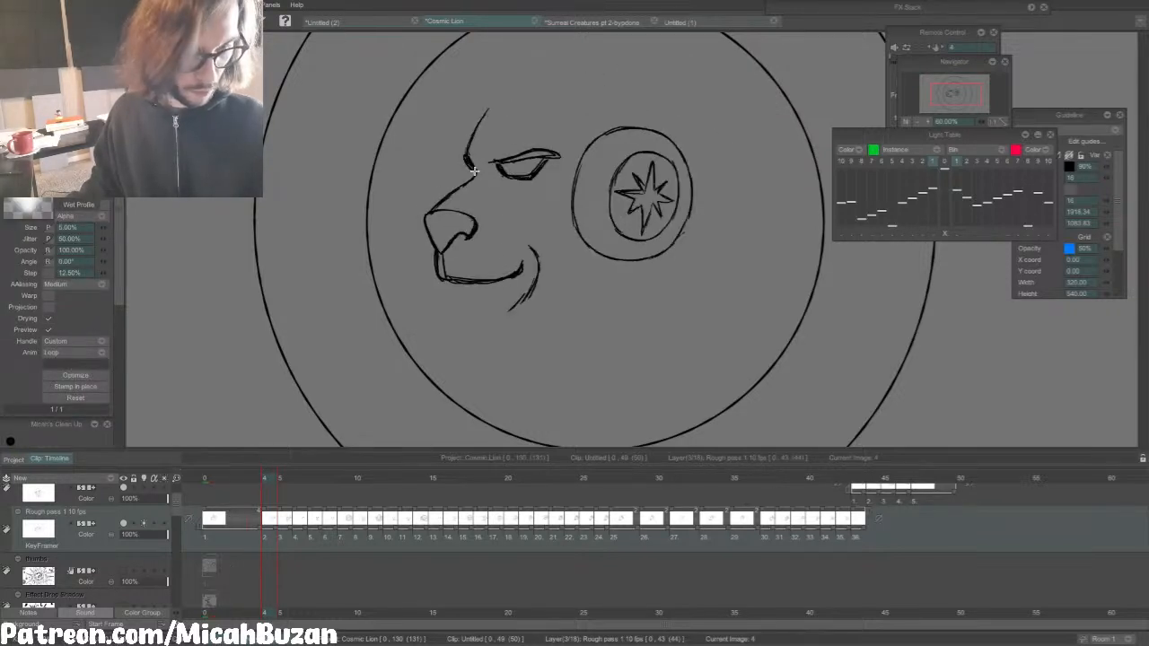
drag(468, 159, 476, 174)
key(Left)
key(Right)
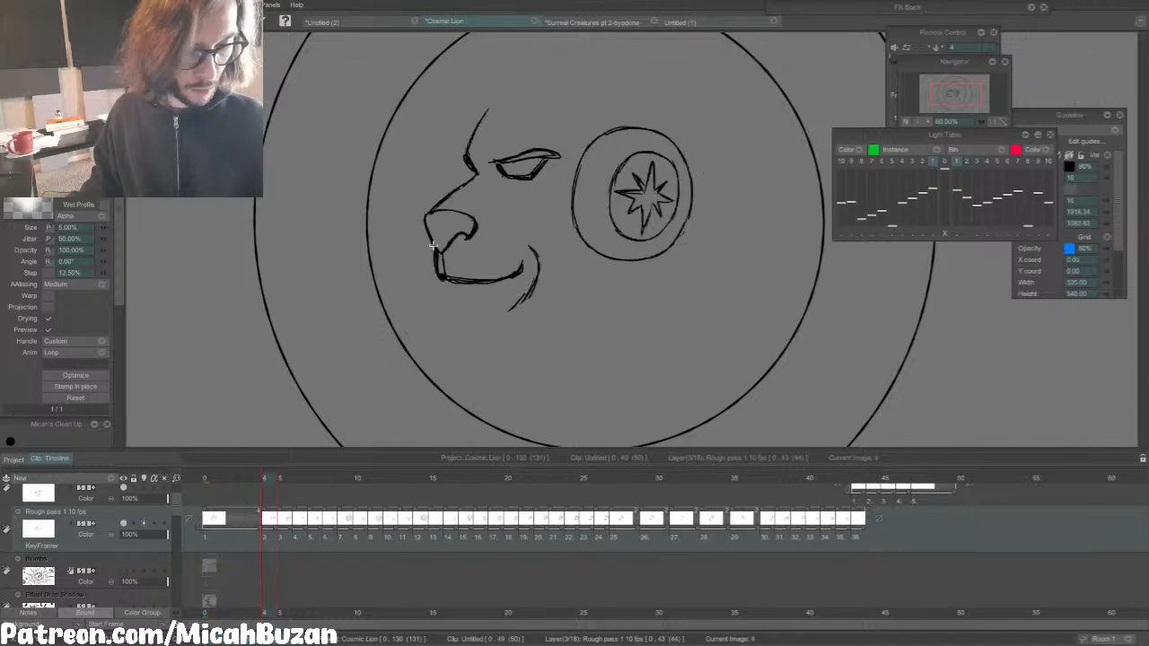
Step: Reshape the front contour of the nose and clean up the line beneath it, checking against the previous frame
key(e)
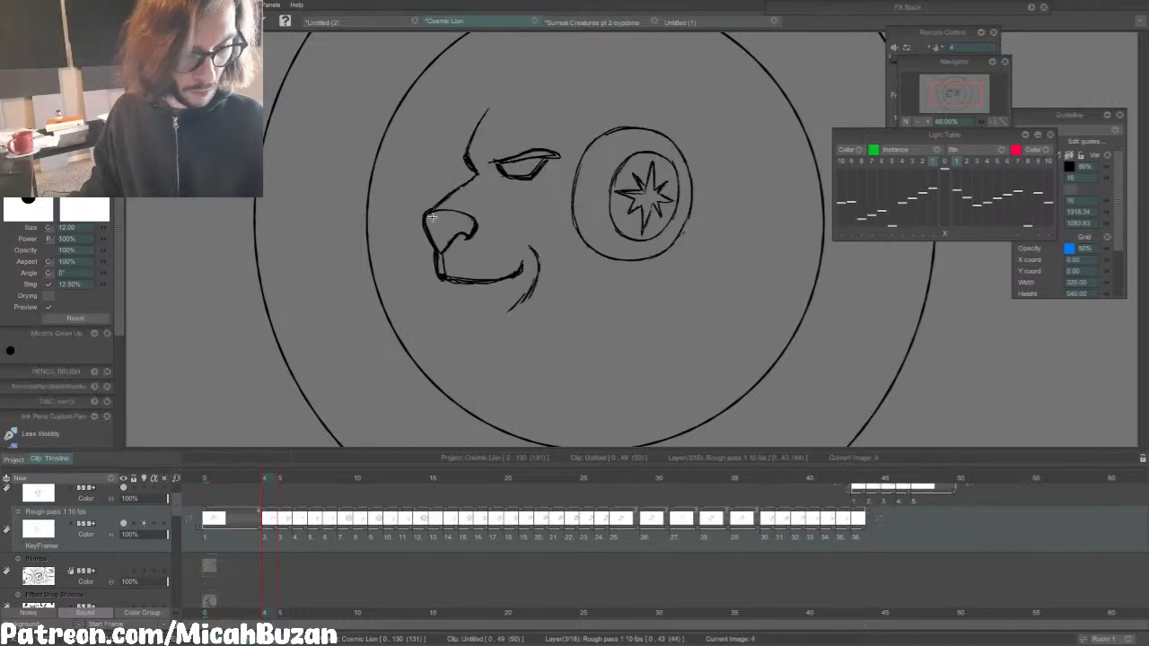
drag(430, 231, 441, 252)
key(b)
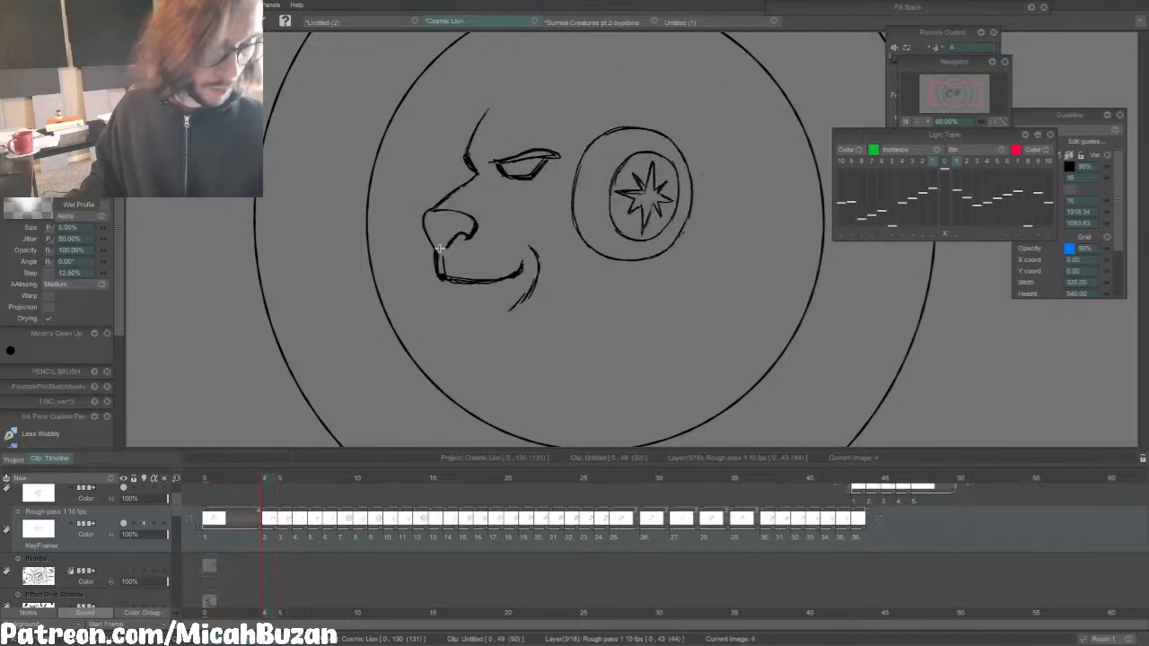
key(Left)
key(Right)
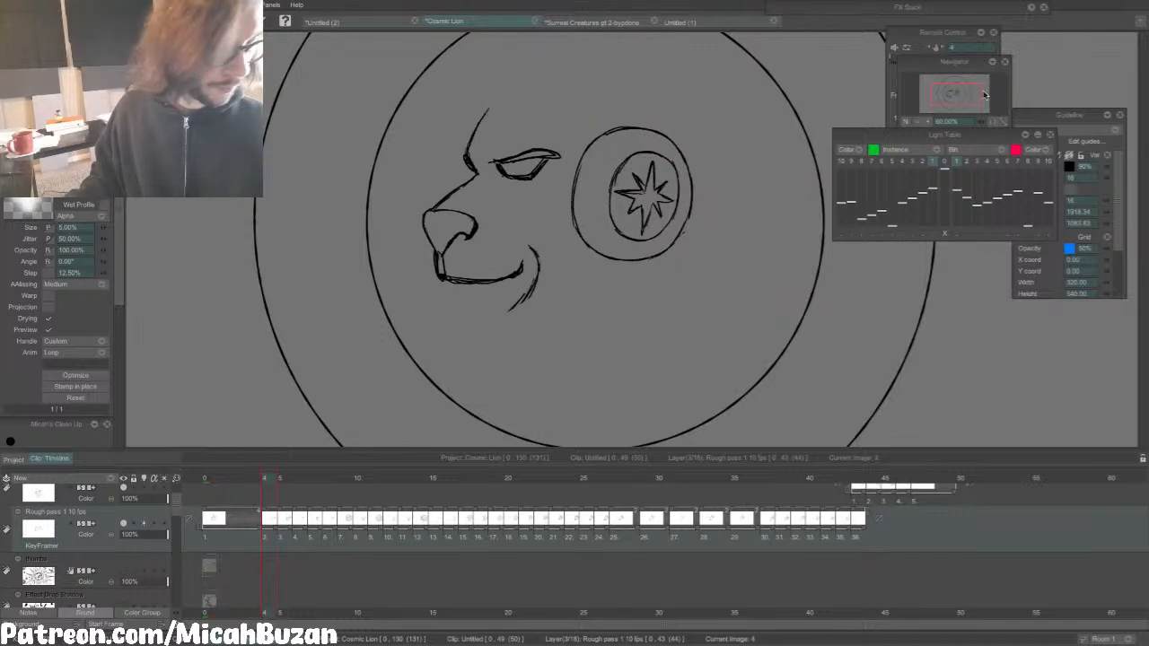
key(Left)
key(Right)
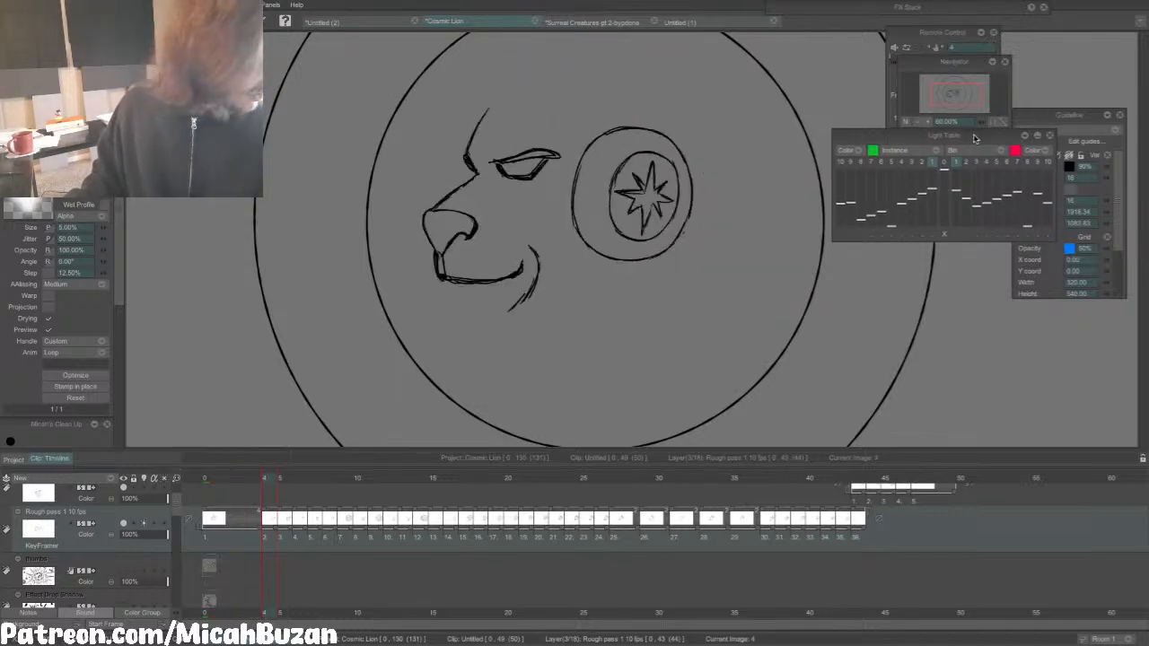
Step: Move the light table closer to the drawing and turn its overlays of the neighbouring frames back on
drag(976, 135, 929, 182)
click(899, 207)
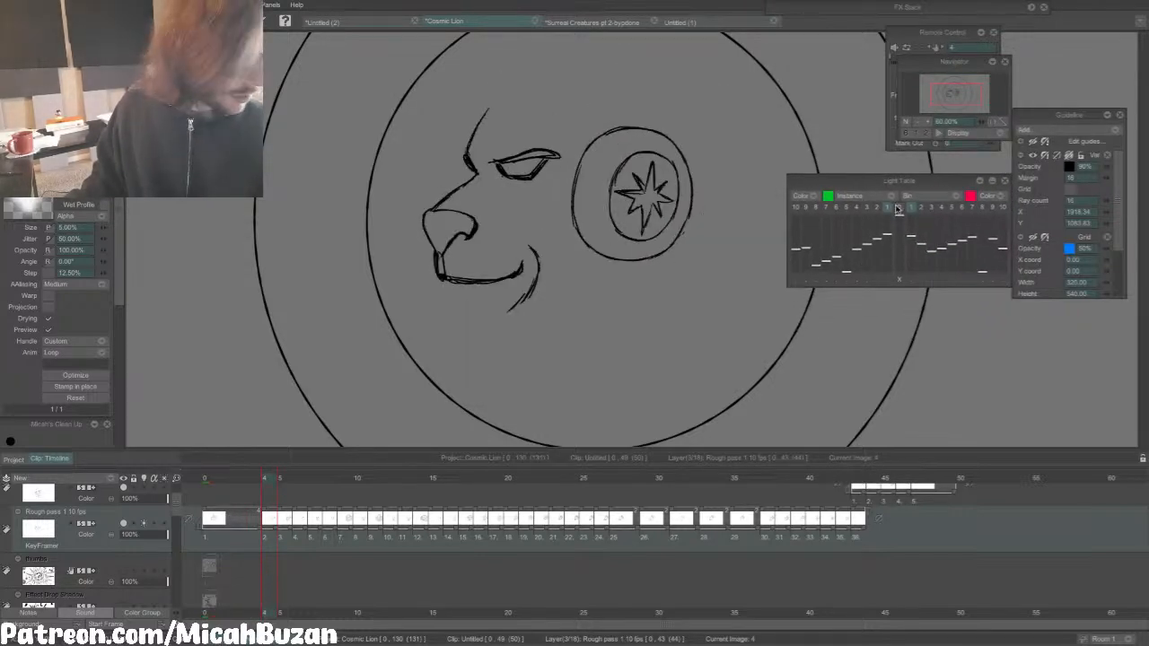
key(ctrl+z)
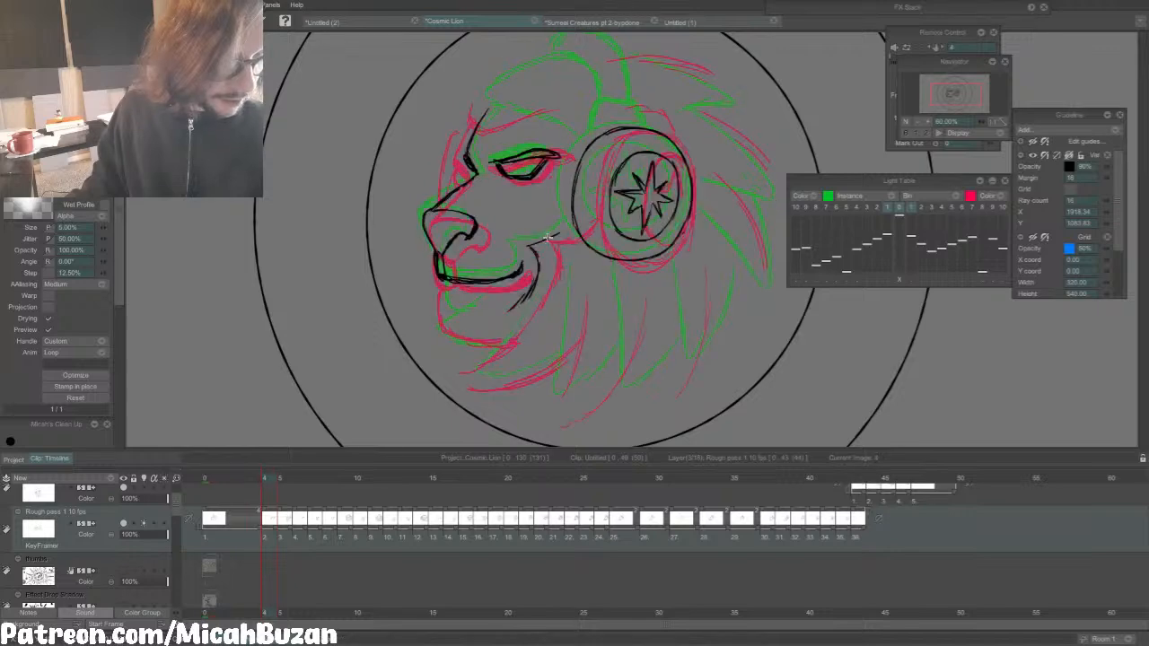
Step: Draw the cheek line on frame 4 from above the mouth corner up to the headphone, undoing unsatisfactory strokes
mouse_move(529, 244)
mouse_down()
mouse_move(564, 237)
mouse_move(553, 237)
mouse_up()
key(Left)
key(Right)
key(ctrl+z)
key(Left)
key(Right)
key(ctrl+z)
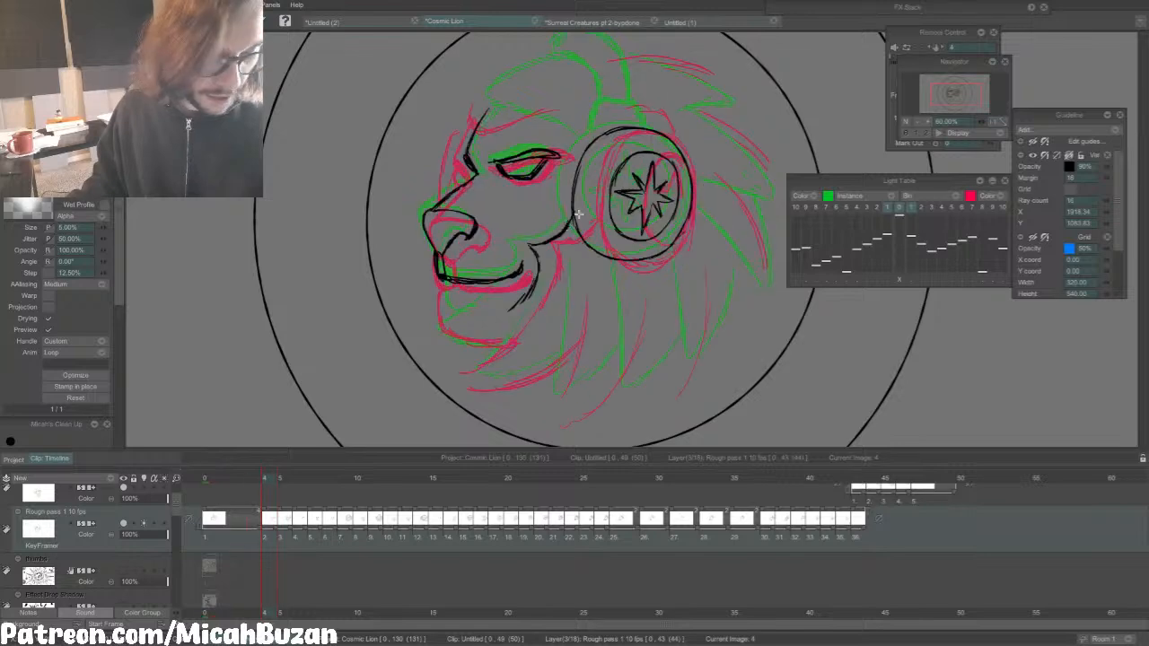
key(Left)
key(Right)
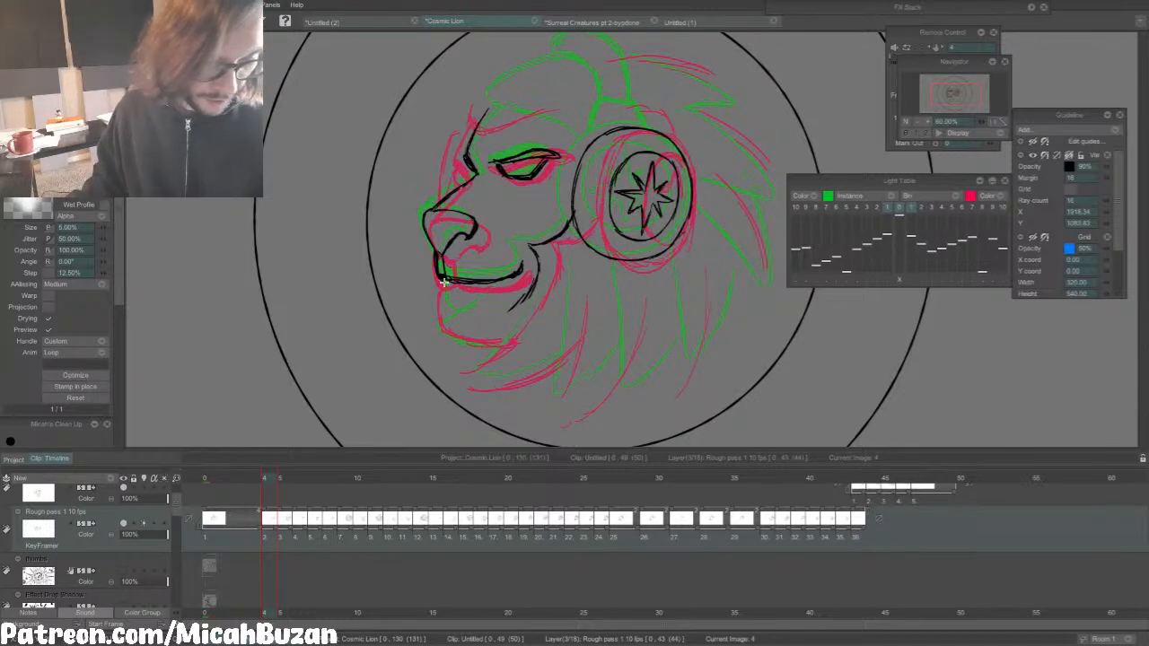
Step: Draw the chin outline below the mouth on frame 4, matching it to the neighbouring frames
key(Left)
mouse_move(440, 299)
mouse_down()
mouse_move(449, 325)
mouse_move(458, 327)
mouse_move(440, 304)
mouse_move(493, 328)
mouse_up()
key(Right)
key(e)
key(Left)
key(Right)
key(b)
key(Left)
key(Right)
key(Left)
key(Right)
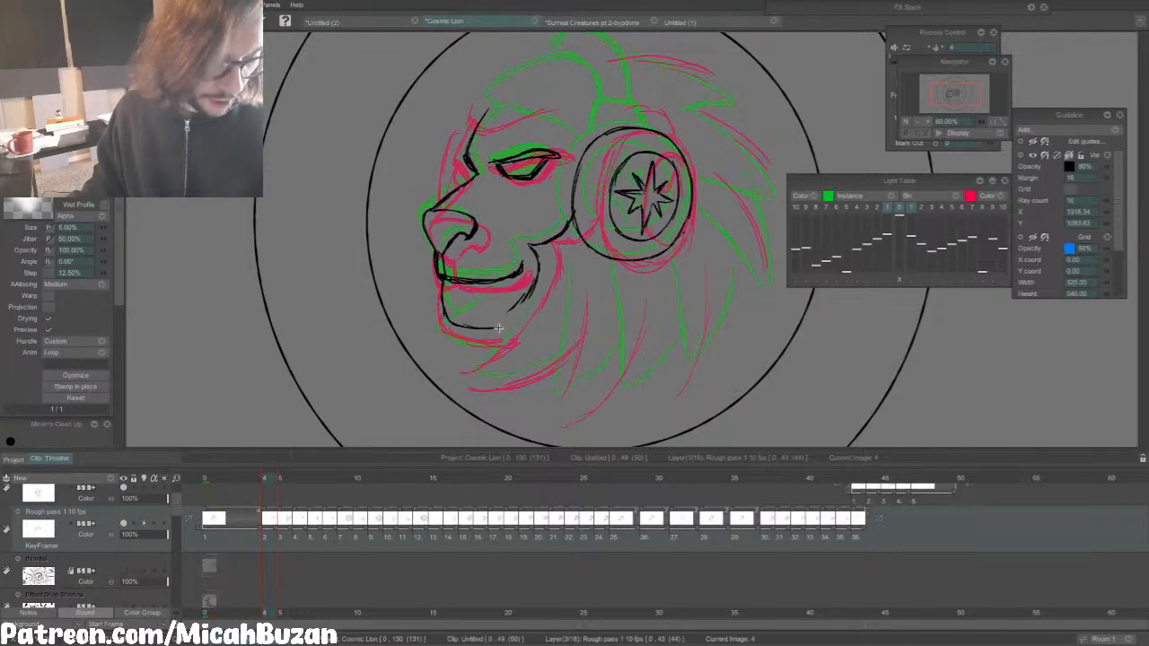
Step: Redraw the jaw line from beside the mouth corner down past the chin with the light table overlays off
key(Left)
key(Right)
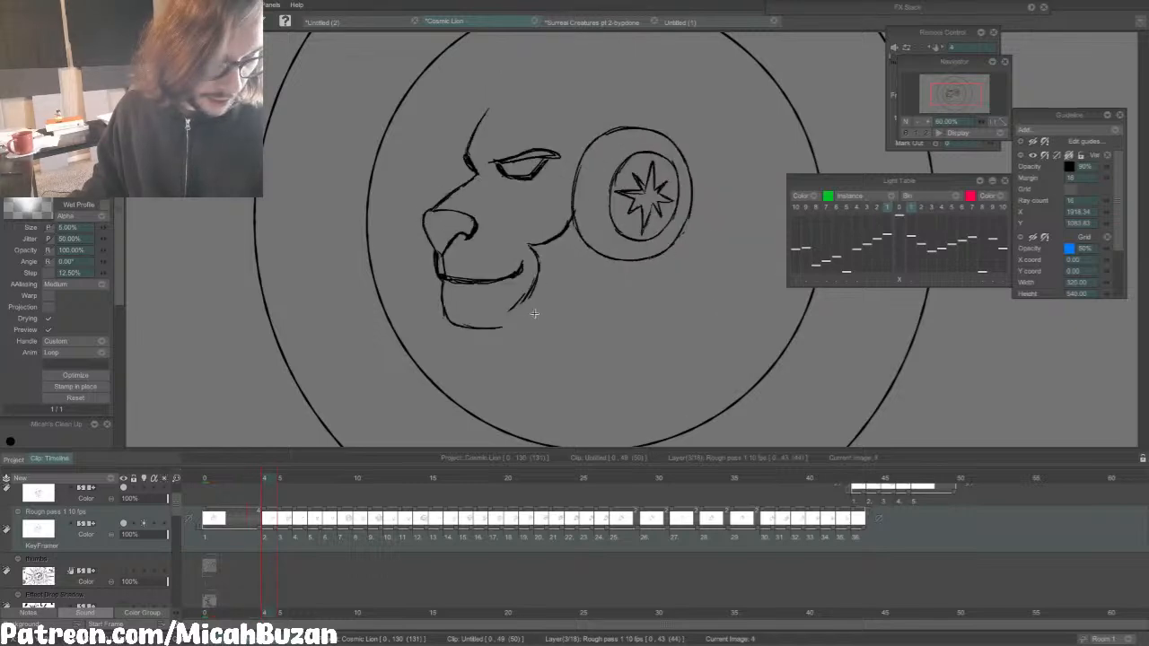
key(e)
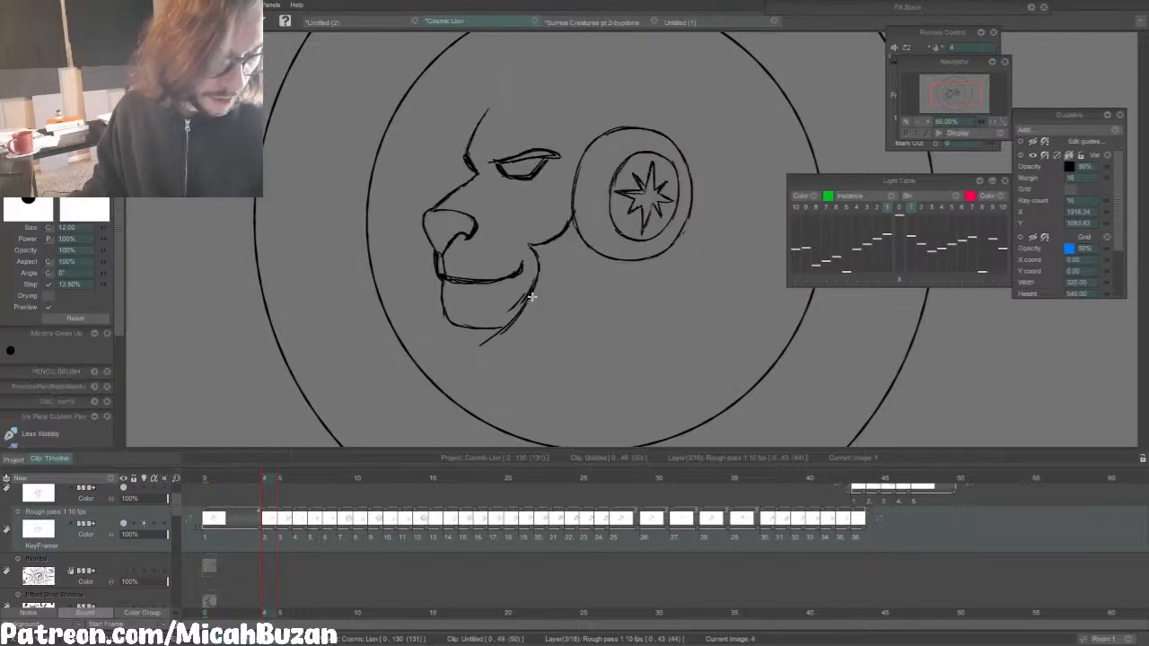
key(e)
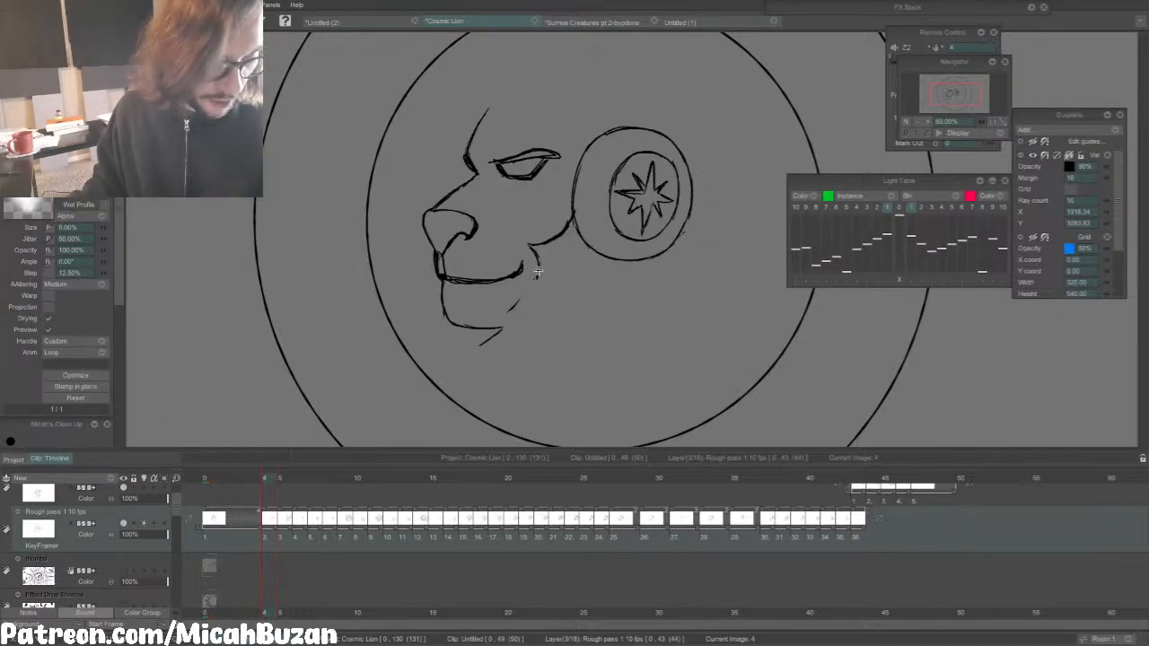
key(Left)
key(Right)
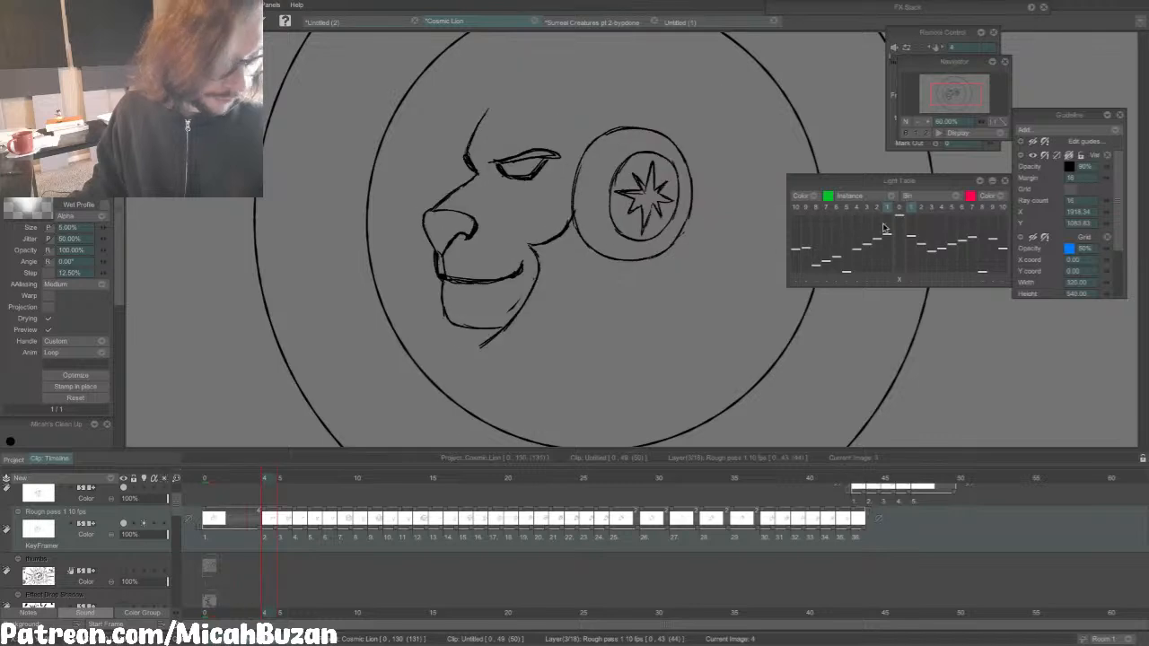
Step: Turn the light table overlays back on, compare with the previous frame, and erase the lower part of the jaw line
key(e)
key(Left)
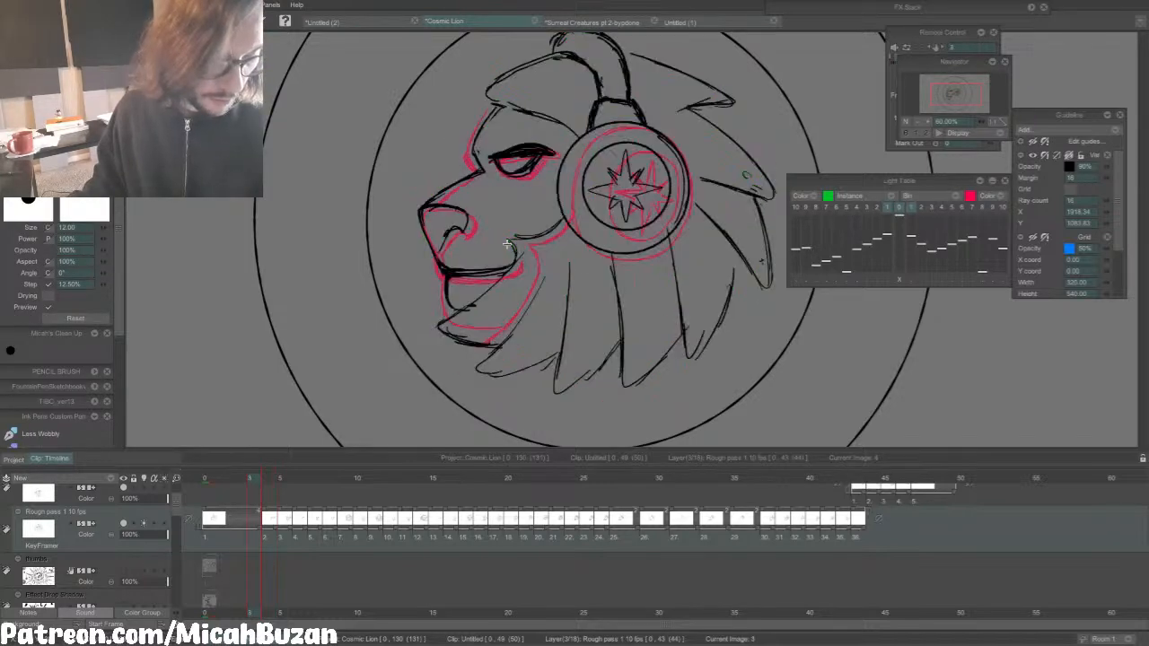
key(Right)
key(e)
key(Left)
key(e)
key(Right)
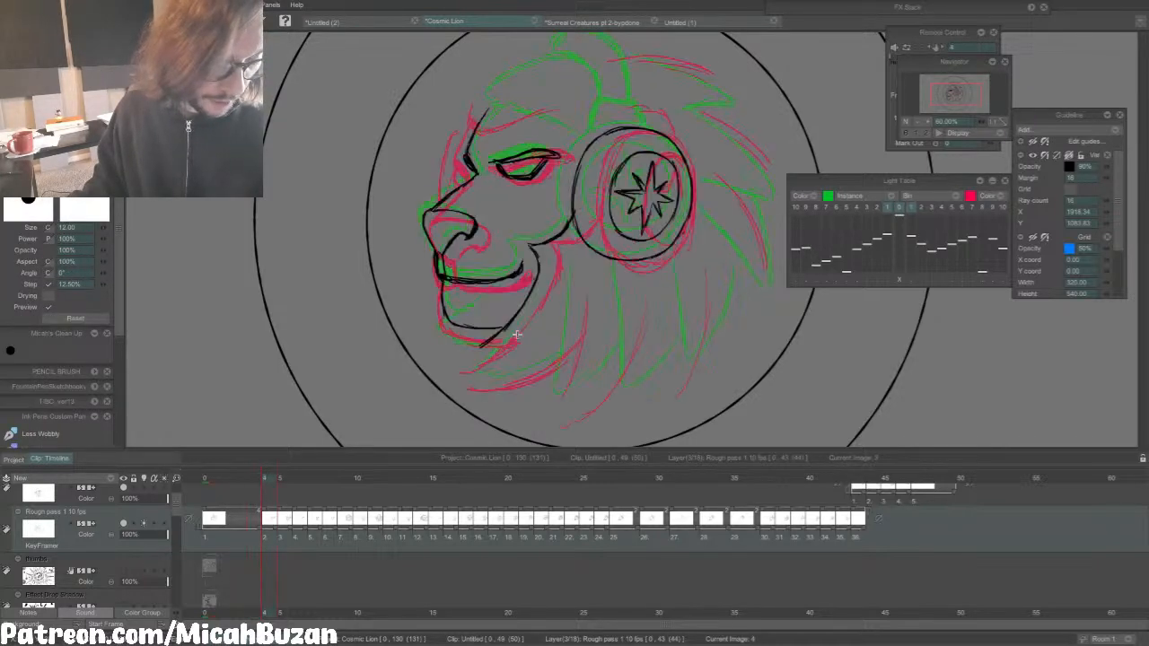
key(Left)
key(e)
key(Right)
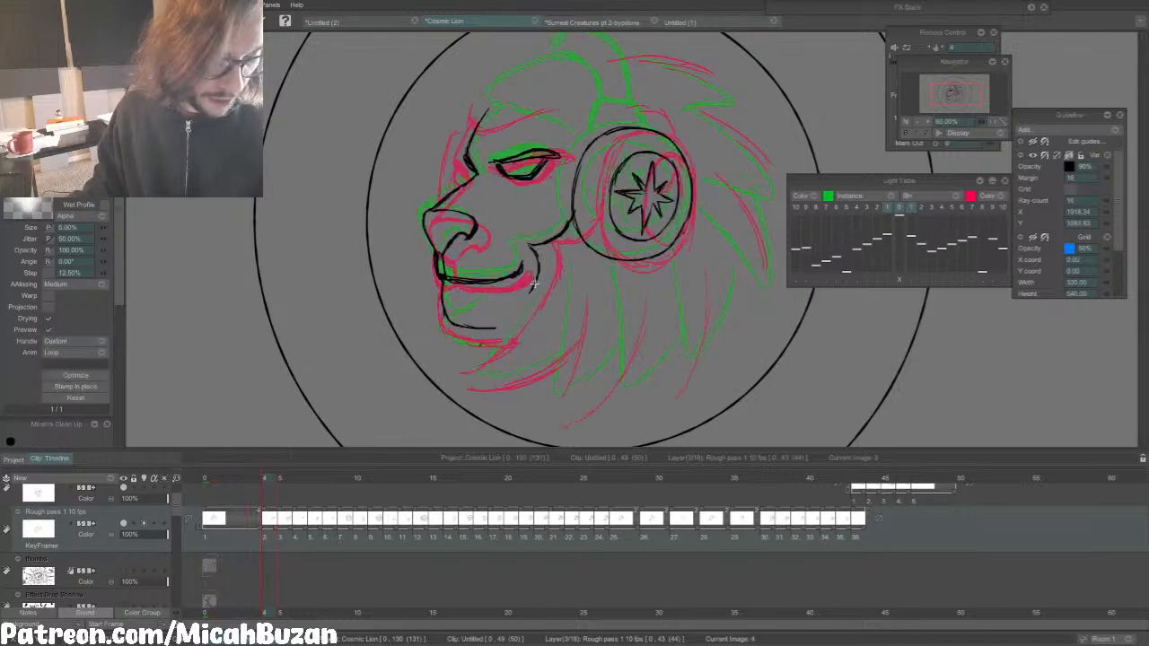
Step: Draw the jaw line down into a pointed beard tuft under the chin, checking it against the previous frame
mouse_move(535, 280)
mouse_down()
mouse_move(461, 343)
mouse_move(481, 325)
mouse_move(479, 353)
mouse_move(484, 328)
mouse_move(454, 351)
mouse_move(488, 344)
mouse_move(449, 348)
mouse_move(519, 362)
mouse_up()
key(Left)
key(Right)
key(Left)
key(Right)
key(Left)
key(Right)
Step: Clean up the overlap where the chin outline meets the beard tuft's upper line
key(e)
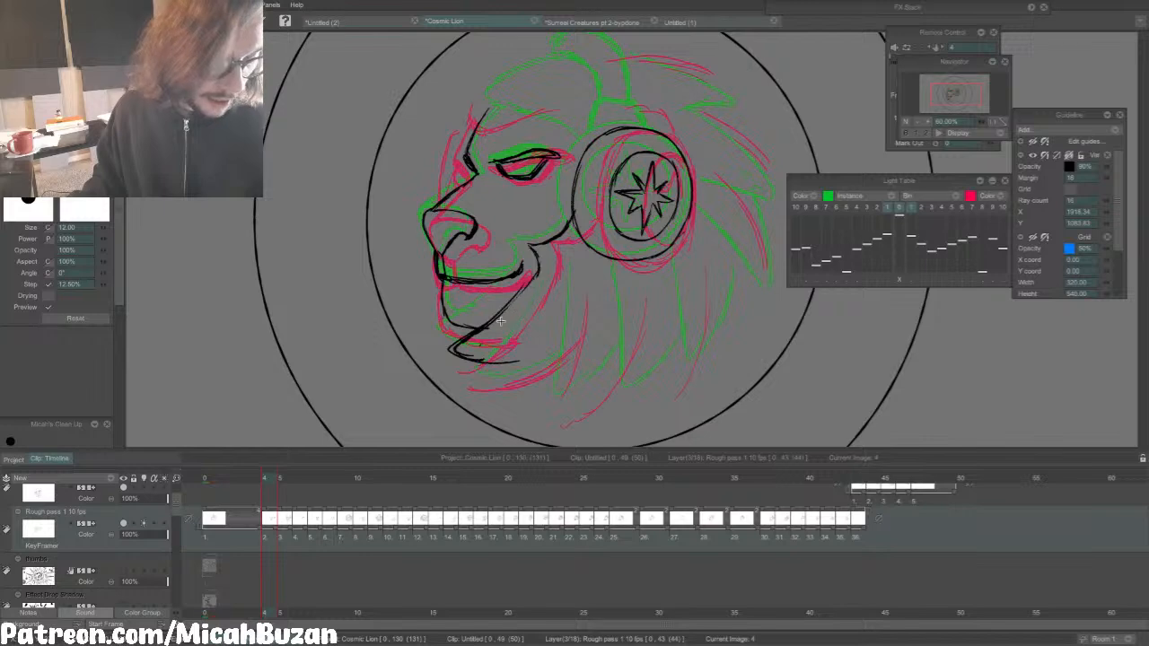
key(Left)
key(Right)
key(e)
drag(494, 325, 472, 333)
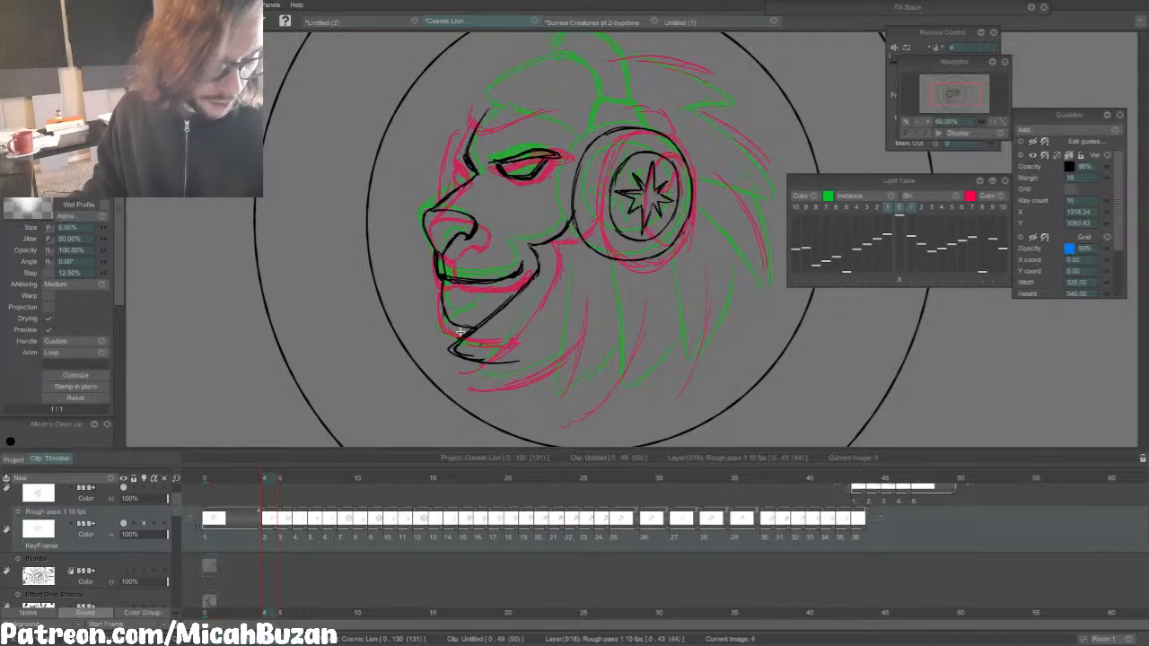
key(Left)
key(Right)
Step: Thicken the tip and lower edge of the beard tuft, comparing it with the previous frame
key(e)
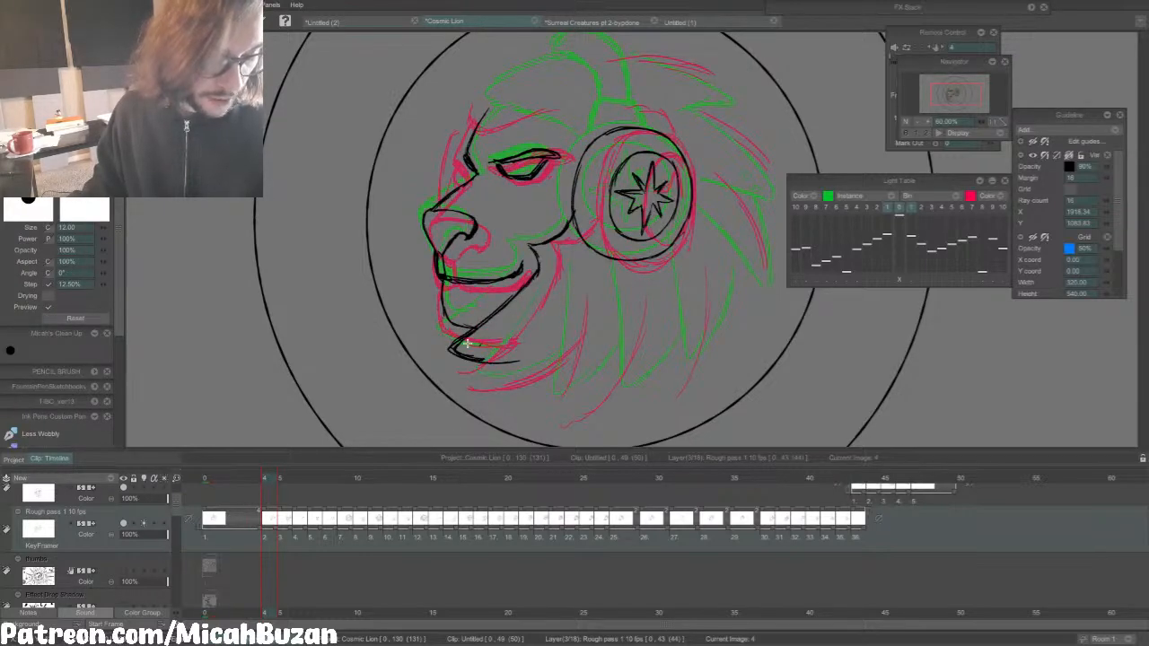
key(Left)
key(e)
key(Right)
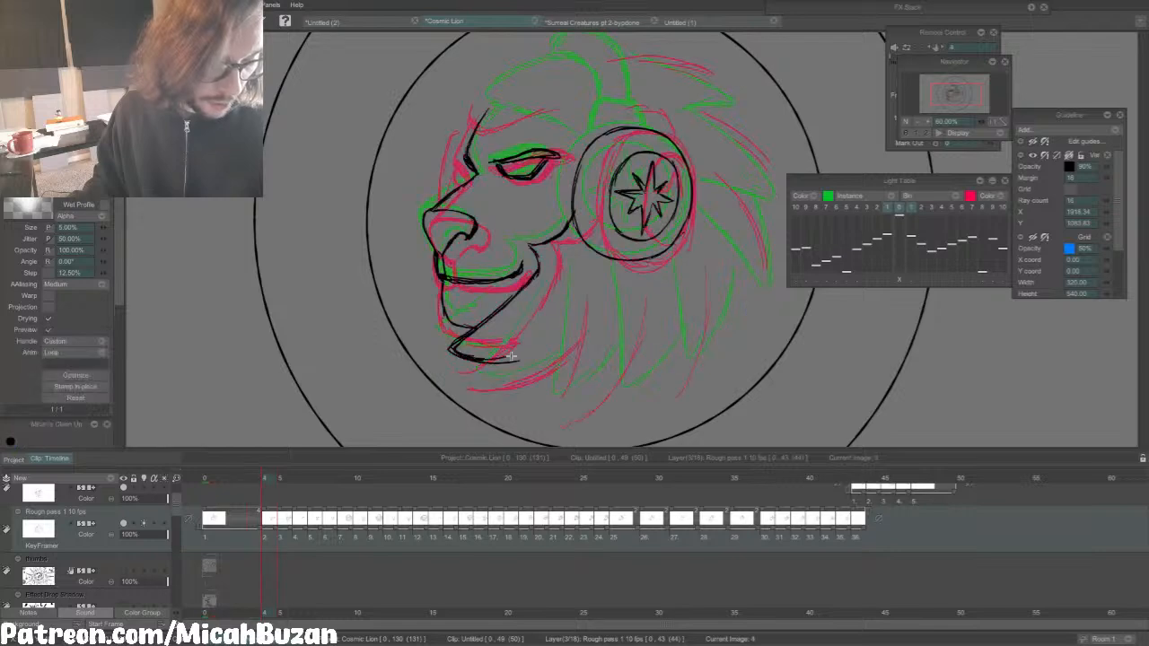
key(Left)
key(Right)
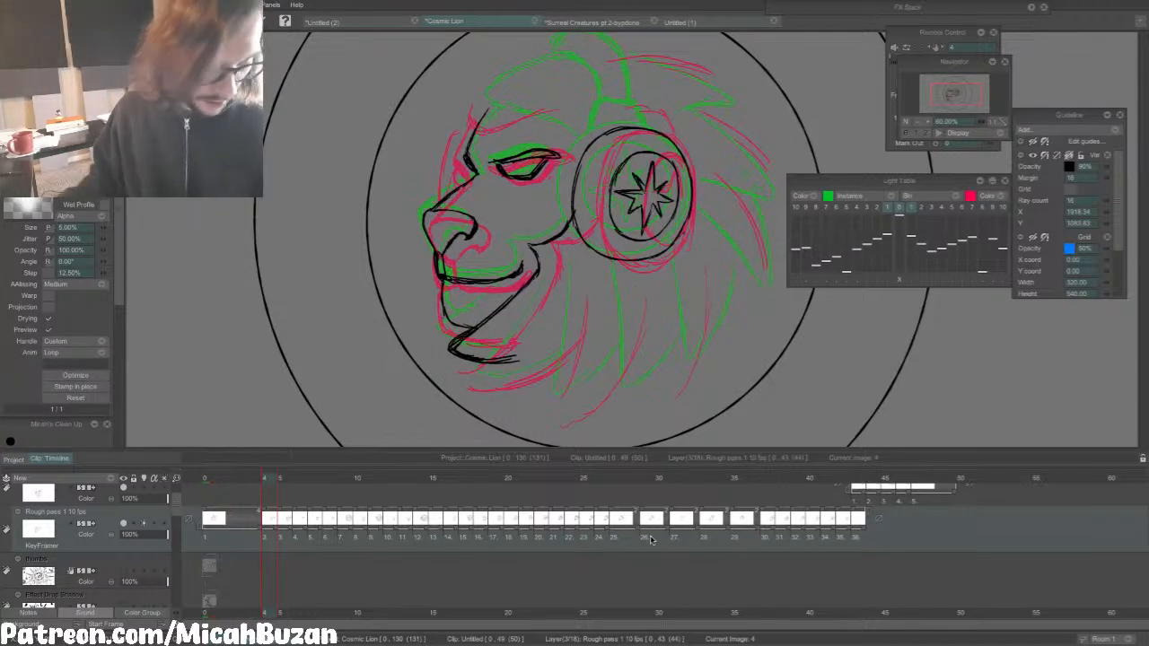
Step: Play back images 2 to 25 of the rough pass and scrub the timeline to review the head's motion
drag(607, 535, 262, 537)
key(space)
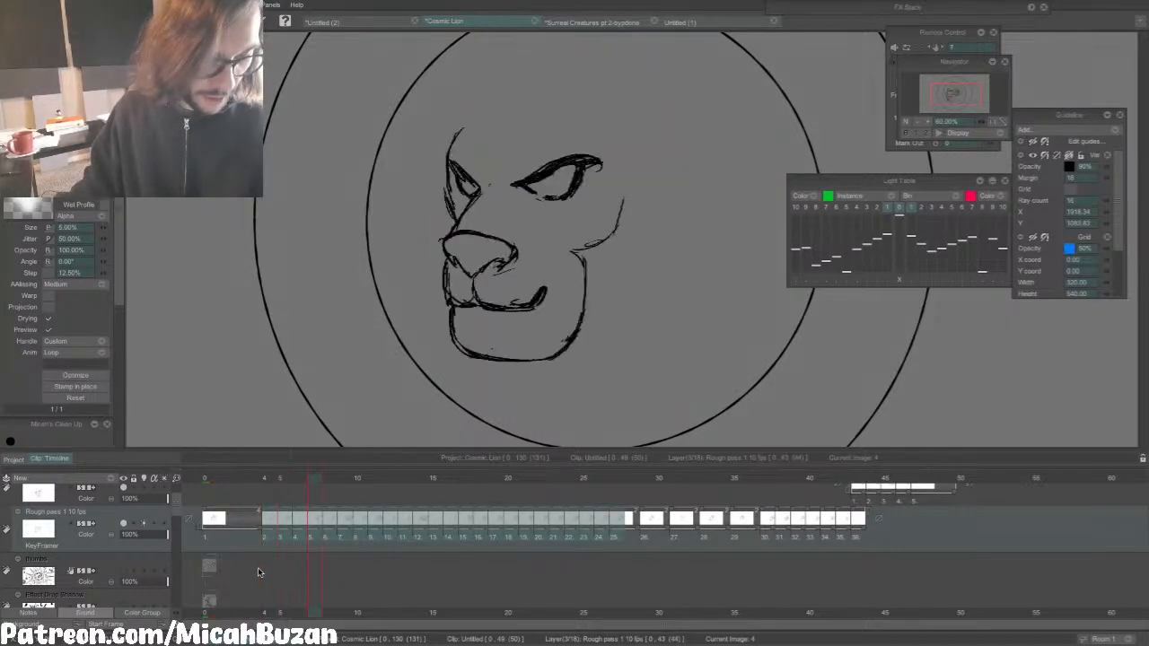
drag(848, 182, 963, 170)
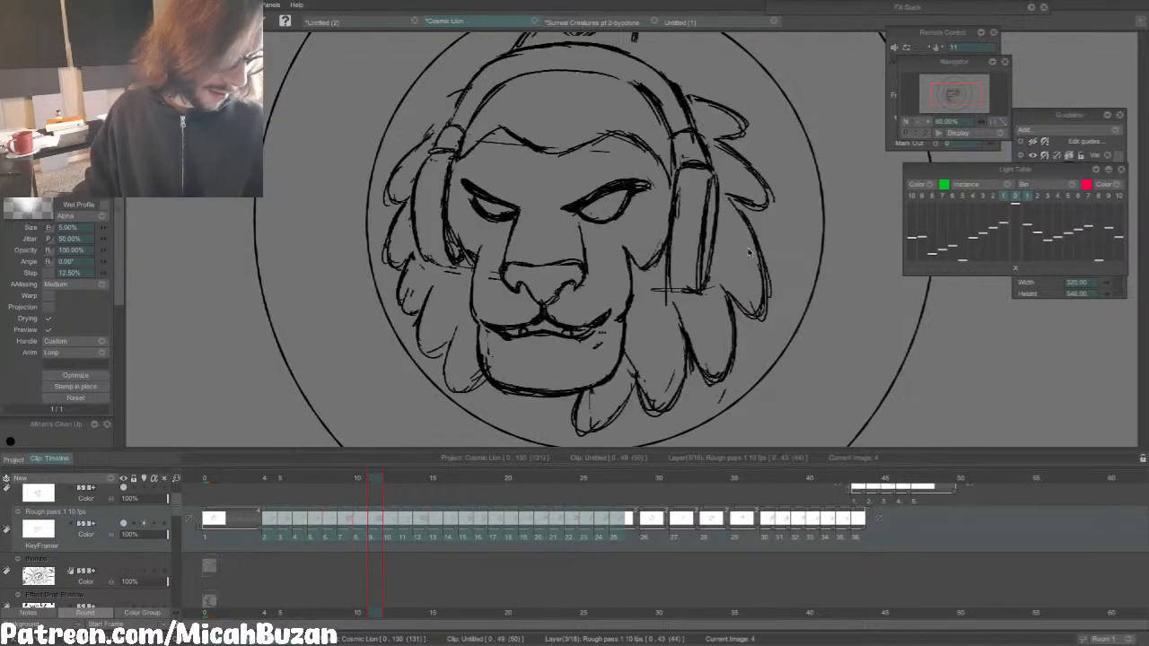
click(532, 483)
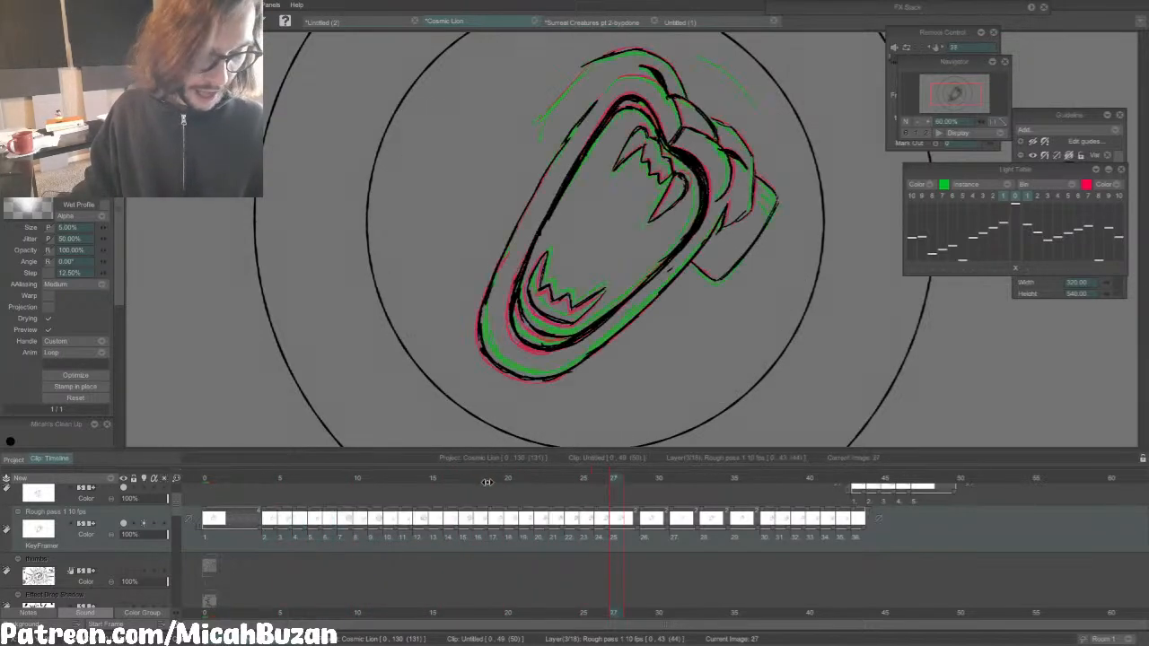
drag(531, 483, 481, 479)
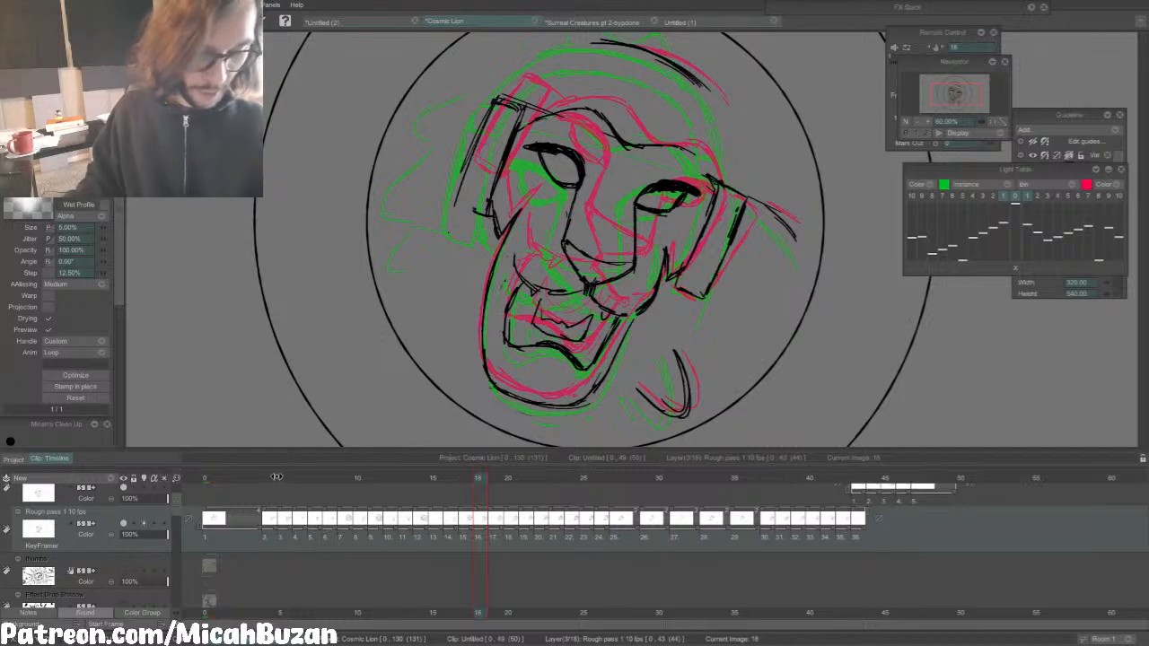
Step: Play back the rough pass repeatedly from image 4 to review the head-turn motion
click(277, 479)
key(Return)
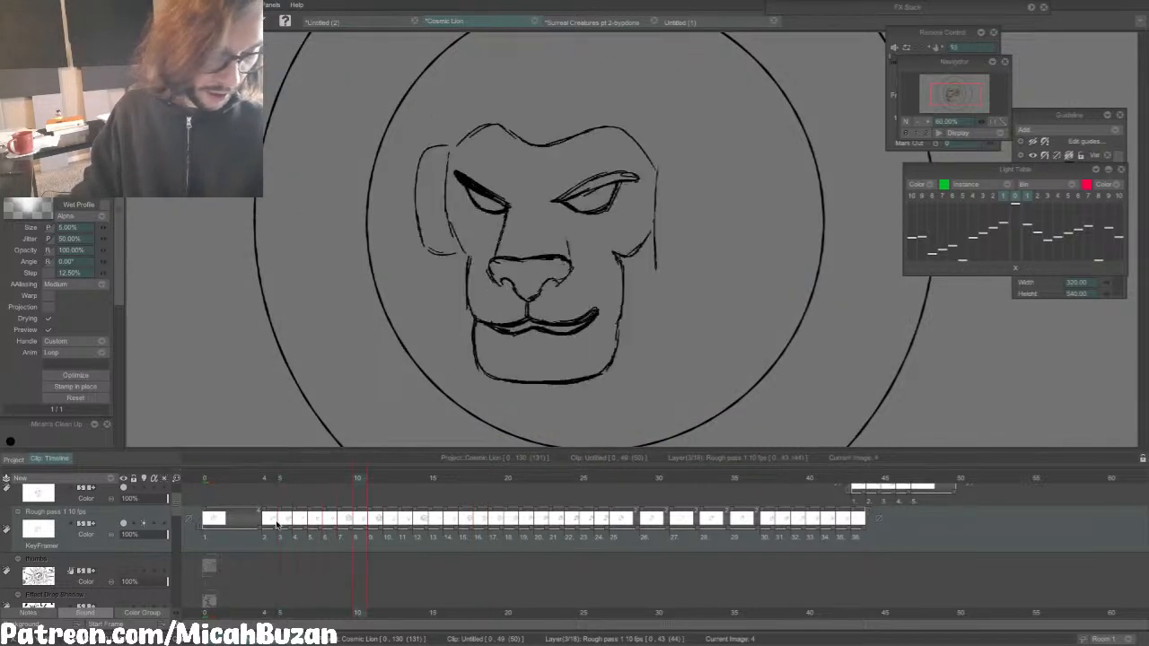
key(Return)
click(272, 479)
key(Return)
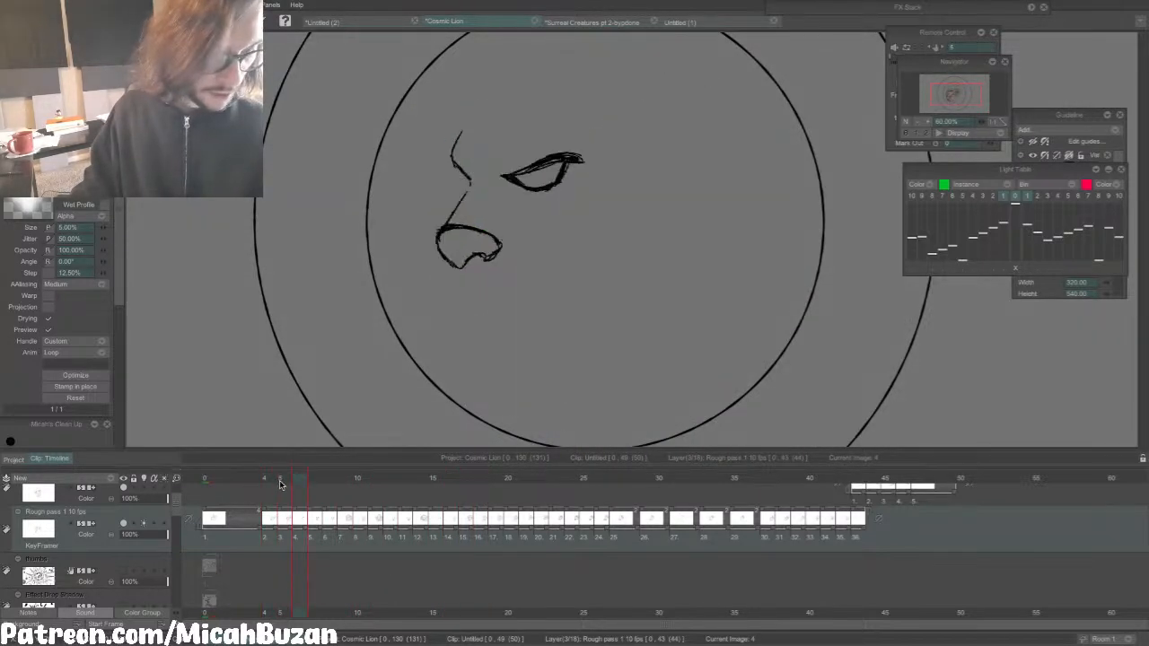
key(Return)
click(271, 478)
key(Return)
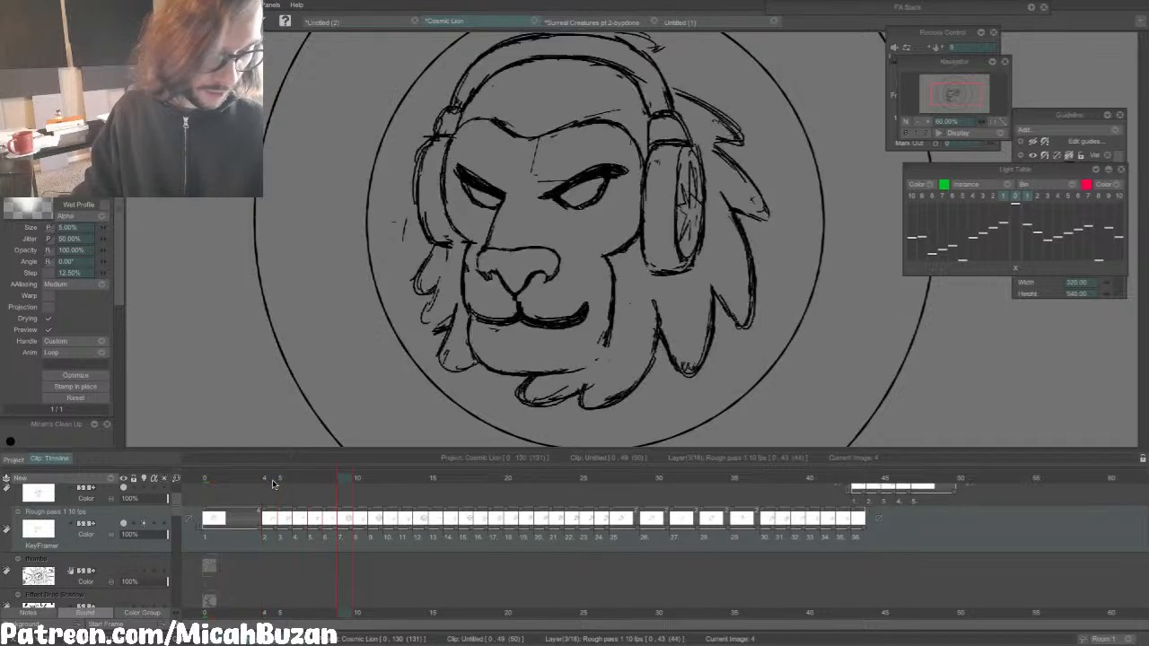
key(Return)
click(272, 479)
Step: Show the second previous image on the light table and draw the cheek corner joining the jaw on image 5
key(Right)
key(Right)
key(e)
key(Left)
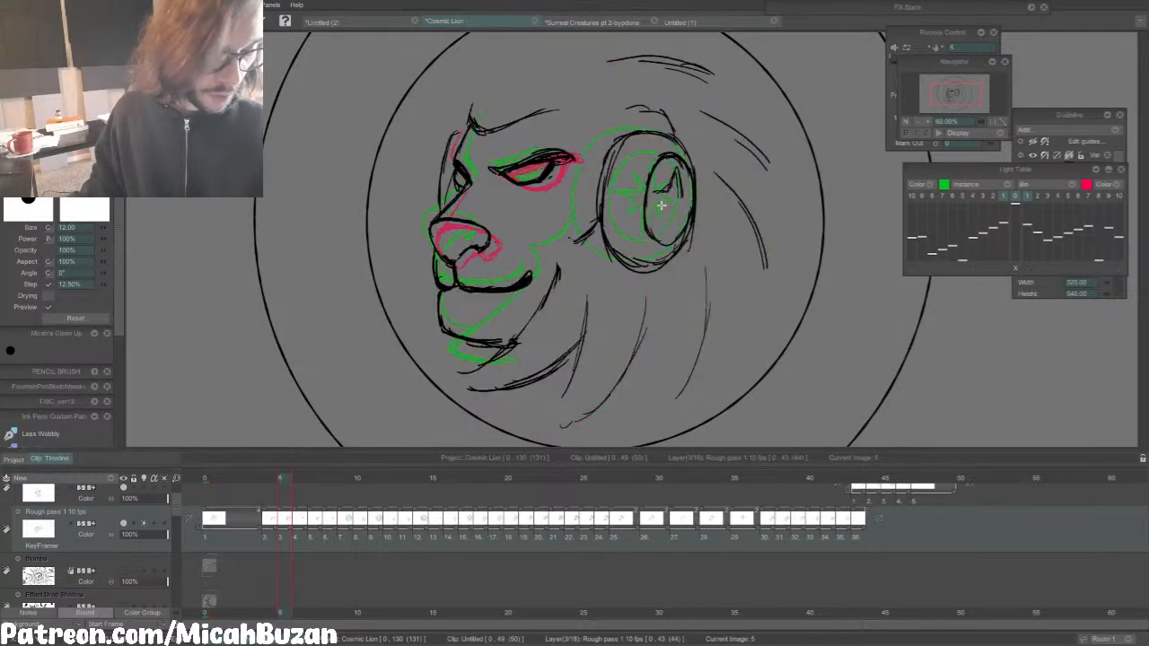
key(b)
click(993, 195)
key(Left)
key(Right)
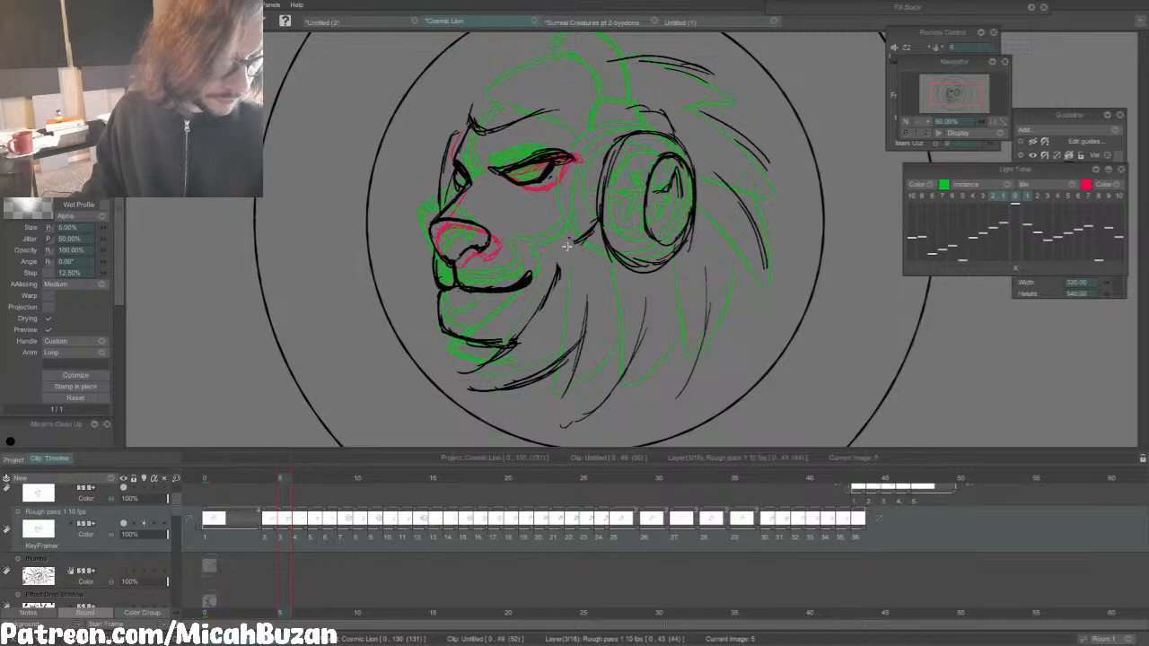
drag(559, 263, 543, 248)
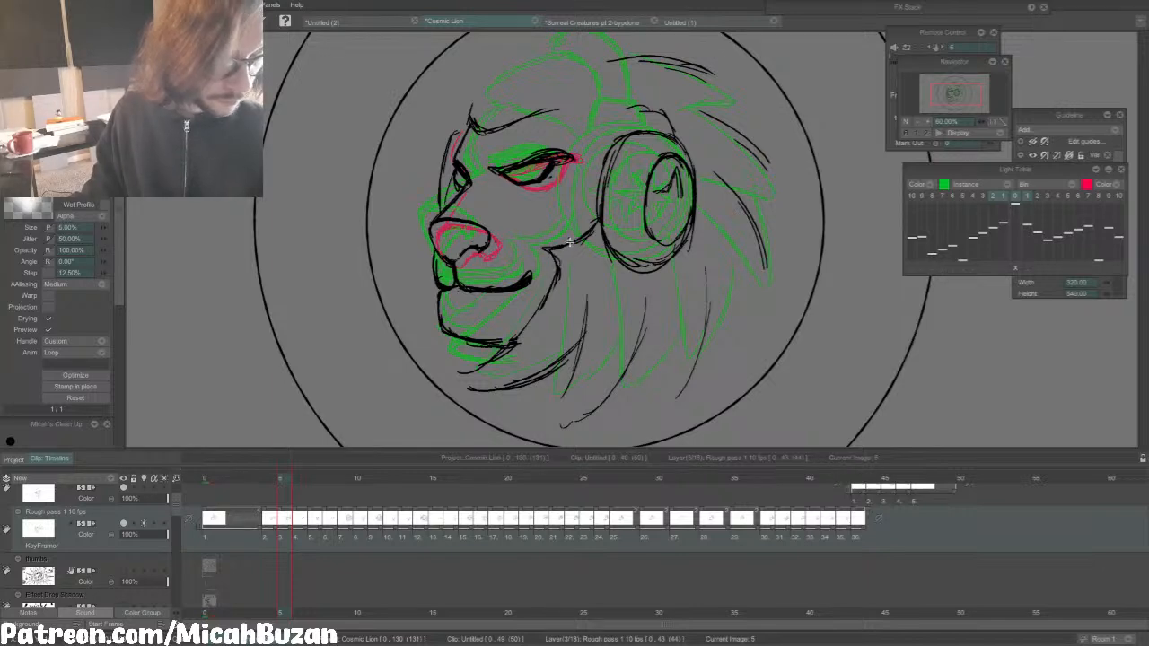
Step: Draw the jaw line below the cheek on image 6, comparing it with image 5
key(Right)
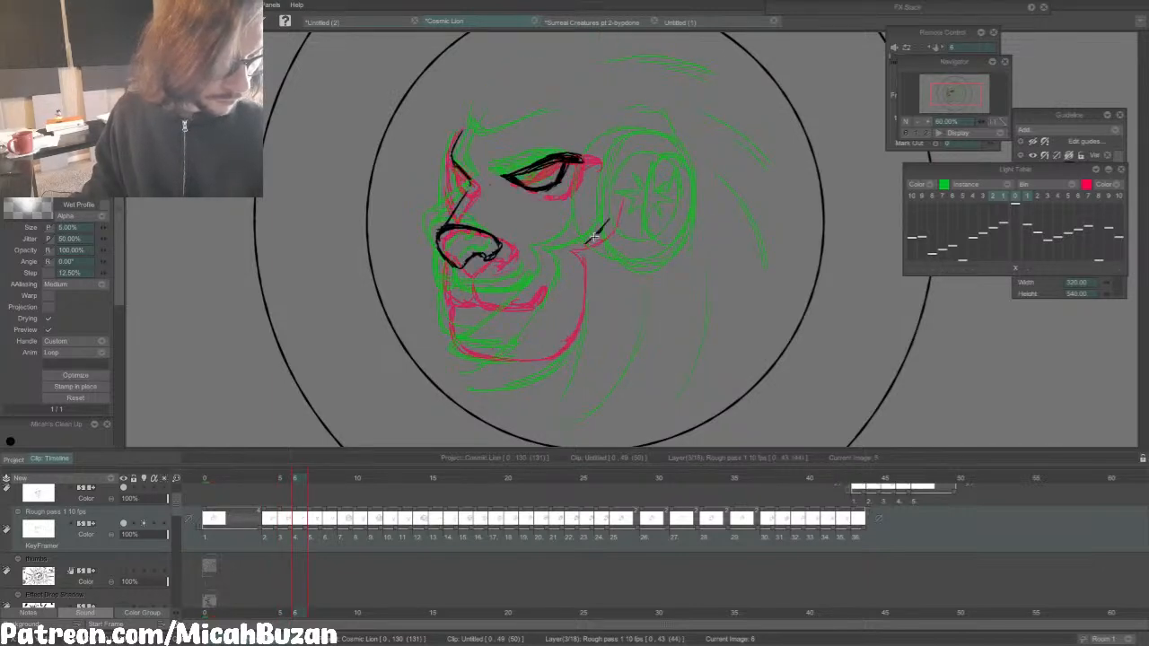
mouse_move(565, 254)
mouse_down()
mouse_move(584, 285)
mouse_move(571, 274)
mouse_move(553, 339)
mouse_move(504, 360)
mouse_up()
key(Left)
key(Right)
key(e)
key(b)
Step: Erase the sketchy jaw line on image 8 and redraw it as one clean line from the cheek corner to the chin
key(Right)
key(p)
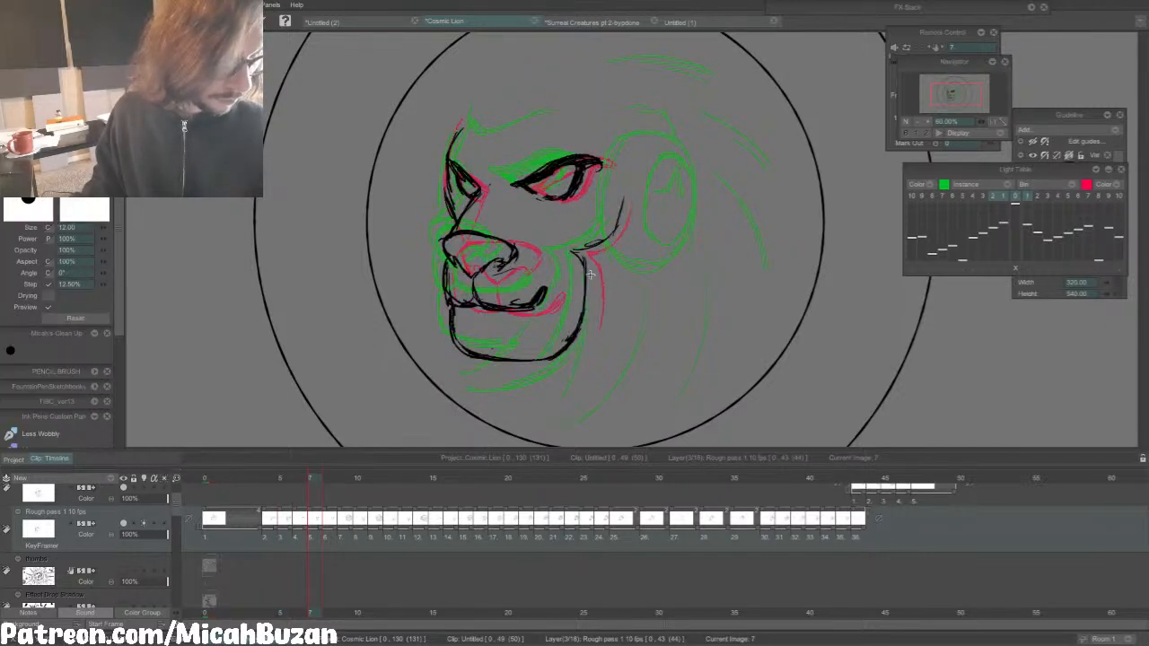
key(Right)
key(b)
key(e)
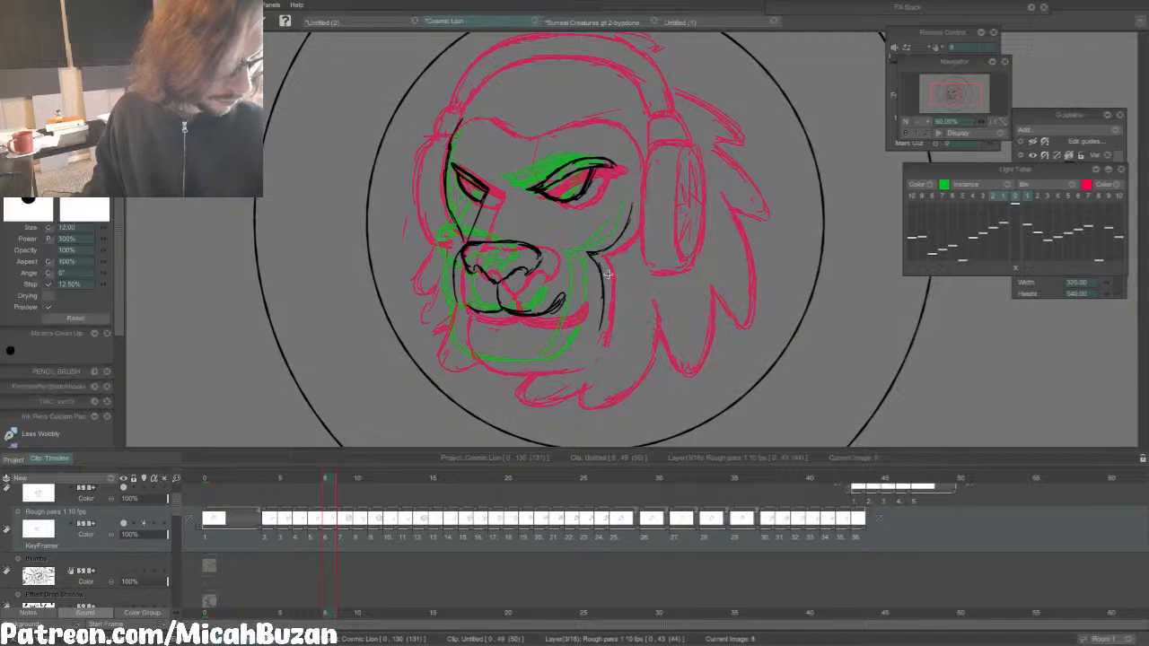
drag(603, 276, 599, 337)
key(b)
drag(599, 256, 587, 359)
Step: Clean up the curved cheek line above the jaw on image 8, comparing it with the neighbouring images
key(Right)
key(e)
key(Left)
key(Left)
key(Right)
mouse_move(614, 247)
mouse_down()
mouse_move(587, 255)
mouse_move(600, 251)
mouse_move(586, 256)
mouse_move(632, 203)
mouse_up()
key(b)
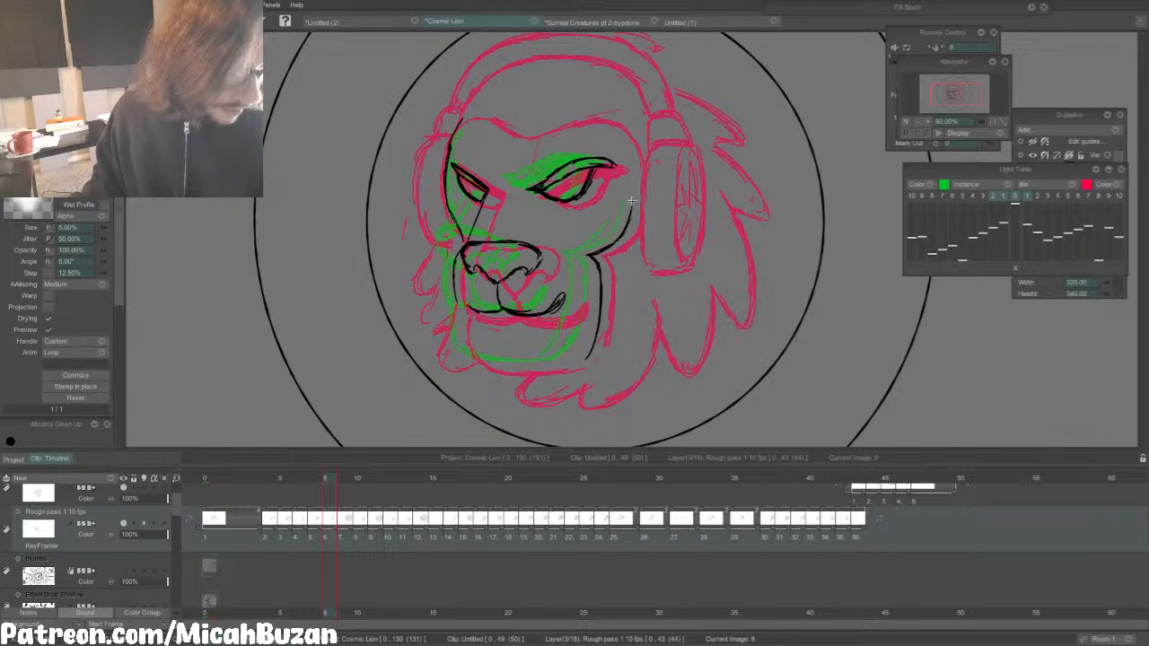
key(Left)
key(Right)
Step: Erase the rough jaw side on image 9 and redraw it around to the bottom of the chin
key(Right)
key(e)
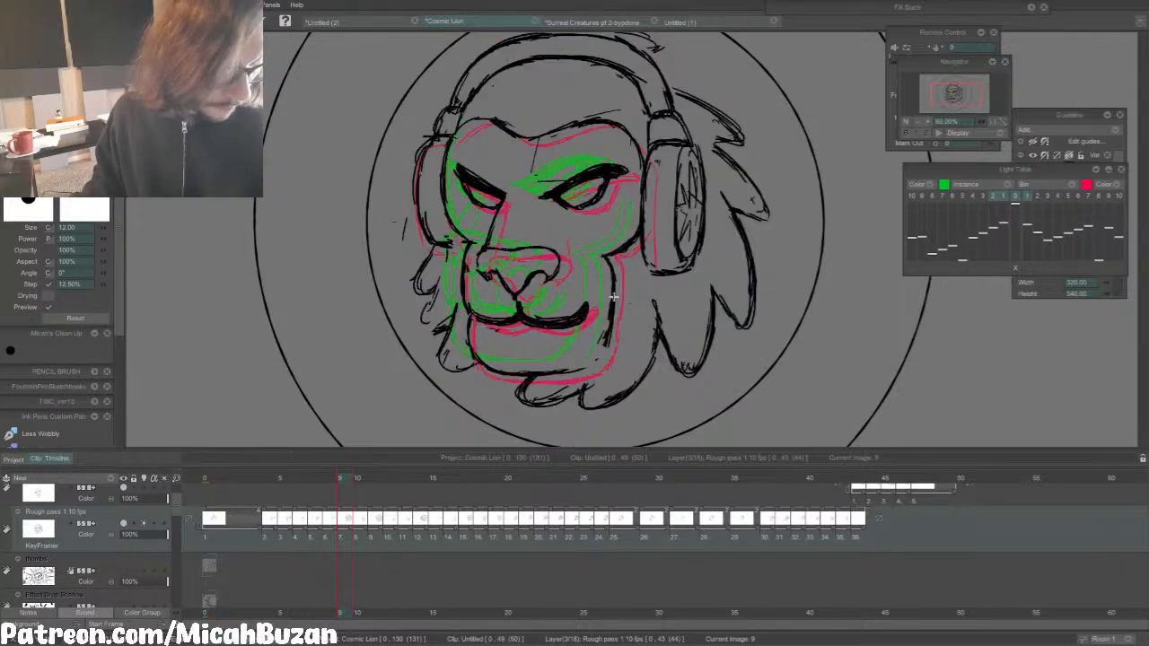
key(b)
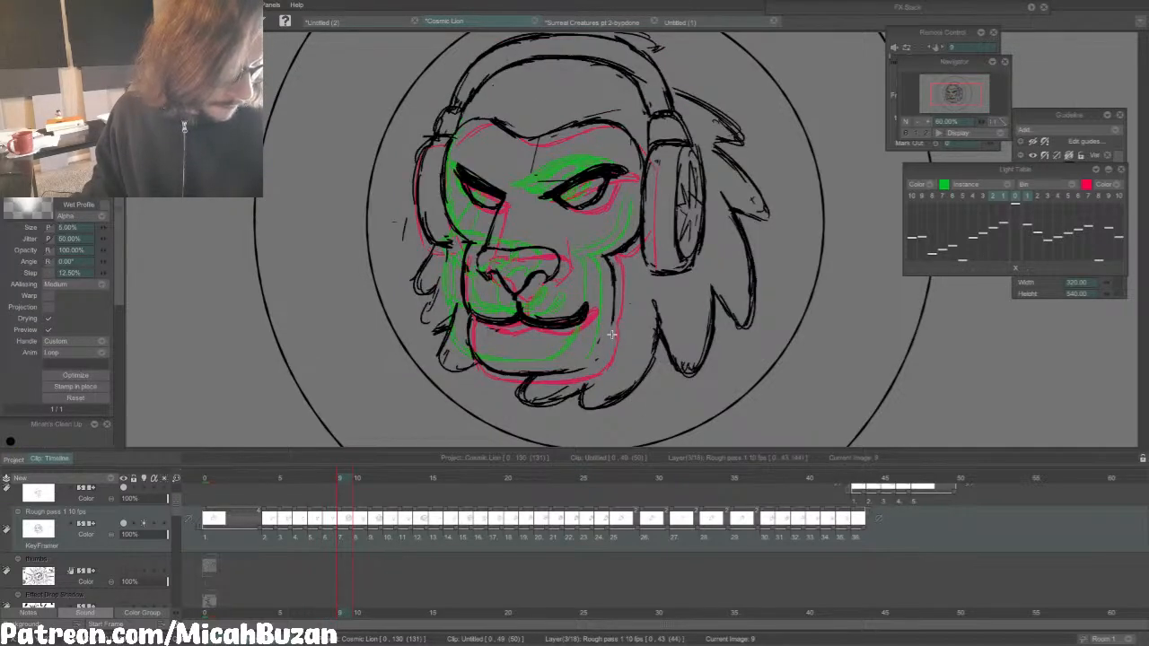
mouse_move(611, 334)
mouse_down()
mouse_move(601, 357)
mouse_move(565, 372)
mouse_up()
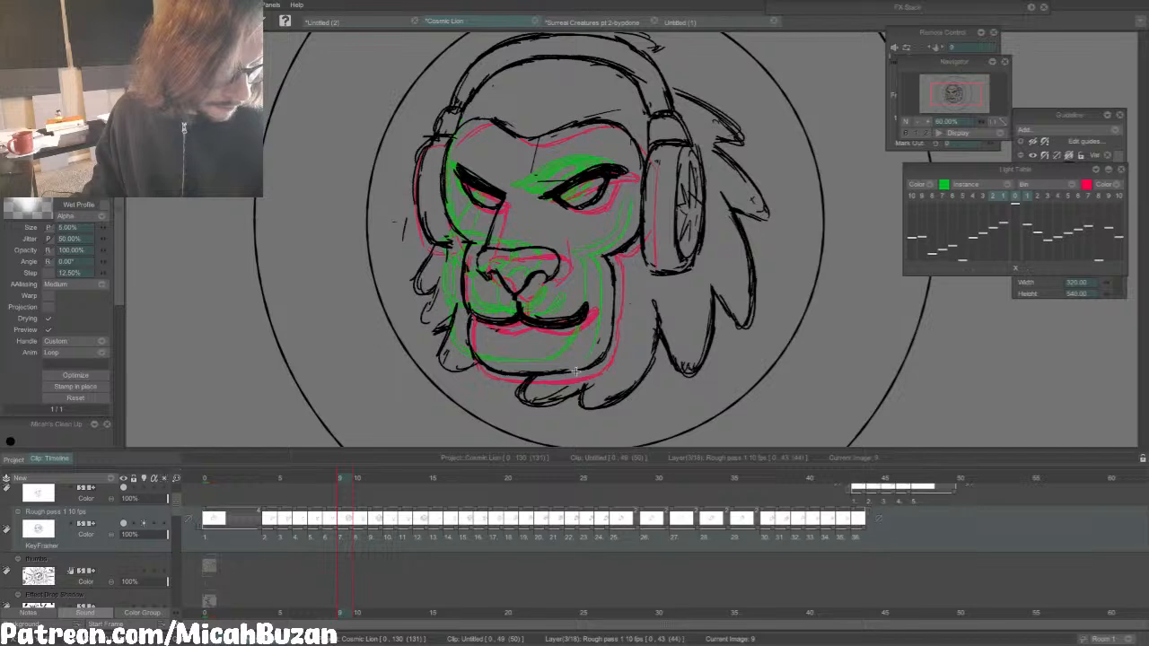
key(Left)
key(Right)
Step: Flip between images 9, 10 and 11 to compare the cheek and jaw lines
key(Right)
key(Left)
key(Right)
key(e)
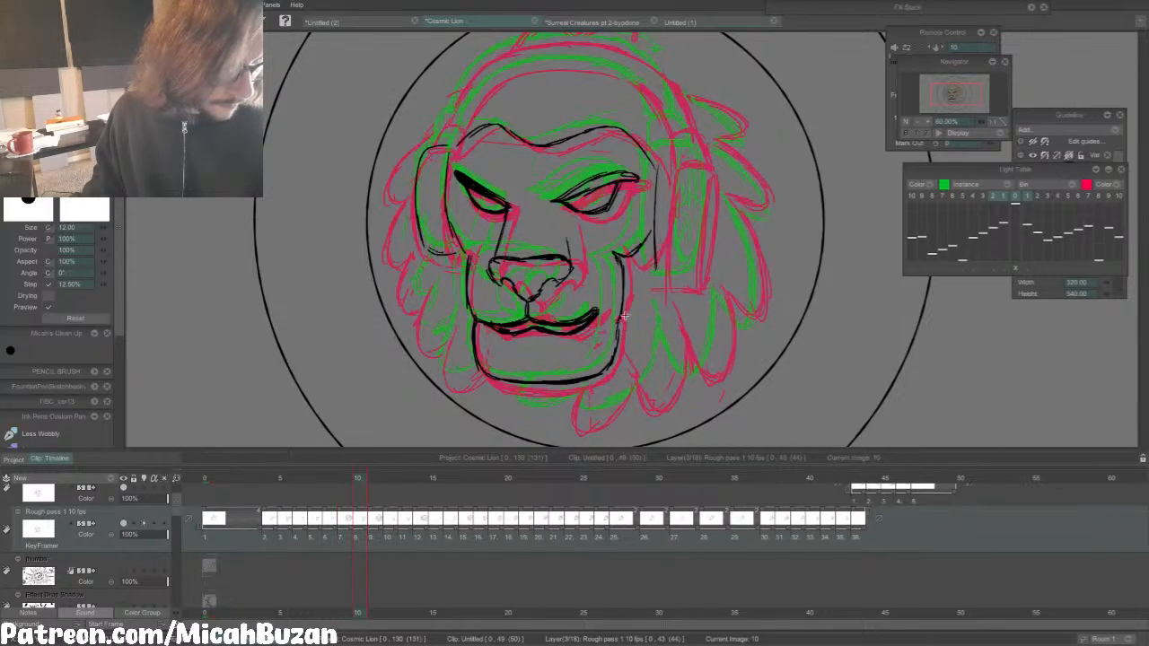
key(Right)
key(Left)
key(Left)
key(Right)
key(Right)
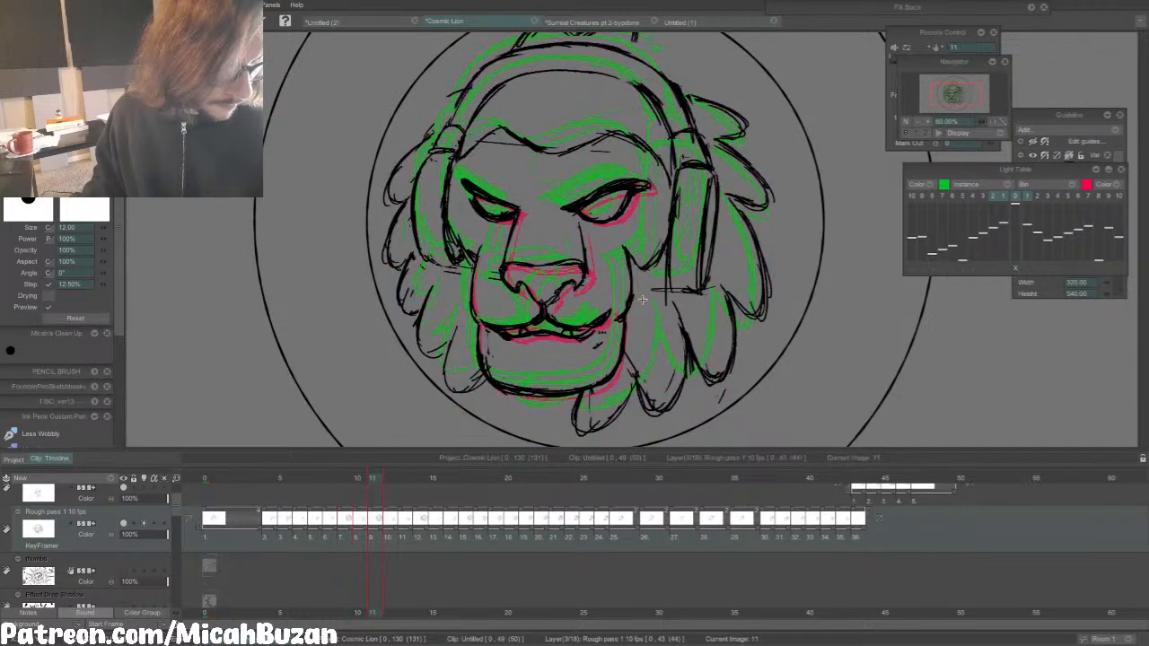
Step: Erase the rough line below the right cheek on image 11 and redraw it down toward the mouth corner
key(Left)
key(Right)
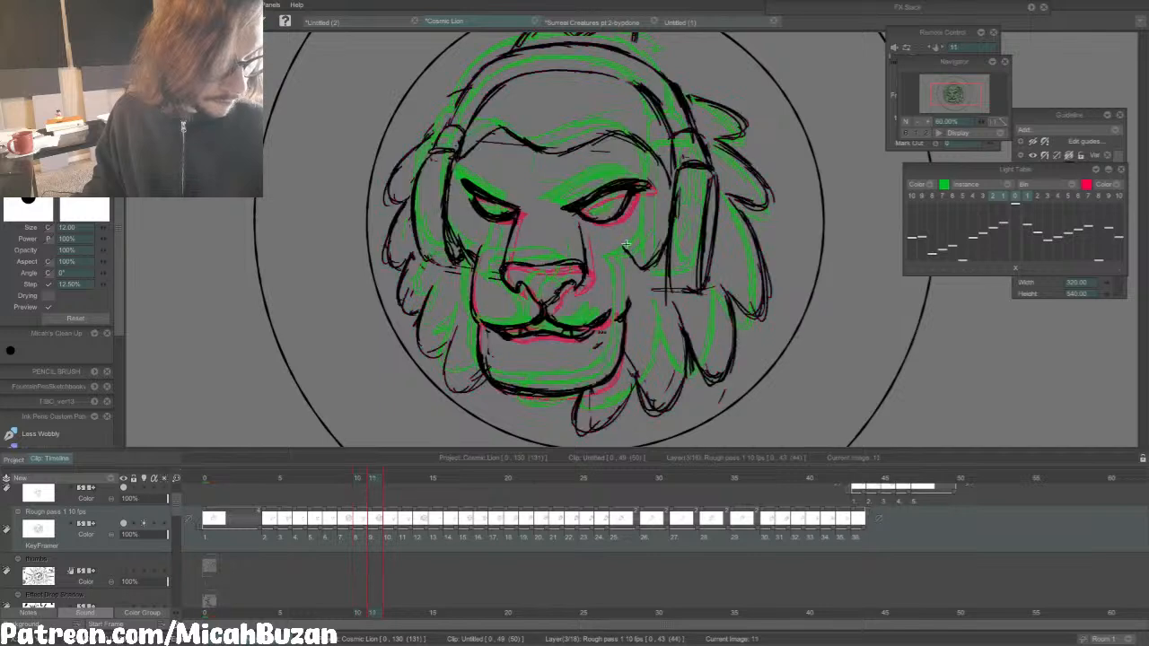
key(Left)
key(Right)
key(b)
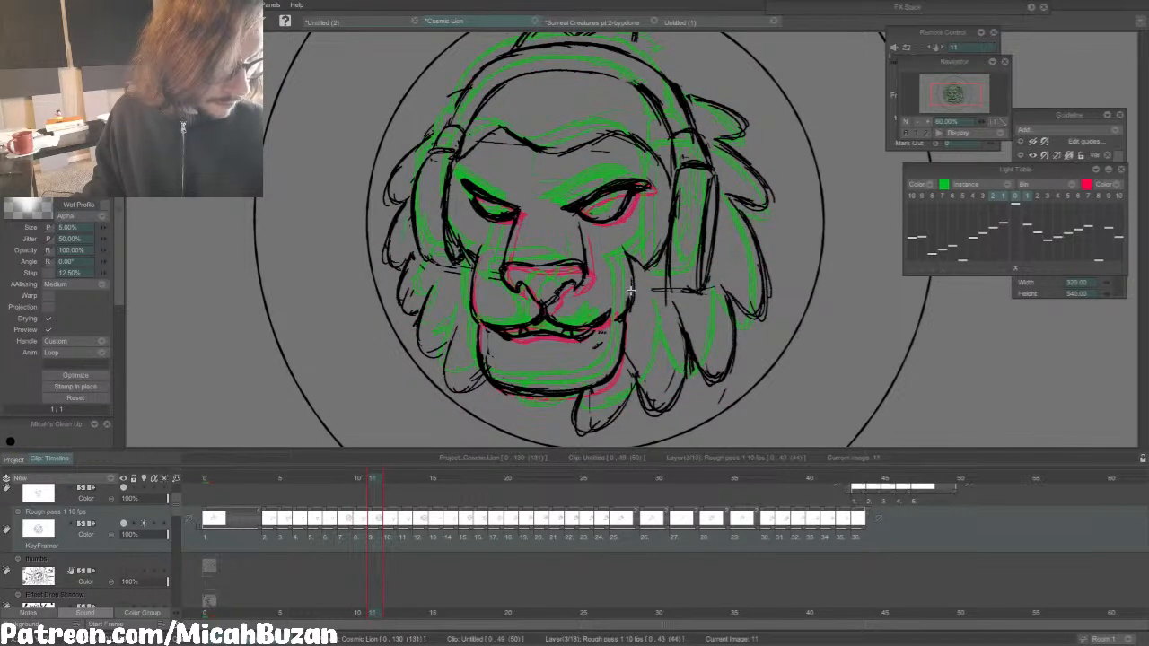
key(Left)
key(Right)
Step: Erase the left muzzle outline on image 11 and redraw it up to the cheek, checking it against the neighbouring images
key(e)
drag(475, 309, 480, 250)
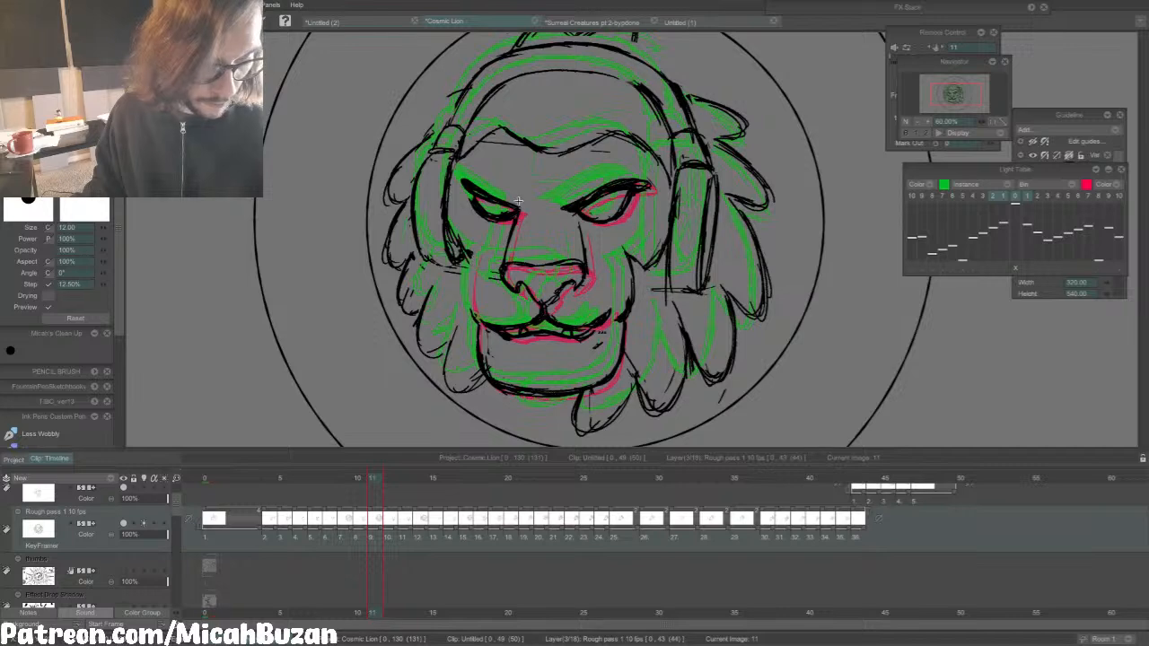
key(b)
key(e)
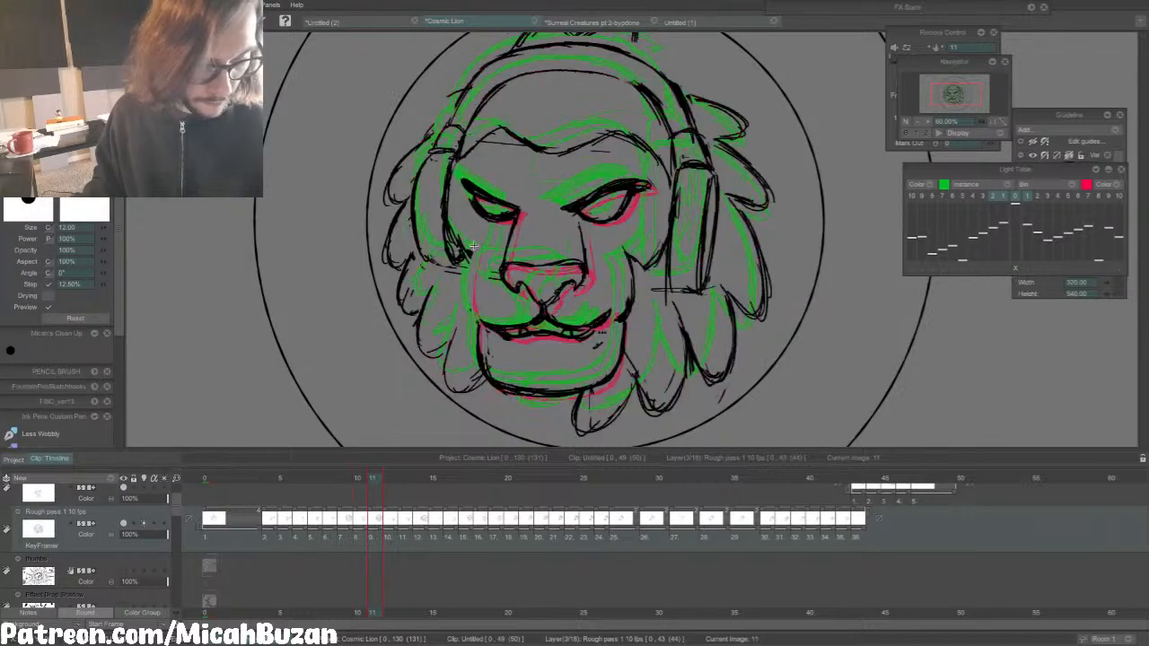
key(b)
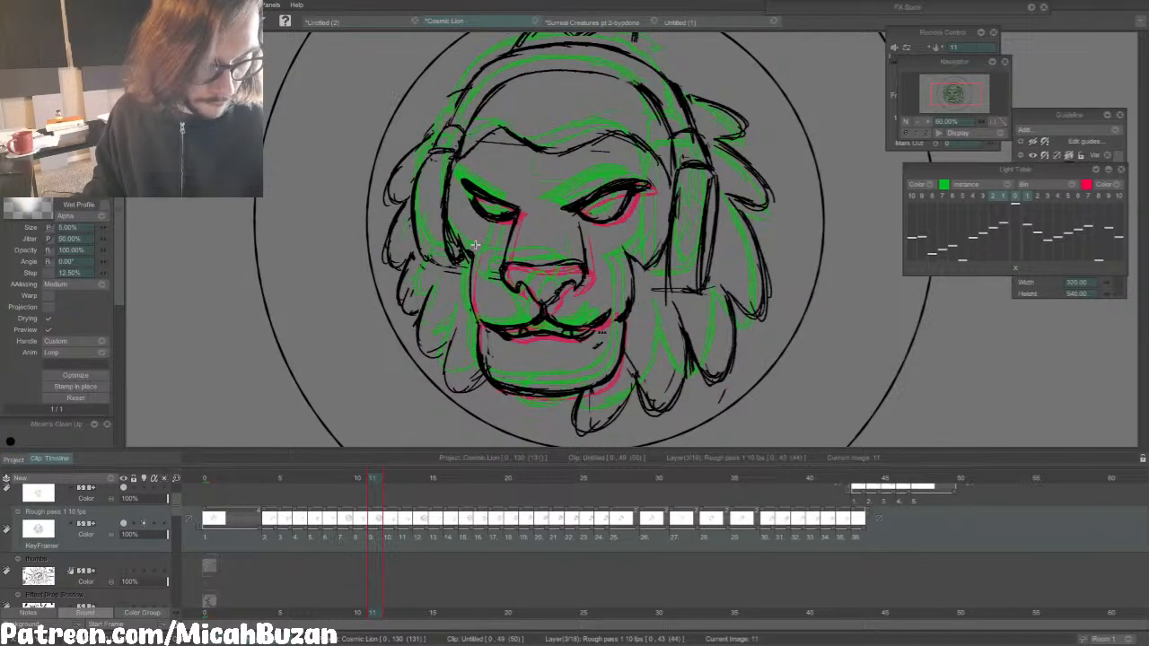
key(e)
key(Left)
key(Right)
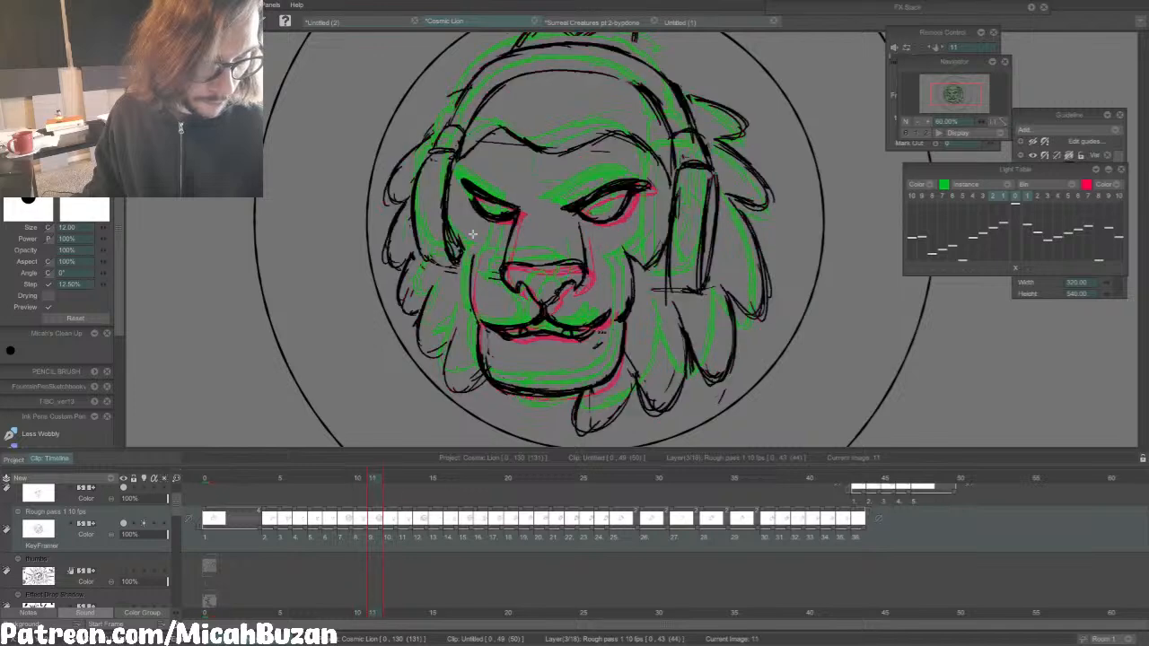
key(b)
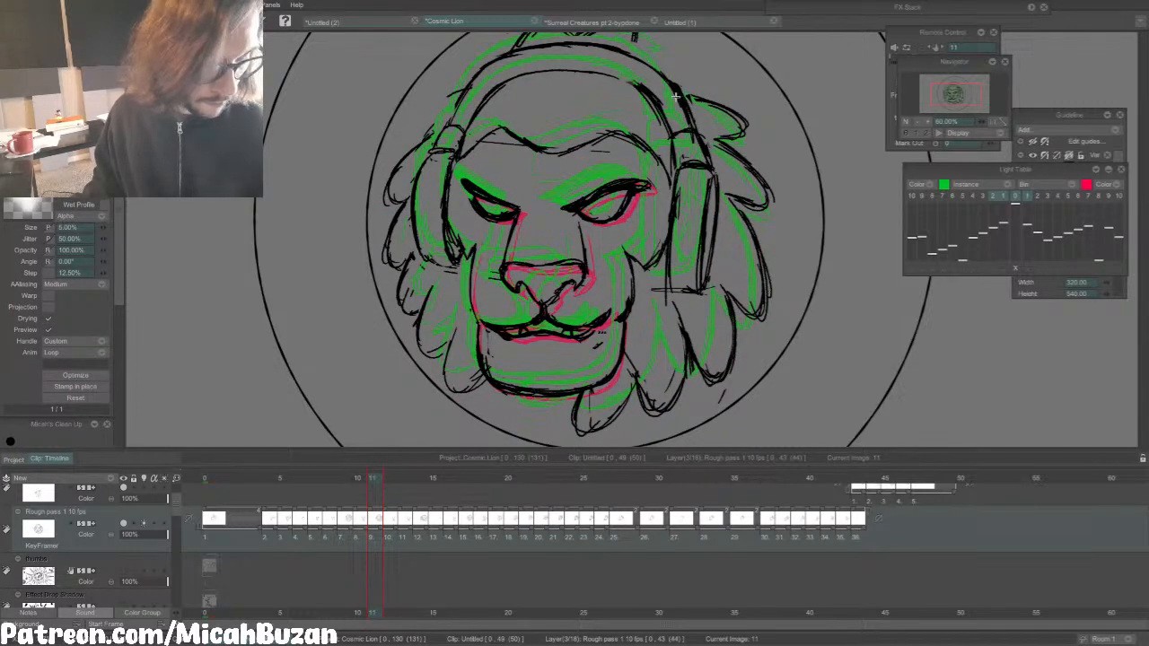
key(Left)
key(Right)
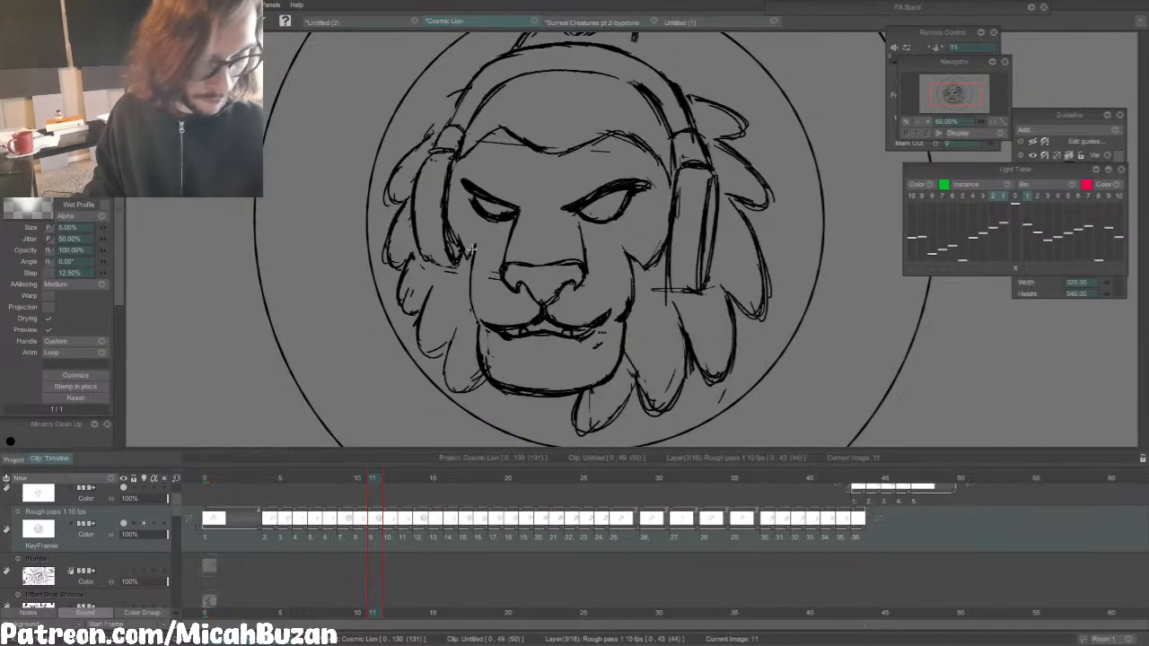
key(Left)
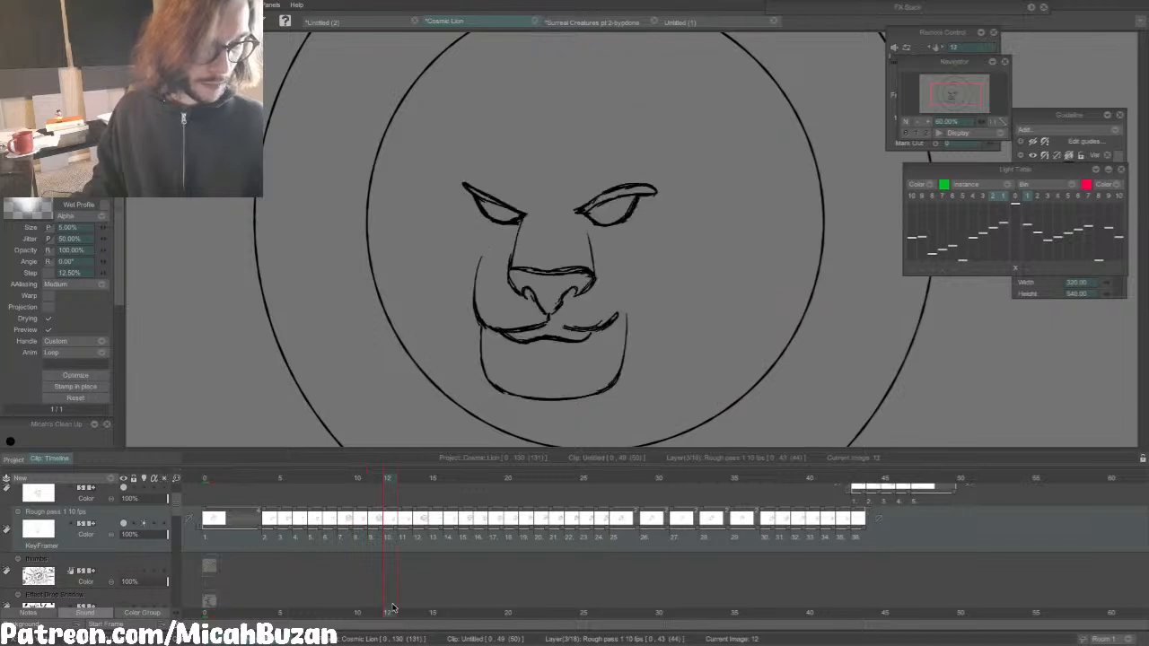
key(Right)
mouse_move(320, 316)
mouse_down()
mouse_move(323, 83)
mouse_move(342, 204)
mouse_move(360, 106)
mouse_move(395, 47)
mouse_move(365, 204)
mouse_move(217, 366)
mouse_move(206, 325)
mouse_up()
key(ctrl+z)
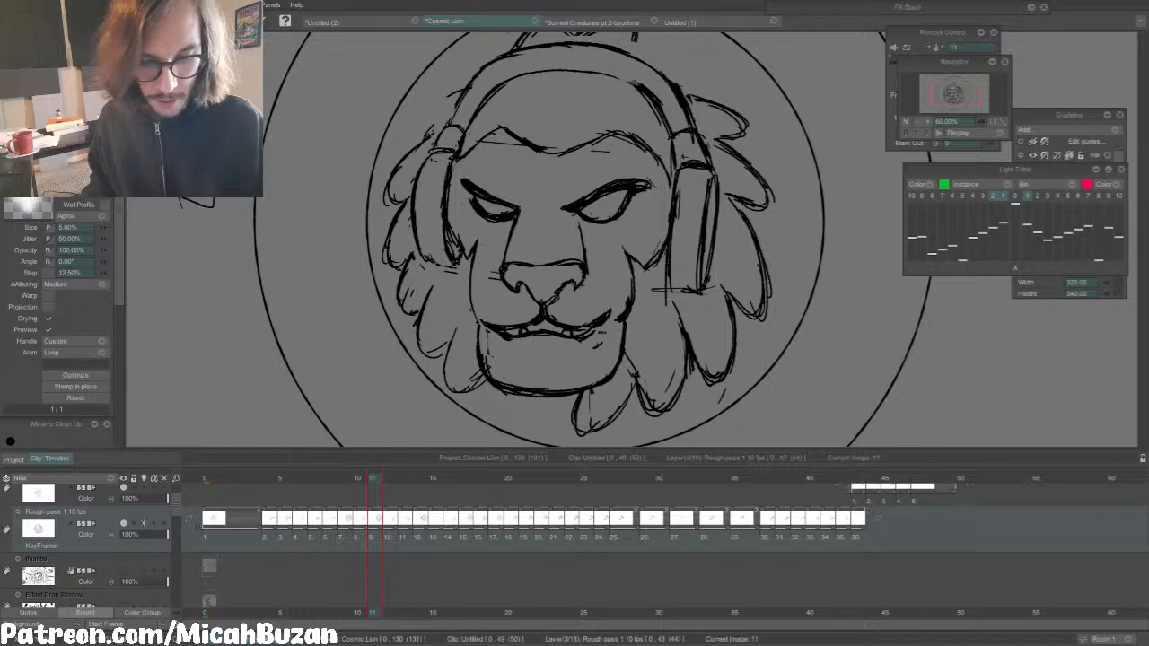
mouse_move(211, 210)
mouse_down()
mouse_move(212, 277)
mouse_move(222, 228)
mouse_move(226, 196)
mouse_up()
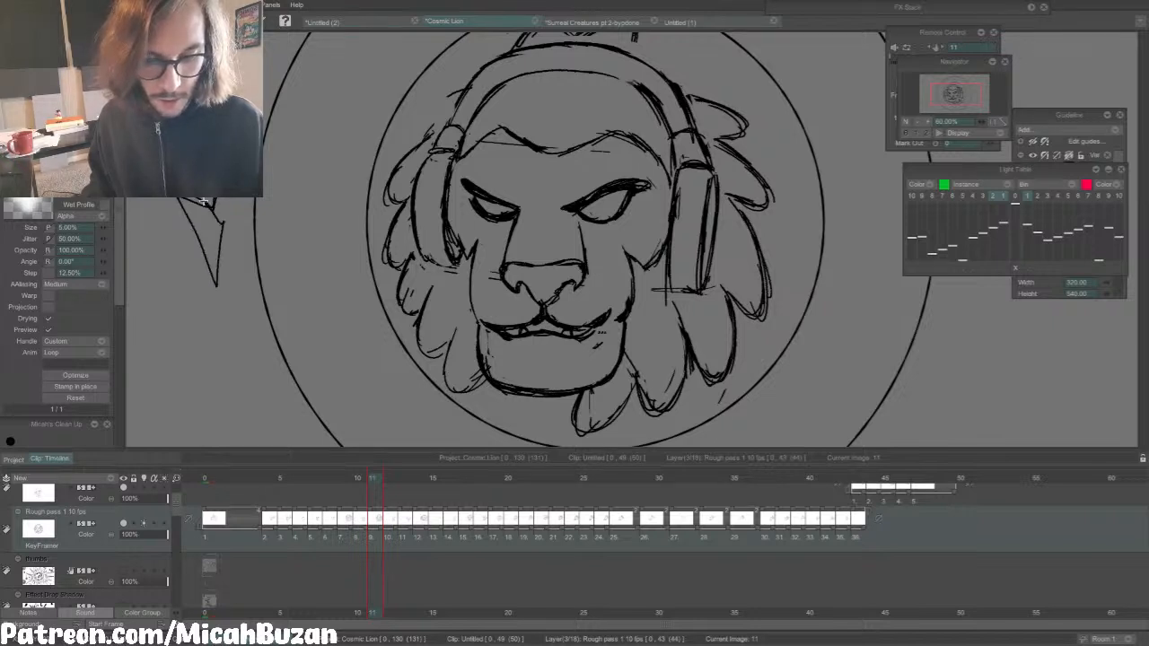
key(ctrl+z)
mouse_move(295, 230)
mouse_down()
mouse_move(303, 150)
mouse_move(319, 215)
mouse_move(325, 103)
mouse_move(328, 196)
mouse_up()
key(ctrl+z)
mouse_move(199, 190)
mouse_down()
mouse_move(316, 116)
mouse_move(257, 244)
mouse_move(242, 218)
mouse_up()
key(ctrl+z)
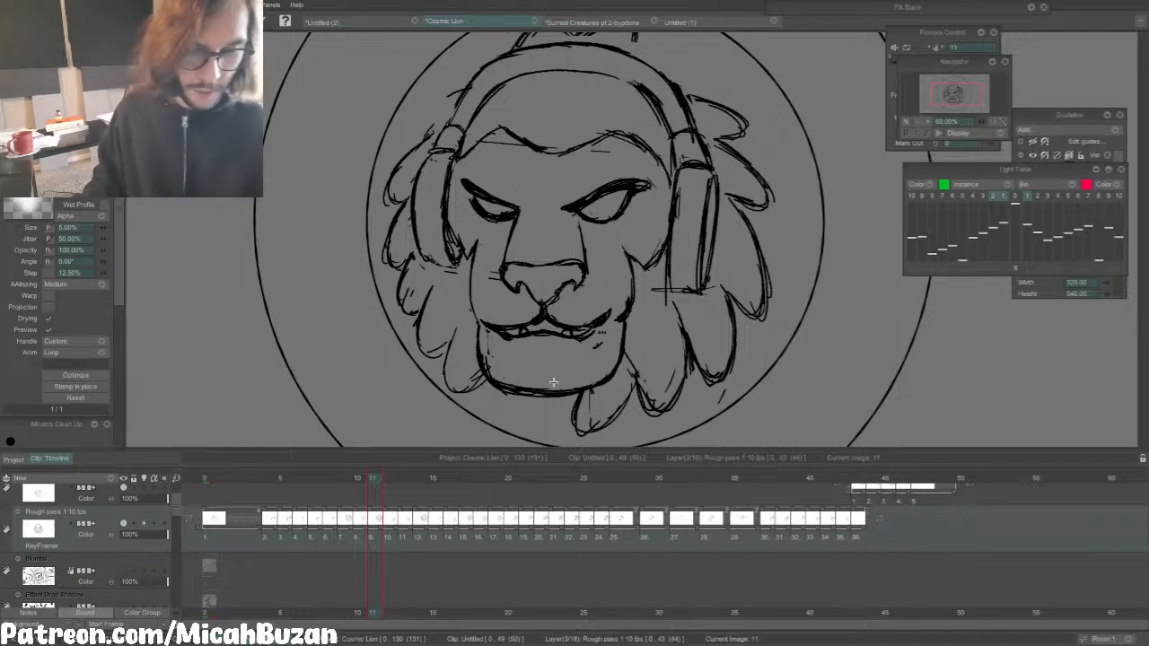
Step: Compare images 10 to 12 and turn the light table back on while on image 12
key(Left)
key(Right)
key(Right)
key(Left)
key(Right)
key(Left)
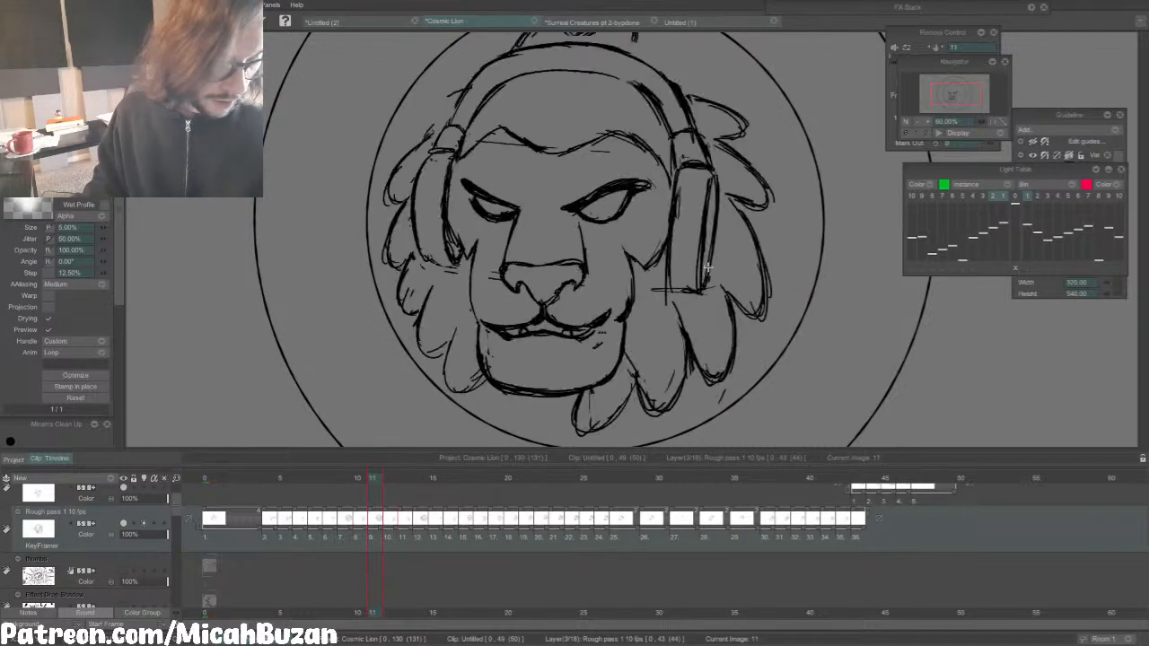
key(Right)
click(1015, 197)
key(Left)
key(Right)
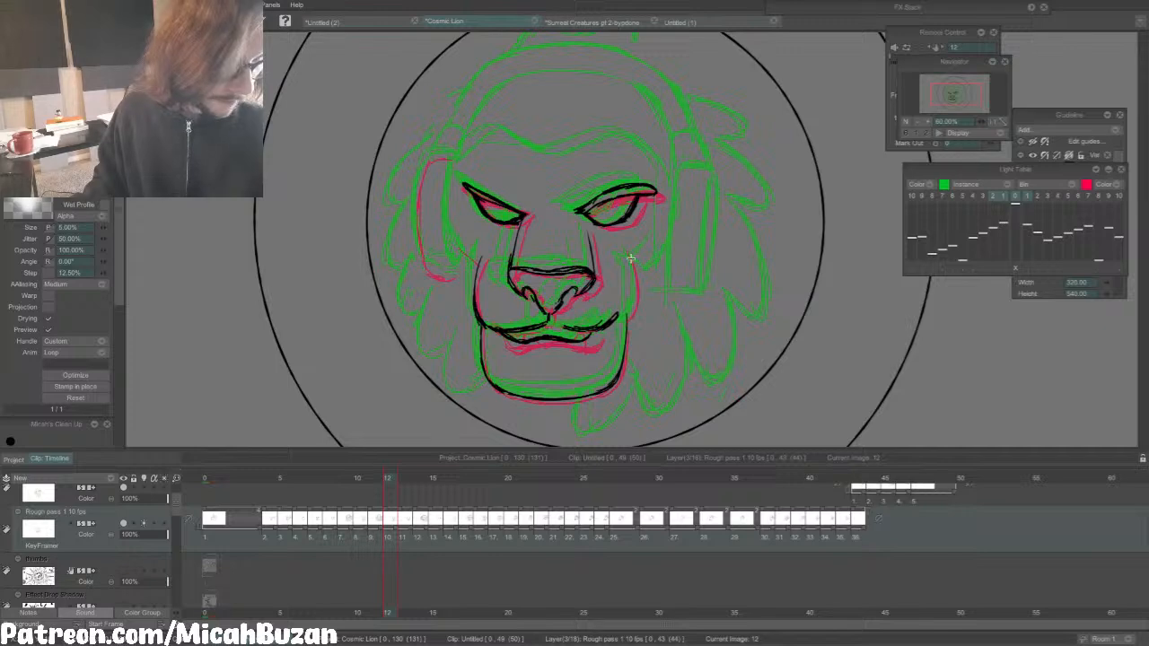
Step: Try to draw the right-side muzzle line below the cheek on image 12
mouse_move(629, 250)
mouse_down()
mouse_move(637, 288)
mouse_move(624, 313)
mouse_up()
key(ctrl+z)
key(Left)
key(Right)
Step: Erase the line below the right cheek on image 11 and redraw its upper part from the cheek corner
key(e)
key(Left)
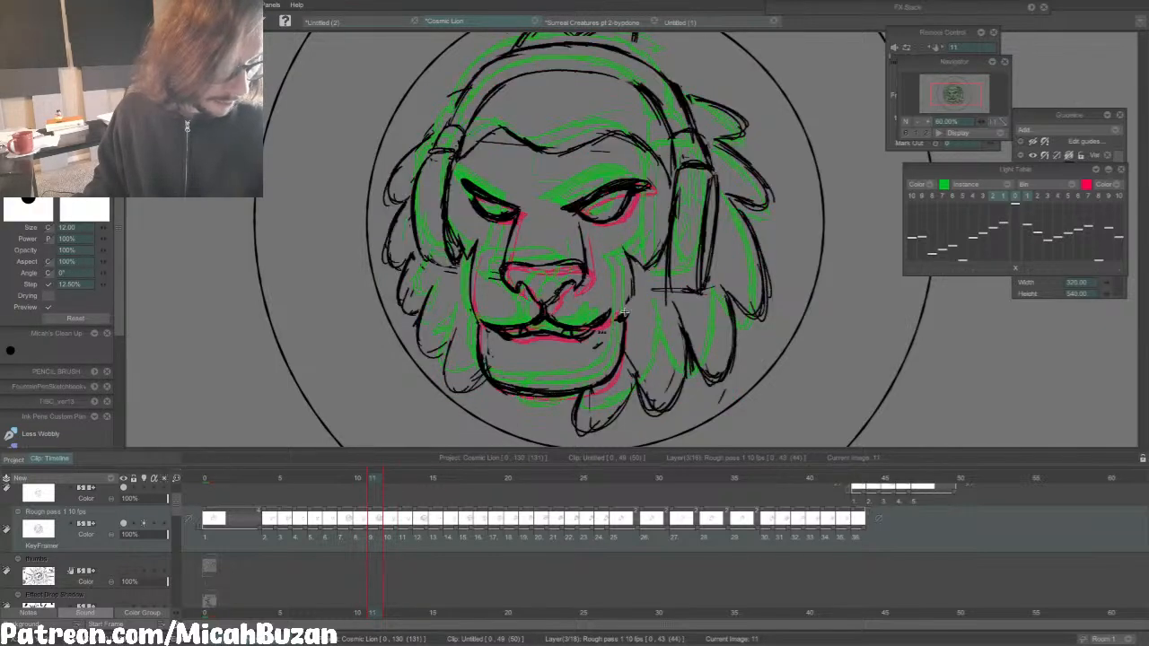
key(Right)
key(Left)
key(b)
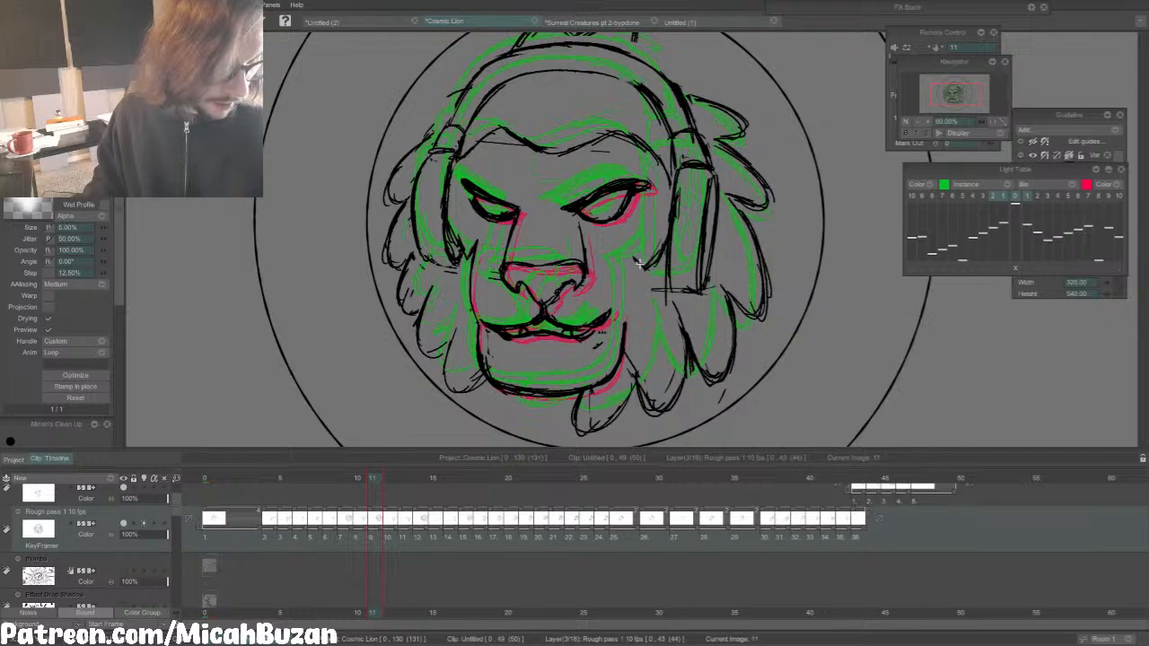
key(Left)
key(Right)
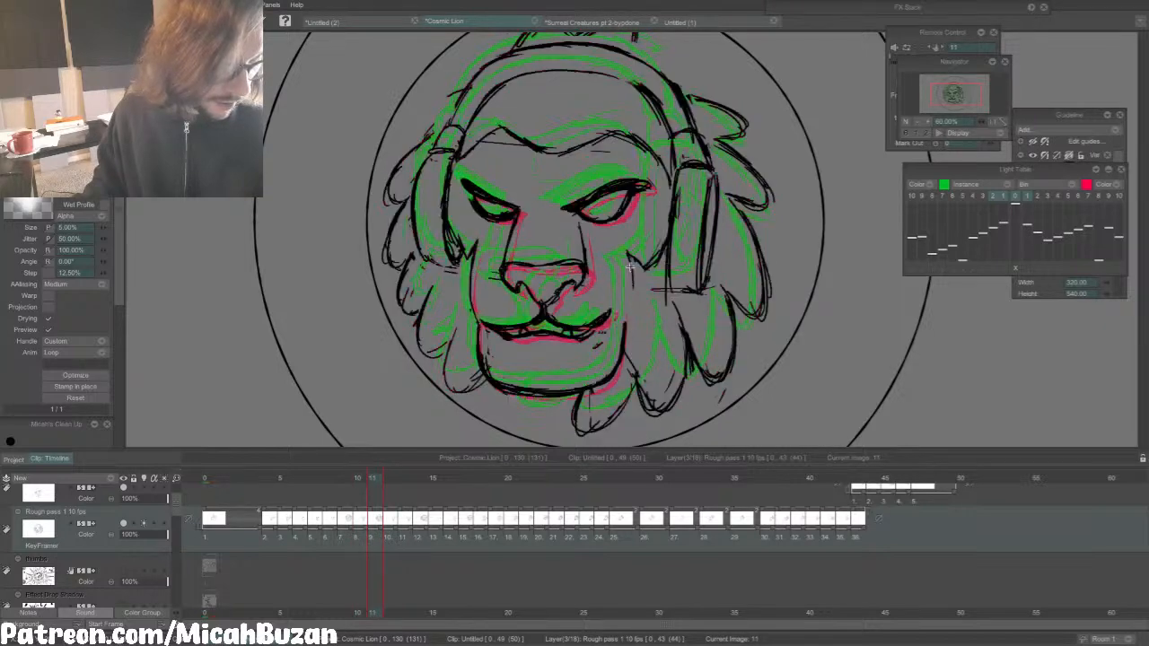
drag(631, 266, 633, 285)
Step: Draw the curved right-side muzzle line from the cheek down to the jaw on image 12
key(Right)
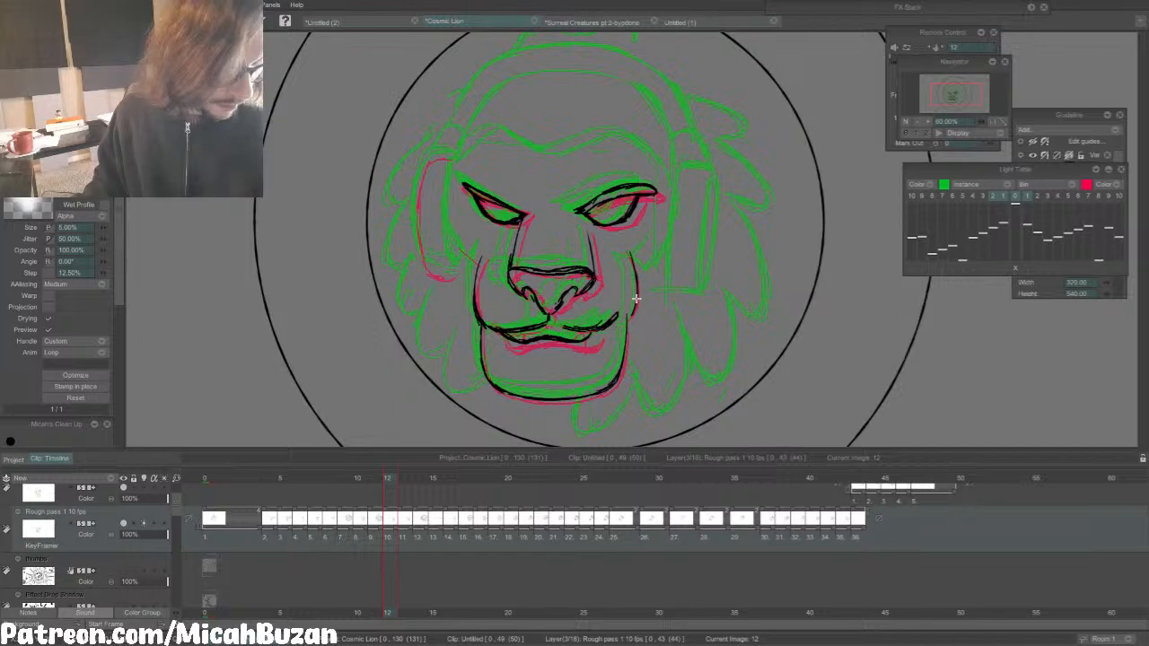
drag(635, 297, 626, 324)
key(Left)
Step: Erase the line below the right cheek on image 11 and redraw it curving down toward the jaw
key(Left)
key(e)
key(Right)
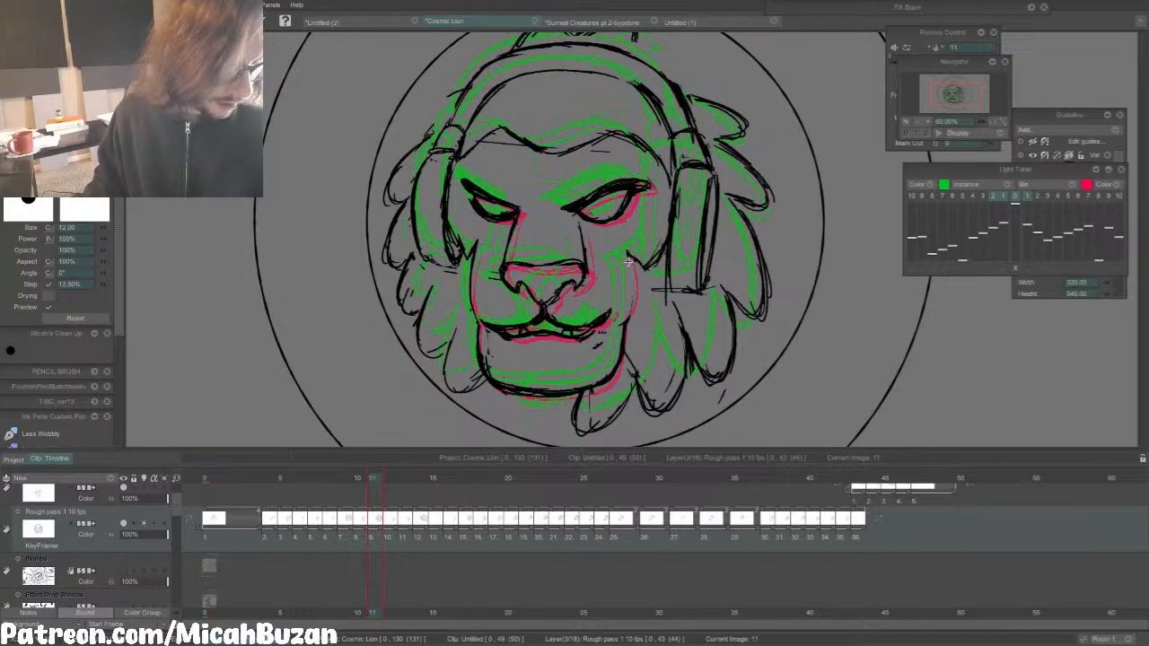
key(b)
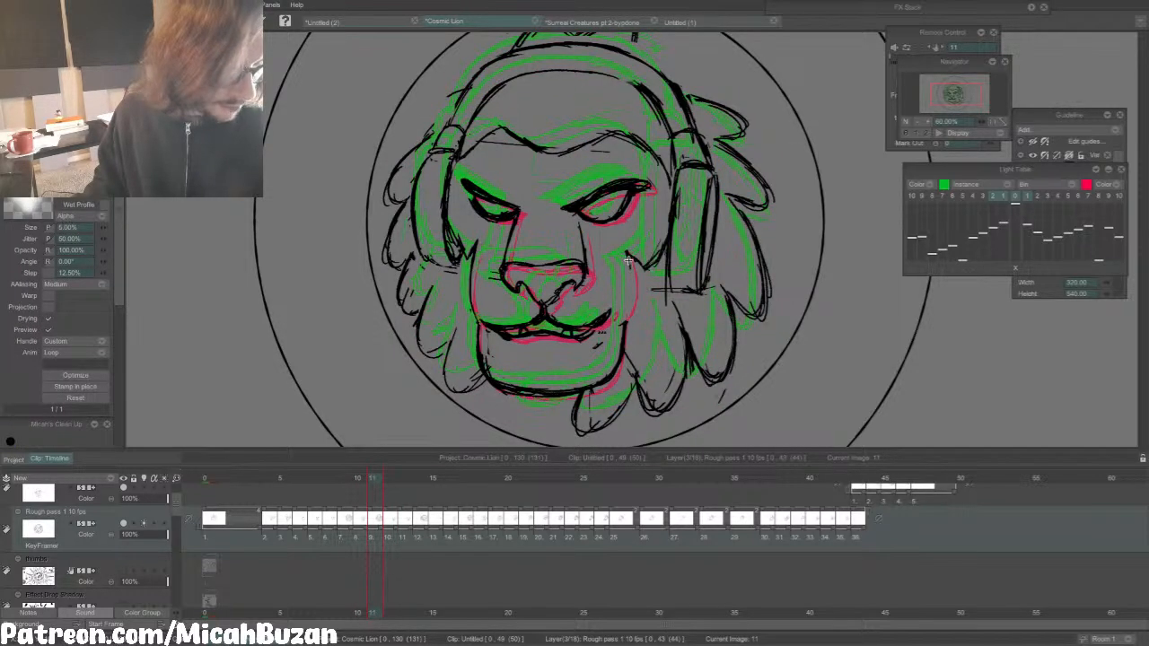
key(Right)
key(Left)
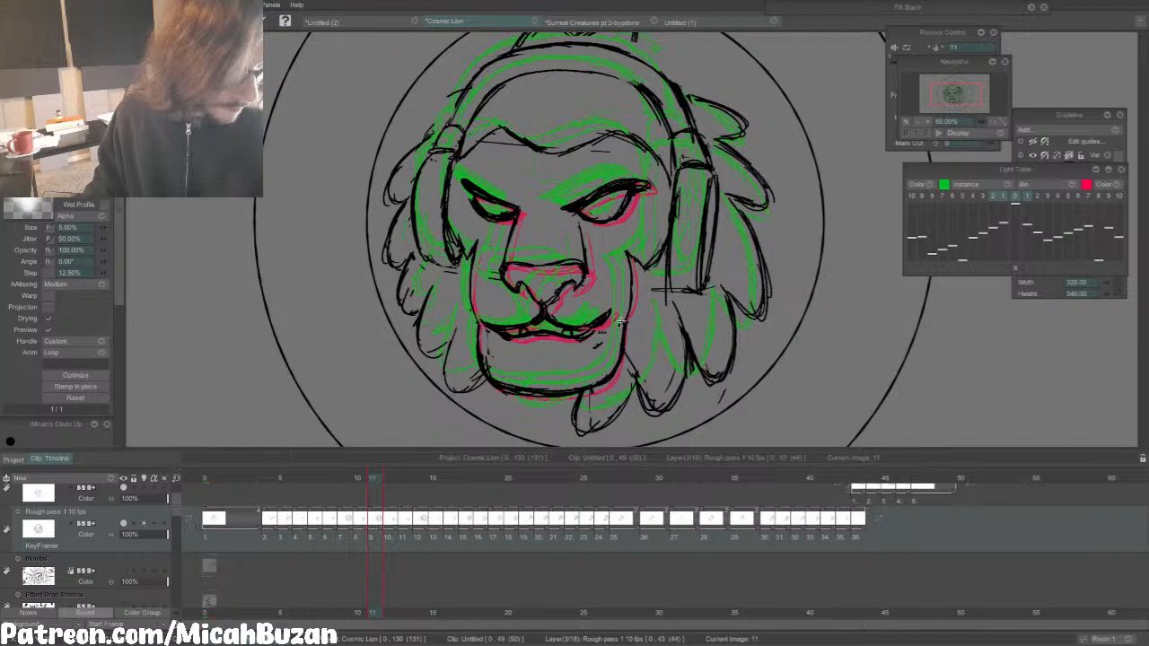
Step: Draw the curved right-side muzzle line from the cheek down to the jaw on image 13
key(Right)
key(e)
key(Right)
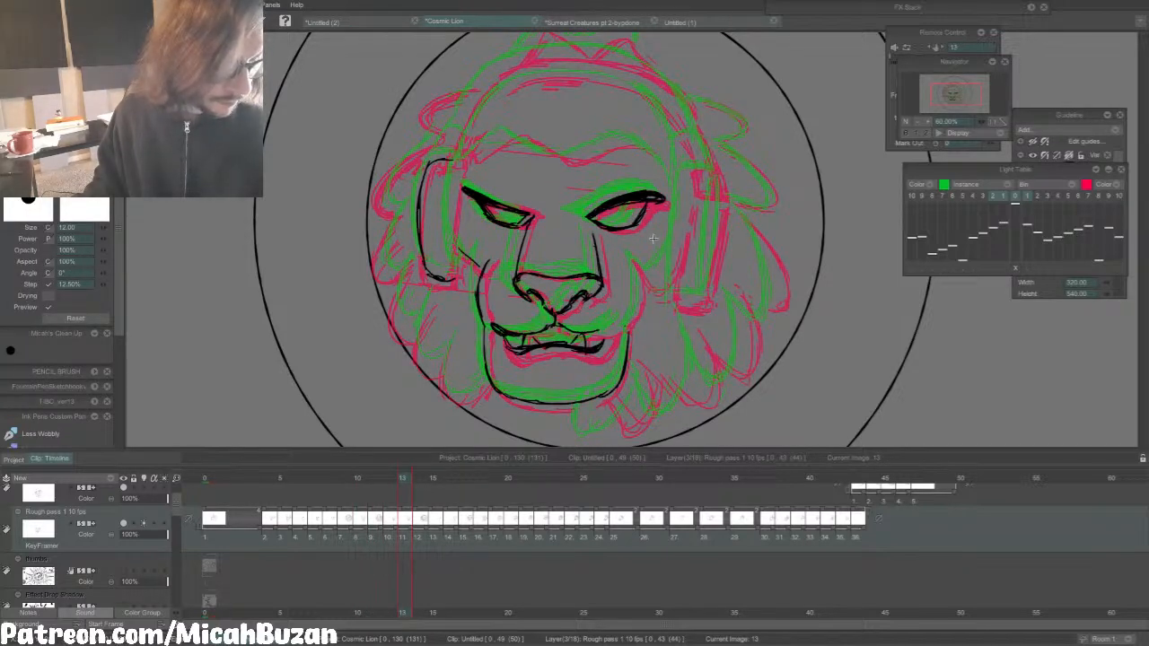
key(b)
drag(640, 288, 635, 313)
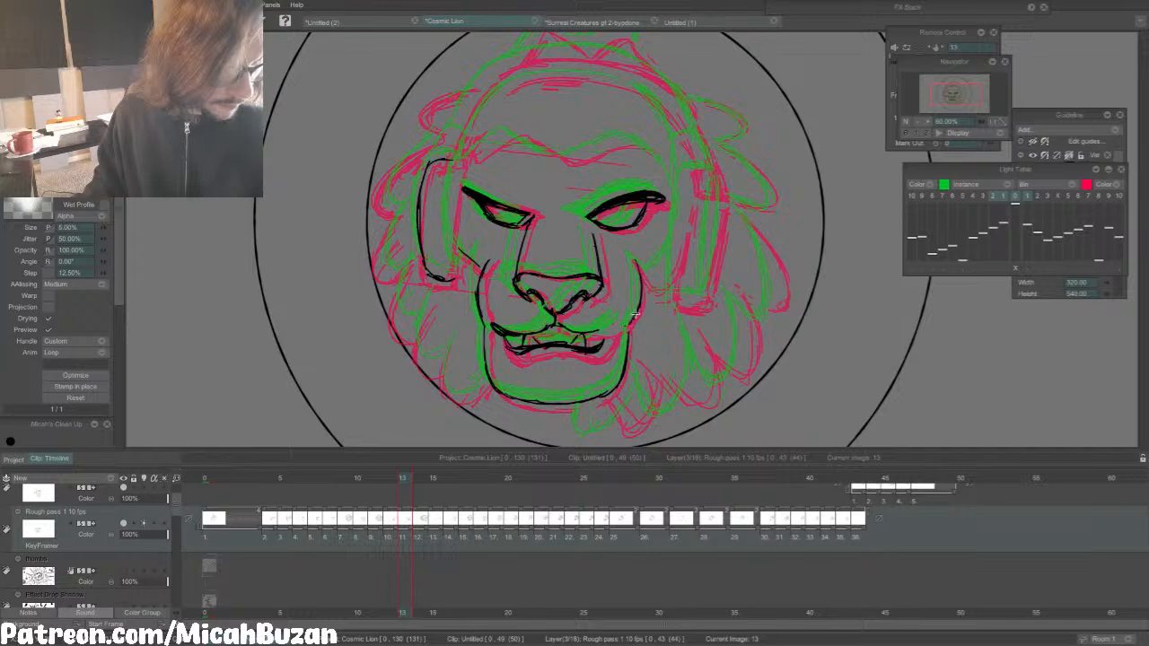
Step: Erase the old muzzle lines below both cheeks on image 14, checking against image 13
key(Right)
key(e)
drag(638, 270, 636, 312)
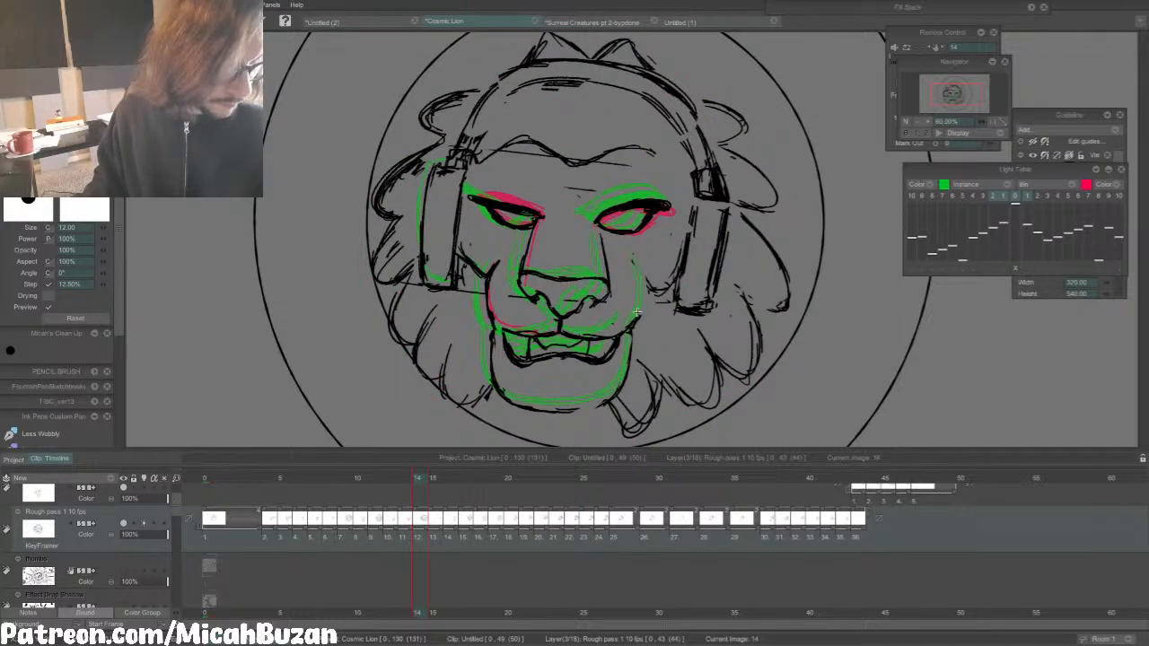
drag(497, 265, 491, 313)
key(Left)
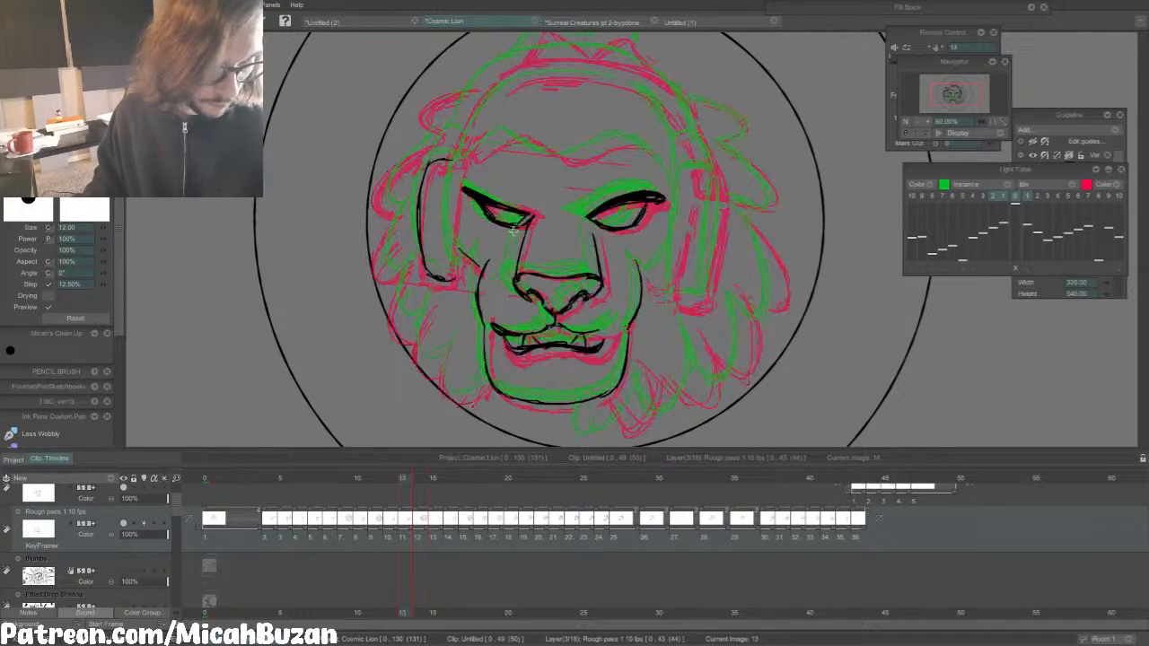
Step: Redraw the left-side muzzle line on image 14 between the neighbouring drawings' lines
key(Right)
key(b)
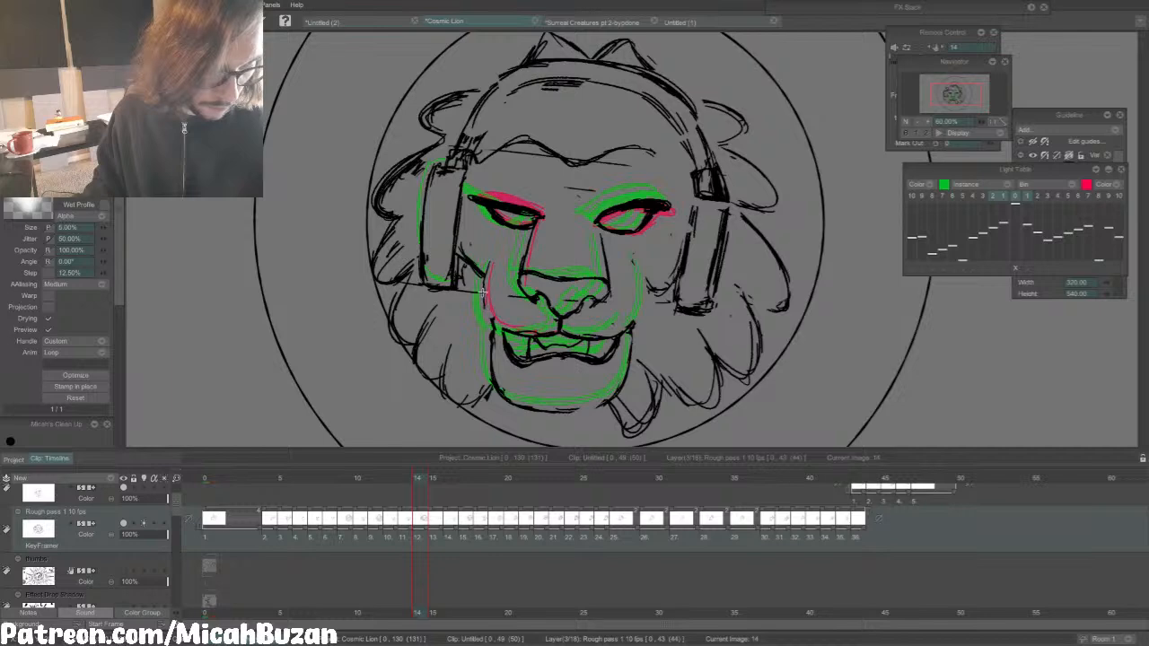
key(Left)
key(Right)
key(e)
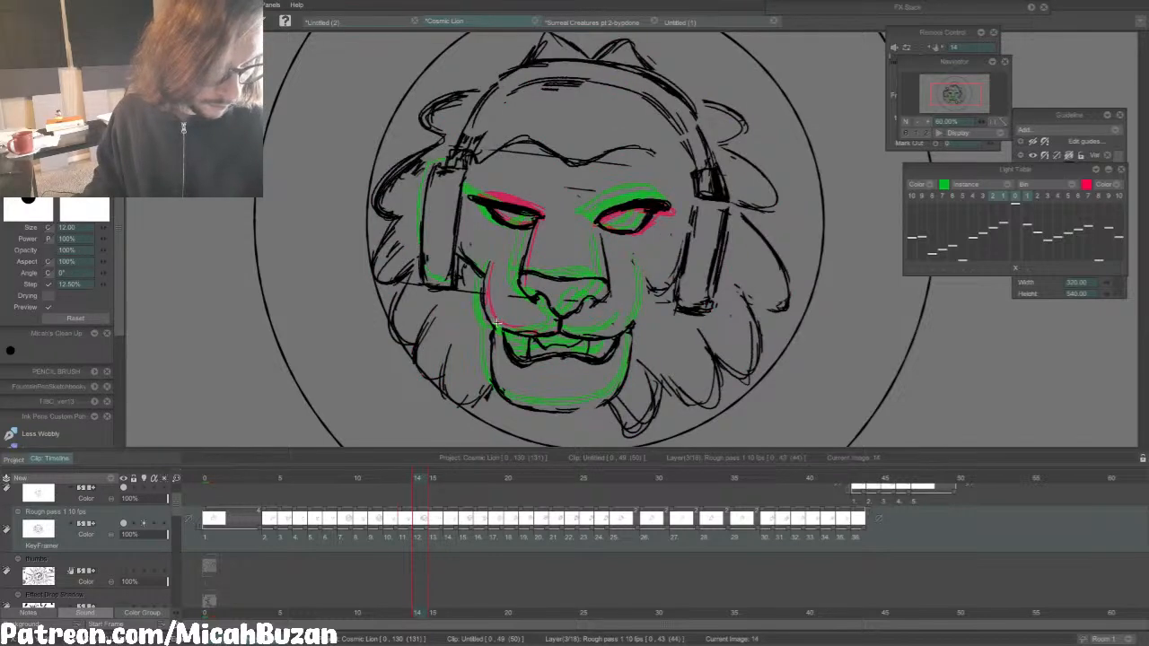
Step: Draw the curved right-side muzzle line from the cheek down to the mouth corner on image 14
key(Left)
key(Right)
key(b)
mouse_move(640, 262)
mouse_down()
mouse_move(643, 302)
mouse_move(630, 329)
mouse_up()
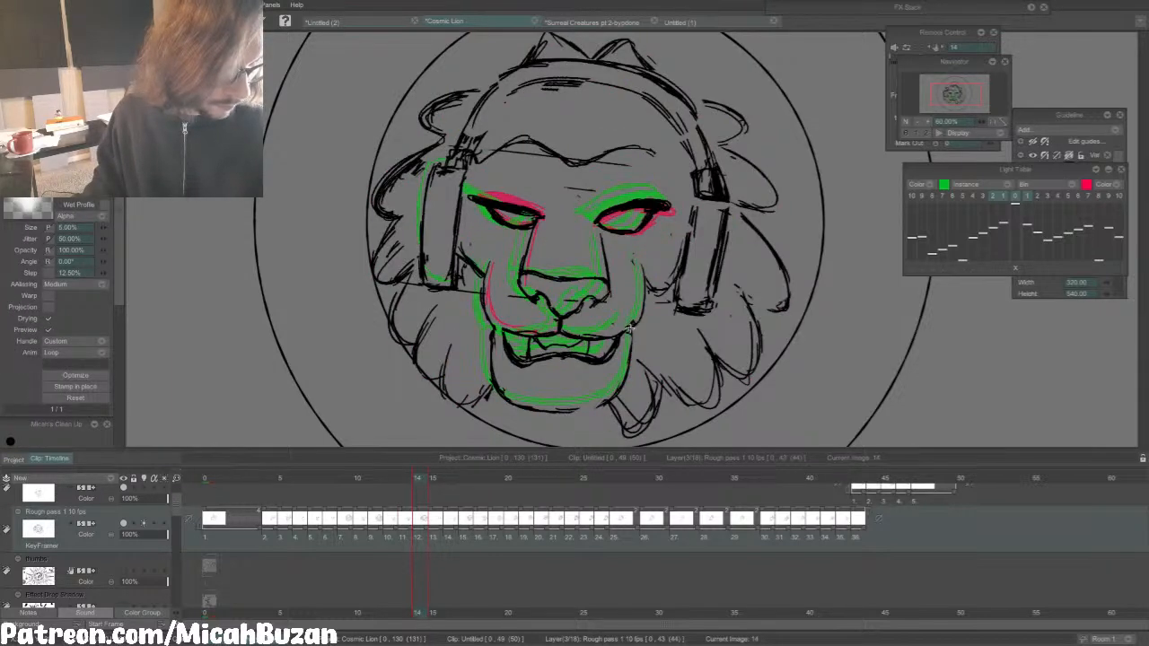
key(Left)
key(Right)
Step: Erase and redraw the left side of the jaw on image 14 to follow image 13
key(e)
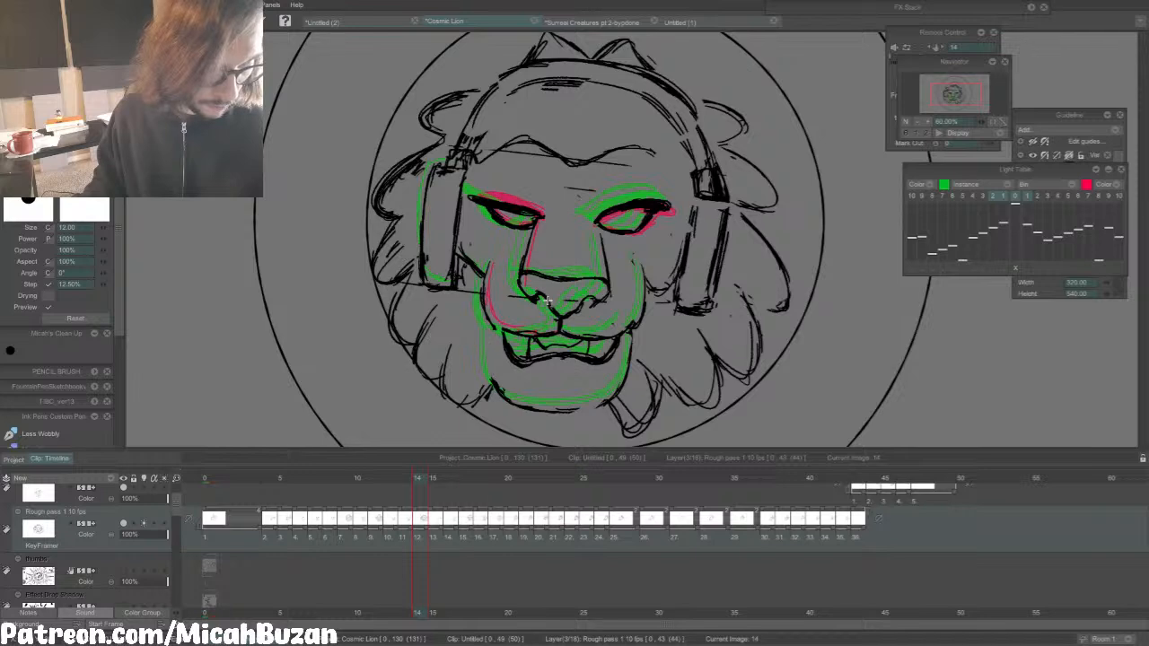
key(b)
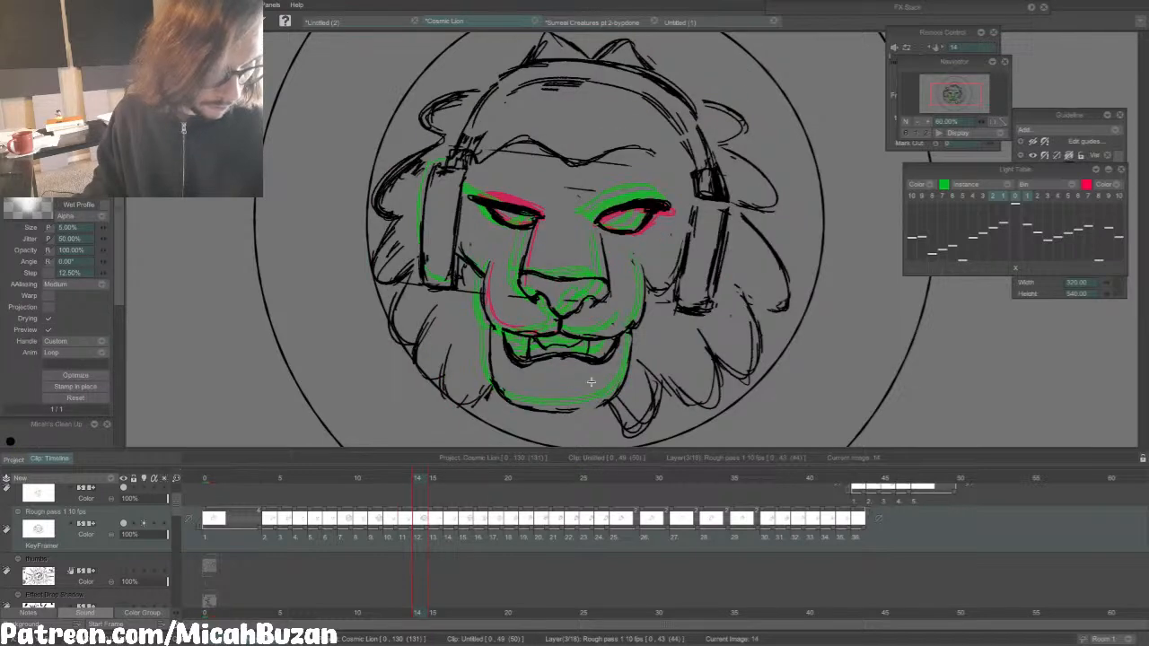
key(Left)
key(Right)
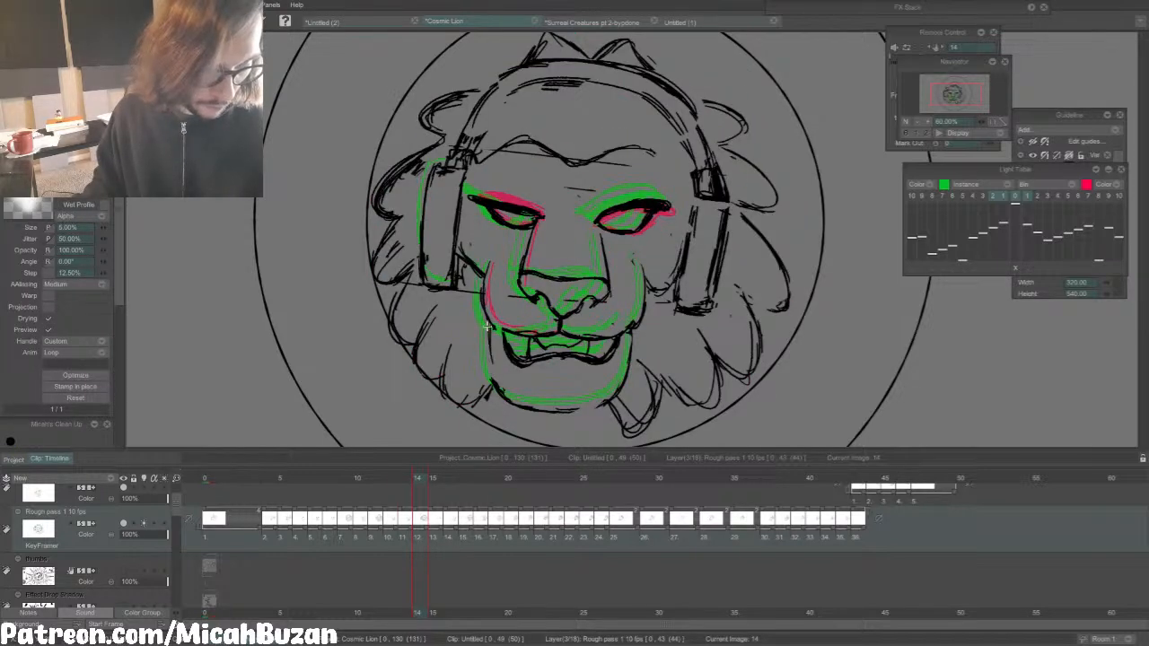
key(Left)
key(Right)
Step: Turn the light table off and clean up the left jaw line on image 14
key(Left)
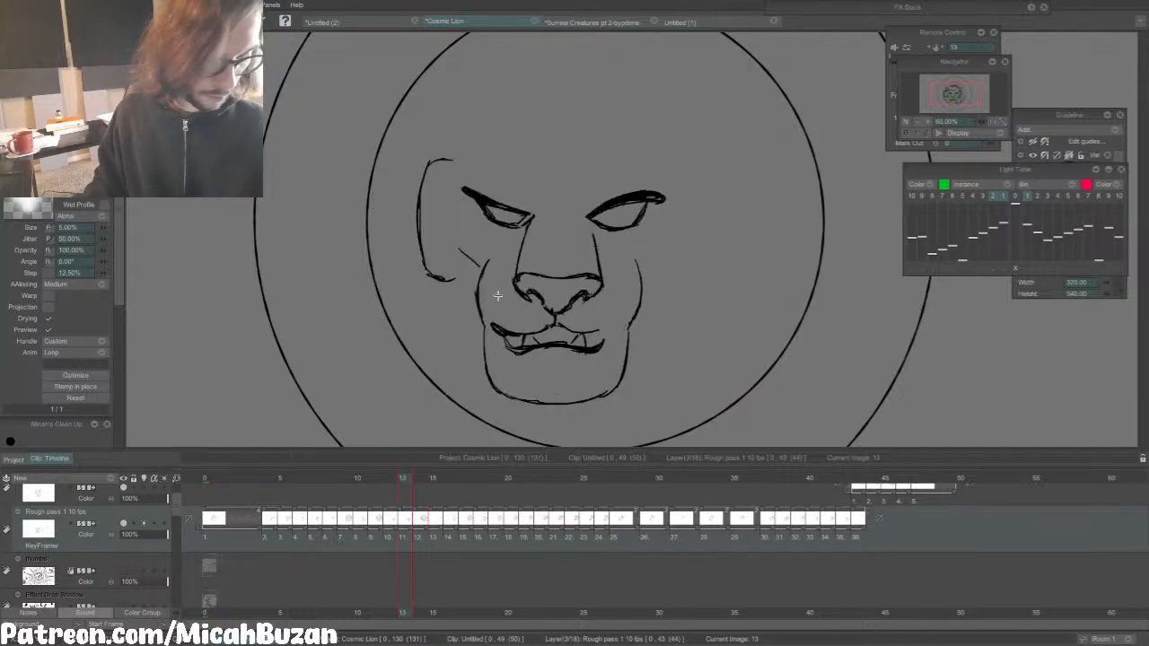
key(Right)
key(b)
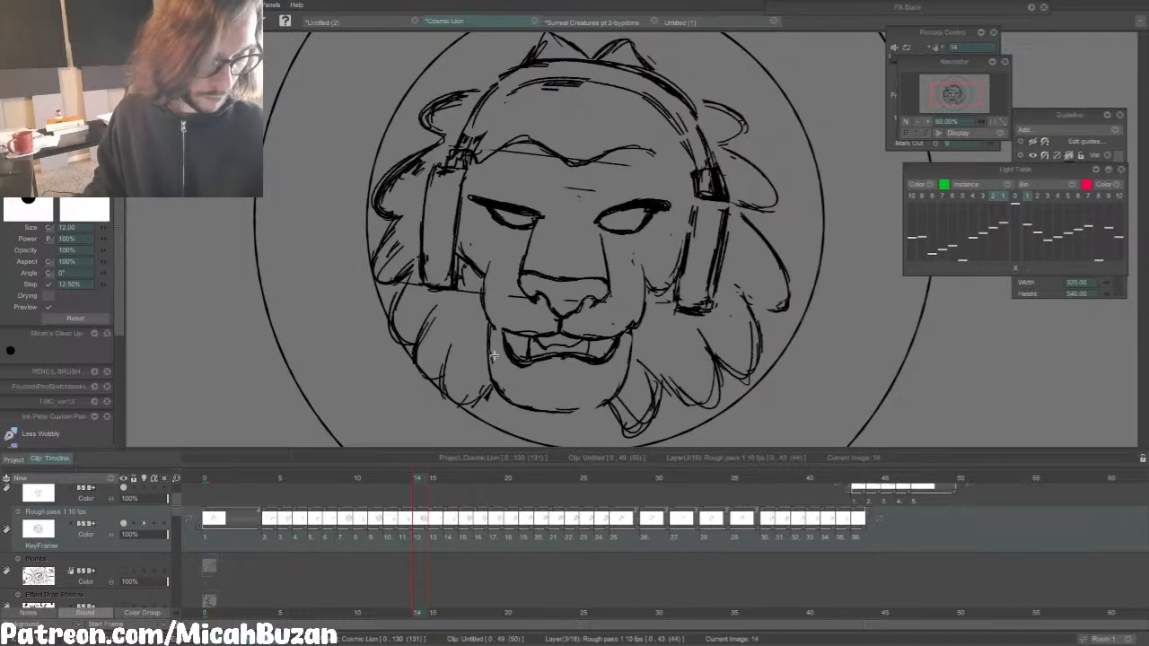
key(Left)
key(Right)
key(b)
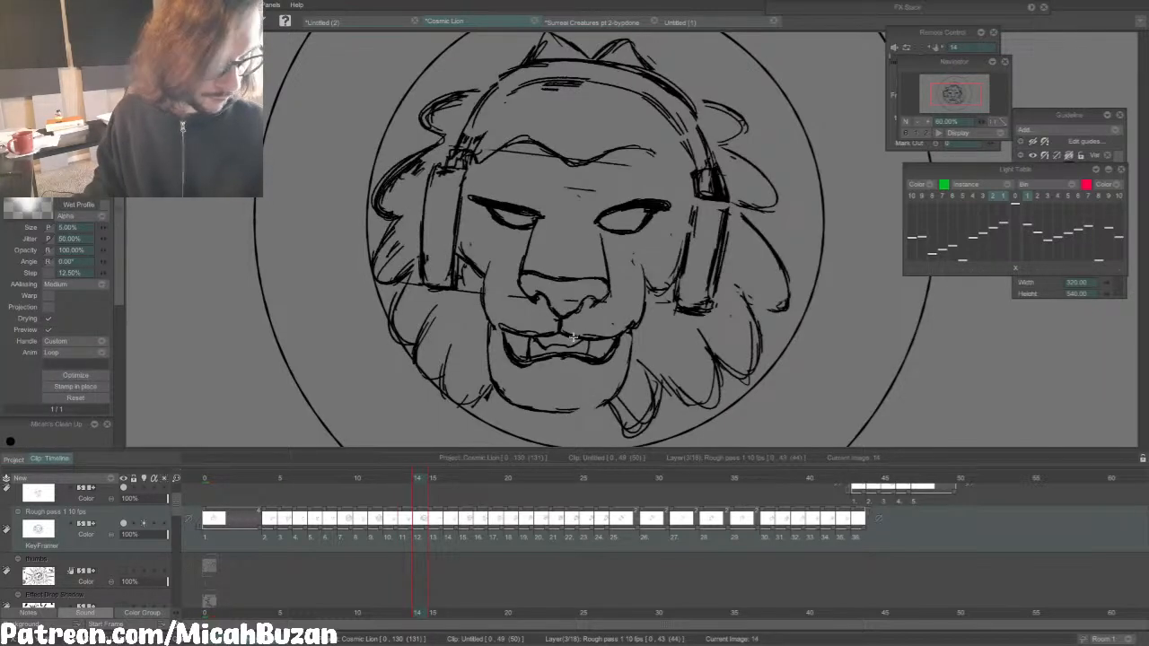
Step: Rework the upper lip line on image 14 from the left mouth corner across to the right
key(b)
key(b)
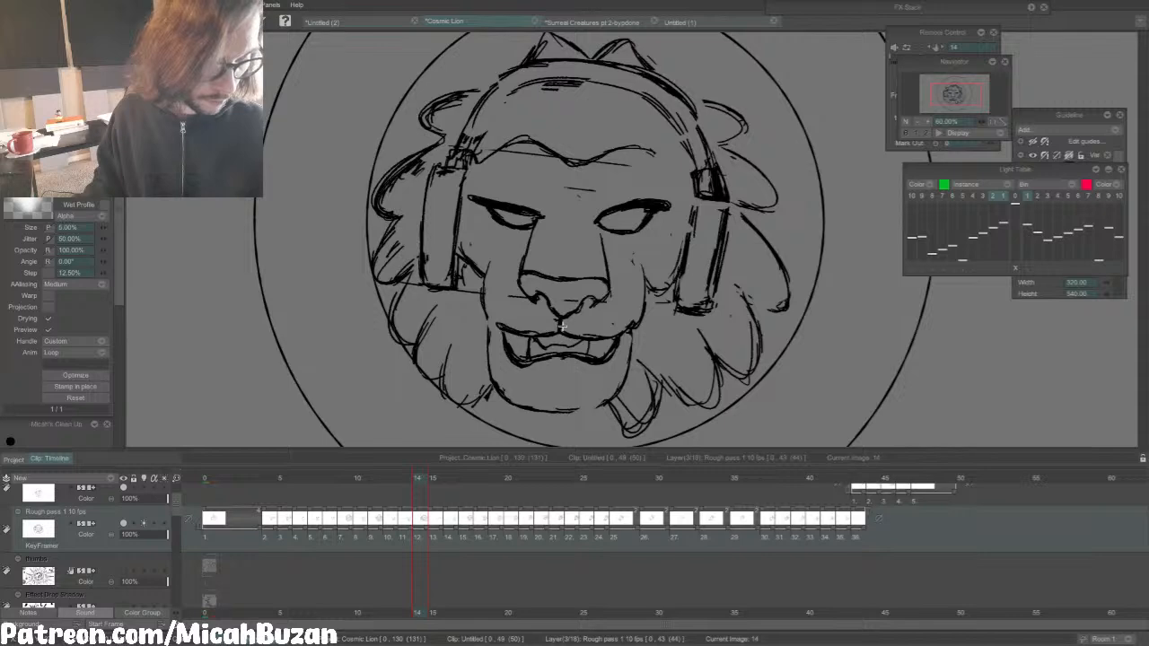
key(Left)
key(Right)
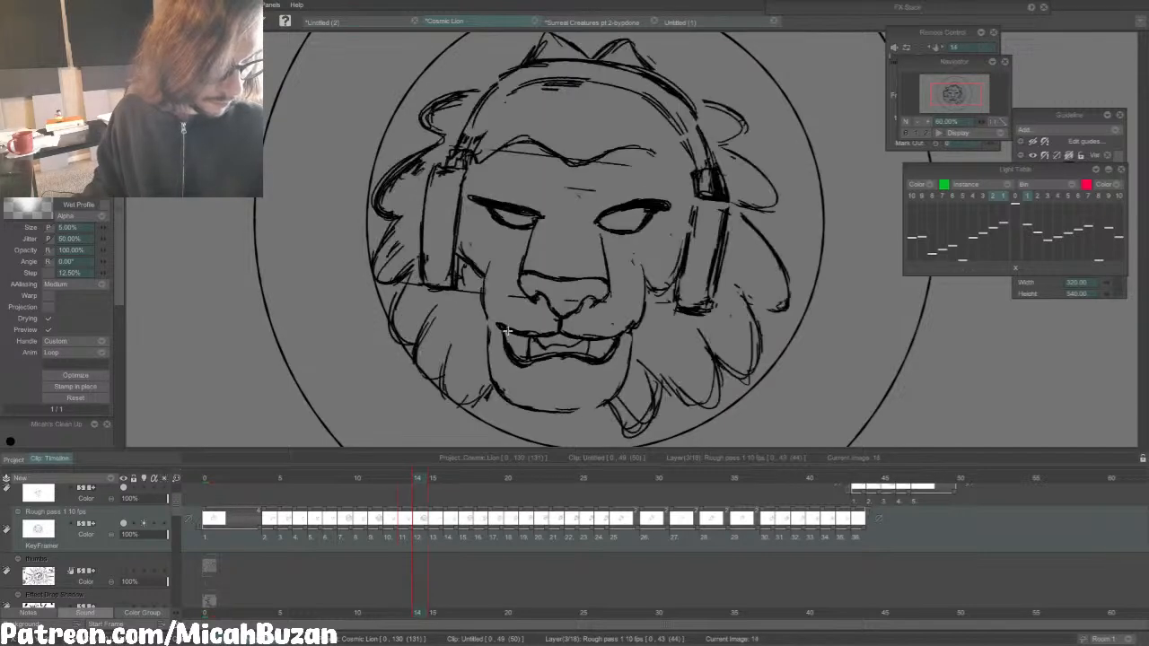
key(Left)
key(Right)
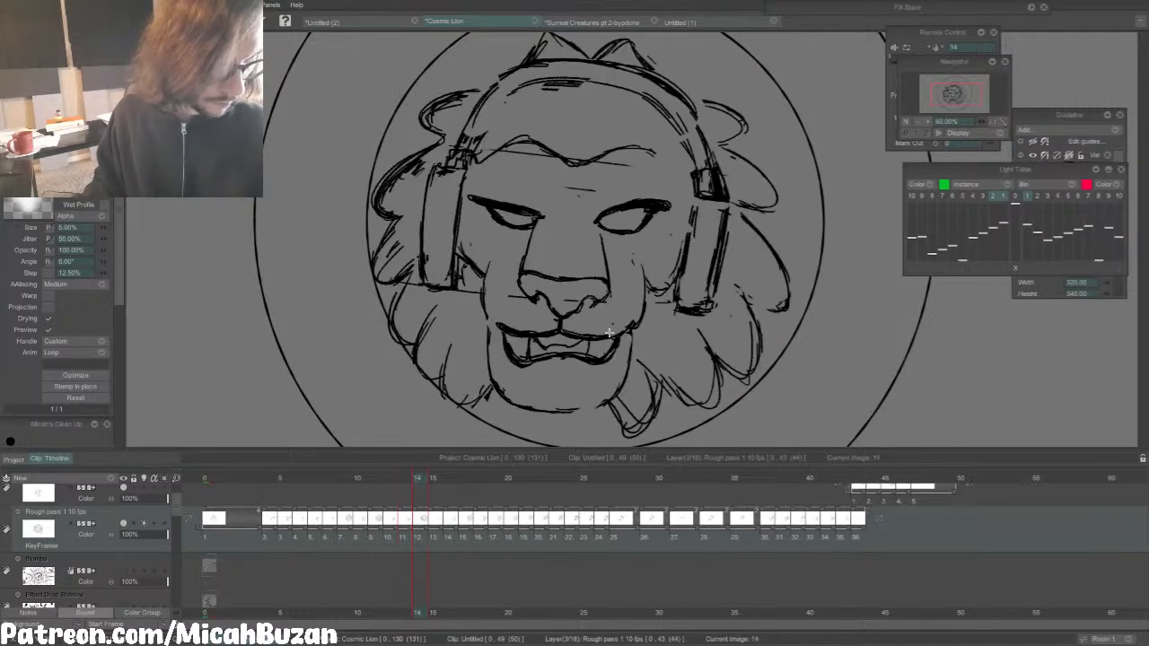
key(Left)
key(Right)
Step: Erase the right mouth corner on image 14 and redraw it, comparing with images 12 and 13
key(b)
key(Left)
key(Left)
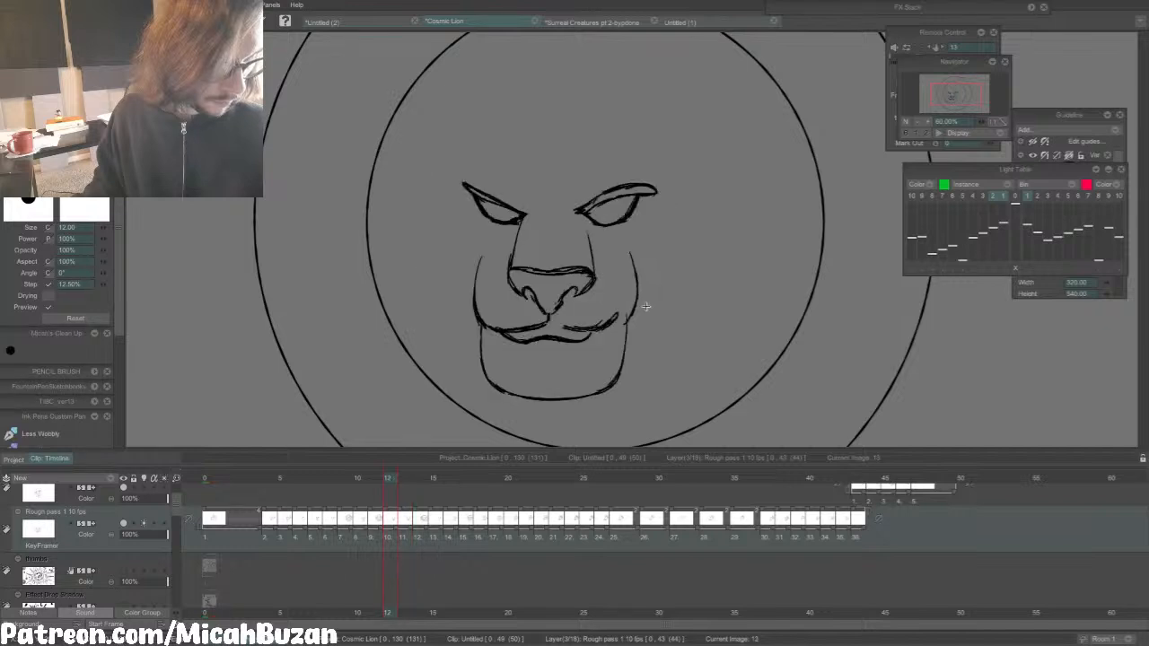
key(Right)
key(Right)
key(Left)
key(Right)
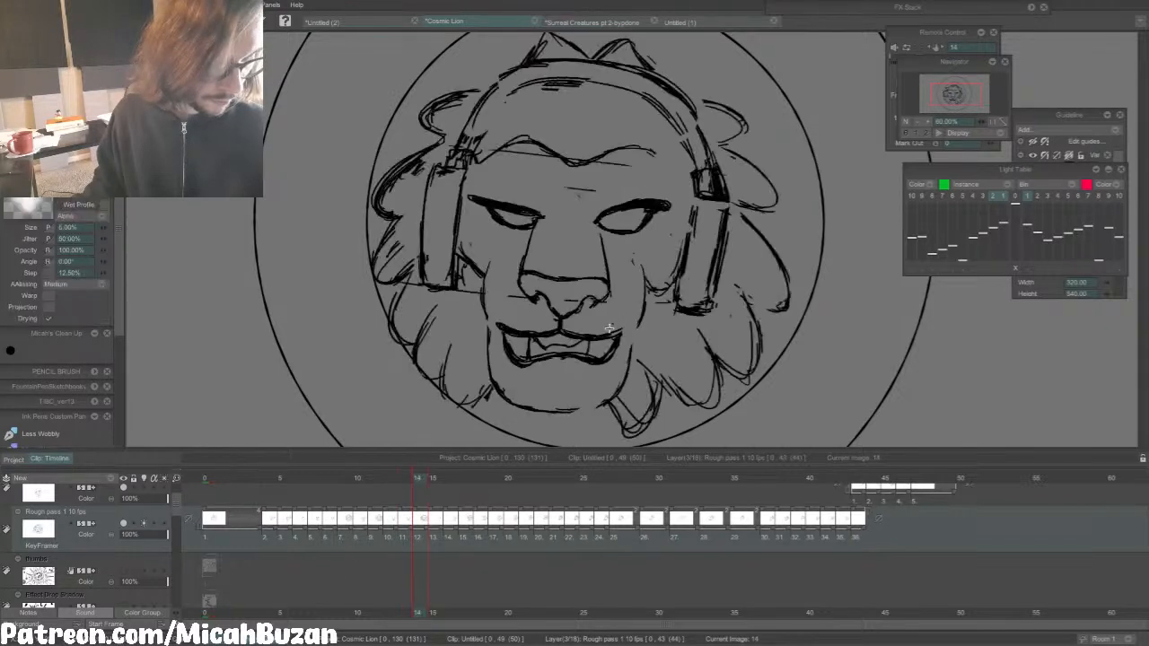
key(b)
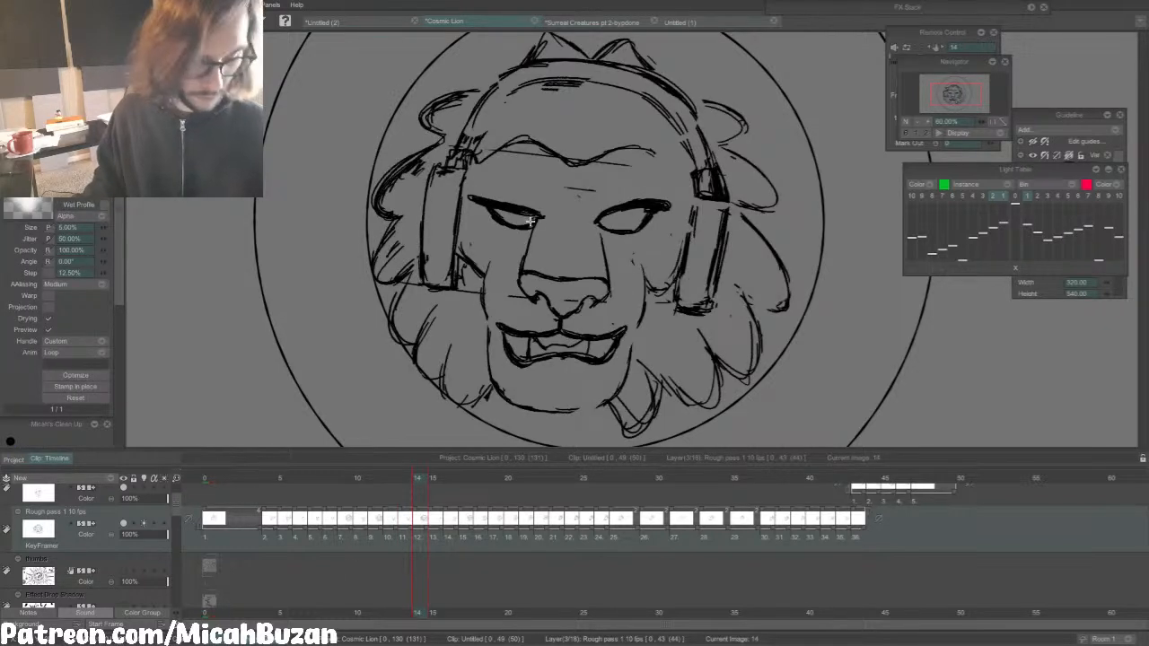
Step: Erase the left cheek line beside the headphone on image 14
key(Left)
key(Right)
key(b)
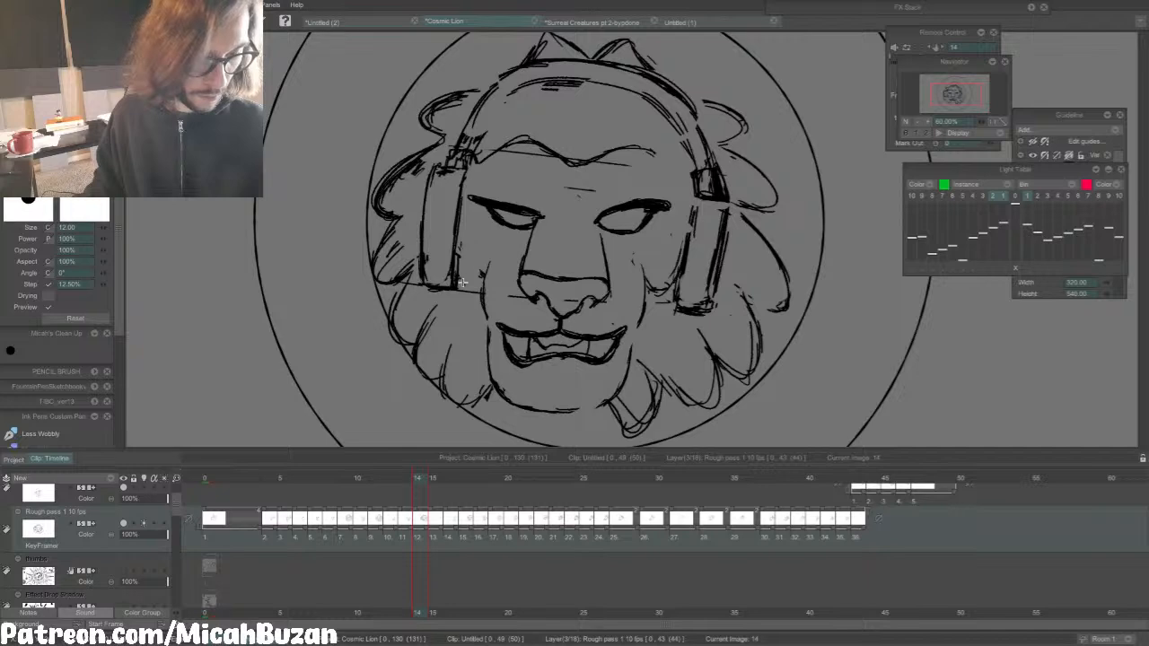
key(Left)
key(Right)
key(b)
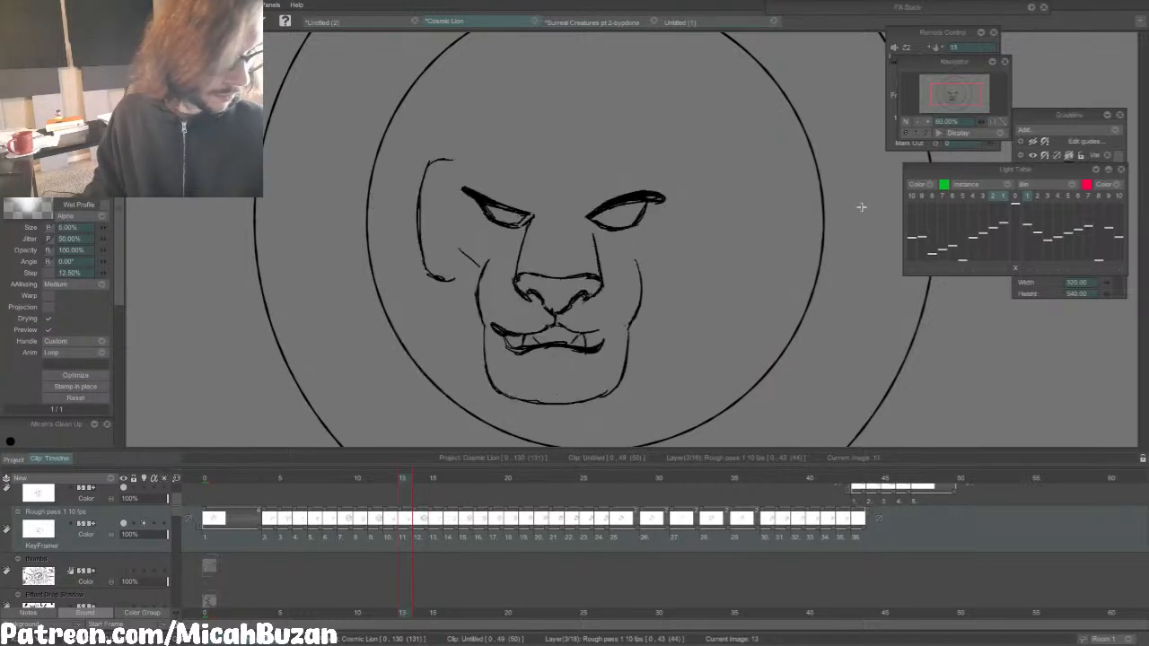
Step: Flip back and forth through the images around 12 to 15 to check the muzzle's movement
key(Left)
key(Left)
key(Left)
key(Right)
key(Right)
key(Right)
key(Left)
key(Left)
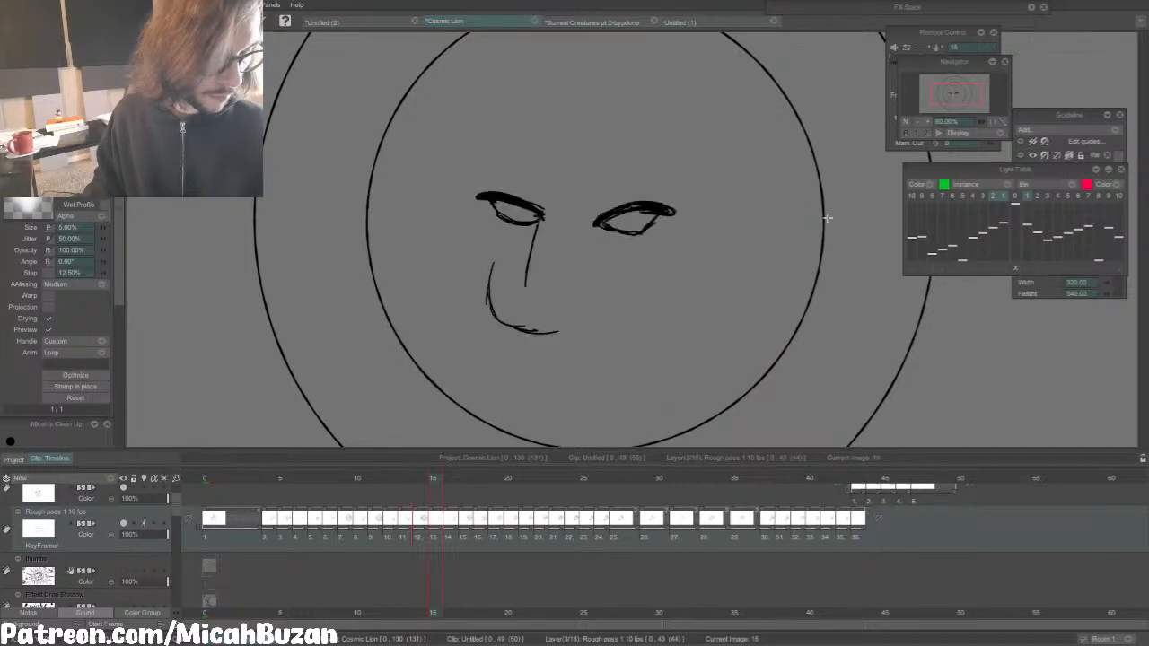
key(Right)
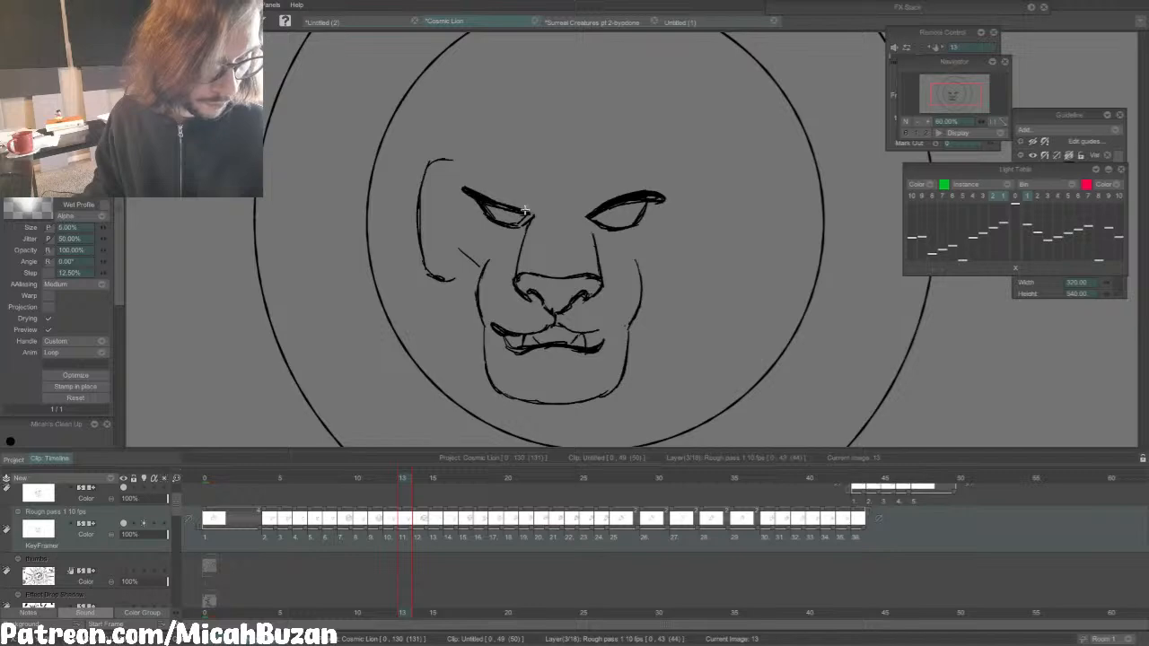
Step: Select the head-turn in-betweens in the rough pass, preview their playback and go to image 4
drag(464, 538, 311, 539)
key(Return)
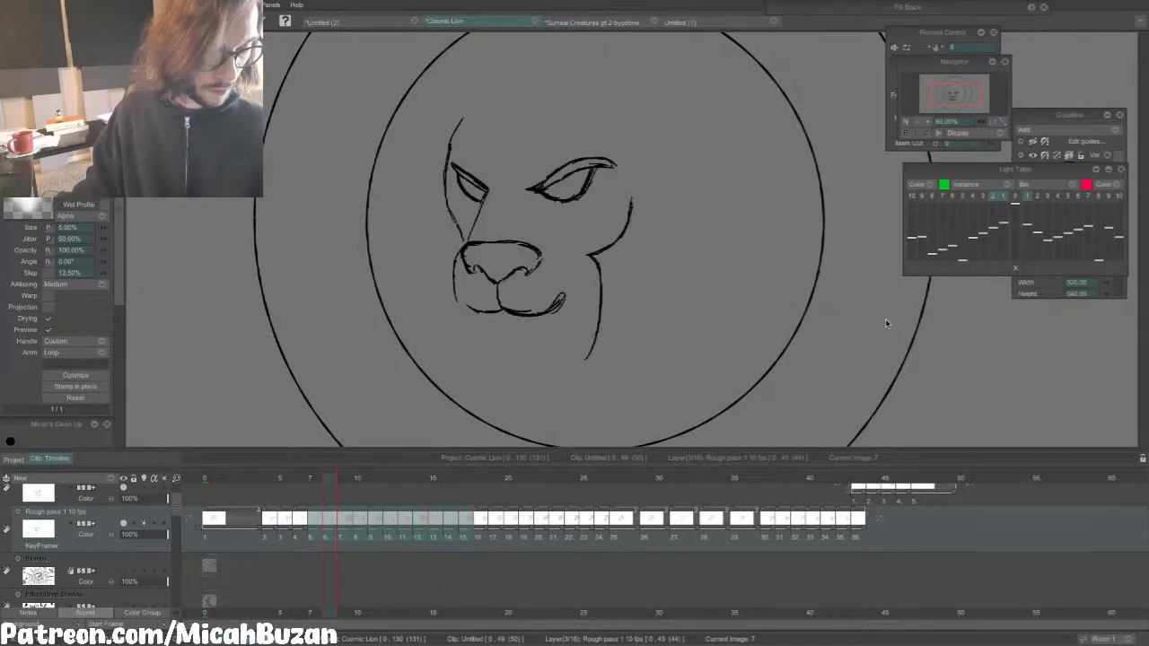
key(Return)
click(267, 470)
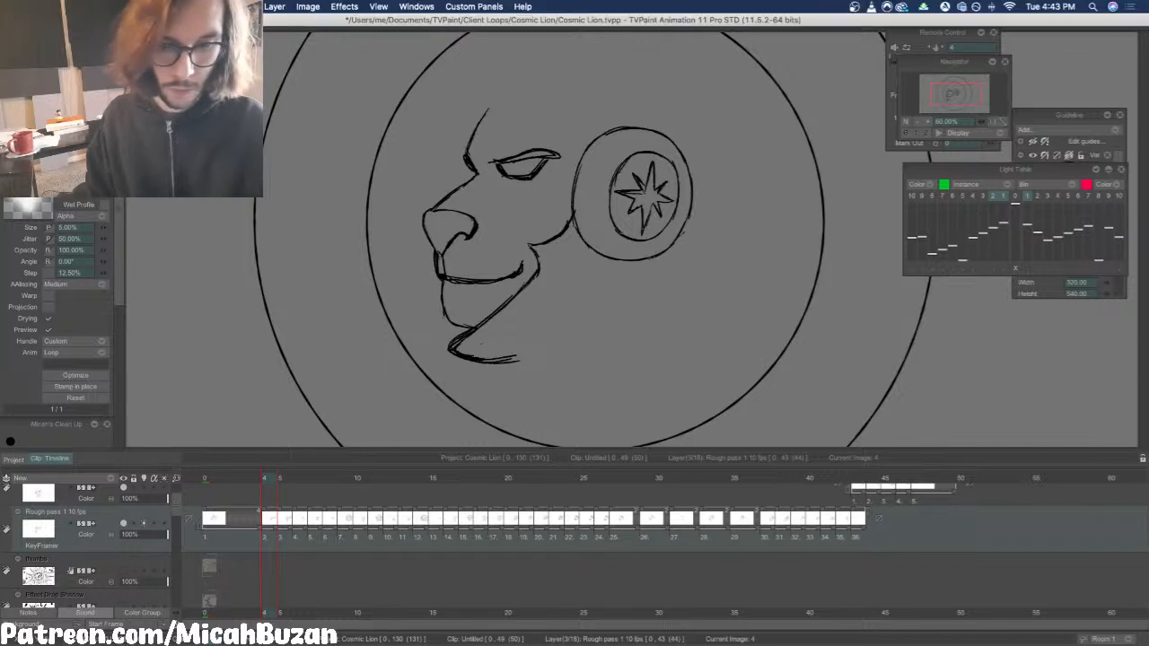
Step: Save the Cosmic Lion project and scrub the timeline to image 11
click(155, 6)
click(174, 100)
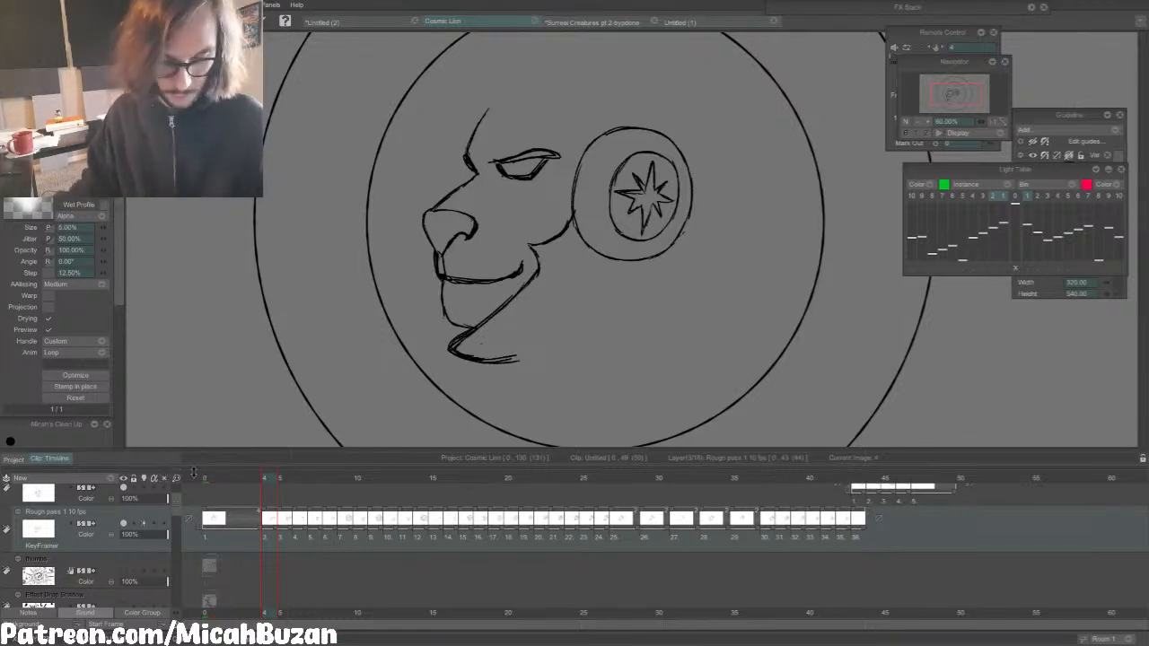
click(207, 479)
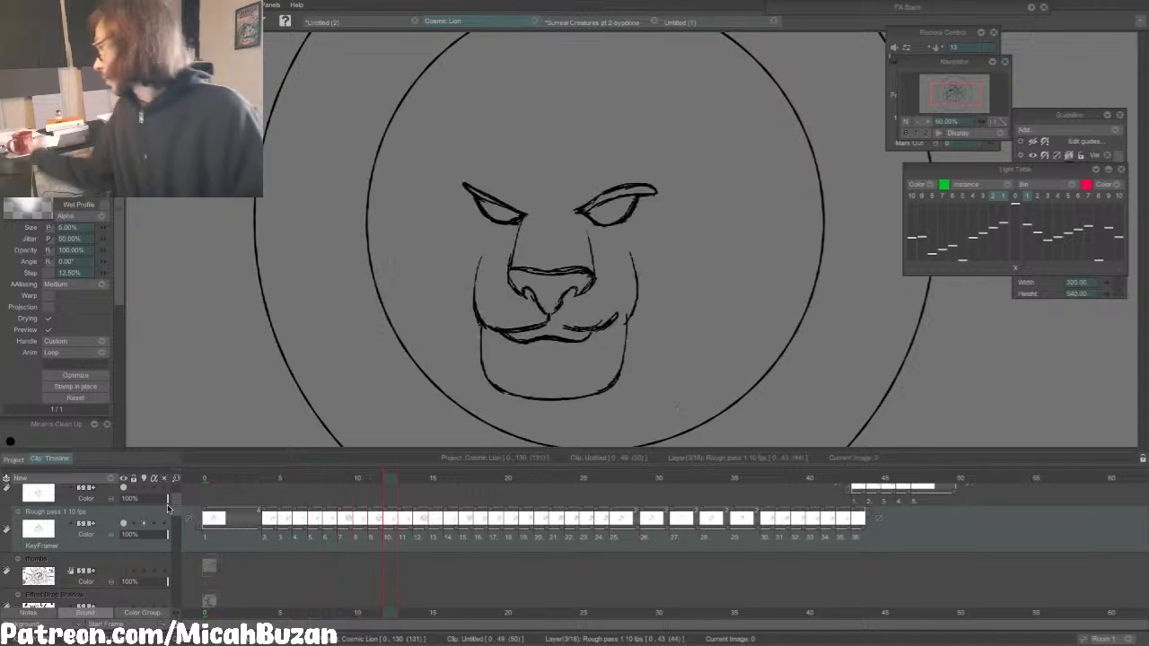
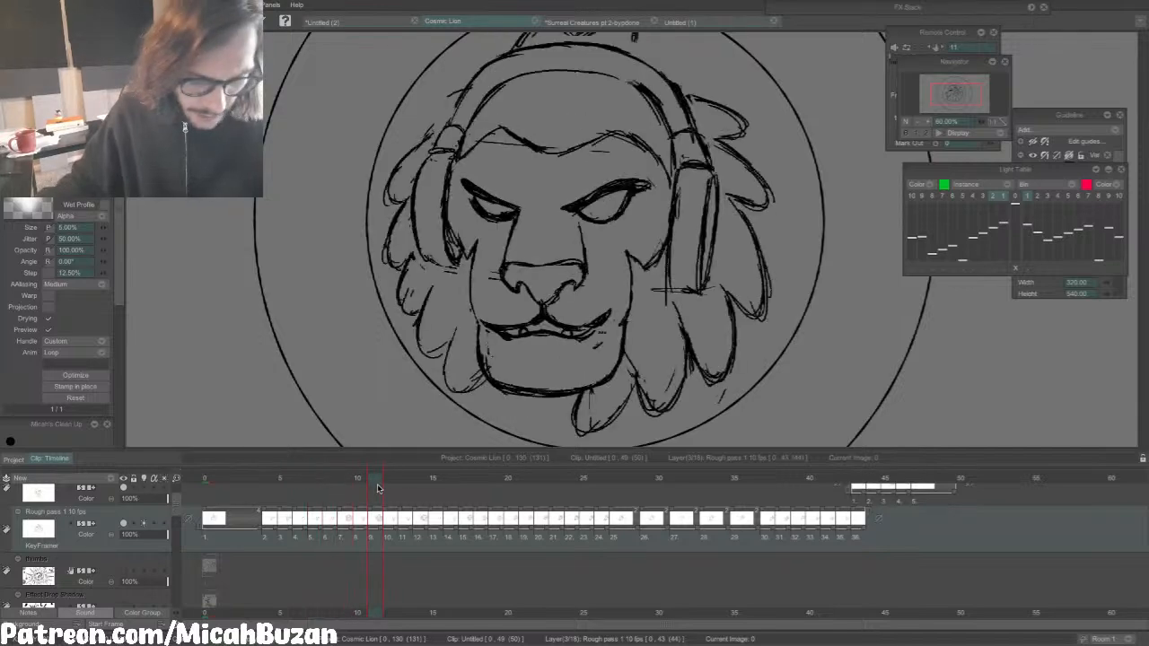
mouse_move(348, 481)
mouse_down()
mouse_move(330, 483)
mouse_move(378, 489)
mouse_up()
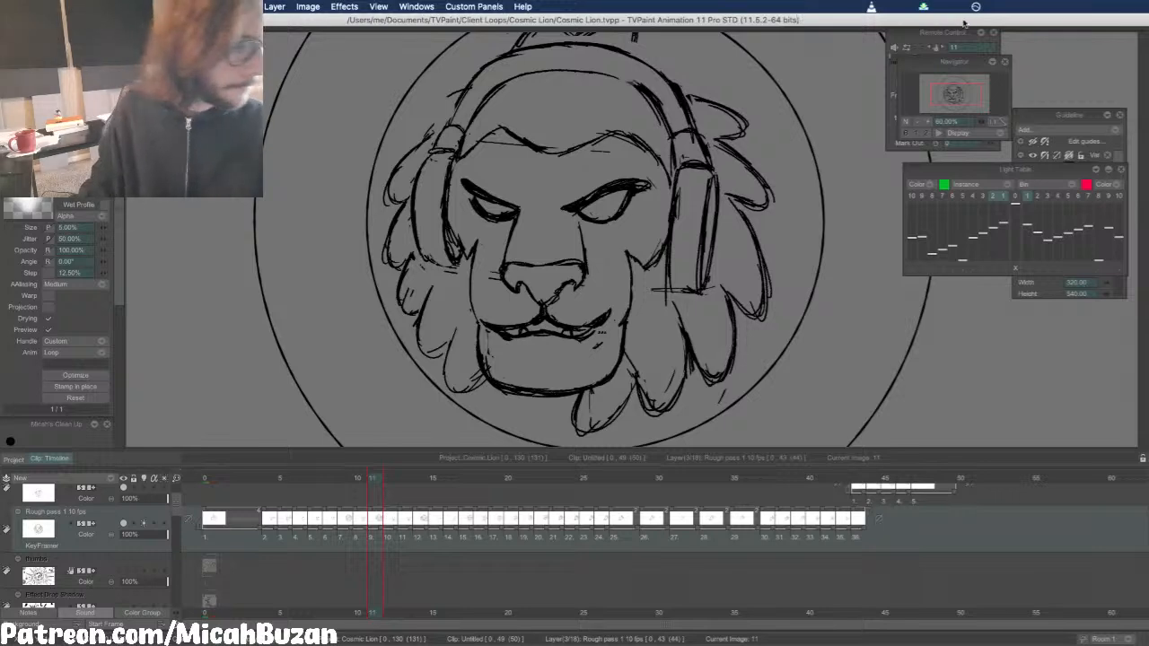
Step: Switch to Finder and open the project Kara Smoke w Stars smaller.tvpp from the Kara Smoke folder
click(32, 20)
click(37, 628)
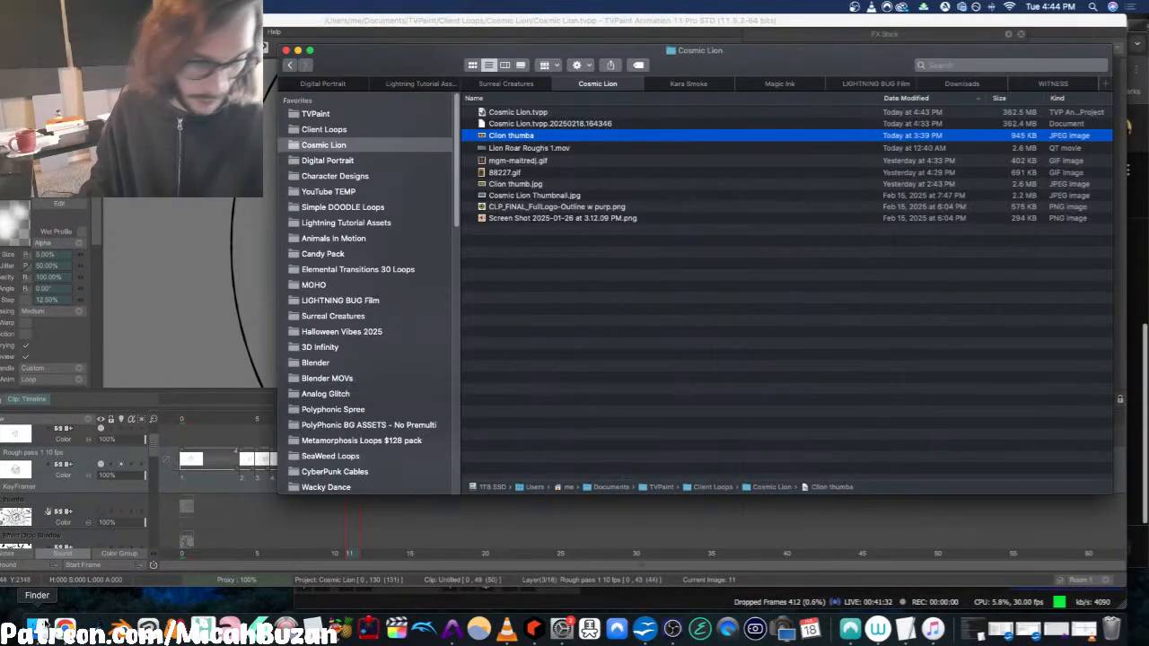
click(723, 87)
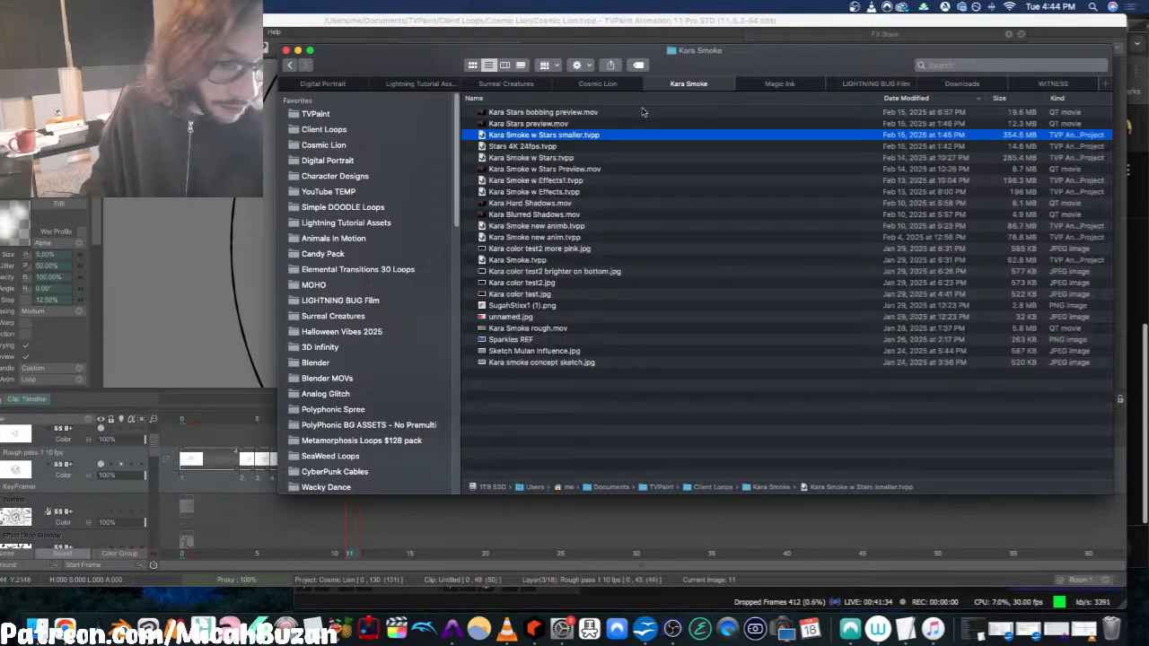
double_click(618, 136)
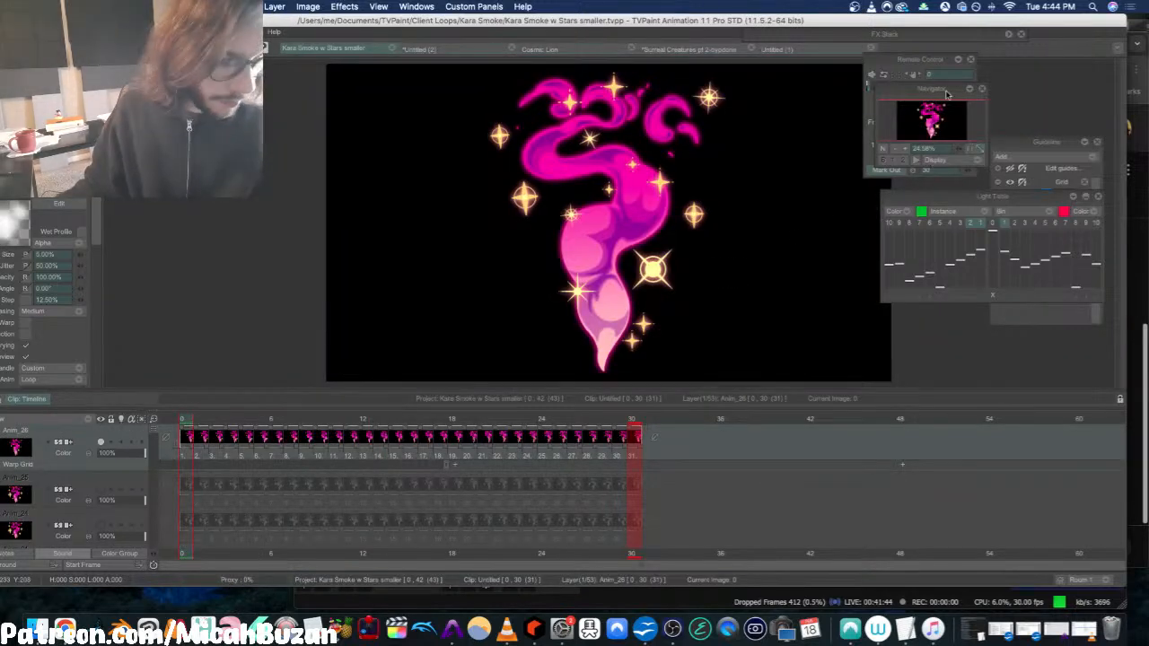
Step: Enlarge the canvas view, move the Light Table and Remote Control panels clear of the artwork and play the smoke loop
click(913, 74)
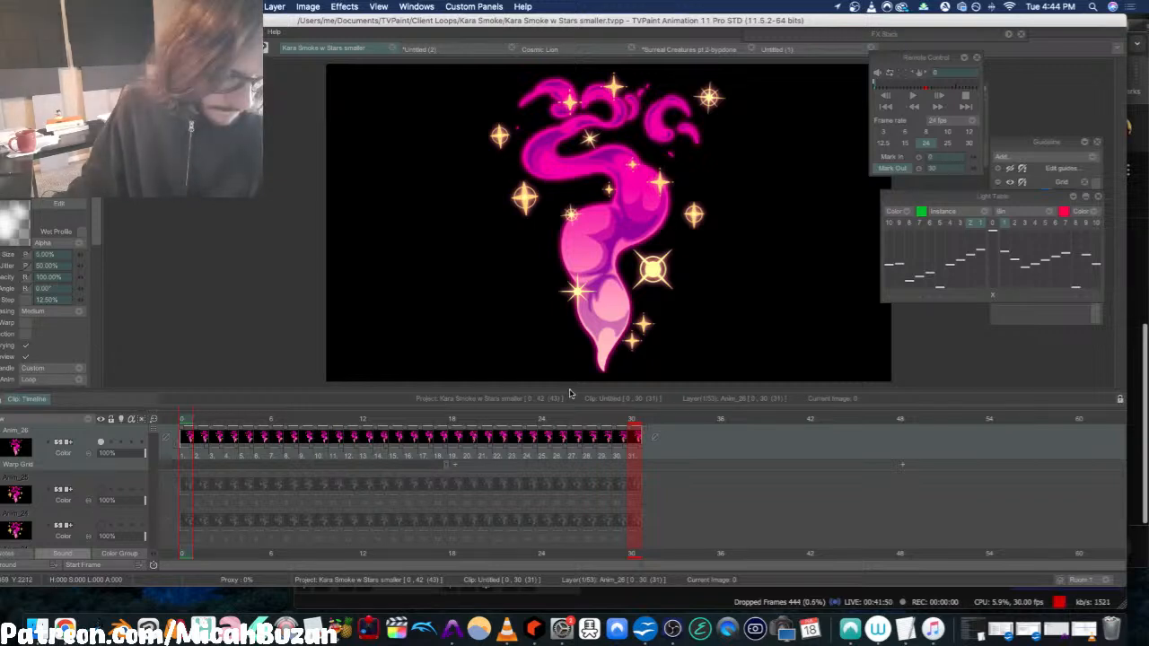
key(Tab)
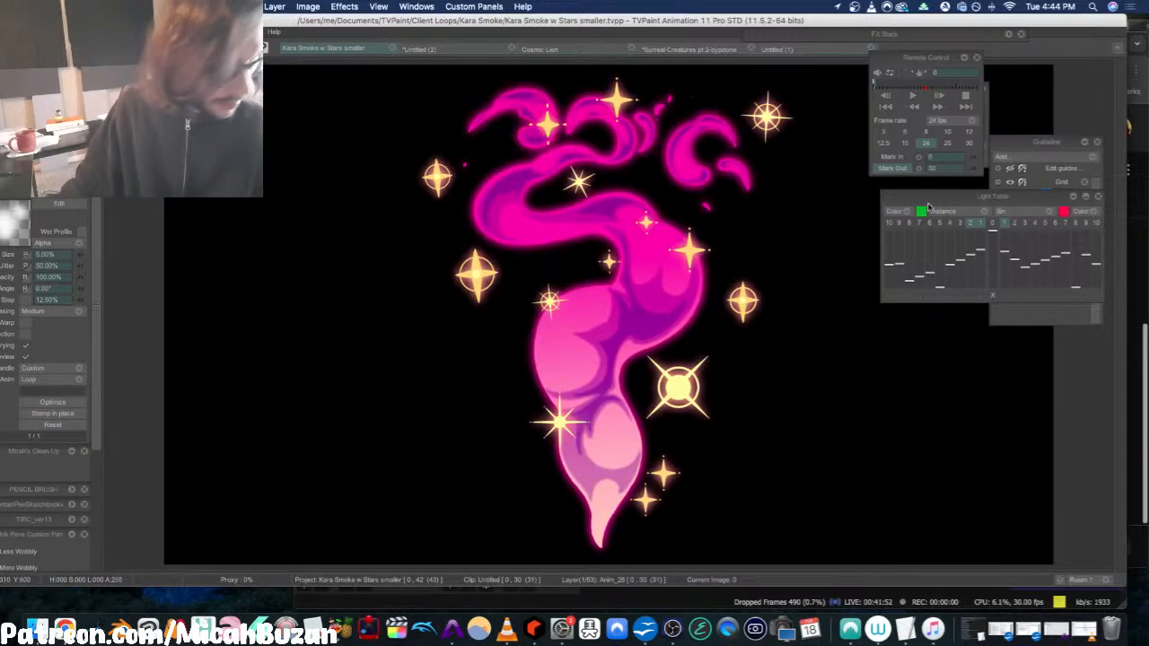
drag(928, 201, 1024, 212)
drag(922, 56, 1030, 54)
key(Return)
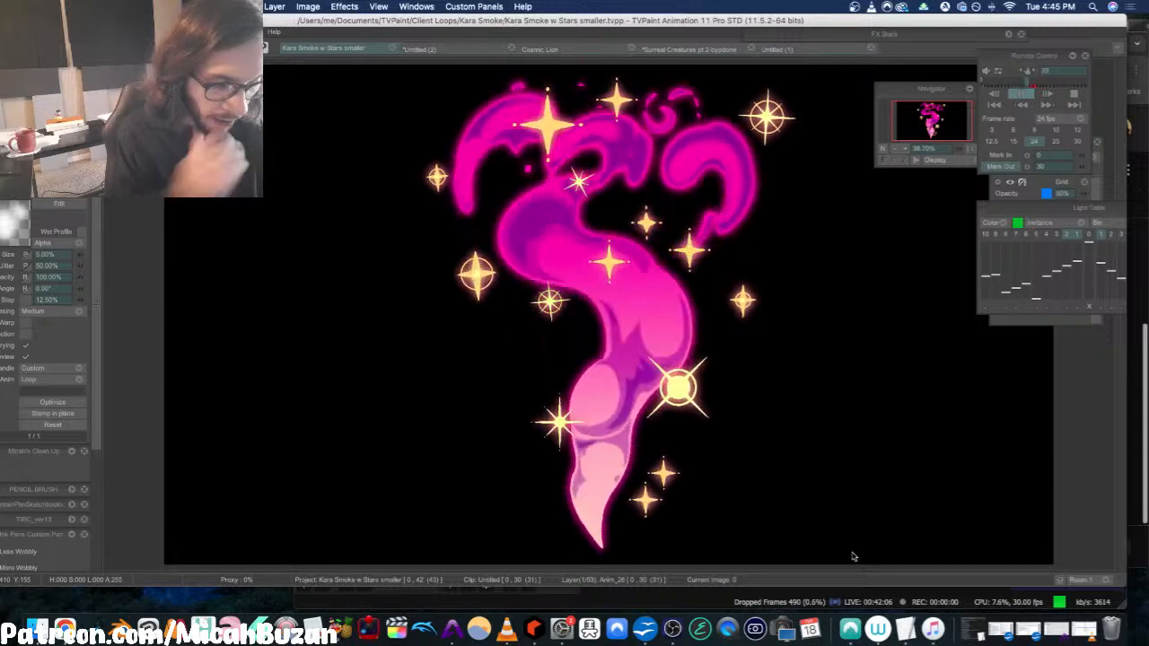
Step: Set the playback rate to 12 fps and watch the smoke loop on the enlarged canvas, then stop it
key(Tab)
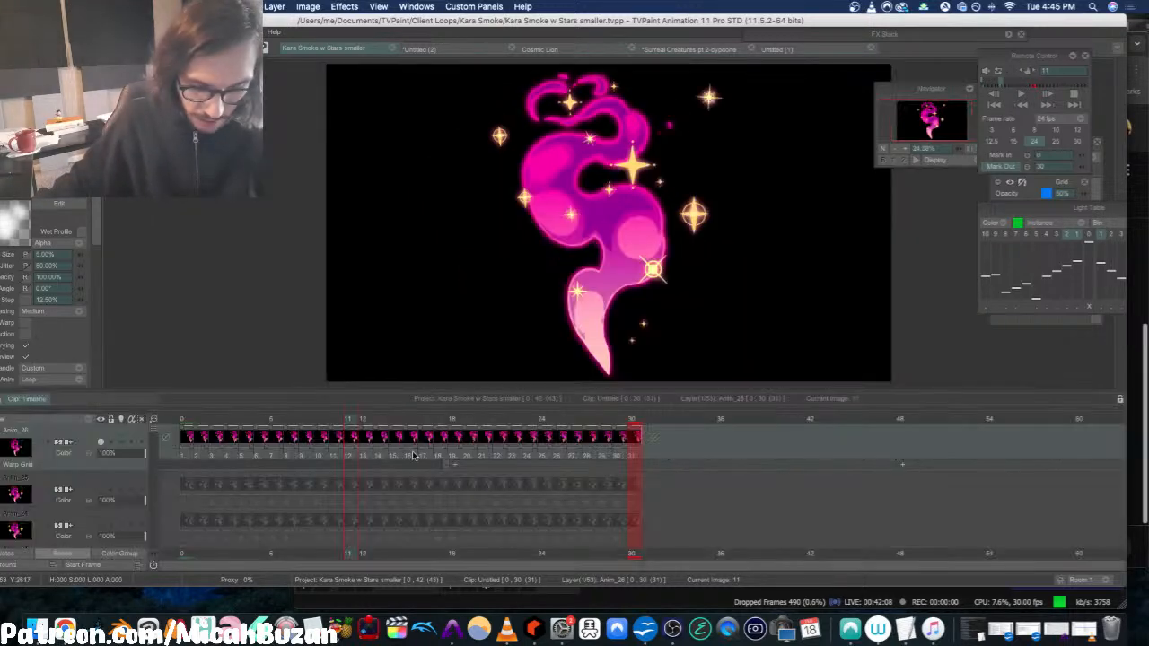
click(183, 431)
key(Return)
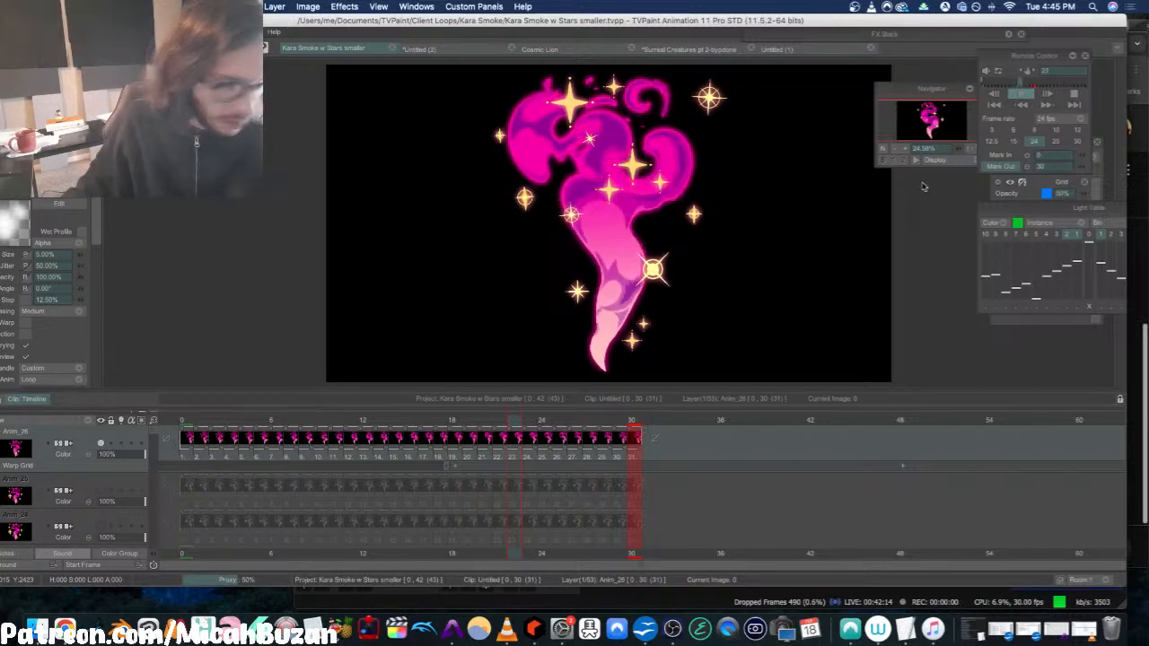
click(1018, 137)
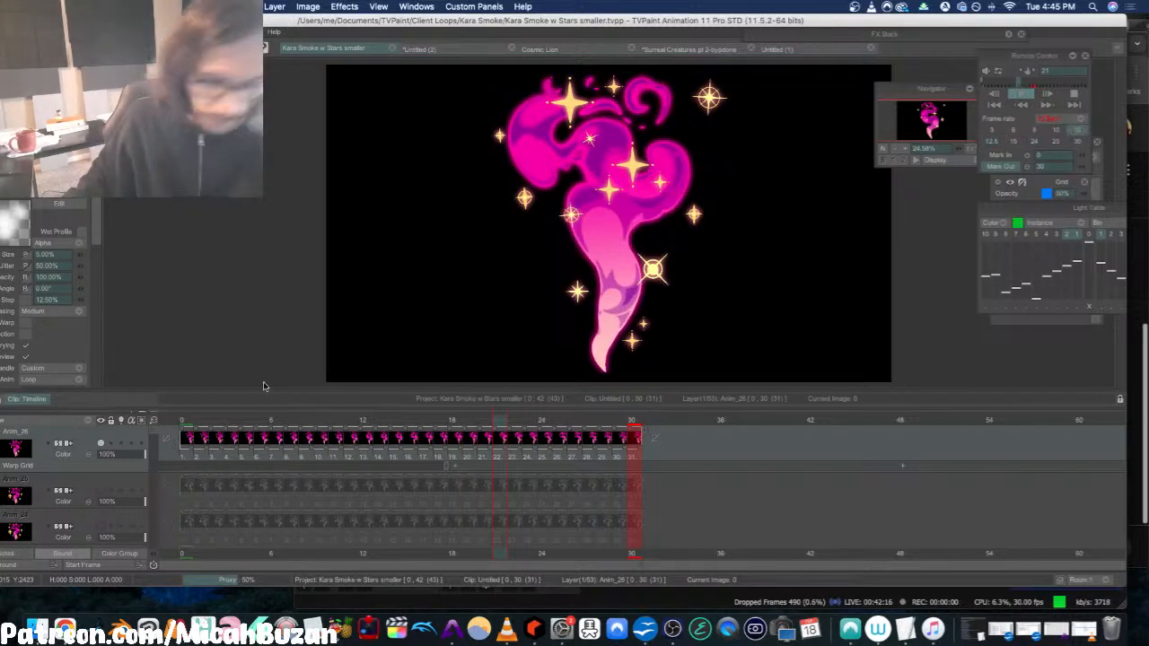
drag(264, 387, 168, 601)
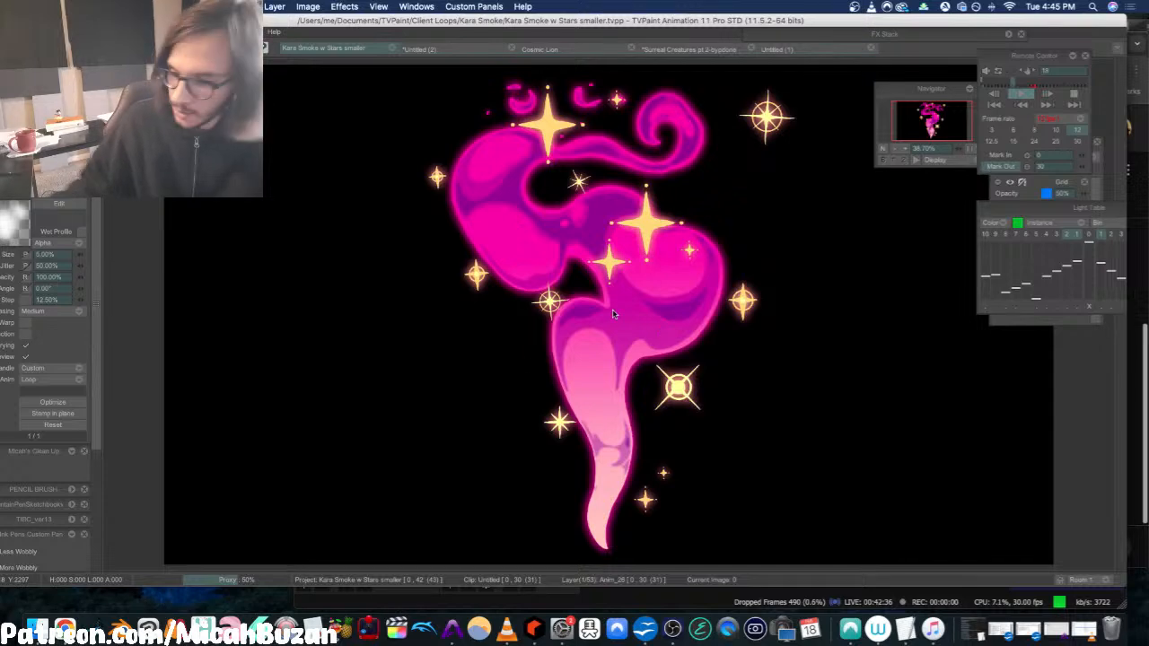
key(Return)
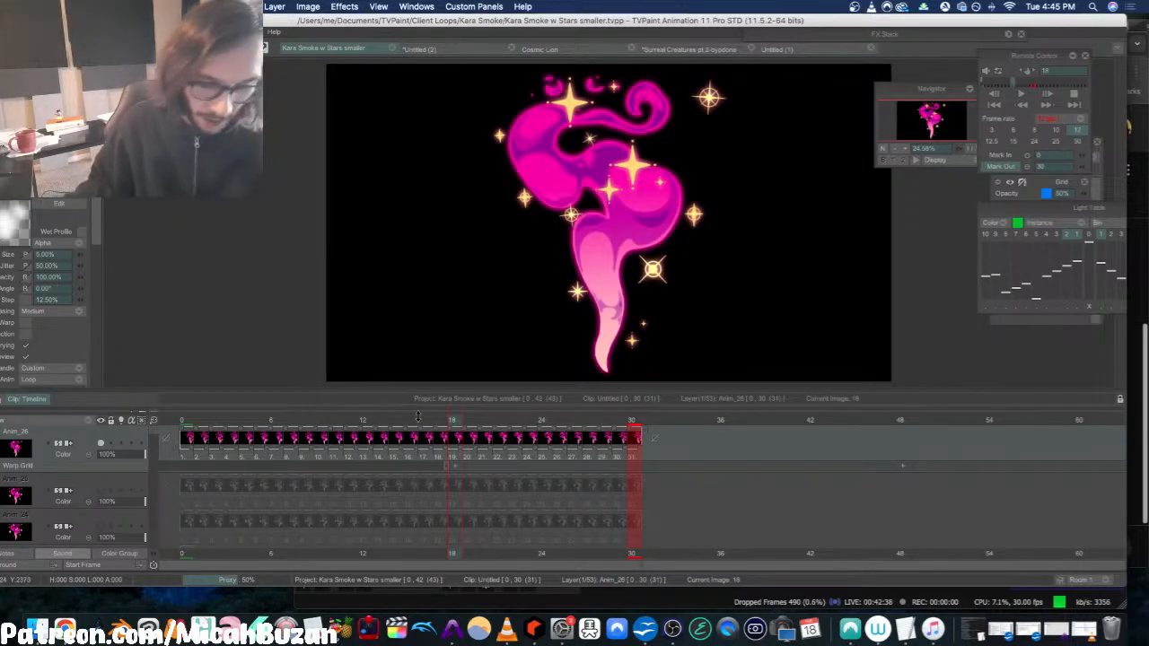
key(Return)
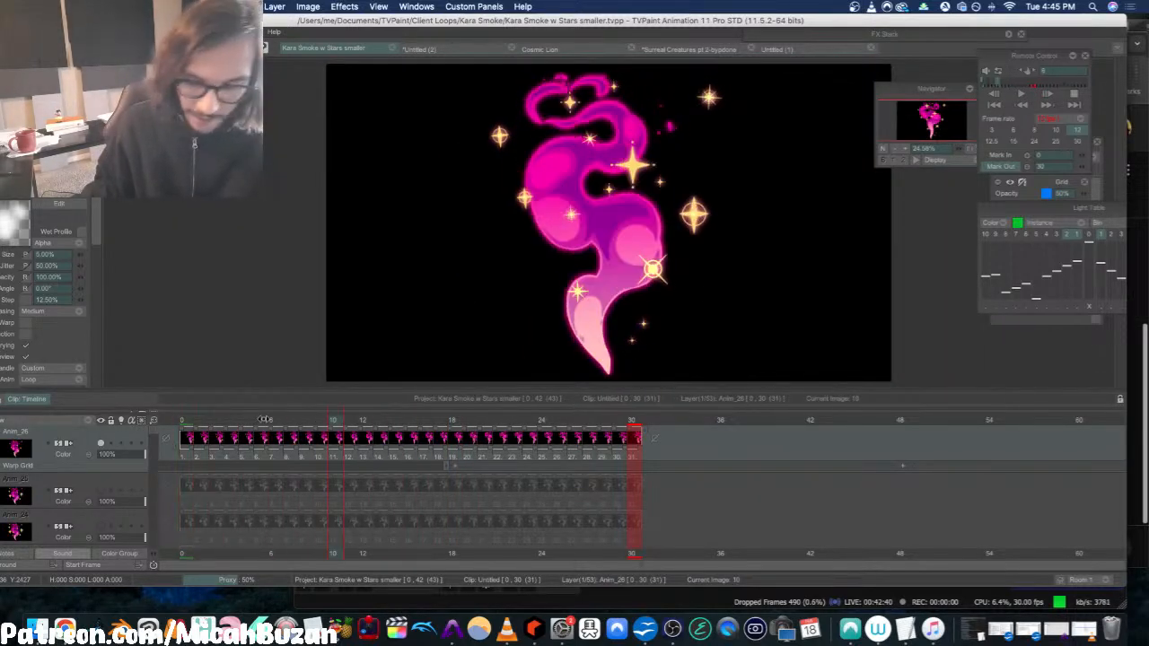
Step: Look through the lower layers, then switch to Finder and open the reference image Kara color test2 brighter on bottom.jpg
scroll(149, 435, down, 10)
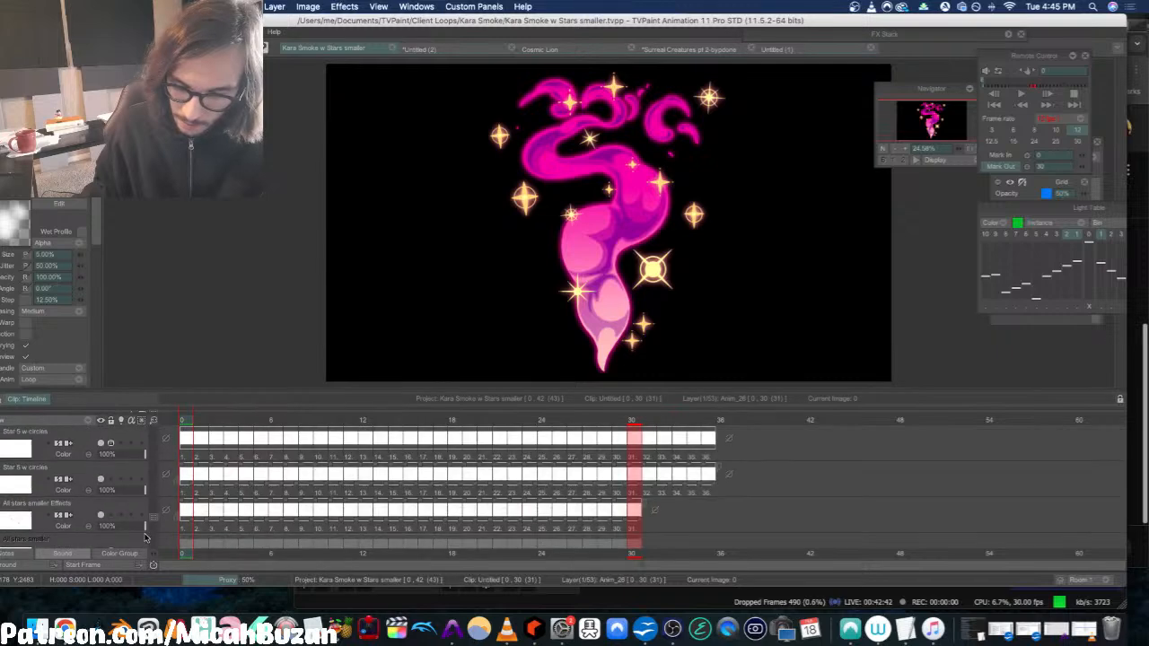
scroll(144, 538, down, 3)
key(super+o)
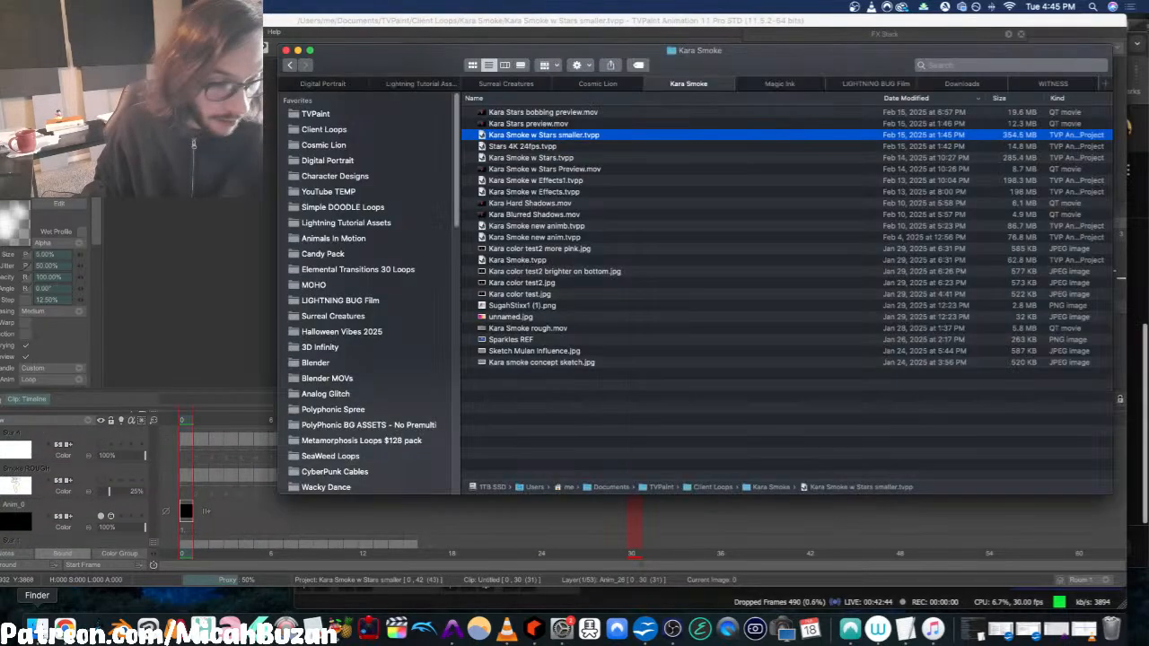
click(553, 273)
key(space)
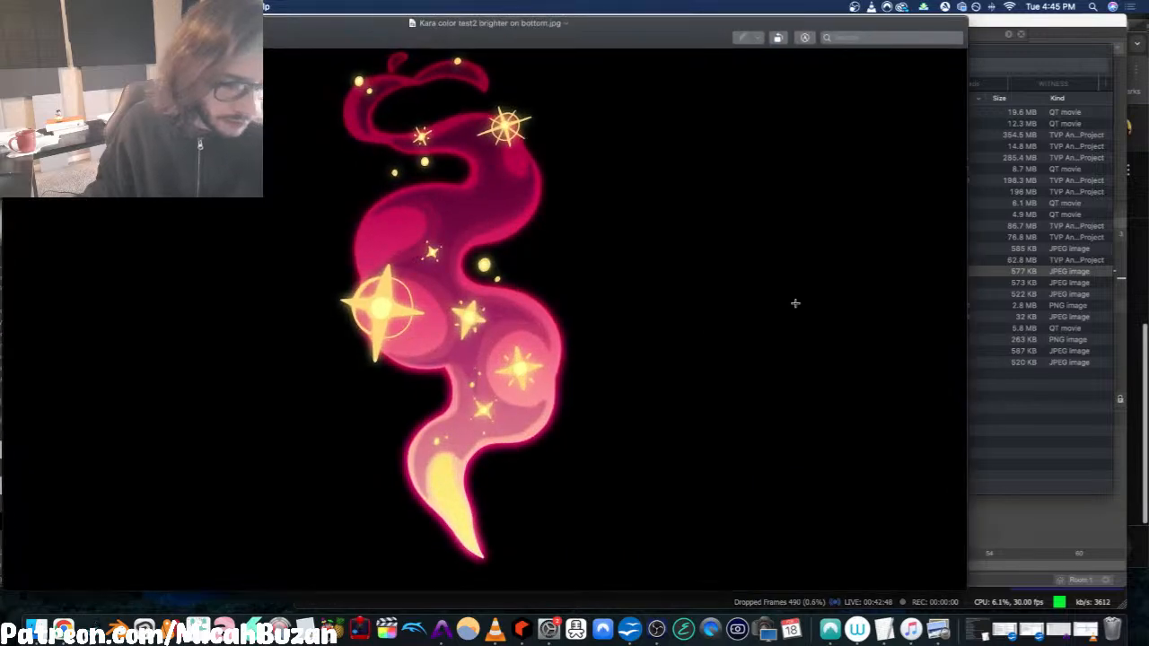
drag(705, 24, 757, 22)
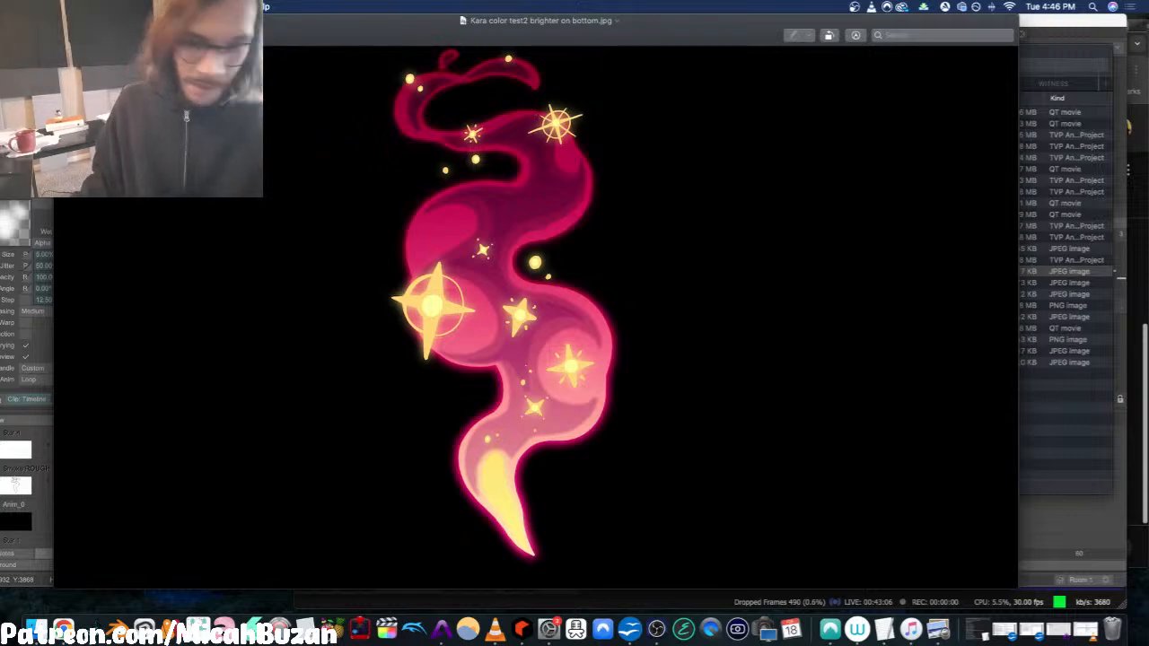
Step: Quit the reference image viewer, return to the Kara Smoke project in TVPaint at image 0 and hide the Anim_26 layer
key(super+q)
click(226, 388)
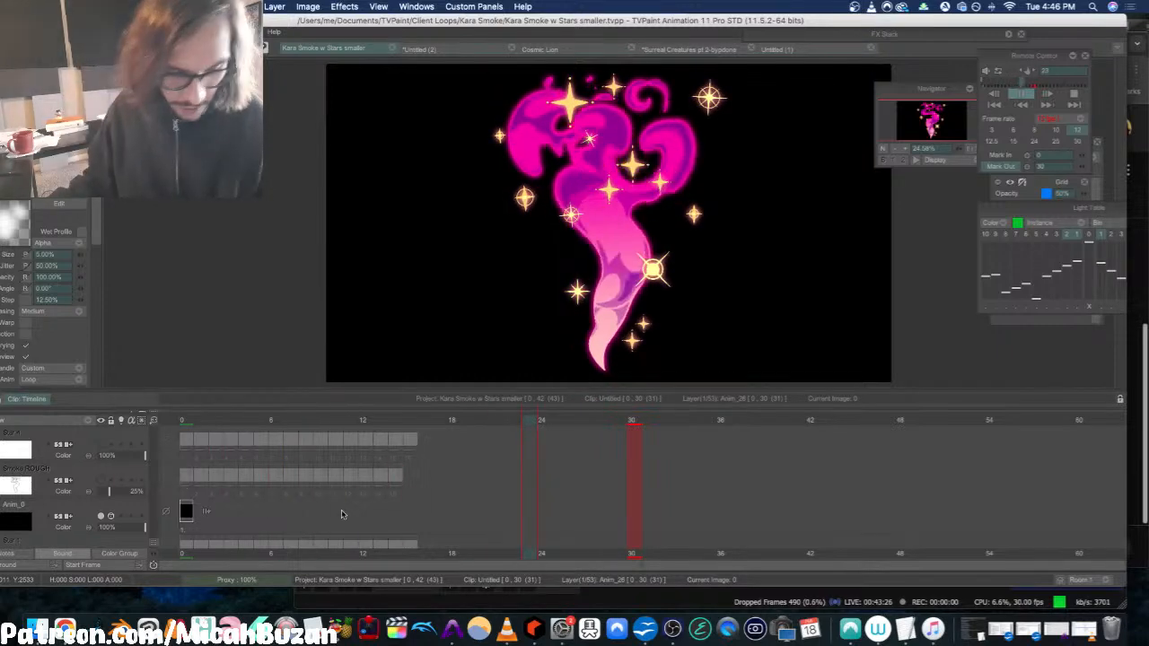
click(189, 421)
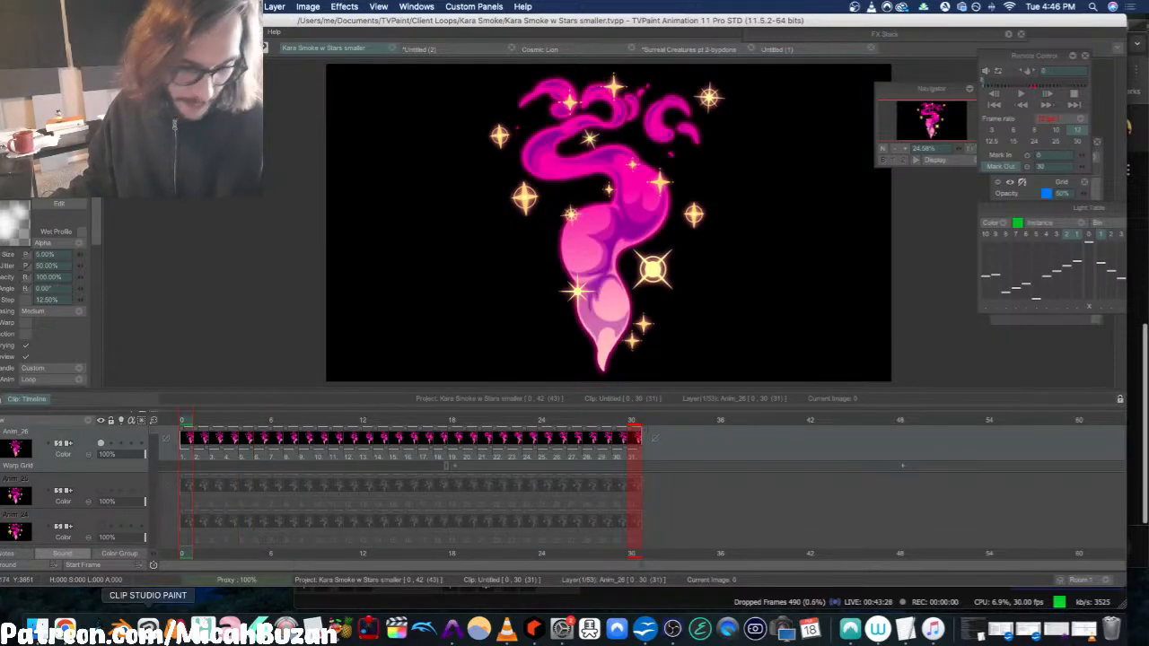
click(100, 443)
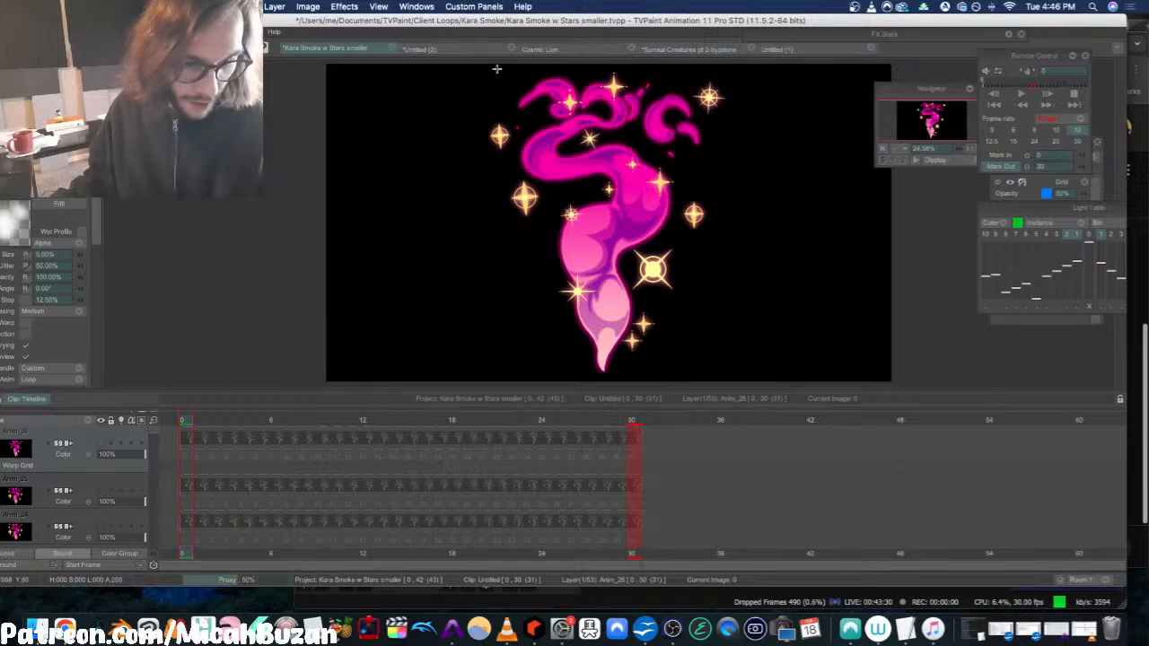
Step: Switch to the Cosmic Lion project and flip between images 10 and 11 to check the head turn
click(599, 50)
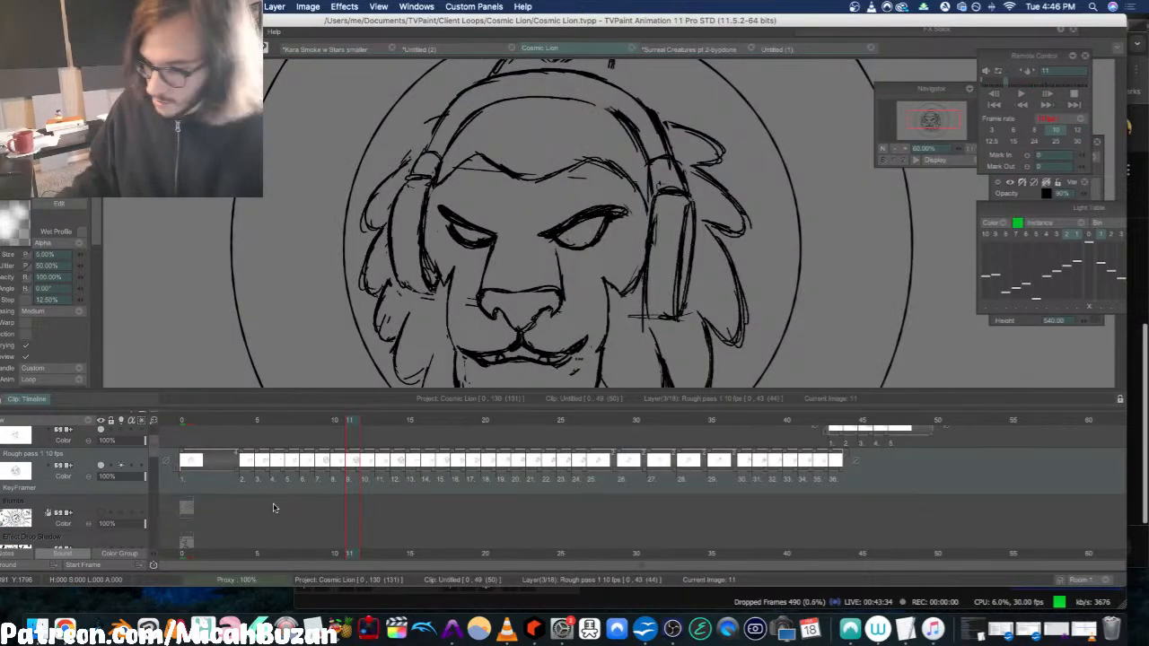
key(Right)
key(Left)
key(Left)
key(Right)
key(Right)
key(Left)
key(Left)
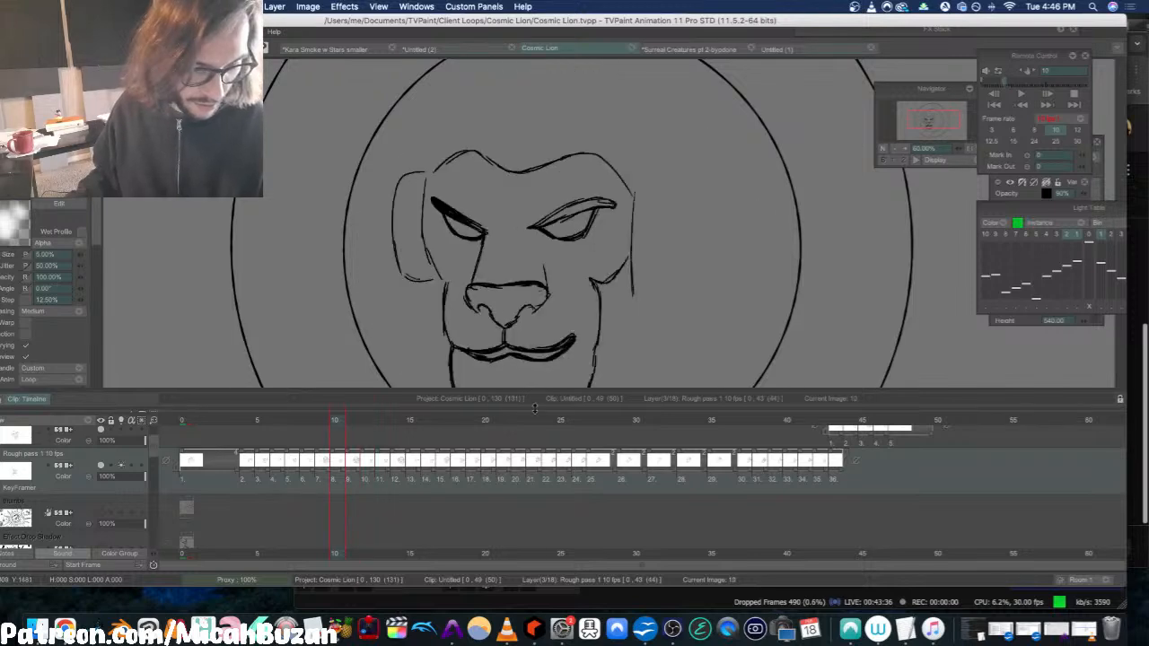
key(Right)
key(Left)
key(Right)
key(Left)
Step: Bring the Light Table panel fully into view, turn on the onion skin and step to image 11
drag(1027, 205, 893, 189)
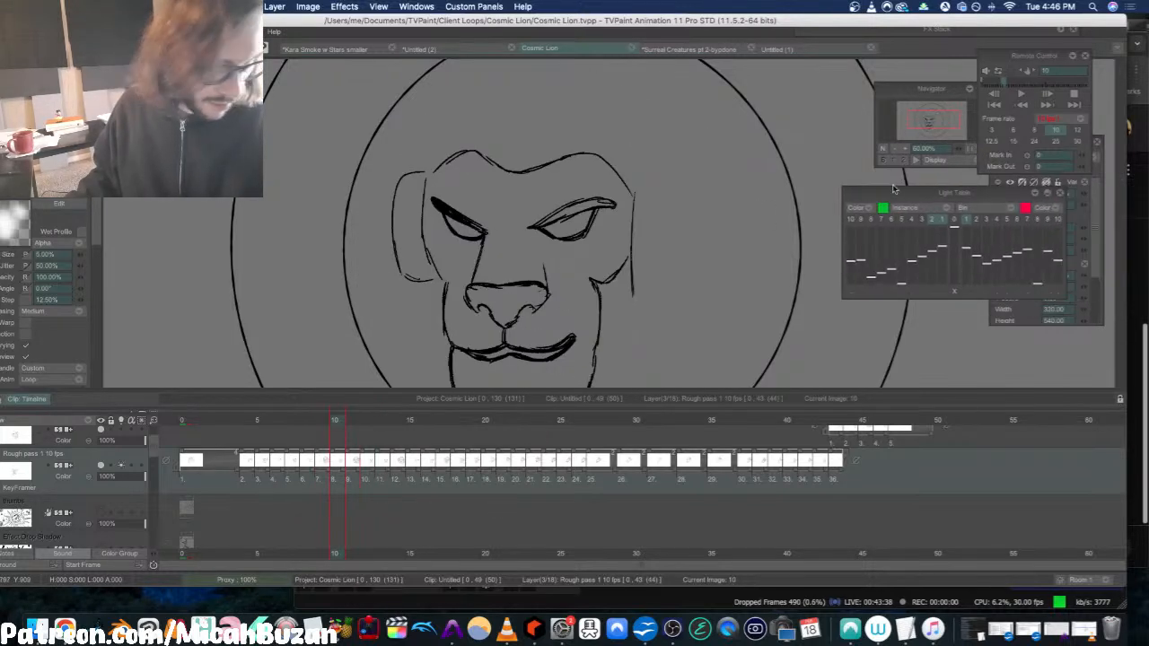
click(954, 222)
key(Right)
key(Right)
key(Left)
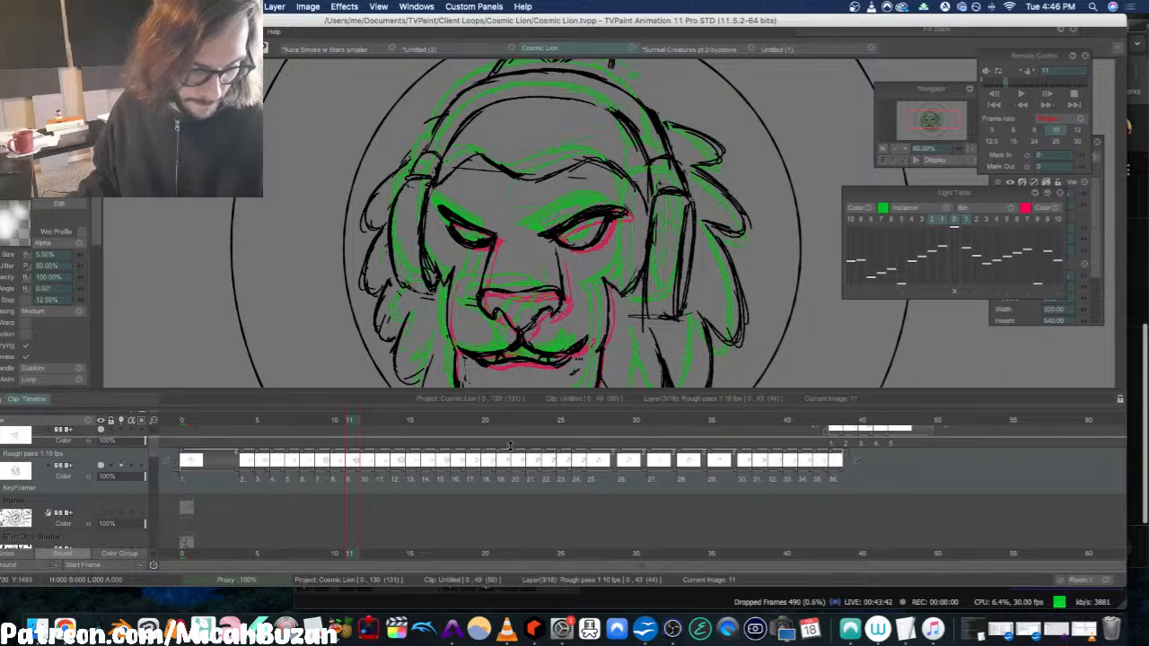
Step: Shrink the timeline to give the canvas more height and play the rough pass
drag(503, 393, 485, 532)
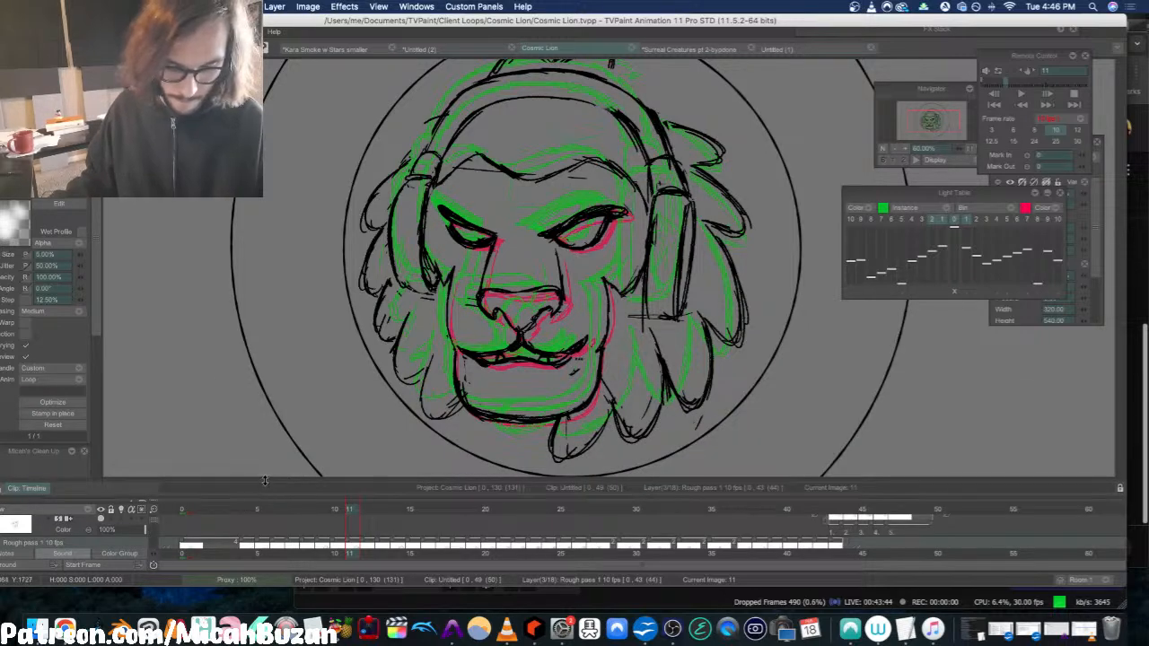
drag(266, 482, 269, 439)
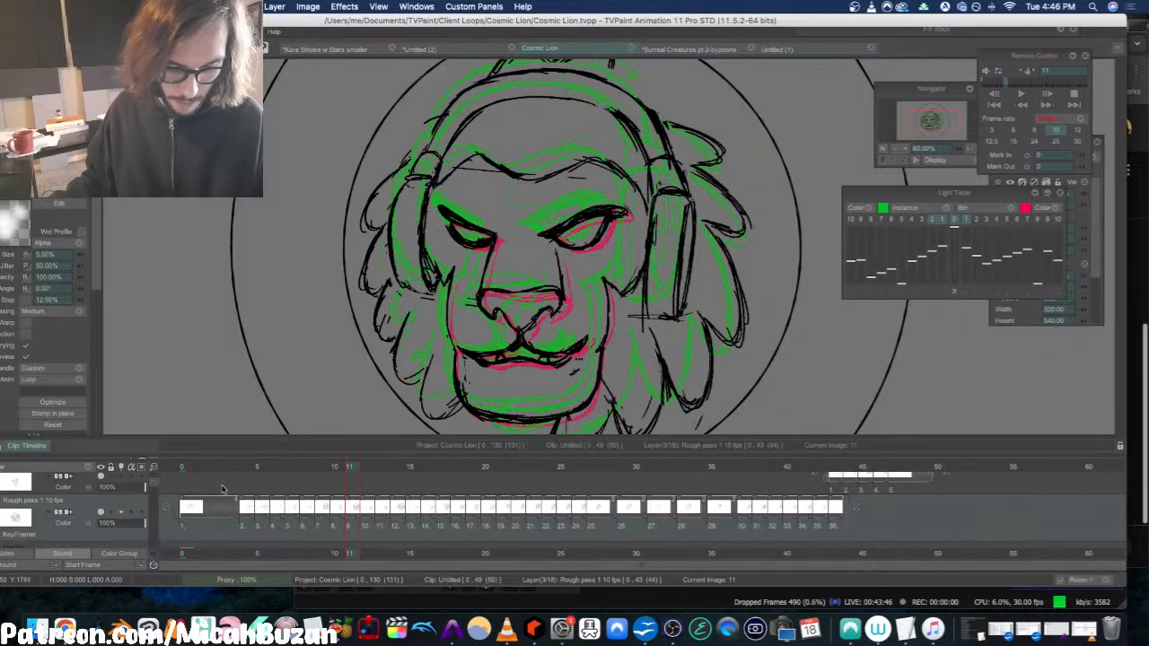
click(225, 469)
key(Return)
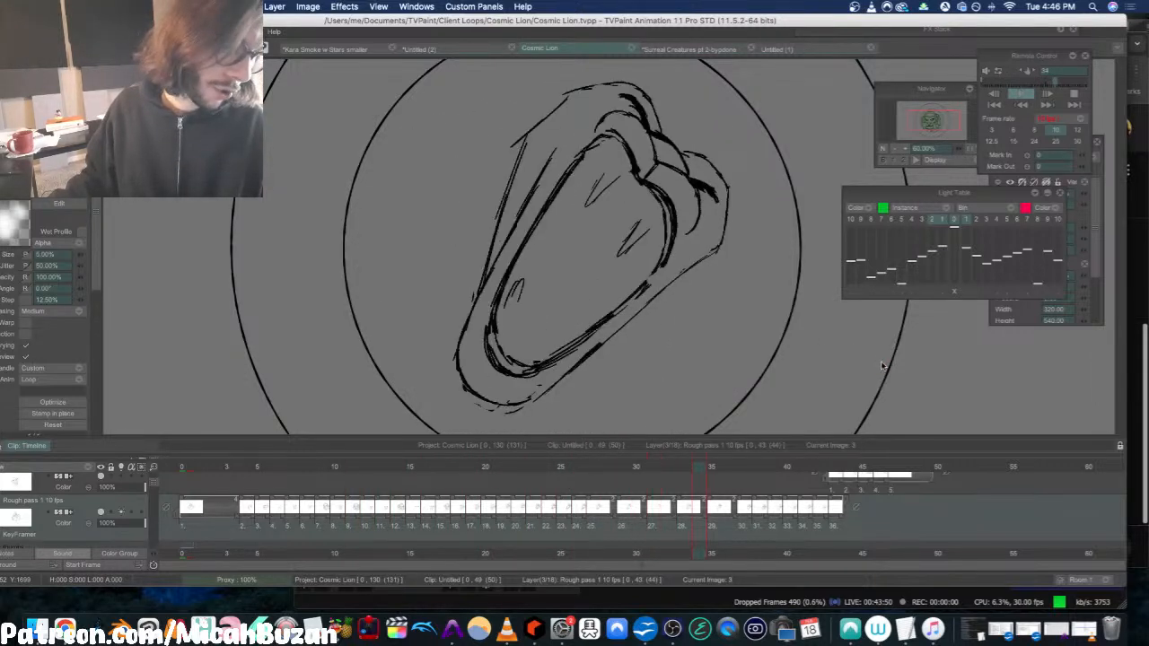
Step: Stop playback and flip through the roaring-mouth drawings around image 29
key(Return)
key(Right)
key(Left)
key(Left)
key(Left)
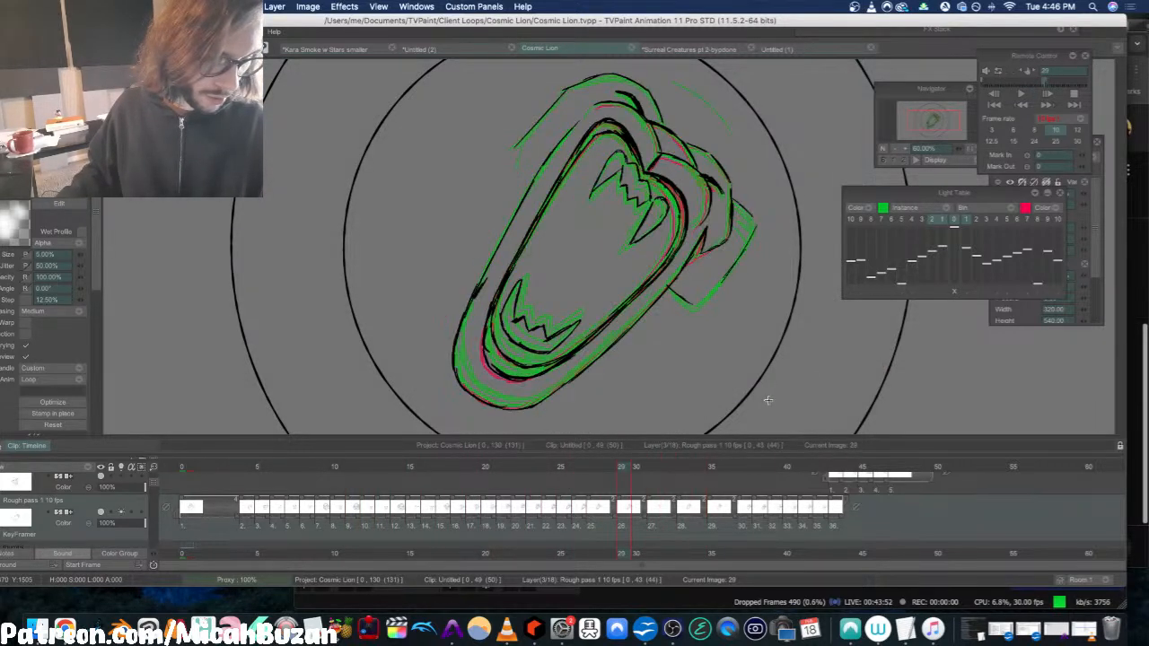
key(Right)
key(Right)
key(Right)
Step: Select all images of the rough pass layer and mirror them horizontally
mouse_move(678, 474)
mouse_down()
mouse_move(868, 474)
mouse_move(185, 472)
mouse_up()
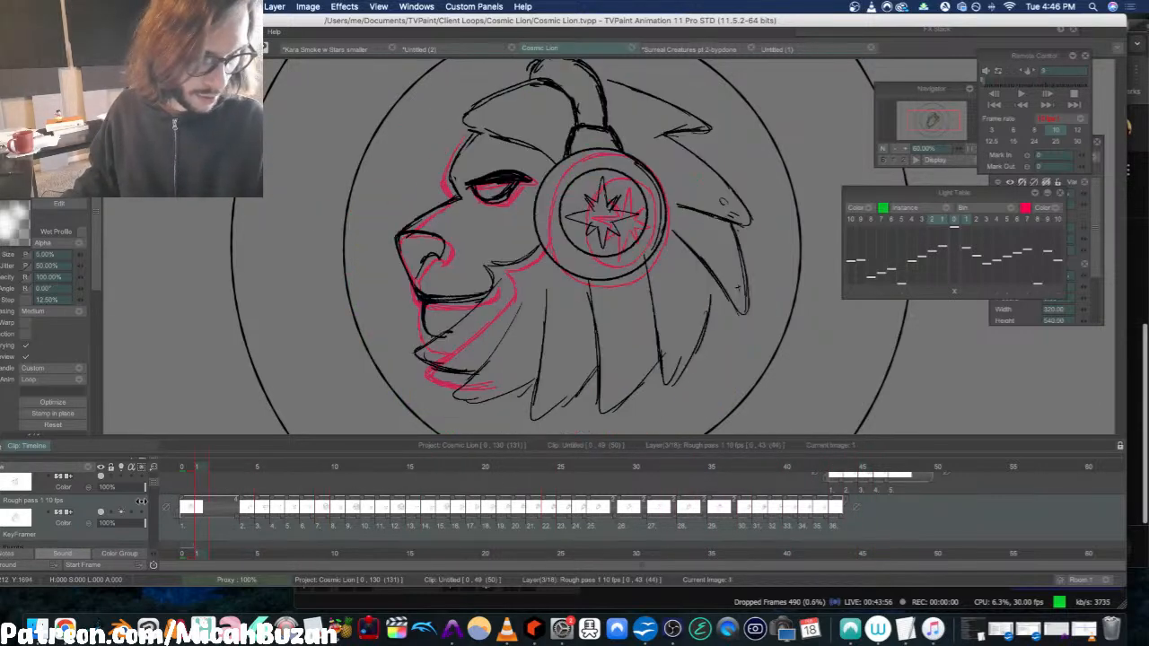
click(307, 6)
click(327, 22)
click(307, 6)
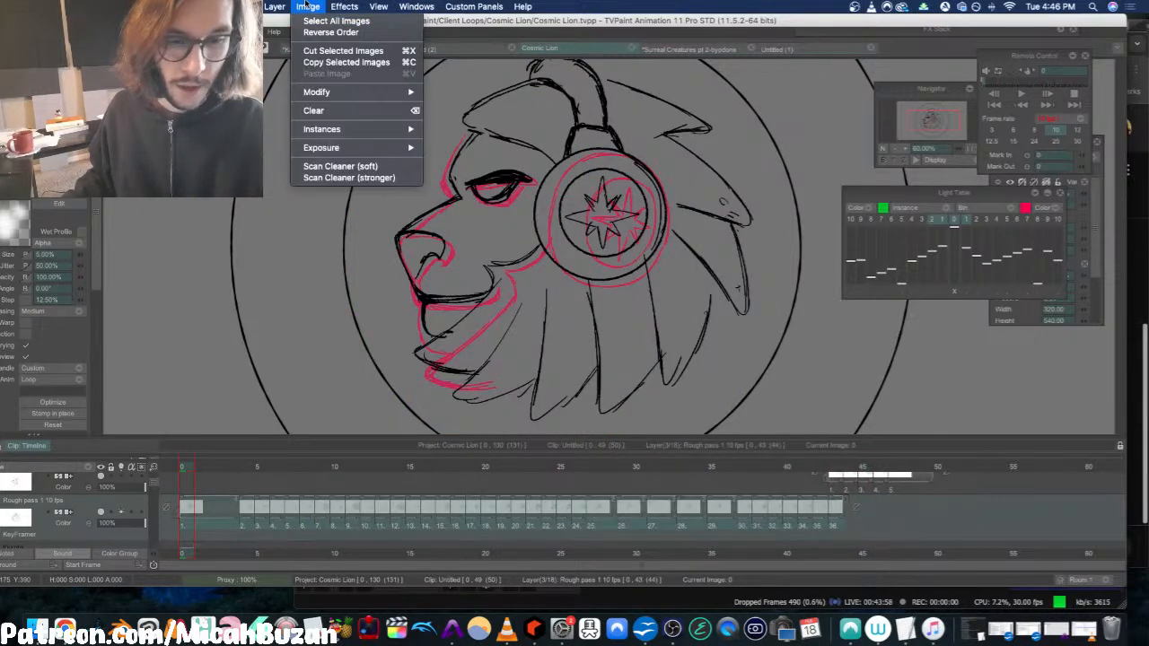
mouse_move(387, 92)
click(467, 93)
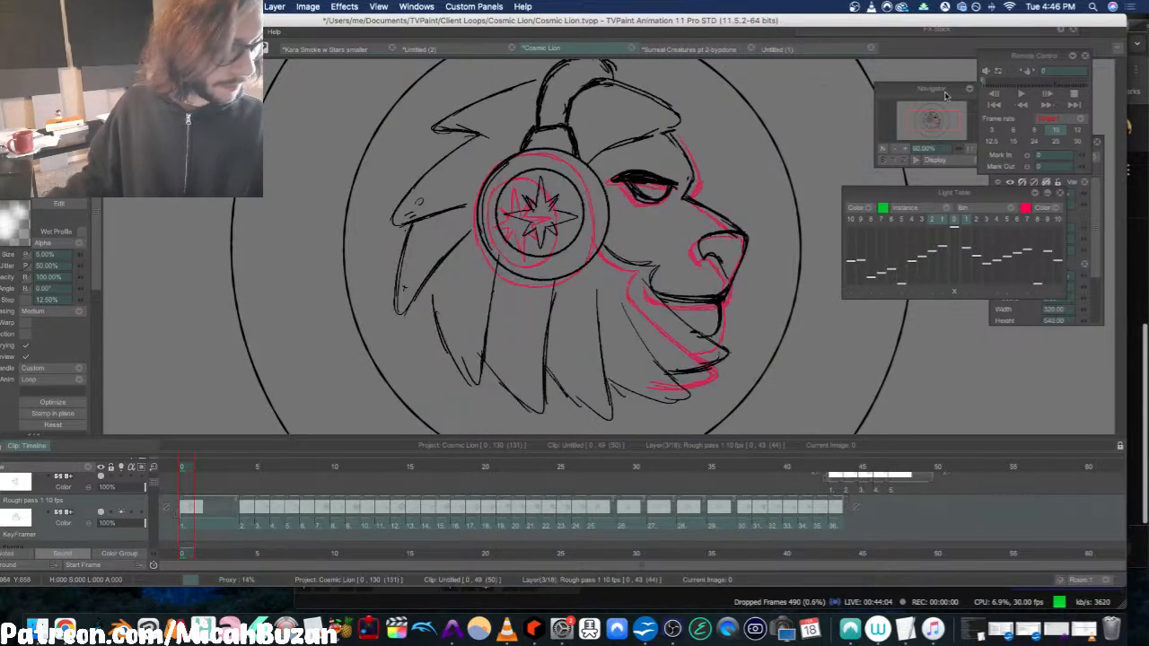
Step: Move the Navigator panel aside, fit the whole canvas in view and preview the mirrored rough pass
drag(946, 90, 923, 85)
click(956, 144)
key(Return)
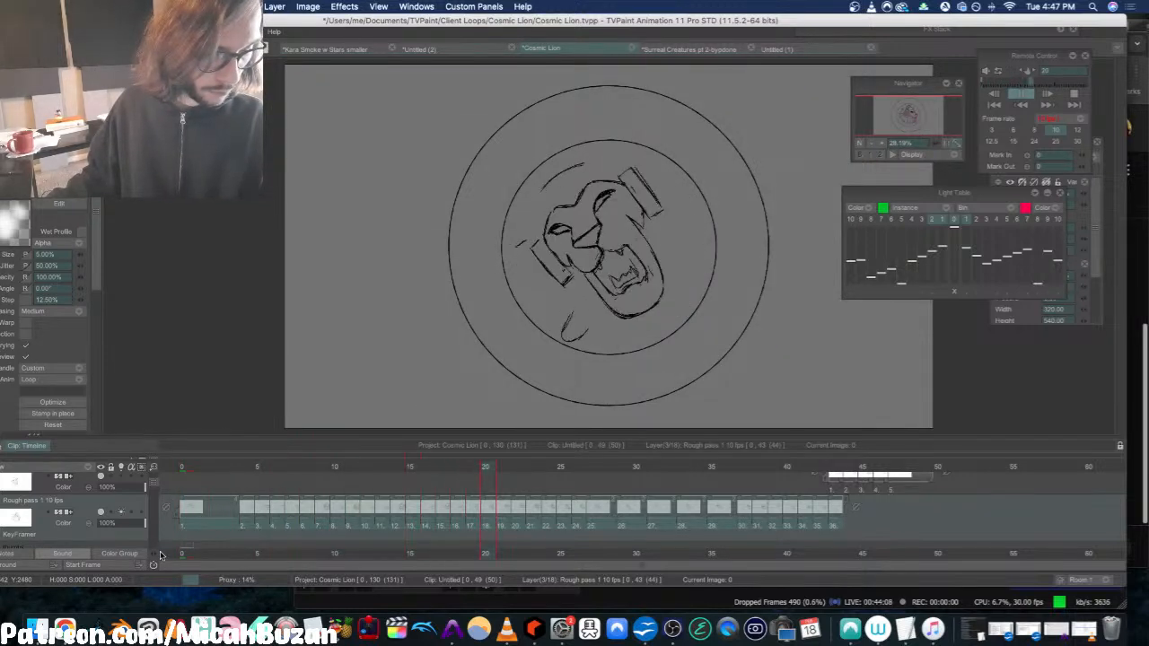
key(Return)
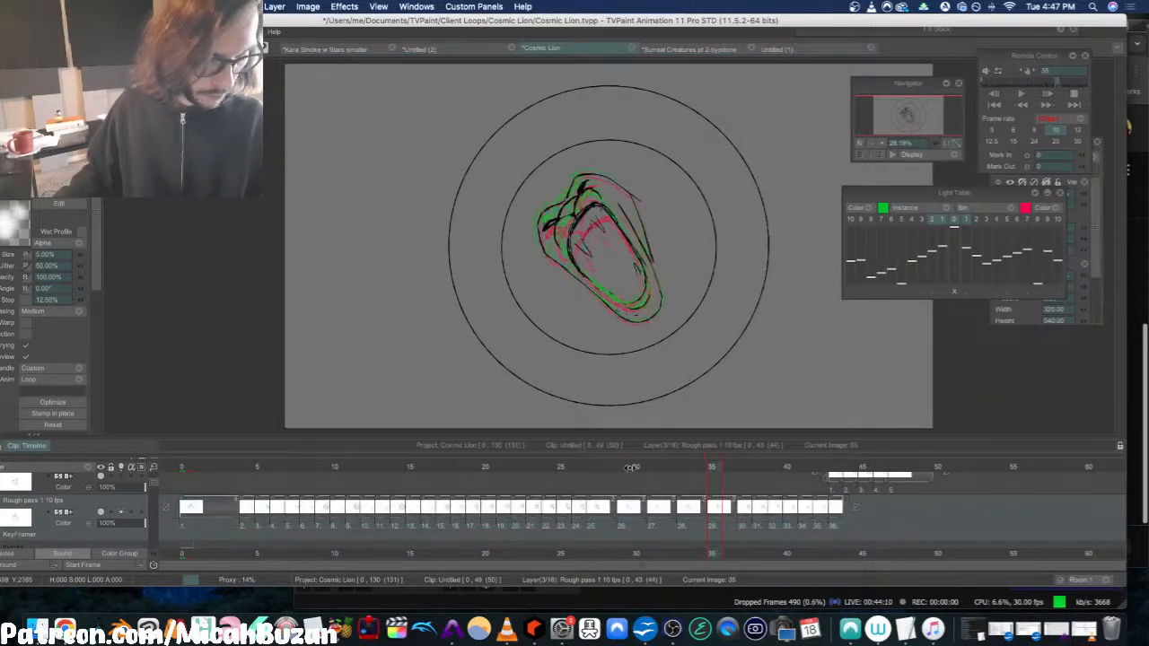
Step: Go to image 17 and add a new animation layer above the thumbs layer
click(120, 513)
click(182, 482)
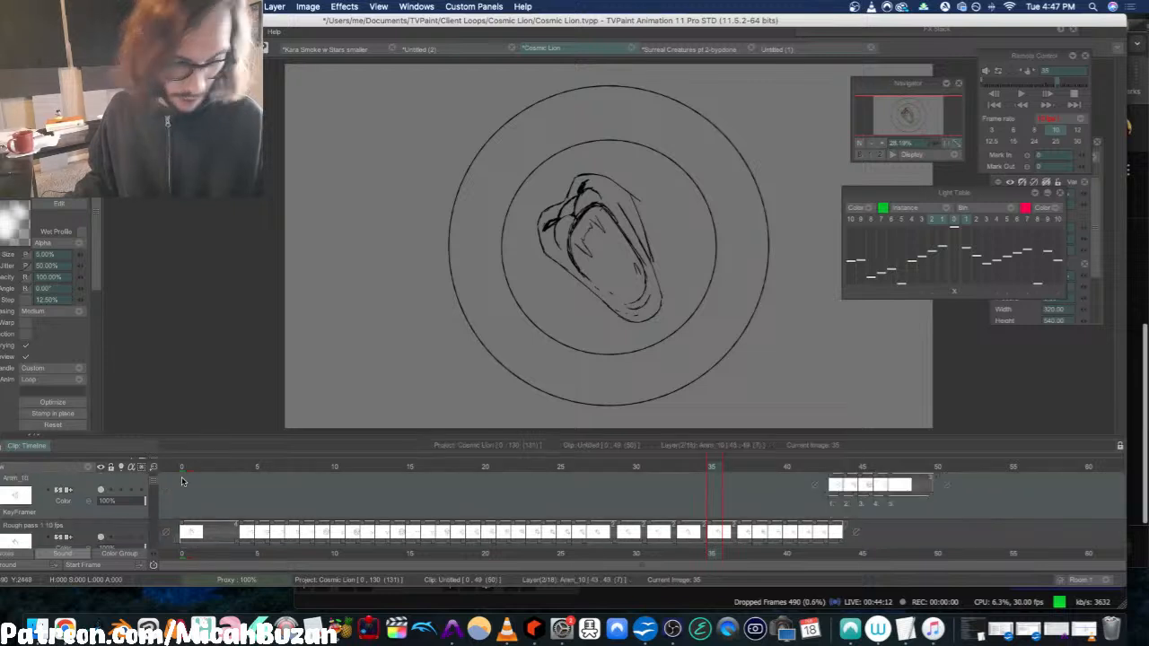
click(440, 468)
click(384, 547)
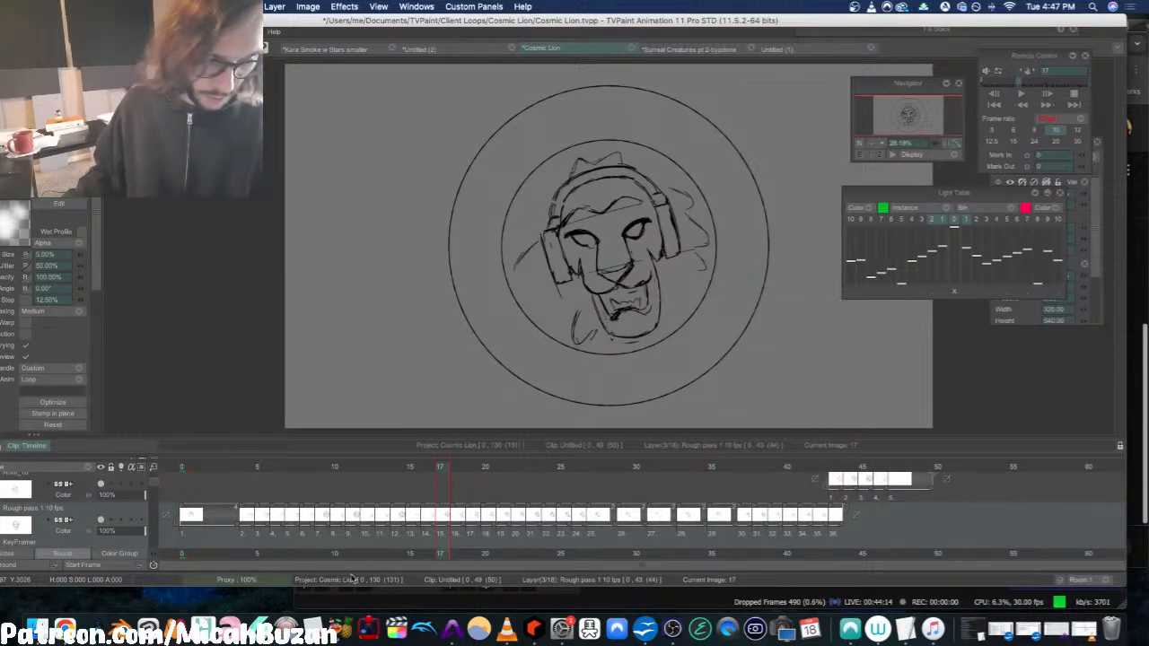
drag(151, 486, 150, 491)
click(75, 484)
click(87, 468)
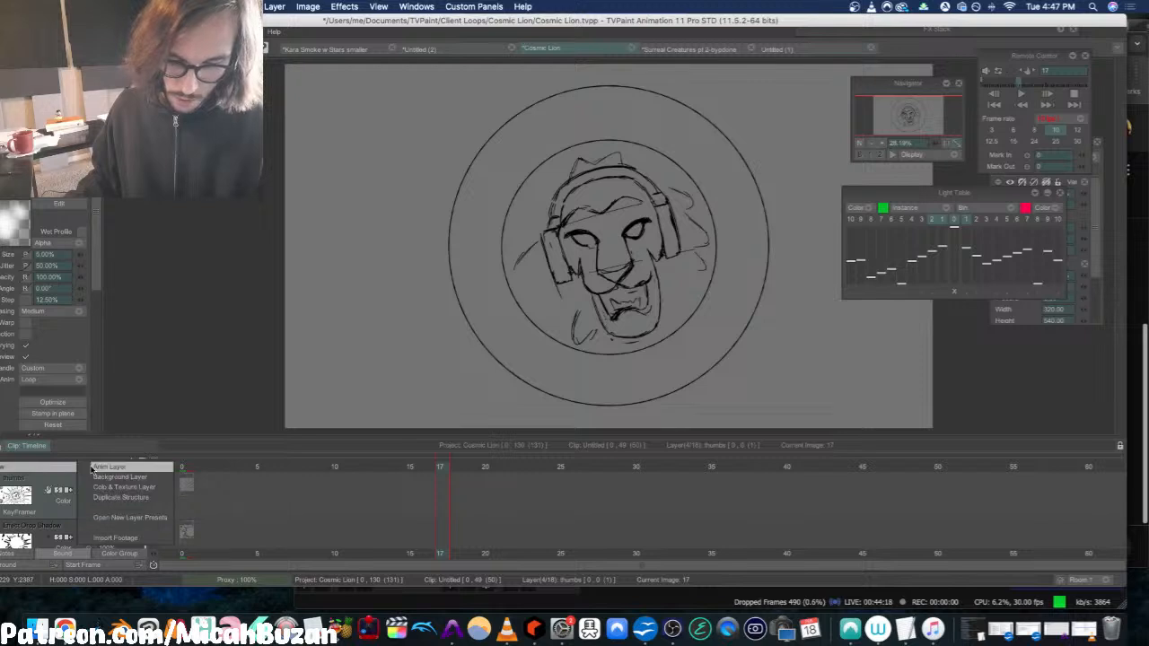
click(102, 469)
Step: Move the new layer's blank image to image 24 on the timeline
click(461, 485)
click(478, 485)
key(Left)
key(Left)
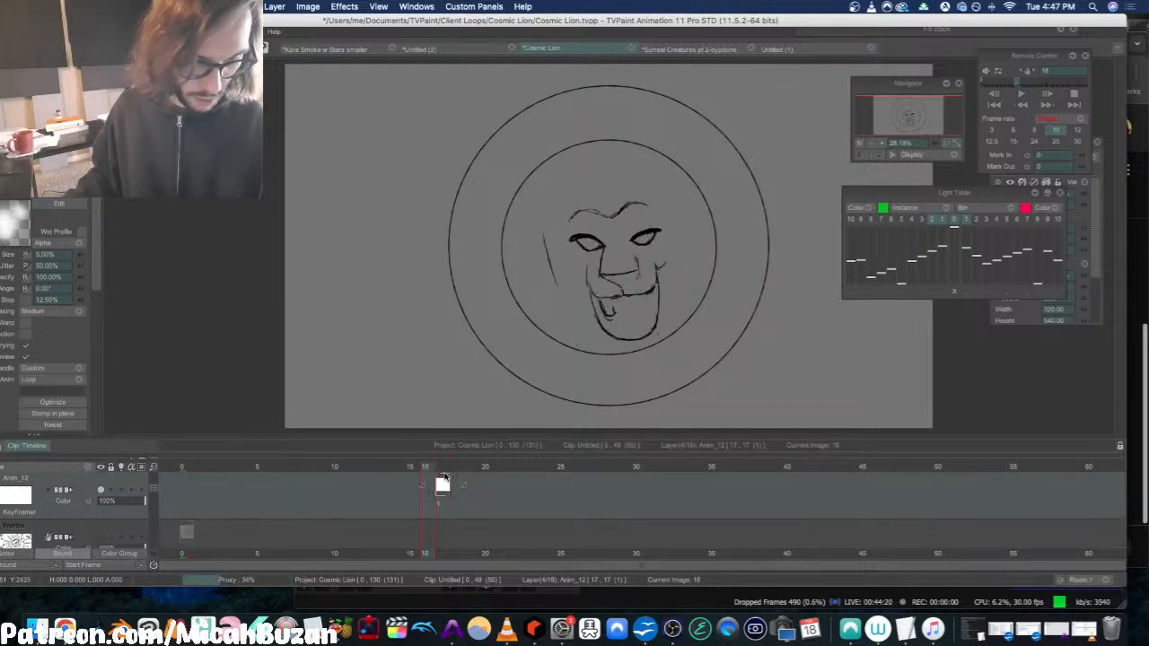
mouse_move(440, 487)
mouse_down()
mouse_move(352, 488)
mouse_move(340, 467)
mouse_move(547, 485)
mouse_up()
key(Return)
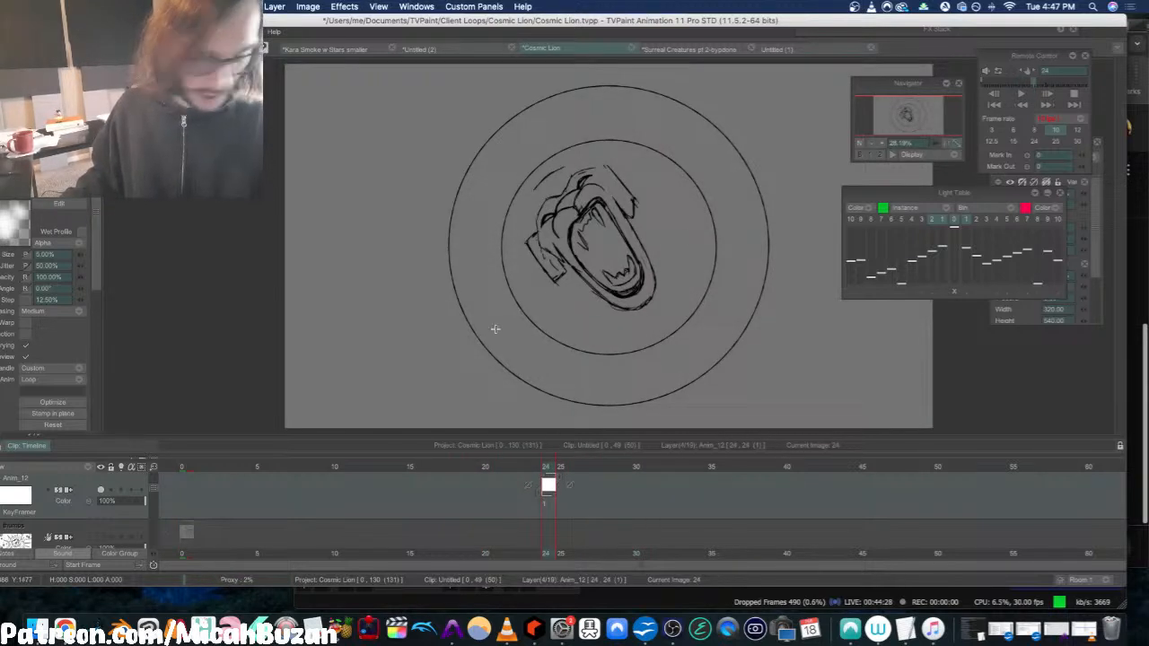
scroll(156, 494, down, 1)
scroll(153, 491, up, 1)
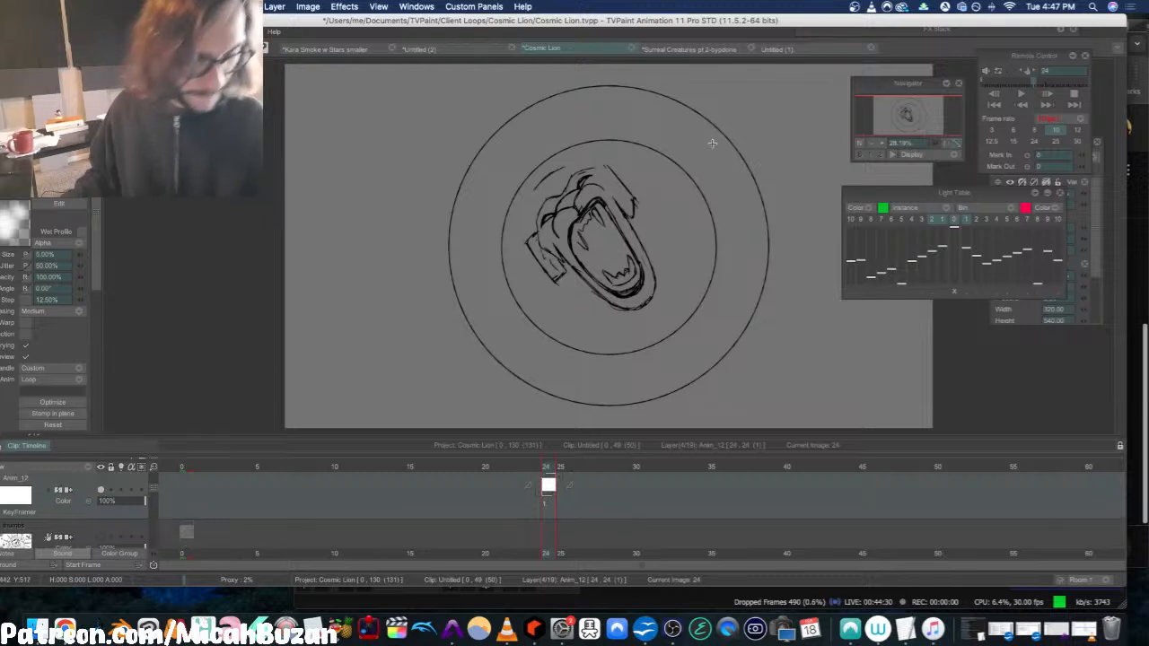
Step: Move the Navigator panel aside, undo the stray stroke and shift the program window to bring the tool panels into view
drag(875, 87, 965, 95)
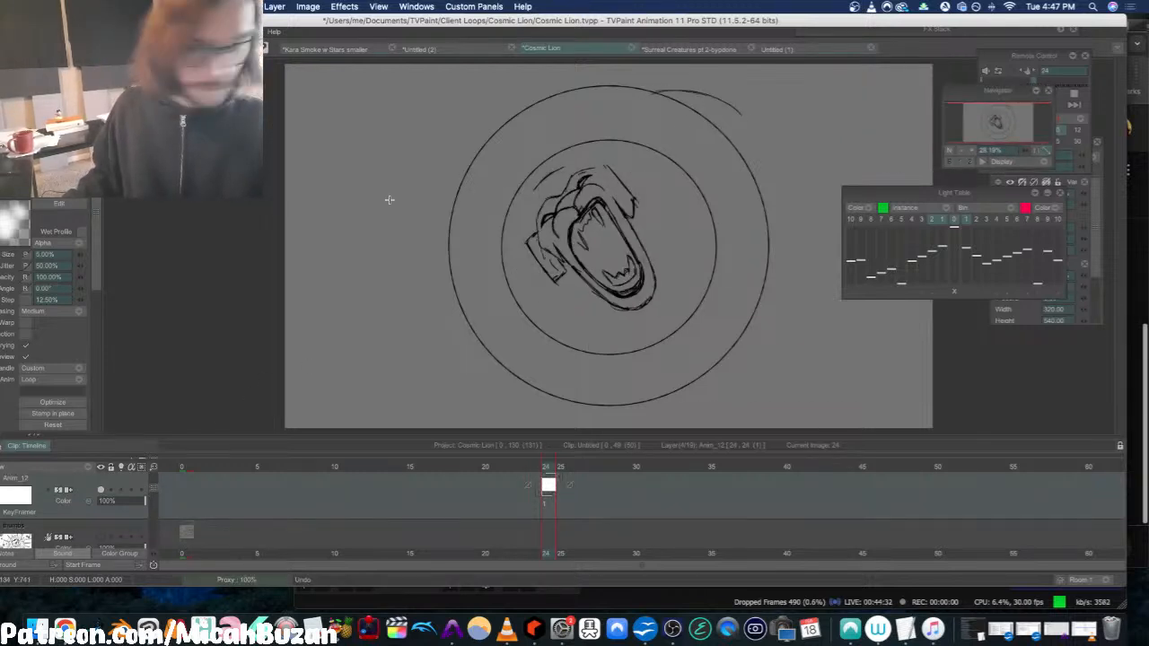
key(super+z)
drag(89, 21, 138, 20)
scroll(86, 147, up, 5)
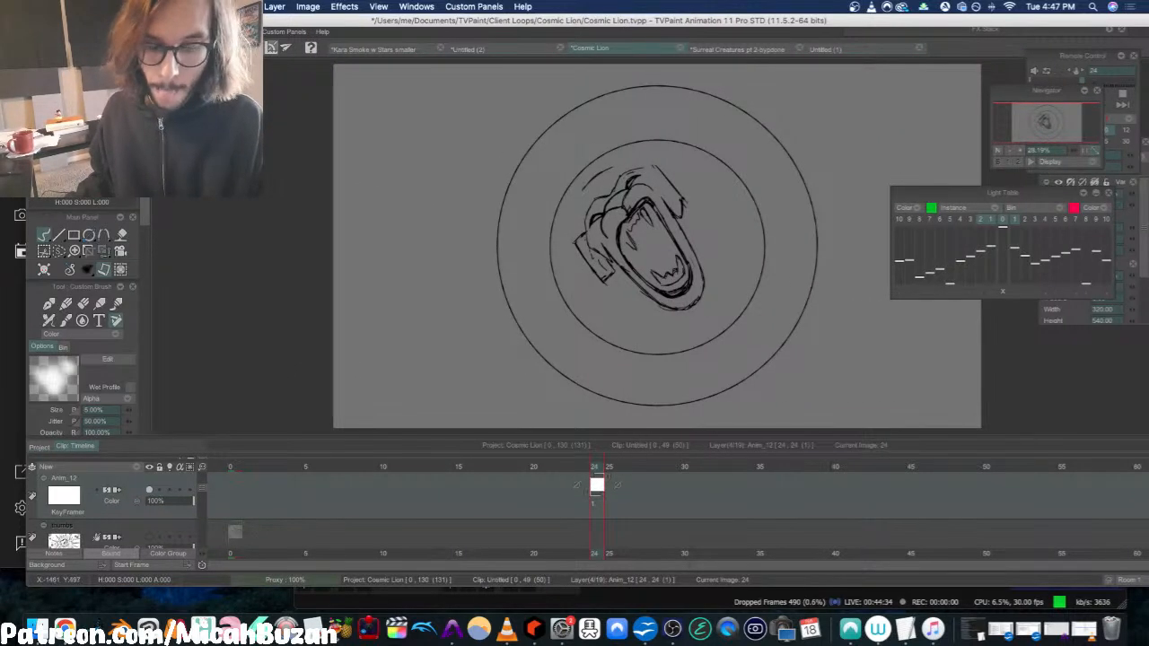
Step: Choose the Pen brush and set its size to 5
click(49, 305)
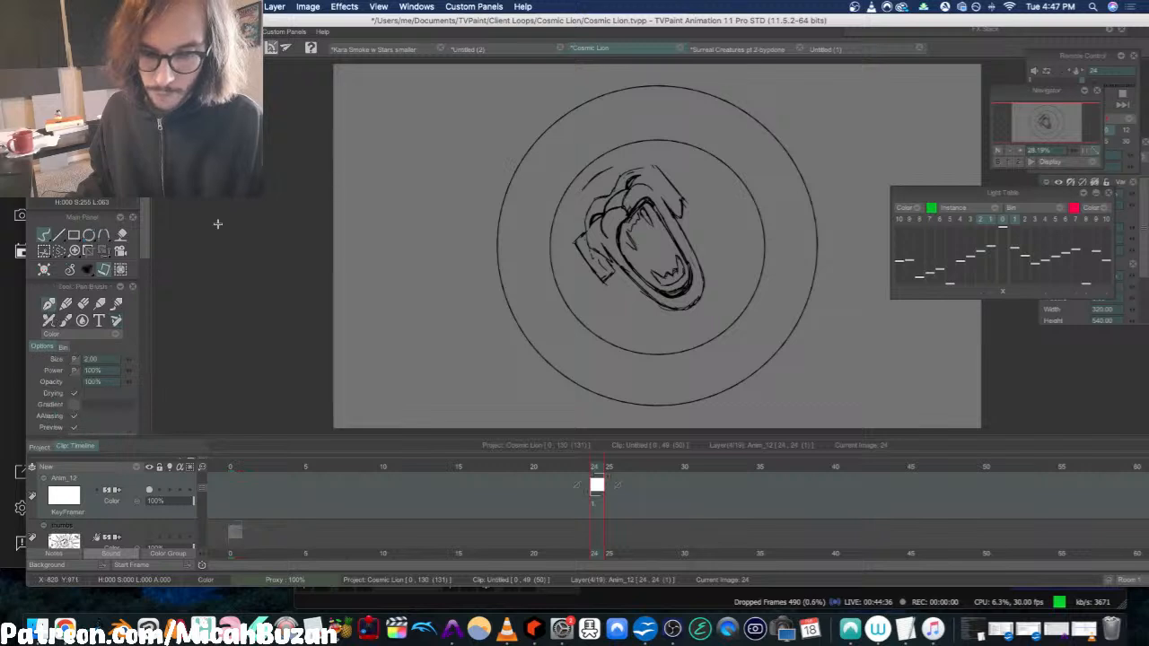
click(91, 359)
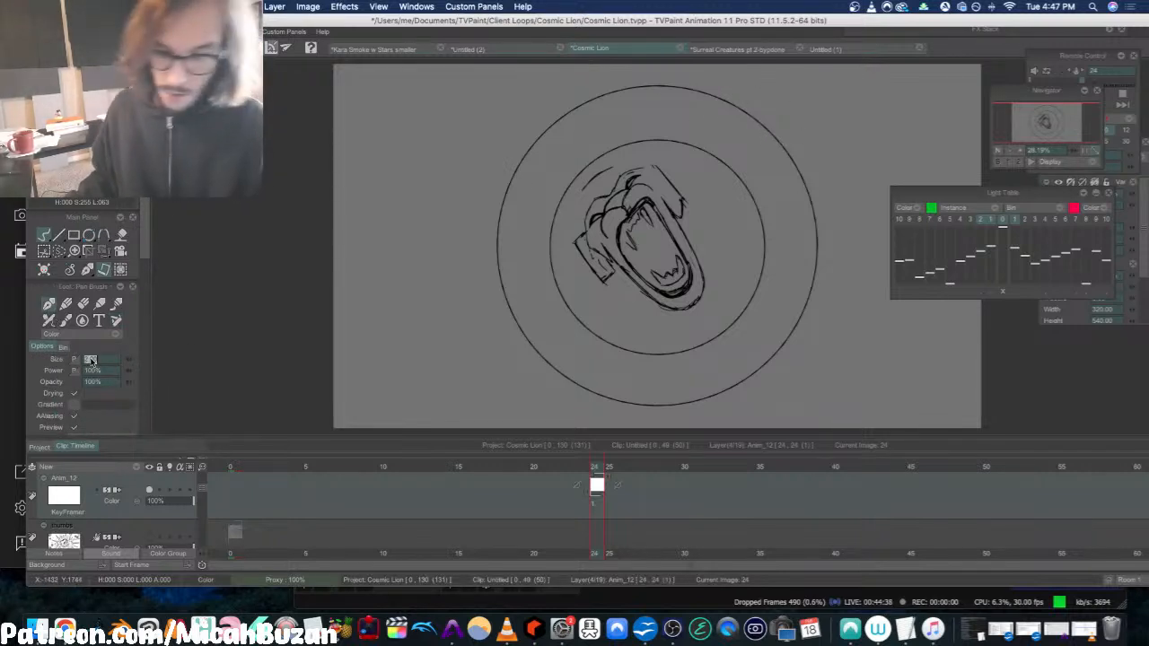
key(Return)
Step: Try out the pen with a few freehand strokes on the canvas and undo each of them
mouse_move(416, 168)
mouse_down()
mouse_move(443, 206)
mouse_move(376, 311)
mouse_up()
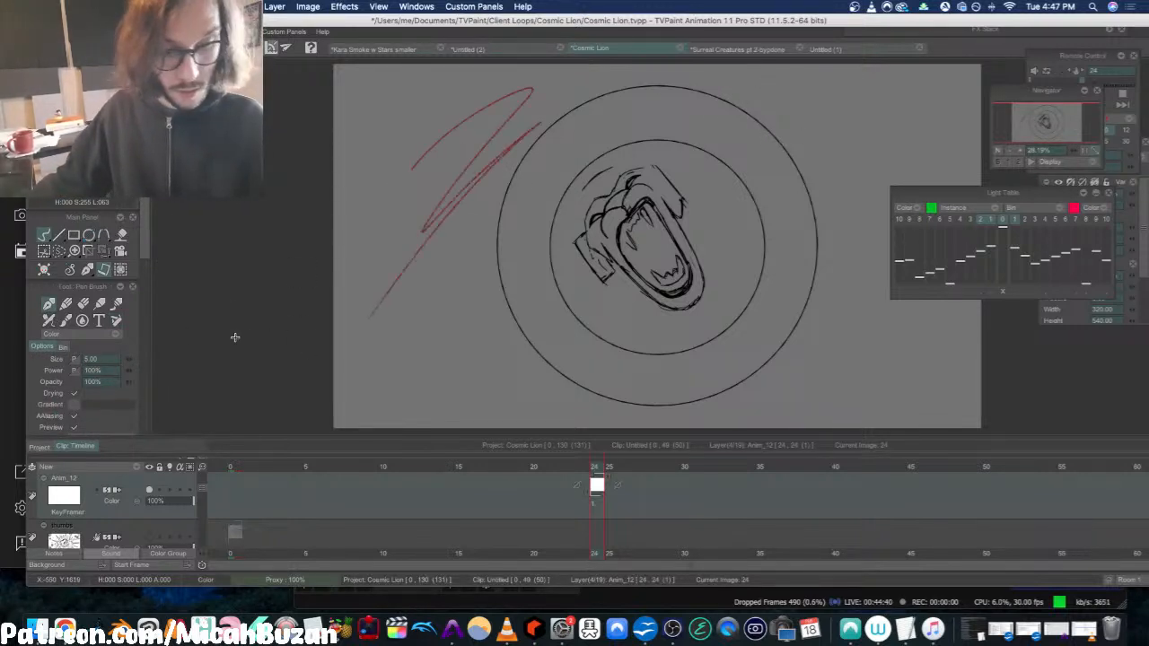
key(super+z)
drag(435, 126, 359, 313)
key(super+z)
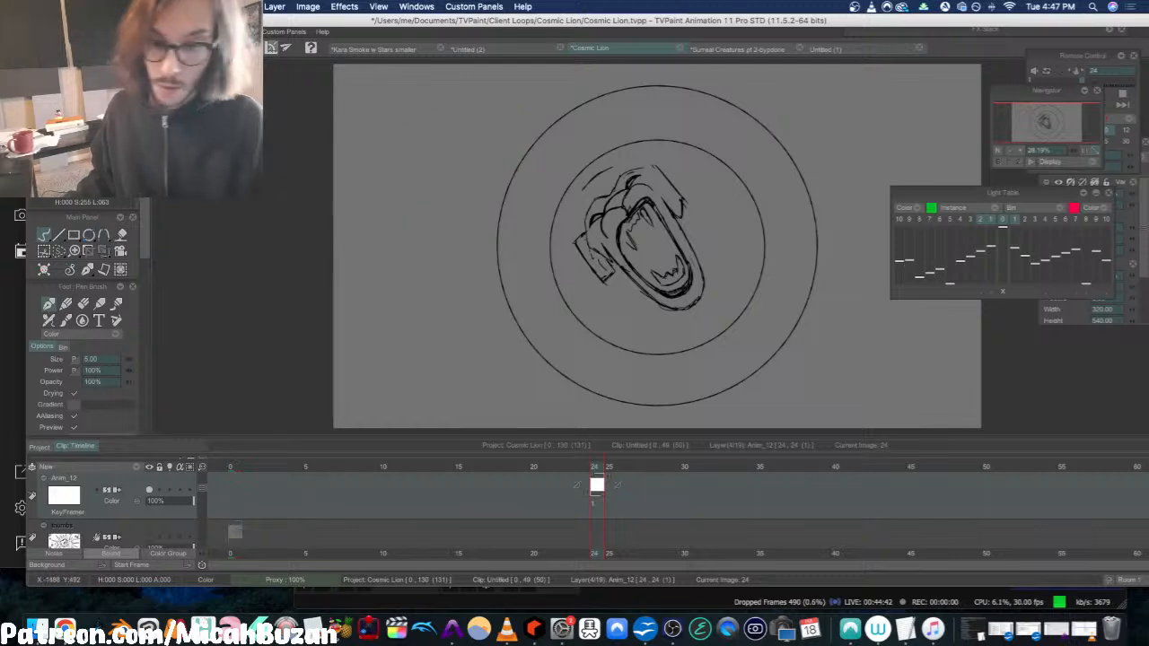
drag(409, 112, 781, 170)
key(super+z)
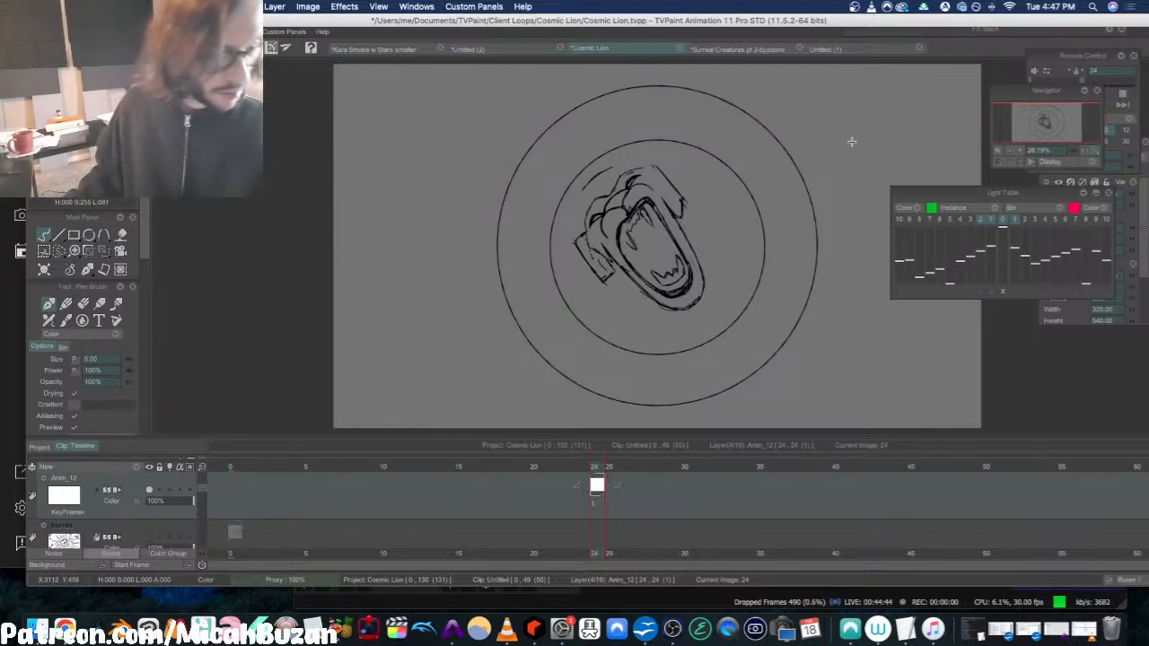
Step: Select the thumbs layer, shorten it to a single image and duplicate the layer
key(Down)
key(Down)
key(Down)
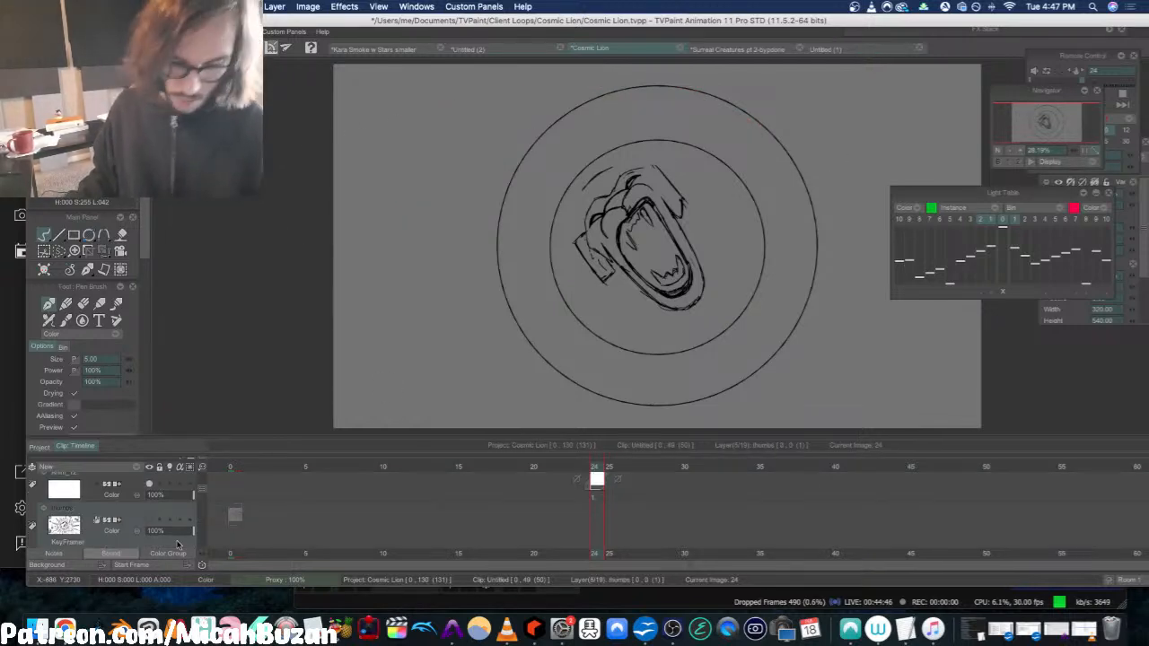
key(Down)
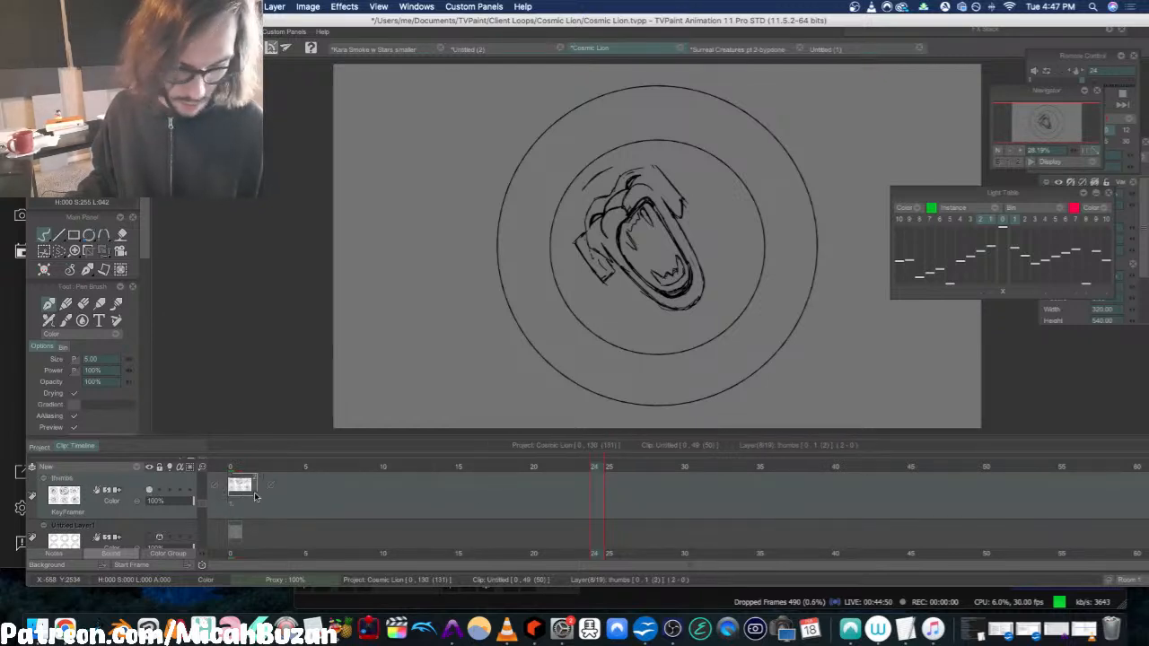
click(307, 6)
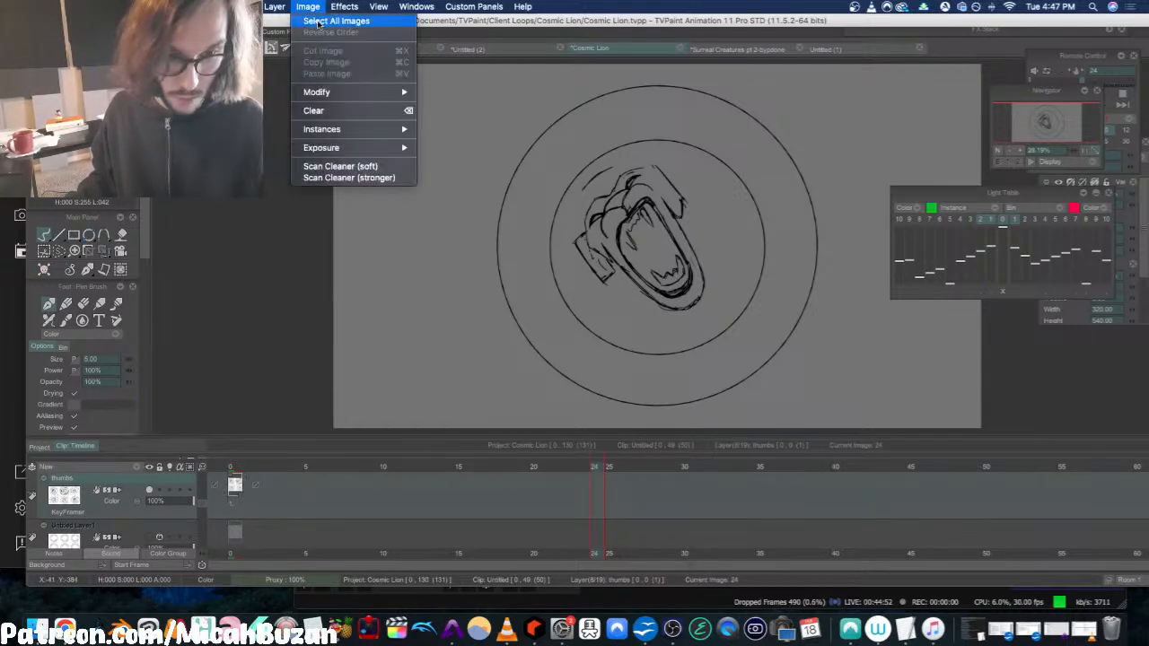
mouse_move(273, 7)
click(316, 51)
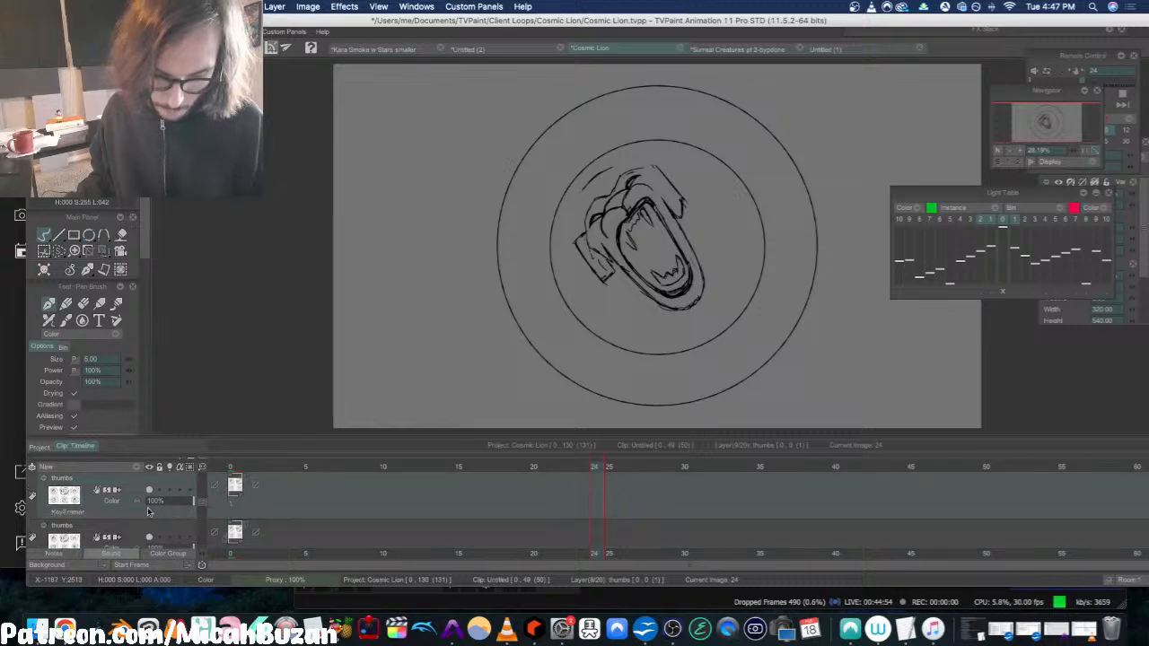
Step: Hide the original thumbs layer and move the duplicate's image to image 24, clearing the Light Table panel off the canvas
click(148, 536)
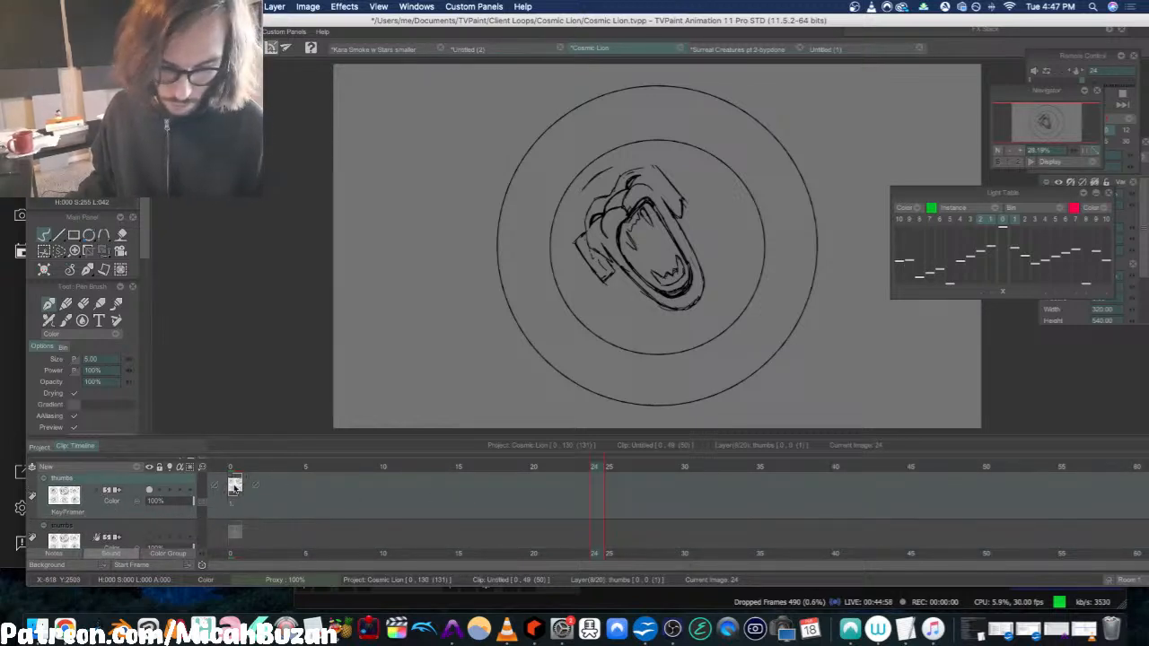
drag(234, 485, 597, 484)
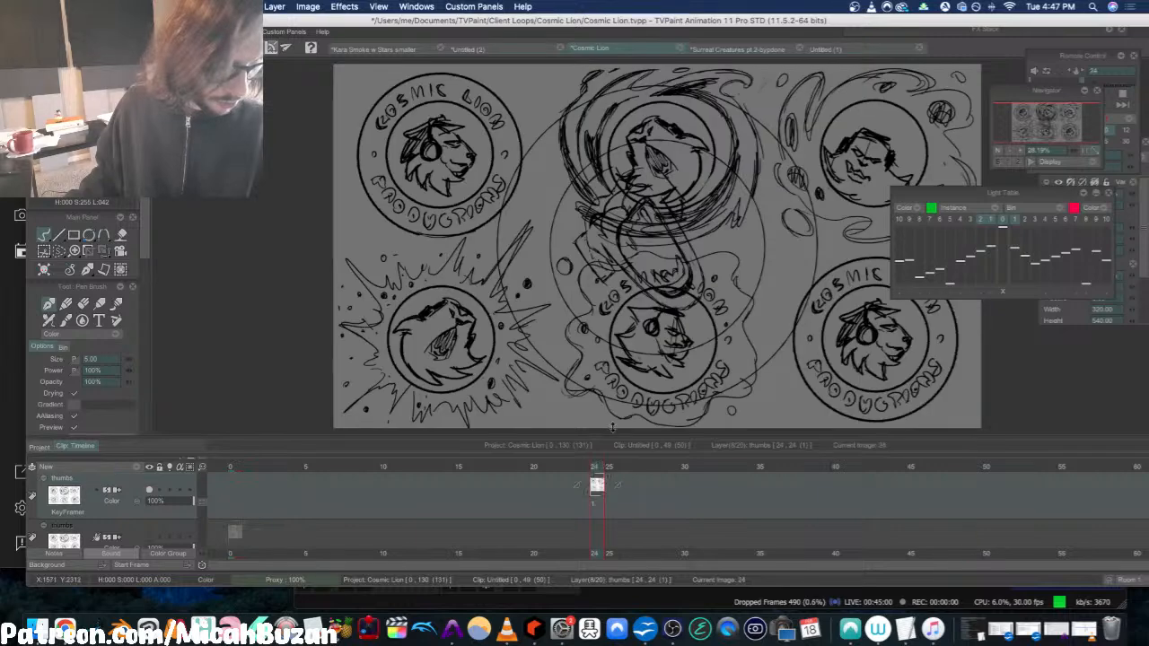
drag(921, 191, 1045, 194)
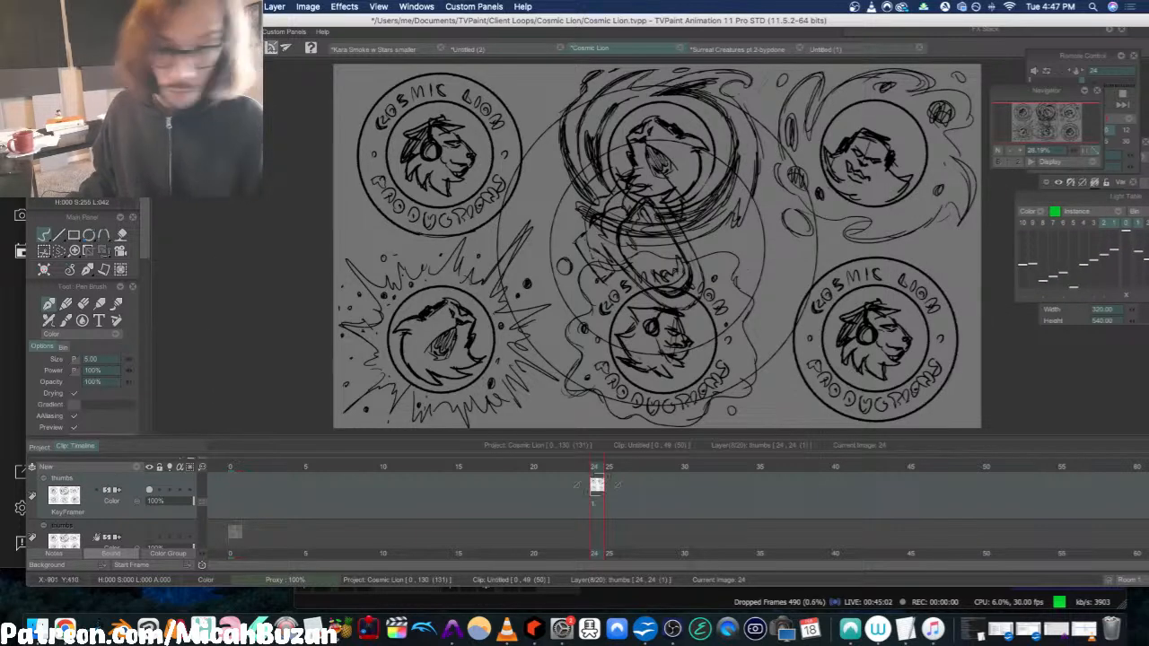
Step: Transform the duplicated thumbs image, enlarging it and centring its swirl thumbnail over the badge circles
click(104, 251)
click(159, 267)
drag(648, 301, 621, 419)
mouse_move(947, 187)
mouse_down()
mouse_move(1070, 87)
mouse_move(914, 165)
mouse_move(942, 168)
mouse_up()
drag(309, 164, 27, 6)
drag(770, 257, 787, 304)
drag(141, 202, 141, 238)
click(108, 399)
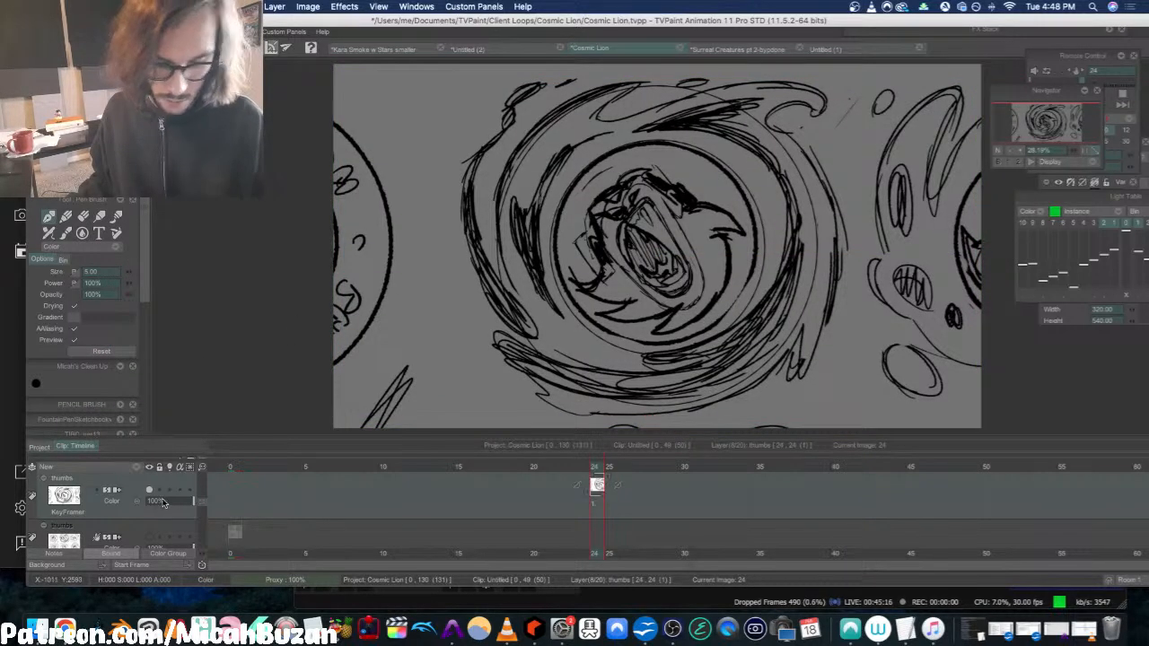
Step: Set the duplicated thumbs layer's opacity to 23%, place it directly below the Anim_12 layer and make Anim_12 active
drag(162, 503, 155, 501)
scroll(173, 499, up, 2)
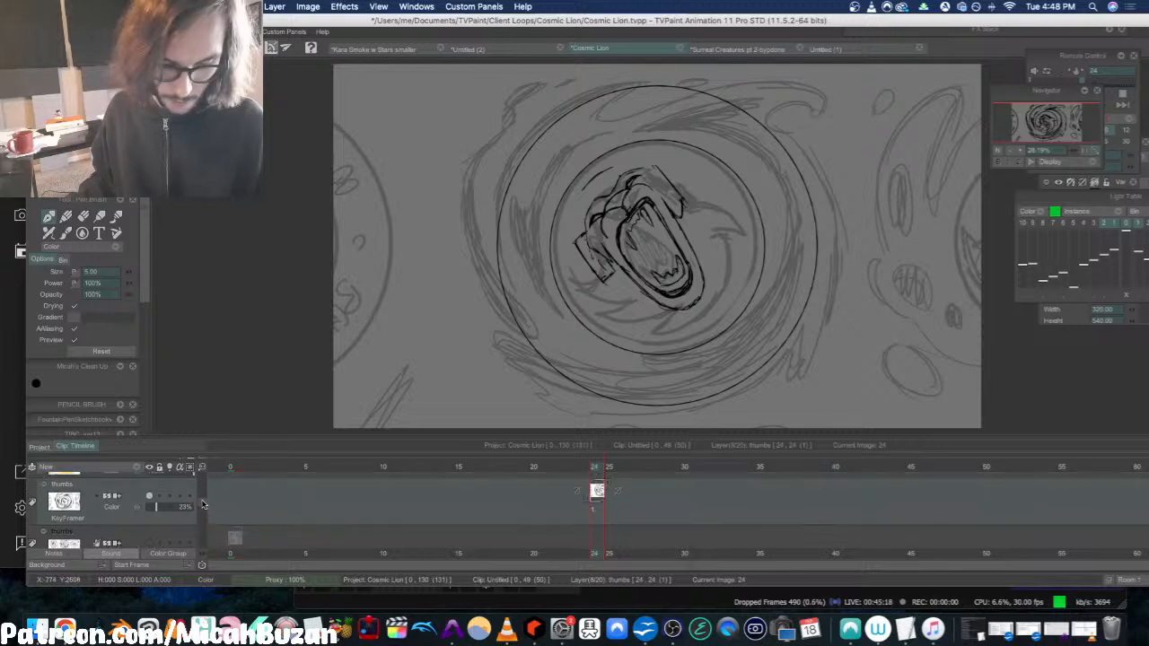
scroll(173, 512, down, 1)
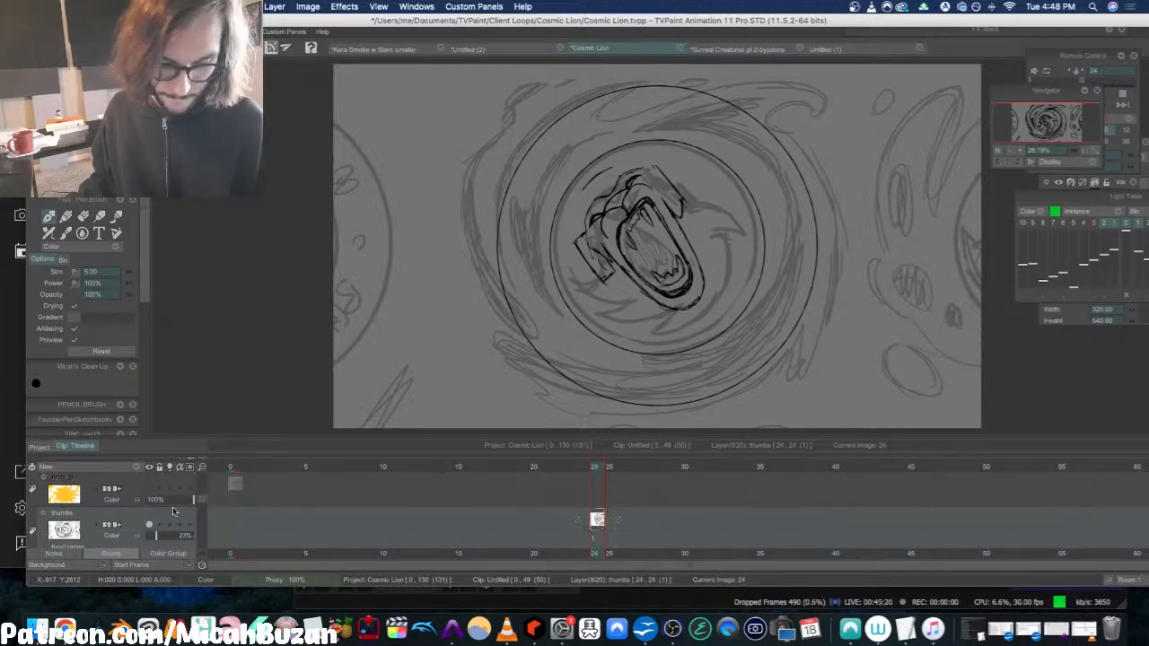
scroll(116, 511, down, 4)
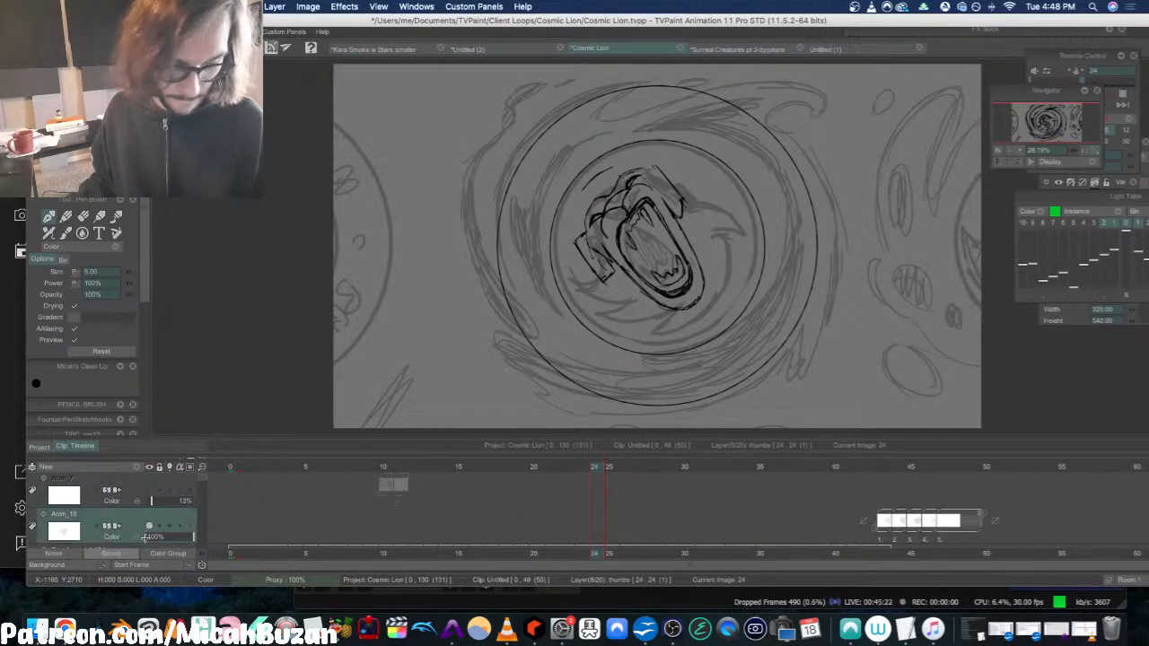
scroll(143, 538, down, 2)
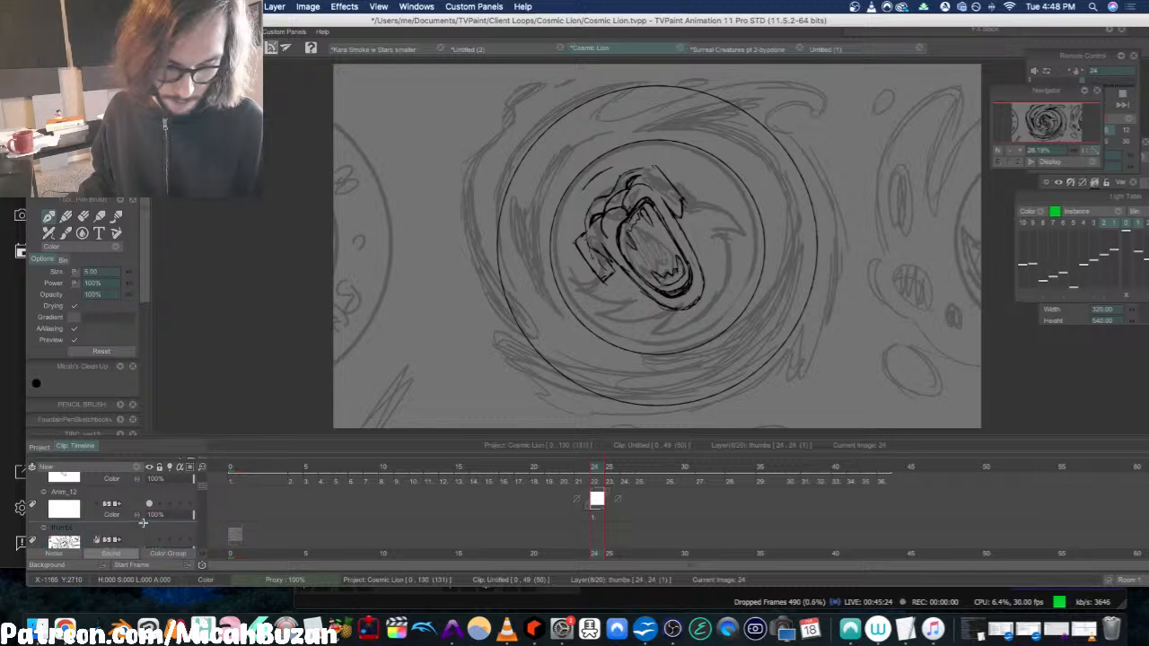
click(142, 509)
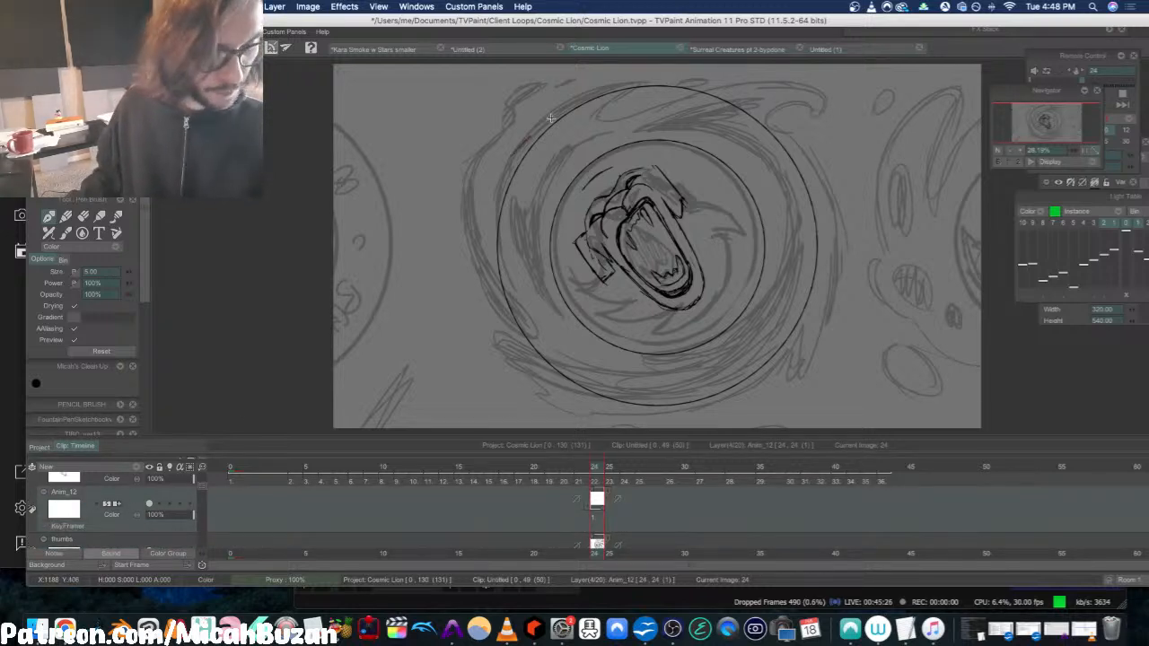
Step: Try freehand strokes along the upper edge of the outer badge circle and undo them
drag(551, 118, 688, 93)
key(super+z)
scroll(87, 314, up, 3)
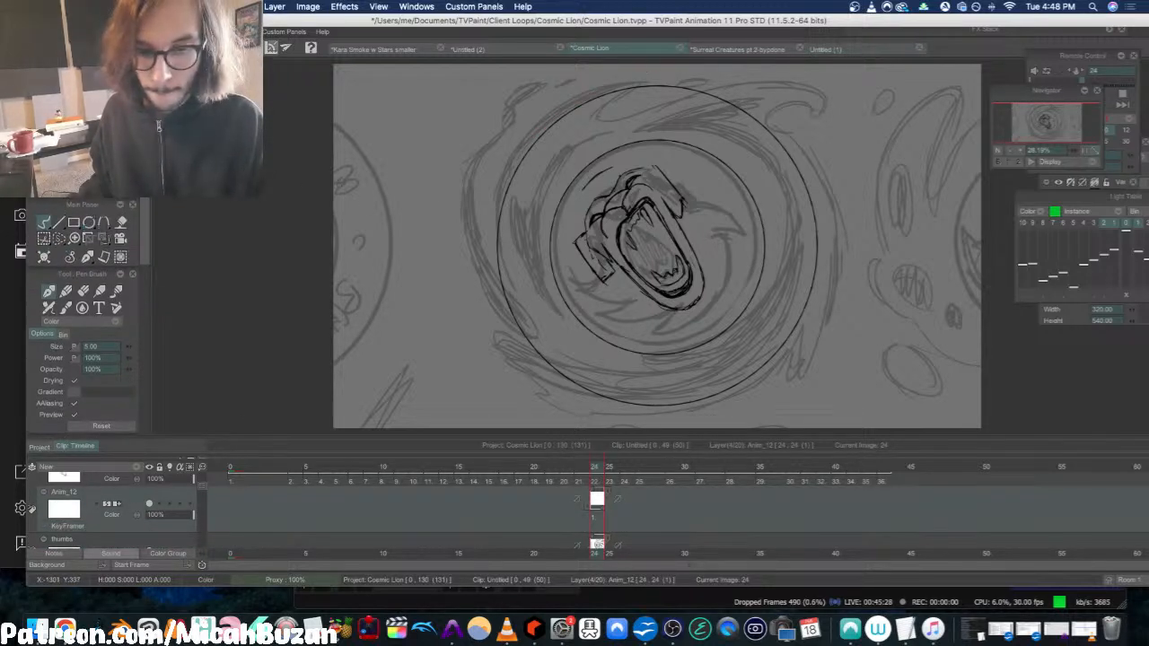
drag(394, 137, 686, 88)
key(super+z)
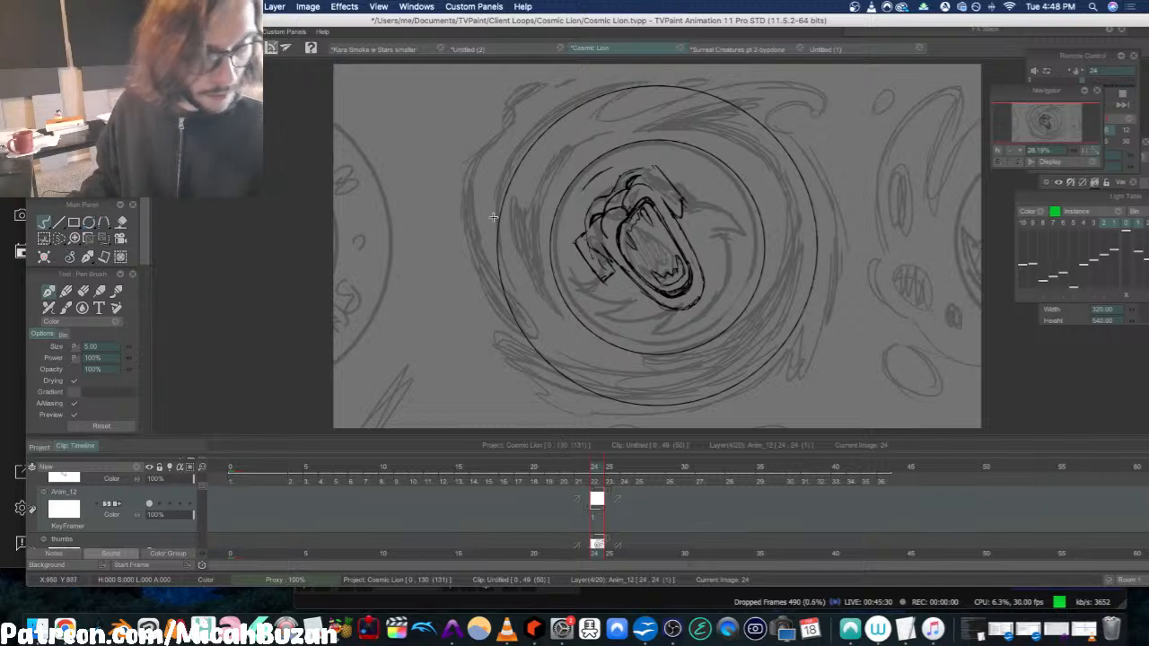
Step: Trace the swirl's wavy outer contour in purple around the badge on Anim_12 at image 24, following the faded thumbnail
mouse_move(550, 107)
mouse_down()
mouse_move(492, 216)
mouse_move(610, 83)
mouse_up()
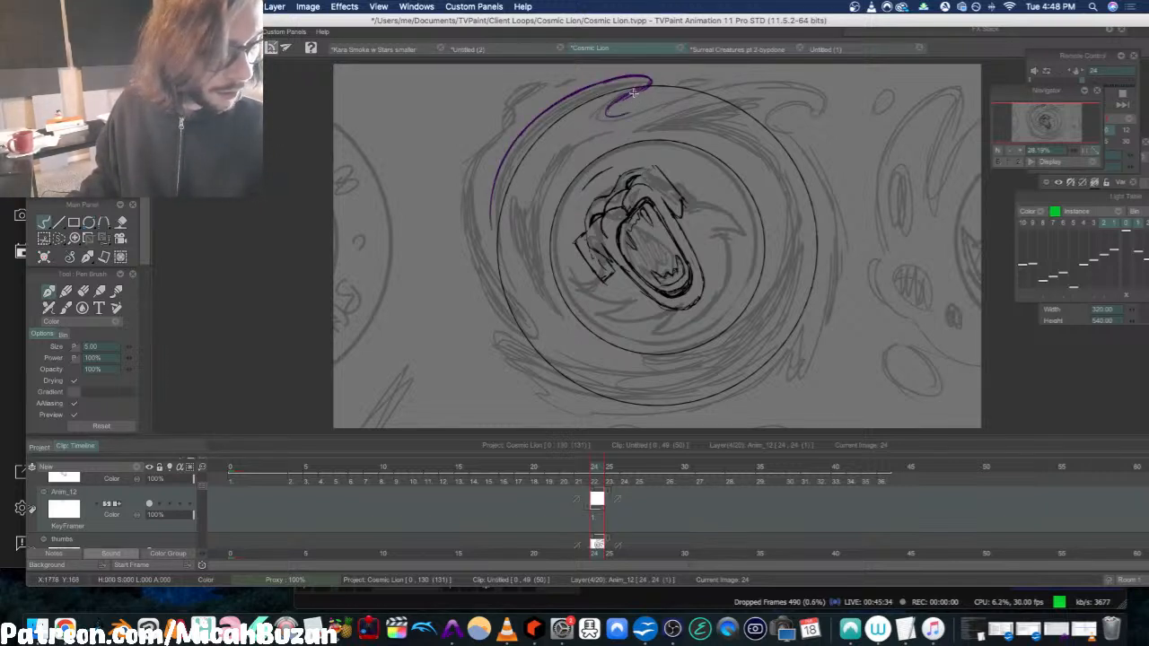
mouse_move(623, 112)
mouse_down()
mouse_move(777, 81)
mouse_move(835, 105)
mouse_up()
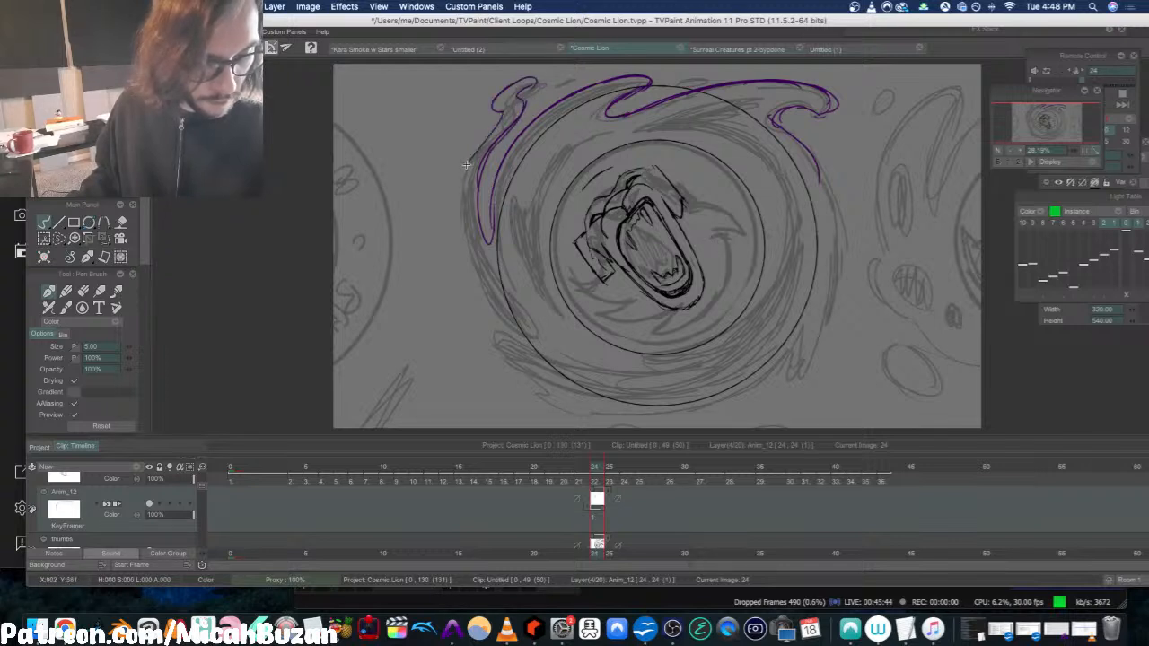
mouse_move(466, 164)
mouse_down()
mouse_move(465, 287)
mouse_move(552, 404)
mouse_up()
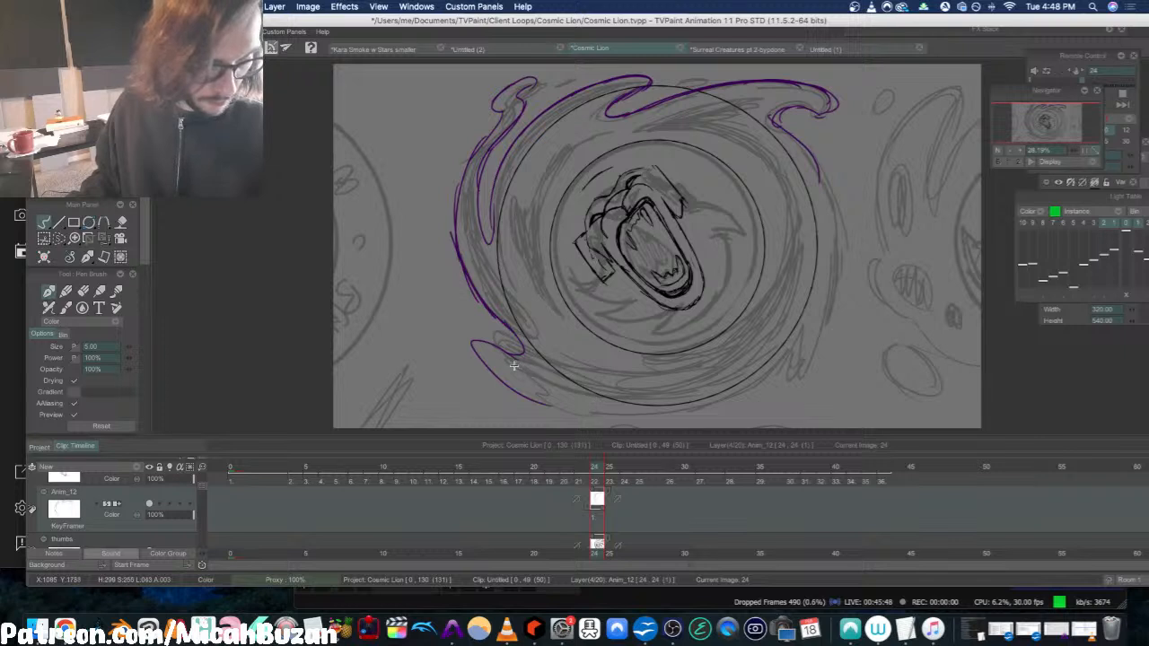
mouse_move(470, 341)
mouse_down()
mouse_move(549, 406)
mouse_move(497, 350)
mouse_move(511, 355)
mouse_move(508, 383)
mouse_move(617, 416)
mouse_move(713, 408)
mouse_move(764, 390)
mouse_move(794, 335)
mouse_move(754, 403)
mouse_move(730, 415)
mouse_move(780, 366)
mouse_up()
key(ctrl+z)
key(ctrl+z)
key(ctrl+z)
key(ctrl+z)
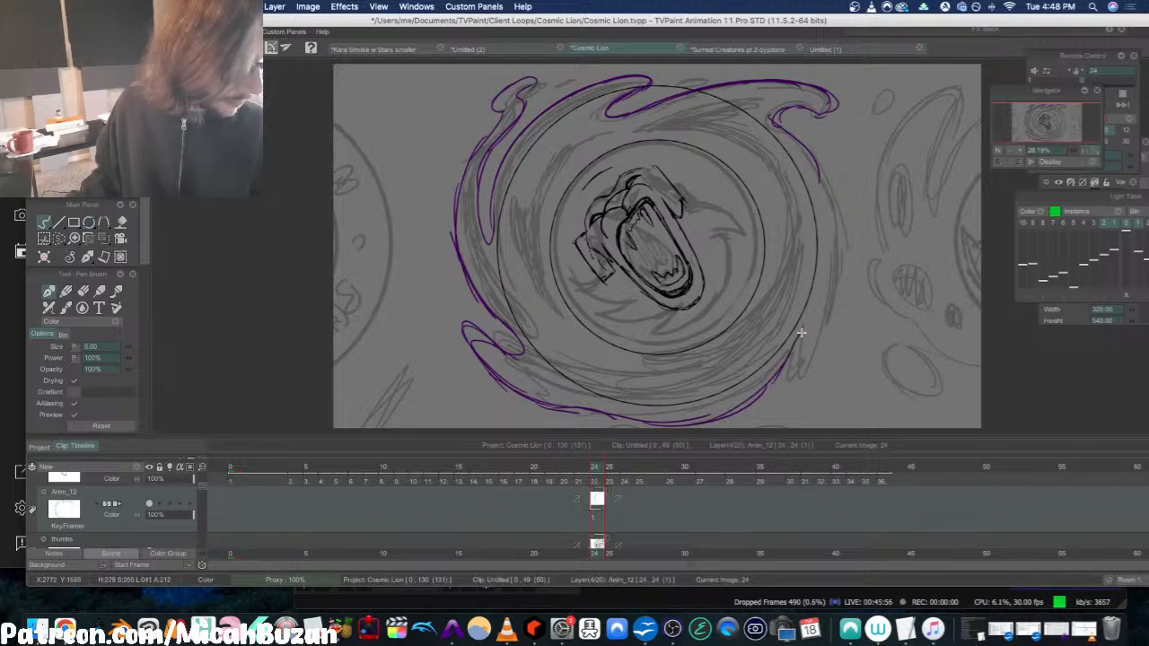
mouse_move(825, 328)
mouse_down()
mouse_move(837, 195)
mouse_move(844, 235)
mouse_up()
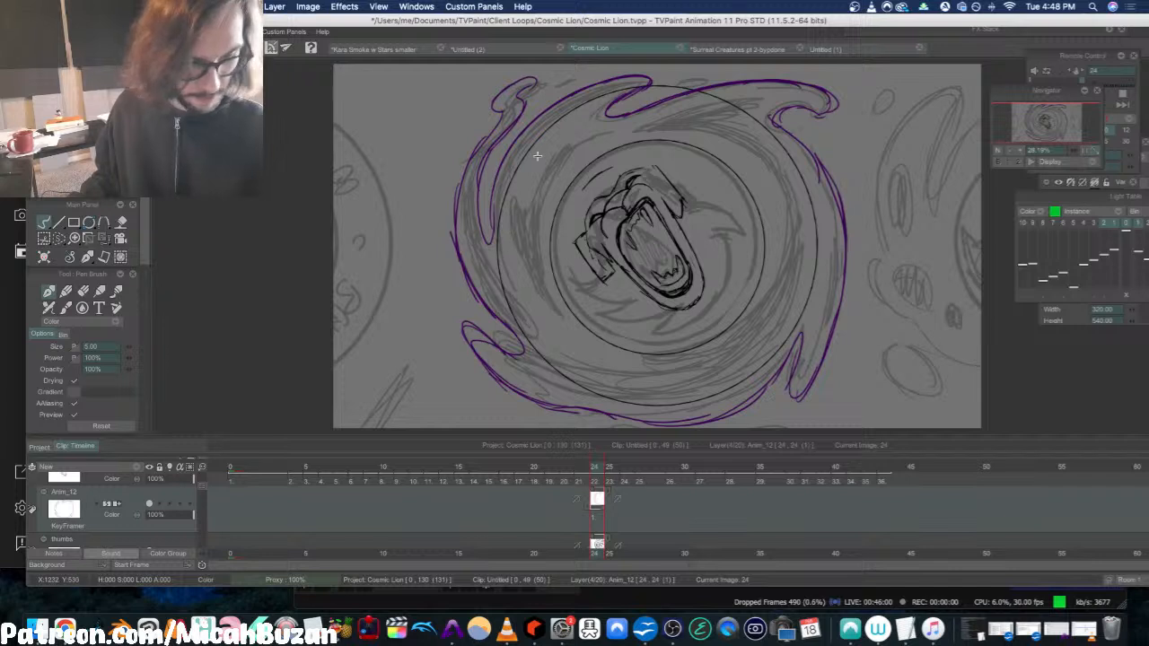
Step: Draw the swirl's inner contour and curled tips in purple around the inner badge circle, following the faded thumbnail
drag(525, 290, 508, 196)
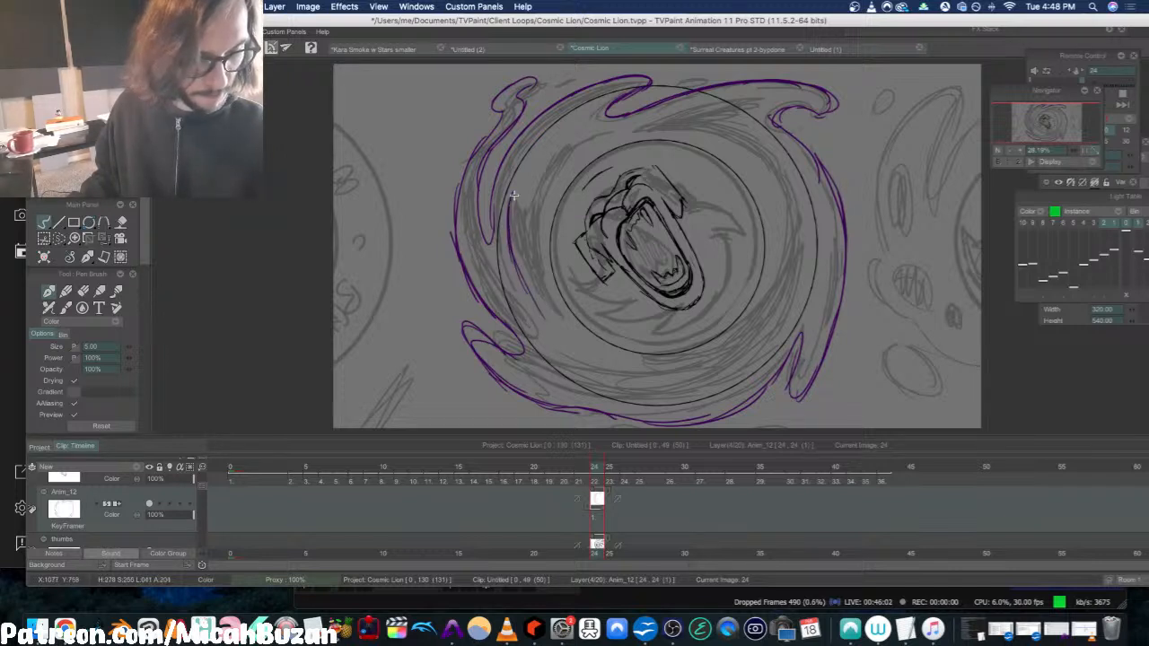
drag(583, 137, 601, 132)
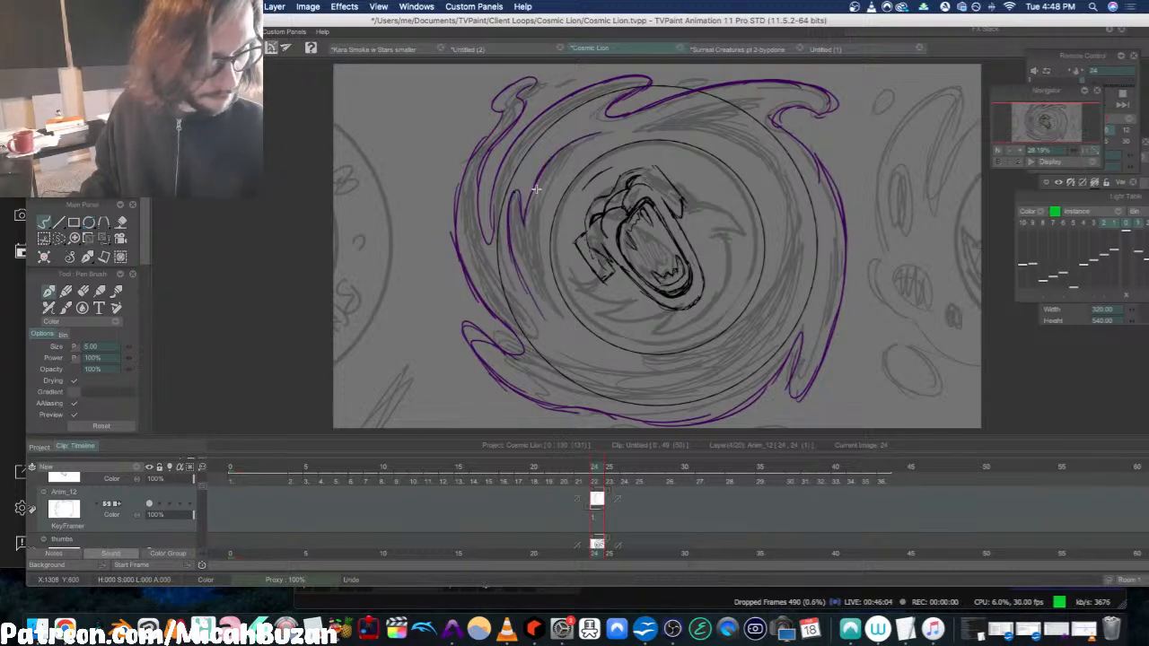
key(super+z)
mouse_move(517, 196)
mouse_down()
mouse_move(552, 157)
mouse_move(537, 184)
mouse_move(602, 126)
mouse_move(562, 148)
mouse_move(588, 136)
mouse_move(570, 161)
mouse_move(594, 141)
mouse_move(551, 193)
mouse_move(536, 286)
mouse_up()
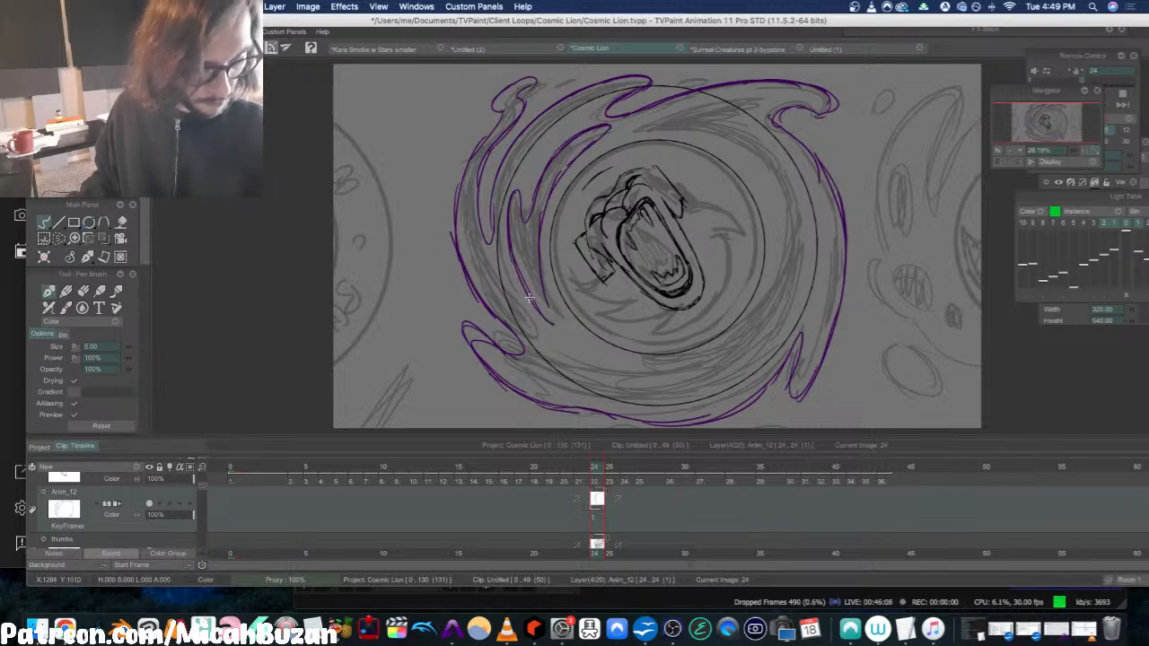
drag(631, 133, 753, 95)
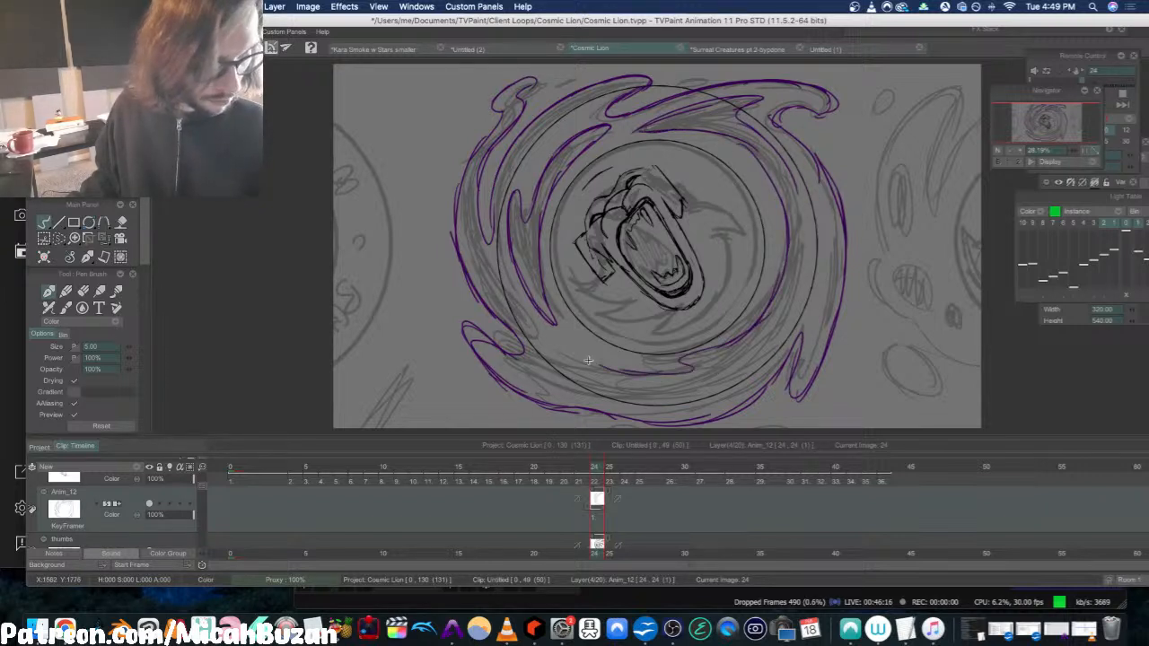
drag(567, 354, 631, 392)
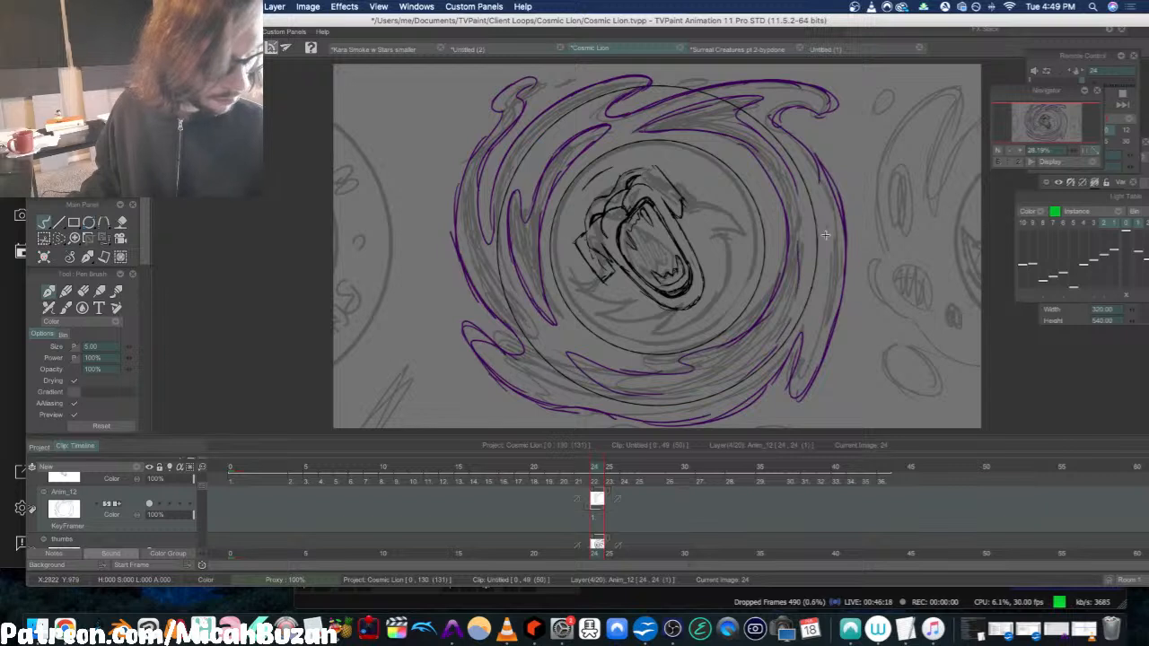
Step: Hide the faded thumbs layer and make the Anim_12 layer active again
click(115, 542)
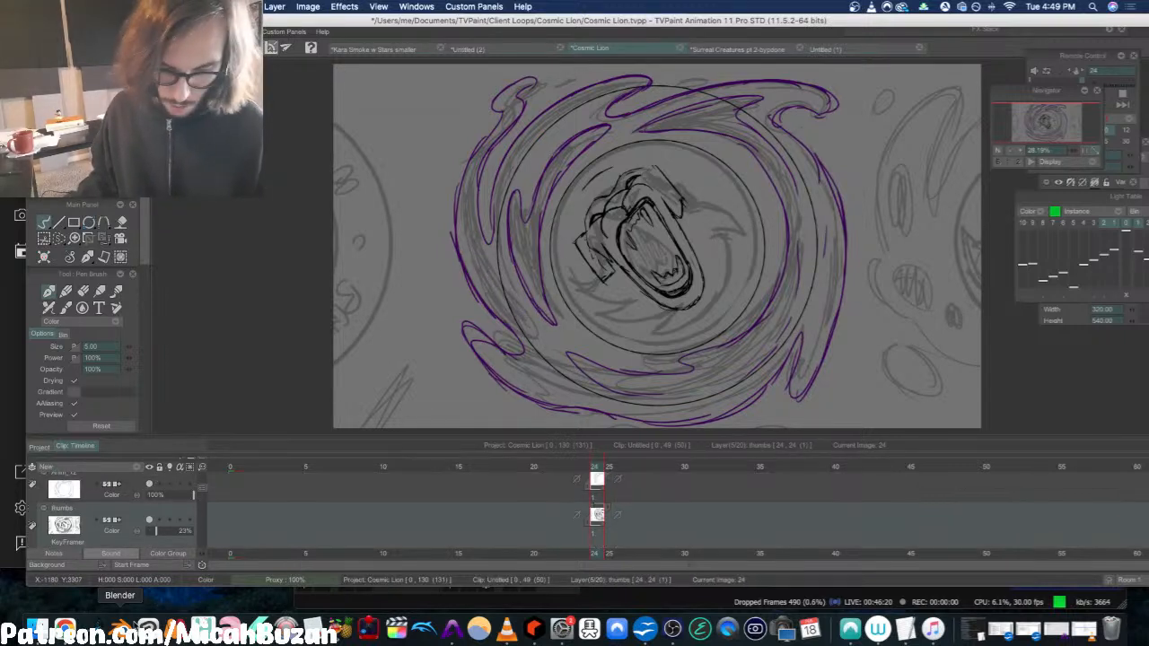
click(149, 520)
click(117, 495)
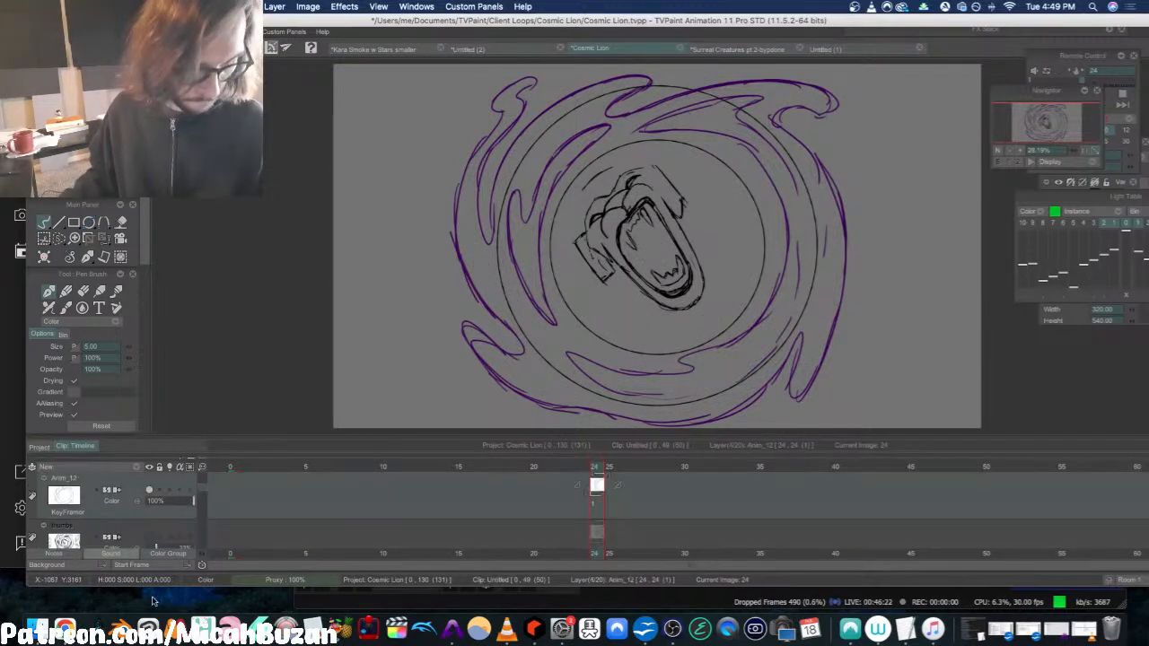
Step: Copy the badge circles image from the bases border layer at image 0 and hide that layer
drag(203, 494, 199, 518)
click(235, 520)
click(234, 493)
click(309, 8)
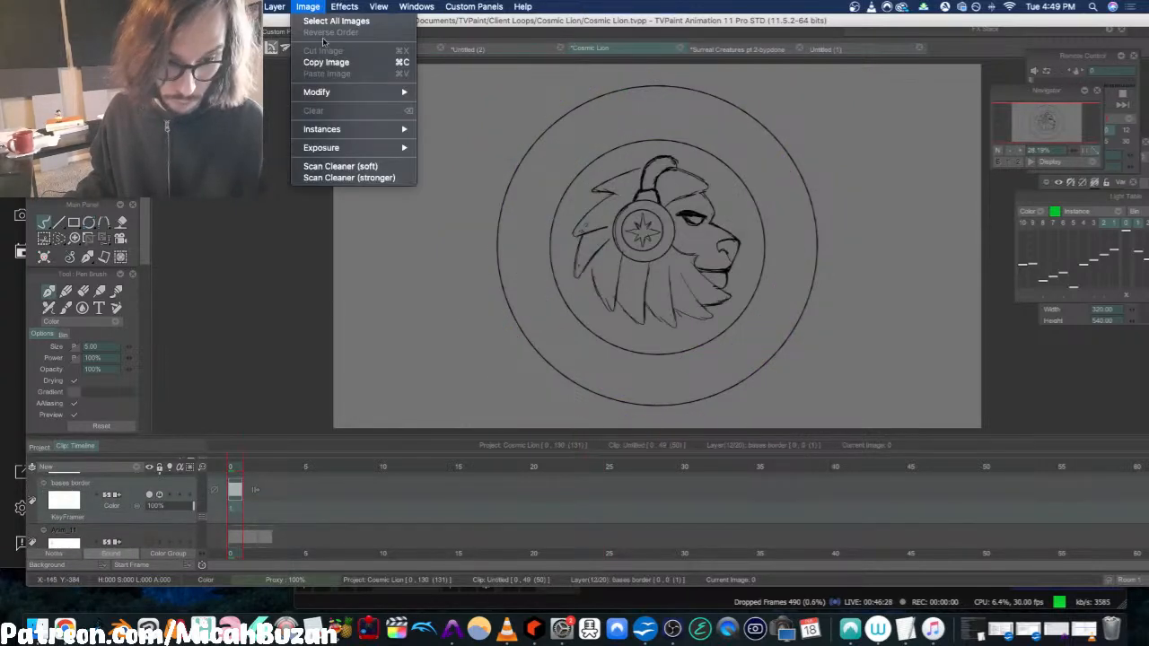
click(337, 63)
click(149, 494)
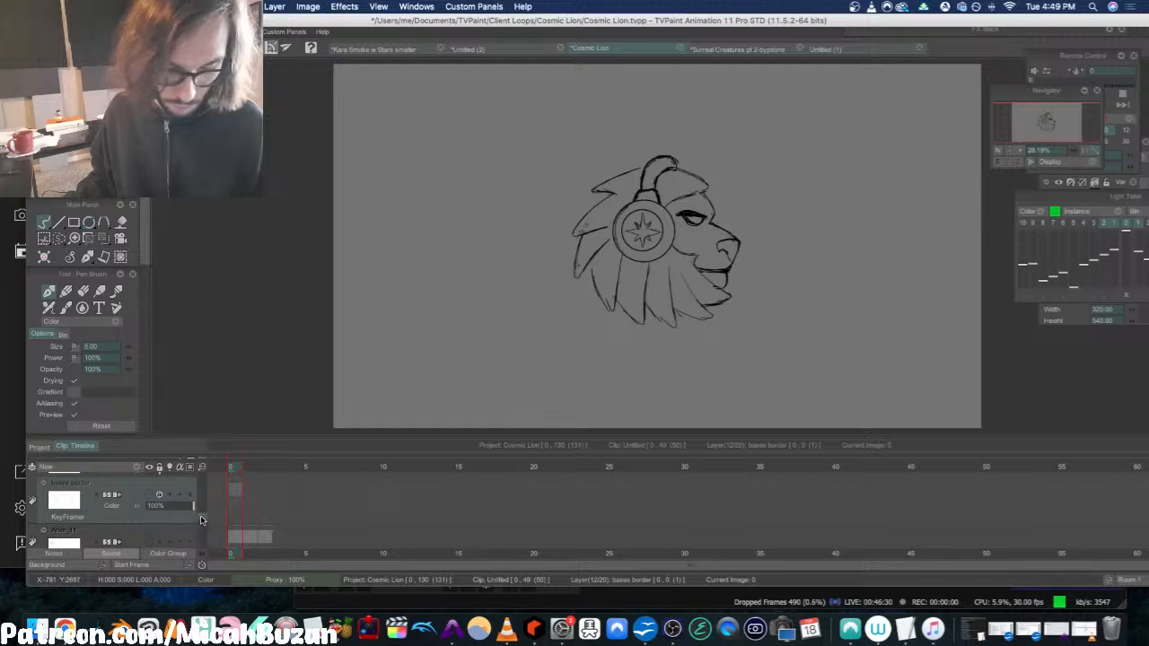
Step: Paste the copied badge circles into the Anim_12 layer as image 23, just ahead of the swirl drawing
drag(202, 520, 193, 492)
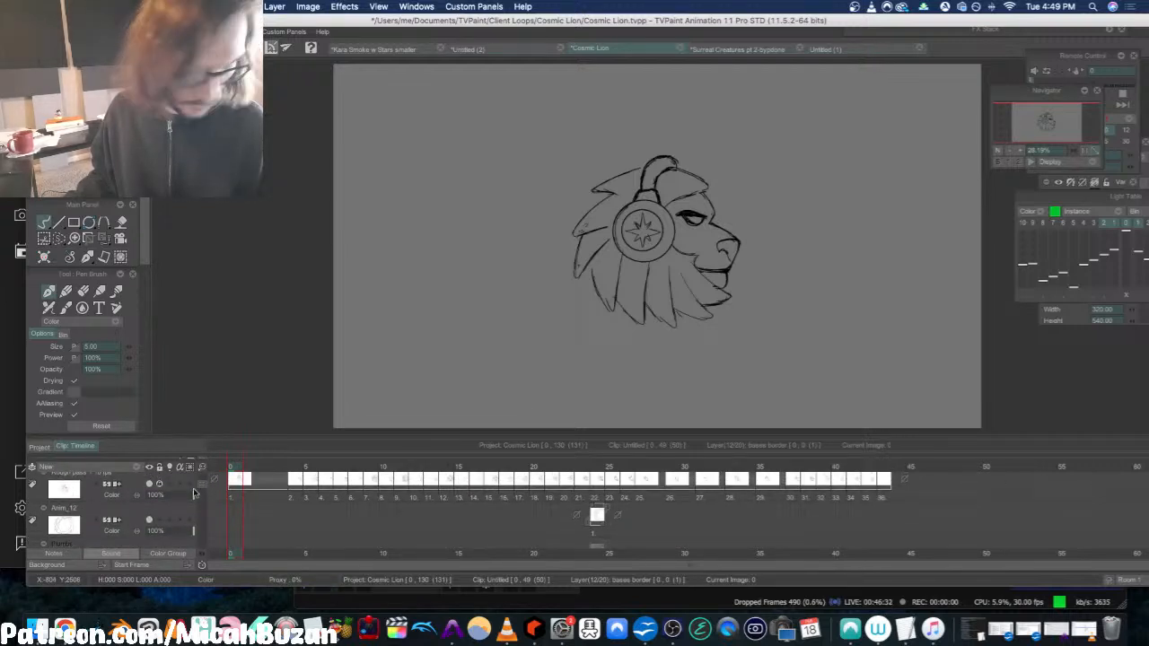
click(132, 516)
click(586, 466)
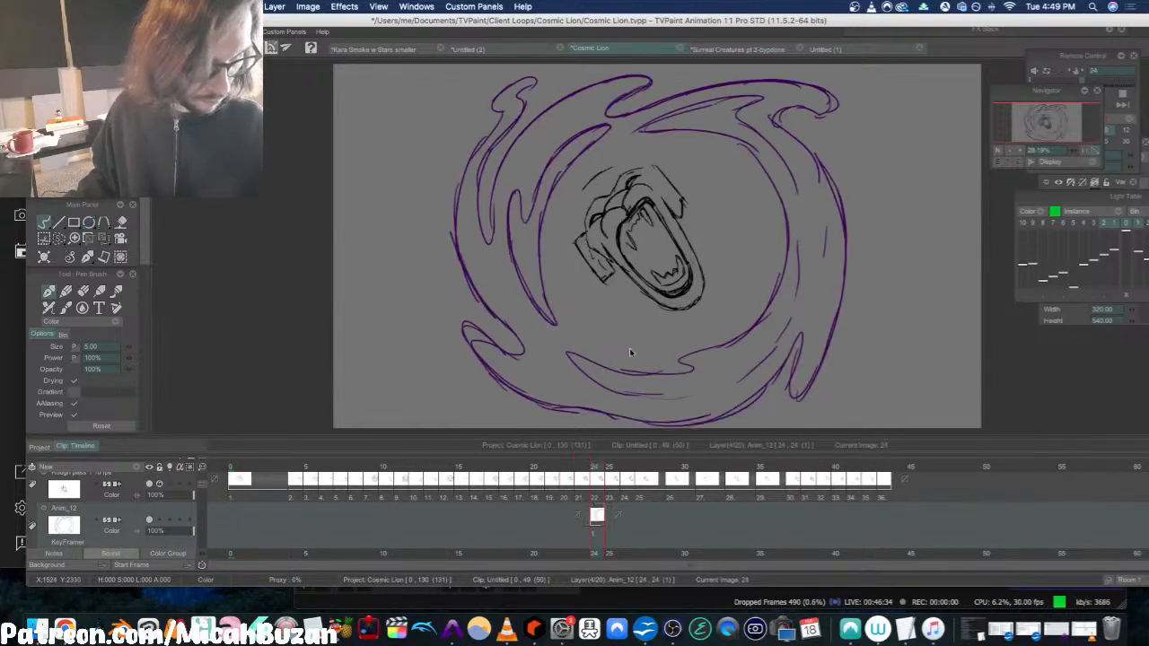
click(308, 6)
click(327, 73)
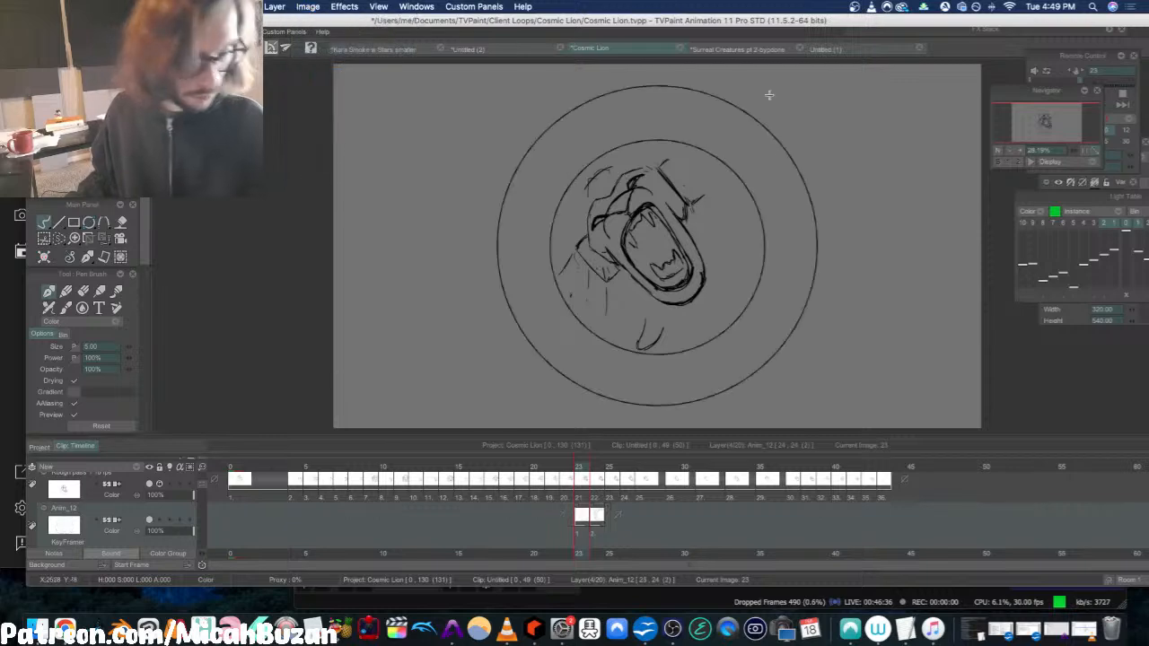
Step: Start the circles drawing on Anim_12 at image 22 and delay the swirl drawing to image 27, checking the timing
mouse_move(588, 524)
mouse_down()
mouse_move(603, 523)
mouse_move(596, 505)
mouse_up()
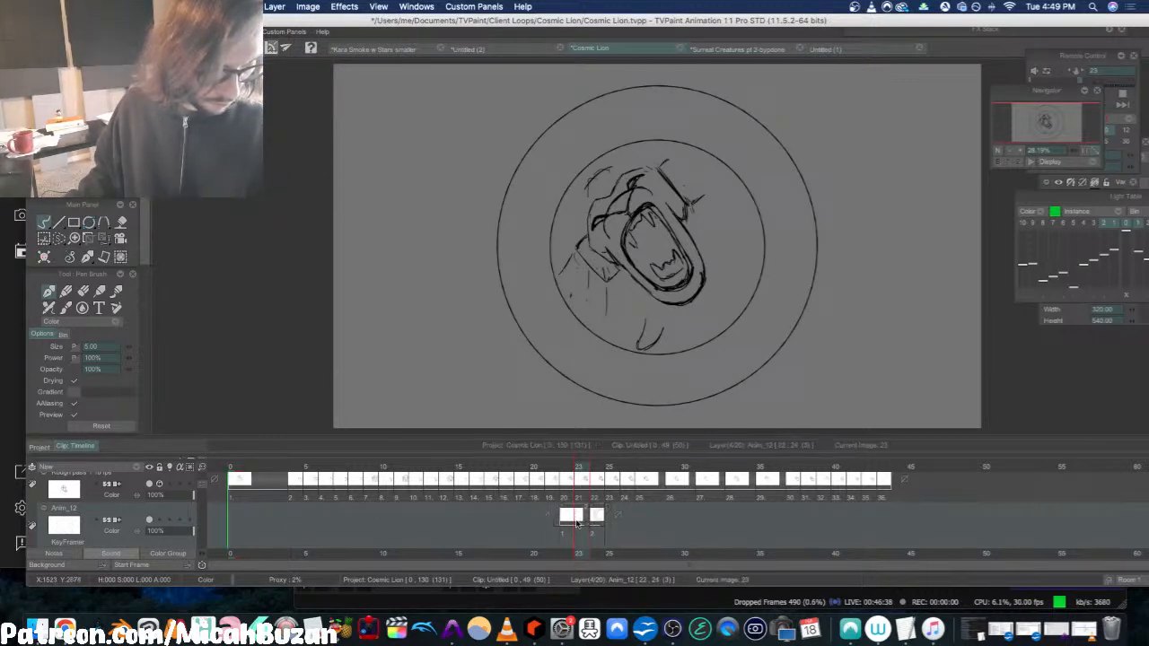
key(Left)
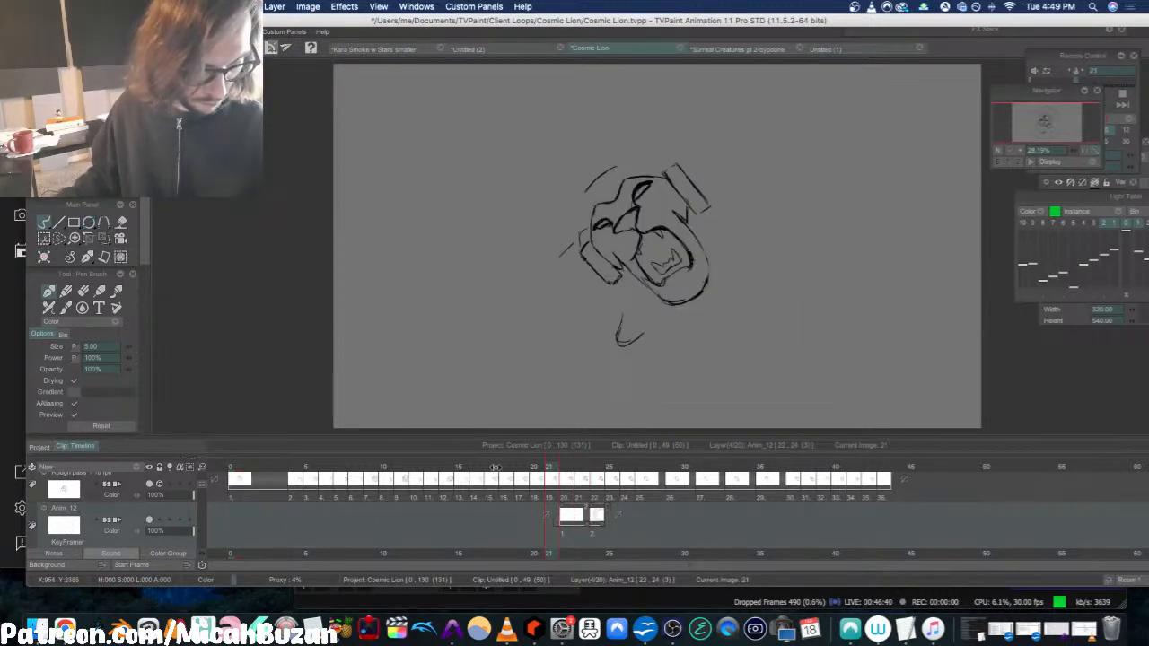
click(493, 465)
key(Return)
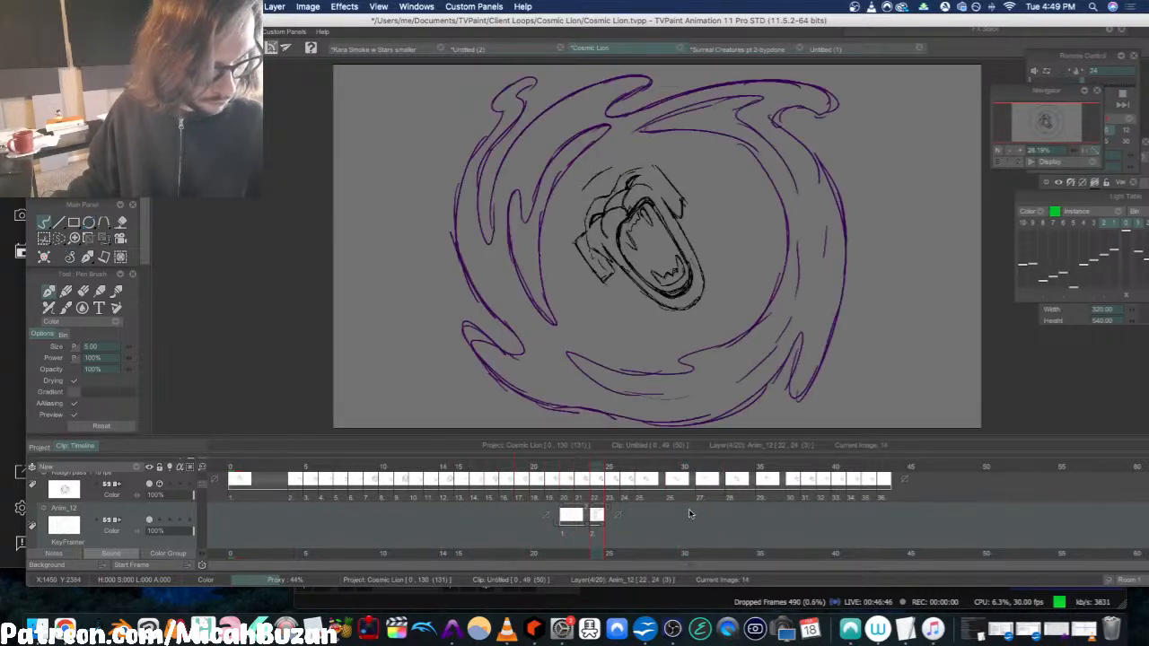
drag(589, 528, 633, 525)
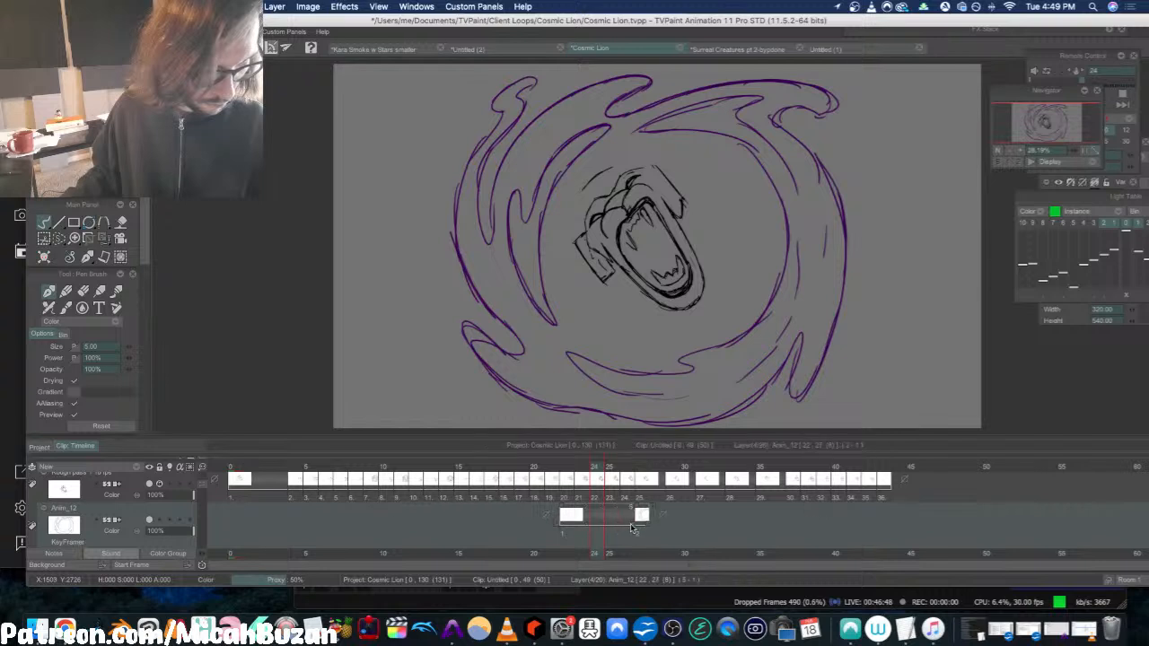
mouse_move(599, 472)
mouse_down()
mouse_move(659, 494)
mouse_move(699, 534)
mouse_up()
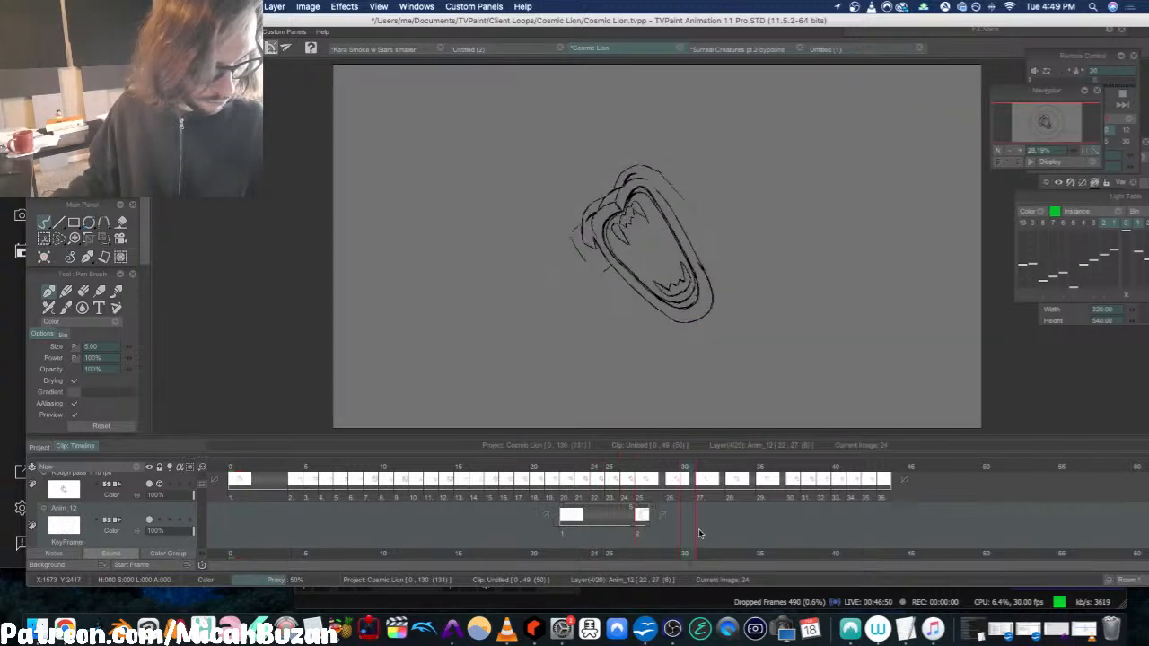
drag(700, 534, 643, 533)
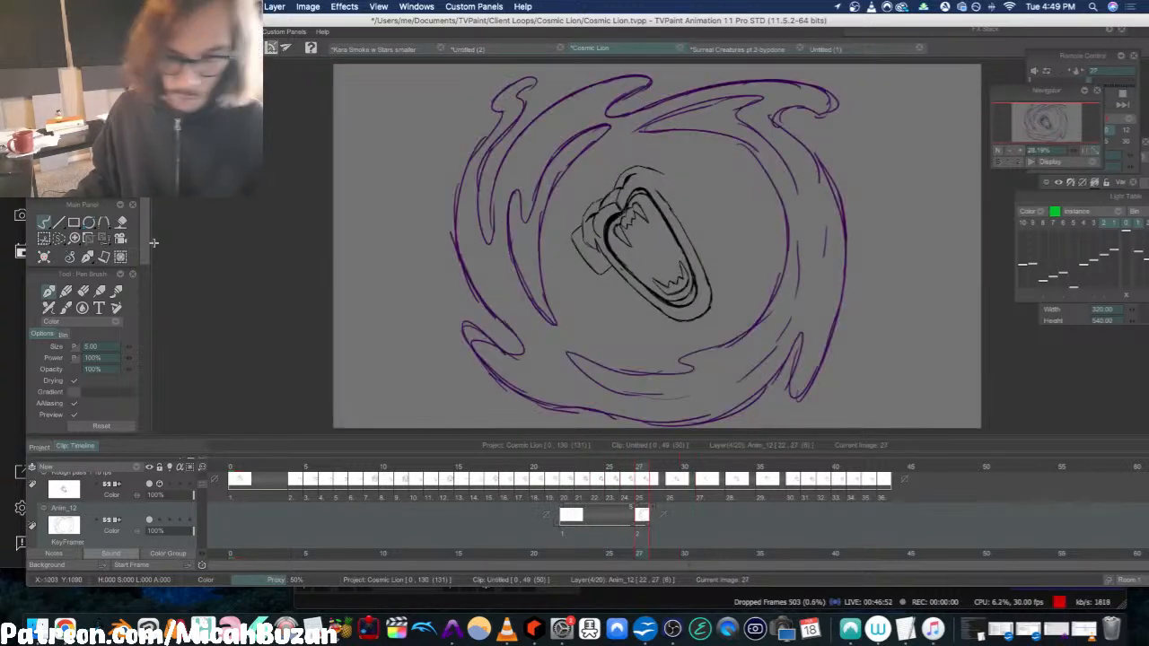
Step: Move the Light Table panel nearer the canvas and flip between images 27 and 28 to compare them
drag(1059, 195, 938, 132)
key(Right)
key(Left)
key(Right)
key(Left)
key(Right)
key(Left)
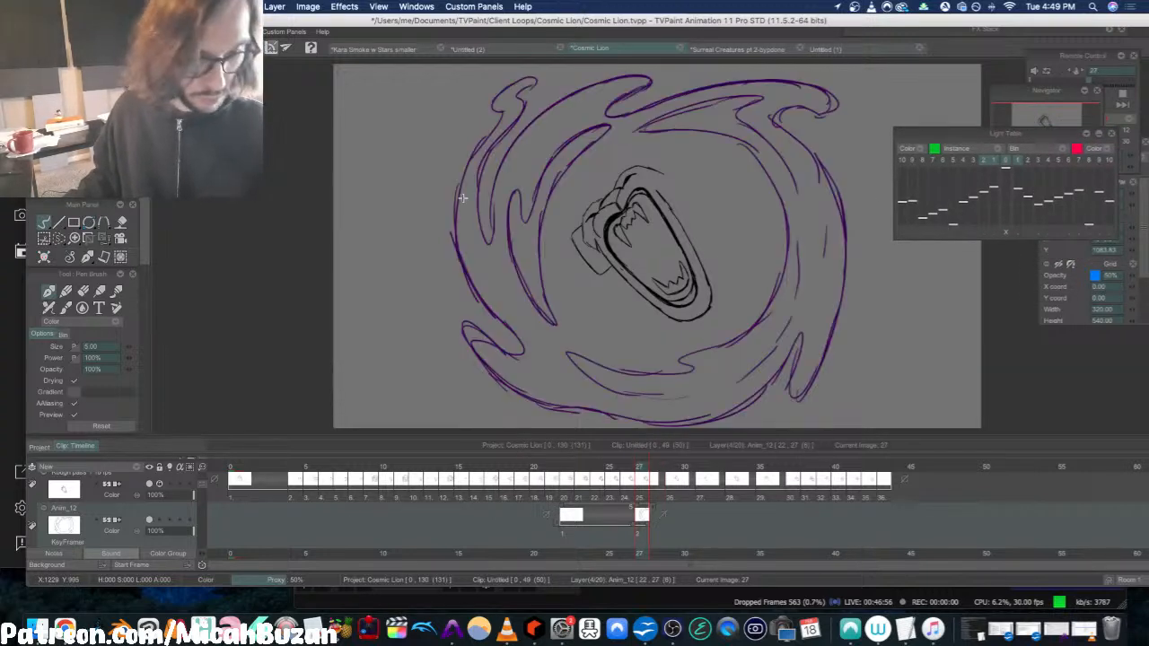
Step: Try a freehand outline of the swirl's left edge at image 28 on Anim_12 and clear it
key(Right)
mouse_move(483, 341)
mouse_down()
mouse_move(440, 218)
mouse_move(492, 130)
mouse_up()
key(Left)
key(Right)
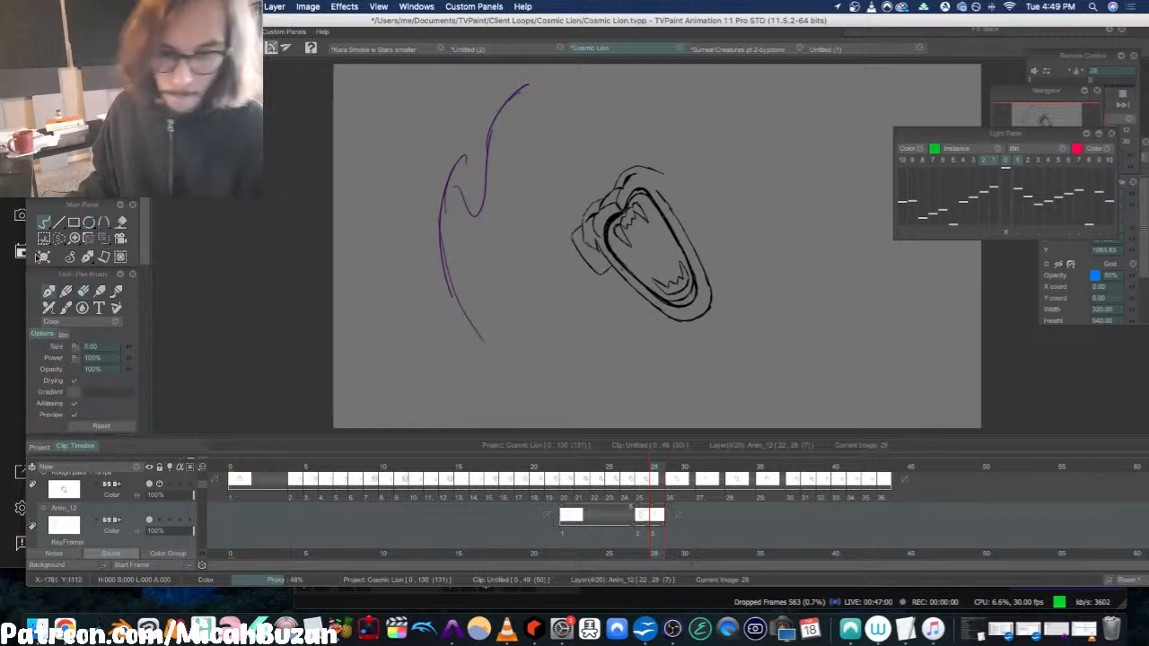
key(BackSpace)
Step: Draw the swirl's outer left curl and a small detached droplet above it at image 28, flipping against image 27
key(Left)
key(Right)
mouse_move(488, 366)
mouse_down()
mouse_move(443, 294)
mouse_move(436, 195)
mouse_move(445, 209)
mouse_move(428, 233)
mouse_move(448, 249)
mouse_move(428, 241)
mouse_move(458, 274)
mouse_up()
key(Left)
key(Right)
key(Left)
key(Right)
drag(451, 209, 504, 299)
mouse_move(459, 112)
mouse_down()
mouse_move(496, 84)
mouse_move(459, 118)
mouse_up()
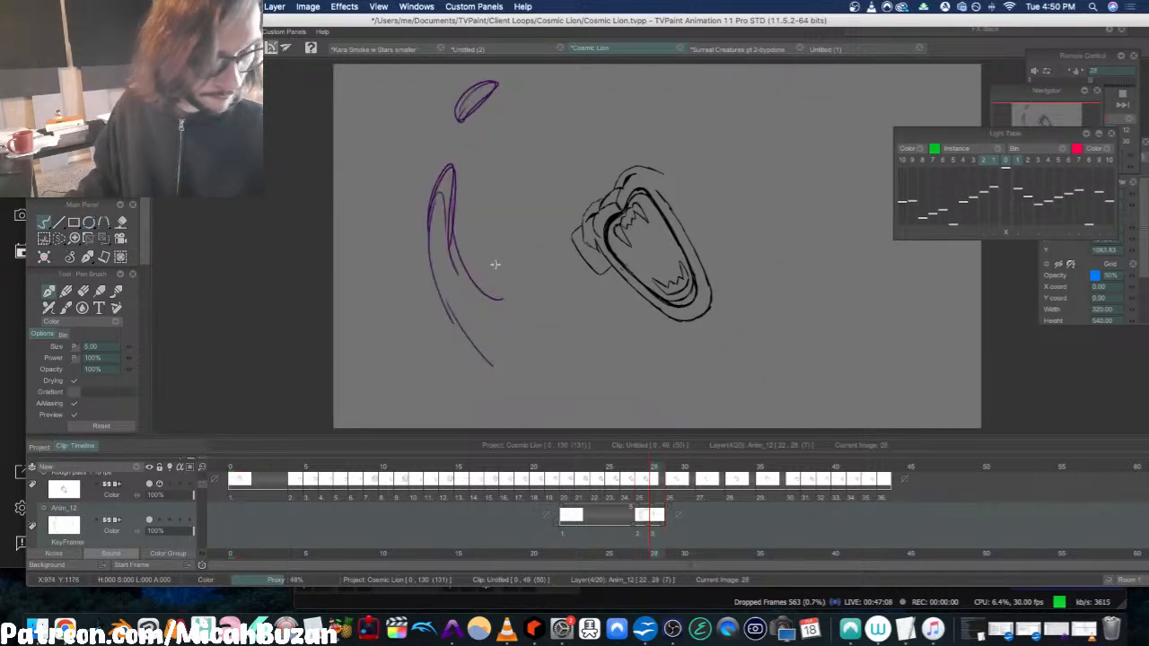
Step: Draw the swirl's upper contour at image 28, rising from the left curl into two wave crests above the lion
mouse_move(492, 299)
mouse_down()
mouse_move(505, 279)
mouse_move(495, 180)
mouse_up()
drag(504, 271, 510, 128)
drag(490, 247, 526, 107)
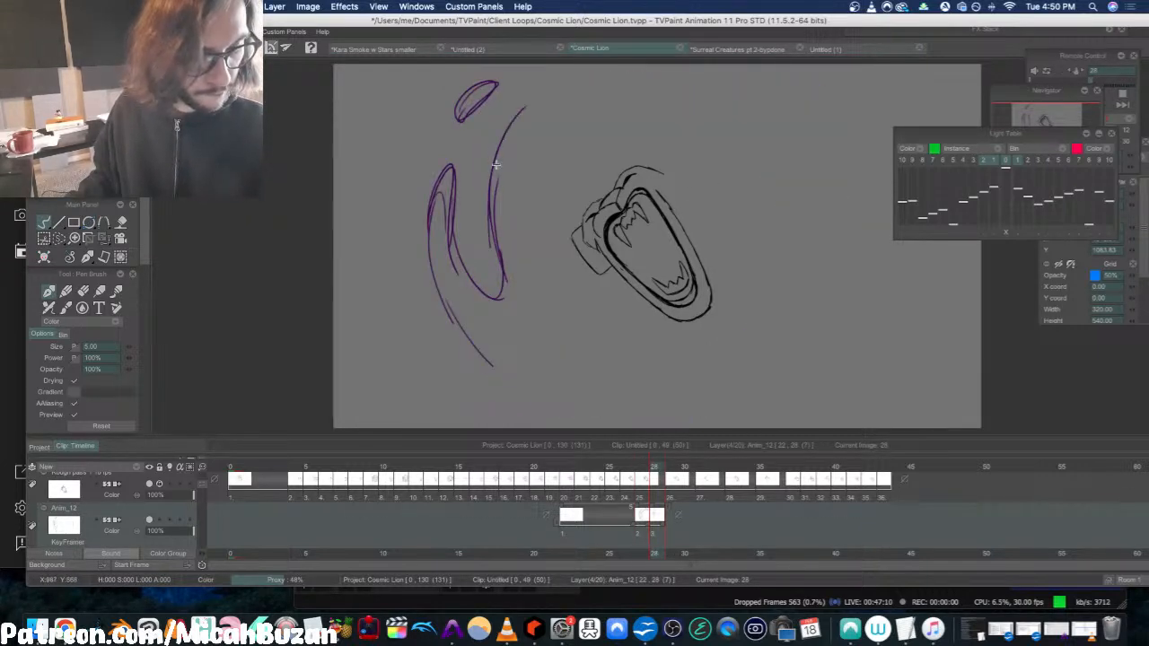
mouse_move(494, 164)
mouse_down()
mouse_move(576, 84)
mouse_move(542, 104)
mouse_move(565, 135)
mouse_move(593, 91)
mouse_up()
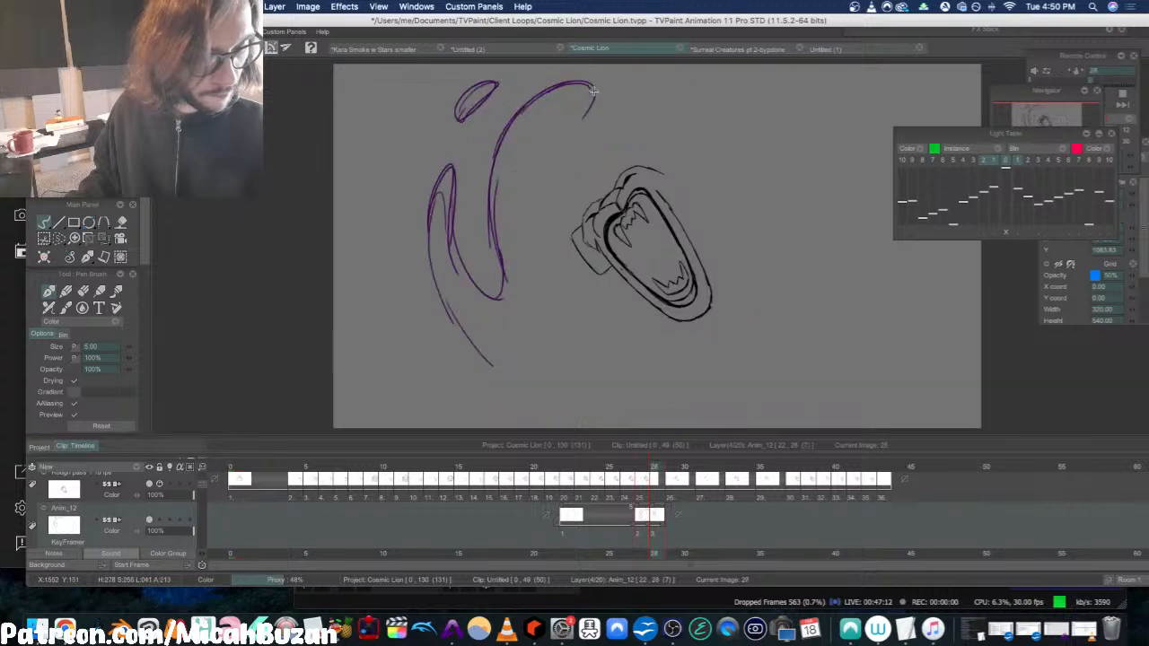
mouse_move(601, 136)
mouse_down()
mouse_move(688, 84)
mouse_move(760, 79)
mouse_up()
key(Left)
key(Right)
drag(656, 100, 768, 74)
key(Left)
key(Right)
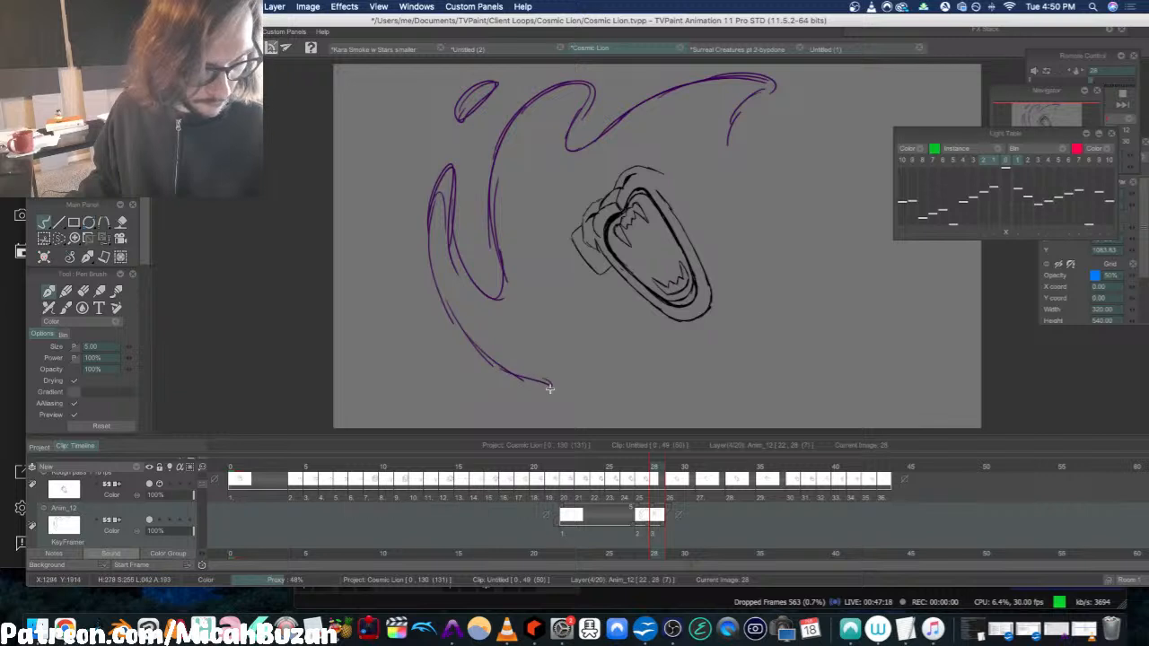
Step: Draw the swirl's bottom contour and the lower part of its right side at image 28, erasing and redrawing stray lines
mouse_move(549, 388)
mouse_down()
mouse_move(486, 401)
mouse_move(805, 413)
mouse_up()
drag(714, 415, 867, 350)
drag(936, 134, 1026, 110)
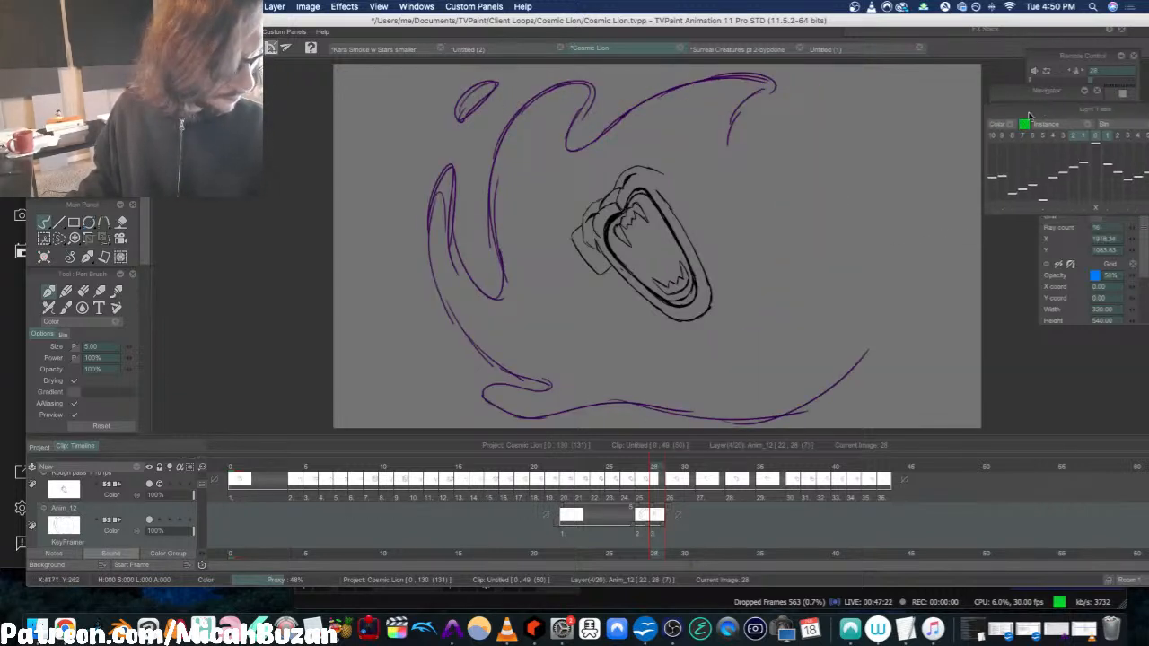
key(Left)
key(Right)
mouse_move(813, 391)
mouse_down()
mouse_move(857, 317)
mouse_move(853, 285)
mouse_move(827, 392)
mouse_up()
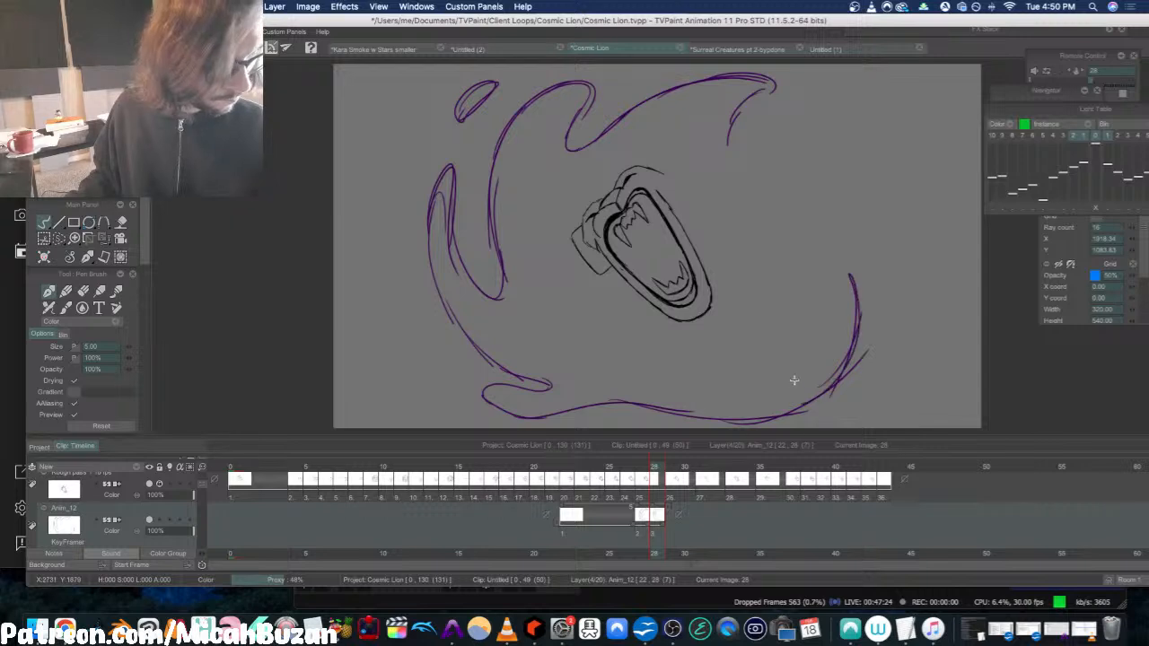
key(e)
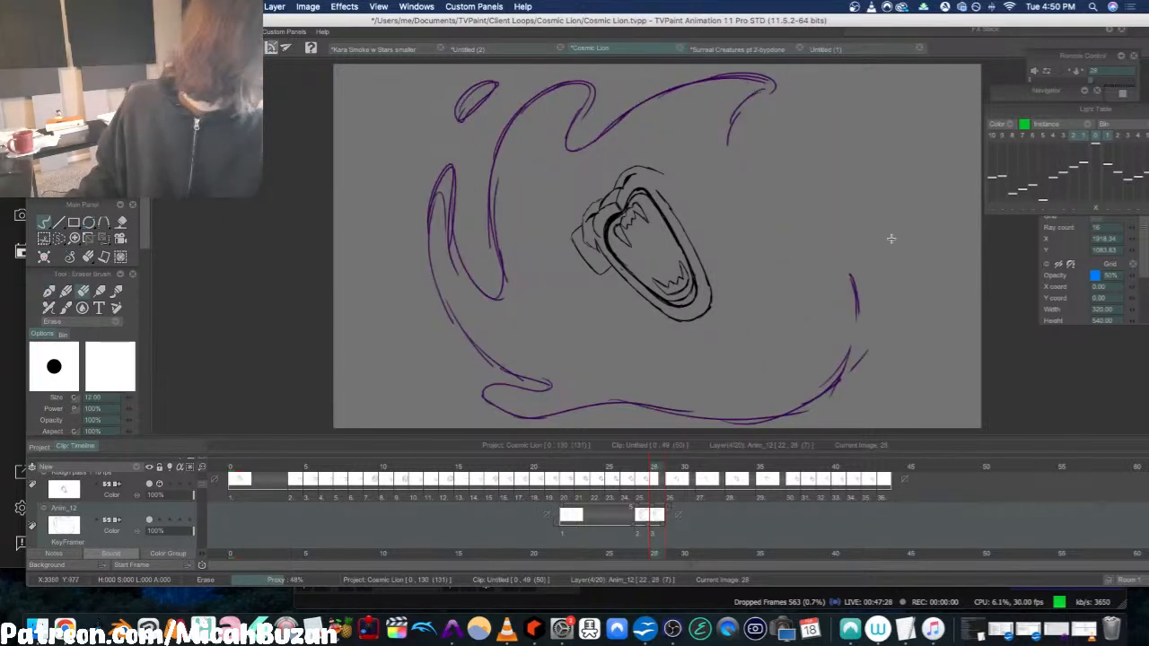
key(Left)
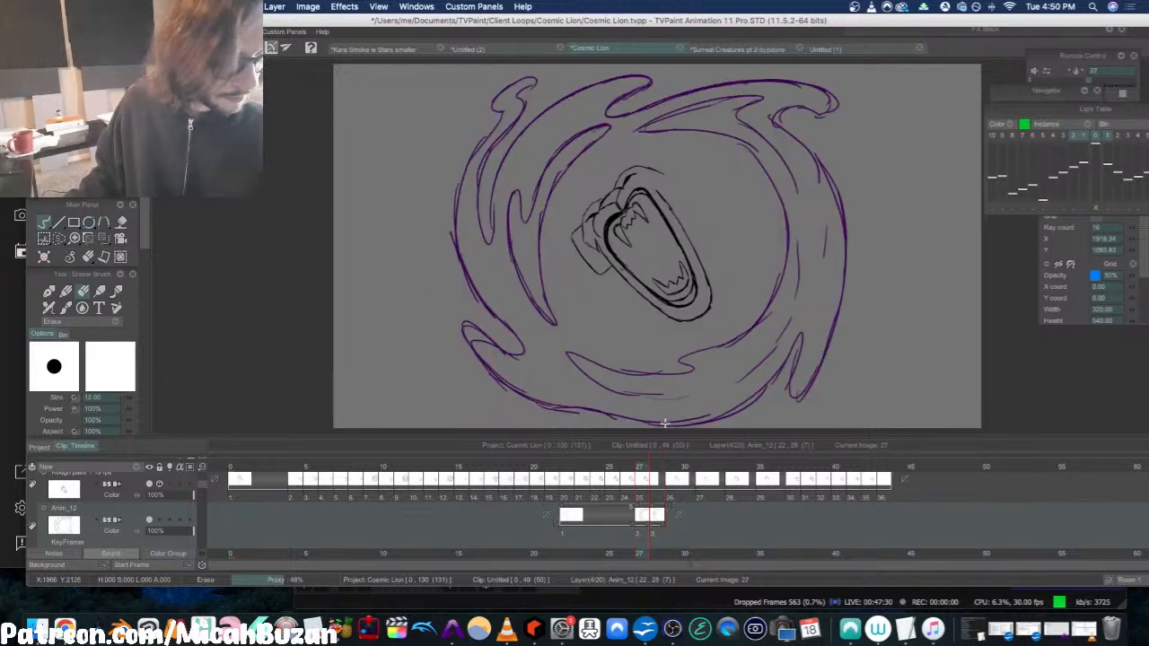
key(Right)
key(b)
mouse_move(855, 264)
mouse_down()
mouse_move(840, 362)
mouse_move(836, 245)
mouse_up()
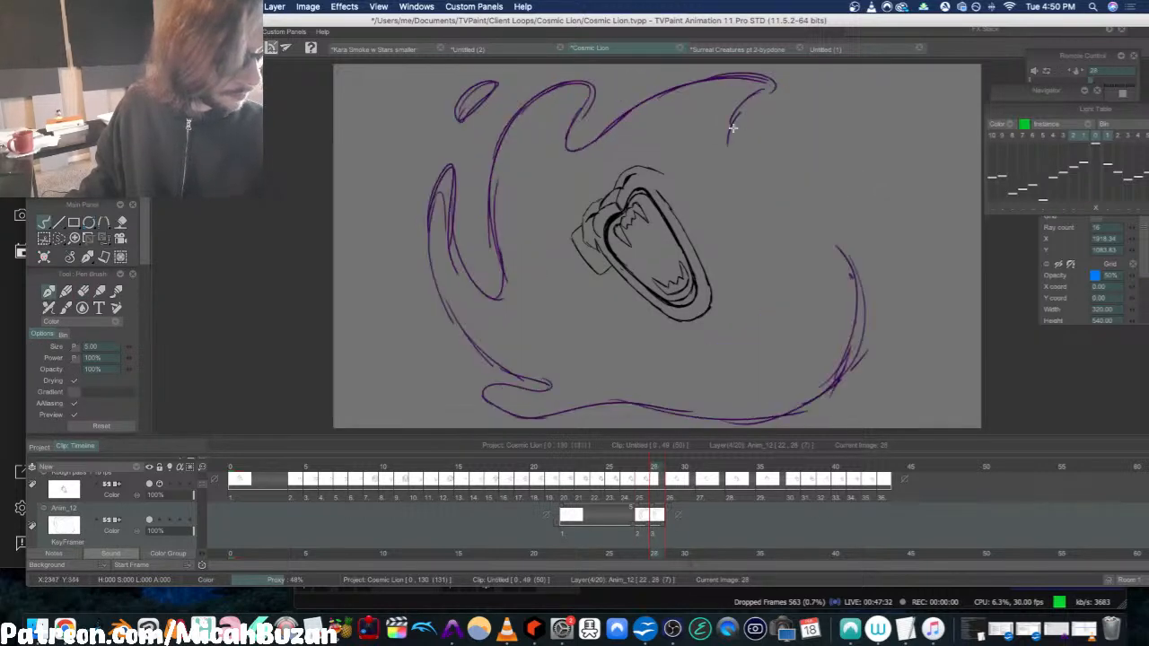
Step: Draw the large hooked curl on the swirl's upper right at image 28 and join it to the neighbouring crest
drag(732, 127, 772, 136)
drag(725, 138, 869, 135)
key(Left)
key(Right)
drag(793, 116, 905, 176)
mouse_move(846, 240)
mouse_down()
mouse_move(806, 194)
mouse_move(834, 170)
mouse_move(882, 208)
mouse_up()
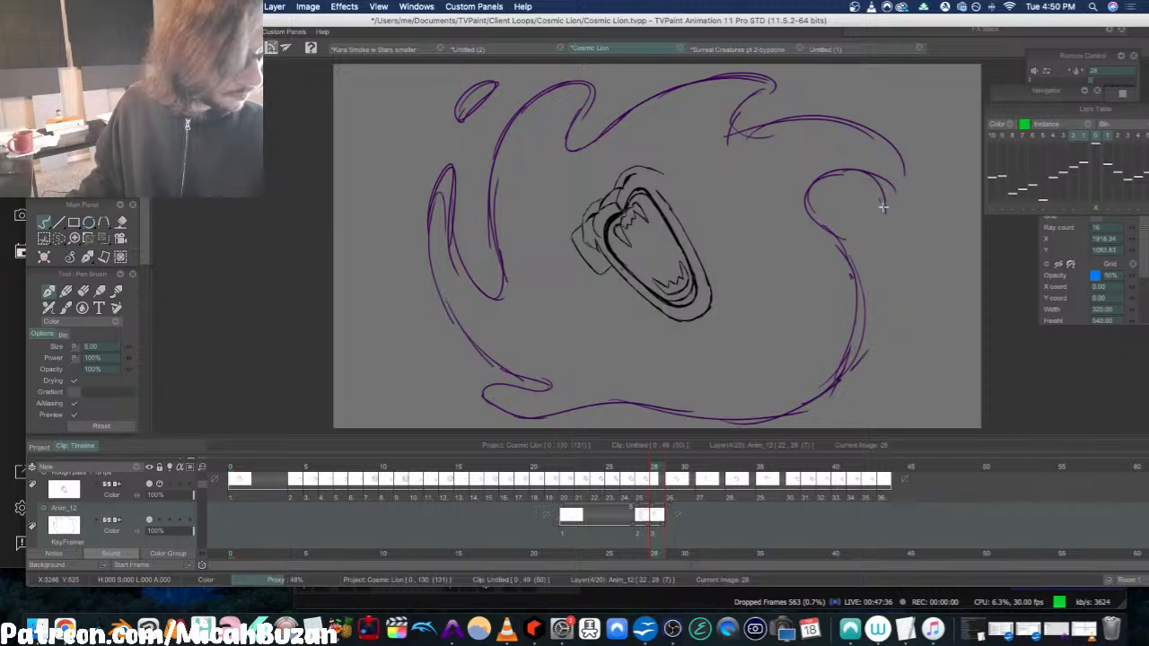
drag(856, 165, 836, 164)
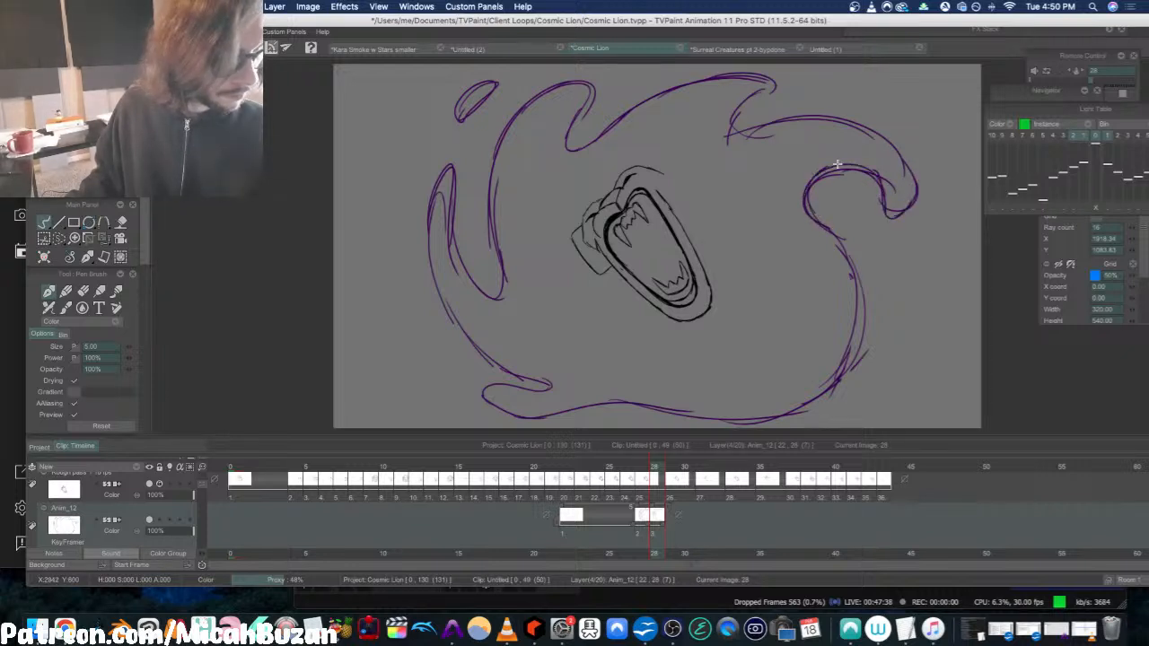
mouse_move(911, 205)
mouse_down()
mouse_move(875, 133)
mouse_move(733, 129)
mouse_move(789, 93)
mouse_up()
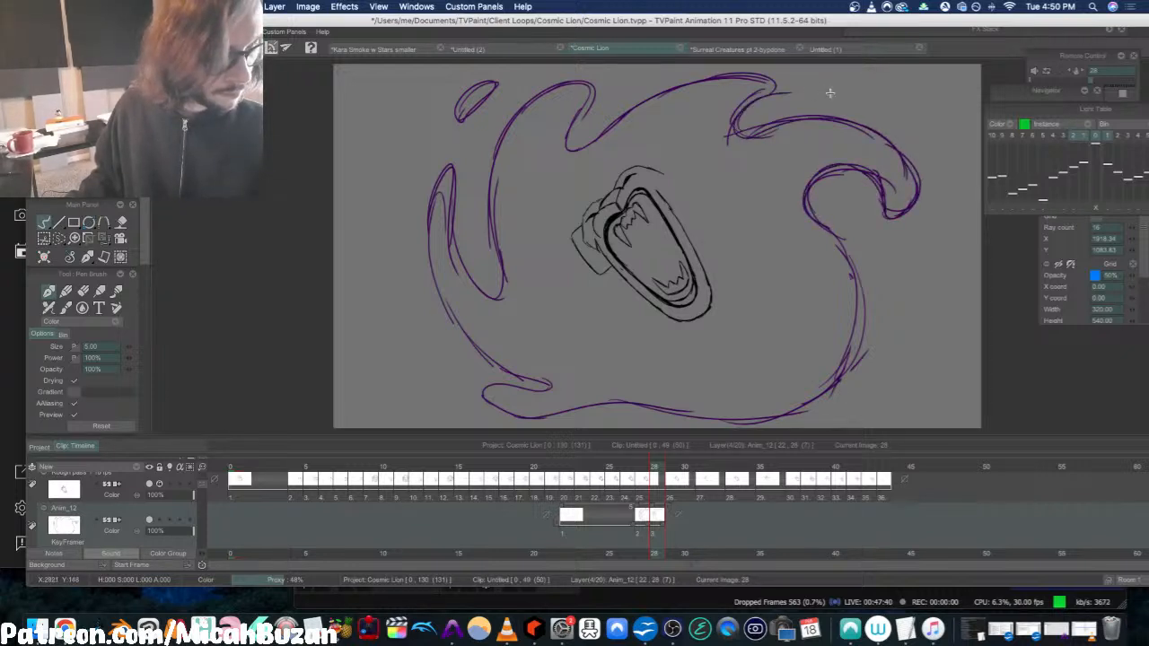
mouse_move(709, 77)
mouse_down()
mouse_move(780, 87)
mouse_move(747, 98)
mouse_up()
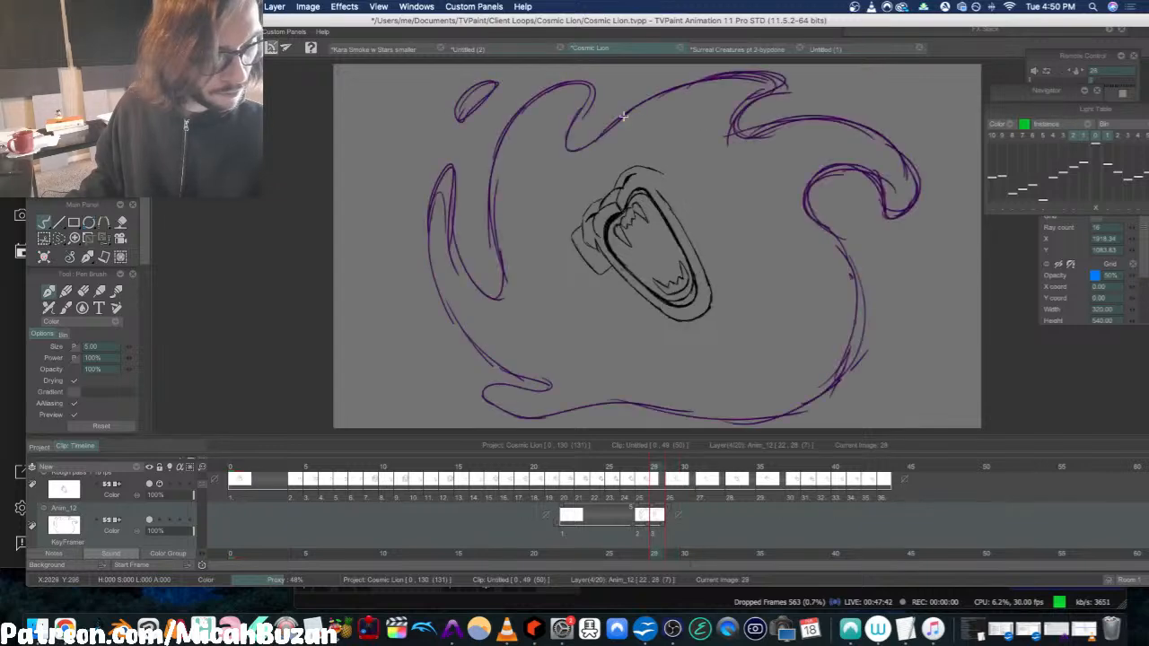
Step: Go to image 29 and turn on the light table for the Anim_12 layer
key(Right)
click(167, 522)
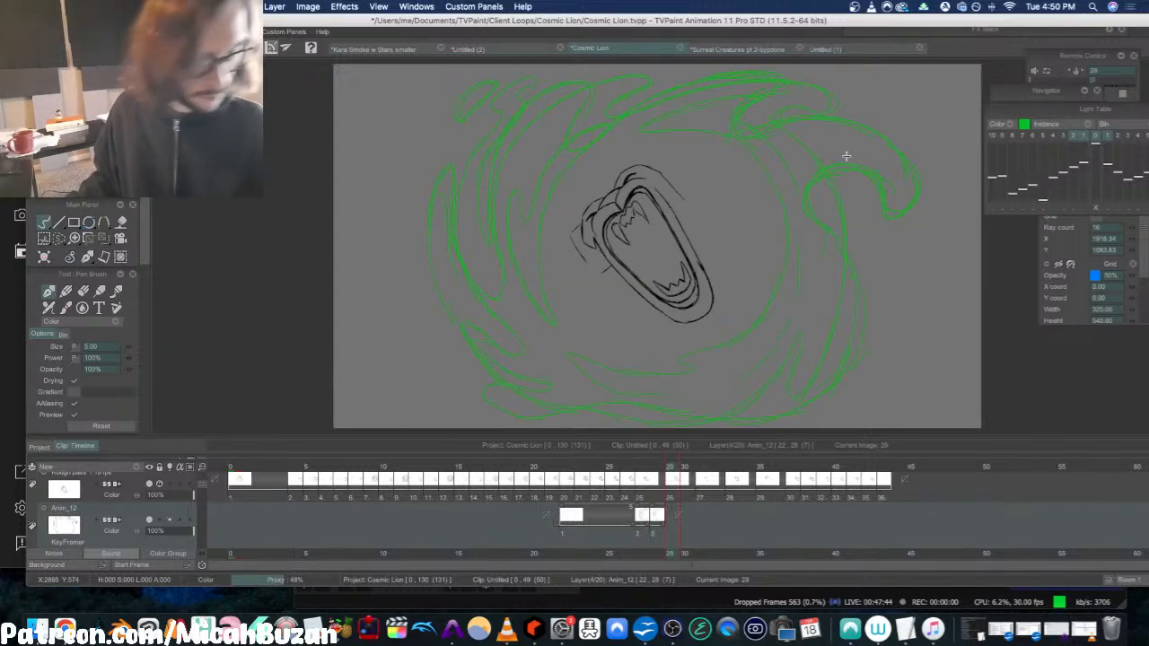
Step: Try a curled arc on the swirl's left side at image 29, compare it with the preceding images and undo the strokes
mouse_move(496, 285)
mouse_down()
mouse_move(482, 165)
mouse_move(488, 208)
mouse_move(478, 205)
mouse_move(514, 147)
mouse_move(538, 162)
mouse_up()
drag(673, 516, 640, 515)
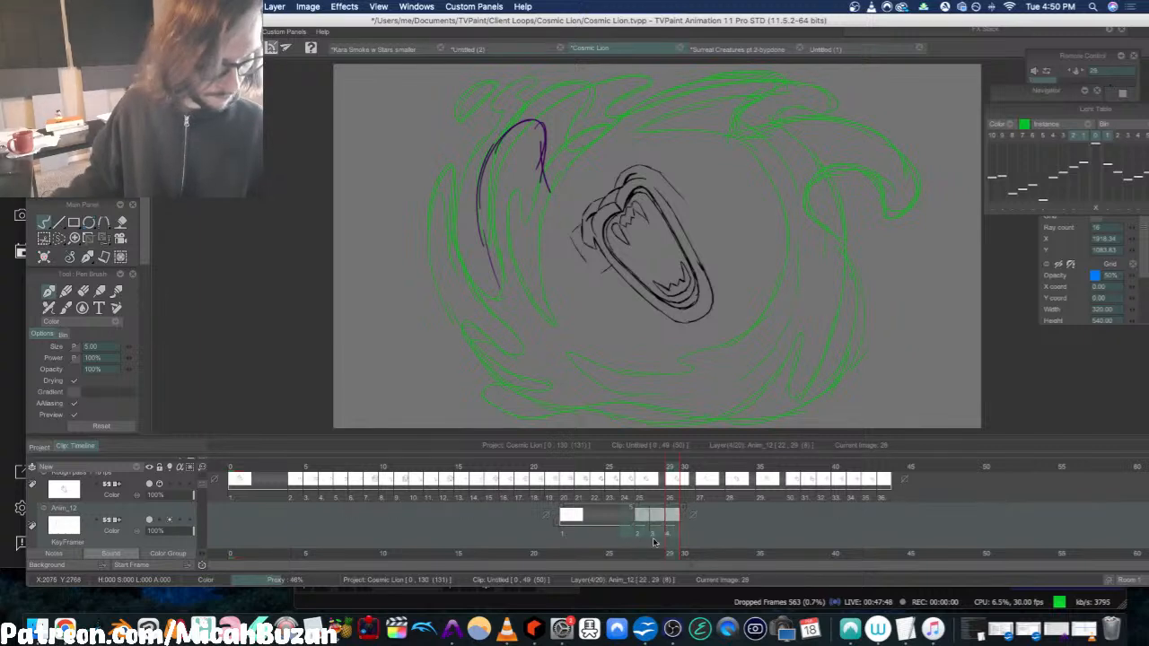
key(Left)
key(Left)
key(Left)
key(Right)
key(Right)
key(Right)
key(super+z)
key(super+z)
key(super+z)
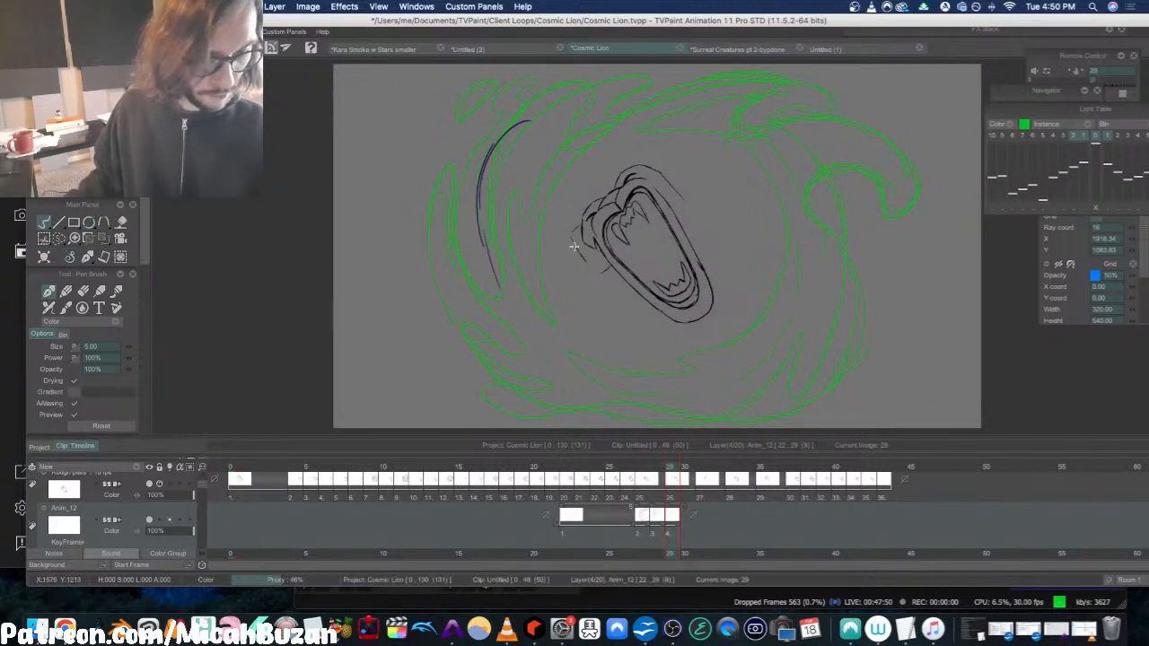
key(super+z)
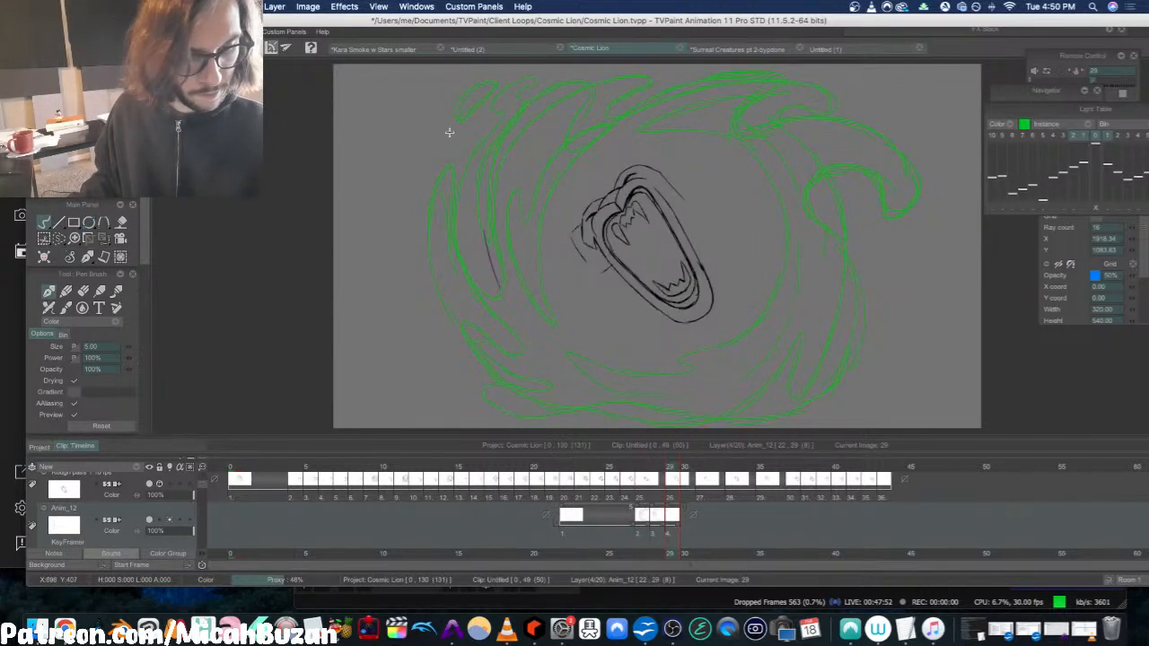
Step: Draw the swirl's left-side curls in purple on images 29 and 30, using the light table as guide
mouse_move(446, 332)
mouse_down()
mouse_move(423, 240)
mouse_move(467, 334)
mouse_up()
mouse_move(498, 296)
mouse_down()
mouse_move(469, 185)
mouse_move(468, 221)
mouse_move(542, 137)
mouse_move(536, 188)
mouse_up()
key(Left)
key(Right)
mouse_move(479, 146)
mouse_down()
mouse_move(498, 296)
mouse_move(490, 267)
mouse_up()
key(Right)
drag(486, 309, 446, 179)
mouse_move(520, 212)
mouse_down()
mouse_move(435, 233)
mouse_move(489, 304)
mouse_up()
Step: Try rough follow-through shapes of the left curl on images 31 to 35, shrinking it into a circle at the lower left
key(Right)
mouse_move(476, 352)
mouse_down()
mouse_move(410, 297)
mouse_move(449, 201)
mouse_up()
key(Right)
mouse_move(467, 377)
mouse_down()
mouse_move(425, 262)
mouse_move(399, 338)
mouse_move(393, 315)
mouse_move(495, 267)
mouse_move(449, 390)
mouse_move(449, 285)
mouse_move(431, 404)
mouse_move(405, 315)
mouse_move(443, 333)
mouse_up()
key(Right)
key(Right)
key(Right)
mouse_move(377, 321)
mouse_down()
mouse_move(378, 386)
mouse_move(425, 317)
mouse_move(359, 339)
mouse_up()
Step: Play back the swirl drawings from images 27 to 35, moving the Light Table and Remote Control panels into reach
drag(763, 515, 630, 516)
key(Return)
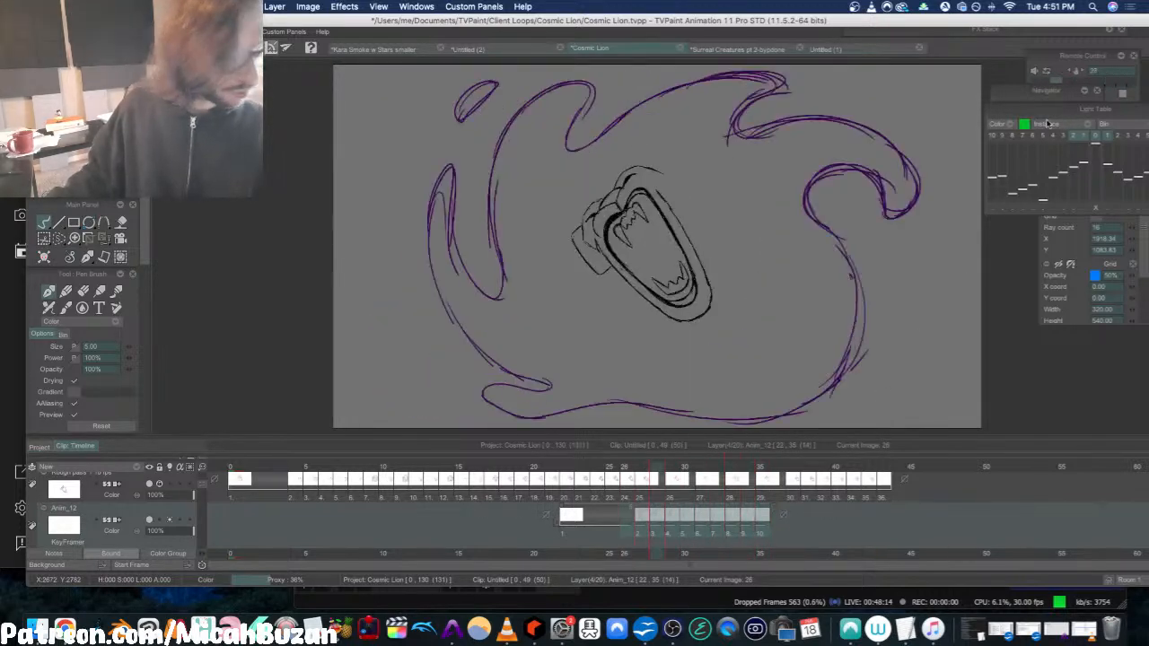
key(Return)
drag(1075, 111, 1090, 202)
drag(1081, 56, 1044, 52)
drag(763, 515, 636, 516)
key(Return)
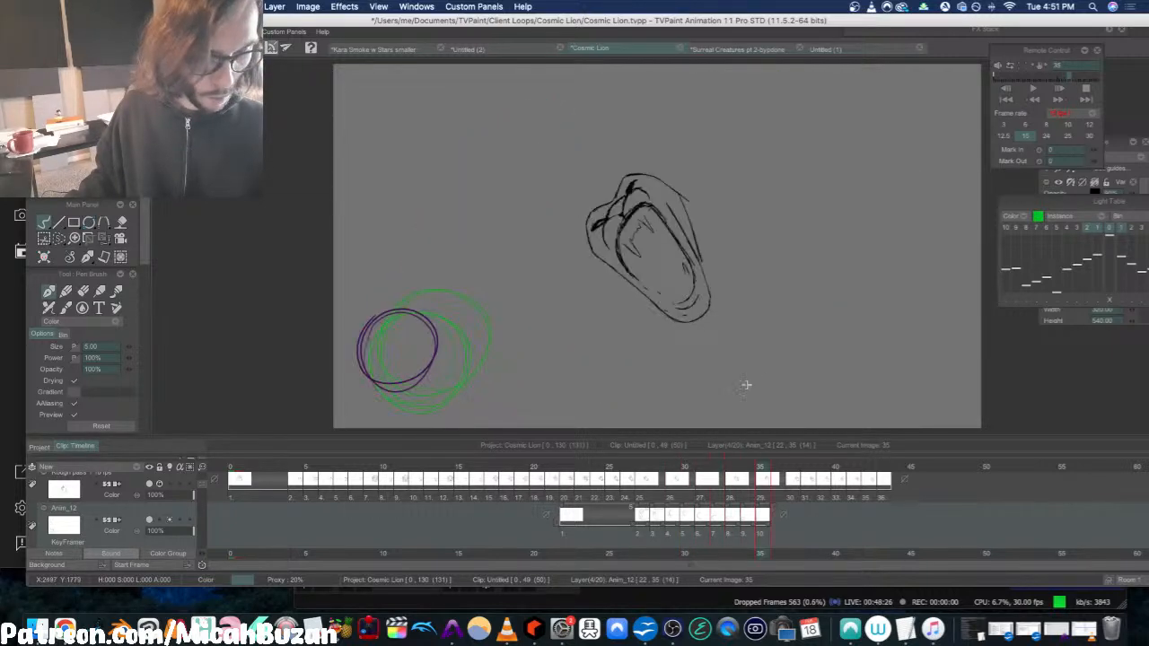
Step: Cut images 31 to 35 from the Anim_12 layer and flip back through the remaining drawings to image 29
drag(766, 518, 705, 521)
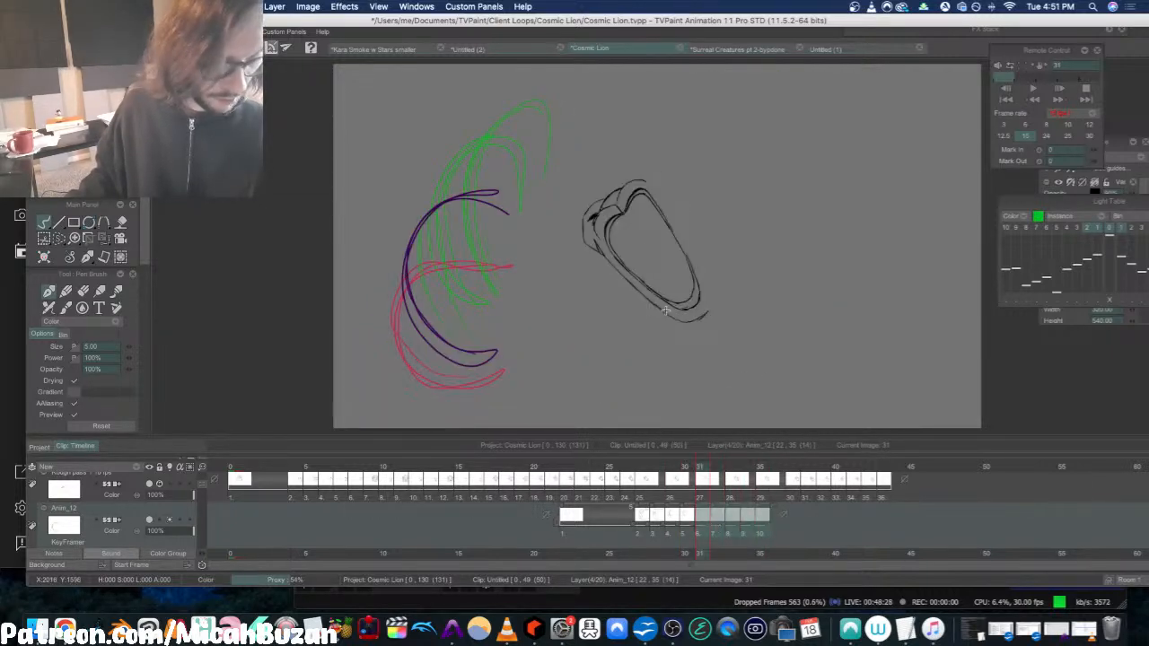
click(308, 6)
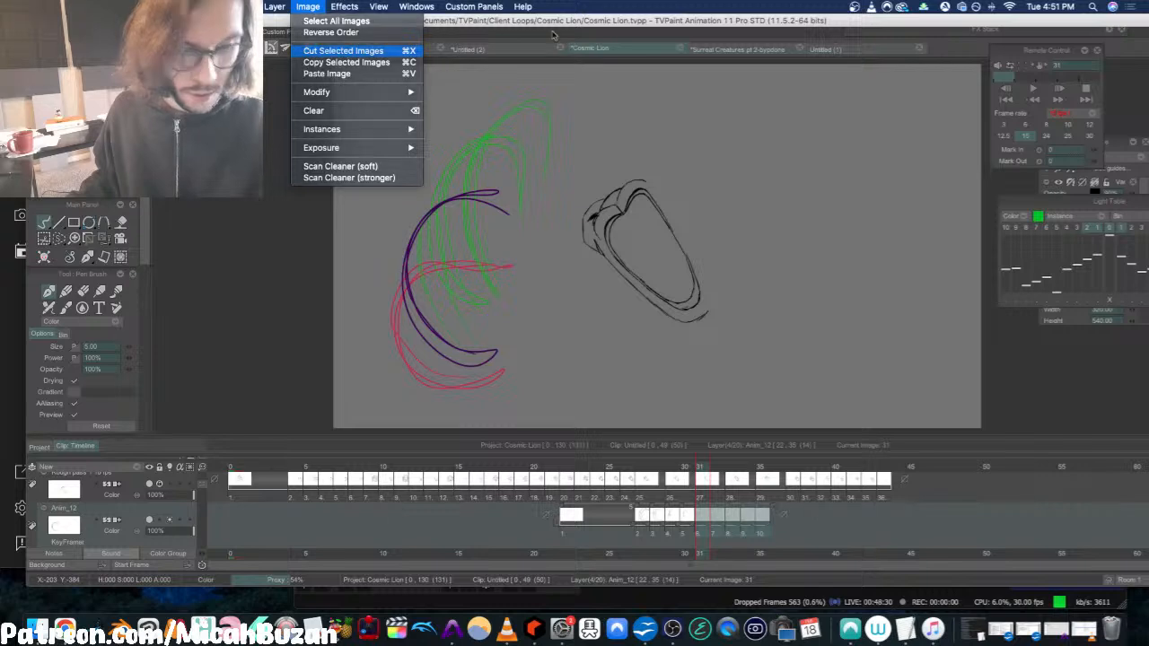
click(359, 51)
key(Left)
key(Left)
key(Right)
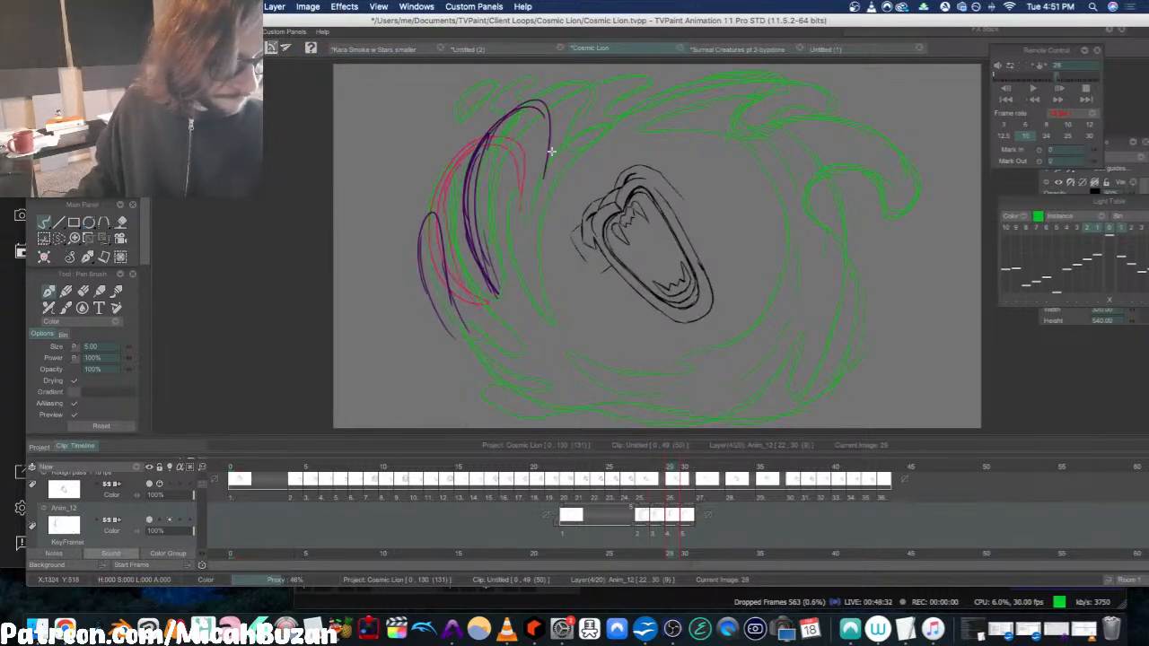
Step: Draw the rest of the swirl's outline in purple on image 29, with curls around the upper, right and lower edges
drag(548, 172, 572, 157)
drag(550, 172, 625, 95)
mouse_move(574, 139)
mouse_down()
mouse_move(673, 76)
mouse_move(704, 81)
mouse_move(644, 130)
mouse_move(736, 117)
mouse_up()
mouse_move(669, 139)
mouse_down()
mouse_move(800, 87)
mouse_move(867, 120)
mouse_move(795, 194)
mouse_move(854, 256)
mouse_up()
mouse_move(815, 208)
mouse_down()
mouse_move(901, 333)
mouse_move(900, 307)
mouse_move(855, 345)
mouse_move(877, 339)
mouse_move(864, 356)
mouse_move(874, 321)
mouse_move(813, 328)
mouse_move(779, 386)
mouse_move(706, 415)
mouse_move(502, 400)
mouse_up()
key(super+z)
mouse_move(774, 378)
mouse_down()
mouse_move(623, 420)
mouse_move(544, 363)
mouse_up()
click(1094, 229)
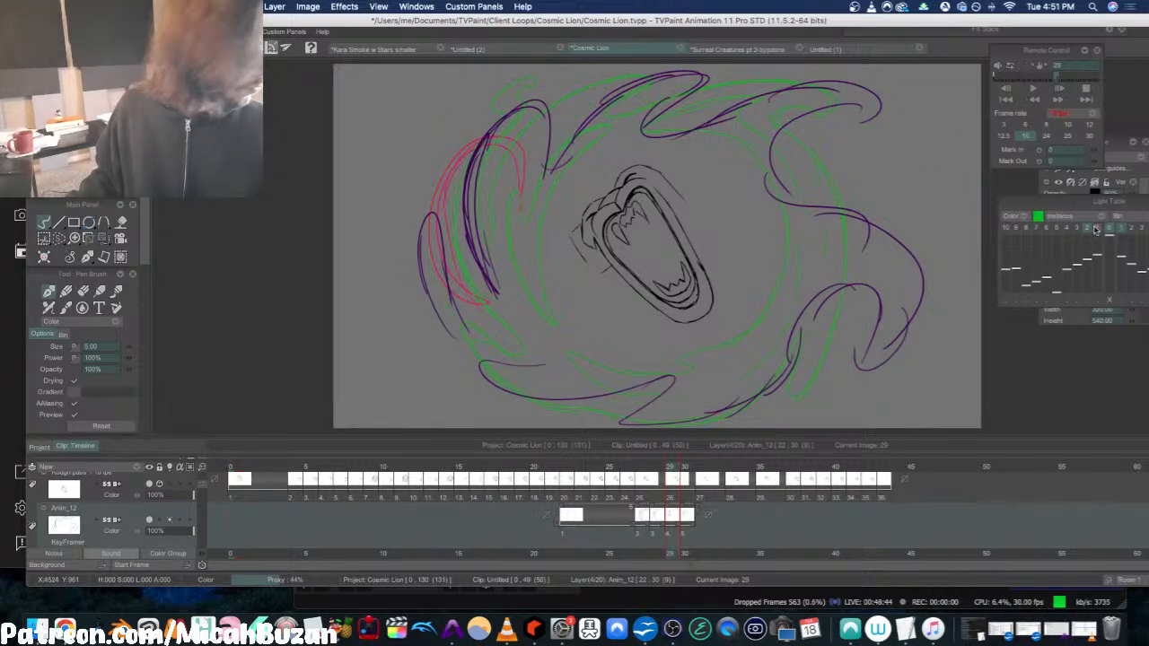
key(Left)
key(Right)
key(Left)
key(Right)
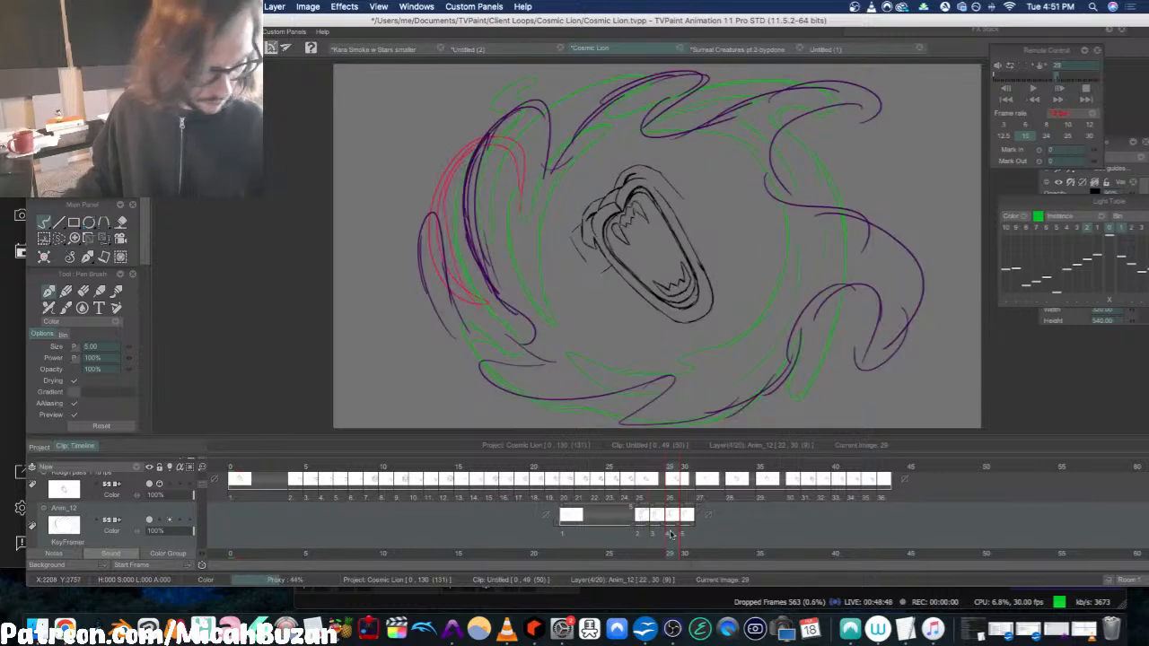
Step: Play back the Anim_12 swirl drawings and limit the light table to one image before and one after
drag(628, 520, 757, 523)
key(Return)
click(757, 523)
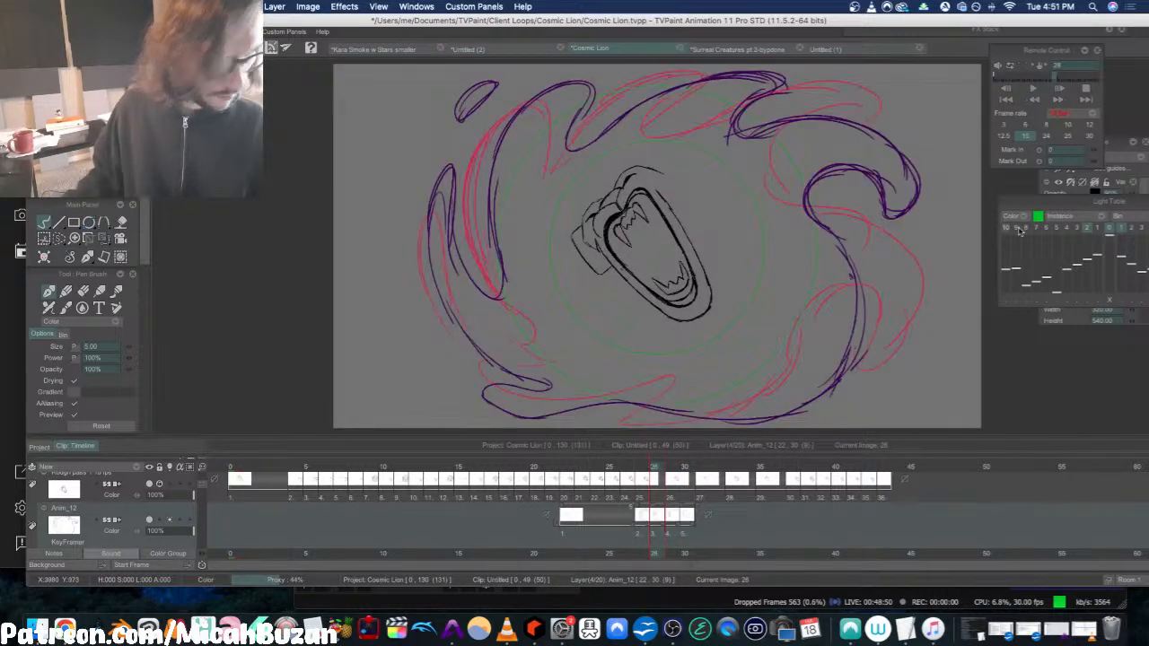
drag(1059, 202, 989, 191)
click(1025, 218)
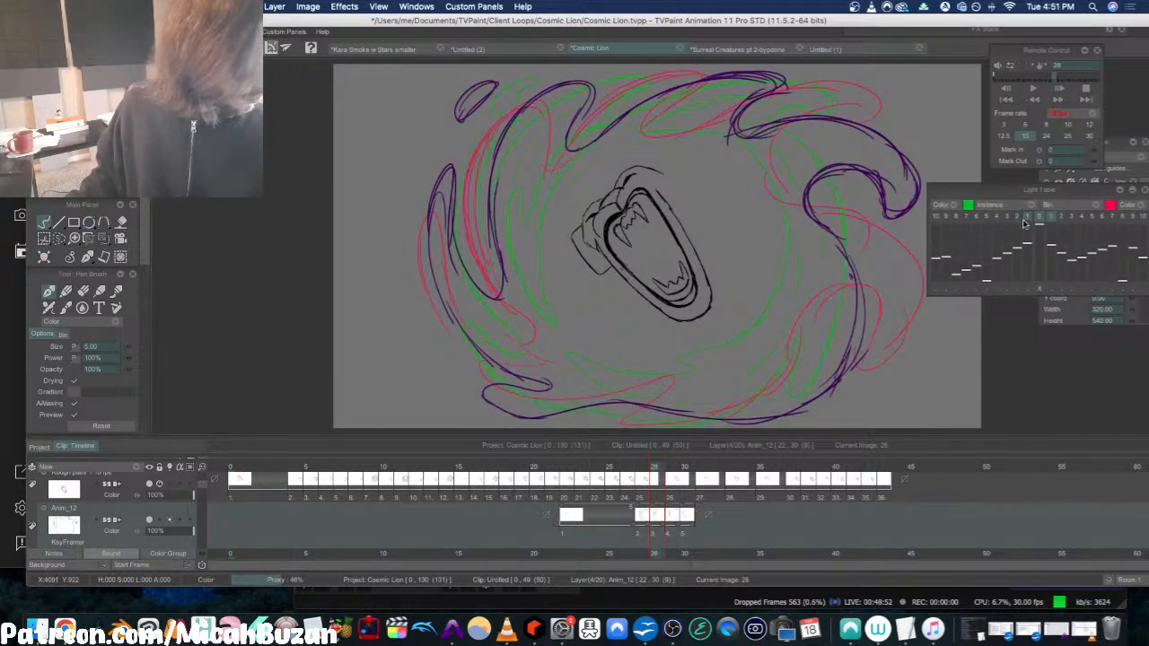
click(1038, 219)
Step: Flip back and forth between images 25 and 29 to examine how the swirl bursts from the circles
key(Left)
key(Left)
key(Left)
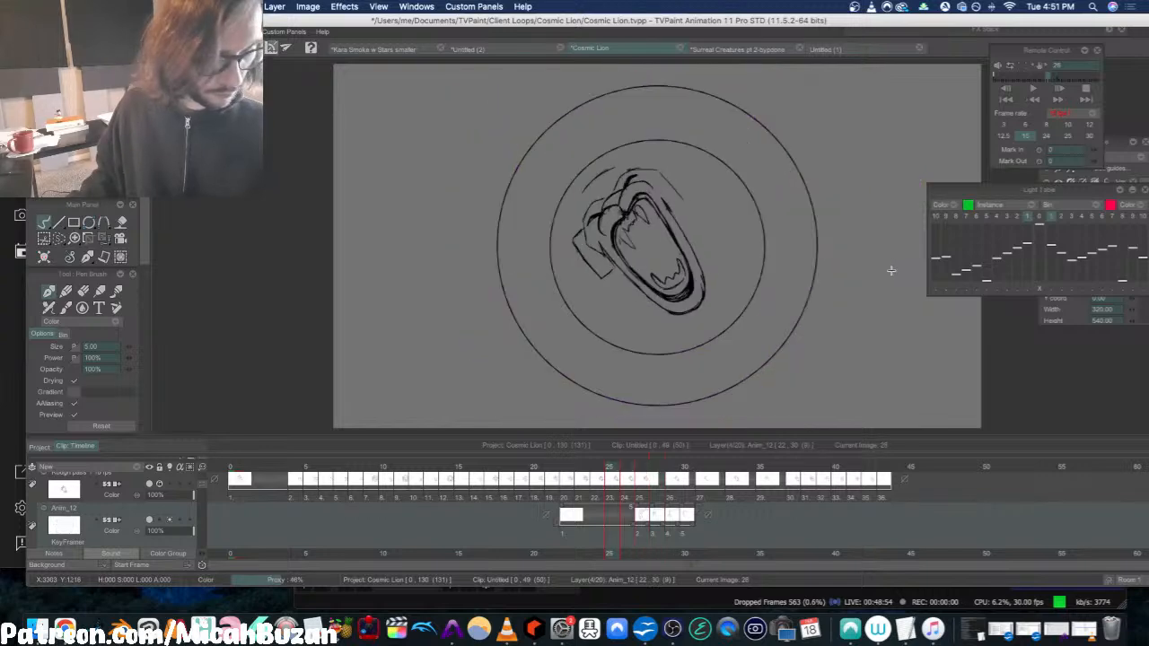
key(Right)
key(Right)
key(Right)
key(Right)
key(Left)
key(Left)
key(Left)
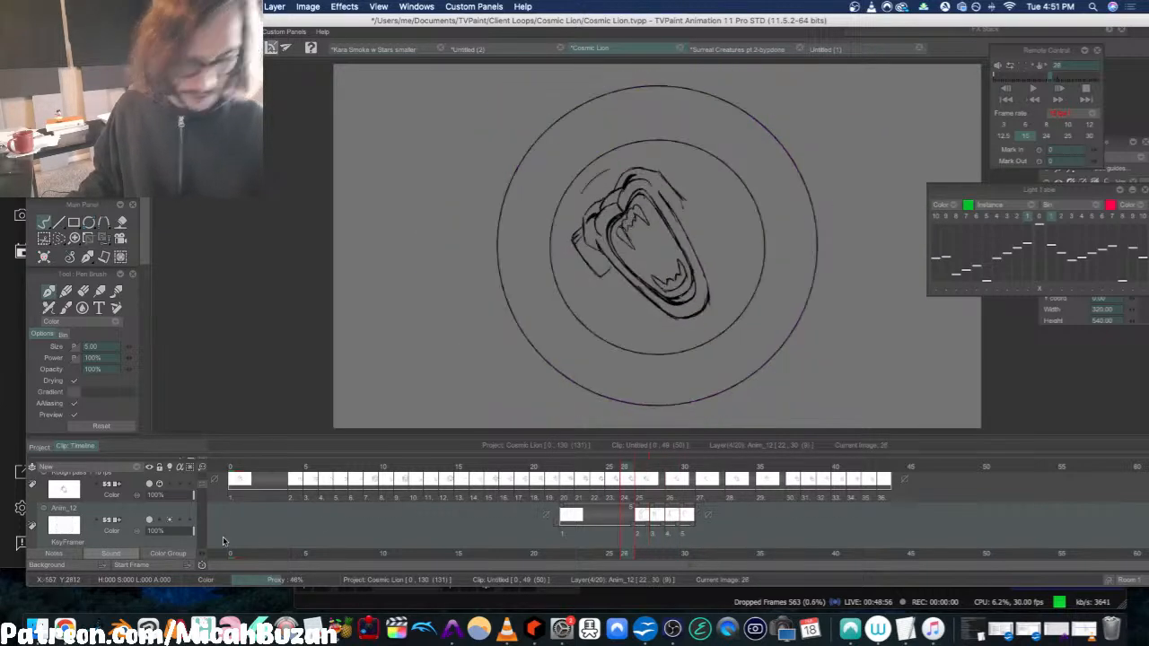
Step: Rename the Anim_12 layer as liquid rough idea and hide it
double_click(137, 523)
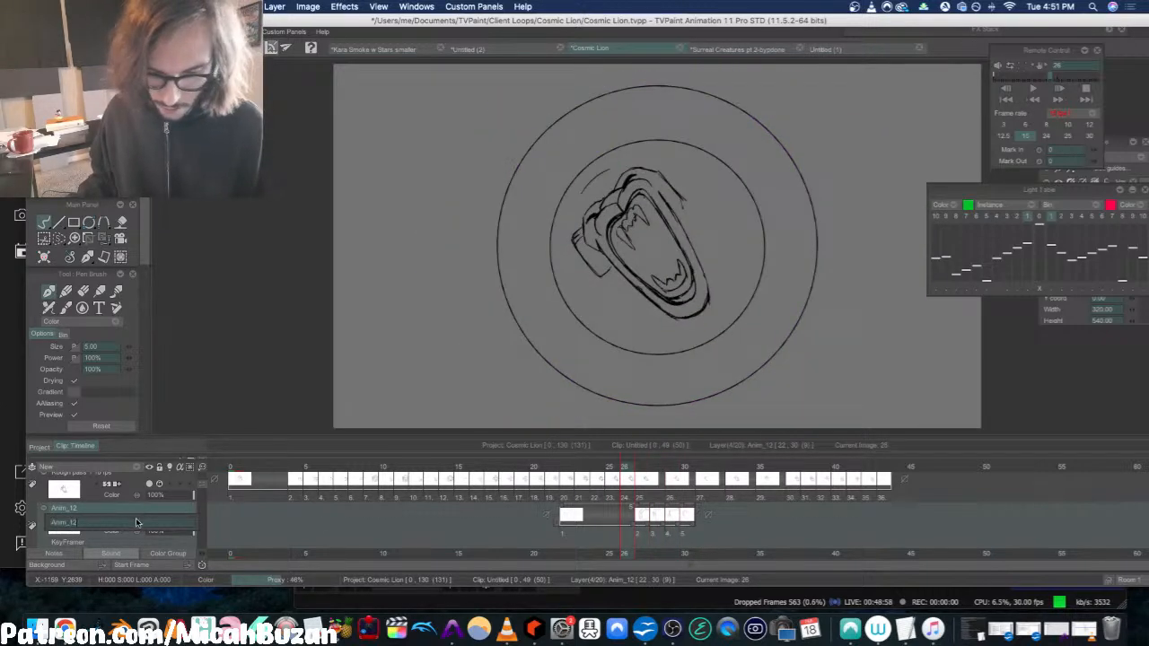
drag(79, 524, 15, 542)
text(s)
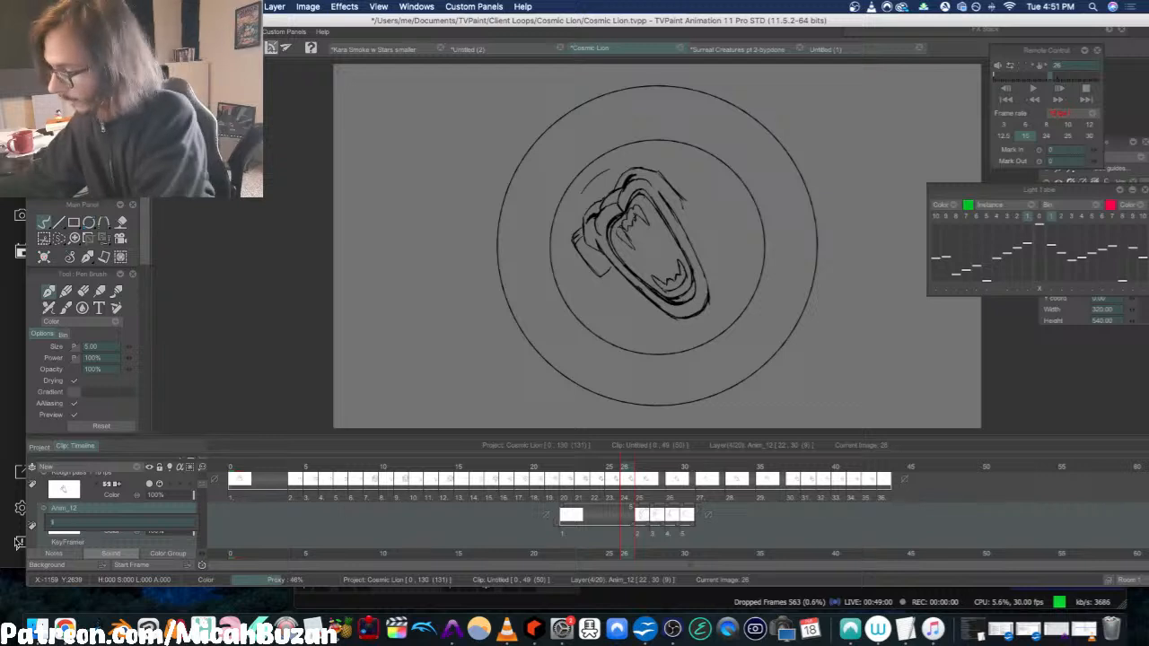
text(iquid rough idea)
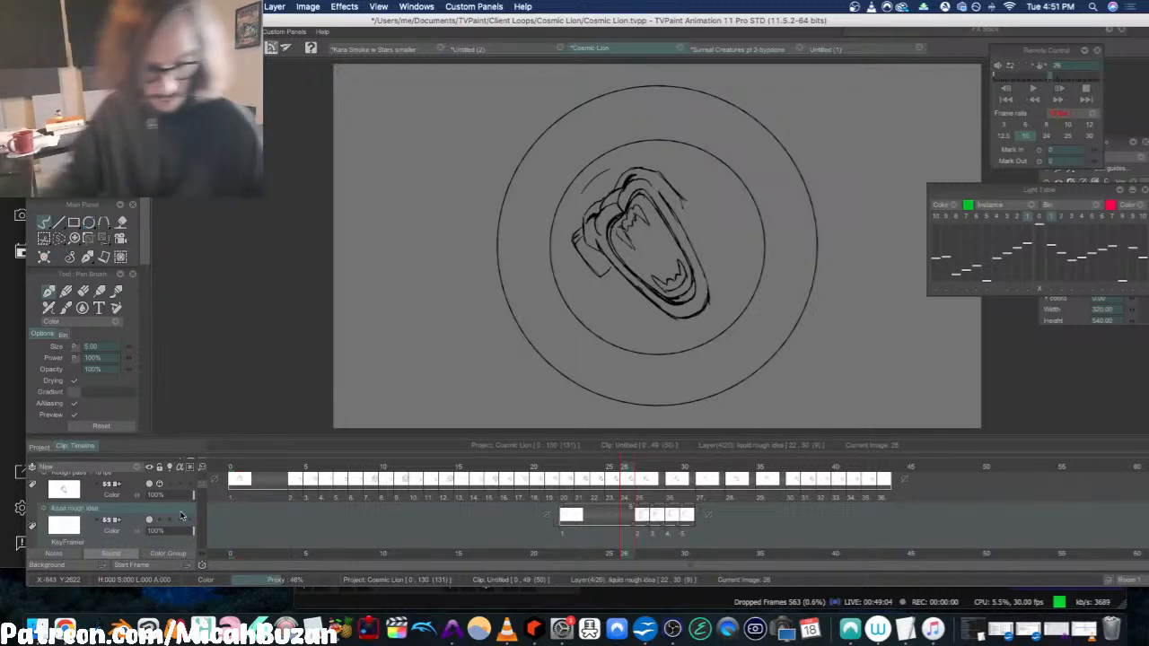
key(Return)
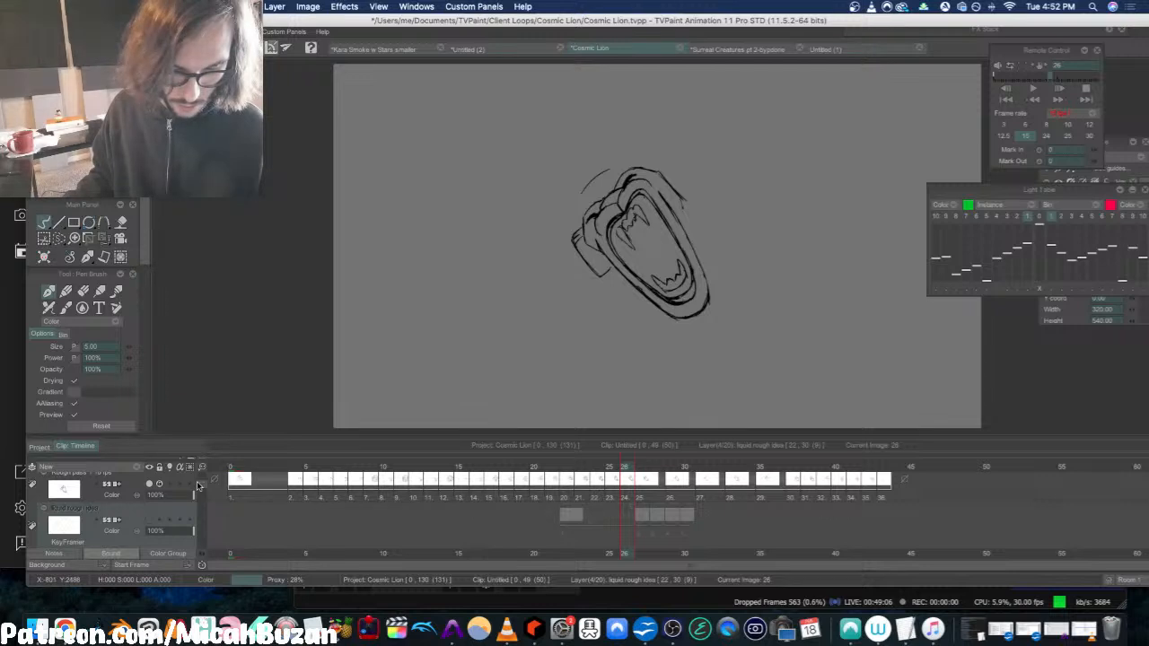
Step: Move the Effect Drop Shadow layer's drawing to image 26 and make the layer visible
scroll(201, 486, down, 1)
scroll(201, 485, down, 1)
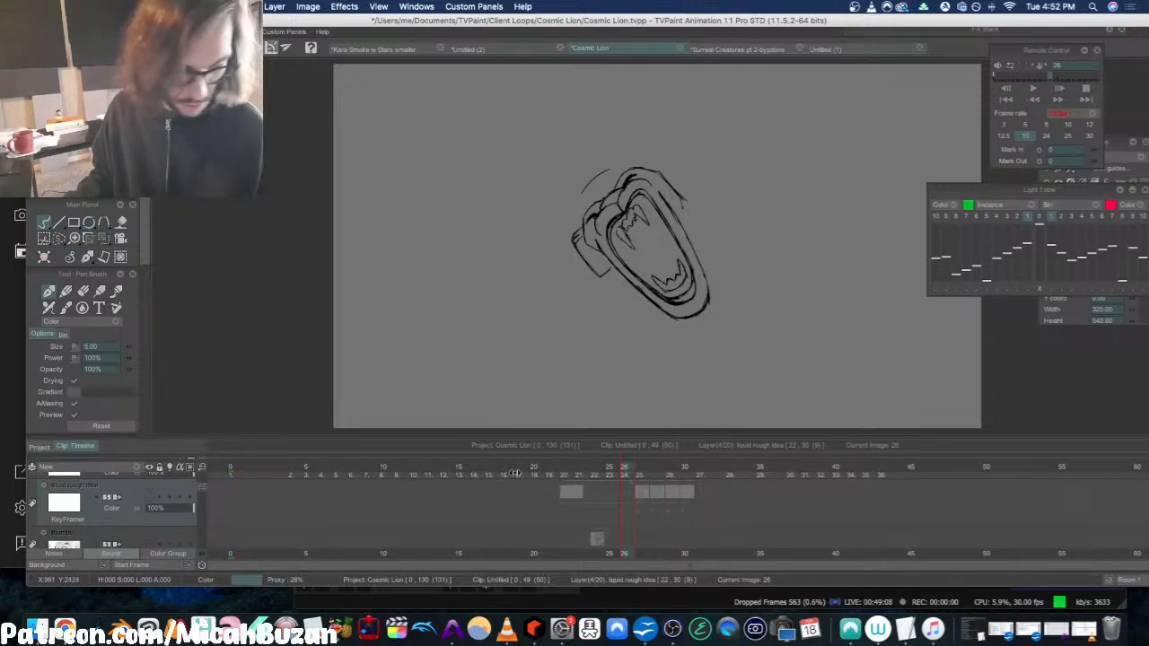
scroll(201, 489, down, 4)
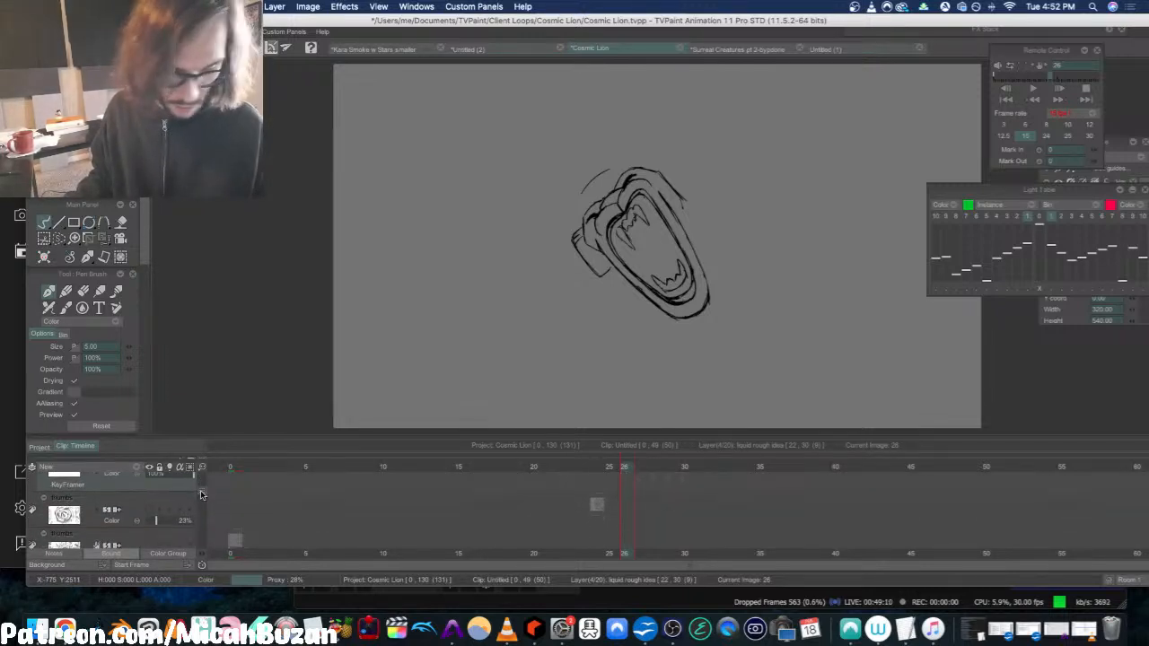
mouse_move(194, 530)
mouse_down()
mouse_move(200, 502)
mouse_move(641, 494)
mouse_move(627, 496)
mouse_up()
click(150, 501)
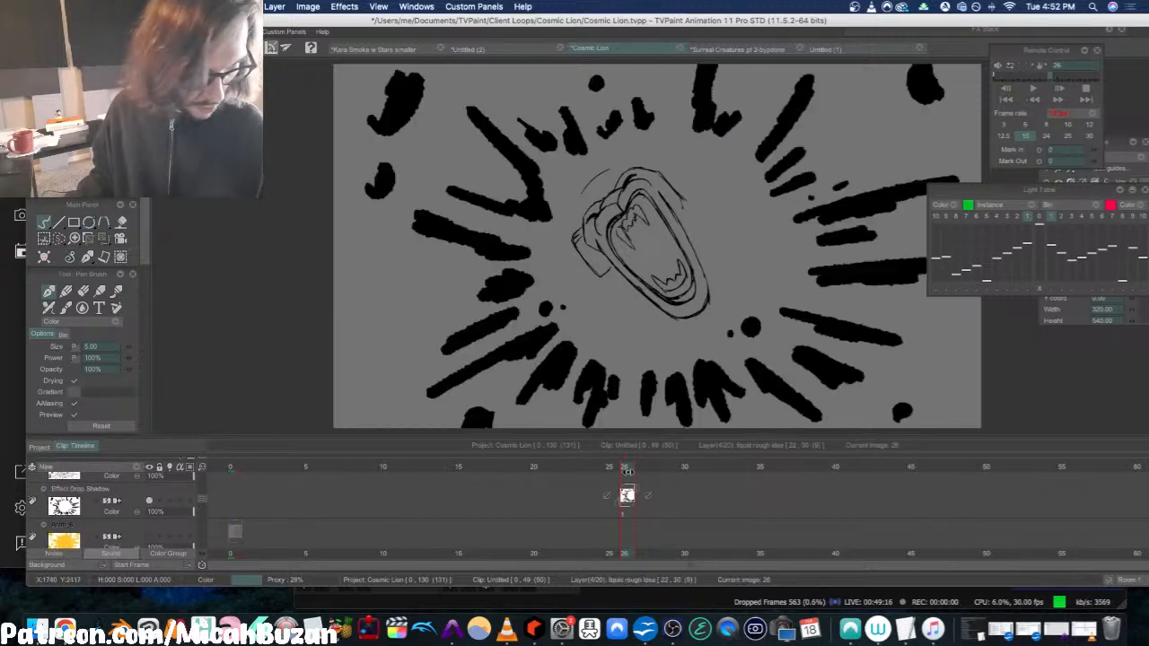
Step: Move the thumbs layer's drawing to image 26 and display that image with the light table settings within reach
drag(199, 503, 199, 495)
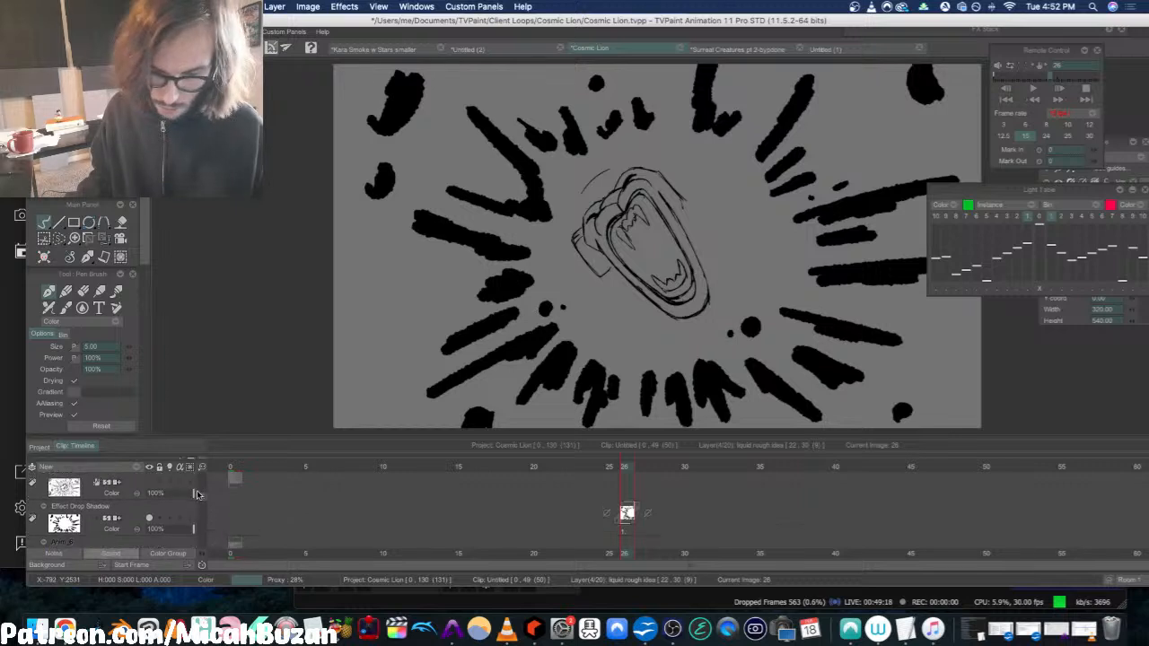
scroll(130, 486, up, 1)
click(237, 486)
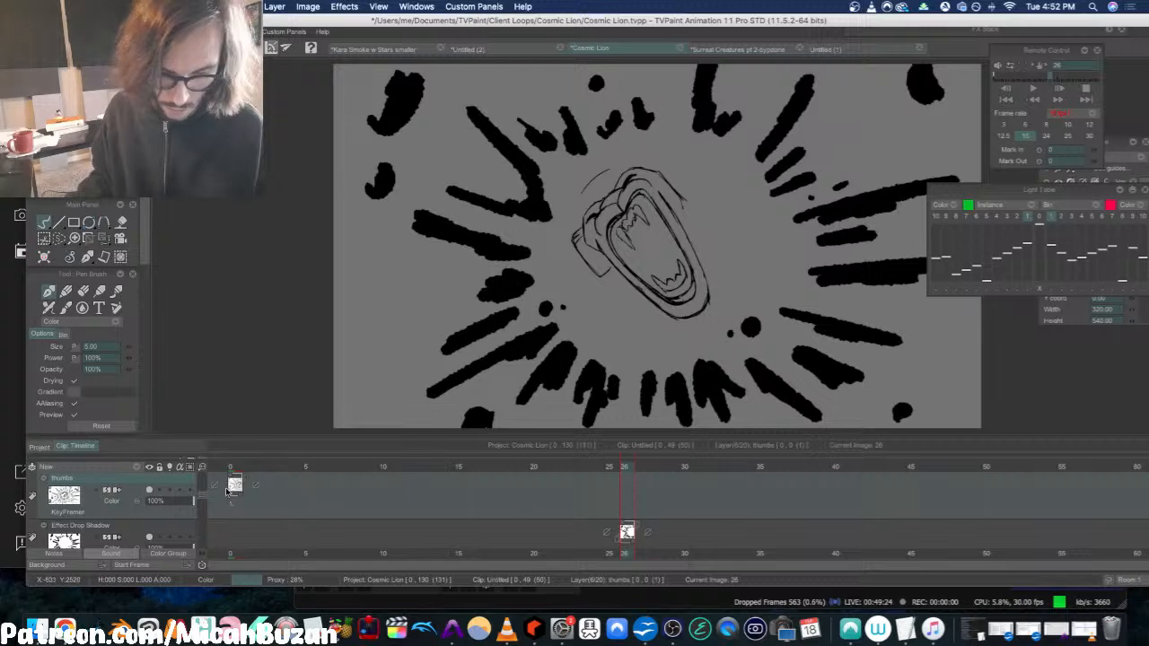
drag(229, 490, 628, 487)
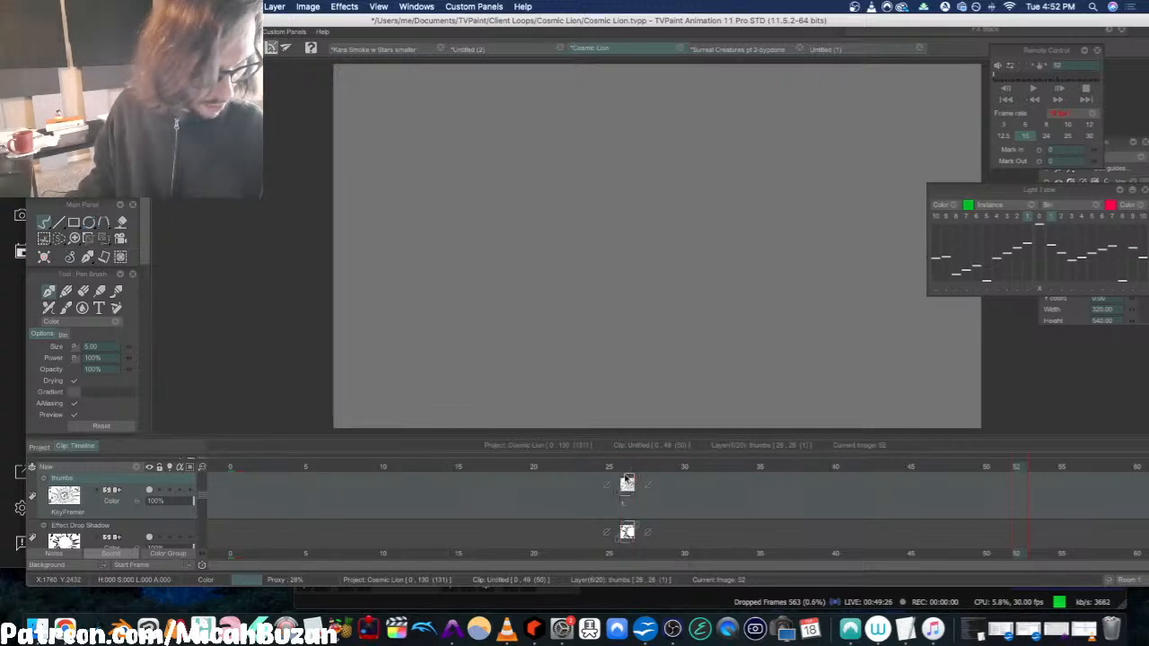
click(627, 471)
drag(956, 191, 1006, 184)
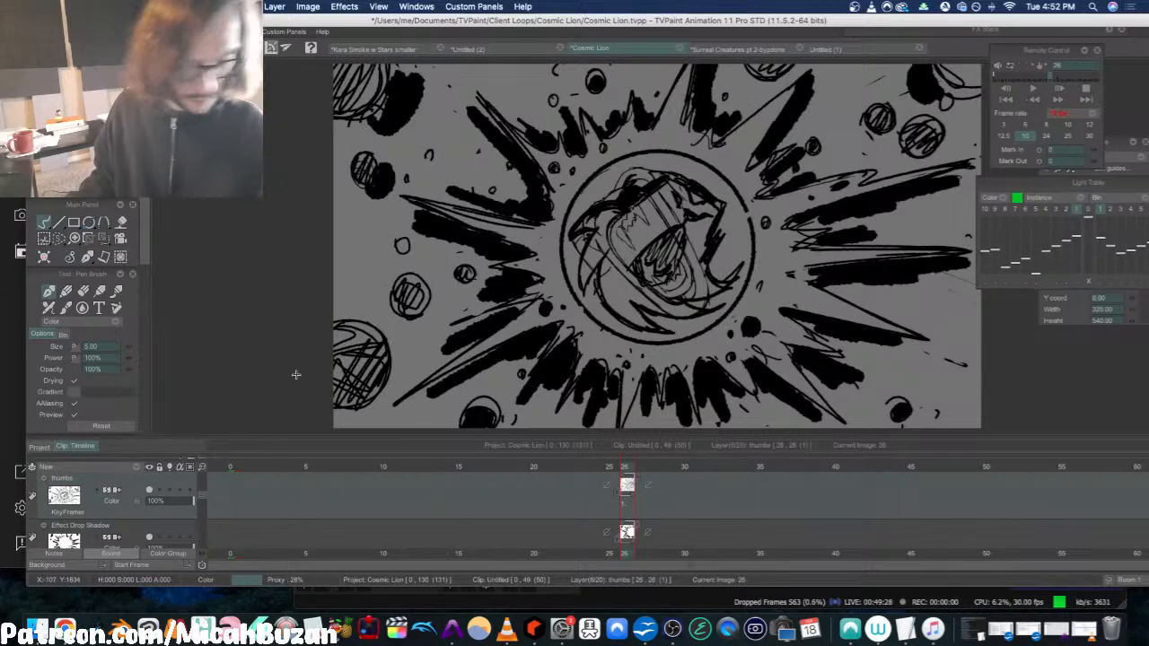
Step: Lasso and delete the lion head inside the circle of the thumbs drawing, clear the selection and return to freehand drawing
click(59, 237)
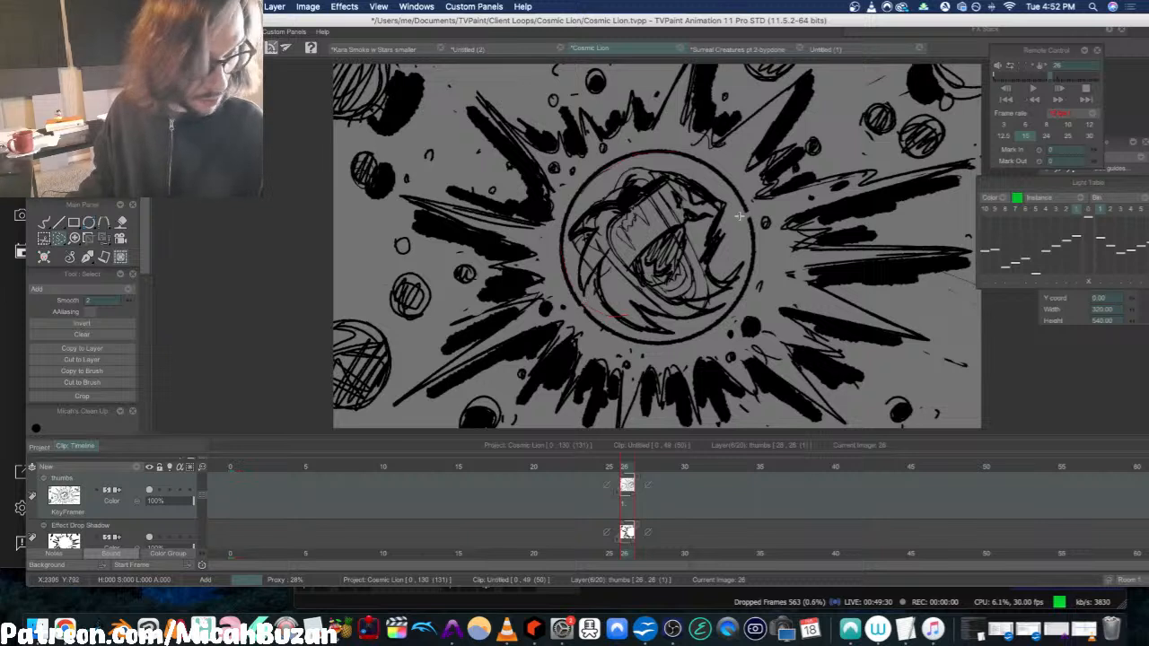
drag(715, 303, 665, 325)
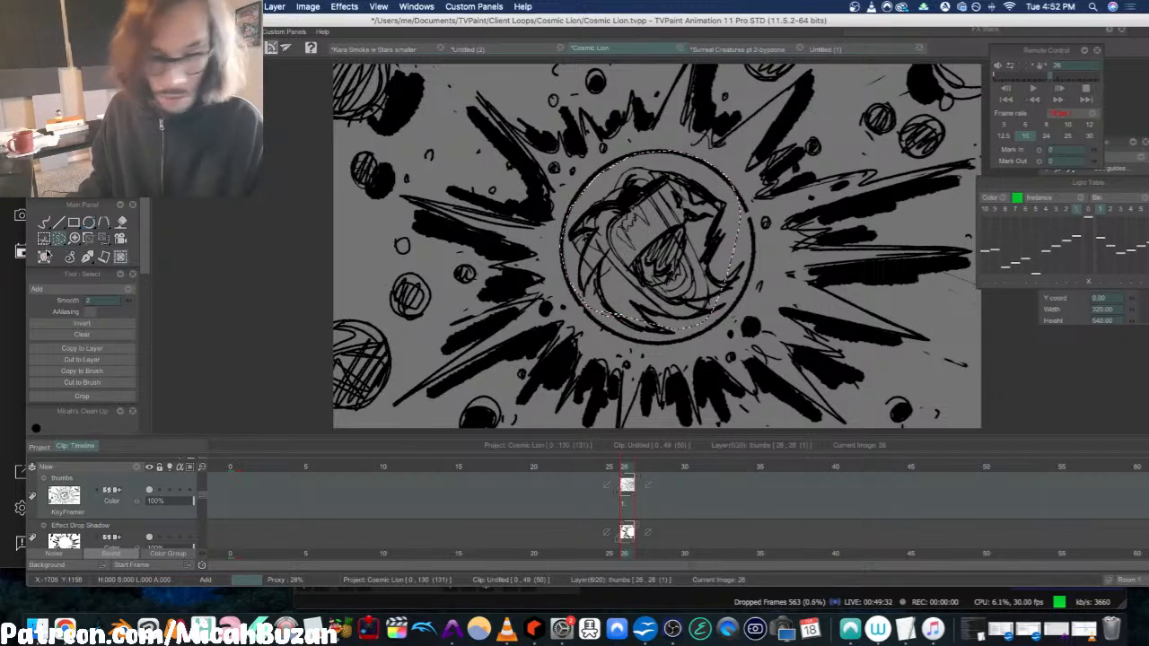
key(Delete)
click(82, 334)
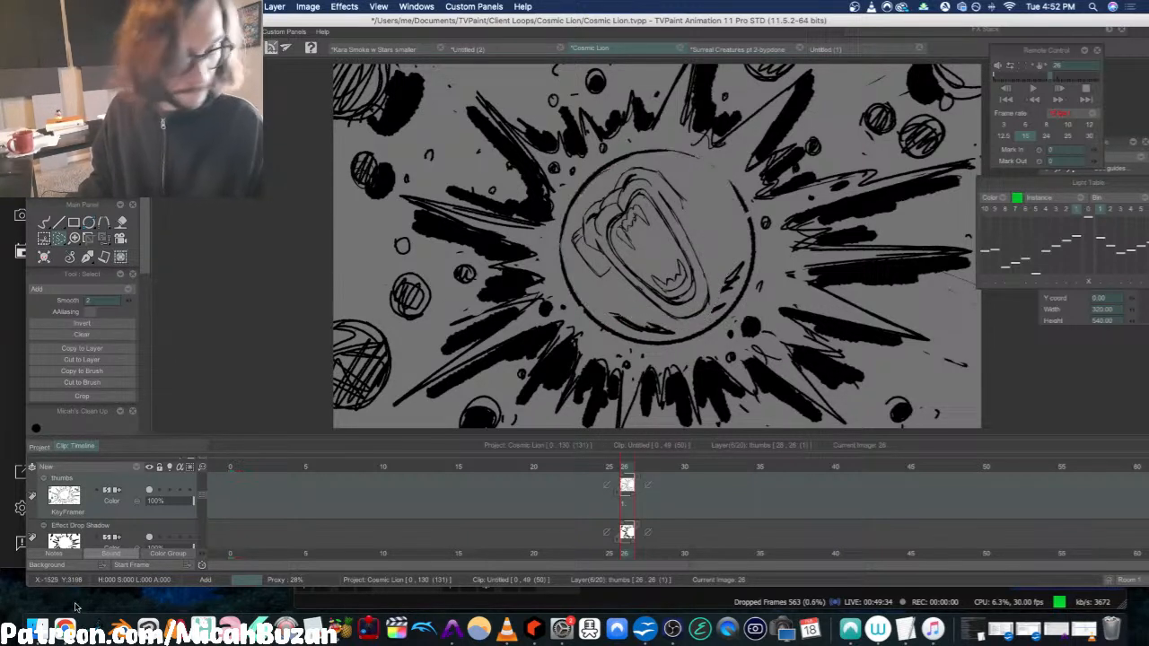
click(44, 224)
Step: Try a long purple spike toward the lower left on image 27 of the thumbs layer, comparing it with neighbouring images
key(Left)
key(Right)
key(Left)
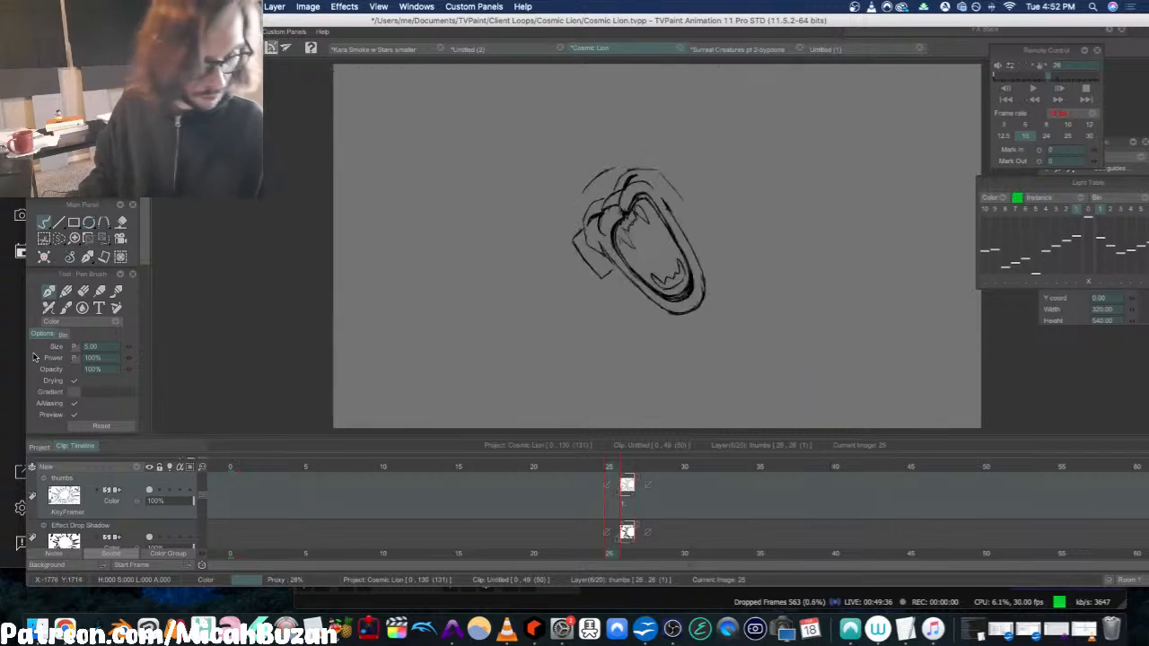
key(Right)
key(Right)
key(Left)
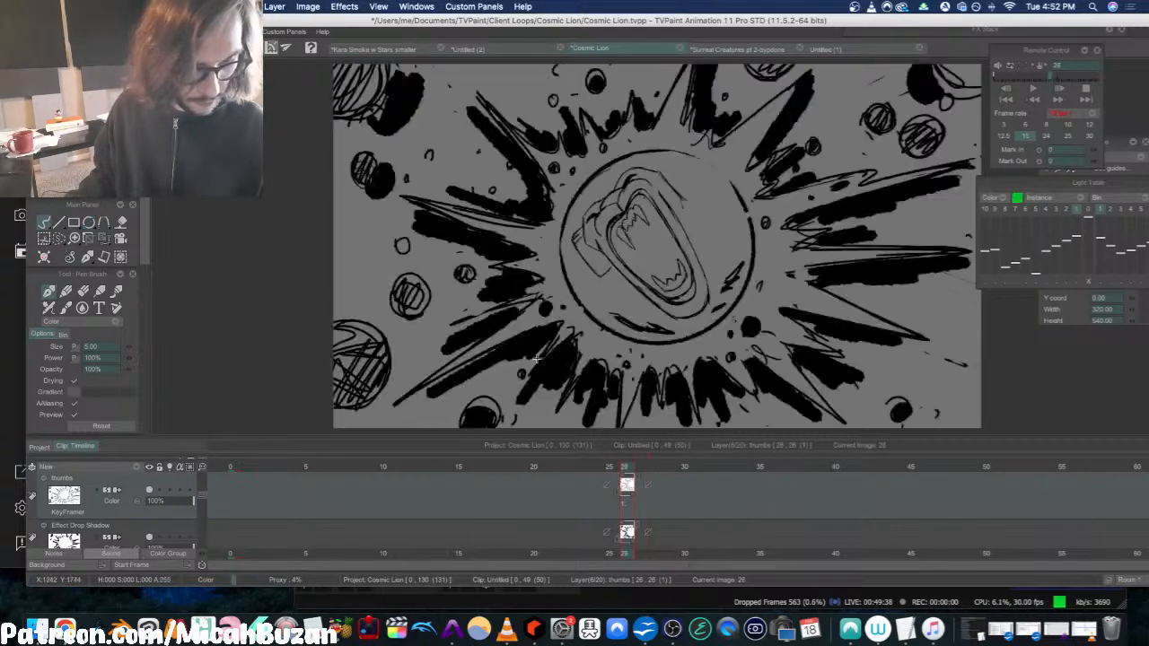
key(Right)
drag(520, 310, 378, 406)
drag(492, 331, 366, 415)
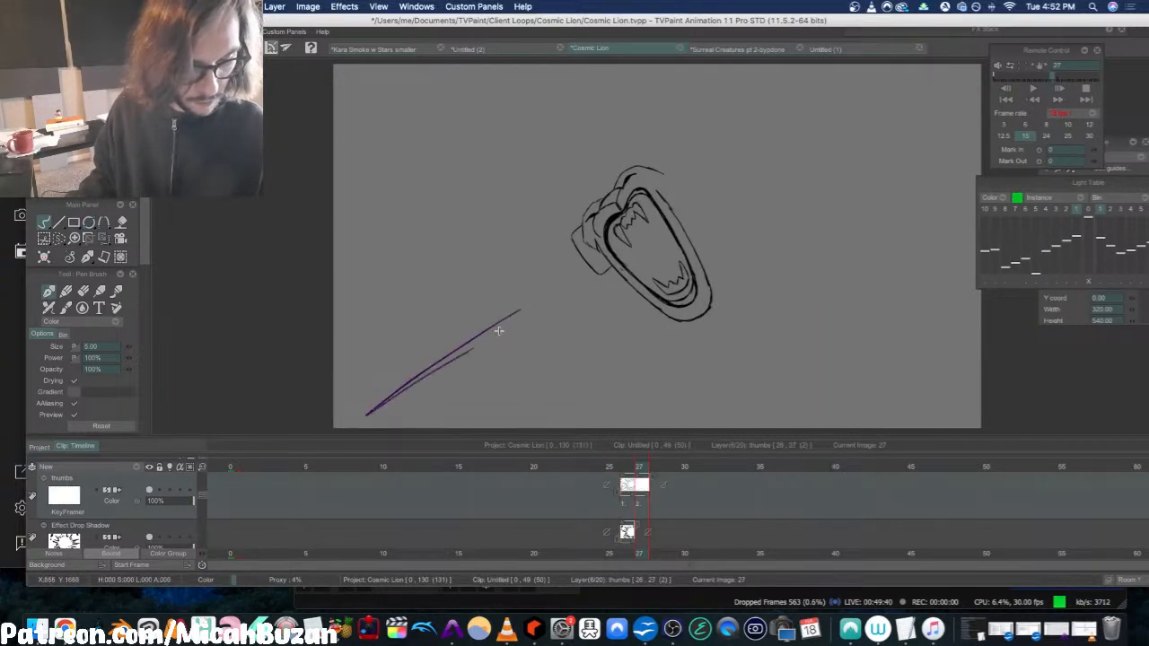
key(Left)
key(Right)
key(super+z)
key(super+z)
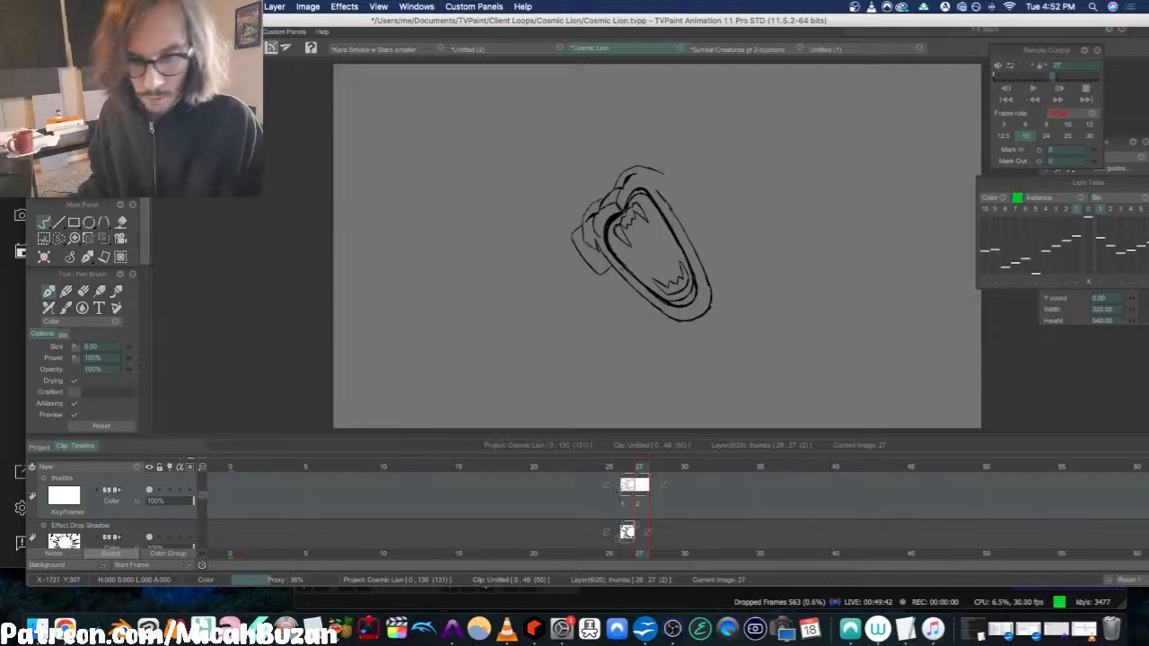
Step: Enable the light table on the thumbs layer and sketch smaller black burst spikes along the circle's upper and left edges on image 25
key(Left)
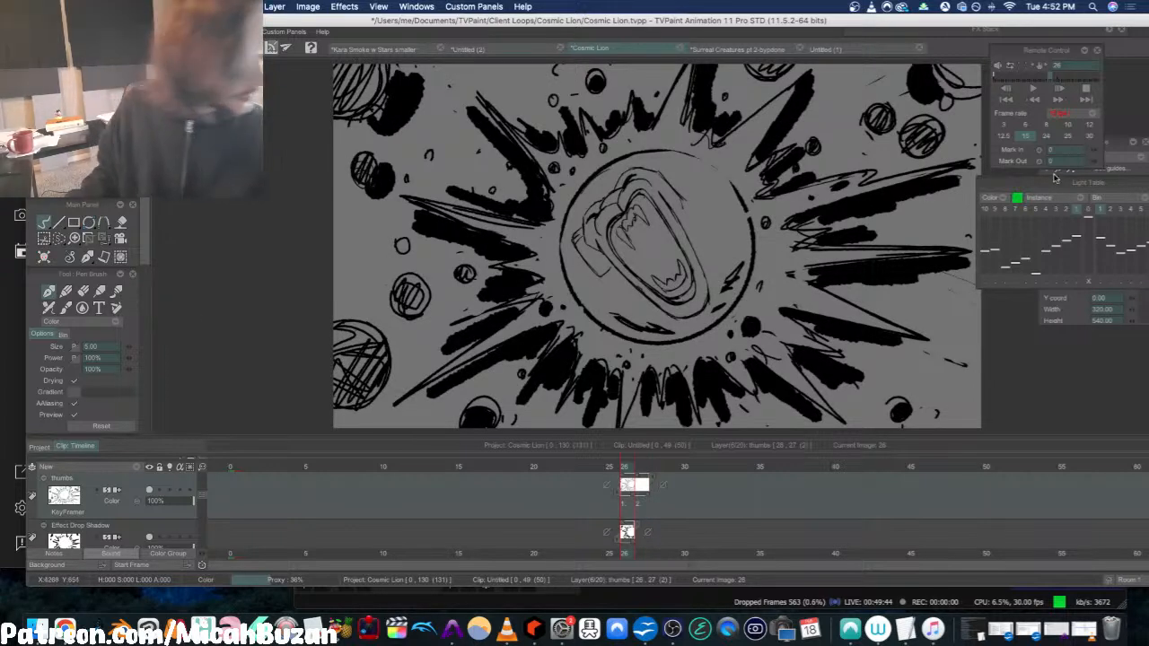
mouse_move(1076, 183)
mouse_down()
mouse_move(941, 163)
mouse_move(969, 162)
mouse_up()
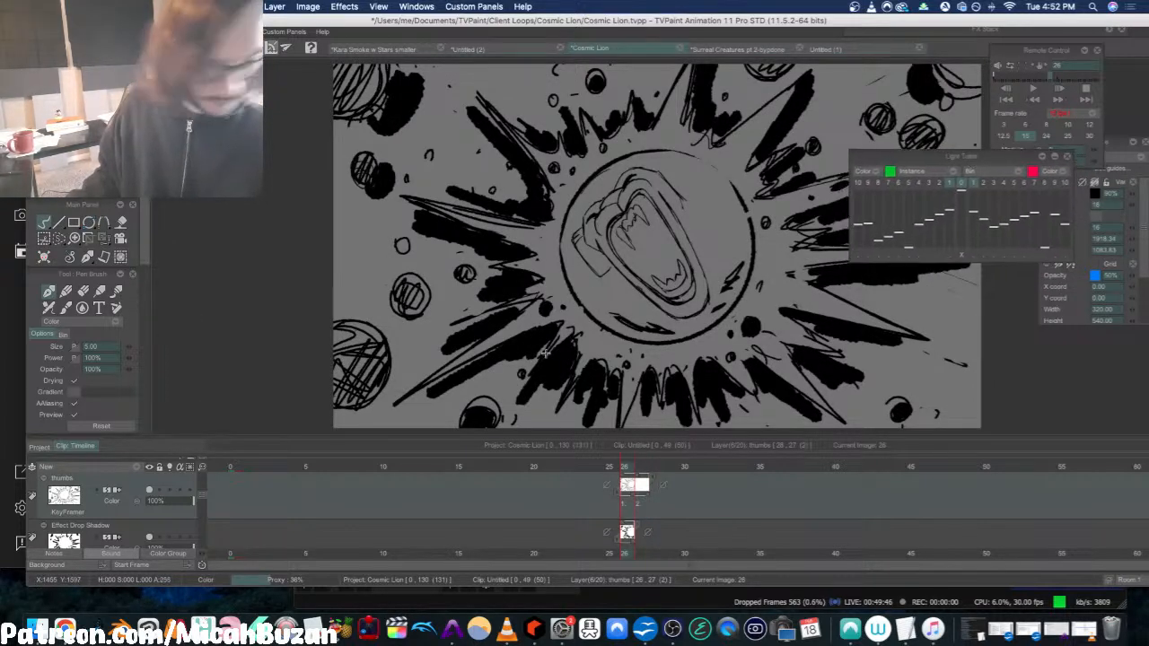
key(Left)
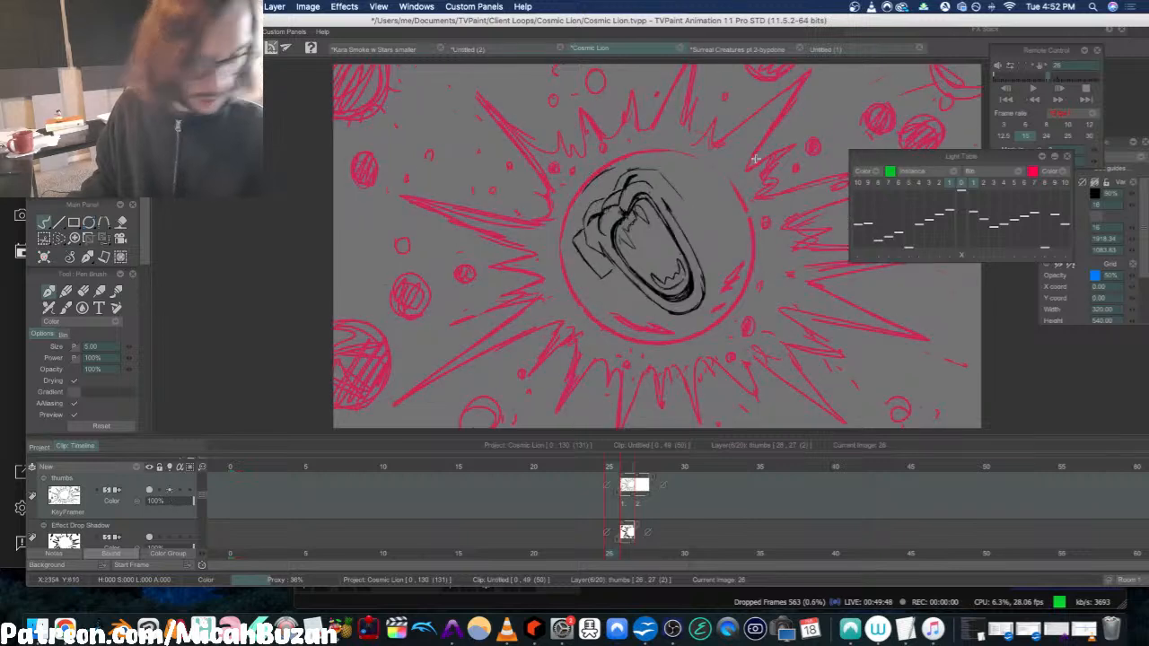
drag(882, 155, 968, 150)
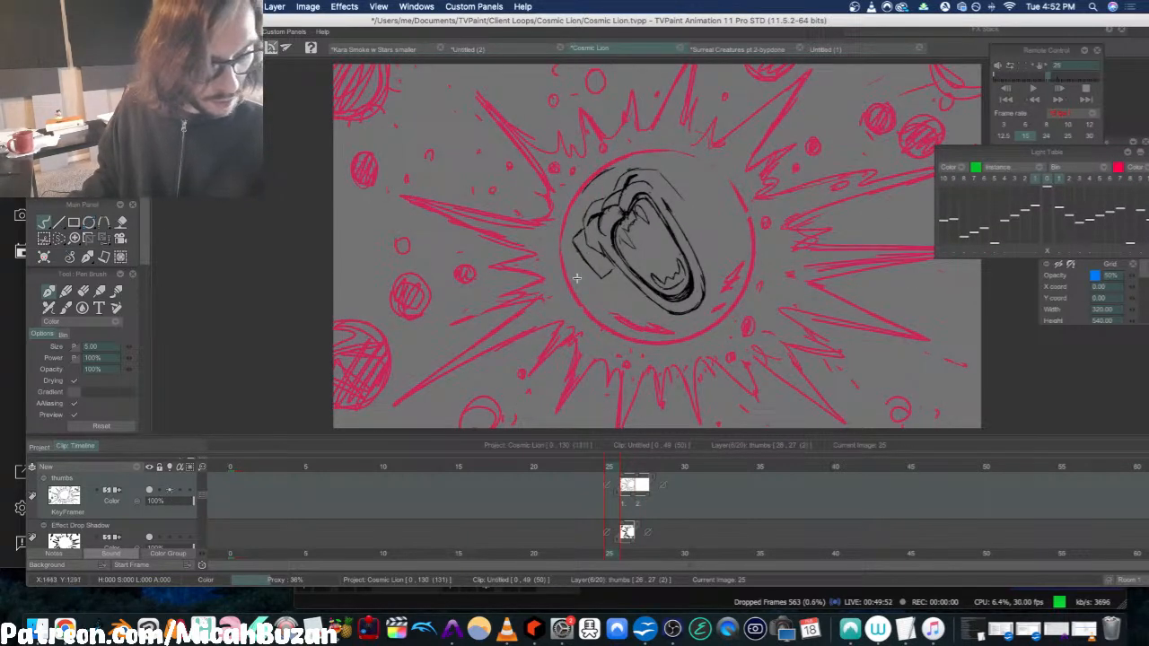
drag(590, 159, 594, 167)
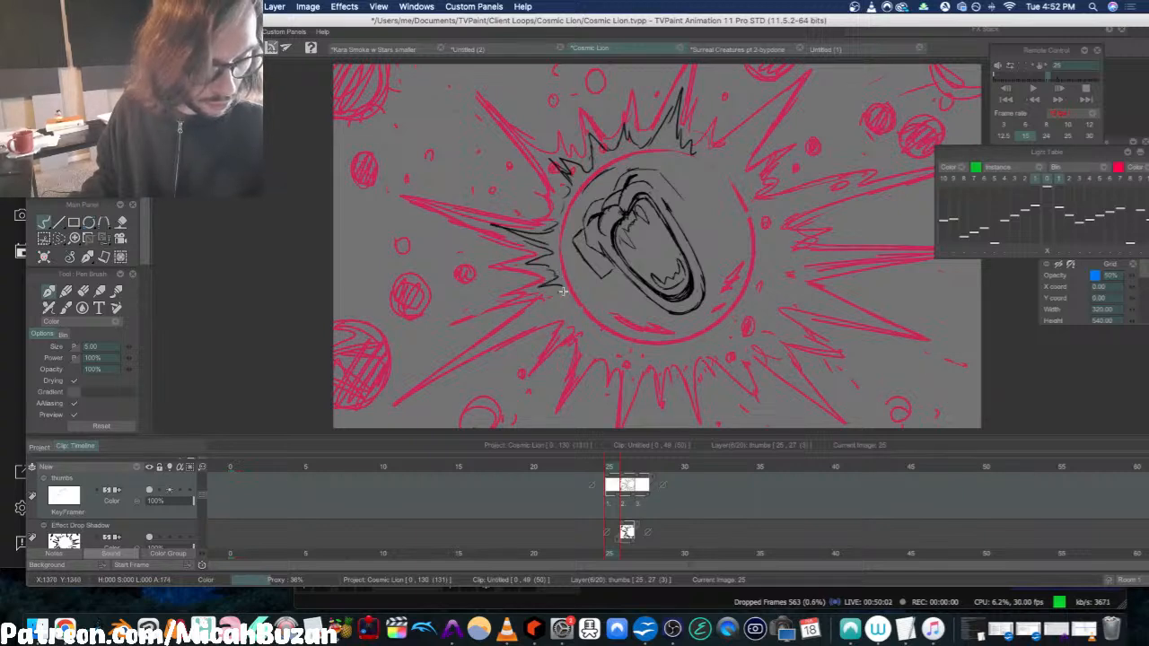
drag(563, 291, 574, 310)
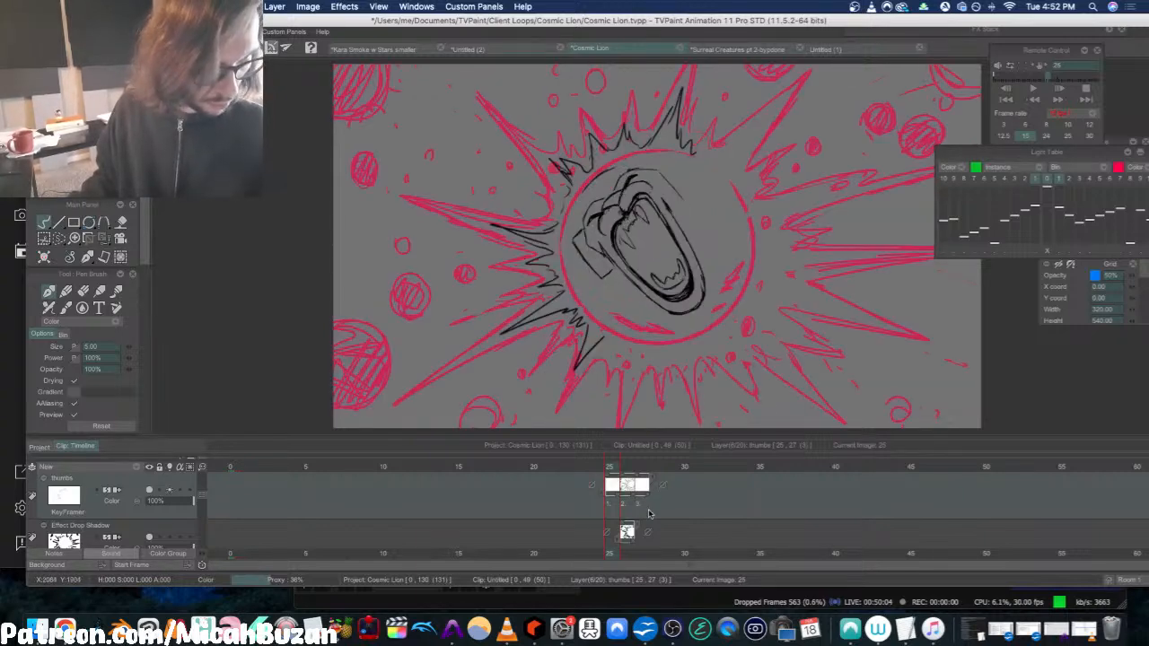
Step: Preview images 25 to 27 of the thumbs layer and add another black spike below the circle on image 25
drag(610, 505, 652, 502)
key(Return)
key(Return)
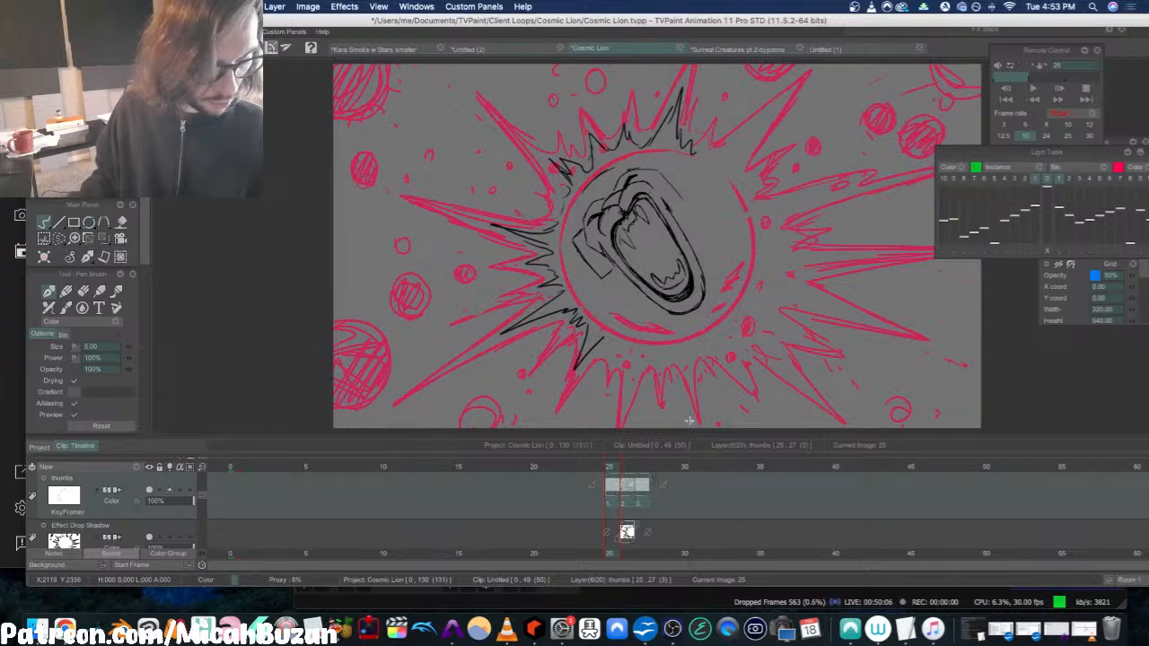
key(Left)
key(Right)
drag(629, 357, 634, 395)
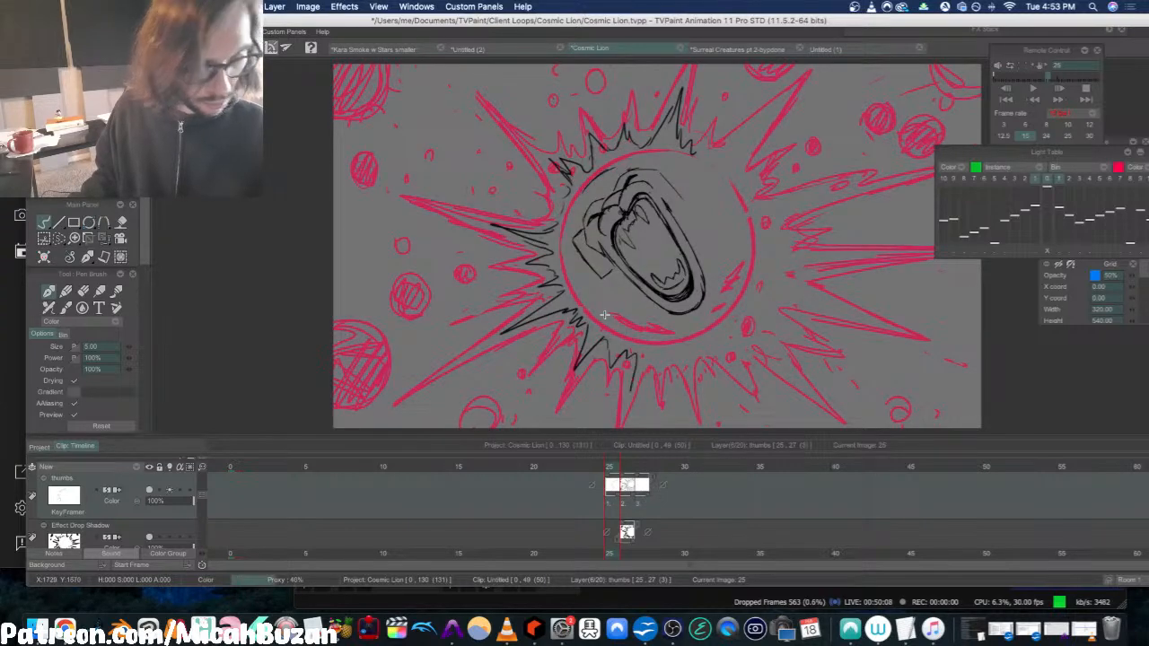
Step: Display the radial ray guideline centred in the circle, clearing the light table out of its way
drag(1052, 153, 996, 40)
drag(1071, 141, 1022, 134)
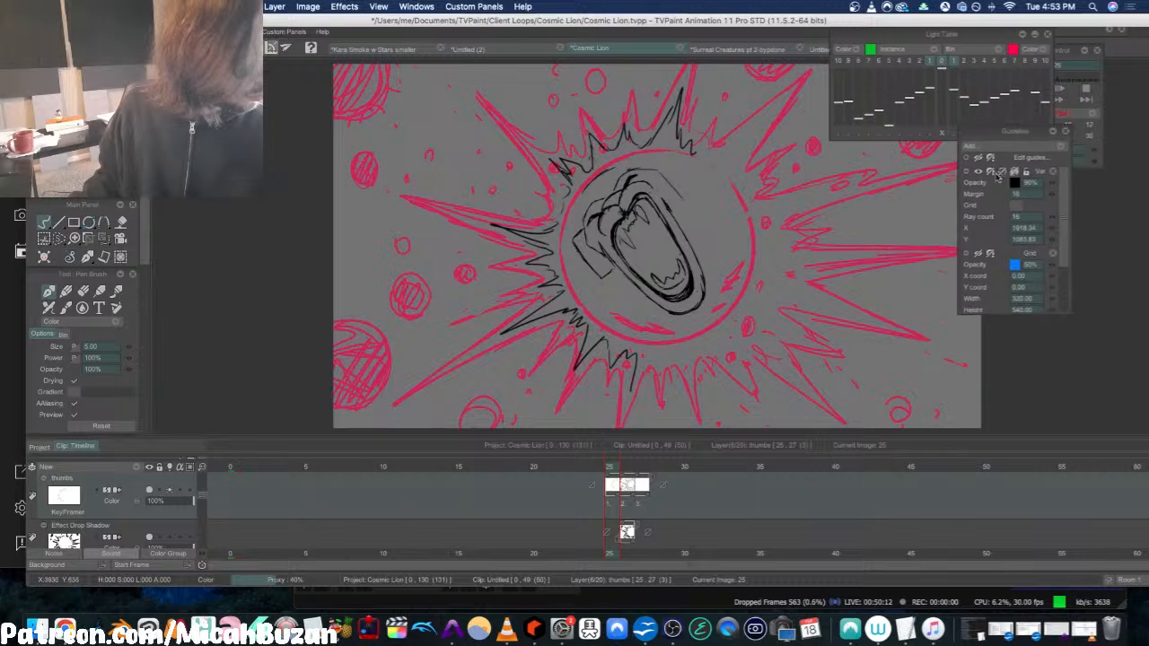
click(978, 159)
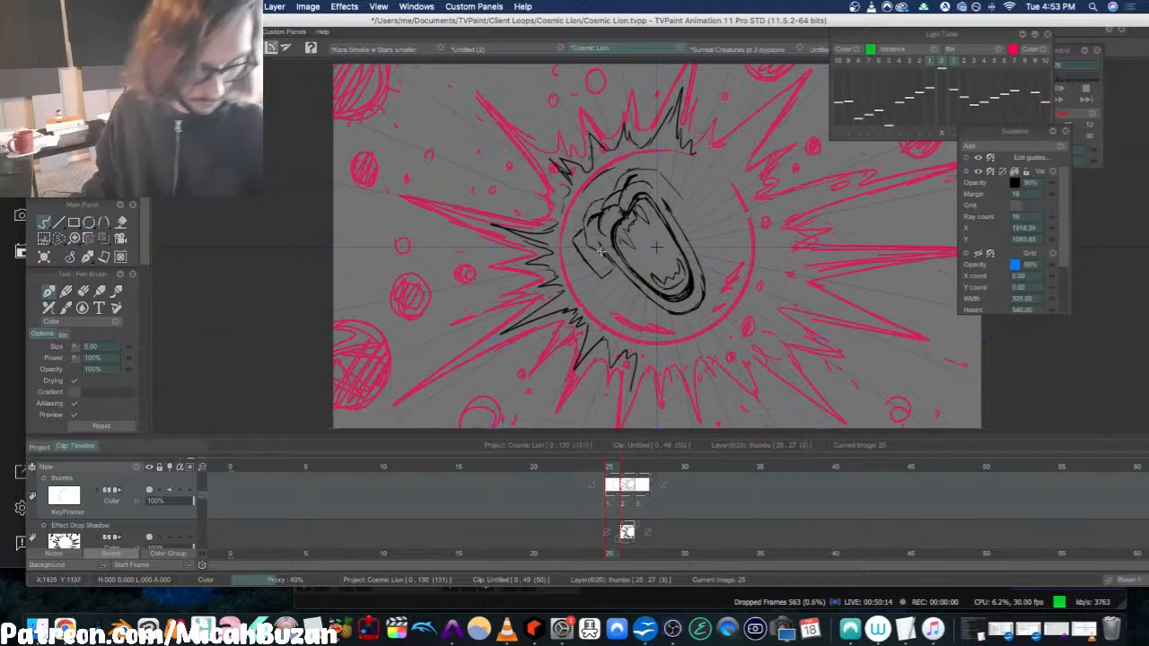
Step: Sketch black planet circles of varied sizes along the left side, lower left and top of image 25, placed inward of the red ones
mouse_move(395, 313)
mouse_down()
mouse_move(375, 375)
mouse_move(443, 345)
mouse_move(403, 340)
mouse_up()
drag(455, 291, 453, 280)
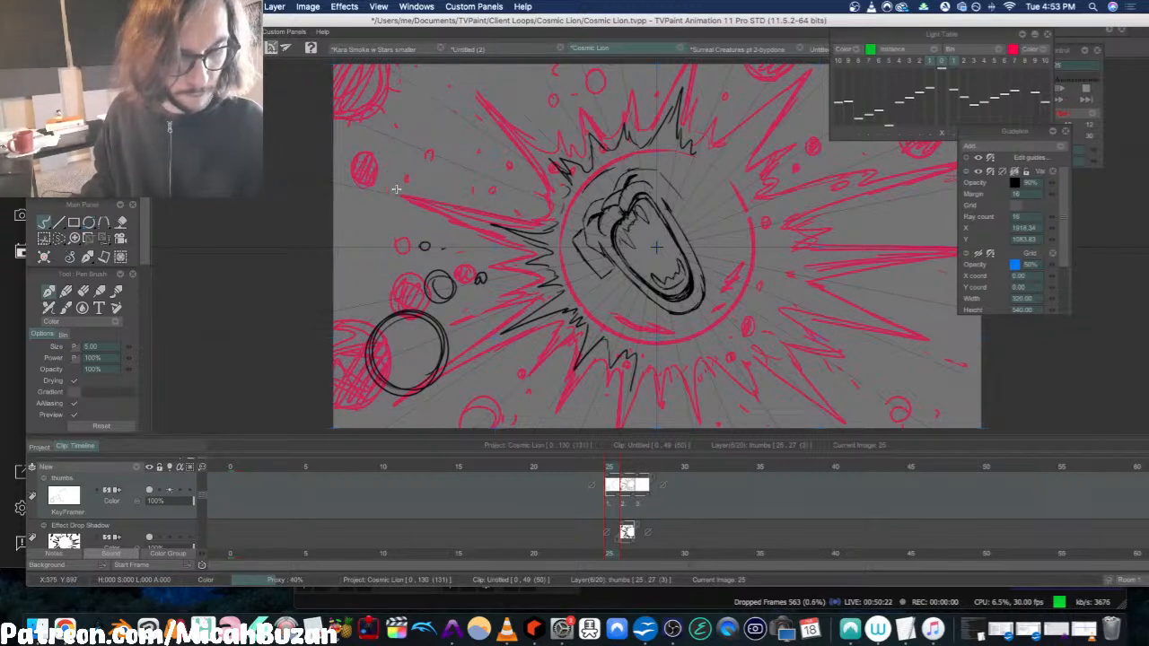
mouse_move(406, 141)
mouse_down()
mouse_move(424, 94)
mouse_move(380, 107)
mouse_move(424, 133)
mouse_move(418, 88)
mouse_move(407, 137)
mouse_up()
mouse_move(510, 383)
mouse_down()
mouse_move(489, 406)
mouse_move(518, 377)
mouse_up()
drag(601, 106, 601, 88)
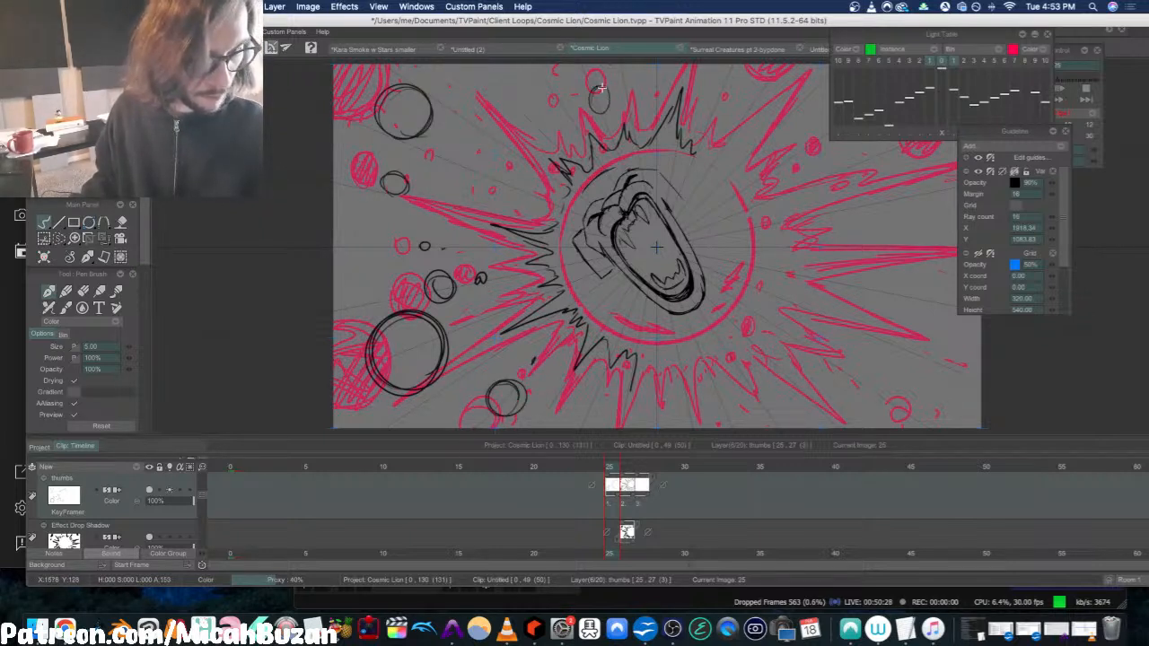
Step: Add planet circles across the upper right of image 25, clearing the light table away from that area
drag(888, 54, 956, 28)
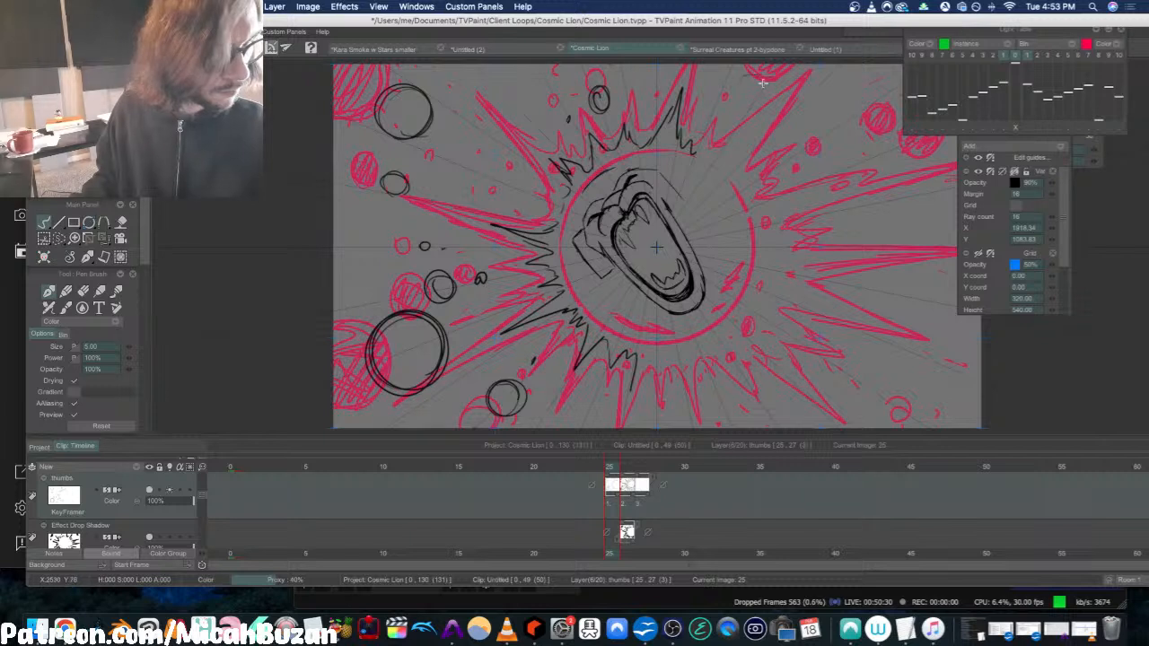
mouse_move(762, 82)
mouse_down()
mouse_move(732, 79)
mouse_move(726, 95)
mouse_move(754, 122)
mouse_up()
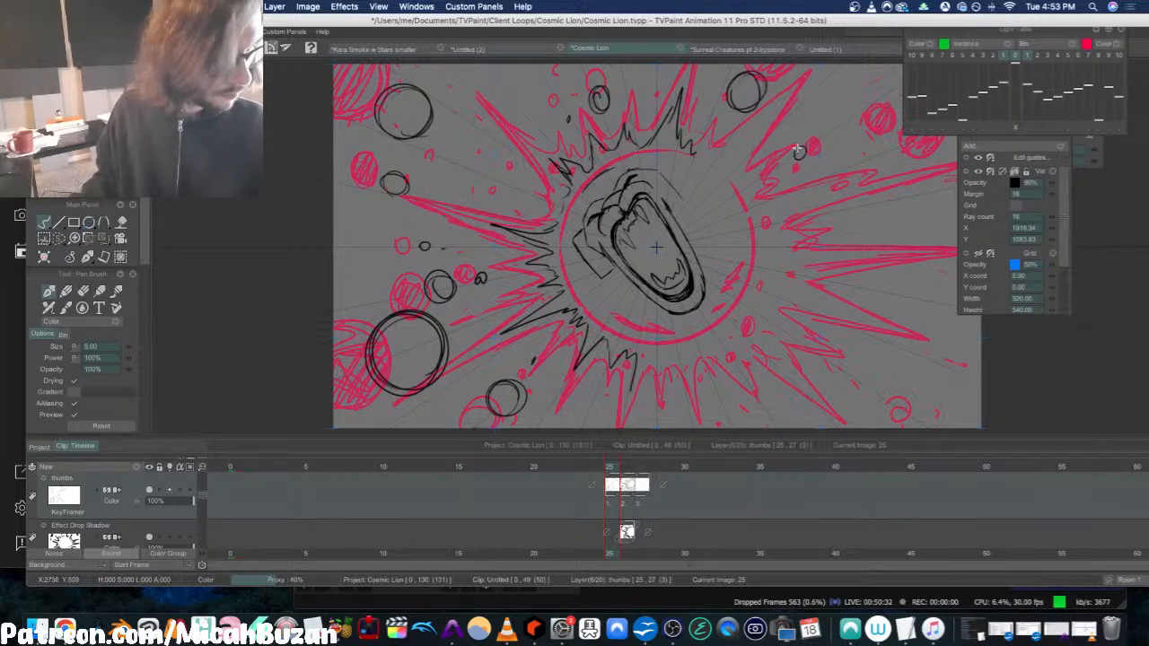
drag(958, 38, 1052, 31)
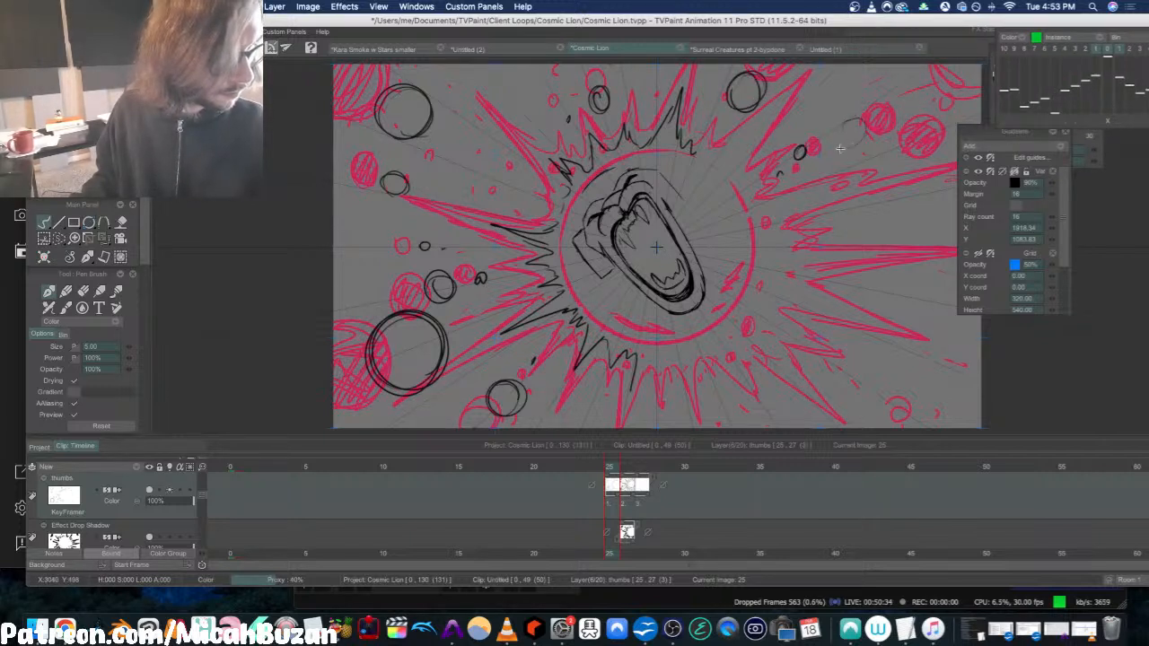
mouse_move(840, 149)
mouse_down()
mouse_move(855, 122)
mouse_move(830, 129)
mouse_move(841, 164)
mouse_up()
key(super+z)
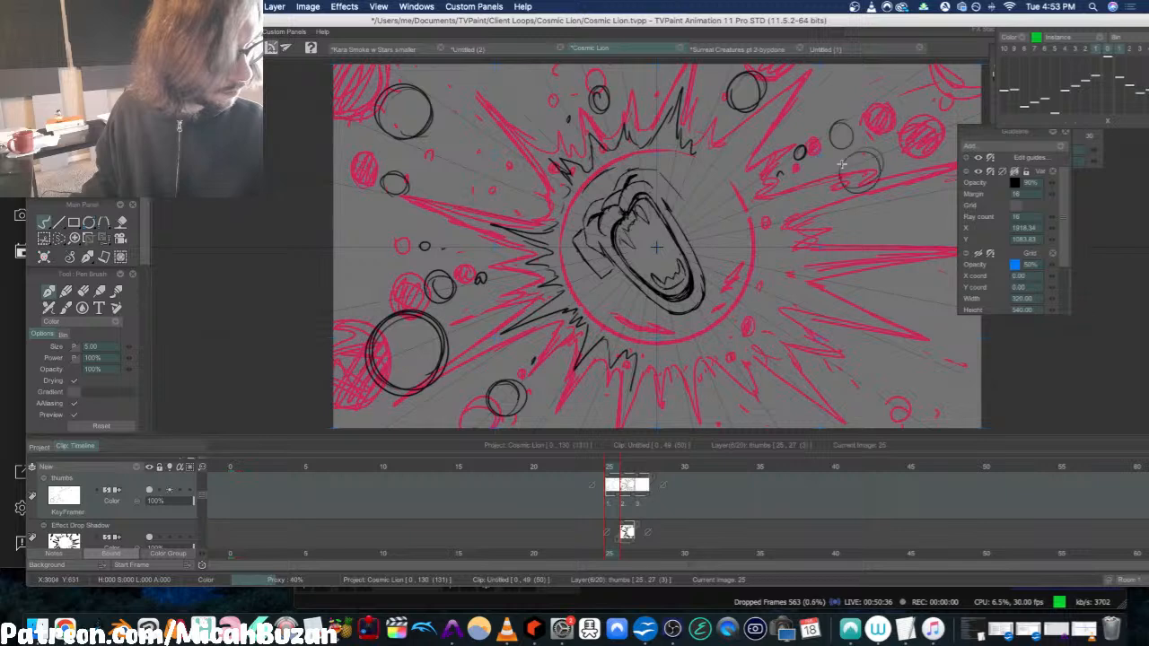
mouse_move(888, 72)
mouse_down()
mouse_move(934, 123)
mouse_move(944, 79)
mouse_move(903, 71)
mouse_up()
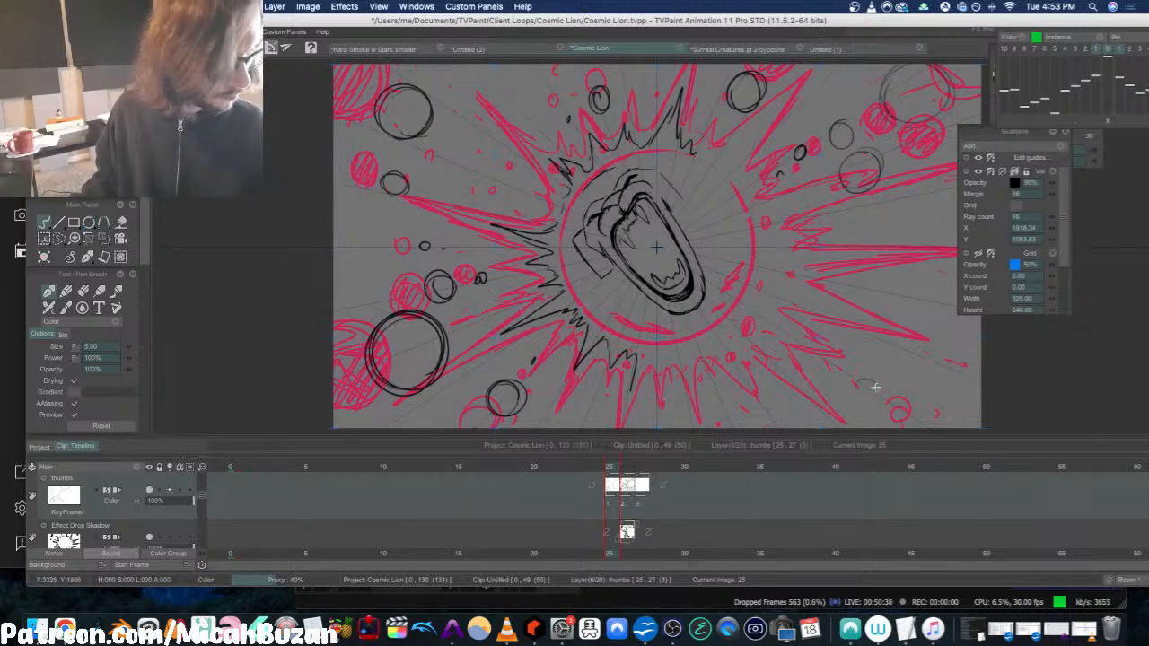
Step: Compare image 25 with its neighbours and include more following images in the light table while on image 24
key(Right)
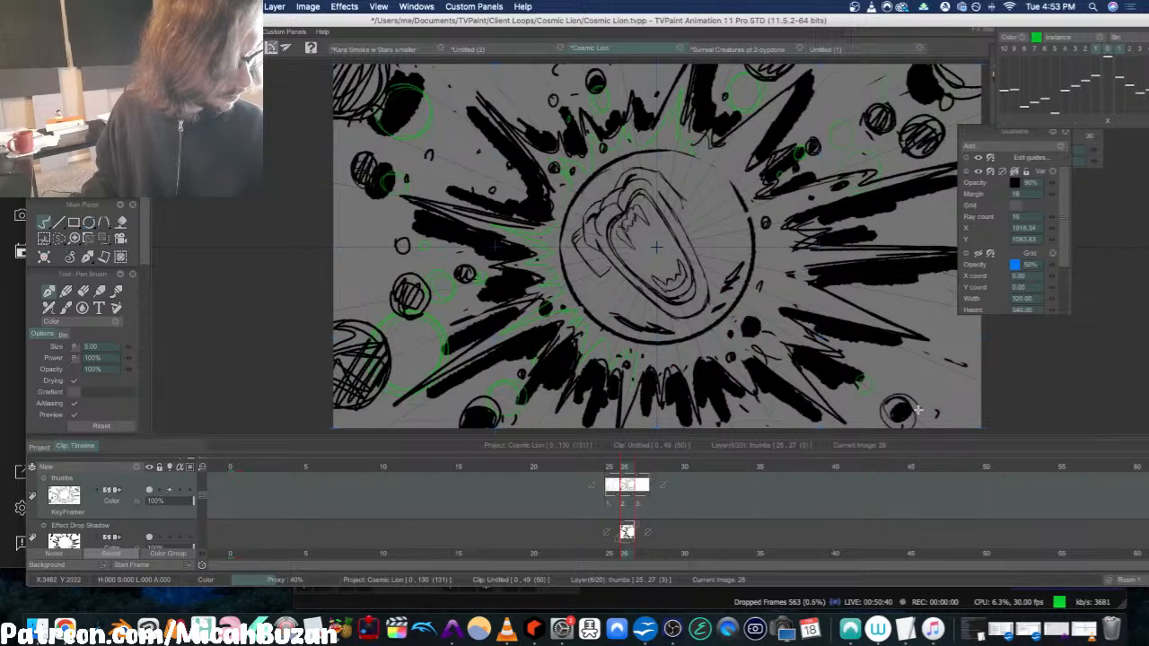
key(Left)
key(Left)
key(Right)
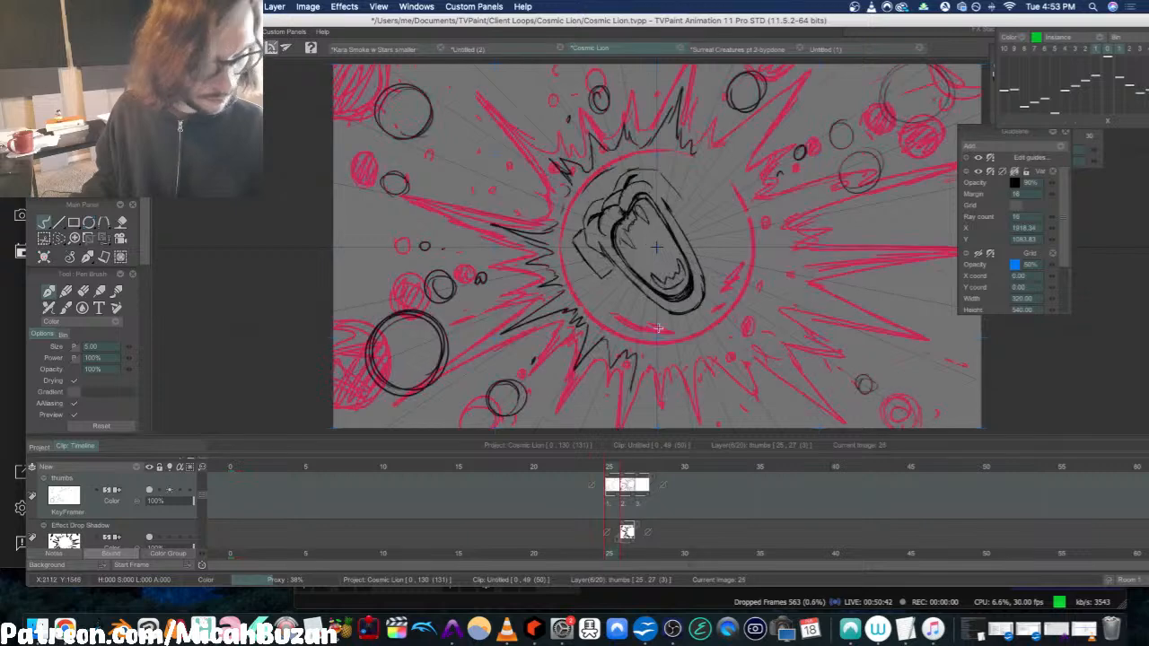
key(Left)
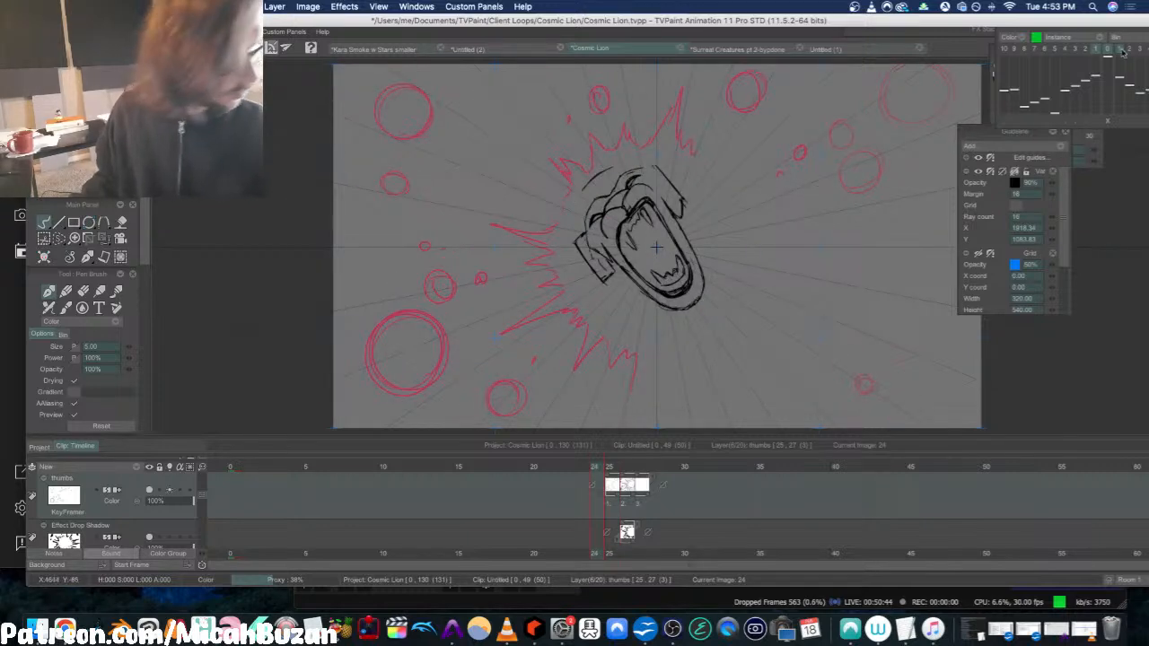
drag(1128, 50, 1139, 50)
key(Right)
key(Left)
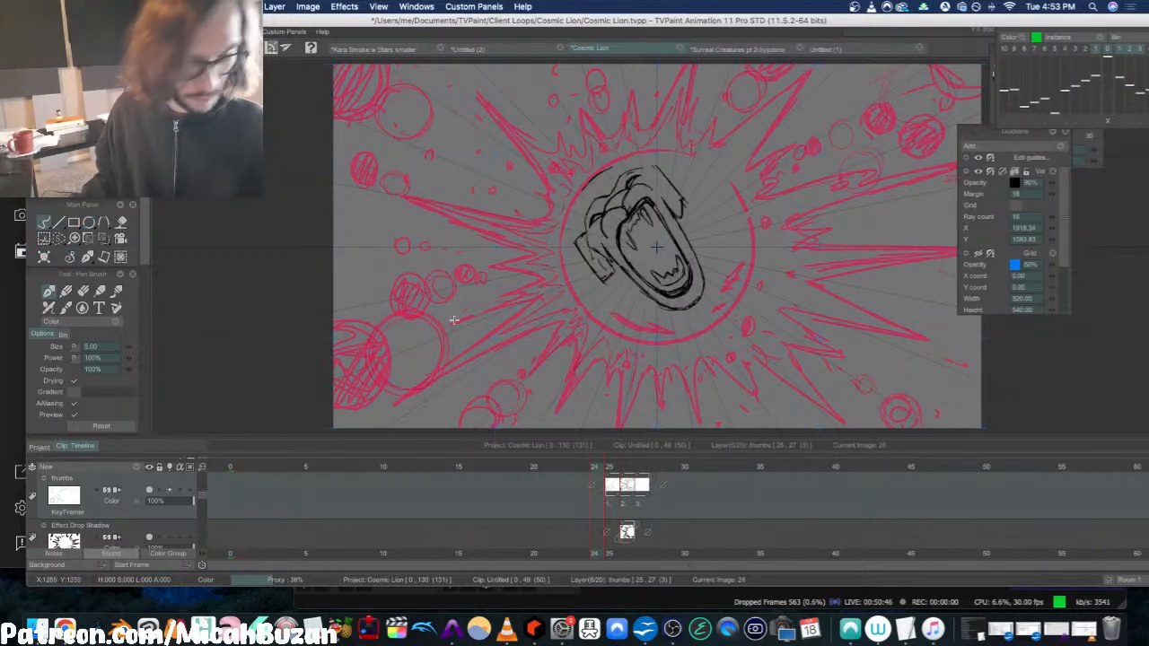
Step: Sketch the lower-left planet shrinking toward the lion's head on images 24 back to 21 of the thumbs layer
mouse_move(469, 350)
mouse_down()
mouse_move(467, 313)
mouse_move(431, 342)
mouse_move(466, 360)
mouse_move(516, 290)
mouse_move(508, 331)
mouse_move(546, 302)
mouse_up()
key(Left)
key(Left)
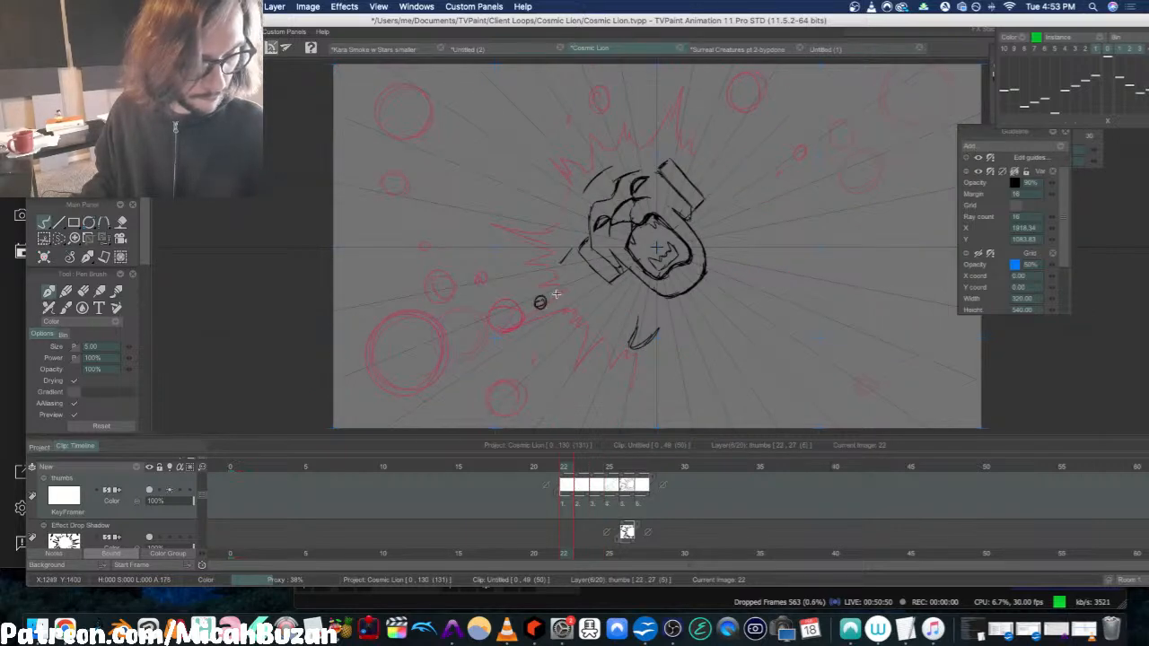
key(Left)
click(560, 290)
Step: Play back images 21 to 27 of the thumbs layer and step back through them to review the planet's movement
key(Return)
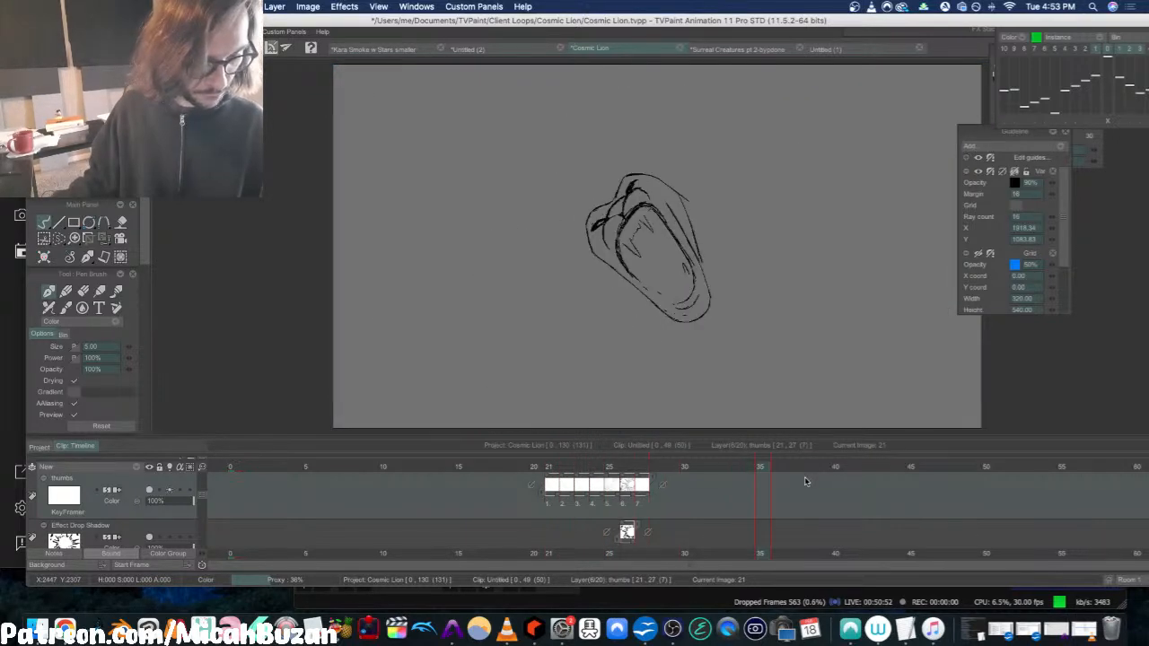
key(Return)
drag(646, 499, 543, 530)
key(Return)
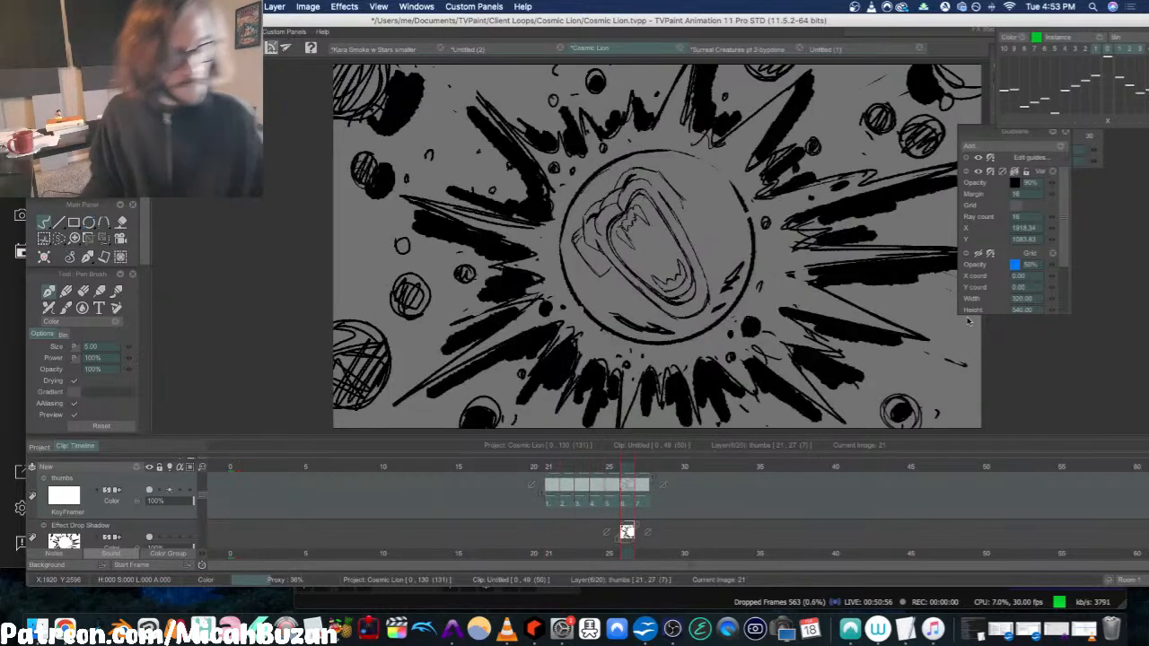
key(Return)
key(Left)
key(Left)
key(Left)
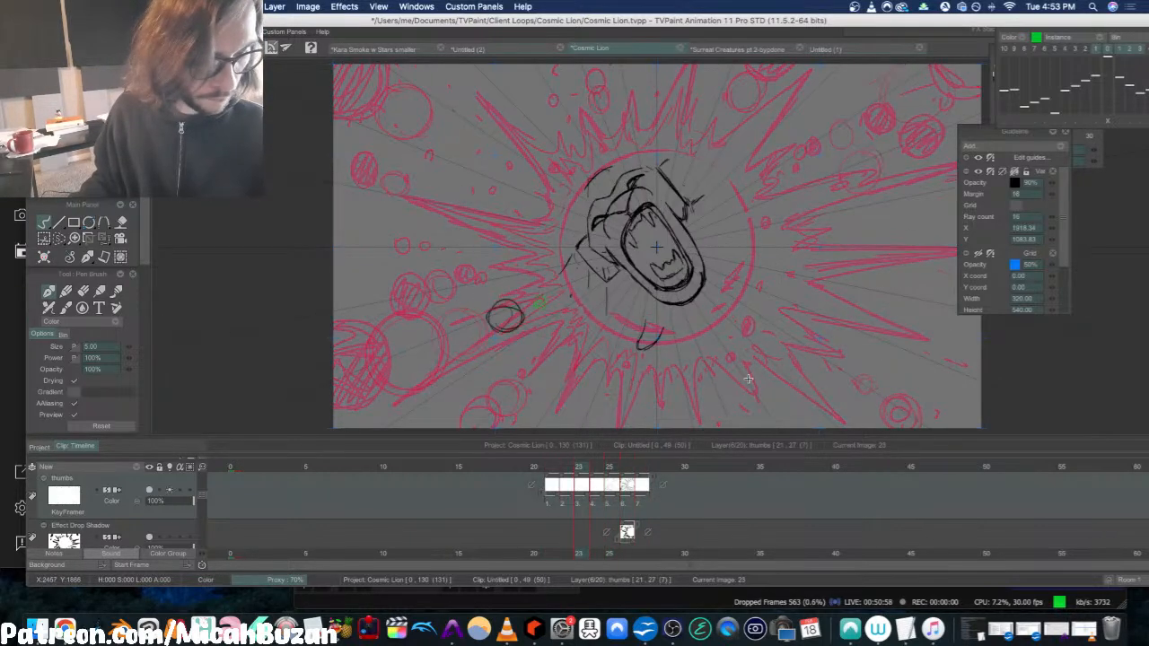
Step: Draw long jagged black spikes around the left side of image 27, from the upper left to the bottom edge
key(Right)
key(Right)
key(Right)
key(Right)
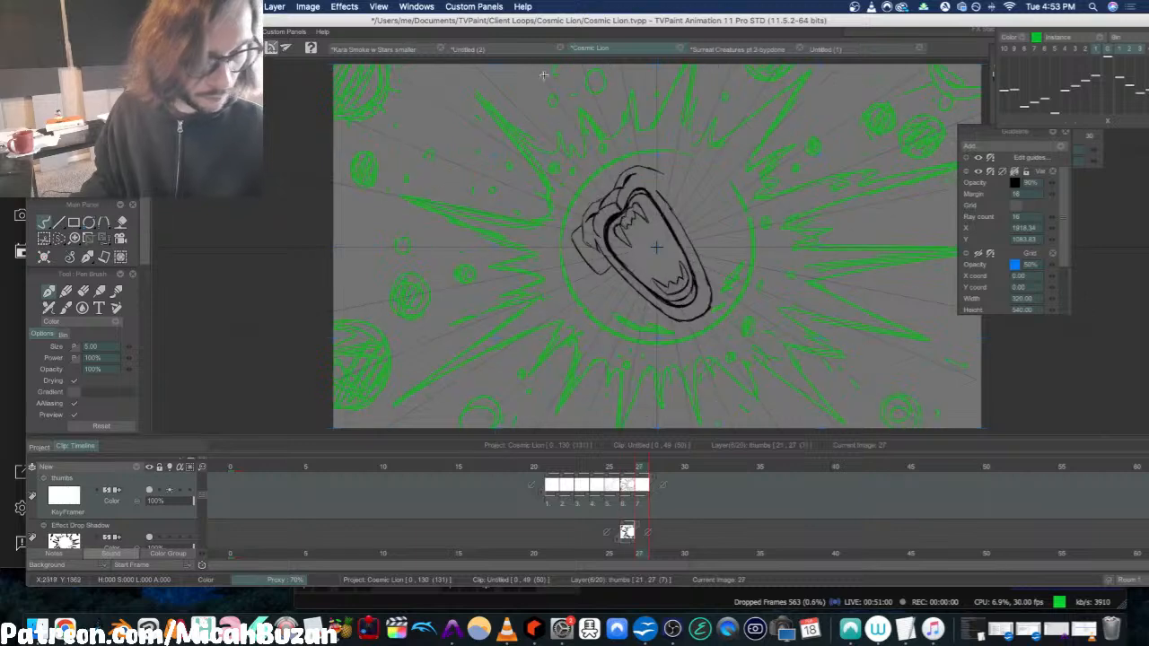
drag(520, 198, 462, 131)
mouse_move(482, 141)
mouse_down()
mouse_move(529, 157)
mouse_move(500, 66)
mouse_up()
drag(505, 67, 553, 119)
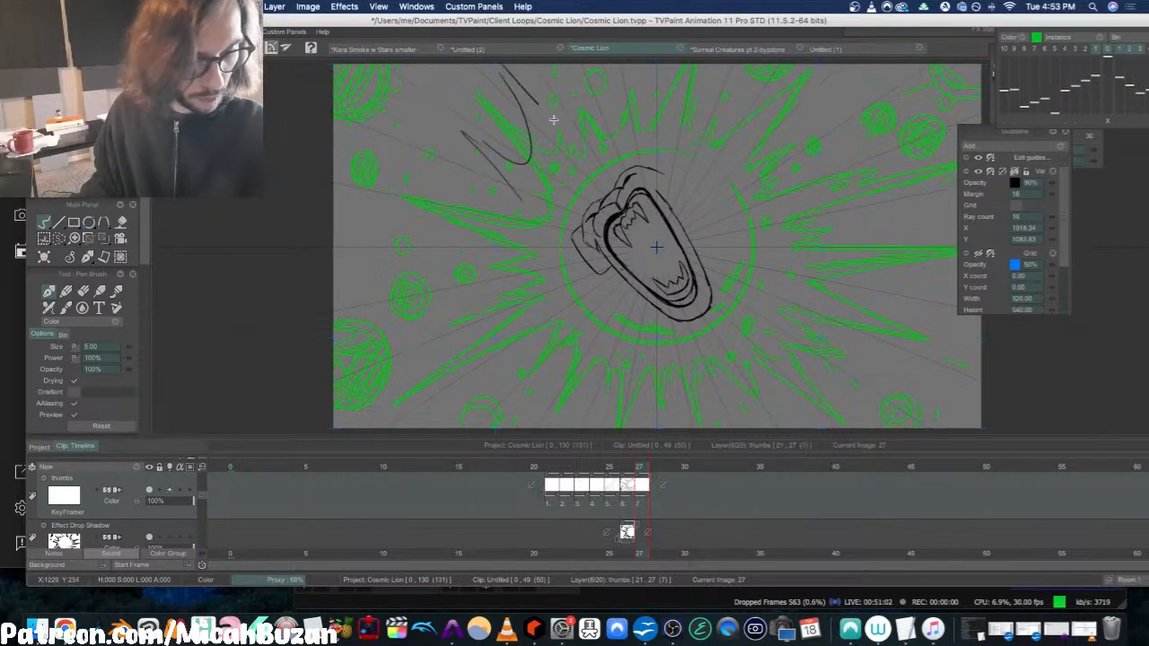
mouse_move(515, 221)
mouse_down()
mouse_move(371, 226)
mouse_move(510, 271)
mouse_move(386, 386)
mouse_up()
mouse_move(387, 387)
mouse_down()
mouse_move(427, 365)
mouse_move(477, 434)
mouse_move(611, 389)
mouse_up()
Step: Play back images 23 to 27 and flip between images 25, 26 and 27 to check the burst
drag(644, 490, 582, 489)
key(Return)
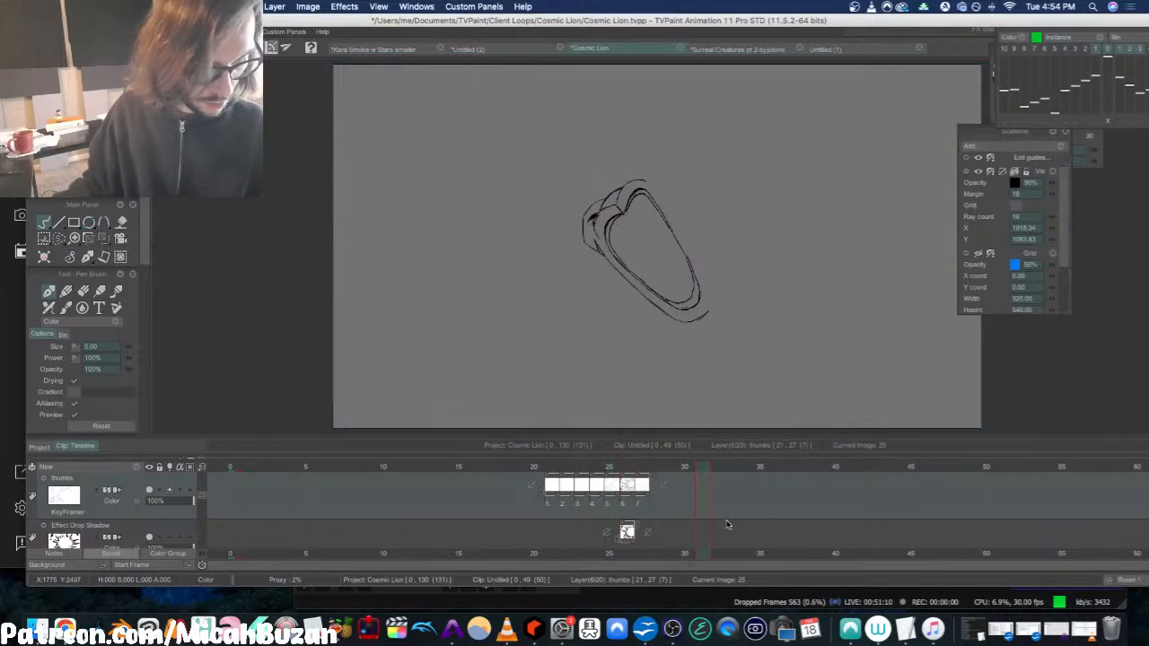
key(Return)
key(Left)
key(Left)
key(Right)
key(Left)
key(Right)
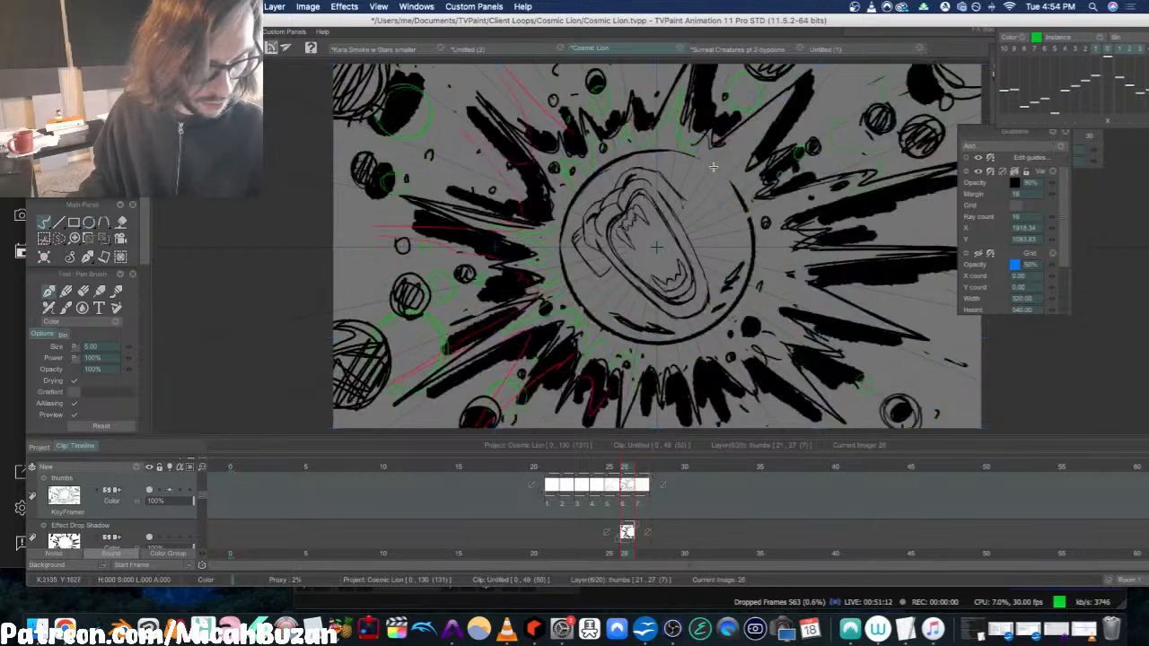
key(Right)
key(Left)
key(Right)
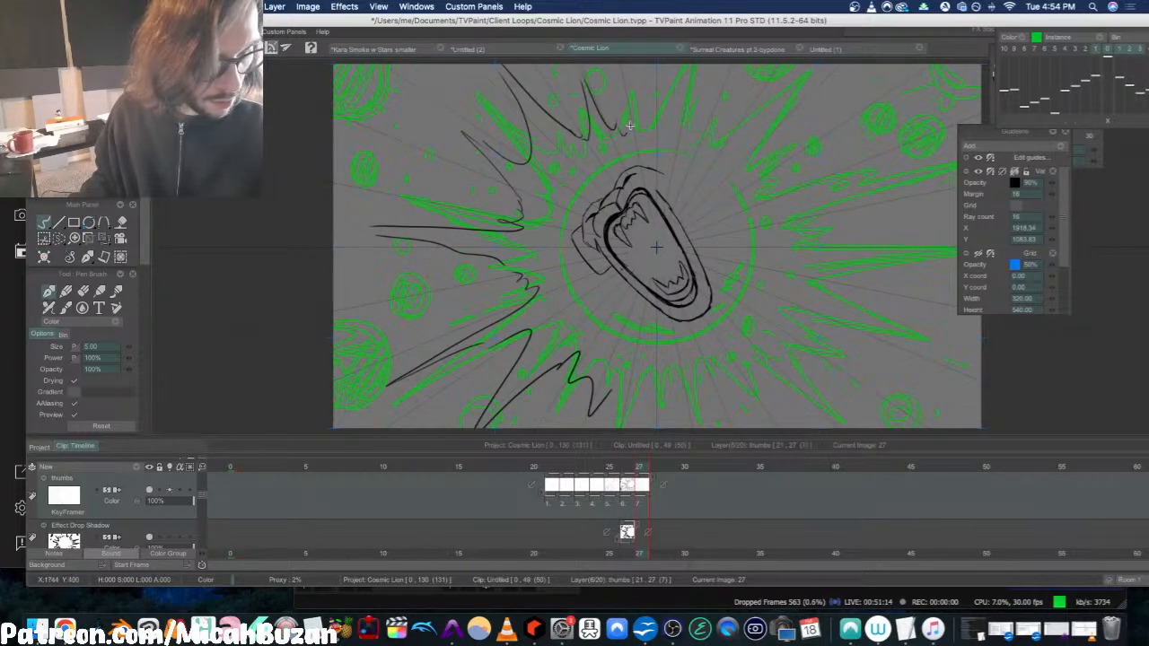
Step: Continue the jagged spikes across the top, right and bottom of image 27 to close the burst, comparing with image 26
mouse_move(631, 126)
mouse_down()
mouse_move(651, 61)
mouse_move(659, 113)
mouse_move(722, 54)
mouse_up()
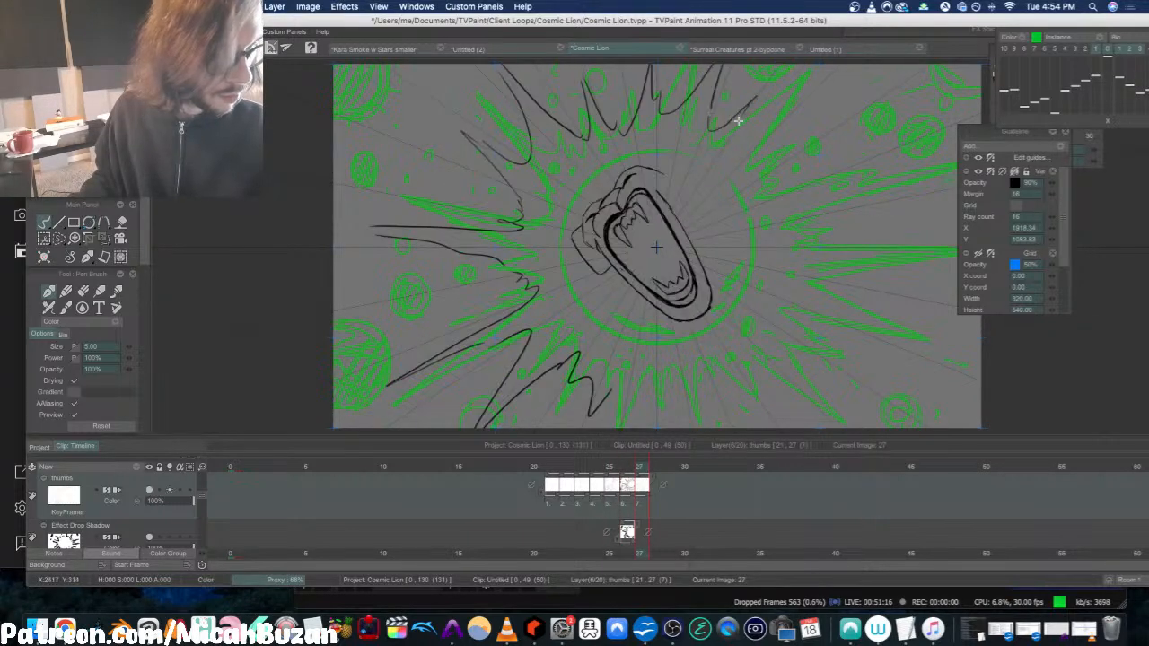
mouse_move(738, 120)
mouse_down()
mouse_move(870, 50)
mouse_move(781, 157)
mouse_move(773, 189)
mouse_move(879, 169)
mouse_move(856, 179)
mouse_move(909, 194)
mouse_move(882, 221)
mouse_move(869, 276)
mouse_up()
key(Left)
key(Right)
mouse_move(890, 314)
mouse_down()
mouse_move(838, 370)
mouse_move(781, 353)
mouse_move(808, 421)
mouse_move(748, 362)
mouse_move(763, 402)
mouse_move(612, 393)
mouse_up()
key(Left)
key(Right)
Step: Go to image 28, add the second previous image to the light table and preview images 21 to 27
key(Right)
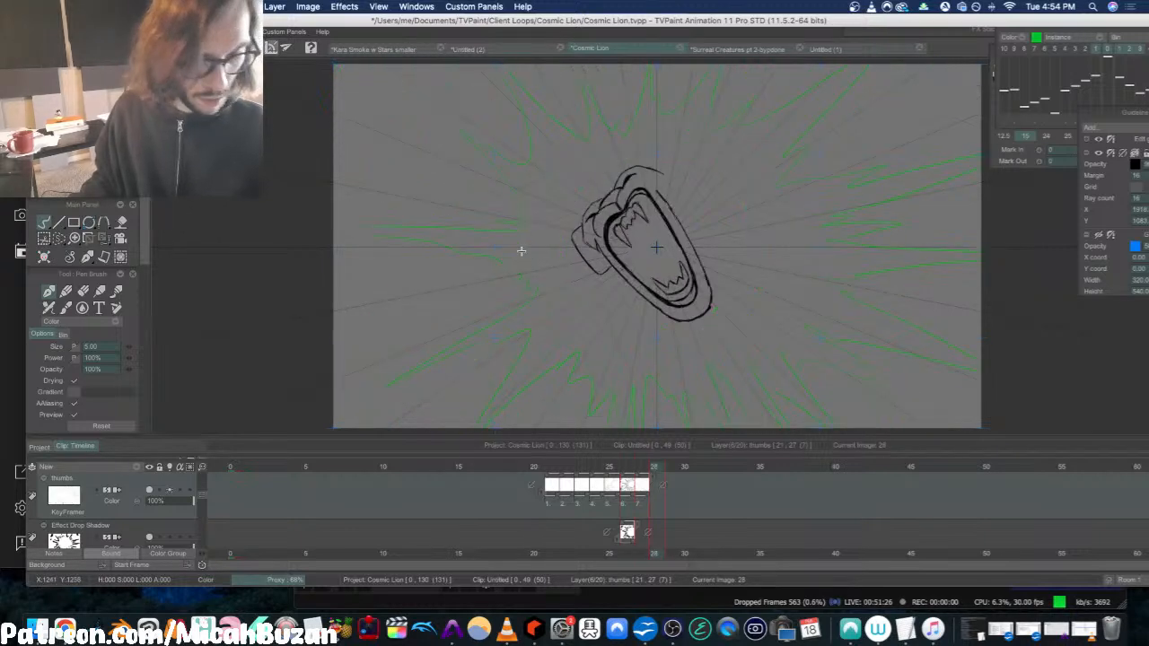
key(Left)
key(Right)
click(1085, 49)
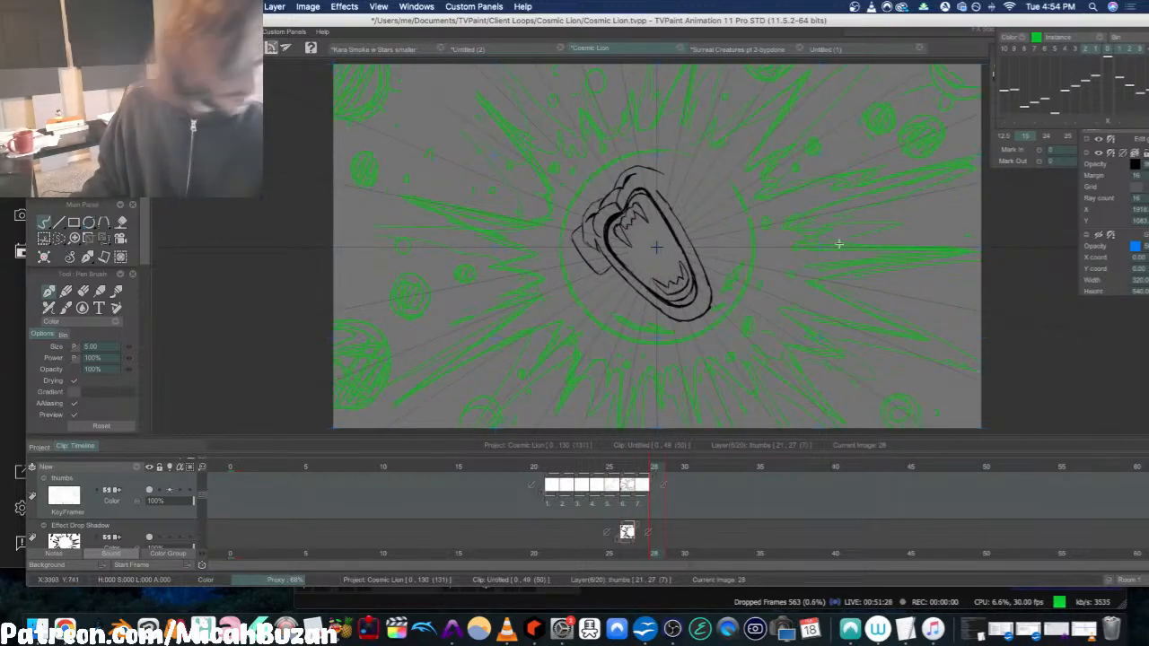
double_click(646, 505)
key(Return)
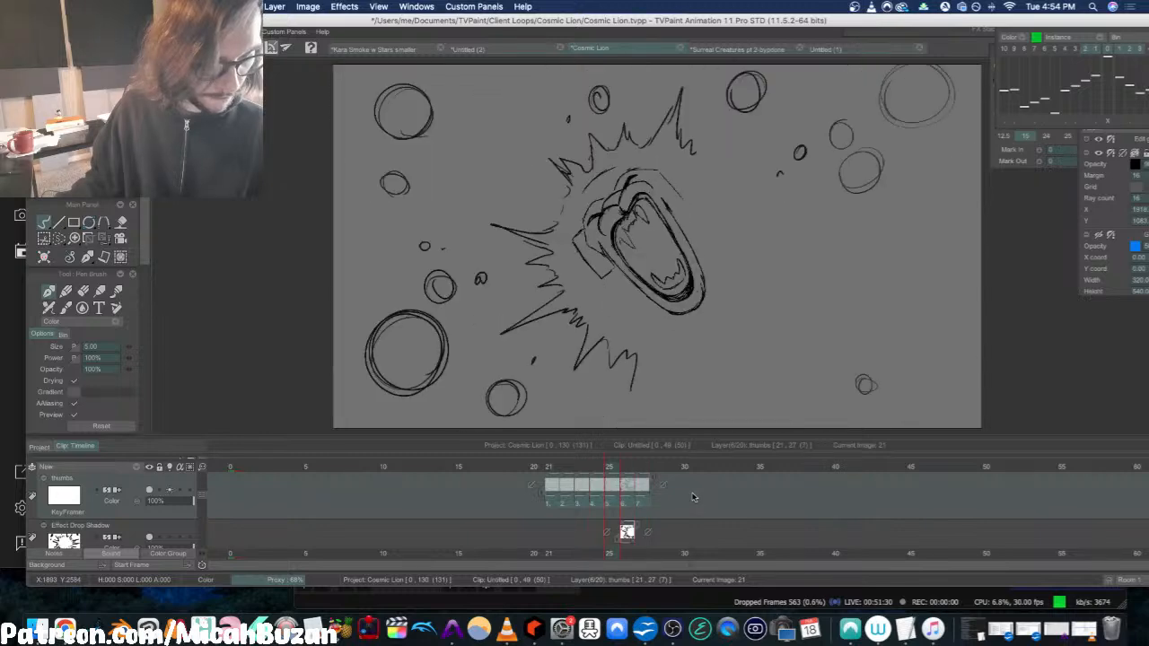
key(Return)
key(Return)
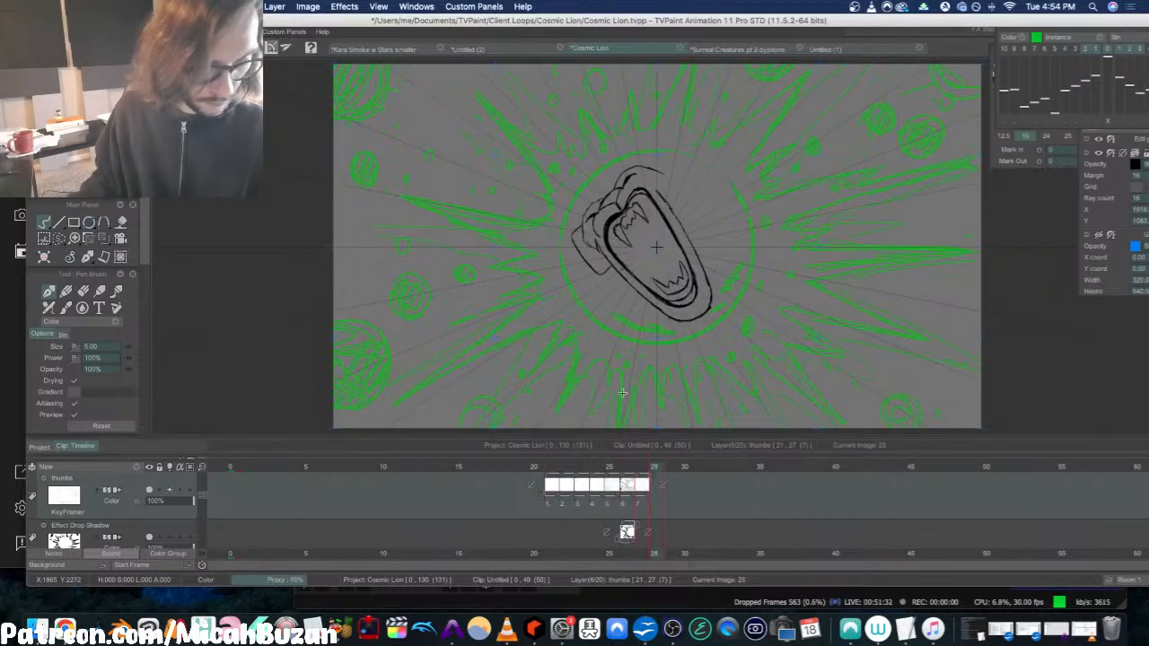
Step: Draw long tapering spikes on image 28 from the left and top frame edges in toward the lion's head
drag(336, 307, 564, 270)
key(ctrl+z)
mouse_move(332, 307)
mouse_down()
mouse_move(531, 266)
mouse_move(434, 272)
mouse_move(570, 269)
mouse_up()
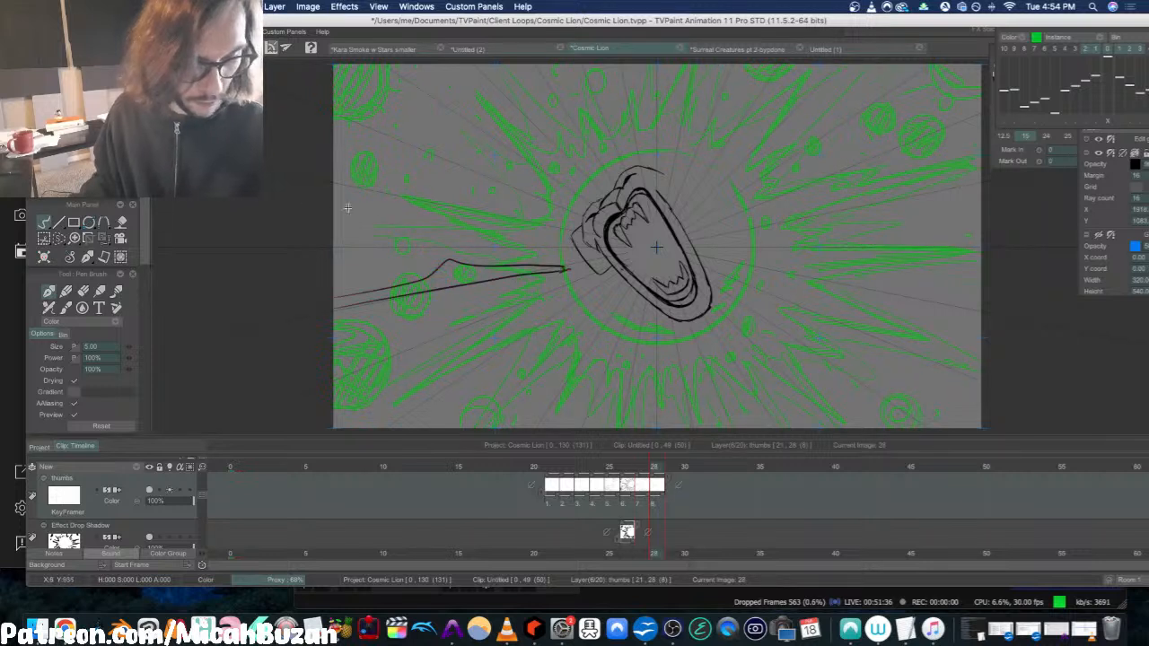
drag(334, 206, 574, 238)
mouse_move(325, 177)
mouse_down()
mouse_move(526, 219)
mouse_move(332, 90)
mouse_up()
mouse_move(334, 92)
mouse_down()
mouse_move(577, 202)
mouse_move(554, 113)
mouse_move(508, 61)
mouse_up()
mouse_move(522, 63)
mouse_down()
mouse_move(611, 175)
mouse_move(625, 59)
mouse_move(650, 169)
mouse_move(718, 84)
mouse_up()
Step: Draw long spikes on image 28 radiating from the lion's mouth to the upper-right and right frame edges
drag(686, 183, 741, 65)
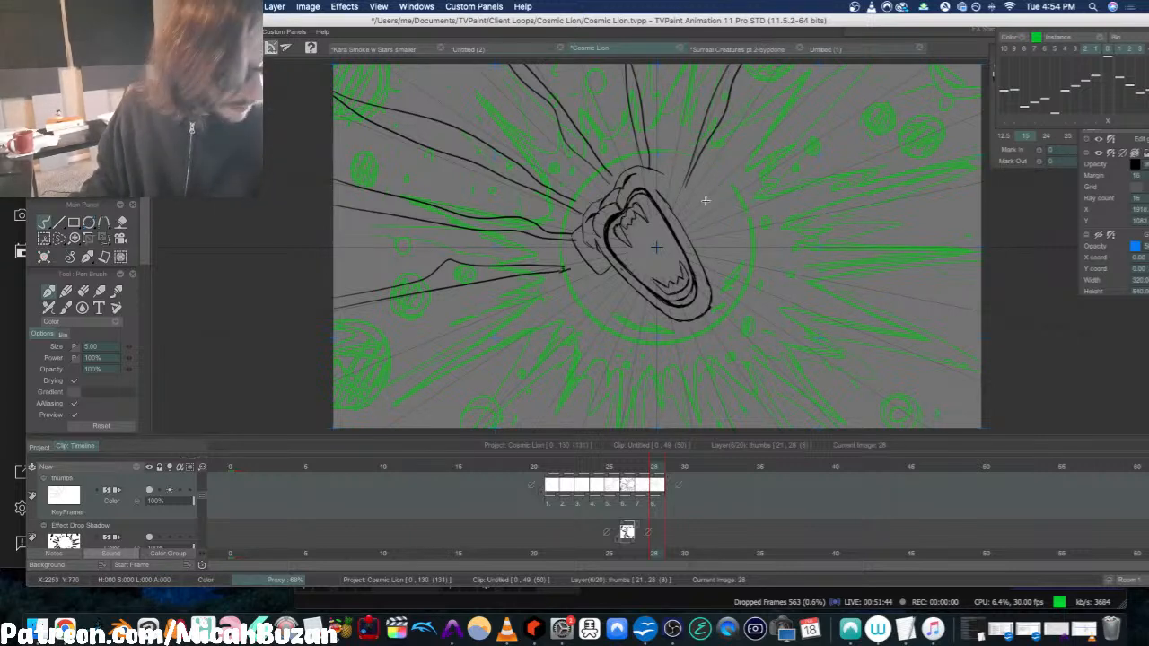
drag(705, 199, 820, 66)
drag(703, 200, 840, 63)
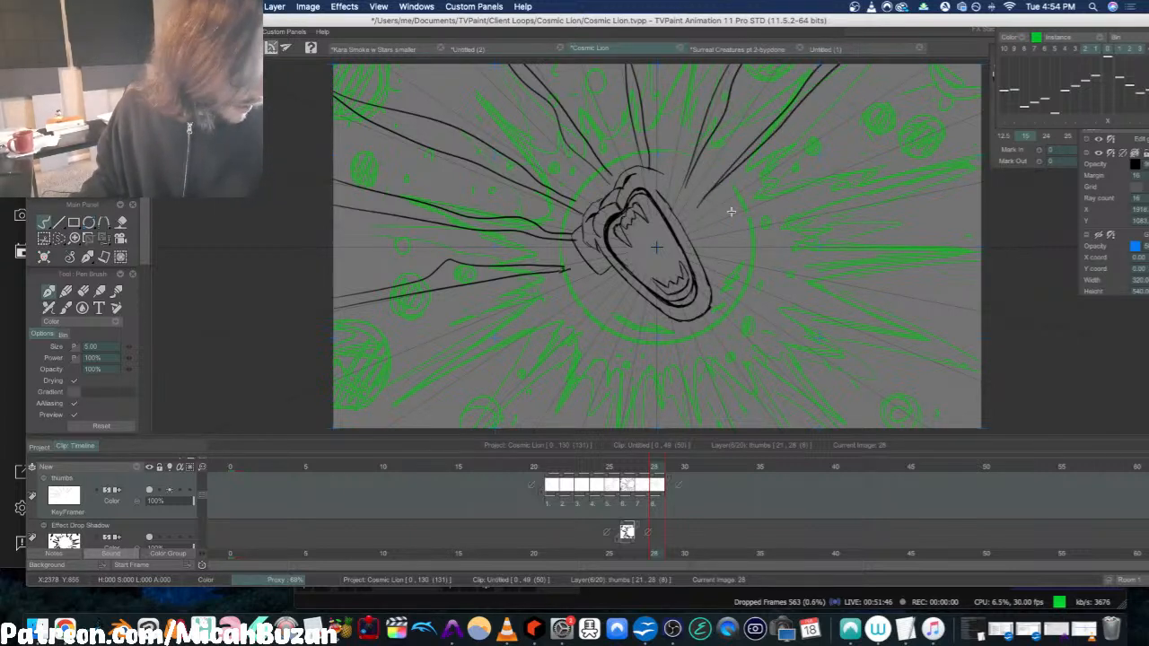
mouse_move(702, 216)
mouse_down()
mouse_move(924, 63)
mouse_move(824, 163)
mouse_move(981, 111)
mouse_up()
drag(723, 211, 980, 170)
drag(734, 231, 980, 190)
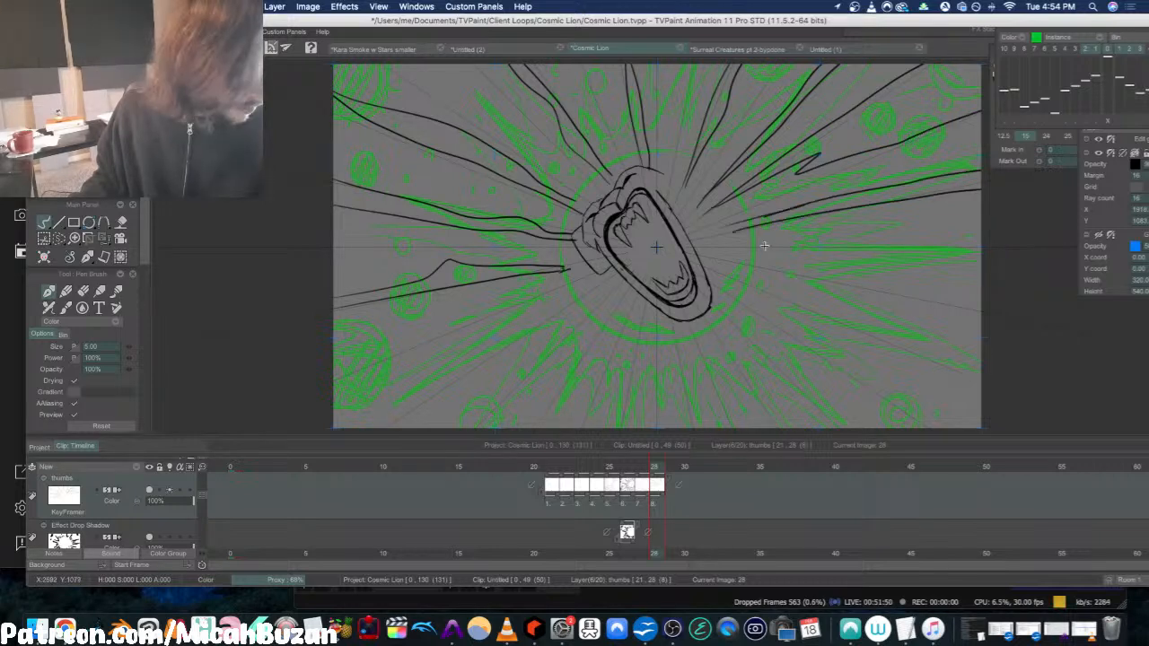
drag(781, 248, 981, 265)
mouse_move(856, 266)
mouse_down()
mouse_move(806, 269)
mouse_move(931, 303)
mouse_up()
Step: Draw long spikes on image 28 from beneath the lion's head out to the lower-left and bottom frame edges
drag(551, 282, 332, 409)
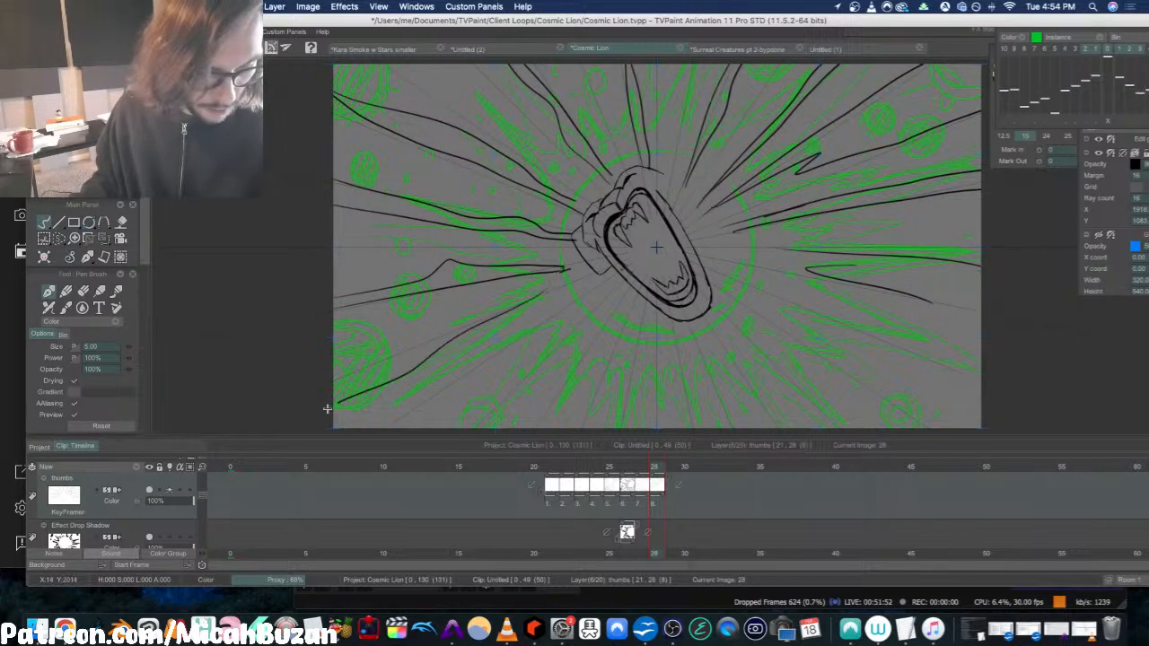
drag(571, 293, 394, 426)
mouse_move(596, 311)
mouse_down()
mouse_move(488, 420)
mouse_move(577, 348)
mouse_move(517, 440)
mouse_up()
mouse_move(641, 321)
mouse_down()
mouse_move(610, 428)
mouse_move(623, 427)
mouse_up()
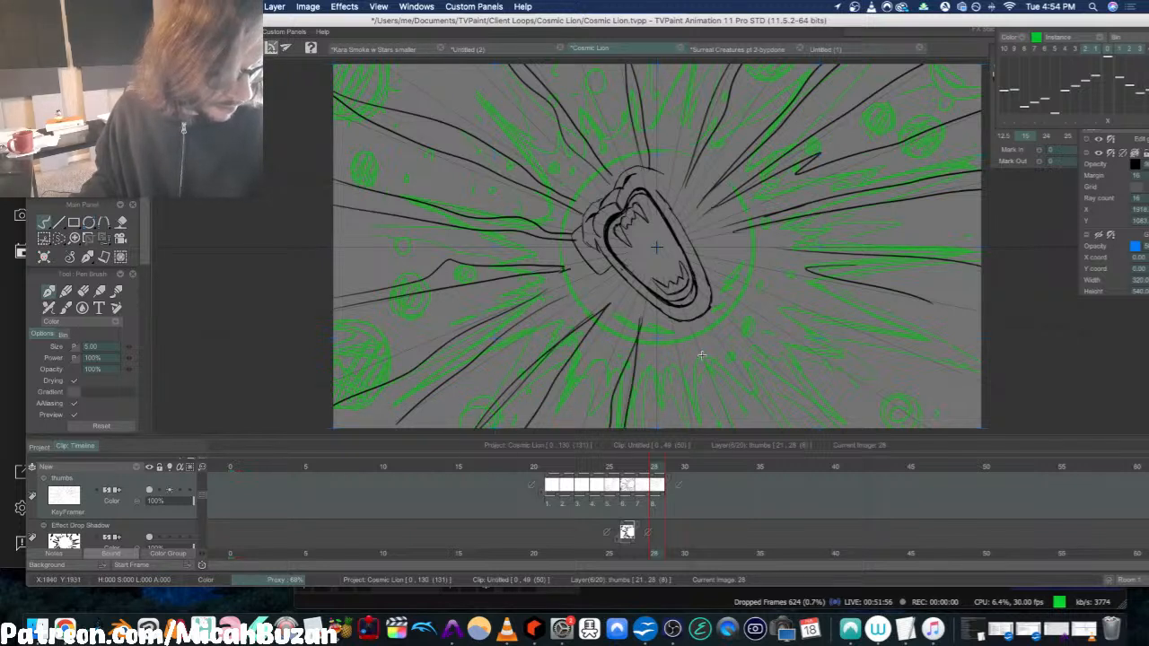
Step: Complete the spikes across the bottom and lower right of image 28 and play back images 23 to 28
drag(682, 341, 688, 429)
drag(682, 336, 723, 429)
mouse_move(731, 342)
mouse_down()
mouse_move(772, 412)
mouse_move(727, 352)
mouse_move(803, 429)
mouse_up()
drag(764, 316, 981, 399)
drag(858, 262, 746, 248)
drag(879, 288, 982, 313)
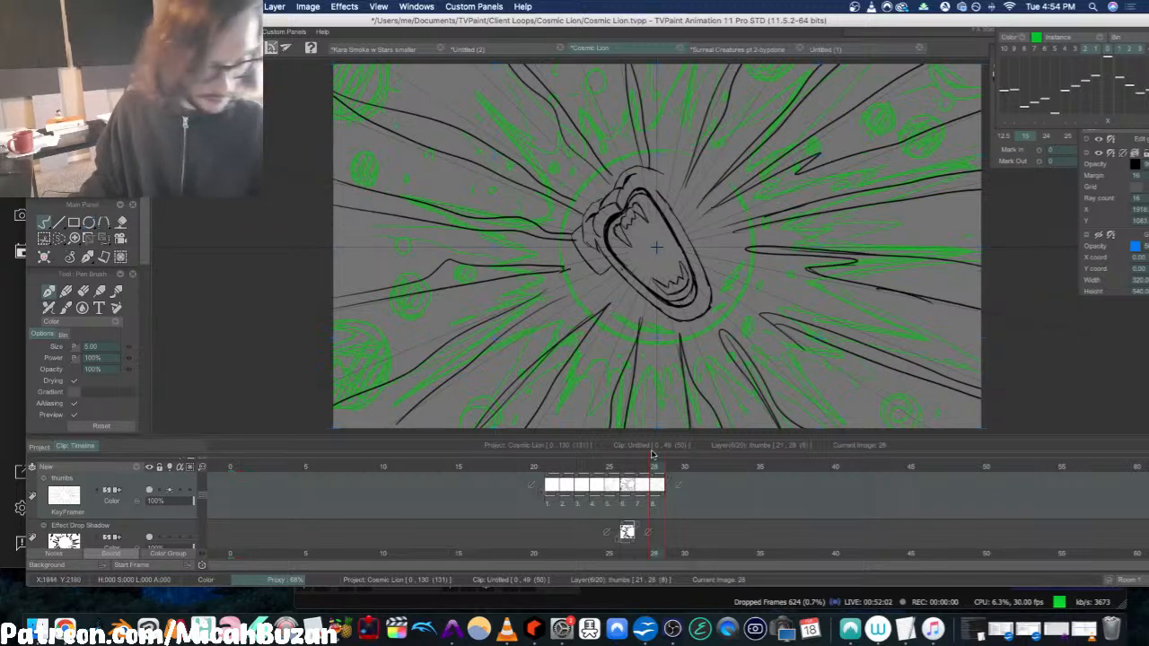
drag(582, 501, 664, 500)
key(Return)
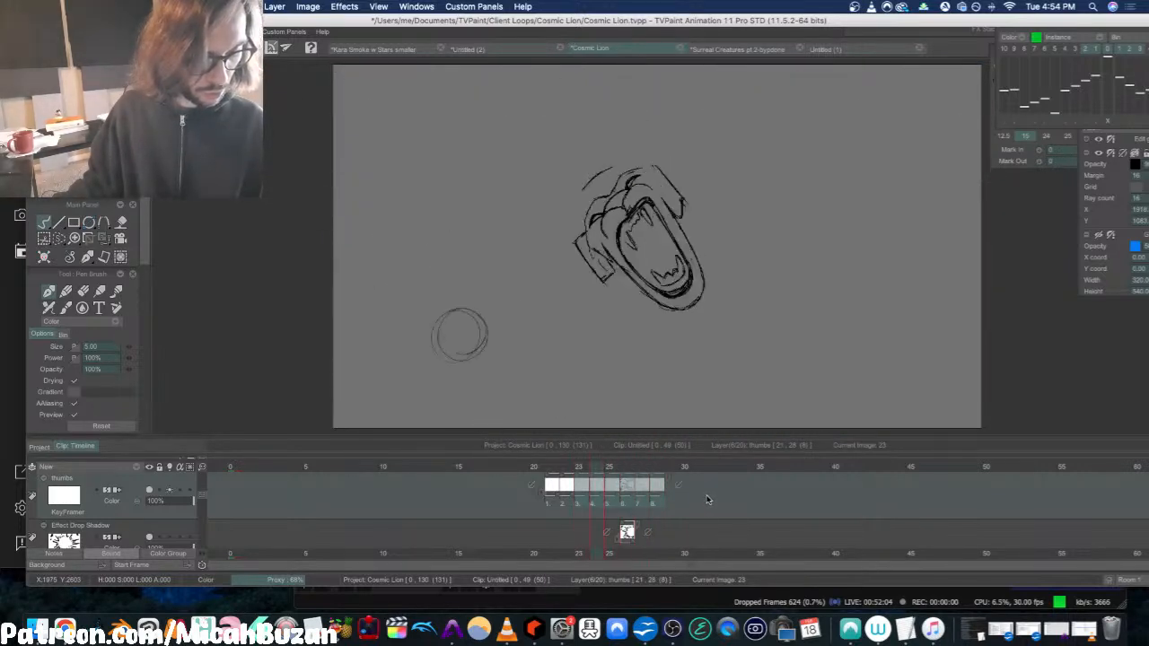
Step: Play back the thumbs animation repeatedly to review the motion of the spikes and planets
click(695, 487)
key(Return)
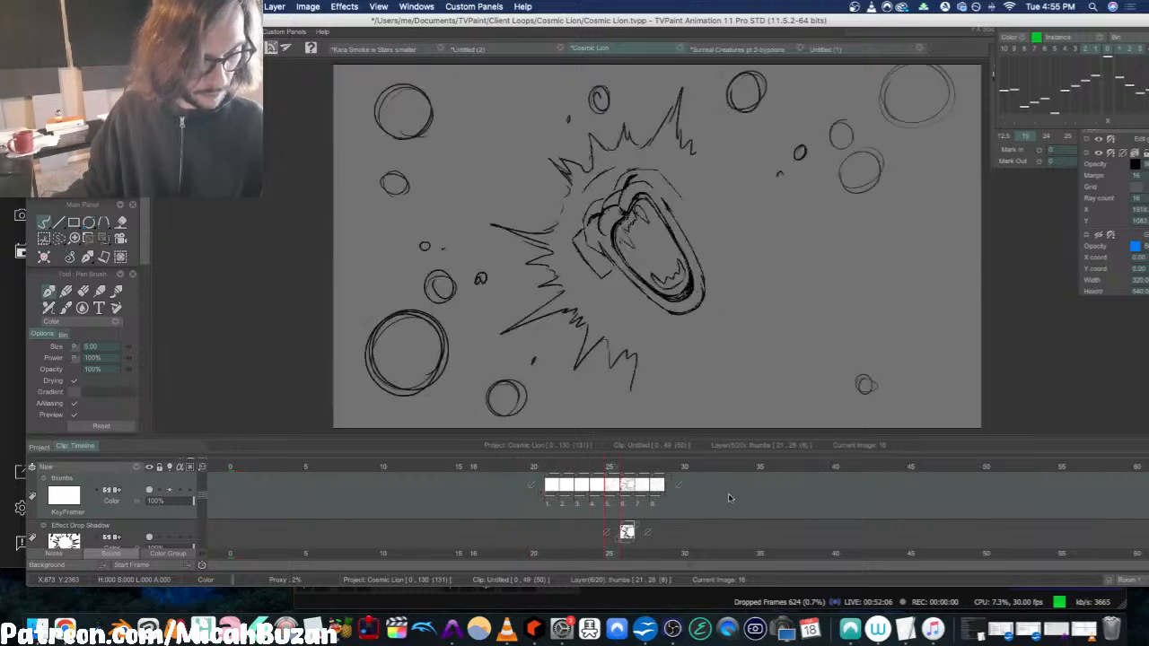
click(622, 467)
key(Return)
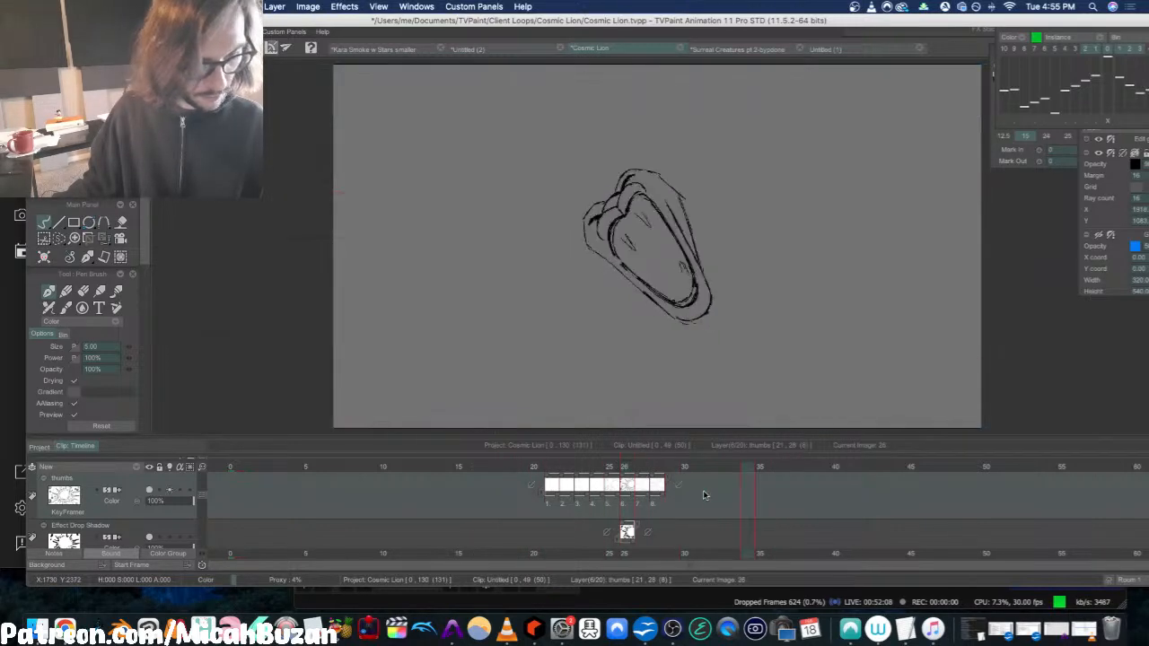
click(552, 468)
key(Return)
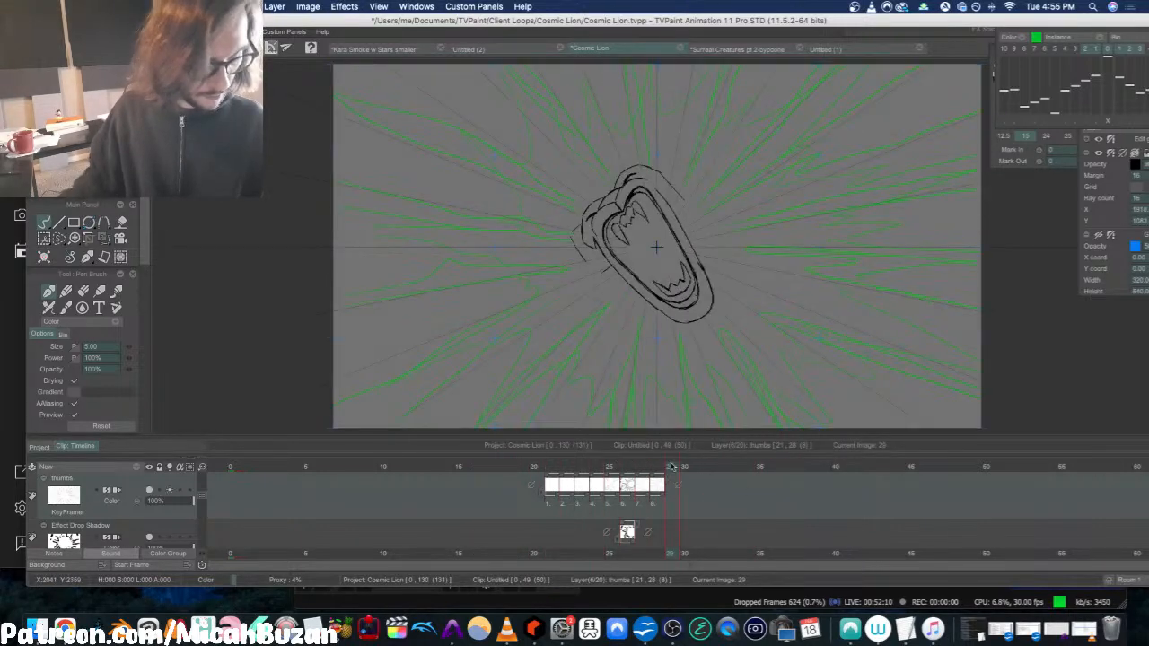
key(Return)
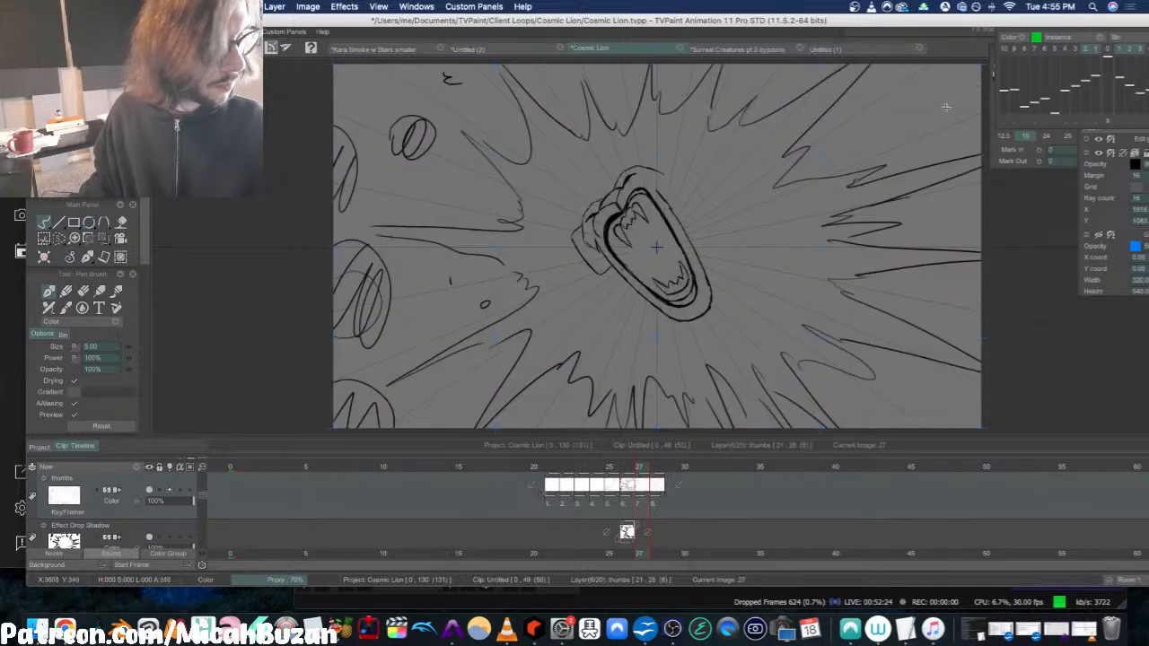
Step: Draw hatched planets on image 27 cut off by the upper-right and lower-right frame edges
mouse_move(978, 92)
mouse_down()
mouse_move(978, 141)
mouse_move(956, 101)
mouse_up()
drag(883, 70, 933, 68)
drag(917, 67, 892, 86)
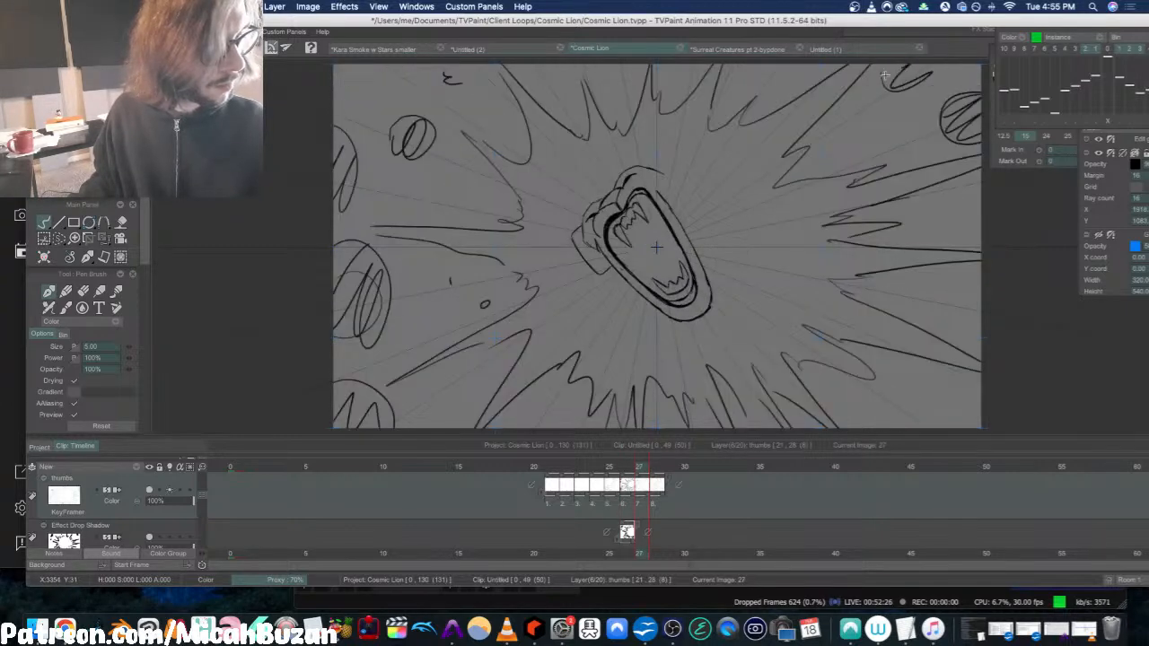
mouse_move(898, 406)
mouse_down()
mouse_move(969, 413)
mouse_move(933, 423)
mouse_move(982, 404)
mouse_up()
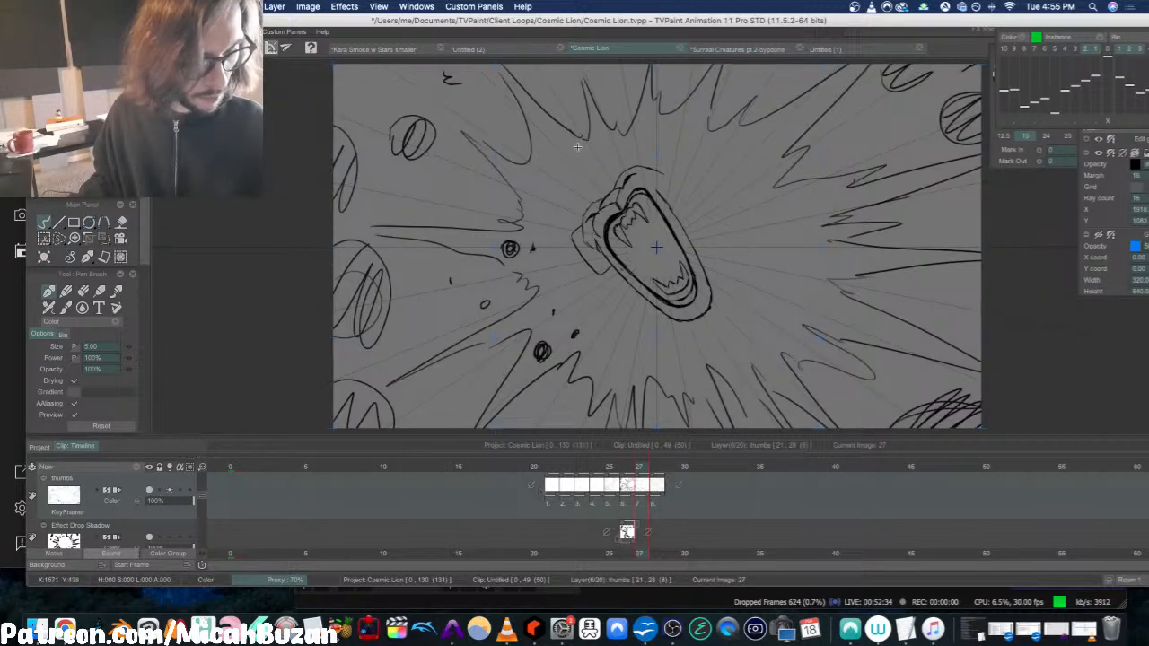
Step: Scatter small planets and specks on image 27 around the left, upper and right sides of the lion's head
drag(554, 144, 558, 154)
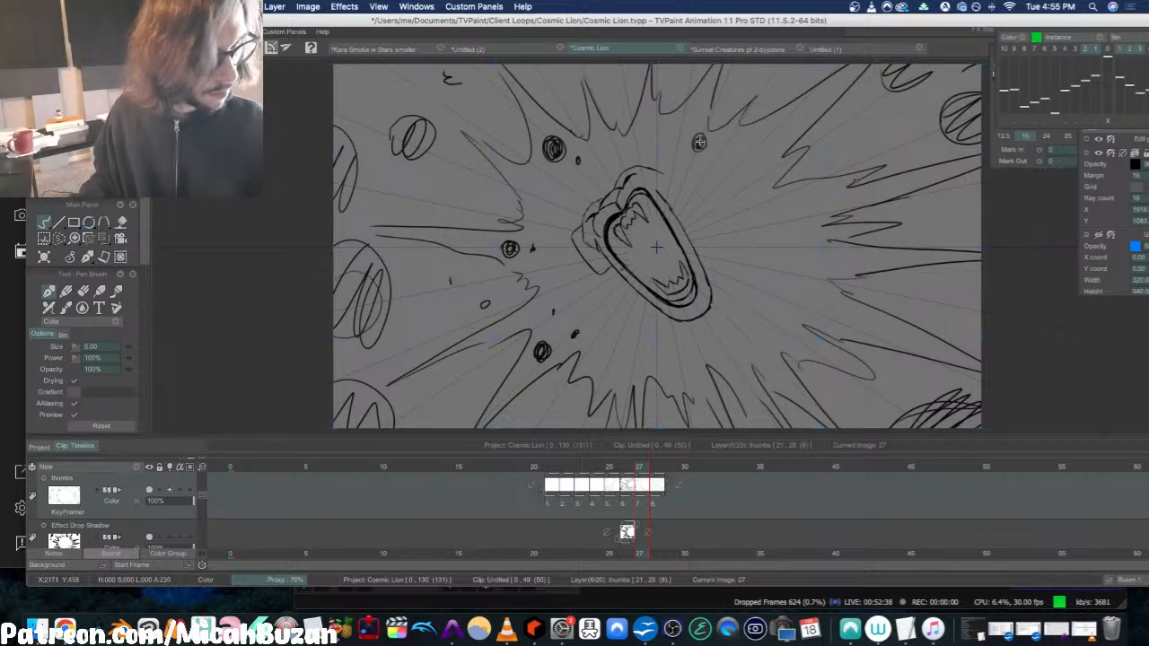
drag(808, 223, 800, 223)
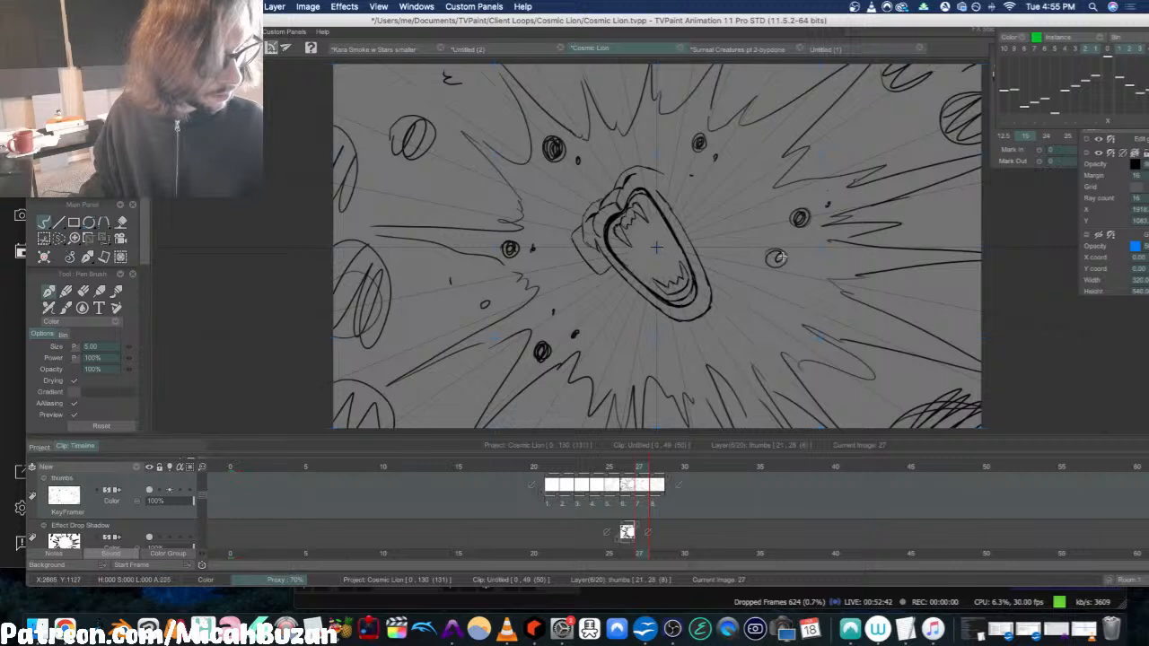
key(ctrl+z)
drag(829, 260, 901, 260)
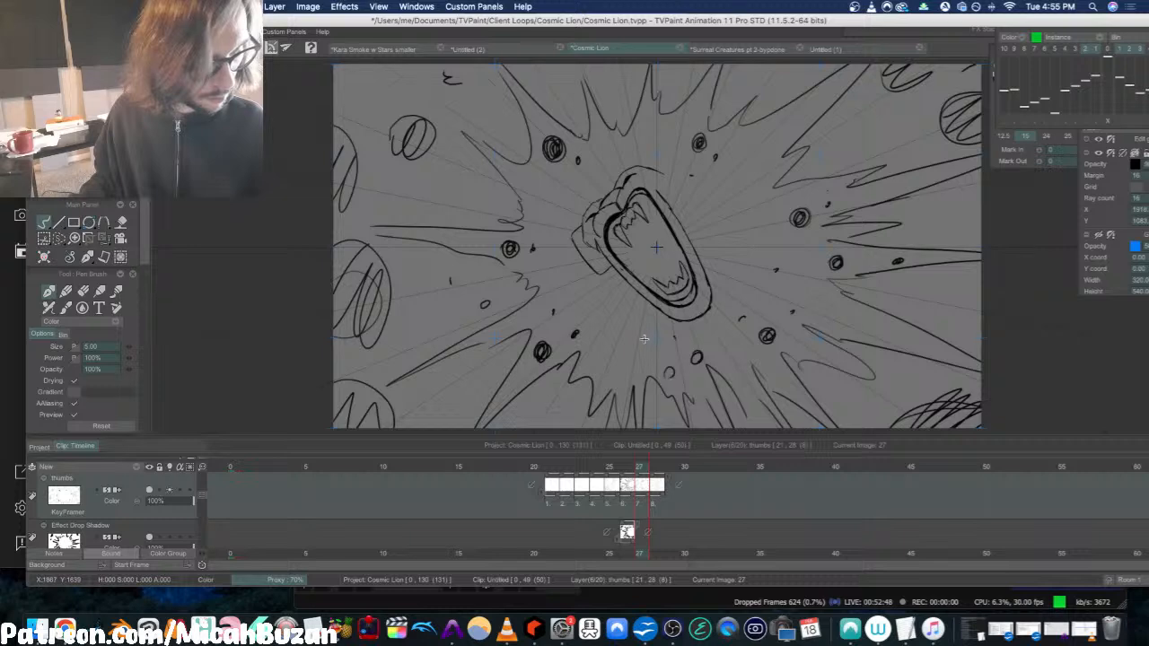
Step: Add small planets and specks beneath the head on image 27, erasing and redrawing the spike lines around them
key(Left)
key(Right)
key(Left)
key(Right)
drag(629, 382, 627, 388)
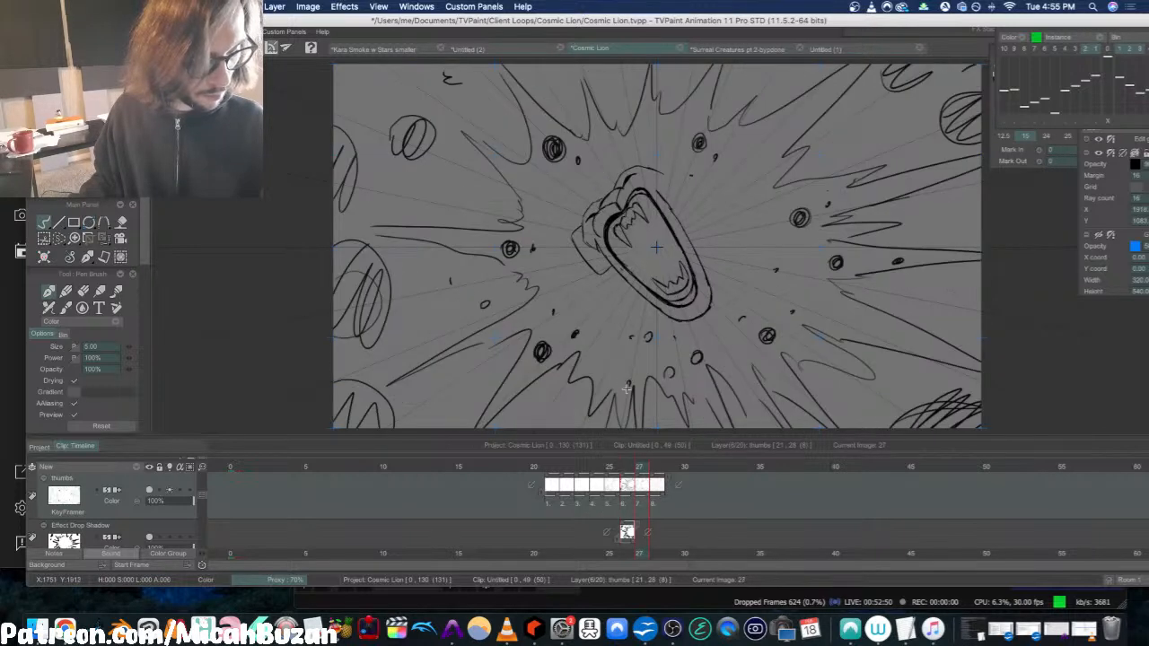
key(e)
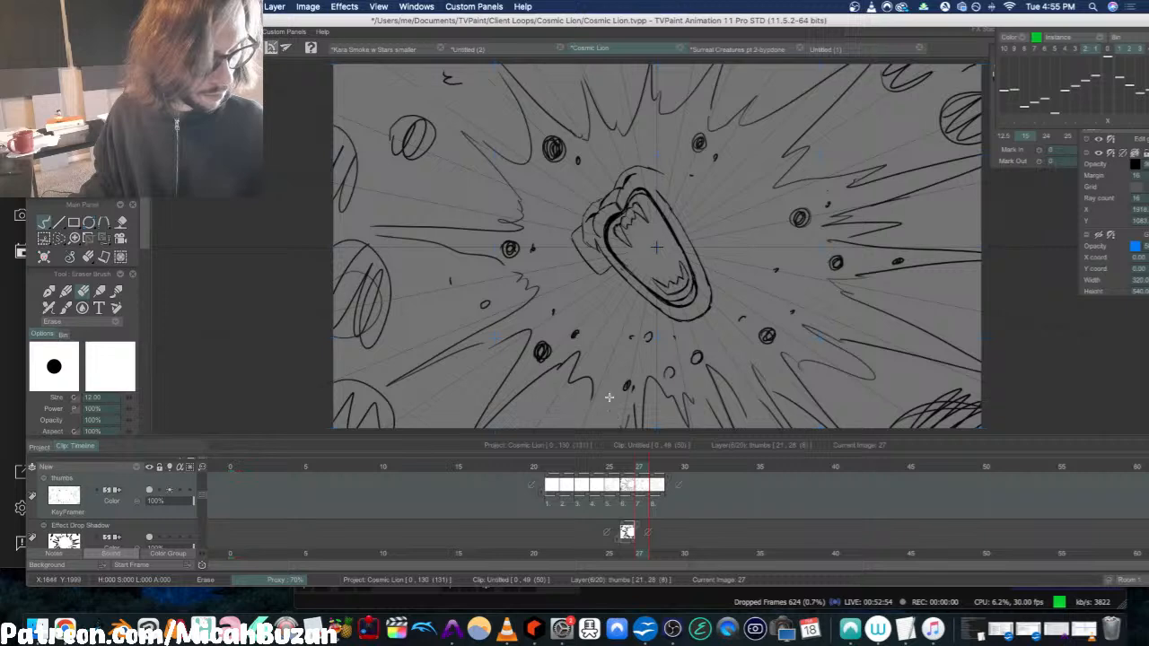
key(e)
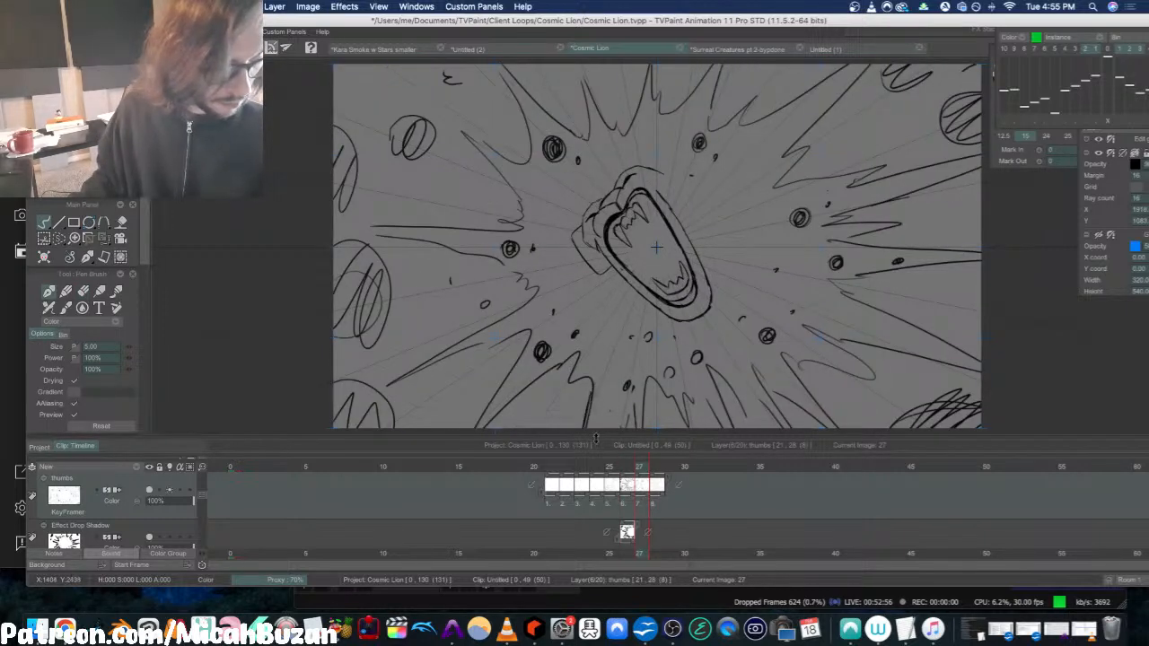
drag(606, 409, 605, 427)
key(Left)
key(Right)
Step: Select images 21 to 28 of the thumbs layer, play them back and return to image 27
drag(659, 508, 549, 507)
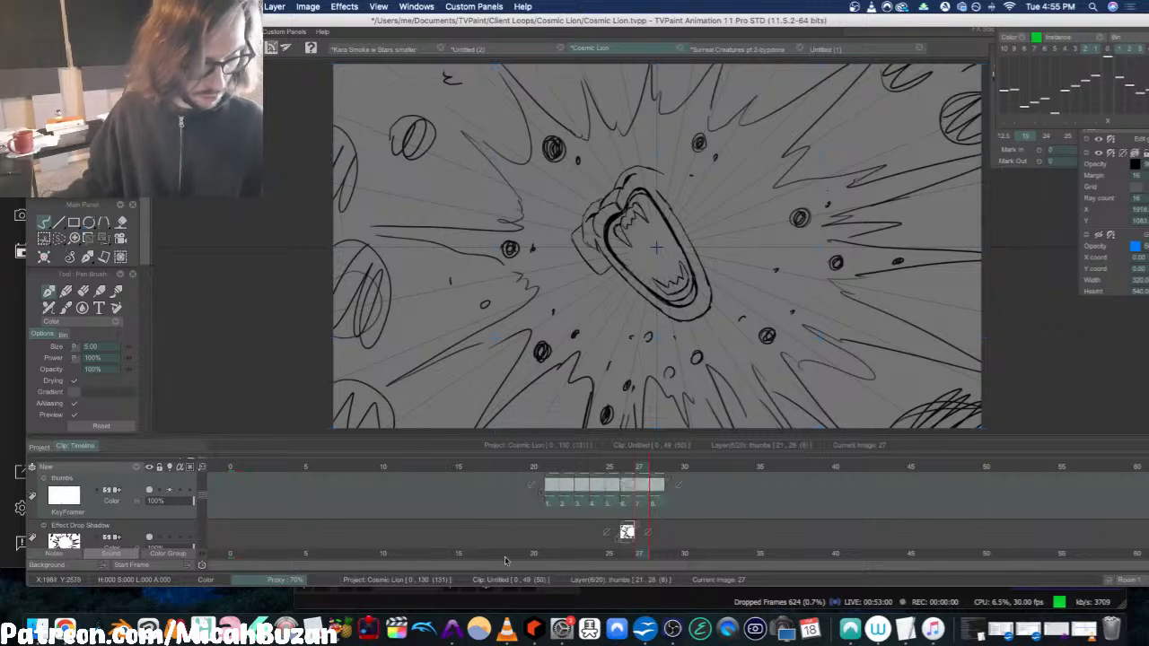
key(Return)
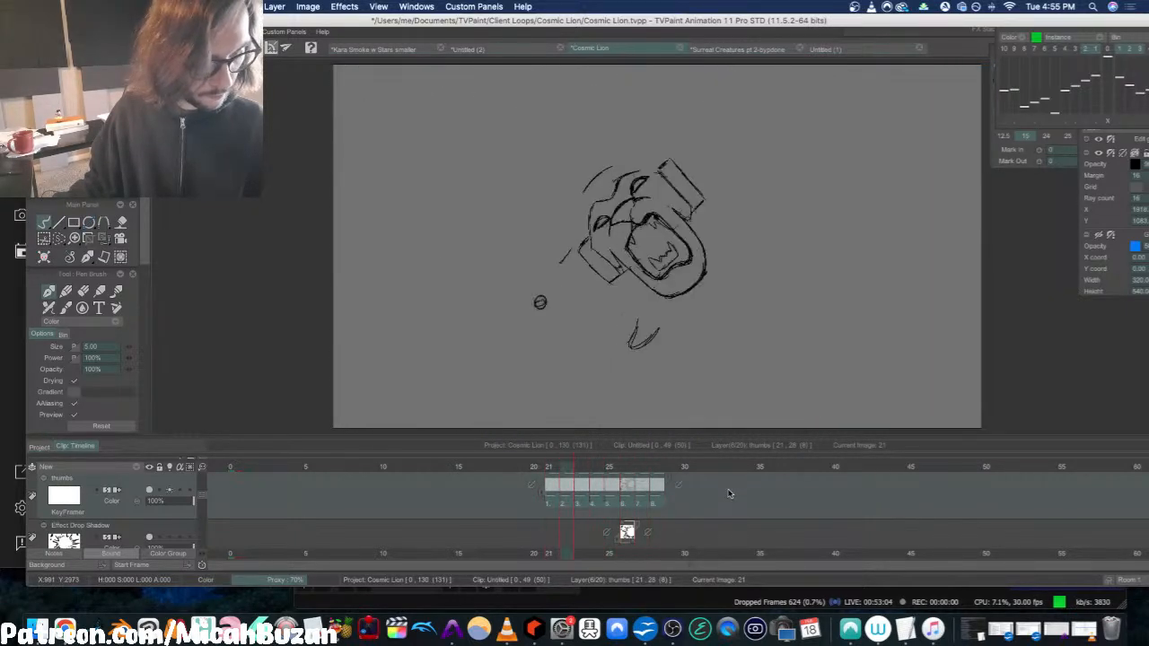
click(728, 493)
drag(544, 470, 647, 466)
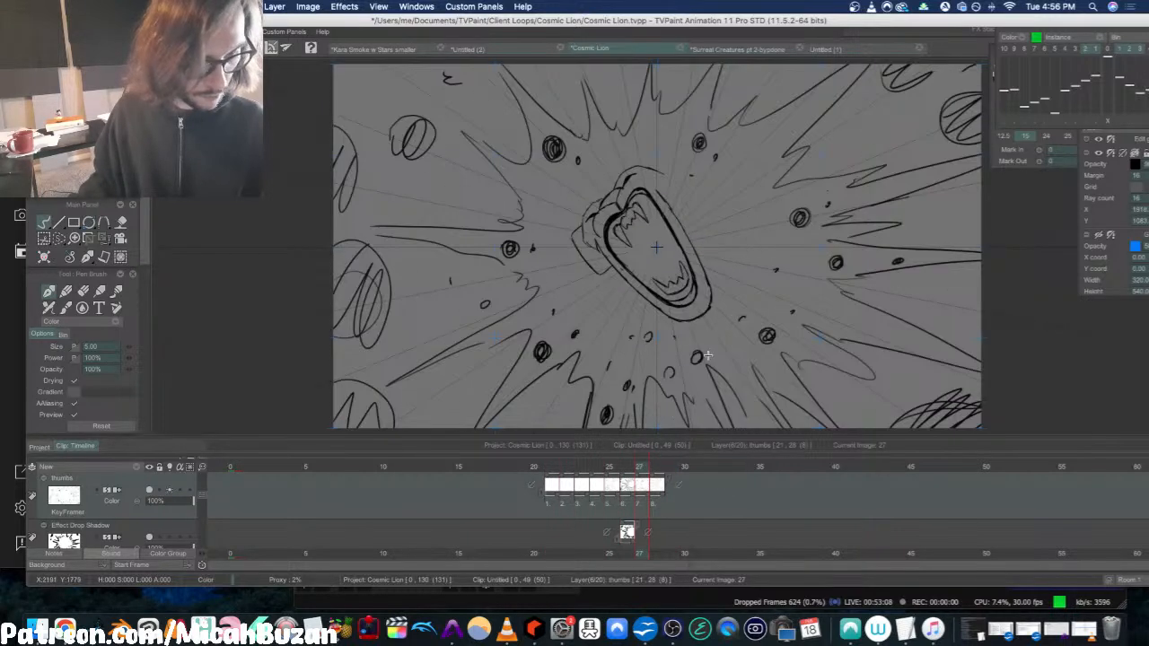
Step: Draw planets and specks between the spikes along the upper-left and left side of image 28
key(Right)
drag(392, 160, 391, 165)
mouse_move(485, 110)
mouse_down()
mouse_move(499, 100)
mouse_move(457, 87)
mouse_up()
drag(381, 233, 395, 253)
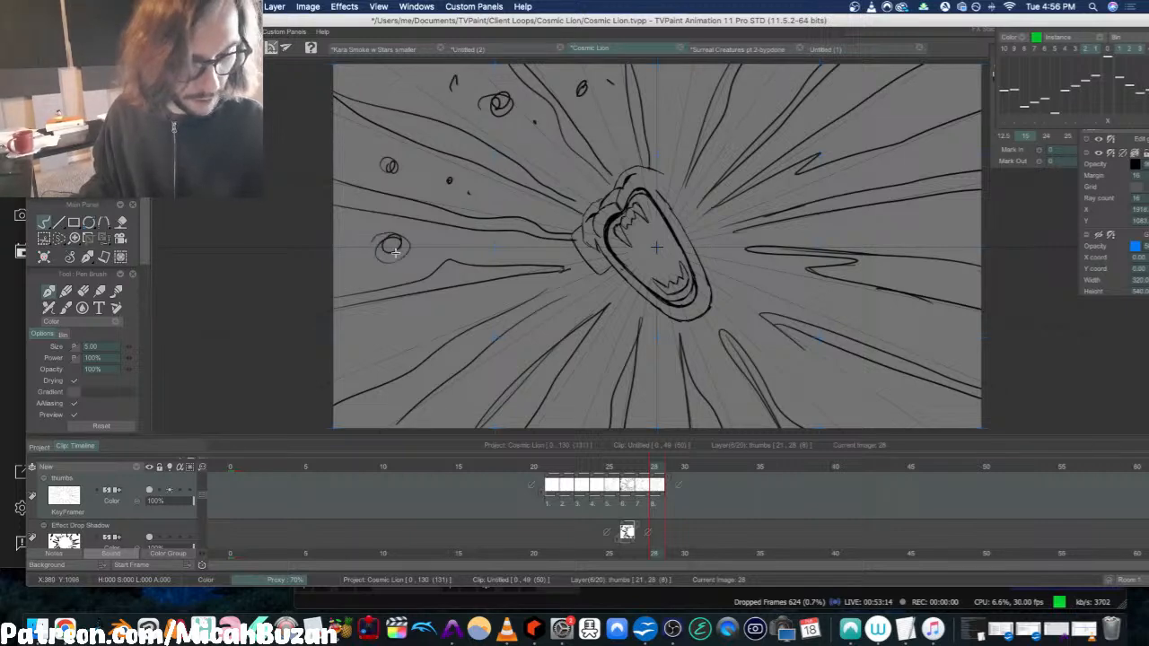
drag(377, 332, 366, 361)
drag(449, 313, 459, 315)
Step: Compare image 28 with image 27 and add small planets and specks between the lower-left spikes of image 28
key(Left)
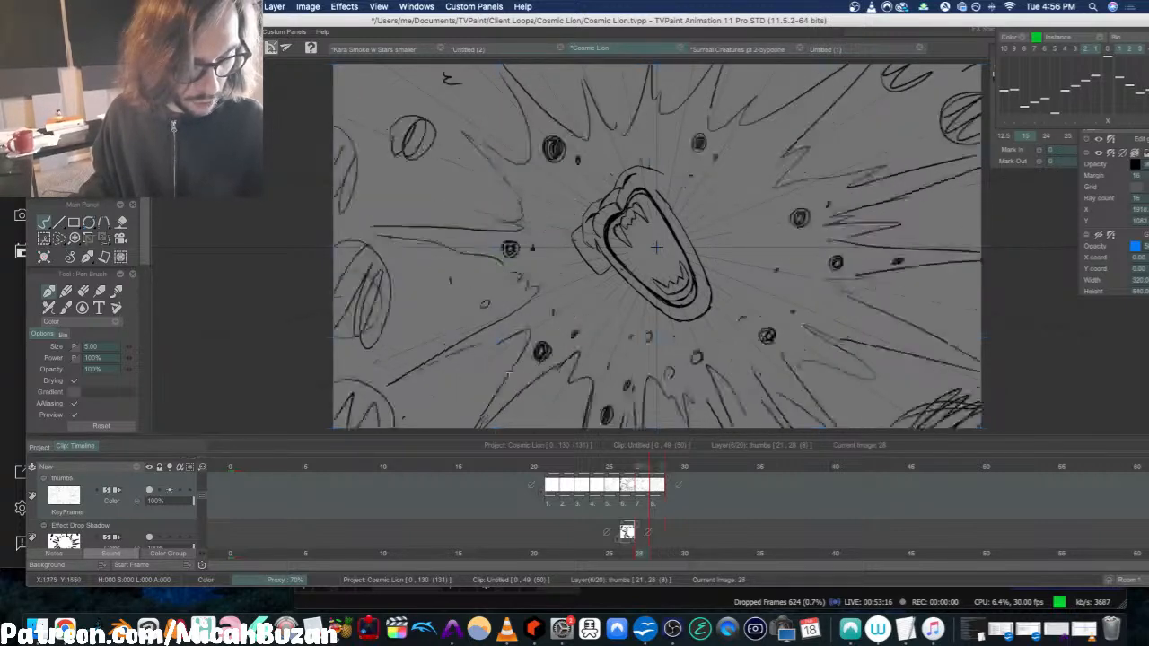
key(Right)
drag(465, 389, 465, 392)
drag(529, 339, 531, 344)
drag(567, 310, 571, 307)
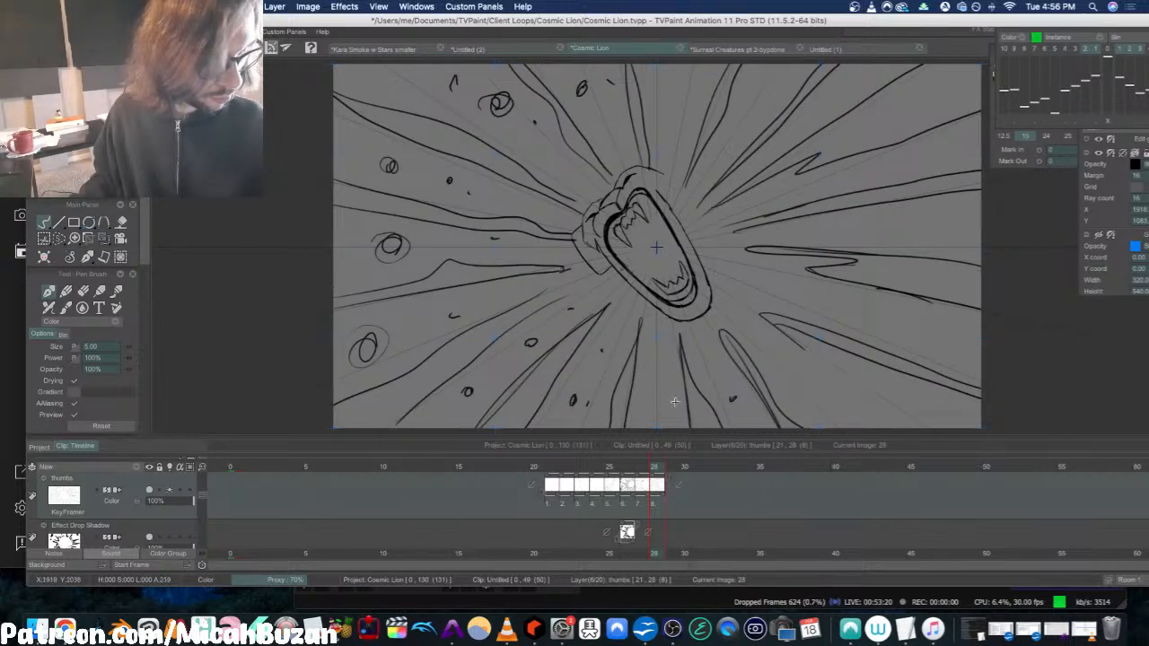
Step: Draw planets and specks between the spikes from the bottom edge up the right side of image 28
drag(656, 408, 661, 409)
drag(809, 381, 817, 396)
drag(894, 397, 891, 403)
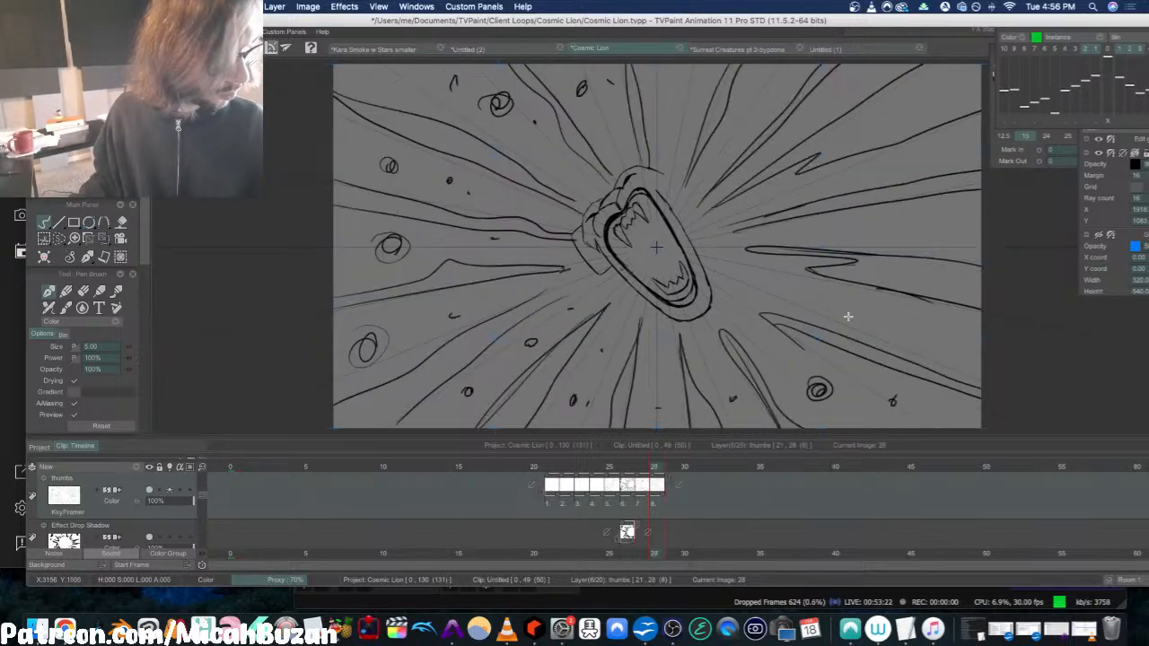
drag(908, 219, 916, 227)
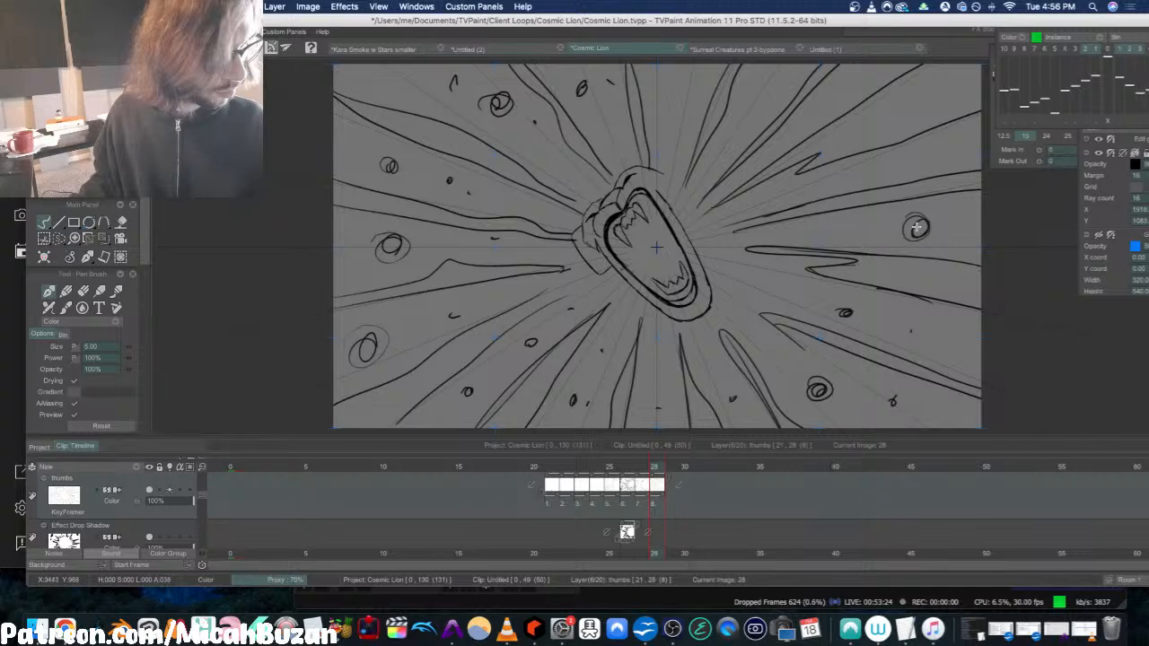
drag(936, 140, 933, 154)
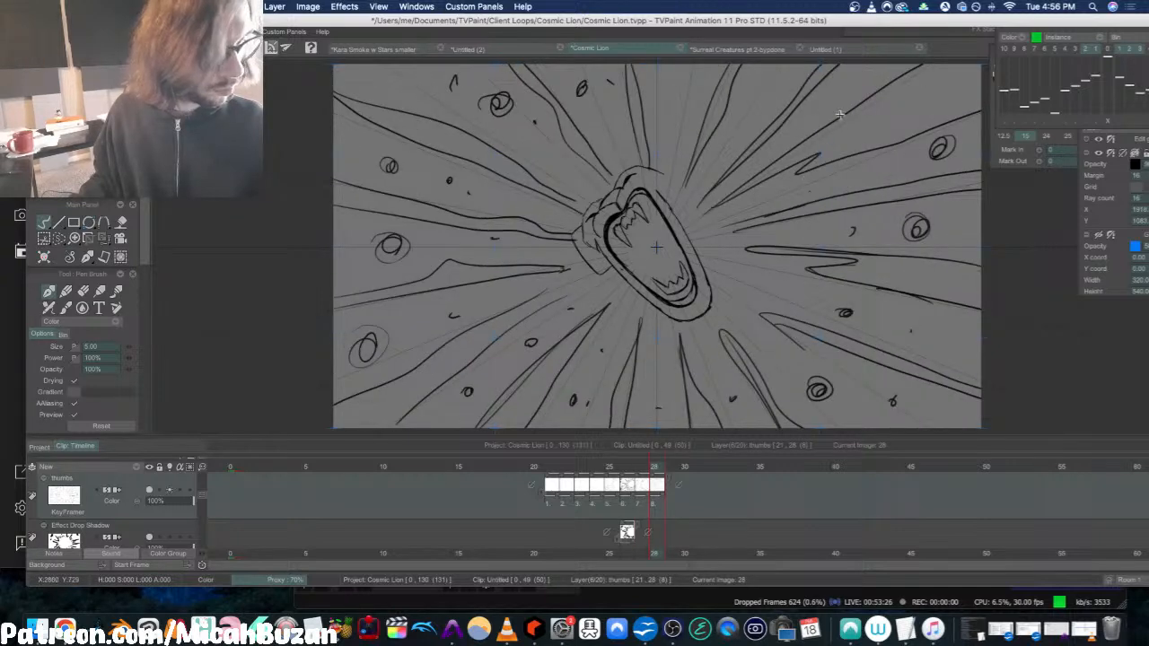
Step: Add small planets along the top of image 28 and enlarge the upper-left planet
drag(670, 92, 669, 100)
drag(689, 95, 694, 94)
drag(497, 104, 507, 90)
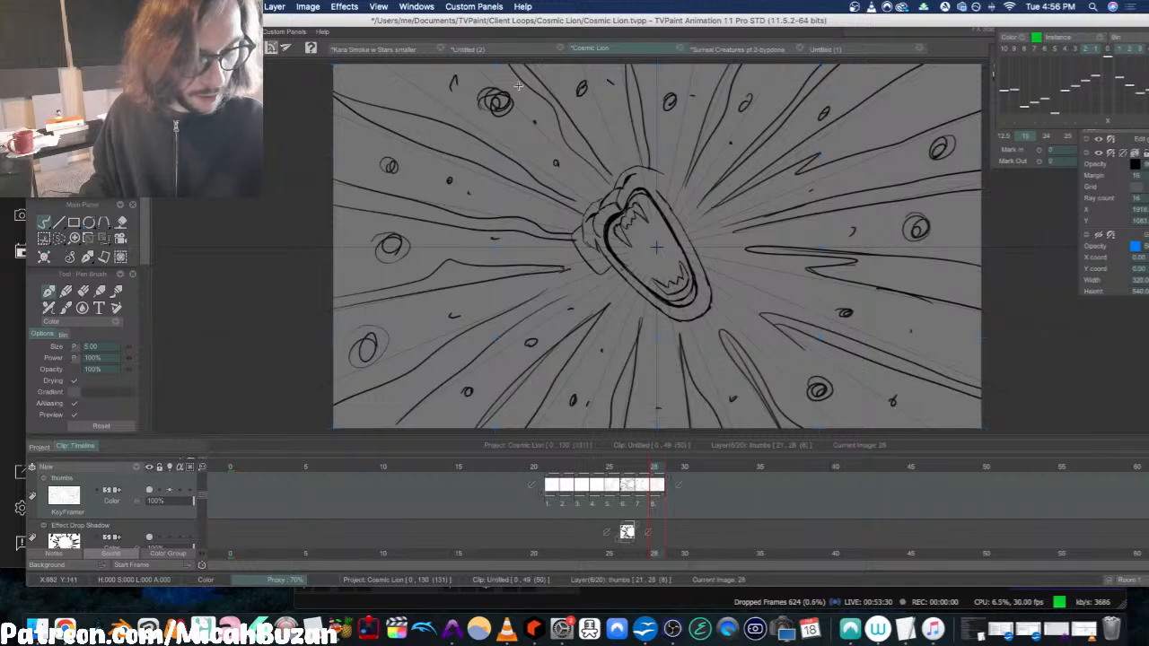
Step: Start image 29 with hatched planets at the top-left and left edges and outlined planets at the right and bottom, checking against image 28
drag(444, 86, 417, 72)
key(Left)
key(Right)
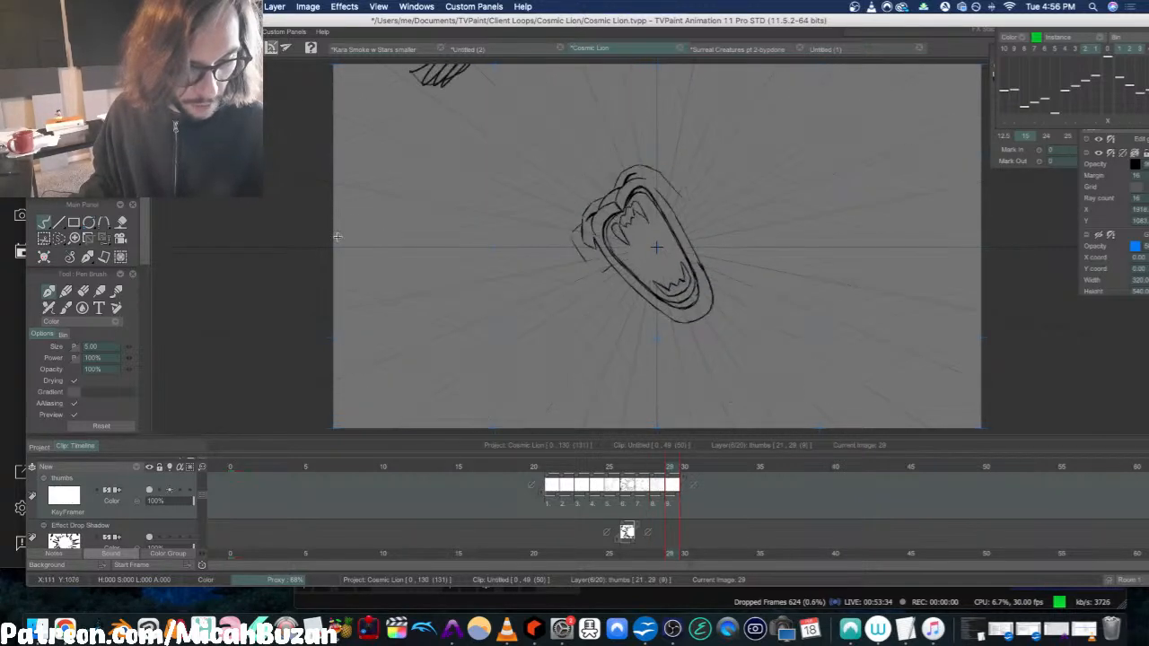
drag(349, 251, 334, 255)
key(Left)
key(Right)
key(Left)
key(Right)
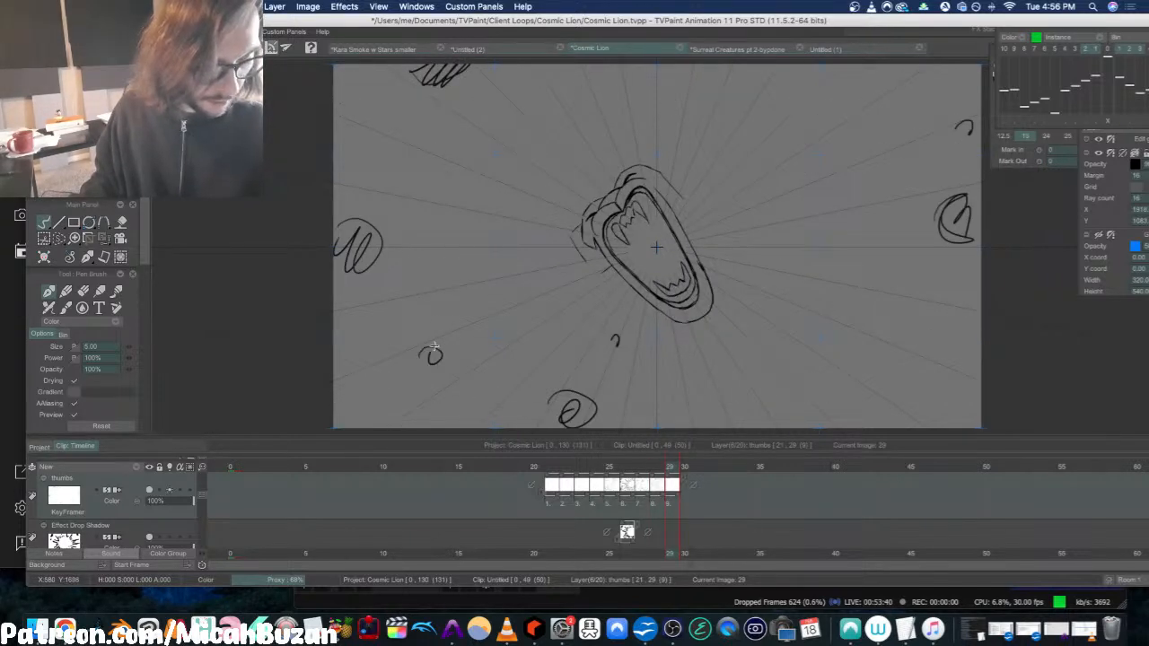
Step: Draw small planets on image 29 to the lower left of the head and above it
drag(434, 347, 436, 359)
key(Left)
key(Right)
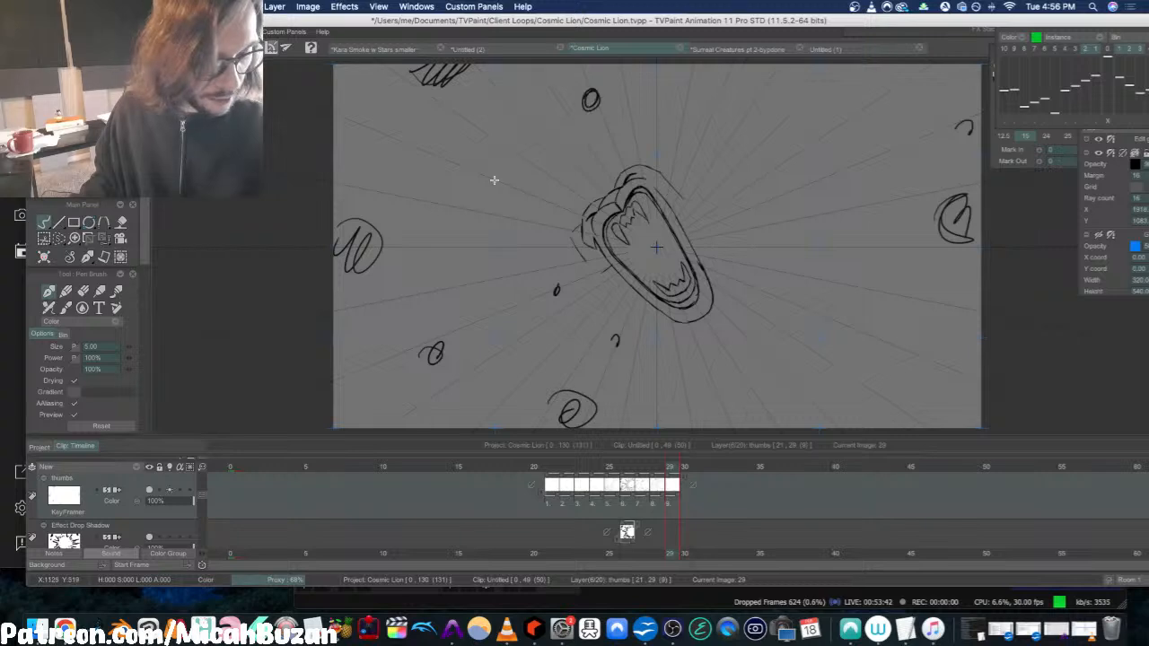
Step: Draw a small planet at the upper right of image 29 and two large hatched planets at the lower right, replacing the first attempt
drag(794, 109, 812, 106)
key(Left)
key(Right)
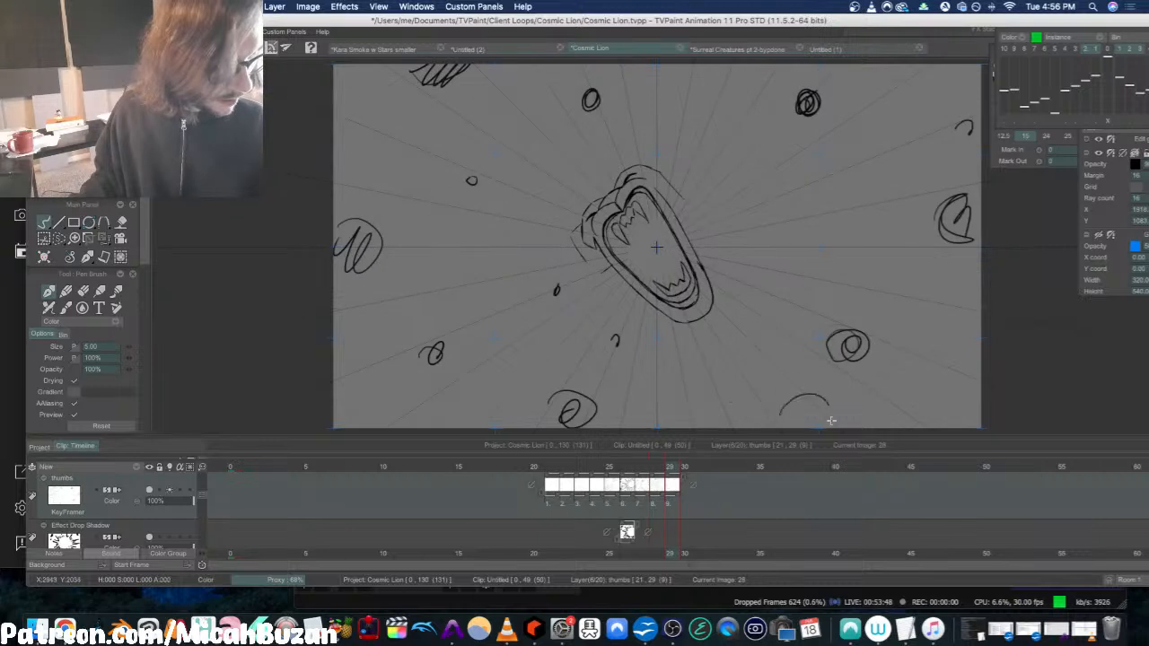
key(ctrl+z)
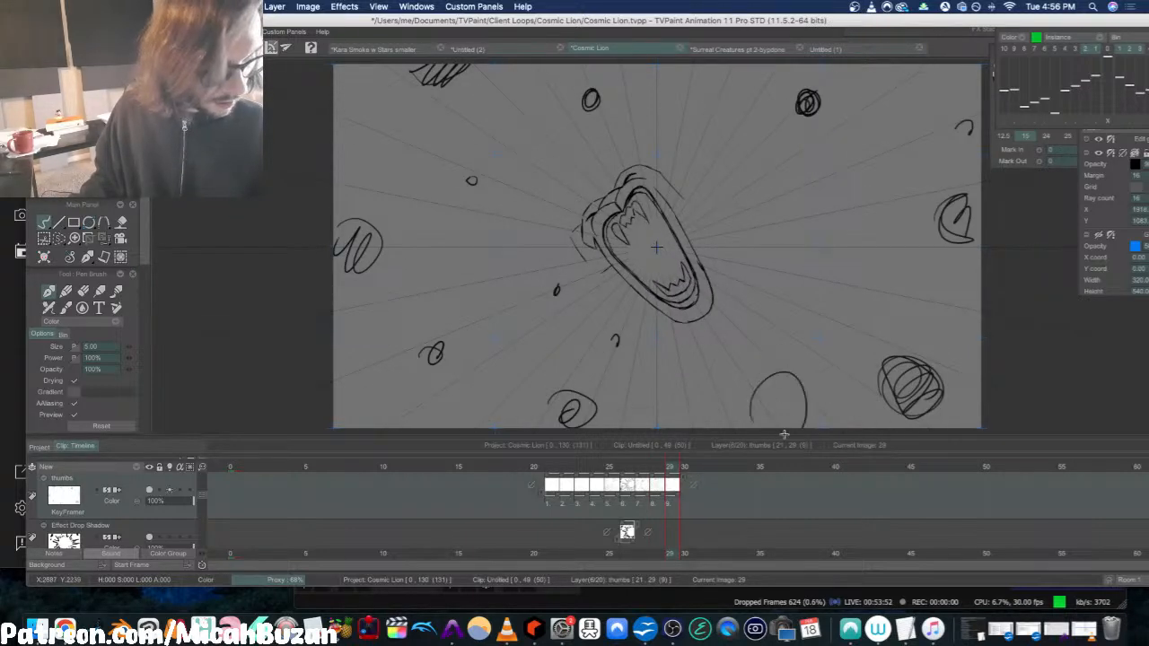
mouse_move(783, 434)
mouse_down()
mouse_move(783, 372)
mouse_move(815, 407)
mouse_move(736, 437)
mouse_move(745, 381)
mouse_move(816, 429)
mouse_up()
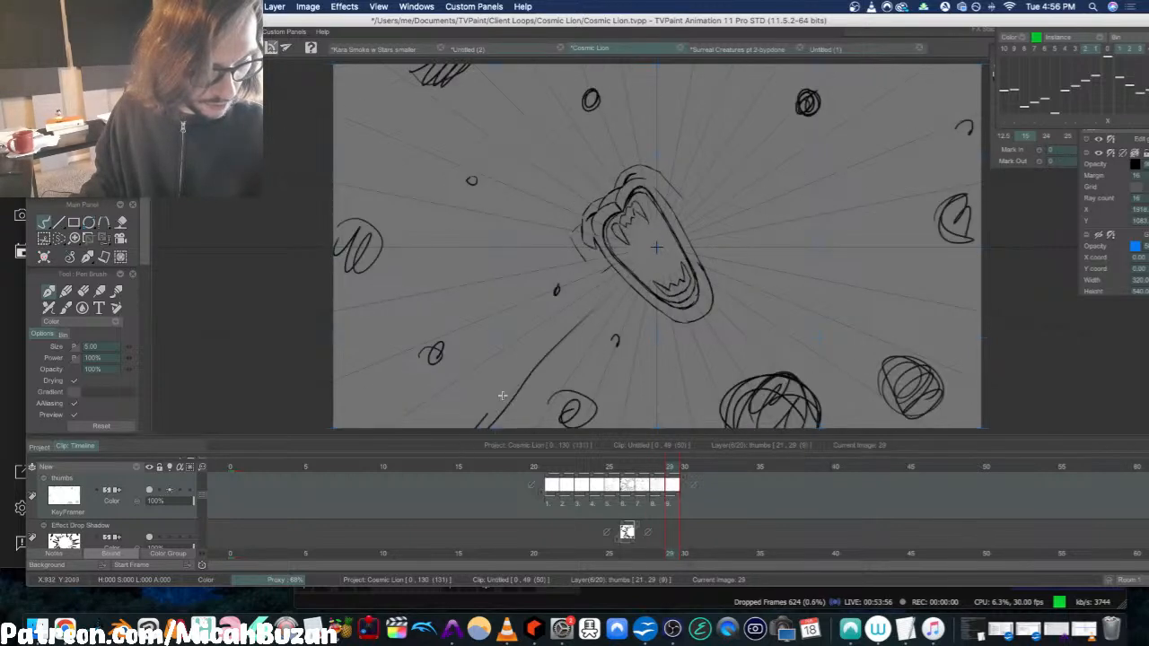
Step: Draw long spikes on image 29 from the bottom and left frame edges up to the lower left of the head
drag(619, 292, 527, 425)
mouse_move(334, 391)
mouse_down()
mouse_move(603, 274)
mouse_move(346, 416)
mouse_up()
key(Left)
key(Right)
drag(334, 307, 539, 271)
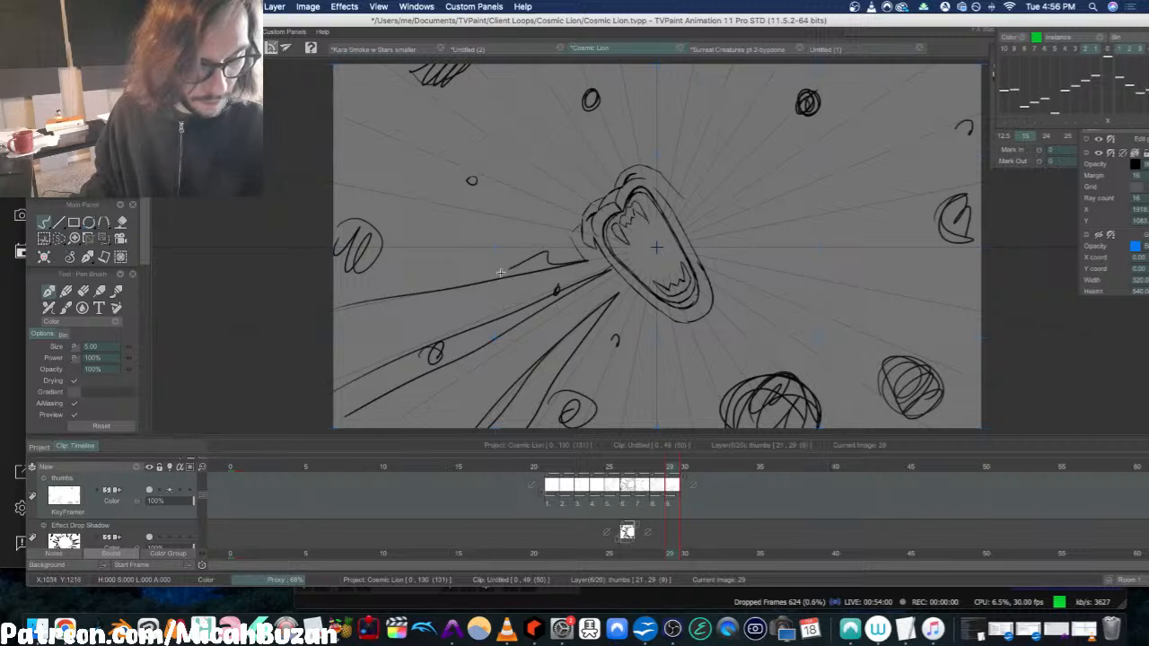
Step: Draw wavy spikes on image 29 from the left and upper-left frame edges to the head, redoing the upper-left one
key(Left)
key(Right)
drag(339, 199, 596, 236)
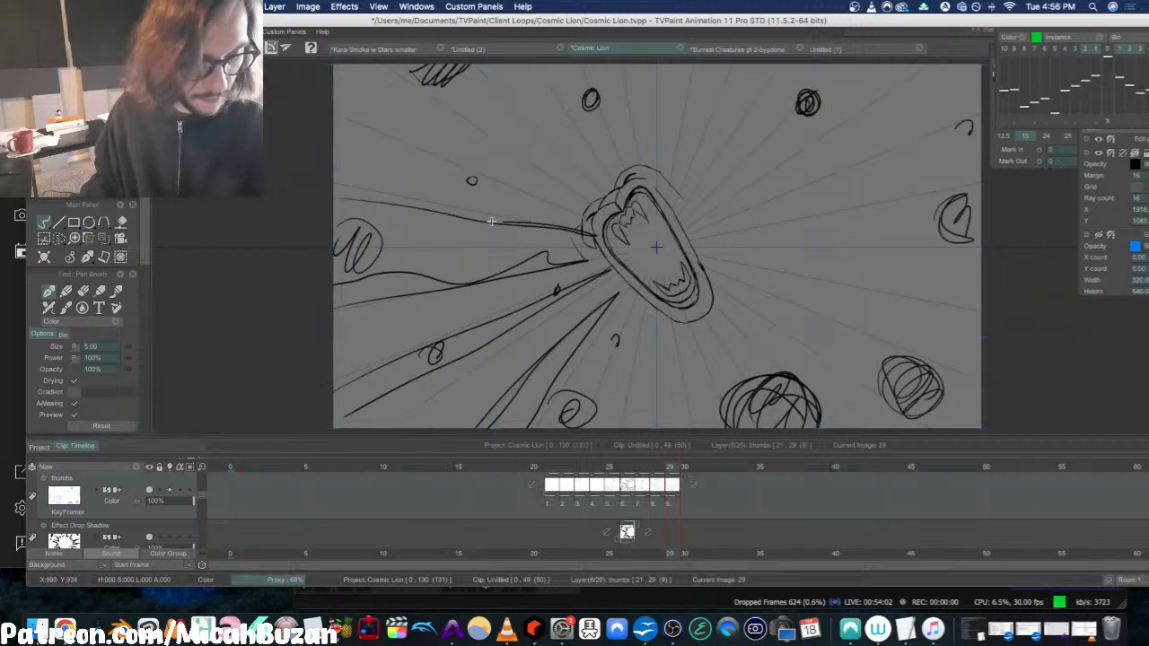
drag(395, 134, 610, 195)
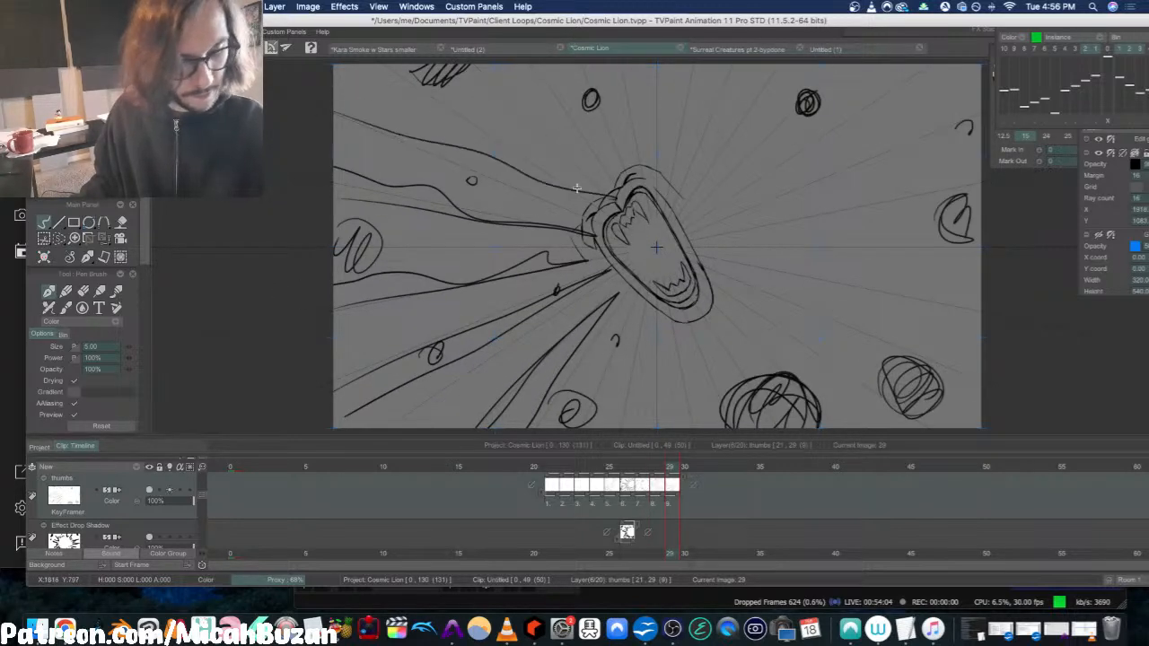
key(super+z)
mouse_move(330, 110)
mouse_down()
mouse_move(587, 209)
mouse_move(480, 164)
mouse_move(466, 128)
mouse_move(599, 218)
mouse_up()
key(Left)
key(Right)
key(Left)
key(Right)
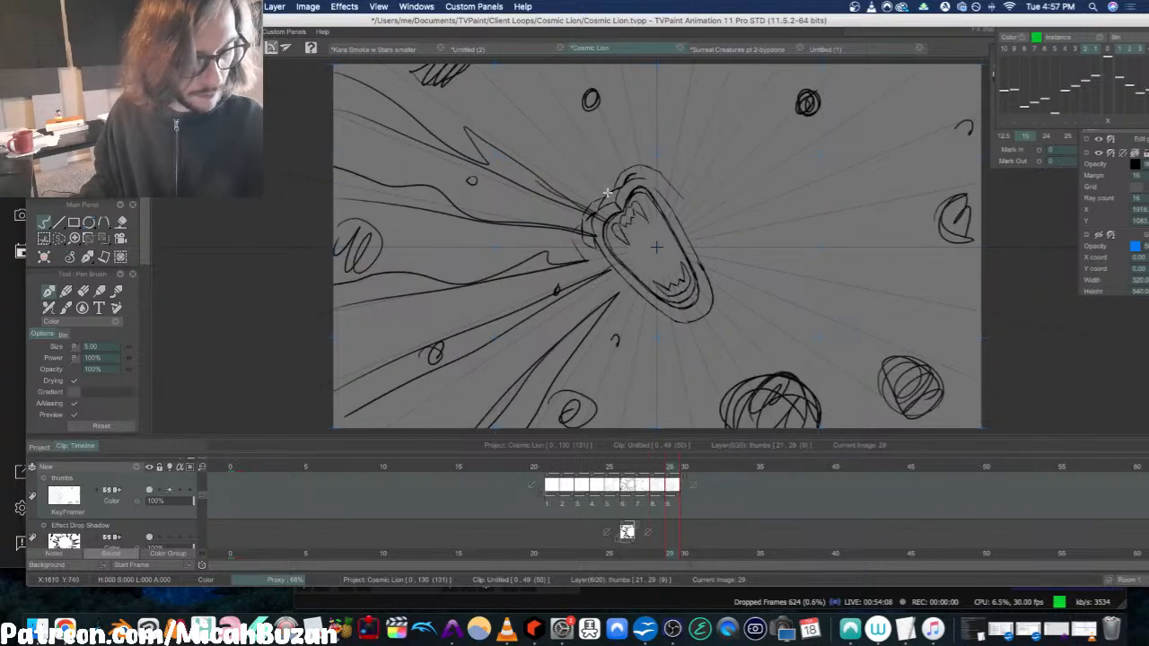
Step: Erase spike lines overlapping the head on image 29 and draw spikes from the top of the head to the top edge
key(e)
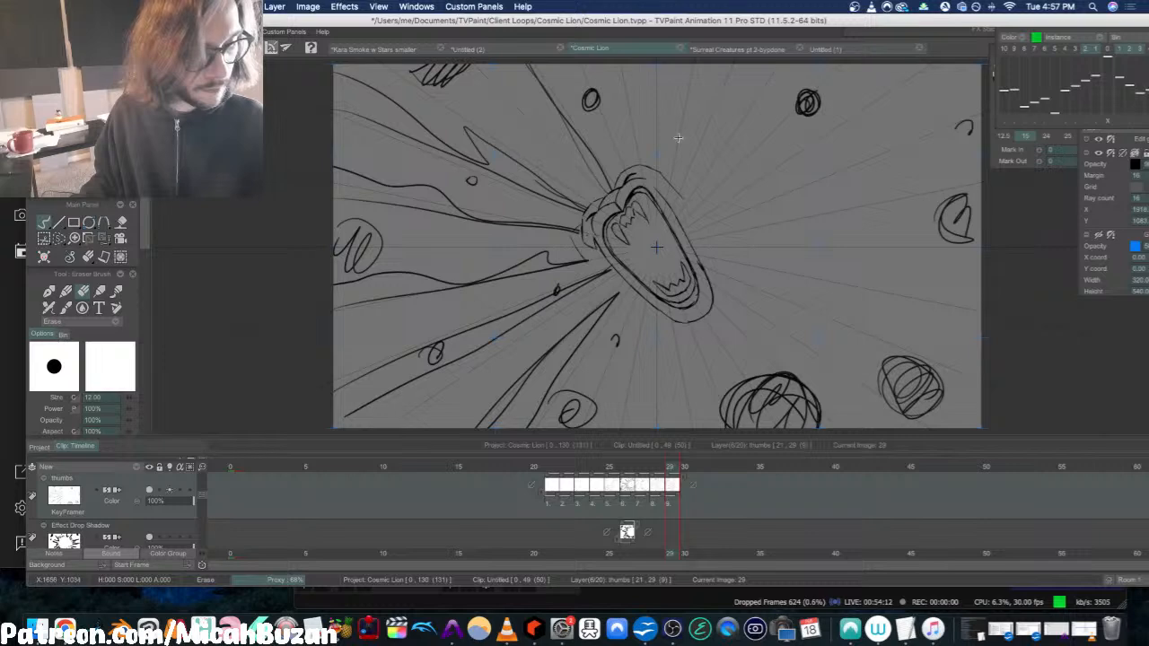
key(e)
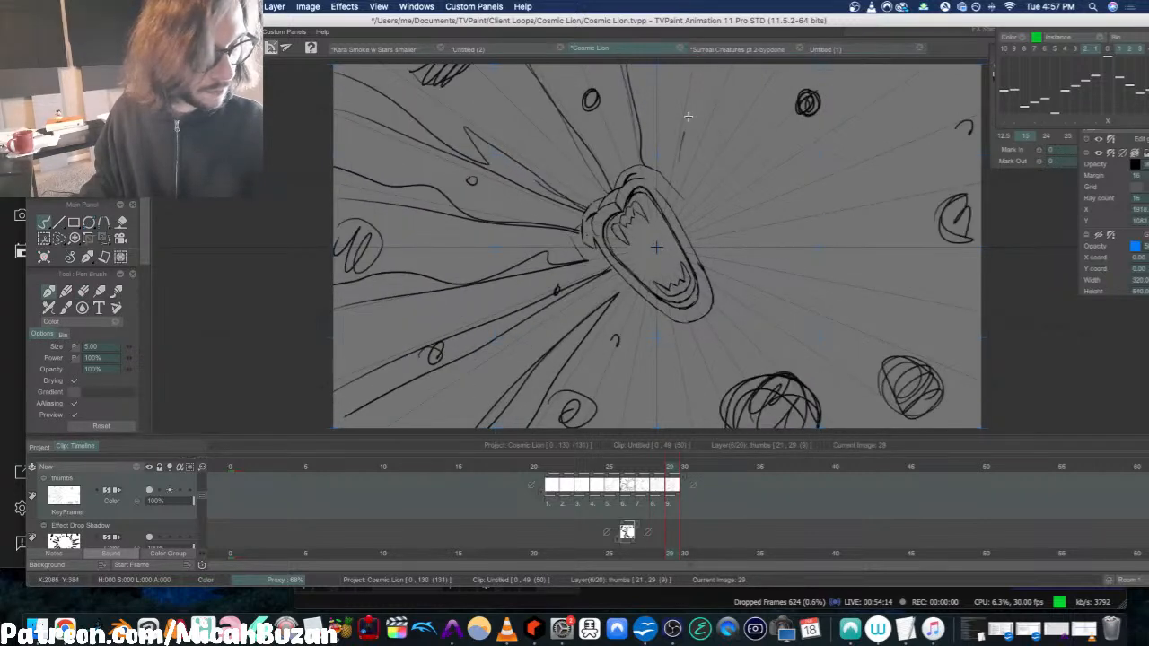
key(Left)
key(Right)
key(super+z)
mouse_move(686, 187)
mouse_down()
mouse_move(725, 65)
mouse_move(715, 119)
mouse_move(741, 66)
mouse_up()
key(Left)
key(Right)
key(Left)
key(Right)
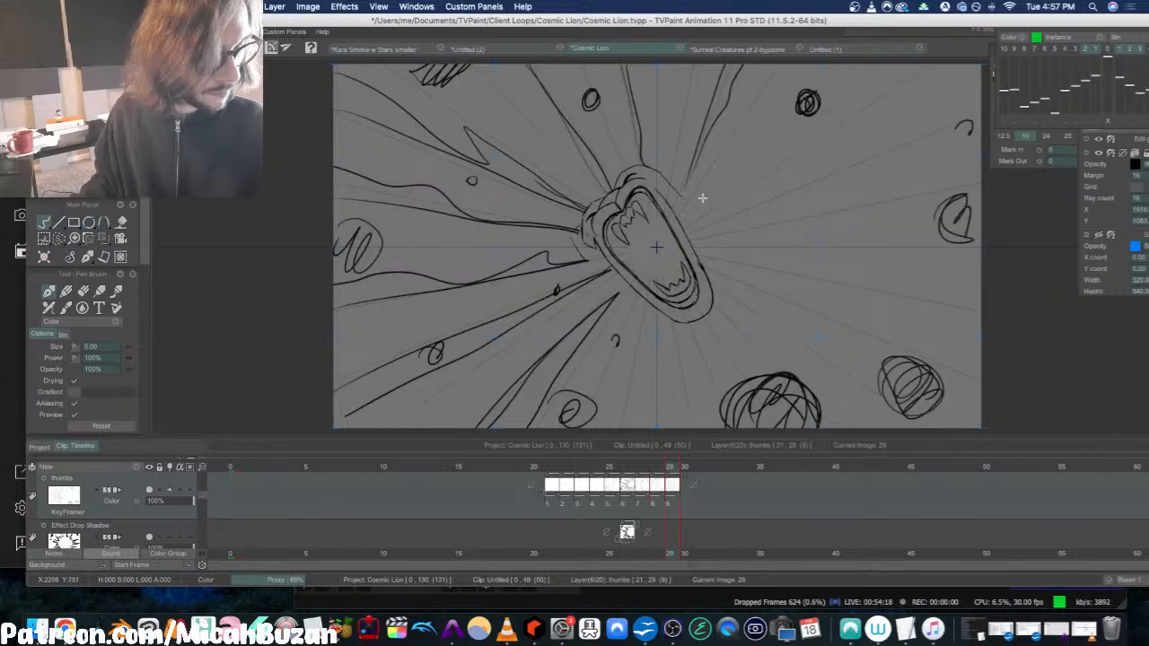
Step: Draw long spikes on image 29 from the upper right of the head out to the frame's upper-right corner
key(Left)
key(Right)
drag(736, 169, 803, 103)
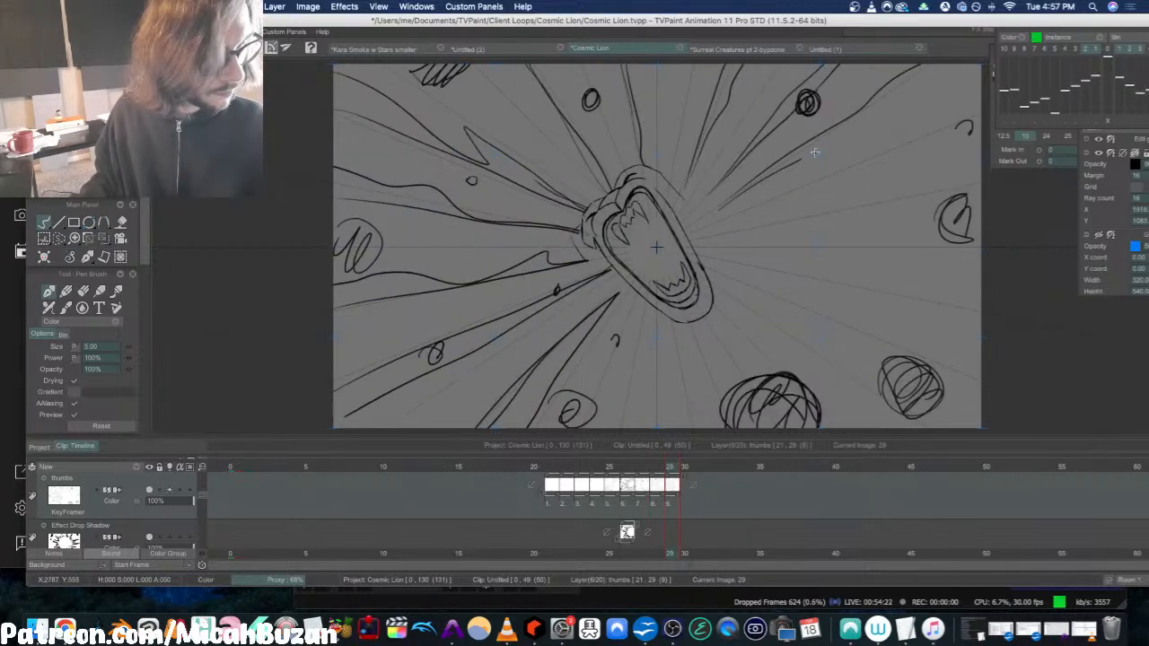
key(Left)
key(Right)
key(Left)
key(Right)
Step: Draw long spikes on image 29 from the right side of the head to the right frame edge, with a wavy lower one
mouse_move(727, 231)
mouse_down()
mouse_move(912, 178)
mouse_move(1021, 169)
mouse_up()
key(Left)
key(Right)
key(Left)
key(Right)
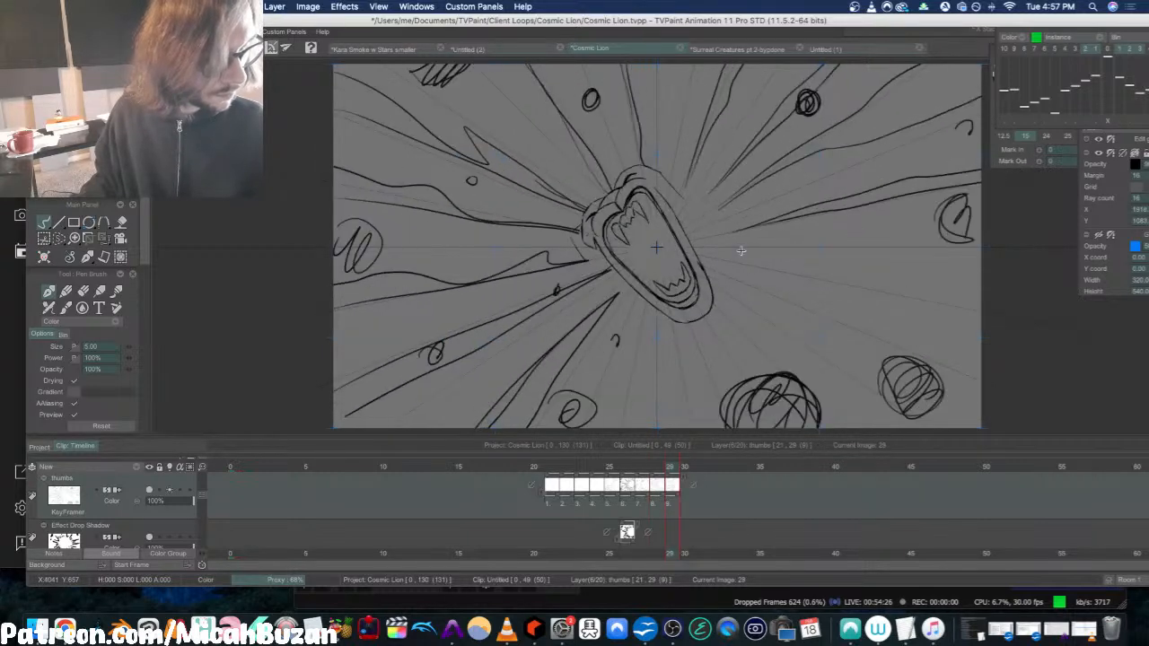
drag(736, 248, 1012, 240)
key(Left)
key(Right)
drag(810, 253, 982, 305)
key(Left)
key(Right)
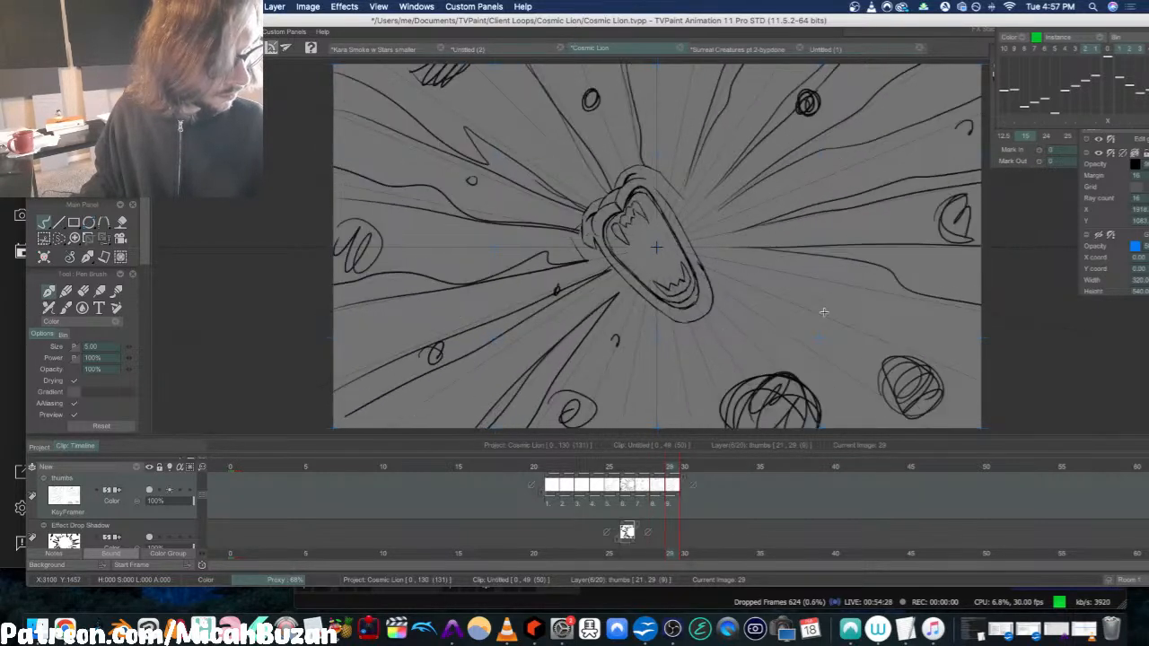
Step: Draw a spike on image 29 toward the lower-right frame edge and narrow spikes below the head to the bottom edge
drag(820, 311, 977, 377)
drag(901, 346, 774, 300)
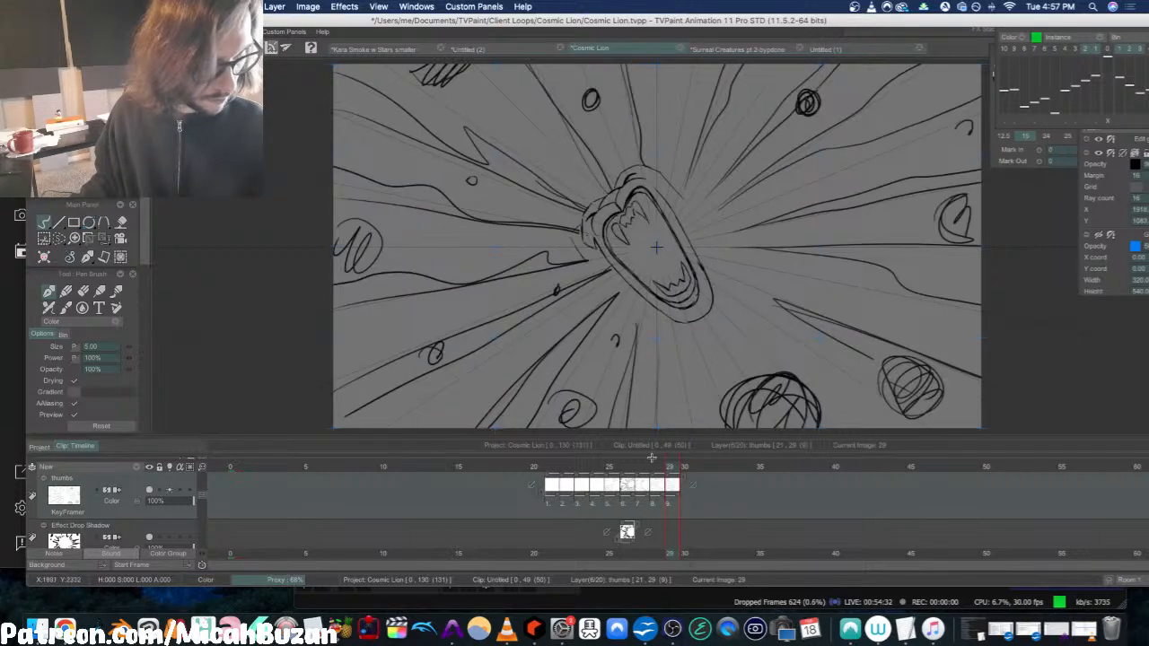
key(Left)
key(Right)
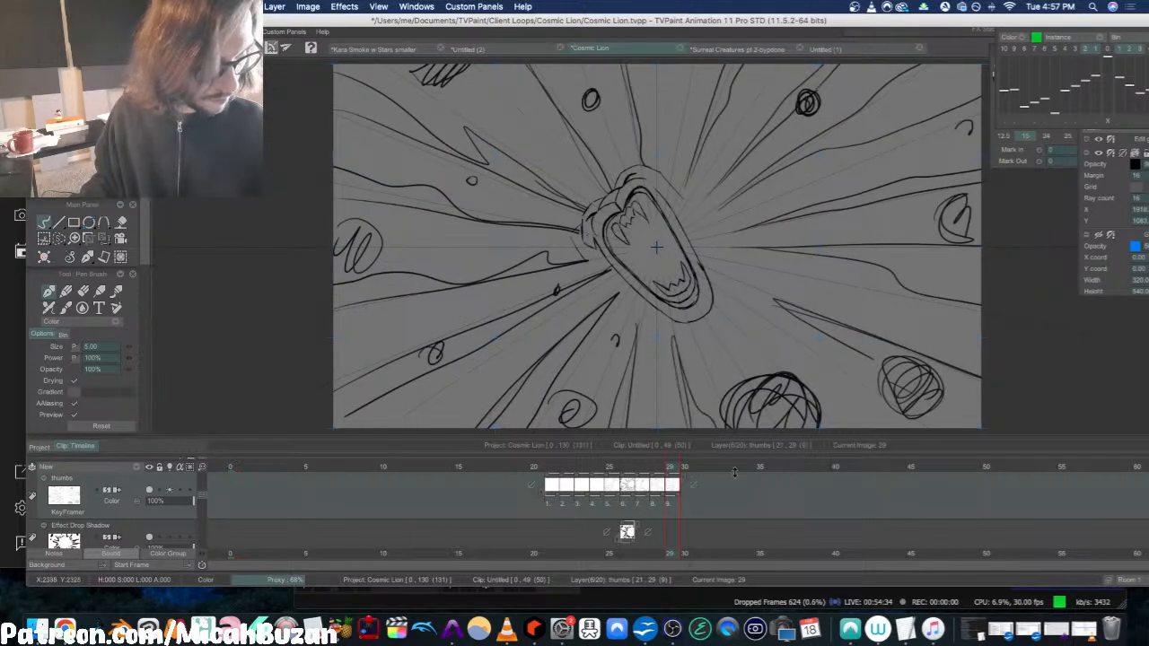
Step: Erase the inner part of the lower-right spike on image 28 and redraw it with longer, wavy outlines
key(Left)
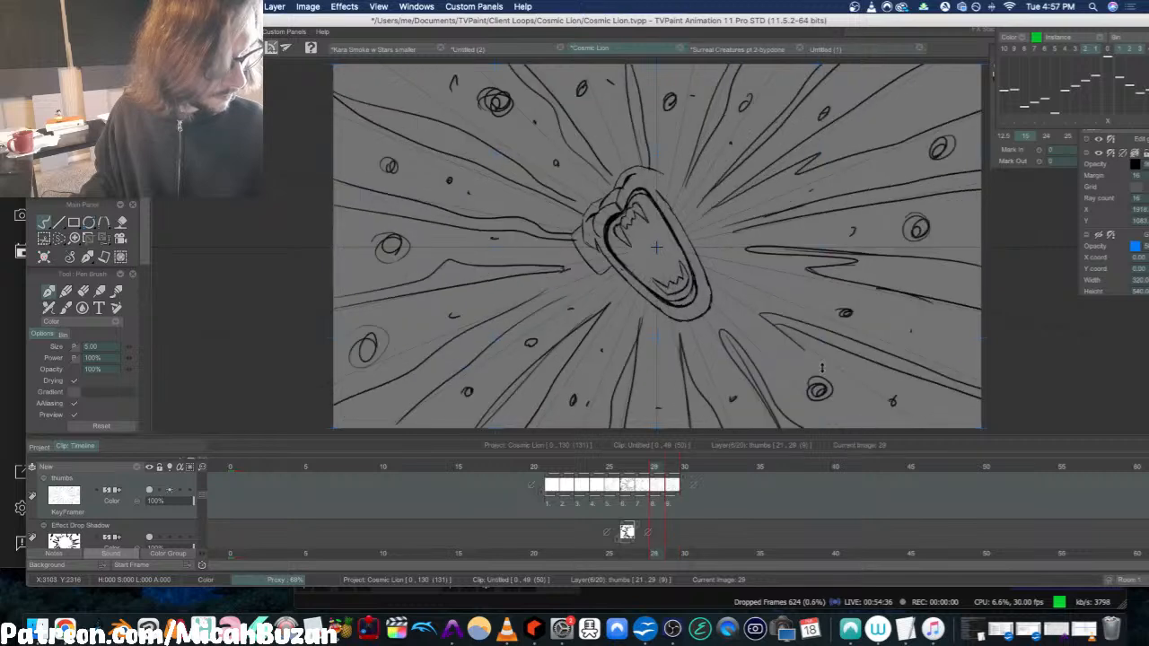
key(Right)
key(Left)
key(e)
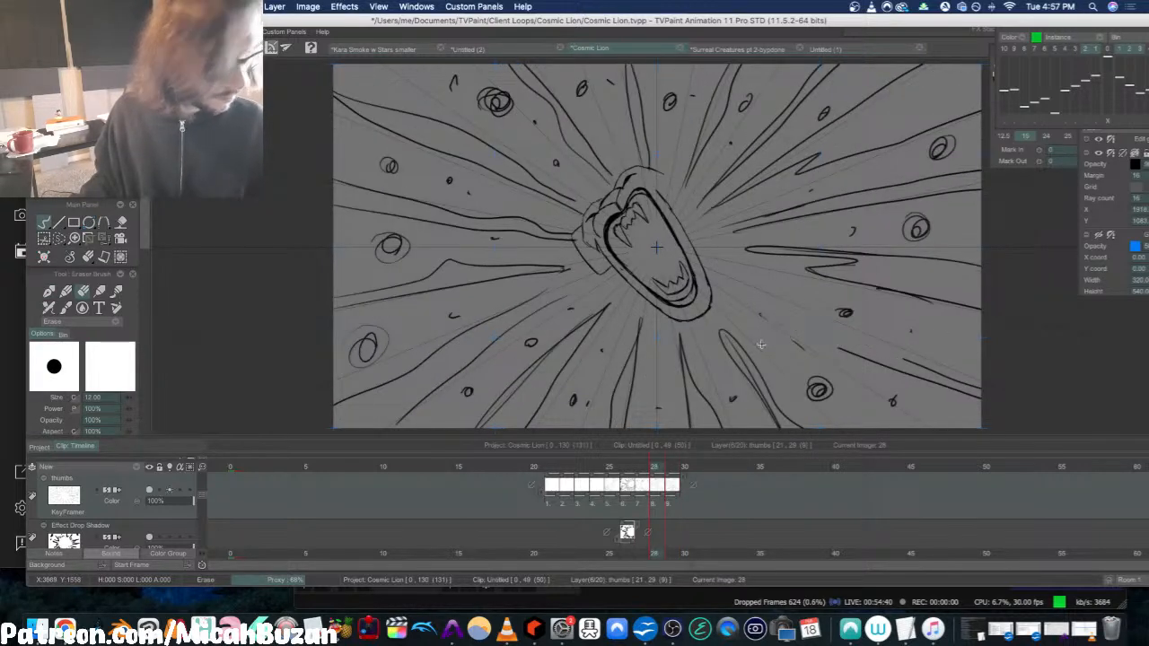
key(e)
drag(758, 314, 973, 377)
drag(773, 326, 991, 423)
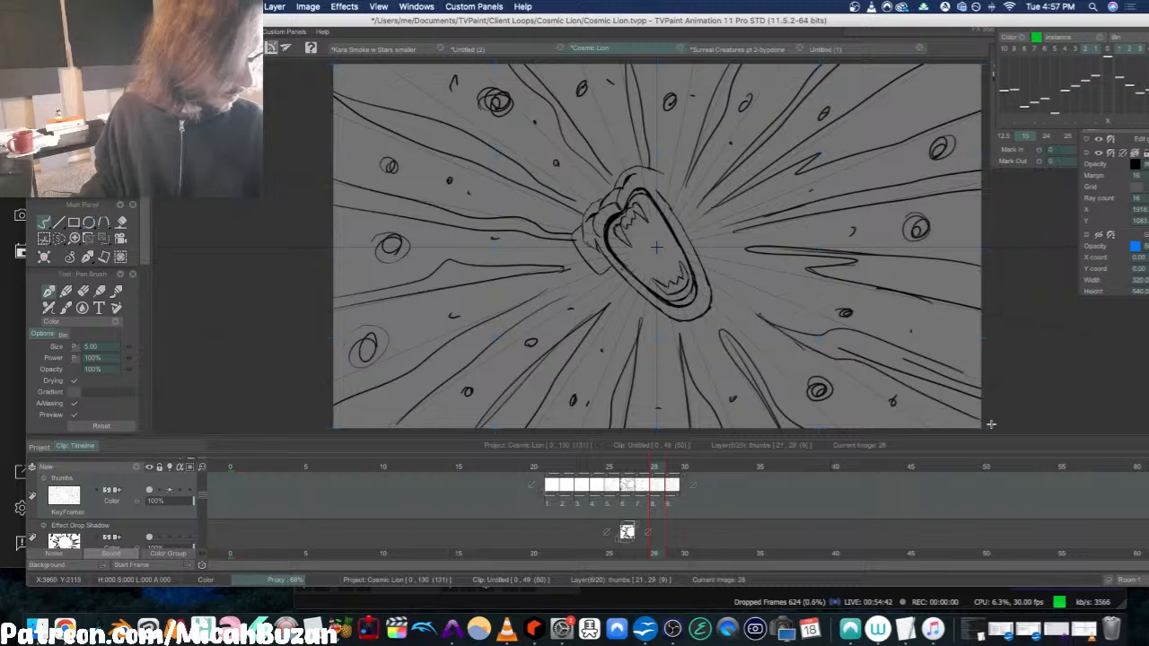
Step: Erase the tip of the lower-right spike on image 29 and redraw it with a wavy outline
key(Right)
key(e)
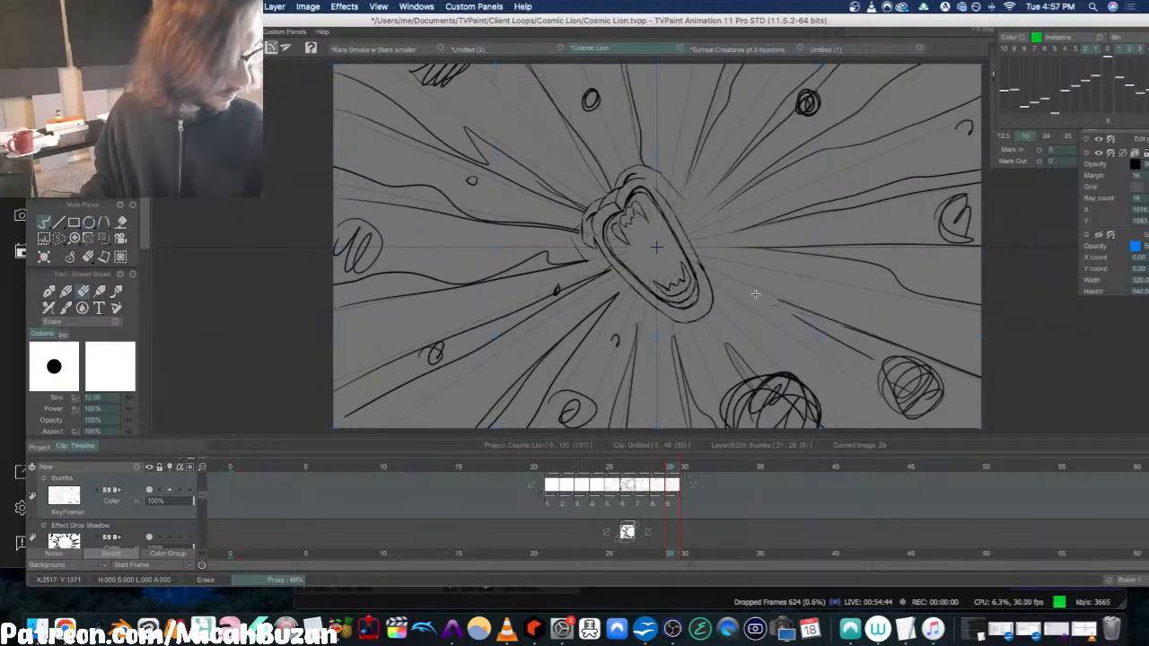
key(e)
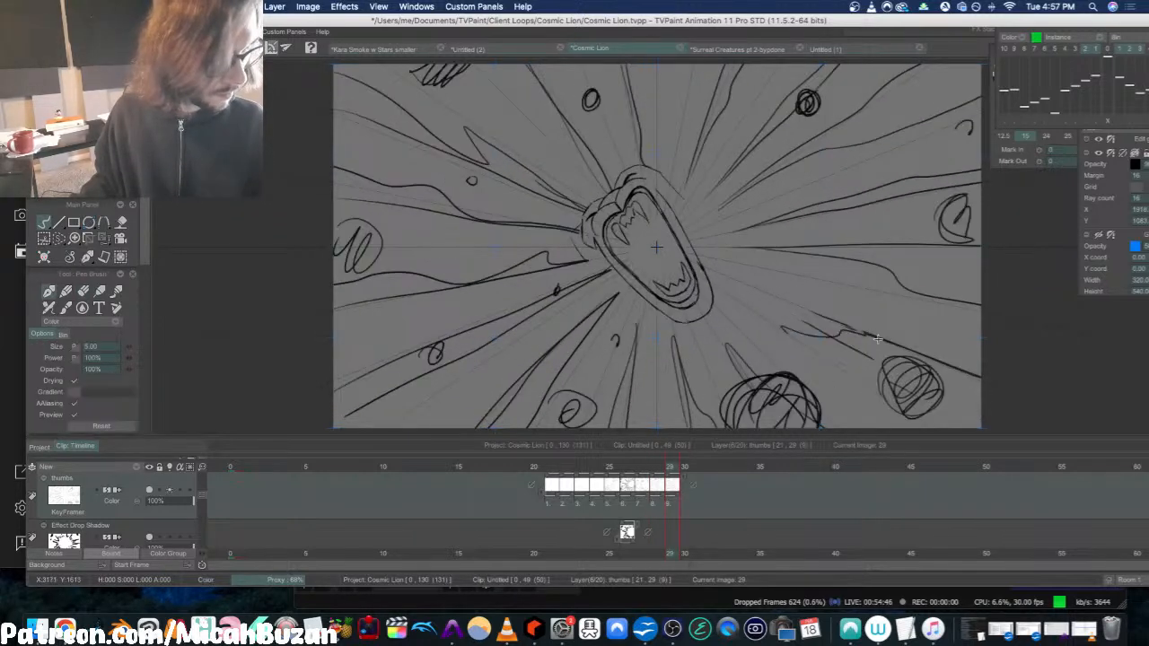
key(e)
key(e)
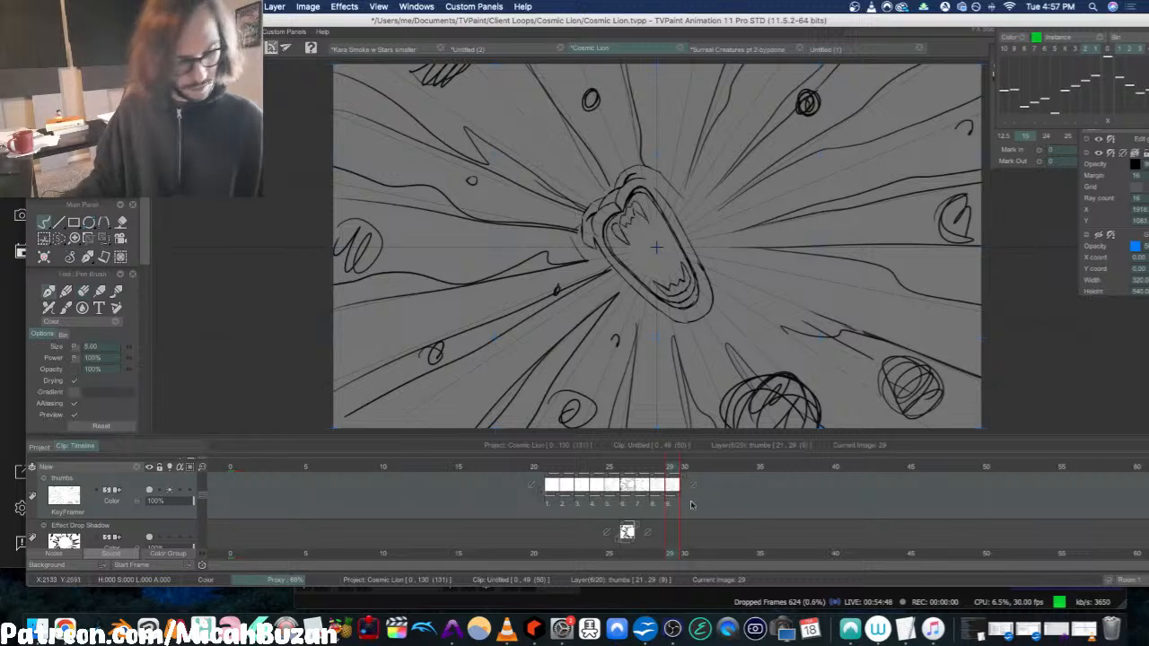
Step: Play back images 21 to 29 of the thumbs layer and save the Cosmic Lion project
drag(673, 503, 555, 544)
key(Return)
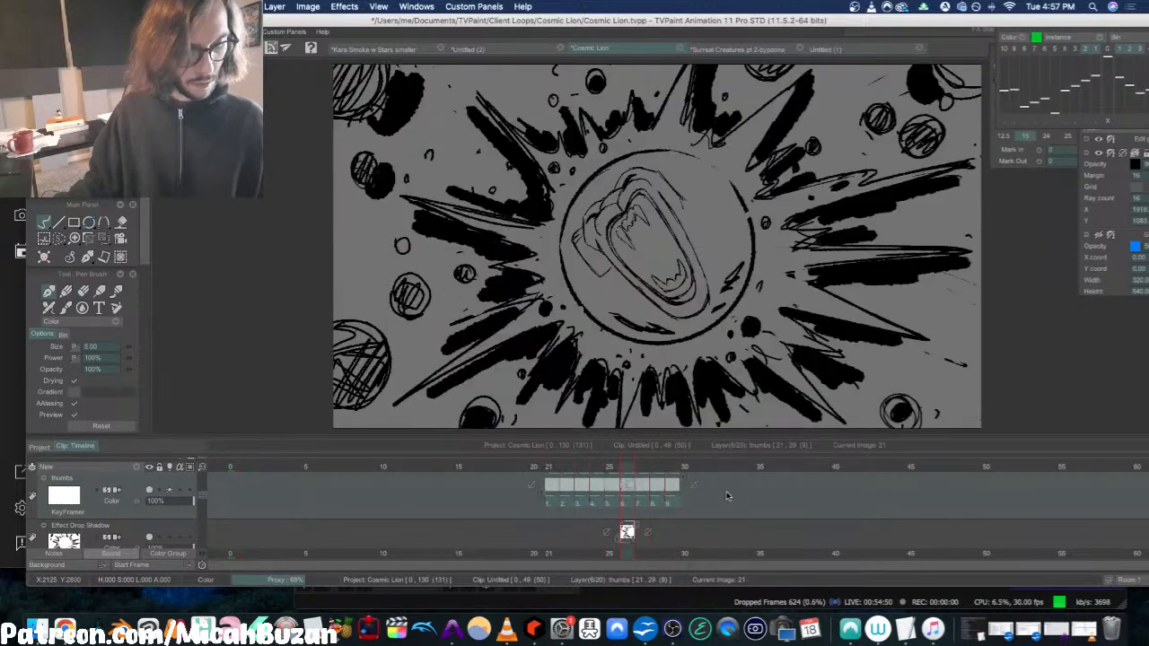
key(Return)
click(155, 7)
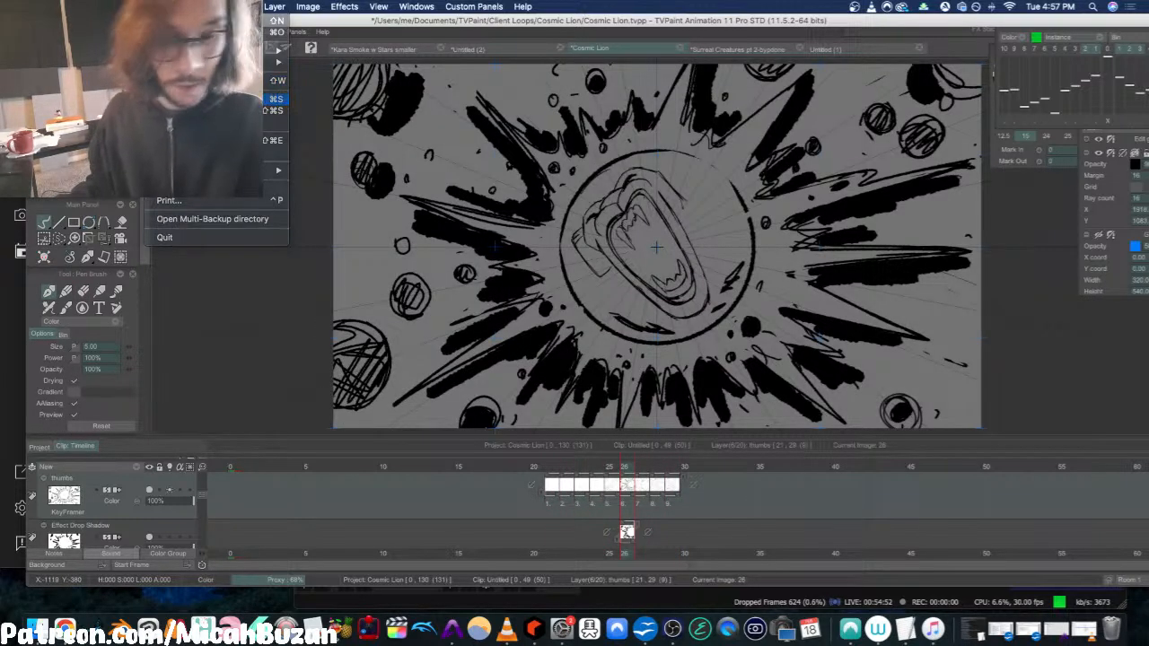
click(207, 100)
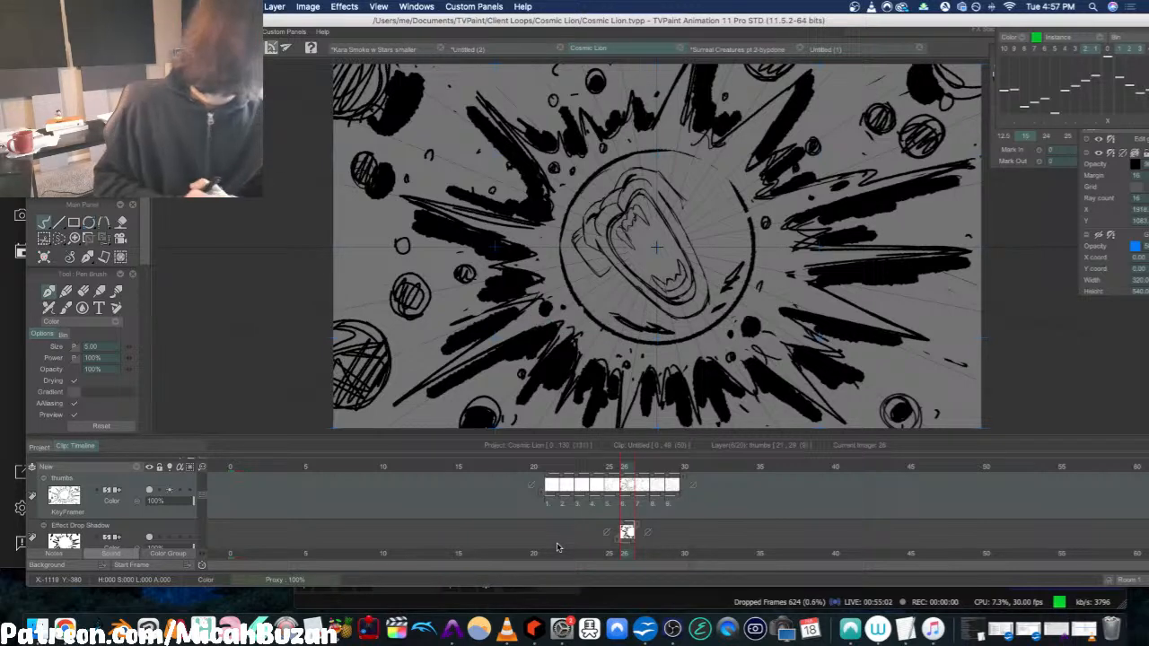
Step: Review the full clip from image 0 and replay the burst on images 21 to 29 to check the timing
click(232, 471)
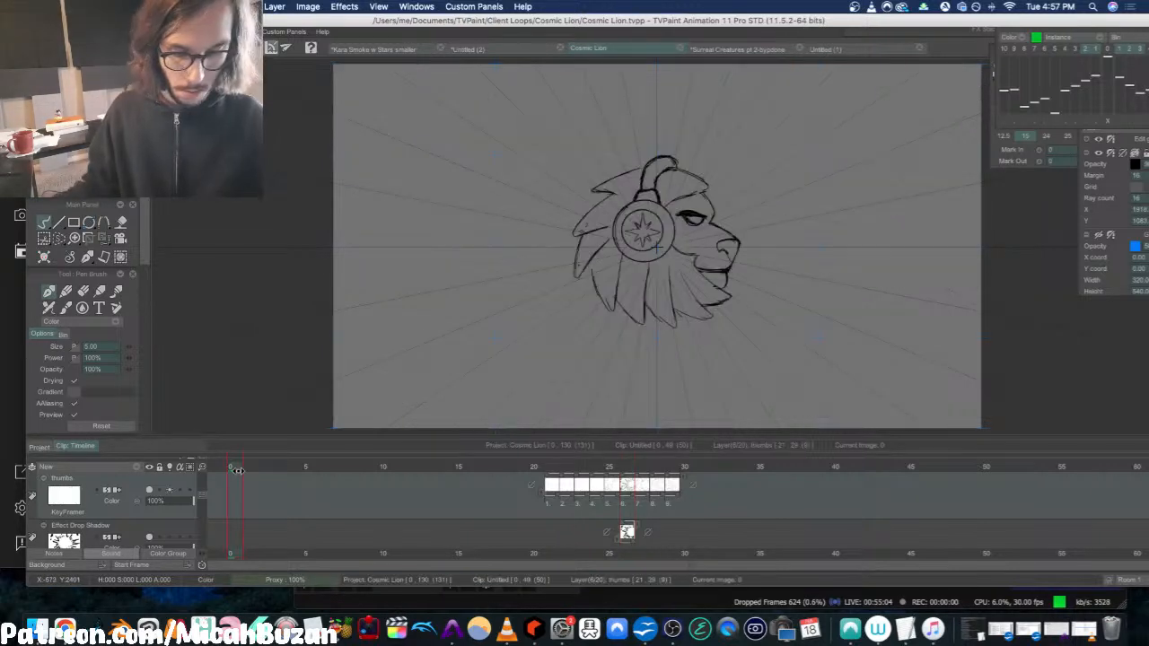
key(Return)
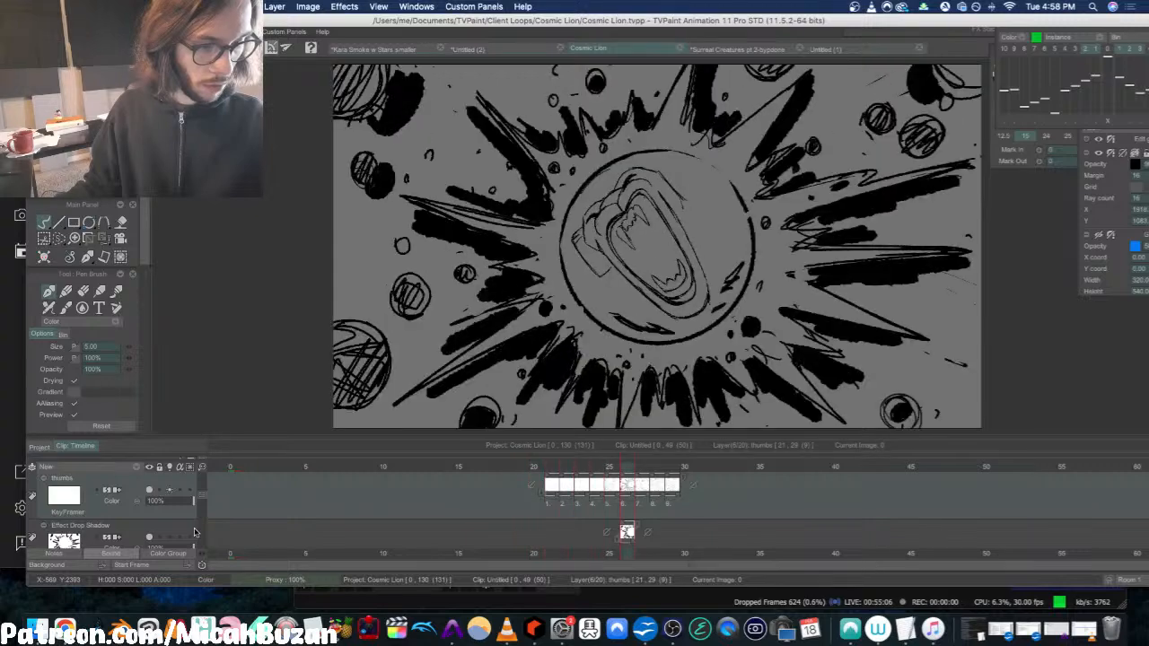
drag(685, 500, 422, 546)
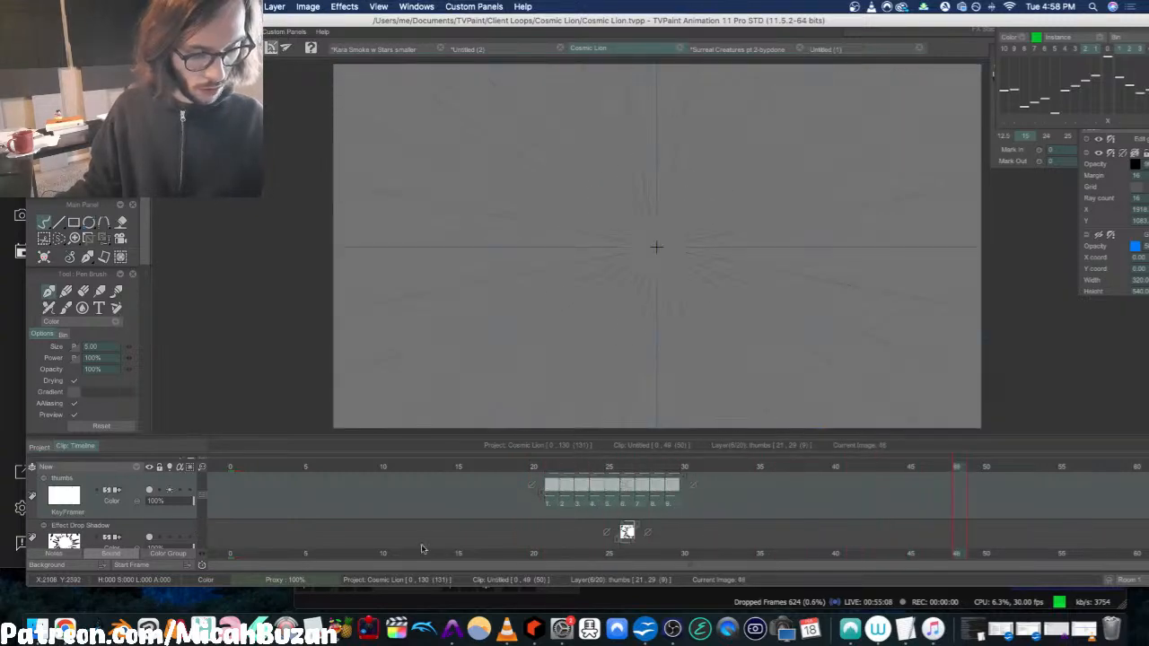
key(Return)
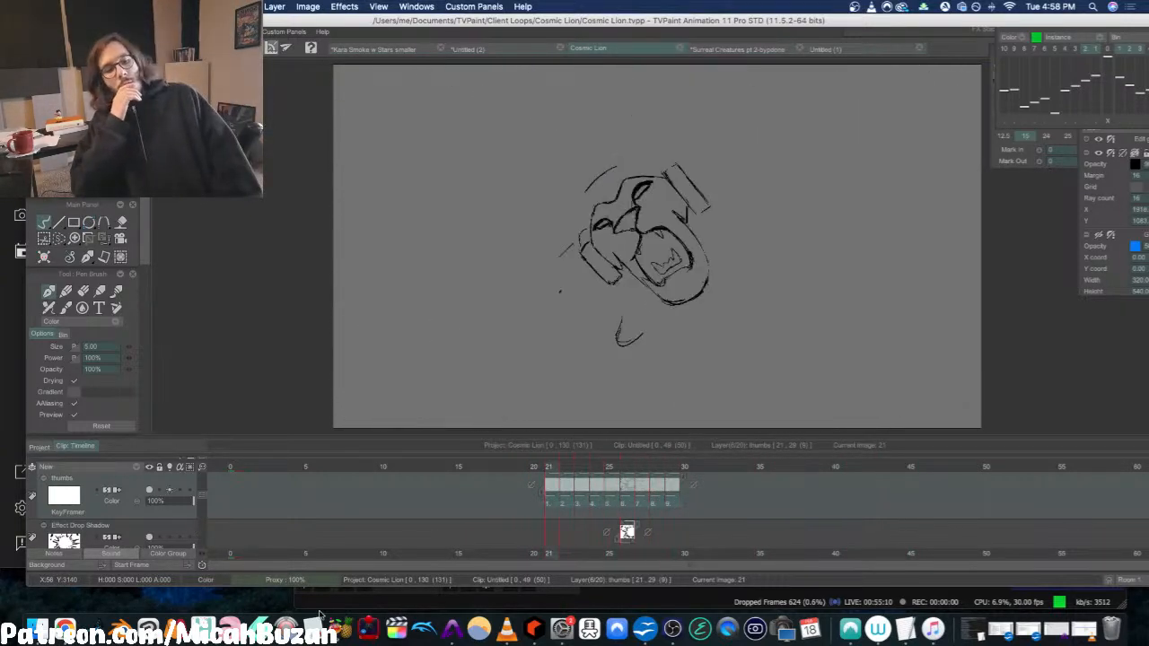
click(784, 500)
mouse_move(548, 467)
mouse_down()
mouse_move(496, 482)
mouse_move(658, 486)
mouse_move(431, 483)
mouse_up()
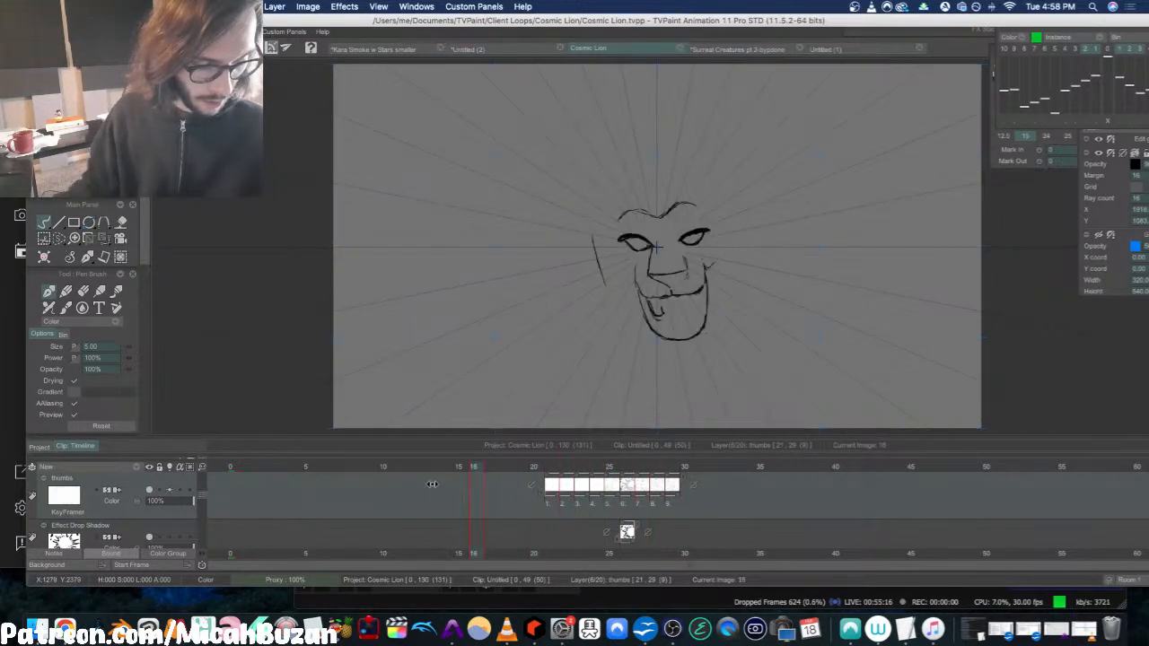
key(Return)
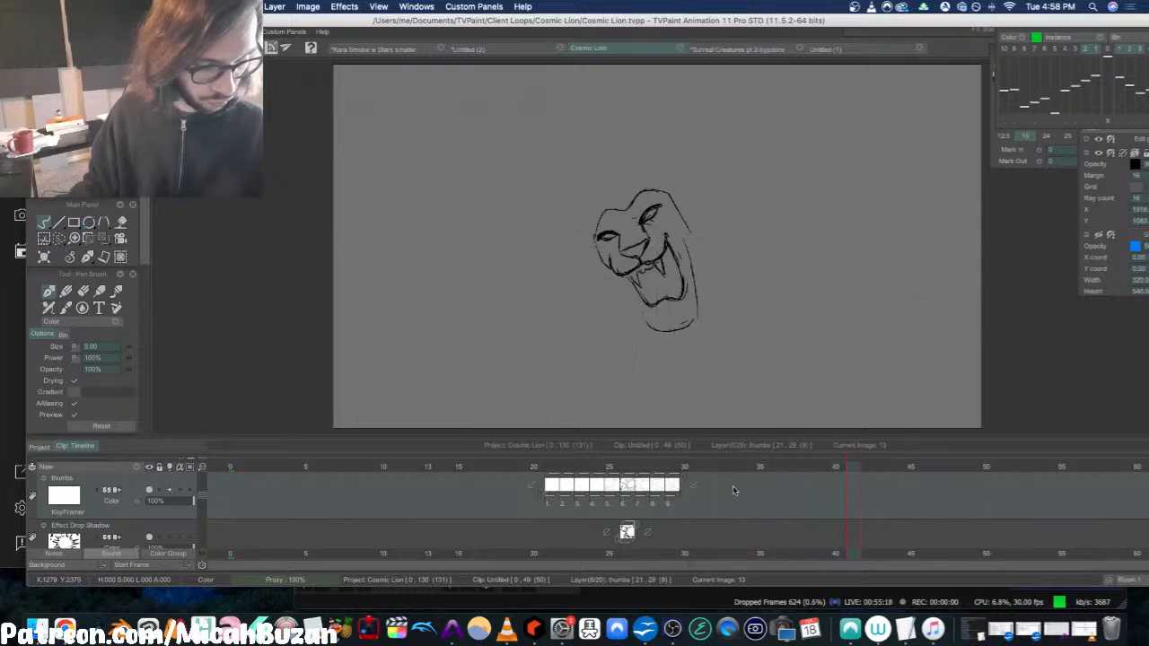
key(Return)
Step: Flip back and forth through the images leading up to image 26 to examine how the burst starts
mouse_move(531, 467)
mouse_down()
mouse_move(553, 473)
mouse_move(634, 415)
mouse_up()
key(Left)
key(Left)
key(Right)
key(Right)
key(Right)
key(Right)
key(Right)
key(Right)
key(Right)
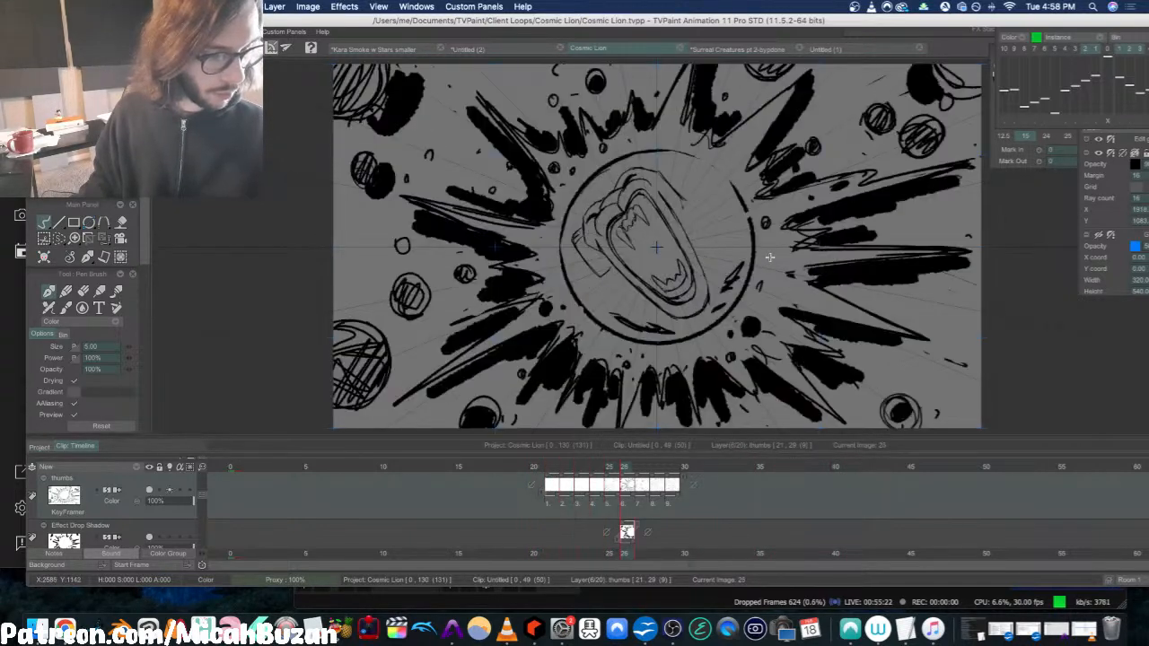
key(Left)
key(Left)
key(Right)
Step: Show the following images with the light table and add small planets around the head on image 24
click(1096, 51)
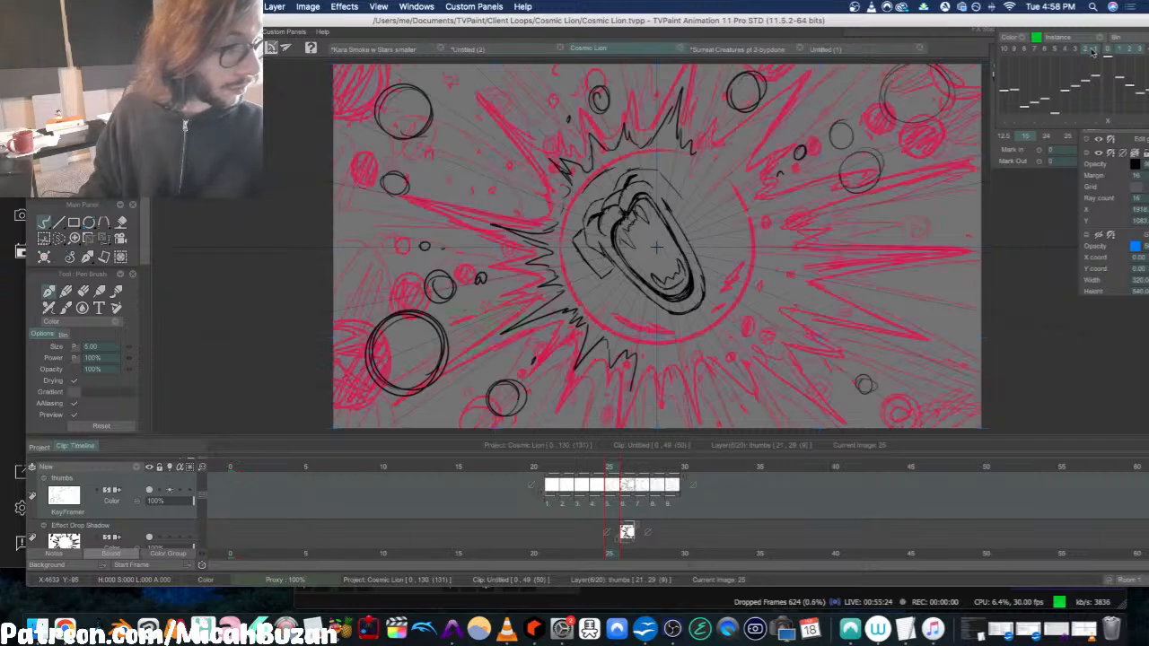
key(Left)
drag(833, 124, 837, 131)
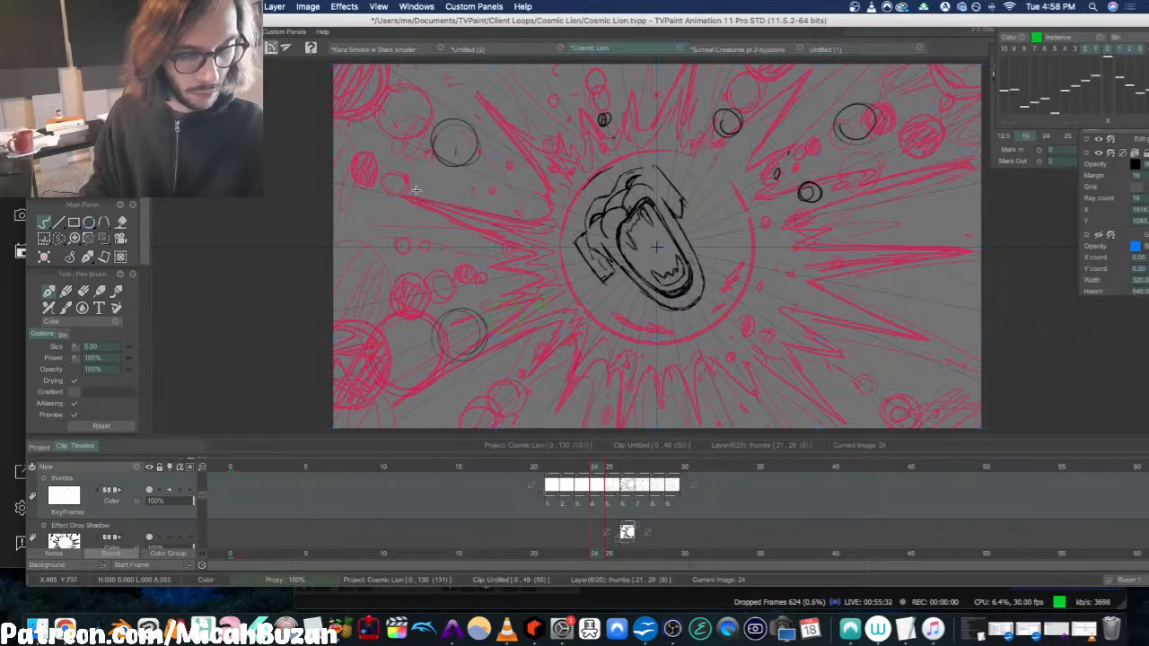
key(Left)
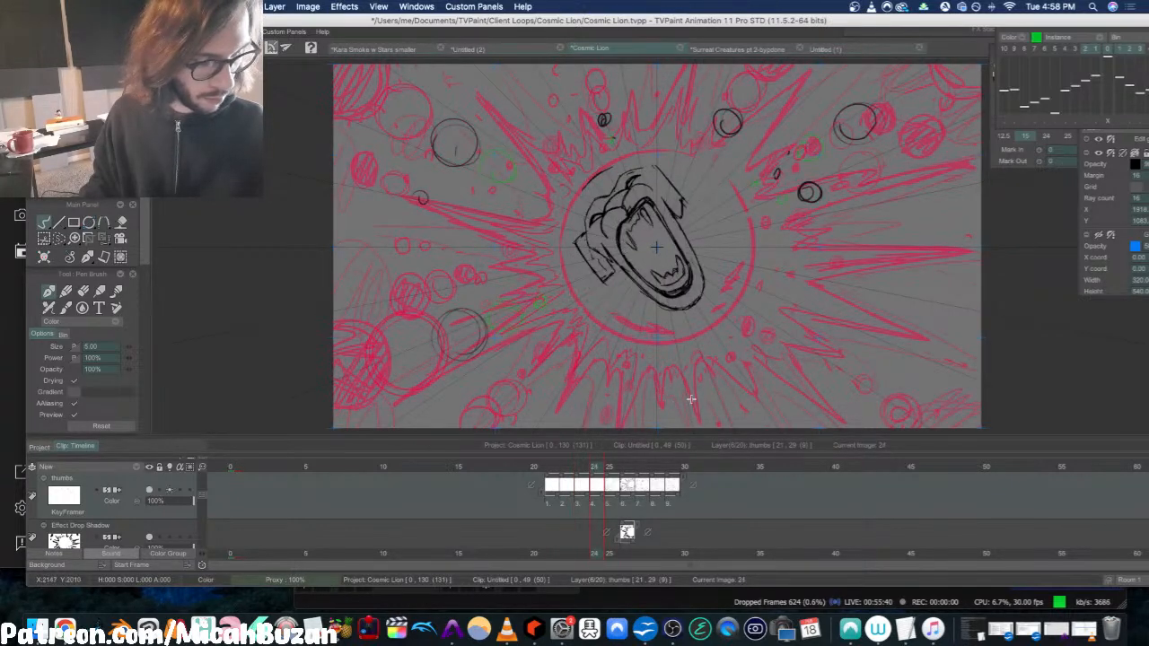
Step: Add a tiny planet just right of the head on image 22, guided by the light table
key(Left)
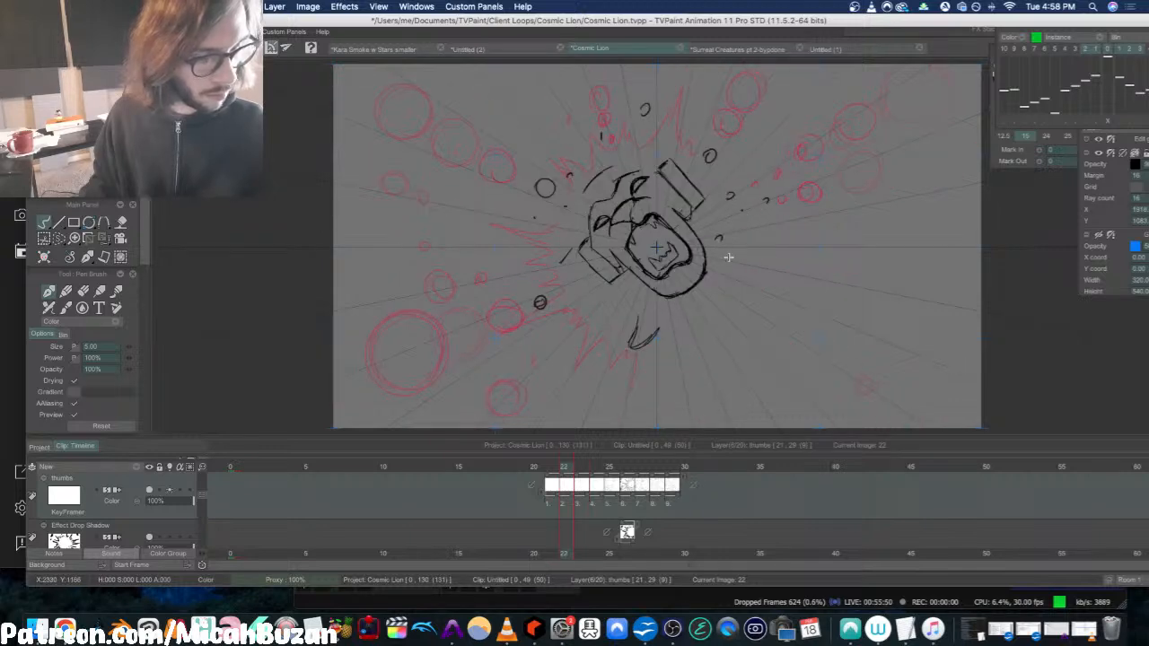
drag(729, 257, 727, 260)
key(Right)
key(Left)
Step: Draw tiny planets close to both sides of the head on image 21, following the paths from the later images
key(Left)
drag(560, 291, 560, 299)
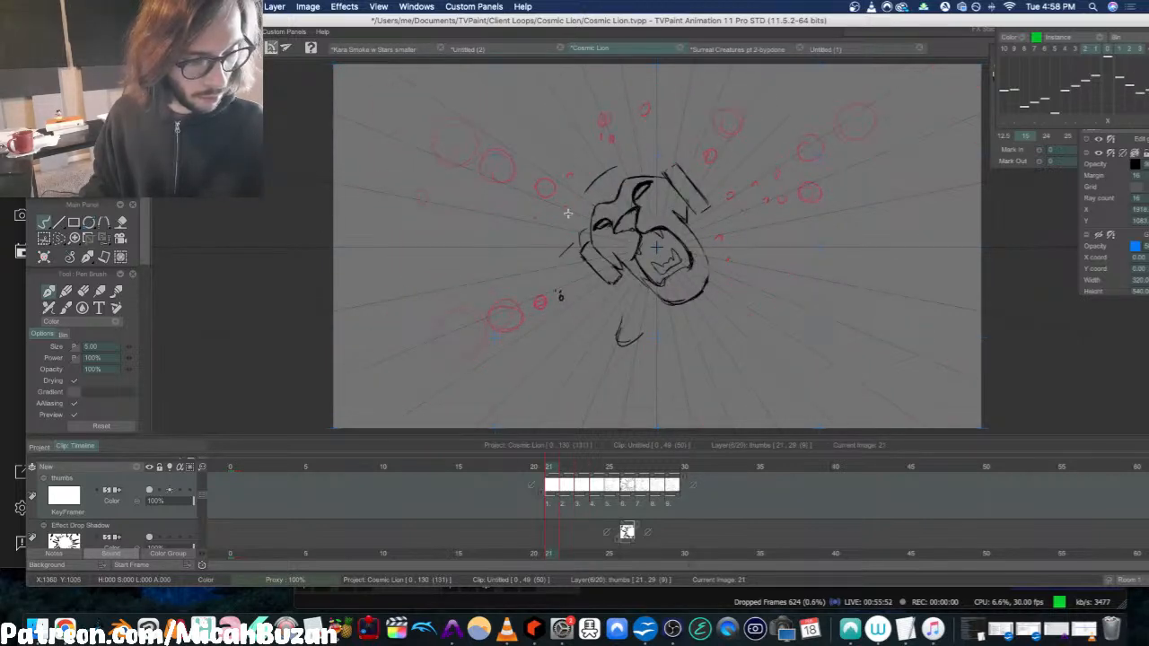
drag(564, 211, 554, 190)
click(571, 190)
key(Right)
key(Left)
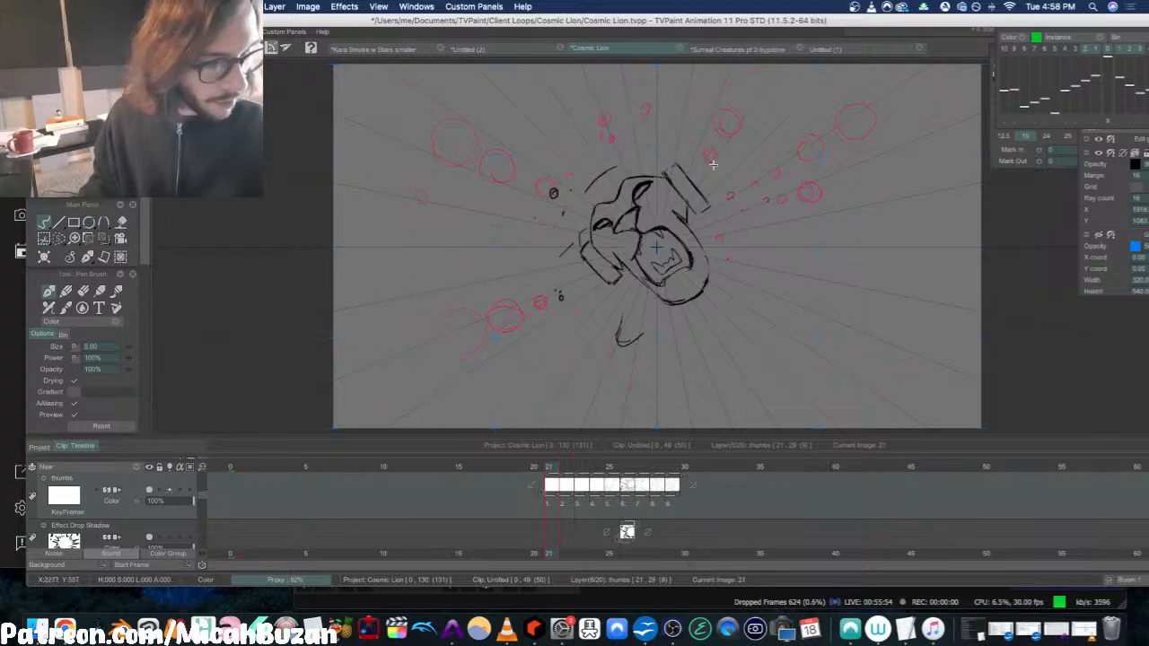
drag(709, 165, 707, 163)
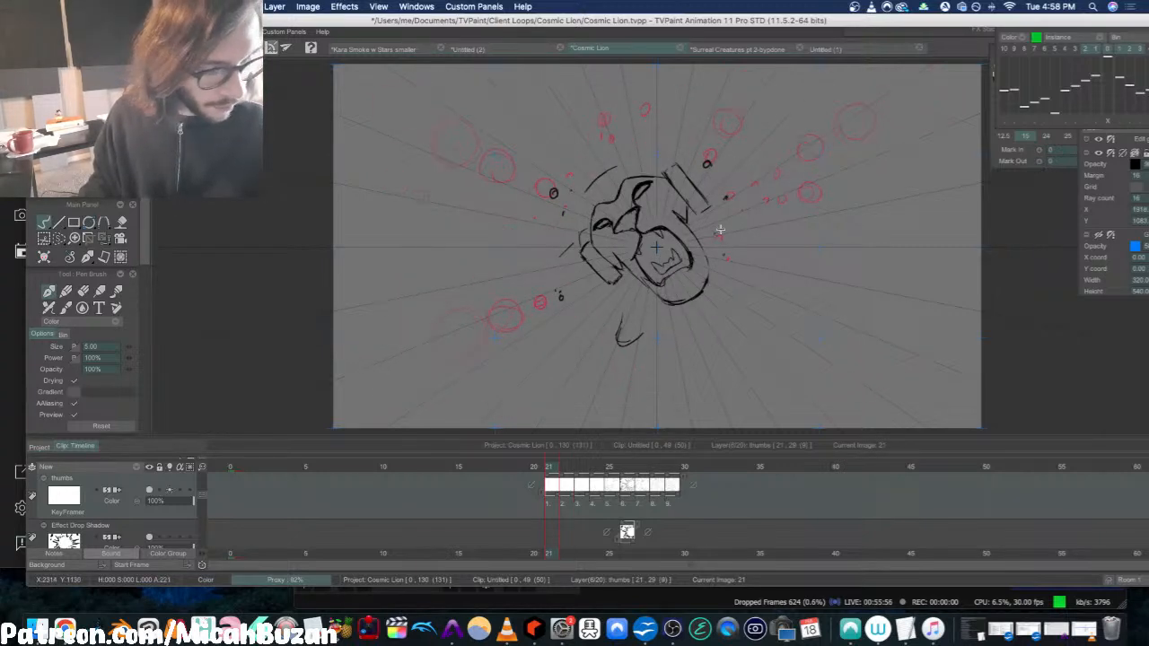
Step: Extend the thumbs layer back to image 20 and draw tiny planets near the left side of the head
key(Left)
key(Right)
key(Left)
drag(557, 193, 559, 198)
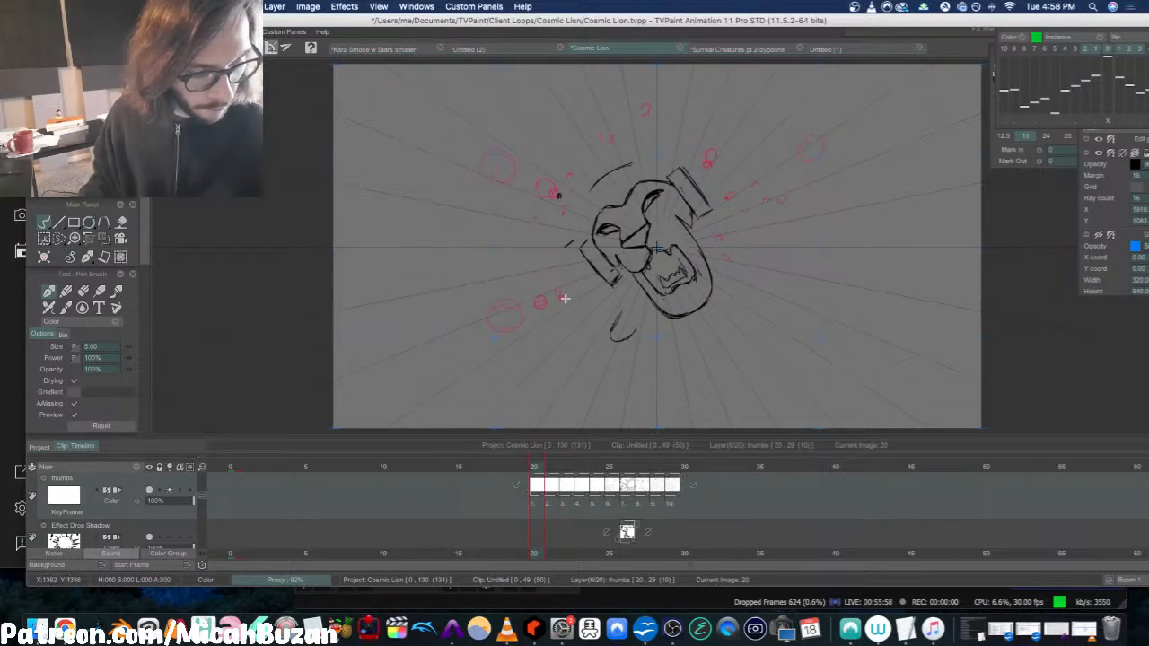
Step: Replay images 20 to 29 and the whole clip from image 0 to check the extended burst
key(Return)
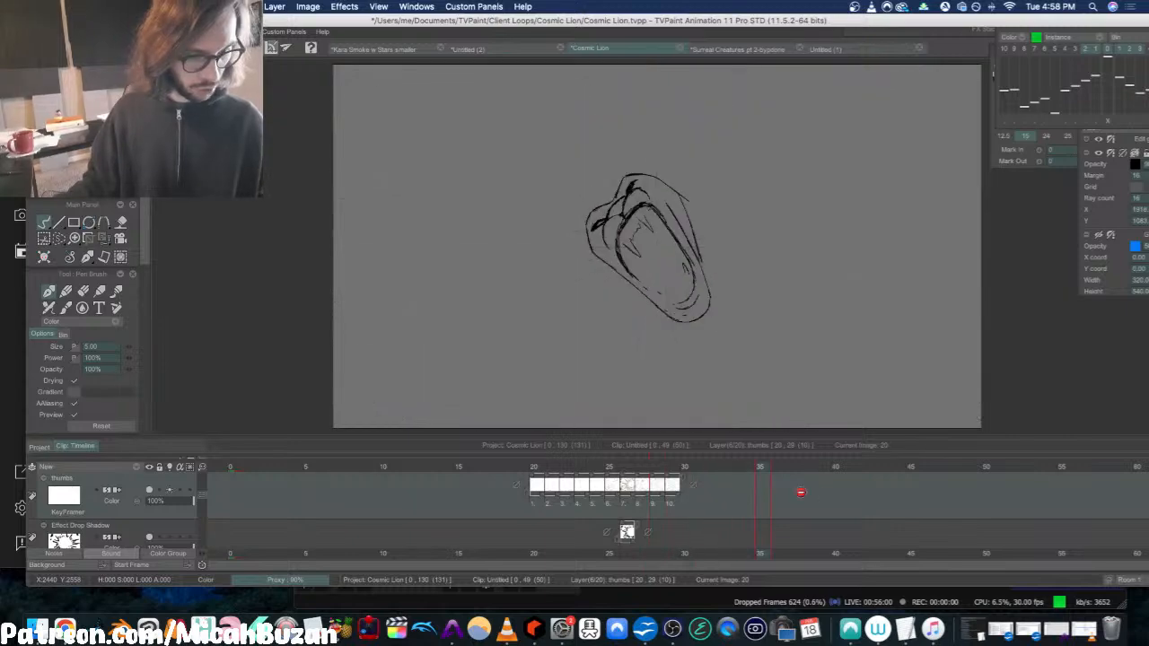
drag(800, 490, 537, 498)
key(Return)
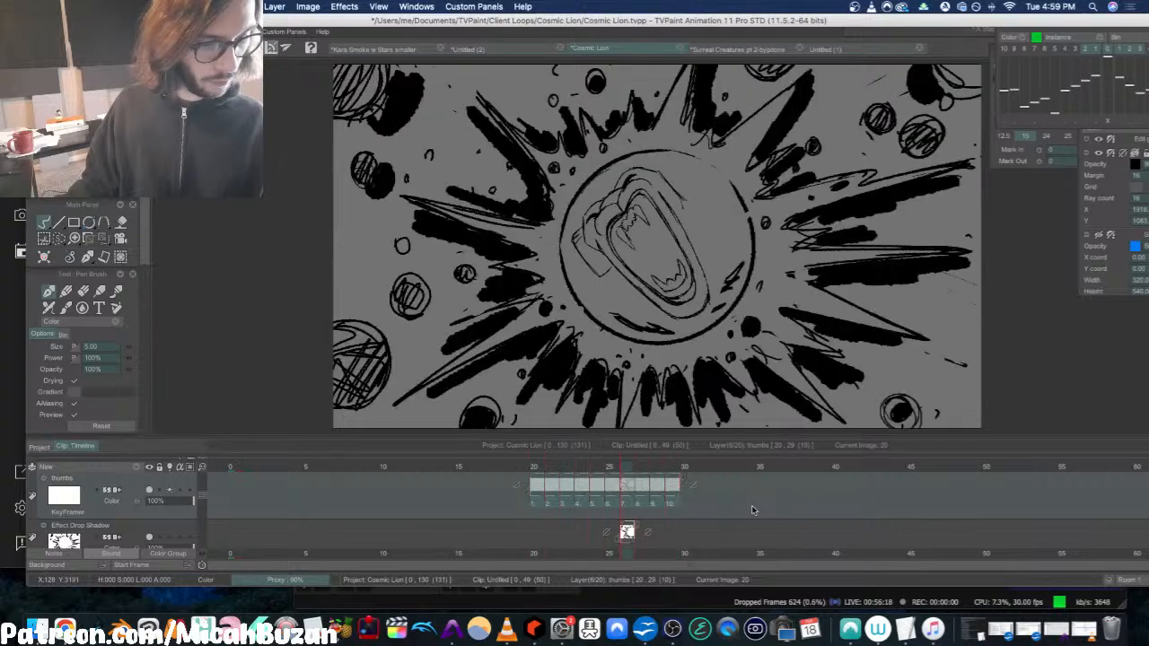
key(Return)
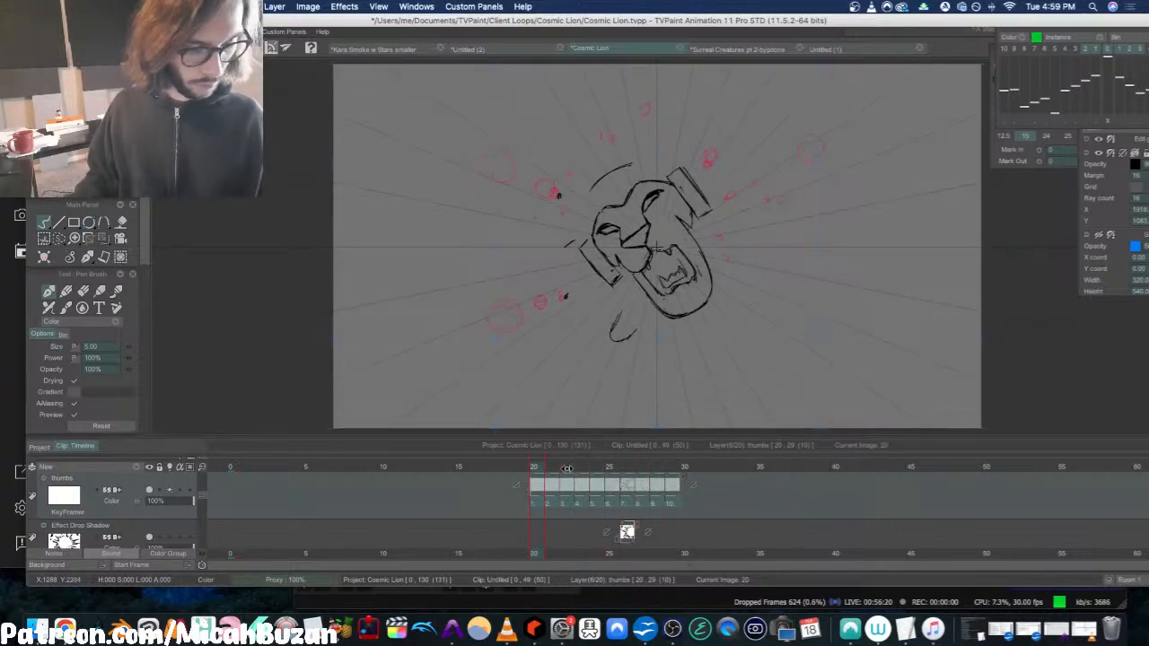
mouse_move(545, 467)
mouse_down()
mouse_move(697, 472)
mouse_move(233, 475)
mouse_up()
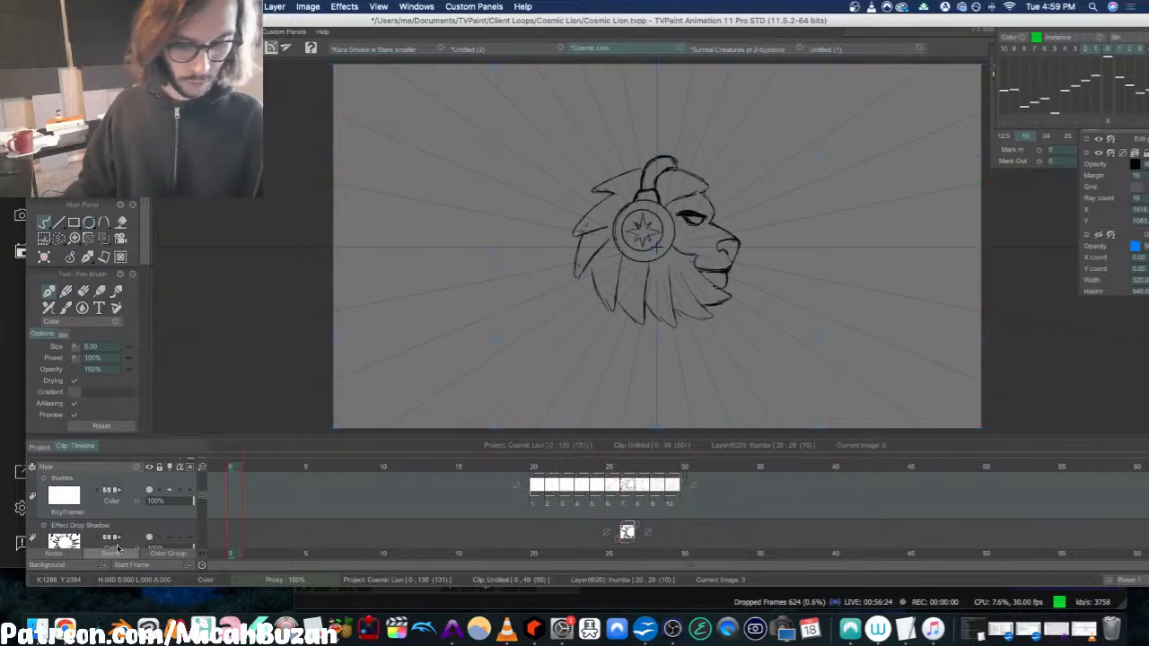
key(Return)
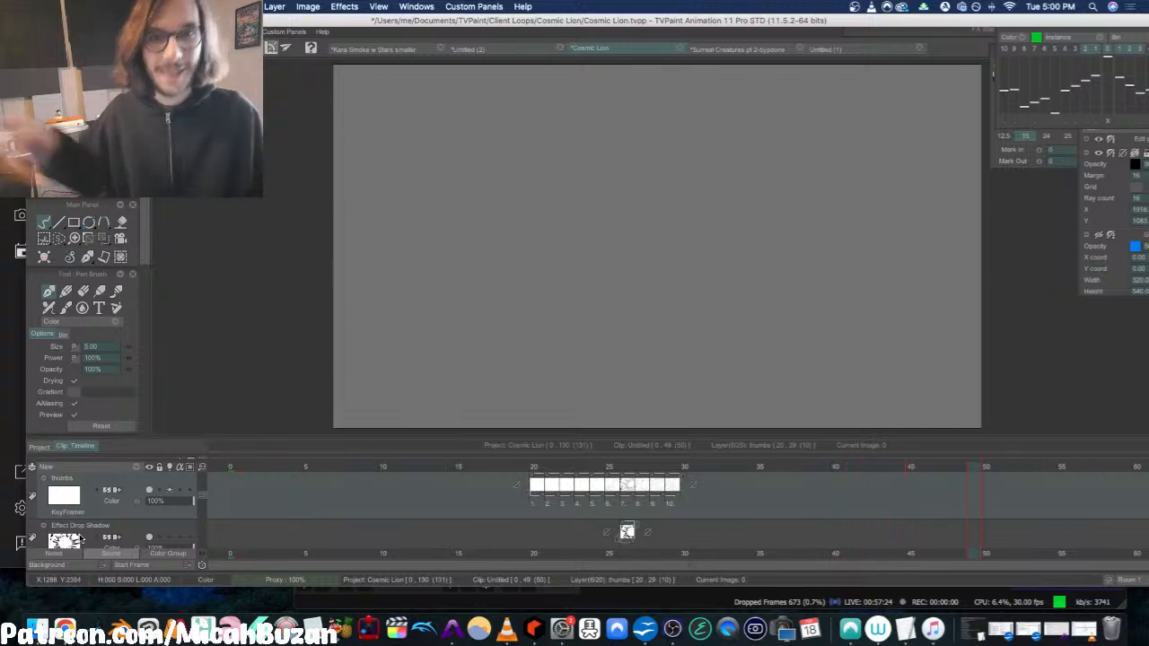
drag(320, 21, 317, 123)
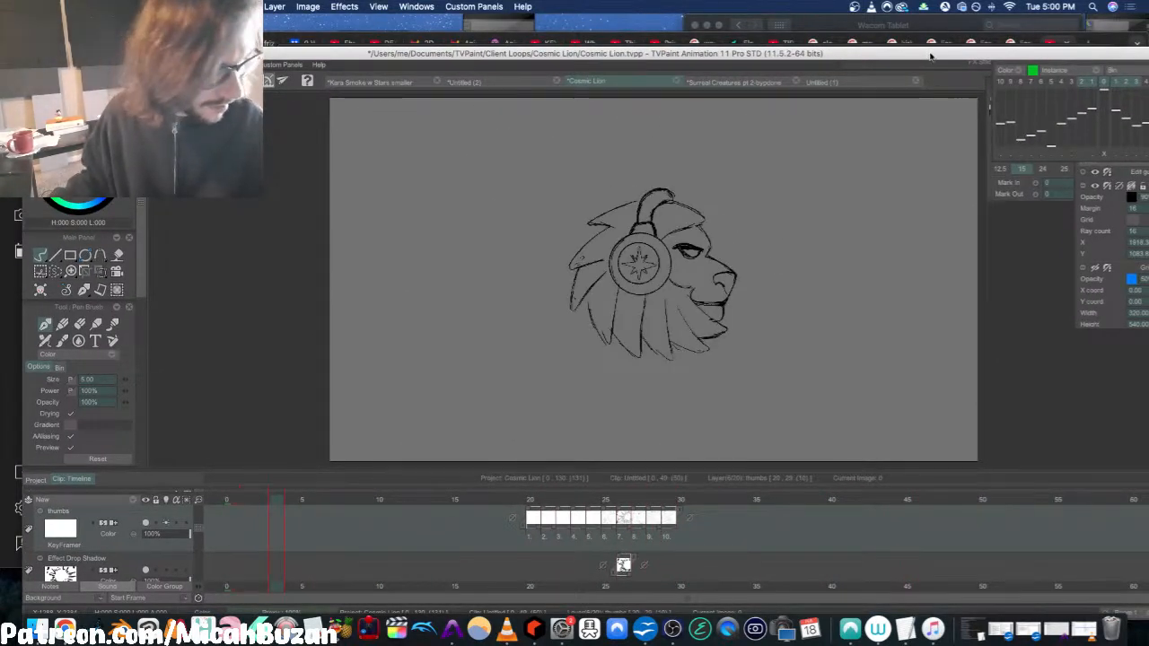
drag(931, 54, 926, 20)
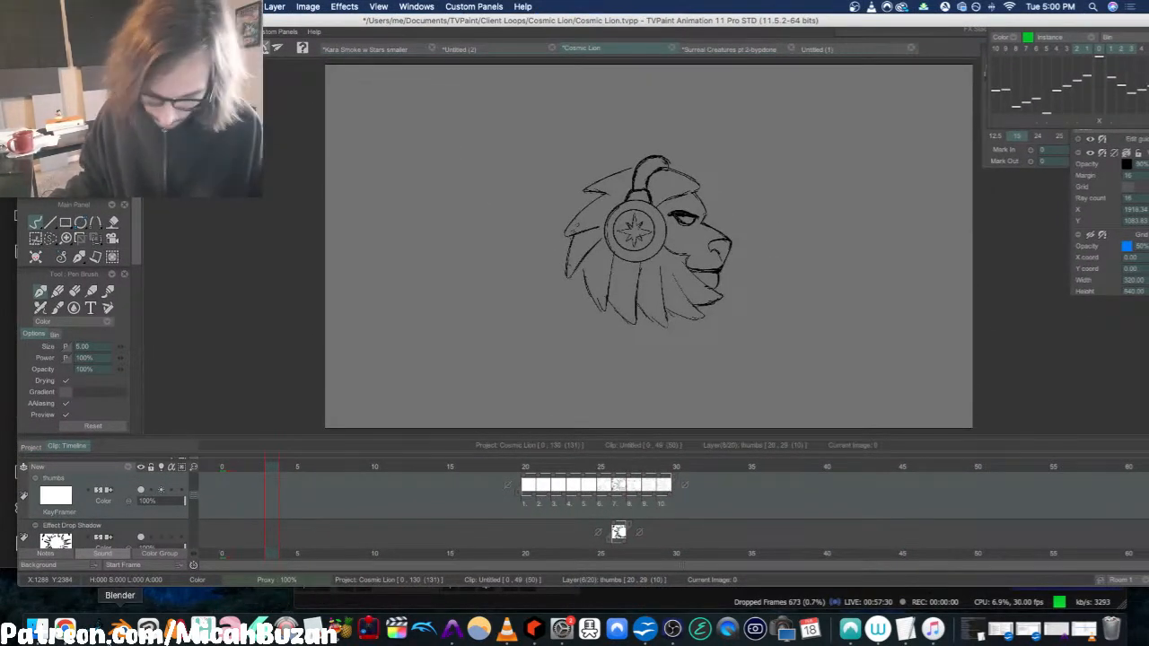